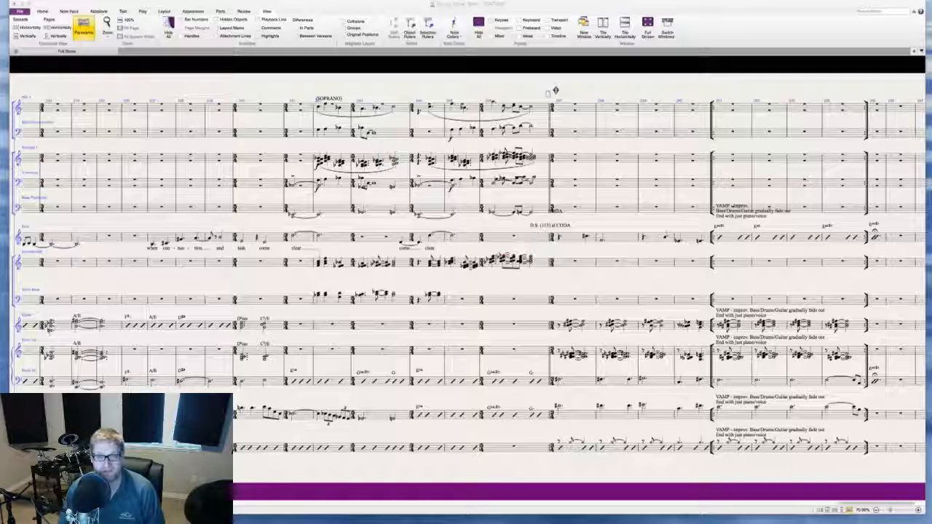
# - Clear all music in the Alto 1 through Bass Trombone staves from bar 237 through the first coda bar, 247
pyautogui.click(456, 284)
pyautogui.hscroll(-2, 456, 284)
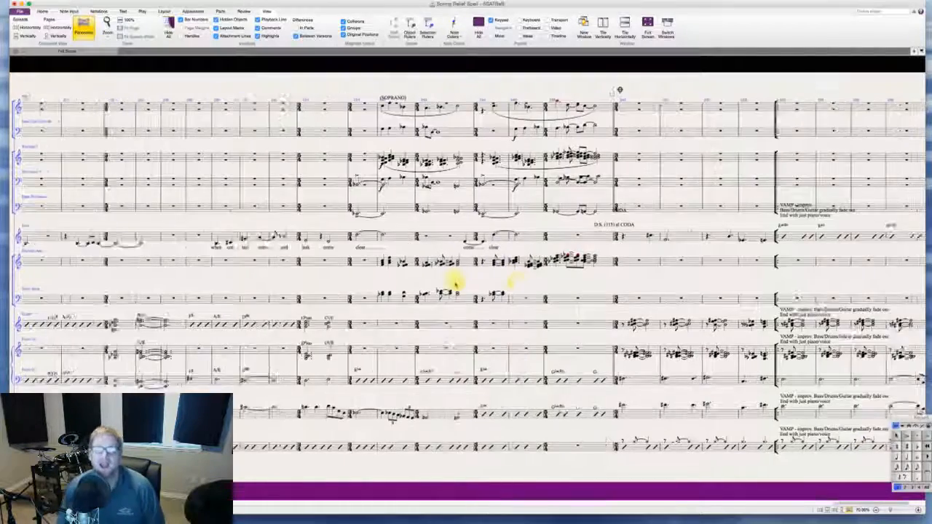
pyautogui.hscroll(5, 455, 284)
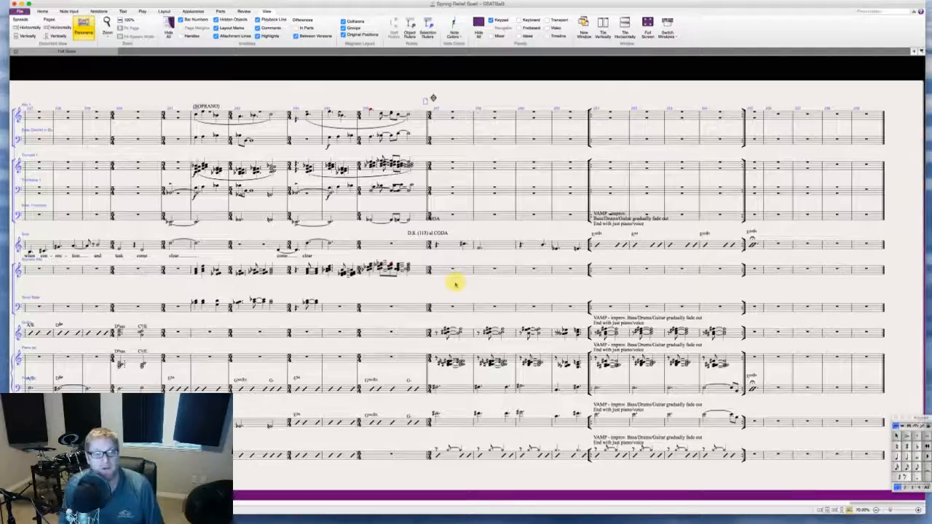
pyautogui.hscroll(-1, 455, 284)
pyautogui.click(474, 210)
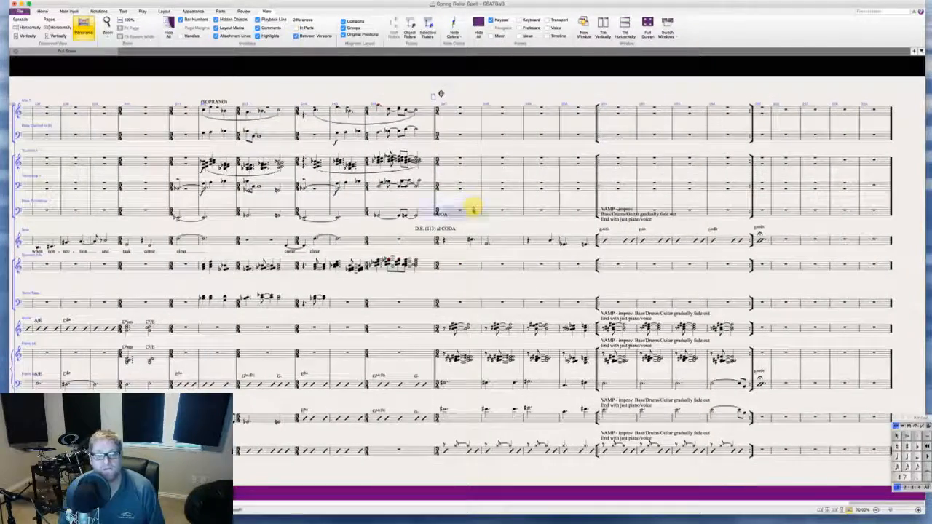
pyautogui.hscroll(-5, 400, 157)
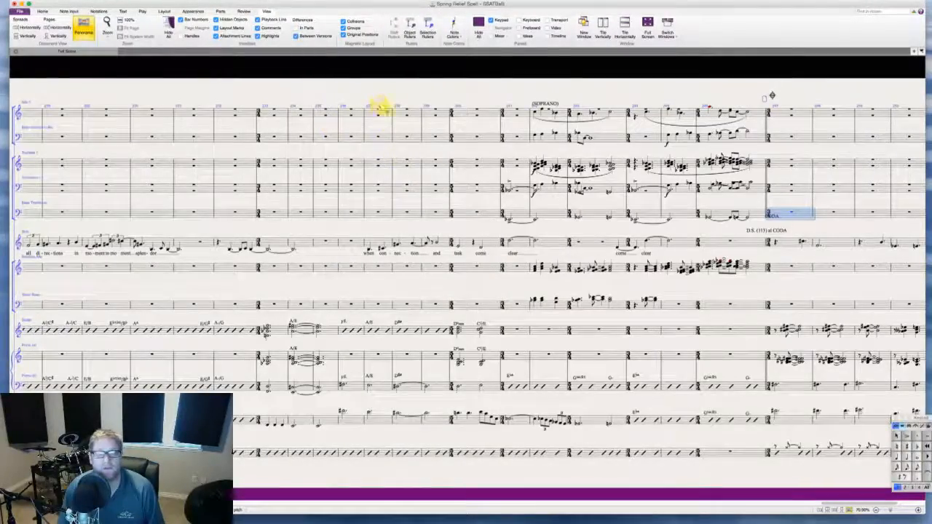
pyautogui.keyDown('shift'); pyautogui.click(381, 109); pyautogui.keyUp('shift')
pyautogui.press('Delete')
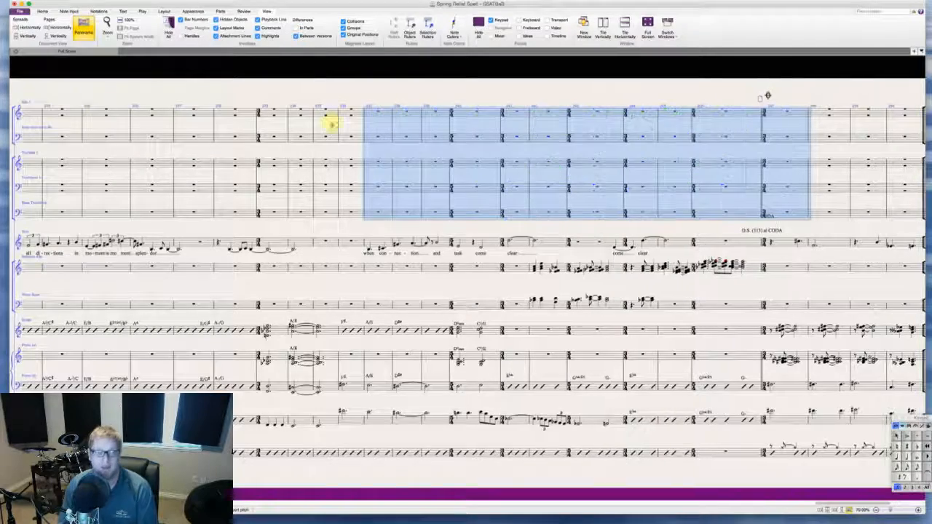
# - Clear the Alto 1 through Bass Trombone staves from bar 226 through bar 236
pyautogui.click(275, 115)
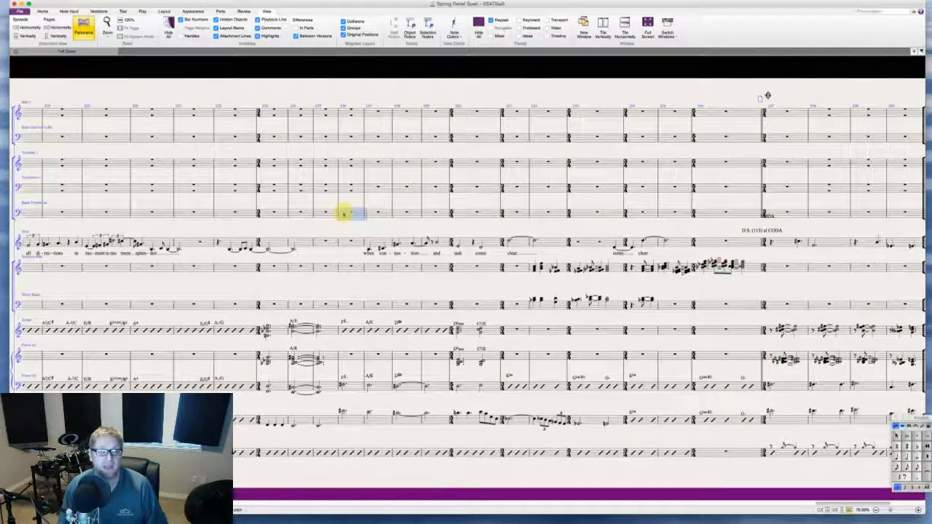
pyautogui.hscroll(-14, 353, 211)
pyautogui.hscroll(2, 355, 213)
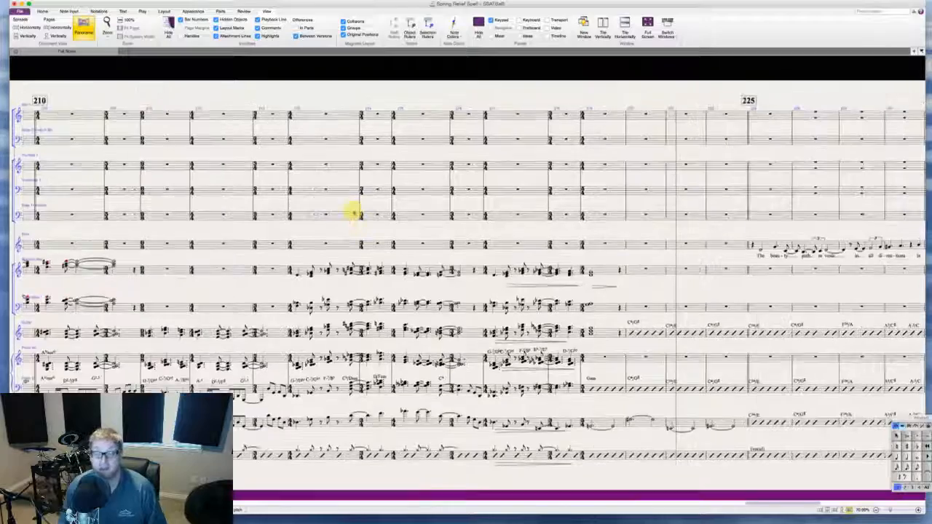
pyautogui.hscroll(5, 354, 213)
pyautogui.keyDown('shift'); pyautogui.click(521, 115); pyautogui.keyUp('shift')
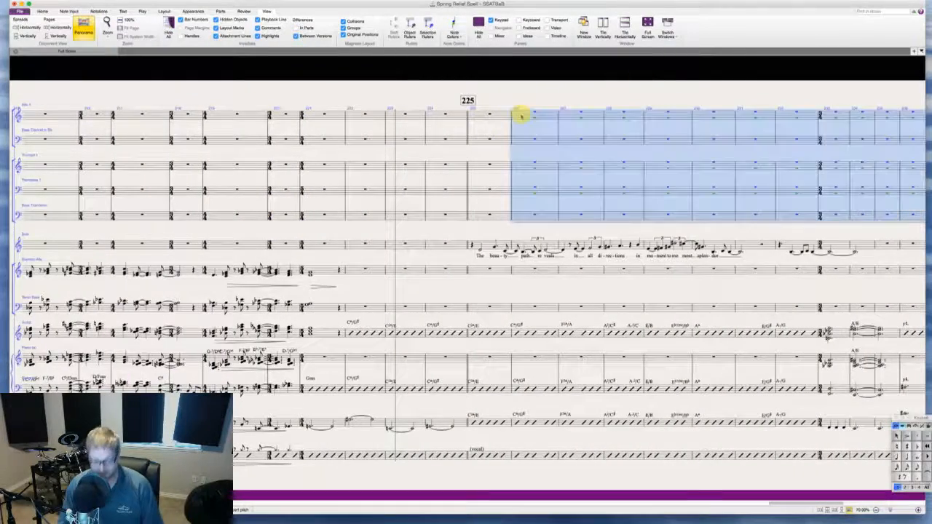
pyautogui.press('Escape')
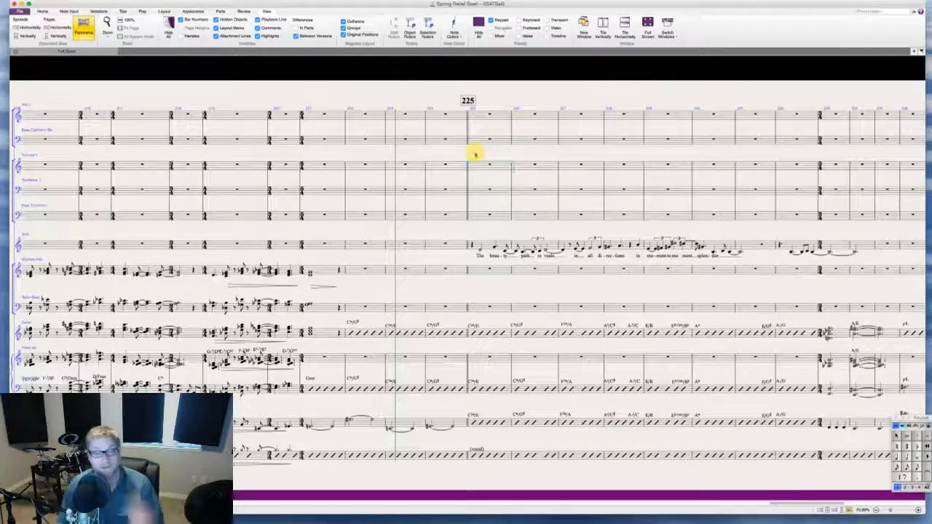
# - Look over the score from rehearsal mark 225 through the coda and the closing vamp
pyautogui.hscroll(6, 474, 153)
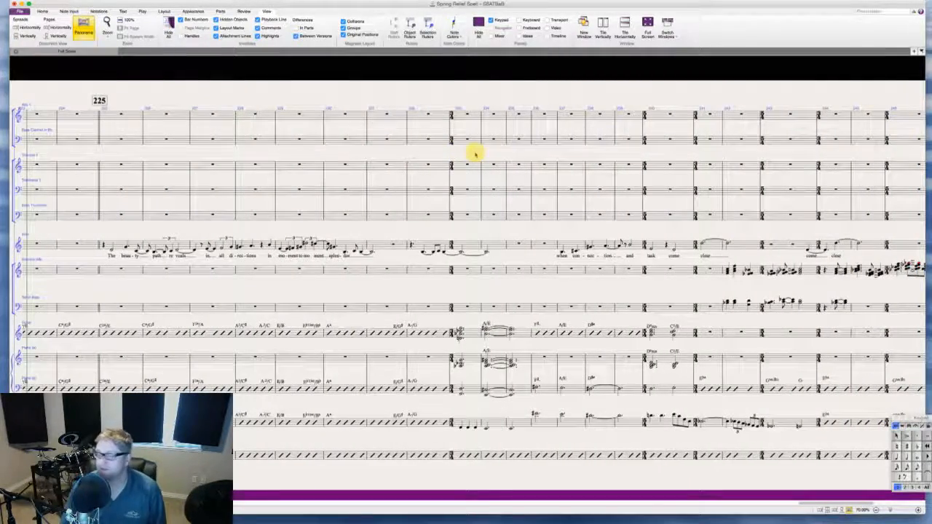
pyautogui.hscroll(8, 536, 141)
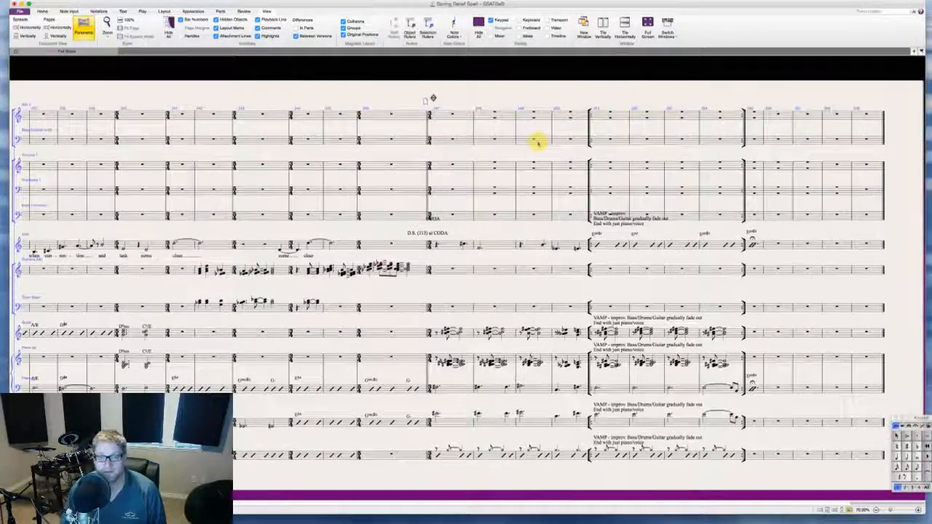
pyautogui.hscroll(-8, 536, 142)
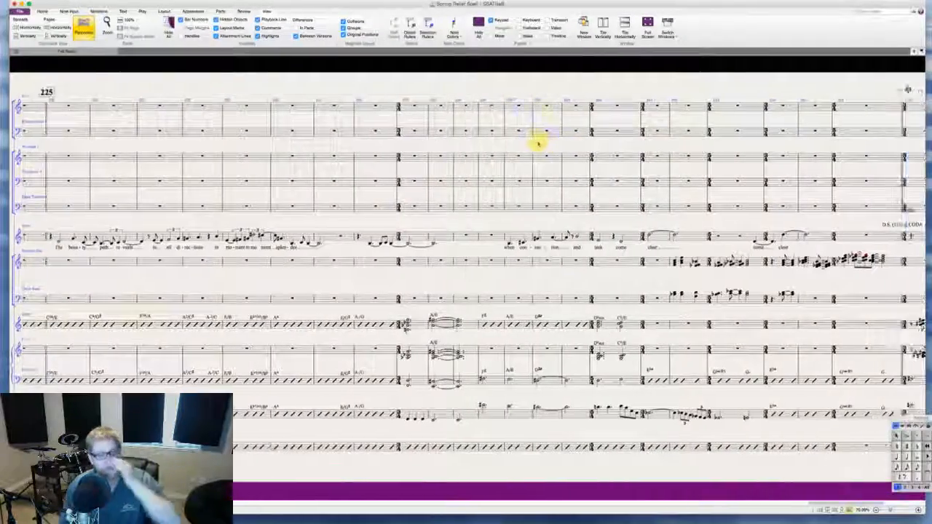
pyautogui.hscroll(8, 537, 141)
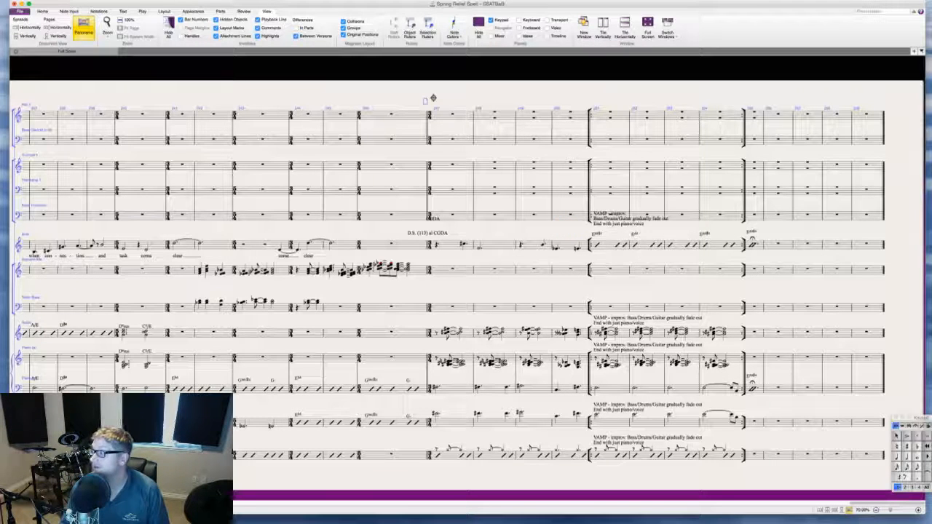
pyautogui.press('super+Tab')
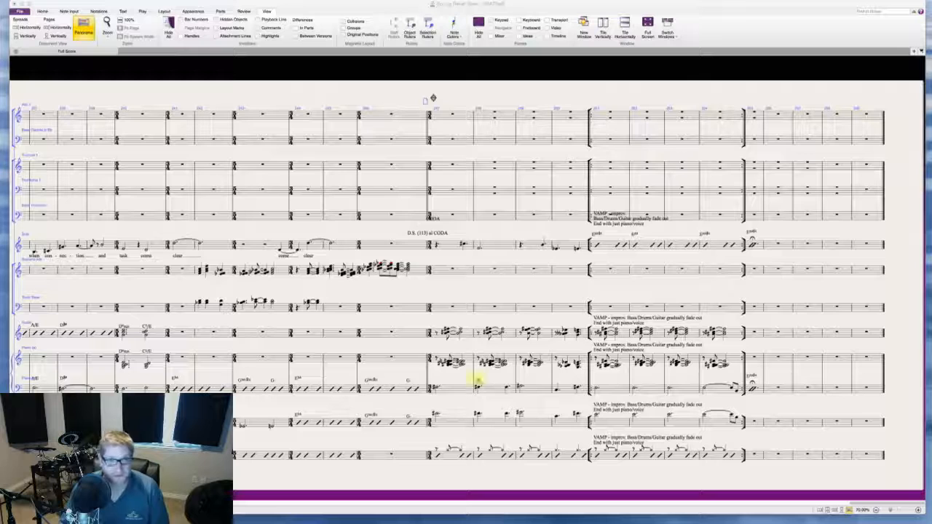
pyautogui.click(495, 298)
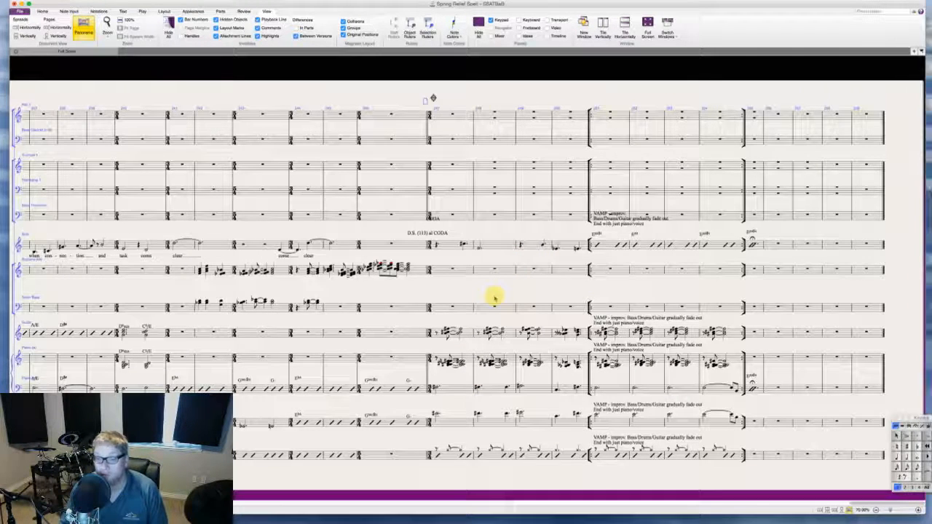
pyautogui.hscroll(-5, 495, 297)
pyautogui.hscroll(5, 460, 291)
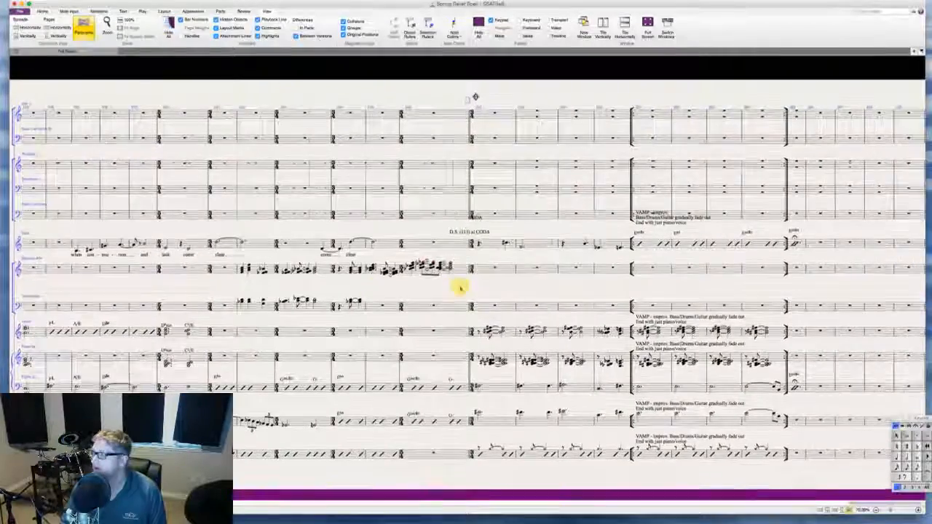
pyautogui.hscroll(-5, 460, 289)
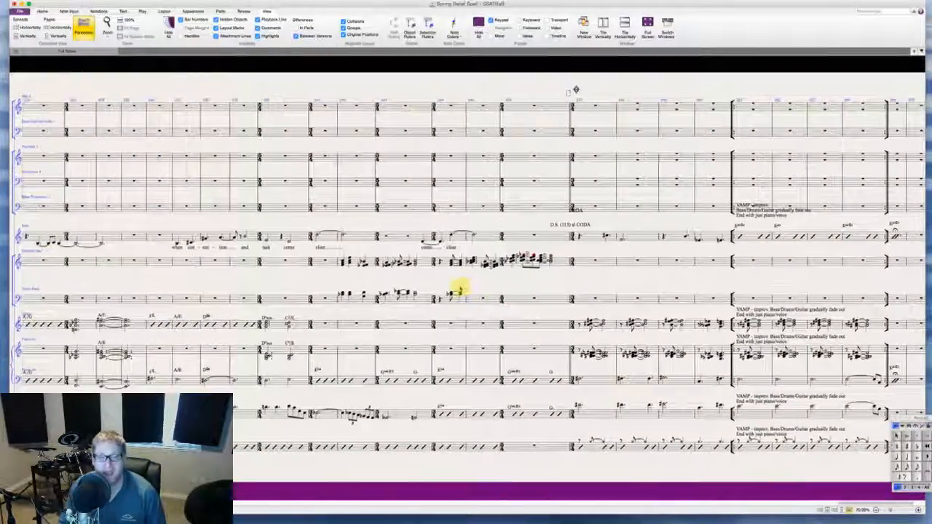
# - Clear the Alto 1 through Bass Trombone staves from bar 1 through the fermata in bar 23
pyautogui.hscroll(-15, 498, 285)
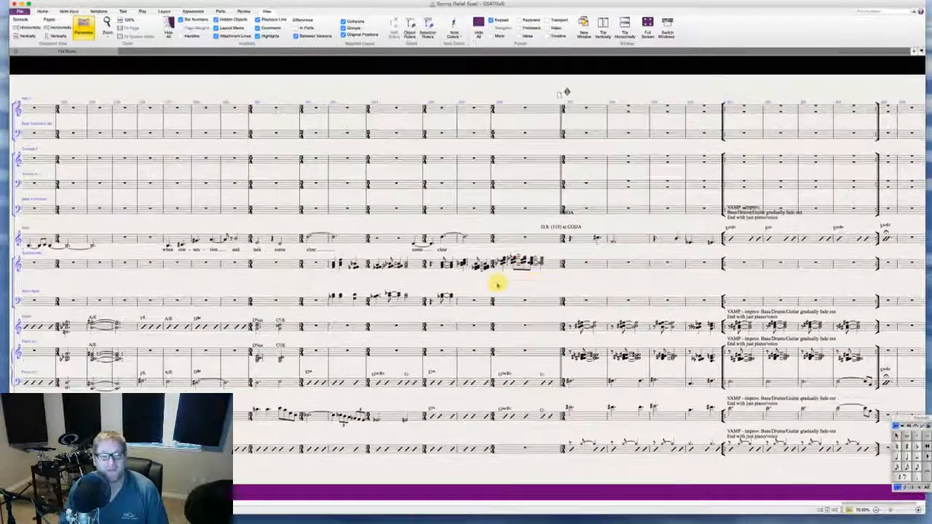
pyautogui.hscroll(-15, 497, 285)
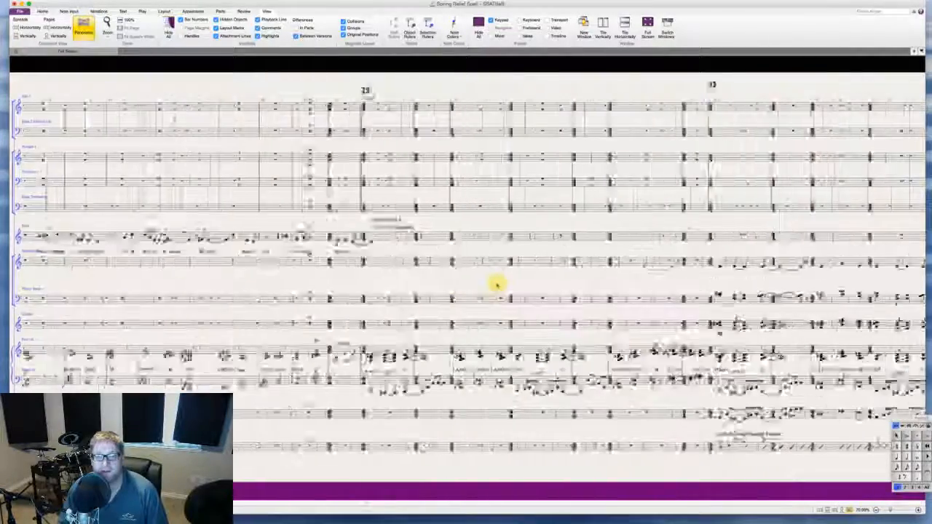
pyautogui.scroll(-1, 497, 286)
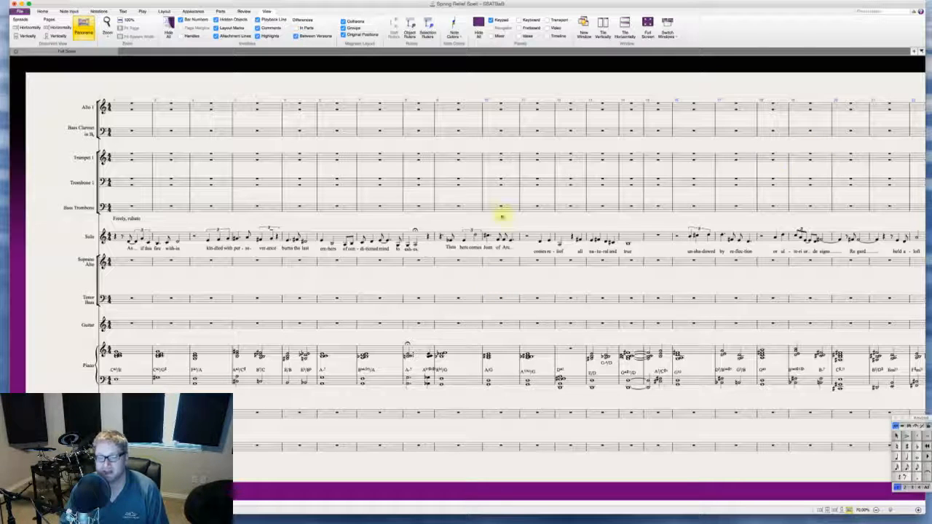
pyautogui.click(148, 107)
pyautogui.hscroll(3, 364, 153)
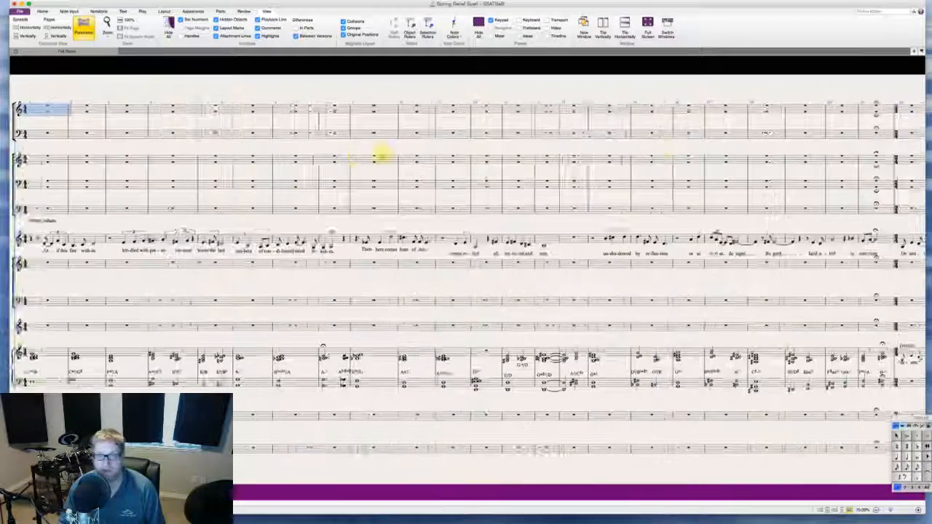
pyautogui.keyDown('shift'); pyautogui.click(770, 211); pyautogui.keyUp('shift')
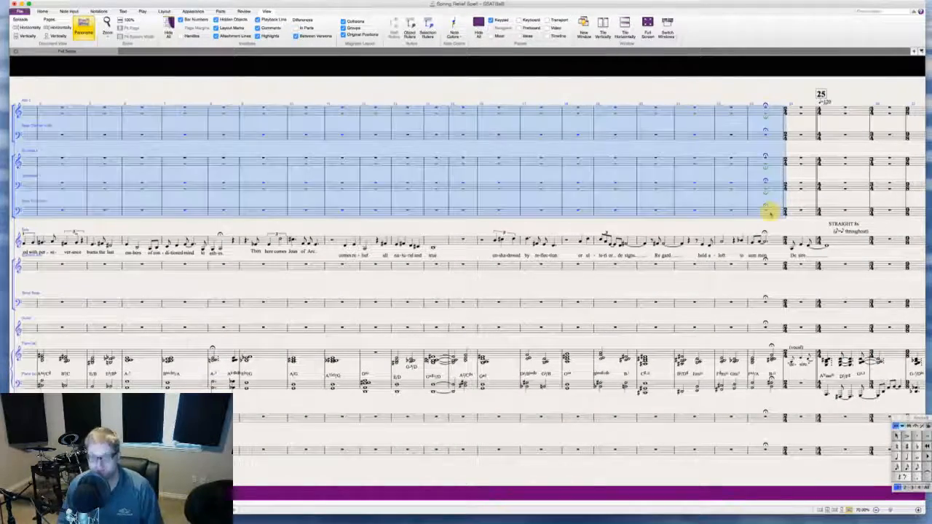
pyautogui.hscroll(-3, 772, 211)
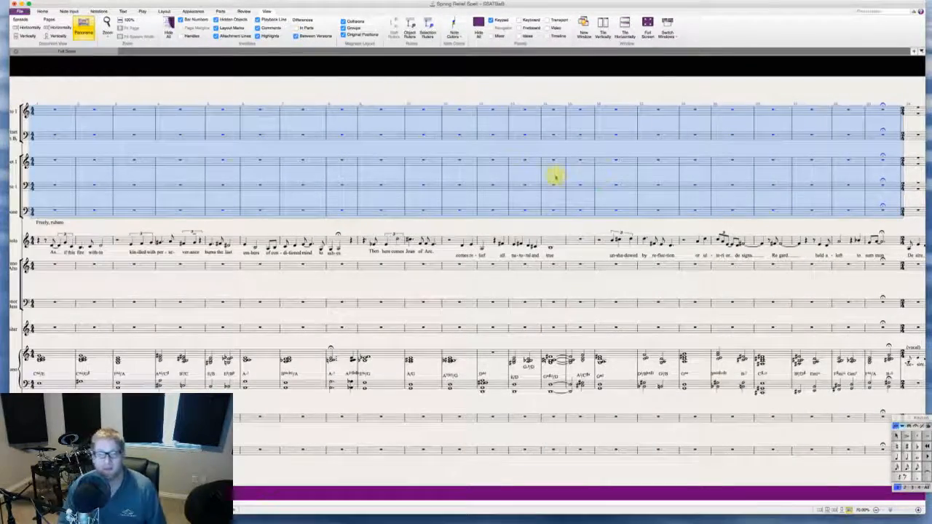
pyautogui.press('Escape')
pyautogui.hscroll(-3, 239, 194)
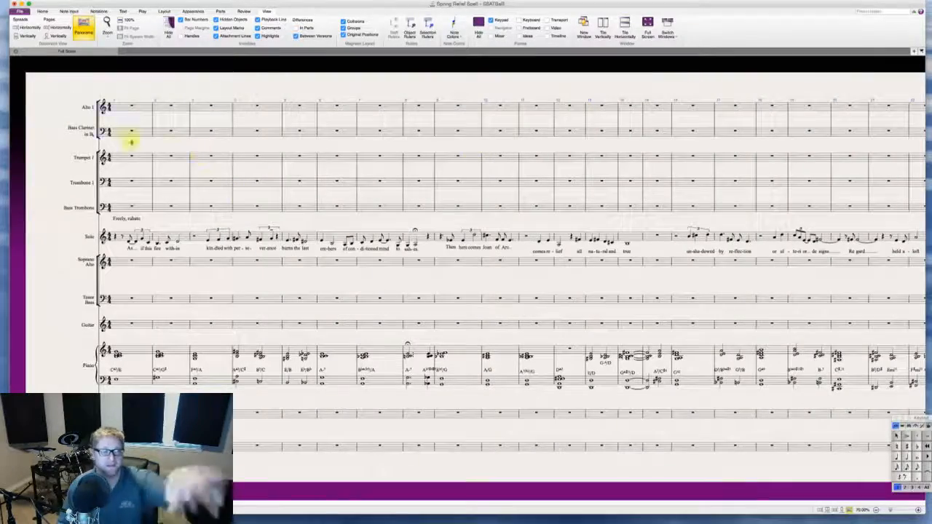
# - Look over the opening of the score from bar 1 past rehearsal marks 25 and 32
pyautogui.hscroll(10, 207, 145)
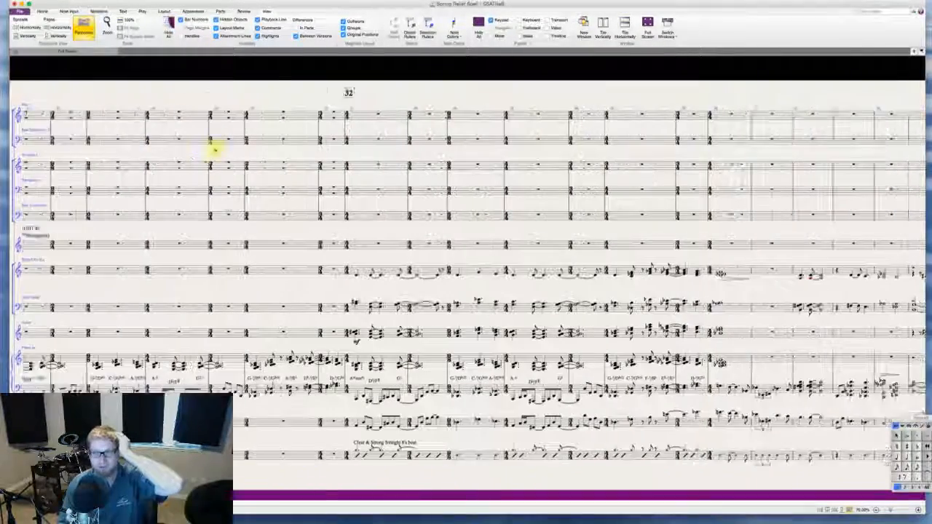
pyautogui.hscroll(-5, 510, 222)
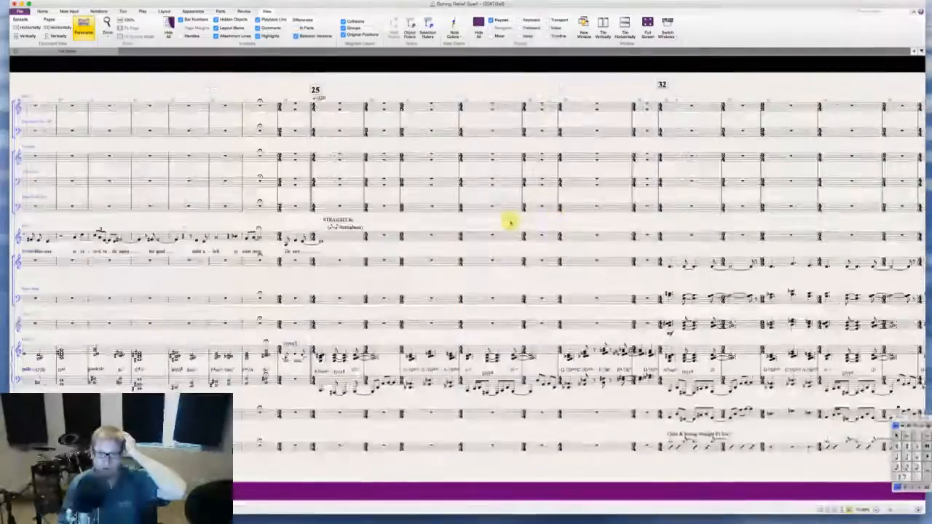
pyautogui.hscroll(-10, 510, 222)
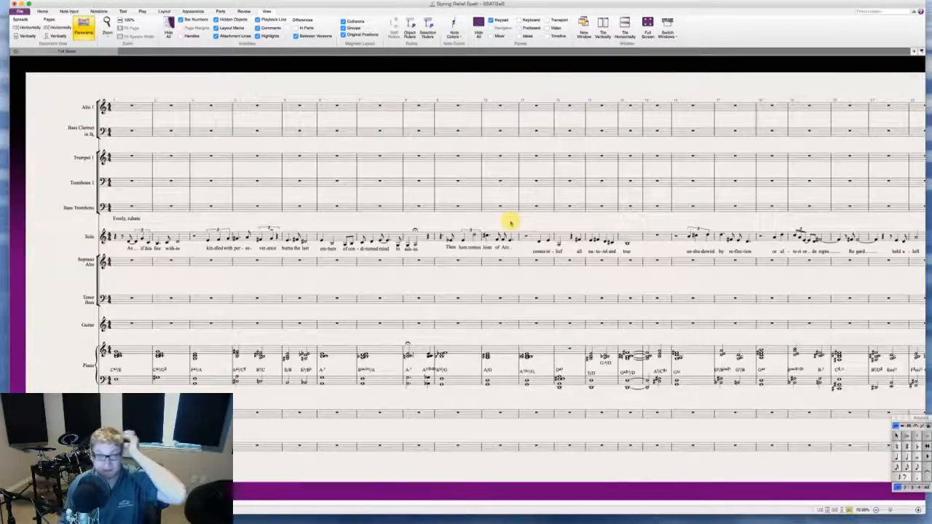
pyautogui.hscroll(2, 511, 221)
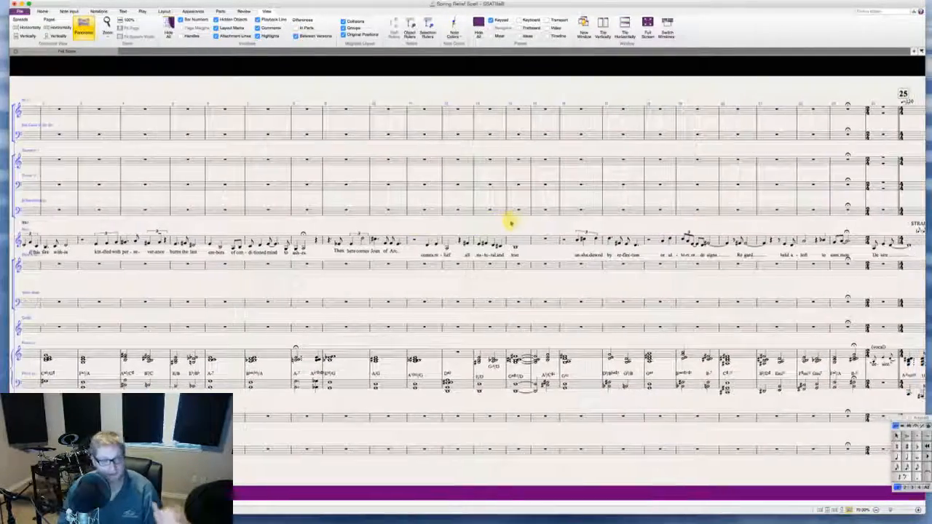
pyautogui.hscroll(-2, 511, 222)
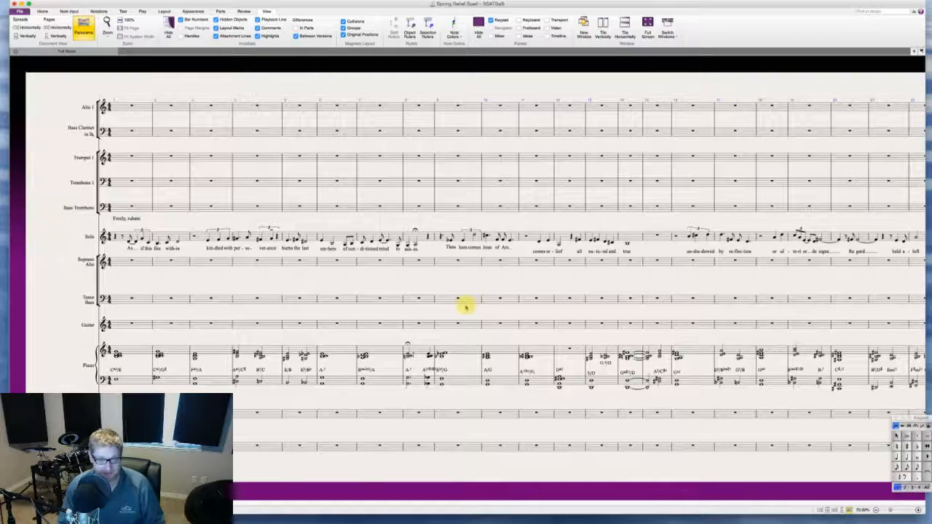
pyautogui.scroll(1, 323, 354)
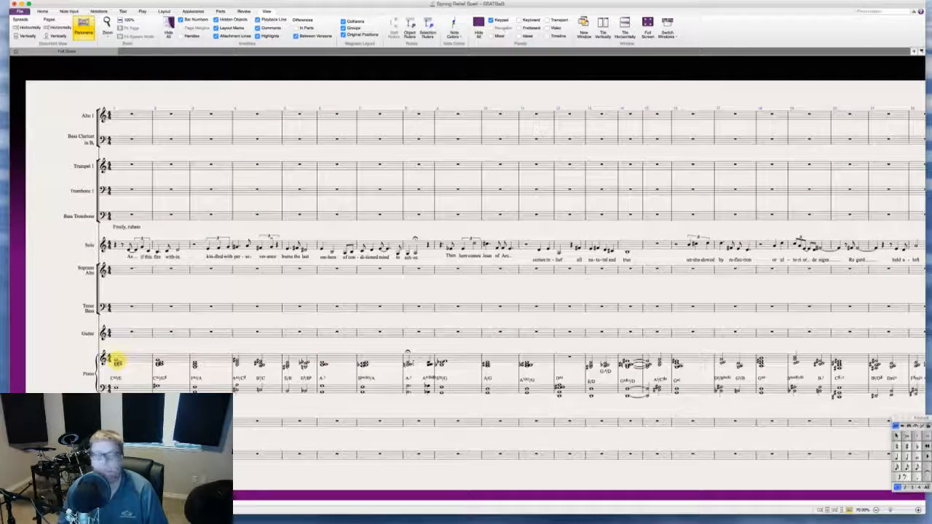
pyautogui.press('super+Tab')
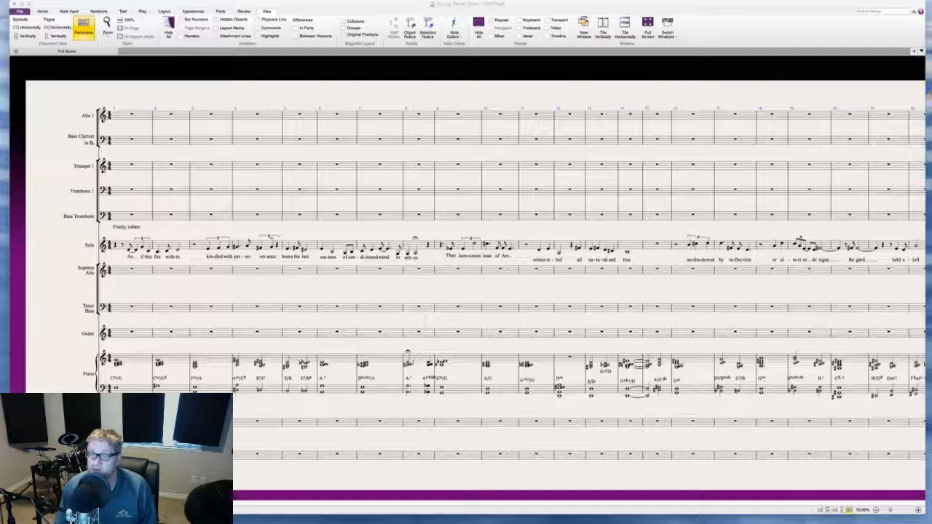
pyautogui.scroll(-1, 192, 276)
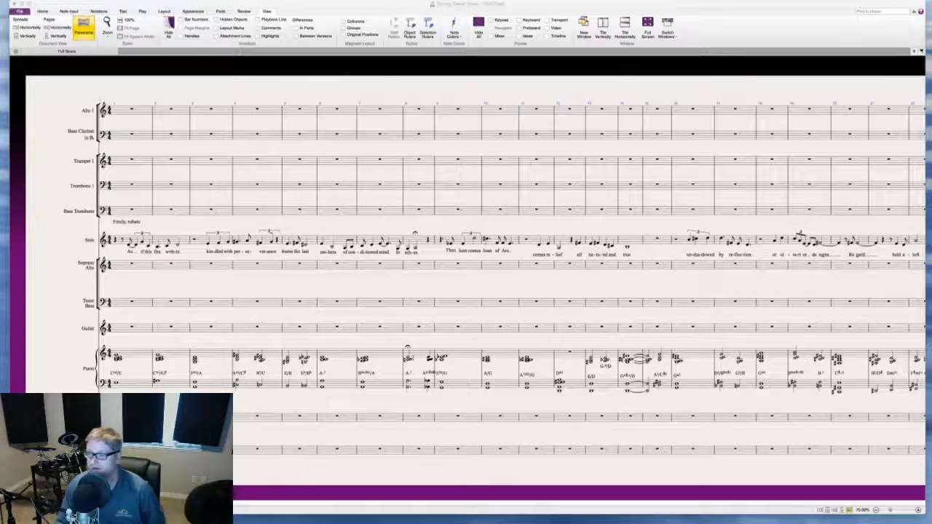
pyautogui.click(412, 289)
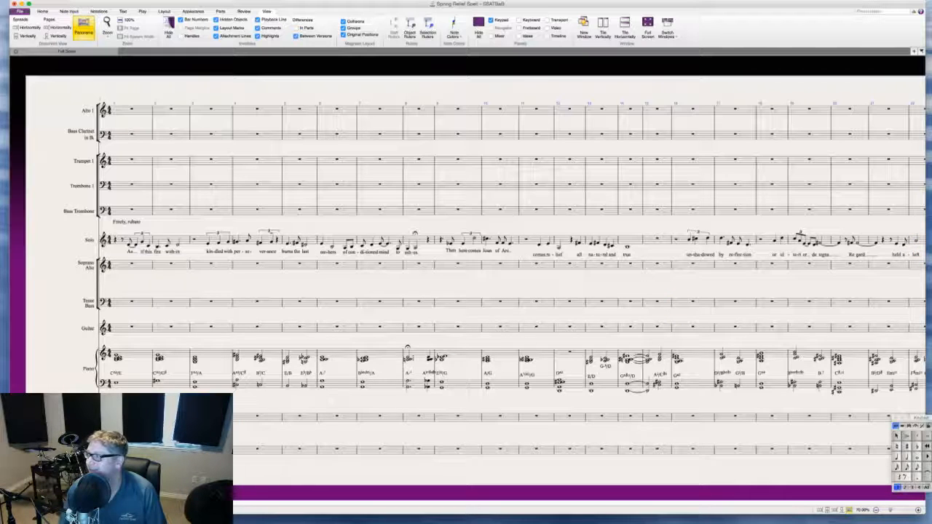
pyautogui.press('super+Tab')
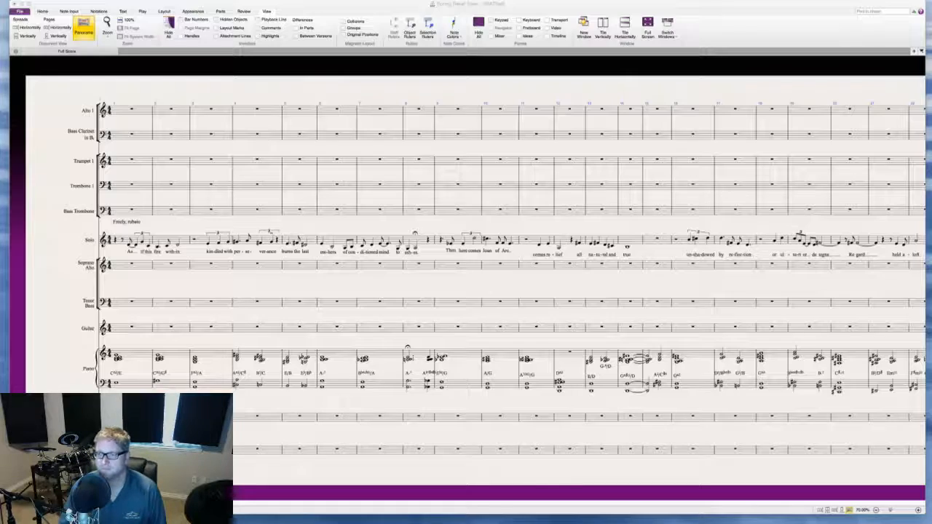
pyautogui.hscroll(10, 754, 294)
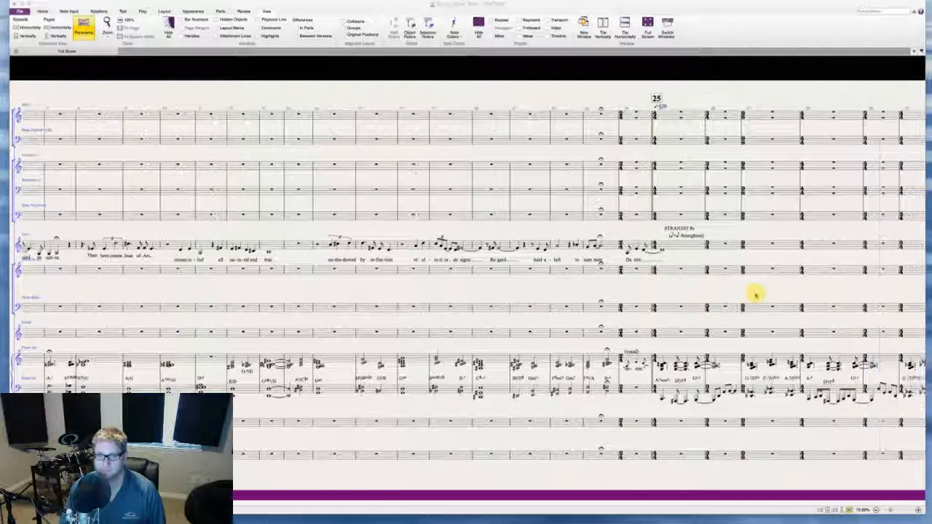
# - Look over the score from rehearsal mark 25 past 48 and on to the solo section at 159
pyautogui.hscroll(1, 754, 294)
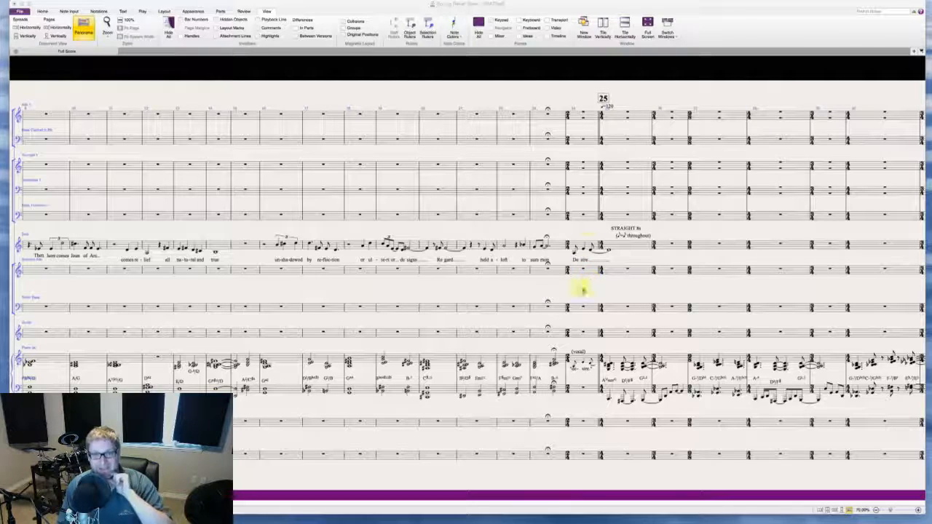
pyautogui.hscroll(1, 590, 302)
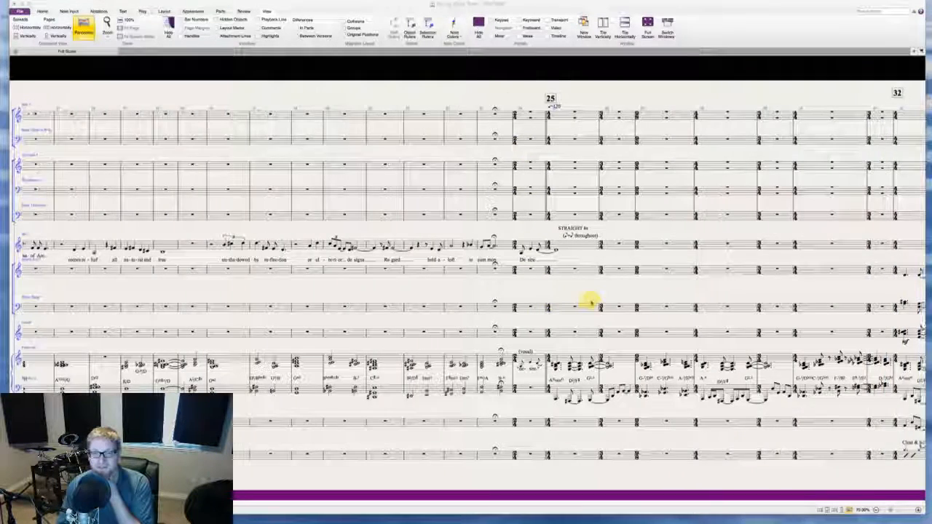
pyautogui.hscroll(3, 590, 302)
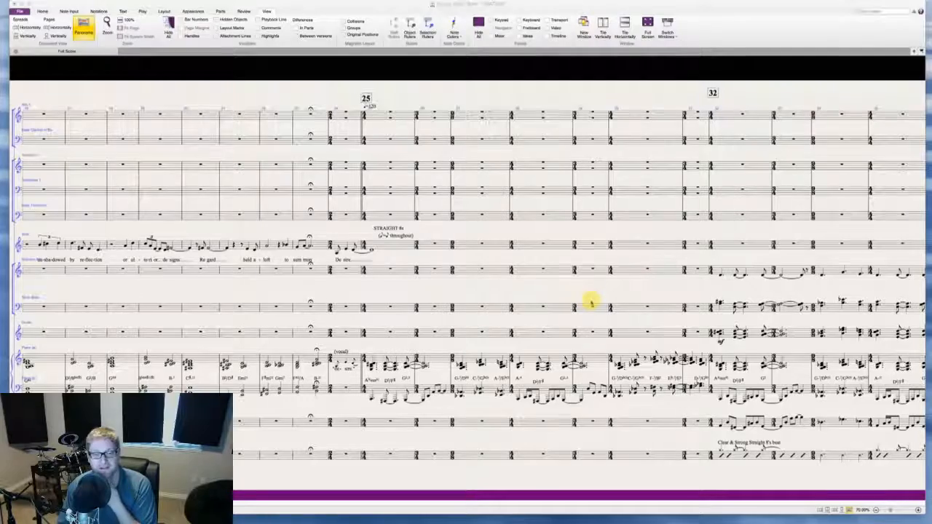
pyautogui.hscroll(1, 589, 302)
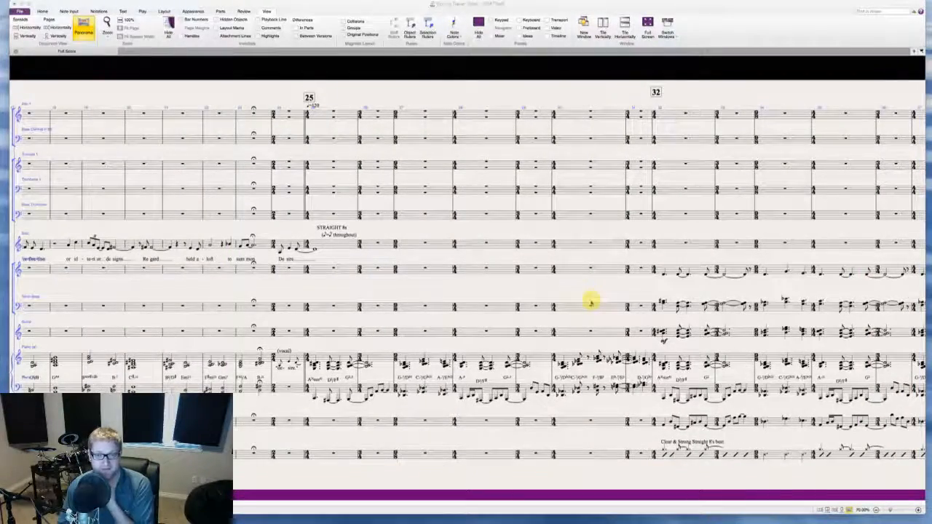
pyautogui.hscroll(4, 591, 302)
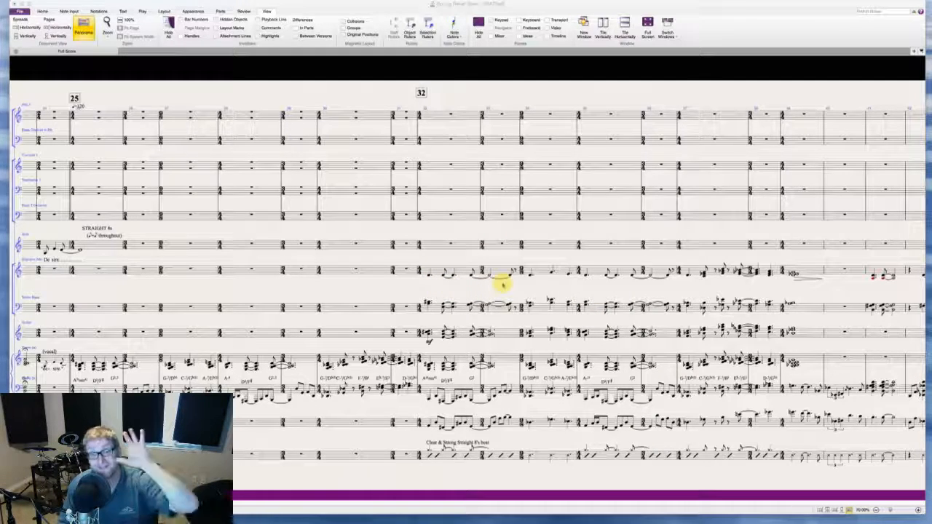
pyautogui.hscroll(5, 502, 283)
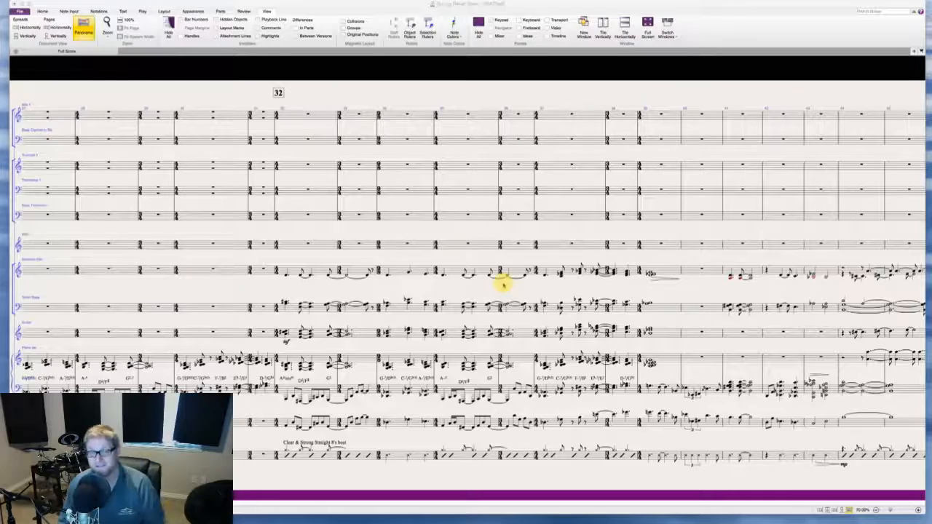
pyautogui.hscroll(2, 502, 283)
pyautogui.hscroll(5, 503, 283)
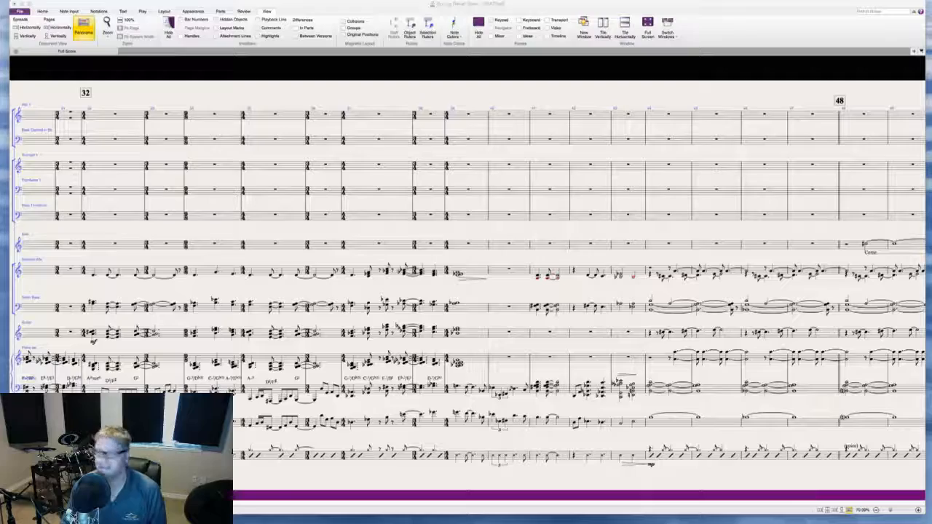
pyautogui.hscroll(5, 588, 384)
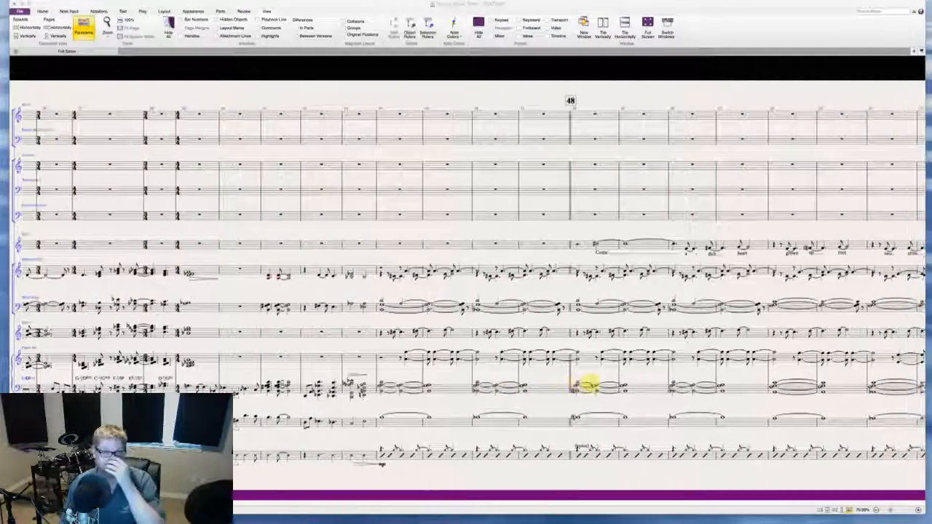
pyautogui.hscroll(3, 588, 385)
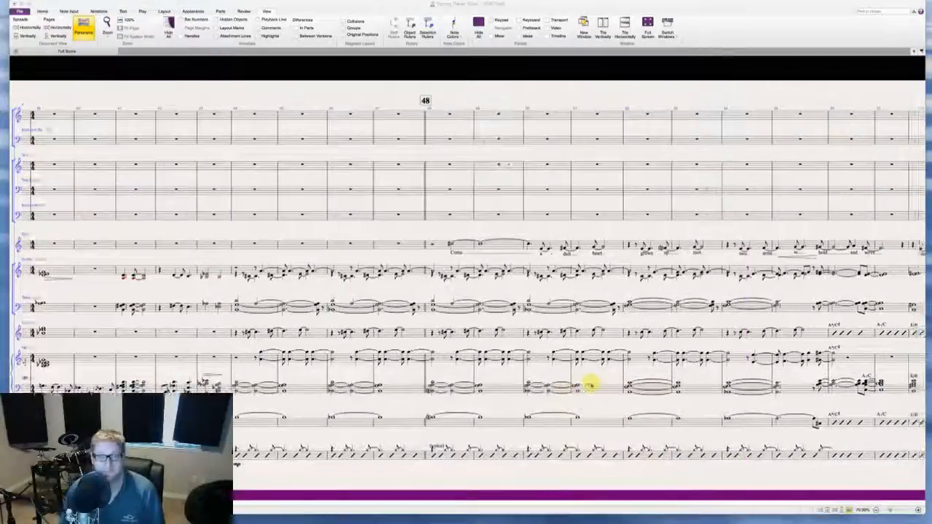
pyautogui.hscroll(1, 588, 384)
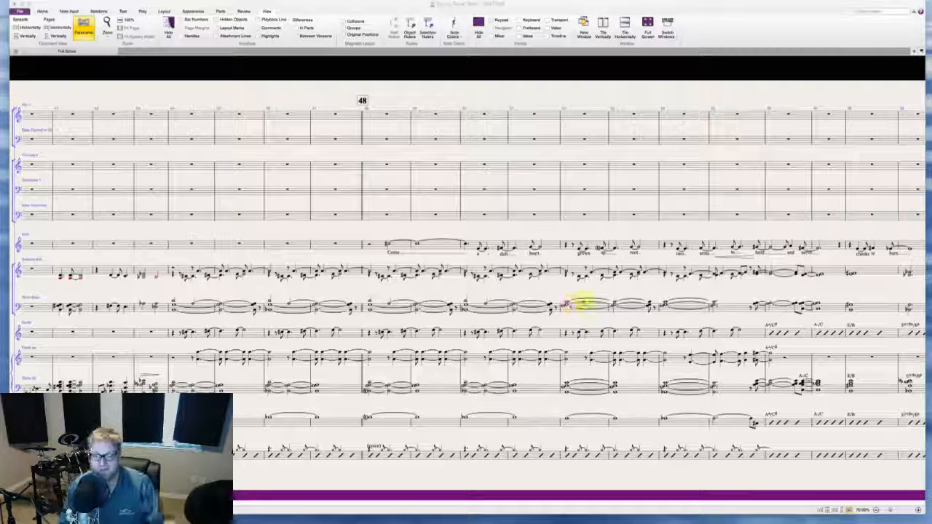
pyautogui.hscroll(2, 594, 271)
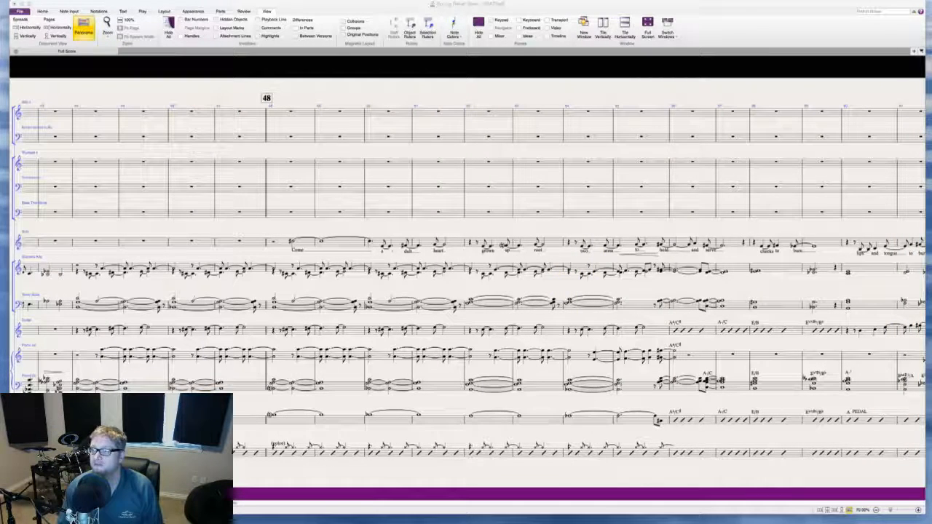
pyautogui.click(286, 228)
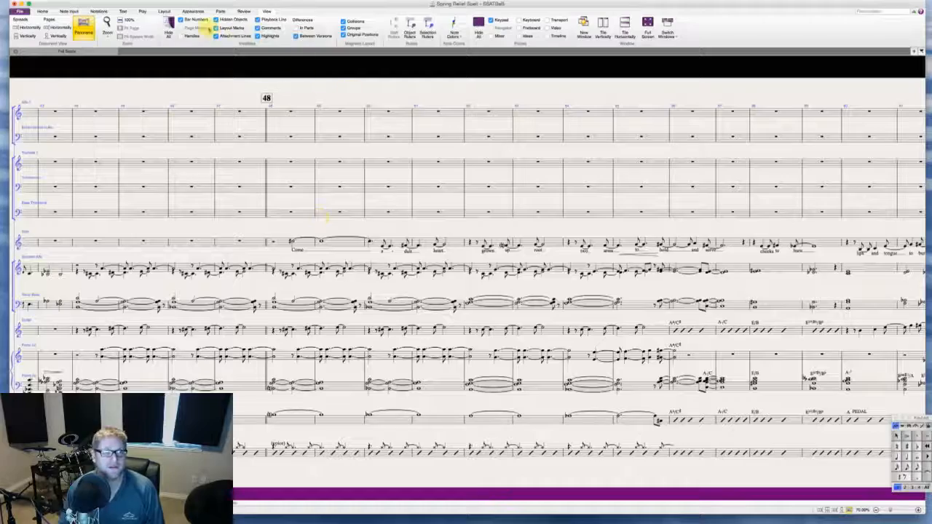
pyautogui.hscroll(20, 357, 191)
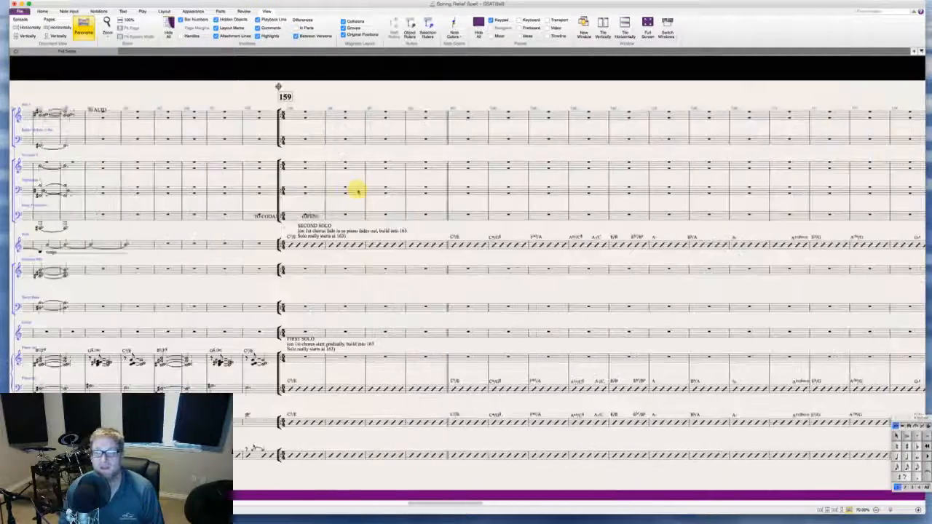
pyautogui.hscroll(-20, 358, 191)
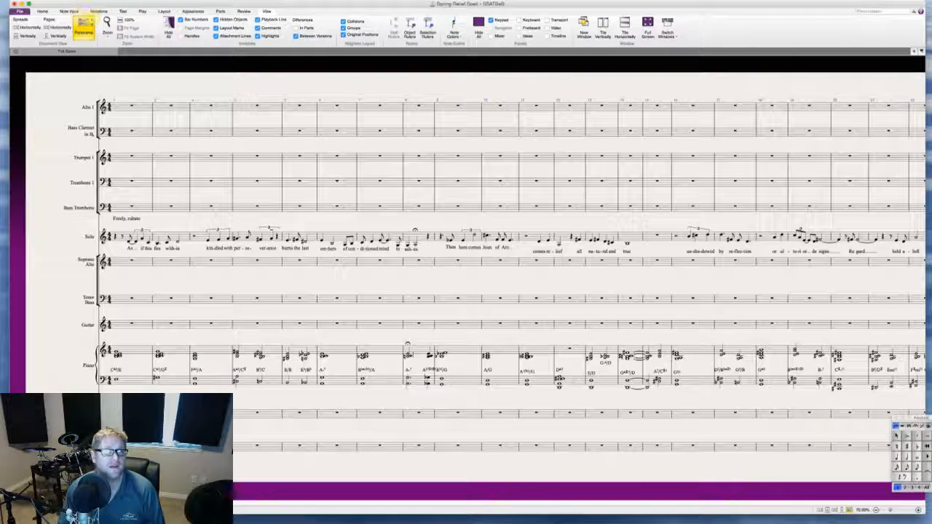
# - Delete the Alto 1, Bass Clarinet, Trumpet 1, Trombone 1 and Bass Trombone staves from the score
pyautogui.click(69, 11)
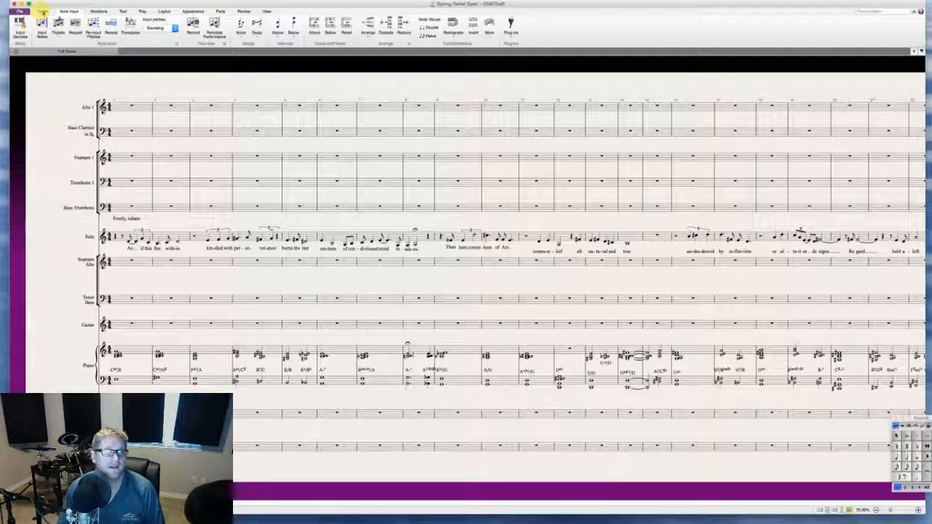
pyautogui.click(41, 11)
pyautogui.click(91, 31)
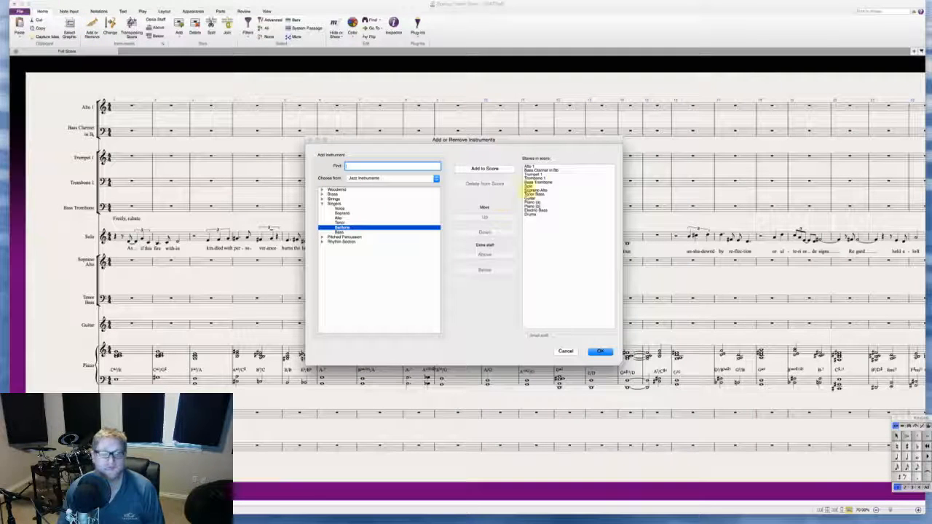
pyautogui.click(539, 182)
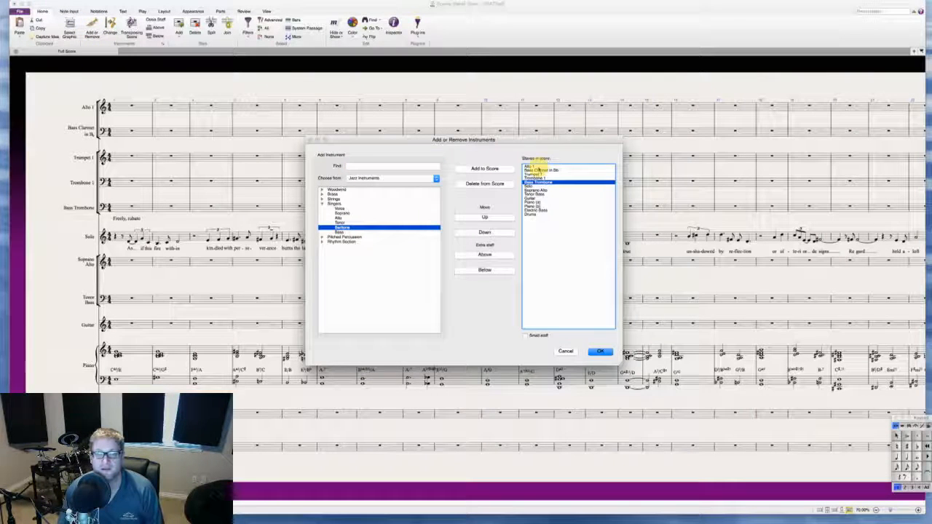
pyautogui.keyDown('shift'); pyautogui.click(535, 167); pyautogui.keyUp('shift')
pyautogui.click(484, 184)
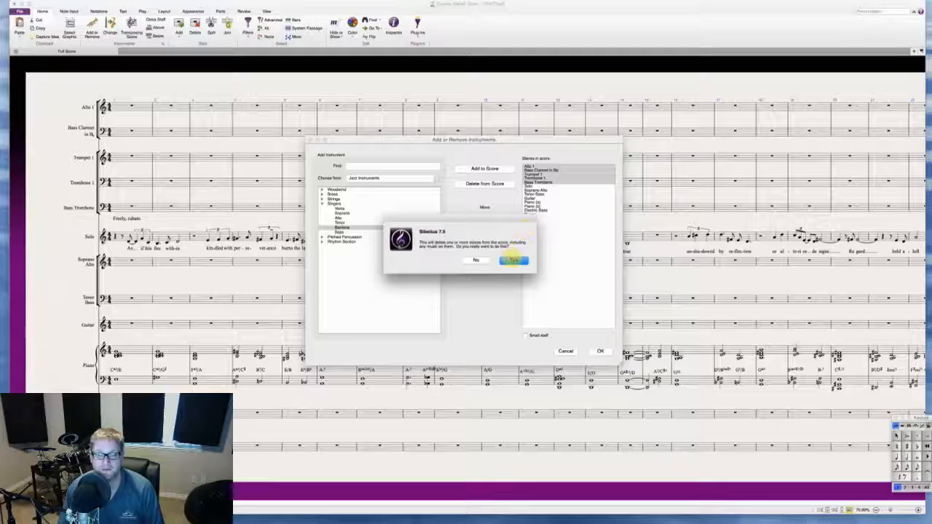
pyautogui.click(512, 259)
pyautogui.click(600, 351)
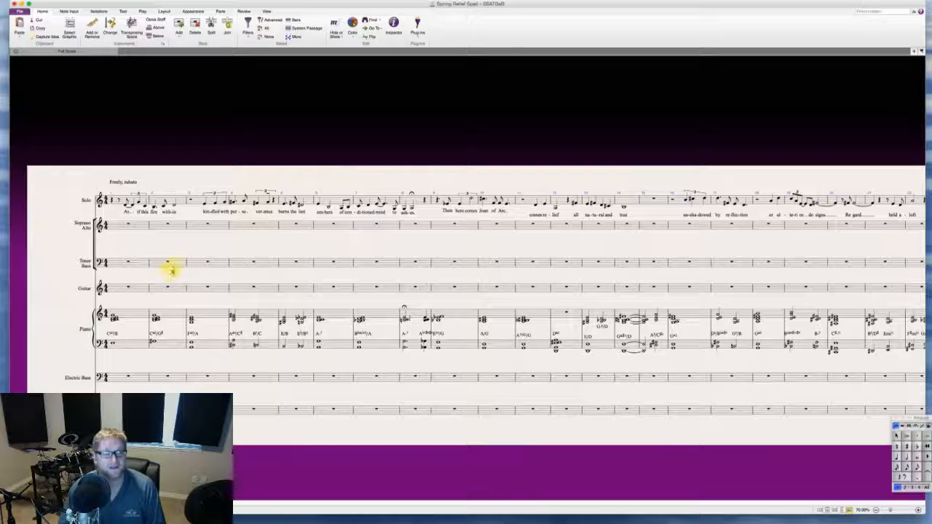
# - Adjust the staff spacing at the start of the score, widening the gaps above the Guitar and Piano staves
pyautogui.click(171, 263)
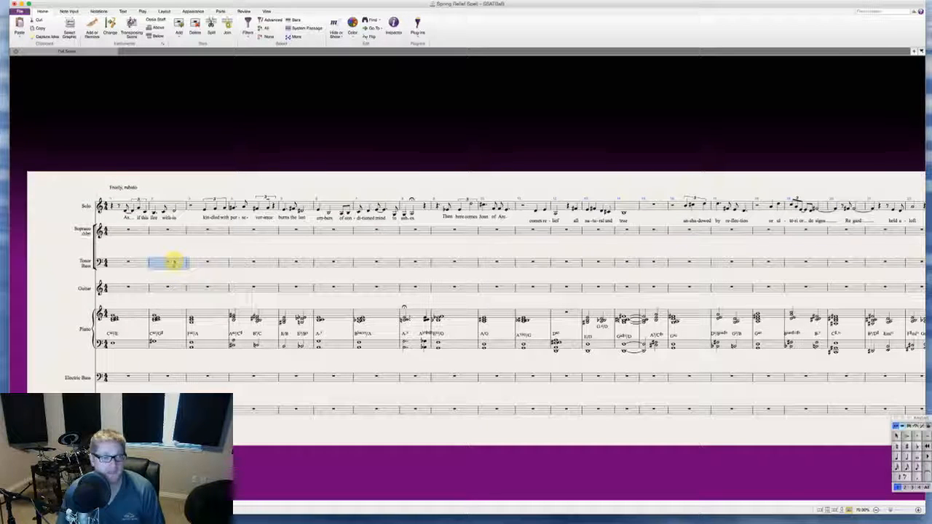
pyautogui.click(140, 290)
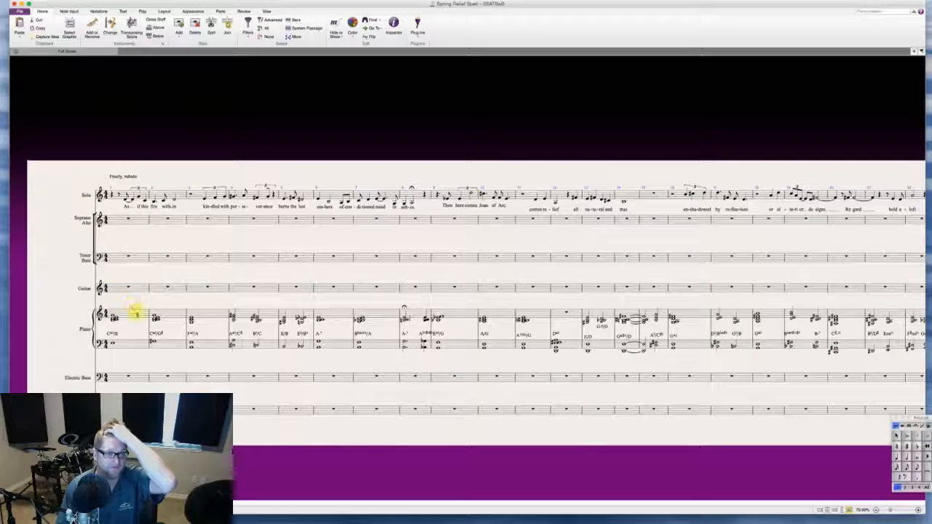
pyautogui.click(135, 312)
pyautogui.press('Escape')
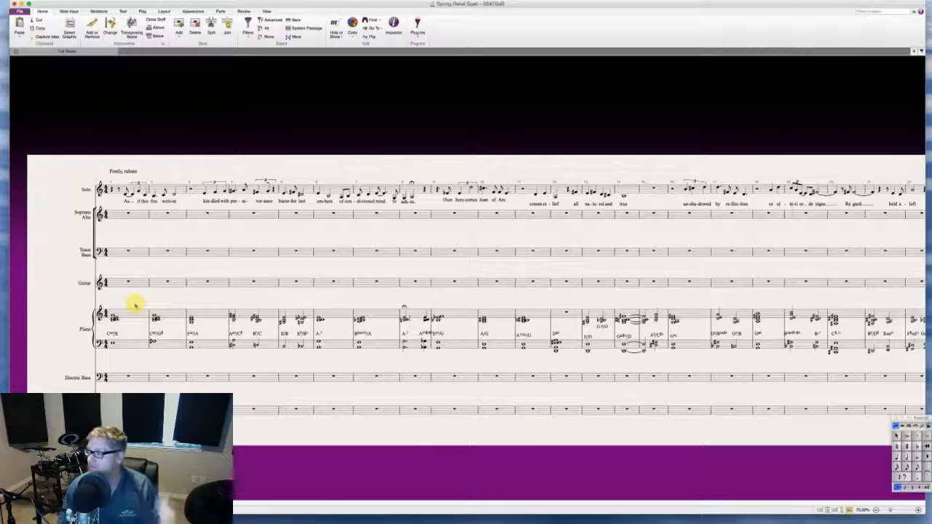
# - Examine the vocal and rhythm section staves from the opening past rehearsal marks 25, 48, 80 and 91
pyautogui.press('super+Tab')
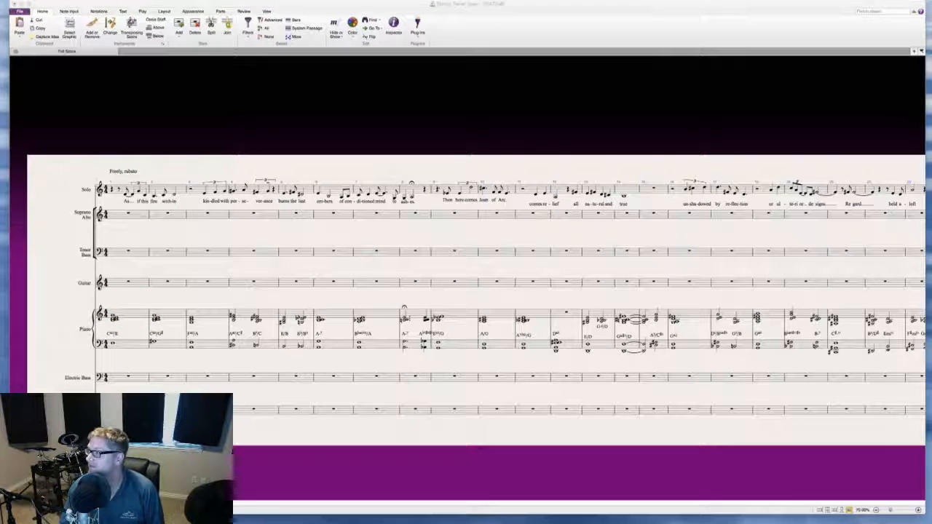
pyautogui.click(417, 264)
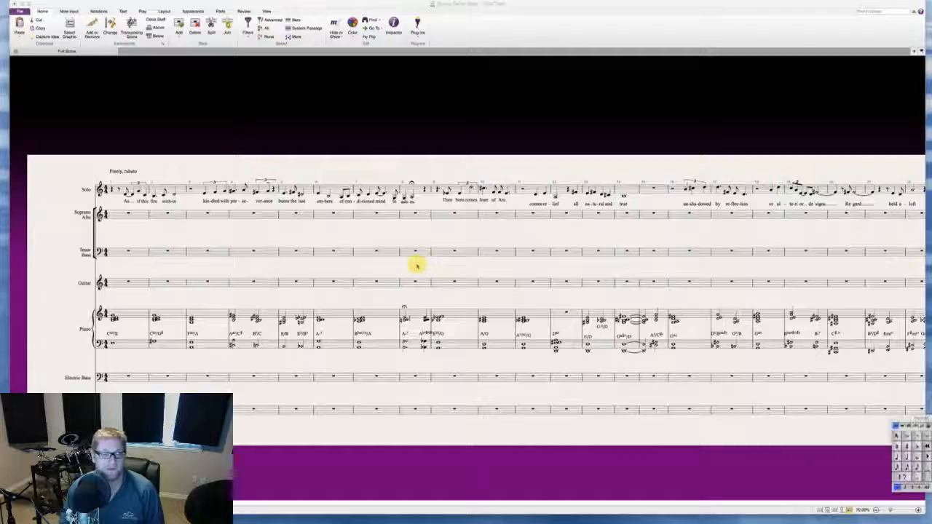
pyautogui.hscroll(3, 417, 264)
pyautogui.hscroll(15, 417, 265)
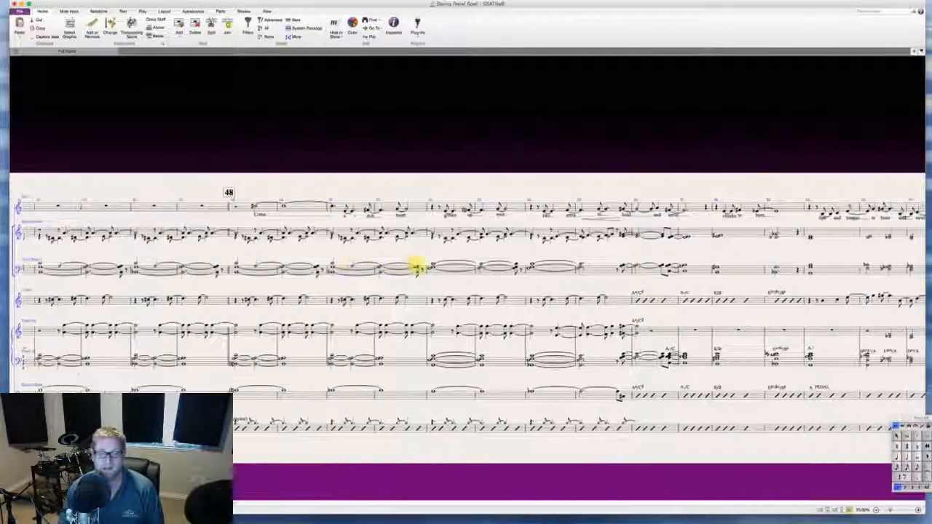
pyautogui.hscroll(15, 417, 266)
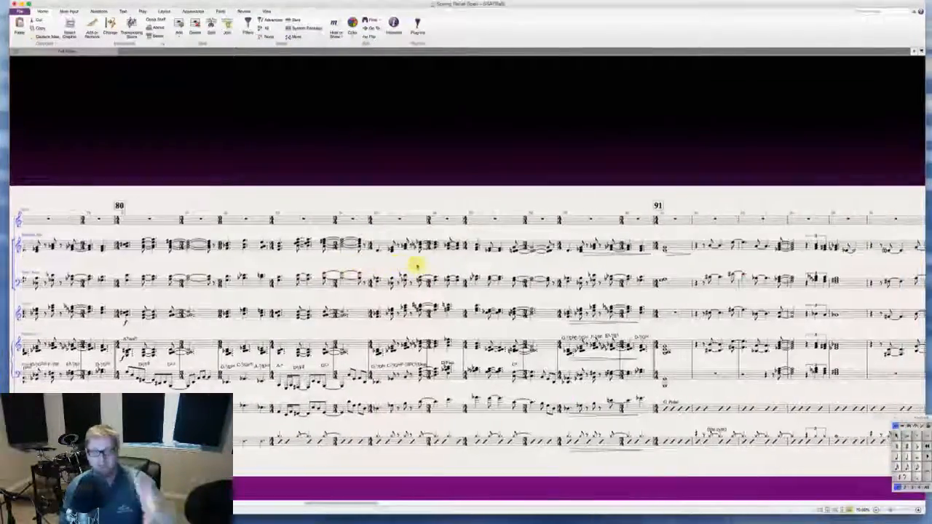
pyautogui.hscroll(20, 417, 268)
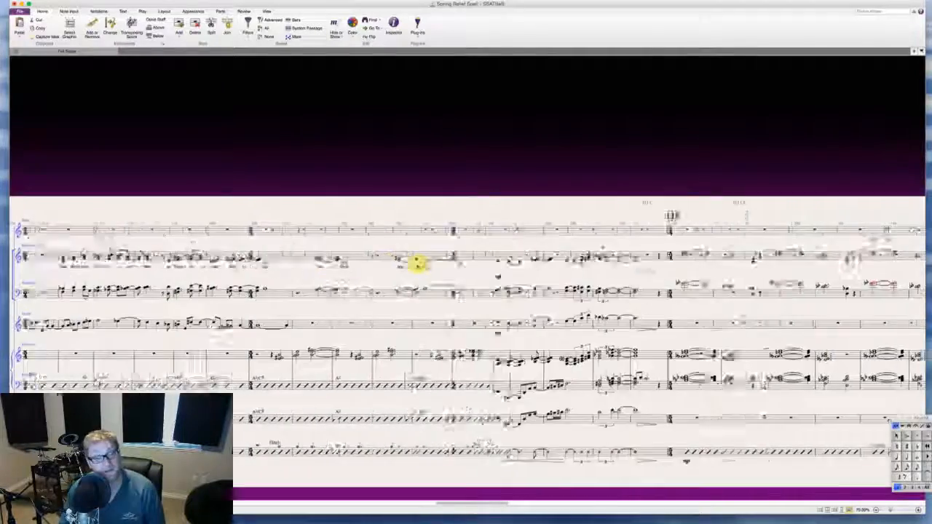
pyautogui.hscroll(-20, 417, 266)
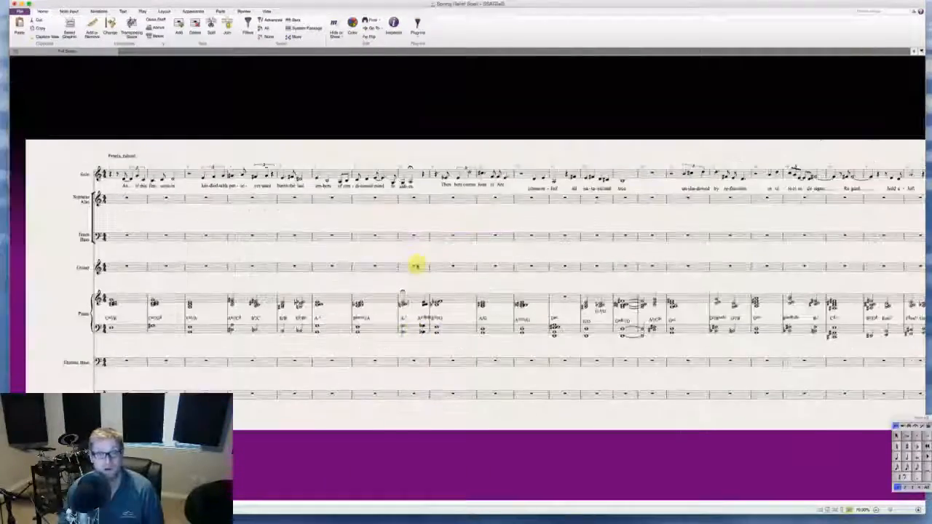
pyautogui.hscroll(10, 452, 257)
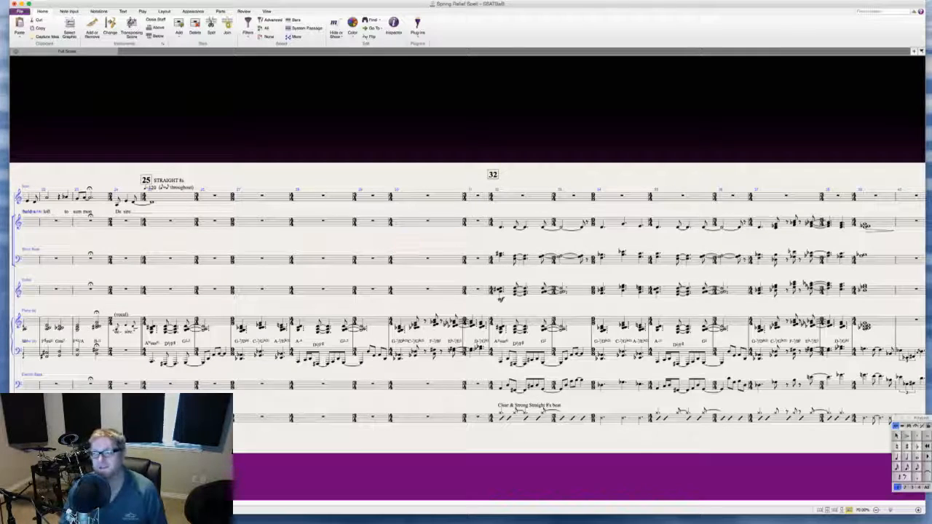
pyautogui.hscroll(10, 651, 260)
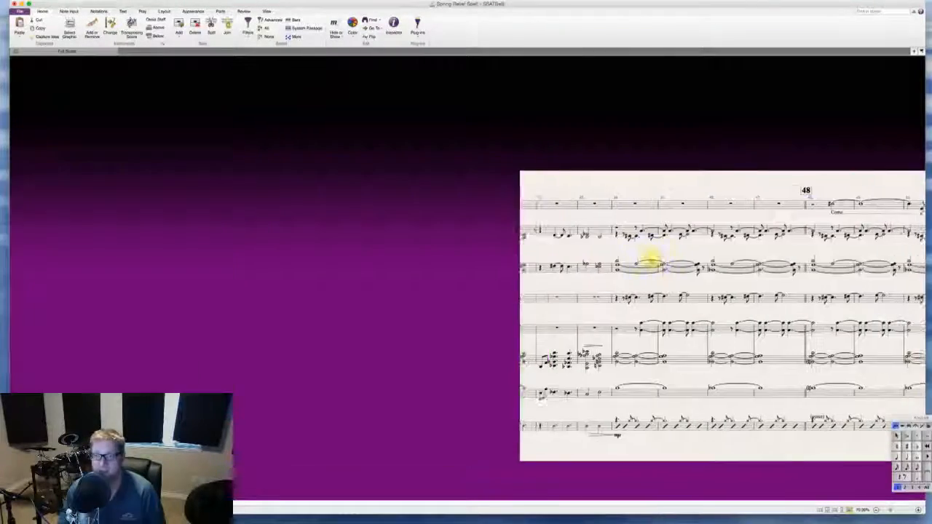
pyautogui.hscroll(10, 650, 259)
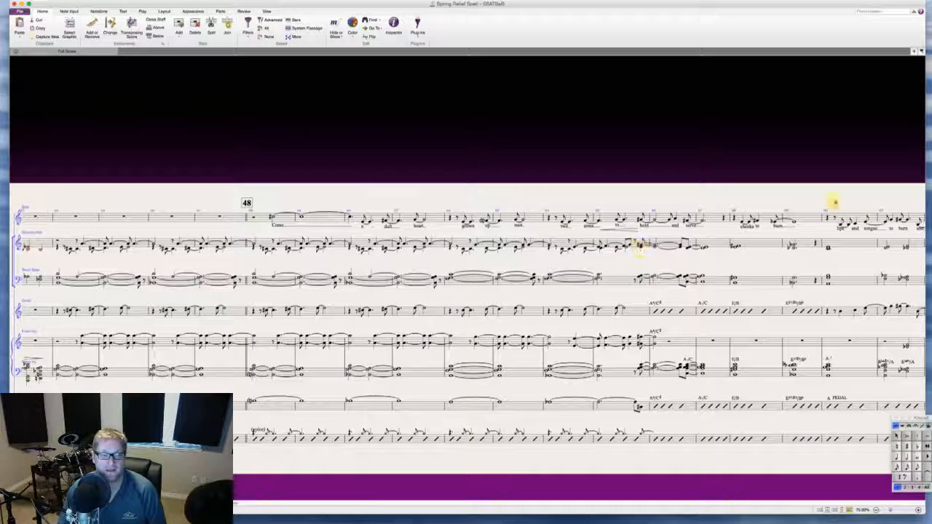
# - Switch to the web browser and view the livestream event page and the "Spring Relief Spell" poem text
pyautogui.press('super+Tab')
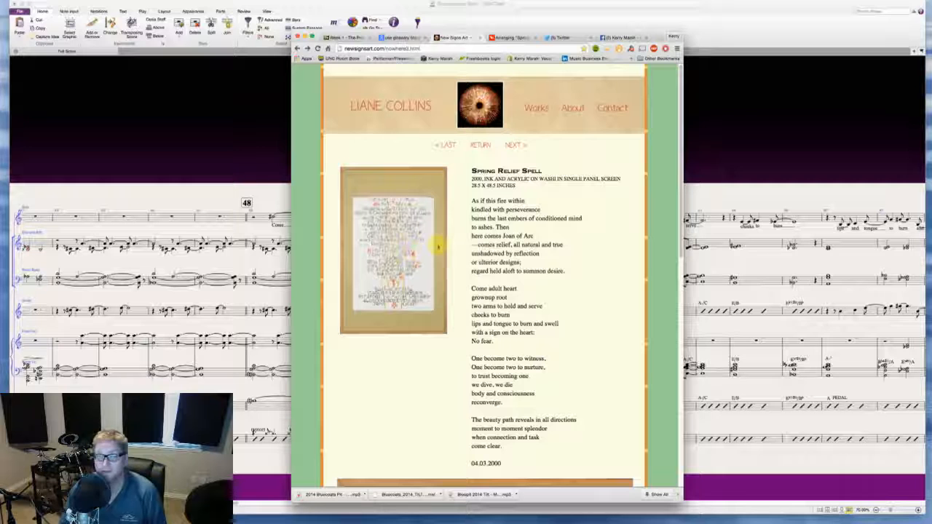
pyautogui.click(509, 37)
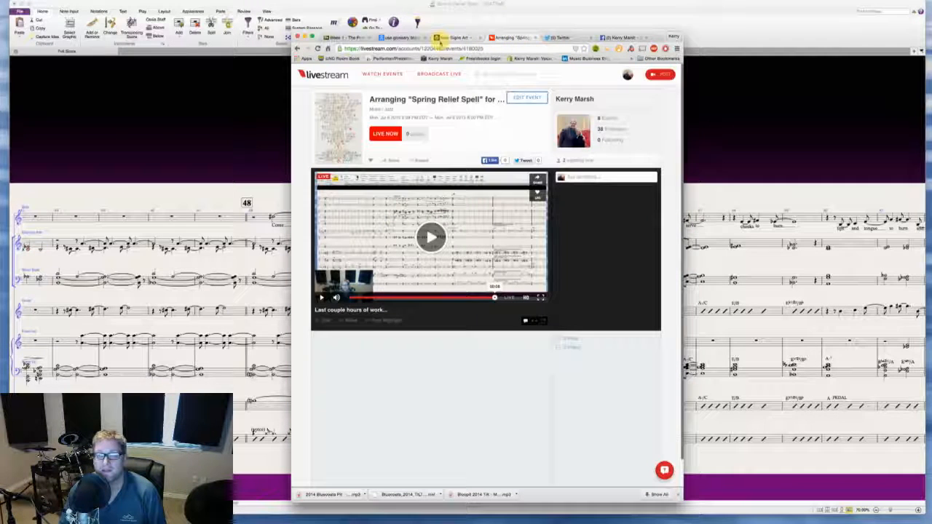
pyautogui.click(444, 37)
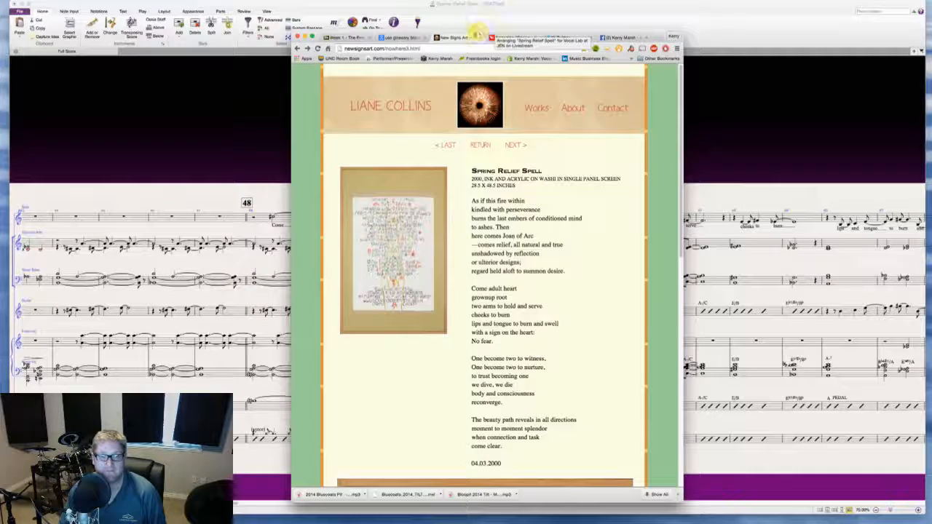
pyautogui.scroll(-1, 513, 247)
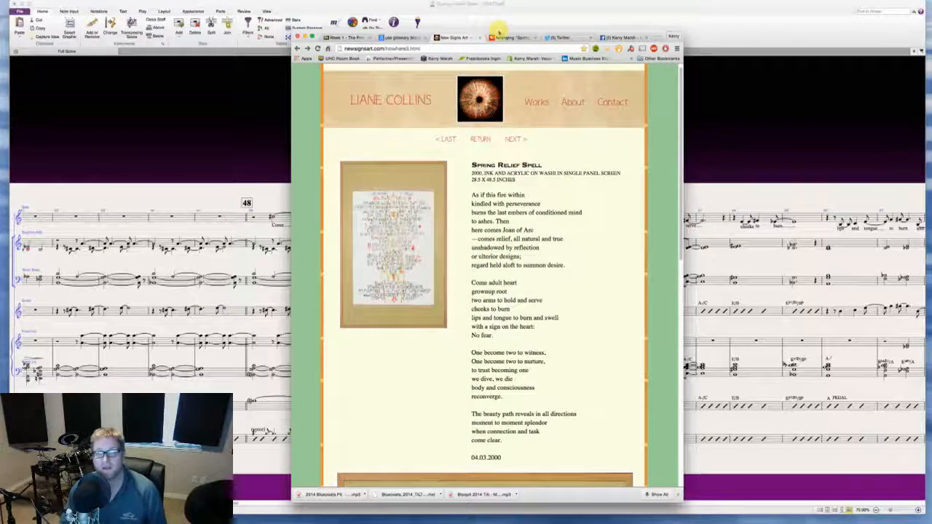
# - Switch back to the Sibelius score and examine the staves from the vocal phrase before rehearsal mark 25 to mark 32
pyautogui.click(494, 27)
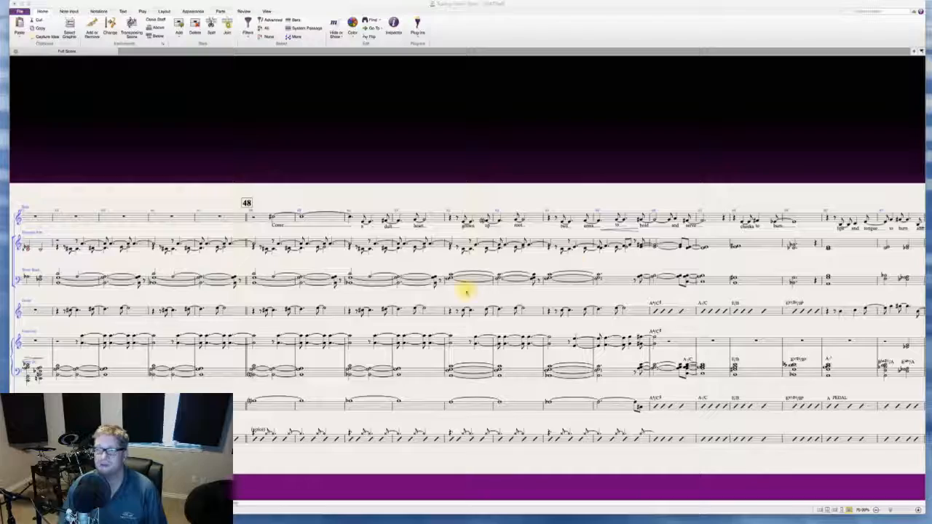
pyautogui.hscroll(-15, 422, 276)
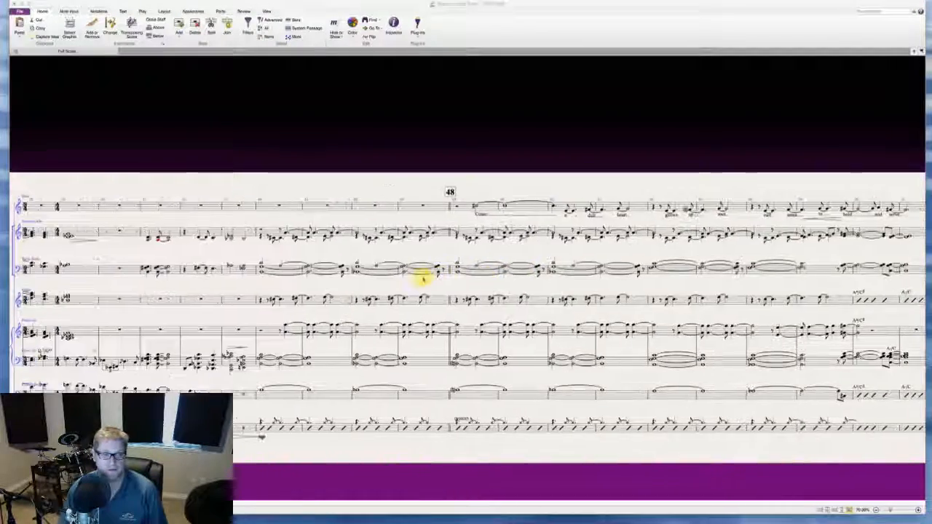
pyautogui.hscroll(-2, 425, 277)
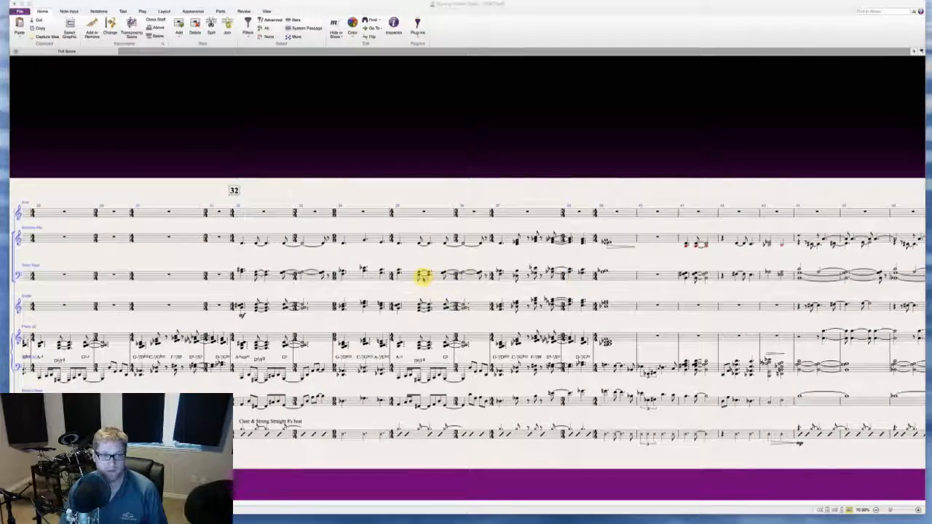
pyautogui.hscroll(-15, 422, 277)
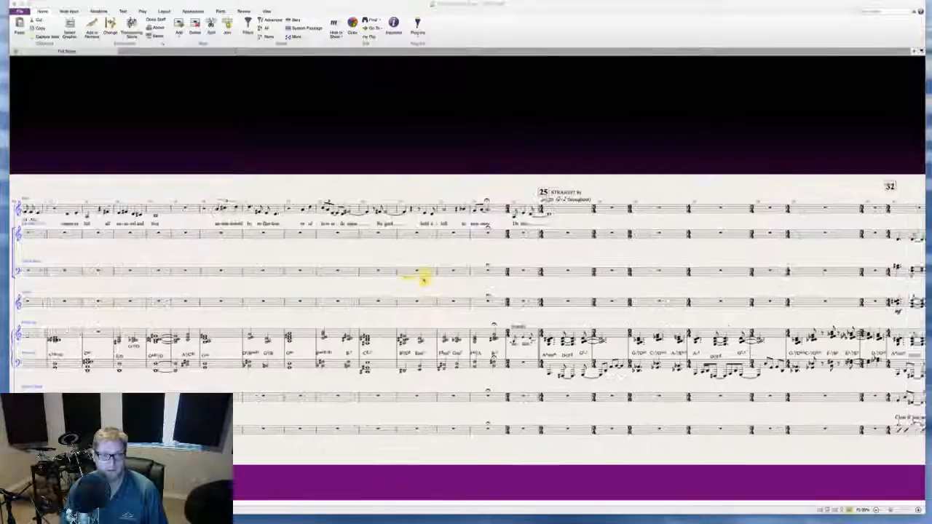
pyautogui.hscroll(10, 422, 276)
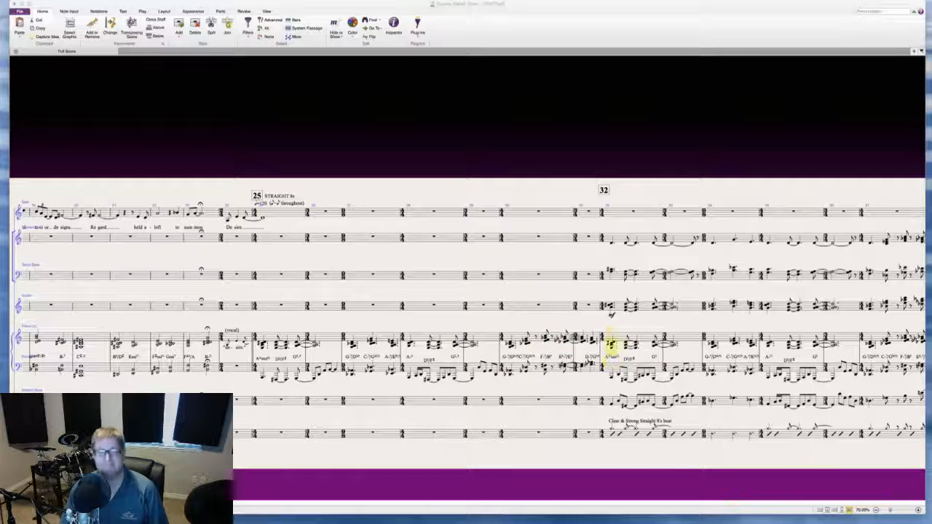
pyautogui.hscroll(5, 597, 332)
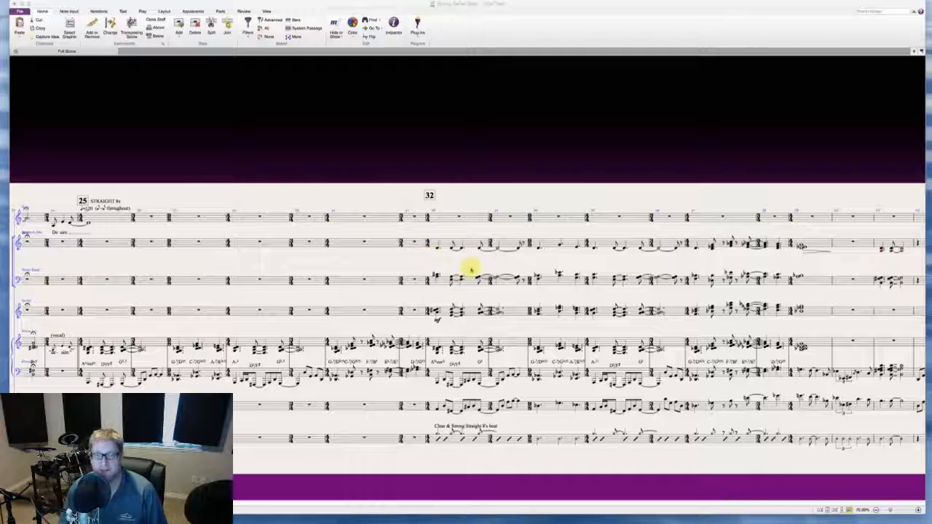
pyautogui.hscroll(4, 493, 259)
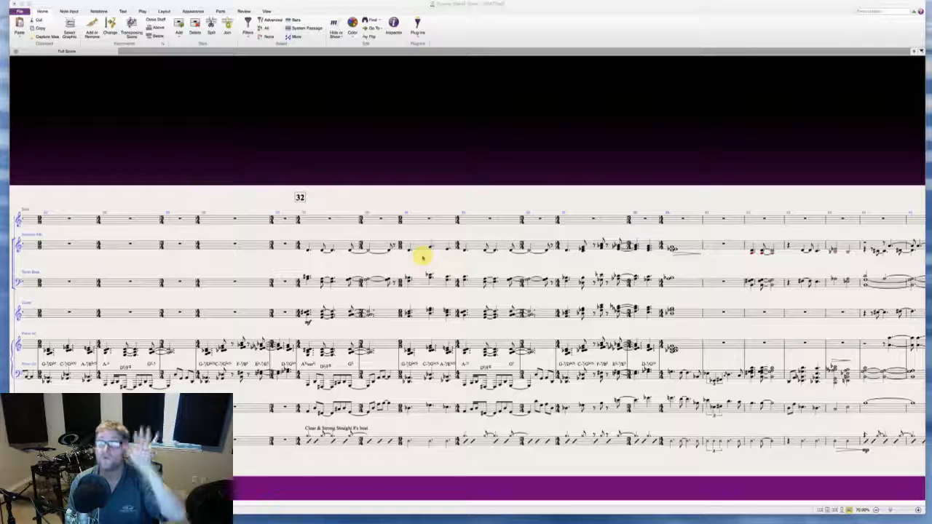
# - Examine the vocal and rhythm section writing from rehearsal mark 32 up to the entrance of the solo line at 48
pyautogui.hscroll(3, 493, 253)
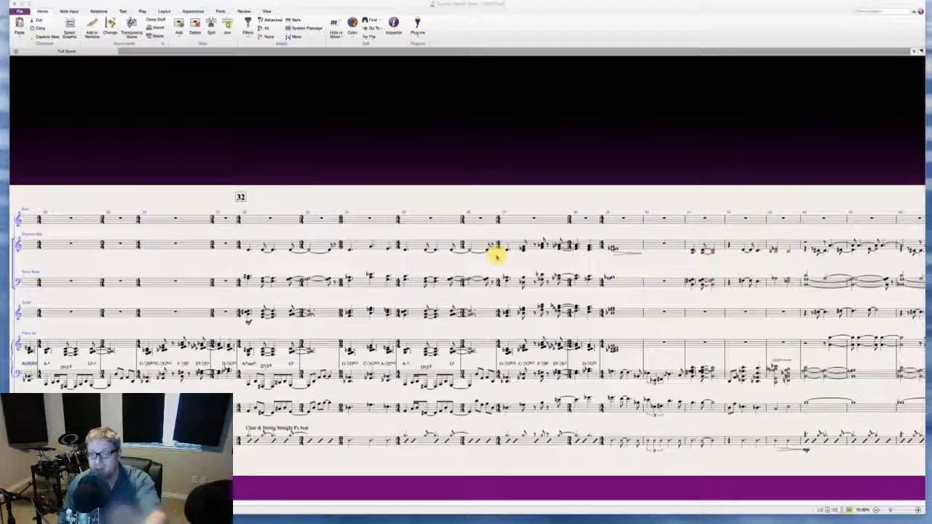
pyautogui.hscroll(3, 496, 257)
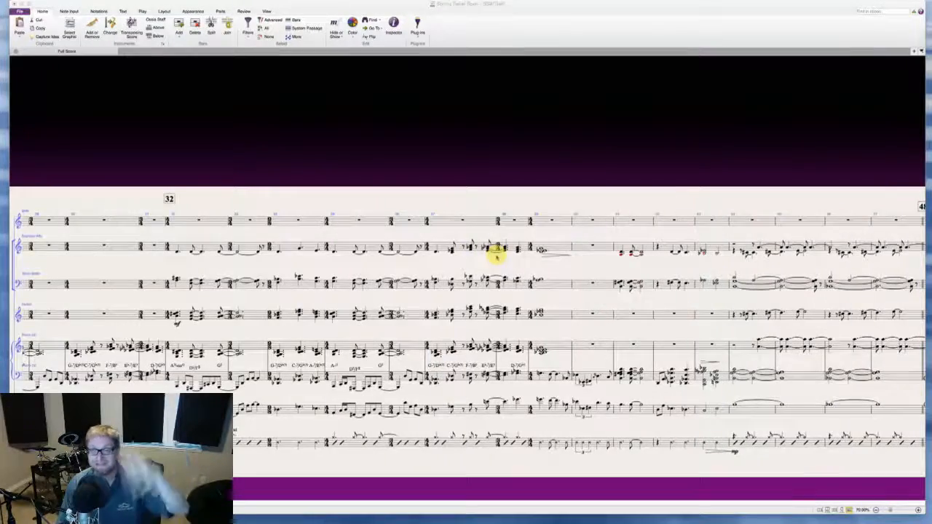
pyautogui.hscroll(3, 496, 257)
pyautogui.hscroll(4, 497, 256)
pyautogui.hscroll(6, 497, 257)
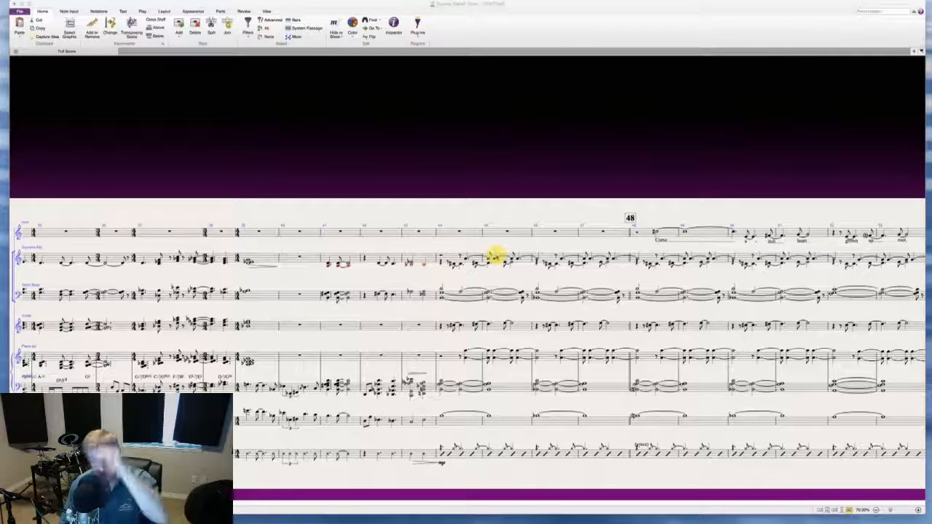
pyautogui.hscroll(3, 495, 257)
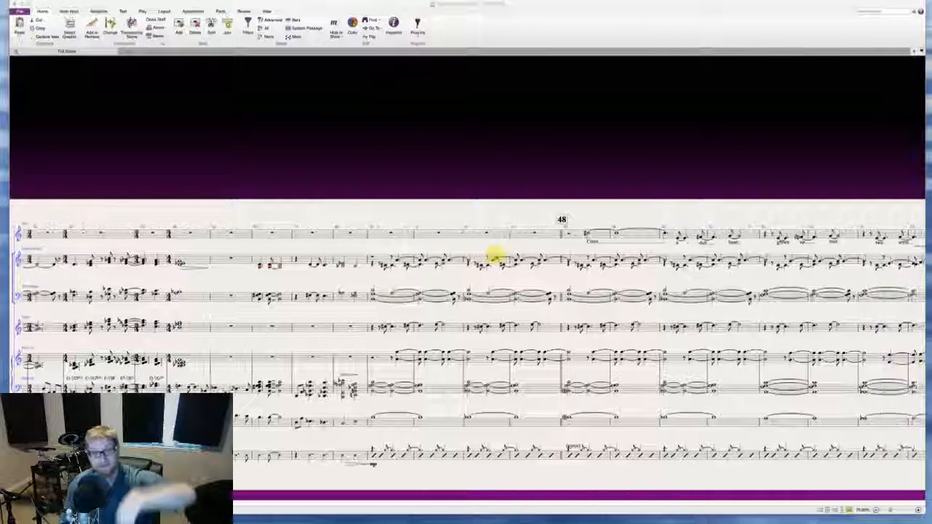
pyautogui.hscroll(3, 495, 256)
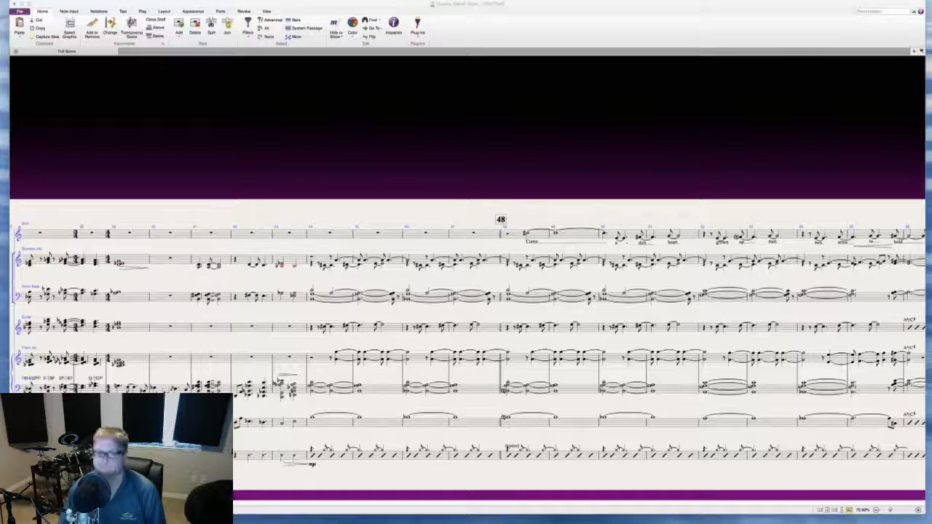
pyautogui.hscroll(4, 591, 339)
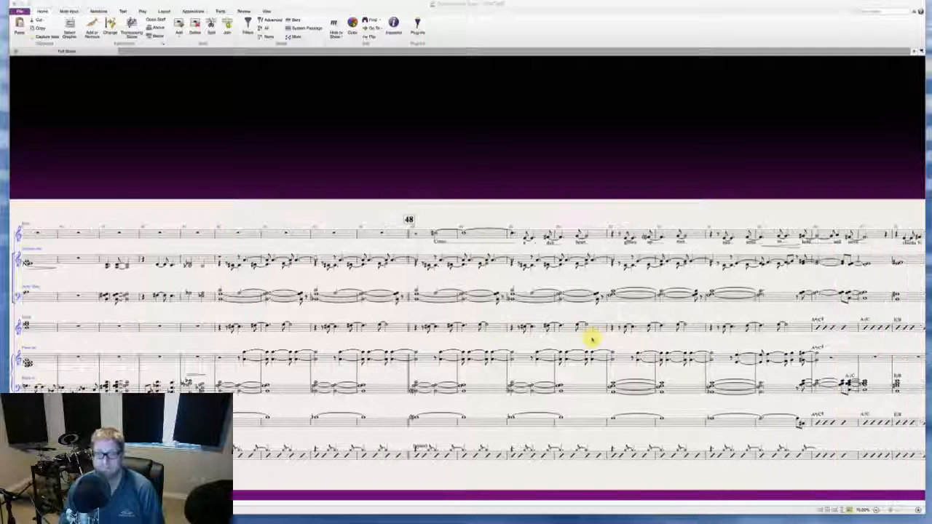
# - Review the solo lyrics and choir accompaniment from rehearsal mark 48 through the phrase arriving at 66
pyautogui.hscroll(6, 591, 340)
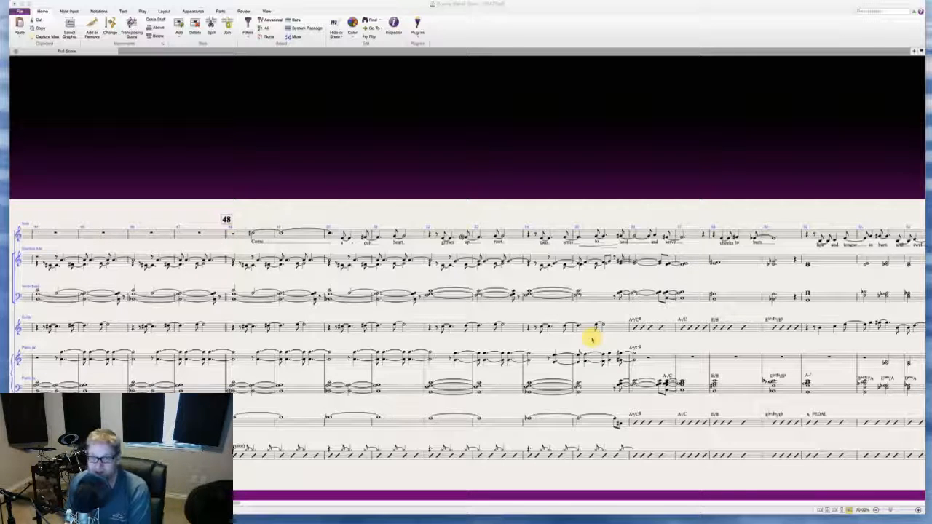
pyautogui.hscroll(4, 592, 339)
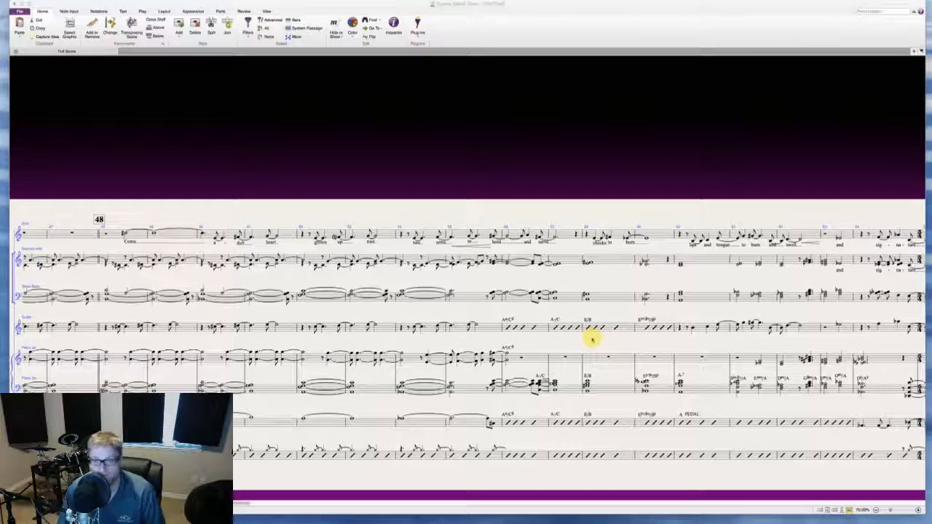
pyautogui.hscroll(10, 592, 340)
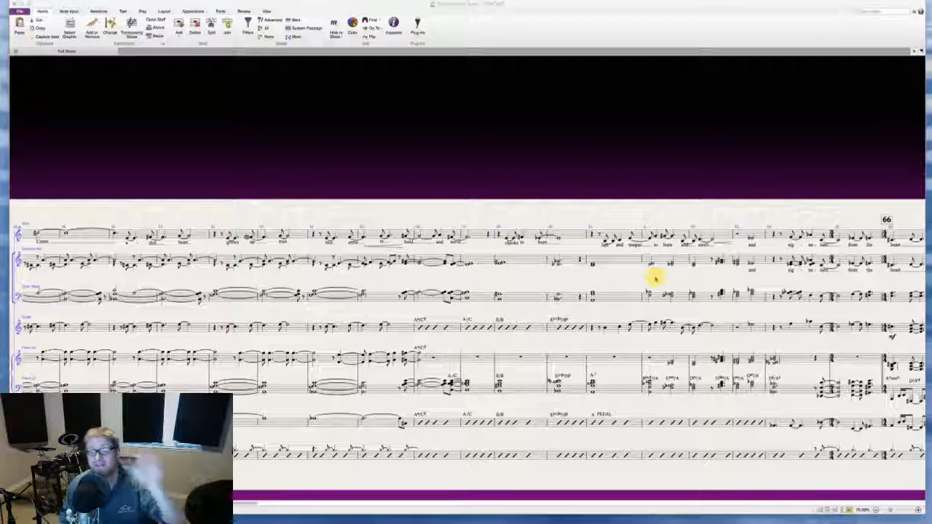
pyautogui.hscroll(3, 655, 279)
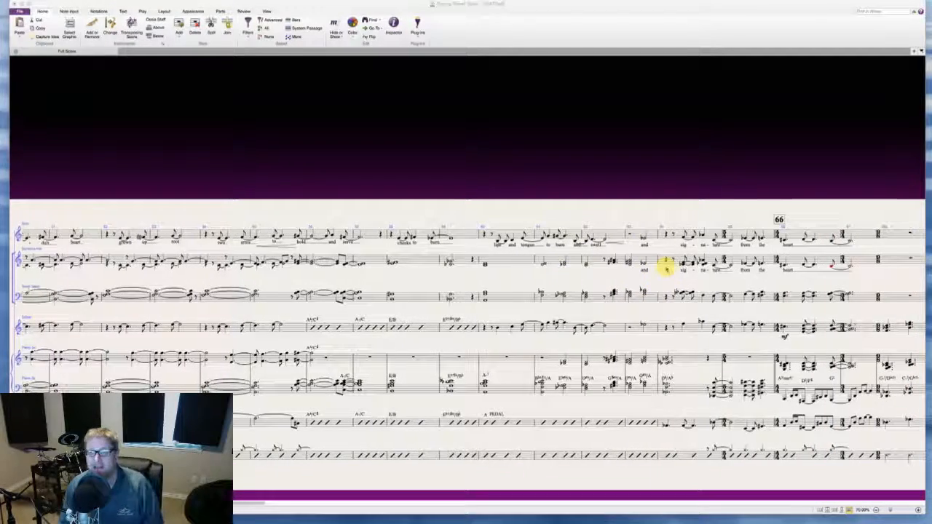
pyautogui.hscroll(2, 665, 266)
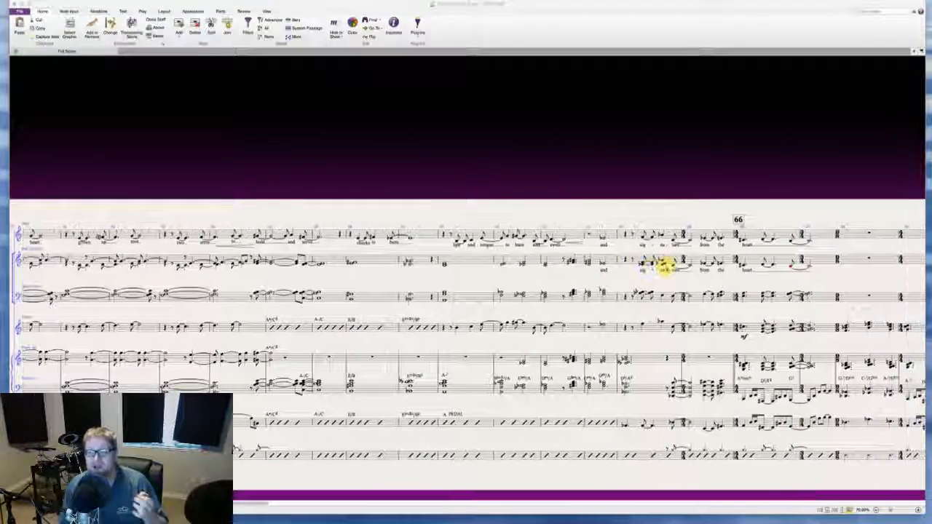
pyautogui.hscroll(1, 665, 267)
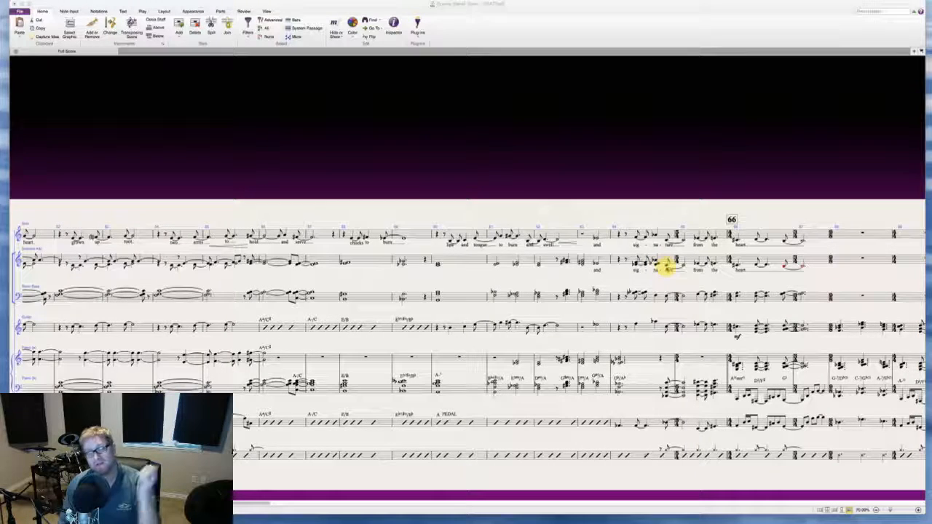
pyautogui.hscroll(4, 665, 267)
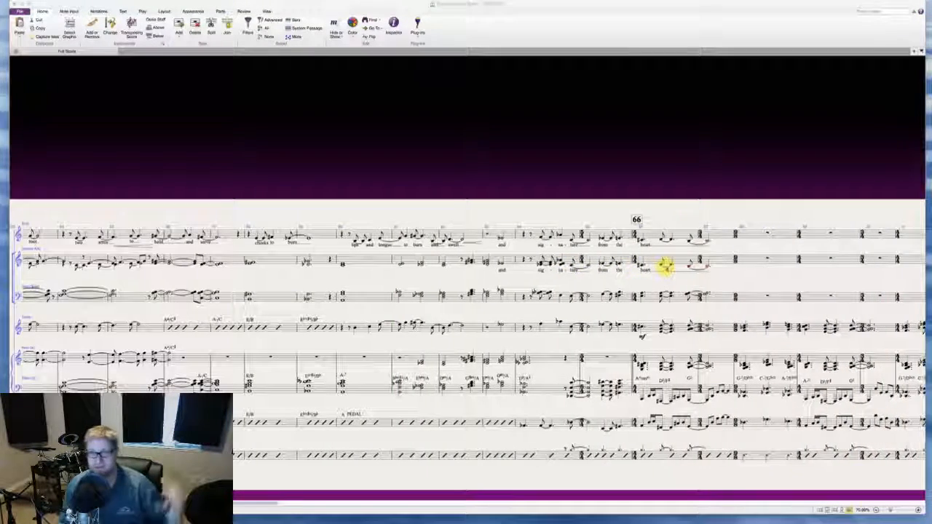
pyautogui.hscroll(2, 666, 267)
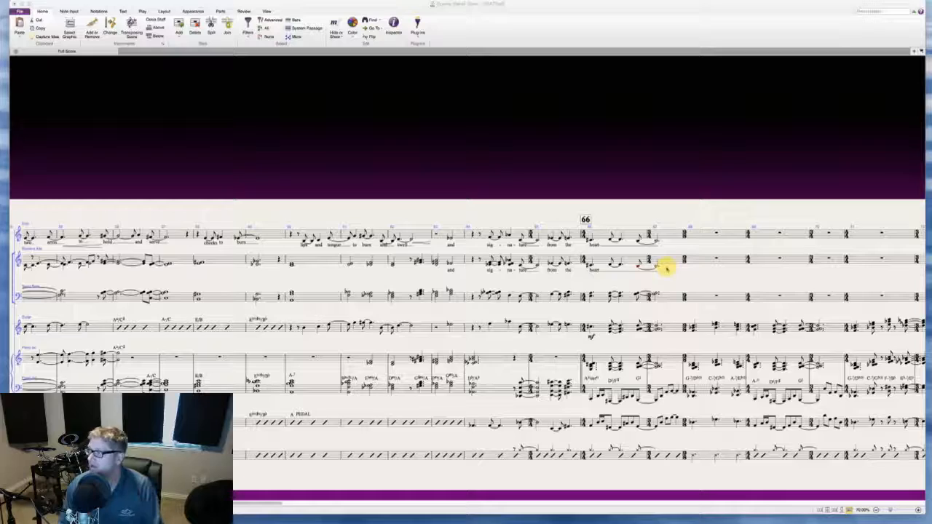
pyautogui.hscroll(4, 665, 267)
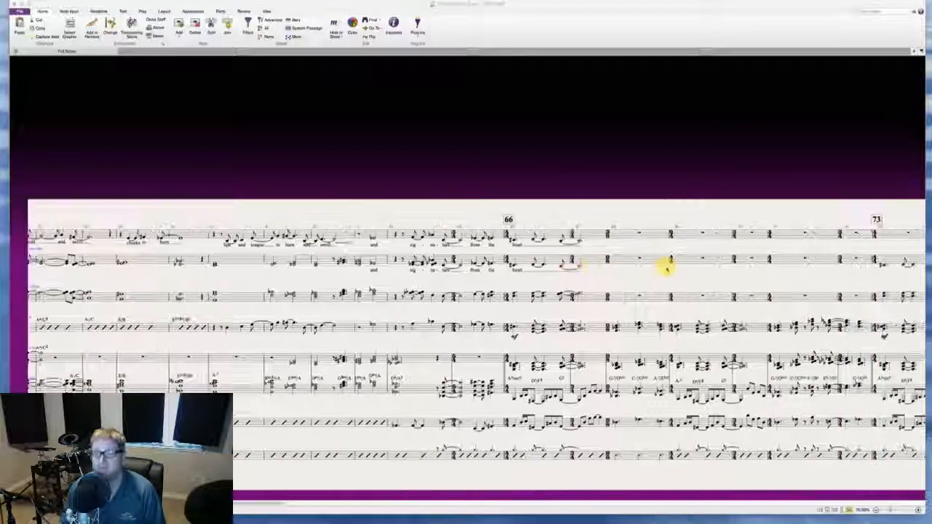
# - Inspect the passage from rehearsal marks 66 and 73 towards 80, temporarily selecting one beat across the Soprano/Alto and Tenor/Bass staves
pyautogui.hscroll(14, 665, 267)
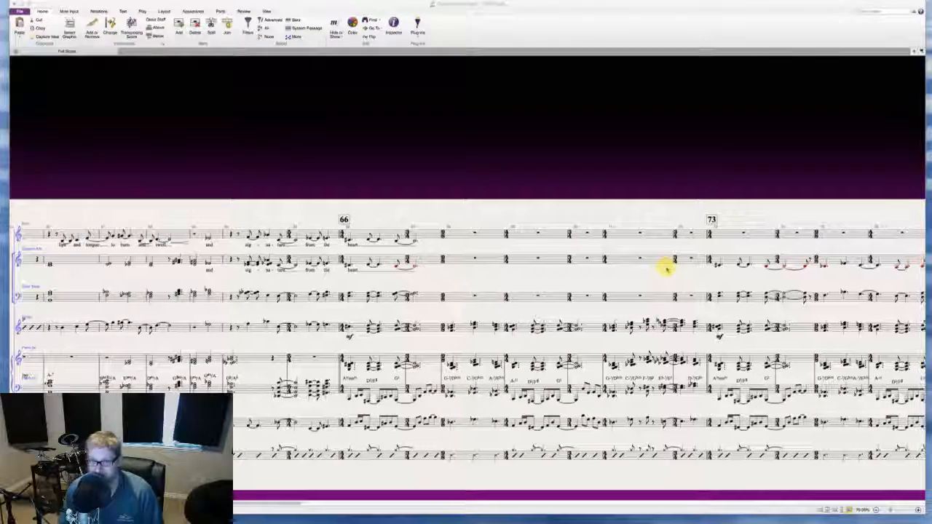
pyautogui.hscroll(1, 665, 267)
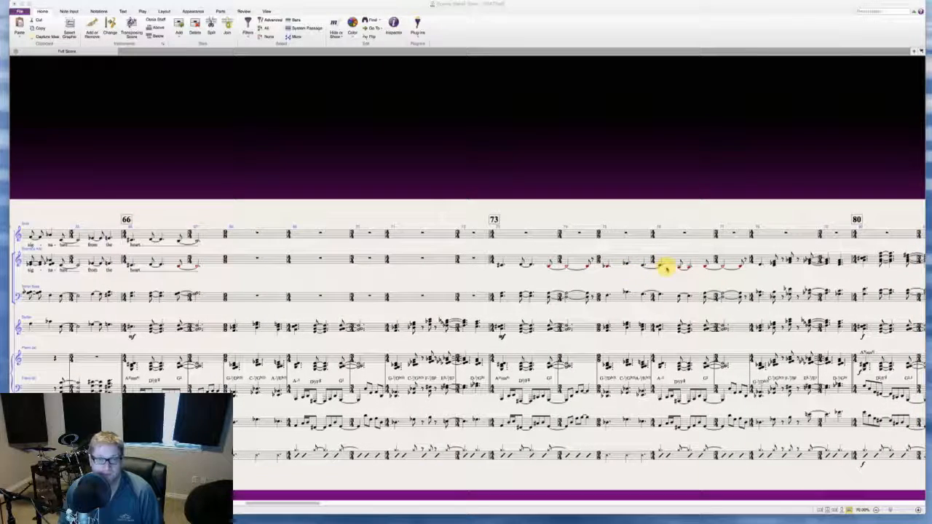
pyautogui.hscroll(4, 665, 267)
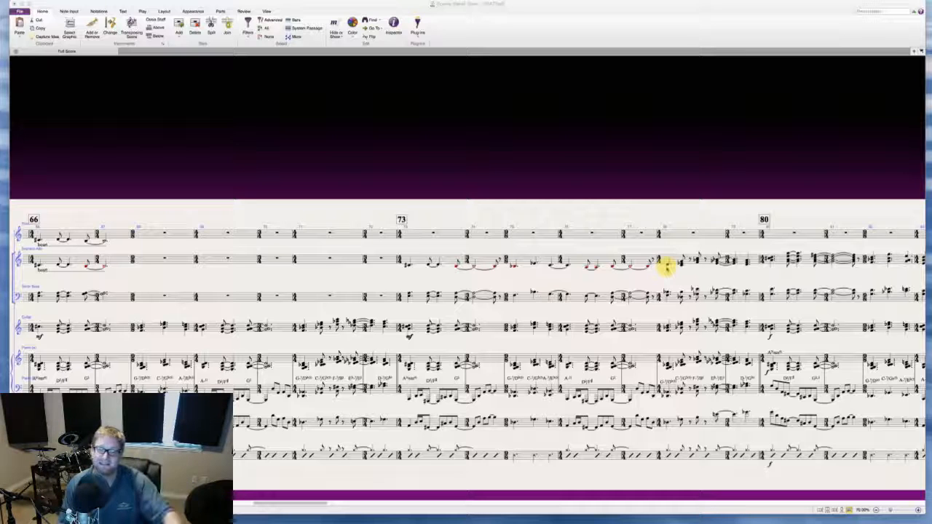
pyautogui.click(552, 262)
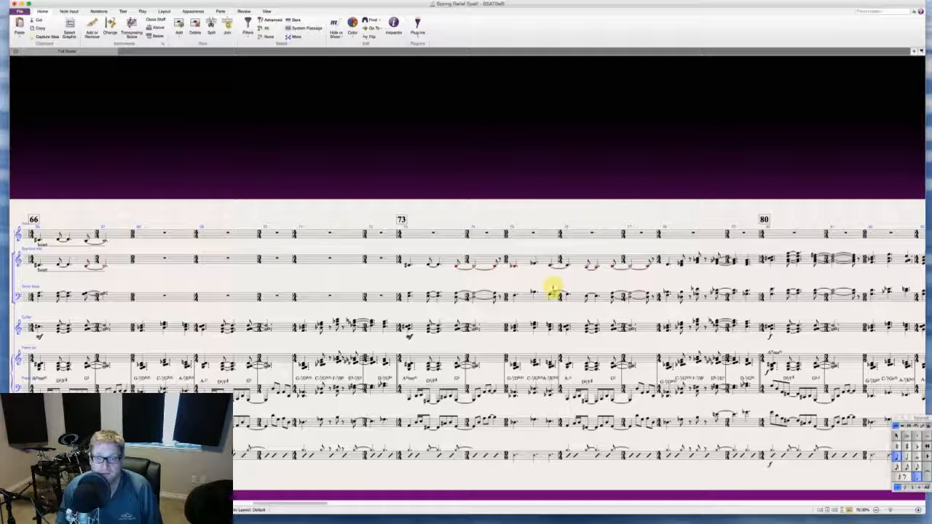
pyautogui.keyDown('shift'); pyautogui.click(551, 295); pyautogui.keyUp('shift')
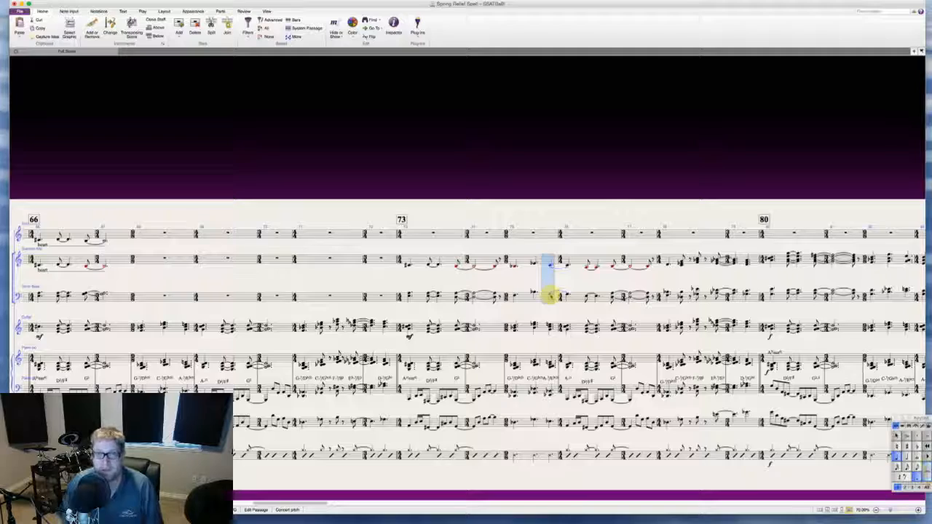
pyautogui.press('Escape')
# - Examine the choir voicings and rhythm section parts from rehearsal mark 80 through 91 and up to 100
pyautogui.hscroll(8, 607, 264)
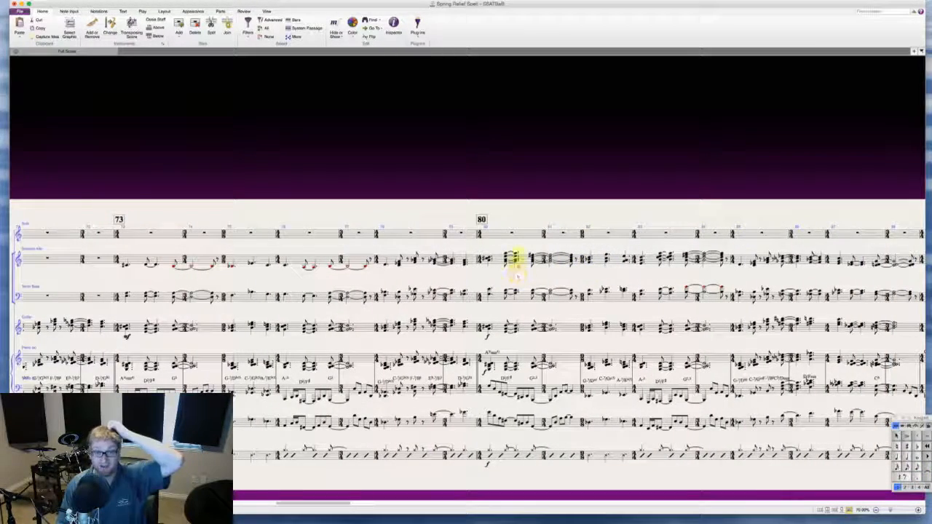
pyautogui.hscroll(2, 540, 277)
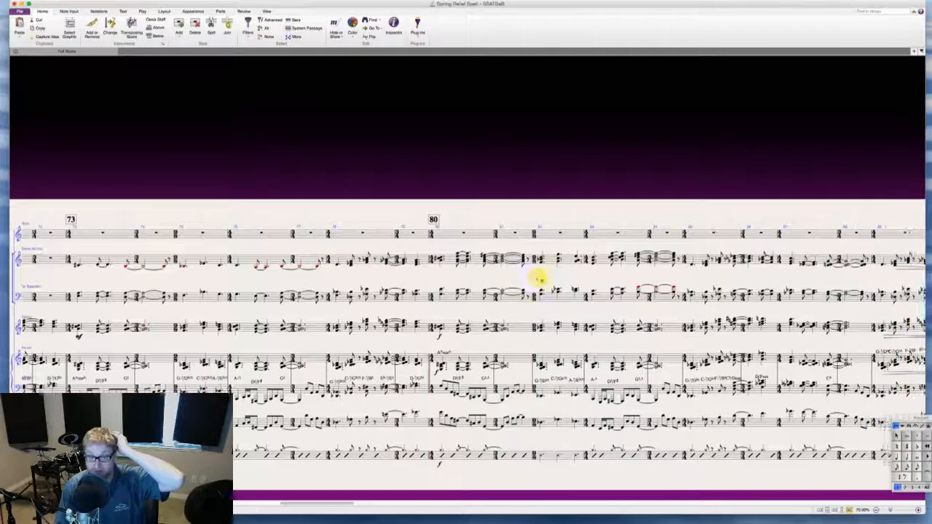
pyautogui.hscroll(3, 539, 277)
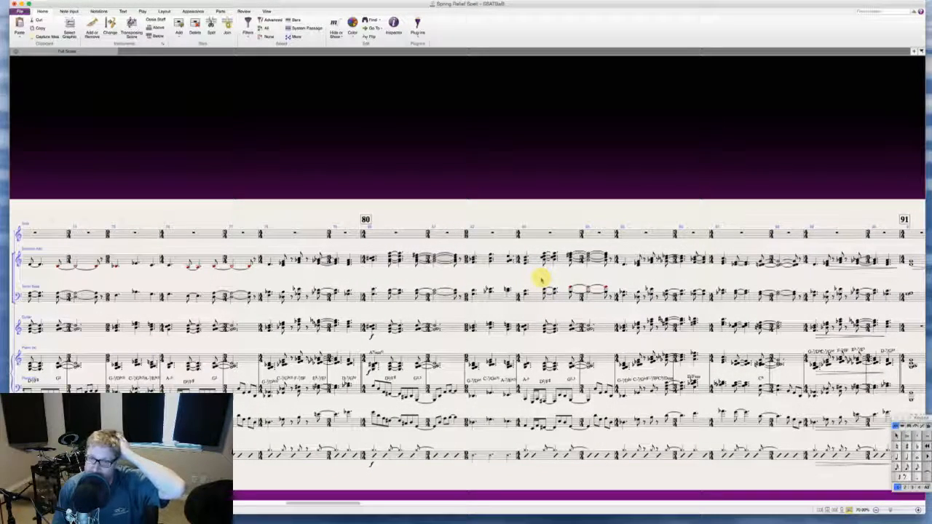
pyautogui.hscroll(6, 541, 277)
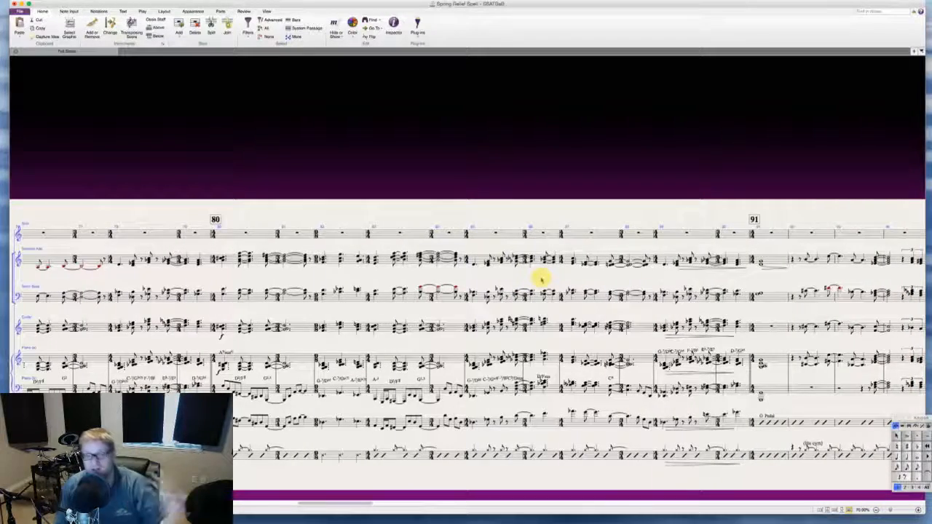
pyautogui.hscroll(1, 541, 277)
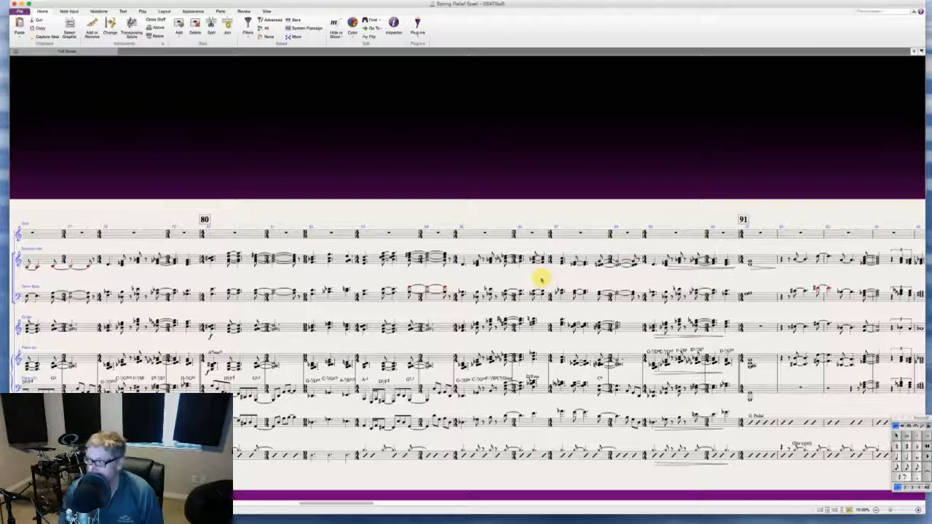
pyautogui.hscroll(6, 540, 278)
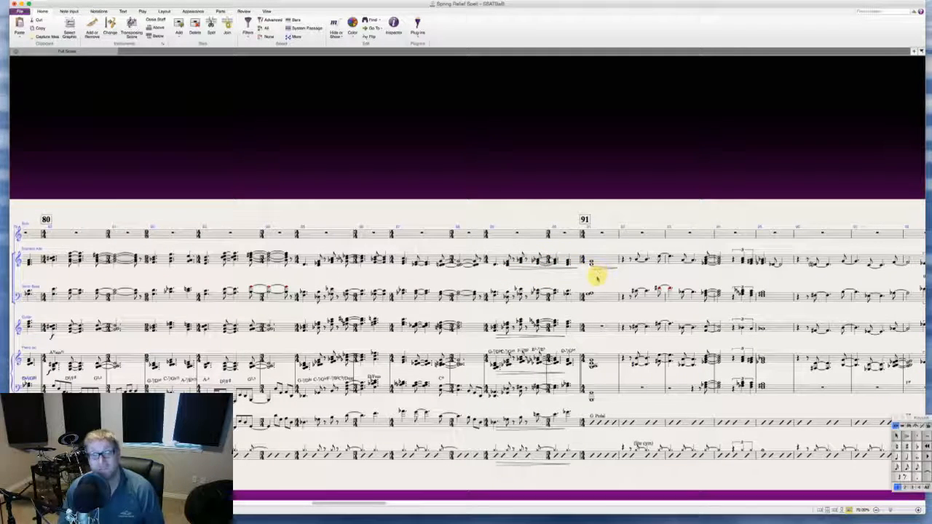
pyautogui.hscroll(1, 597, 277)
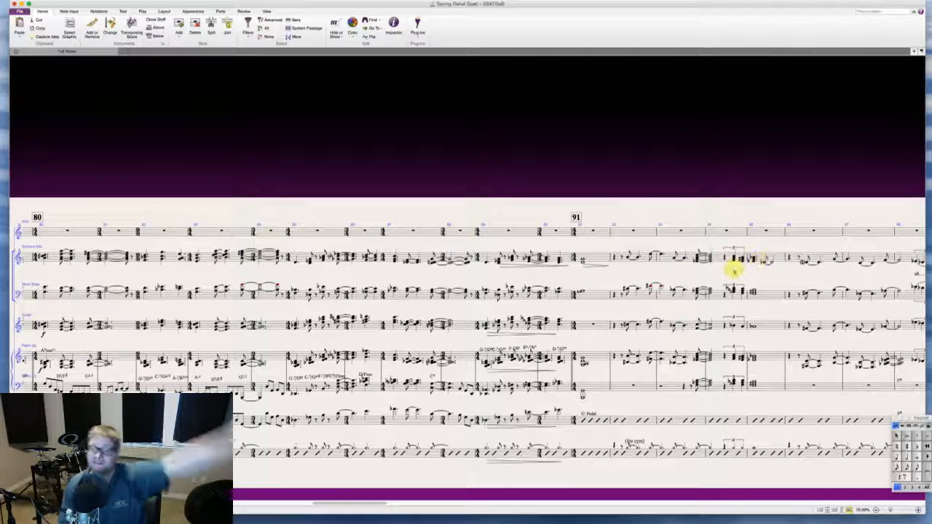
pyautogui.hscroll(1, 732, 267)
pyautogui.hscroll(5, 733, 267)
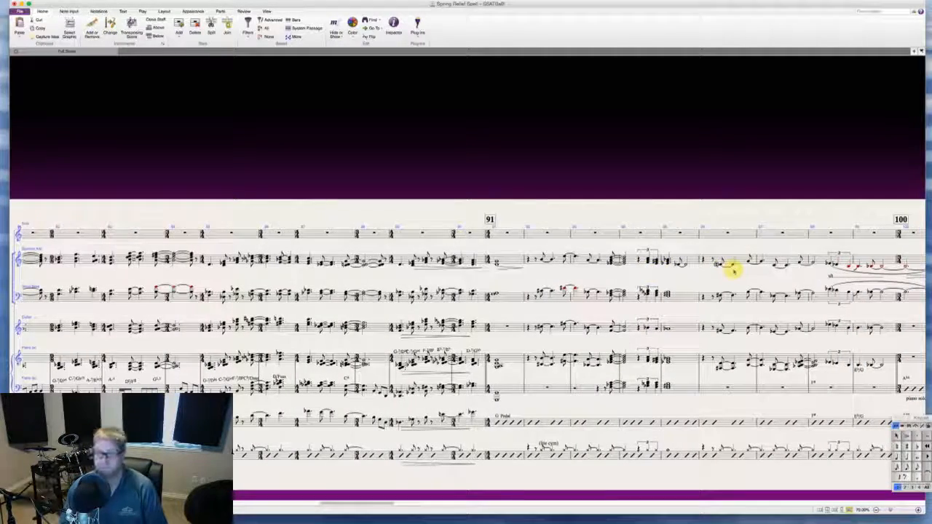
# - Examine the choir lines into rehearsal mark 100 and the piano solo section leading up to 113
pyautogui.hscroll(10, 721, 274)
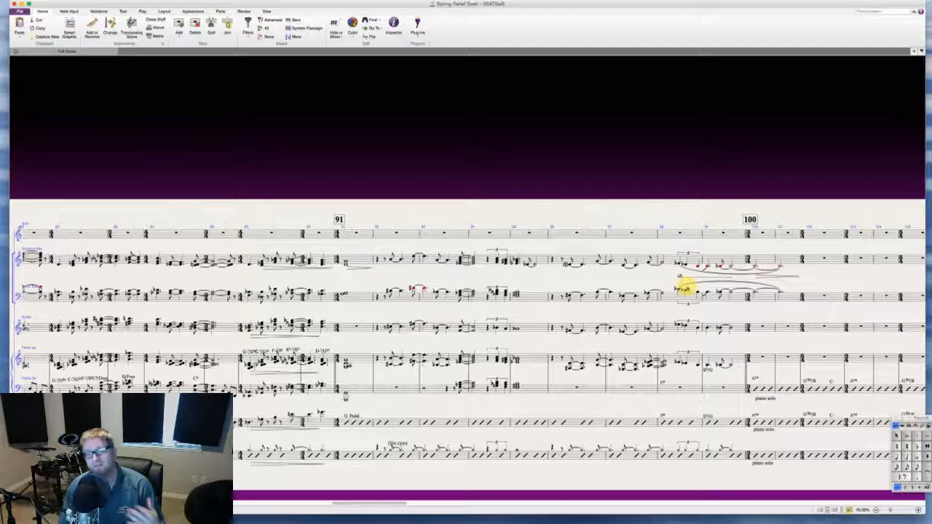
pyautogui.hscroll(5, 684, 289)
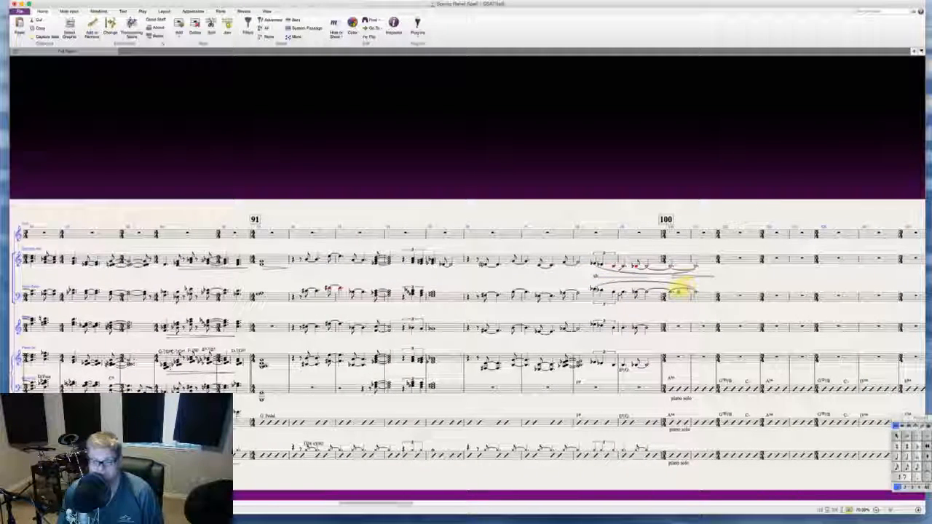
pyautogui.hscroll(4, 678, 291)
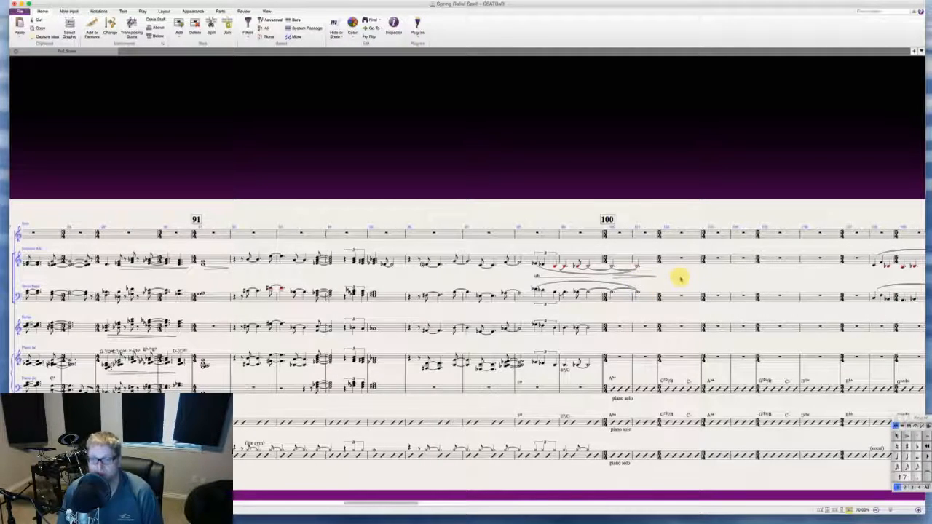
pyautogui.hscroll(20, 680, 274)
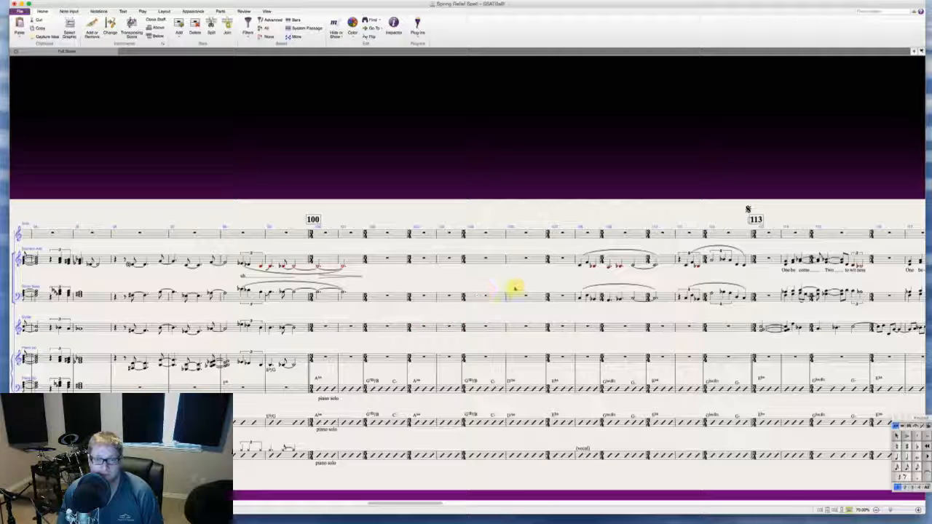
pyautogui.hscroll(6, 514, 289)
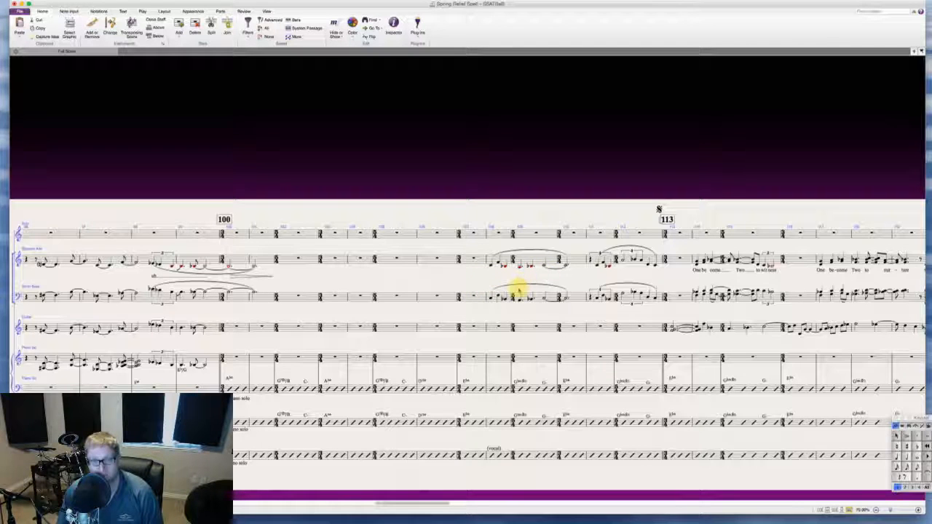
pyautogui.hscroll(8, 524, 285)
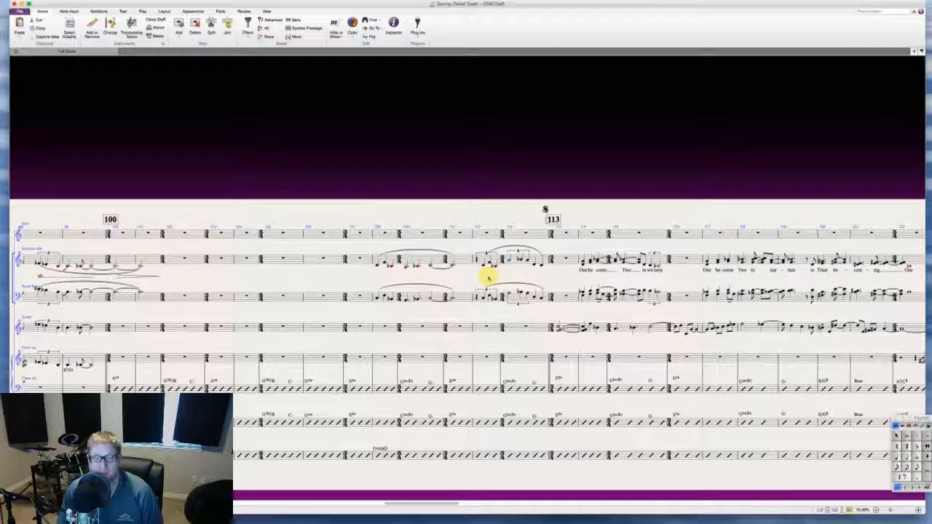
# - Review the choir lyrics, voicings and guitar line from rehearsal mark 113 towards 132
pyautogui.hscroll(3, 522, 274)
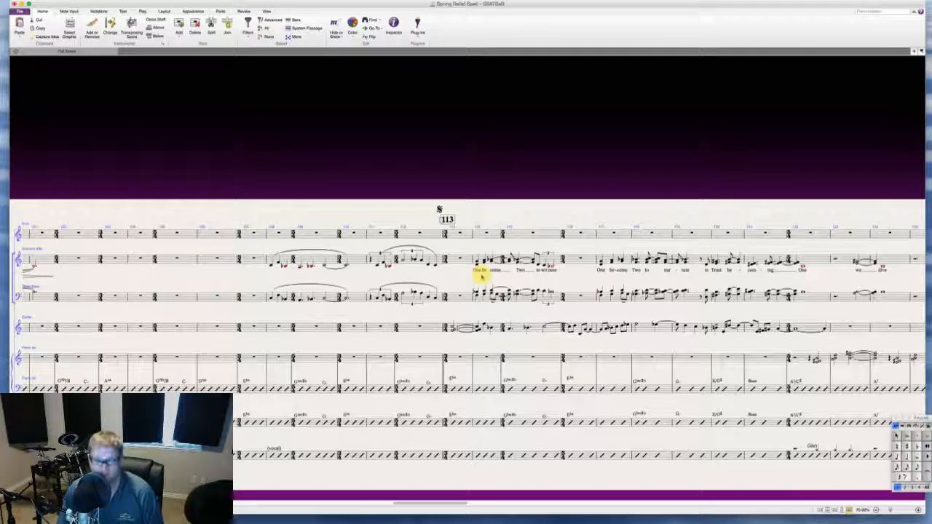
pyautogui.hscroll(2, 477, 274)
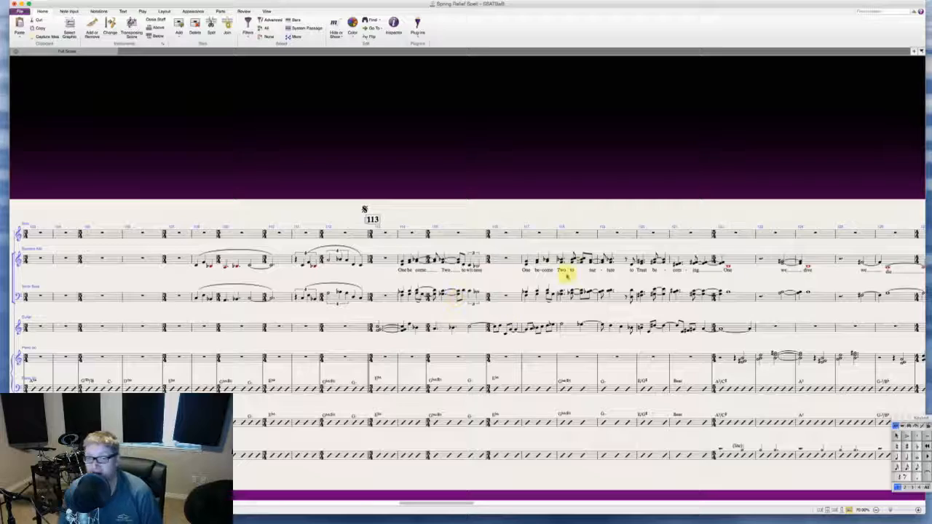
pyautogui.hscroll(3, 582, 291)
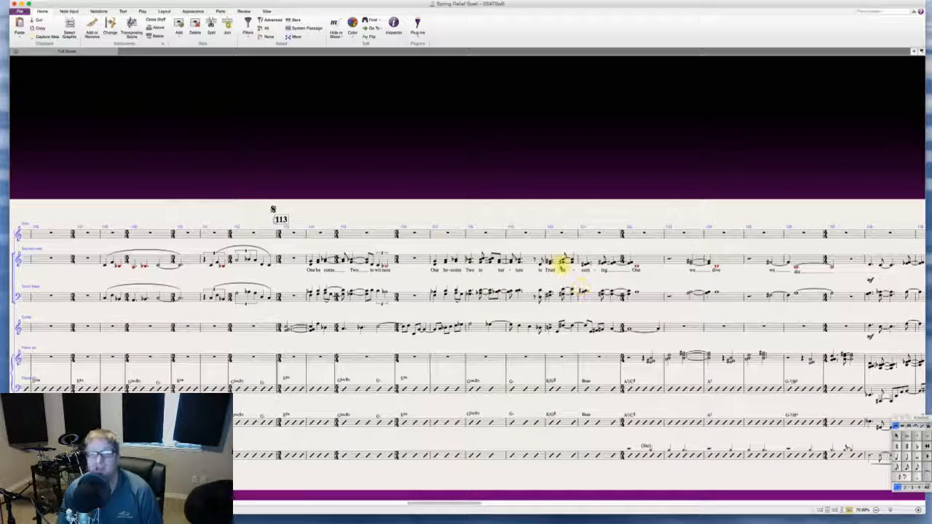
pyautogui.hscroll(3, 561, 268)
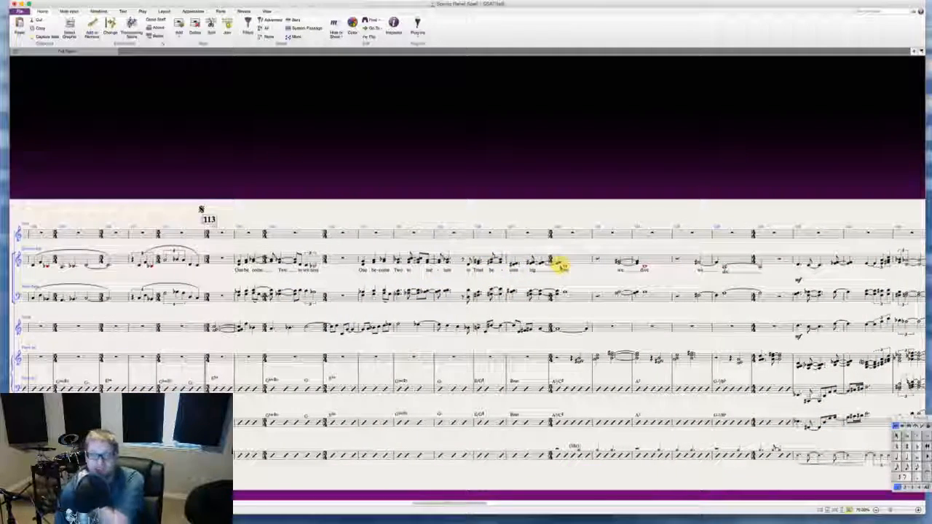
pyautogui.hscroll(1, 562, 267)
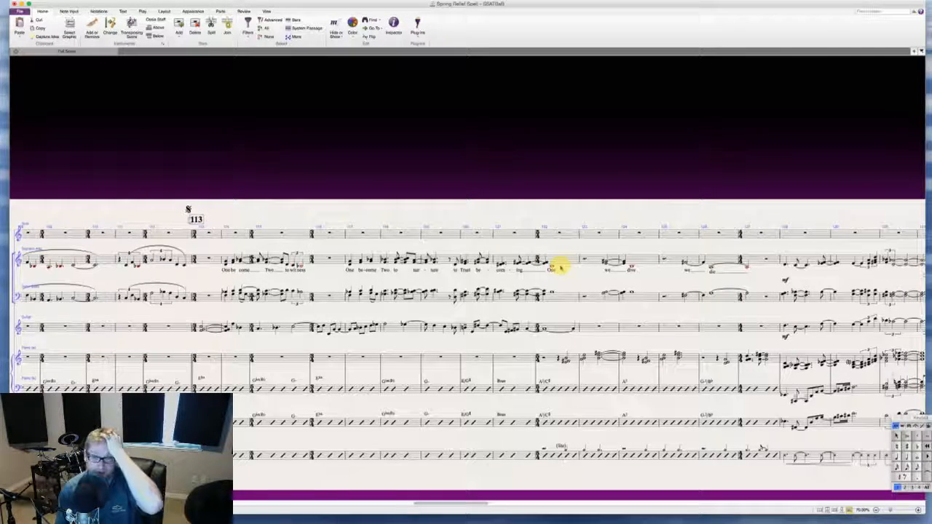
pyautogui.hscroll(3, 561, 267)
pyautogui.hscroll(1, 560, 266)
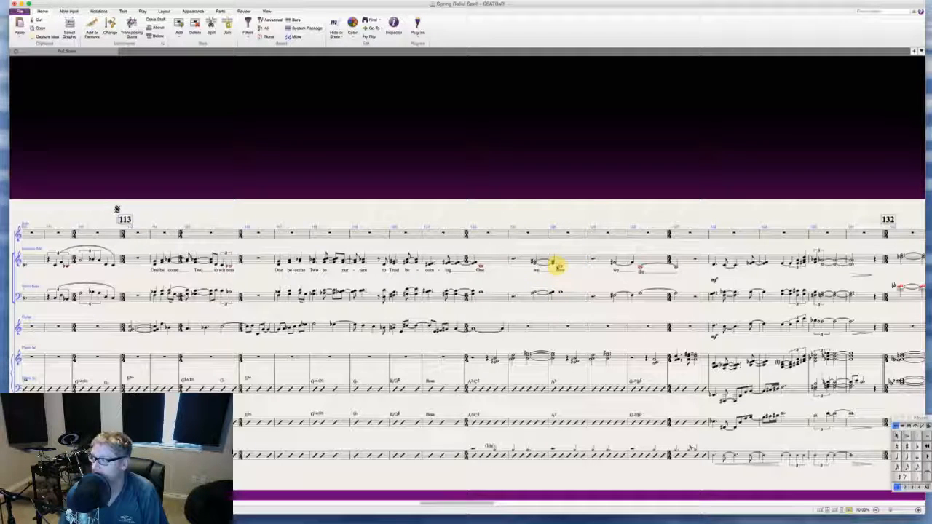
# - Inspect the ensemble figure before rehearsal mark 132 and the choir chords under the solo line that follows it
pyautogui.hscroll(5, 555, 266)
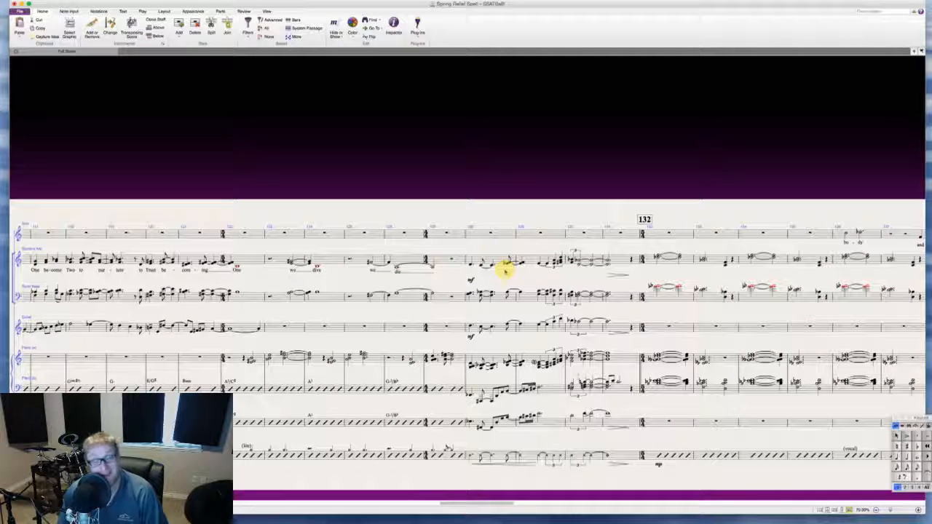
pyautogui.hscroll(1, 504, 271)
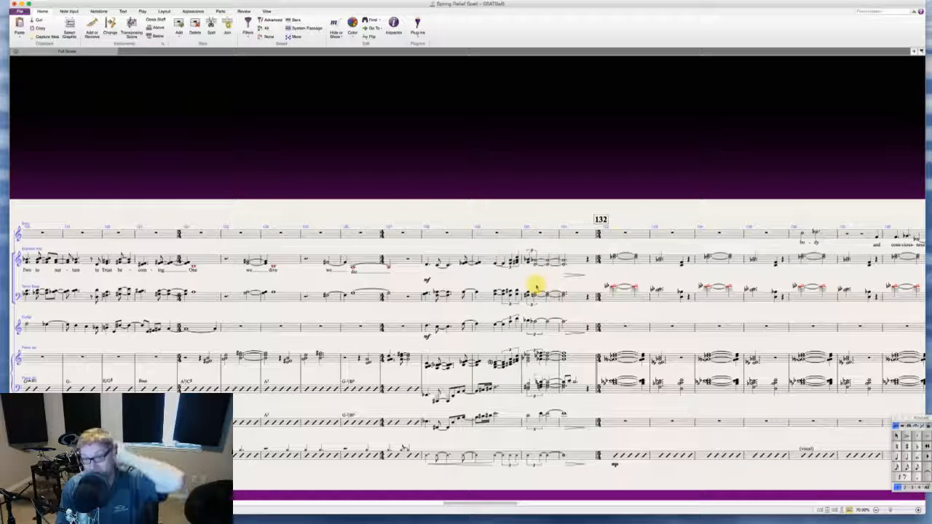
pyautogui.hscroll(5, 534, 286)
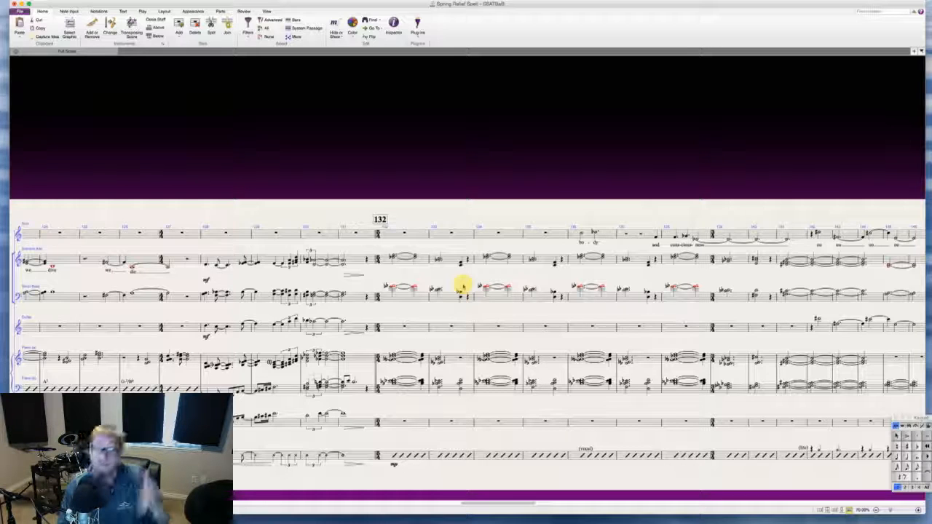
pyautogui.hscroll(3, 462, 286)
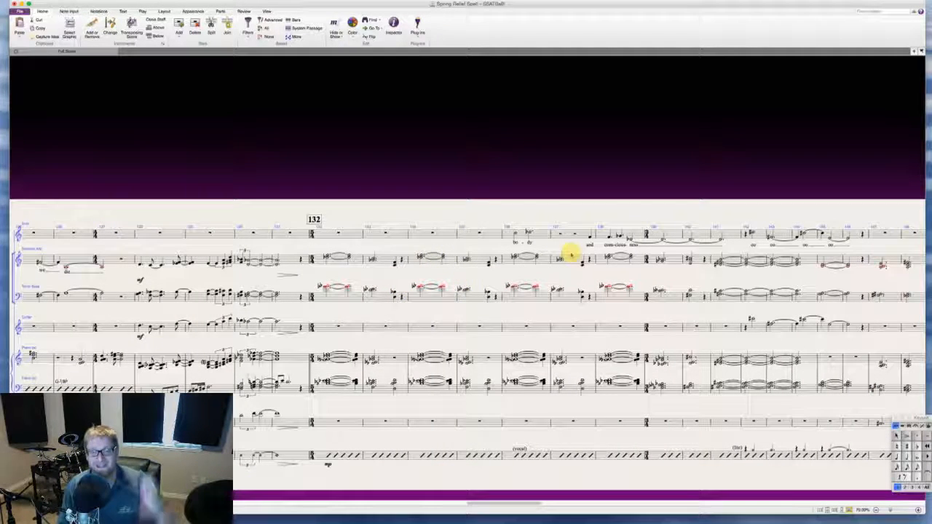
pyautogui.hscroll(1, 570, 254)
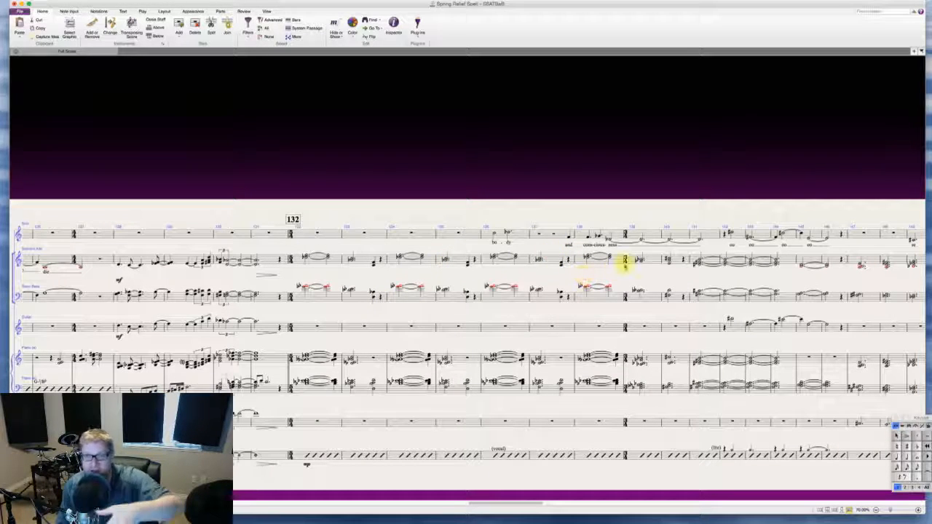
pyautogui.hscroll(7, 624, 265)
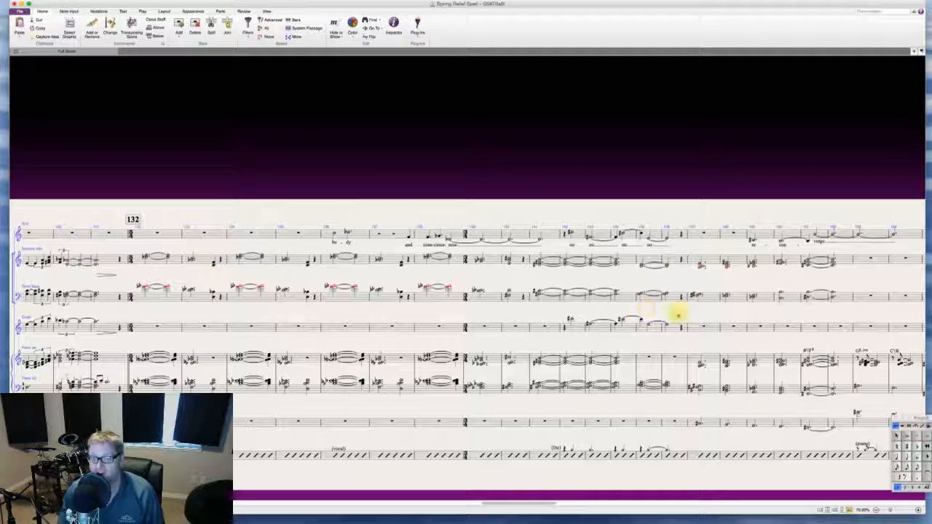
# - Examine the end of the solo vocal phrase, the piano figures before the To Coda, and the solo instructions at rehearsal mark 159
pyautogui.hscroll(2, 676, 315)
pyautogui.hscroll(5, 676, 315)
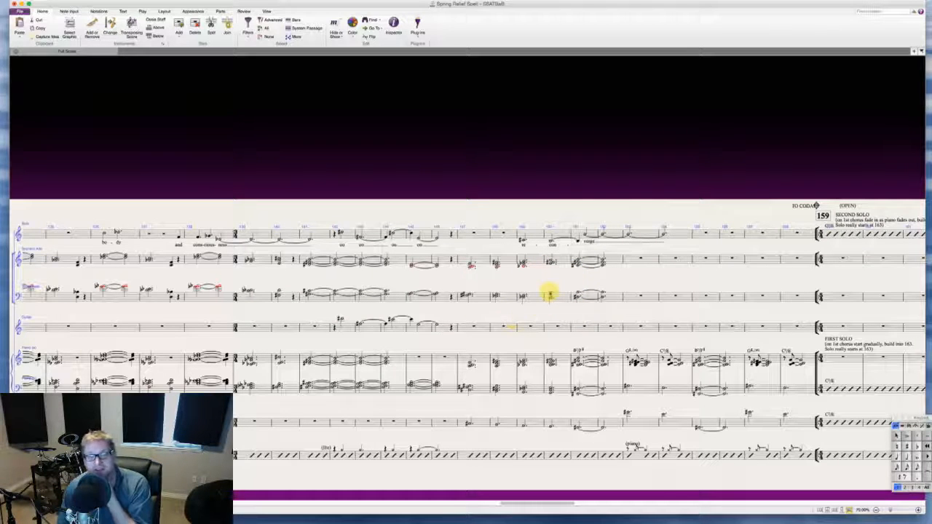
pyautogui.hscroll(3, 592, 277)
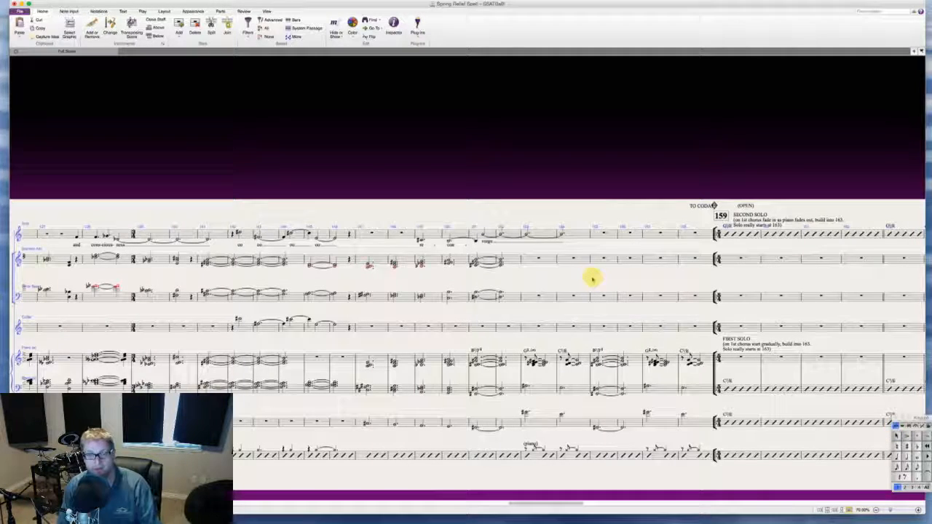
pyautogui.hscroll(2, 591, 277)
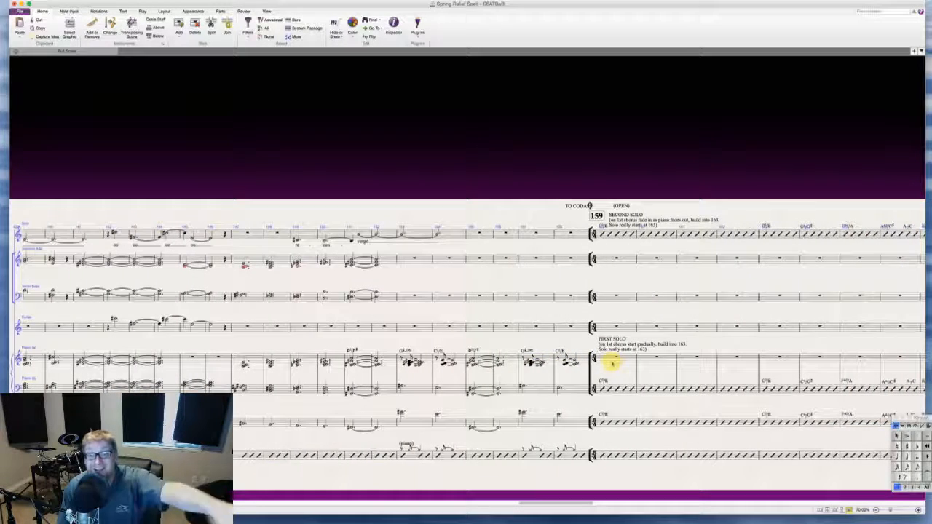
pyautogui.hscroll(3, 612, 361)
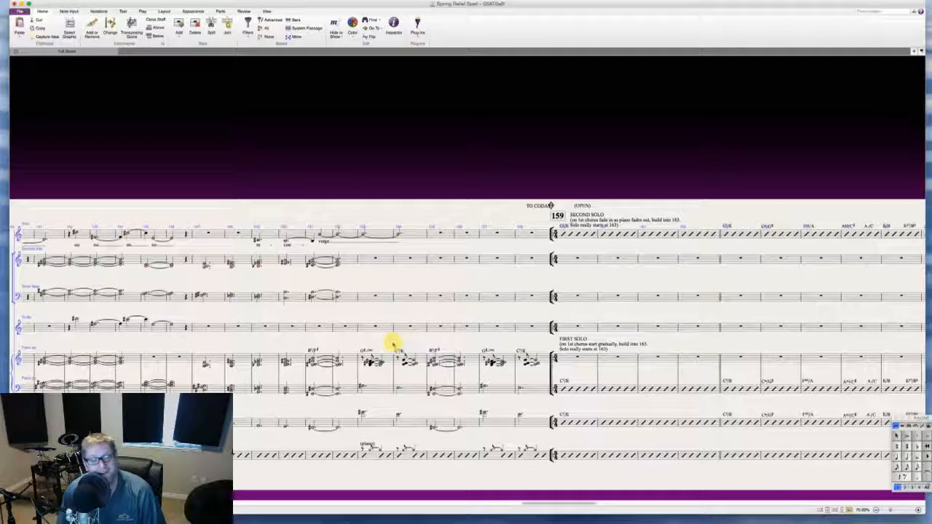
pyautogui.hscroll(5, 392, 342)
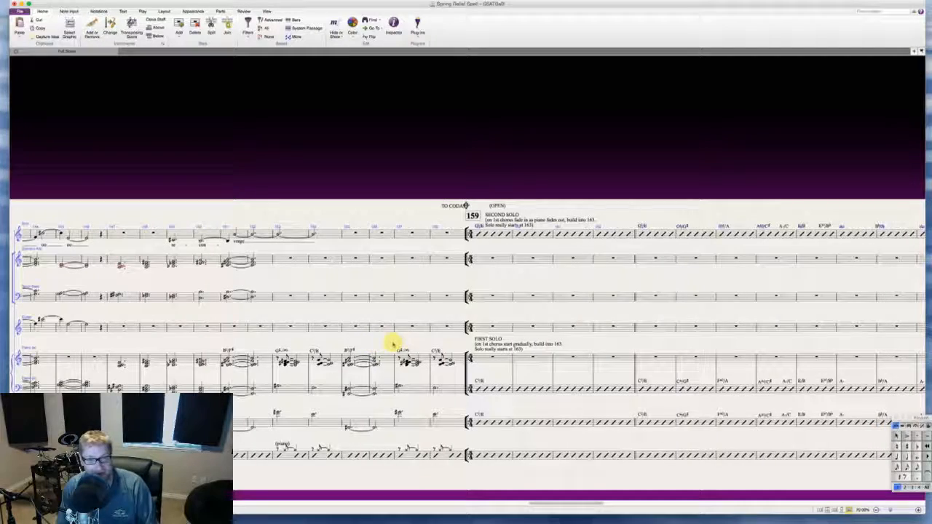
pyautogui.hscroll(7, 391, 343)
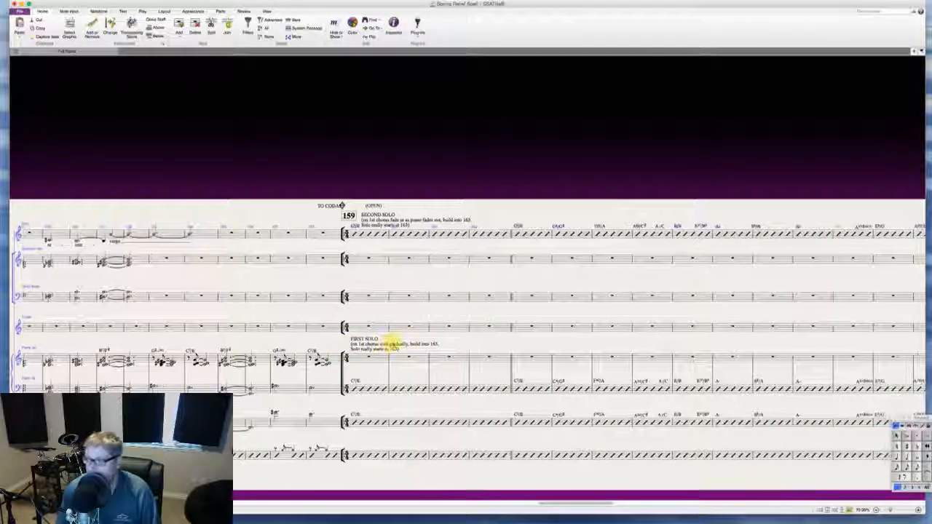
pyautogui.hscroll(1, 393, 344)
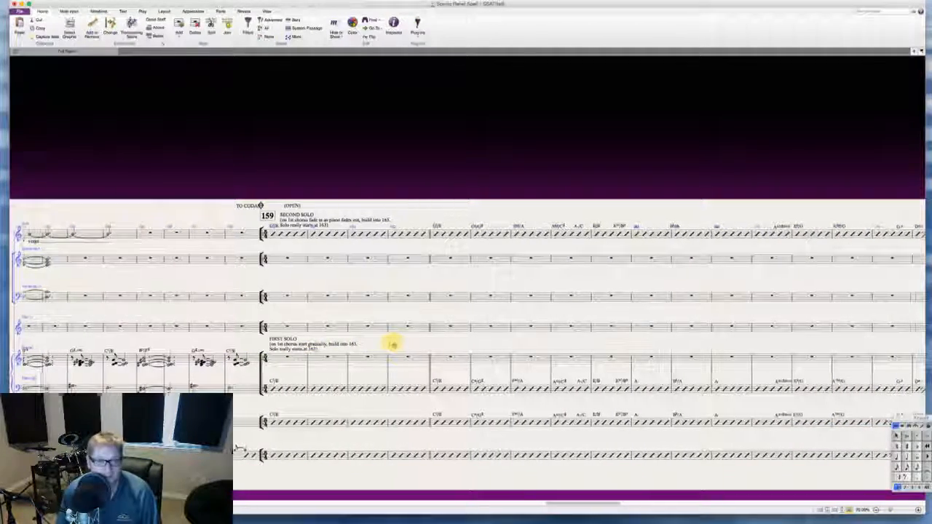
# - Review the chord changes of the open solo section from rehearsal mark 159 through to the vocal solo cue at 188
pyautogui.hscroll(10, 392, 342)
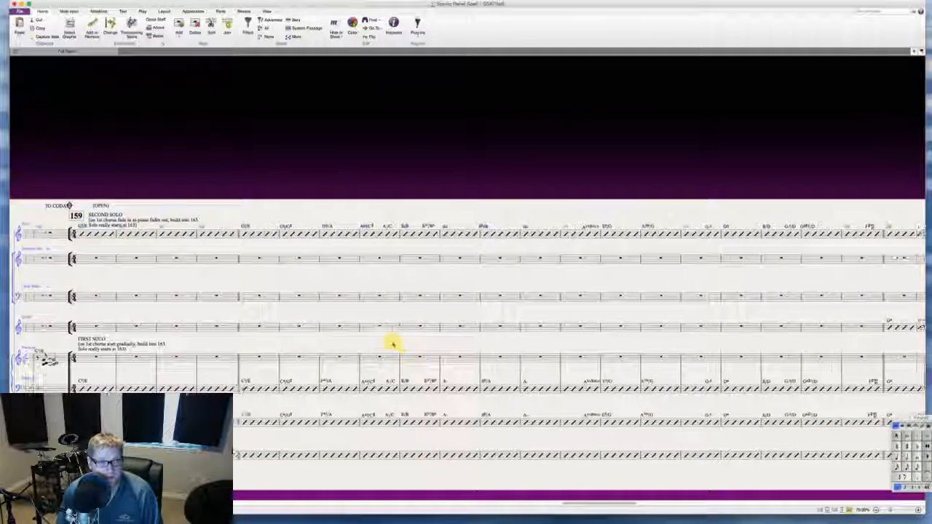
pyautogui.hscroll(-3, 392, 344)
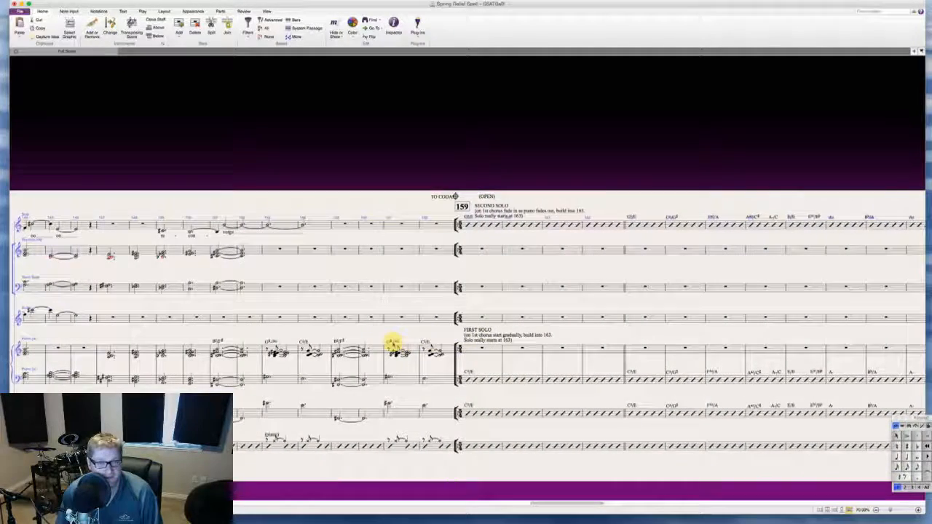
pyautogui.hscroll(2, 392, 342)
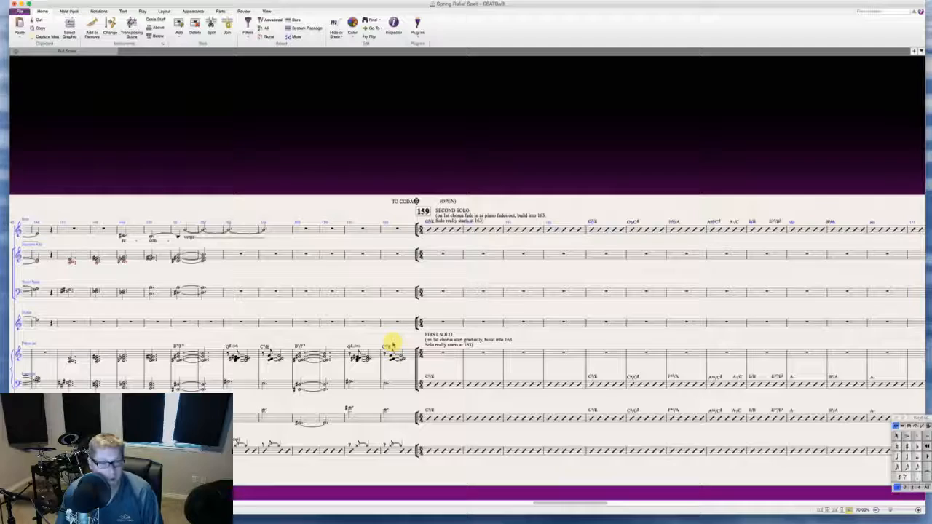
pyautogui.hscroll(20, 391, 347)
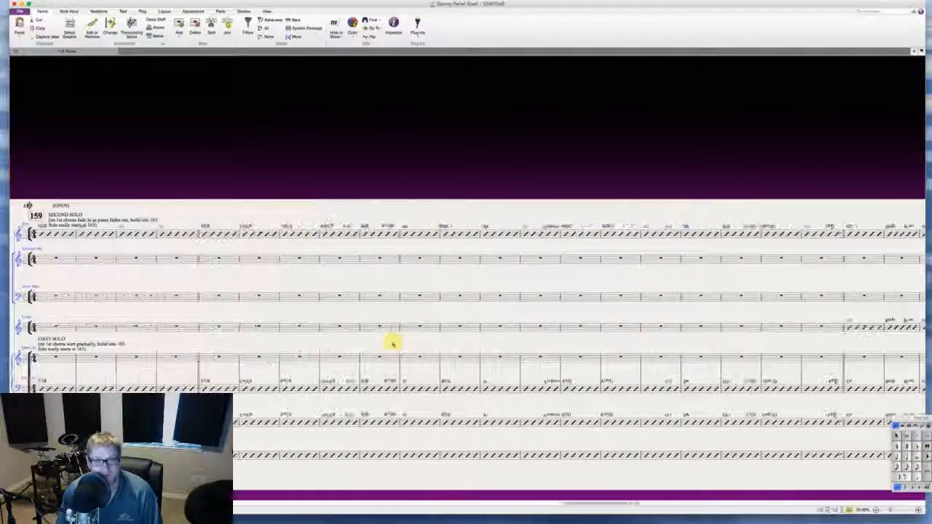
pyautogui.hscroll(-5, 391, 344)
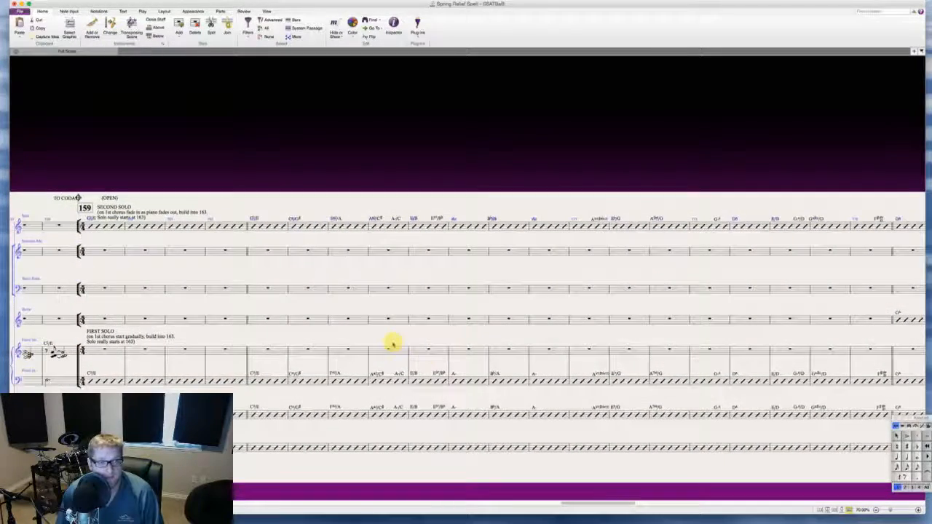
pyautogui.hscroll(1, 342, 335)
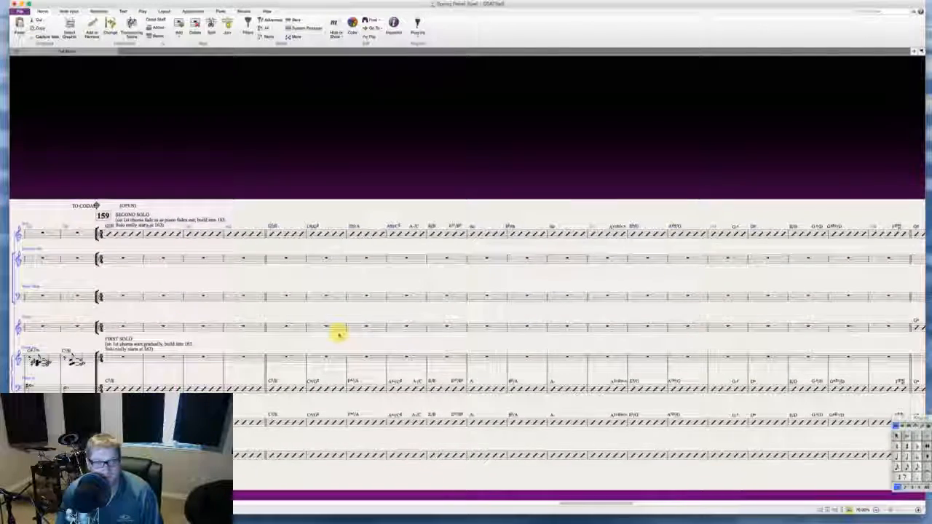
pyautogui.hscroll(1, 338, 335)
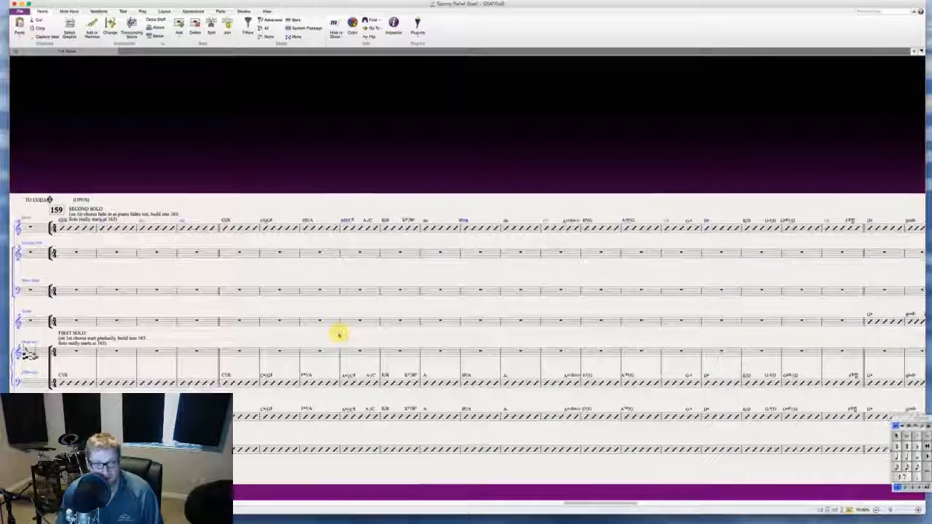
pyautogui.scroll(-2, 339, 334)
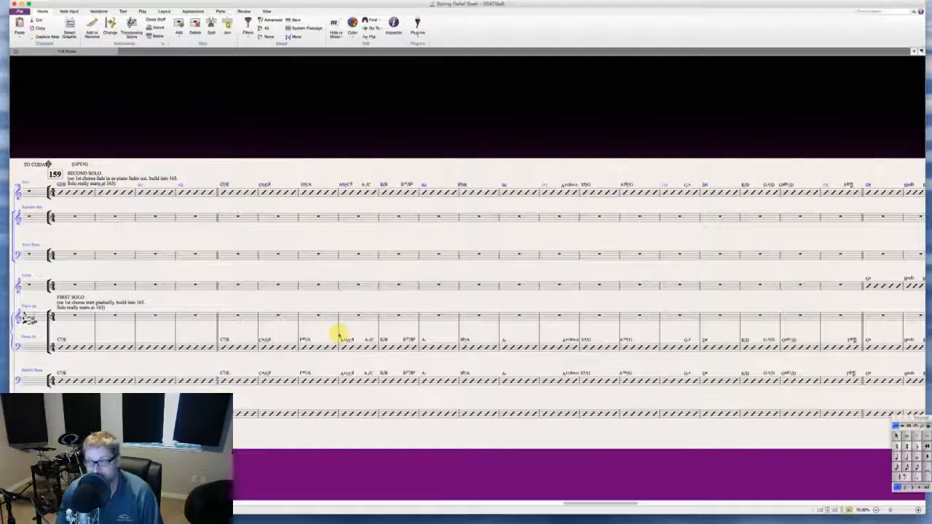
pyautogui.hscroll(5, 339, 335)
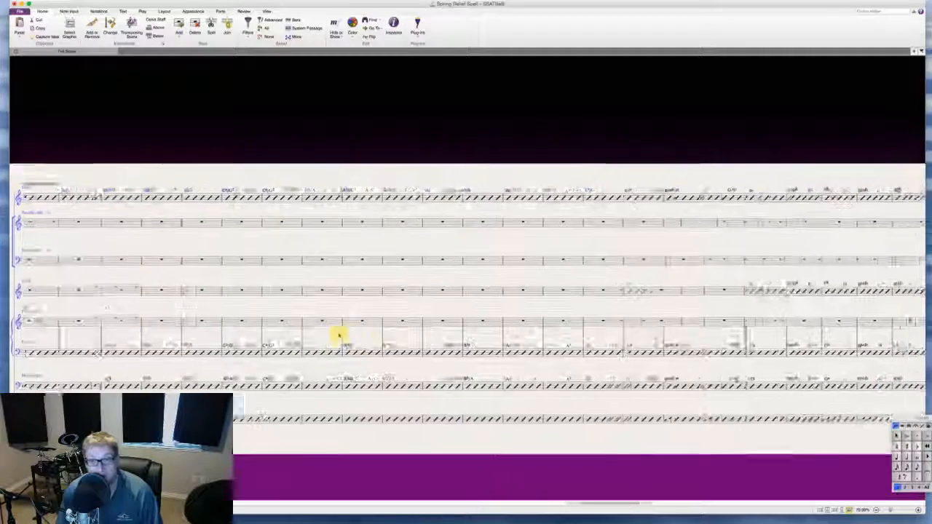
pyautogui.hscroll(5, 327, 334)
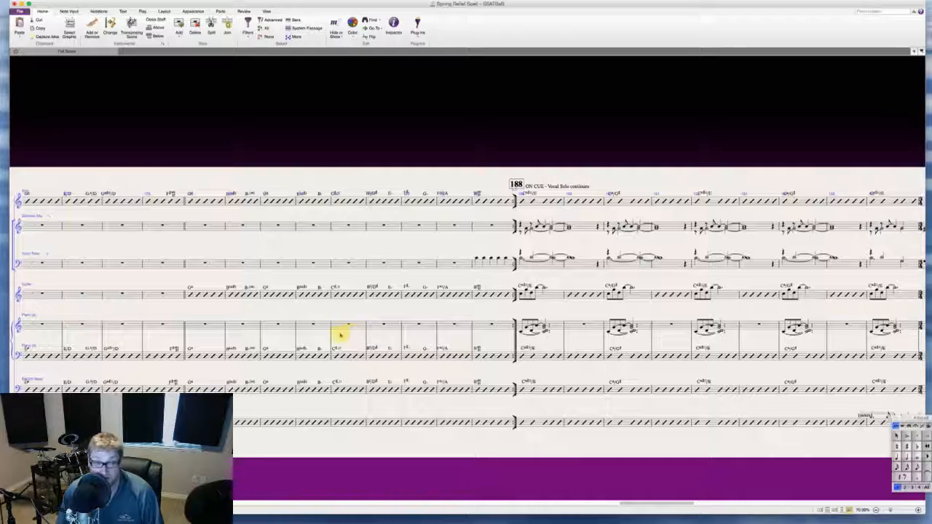
# - Clear the repeated notes from the Tenor Bass staff in the bar just before rehearsal mark 188
pyautogui.hscroll(-2, 339, 334)
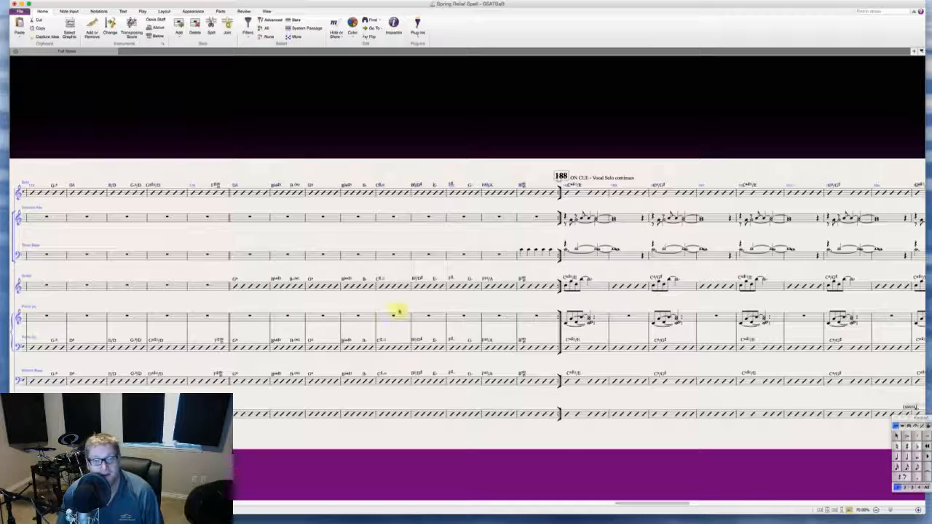
pyautogui.hscroll(-1, 387, 277)
pyautogui.hscroll(4, 386, 276)
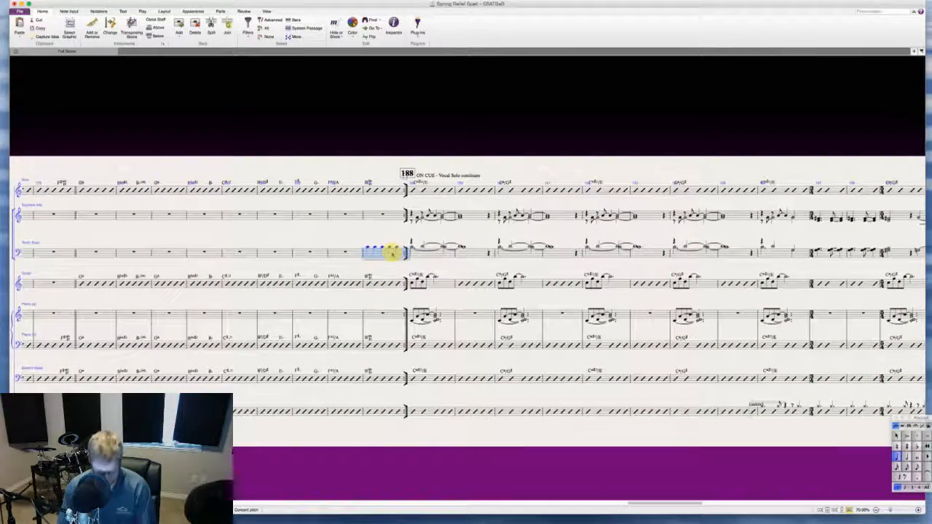
pyautogui.hscroll(5, 376, 235)
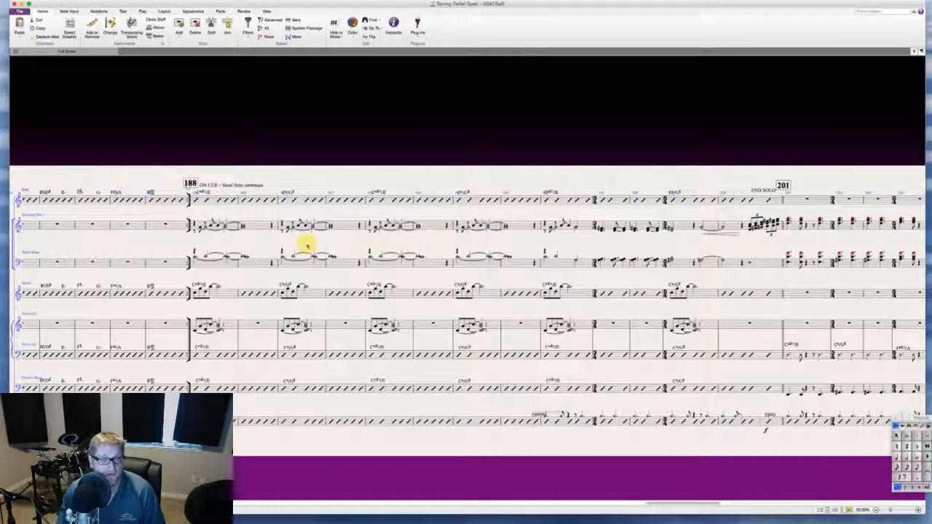
# - Skim the open solo section before rehearsal mark 188, the solo vocal line at 225, and the vamp at the Coda
pyautogui.hscroll(-10, 307, 245)
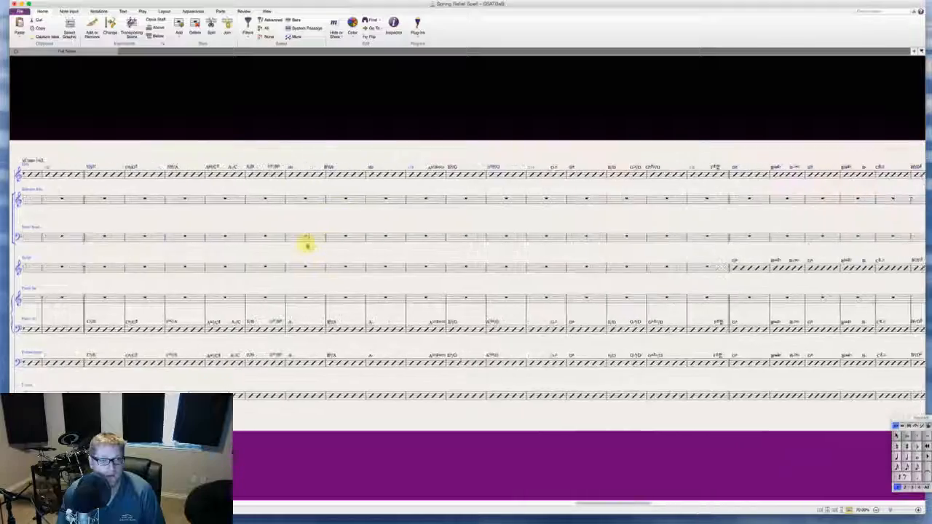
pyautogui.hscroll(-5, 307, 246)
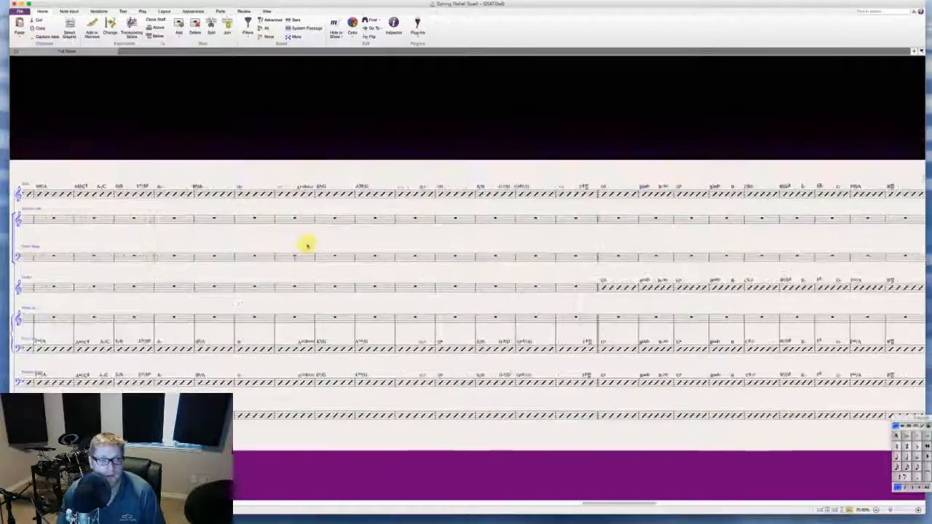
pyautogui.hscroll(6, 307, 245)
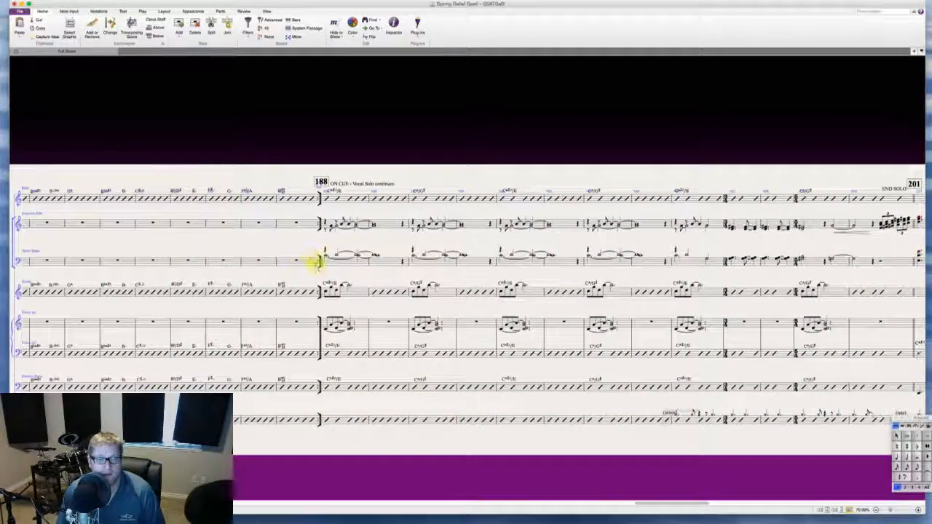
pyautogui.hscroll(10, 312, 273)
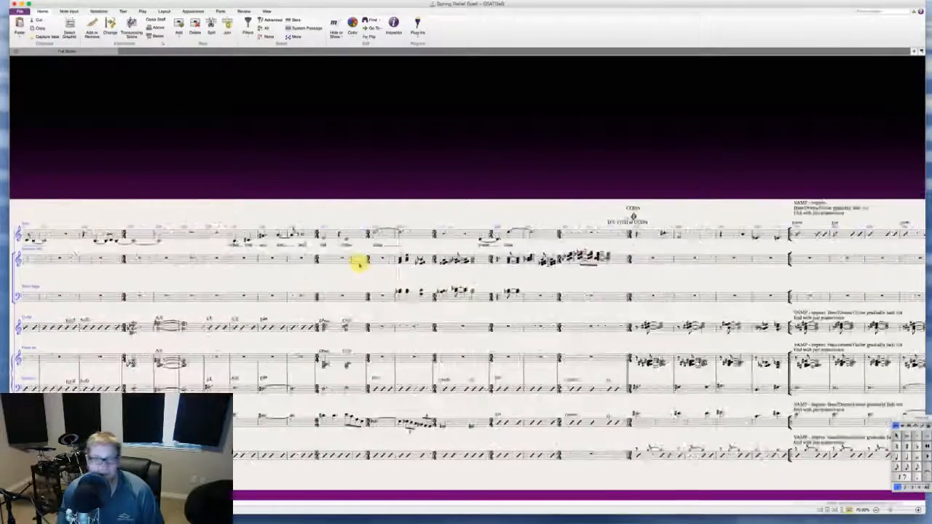
pyautogui.hscroll(3, 359, 264)
pyautogui.hscroll(-6, 359, 264)
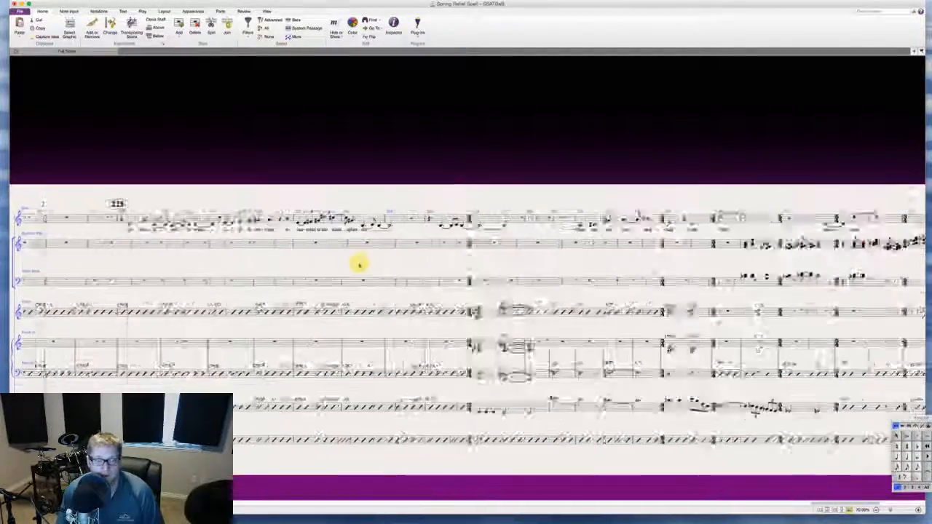
pyautogui.hscroll(-3, 359, 264)
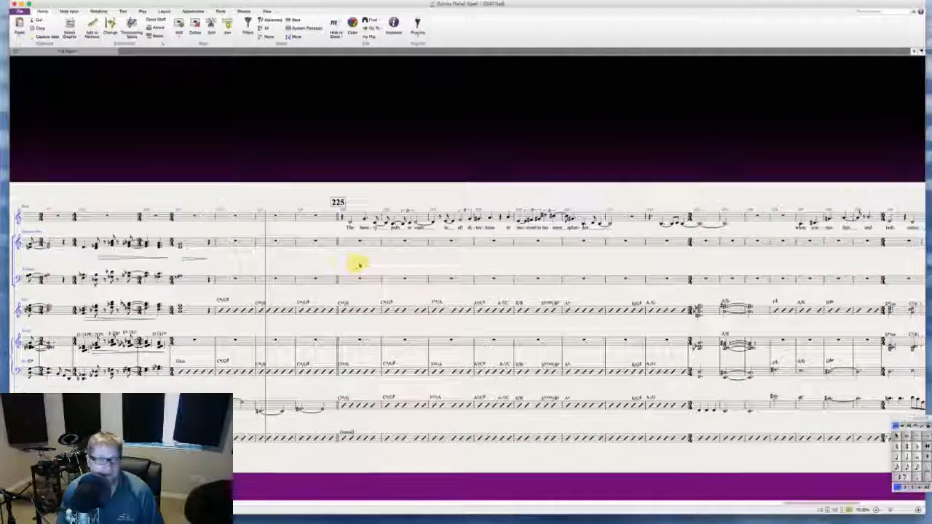
pyautogui.hscroll(1, 359, 264)
pyautogui.hscroll(3, 359, 264)
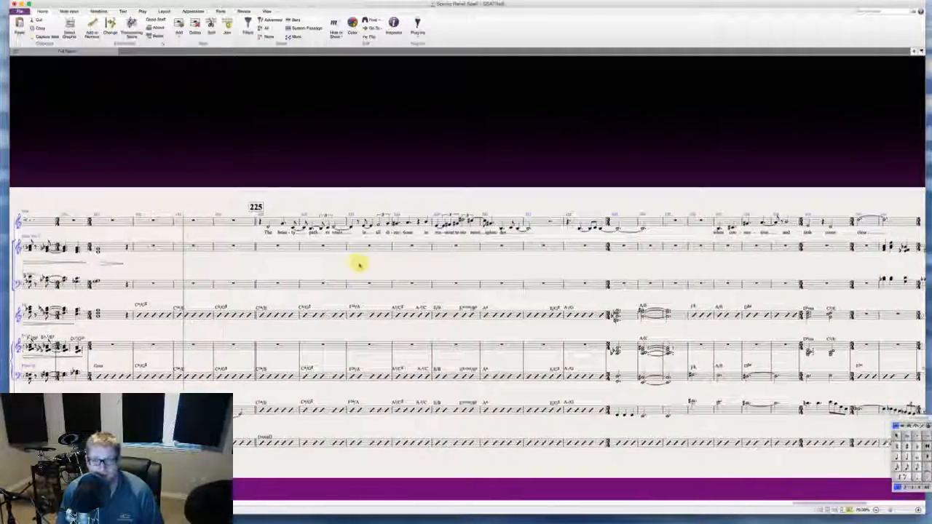
pyautogui.hscroll(-15, 358, 264)
pyautogui.hscroll(-10, 359, 264)
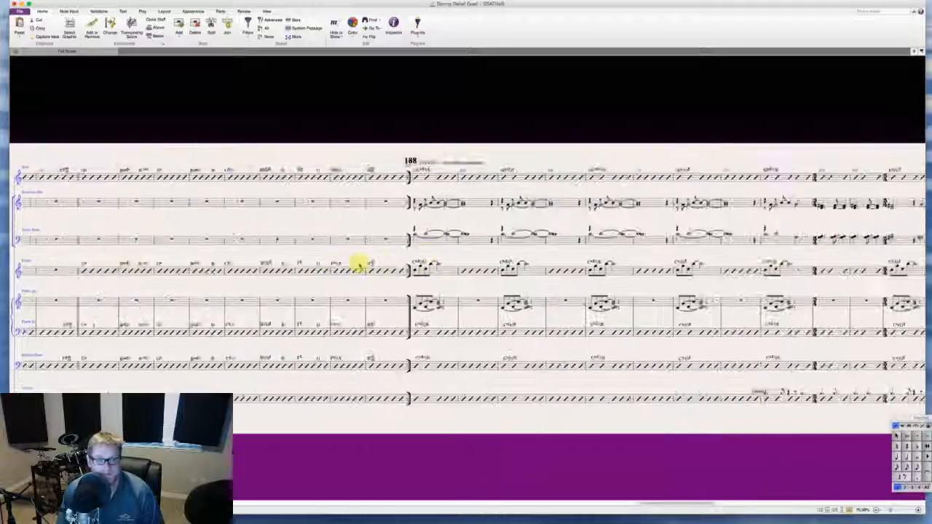
pyautogui.hscroll(-1, 359, 264)
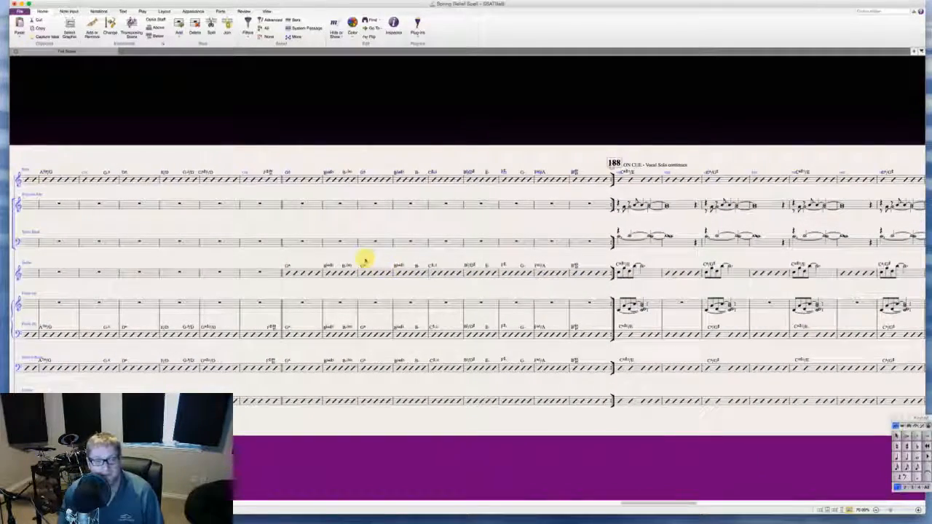
pyautogui.hscroll(-1, 366, 260)
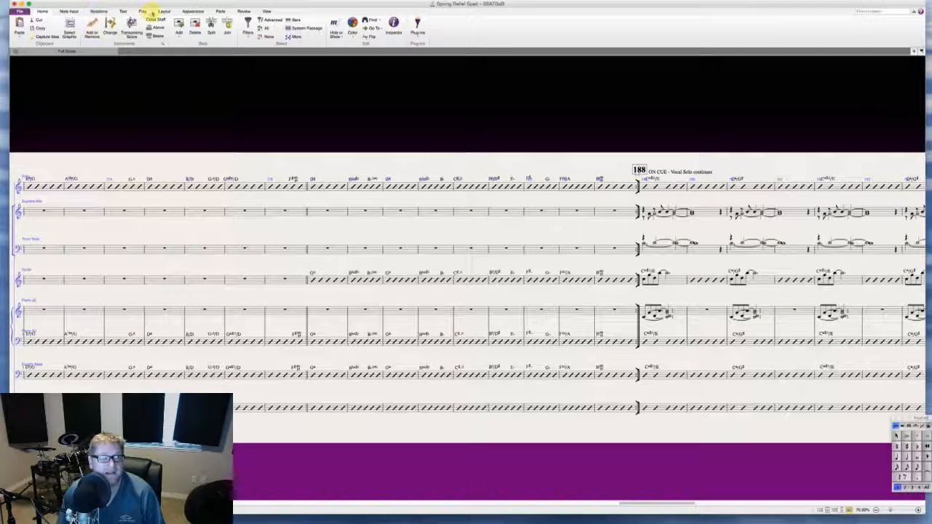
# - Set the score's zoom to 125%
pyautogui.click(267, 11)
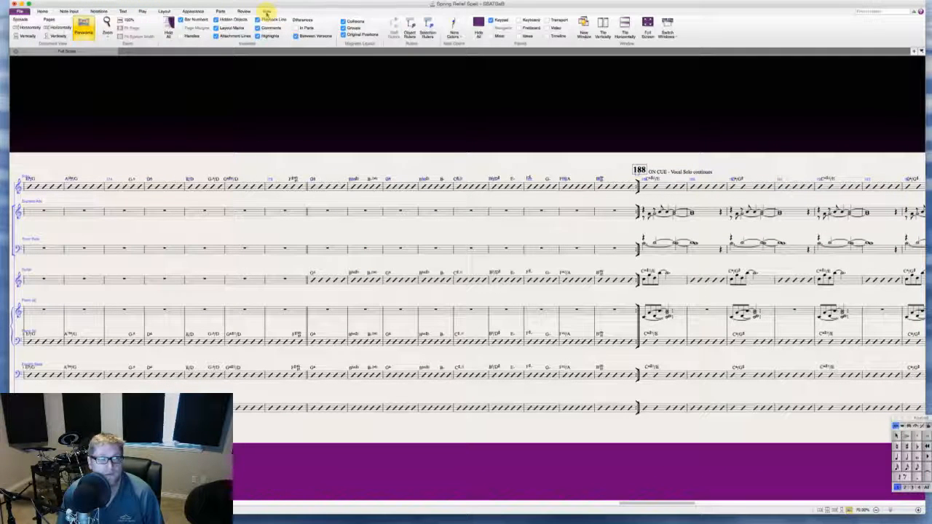
pyautogui.click(107, 35)
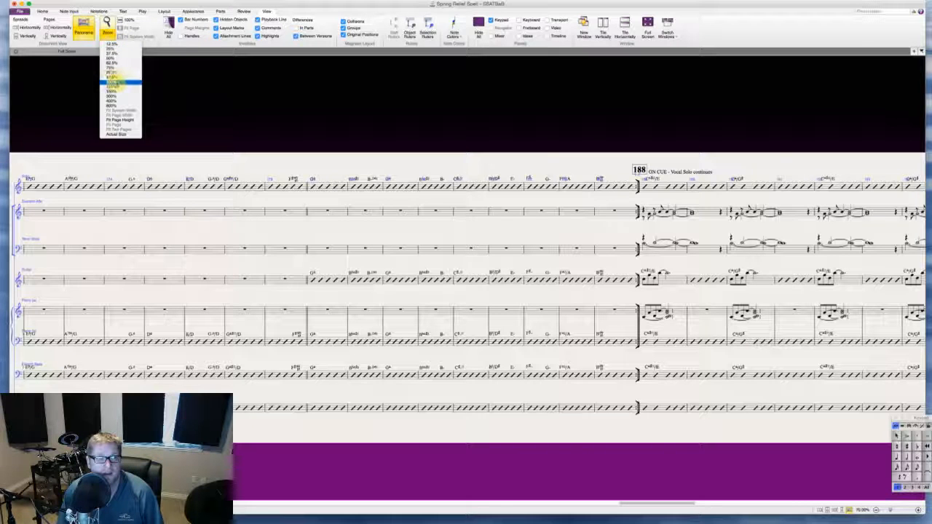
pyautogui.click(115, 84)
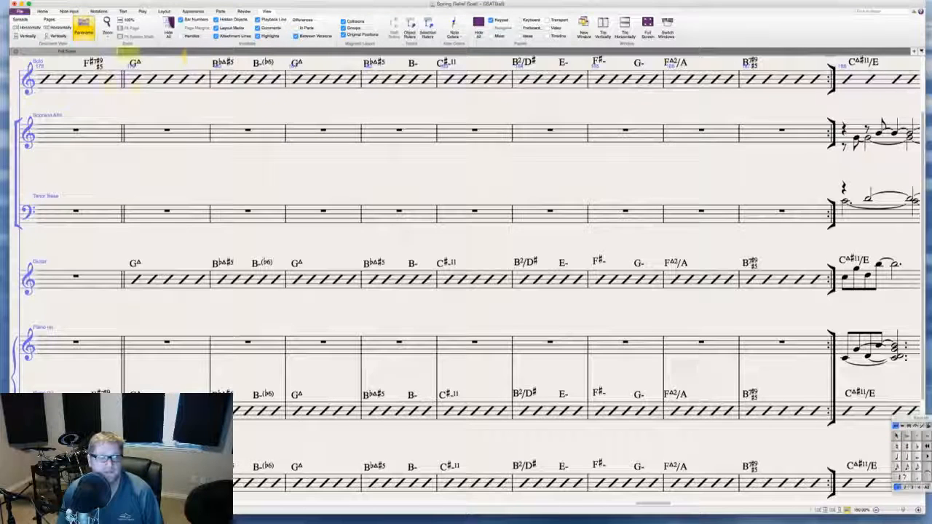
pyautogui.click(107, 33)
pyautogui.click(124, 80)
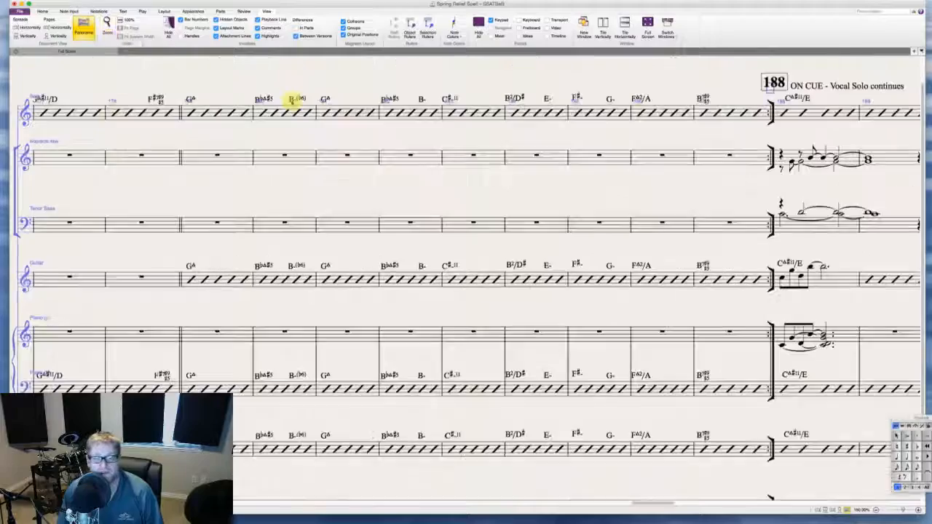
# - Examine the choir, guitar and piano parts from rehearsal mark 188 through the END SOLO marking and the chords from 201
pyautogui.hscroll(15, 395, 147)
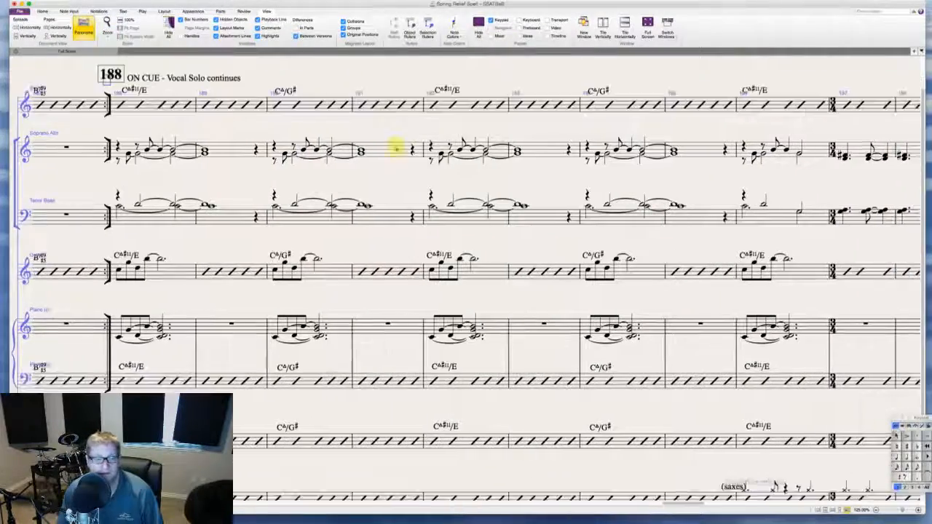
pyautogui.scroll(2, 395, 148)
pyautogui.hscroll(4, 401, 147)
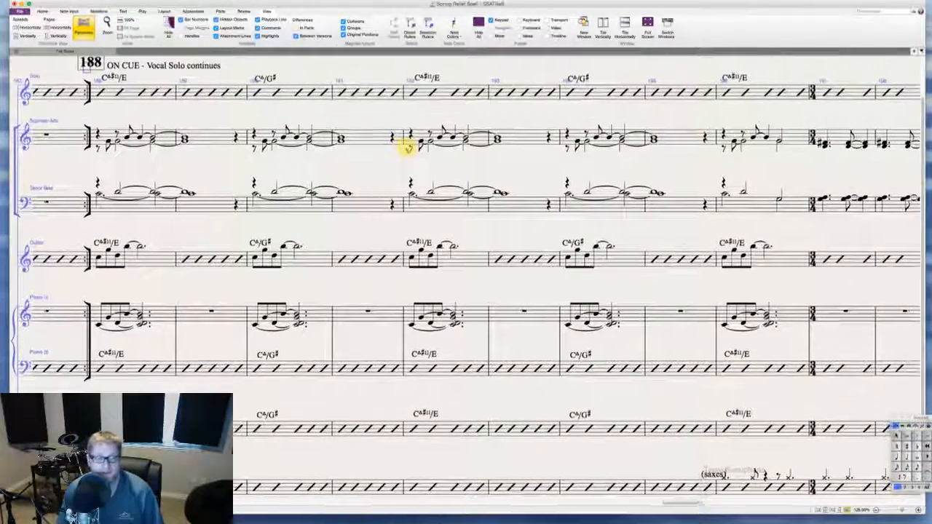
pyautogui.scroll(2, 408, 148)
pyautogui.hscroll(20, 408, 148)
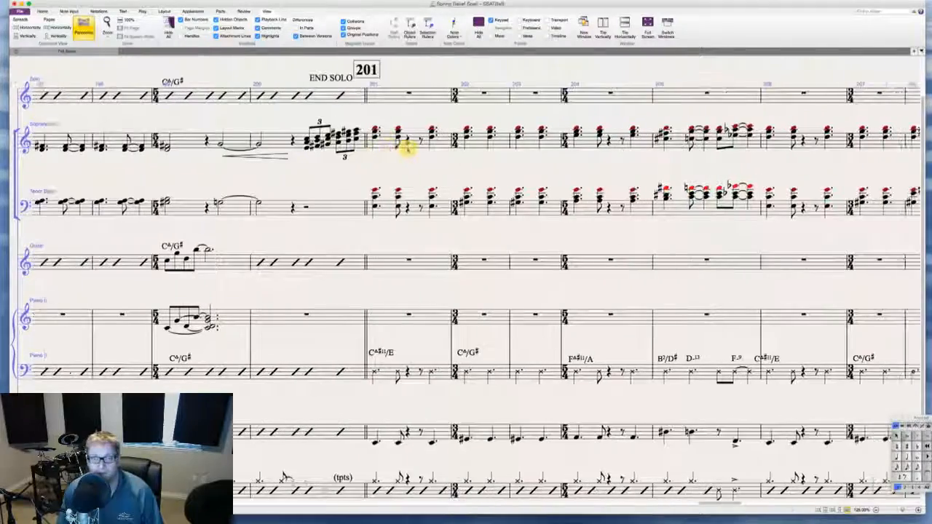
pyautogui.hscroll(-3, 407, 149)
pyautogui.scroll(-1, 408, 149)
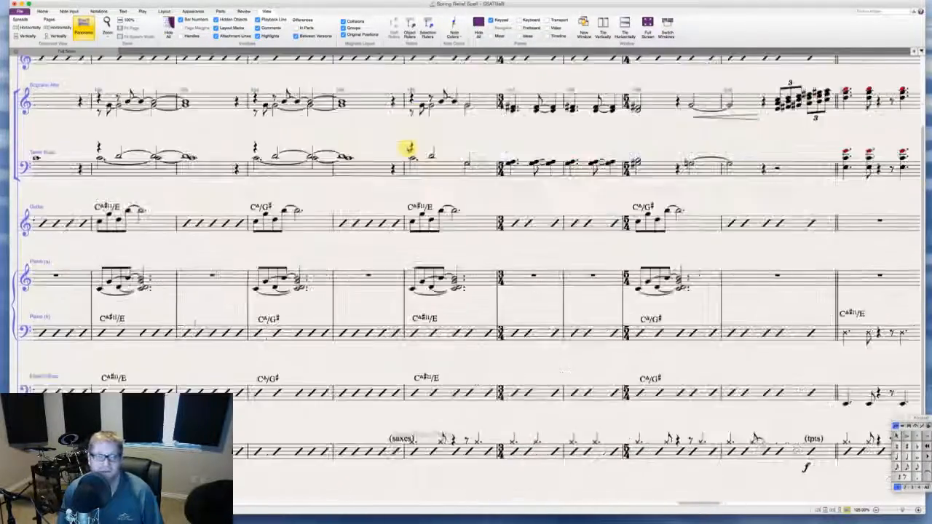
pyautogui.scroll(2, 408, 149)
pyautogui.hscroll(20, 408, 150)
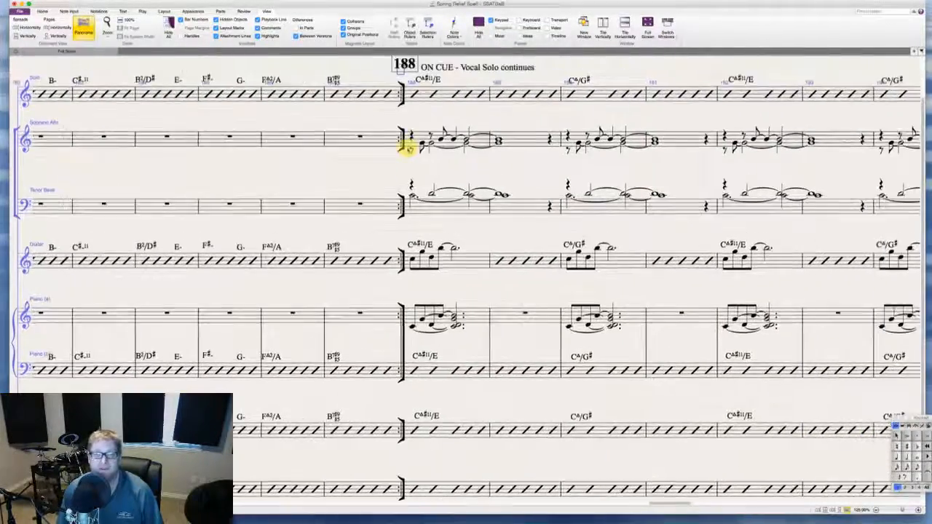
pyautogui.hscroll(2, 407, 150)
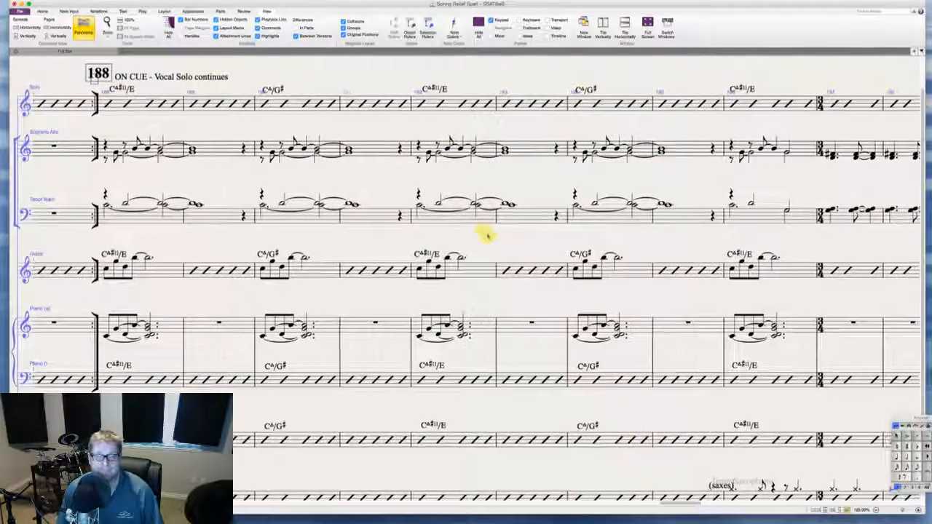
pyautogui.hscroll(15, 487, 234)
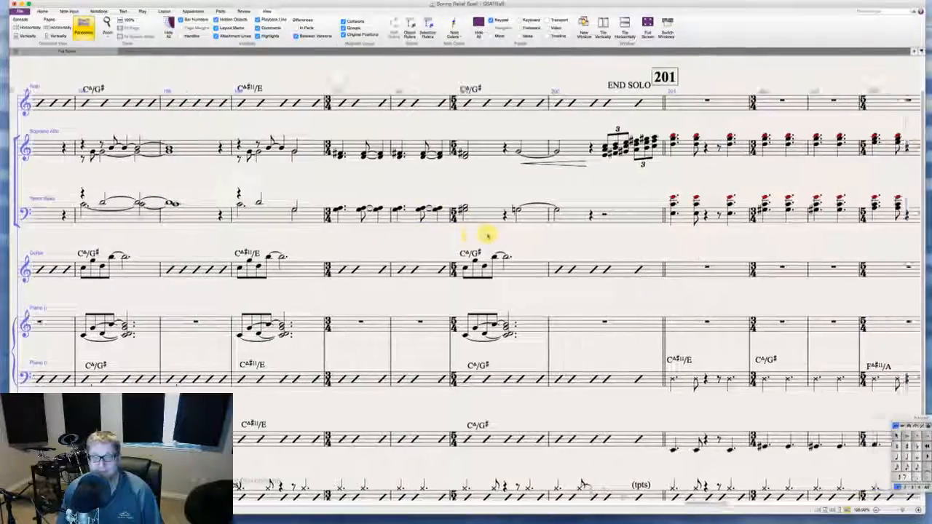
pyautogui.hscroll(3, 487, 234)
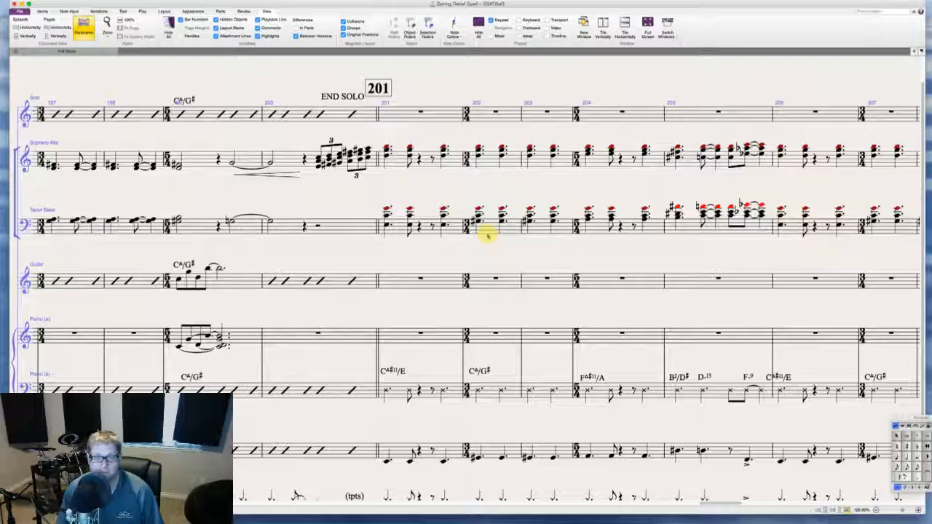
# - Review the first and second solo instructions at rehearsal mark 159 and the solo vocal ending and piano figures leading into it
pyautogui.hscroll(-20, 487, 235)
pyautogui.scroll(-1, 487, 235)
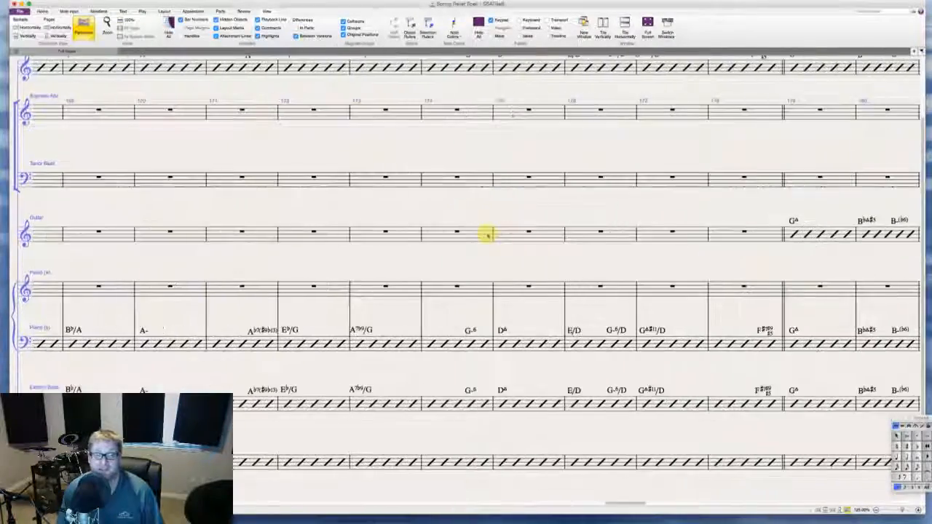
pyautogui.hscroll(-15, 487, 234)
pyautogui.scroll(1, 486, 234)
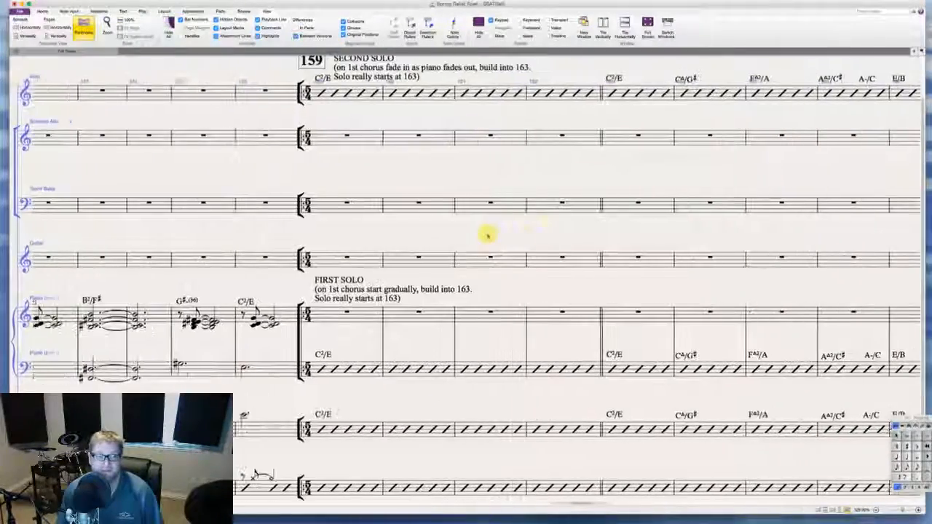
pyautogui.hscroll(10, 487, 234)
pyautogui.scroll(1, 487, 234)
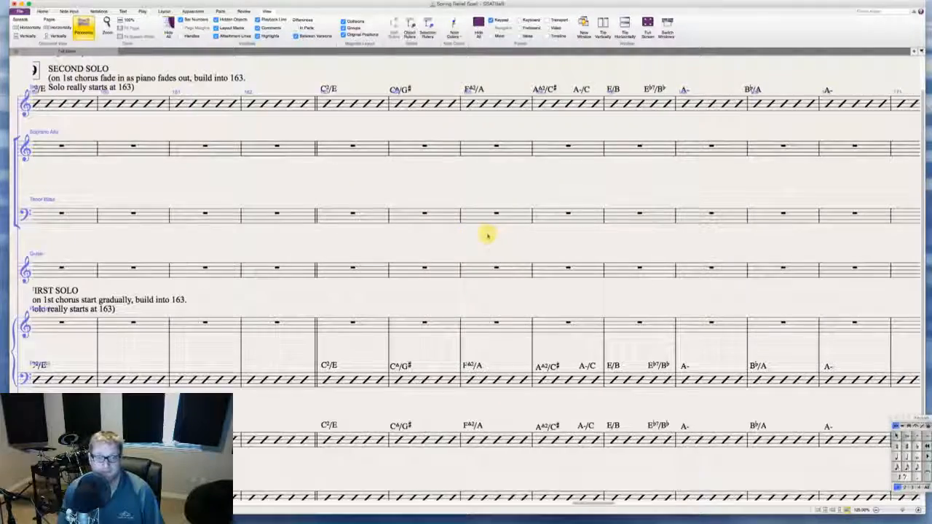
pyautogui.hscroll(15, 487, 234)
pyautogui.hscroll(-20, 487, 235)
pyautogui.scroll(-1, 487, 234)
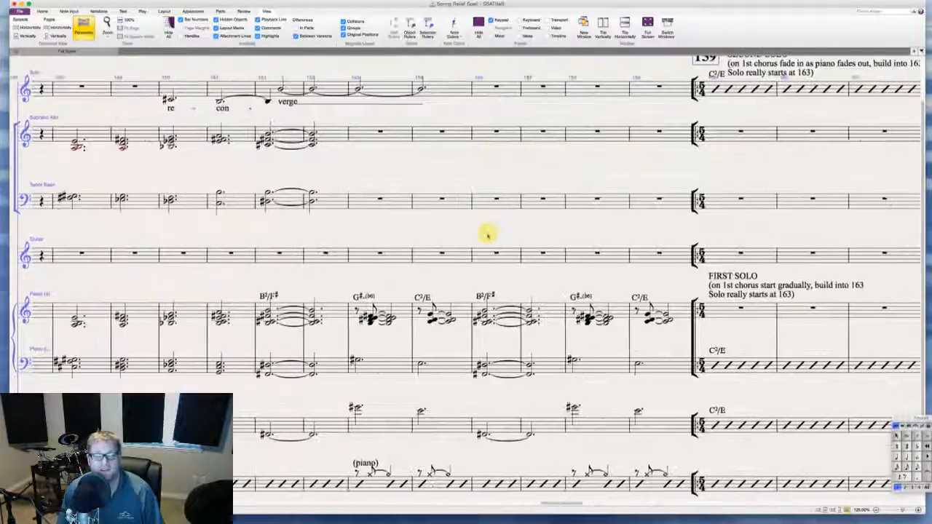
pyautogui.hscroll(20, 487, 235)
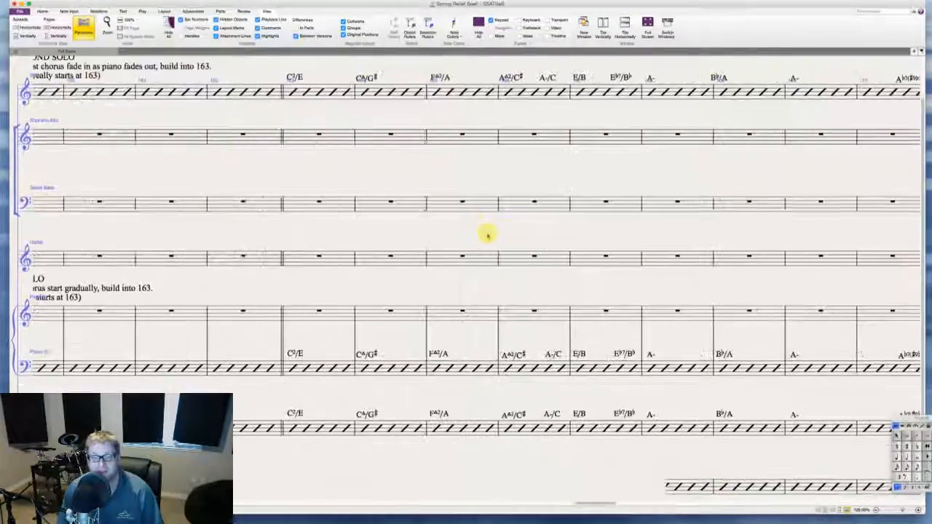
# - Trace the solo chord changes from bar 163 through the guitar's entry on G to the vocal solo cue at rehearsal mark 188
pyautogui.hscroll(3, 487, 235)
pyautogui.hscroll(18, 662, 238)
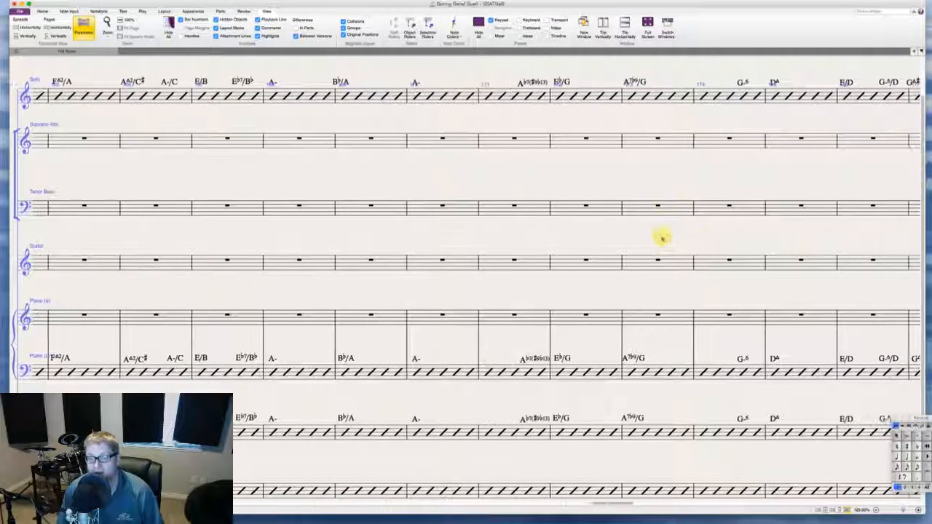
pyautogui.hscroll(1, 661, 238)
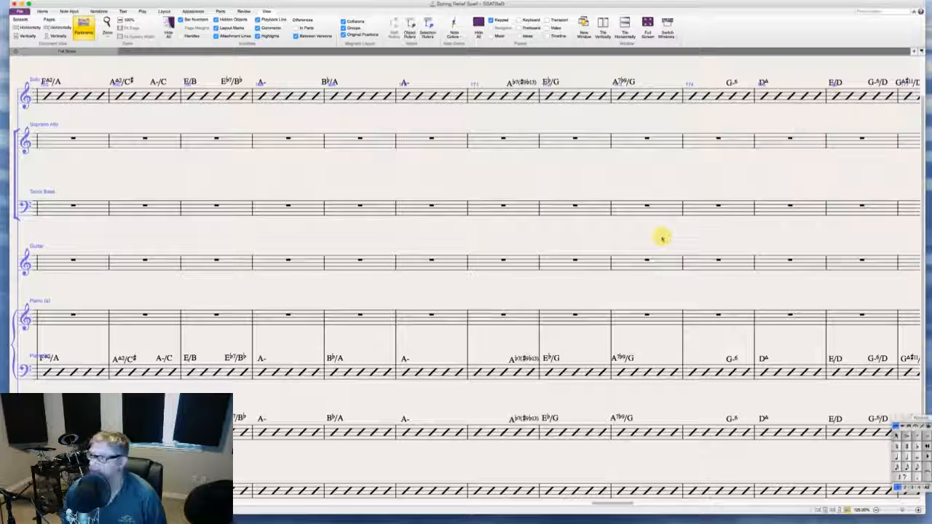
pyautogui.hscroll(5, 661, 239)
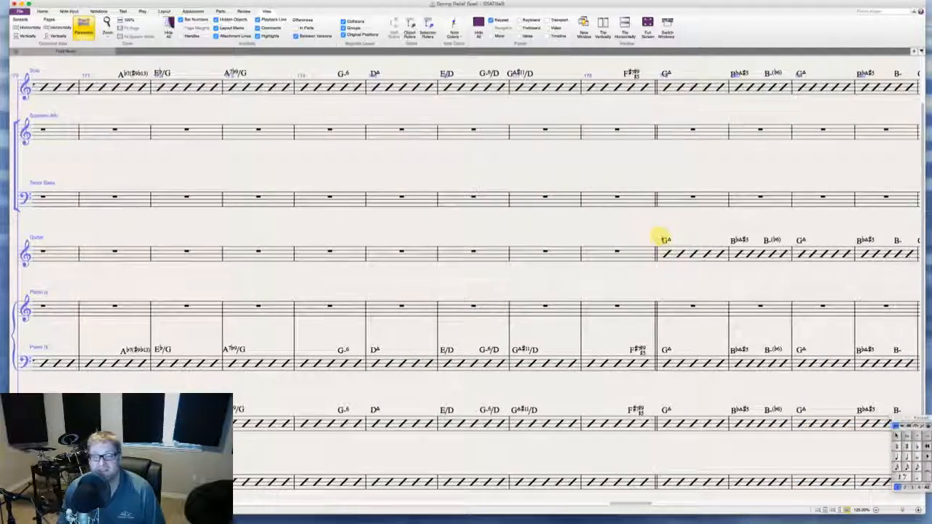
pyautogui.hscroll(8, 662, 238)
pyautogui.hscroll(-12, 662, 239)
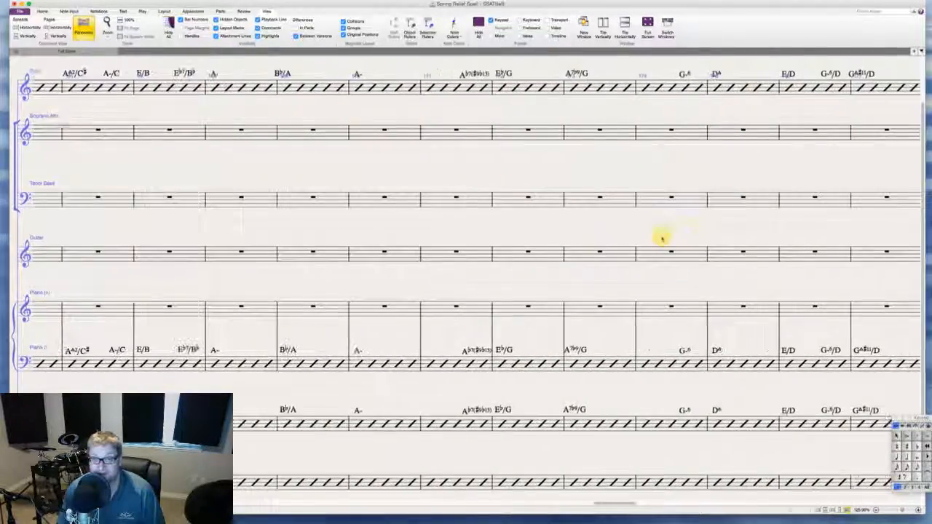
pyautogui.hscroll(8, 661, 239)
pyautogui.hscroll(10, 662, 237)
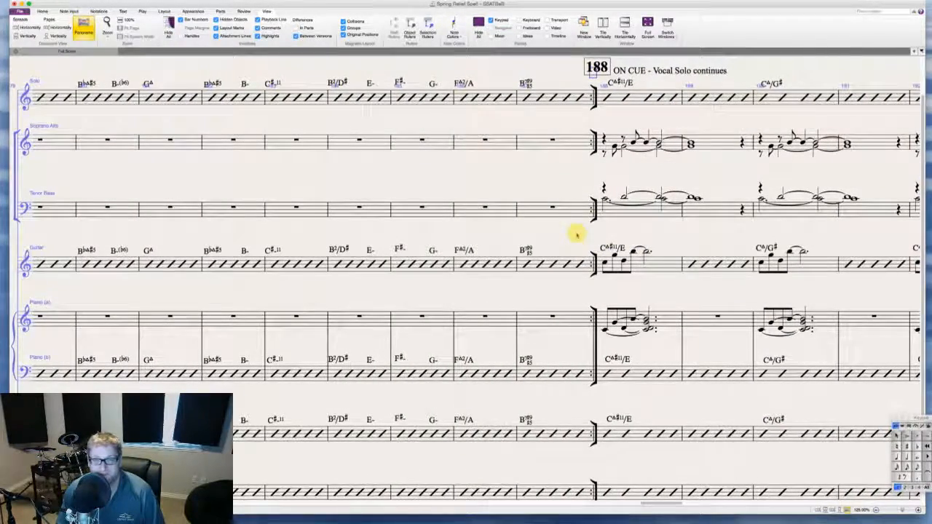
# - Examine the choir, guitar and piano parts from the vocal solo cue at rehearsal mark 188 through END SOLO at 201
pyautogui.hscroll(2, 576, 234)
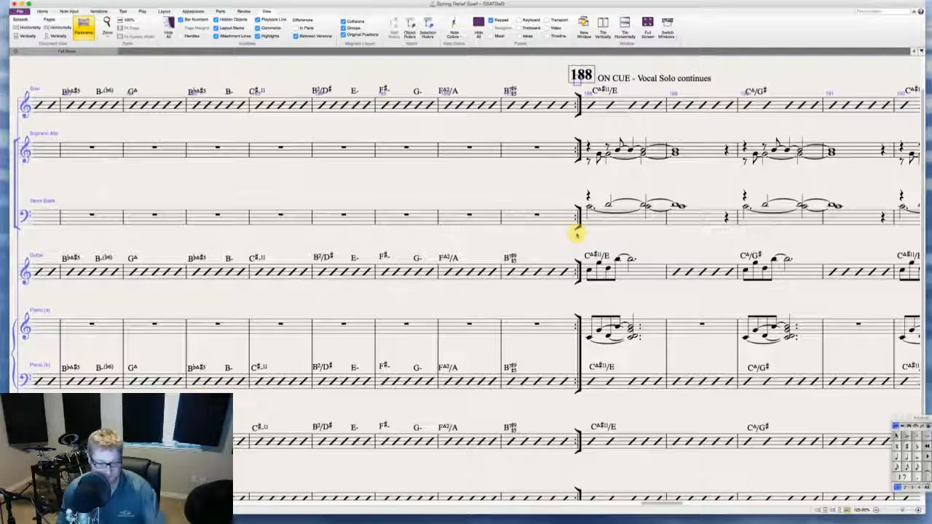
pyautogui.hscroll(15, 575, 234)
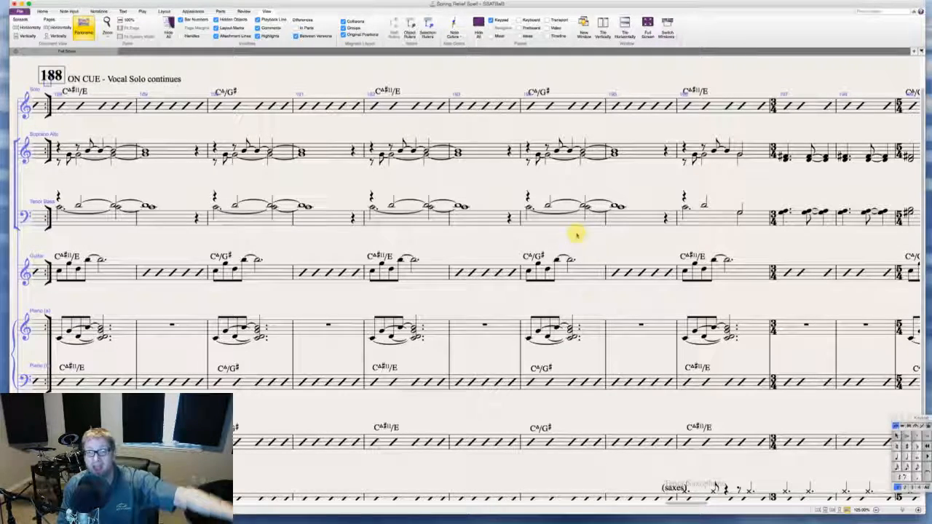
pyautogui.hscroll(2, 576, 234)
pyautogui.hscroll(3, 575, 235)
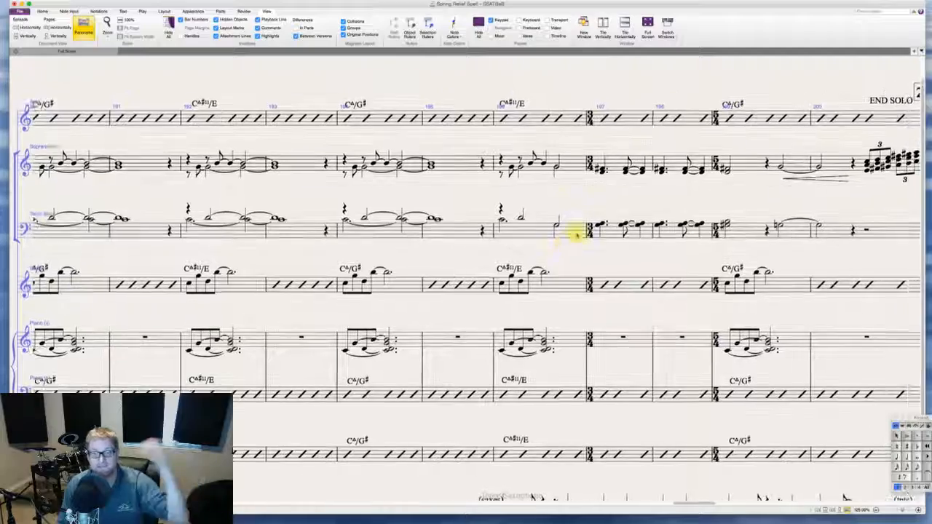
pyautogui.hscroll(8, 576, 234)
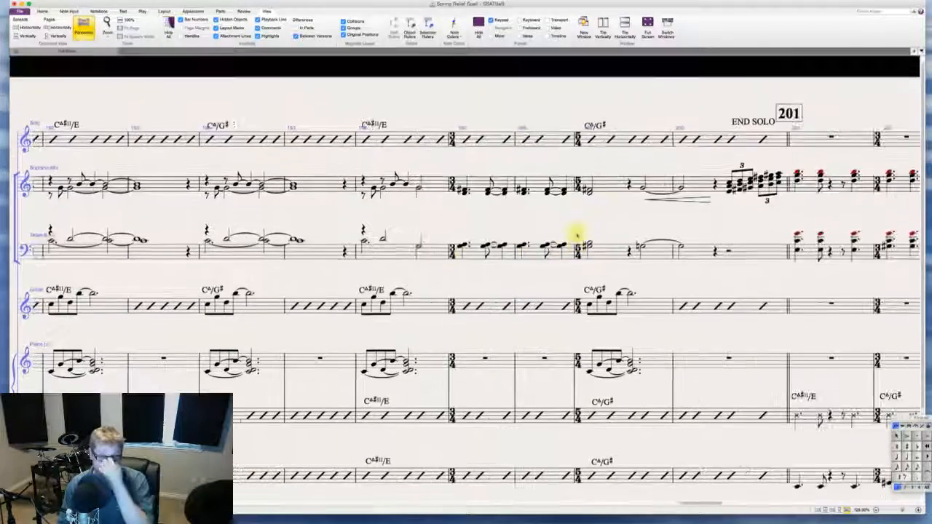
pyautogui.scroll(-2, 576, 235)
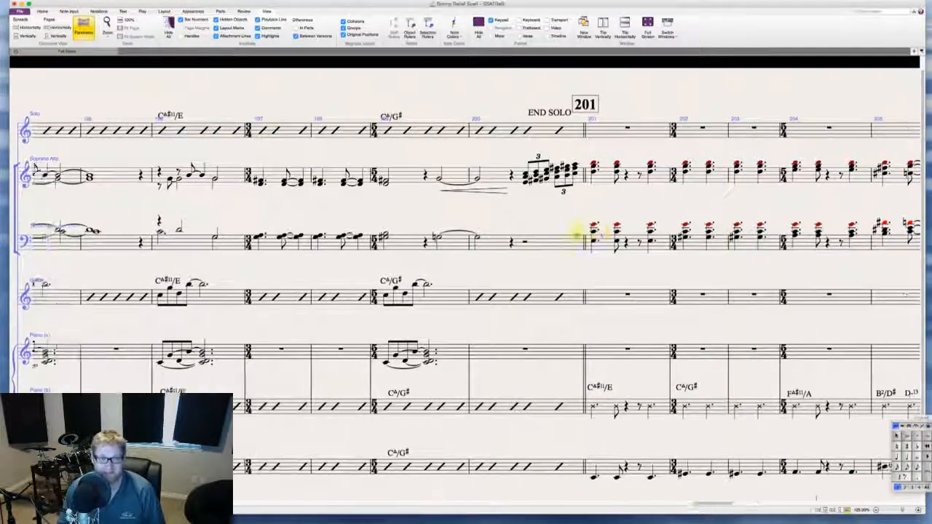
pyautogui.scroll(1, 576, 235)
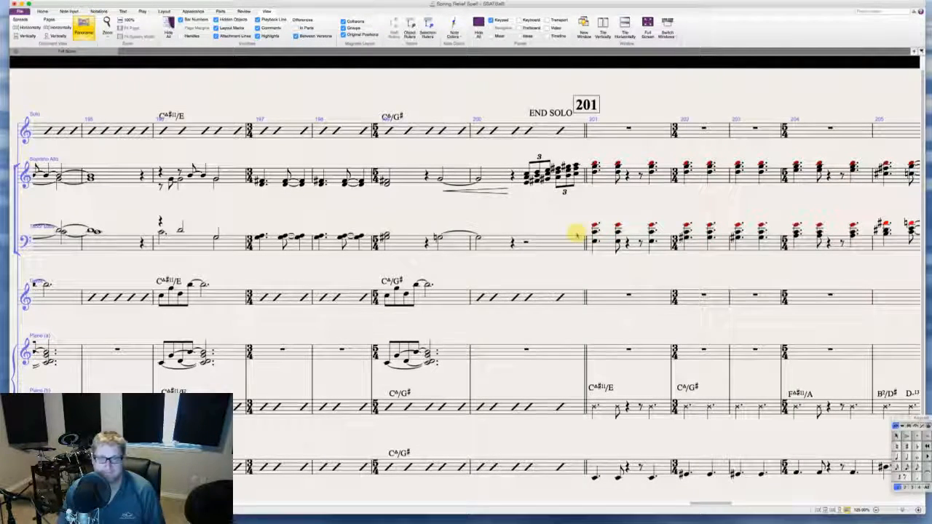
# - Review the choir chords and piano rhythm cues from rehearsal mark 201 through the guitar and piano entry at 210
pyautogui.hscroll(5, 628, 235)
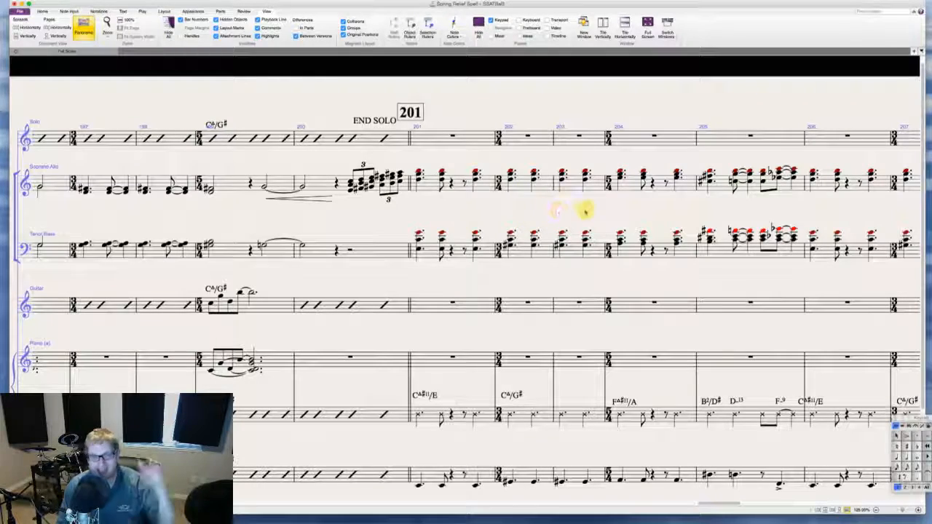
pyautogui.hscroll(3, 585, 211)
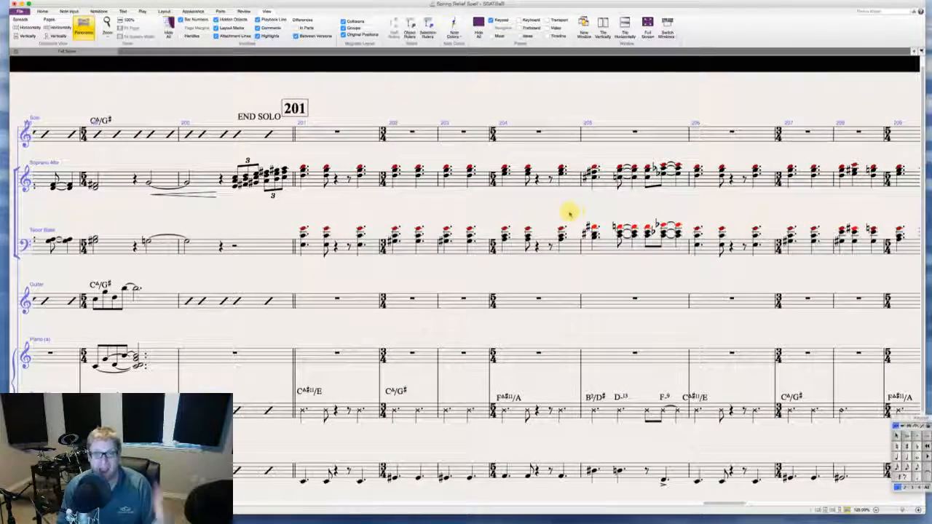
pyautogui.hscroll(1, 570, 213)
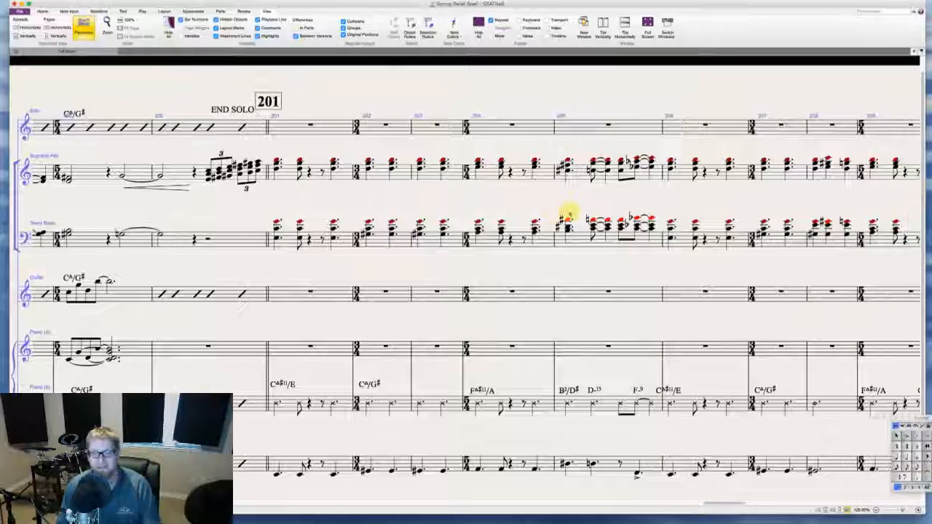
pyautogui.hscroll(2, 569, 215)
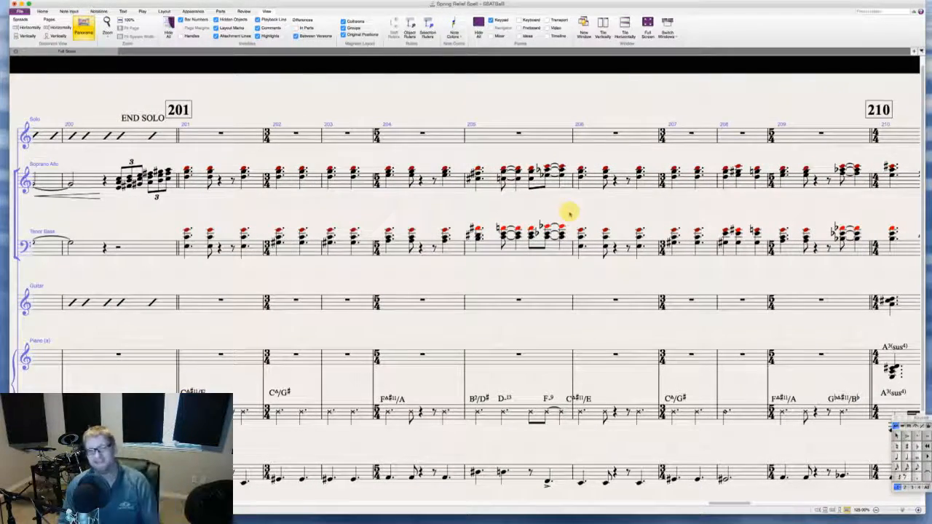
pyautogui.hscroll(2, 570, 213)
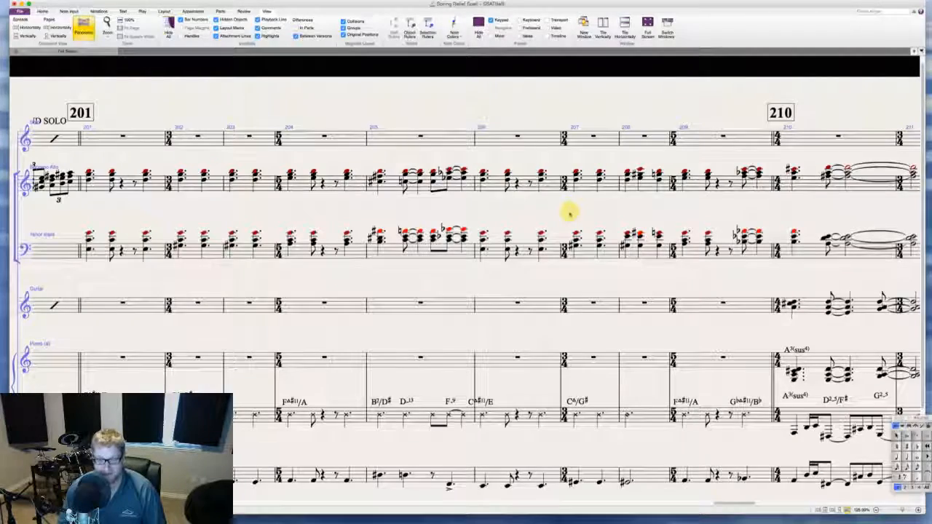
pyautogui.hscroll(1, 570, 213)
pyautogui.hscroll(3, 570, 213)
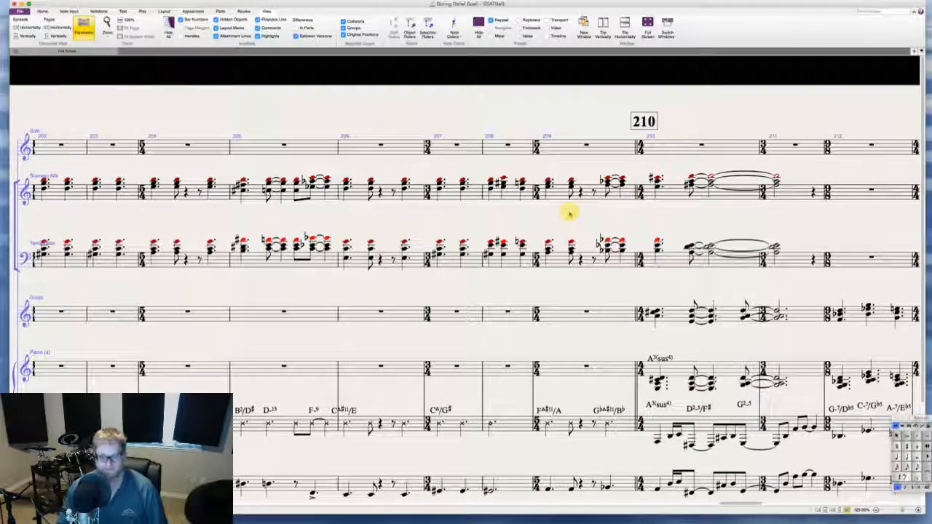
pyautogui.hscroll(3, 570, 212)
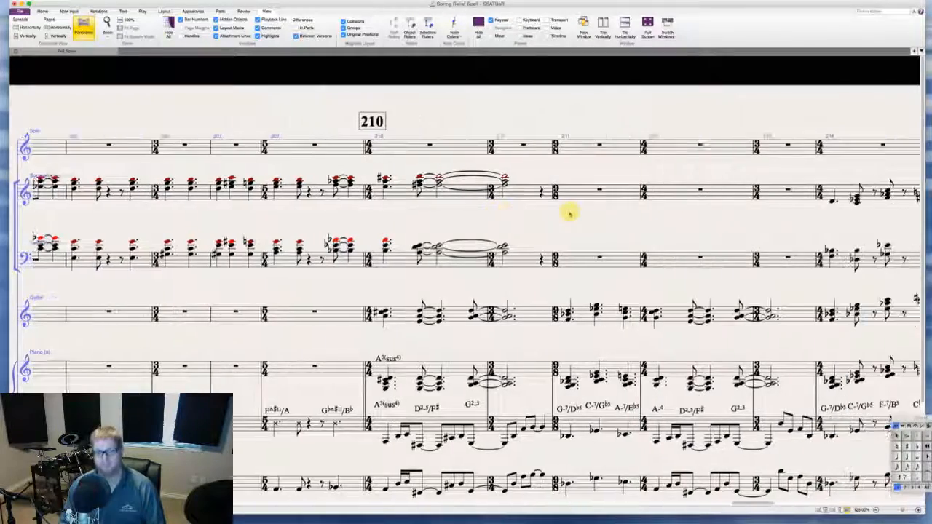
# - Follow the choir and rhythm section writing from rehearsal mark 210 through bar 221 to the solo vocal entry at 225
pyautogui.hscroll(2, 570, 212)
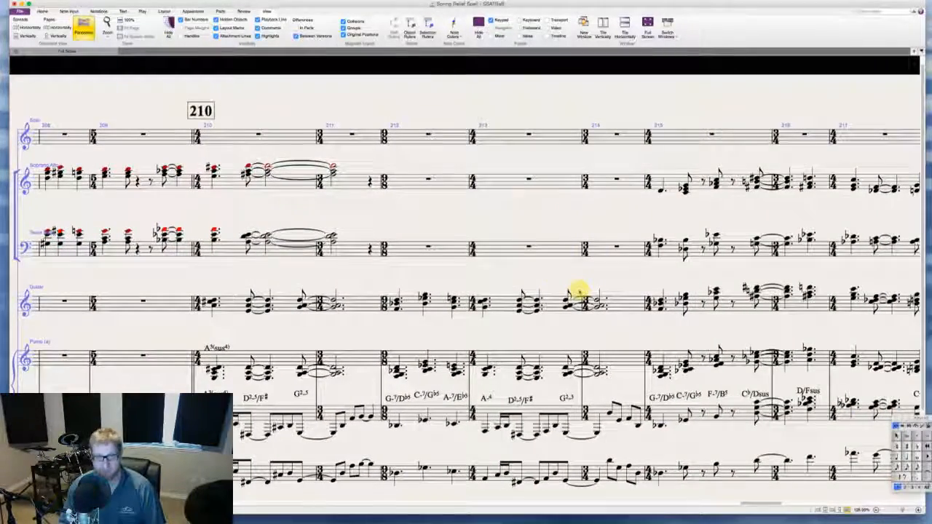
pyautogui.hscroll(3, 579, 291)
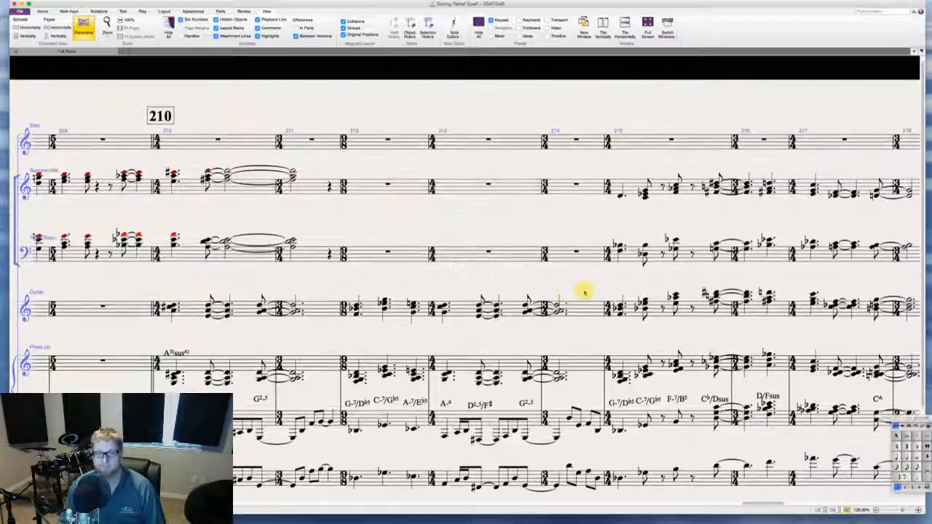
pyautogui.hscroll(2, 550, 268)
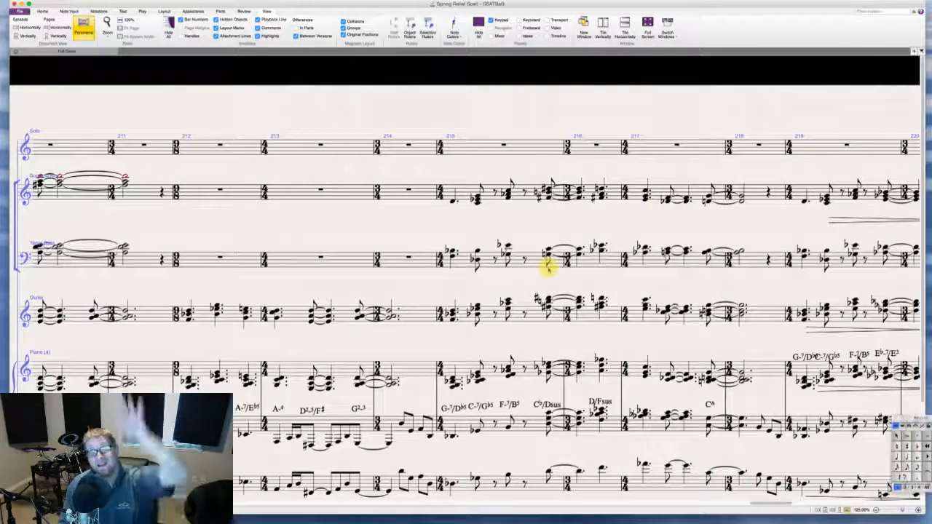
pyautogui.hscroll(5, 548, 268)
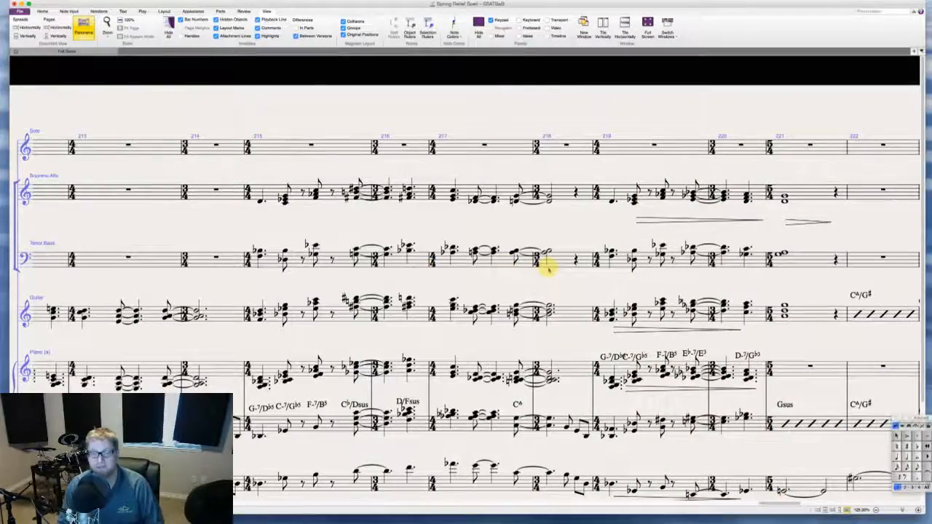
pyautogui.hscroll(4, 548, 267)
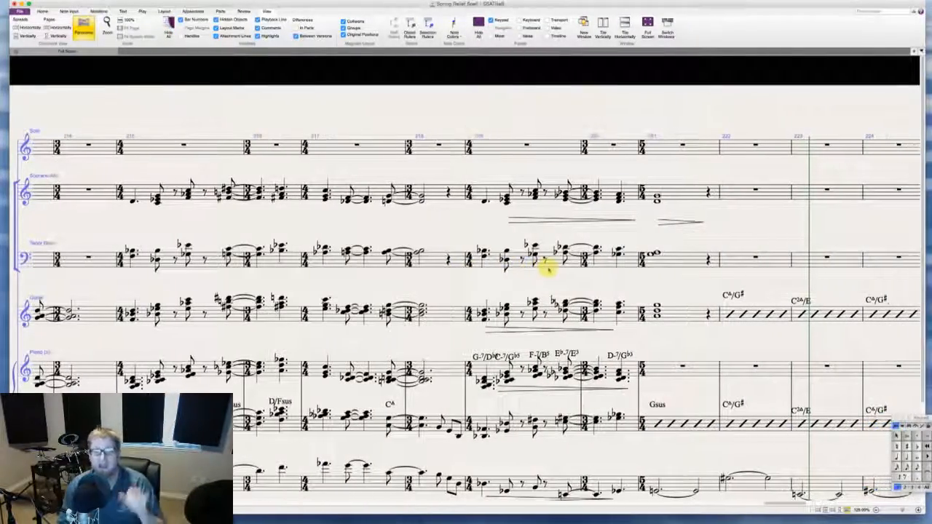
pyautogui.hscroll(2, 549, 267)
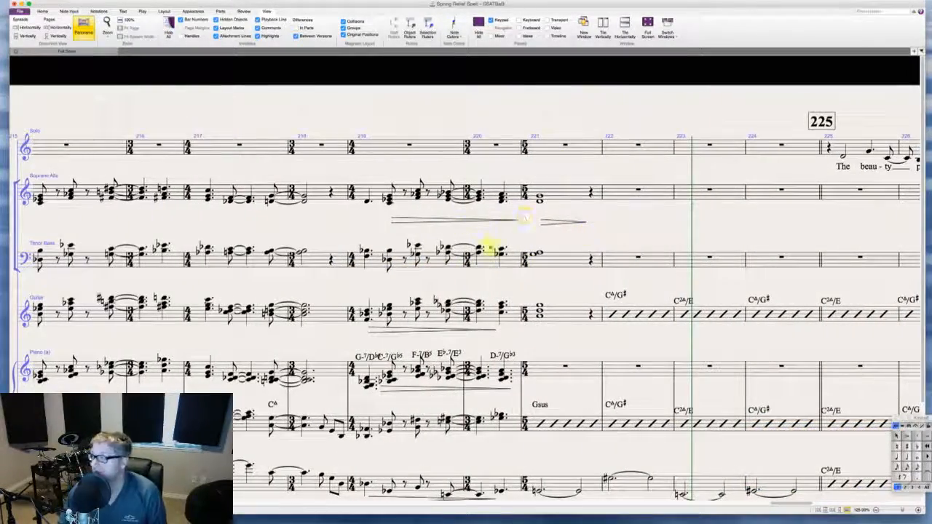
pyautogui.hscroll(5, 554, 247)
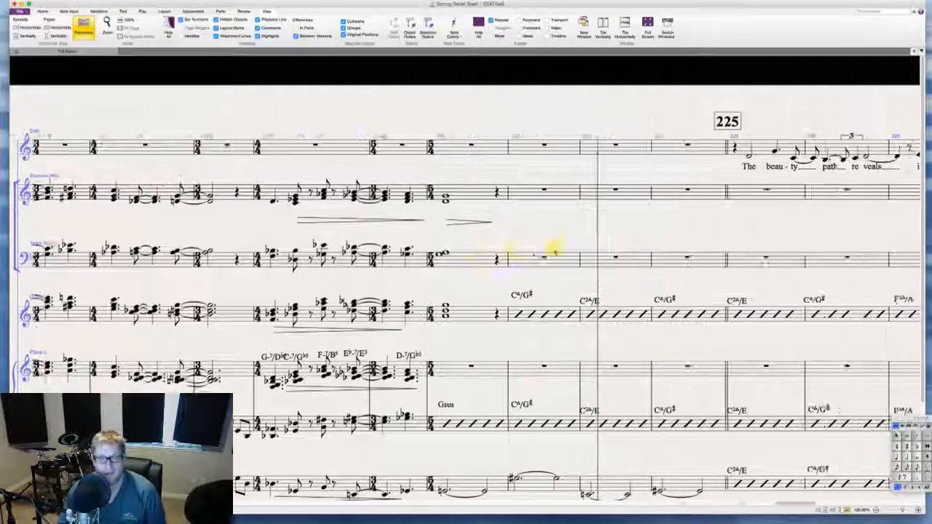
pyautogui.scroll(-1, 477, 285)
pyautogui.hscroll(1, 476, 285)
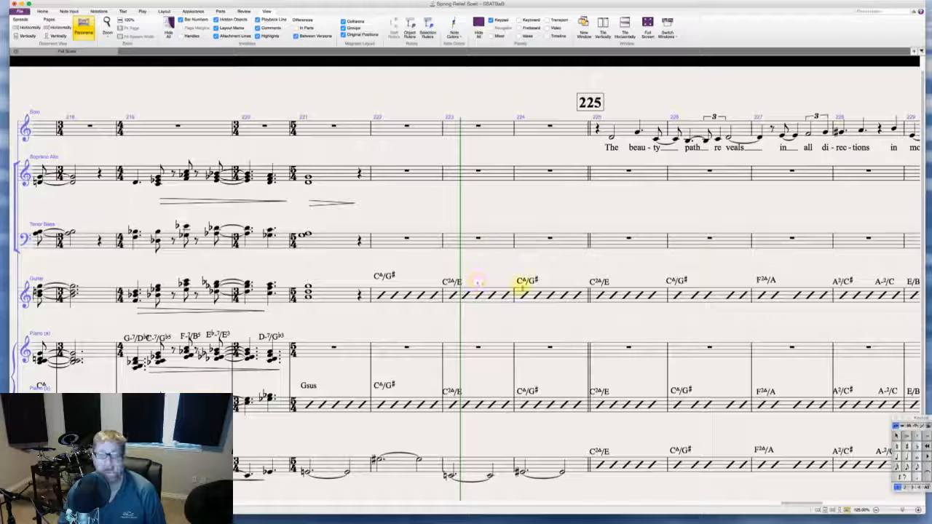
pyautogui.hscroll(1, 548, 299)
pyautogui.hscroll(4, 548, 297)
pyautogui.scroll(1, 548, 296)
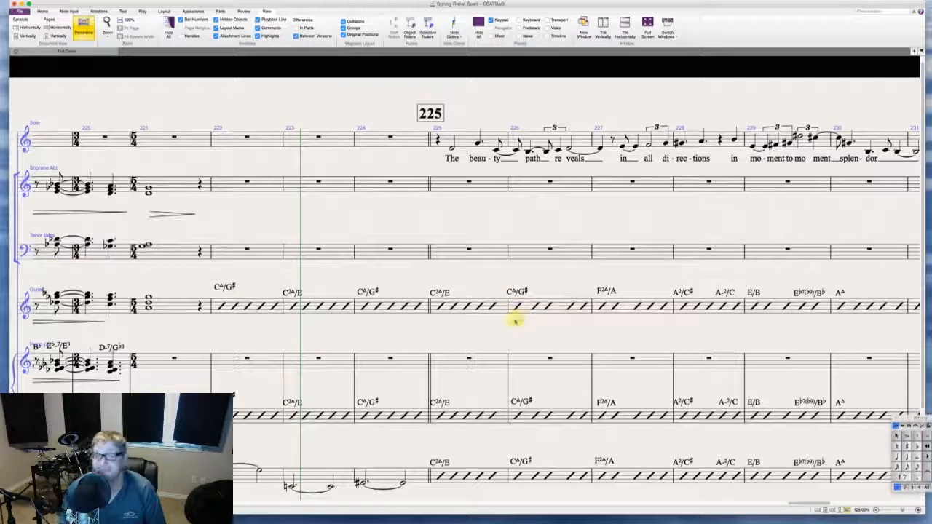
# - Move the solo lyric syllable "dor" to the last note of bar 230 and slur the preceding notes sung on "splen"
pyautogui.hscroll(10, 515, 320)
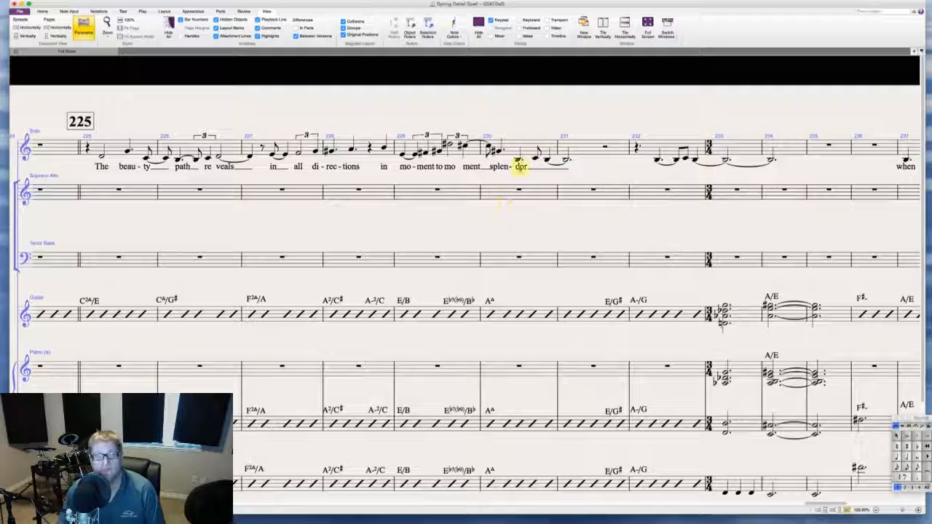
pyautogui.moveTo(520, 165); pyautogui.dragTo(546, 168)
pyautogui.click(498, 151)
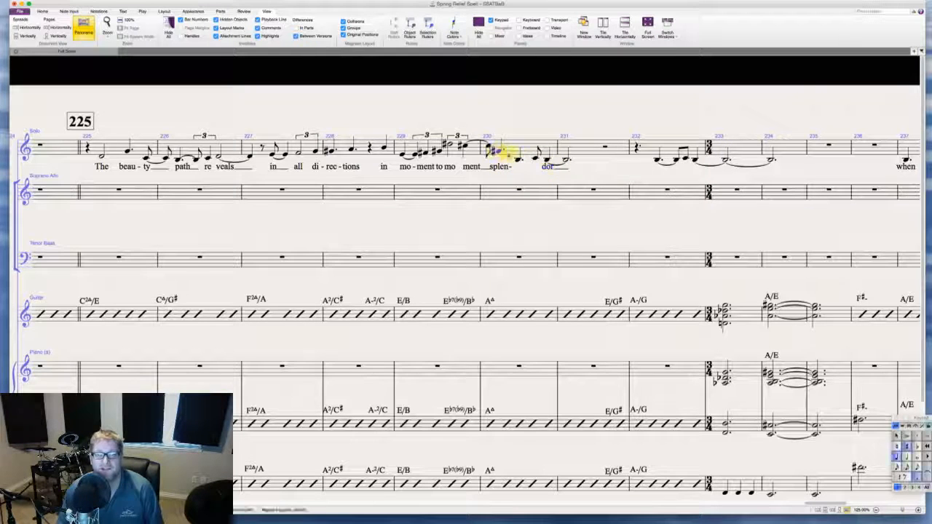
pyautogui.keyDown('shift'); pyautogui.click(535, 158); pyautogui.keyUp('shift')
pyautogui.press('Escape')
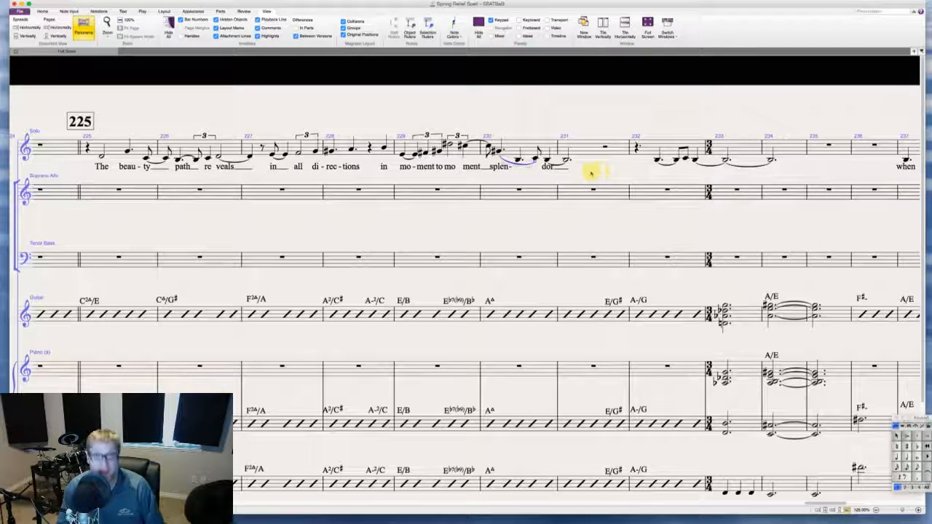
# - Add the lyric "ha" under the first note of bar 232 in the solo part
pyautogui.hscroll(5, 590, 172)
pyautogui.hscroll(2, 590, 171)
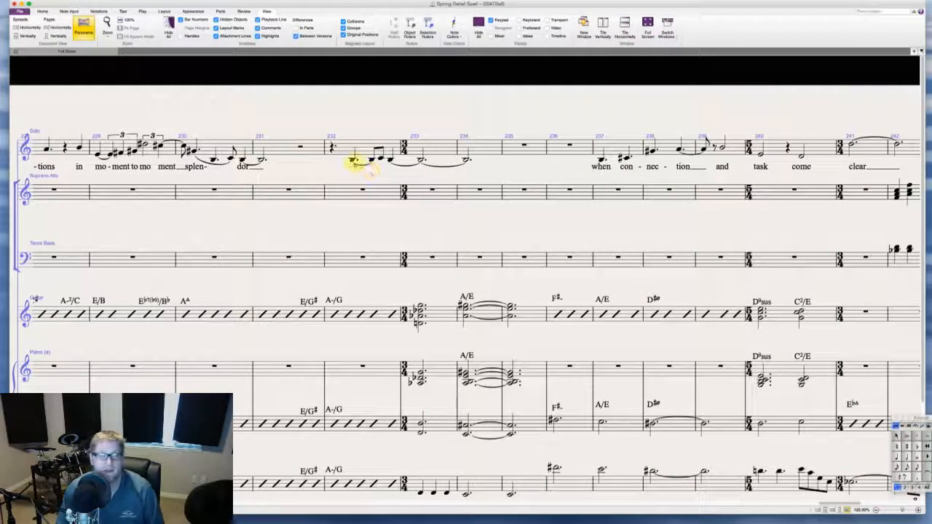
pyautogui.press('super+l')
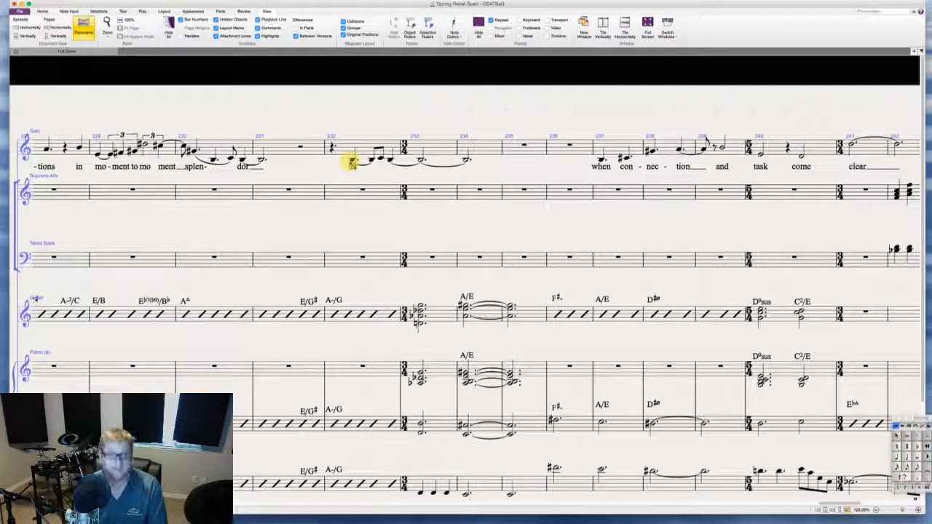
pyautogui.write('in')
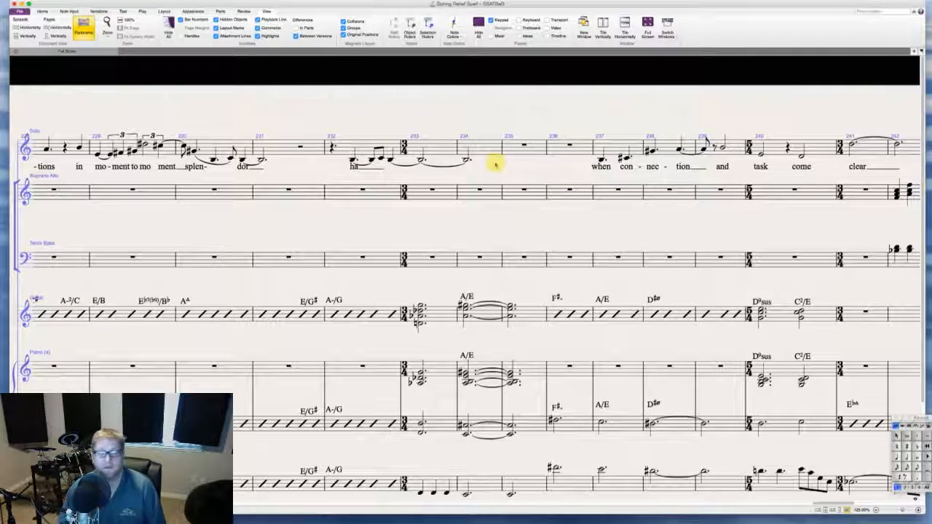
# - Examine the score from the "come clear" vocal line through the D.S. al CODA marking to the closing VAMP instructions
pyautogui.hscroll(7, 493, 160)
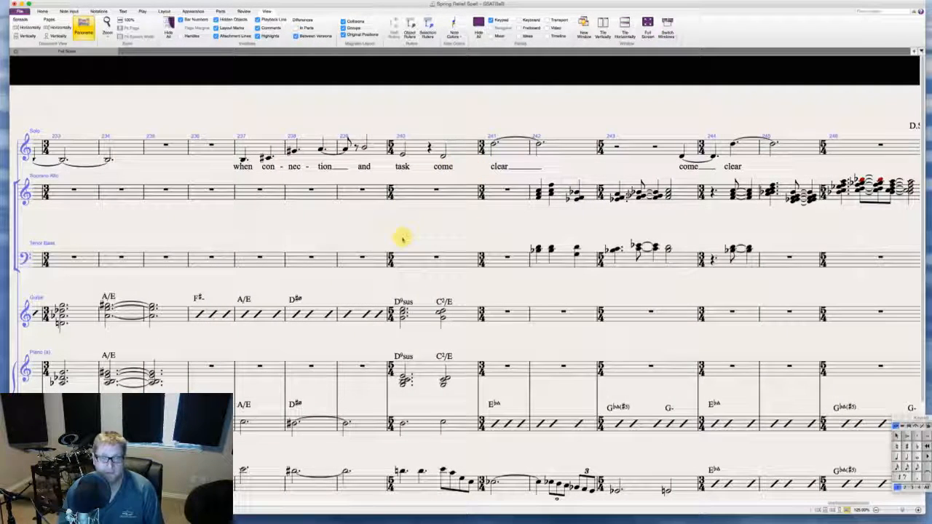
pyautogui.hscroll(2, 429, 228)
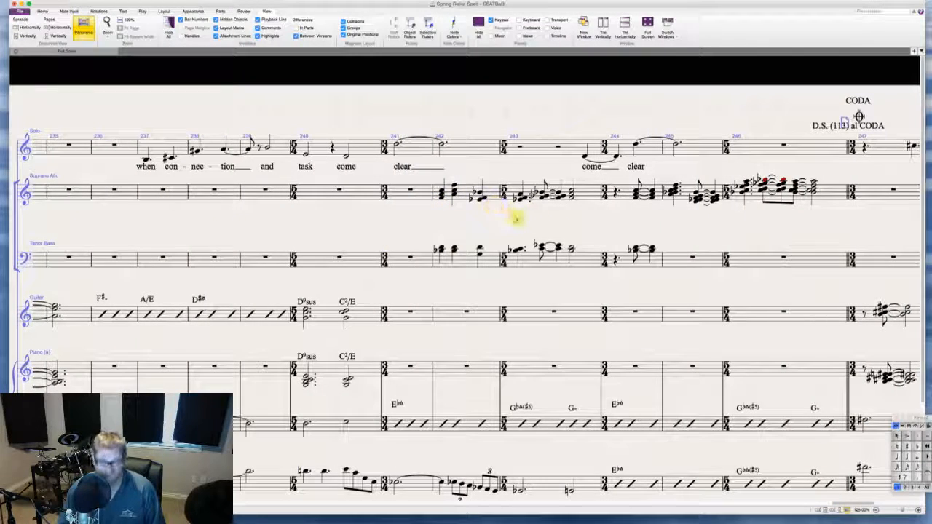
pyautogui.hscroll(3, 497, 218)
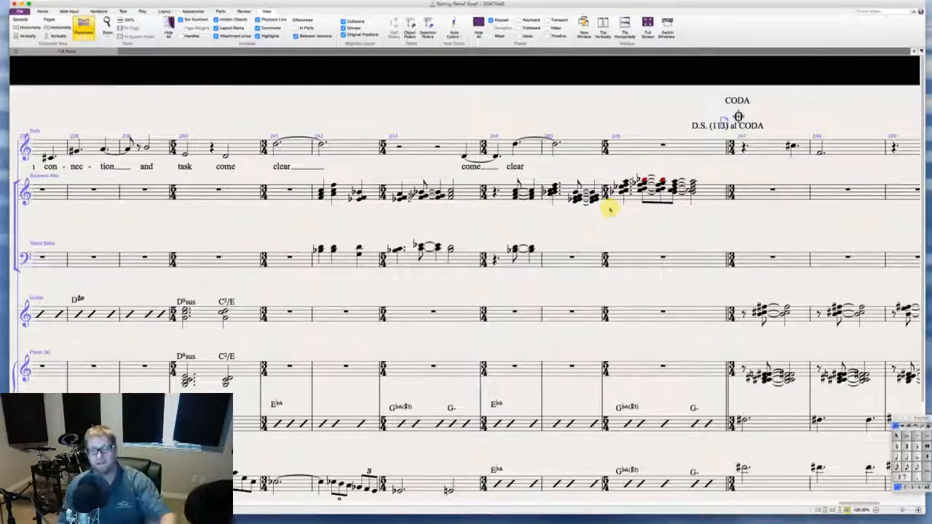
pyautogui.hscroll(5, 610, 209)
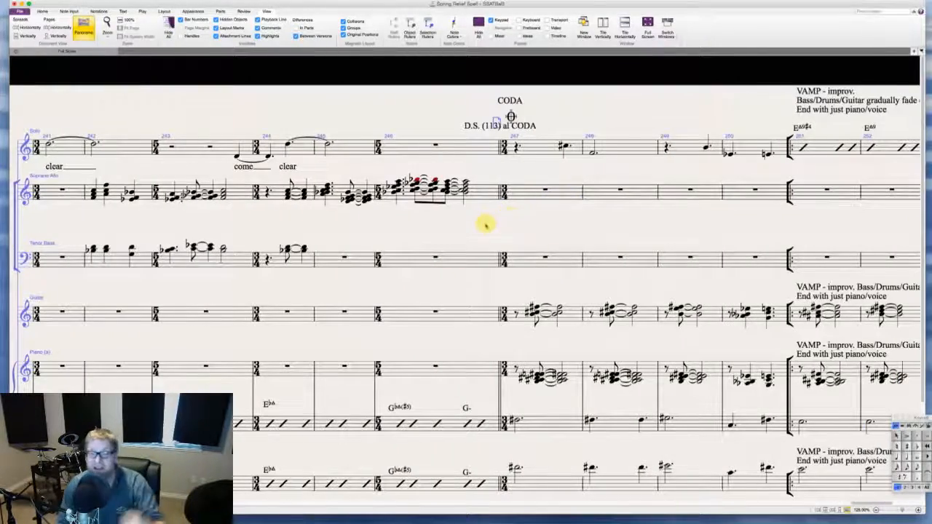
# - Set the score's zoom level to 100%
pyautogui.hscroll(-20, 486, 224)
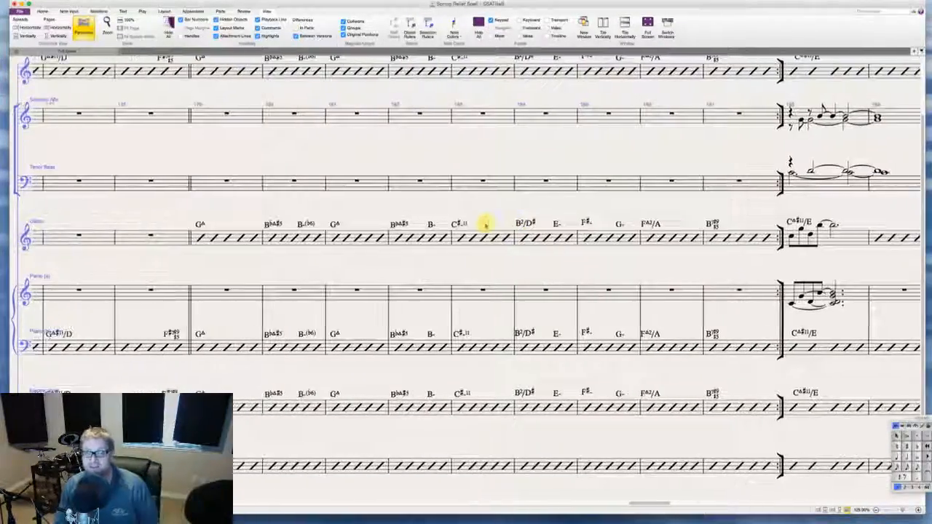
pyautogui.hscroll(-15, 486, 224)
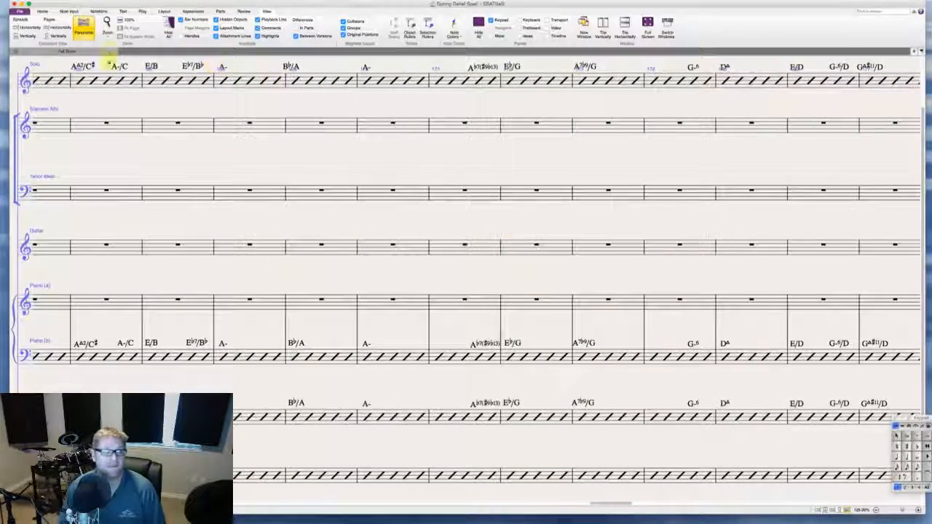
pyautogui.click(107, 29)
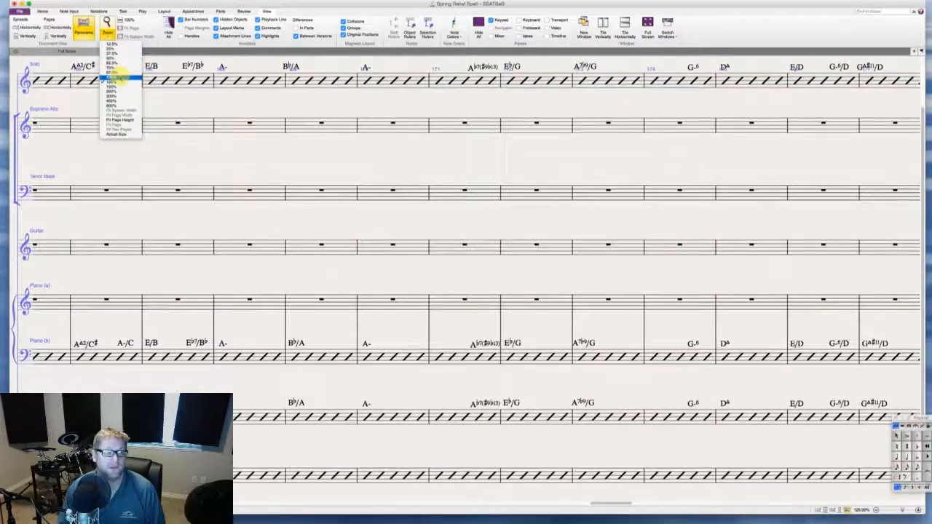
pyautogui.click(117, 77)
# - Examine the choir and rhythm section writing from bar 116 through the "we dive, we die" phrase to rehearsal mark 132
pyautogui.hscroll(-10, 339, 179)
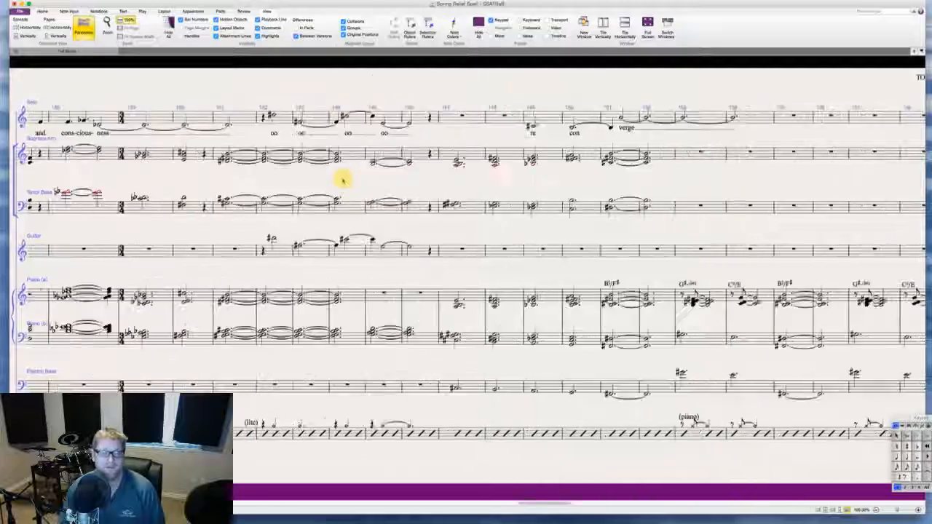
pyautogui.hscroll(10, 342, 179)
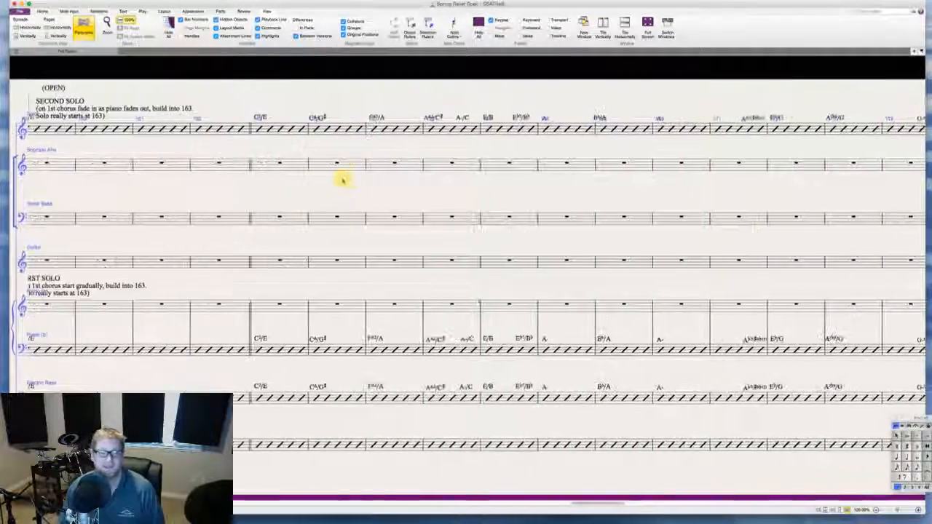
pyautogui.hscroll(-10, 342, 179)
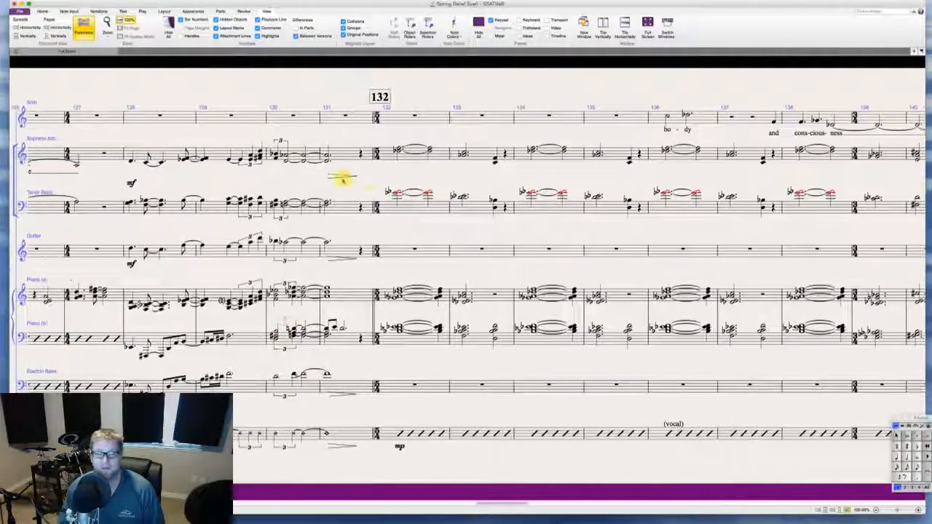
pyautogui.hscroll(-10, 342, 179)
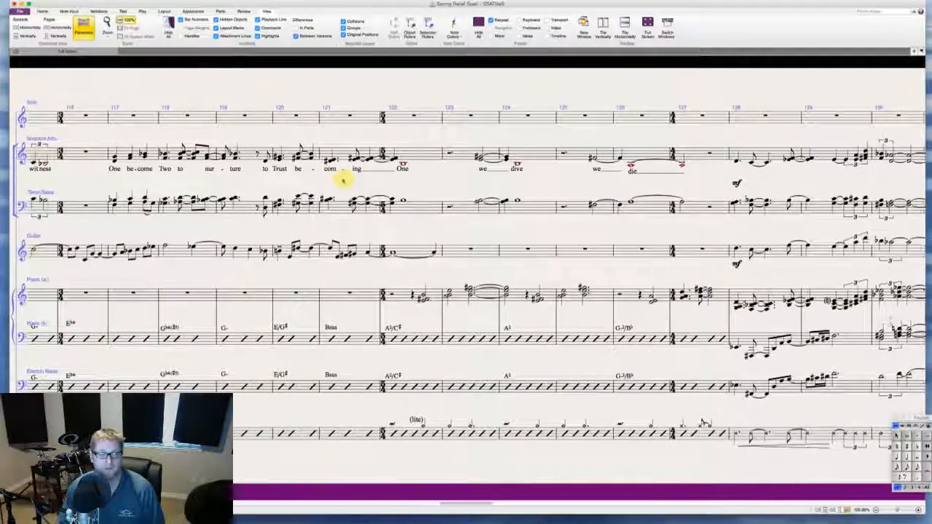
pyautogui.hscroll(3, 434, 175)
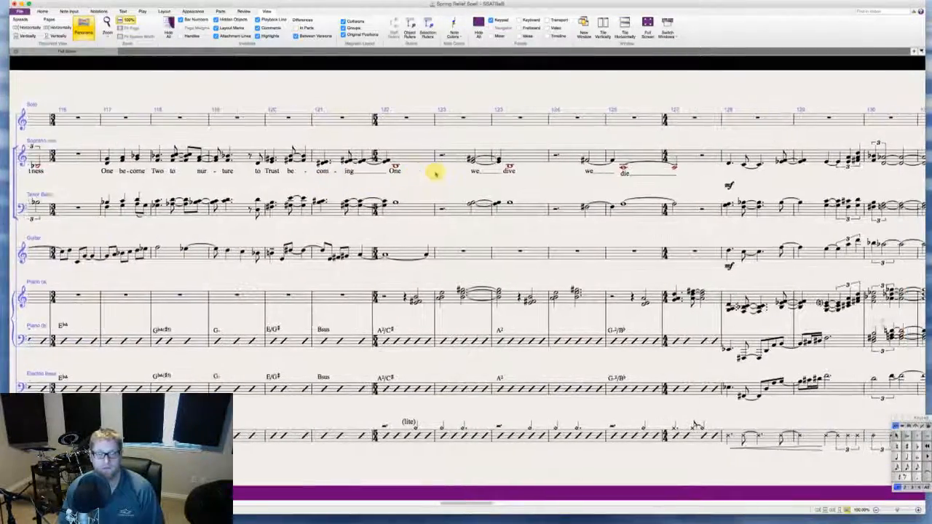
pyautogui.hscroll(2, 449, 182)
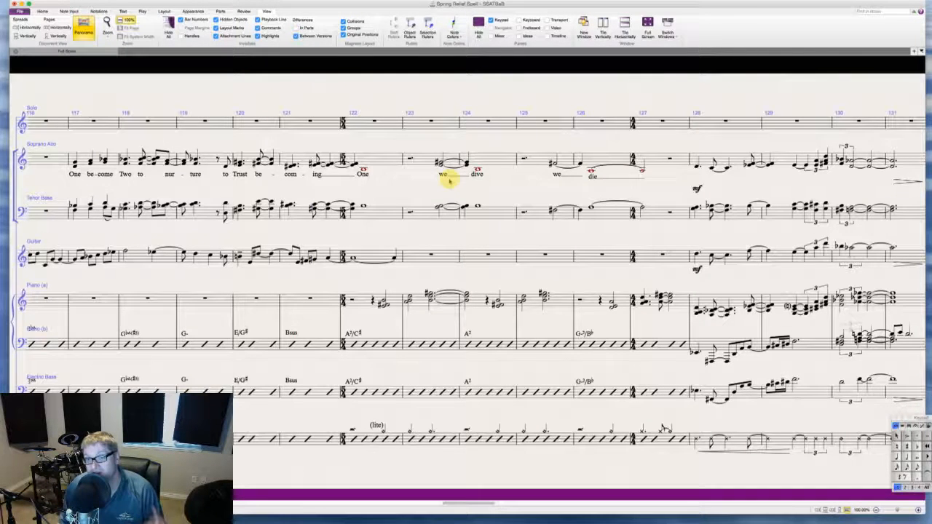
pyautogui.hscroll(15, 449, 181)
pyautogui.hscroll(8, 449, 181)
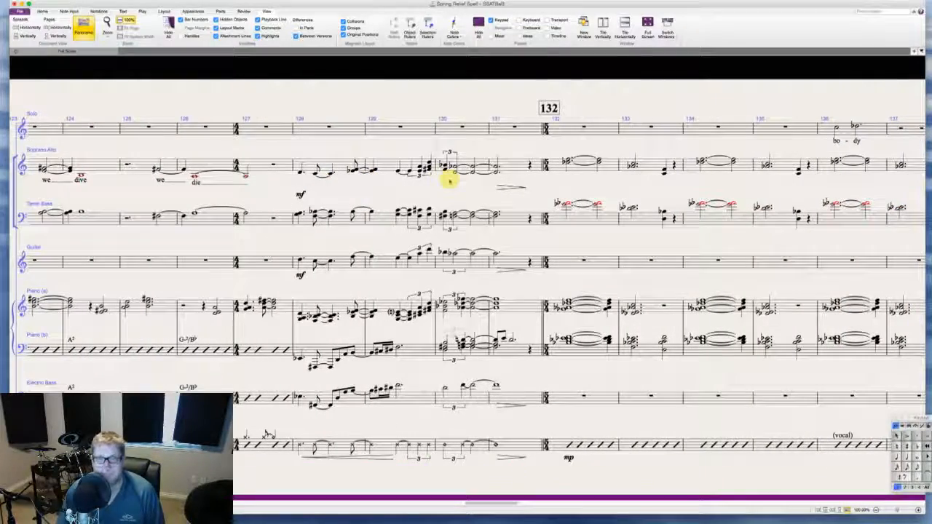
pyautogui.hscroll(15, 449, 181)
pyautogui.hscroll(-13, 449, 181)
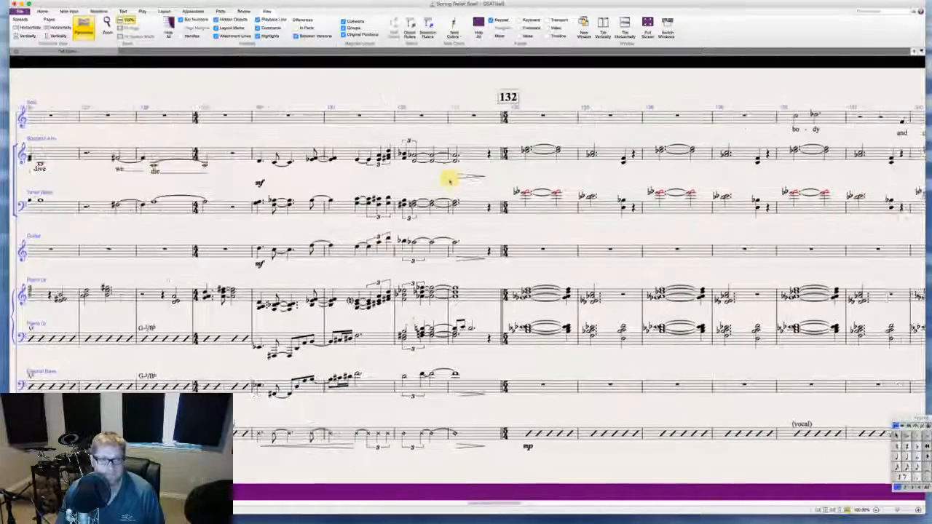
pyautogui.hscroll(-2, 449, 182)
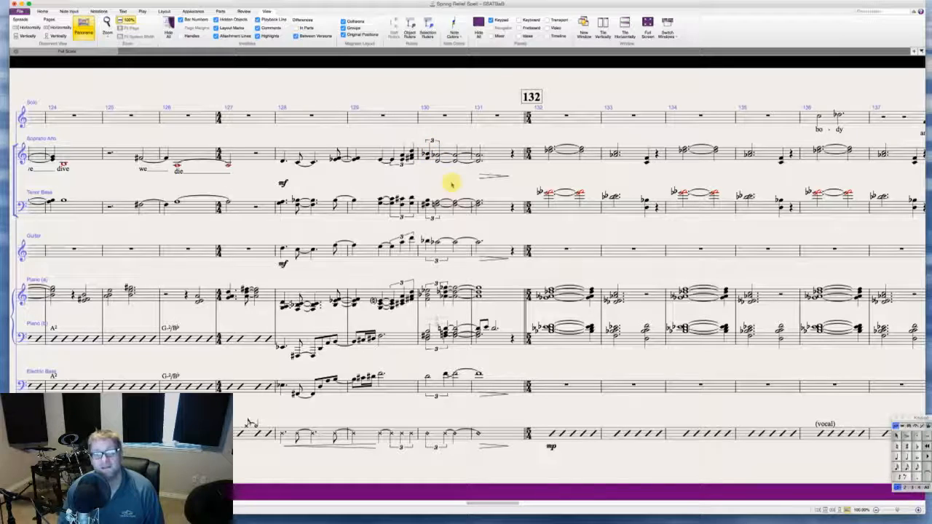
# - Follow the solo, choir and piano parts from rehearsal mark 132 through the "re-con-verge" line to the solo section at 159
pyautogui.hscroll(5, 471, 185)
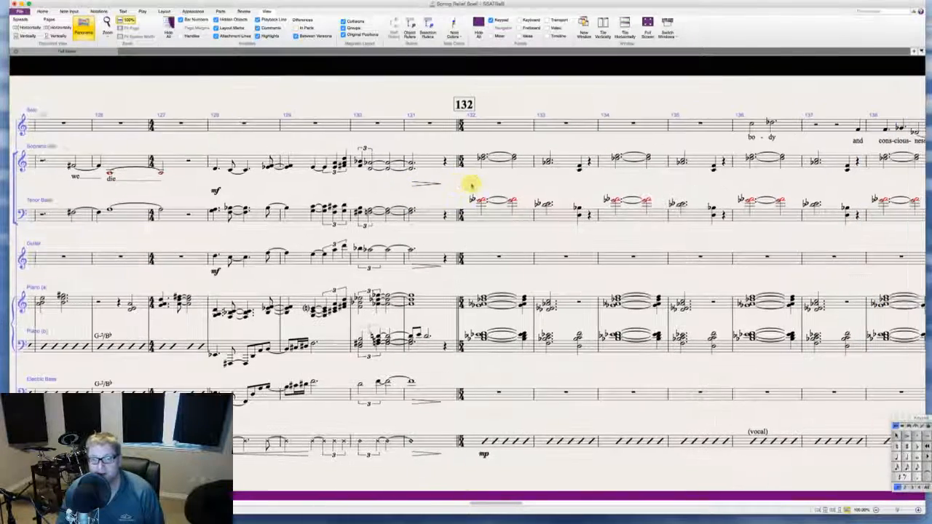
pyautogui.hscroll(4, 469, 184)
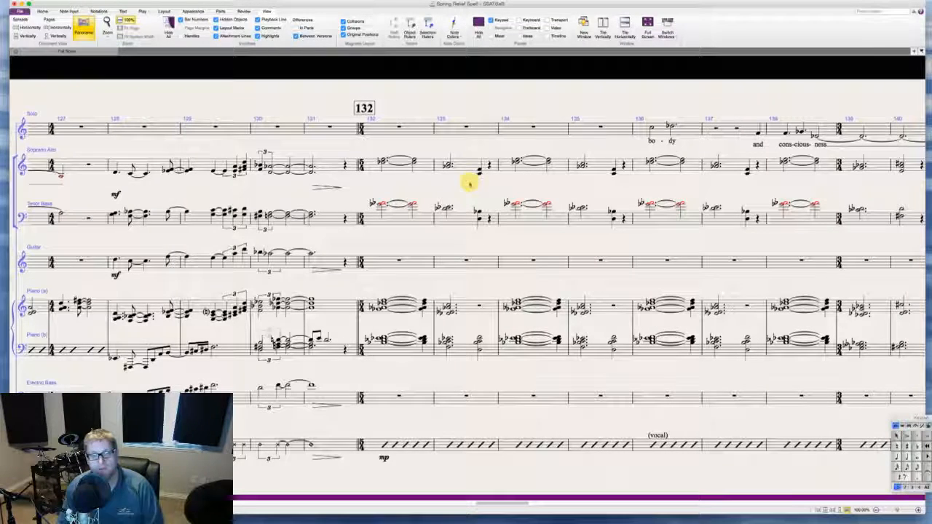
pyautogui.hscroll(6, 470, 183)
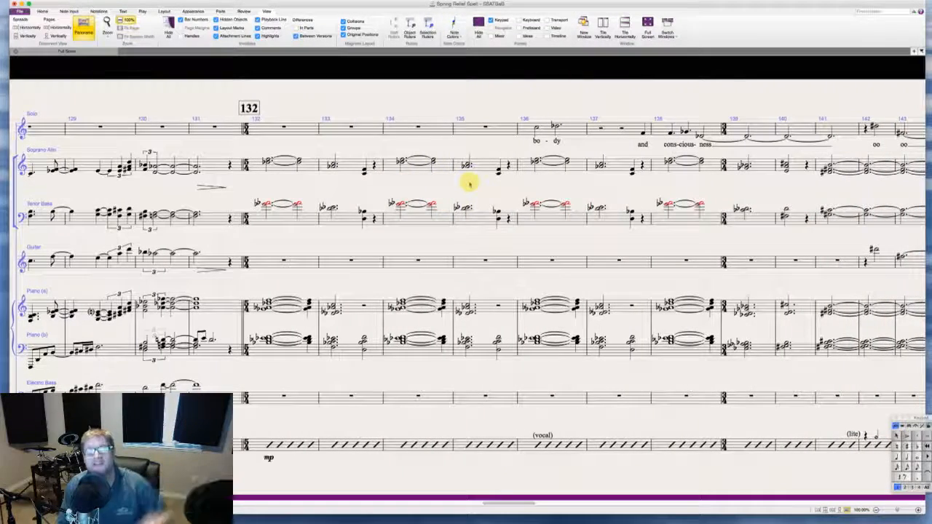
pyautogui.hscroll(2, 470, 184)
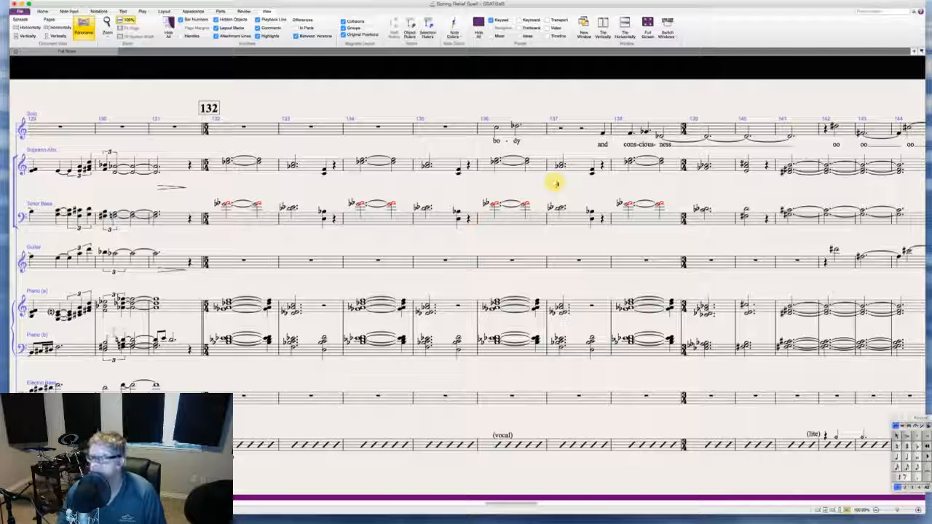
pyautogui.hscroll(5, 557, 183)
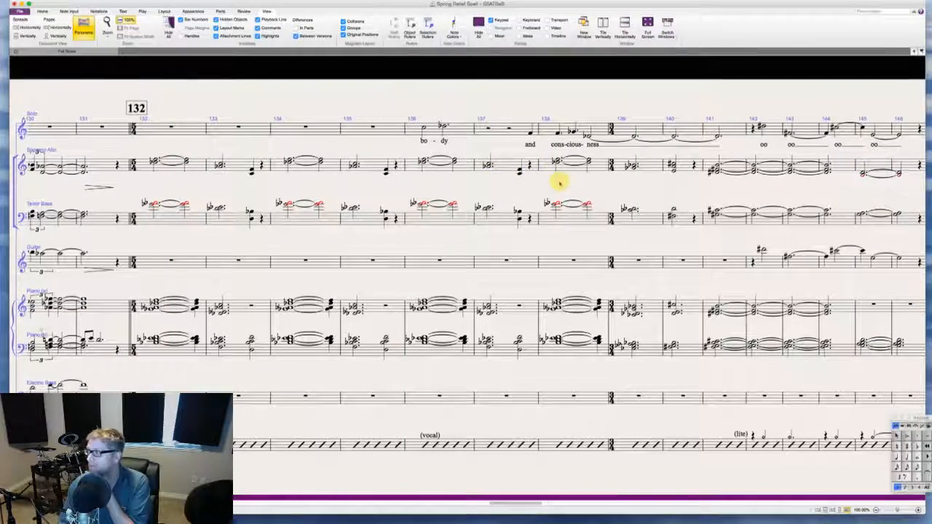
pyautogui.hscroll(4, 559, 183)
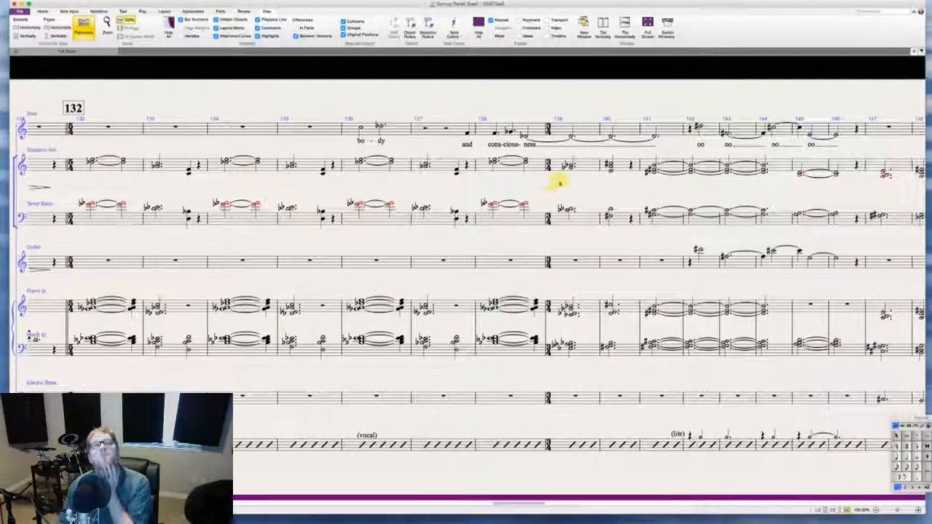
pyautogui.hscroll(3, 559, 184)
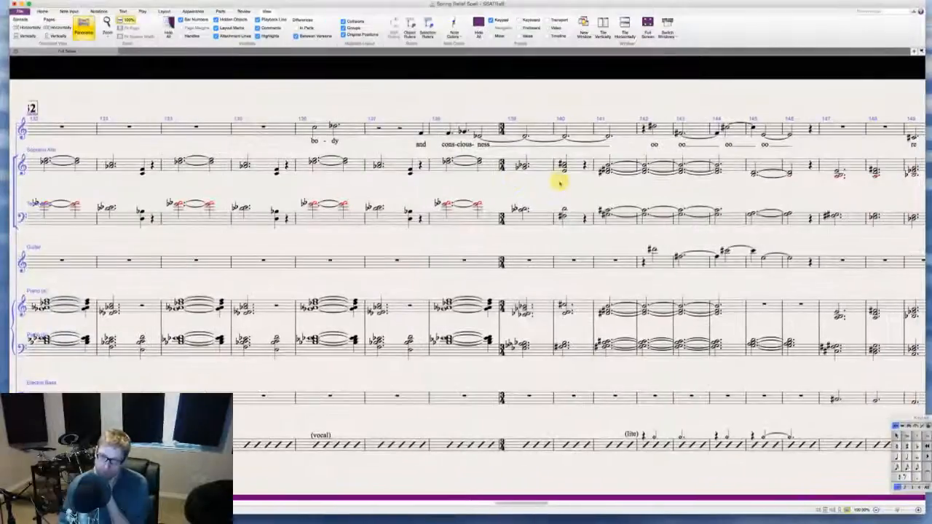
pyautogui.hscroll(5, 559, 184)
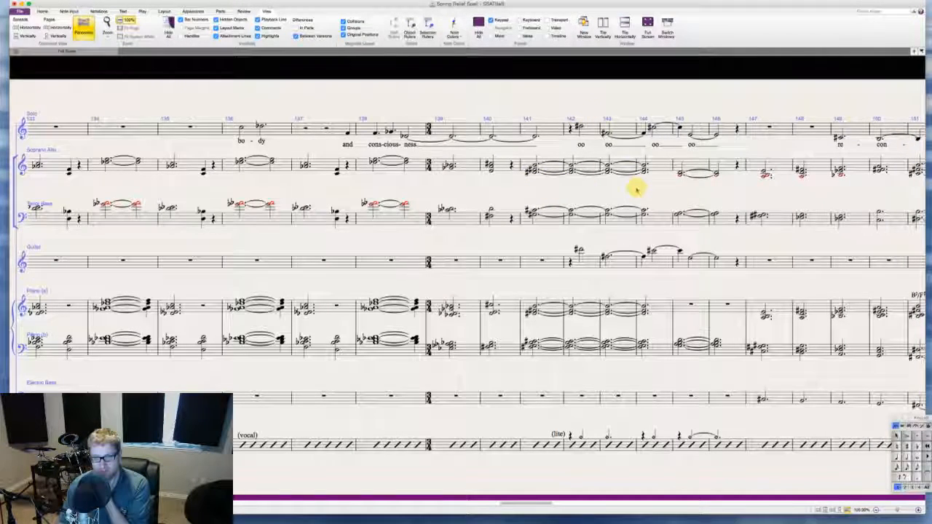
pyautogui.hscroll(7, 635, 189)
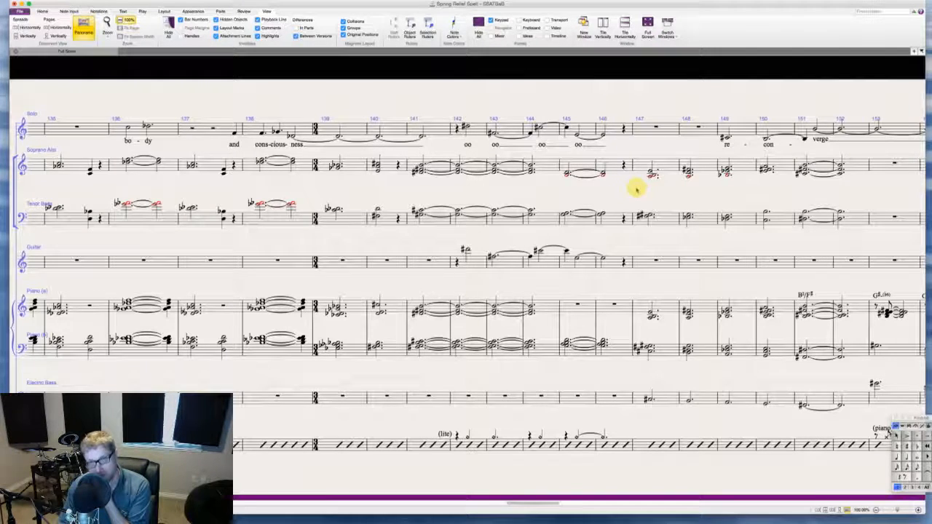
pyautogui.hscroll(5, 636, 189)
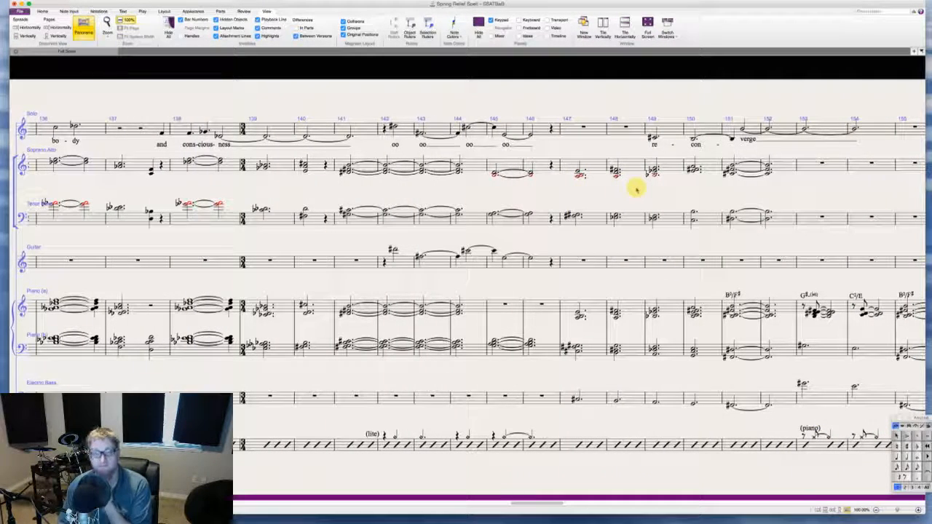
pyautogui.hscroll(7, 635, 190)
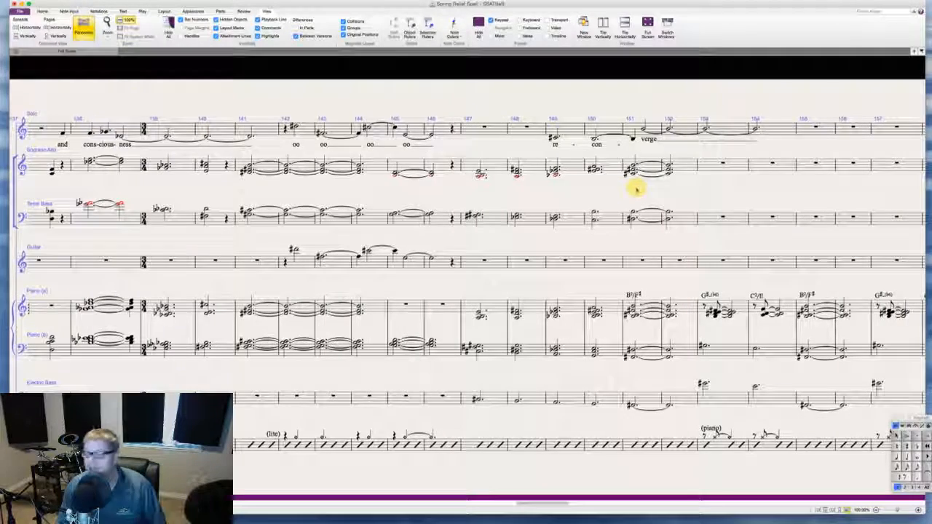
pyautogui.hscroll(8, 636, 189)
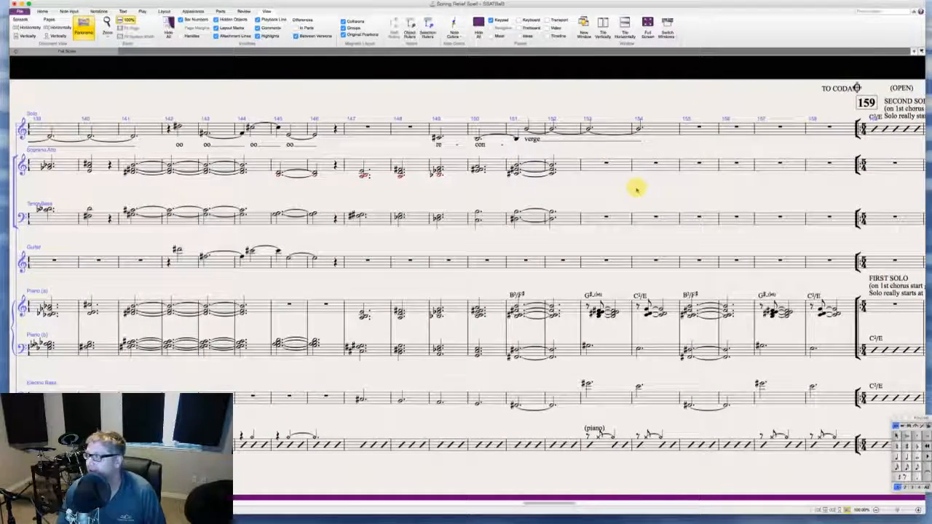
pyautogui.hscroll(5, 635, 189)
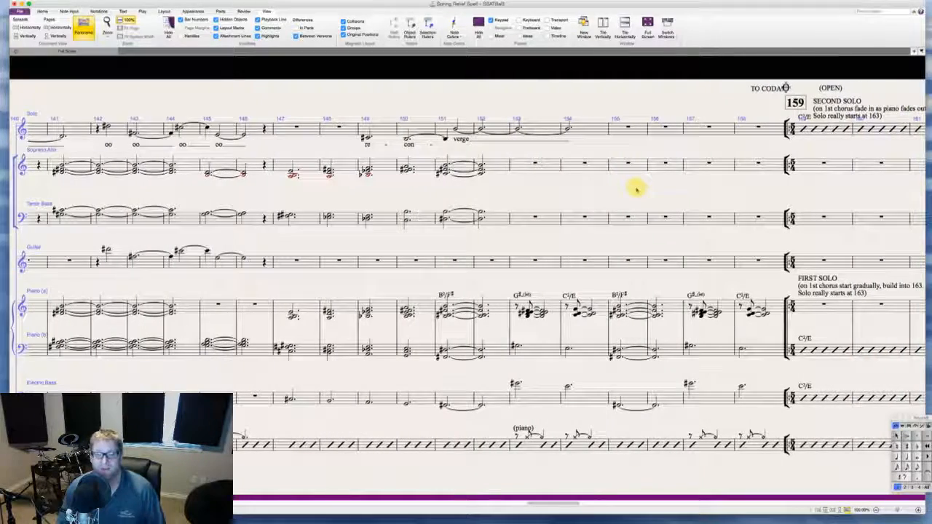
pyautogui.hscroll(5, 573, 188)
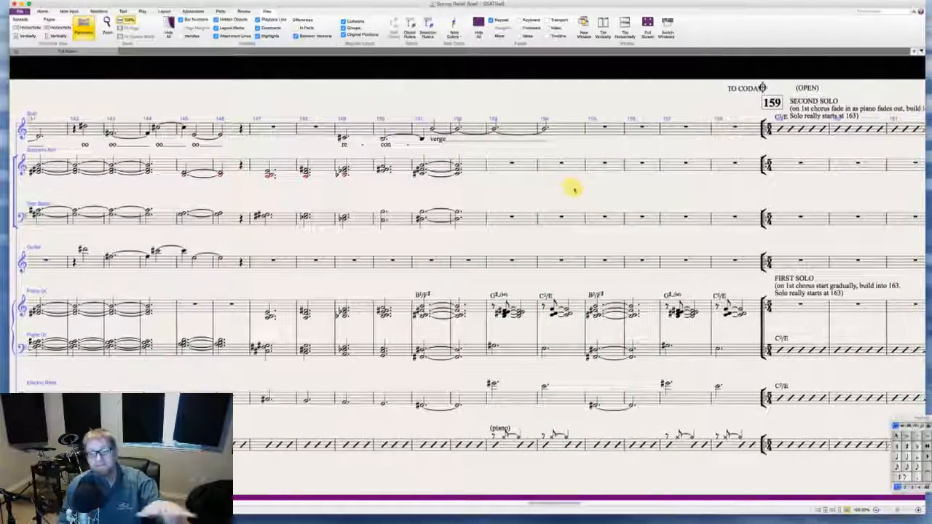
# - Delete the empty bars 256 to 259 at the end of the score, after the closing vamp and fermata bar
pyautogui.hscroll(20, 573, 189)
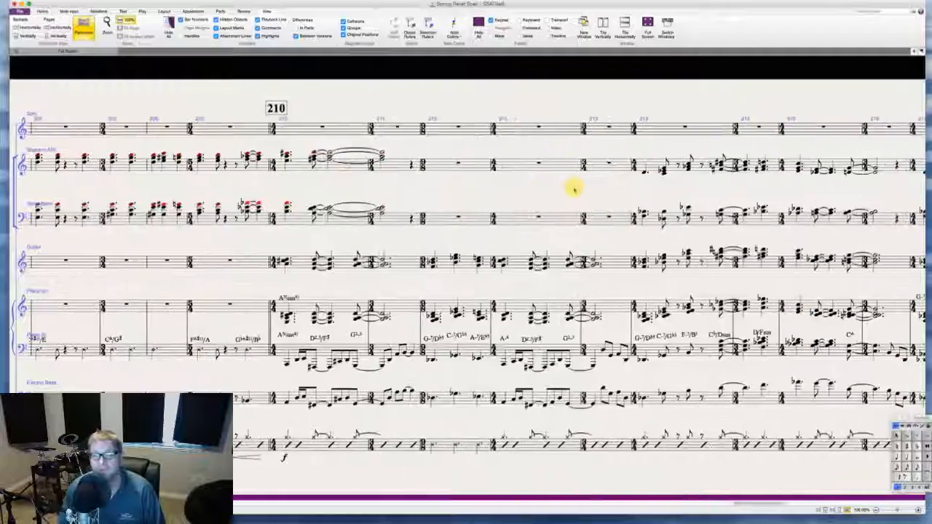
pyautogui.hscroll(20, 573, 189)
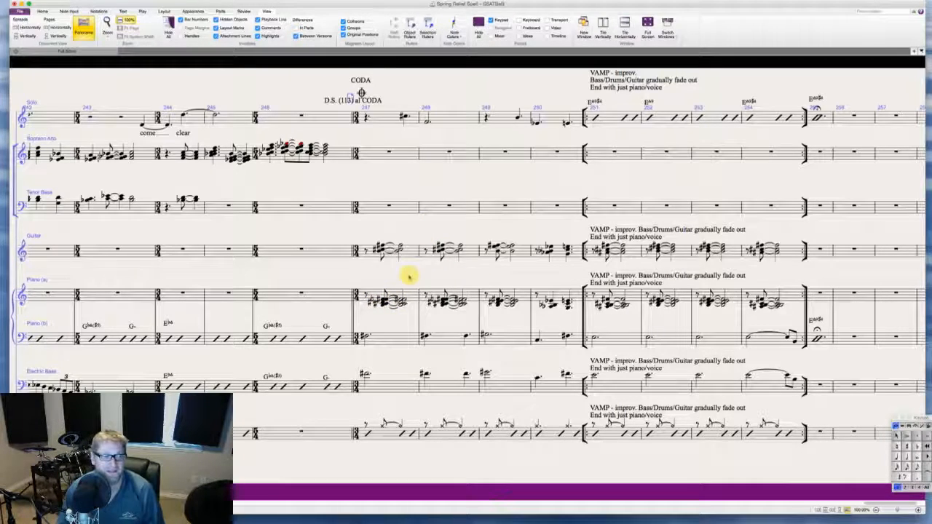
pyautogui.hscroll(2, 409, 275)
pyautogui.hscroll(5, 409, 276)
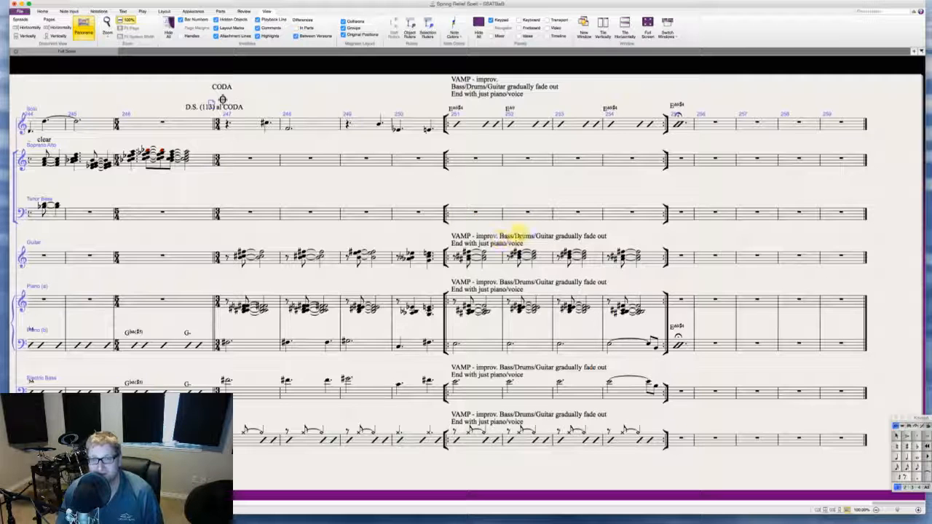
pyautogui.scroll(1, 591, 241)
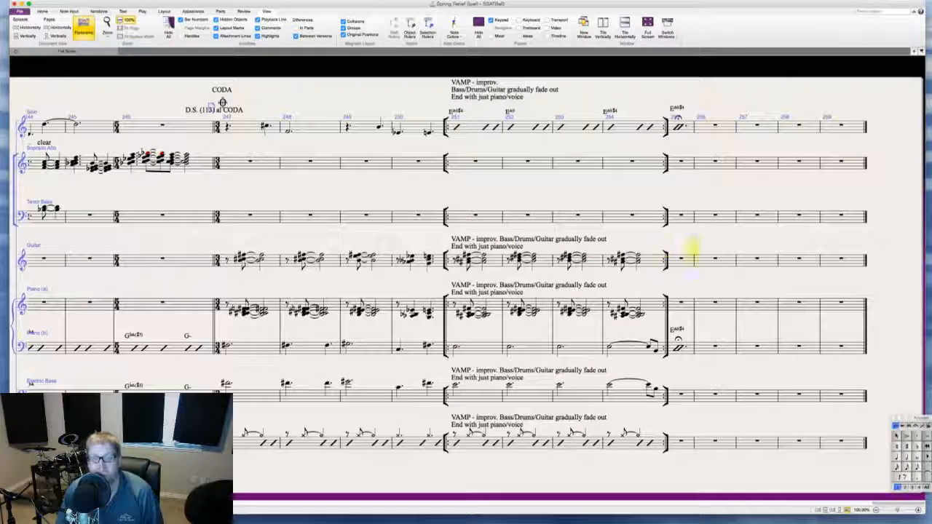
pyautogui.hscroll(5, 593, 297)
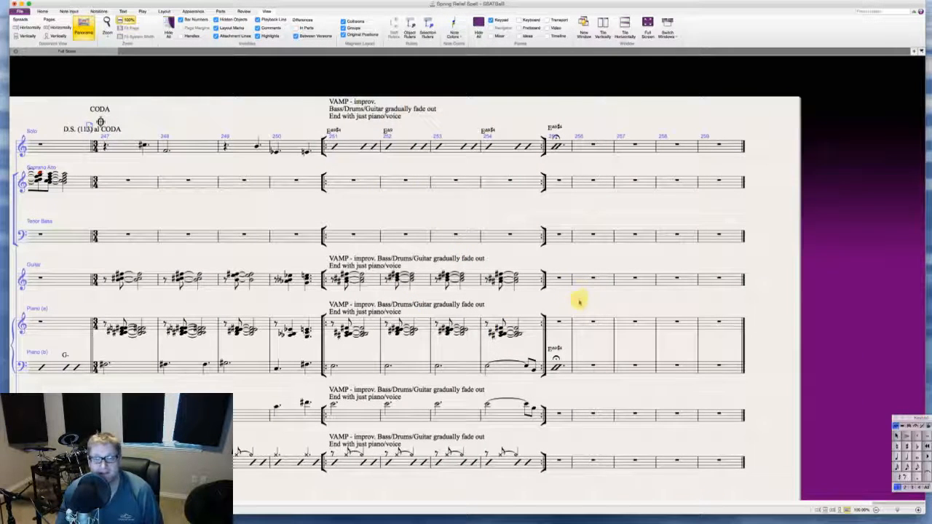
pyautogui.click(605, 143)
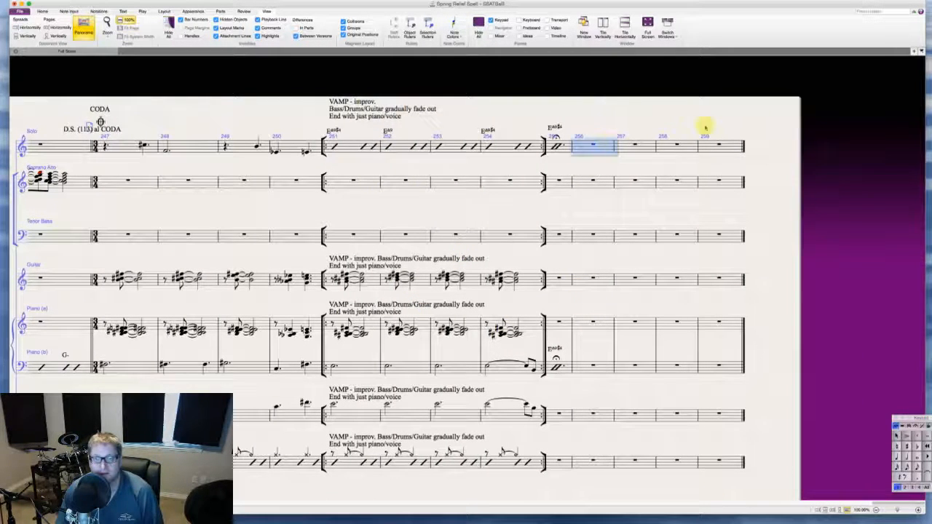
pyautogui.press('super+BackSpace')
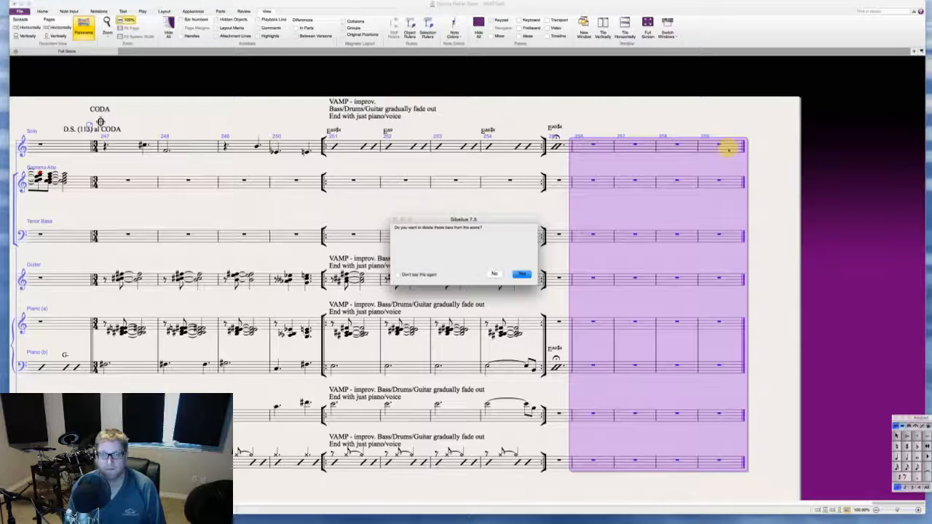
pyautogui.press('Return')
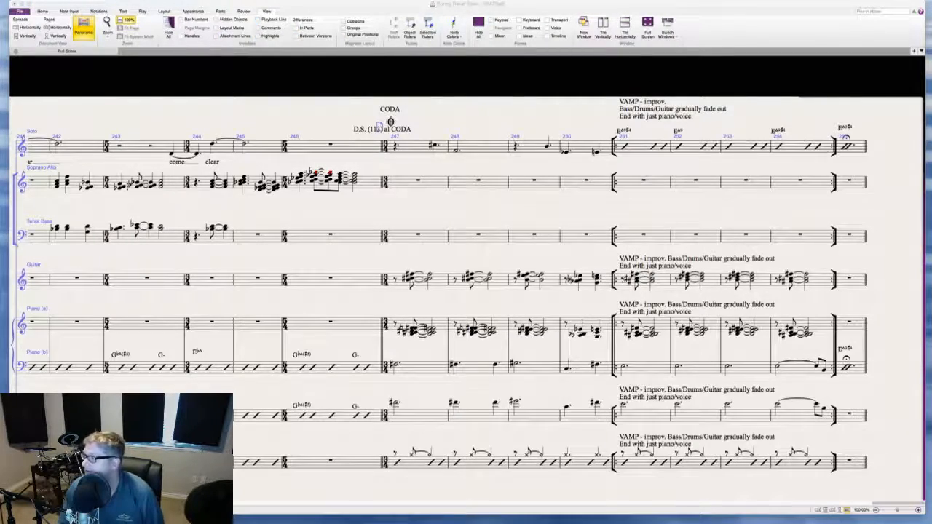
pyautogui.hscroll(-20, 602, 224)
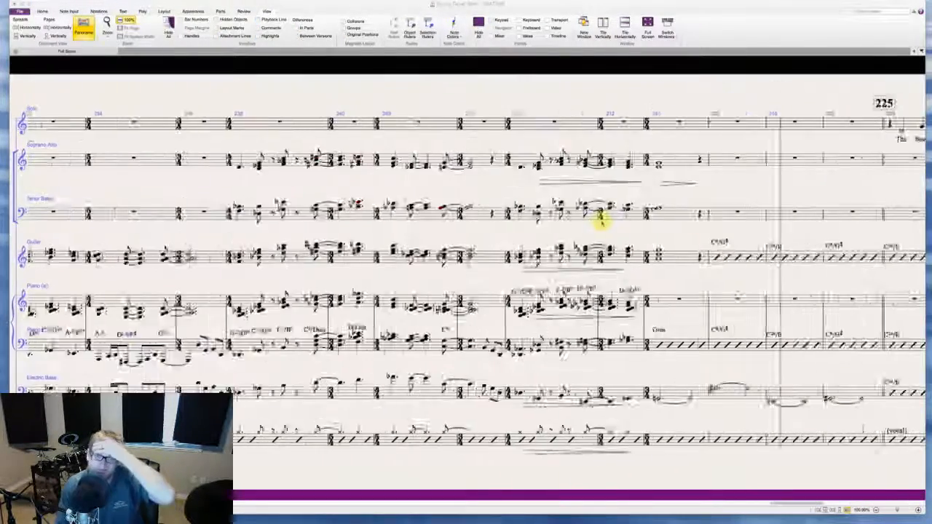
# - Review the vocal and rhythm section parts from the "two arms to hold and serve" phrase to the coda, including the choir writing around bar 245
pyautogui.hscroll(20, 601, 223)
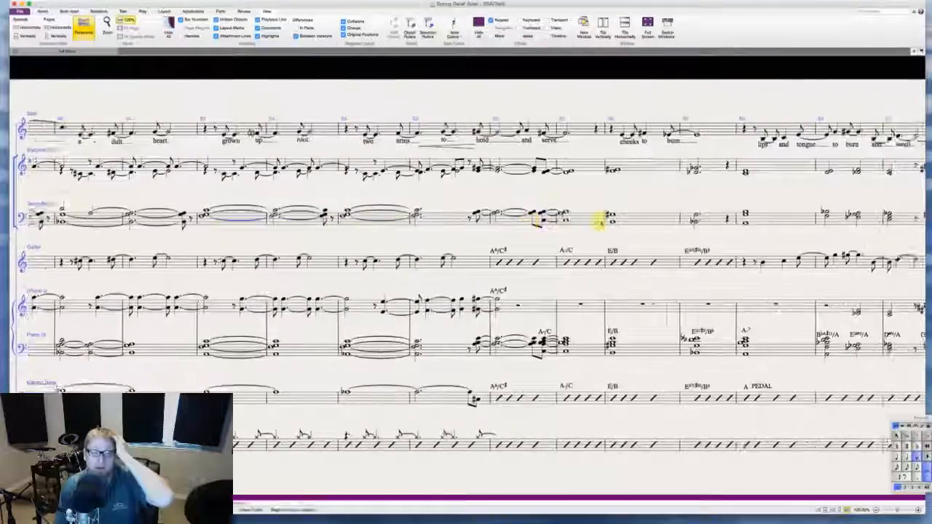
pyautogui.hscroll(15, 601, 224)
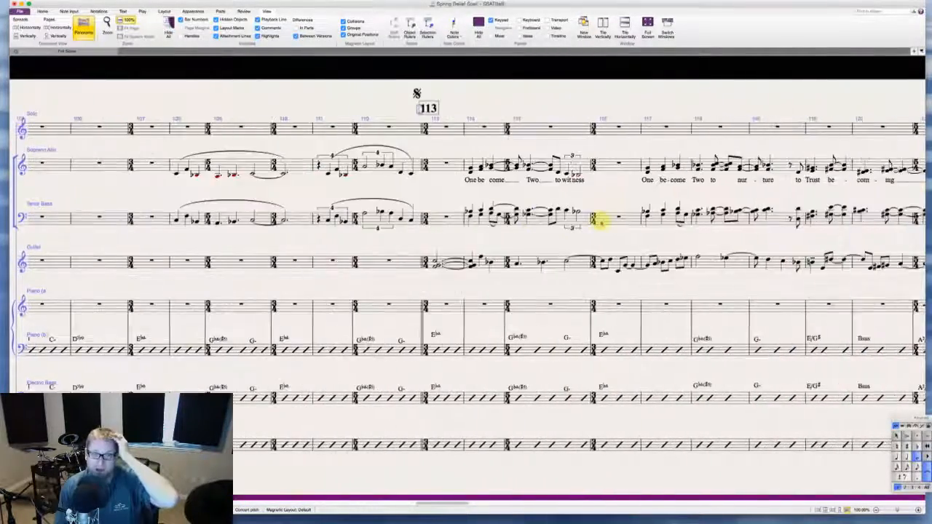
pyautogui.hscroll(15, 601, 224)
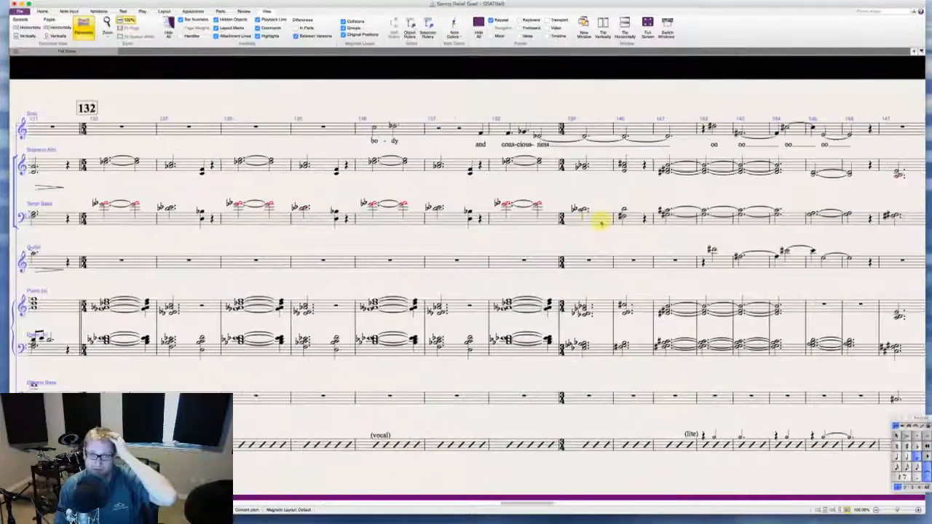
pyautogui.hscroll(15, 601, 224)
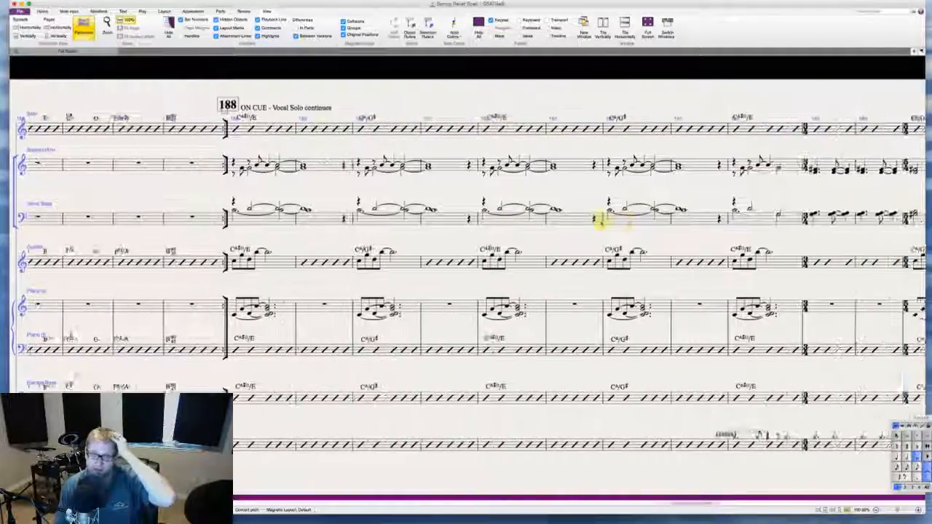
pyautogui.hscroll(15, 601, 224)
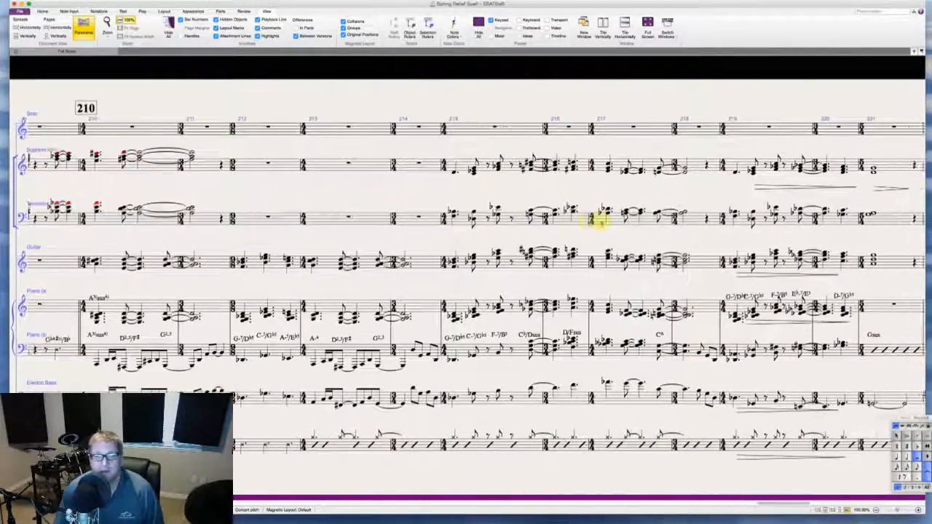
pyautogui.hscroll(15, 601, 223)
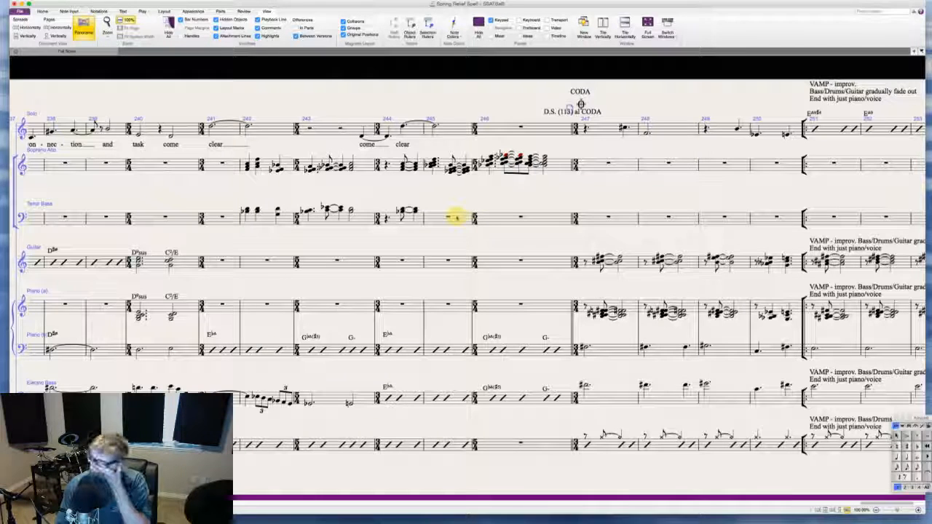
pyautogui.click(453, 216)
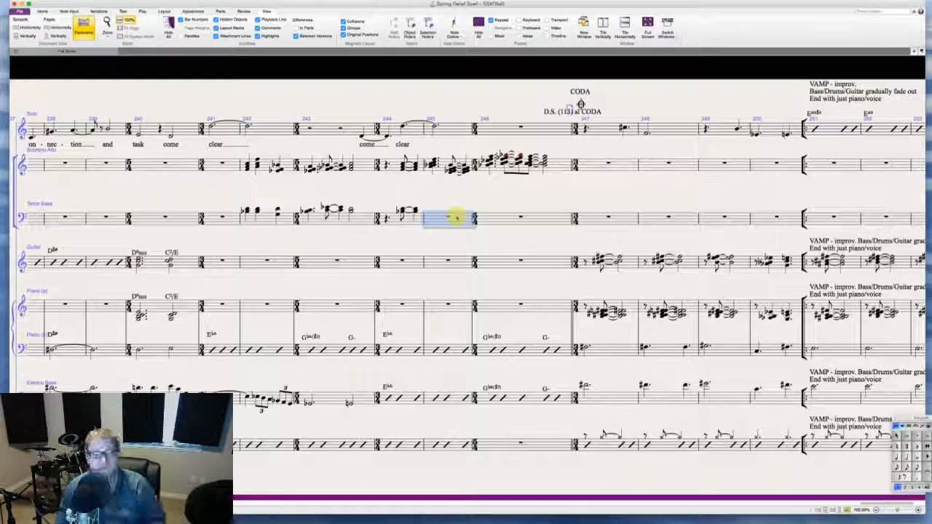
pyautogui.press('Escape')
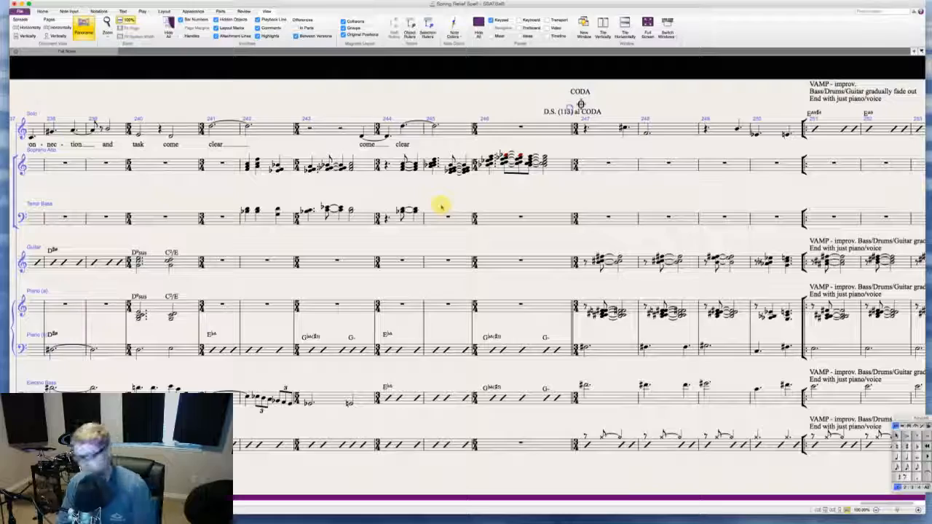
pyautogui.press('space')
pyautogui.press('space')
pyautogui.hscroll(14, 401, 218)
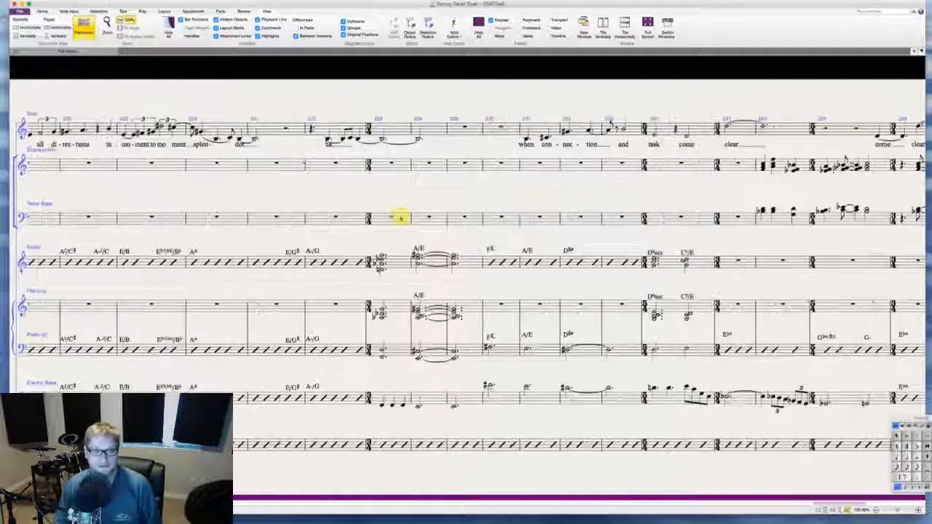
pyautogui.hscroll(-2, 401, 217)
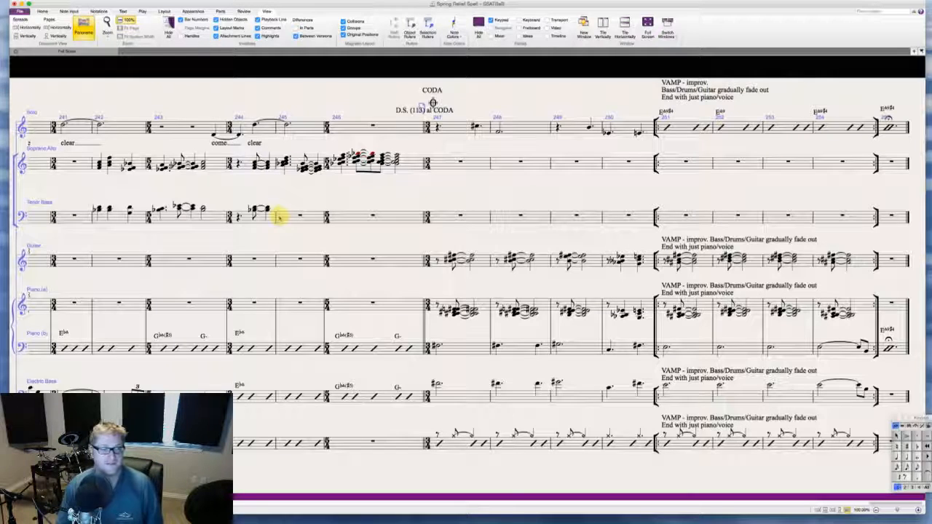
# - Fill bar 245 of the Tenor Bass staff with two-note chords: a dotted quarter, then an eighth tied to a quarter
pyautogui.click(279, 215)
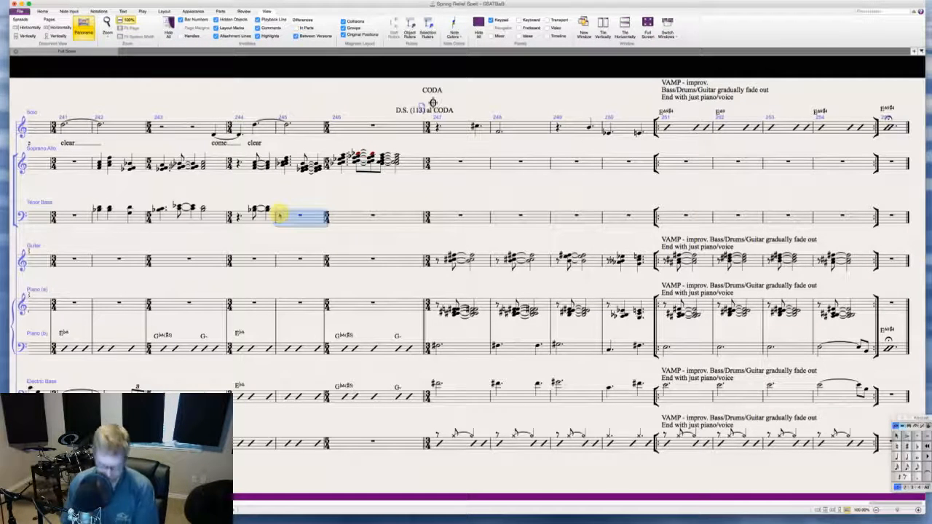
pyautogui.press('super+v')
pyautogui.press('Escape')
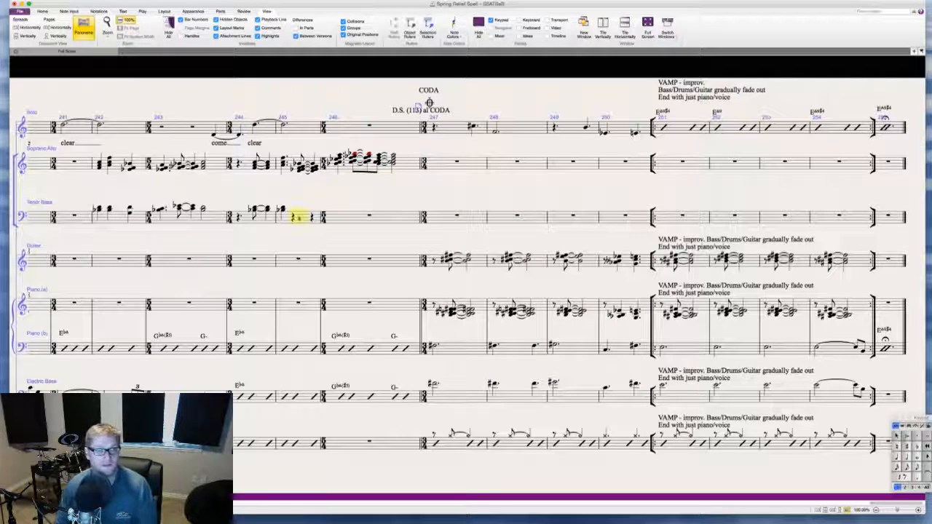
pyautogui.click(282, 208)
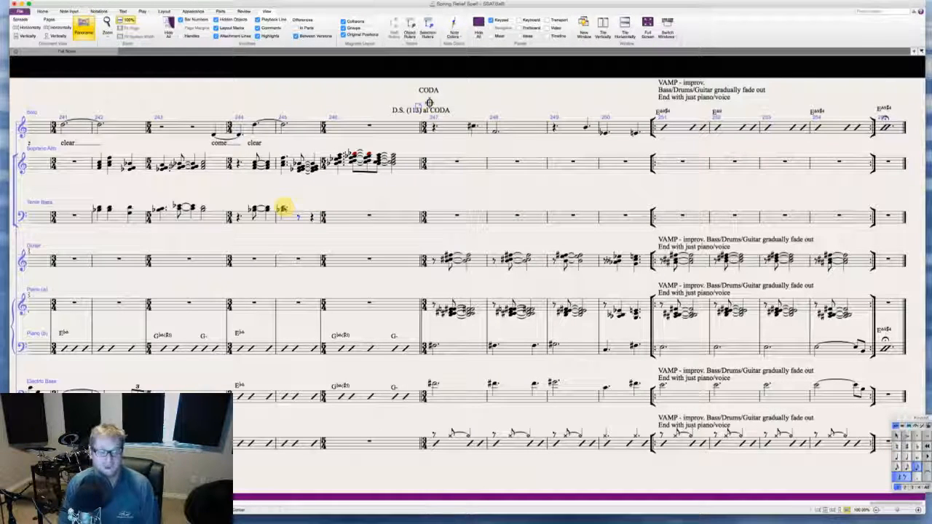
pyautogui.press('Return')
pyautogui.press('4')
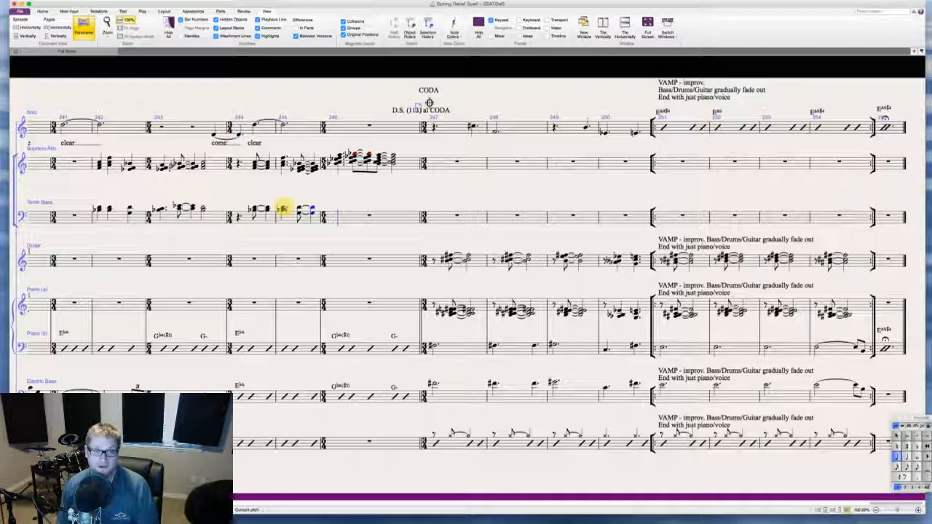
pyautogui.press('Escape')
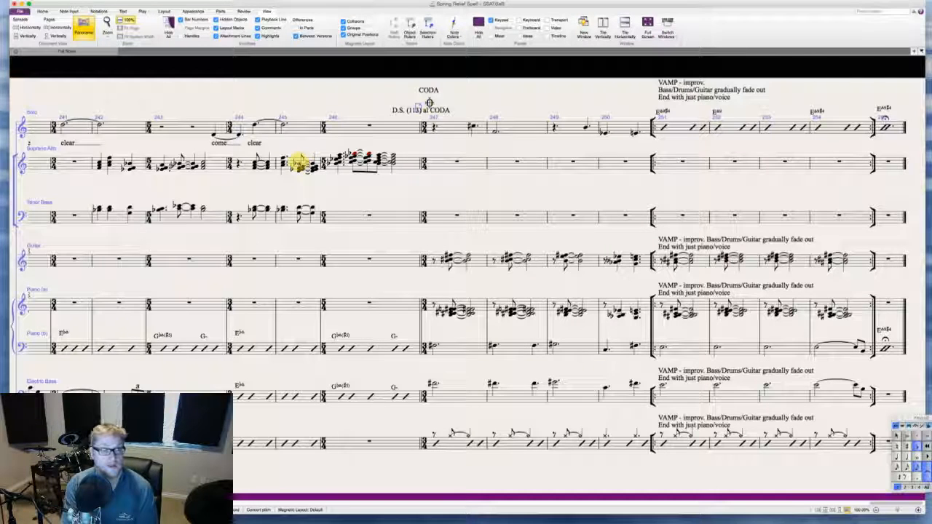
# - Remove the lower notes from the Soprano Alto chords in bar 245 that the Tenor Bass staff covers
pyautogui.click(299, 161)
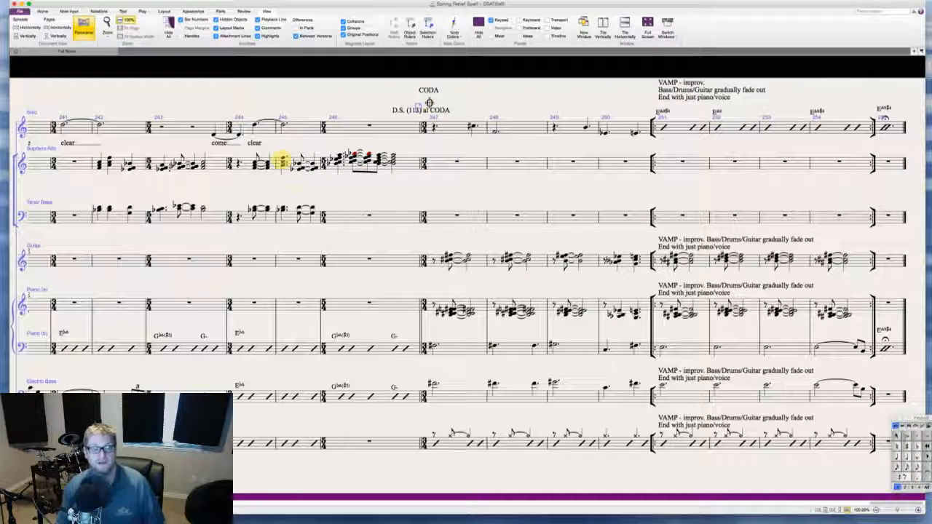
pyautogui.click(305, 182)
pyautogui.hscroll(2, 262, 197)
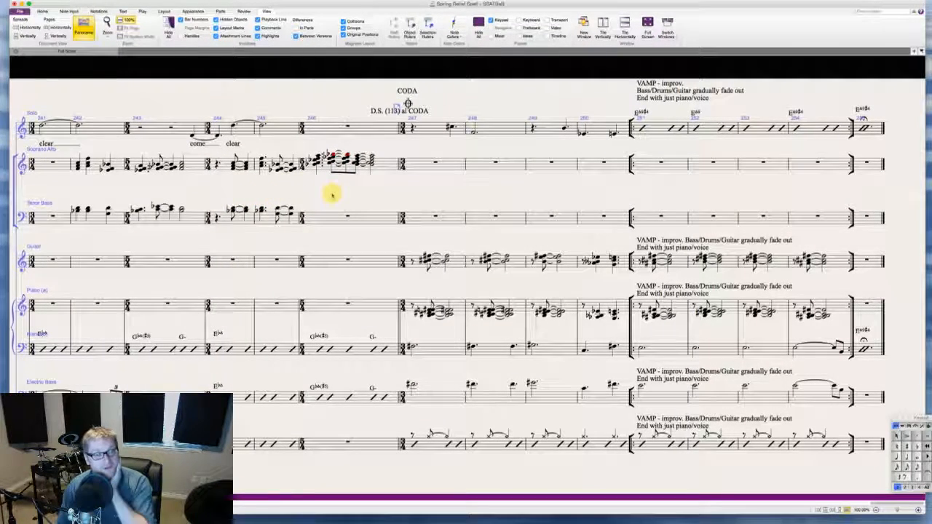
pyautogui.hscroll(1, 329, 194)
pyautogui.hscroll(1, 331, 194)
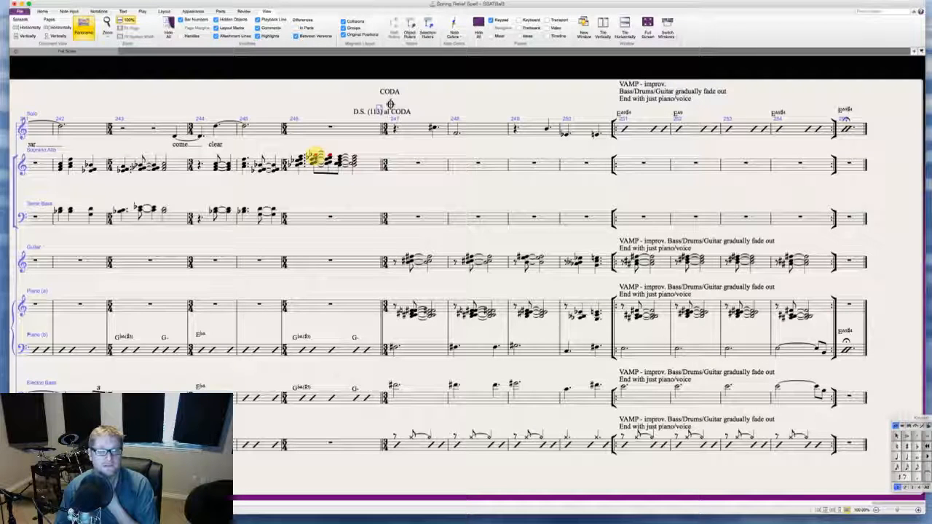
# - Break the Soprano Alto beam in bar 246 and move the first chord's lower notes to the Tenor Bass staff
pyautogui.click(315, 158)
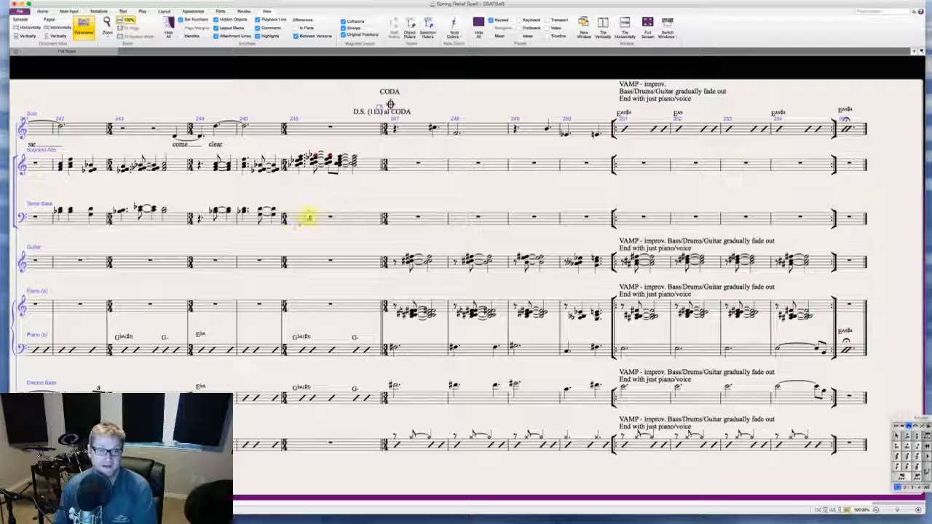
pyautogui.click(308, 218)
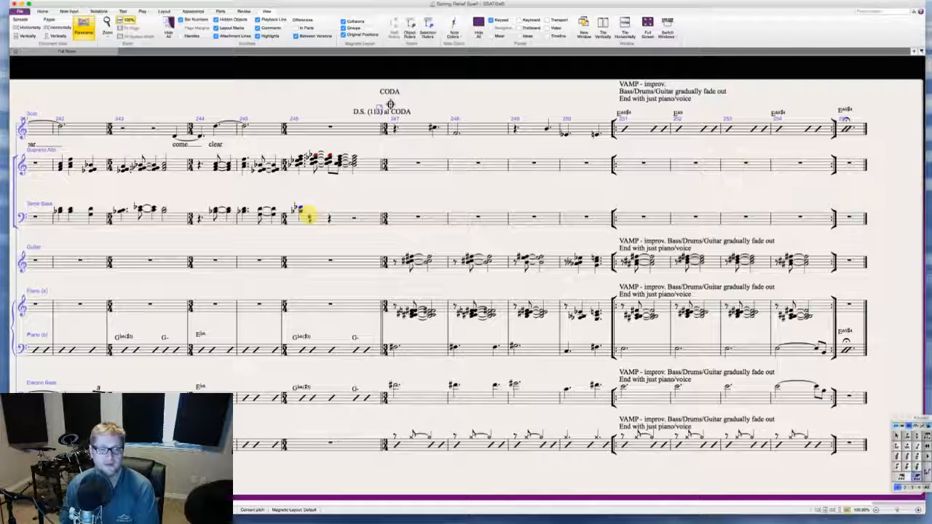
pyautogui.click(309, 218)
pyautogui.click(298, 164)
pyautogui.click(296, 164)
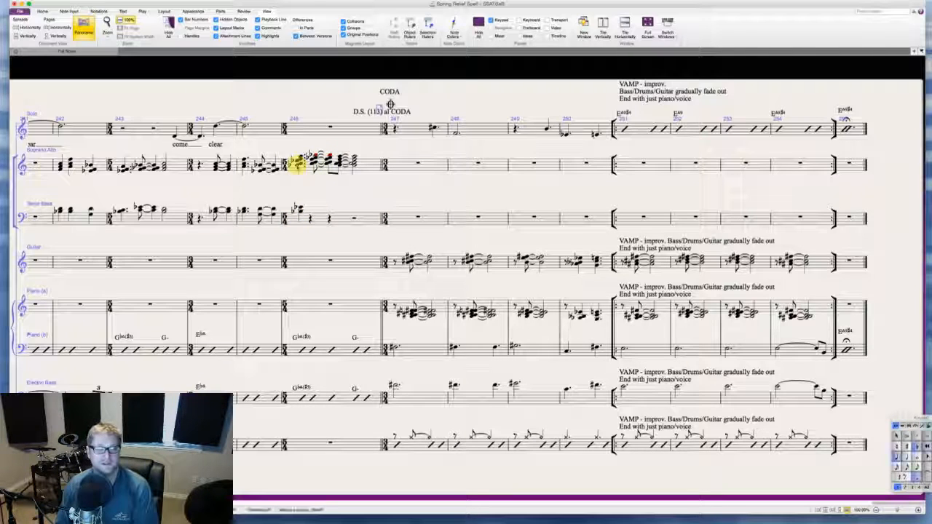
pyautogui.click(291, 160)
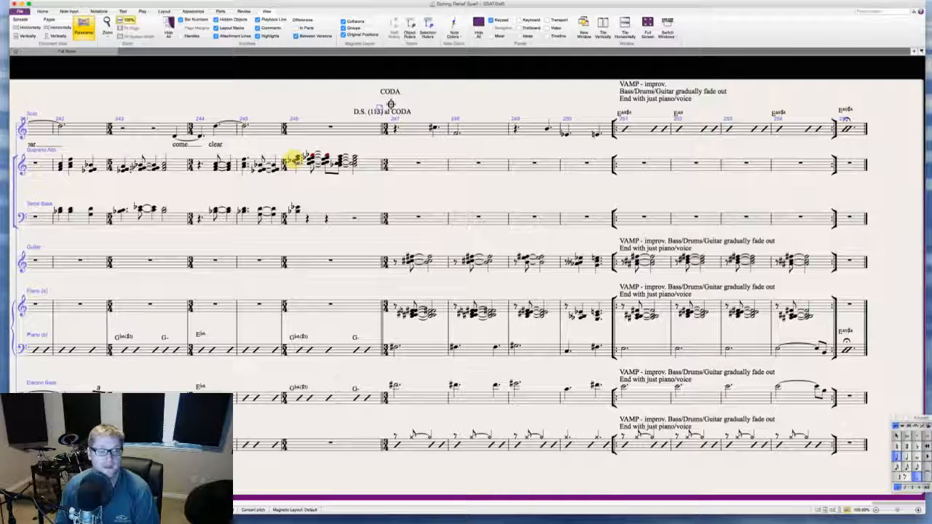
pyautogui.press('Delete')
pyautogui.click(361, 194)
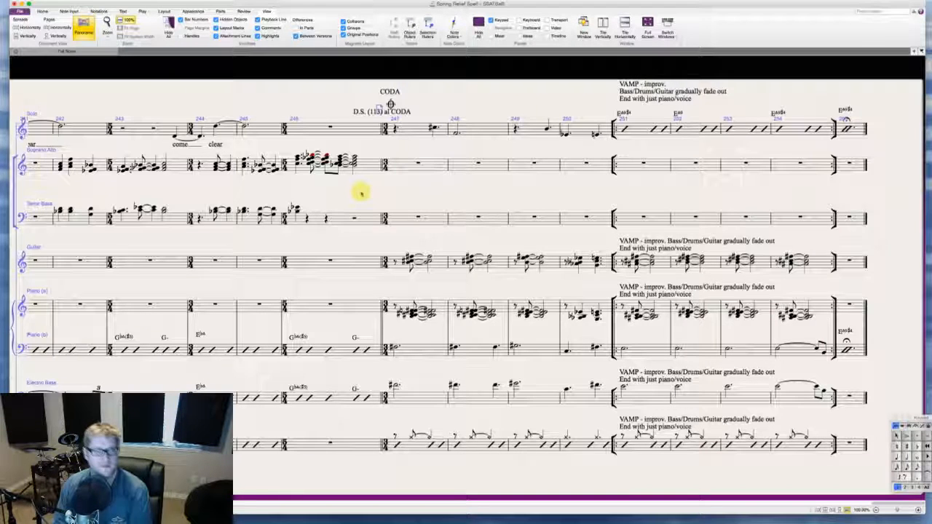
# - Lengthen the first Tenor Bass chord in bar 246 to a dotted quarter and add a tied pair of eighth-note chords after it
pyautogui.click(296, 209)
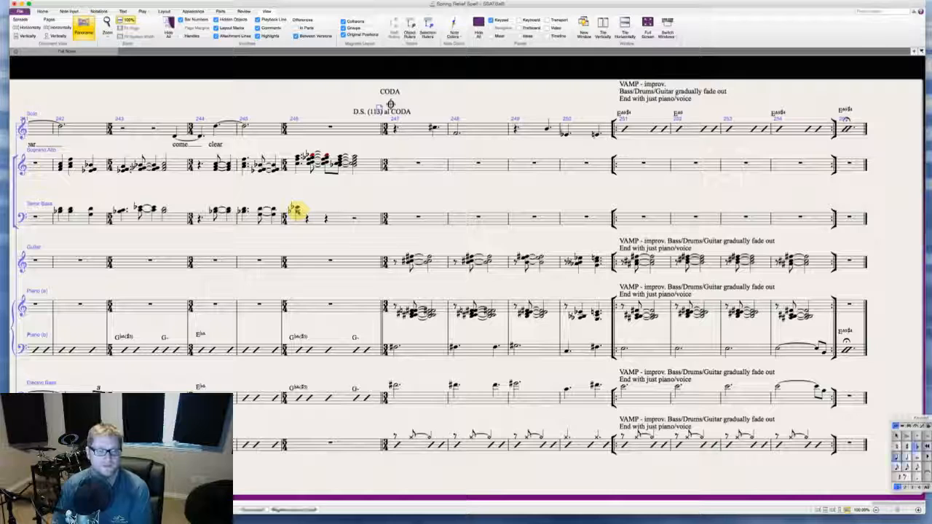
pyautogui.press('3')
pyautogui.press('Return')
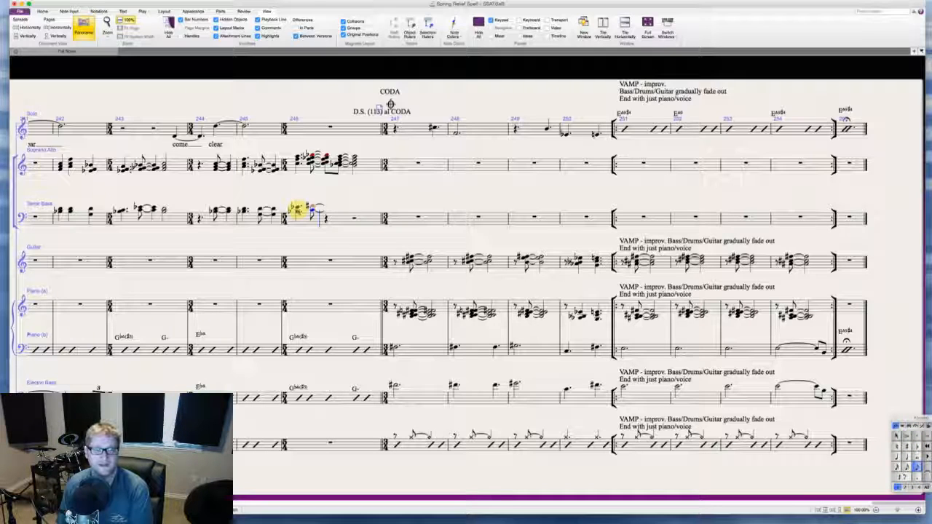
pyautogui.press('Return')
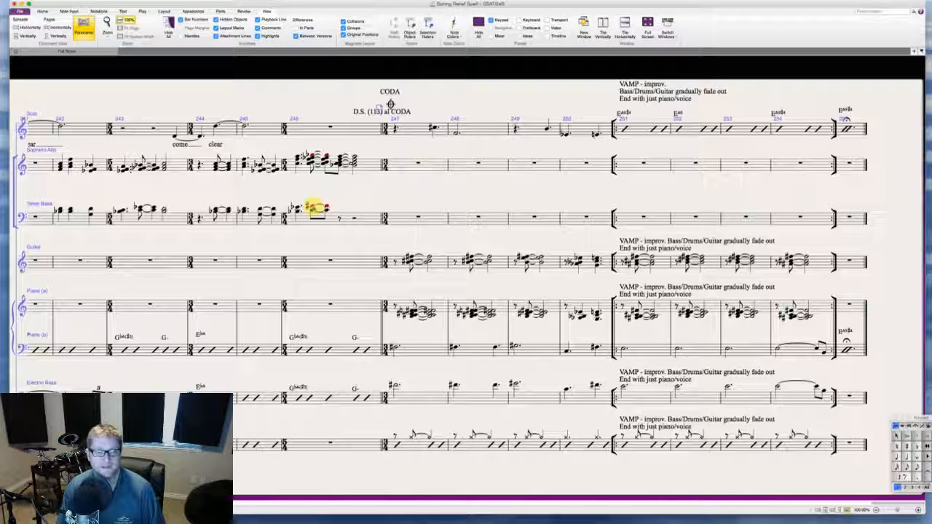
# - Break the beam on the tied Tenor Bass chords in bar 246 and delete the lower notes of the matching Soprano Alto chords
pyautogui.click(313, 207)
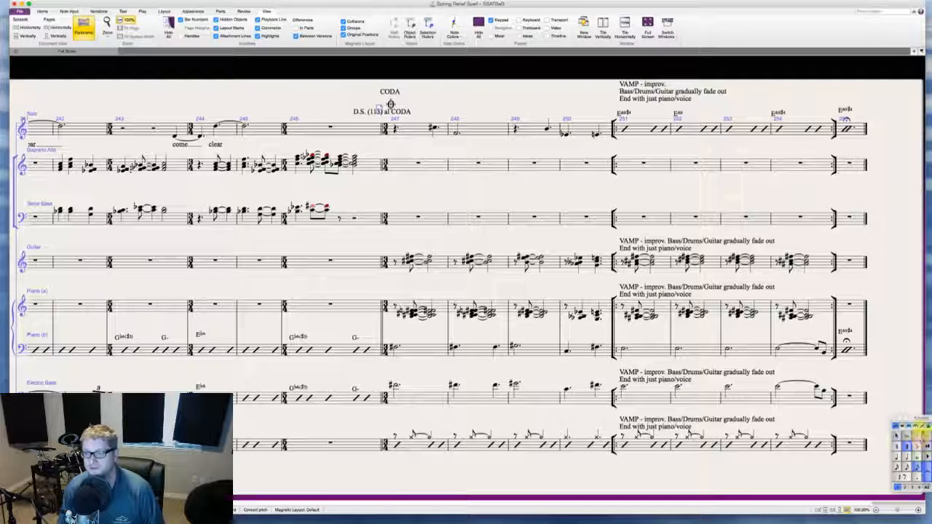
pyautogui.click(909, 426)
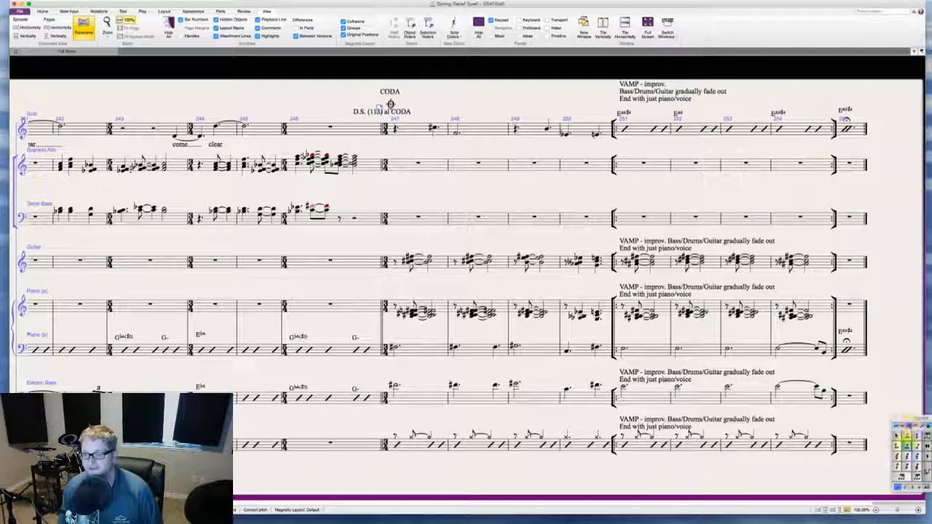
pyautogui.click(907, 445)
pyautogui.click(896, 425)
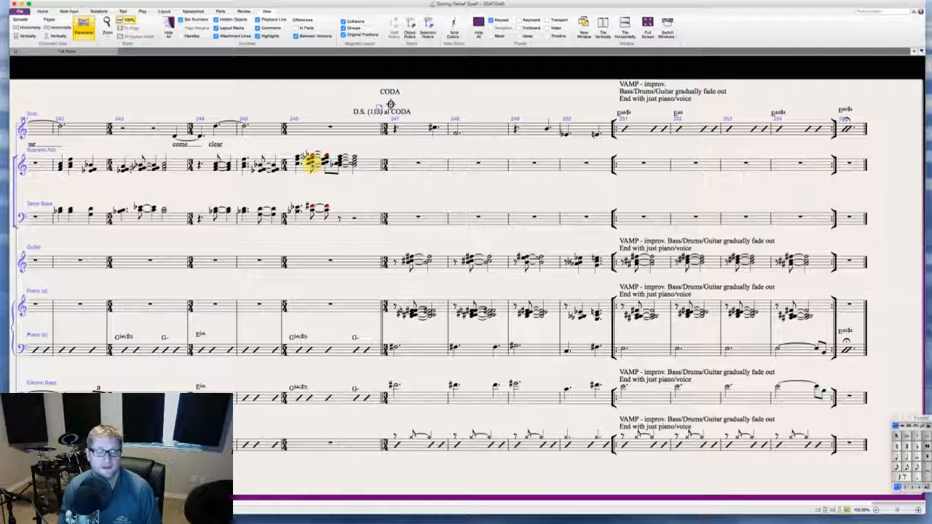
pyautogui.click(309, 161)
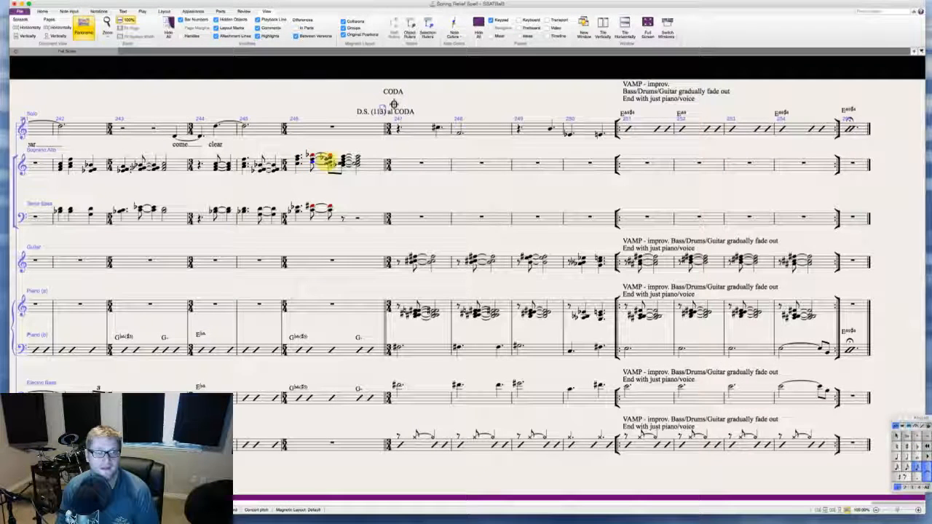
pyautogui.press('KP_9')
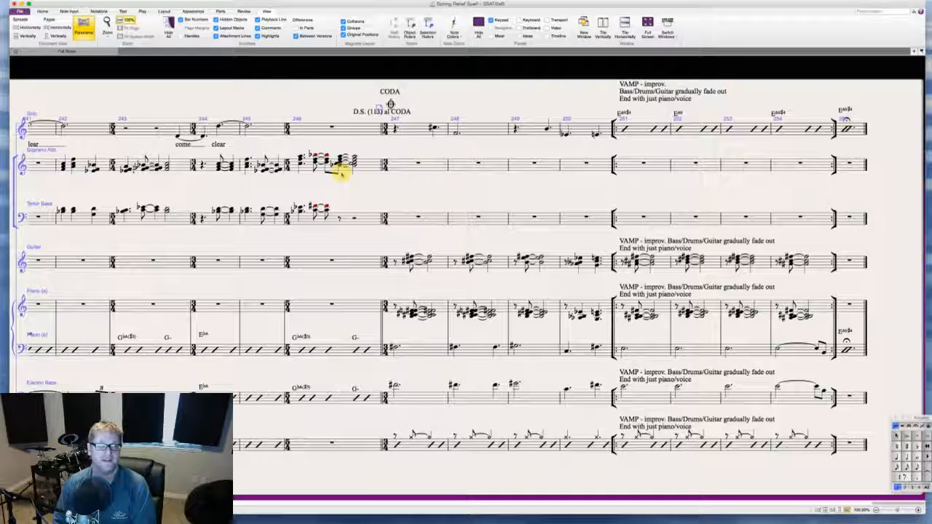
# - Complete Tenor Bass bar 246 with a two-note chord, written as an eighth tied to a half note
pyautogui.click(339, 220)
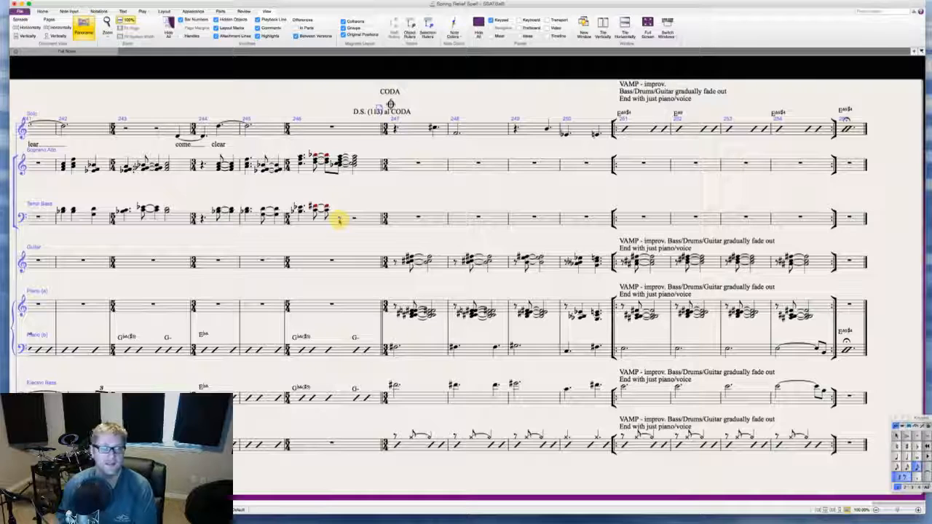
pyautogui.press('d')
pyautogui.press('Return')
pyautogui.press('5')
pyautogui.press('d')
pyautogui.press('Escape')
pyautogui.press('Escape')
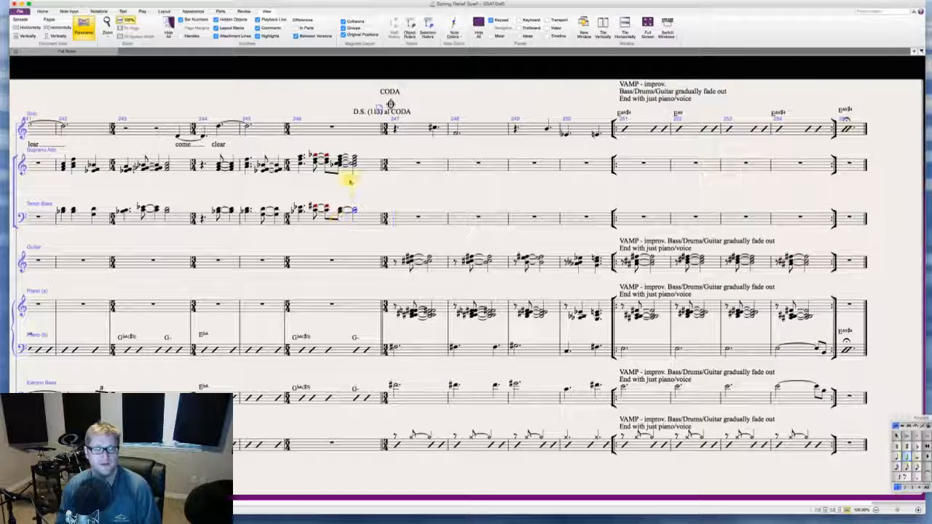
# - Delete the lower notes from the last two tied Soprano Alto chords in bar 246
pyautogui.click(339, 163)
pyautogui.press('Delete')
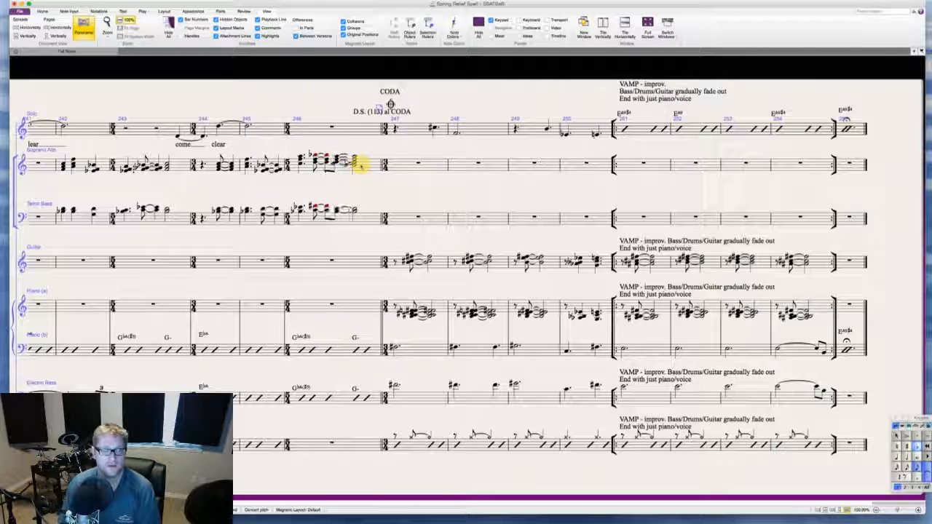
pyautogui.click(354, 166)
pyautogui.press('Delete')
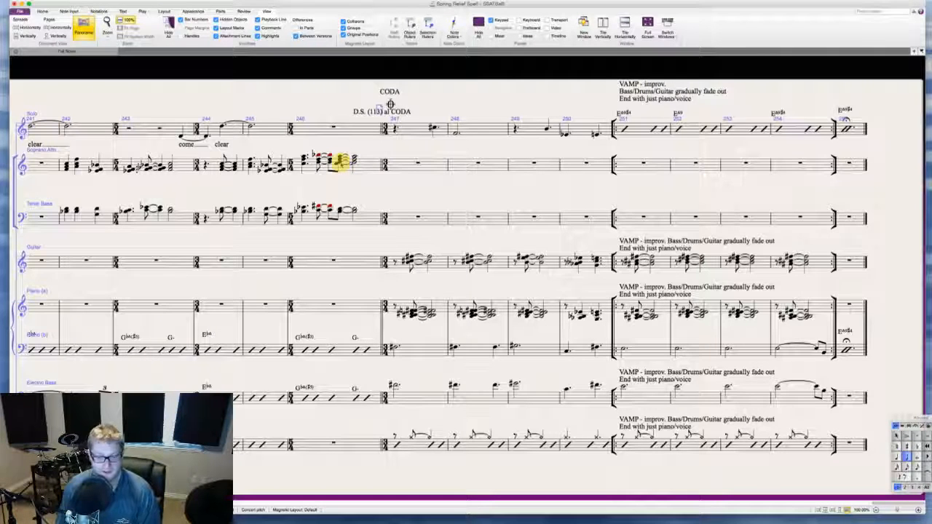
# - Remove the remaining lower notes from the closing eighth-note and half-note Soprano Alto chords in bar 246
pyautogui.click(334, 162)
pyautogui.press('Delete')
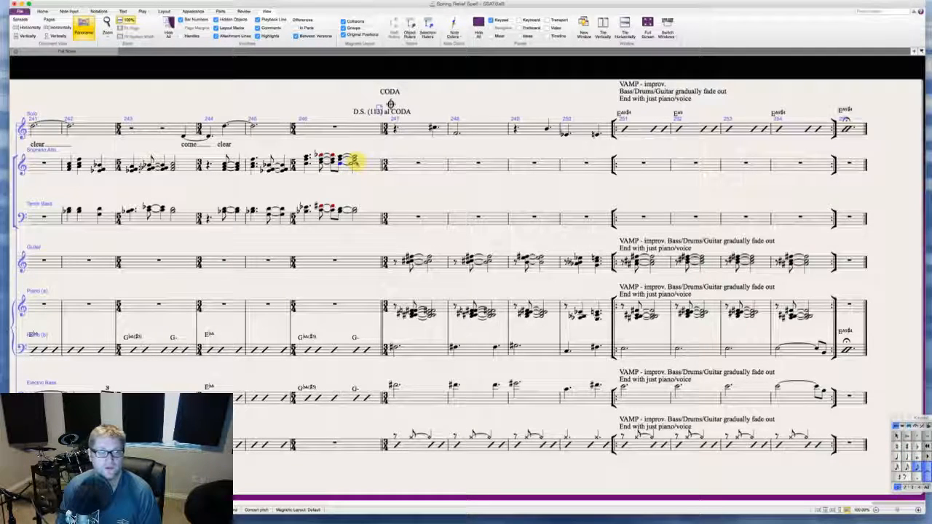
pyautogui.click(355, 162)
pyautogui.press('Delete')
pyautogui.press('Escape')
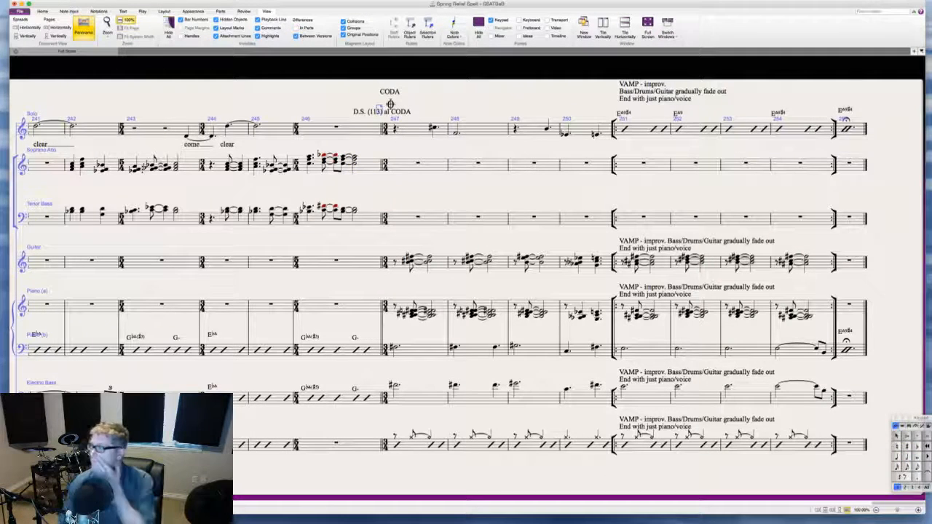
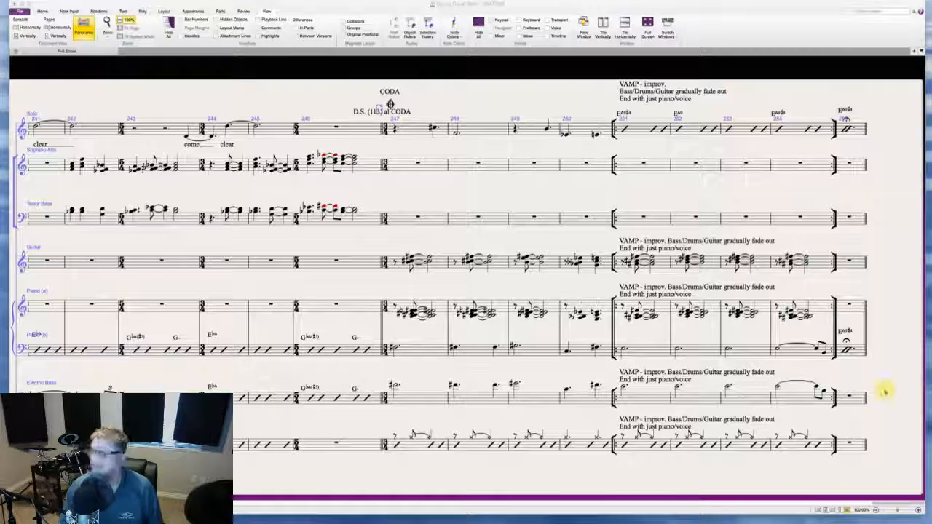
# - Play back the score from the Solo note in bar 241 through the start of the coda to check the choir chords
pyautogui.click(435, 286)
pyautogui.hscroll(-2, 434, 287)
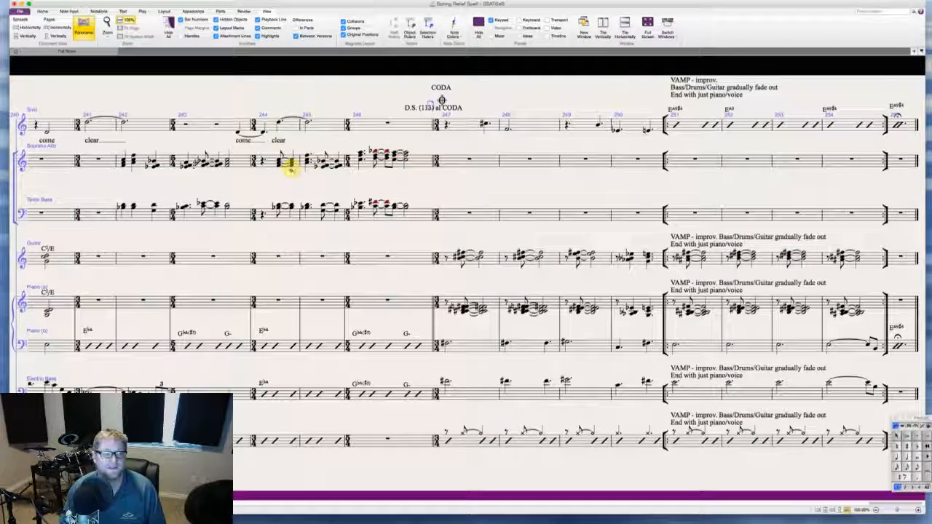
pyautogui.click(85, 124)
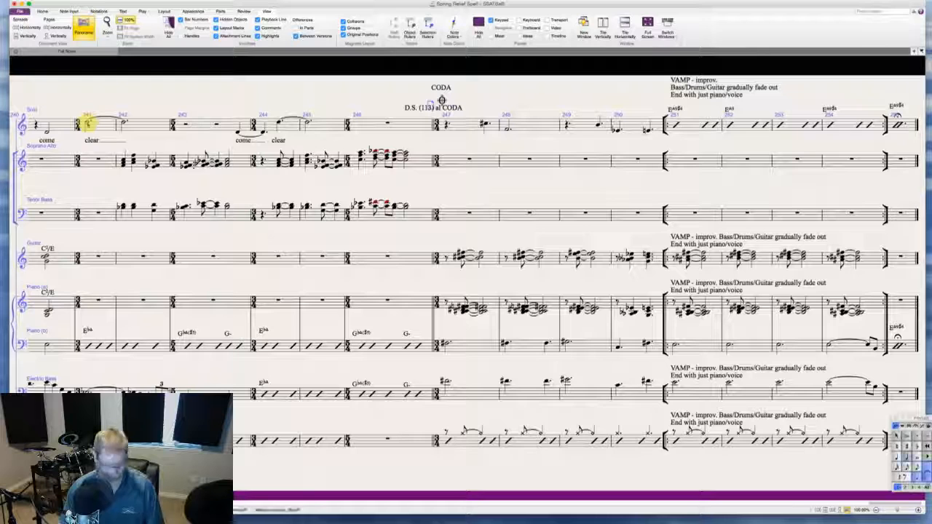
pyautogui.press('space')
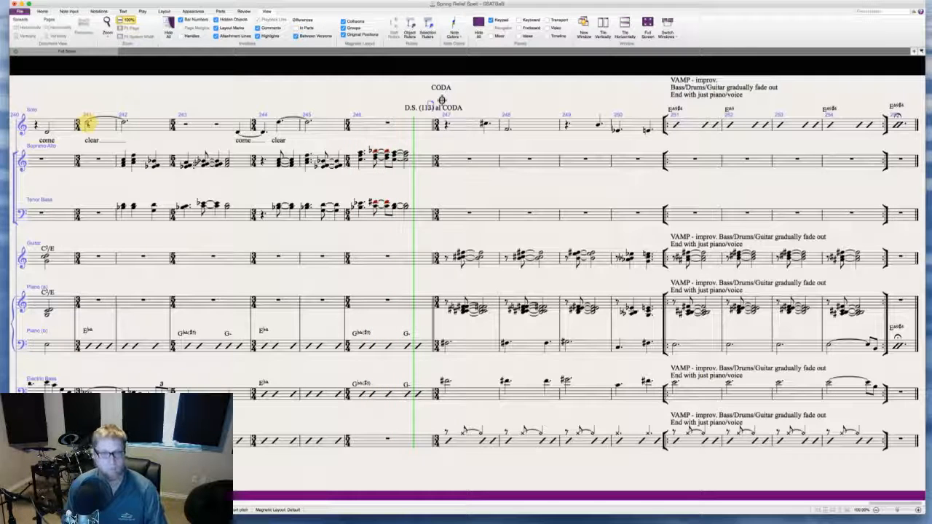
pyautogui.press('space')
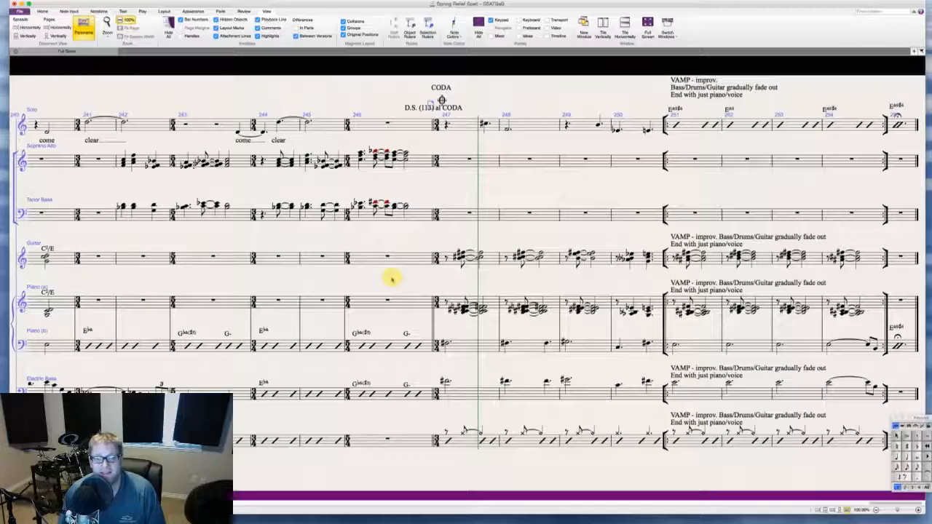
pyautogui.hscroll(2, 408, 276)
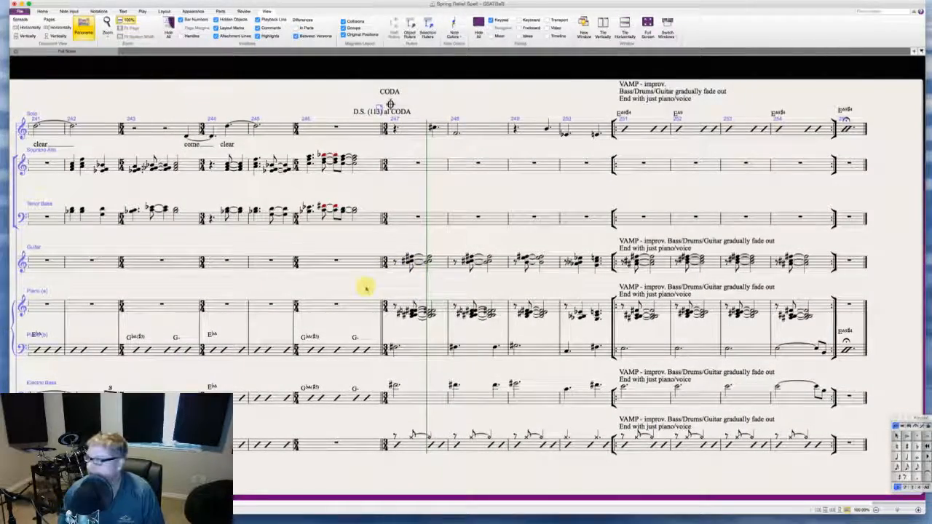
pyautogui.moveTo(366, 289)
pyautogui.mouseDown()
pyautogui.moveTo(320, 284)
pyautogui.moveTo(388, 291)
pyautogui.moveTo(372, 285)
pyautogui.mouseUp()
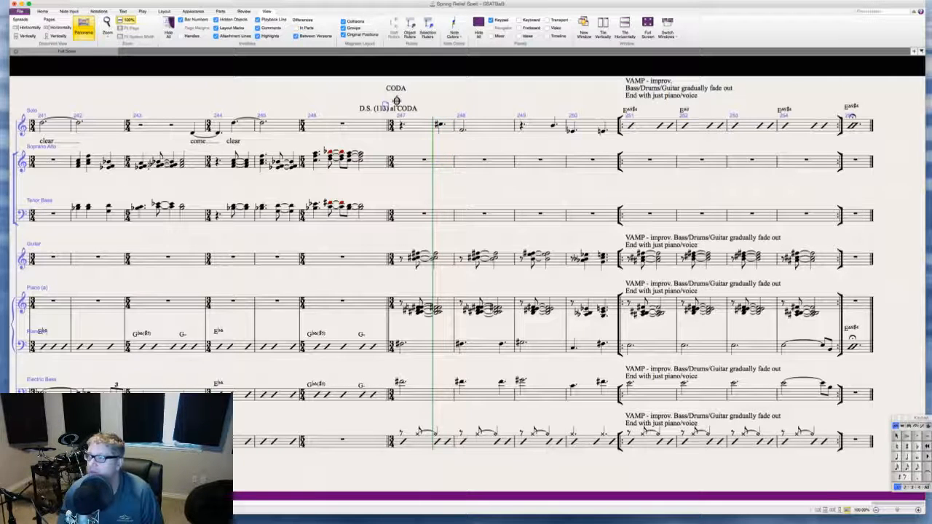
pyautogui.press('super+Tab')
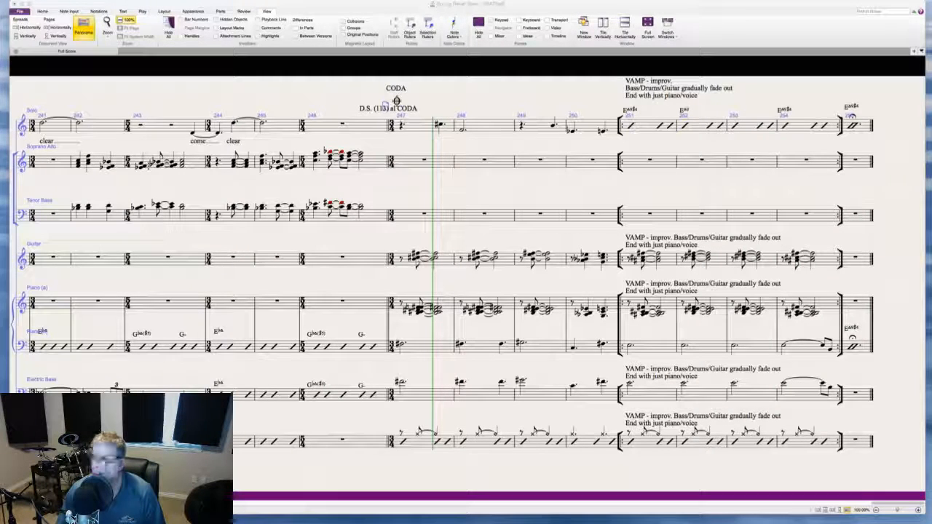
# - Add the lyrics "huh", "yuh" and "huh" under the Solo notes in bars 247 to 249
pyautogui.click(440, 126)
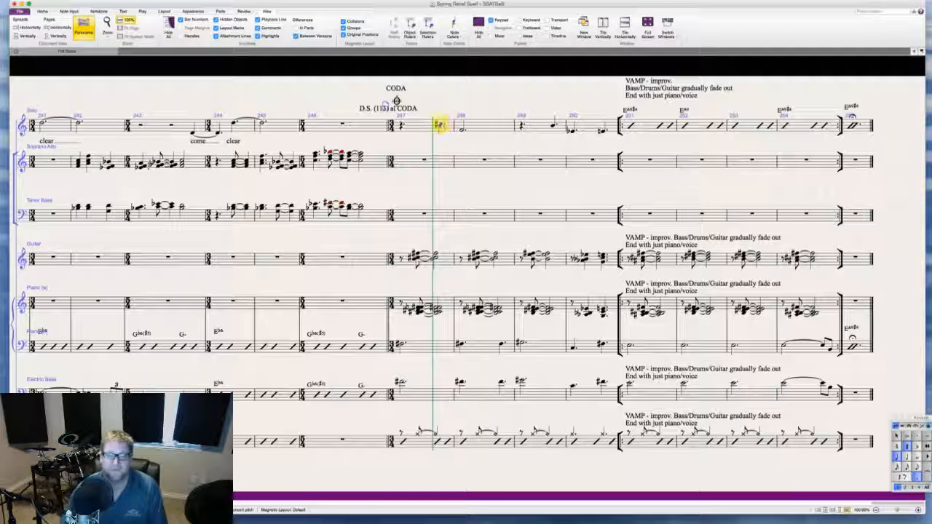
pyautogui.press('super+l')
pyautogui.write('h')
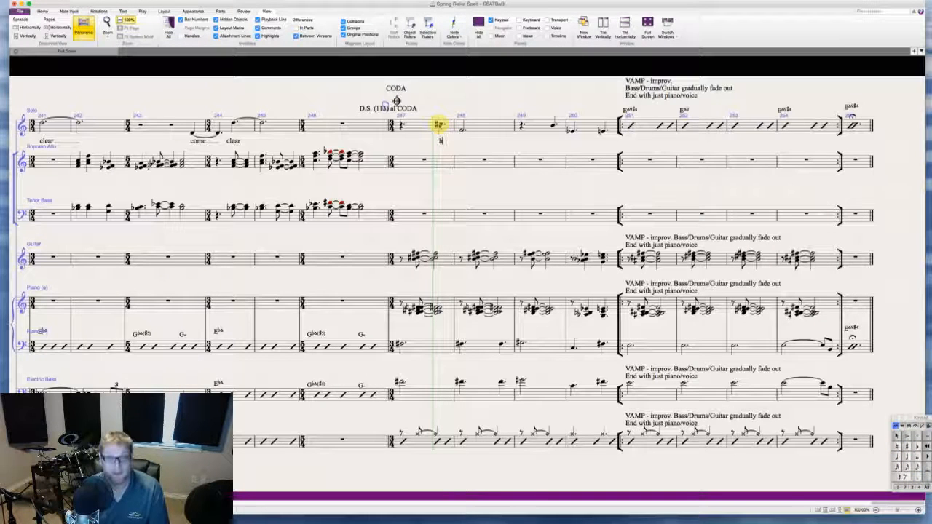
pyautogui.write('ah')
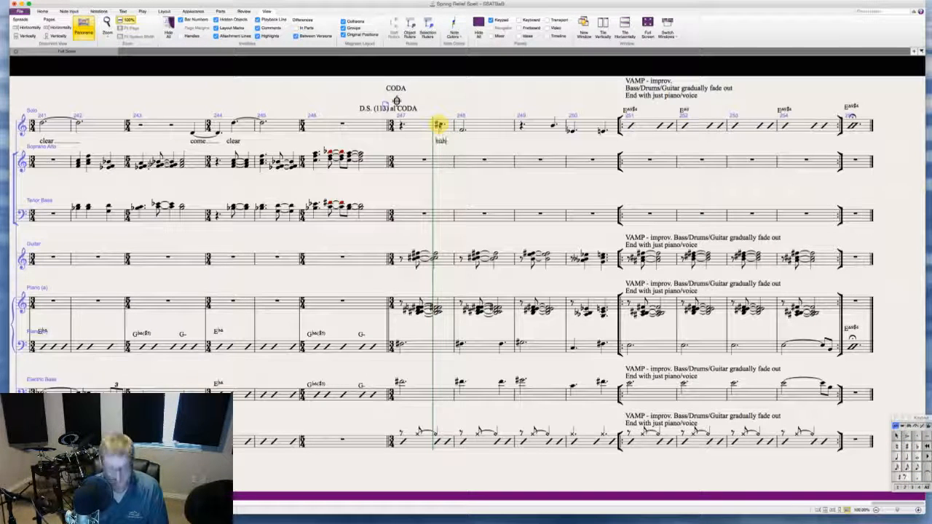
pyautogui.press('space')
pyautogui.write('yuh')
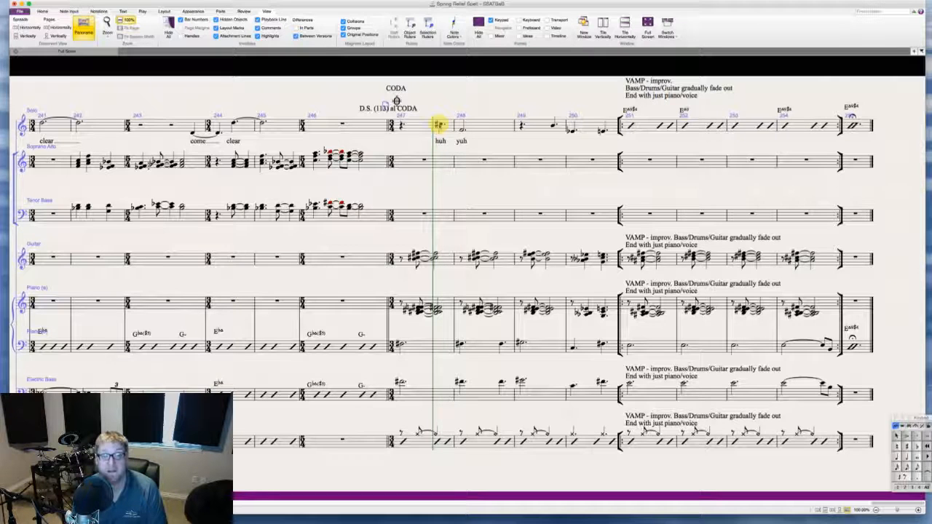
pyautogui.press('space')
pyautogui.write('huh')
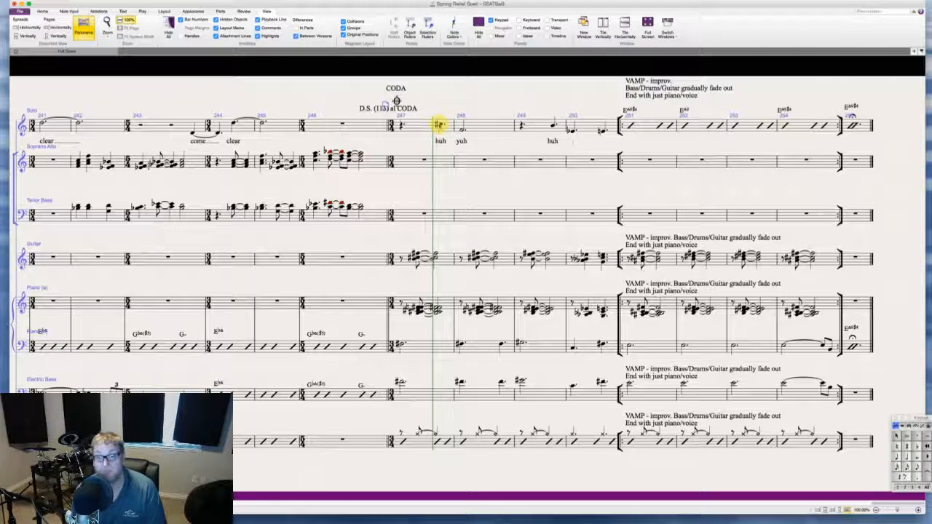
pyautogui.press('space')
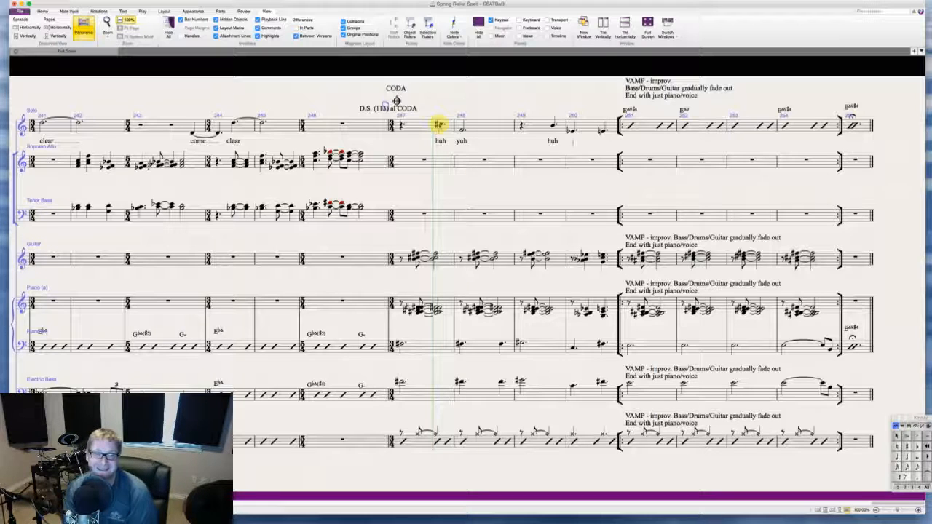
pyautogui.press('Escape')
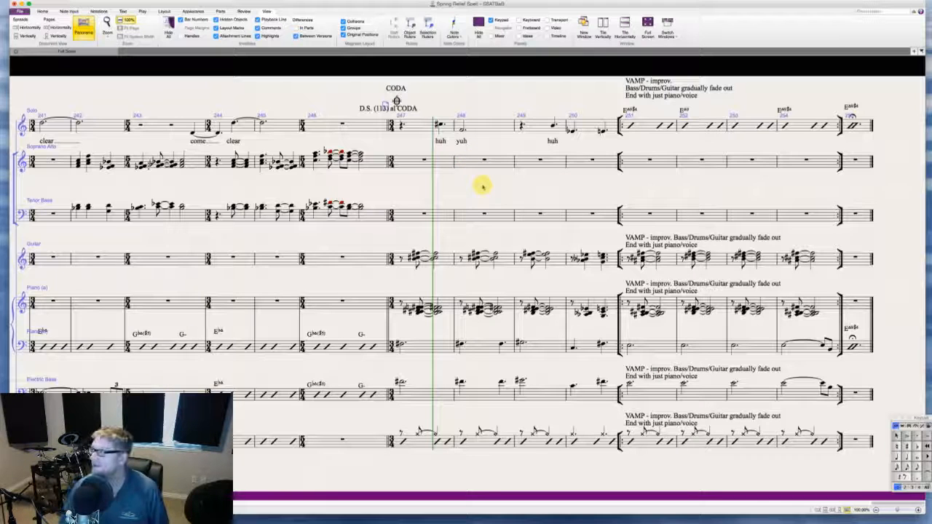
pyautogui.press('super+Tab')
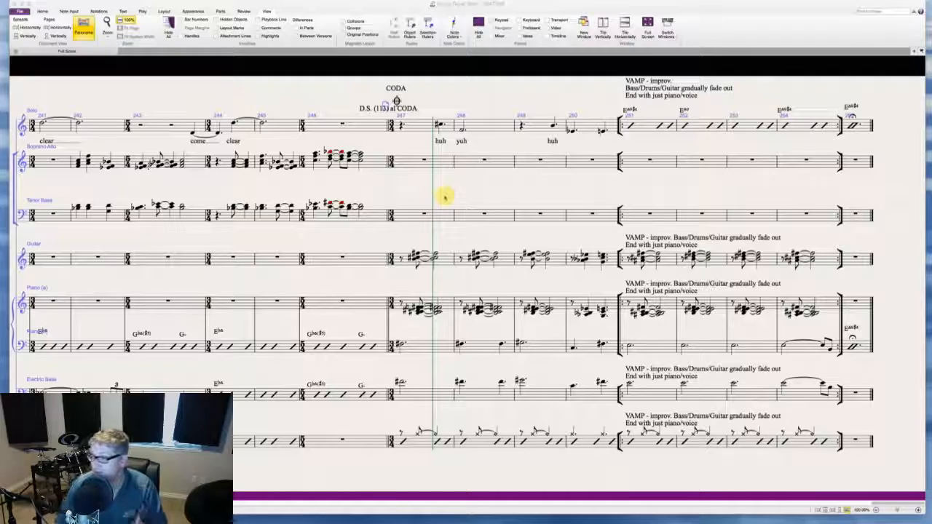
pyautogui.click(465, 191)
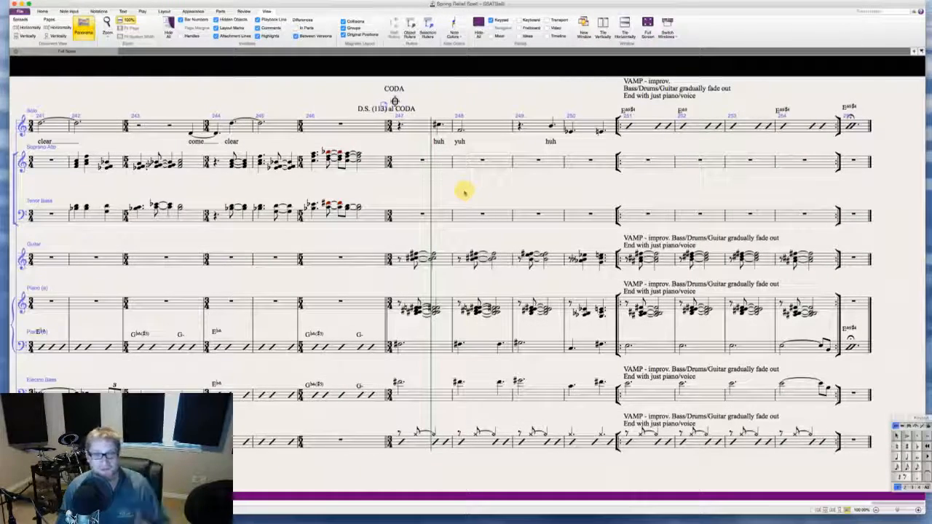
pyautogui.hscroll(-1, 456, 194)
pyautogui.hscroll(1, 456, 193)
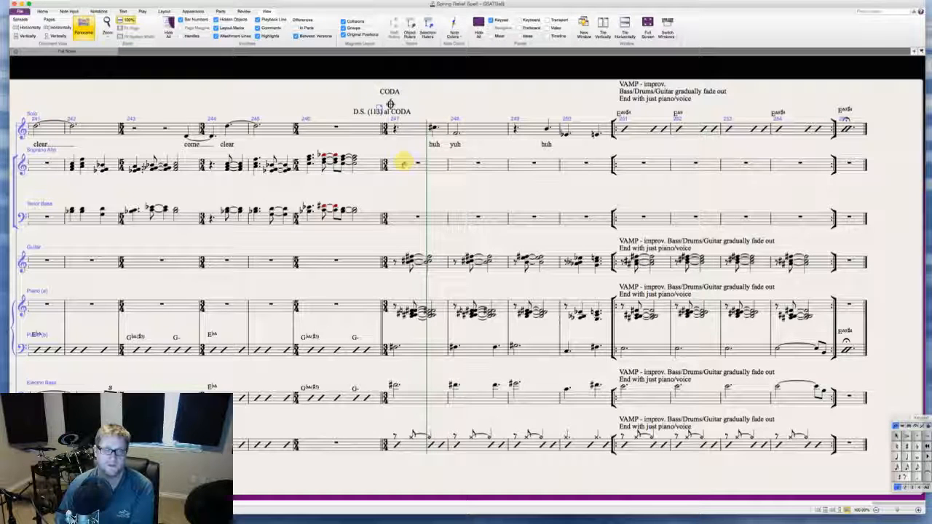
# - Add the lyrics "yuh" and "uh" under the two Solo notes in bar 250
pyautogui.click(407, 165)
pyautogui.click(574, 154)
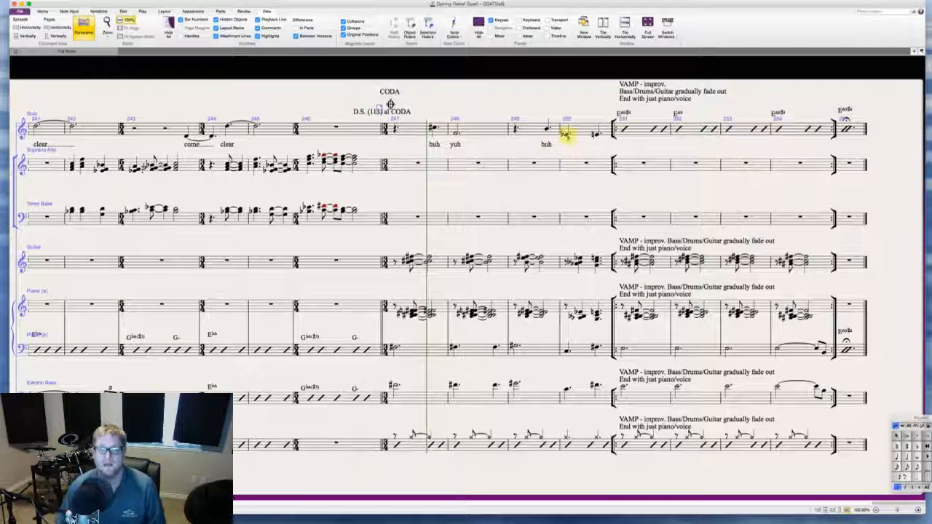
pyautogui.click(567, 135)
pyautogui.write('yuh uh')
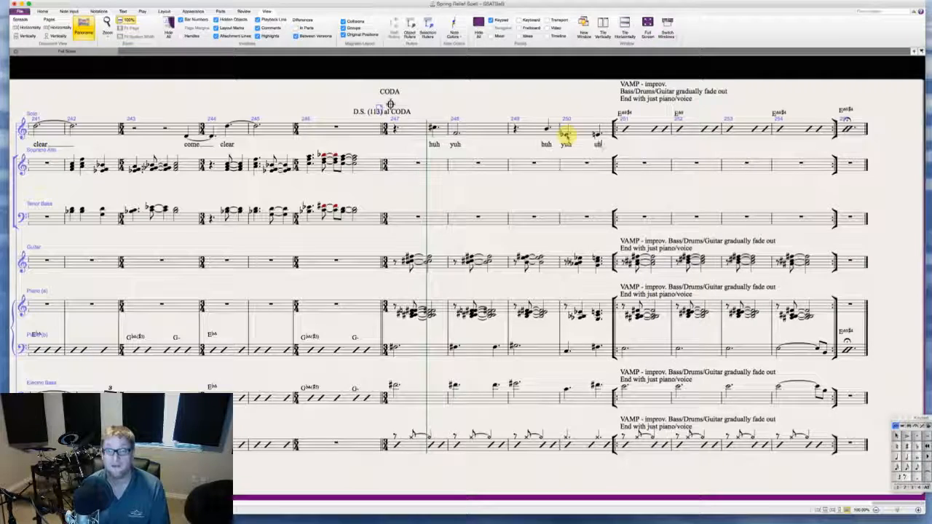
pyautogui.press('Escape')
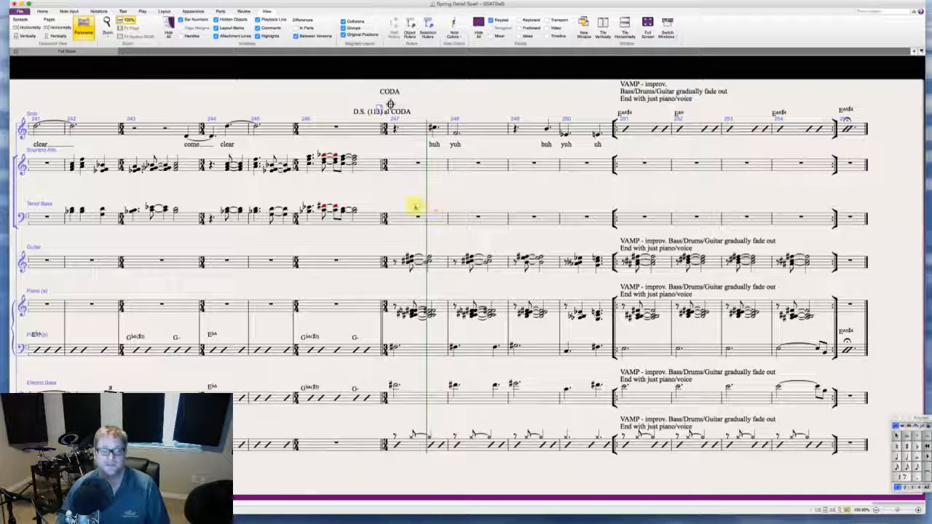
# - Fill Soprano Alto bar 247 with an eighth rest and an eighth-note chord tied to a half-note chord
pyautogui.click(407, 166)
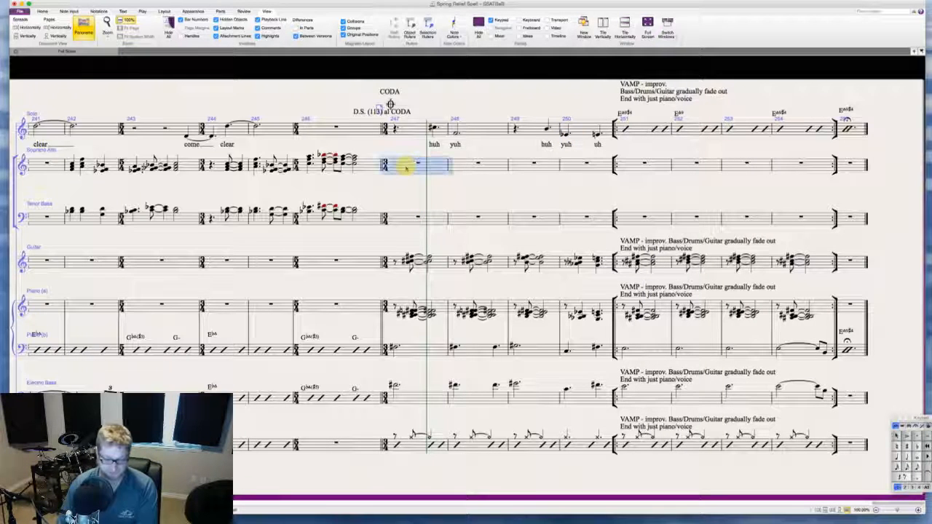
pyautogui.press('n')
pyautogui.press('3')
pyautogui.press('0')
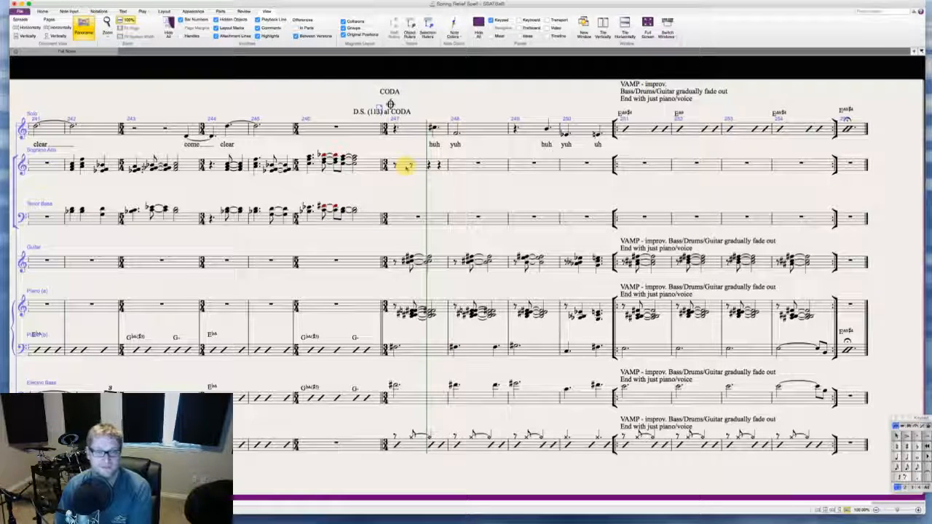
pyautogui.click(410, 166)
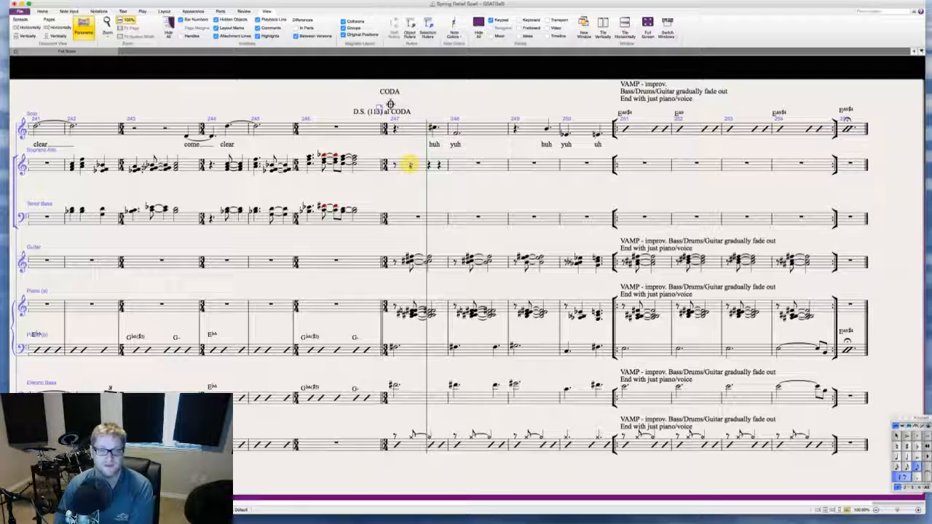
pyautogui.press('KP_Enter')
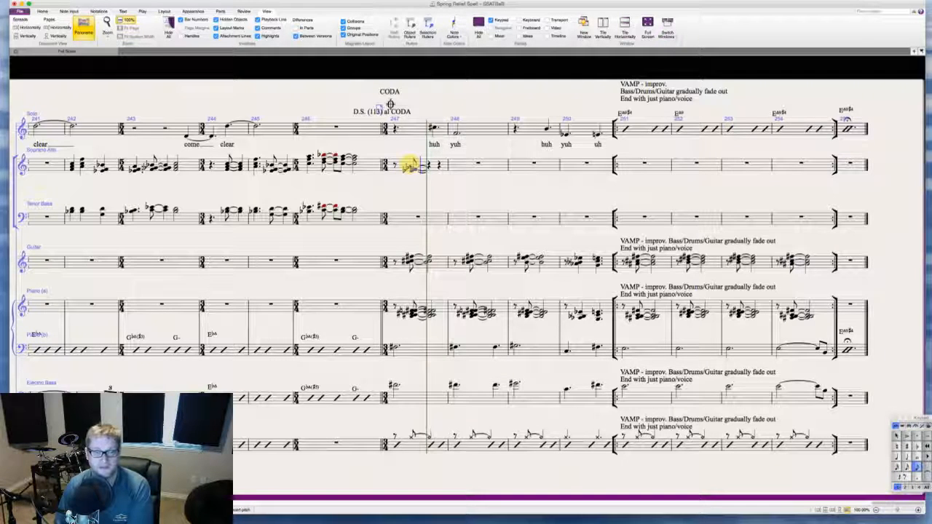
pyautogui.press('KP_5')
pyautogui.press('KP_3')
# - Fill Soprano Alto bars 248 and 249 each with an eighth rest and an eighth-note chord tied to a half-note chord
pyautogui.press('KP_0')
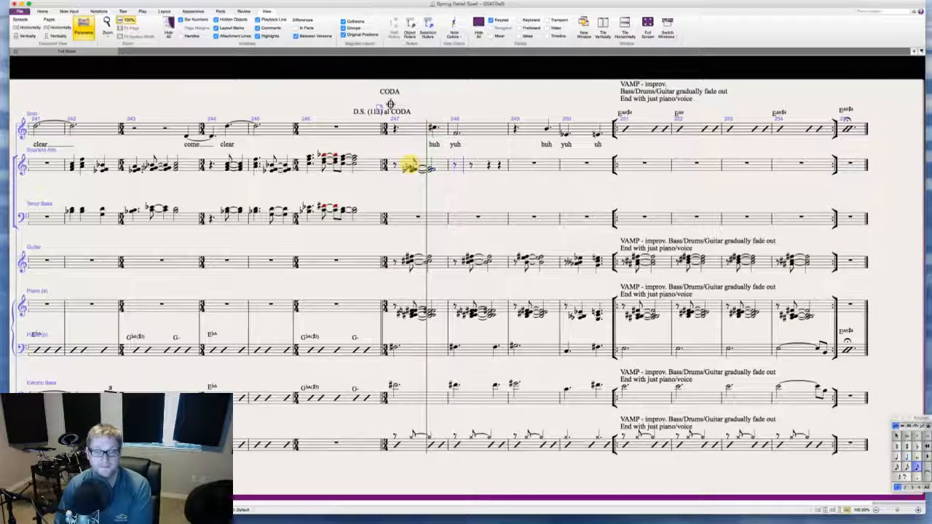
pyautogui.press('KP_Enter')
pyautogui.press('KP_5')
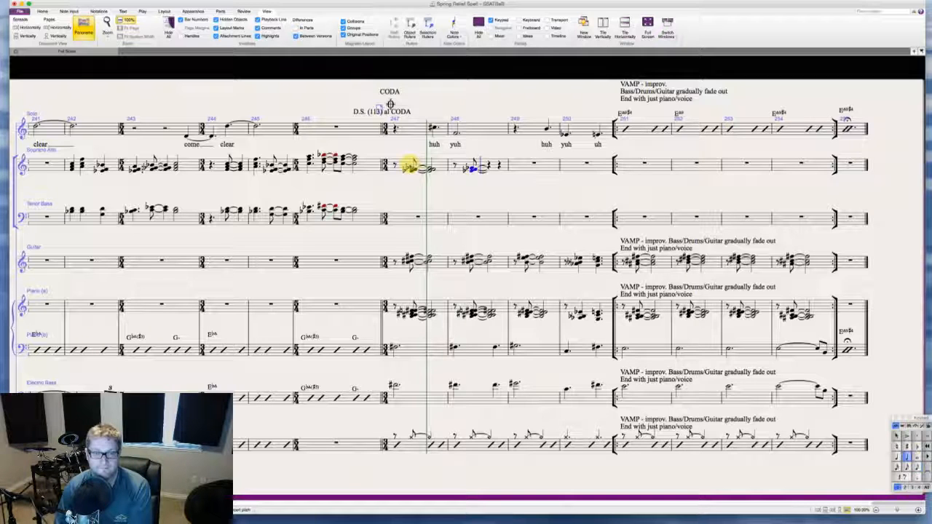
pyautogui.press('KP_3')
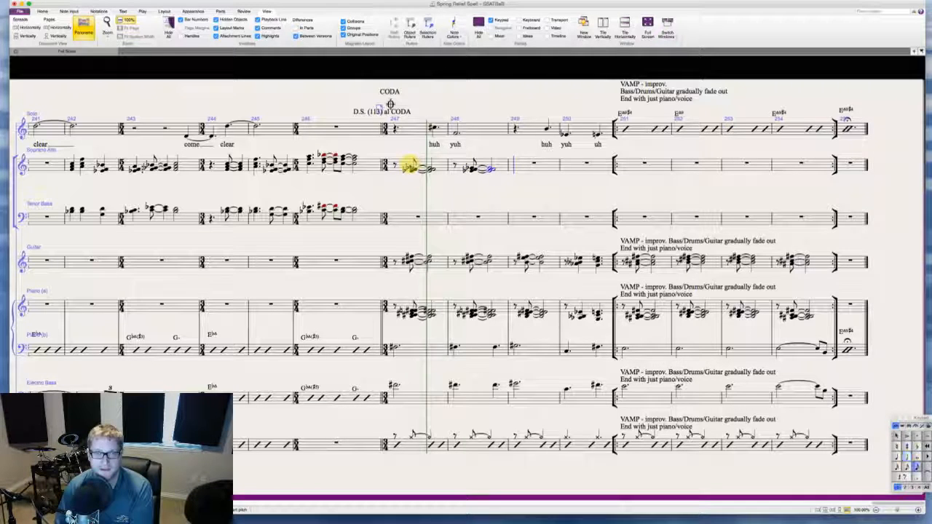
pyautogui.press('KP_0')
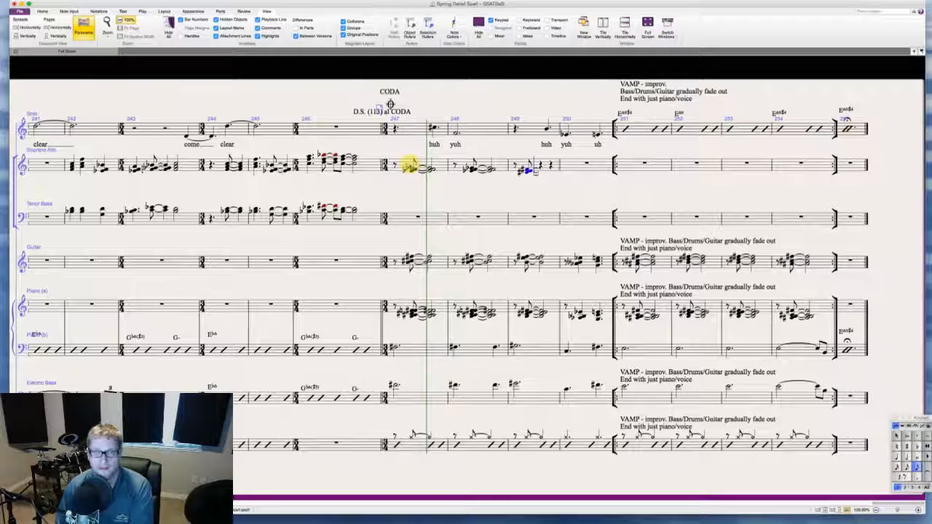
pyautogui.press('KP_5')
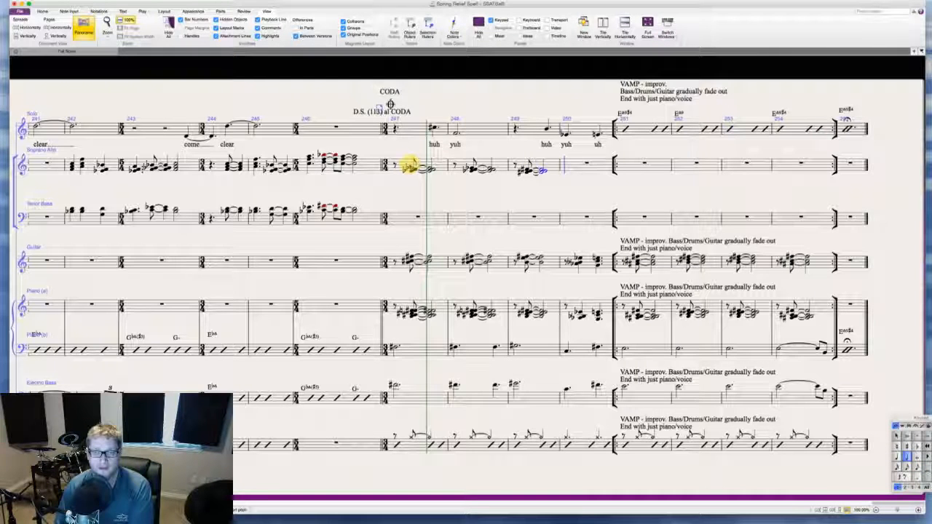
# - Begin Soprano Alto bar 250 with an eighth rest and two tied eighth notes
pyautogui.press('KP_3')
pyautogui.press('KP_0')
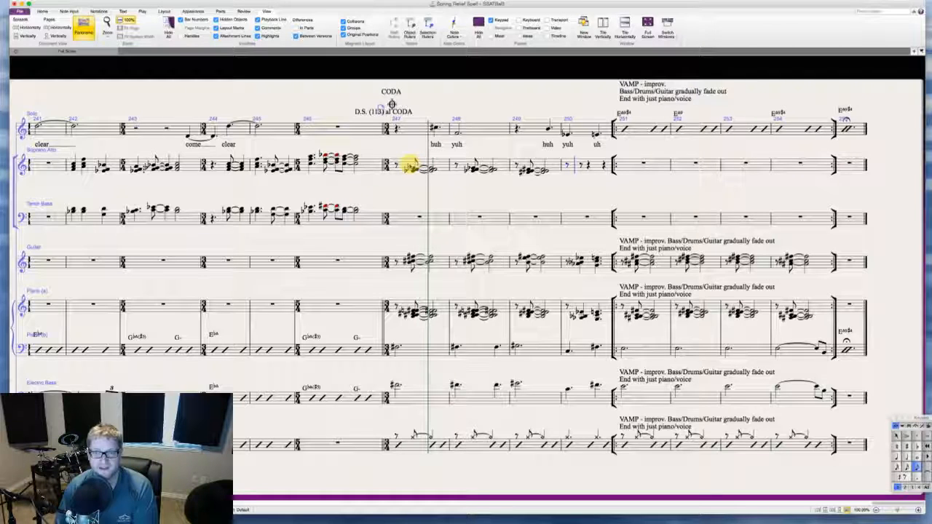
pyautogui.press('e')
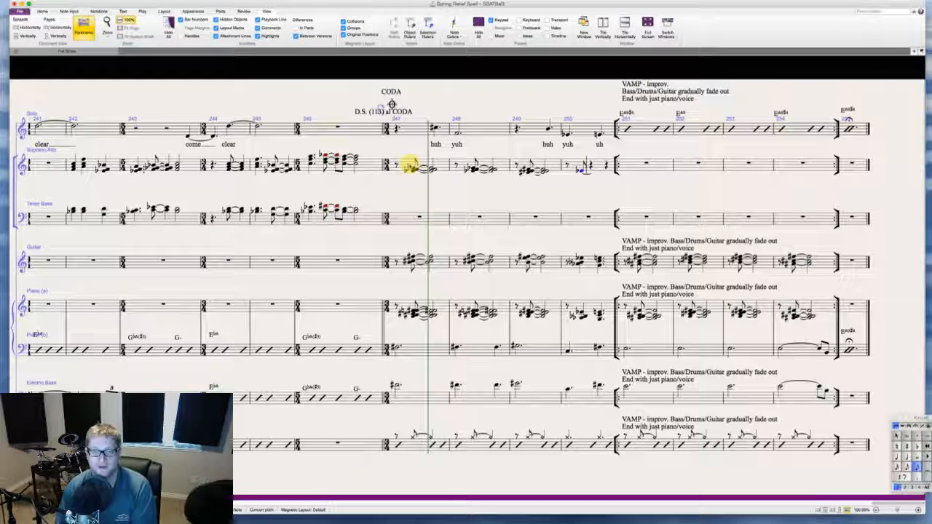
pyautogui.press('KP_Enter')
pyautogui.press('Escape')
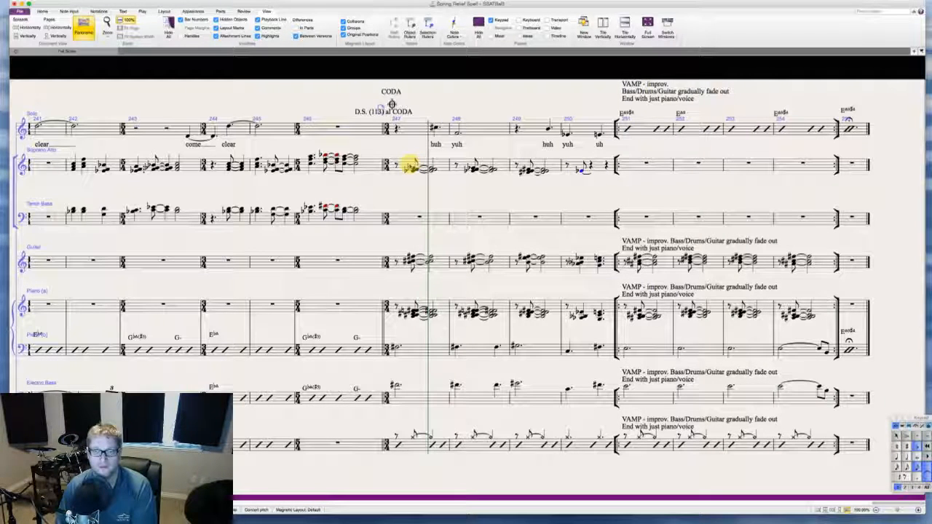
pyautogui.press('n')
pyautogui.press('e')
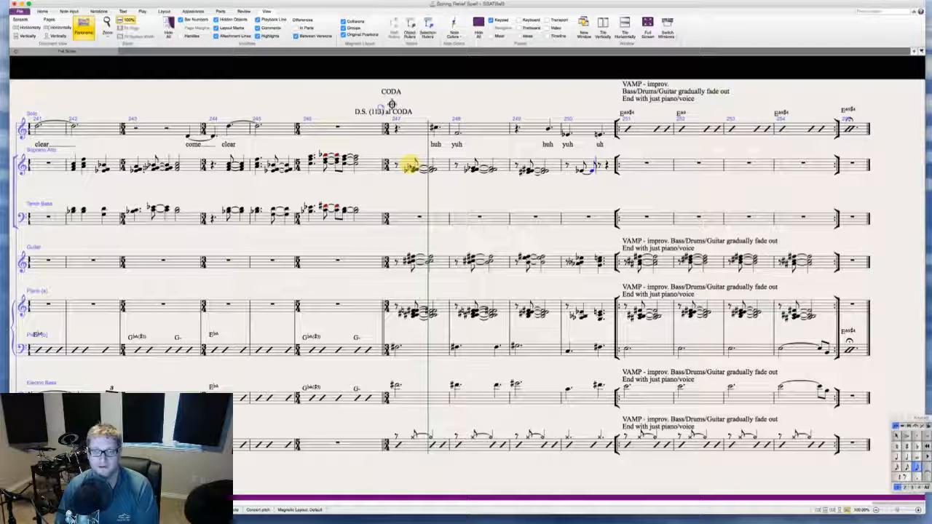
# - Complete Soprano Alto bar 250 with an eighth-note chord tied to a quarter-note chord
pyautogui.press('KP_Enter')
pyautogui.press('e')
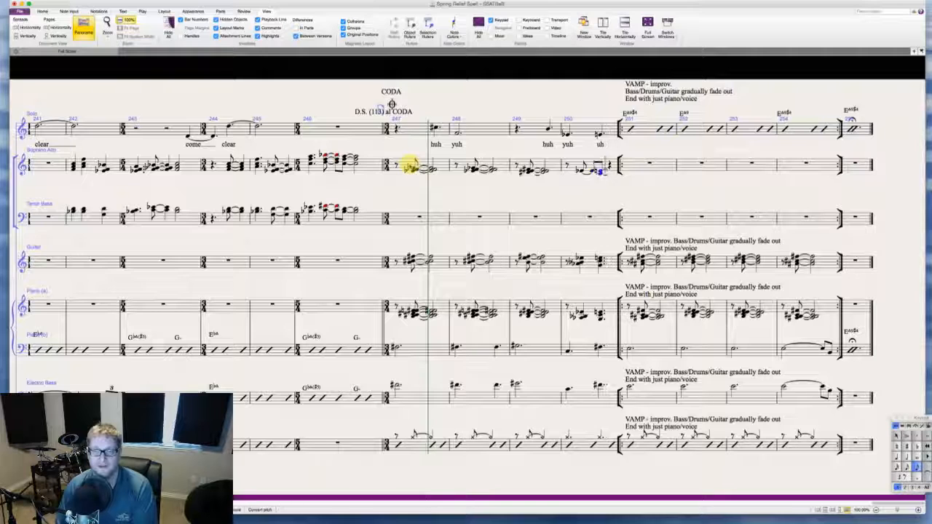
pyautogui.press('KP_4')
pyautogui.press('e')
pyautogui.press('Escape')
pyautogui.press('Escape')
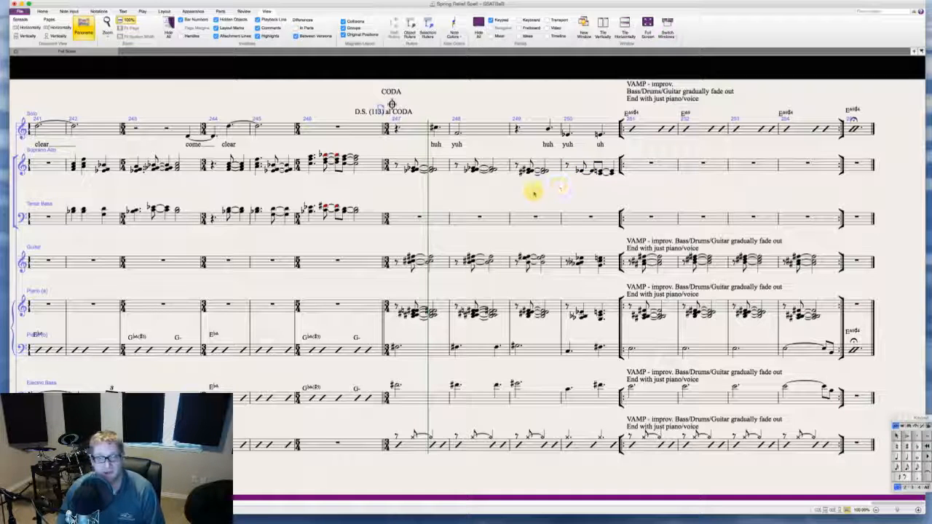
# - Fill Tenor Bass bar 247 with an eighth rest and an eighth-note chord tied to a half-note chord
pyautogui.click(391, 223)
pyautogui.press('3')
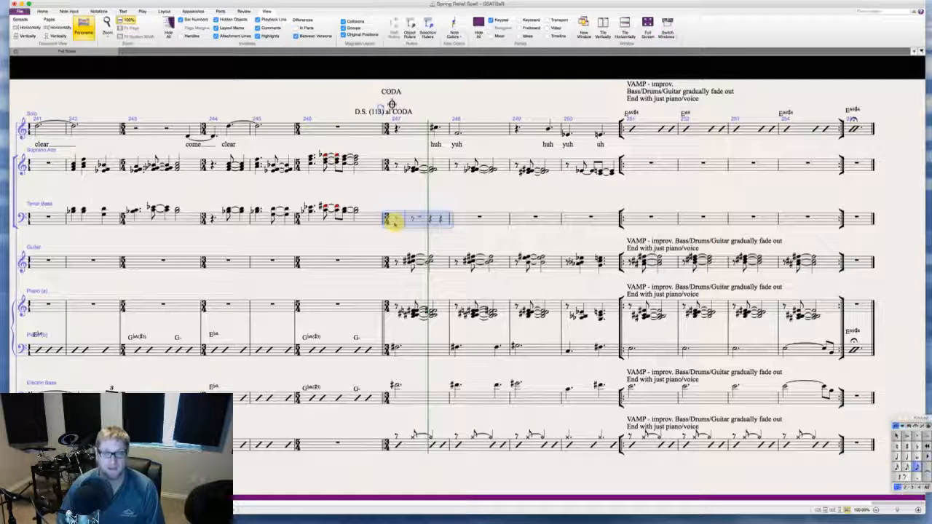
pyautogui.press('n')
pyautogui.press('0')
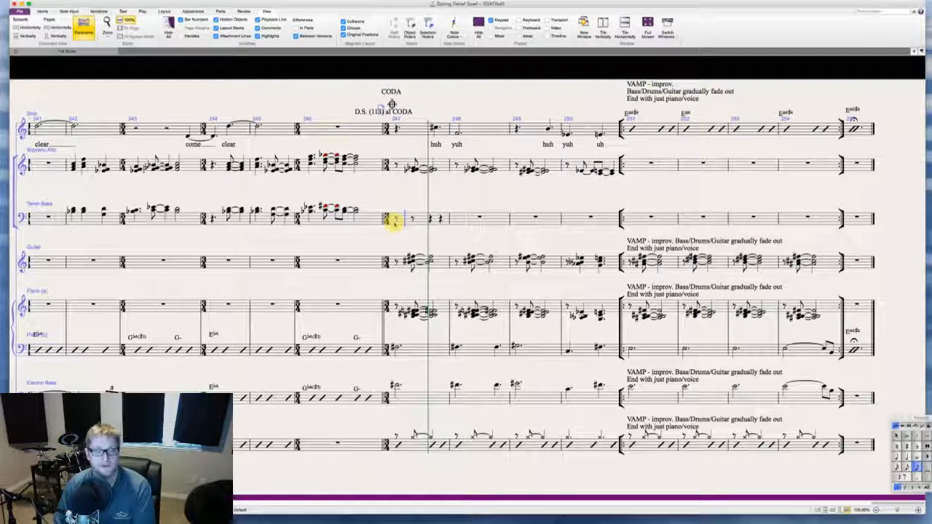
pyautogui.press('c')
pyautogui.press('5')
pyautogui.press('c')
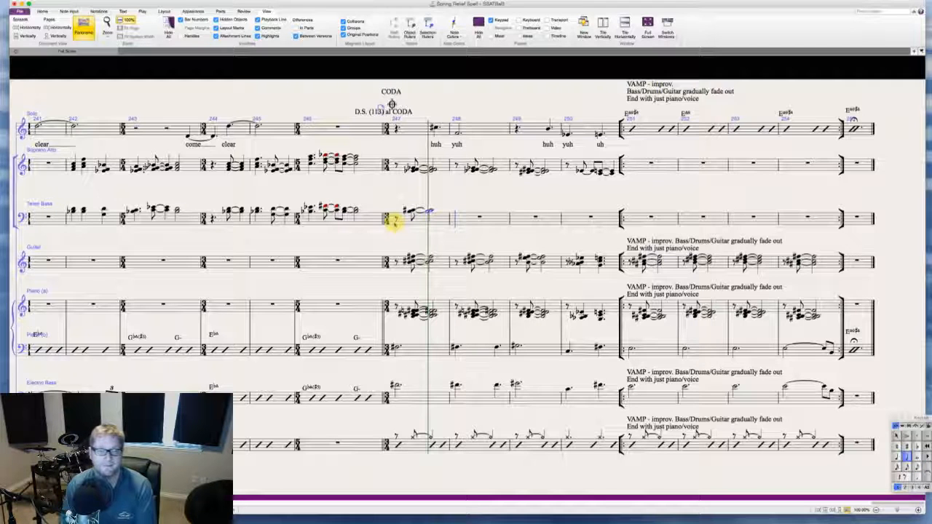
# - Respell the flat accidentals of the Soprano Alto chords in bars 247 and 248 as sharps
pyautogui.click(413, 167)
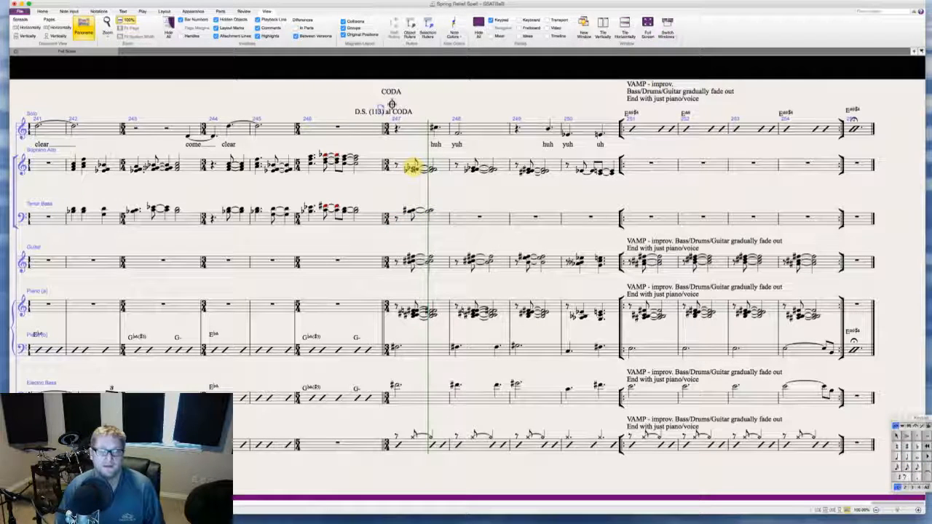
pyautogui.click(432, 168)
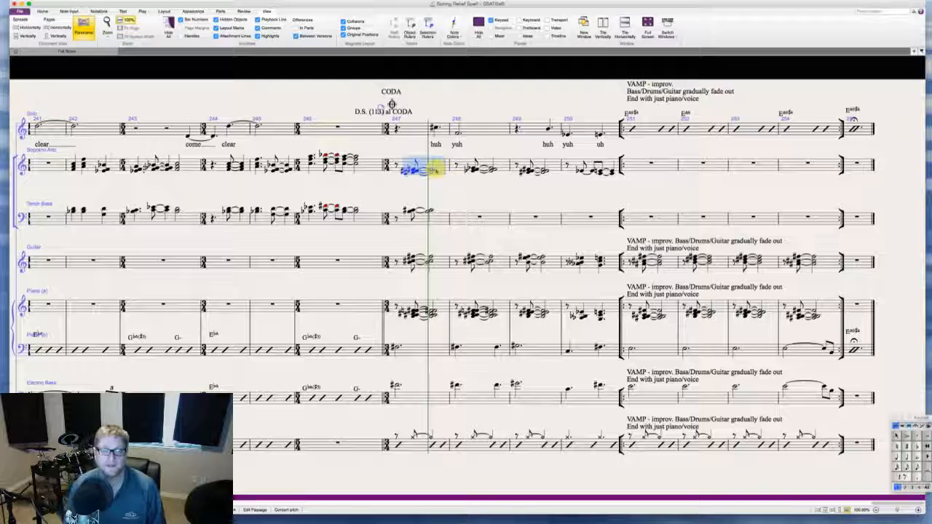
pyautogui.click(482, 168)
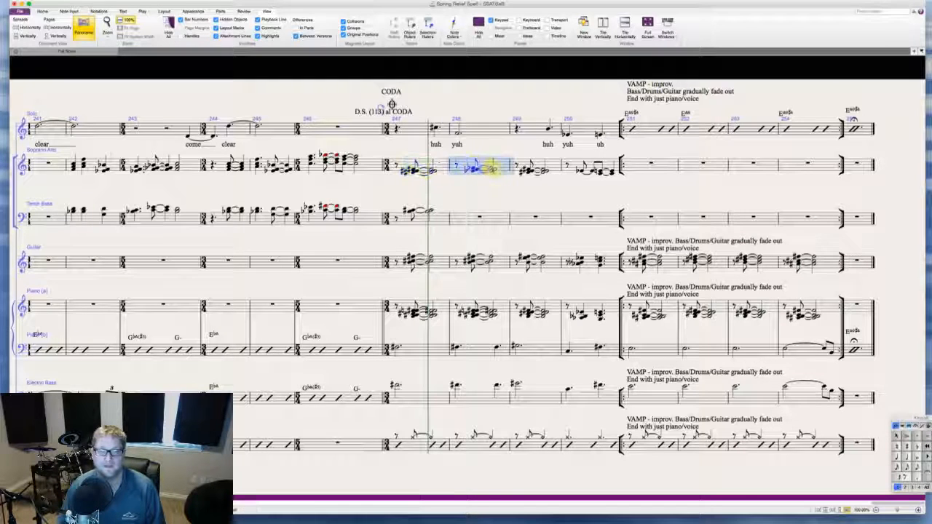
pyautogui.press('Escape')
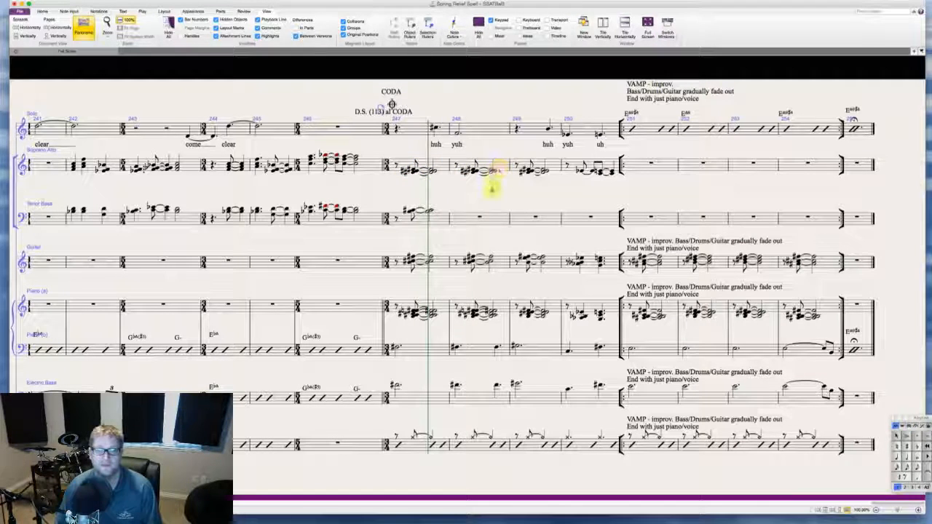
# - Put a bracketed accidental on the eighth-note chord in Soprano Alto bar 249
pyautogui.click(532, 169)
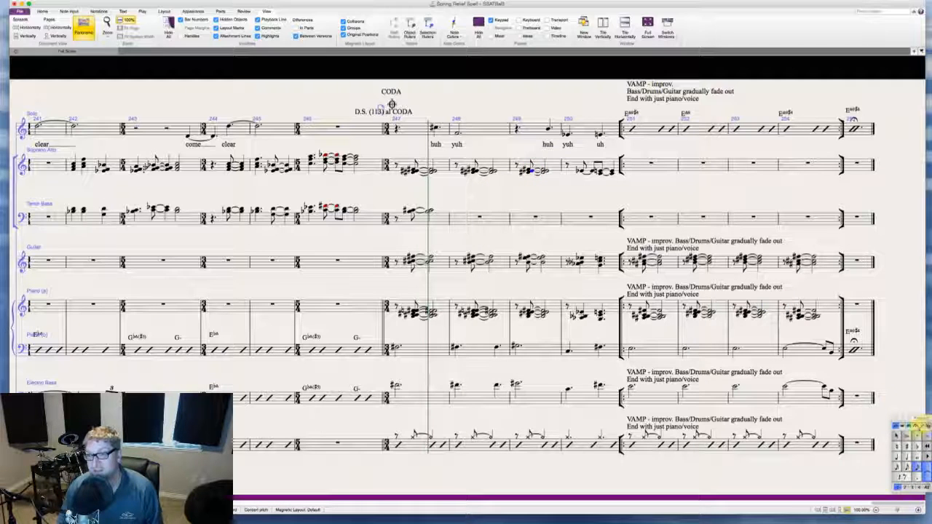
pyautogui.click(921, 427)
pyautogui.click(927, 427)
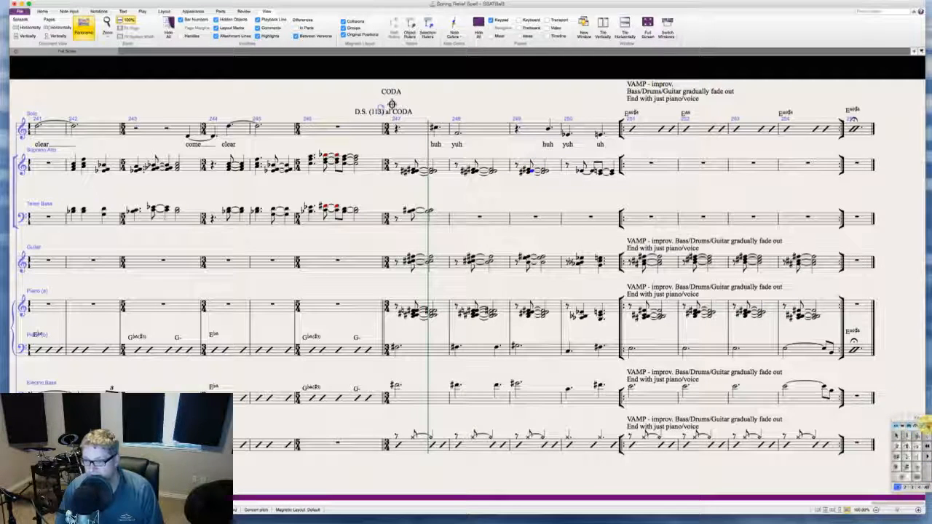
pyautogui.click(927, 472)
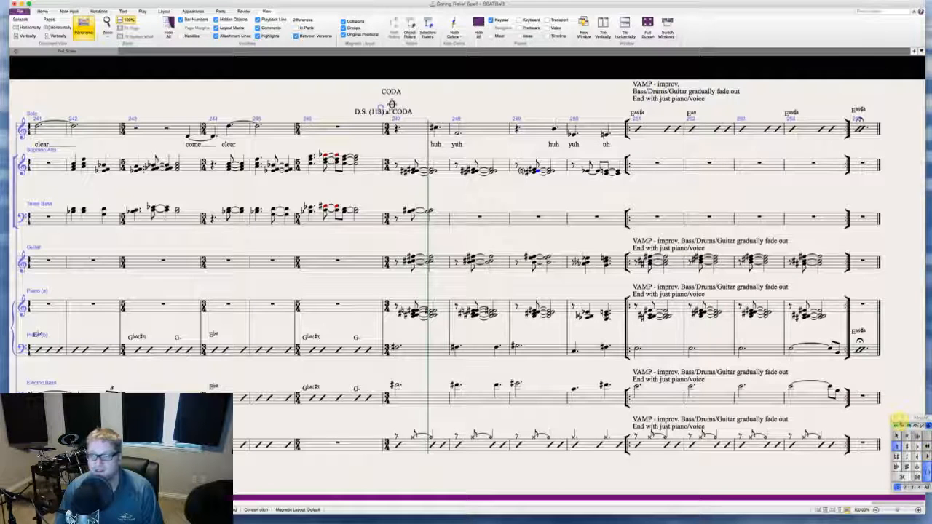
pyautogui.click(896, 427)
pyautogui.press('Escape')
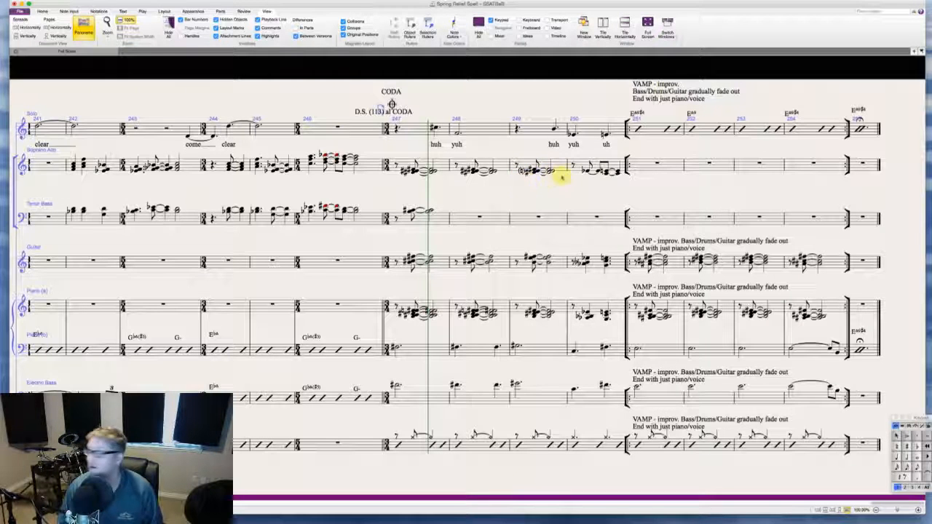
# - Fill Tenor Bass bar 248 with an eighth rest and an eighth-note chord tied to a half-note chord
pyautogui.click(468, 220)
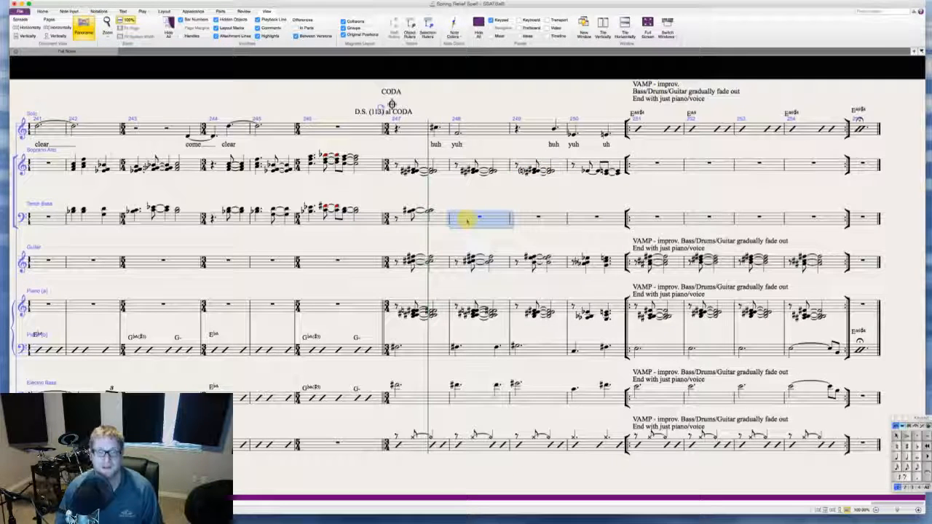
pyautogui.press('3')
pyautogui.press('n')
pyautogui.press('0')
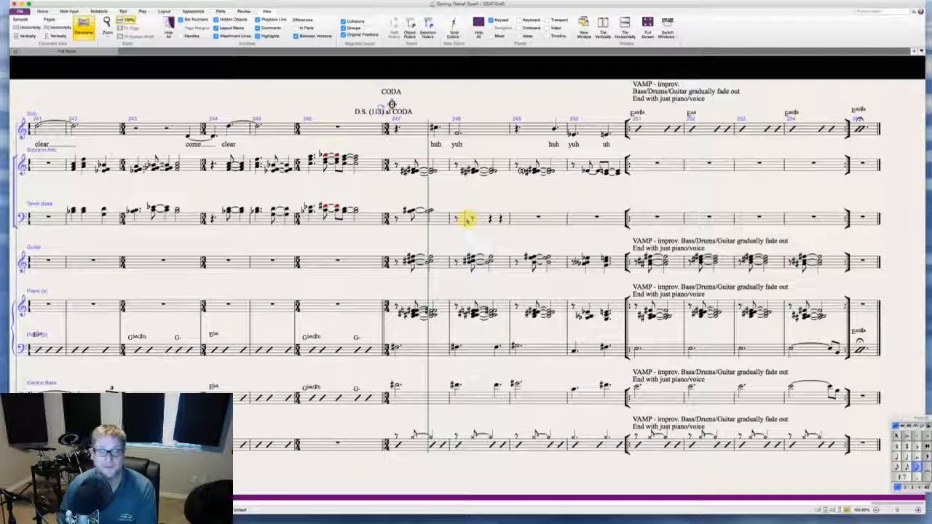
pyautogui.press('Return')
pyautogui.press('5')
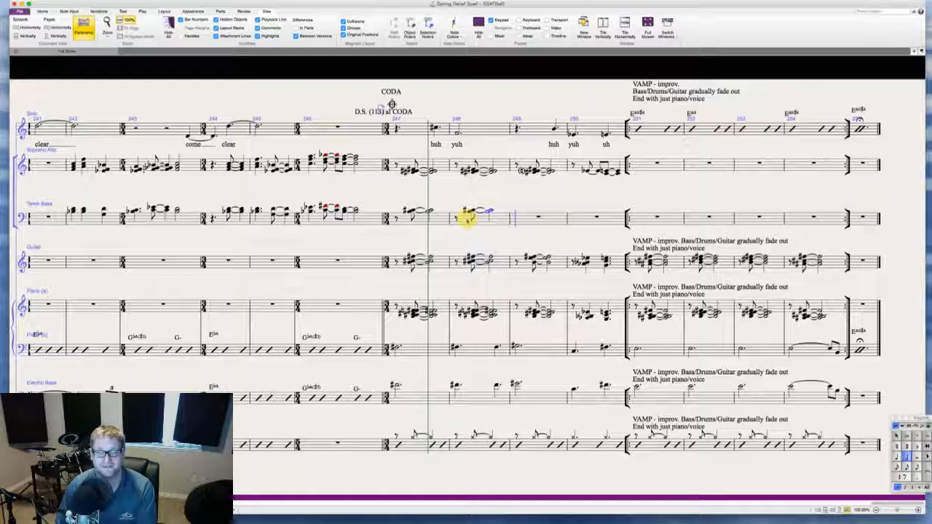
# - Fill Tenor Bass bar 249 with an eighth rest and an eighth-note chord tied to a half-note chord
pyautogui.press('3')
pyautogui.press('0')
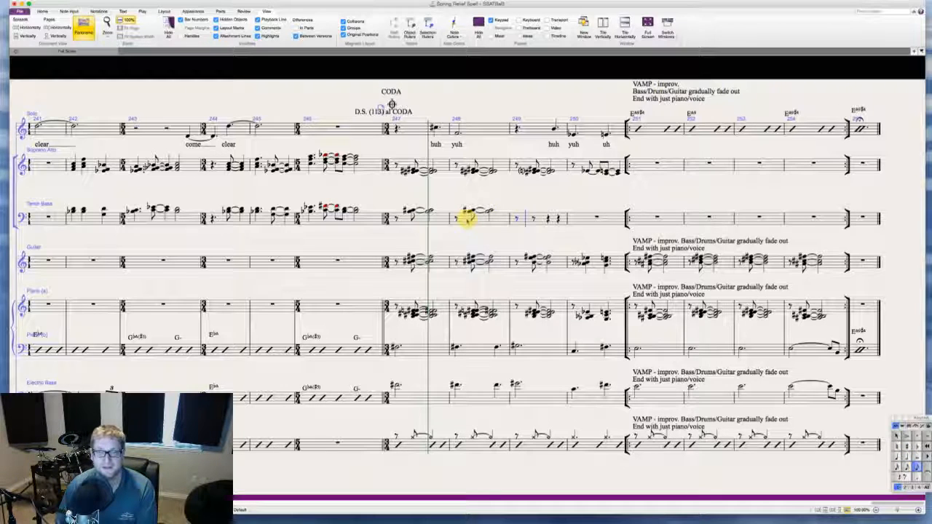
pyautogui.press('Return')
pyautogui.press('5')
pyautogui.press('r')
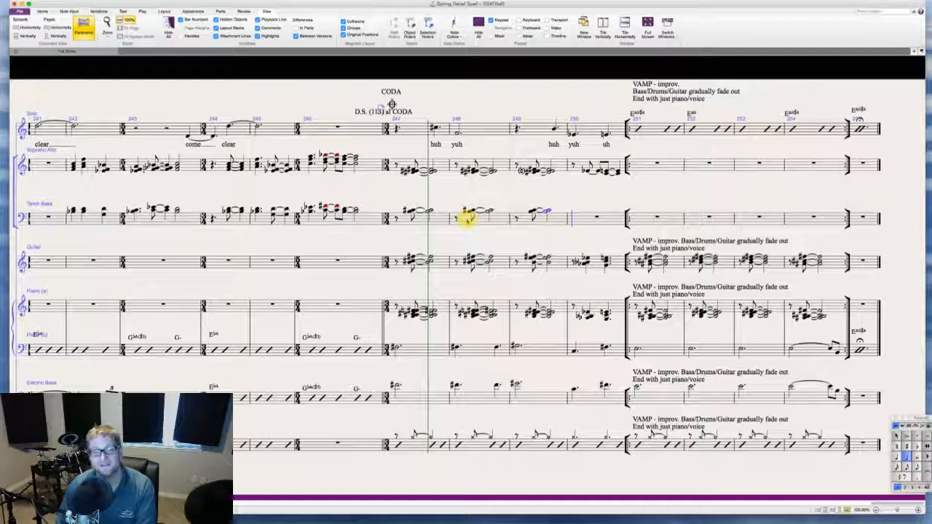
# - Fill Tenor Bass bar 250 with an eighth rest, two tied eighth-note chords and an eighth-note chord tied to a quarter-note chord
pyautogui.press('3')
pyautogui.press('0')
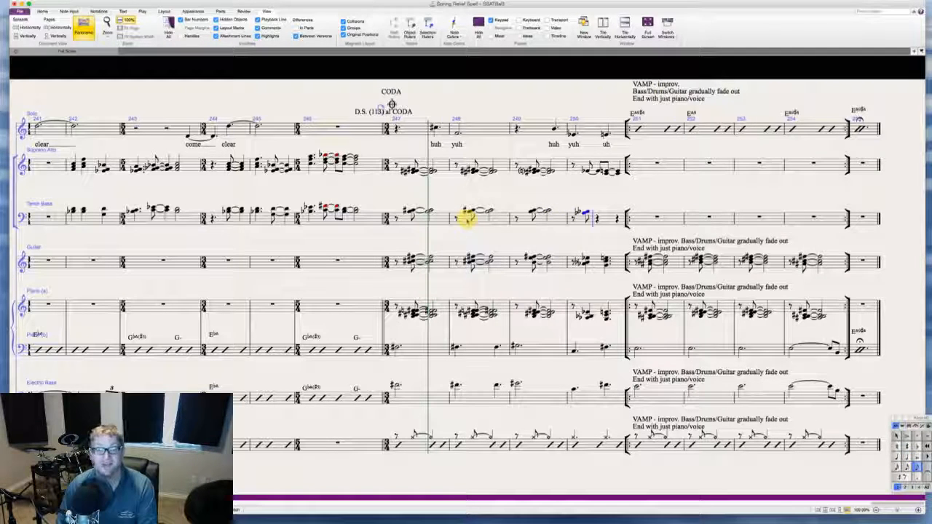
pyautogui.press('r')
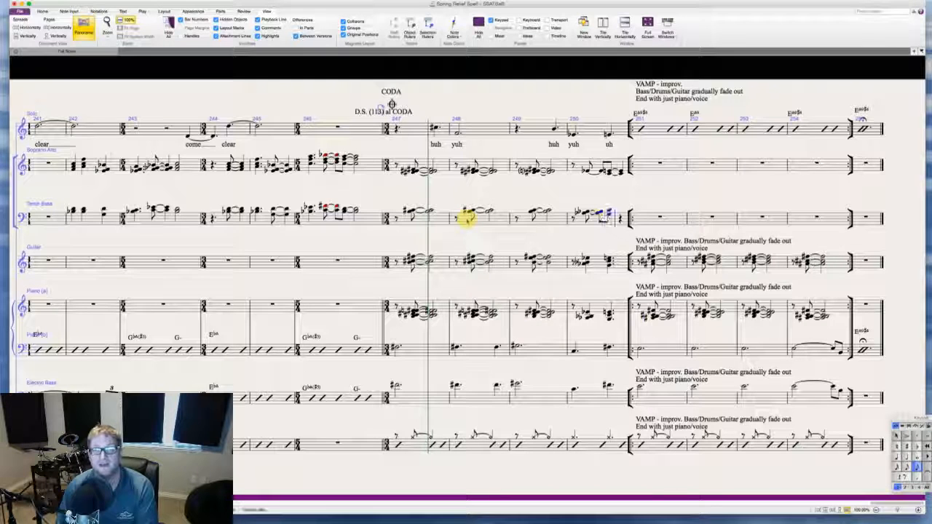
pyautogui.press('a')
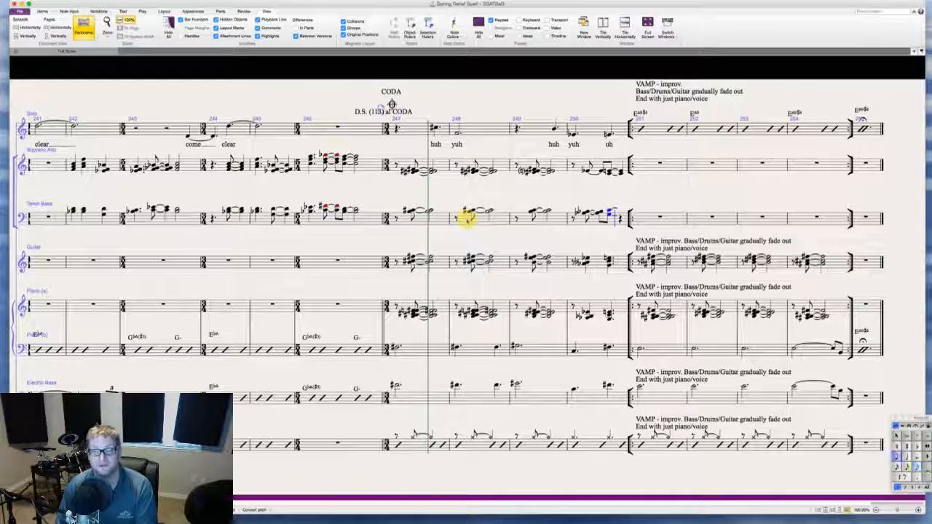
pyautogui.press('Escape')
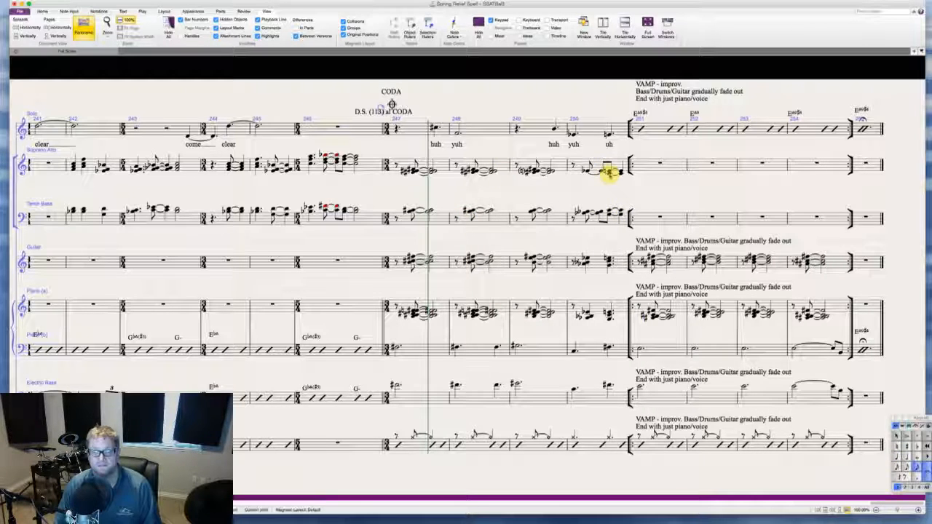
# - Thin out the tied Soprano Alto chord at the end of bar 250 and play back the coda from bar 247
pyautogui.click(618, 173)
pyautogui.press('Escape')
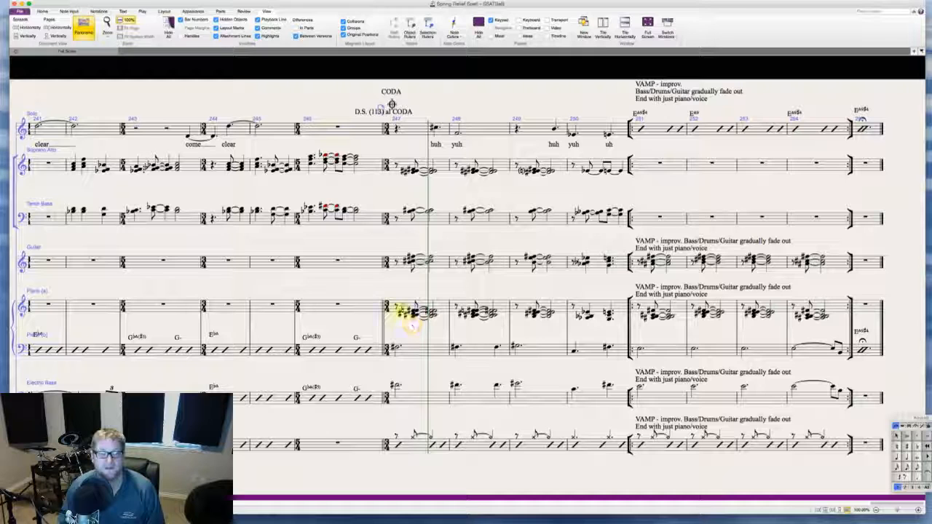
pyautogui.click(395, 306)
pyautogui.press('p')
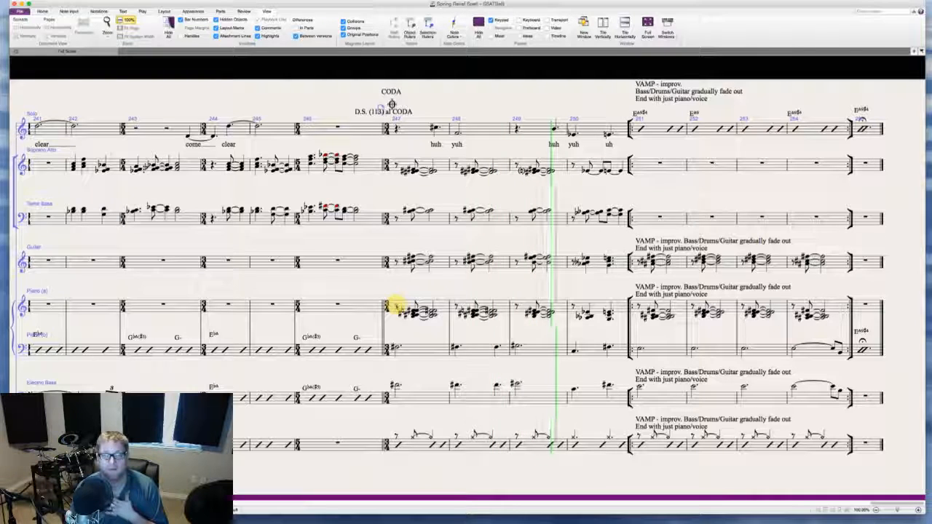
pyautogui.press('space')
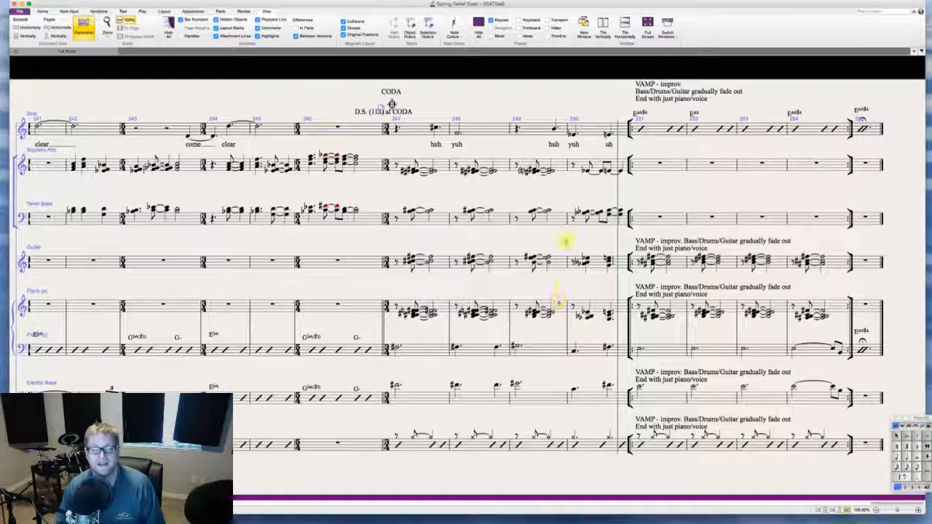
# - Thin out the tied Tenor Bass chord in bar 249 and replay the coda from bar 247 into the vamp
pyautogui.click(531, 211)
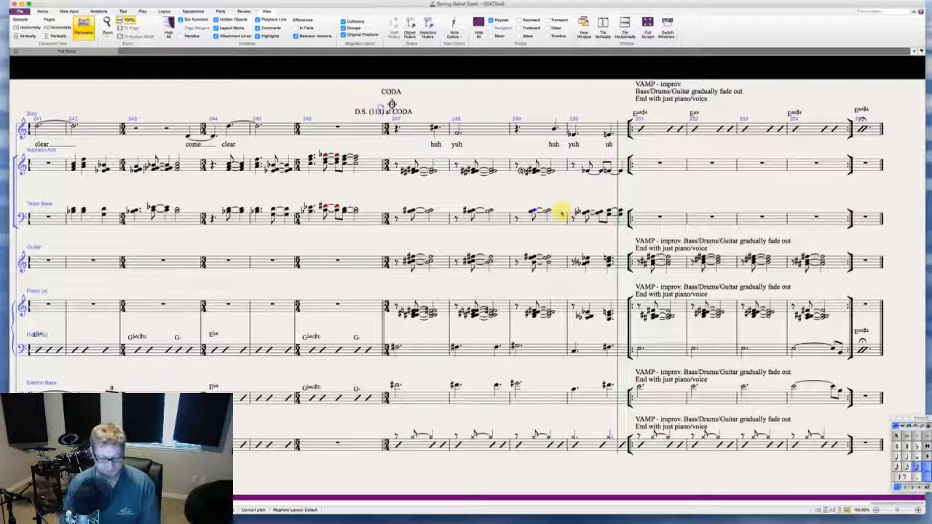
pyautogui.press('Escape')
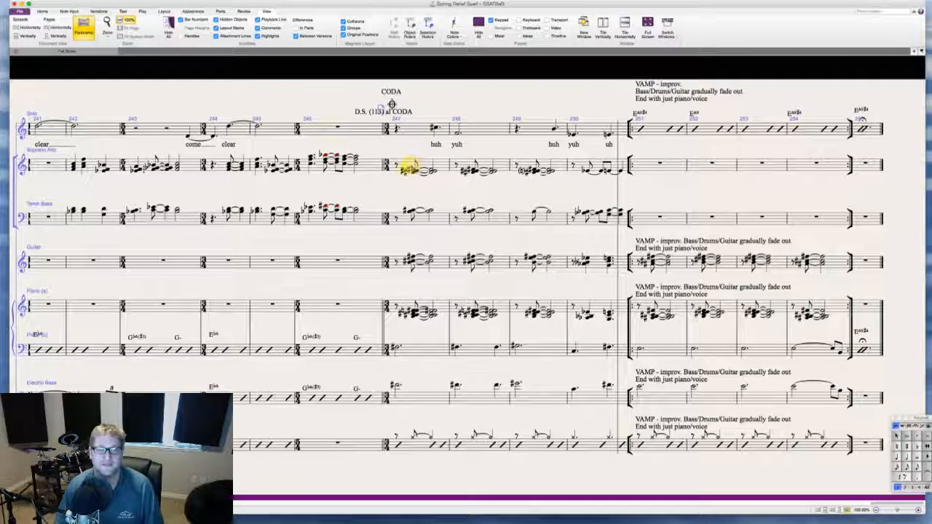
pyautogui.click(394, 166)
pyautogui.press('p')
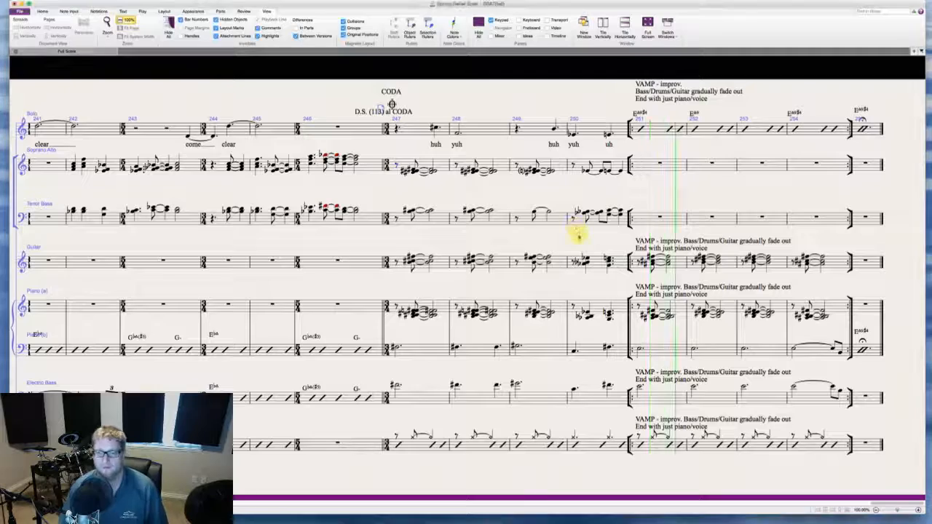
pyautogui.click(574, 243)
pyautogui.press('space')
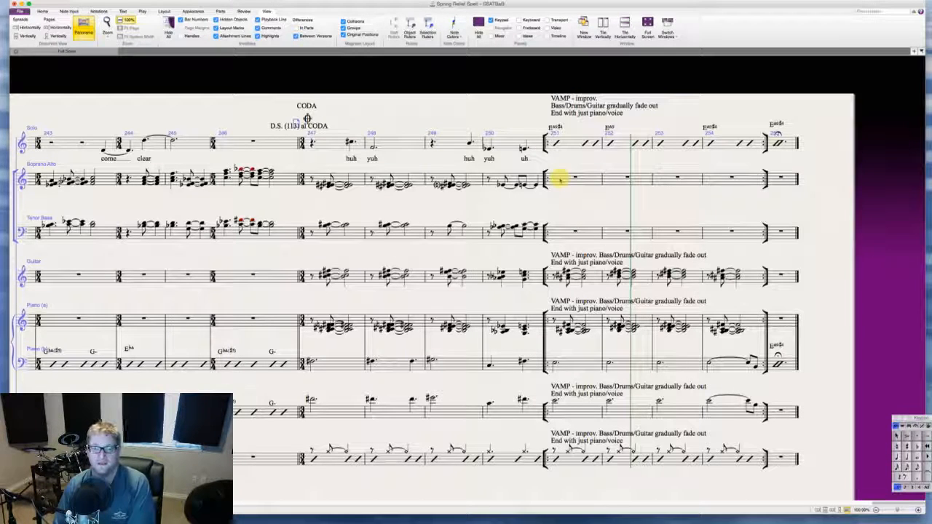
# - Fill Soprano Alto bars 251 and 252 each with an eighth rest and an eighth-note chord tied to a half-note chord
pyautogui.click(559, 179)
pyautogui.press('3')
pyautogui.press('0')
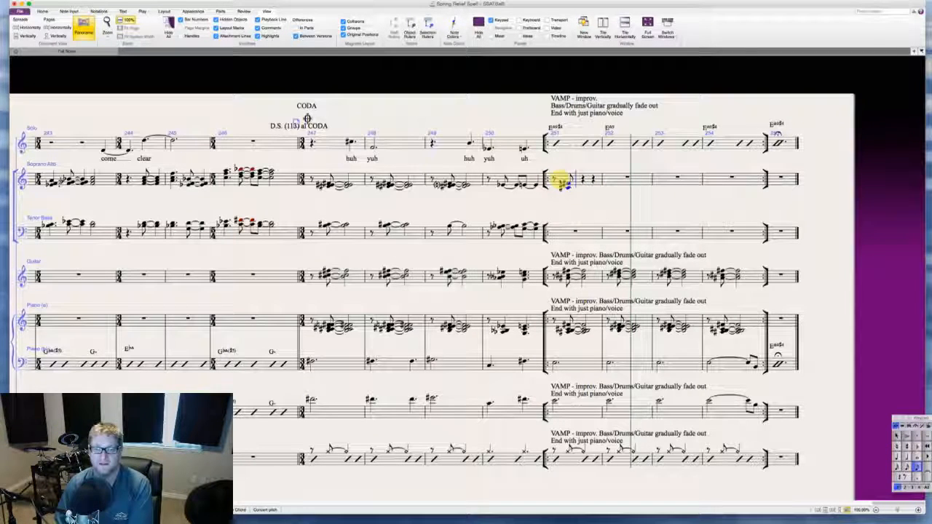
pyautogui.press('6')
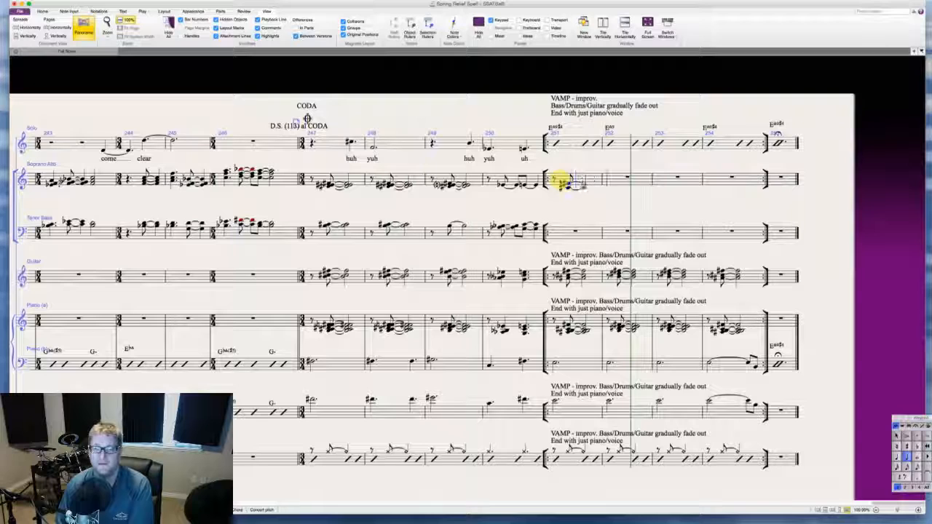
pyautogui.press('3')
pyautogui.press('0')
pyautogui.press('Return')
pyautogui.press('5')
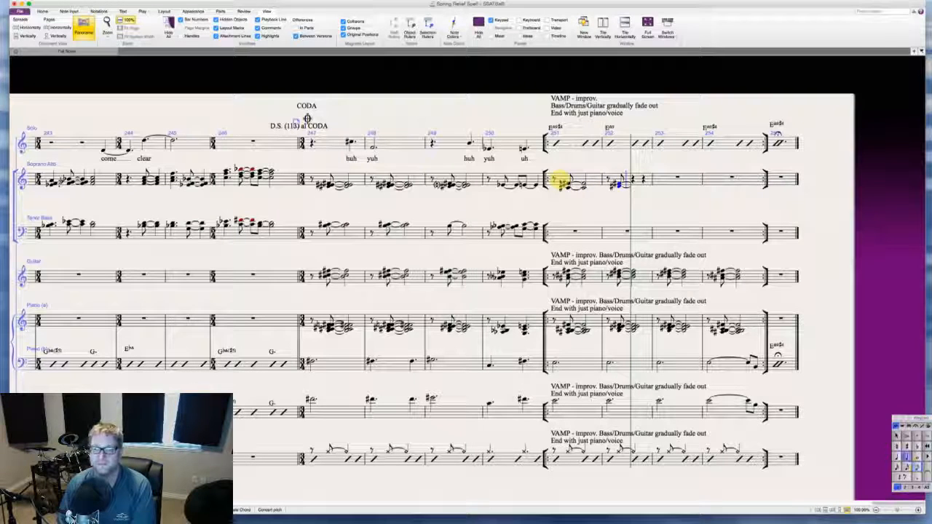
# - Fill Soprano Alto bars 253 and 254 each with an eighth rest and an eighth-note chord tied to a half-note chord
pyautogui.press('3')
pyautogui.press('0')
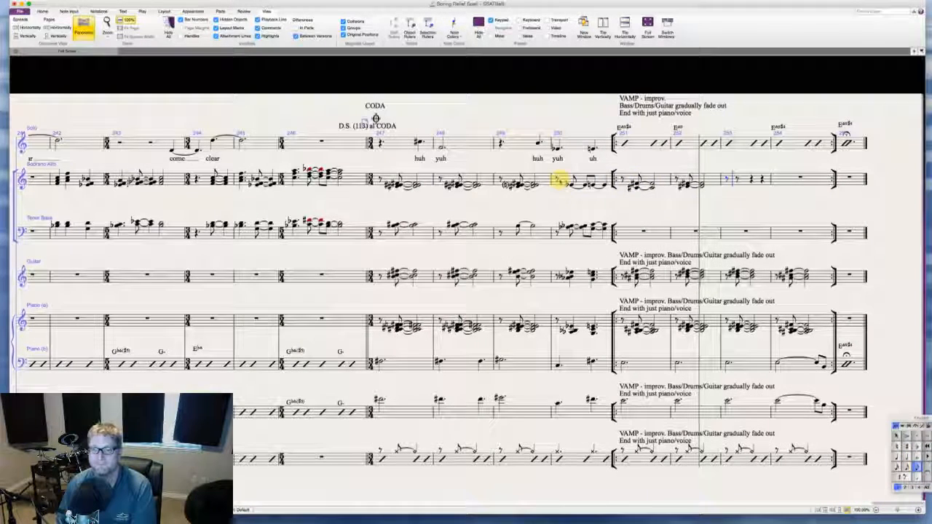
pyautogui.press('Return')
pyautogui.press('5')
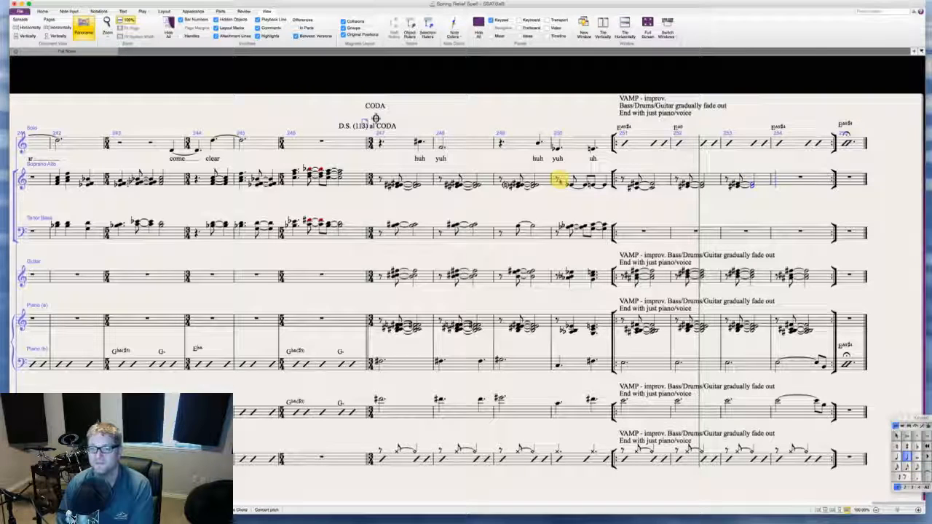
pyautogui.press('3')
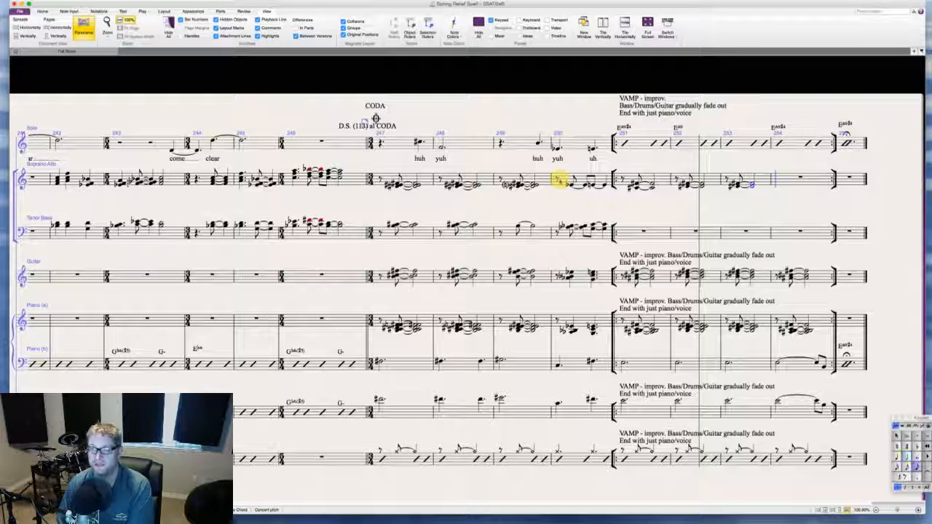
pyautogui.press('0')
pyautogui.press('Return')
pyautogui.press('5')
# - Fill Tenor Bass bar 251 with an eighth rest and an eighth-note chord tied to a half-note chord, and start bar 252 with an eighth rest
pyautogui.click(616, 234)
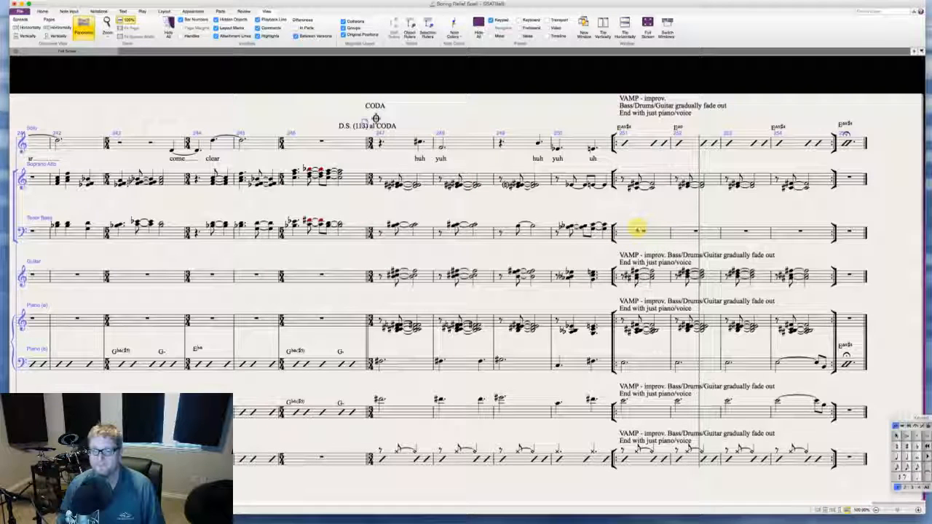
pyautogui.click(635, 230)
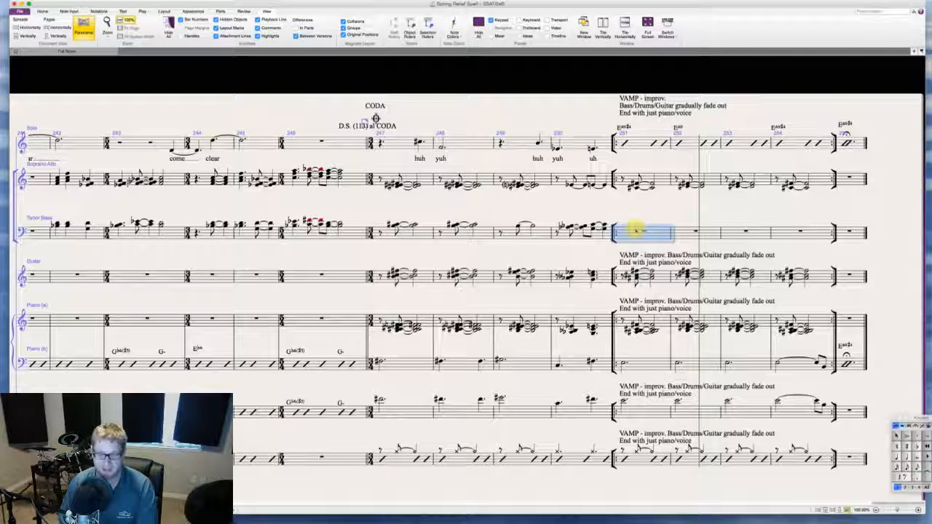
pyautogui.press('3')
pyautogui.press('0')
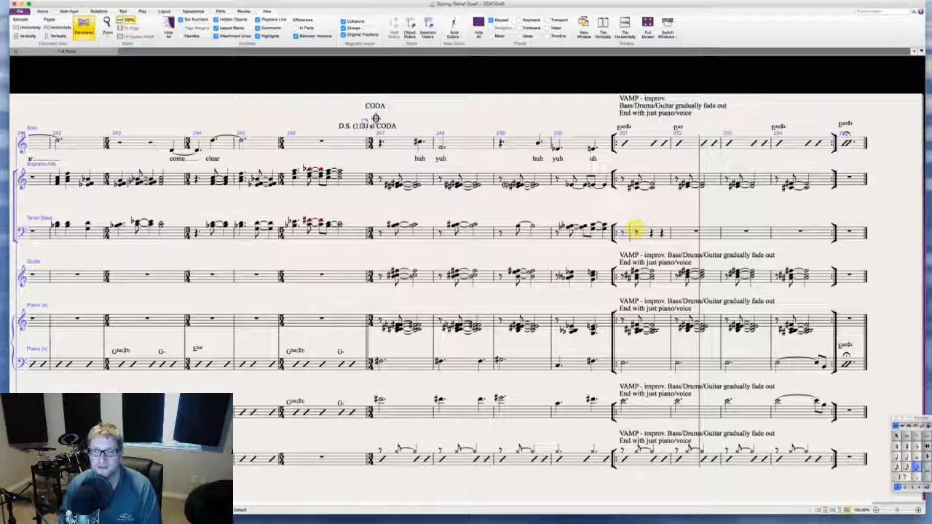
pyautogui.press('Return')
pyautogui.press('5')
pyautogui.press('3')
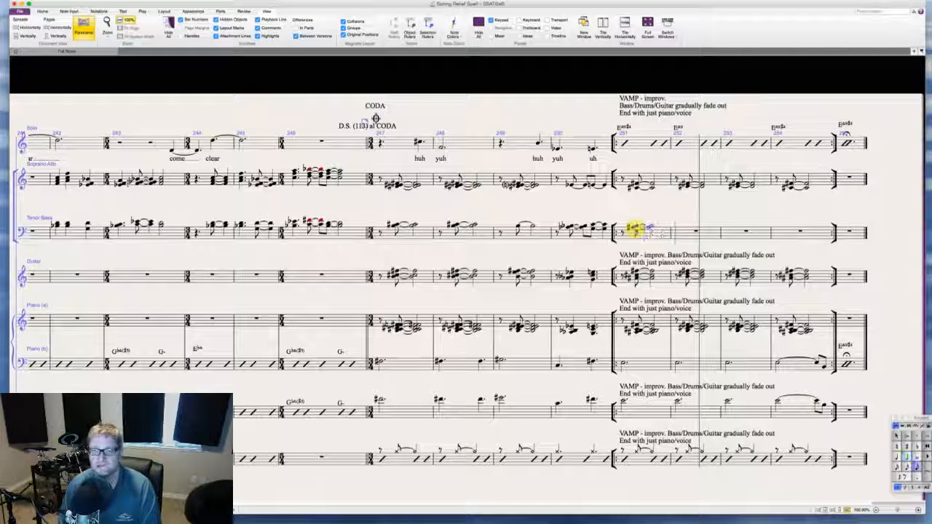
pyautogui.press('0')
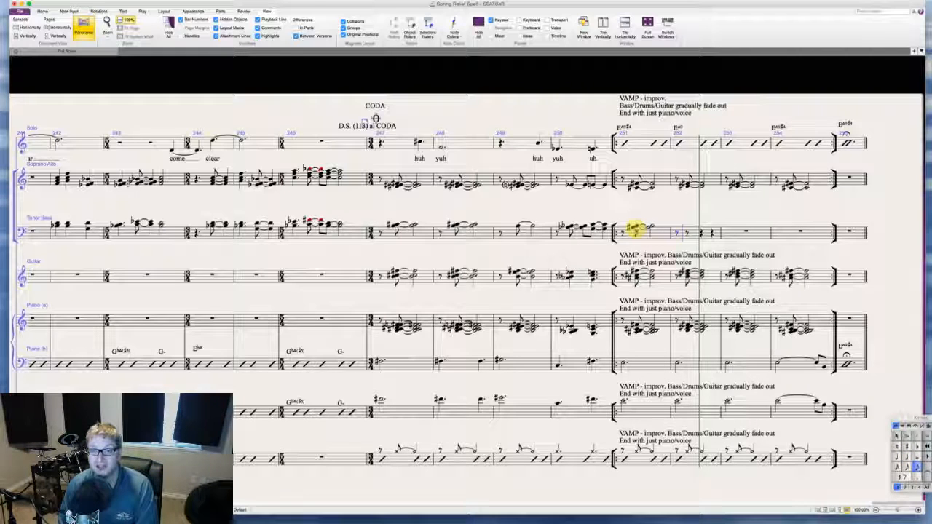
# - Thin out the tied Soprano Alto chords in vamp bars 252 and 253 by deleting a note from them
pyautogui.click(687, 185)
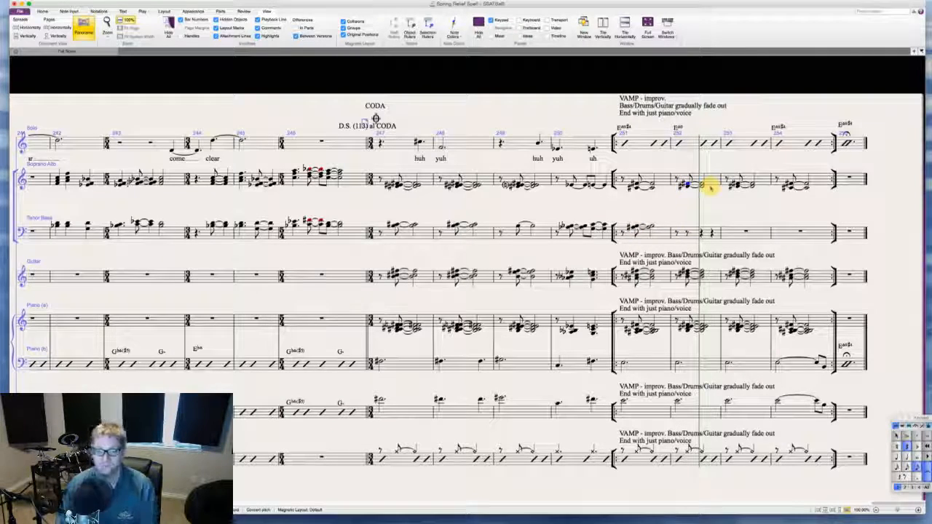
pyautogui.press('Escape')
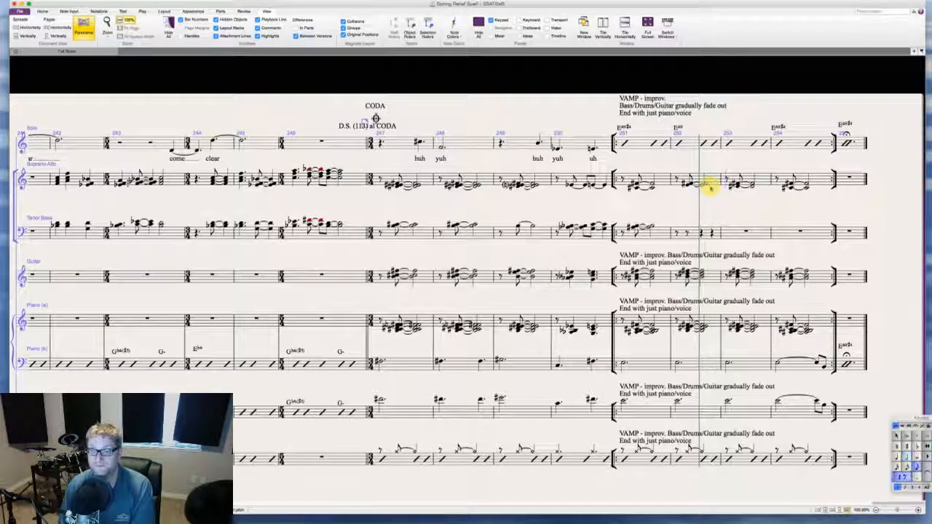
pyautogui.press('Right')
pyautogui.press('Delete')
pyautogui.press('Right')
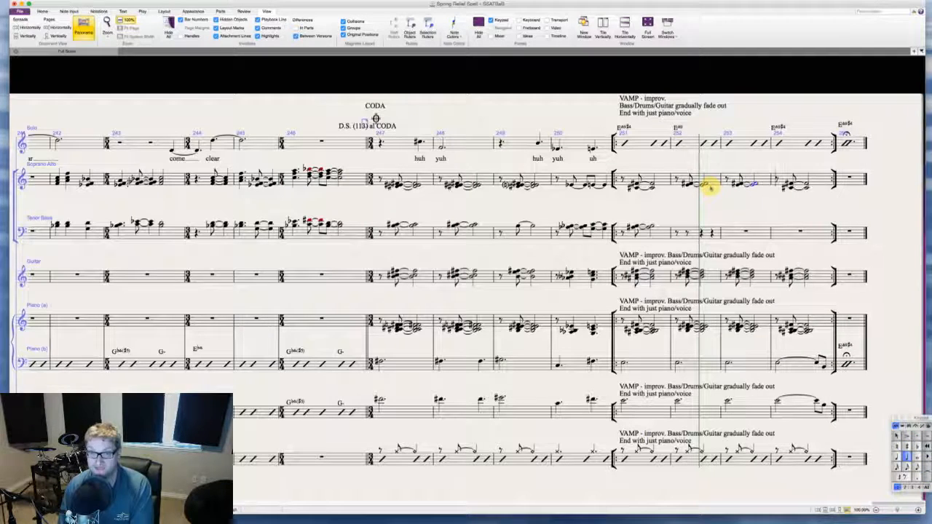
pyautogui.press('Escape')
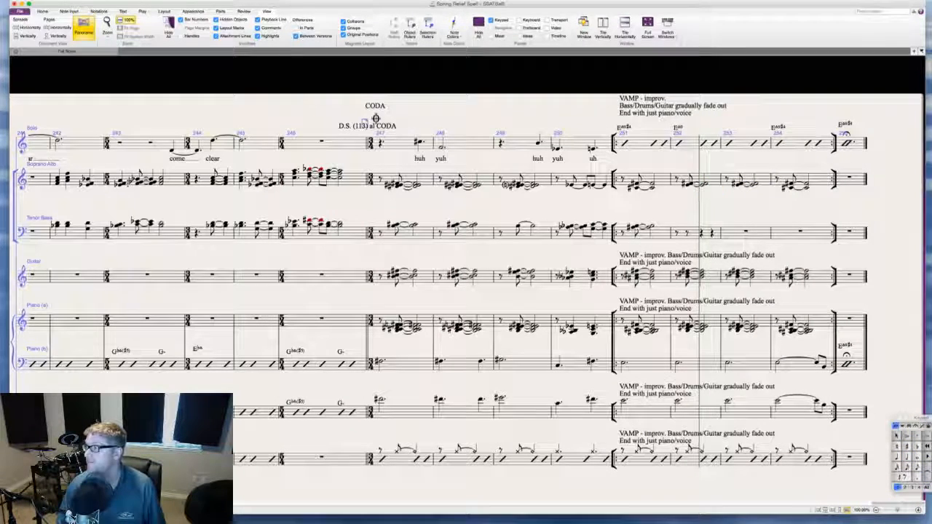
pyautogui.press('super+Tab')
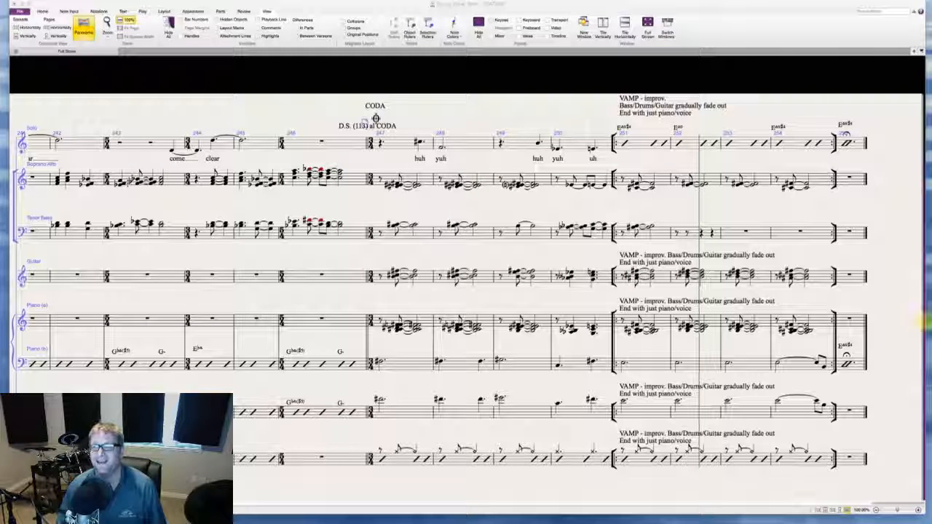
pyautogui.click(690, 210)
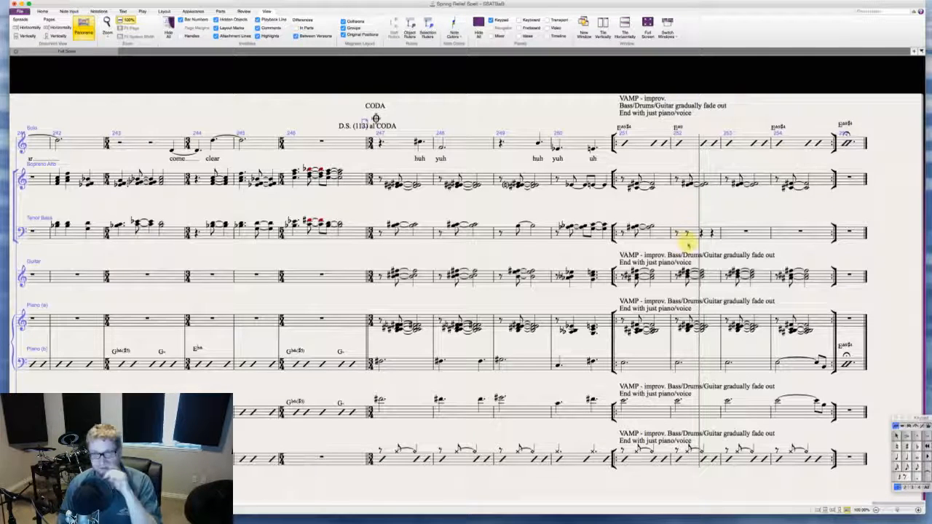
# - Enter an eighth-note chord tied to a half-note chord after the first rest in bar 252 of the Tenor Bass staff
pyautogui.click(683, 233)
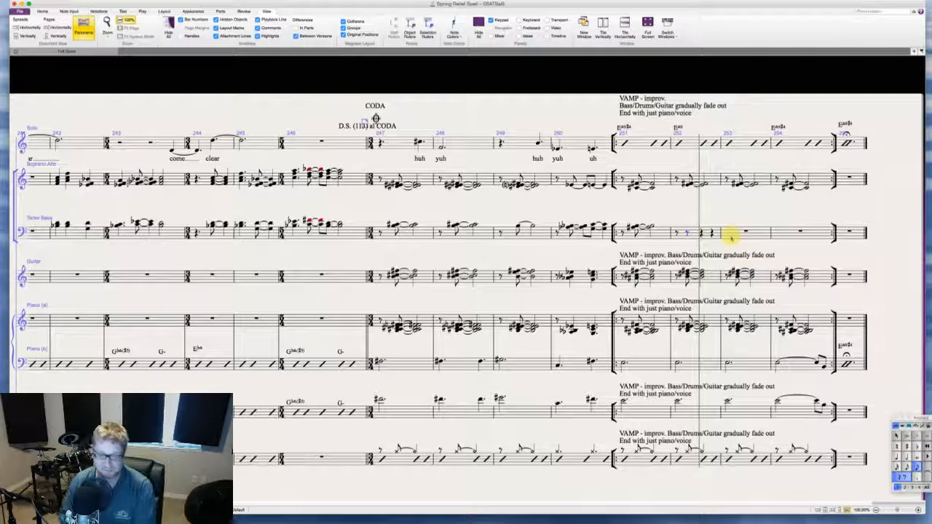
pyautogui.press('Return')
pyautogui.press('5')
pyautogui.press('3')
pyautogui.press('0')
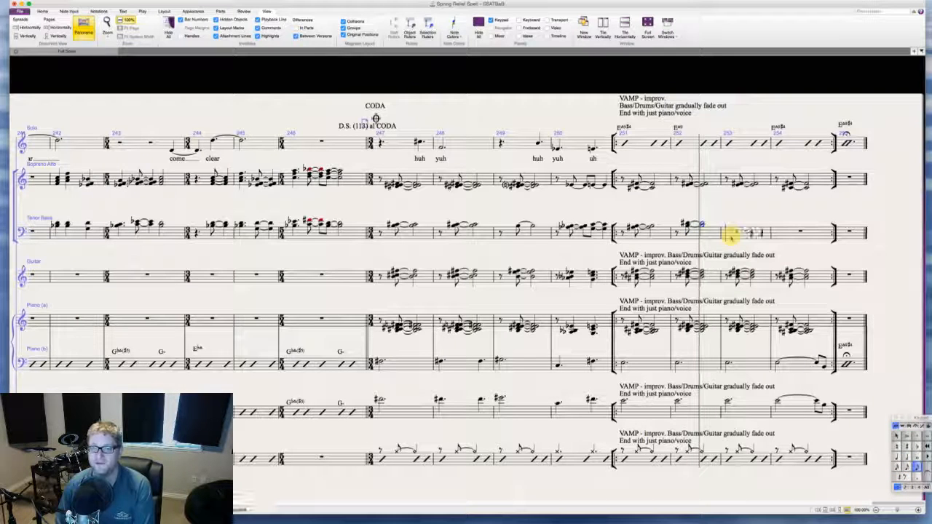
# - Enter the same rhythm, an eighth-note chord tied to a half-note chord, in bar 253 of the Tenor Bass staff
pyautogui.press('Return')
pyautogui.press('5')
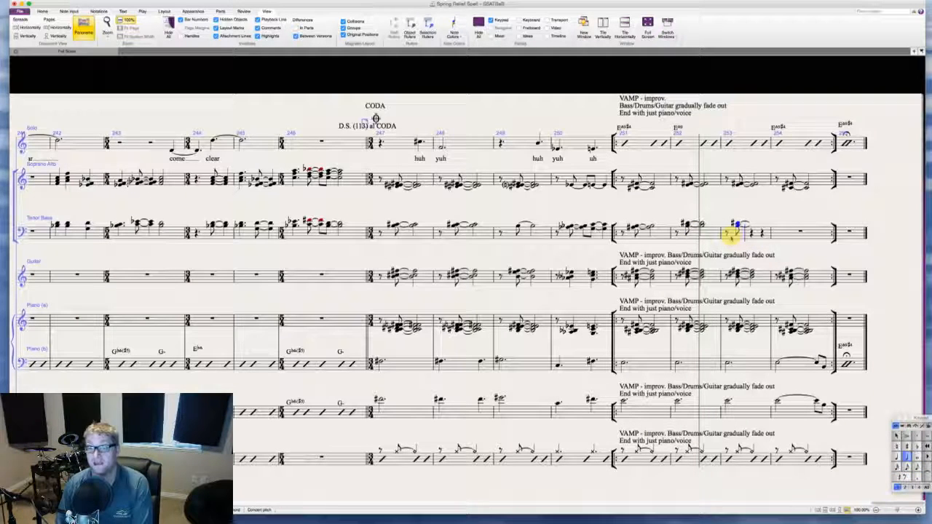
pyautogui.press('Return')
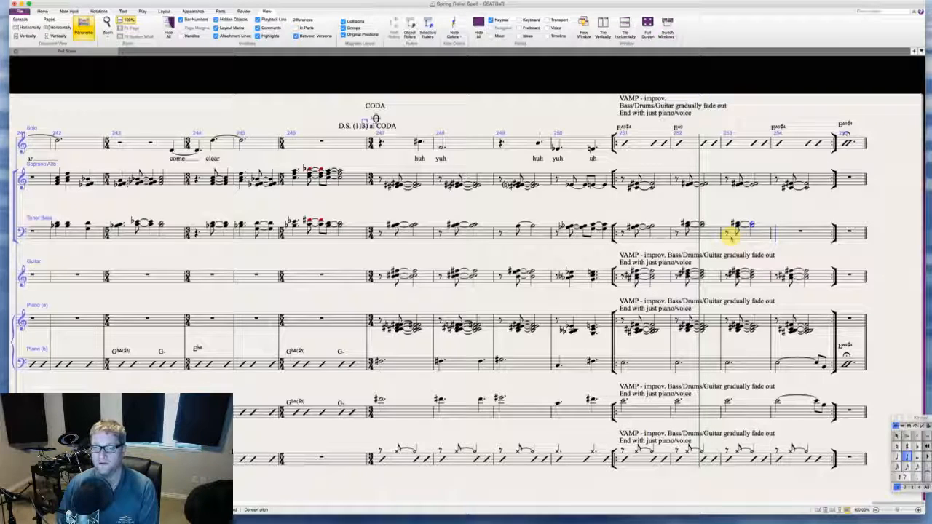
# - Complete bar 254 of the Tenor Bass staff with an eighth-note chord tied to a half-note chord
pyautogui.press('KP_3')
pyautogui.press('KP_0')
pyautogui.press('KP_Enter')
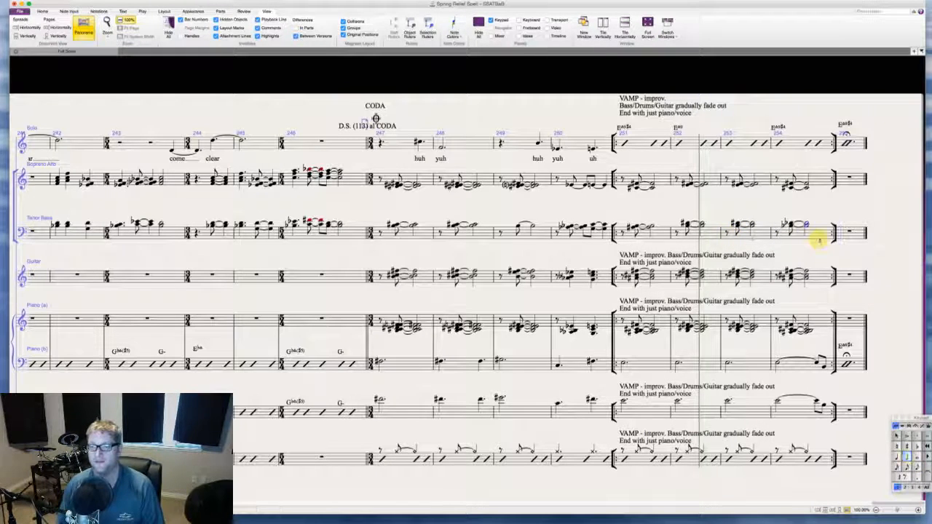
pyautogui.click(818, 237)
pyautogui.press('Escape')
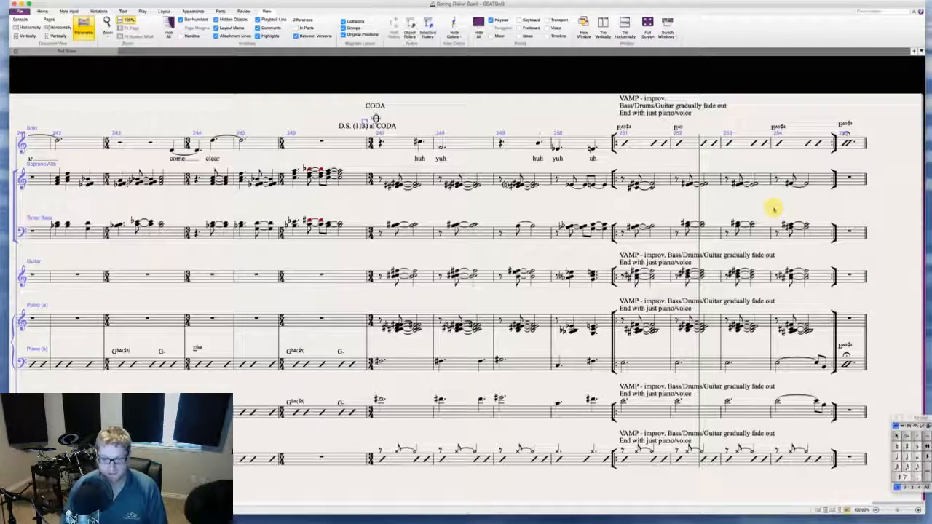
# - Insert "/Ens. vox" after "Guitar" in the VAMP instruction above the Solo staff
pyautogui.moveTo(771, 206); pyautogui.dragTo(755, 197)
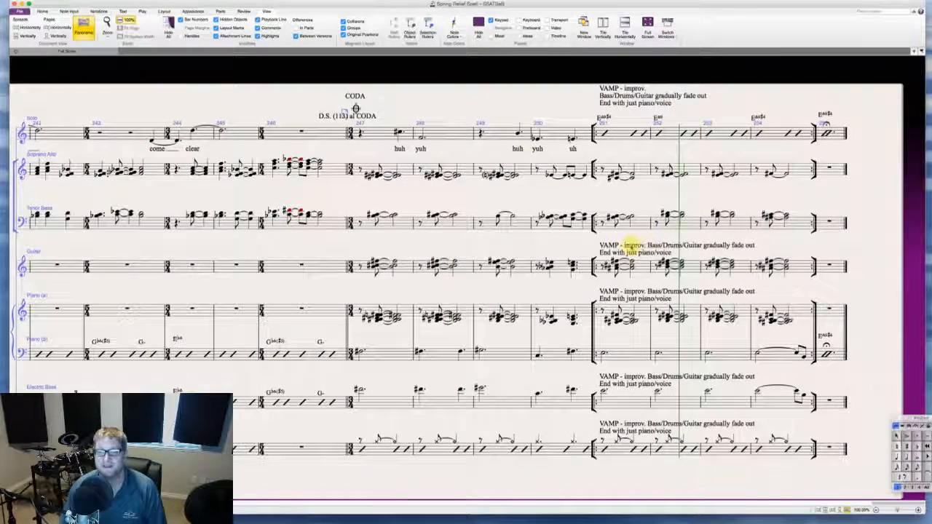
pyautogui.click(632, 246)
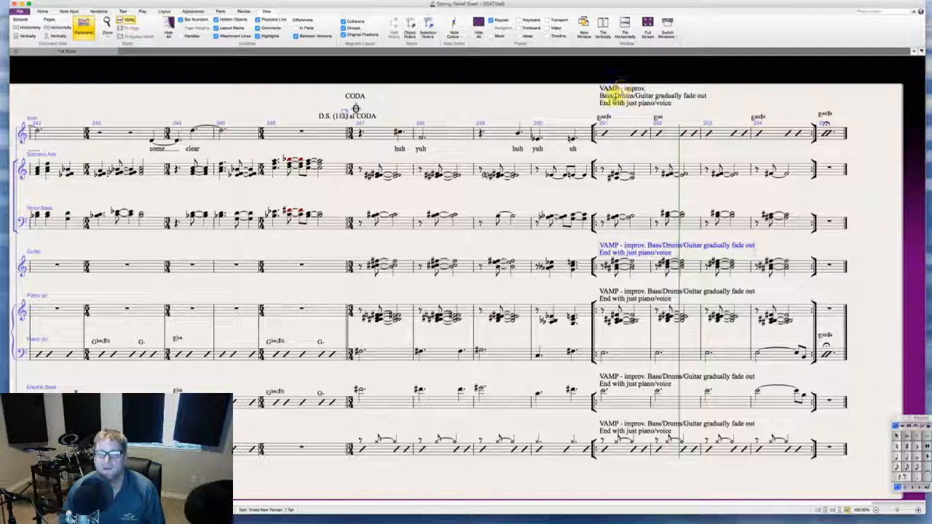
pyautogui.click(561, 105)
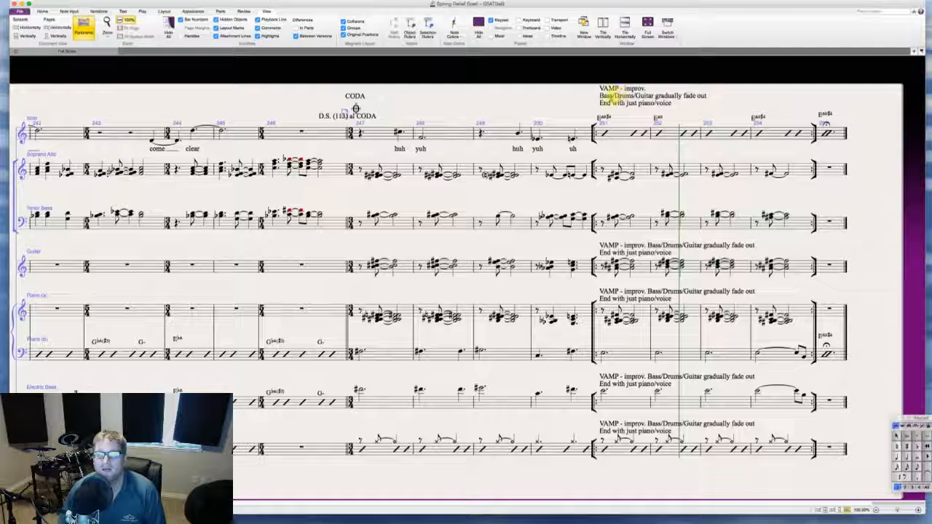
pyautogui.click(647, 95)
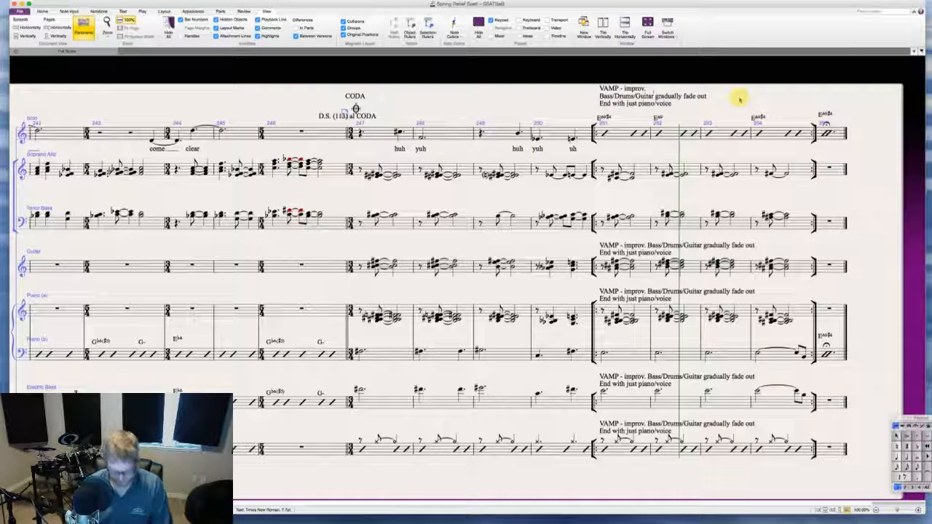
pyautogui.write('/Ens.')
pyautogui.write(' vox')
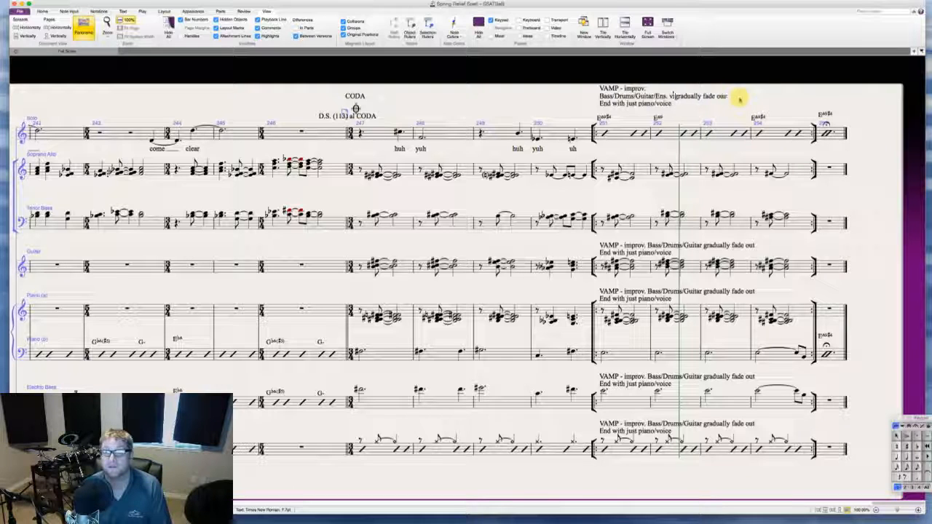
pyautogui.click(721, 114)
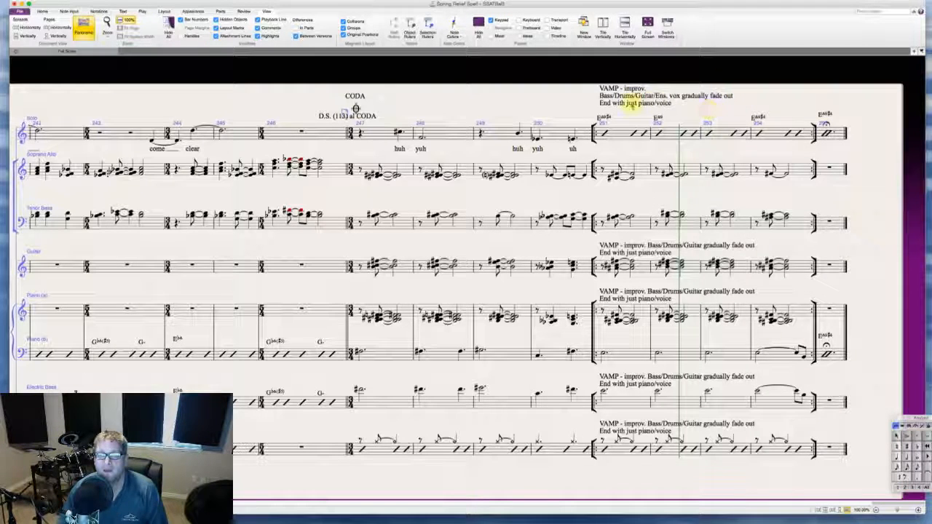
# - Shift the Solo staff's VAMP instruction slightly and add "OPEN" at its beginning
pyautogui.moveTo(620, 104); pyautogui.dragTo(637, 112)
pyautogui.doubleClick(613, 98)
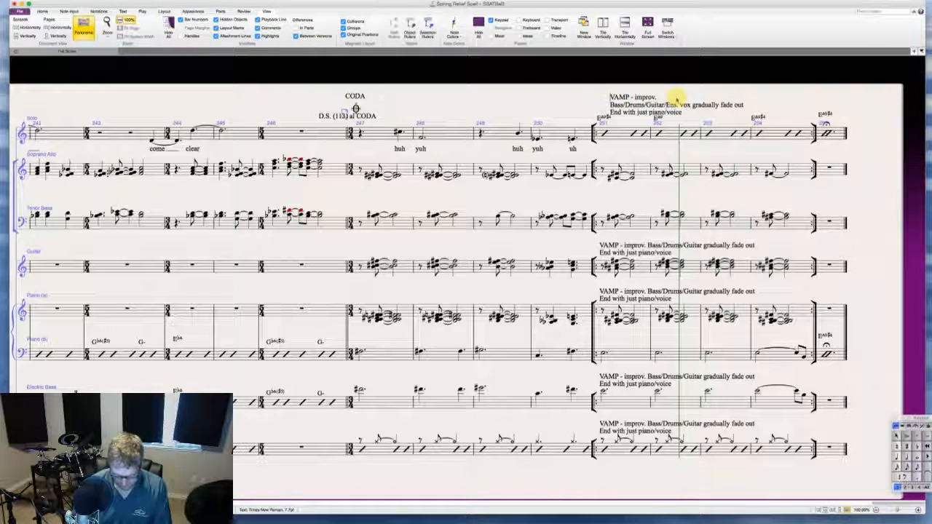
pyautogui.write('OPEN')
pyautogui.click(785, 91)
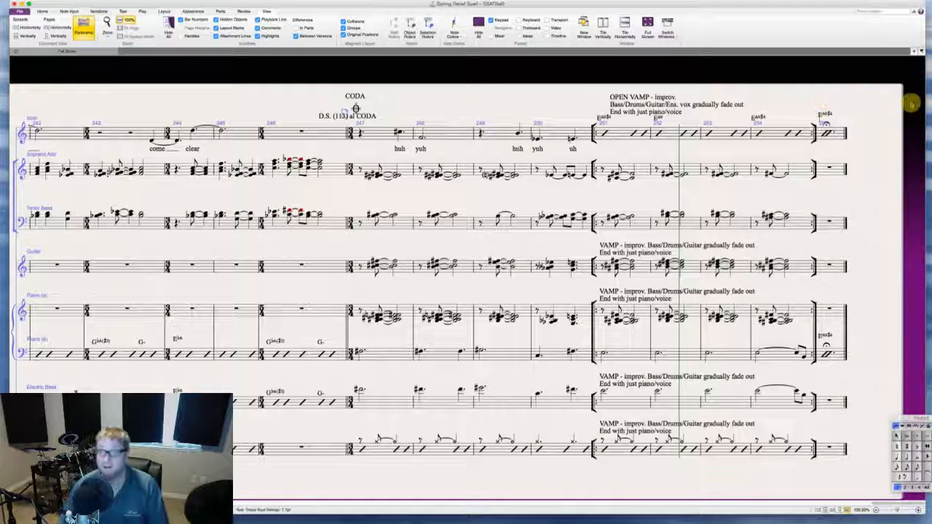
# - Add the text "ON CUE" to the final bar of the Solo staff and place it above the chord symbol
pyautogui.write('ON CUE')
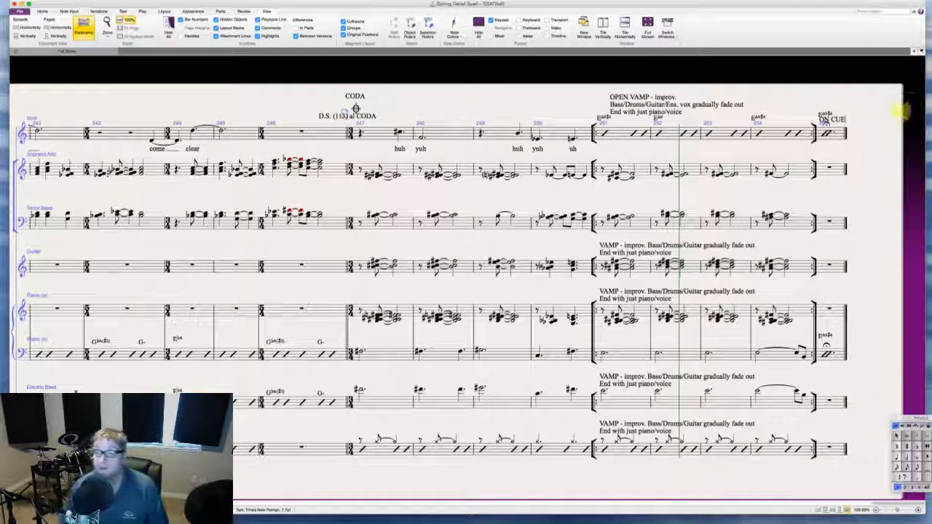
pyautogui.click(856, 112)
pyautogui.click(831, 119)
pyautogui.click(853, 113)
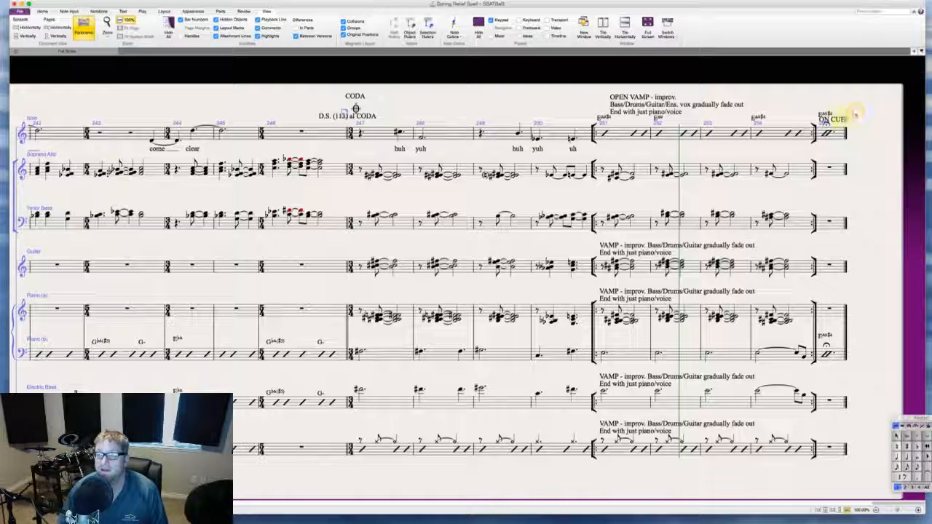
pyautogui.moveTo(838, 120); pyautogui.dragTo(836, 110)
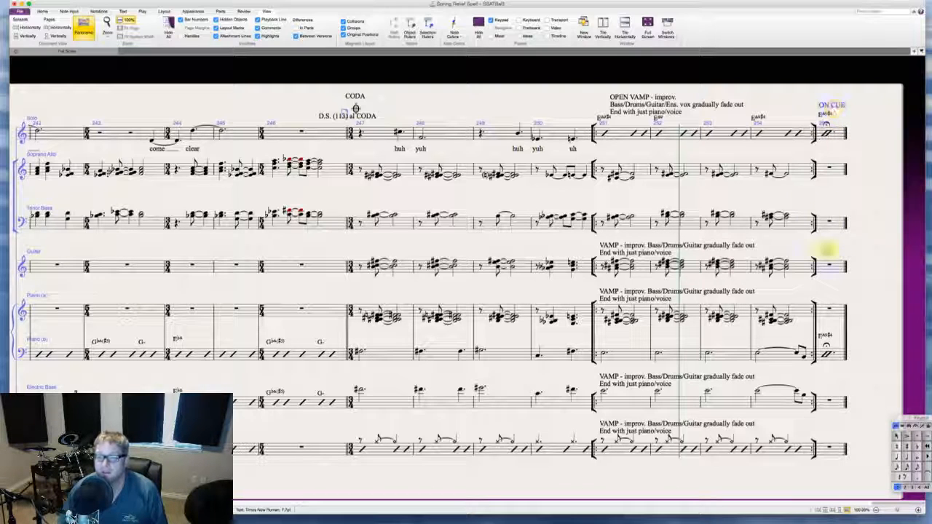
# - Copy the "ON CUE" text to the final bar of the Guitar and Piano staves, and cut the piano copy
pyautogui.keyDown('alt'); pyautogui.click(820, 254); pyautogui.keyUp('alt')
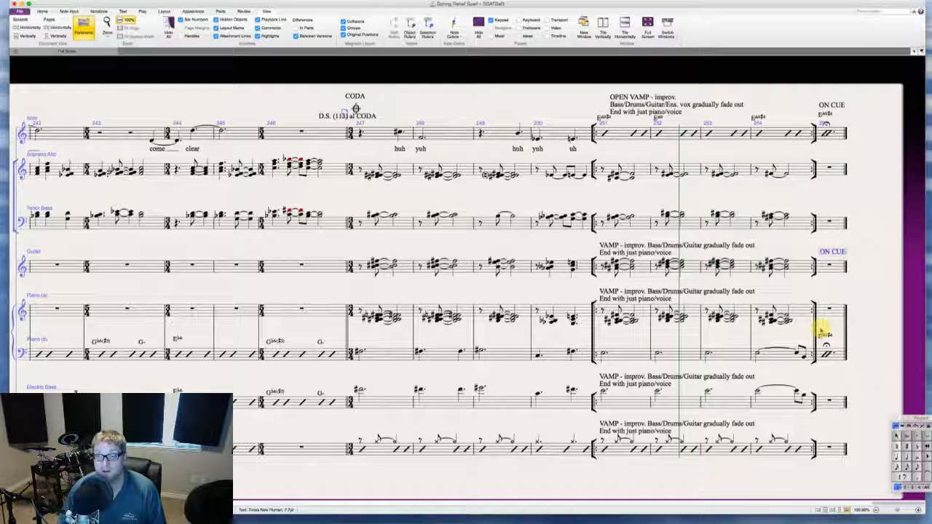
pyautogui.keyDown('alt'); pyautogui.click(820, 329); pyautogui.keyUp('alt')
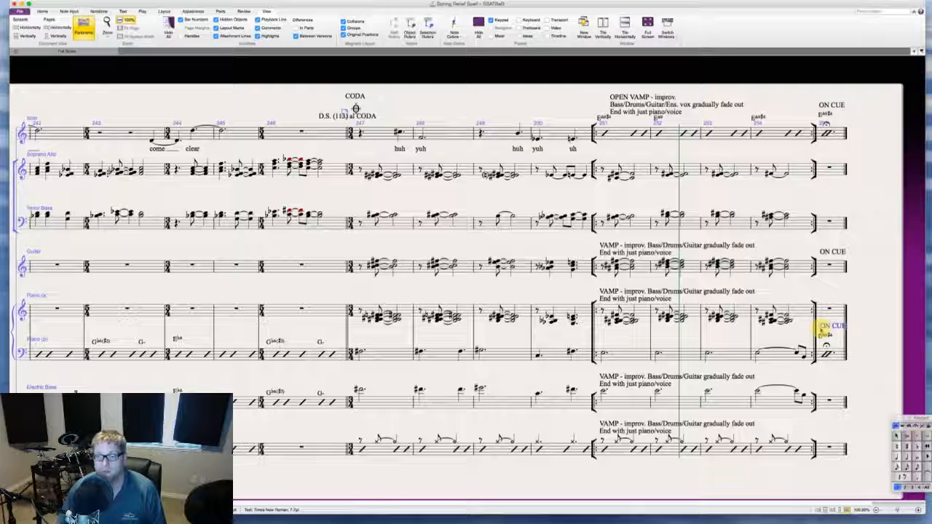
pyautogui.moveTo(824, 325)
pyautogui.mouseDown()
pyautogui.moveTo(823, 306)
pyautogui.moveTo(824, 321)
pyautogui.mouseUp()
pyautogui.press('super+x')
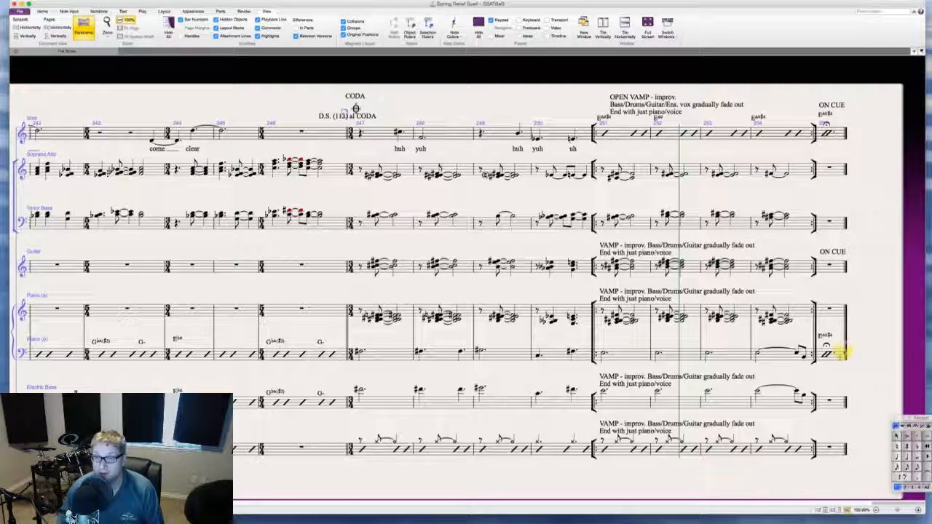
# - Paste "ON CUE" into the lower Piano staff's final bar above its chord symbol, and delete the Guitar staff's copy
pyautogui.click(840, 354)
pyautogui.press('super+v')
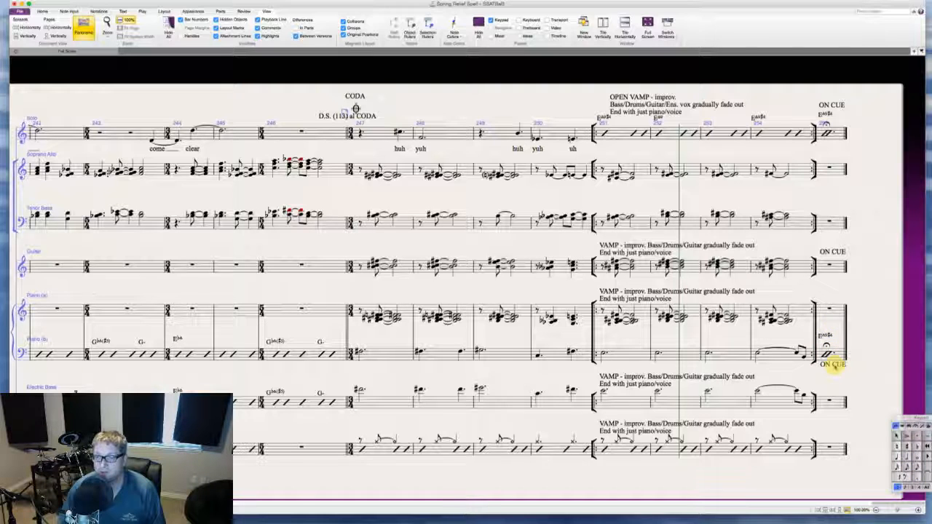
pyautogui.moveTo(832, 363); pyautogui.dragTo(831, 328)
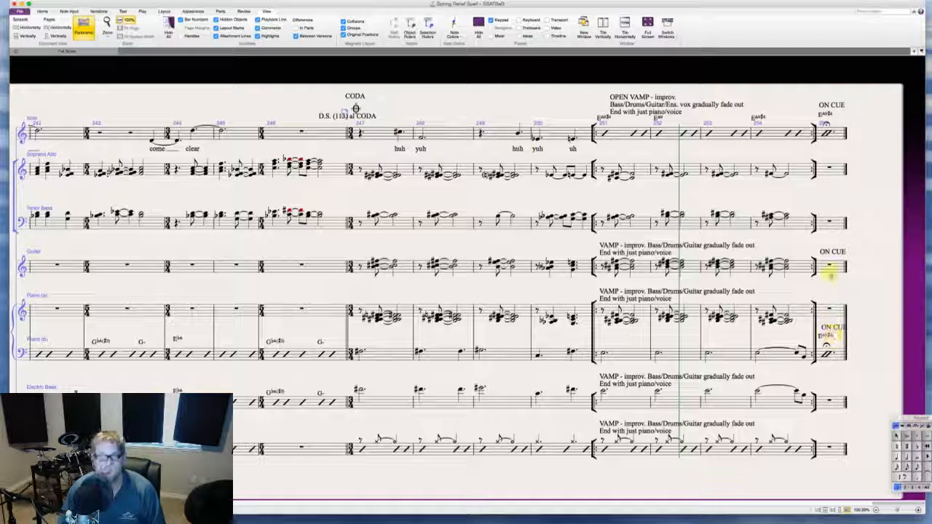
pyautogui.press('Delete')
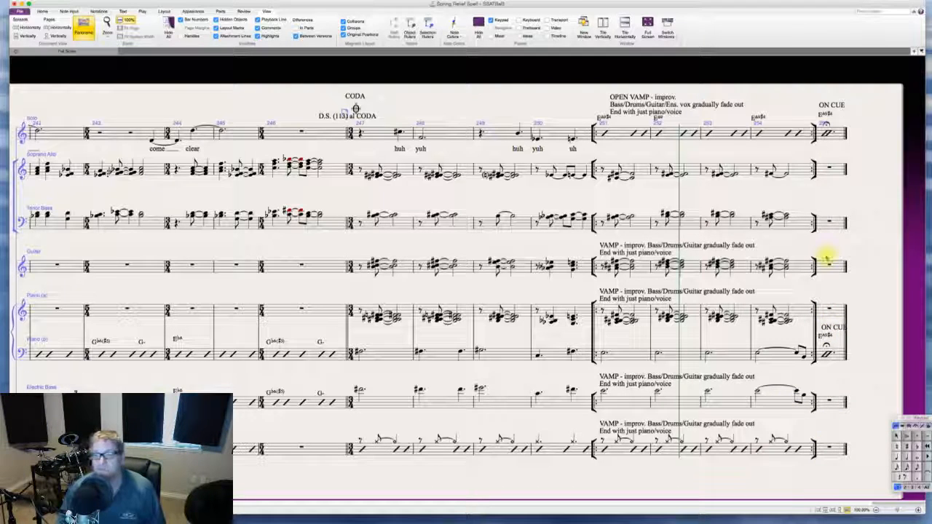
# - Look back through the score to the opening rubato section and examine its first bars
pyautogui.hscroll(-2, 825, 255)
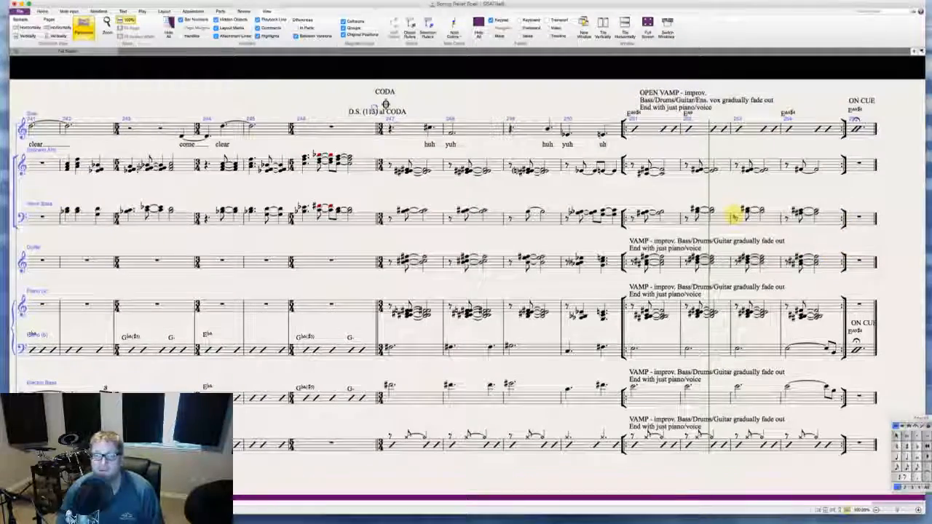
pyautogui.hscroll(-15, 690, 206)
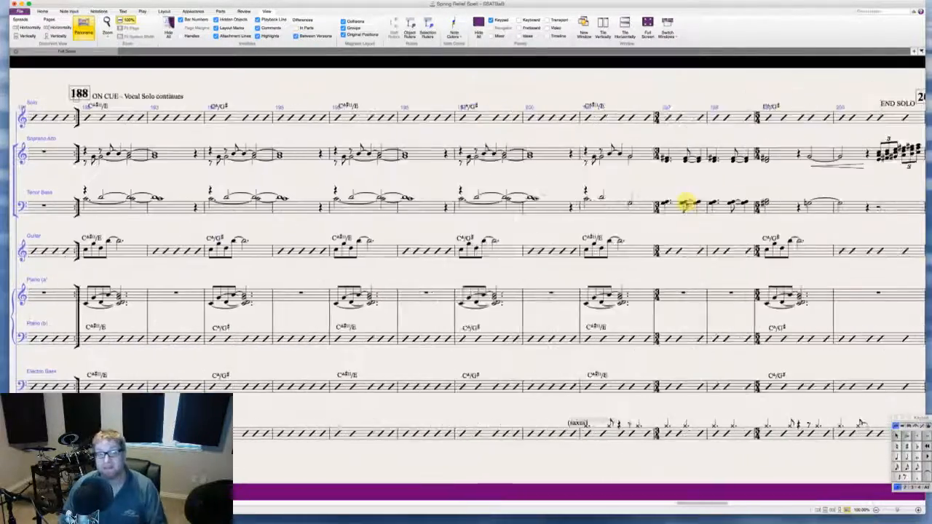
pyautogui.hscroll(-20, 686, 204)
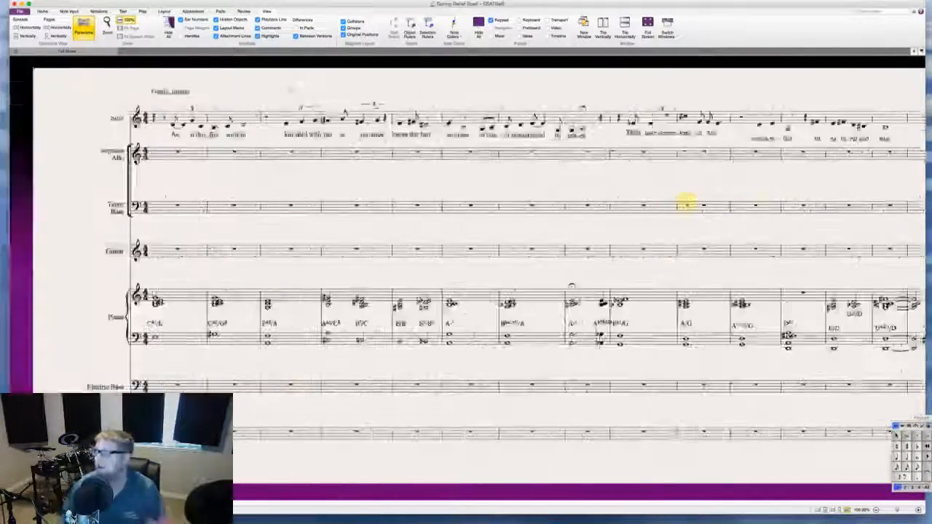
pyautogui.hscroll(1, 457, 197)
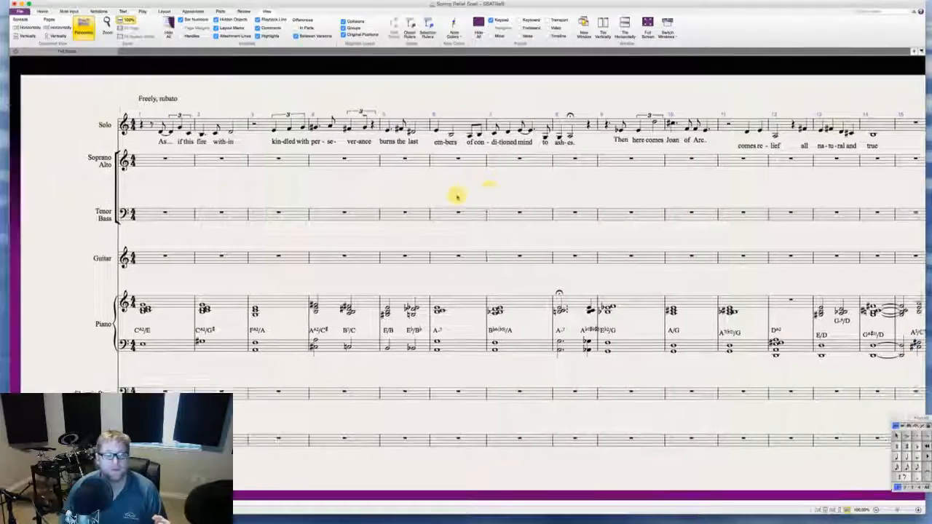
pyautogui.hscroll(-1, 457, 196)
pyautogui.hscroll(10, 457, 196)
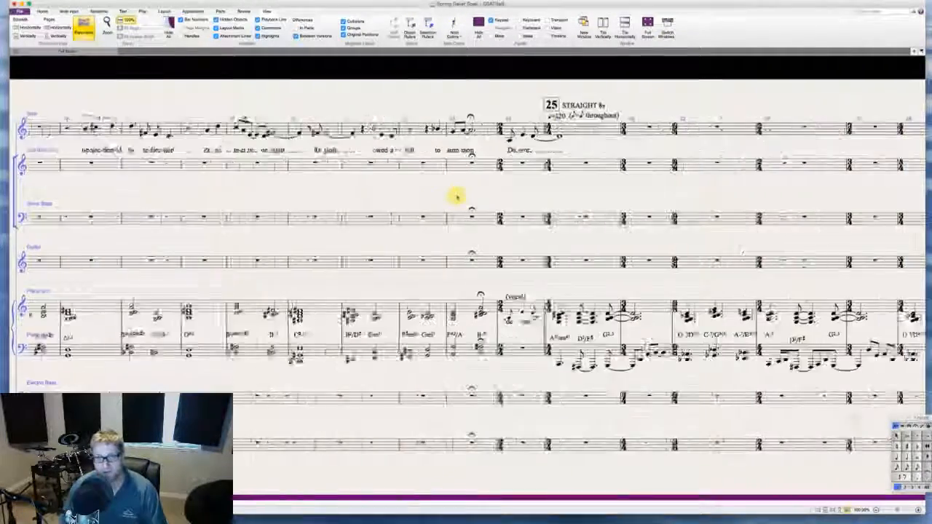
pyautogui.hscroll(-10, 457, 197)
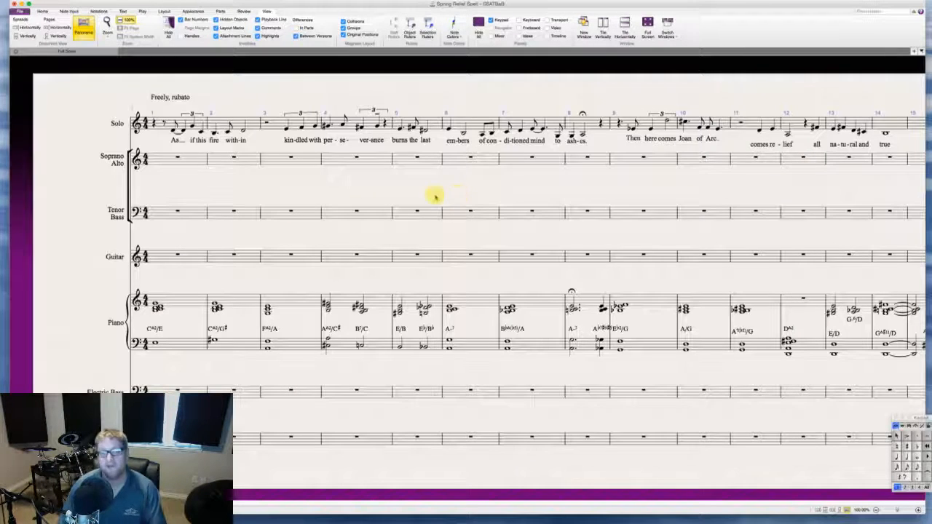
pyautogui.scroll(1, 281, 197)
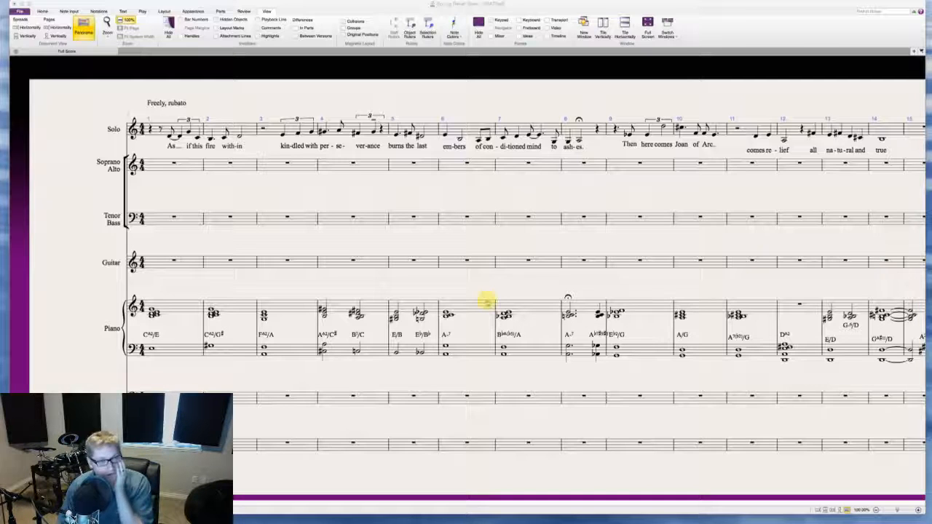
# - Add an "mp" dynamic below the first chord of the upper Piano staff in bar 1
pyautogui.click(196, 239)
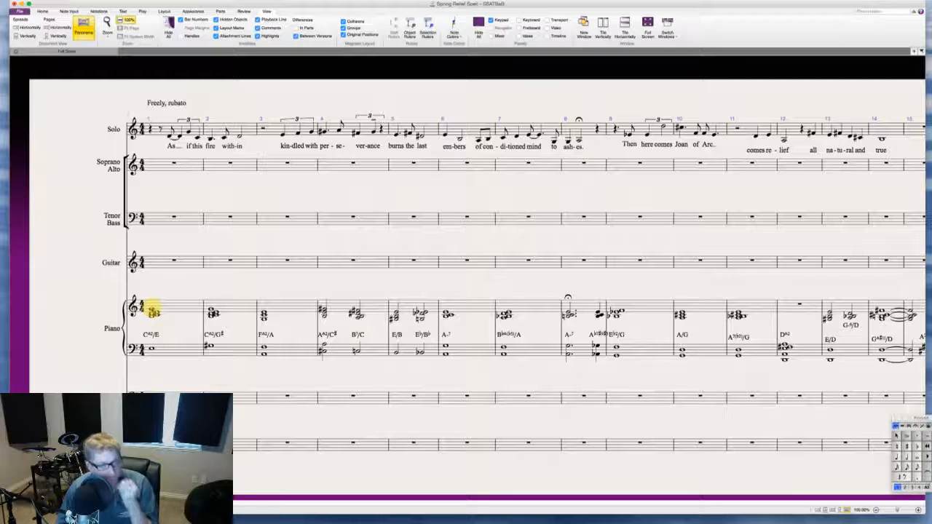
pyautogui.click(153, 311)
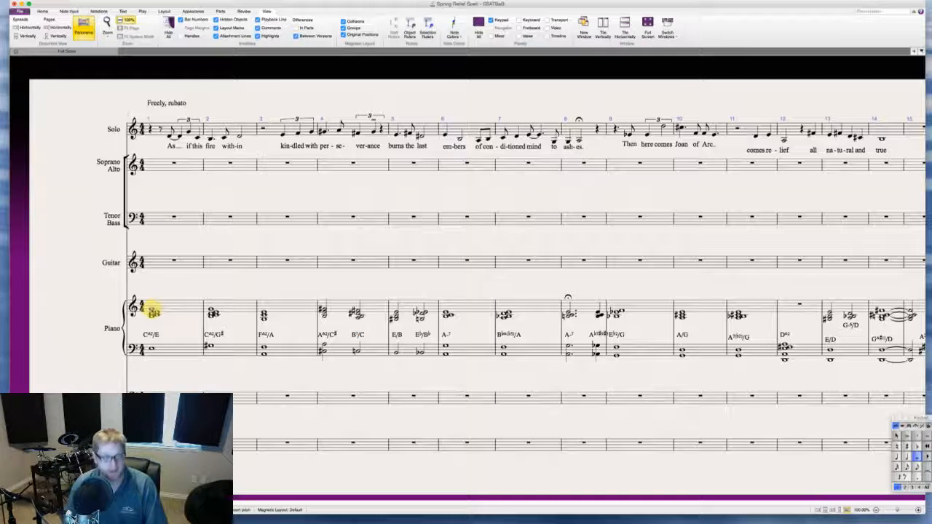
pyautogui.press('p')
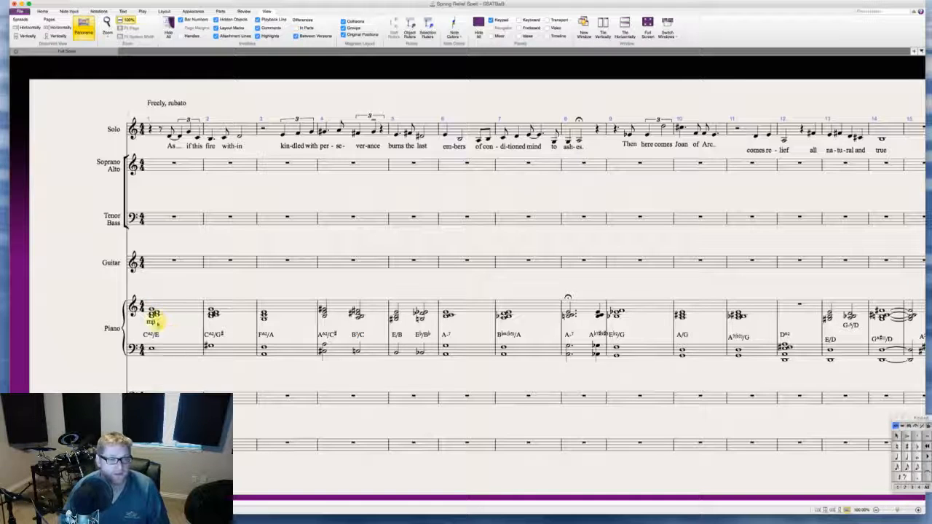
pyautogui.click(154, 311)
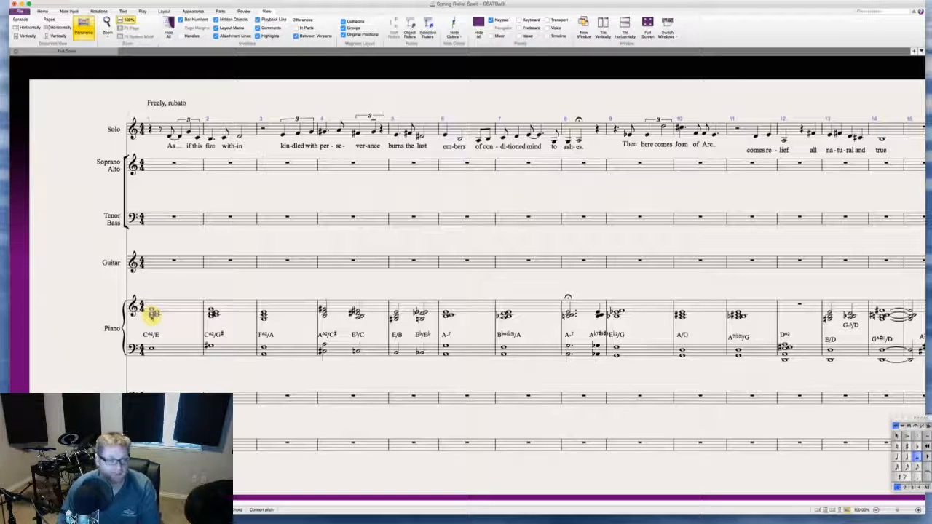
pyautogui.click(153, 313)
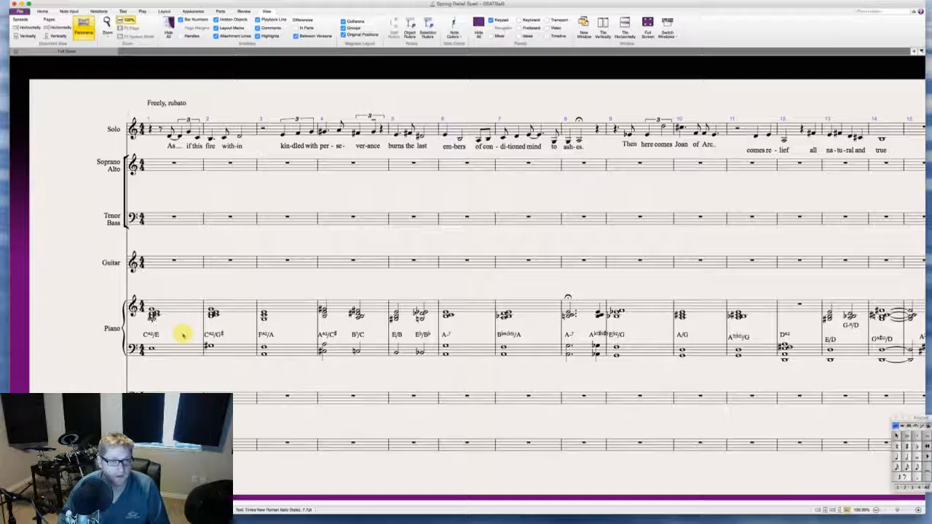
pyautogui.click(182, 334)
pyautogui.click(151, 333)
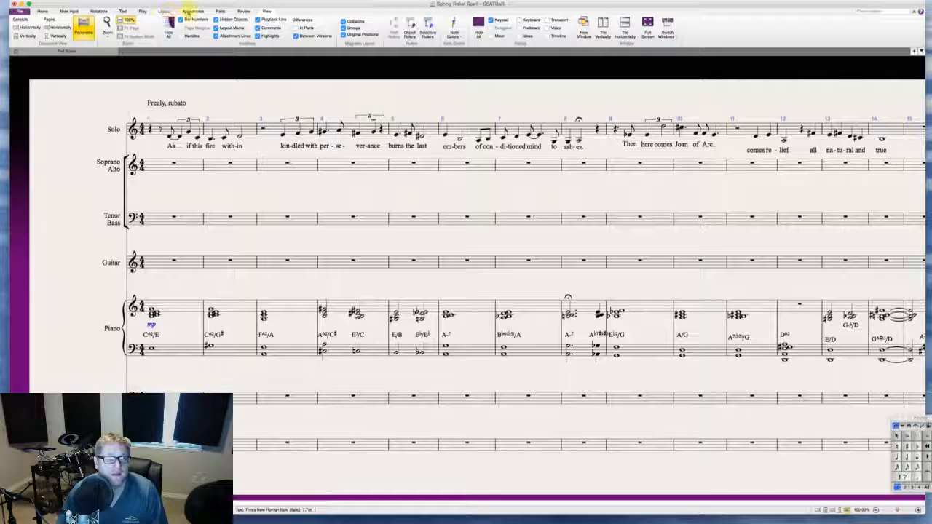
# - Open the Expression text style for editing and set its font to Opus Text
pyautogui.click(121, 10)
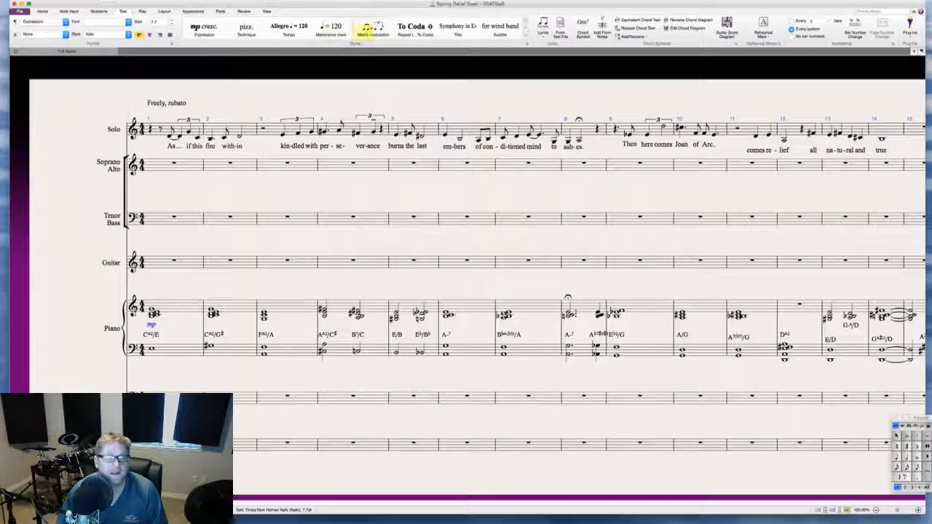
pyautogui.click(528, 43)
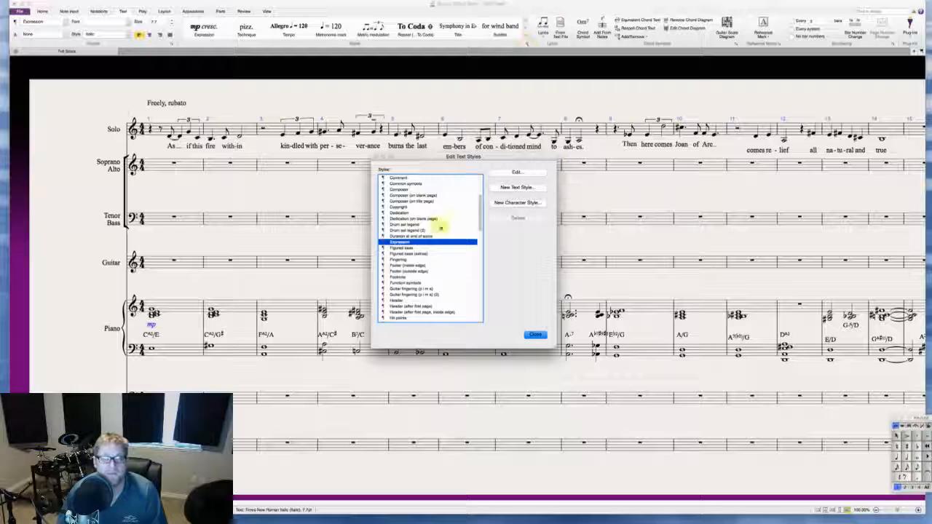
pyautogui.click(512, 176)
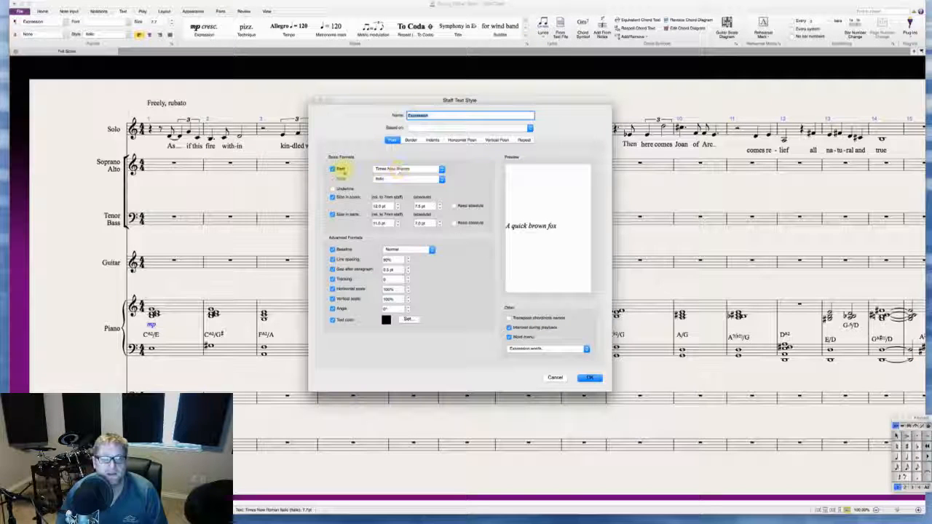
pyautogui.click(399, 168)
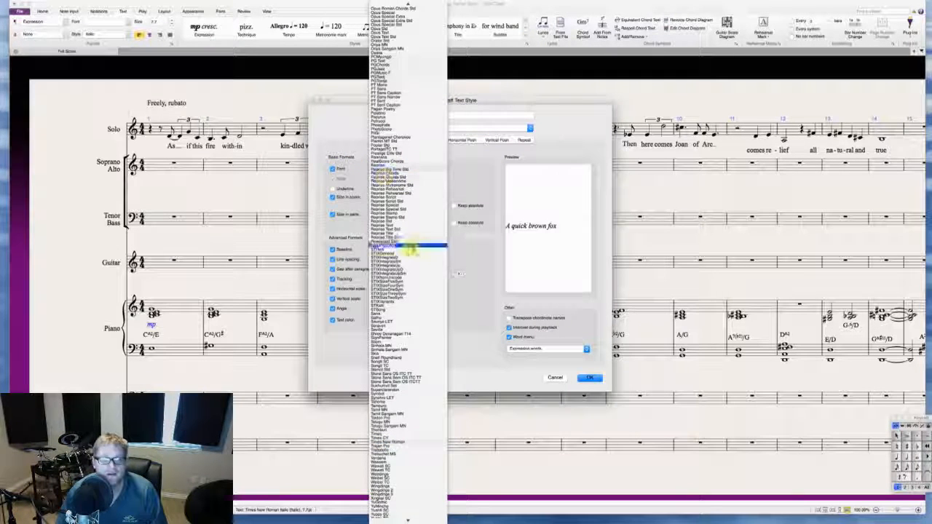
pyautogui.scroll(-2, 412, 247)
pyautogui.scroll(4, 403, 177)
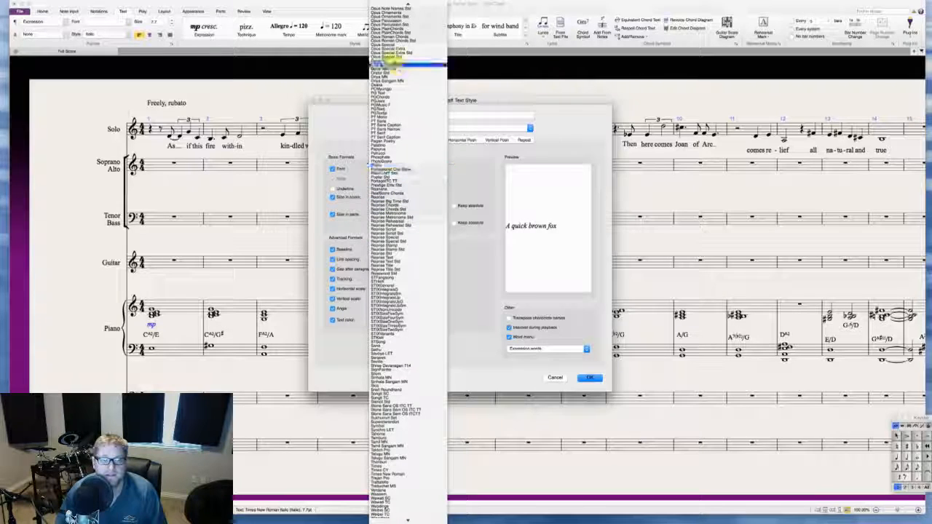
pyautogui.click(385, 65)
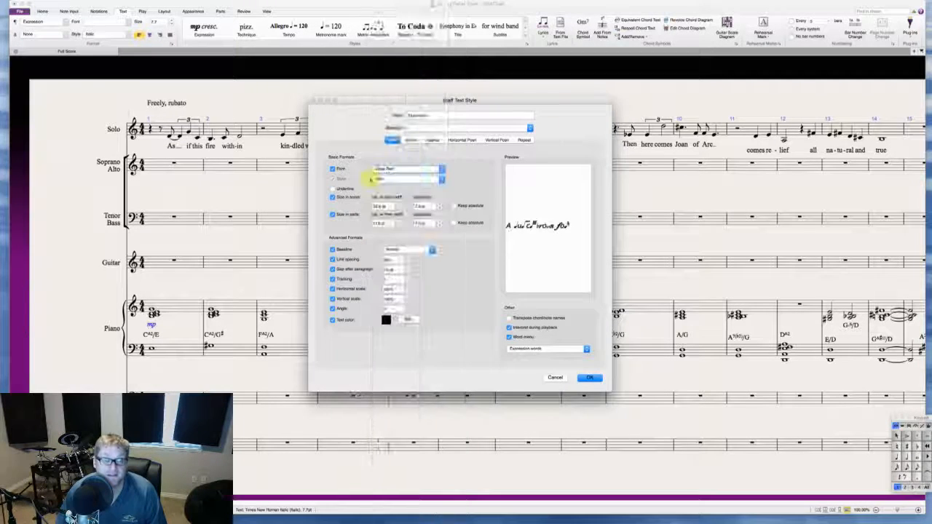
# - Set the Expression text style to Regular and apply the edited style to the score
pyautogui.click(388, 182)
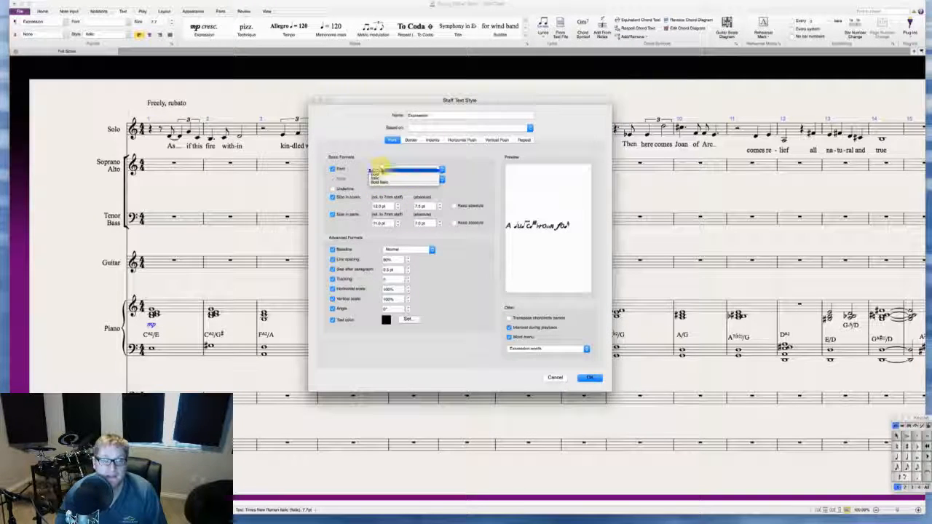
pyautogui.click(382, 170)
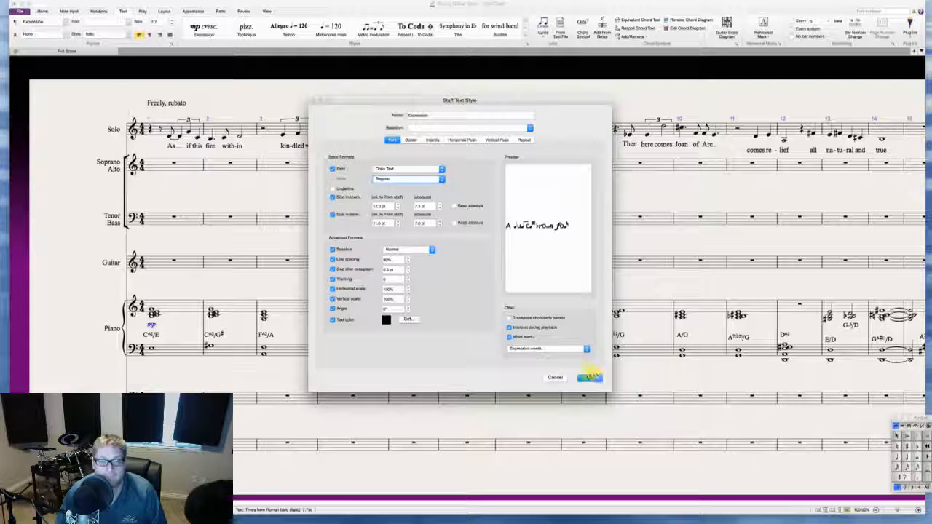
pyautogui.click(589, 377)
pyautogui.click(535, 334)
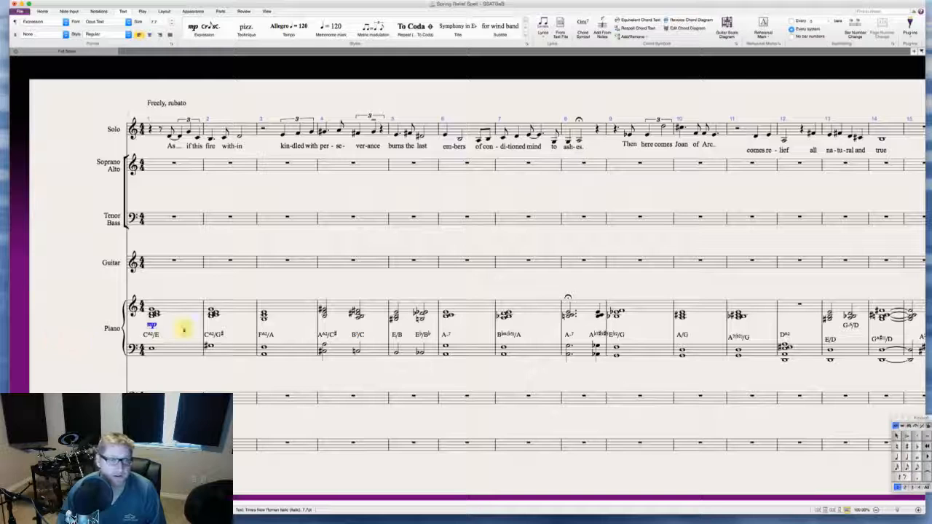
pyautogui.press('Escape')
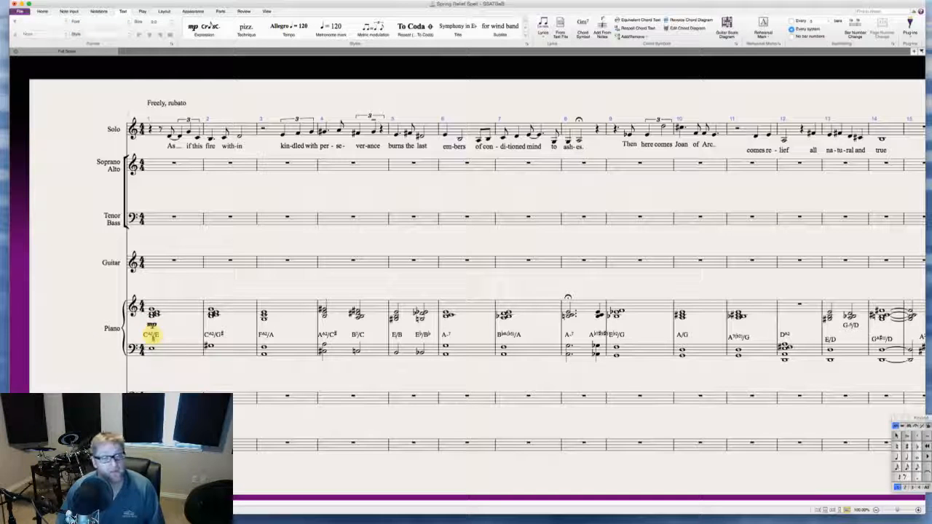
pyautogui.click(166, 349)
pyautogui.hscroll(10, 169, 351)
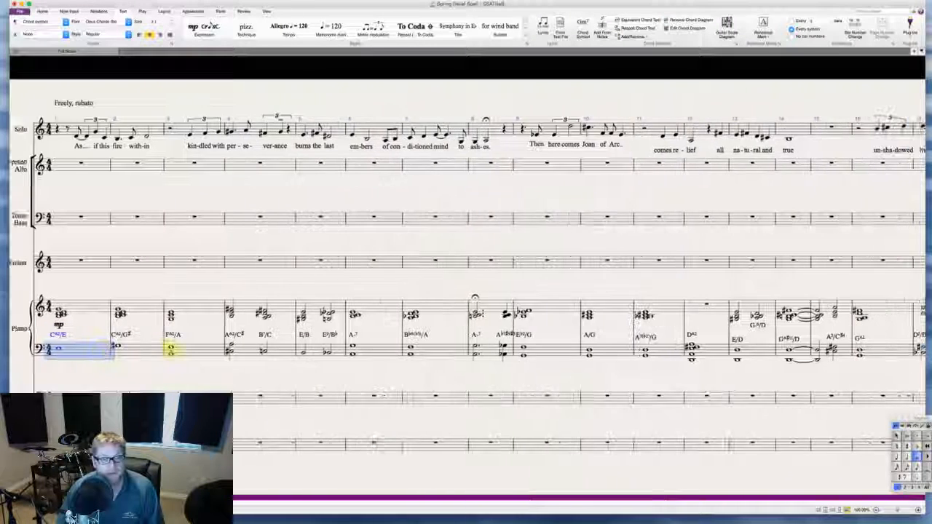
pyautogui.hscroll(-10, 171, 351)
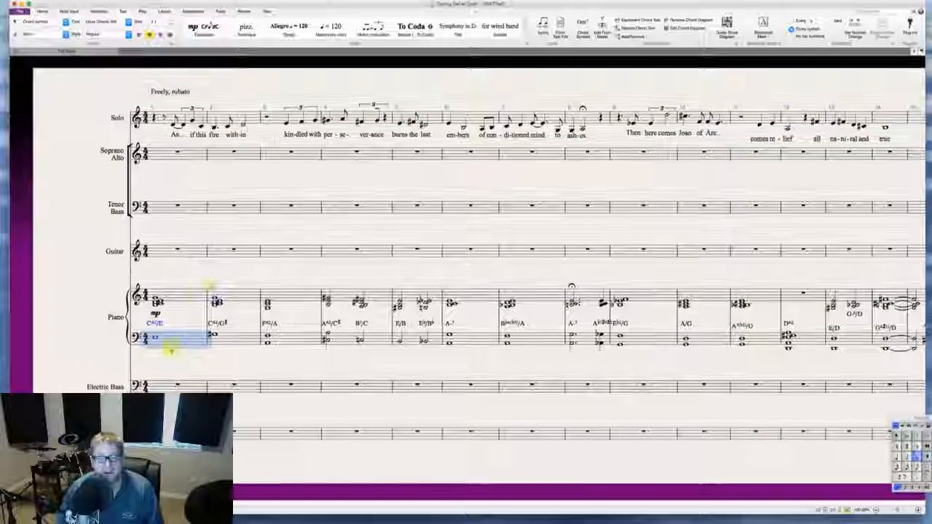
pyautogui.click(205, 272)
pyautogui.scroll(1, 205, 272)
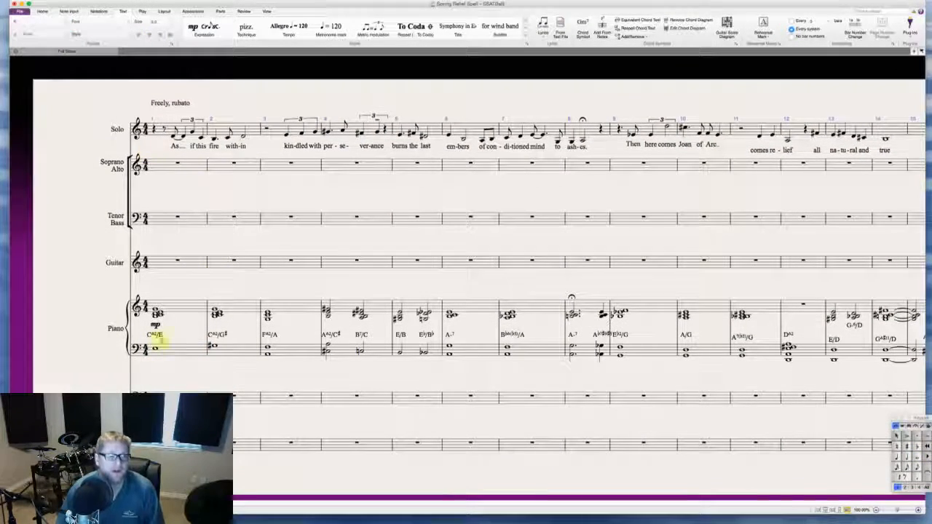
# - Copy the Piano's "mp" dynamic to just below the start of the Solo staff in bar 1
pyautogui.click(155, 325)
pyautogui.keyDown('alt'); pyautogui.click(162, 143); pyautogui.keyUp('alt')
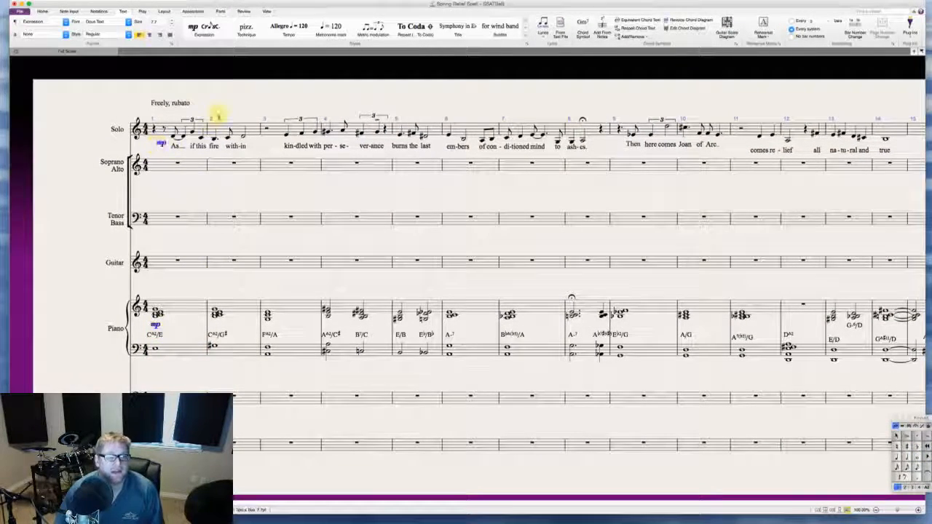
pyautogui.click(235, 110)
# - Move the opening "Freely, rubato" text closer to the Solo staff
pyautogui.hscroll(3, 235, 109)
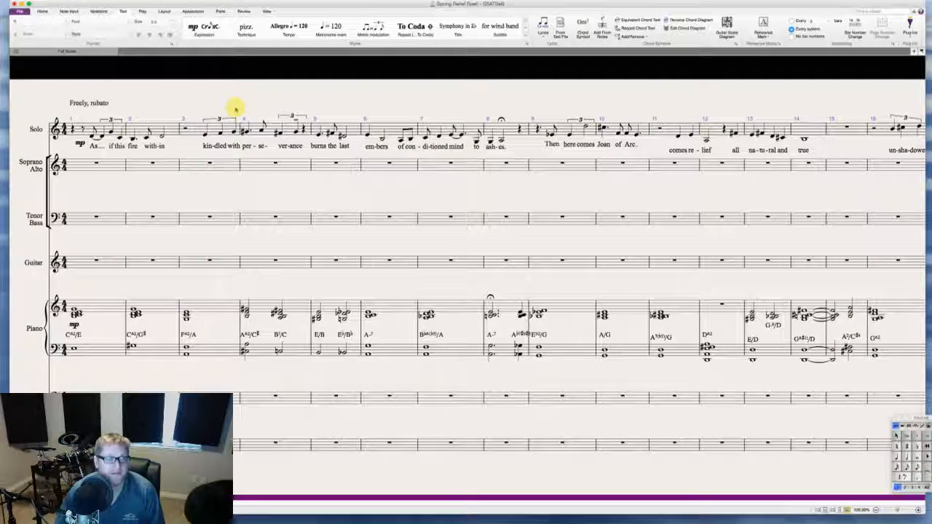
pyautogui.hscroll(-3, 185, 102)
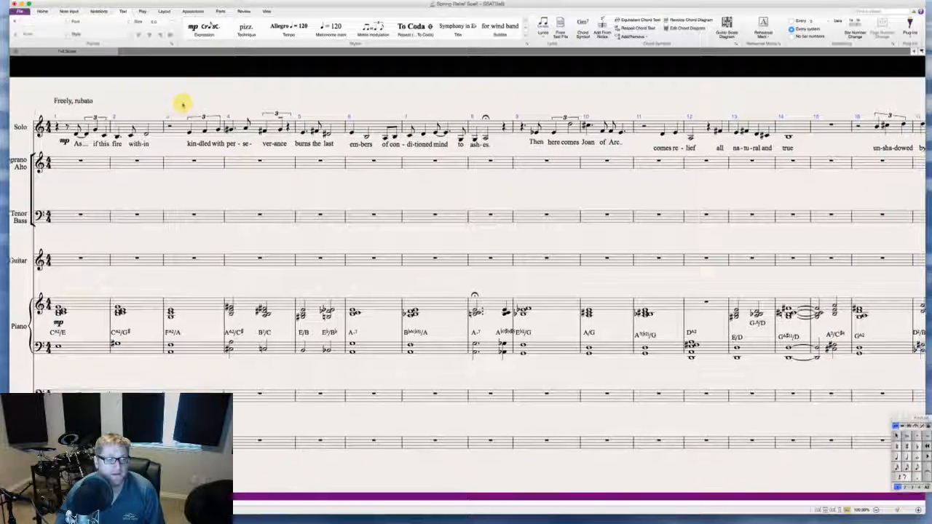
pyautogui.click(167, 100)
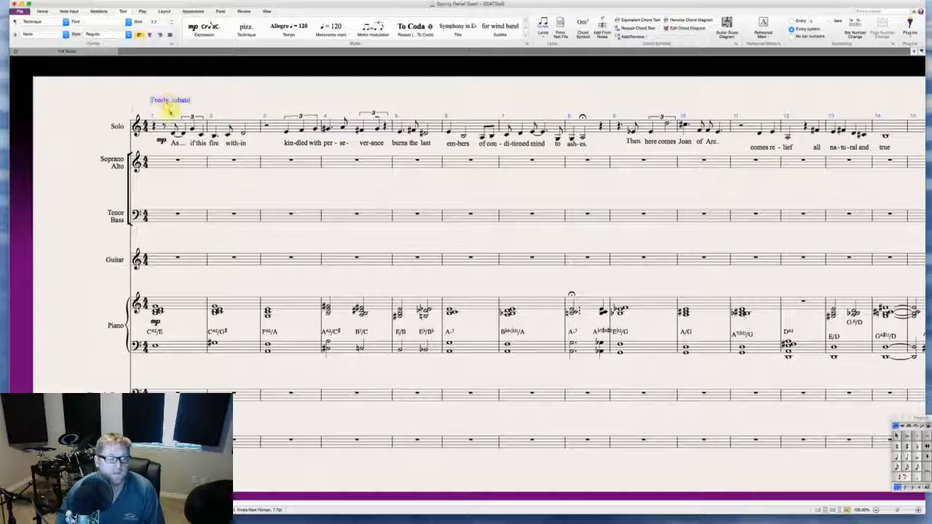
pyautogui.moveTo(169, 109); pyautogui.dragTo(163, 112)
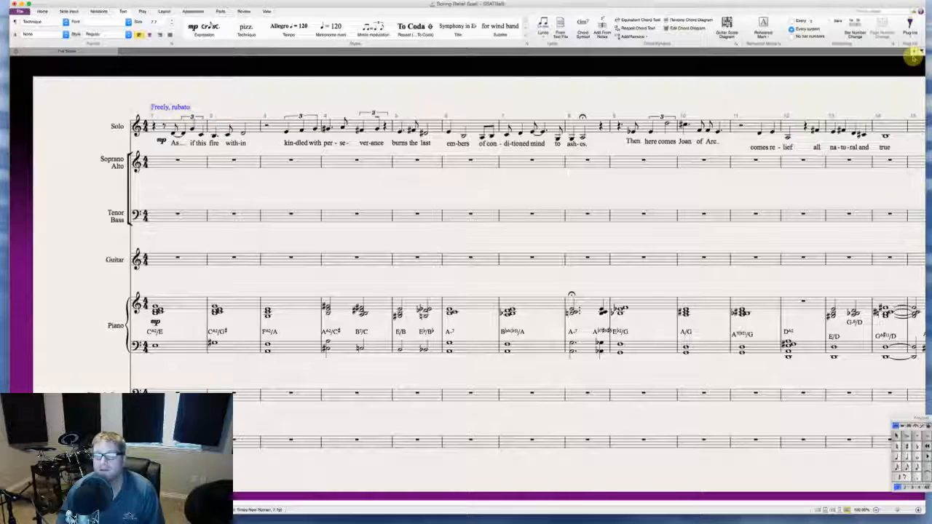
# - Open the Piano part to check its opening markings, and return to the full score
pyautogui.click(913, 51)
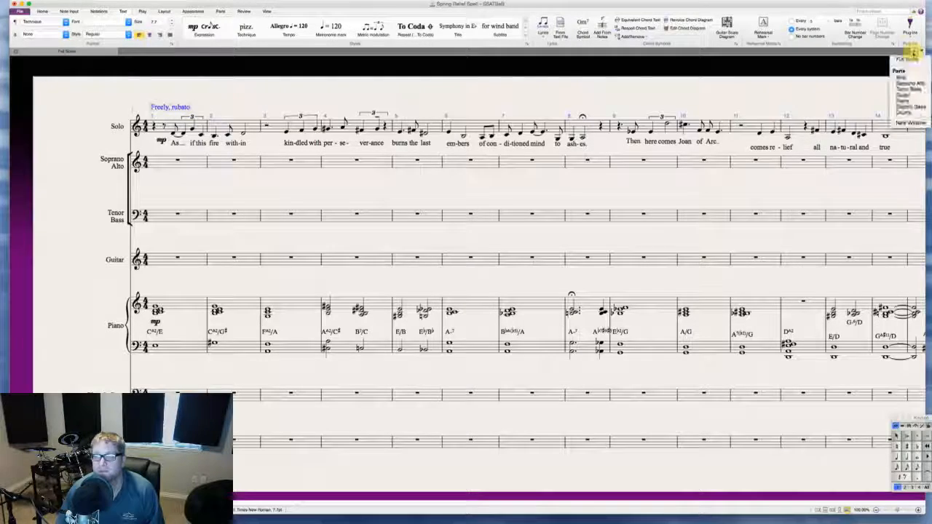
pyautogui.click(915, 102)
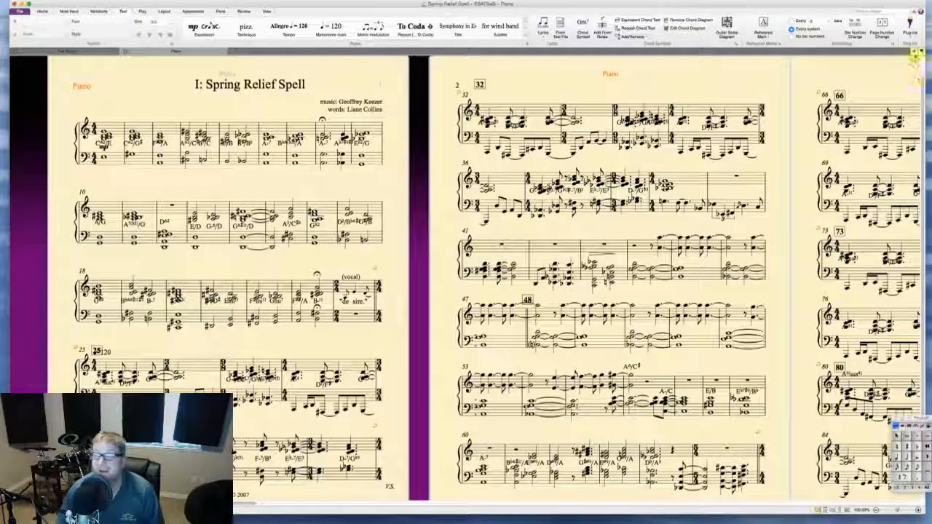
pyautogui.click(913, 51)
pyautogui.click(913, 51)
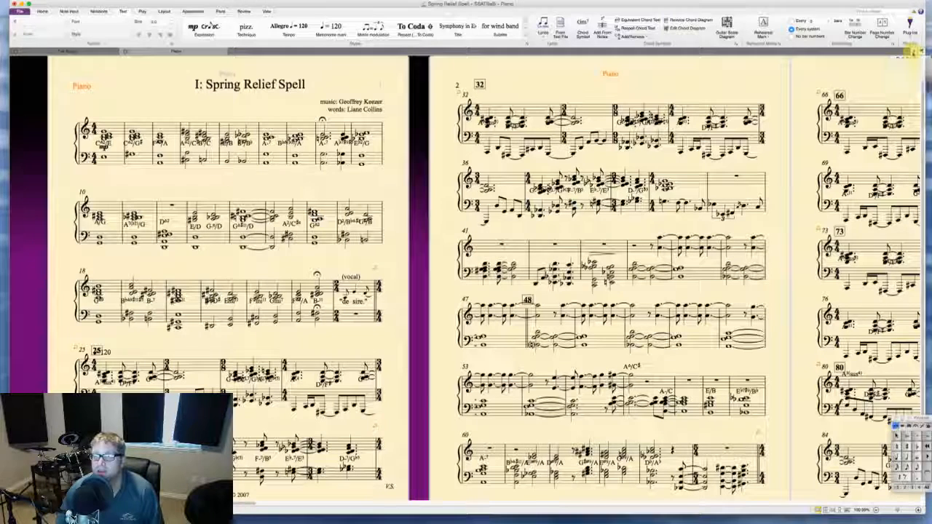
pyautogui.click(73, 51)
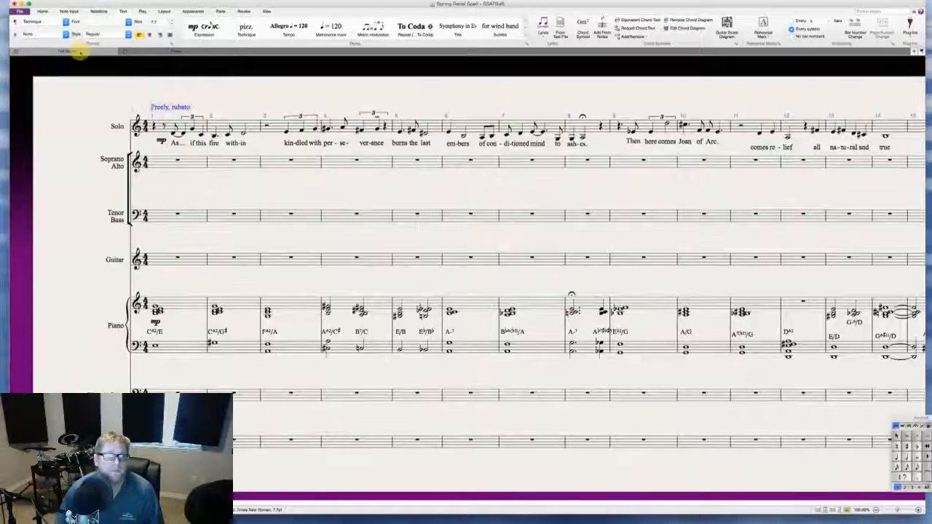
# - Delete the "Freely, rubato" technique text above bar 1 of the Solo staff
pyautogui.doubleClick(181, 107)
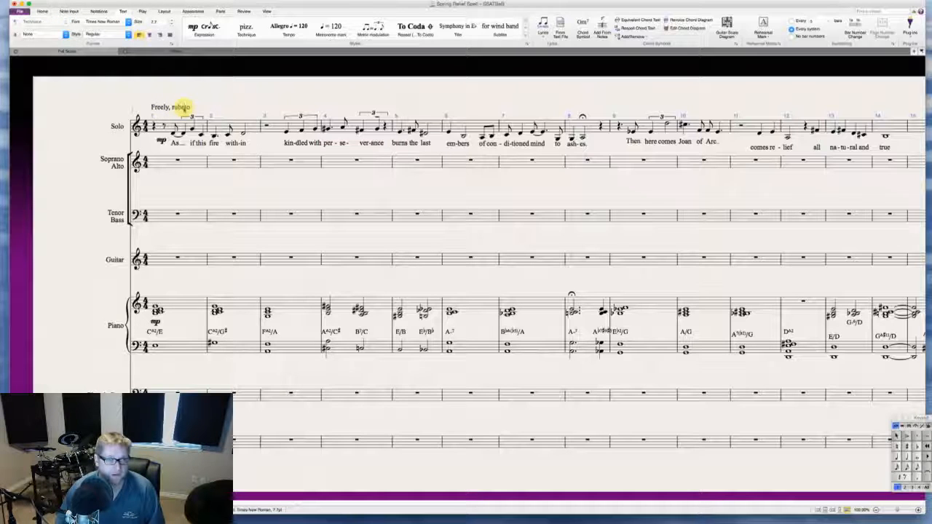
pyautogui.press('super+a')
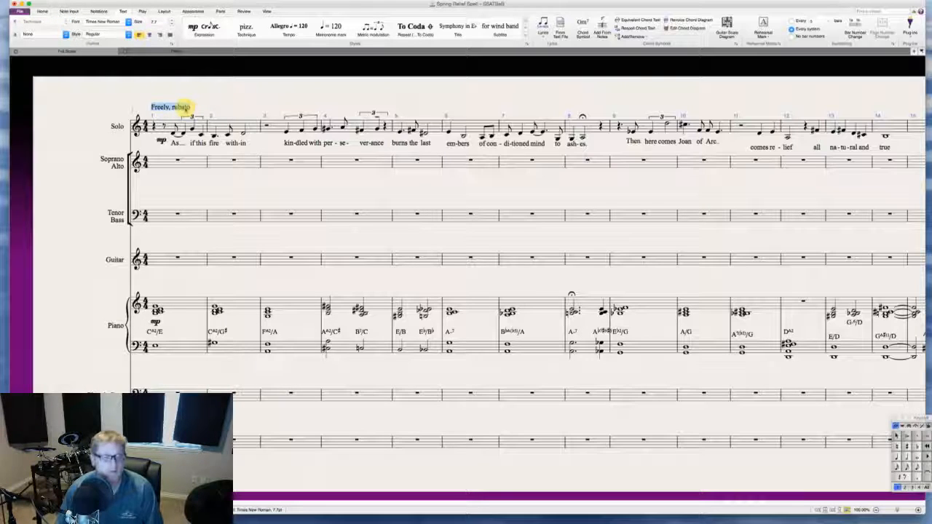
pyautogui.press('BackSpace')
pyautogui.press('Escape')
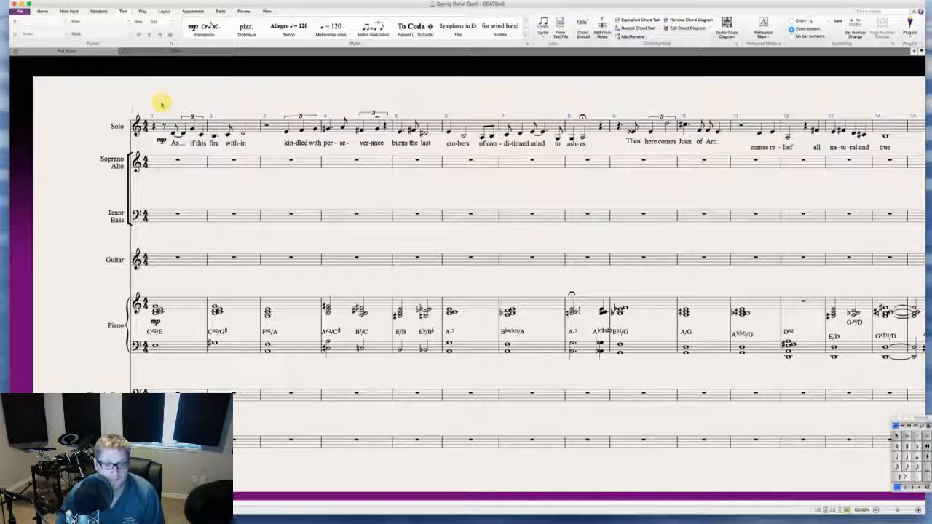
# - Add "Freely, rubato" above bar 1 as metronome mark system text
pyautogui.rightClick(161, 103)
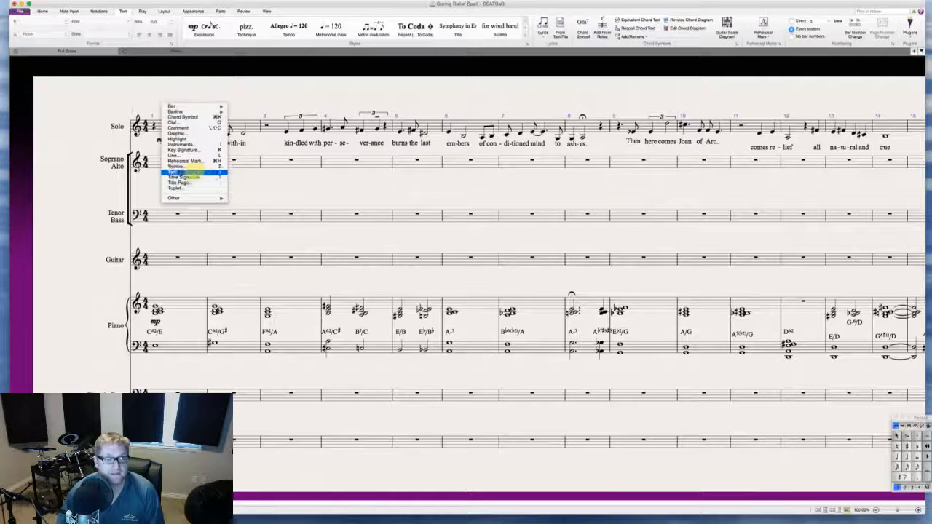
pyautogui.moveTo(192, 173)
pyautogui.moveTo(267, 239)
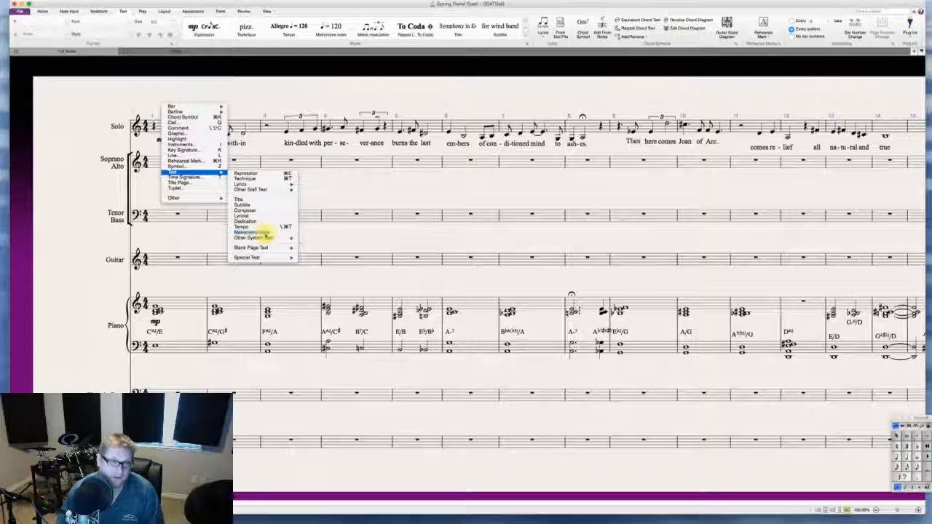
pyautogui.click(243, 232)
pyautogui.write('Freely, rubato')
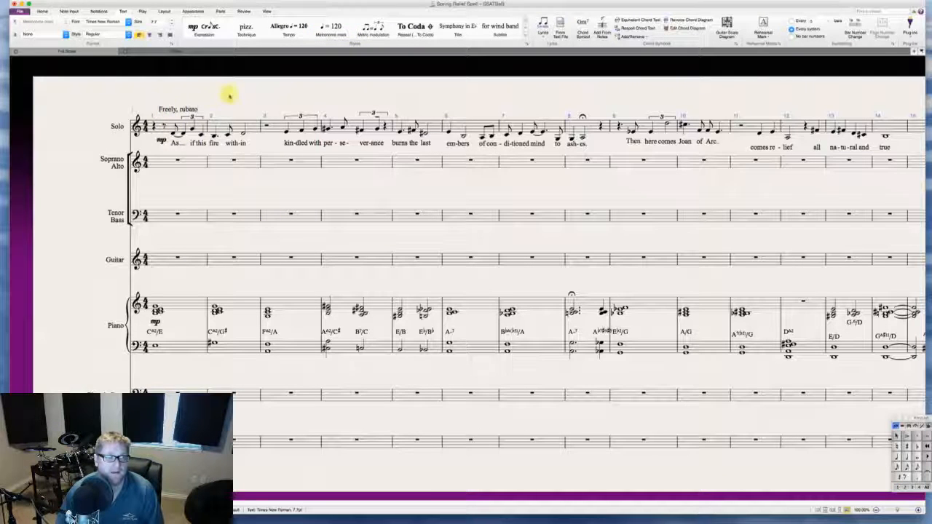
pyautogui.click(220, 95)
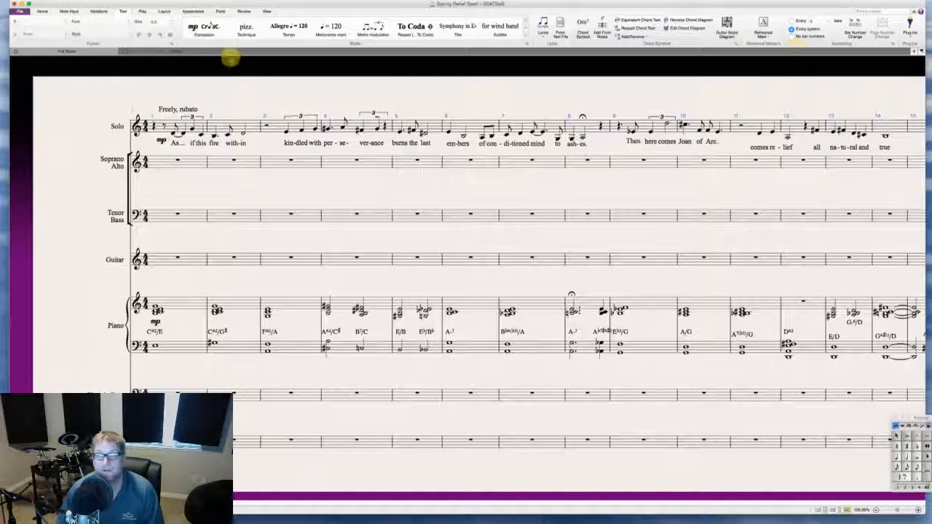
# - Check the tempo text in the Piano part, and shift "Freely, rubato" slightly left above bar 1 of the full score
pyautogui.press('w')
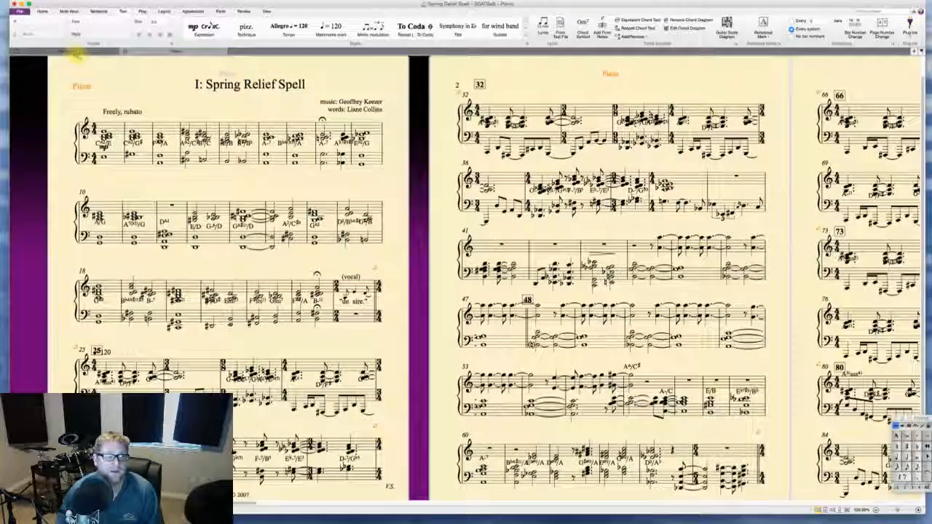
pyautogui.click(73, 52)
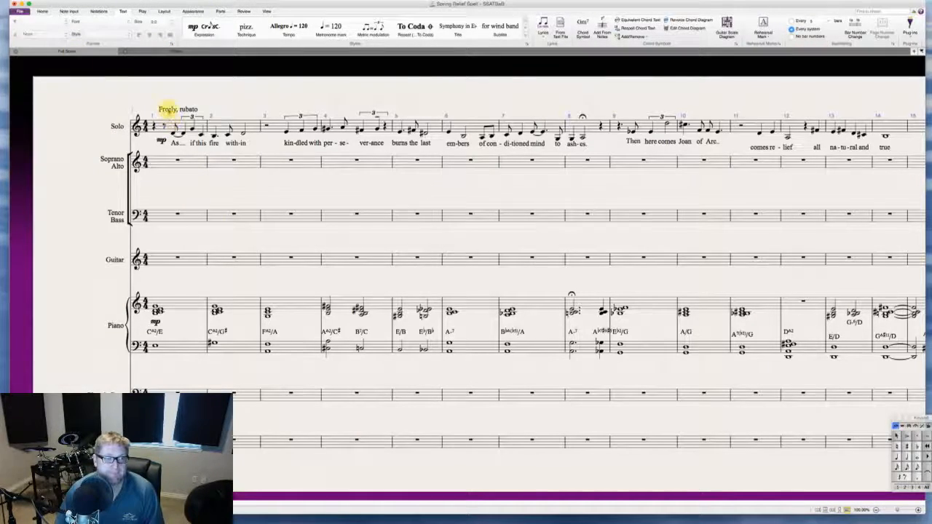
pyautogui.moveTo(167, 109); pyautogui.dragTo(159, 109)
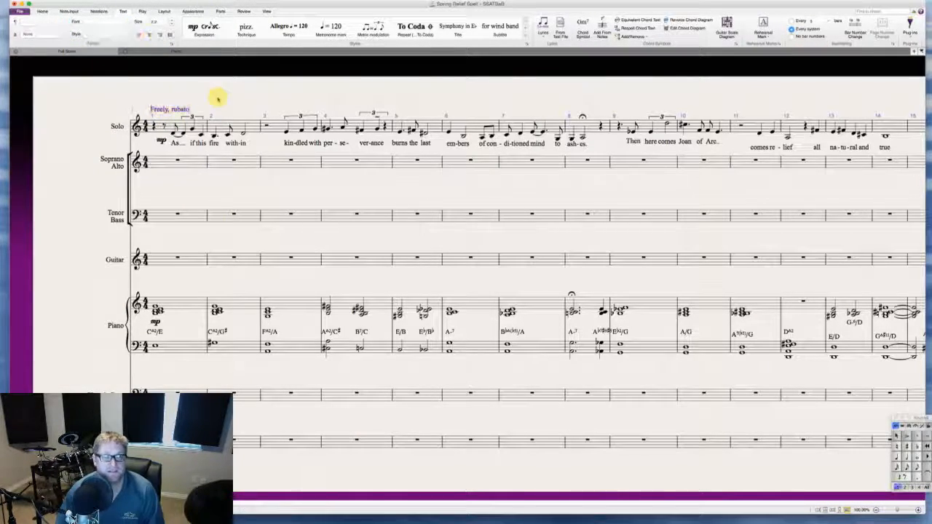
pyautogui.press('Escape')
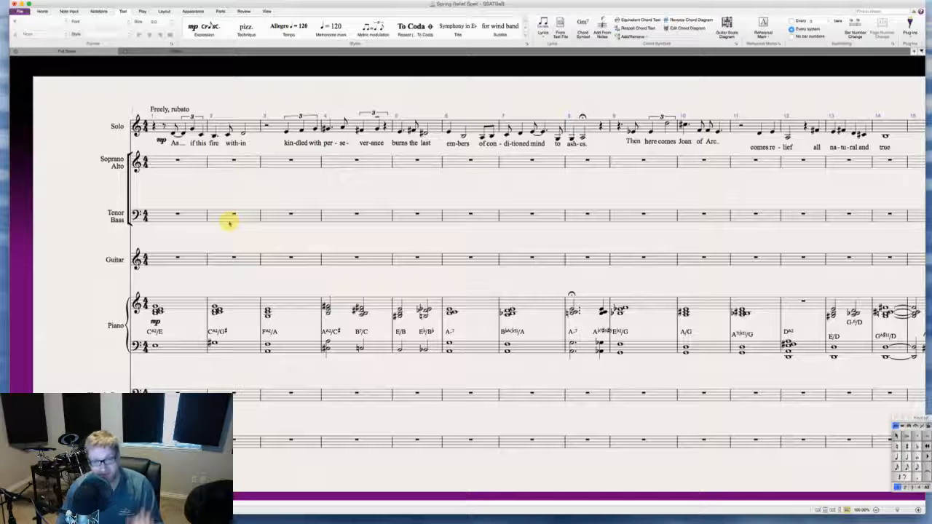
# - Change the piano chord symbols in bars 1 and 2 to C2/E and C2/G♯
pyautogui.hscroll(1, 191, 277)
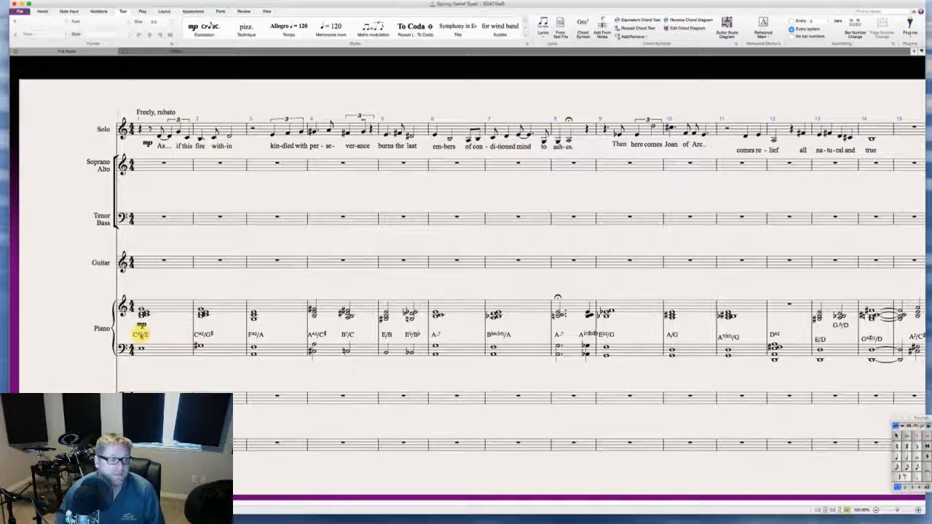
pyautogui.doubleClick(141, 334)
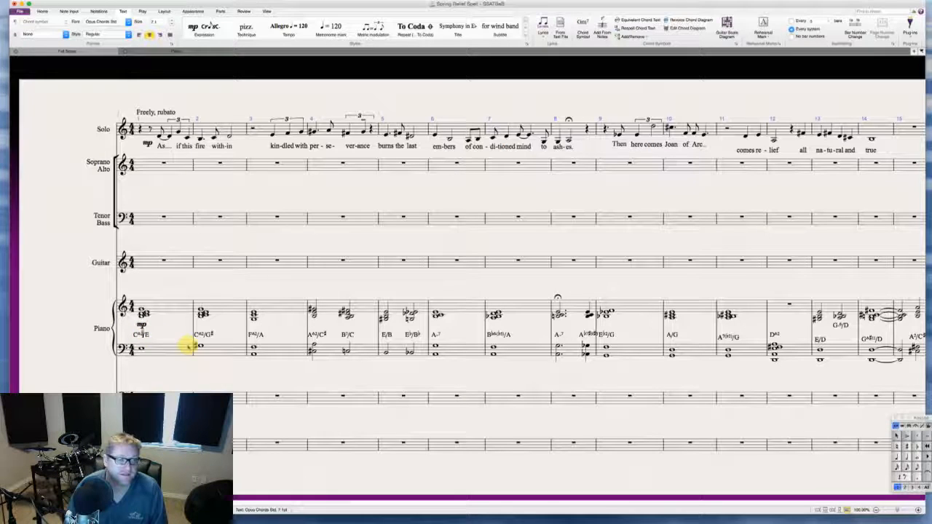
pyautogui.click(171, 289)
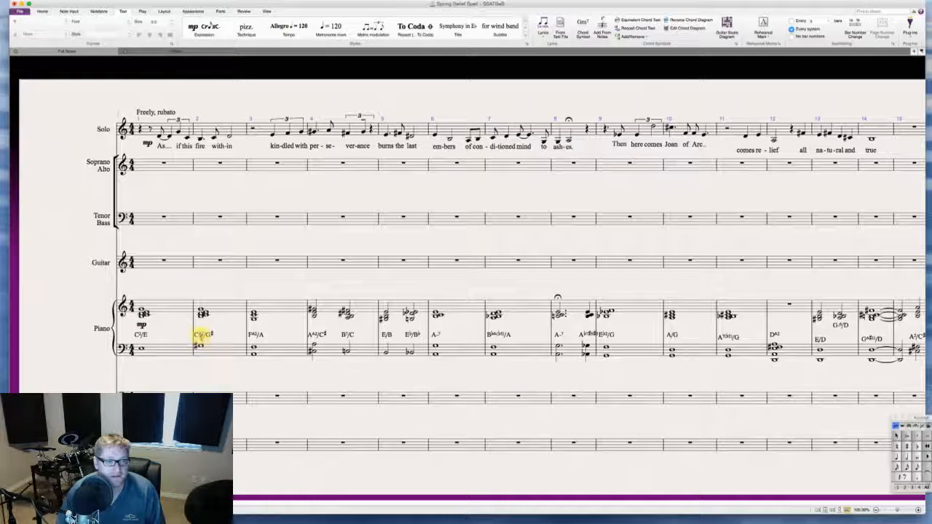
pyautogui.click(202, 334)
pyautogui.click(261, 334)
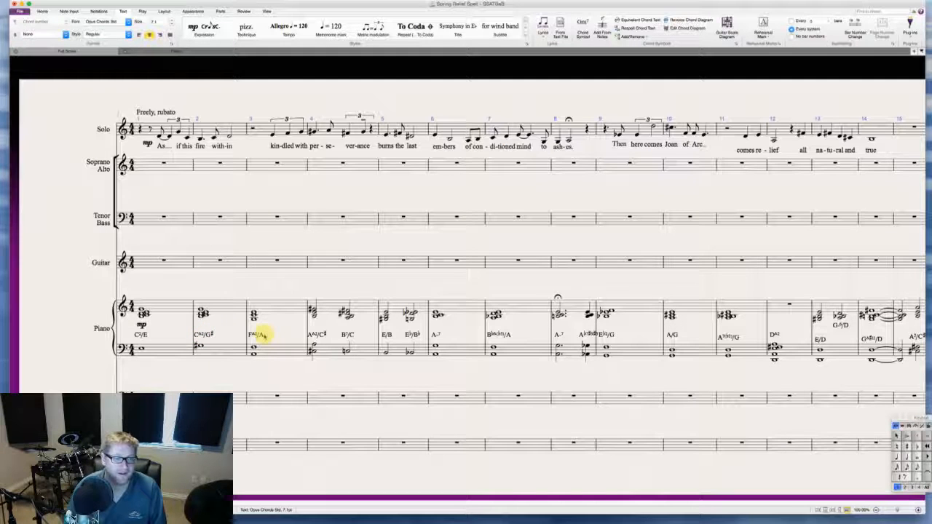
pyautogui.click(222, 293)
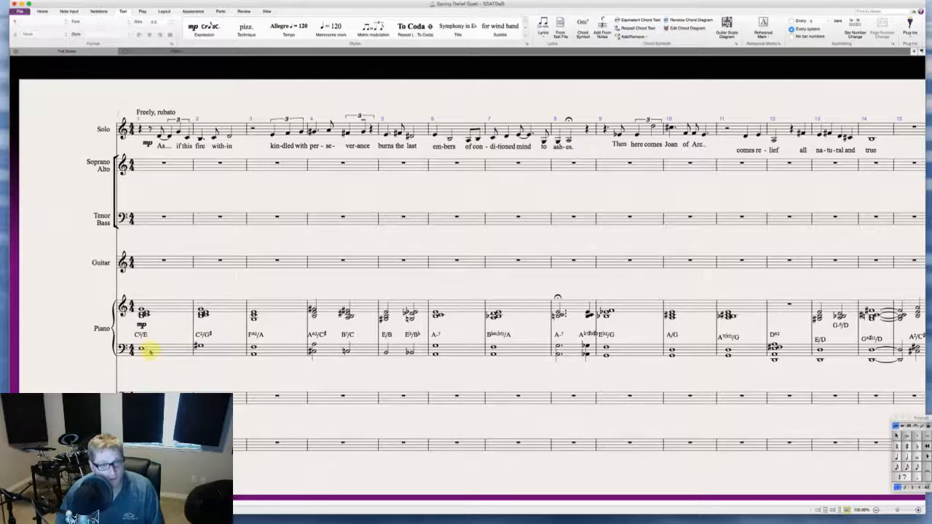
pyautogui.hscroll(5, 191, 270)
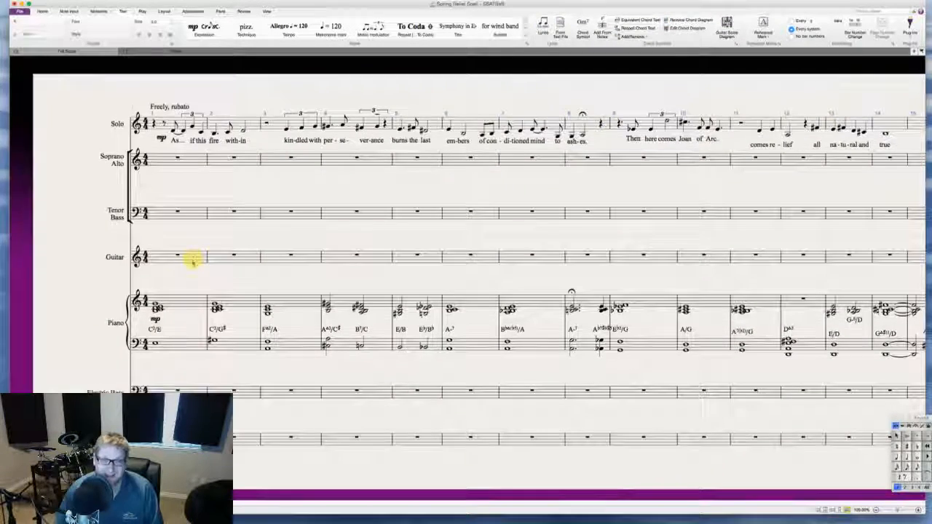
pyautogui.hscroll(-5, 182, 270)
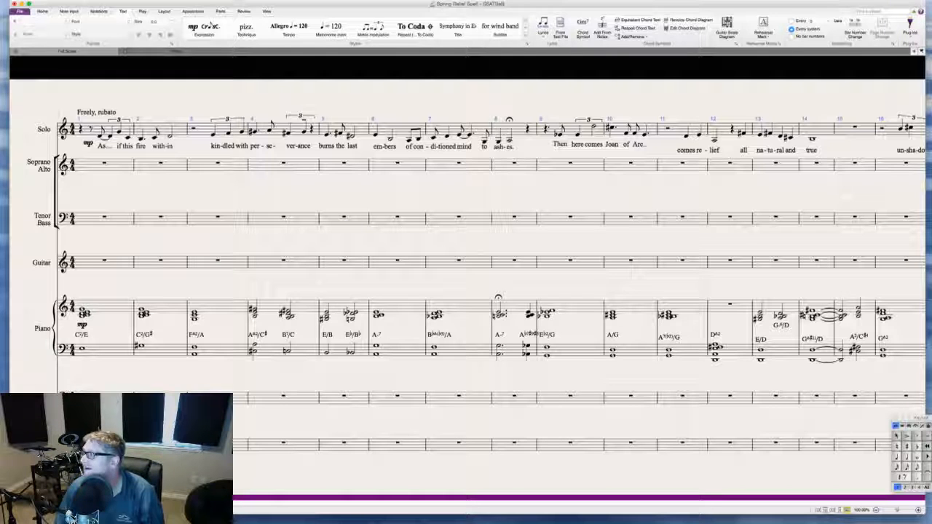
pyautogui.press('super+Tab')
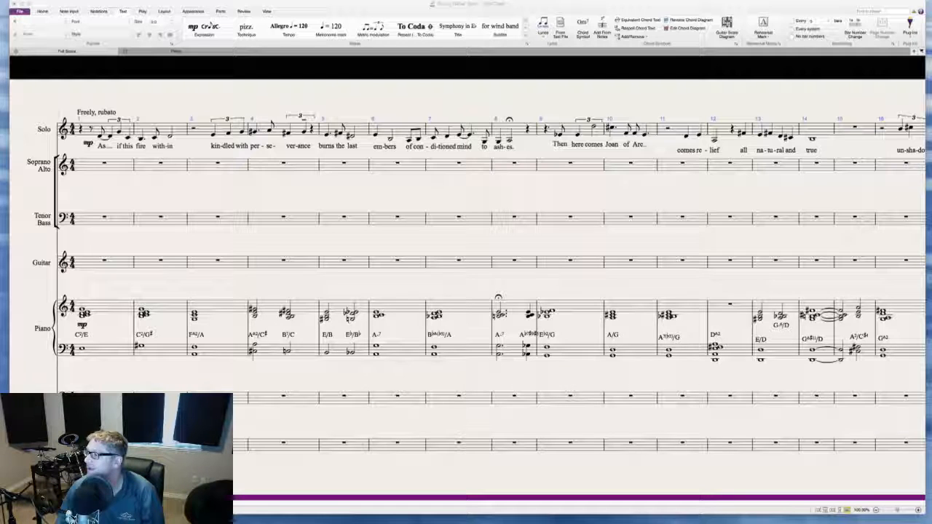
pyautogui.click(362, 380)
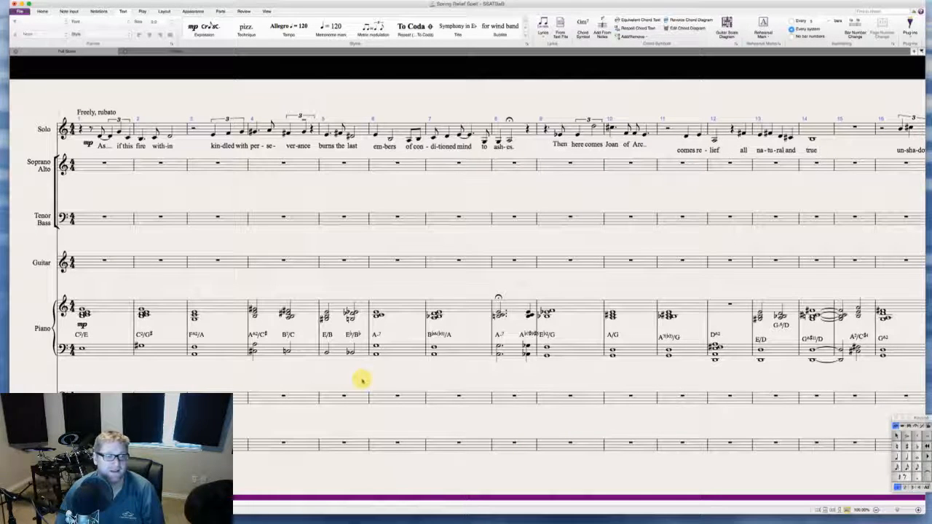
# - Remove the tenuto mark from the triplet note in bar 4 of the Solo staff
pyautogui.hscroll(5, 361, 379)
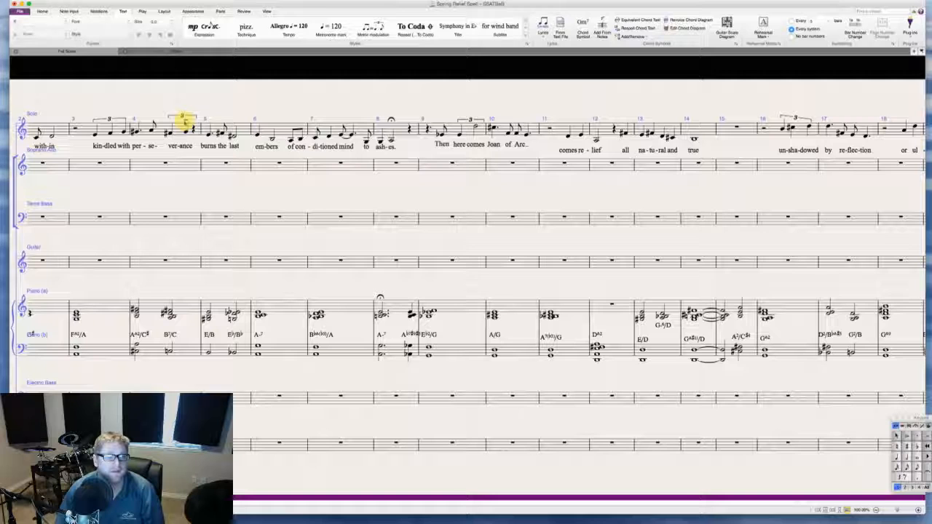
pyautogui.click(193, 122)
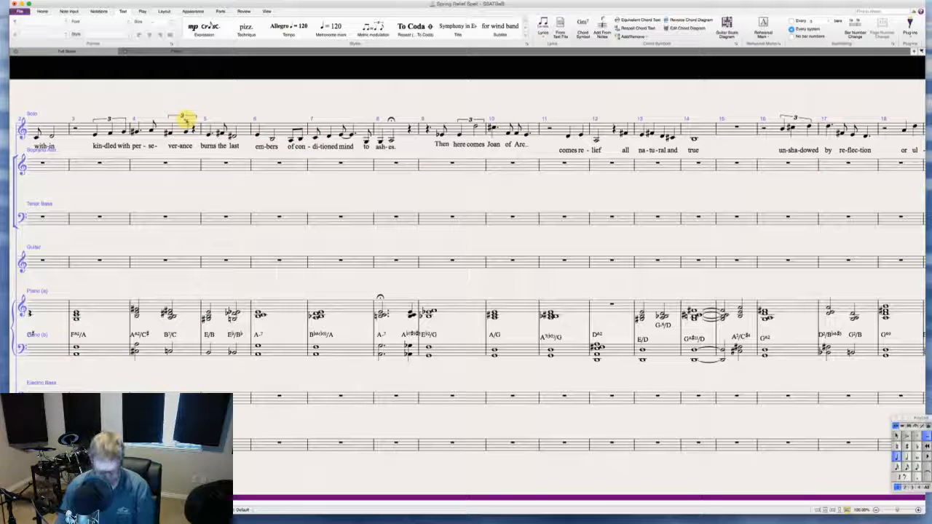
pyautogui.click(238, 106)
# - Widen bar 8 so the piano's last chord symbol is spaced away from the one starting bar 9
pyautogui.hscroll(1, 238, 106)
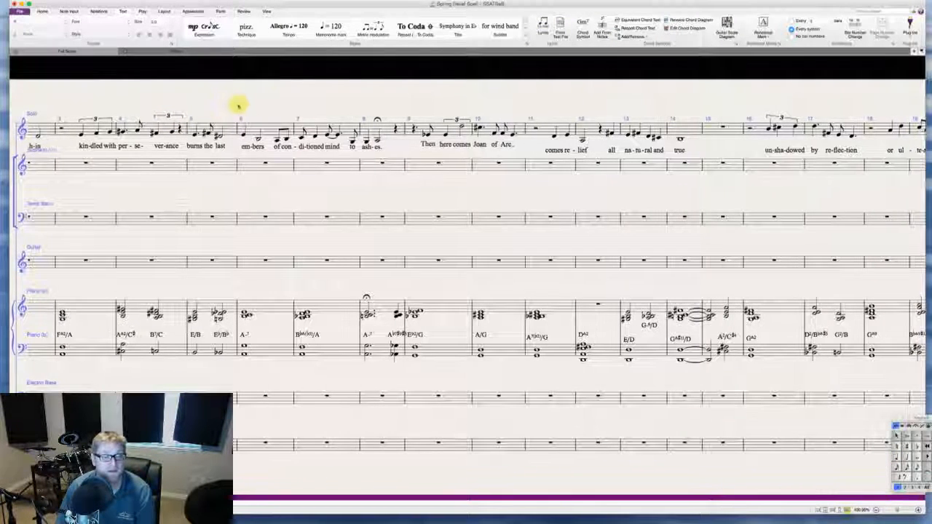
pyautogui.hscroll(5, 238, 106)
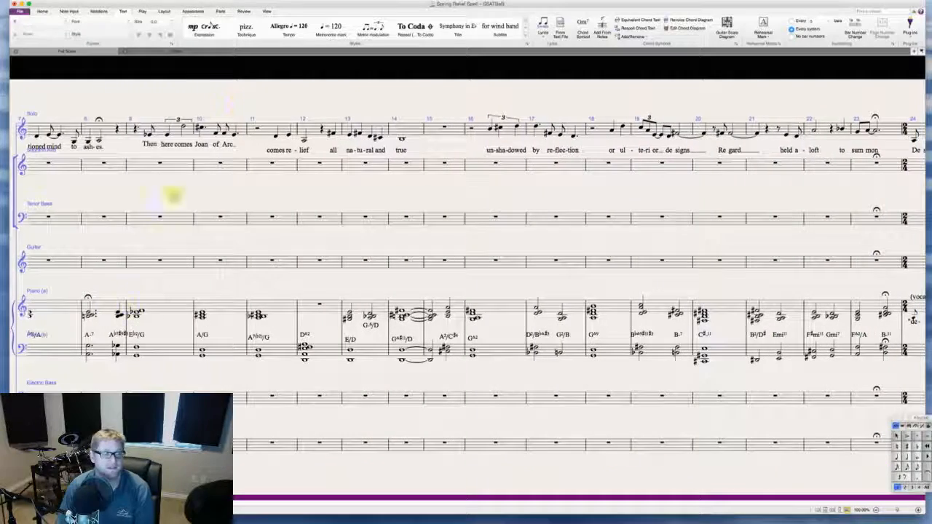
pyautogui.moveTo(127, 354); pyautogui.dragTo(136, 354)
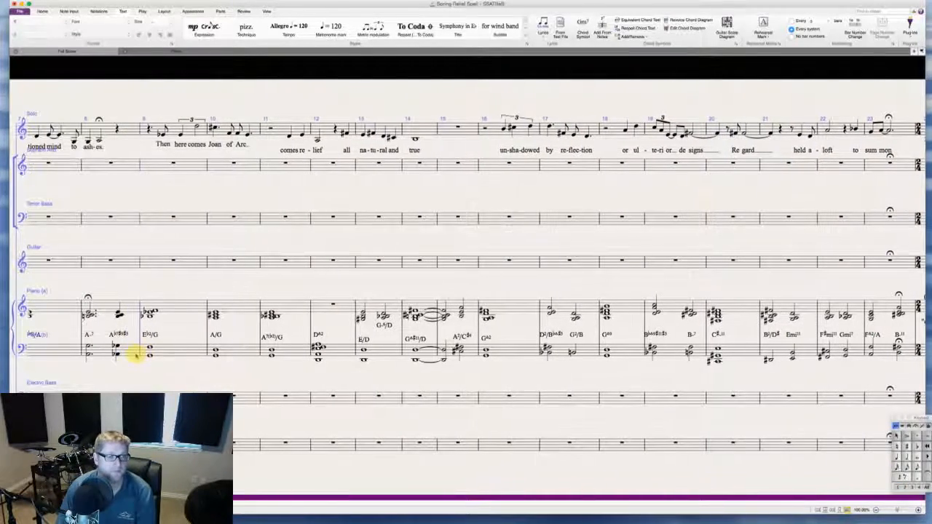
# - Split the dotted quarter rest at the start of bar 9 in the Solo staff into a quarter rest and an eighth rest
pyautogui.hscroll(2, 182, 282)
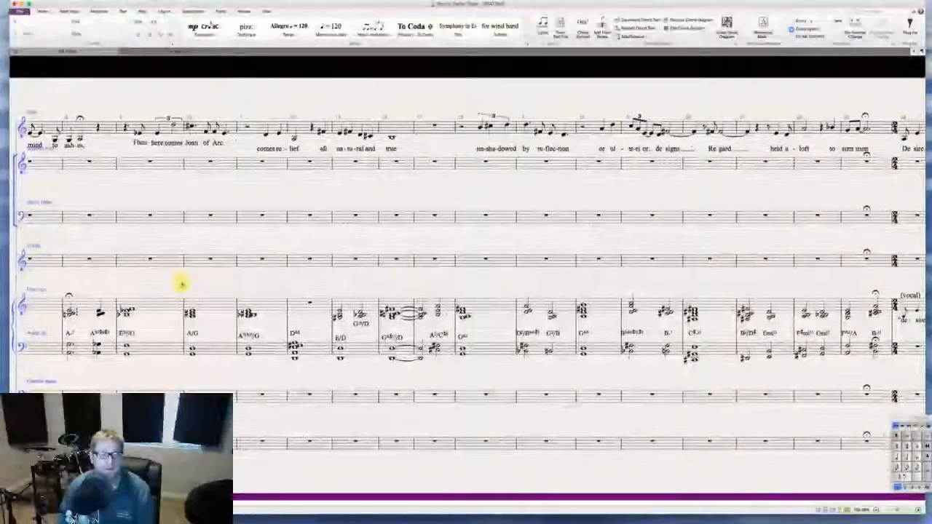
pyautogui.hscroll(-2, 182, 284)
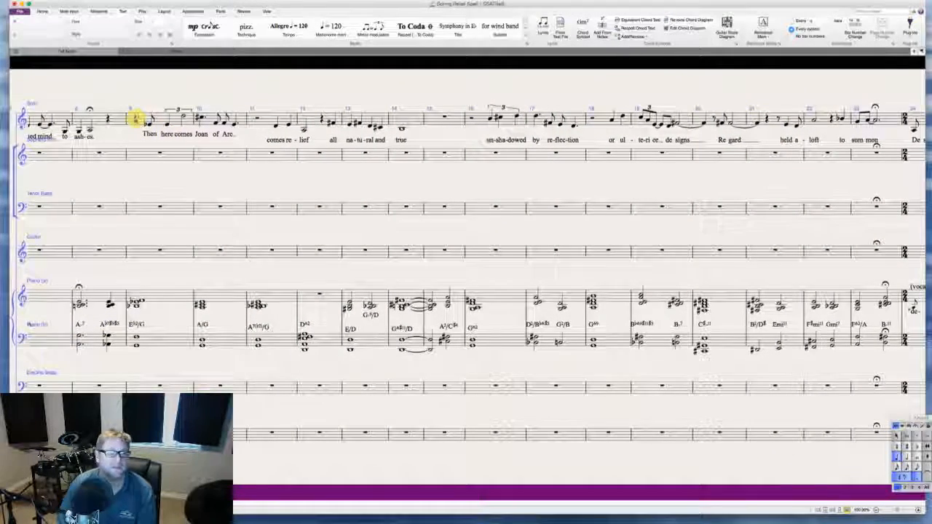
pyautogui.press('.')
pyautogui.click(151, 102)
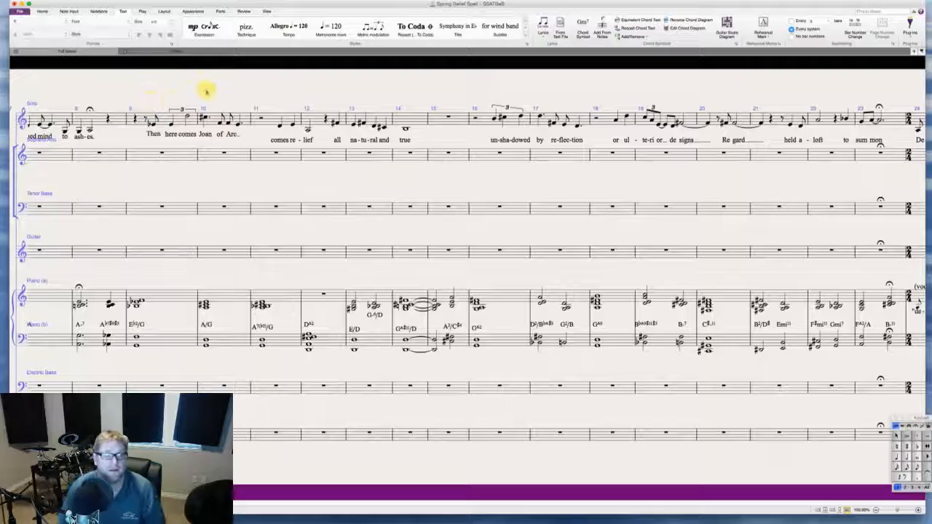
# - Move the "de-sire." cue lyrics in bar 24 of the piano slightly lower, away from the cue notes
pyautogui.hscroll(2, 206, 90)
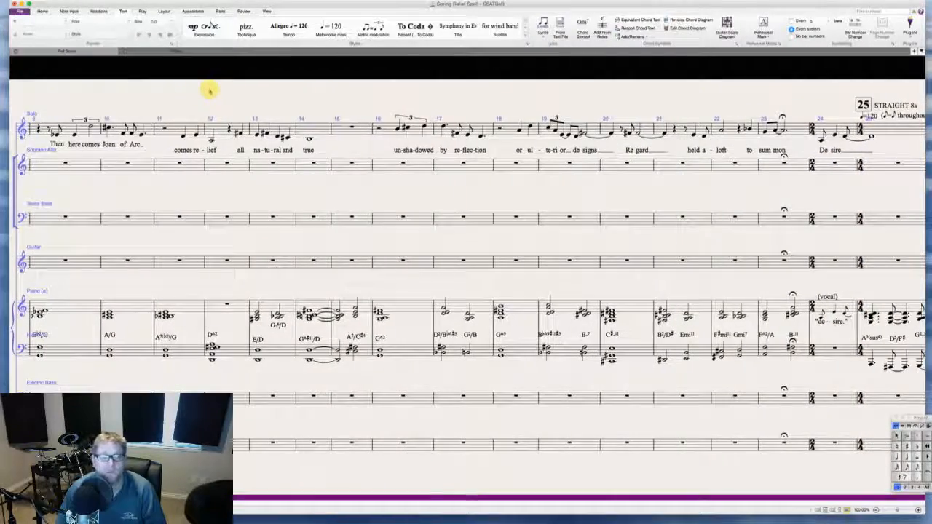
pyautogui.hscroll(8, 209, 90)
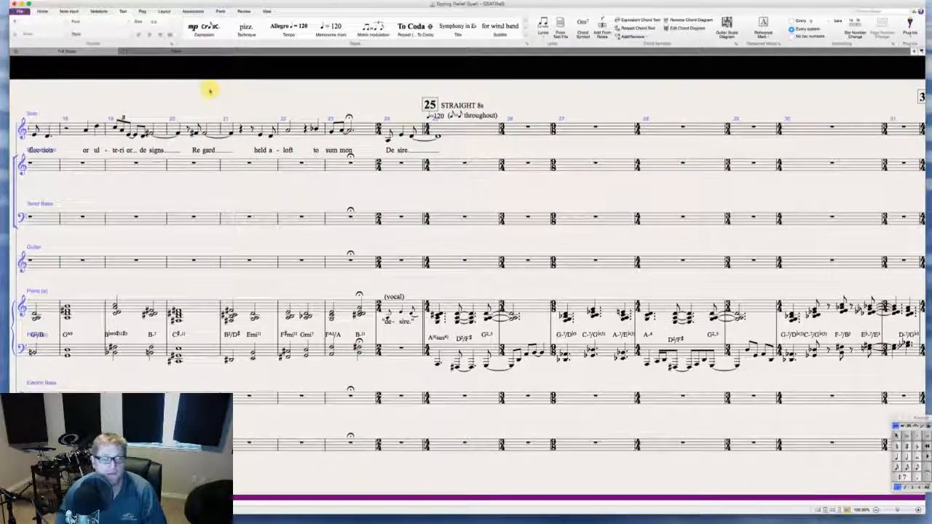
pyautogui.hscroll(-1, 227, 102)
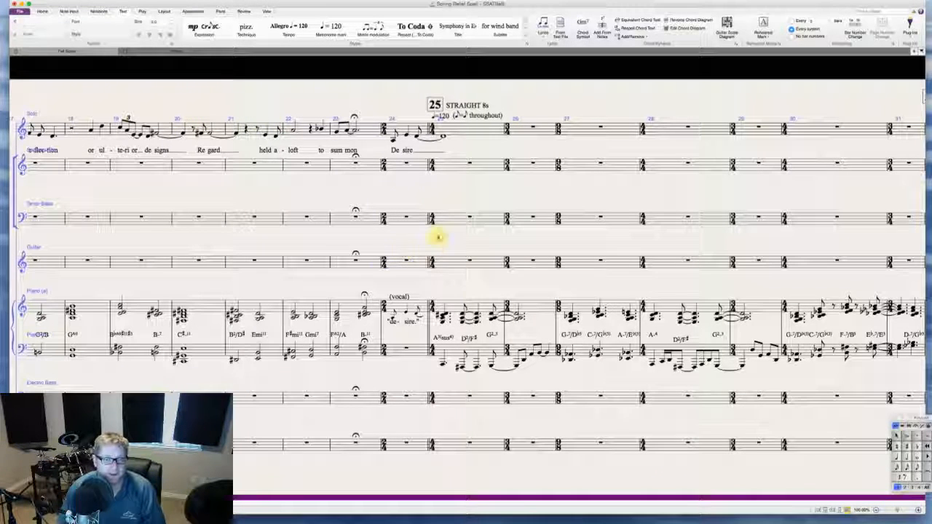
pyautogui.hscroll(2, 390, 286)
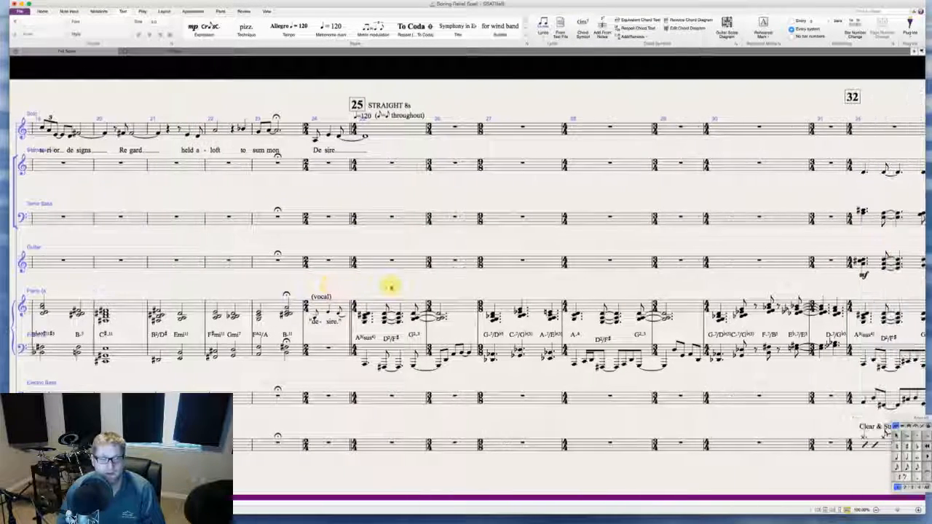
pyautogui.hscroll(1, 390, 286)
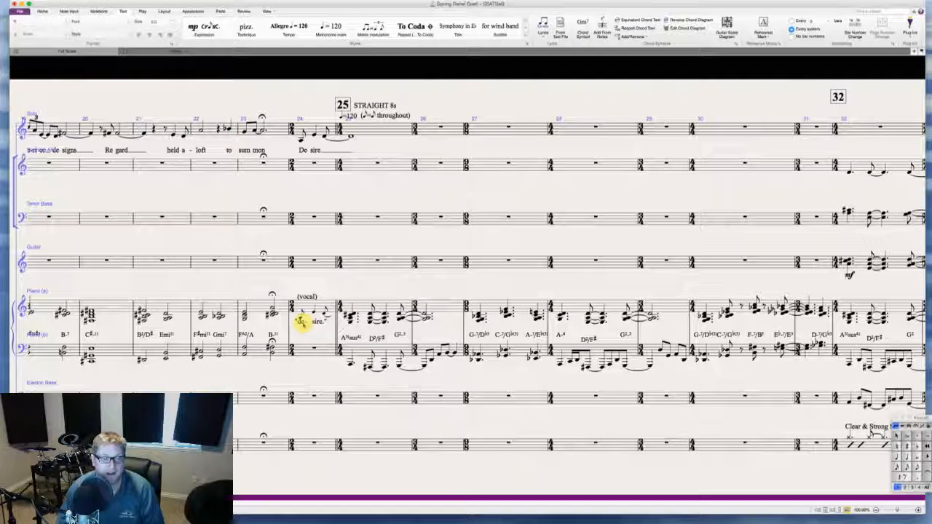
pyautogui.click(300, 321)
pyautogui.moveTo(318, 322); pyautogui.dragTo(317, 328)
pyautogui.click(360, 270)
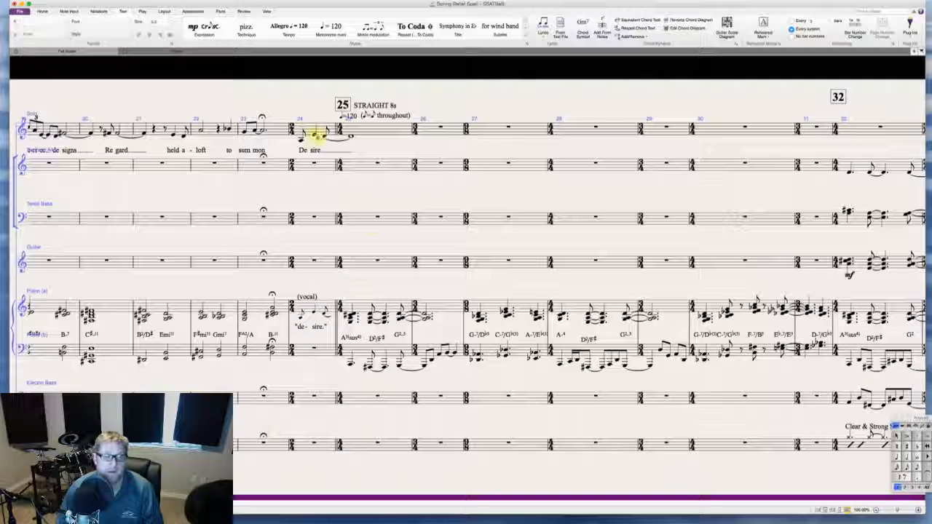
# - Add a slur in the Solo staff from the second note of bar 24 to the whole note in bar 25
pyautogui.click(314, 135)
pyautogui.keyDown('shift'); pyautogui.click(351, 136); pyautogui.keyUp('shift')
pyautogui.press('s')
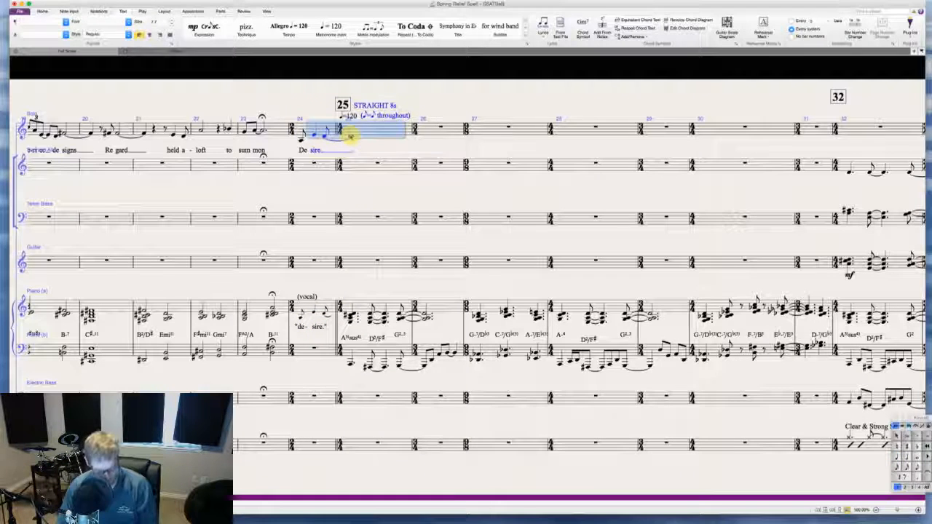
pyautogui.press('Escape')
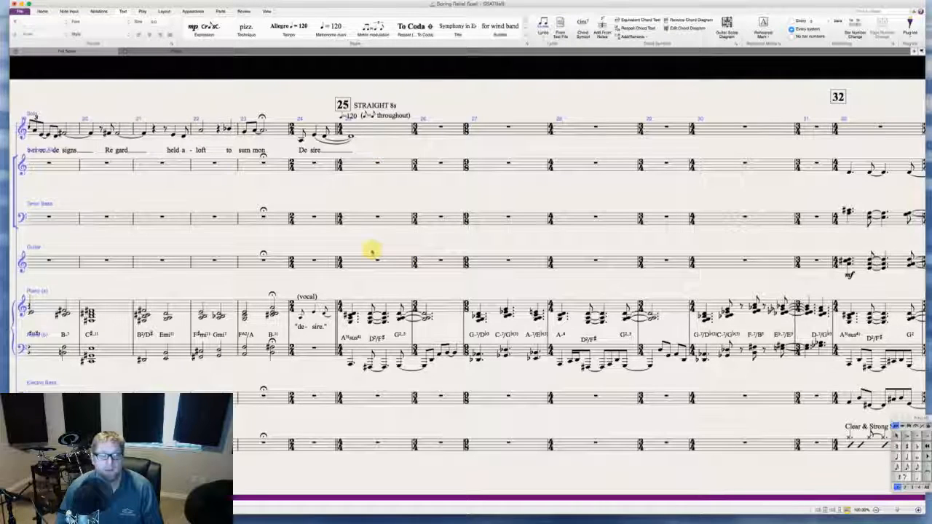
# - Increase the gap between the two piano staves slightly by moving the lower staff down at bar 25
pyautogui.hscroll(3, 370, 249)
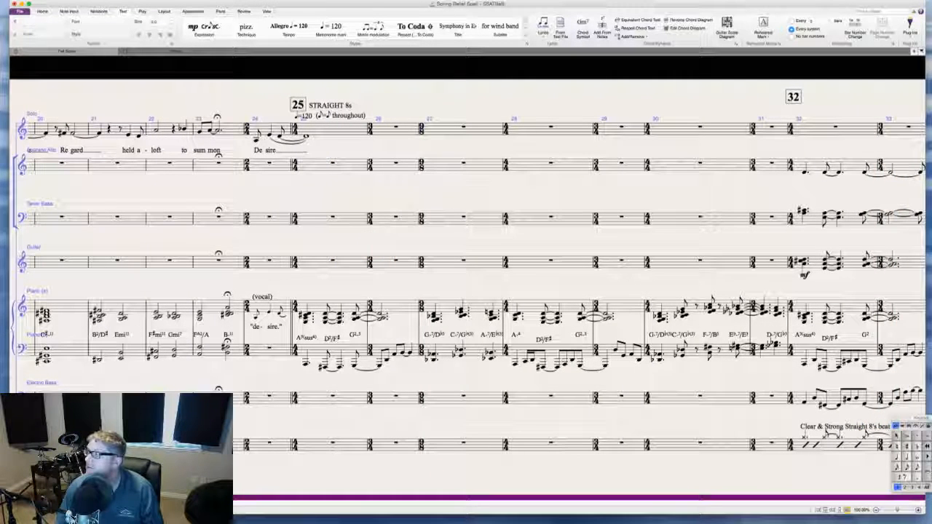
pyautogui.press('super+Tab')
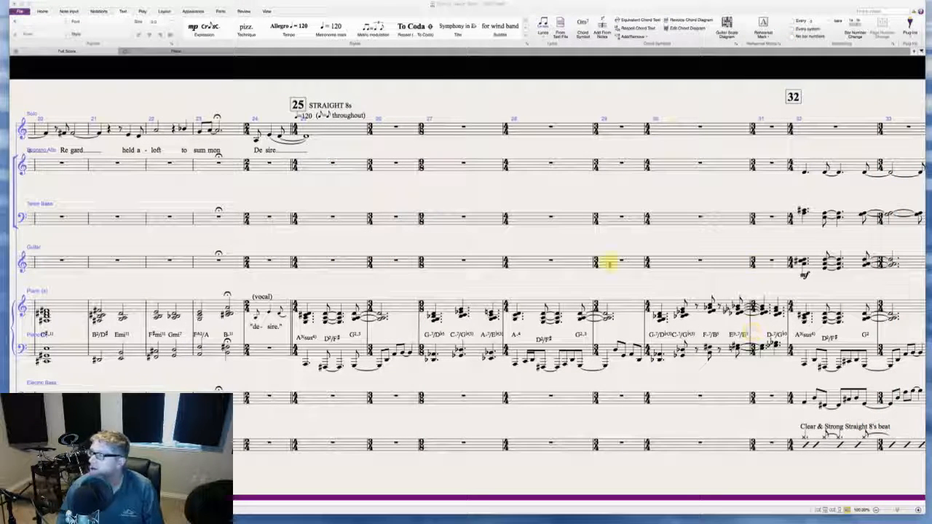
pyautogui.hscroll(-2, 510, 293)
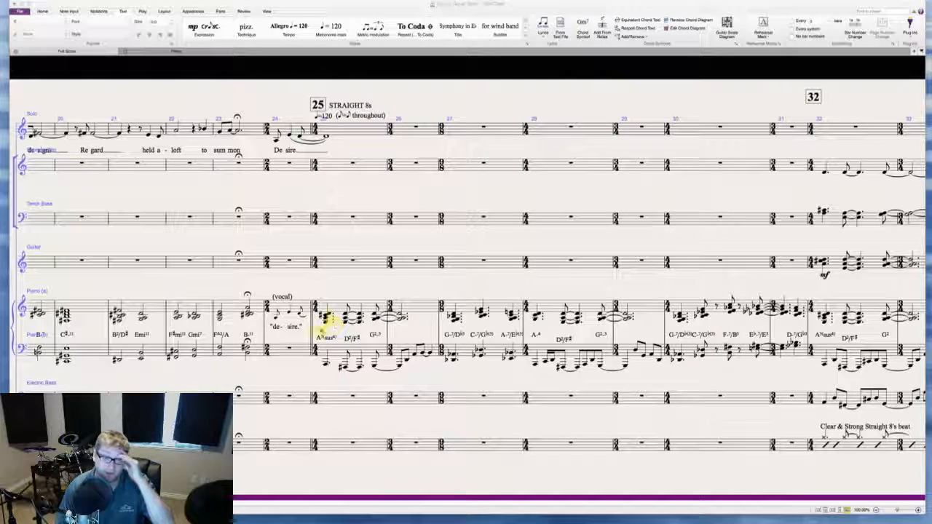
pyautogui.click(326, 317)
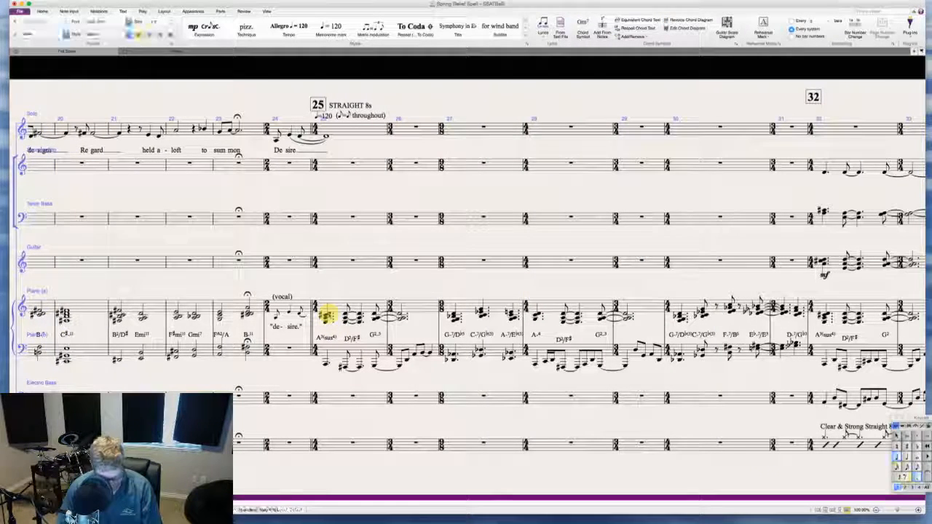
pyautogui.press('Escape')
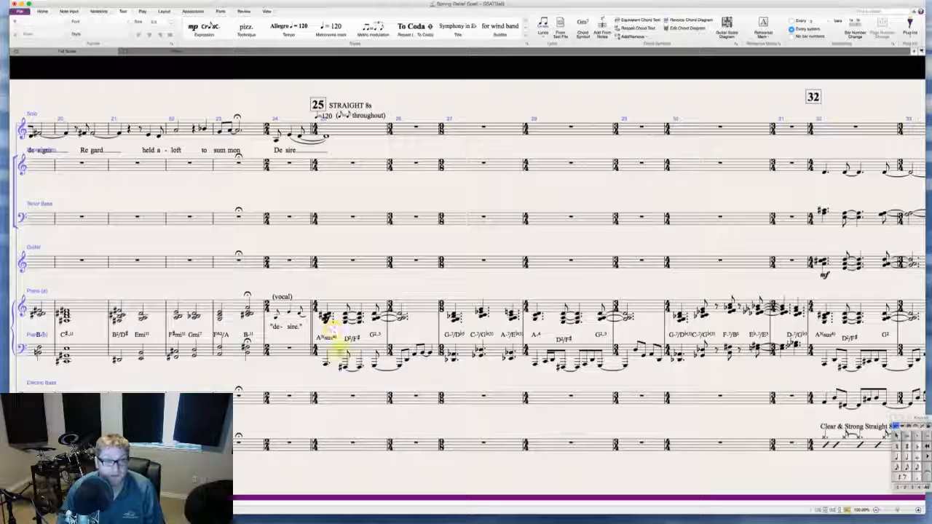
pyautogui.moveTo(337, 351); pyautogui.dragTo(337, 354)
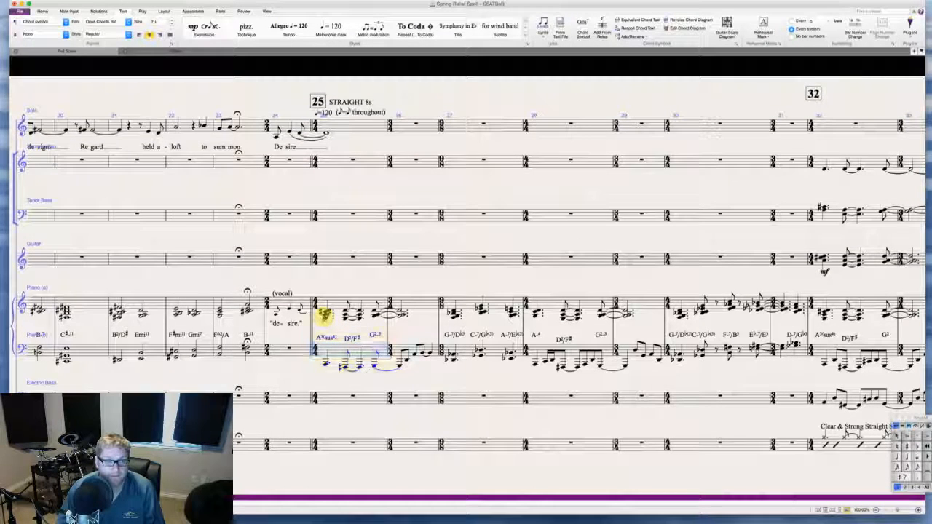
# - Add an mf dynamic under the first piano chord of bar 25
pyautogui.click(324, 318)
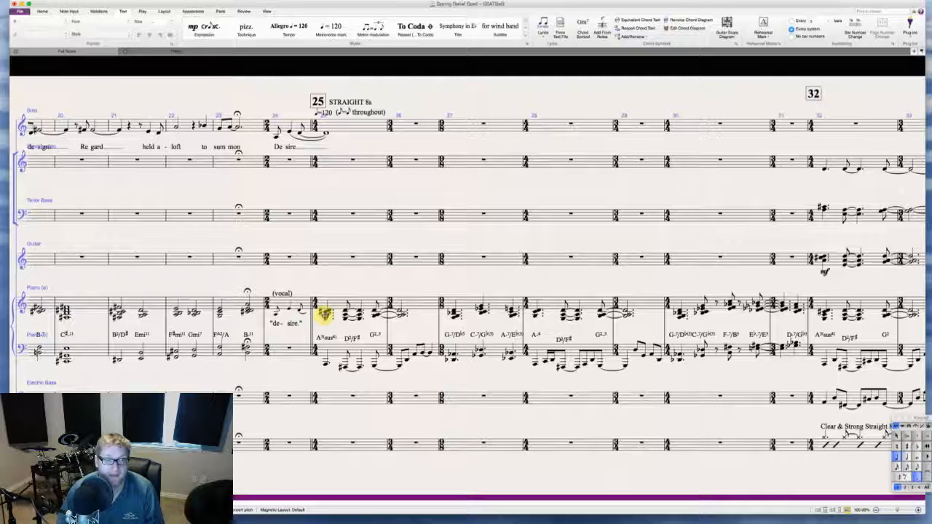
pyautogui.click(328, 313)
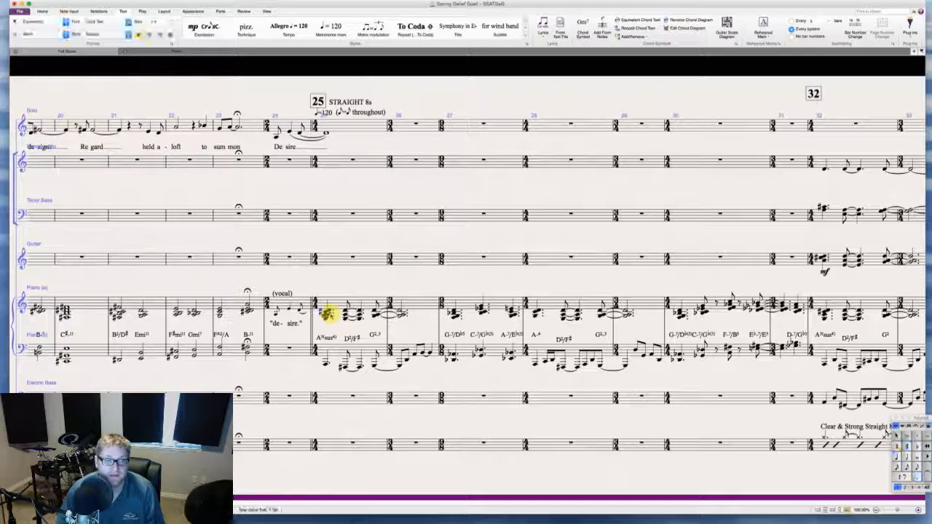
pyautogui.press('Escape')
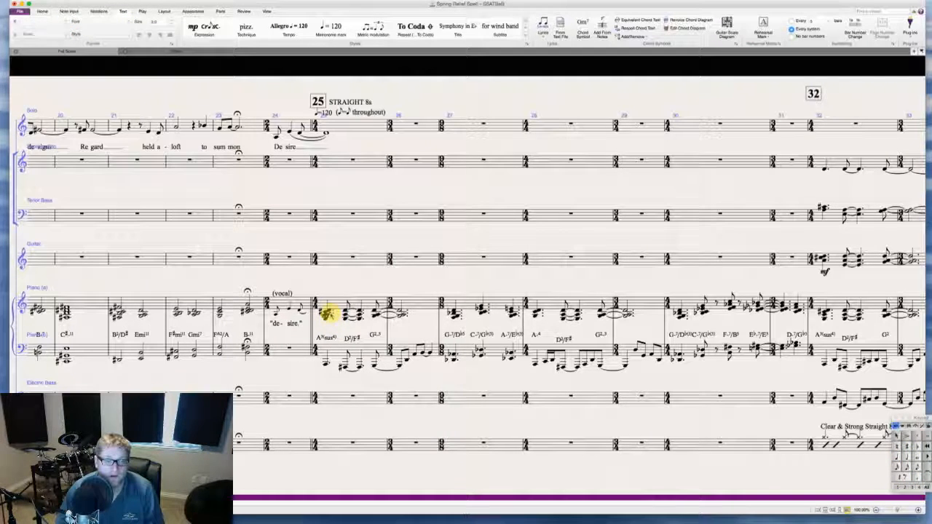
pyautogui.click(326, 331)
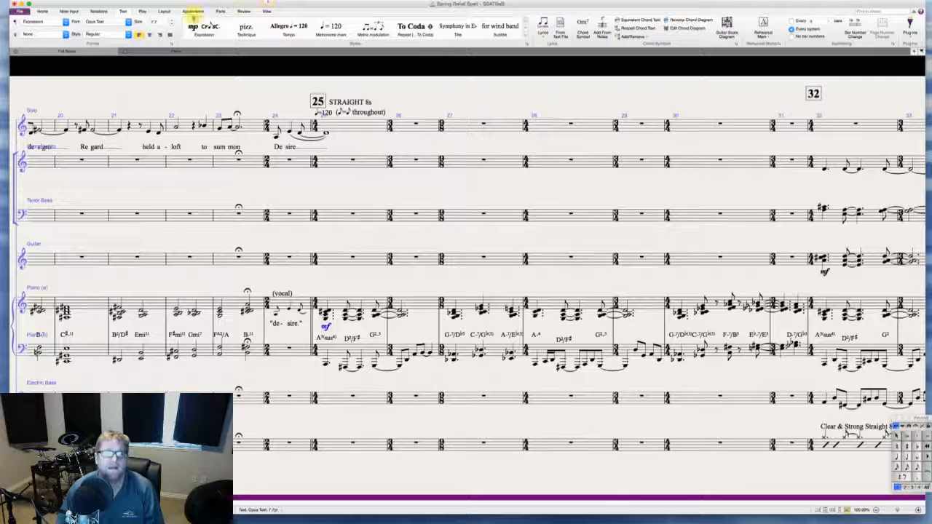
# - Turn on Magnetic Layout for the score
pyautogui.click(193, 12)
pyautogui.click(164, 11)
pyautogui.click(189, 11)
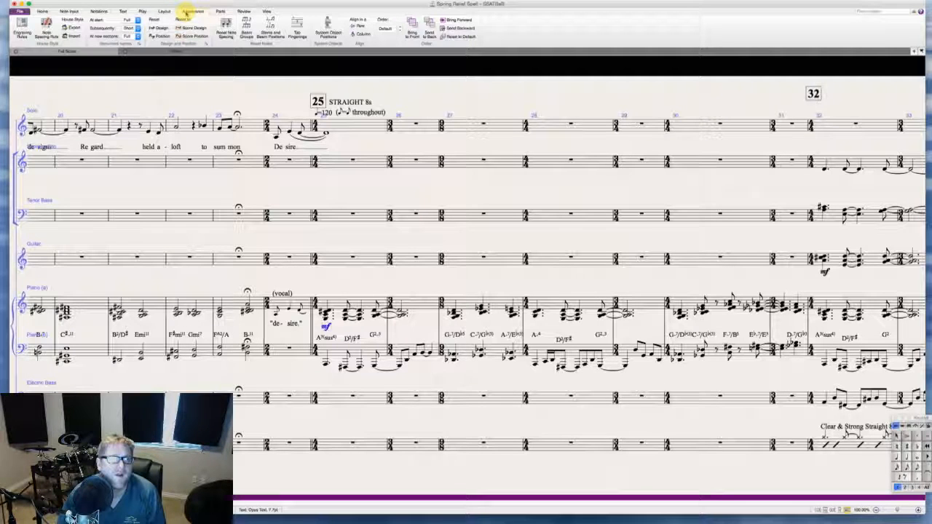
pyautogui.click(164, 11)
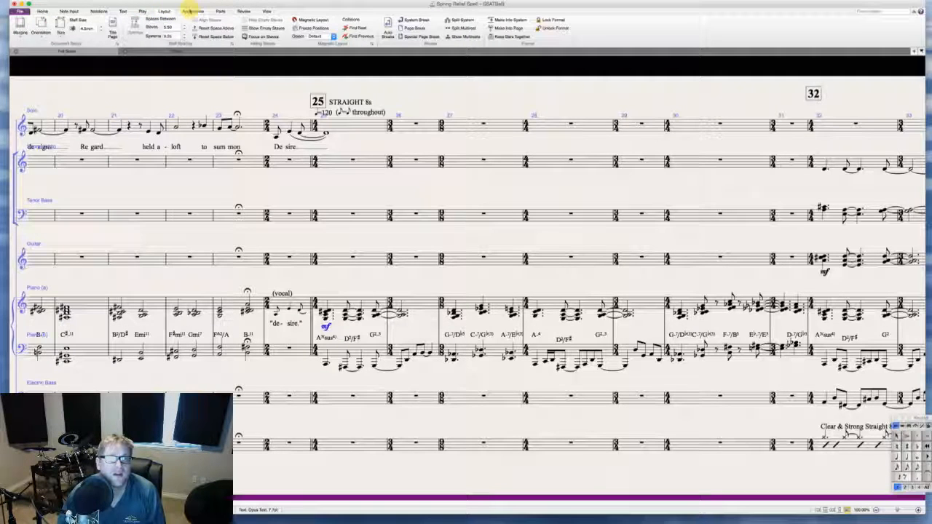
pyautogui.click(309, 19)
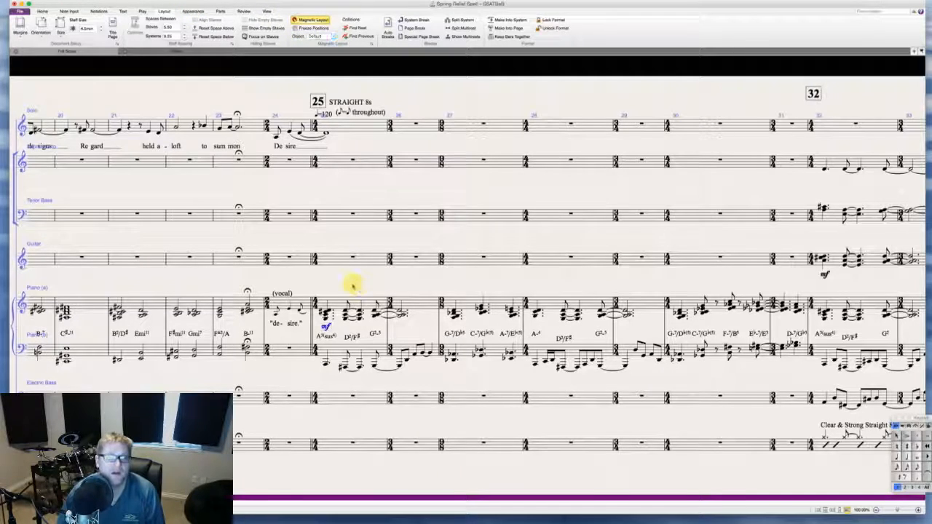
# - Examine the spacing of lyrics, chord symbols and dynamics from the beginning of the score through the section after rehearsal mark 32
pyautogui.hscroll(-5, 291, 299)
pyautogui.rightClick(203, 297)
pyautogui.press('Escape')
pyautogui.hscroll(-10, 191, 266)
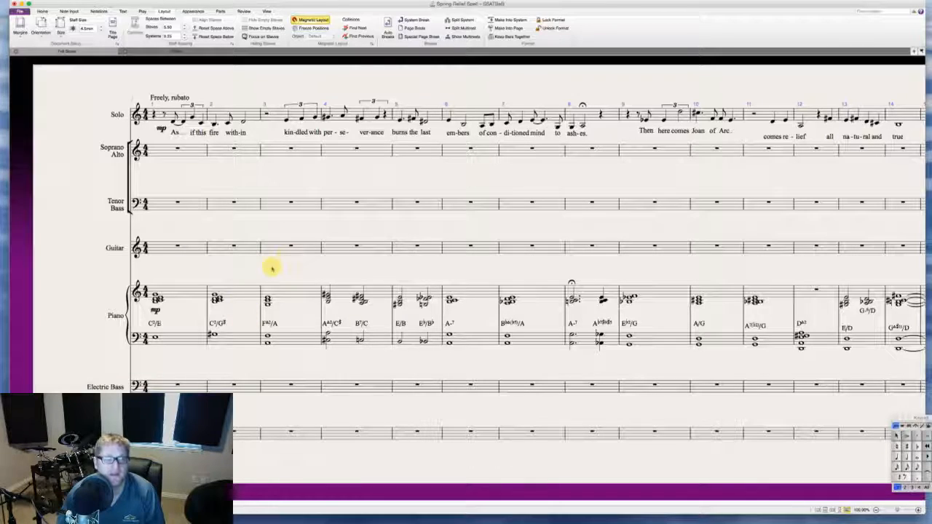
pyautogui.hscroll(10, 271, 268)
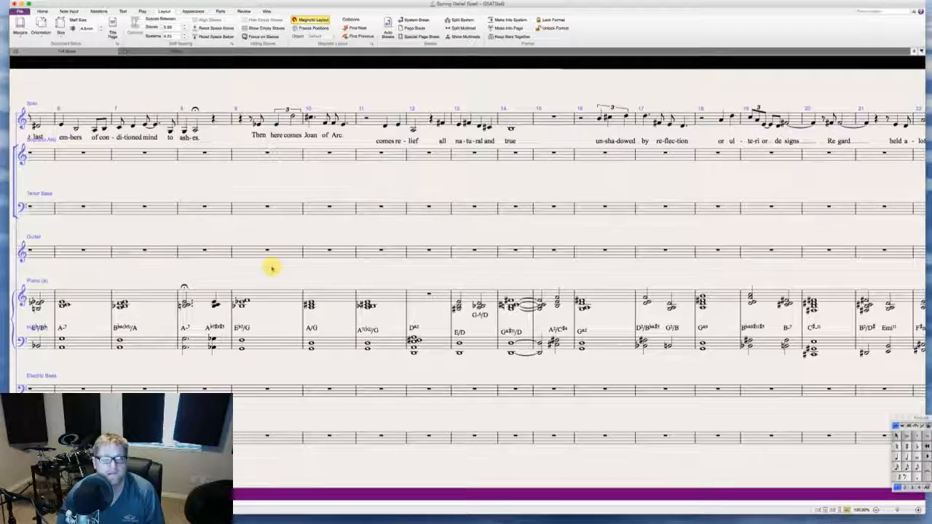
pyautogui.hscroll(5, 271, 268)
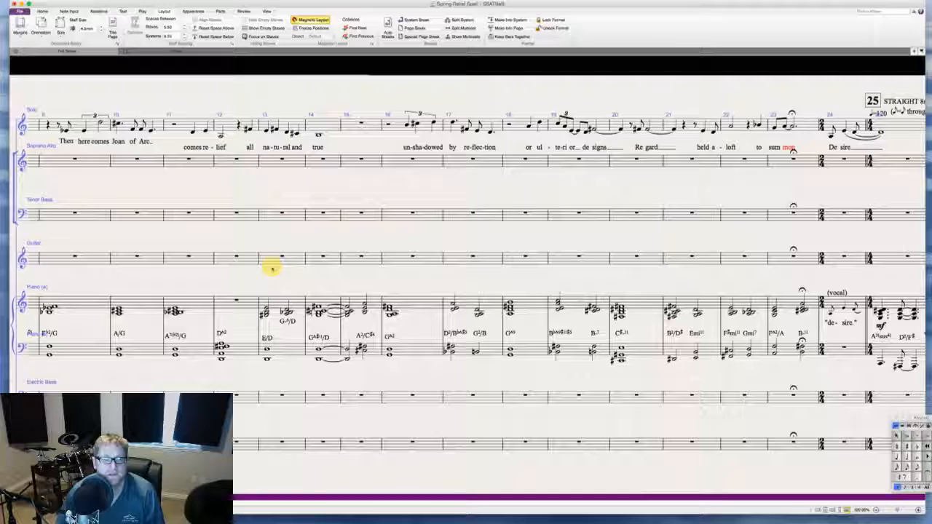
pyautogui.hscroll(10, 271, 268)
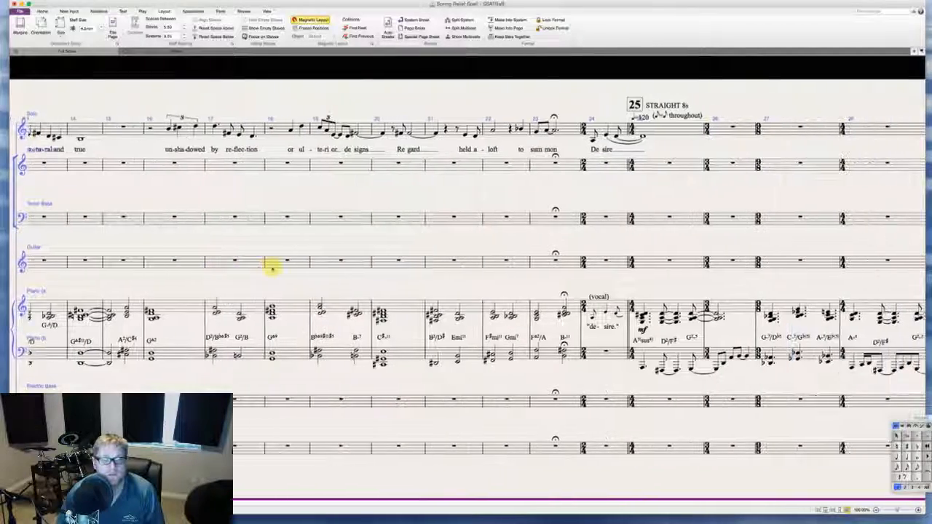
pyautogui.hscroll(6, 271, 268)
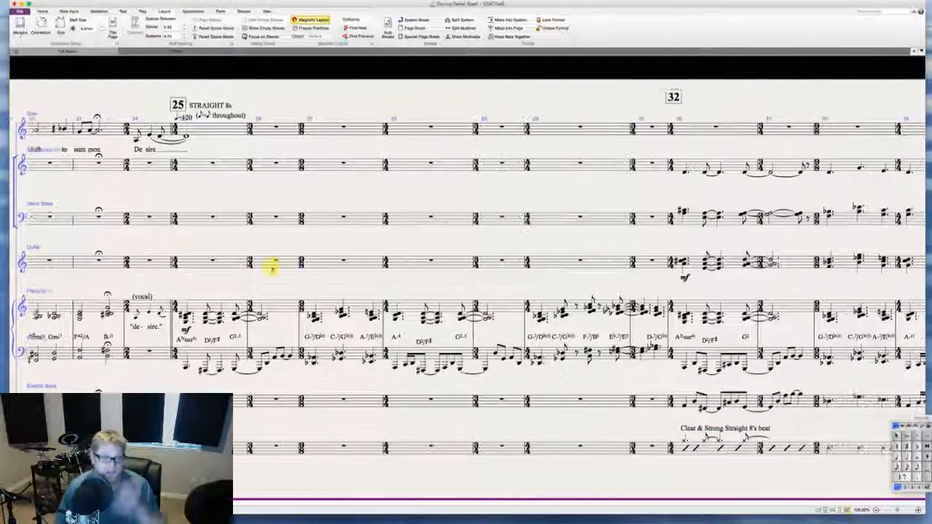
pyautogui.hscroll(10, 308, 278)
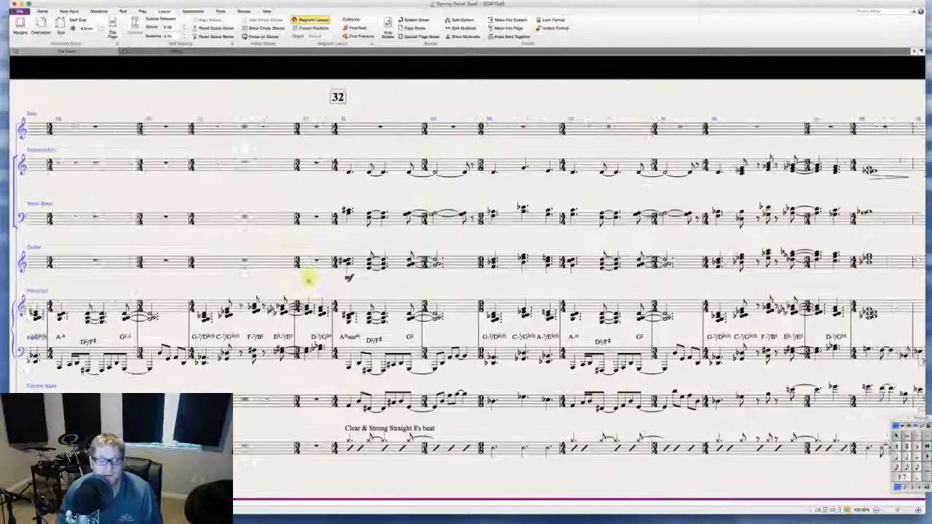
pyautogui.hscroll(-15, 308, 279)
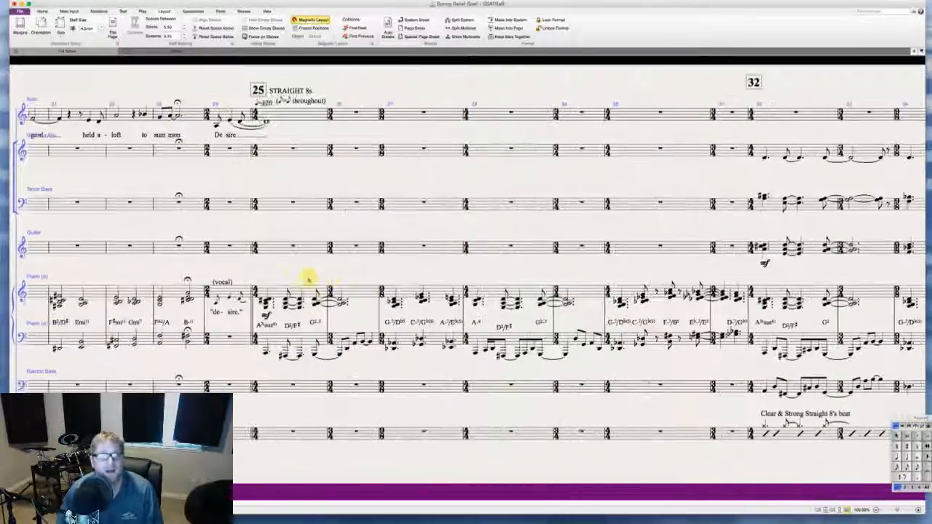
pyautogui.hscroll(10, 307, 279)
pyautogui.hscroll(2, 308, 279)
pyautogui.hscroll(-10, 308, 277)
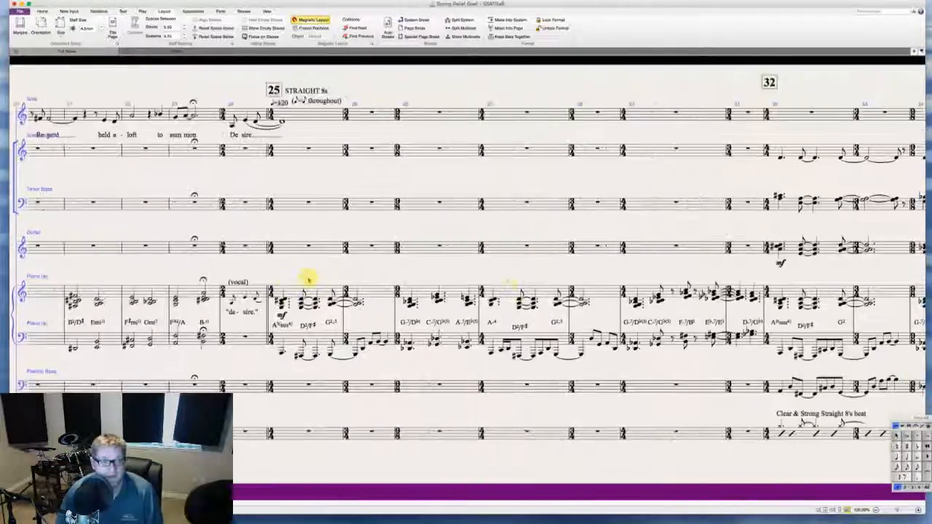
pyautogui.hscroll(9, 375, 271)
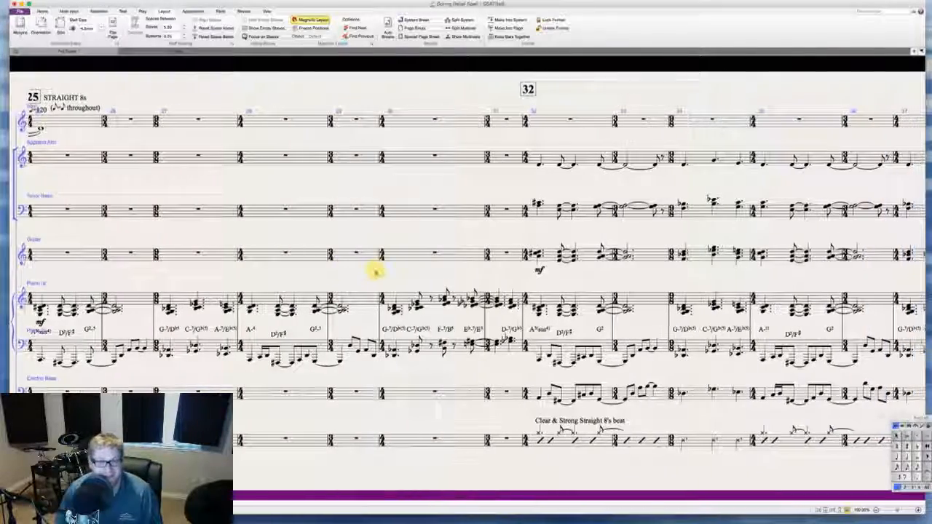
# - Enter the lyrics "huh duh duh" under the Soprano/Alto notes starting at bar 32, with extender lines over the tied notes
pyautogui.hscroll(4, 371, 272)
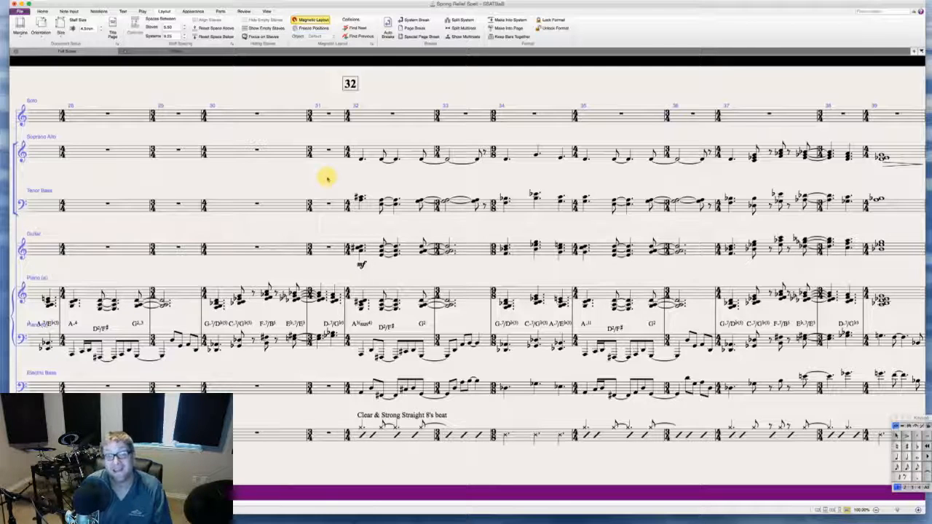
pyautogui.click(361, 159)
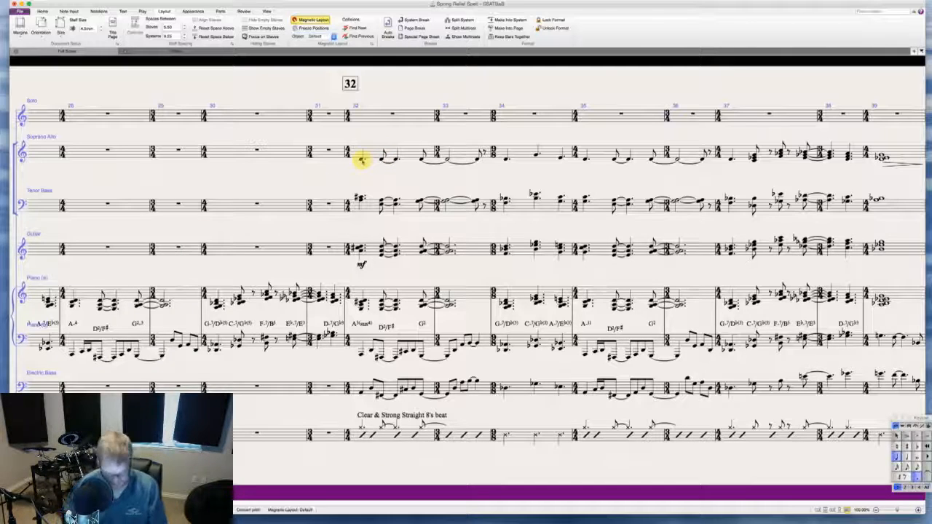
pyautogui.press('super+l')
pyautogui.write('duh duh  d')
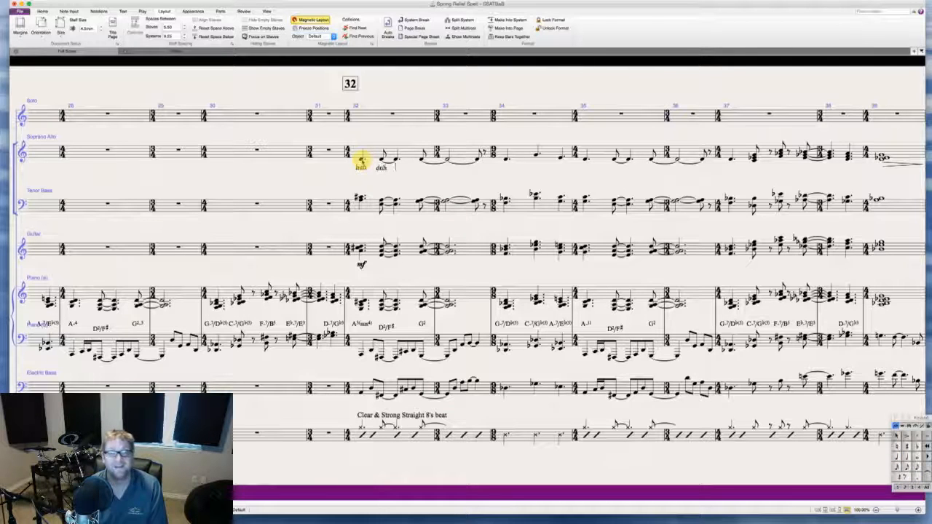
pyautogui.write('uh')
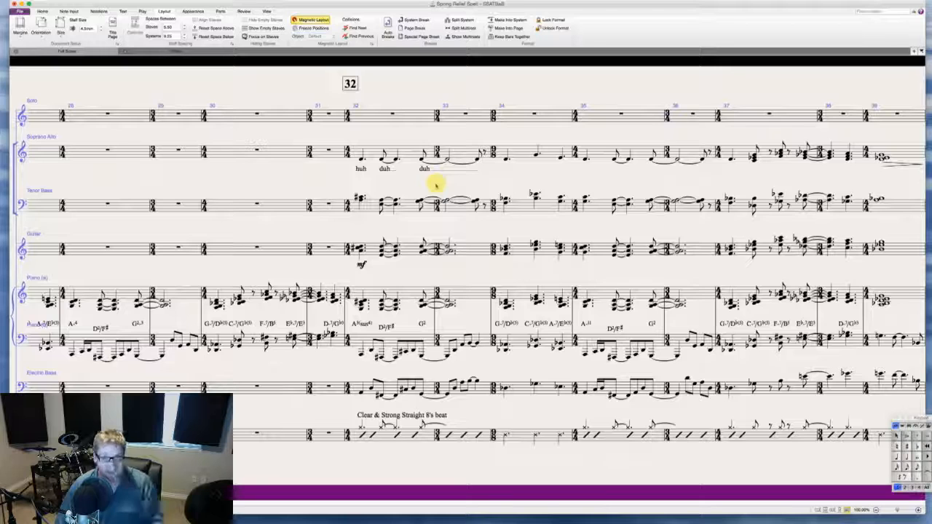
# - Copy the guitar's mf dynamic at bar 32 to the Soprano/Alto, Piano, Electric Bass and slash-notation staves
pyautogui.click(359, 263)
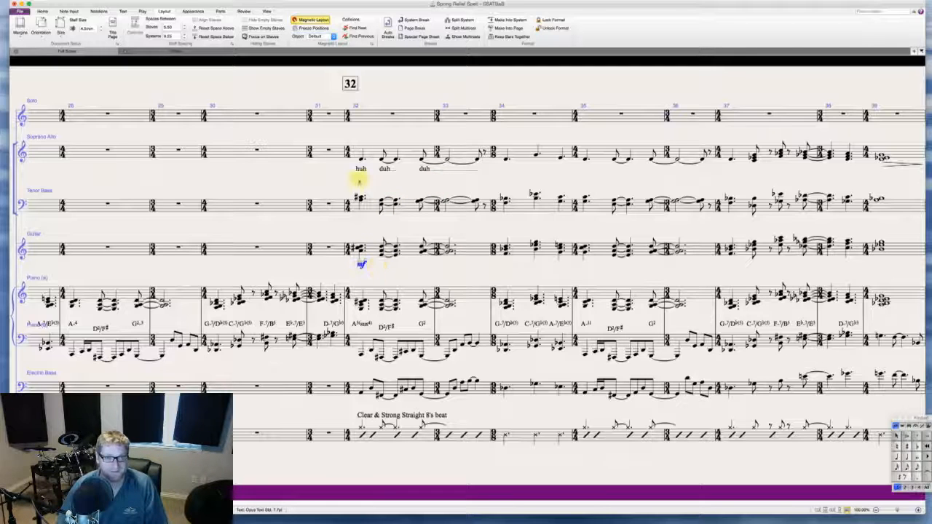
pyautogui.keyDown('alt'); pyautogui.click(356, 178); pyautogui.keyUp('alt')
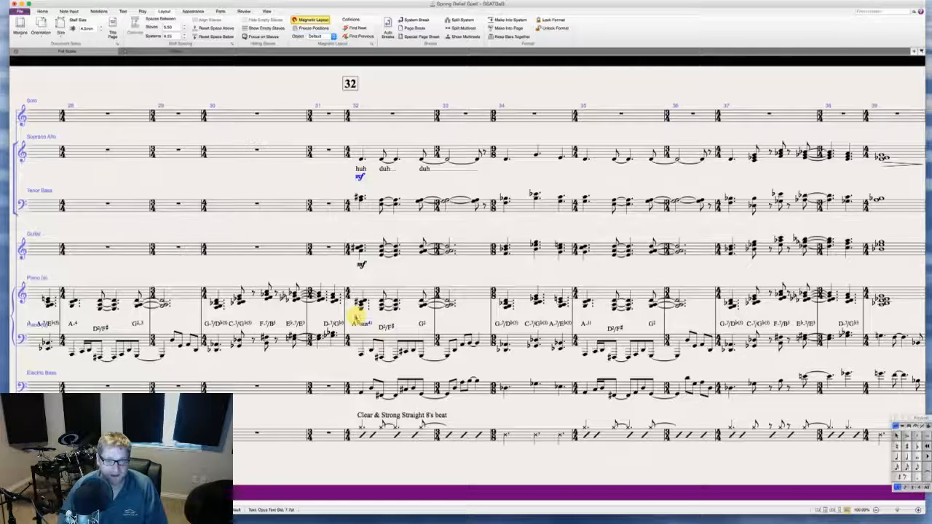
pyautogui.keyDown('alt'); pyautogui.click(358, 314); pyautogui.keyUp('alt')
pyautogui.keyDown('alt'); pyautogui.click(361, 456); pyautogui.keyUp('alt')
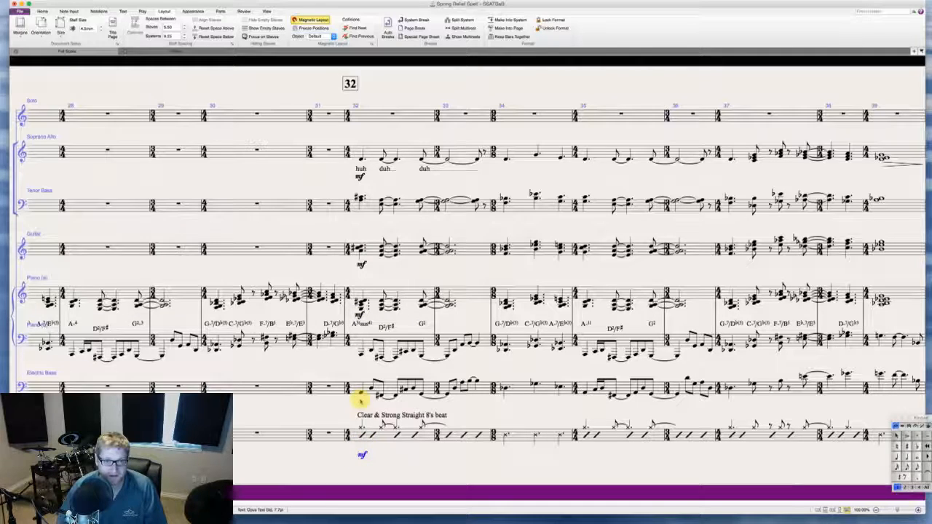
pyautogui.keyDown('alt'); pyautogui.click(360, 401); pyautogui.keyUp('alt')
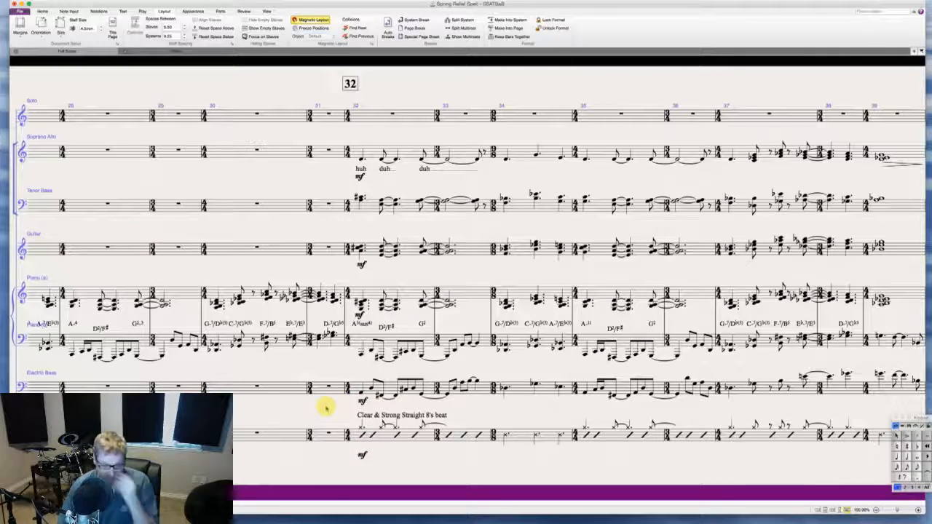
# - Add a double barline before bar 32 at the rehearsal mark
pyautogui.hscroll(5, 325, 408)
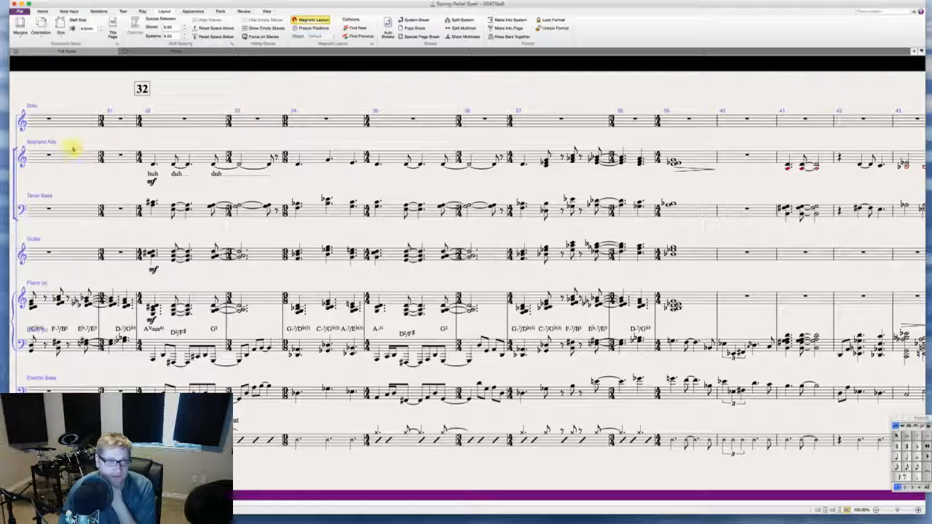
pyautogui.rightClick(116, 96)
pyautogui.moveTo(160, 105)
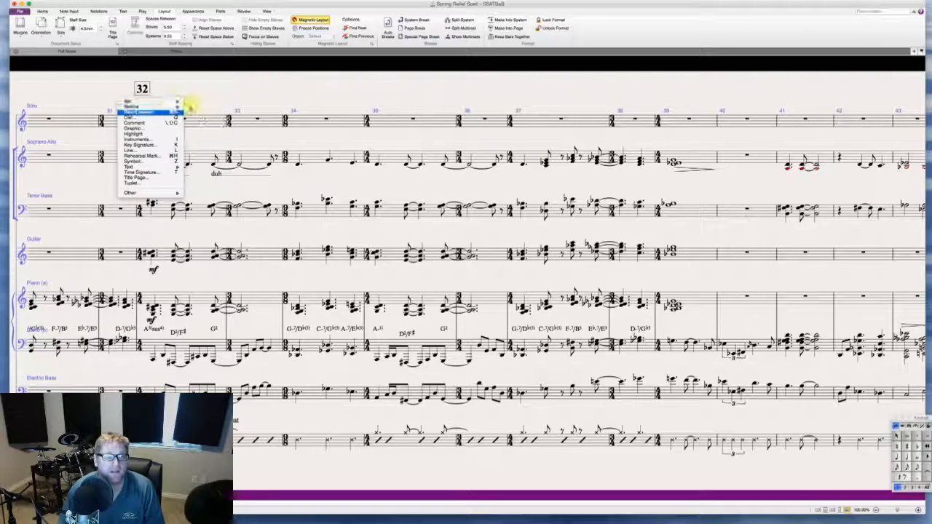
pyautogui.click(209, 117)
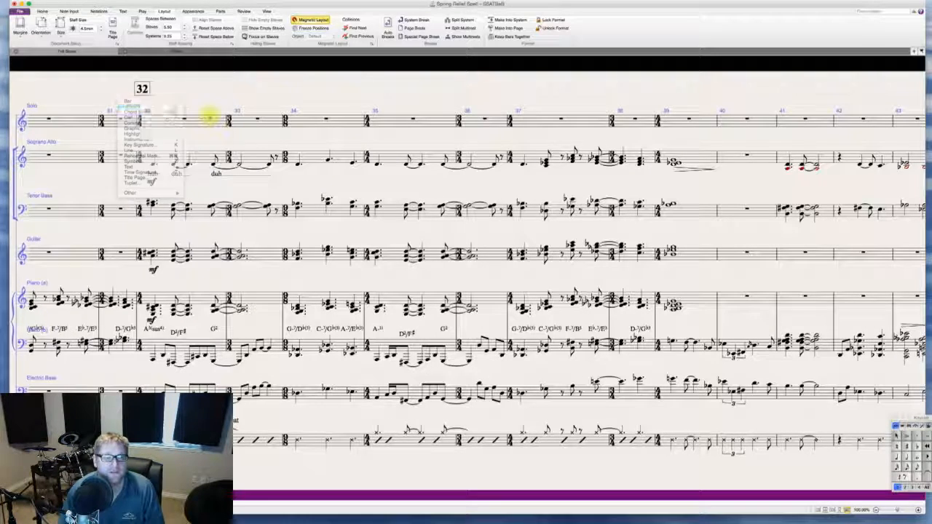
pyautogui.rightClick(182, 99)
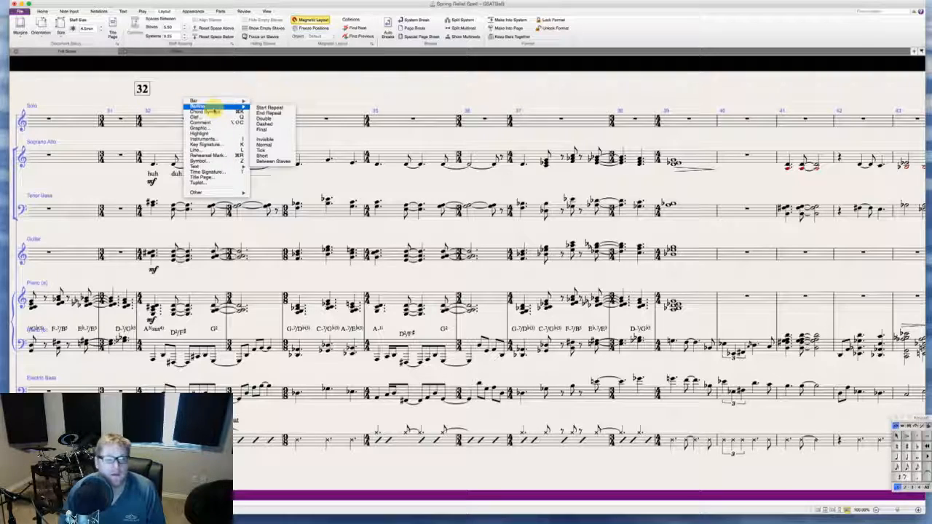
pyautogui.click(270, 114)
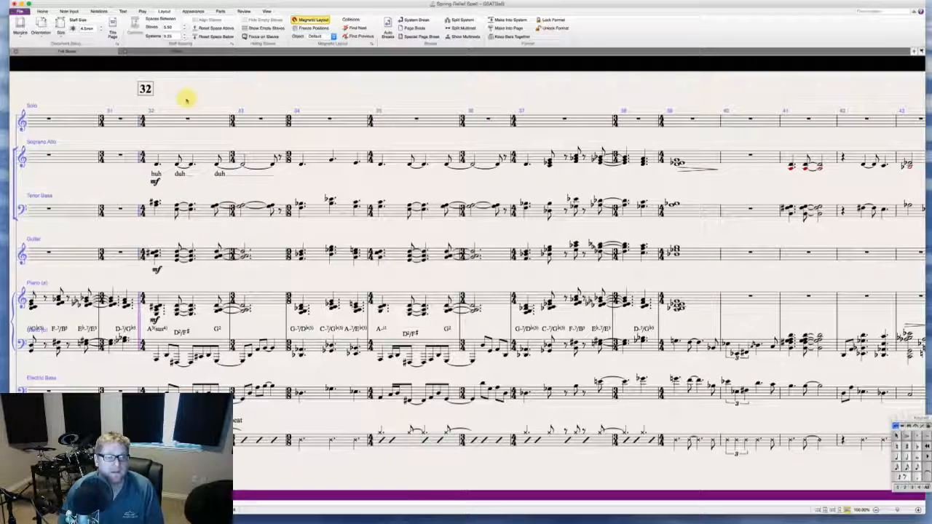
pyautogui.hscroll(-5, 187, 234)
pyautogui.hscroll(-10, 189, 233)
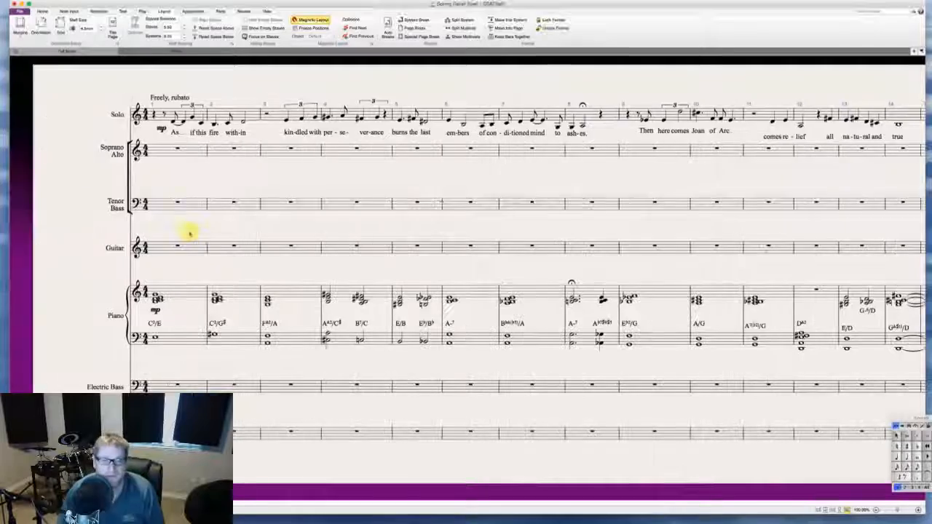
pyautogui.hscroll(8, 188, 233)
pyautogui.hscroll(10, 189, 233)
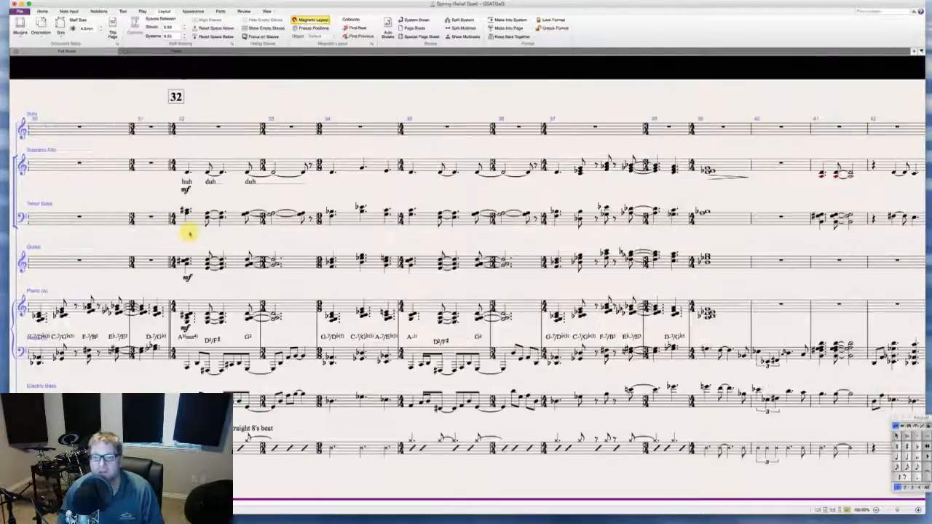
pyautogui.hscroll(-6, 188, 233)
pyautogui.hscroll(2, 189, 233)
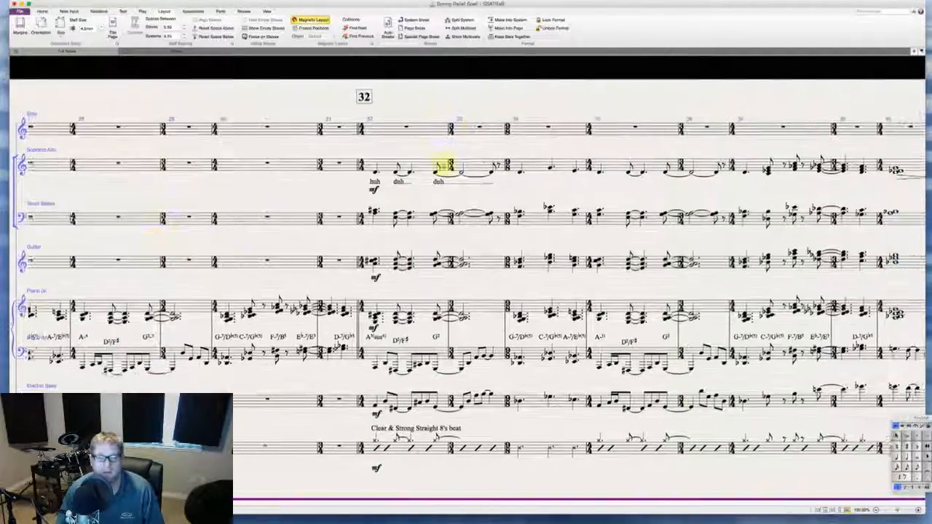
# - Enter the lyrics "duh yuh duh duh duh doo" under the Soprano/Alto notes from bar 34, with an extender line after "doo" through bar 36
pyautogui.hscroll(5, 426, 100)
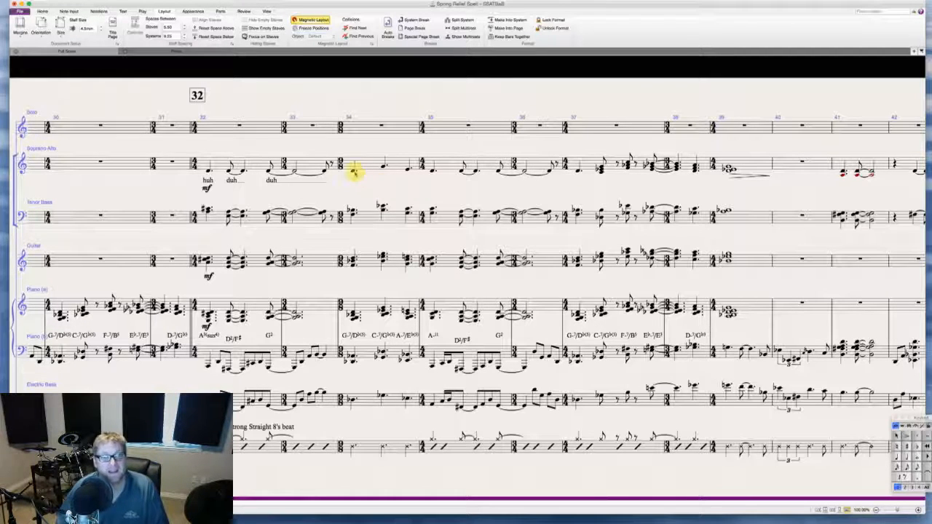
pyautogui.click(353, 172)
pyautogui.hotkey('ctrl', 'l')
pyautogui.write('duh yuh')
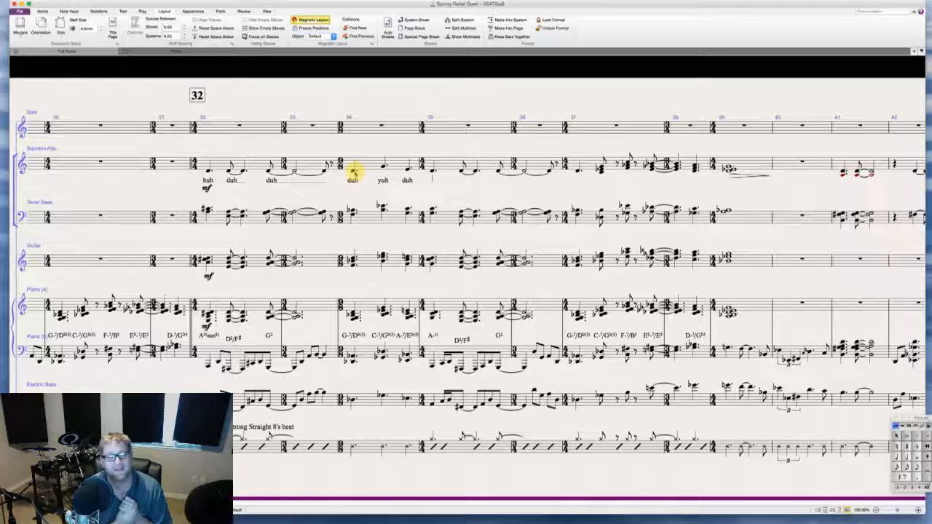
pyautogui.write('duh')
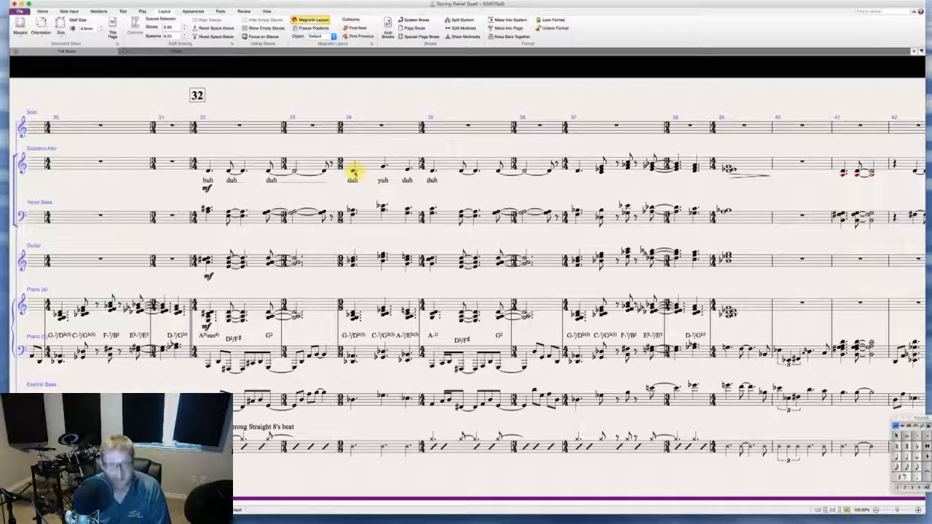
pyautogui.write(' duh duh d')
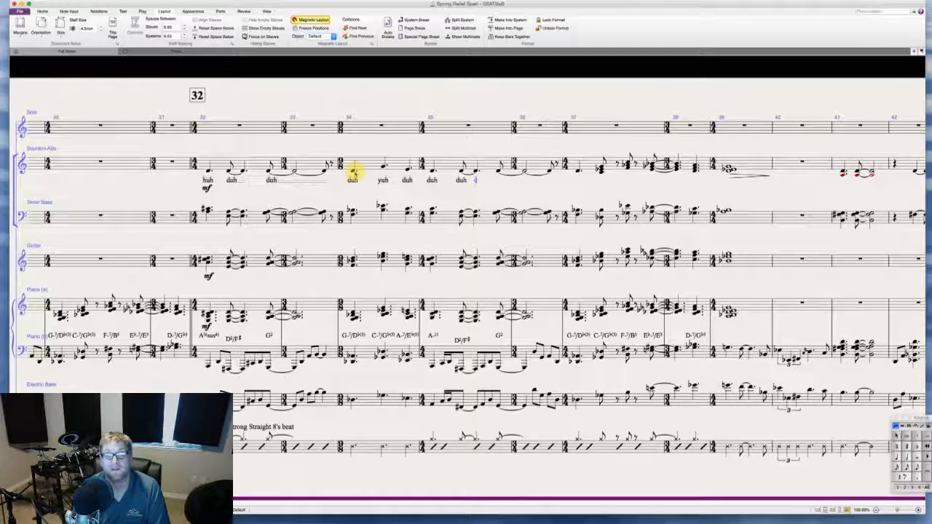
pyautogui.press('BackSpace')
pyautogui.write('doo')
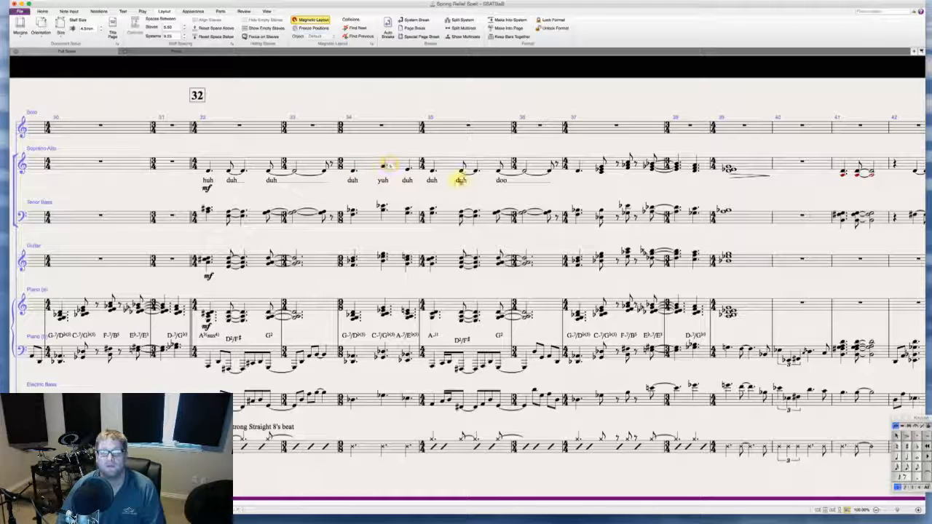
pyautogui.press('Escape')
# - Add a diminuendo hairpin under bar 36 of the Soprano/Alto staff
pyautogui.click(551, 166)
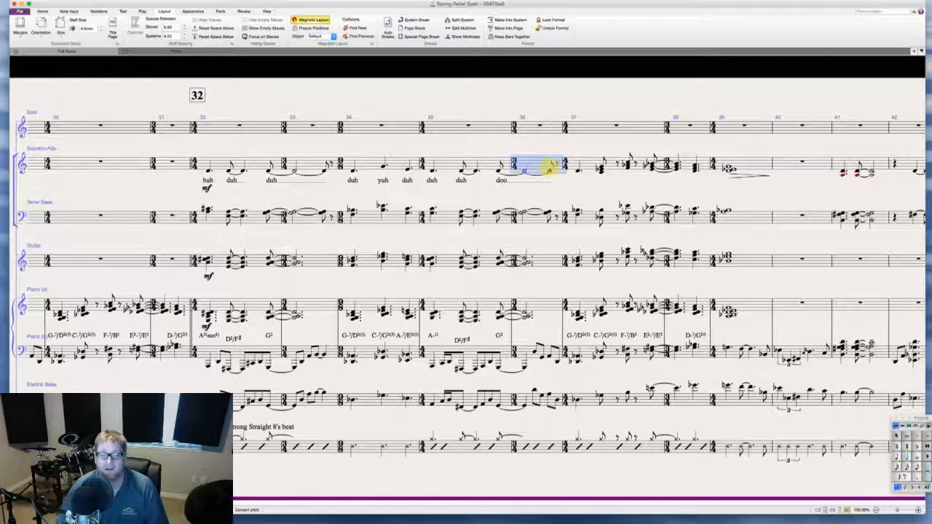
pyautogui.hotkey('shift', 'h')
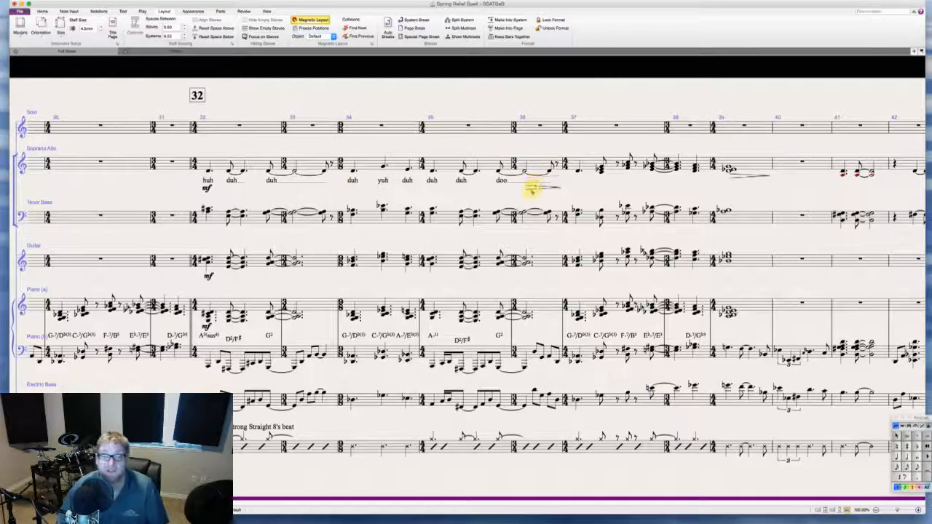
pyautogui.click(510, 201)
# - Enter the lyrics "yuh duh duh duh duh doo" under Soprano/Alto bars 37 to 39, leaving no extender line after "doo"
pyautogui.hscroll(2, 524, 198)
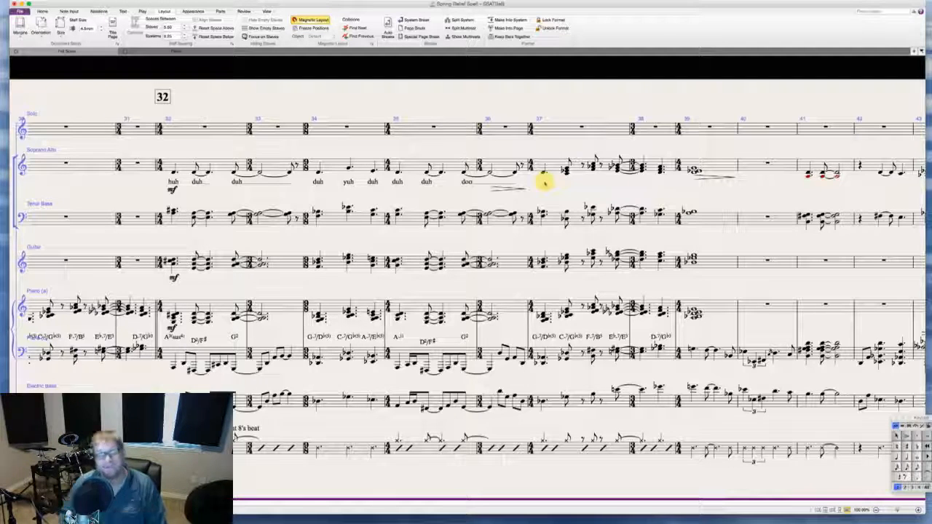
pyautogui.click(543, 172)
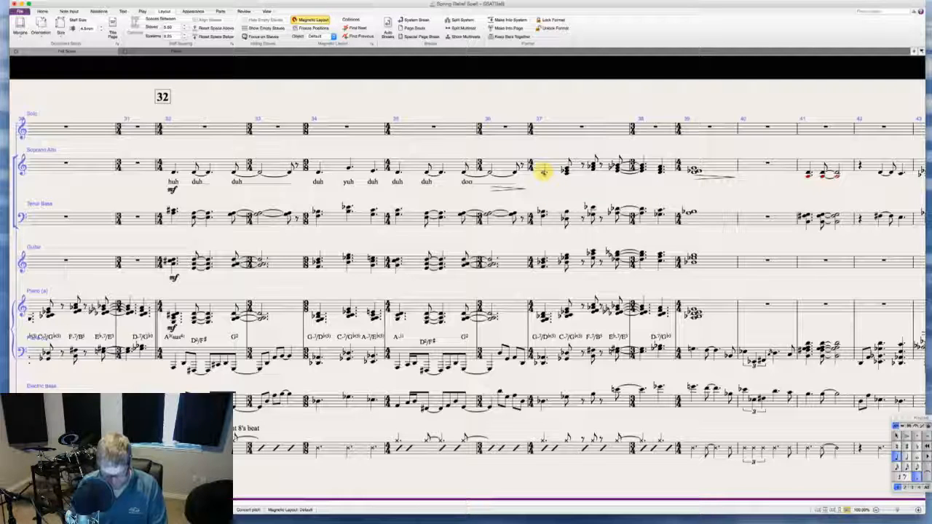
pyautogui.hotkey('ctrl', 'l')
pyautogui.write('yuh')
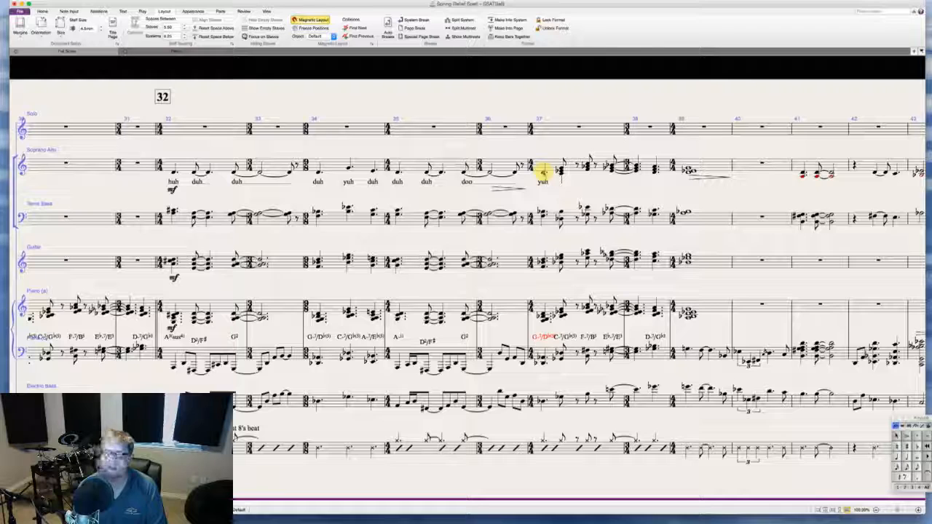
pyautogui.press('space')
pyautogui.write('duh')
pyautogui.press('space')
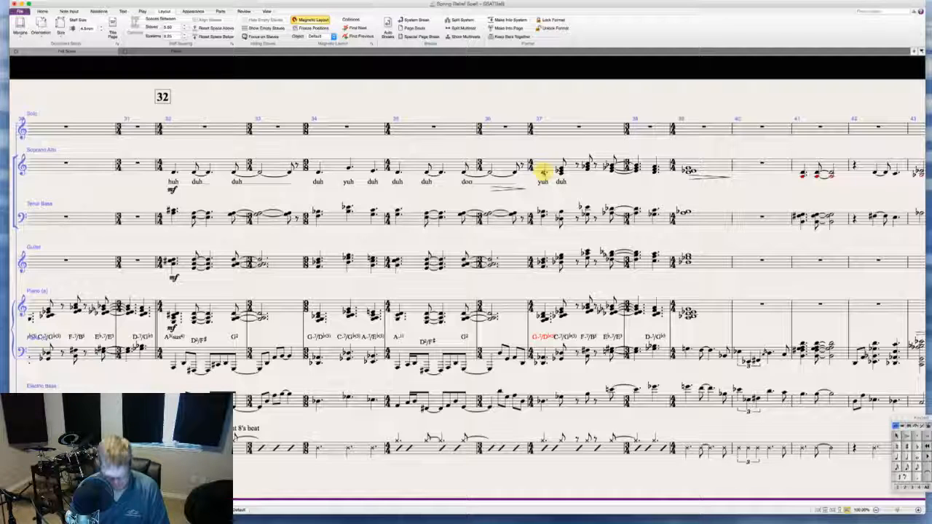
pyautogui.write('duh')
pyautogui.press('space')
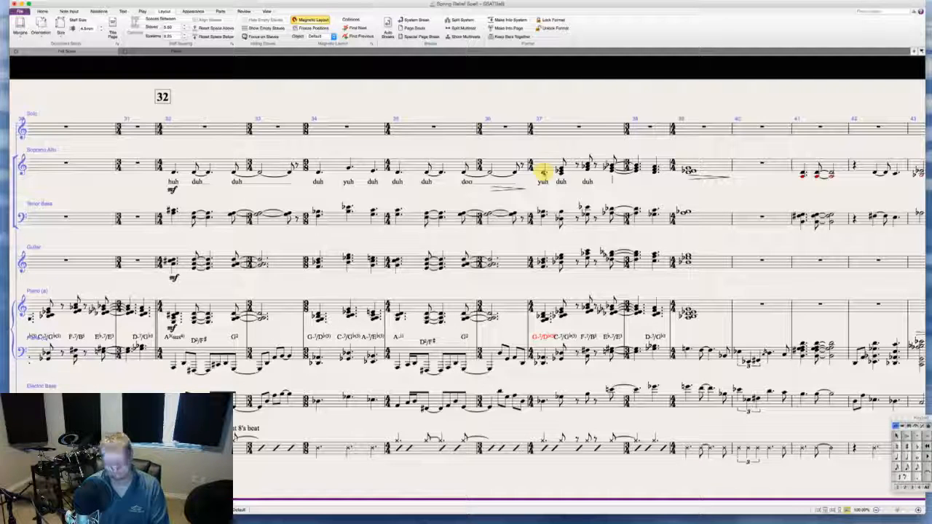
pyautogui.write('duh')
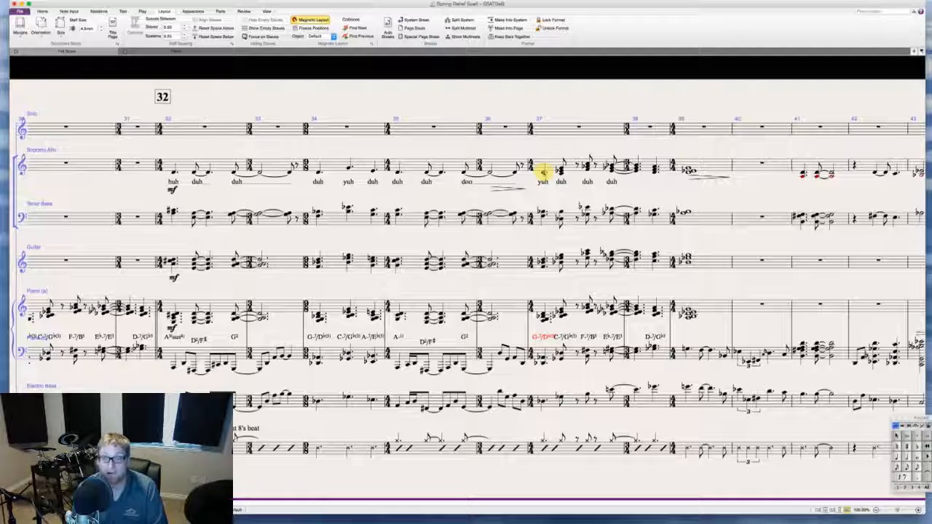
pyautogui.write(' duh doo')
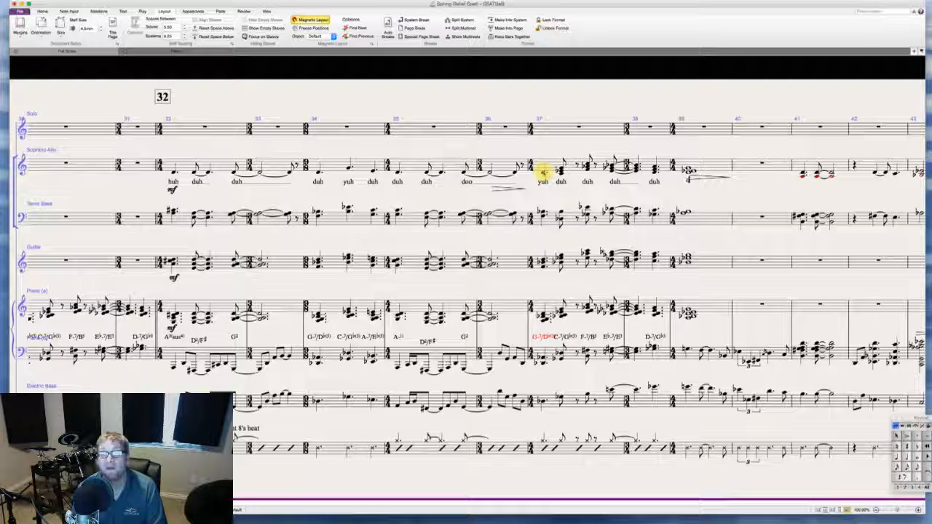
pyautogui.write('_')
pyautogui.press('Escape')
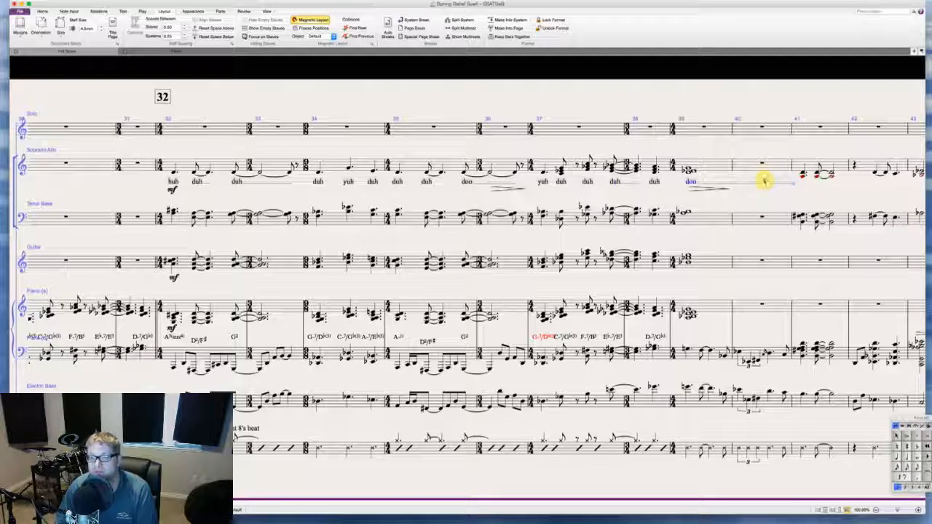
pyautogui.click(682, 188)
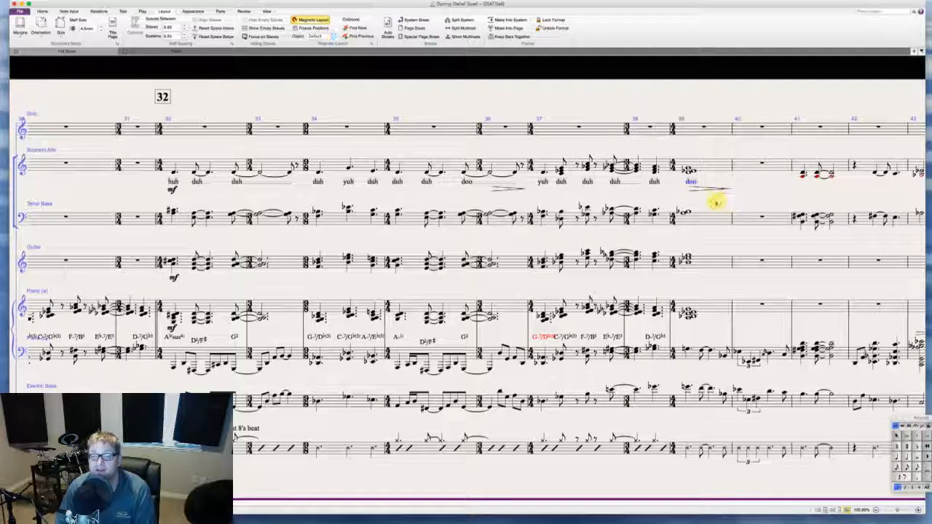
# - Enter the lyrics "huh duh" under the Soprano/Alto chords in bar 41
pyautogui.hscroll(5, 714, 202)
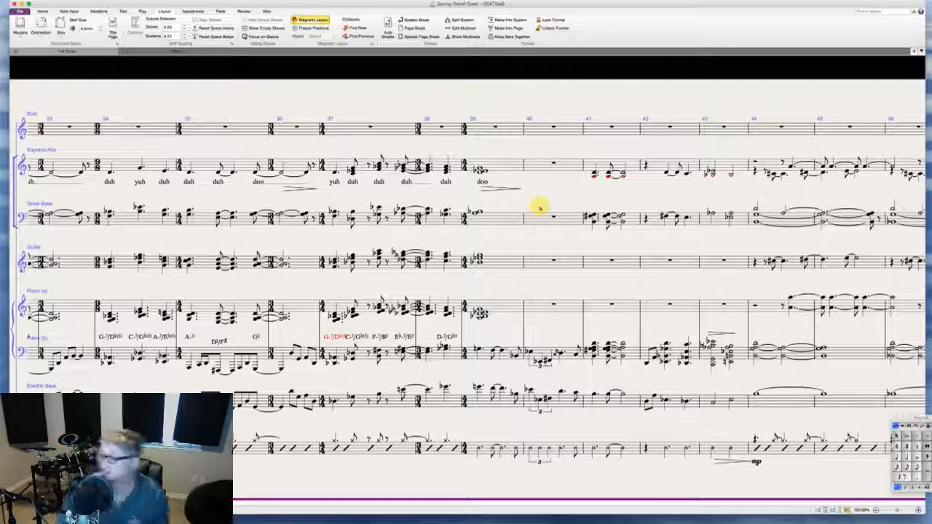
pyautogui.hscroll(1, 538, 209)
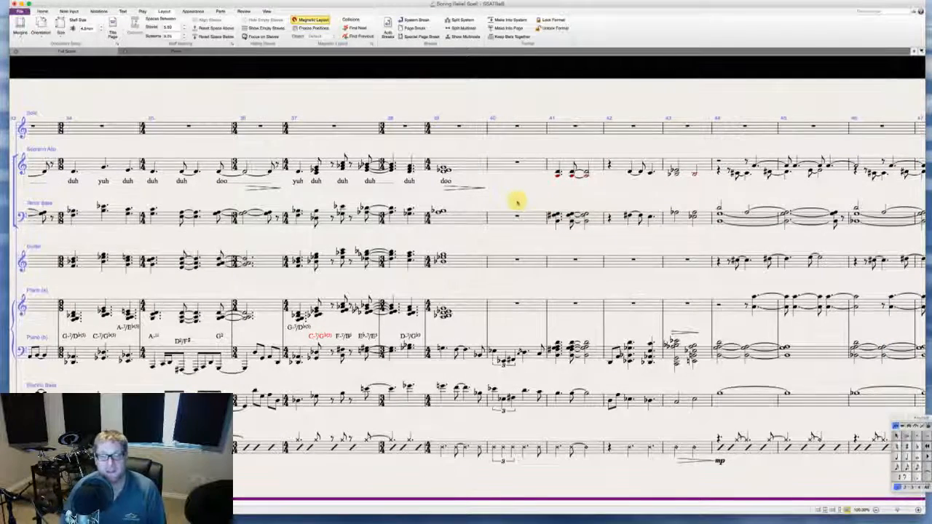
pyautogui.hscroll(1, 516, 202)
pyautogui.hscroll(2, 495, 199)
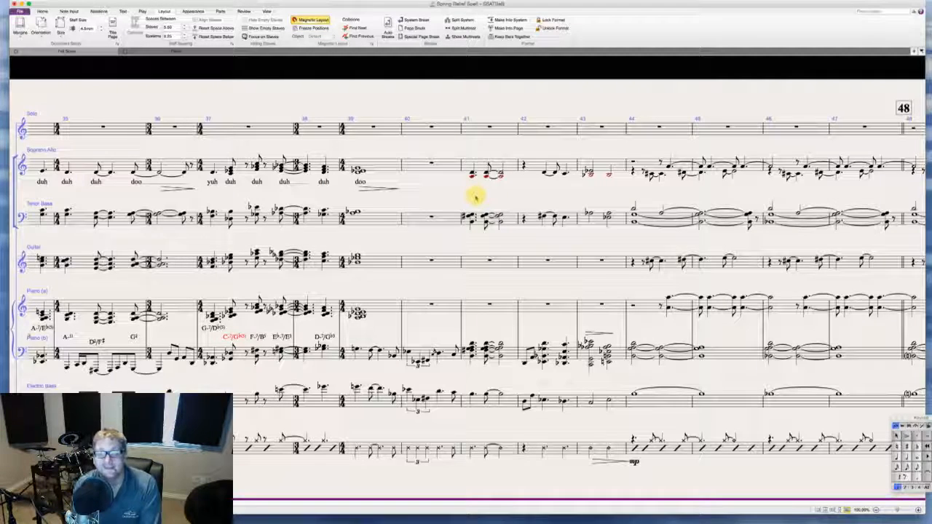
pyautogui.click(472, 173)
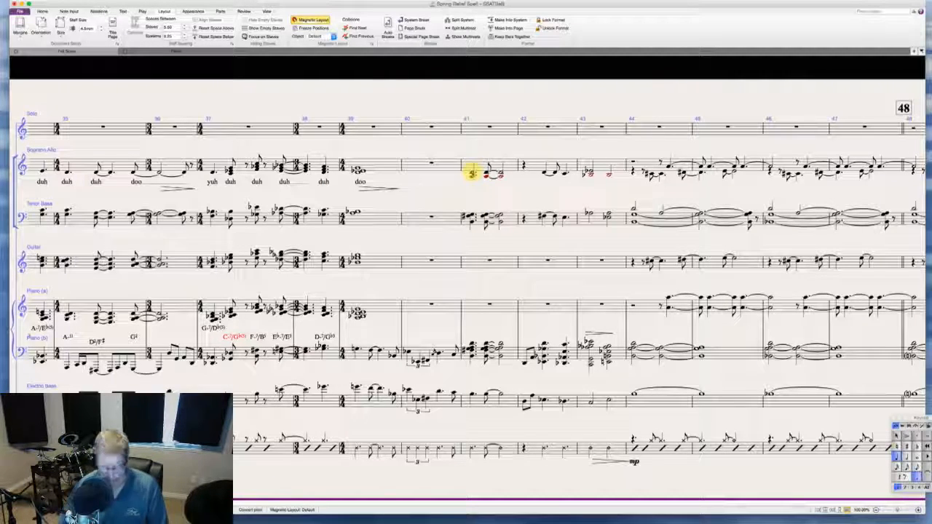
pyautogui.hotkey('ctrl', 'l')
pyautogui.write('huh duh')
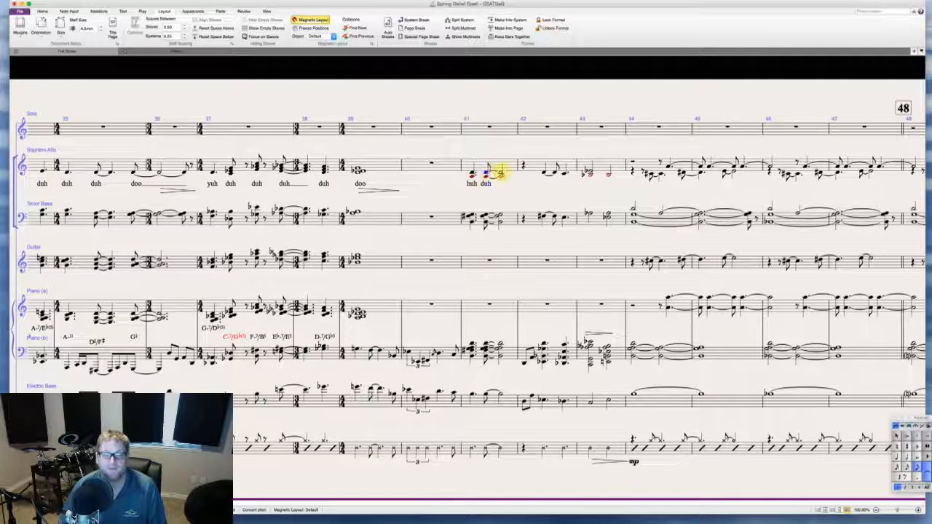
# - Add an mp dynamic and a diminuendo hairpin to Soprano/Alto bar 41, placing the mp below the lyric "huh"
pyautogui.click(499, 172)
pyautogui.hotkey('shift', 'h')
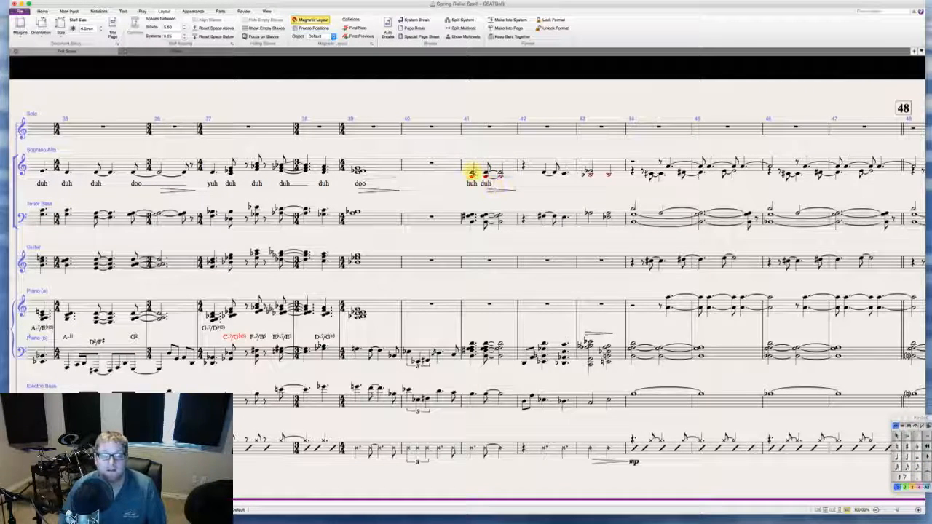
pyautogui.click(472, 173)
pyautogui.press('super+e')
pyautogui.press('super+m')
pyautogui.press('super+p')
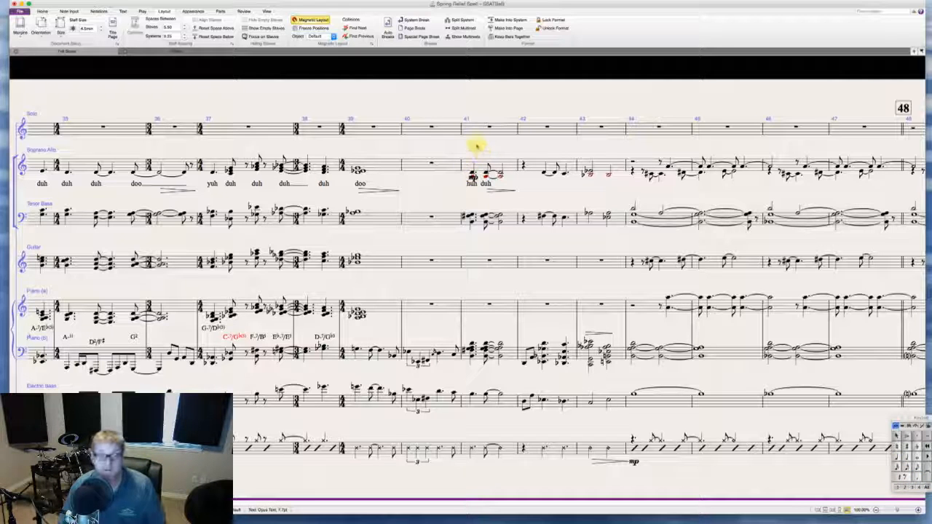
pyautogui.press('Escape')
pyautogui.press('Escape')
pyautogui.click(471, 191)
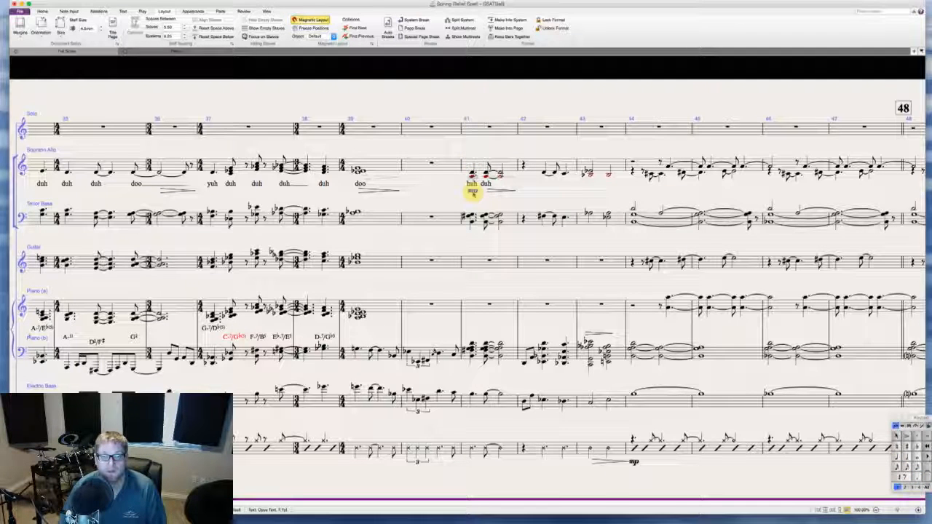
pyautogui.click(447, 194)
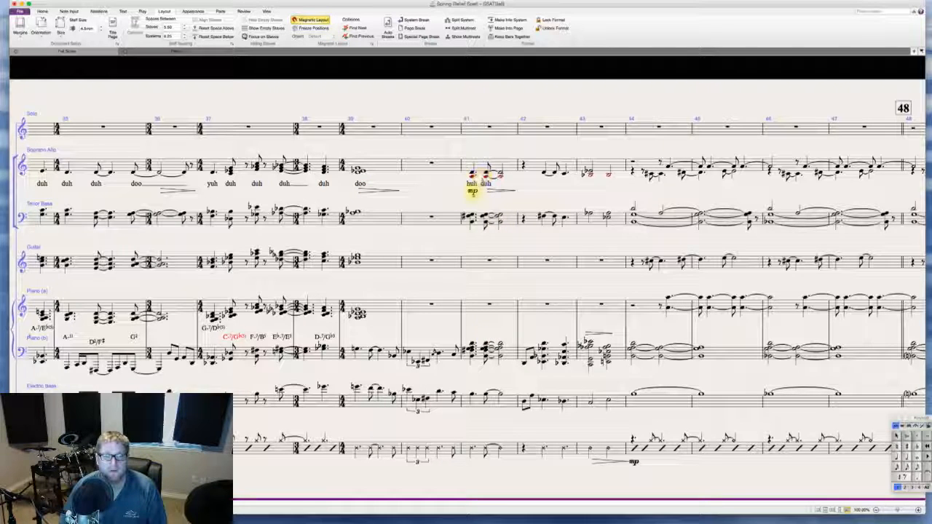
# - Copy the Soprano/Alto mp at bar 41 to the Piano, Electric Bass and lowest rhythm staves
pyautogui.click(473, 193)
pyautogui.keyDown('alt'); pyautogui.click(475, 331); pyautogui.keyUp('alt')
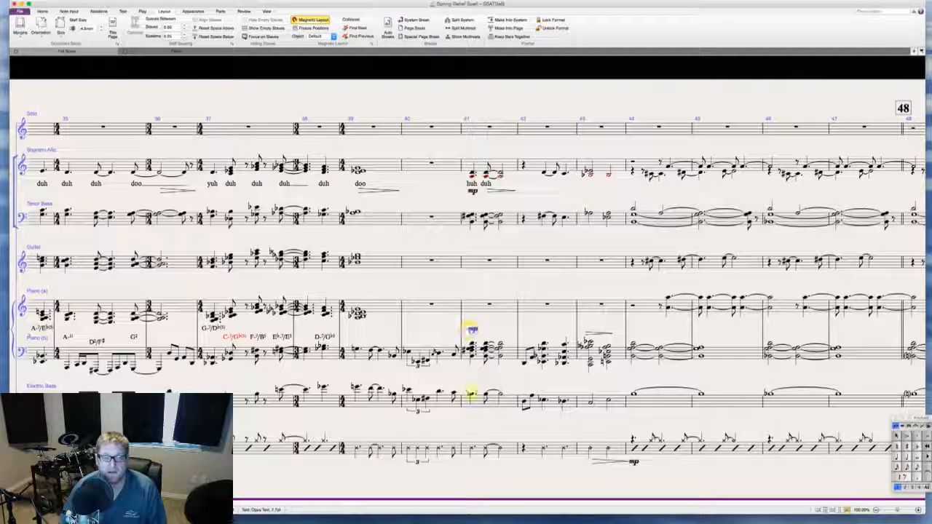
pyautogui.keyDown('alt'); pyautogui.click(471, 412); pyautogui.keyUp('alt')
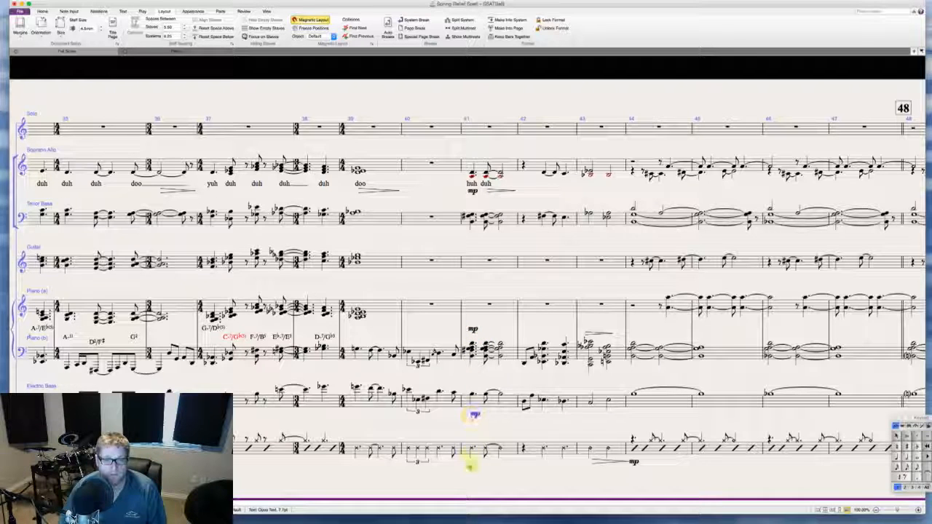
pyautogui.keyDown('alt'); pyautogui.click(473, 465); pyautogui.keyUp('alt')
pyautogui.click(443, 398)
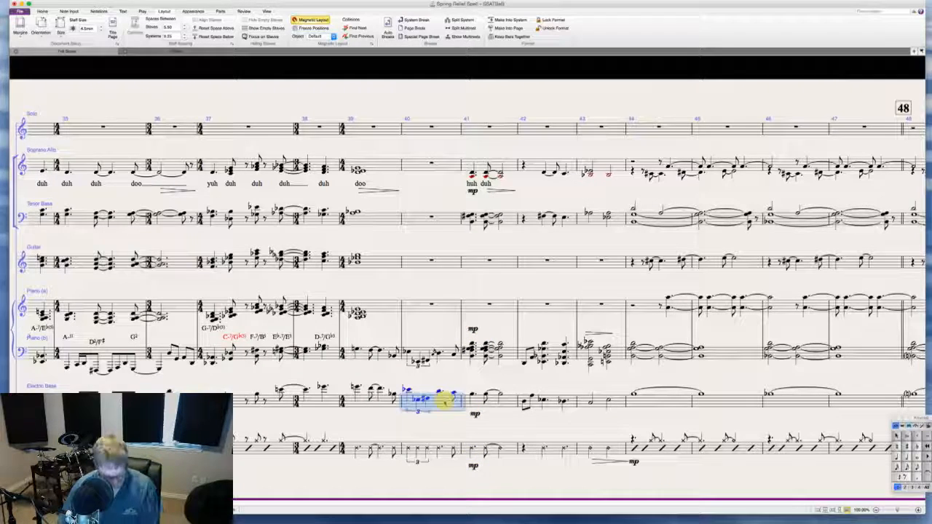
pyautogui.press('ctrl')
pyautogui.press('h')
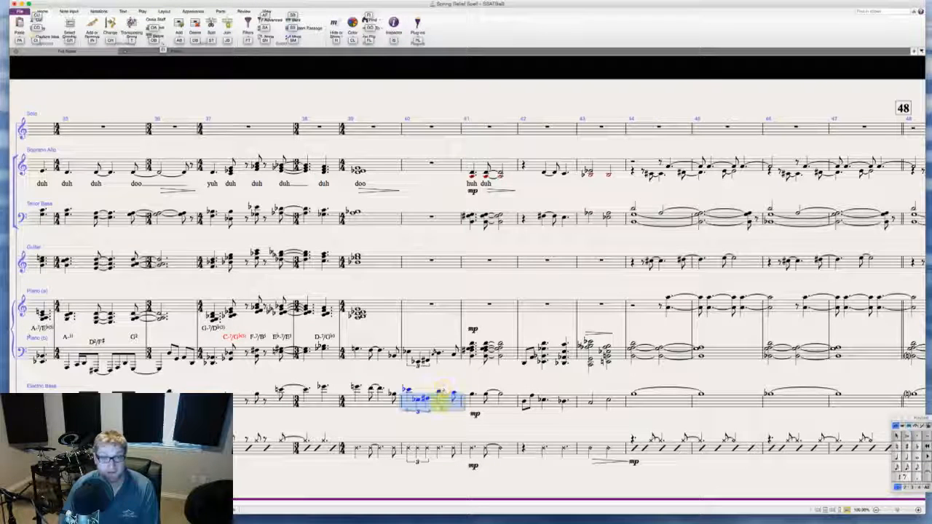
pyautogui.click(444, 426)
# - Add diminuendo hairpins under bar 40 of the Electric Bass, the lowest rhythm staff and the lower Piano staff
pyautogui.click(443, 397)
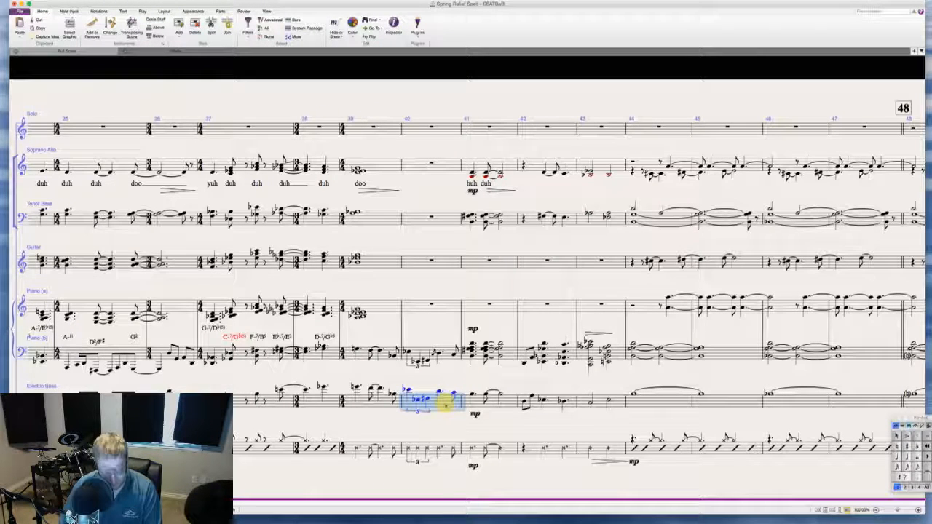
pyautogui.click(428, 444)
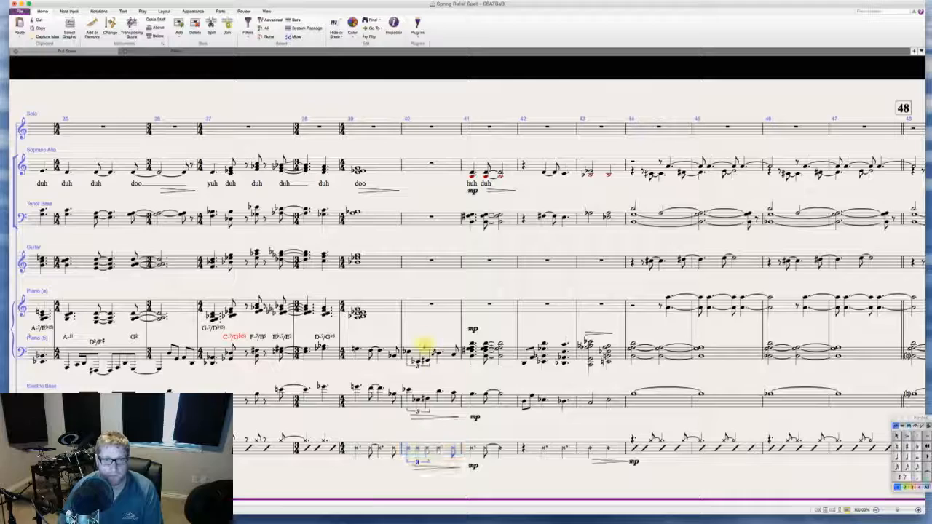
pyautogui.click(422, 352)
pyautogui.press('Escape')
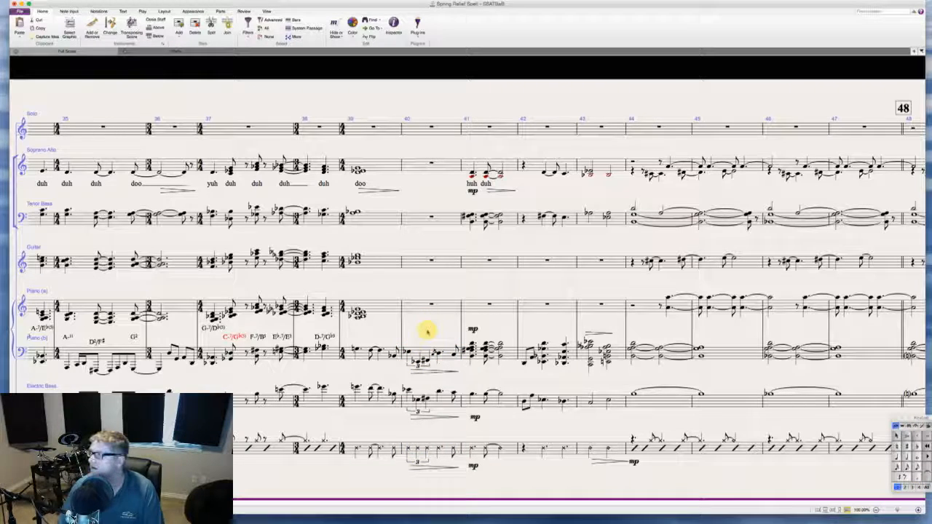
# - Rewrite the dotted-quarter chord in bar 42 of the lower Piano staff as a quarter chord tied to an eighth chord
pyautogui.hscroll(5, 427, 331)
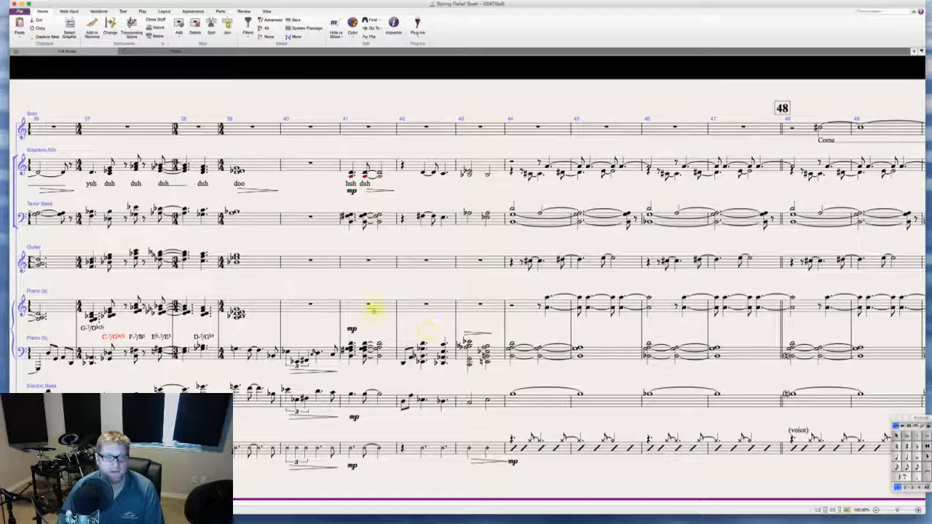
pyautogui.hscroll(4, 366, 270)
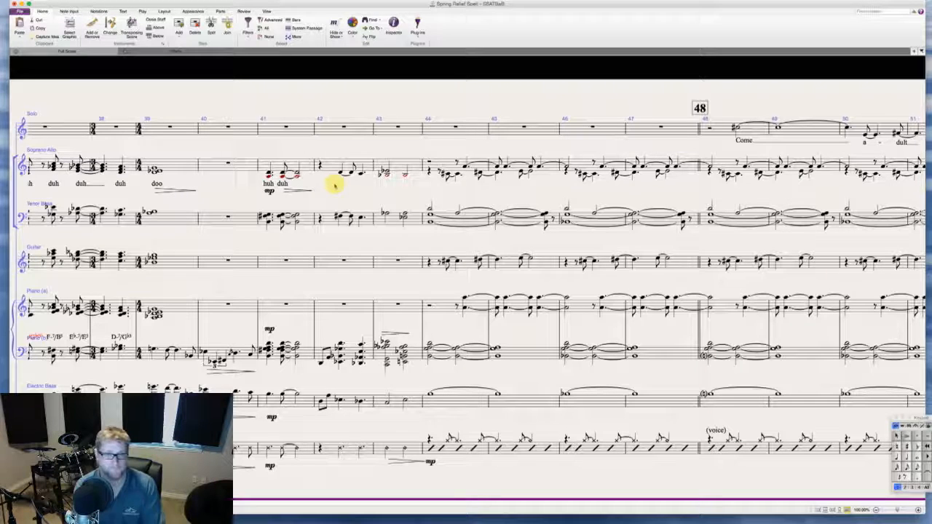
pyautogui.click(341, 344)
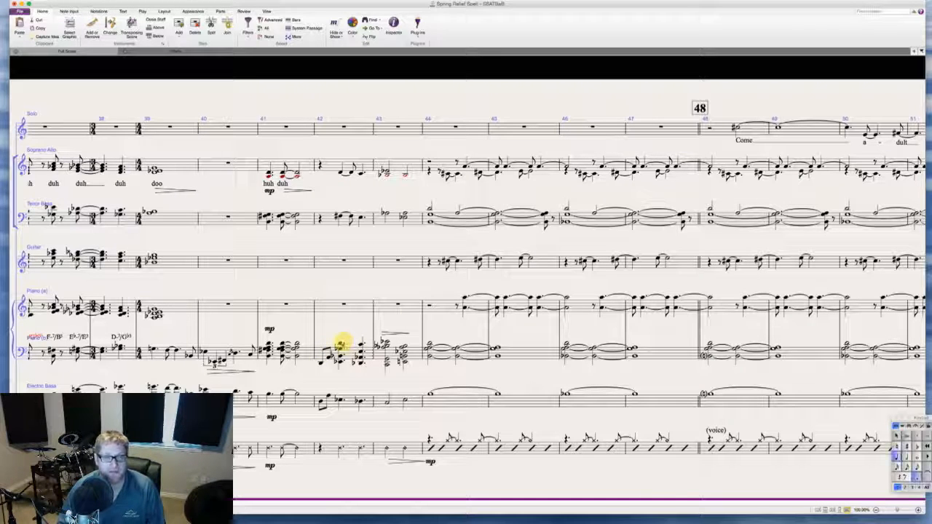
pyautogui.press('KP_Decimal')
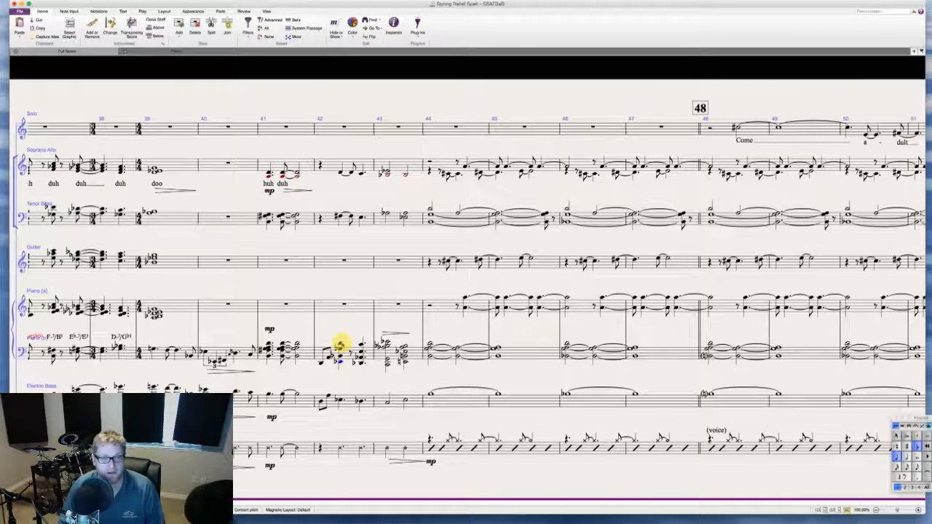
pyautogui.click(341, 344)
pyautogui.keyDown('shift'); pyautogui.click(341, 362); pyautogui.keyUp('shift')
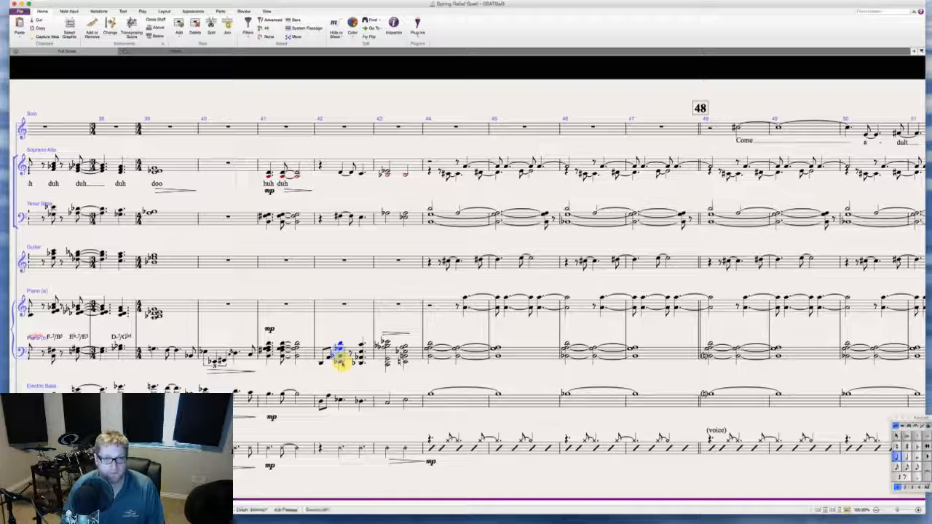
pyautogui.press('KP_3')
pyautogui.keyDown('alt'); pyautogui.click(352, 353); pyautogui.keyUp('alt')
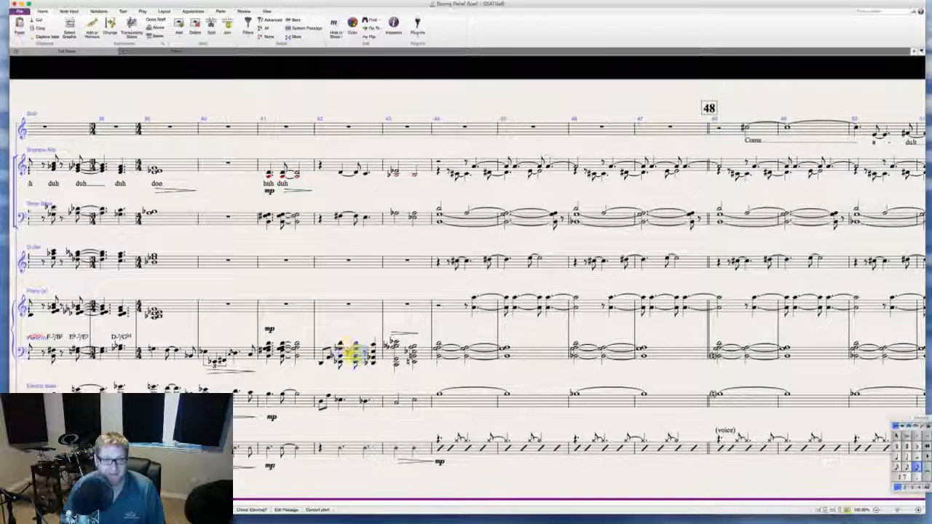
pyautogui.click(341, 343)
pyautogui.press('KP_4')
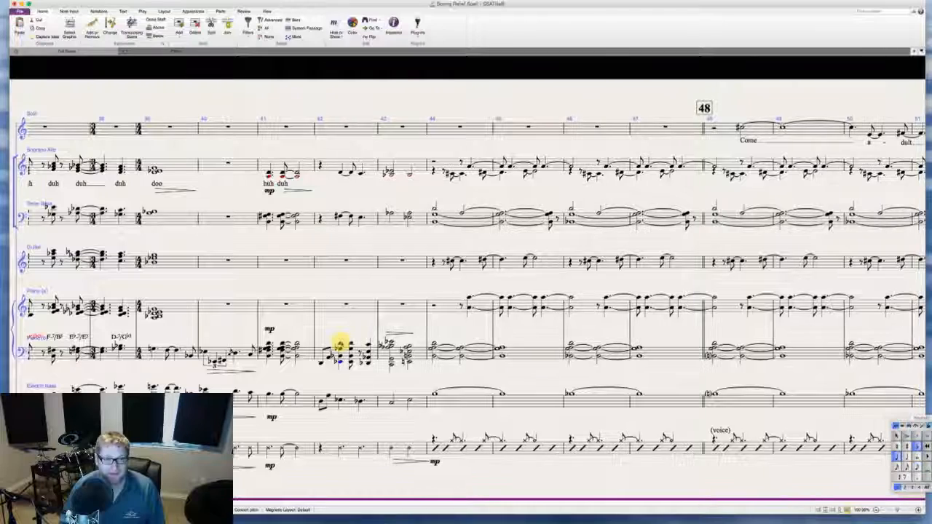
pyautogui.keyDown('shift'); pyautogui.click(339, 362); pyautogui.keyUp('shift')
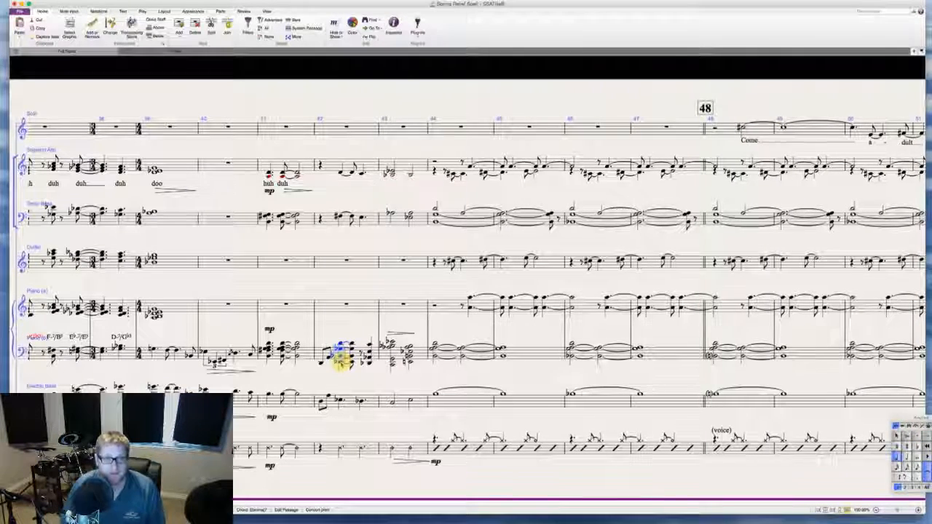
pyautogui.press('Escape')
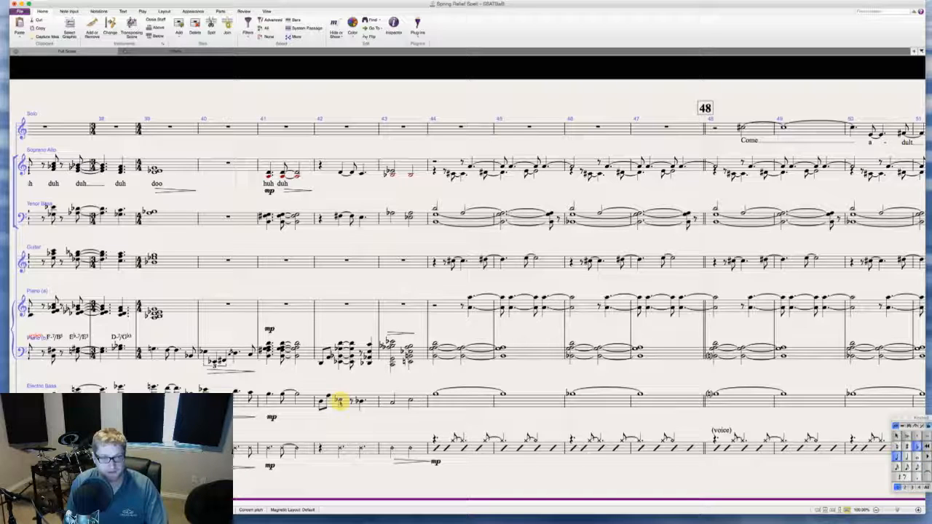
# - Rewrite the matching dotted-quarter note in Electric Bass bar 42 as a quarter note tied to an eighth note
pyautogui.press('KP_Enter')
pyautogui.press('Right')
pyautogui.press('e')
pyautogui.press('Escape')
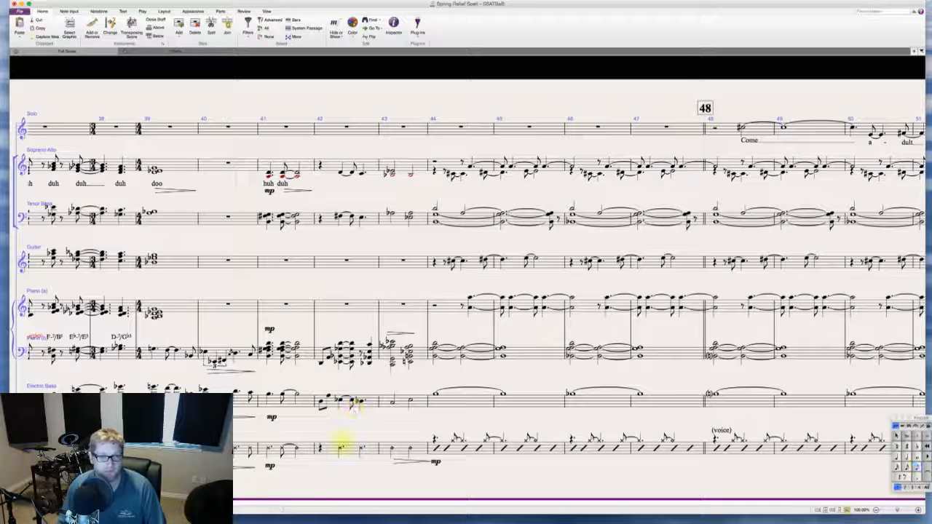
# - Rewrite the first dotted-quarter note in bar 42 of the lowest rhythm staff as a quarter note tied to an eighth note
pyautogui.click(340, 448)
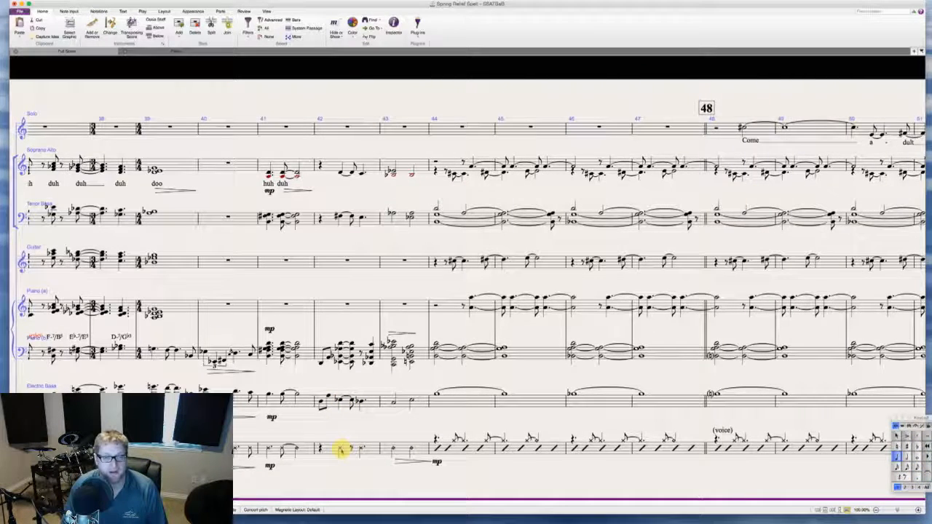
pyautogui.press('KP_Enter')
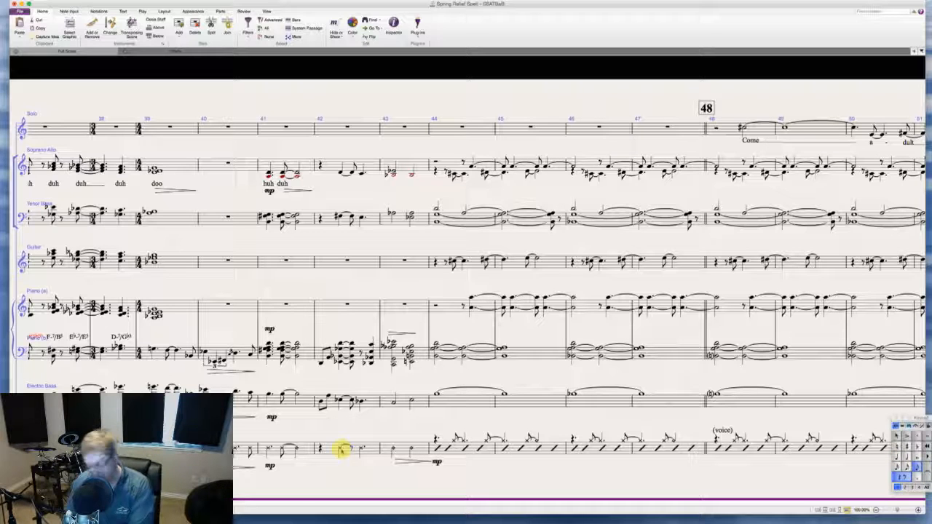
pyautogui.press('b')
pyautogui.press('Escape')
pyautogui.click(352, 449)
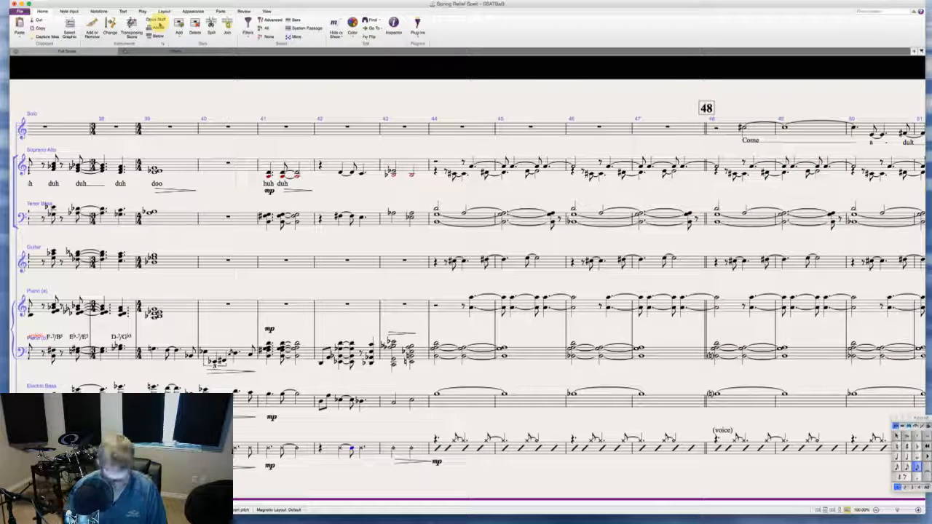
pyautogui.press('Escape')
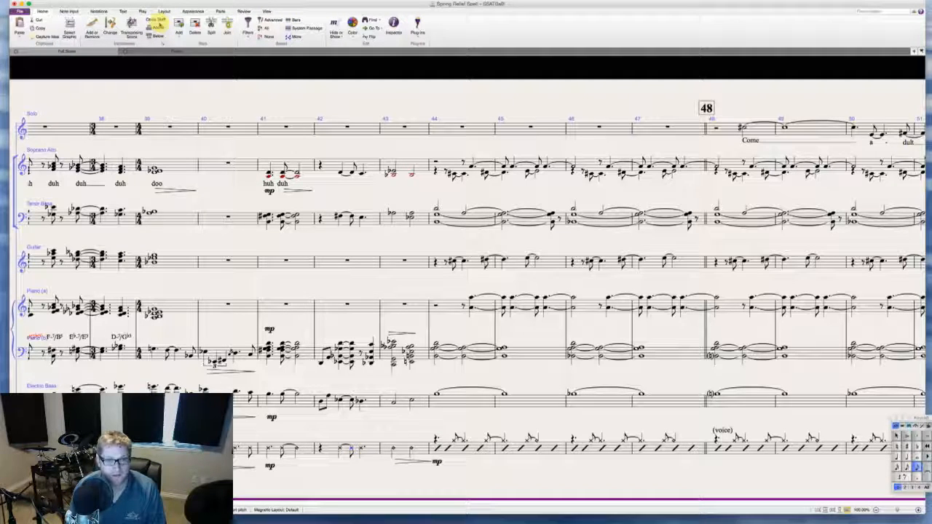
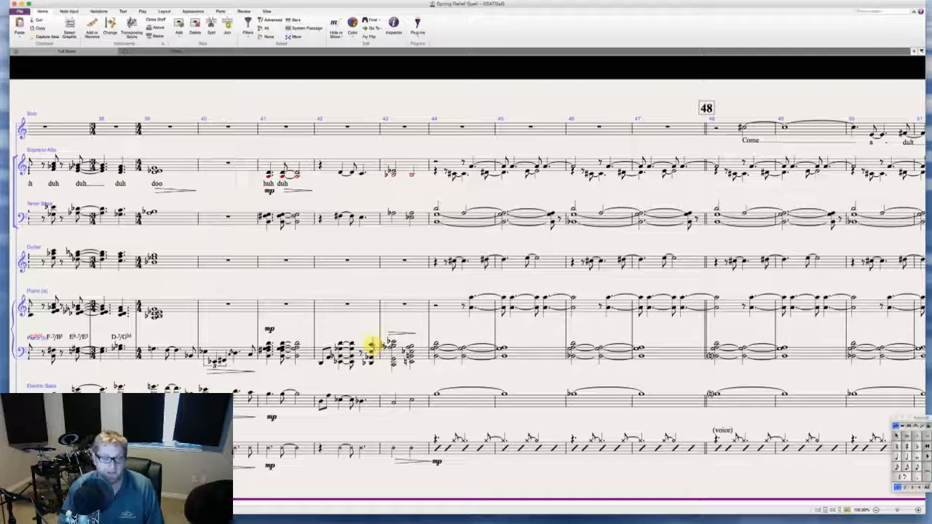
# - Copy the last chord of bar 42 in the lower Piano staff onto the preceding eighth rest and make it dotted
pyautogui.click(371, 346)
pyautogui.keyDown('shift'); pyautogui.click(372, 362); pyautogui.keyUp('shift')
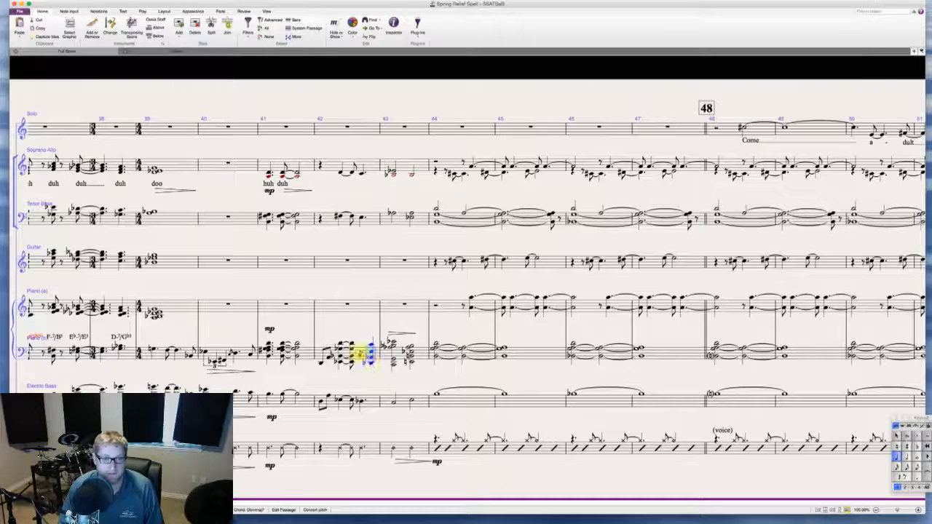
pyautogui.keyDown('alt'); pyautogui.click(361, 353); pyautogui.keyUp('alt')
pyautogui.press('.')
pyautogui.press('Escape')
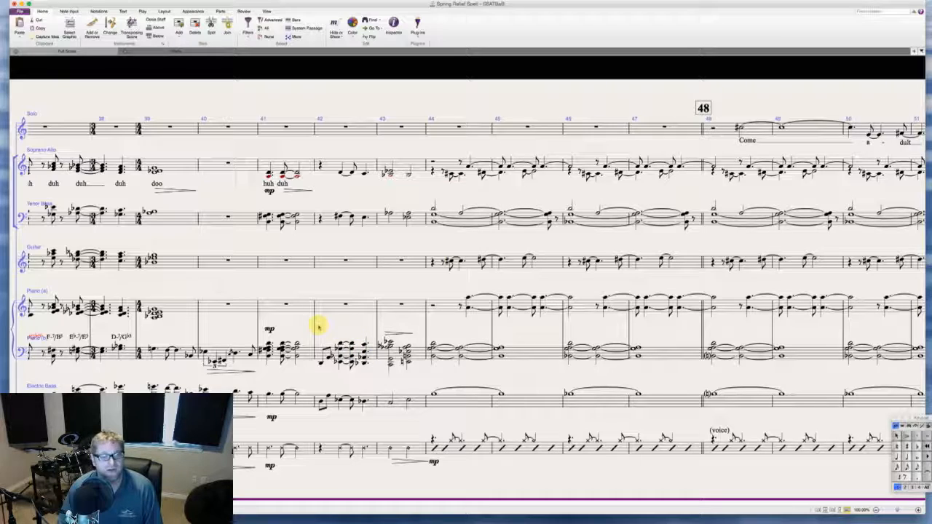
# - Enter the lyrics "doo doo doo doo" under the Soprano/Alto notes in bars 42 and 43
pyautogui.hscroll(3, 318, 324)
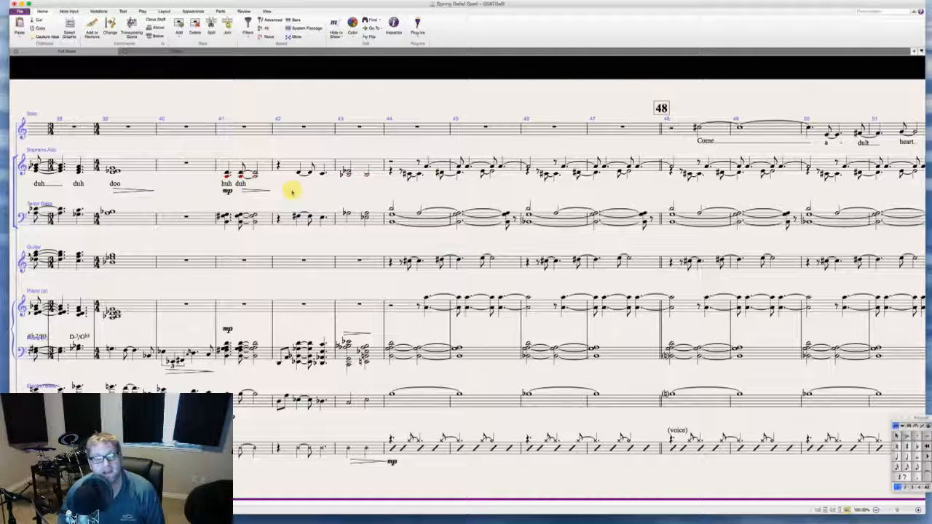
pyautogui.hscroll(5, 291, 192)
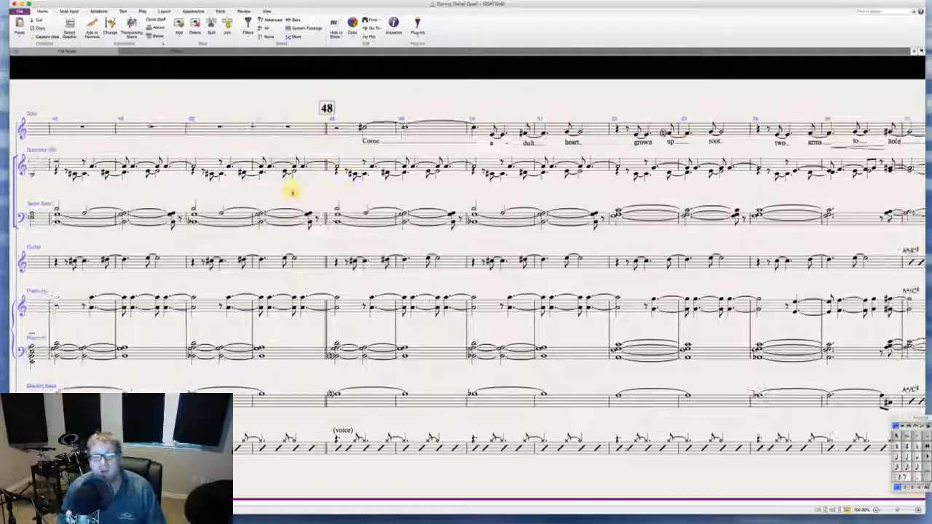
pyautogui.hscroll(-4, 292, 192)
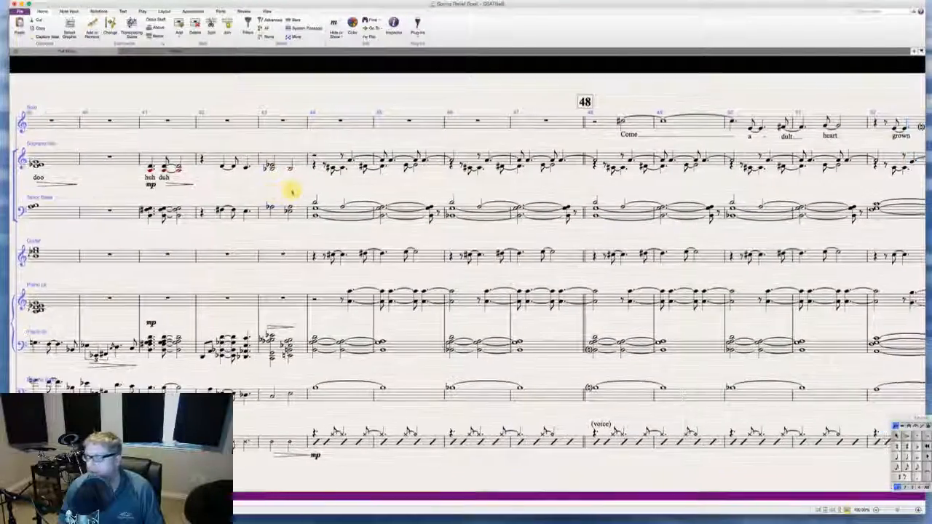
pyautogui.hscroll(1, 291, 191)
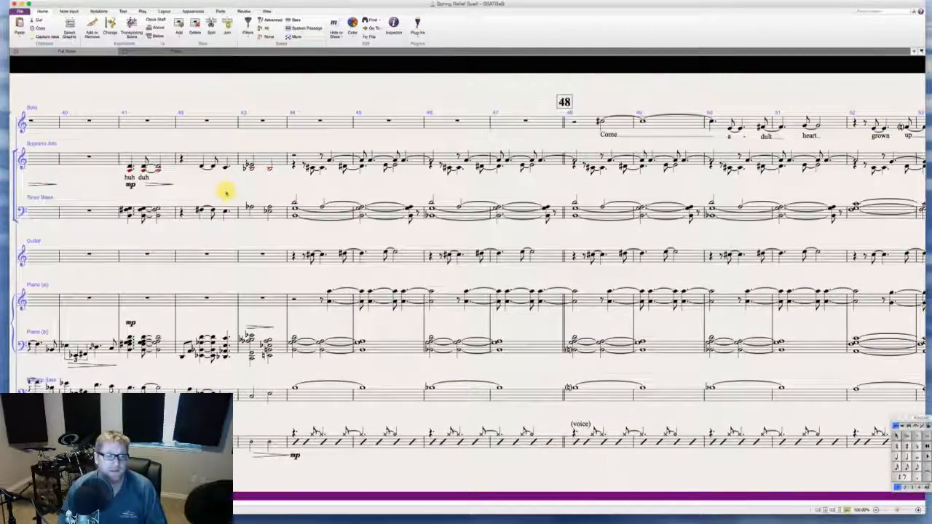
pyautogui.hscroll(-1, 225, 191)
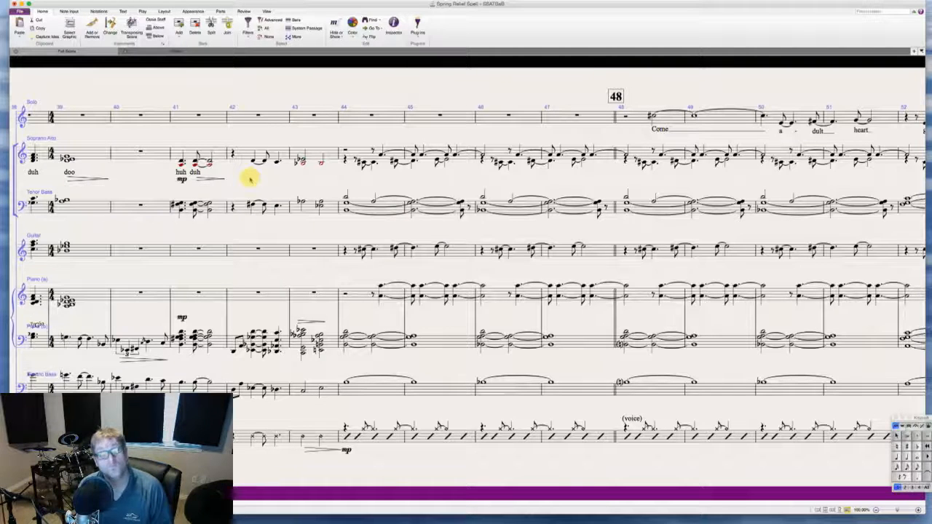
pyautogui.click(254, 160)
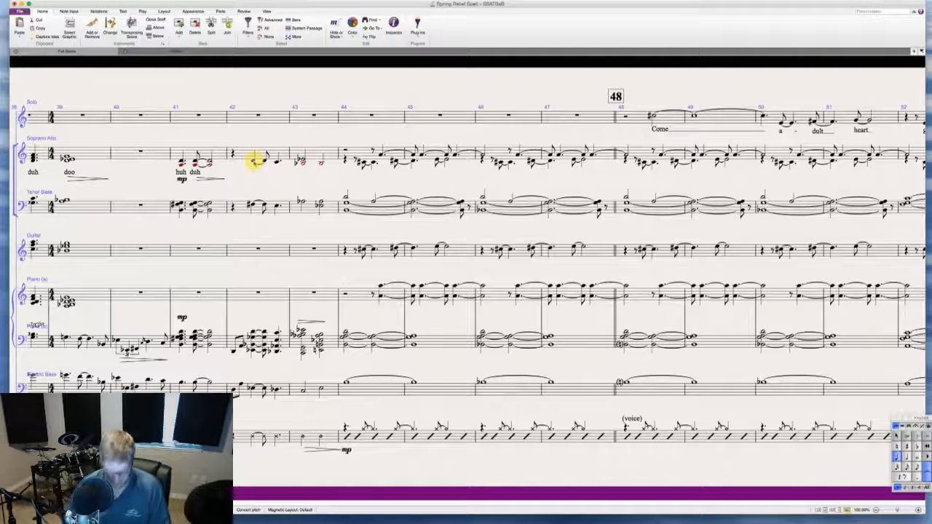
pyautogui.hotkey('ctrl', 'l')
pyautogui.write('doo doo')
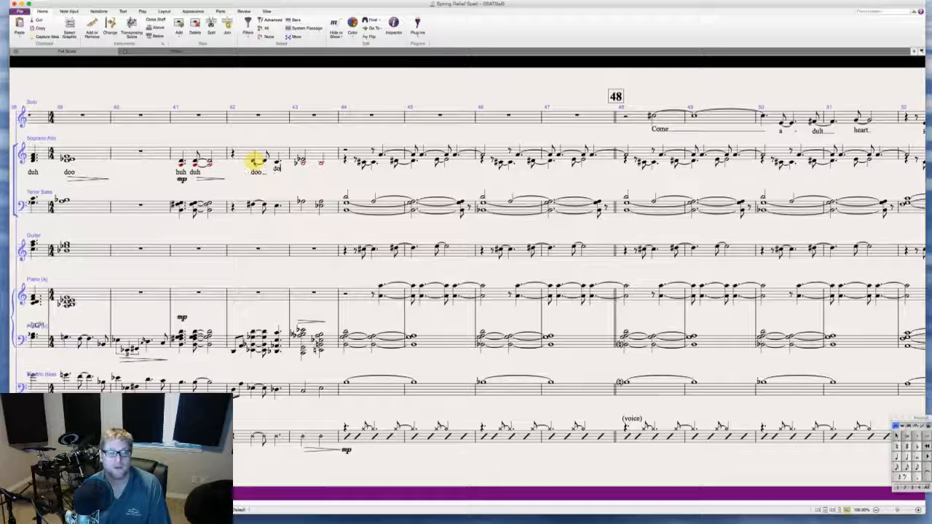
pyautogui.write(' doo doo')
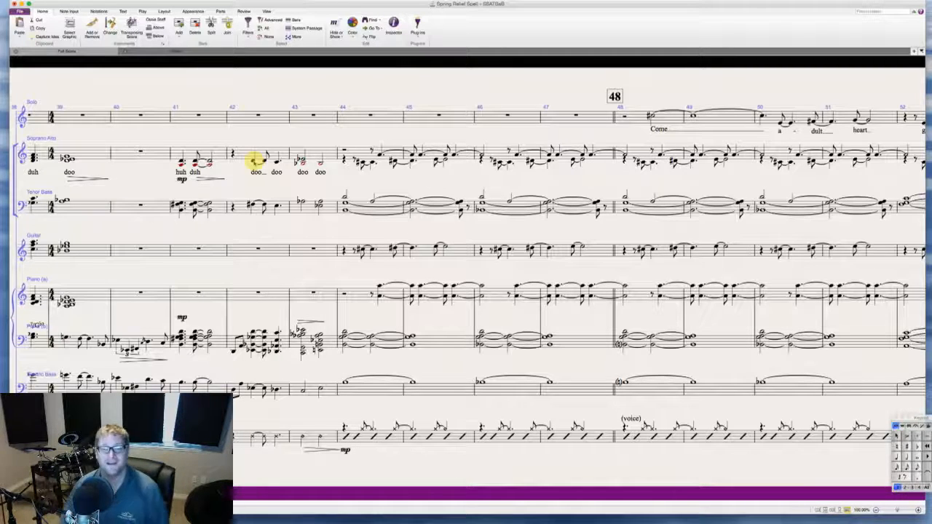
# - Add the lyric "huh" to the upper Soprano/Alto voice in bar 44 and place the lyric line above the staff
pyautogui.click(380, 155)
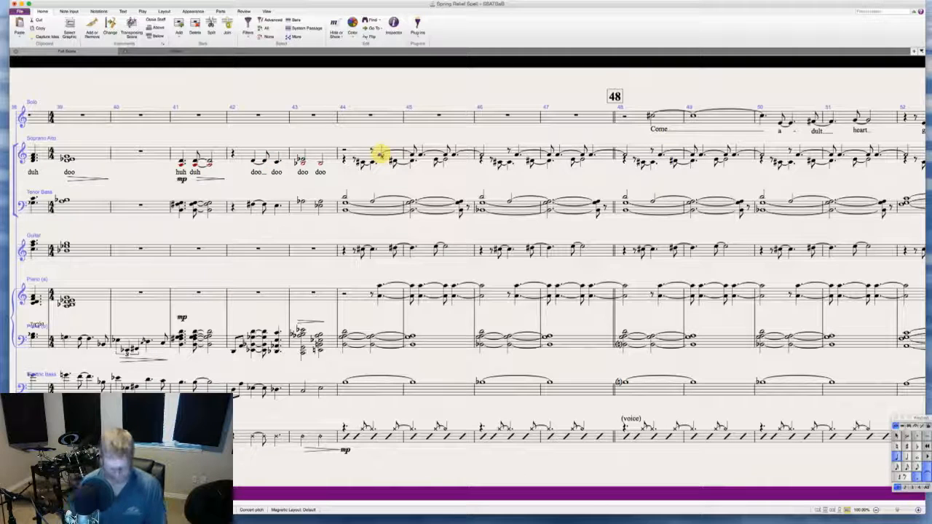
pyautogui.press('super+l')
pyautogui.write('huh')
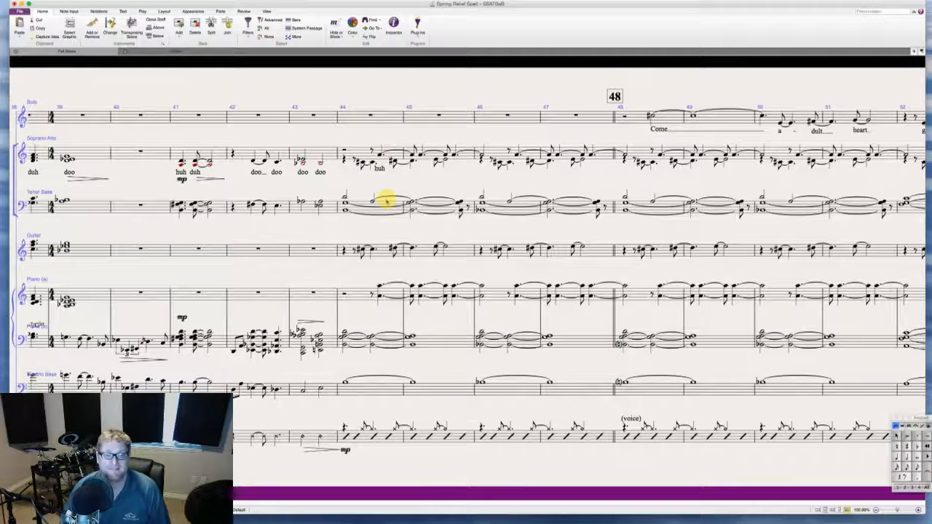
pyautogui.moveTo(379, 173); pyautogui.dragTo(380, 144)
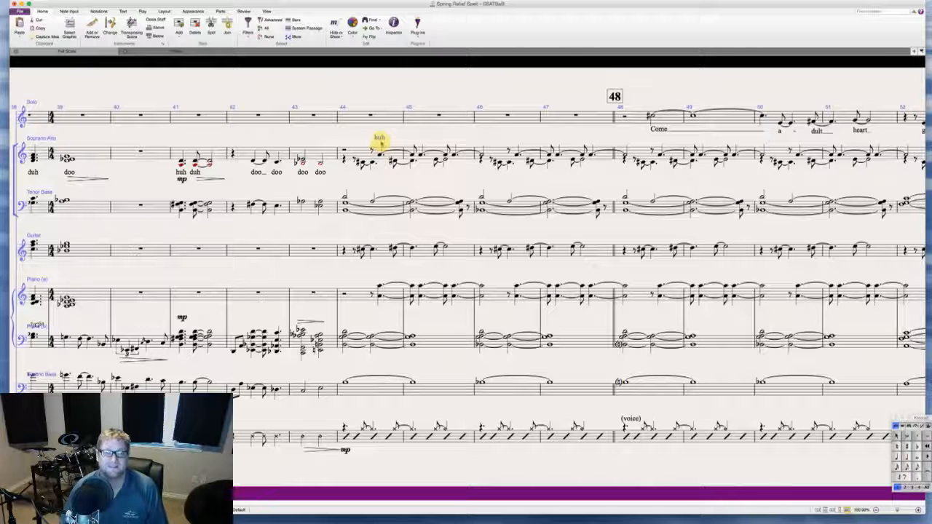
pyautogui.press('Return')
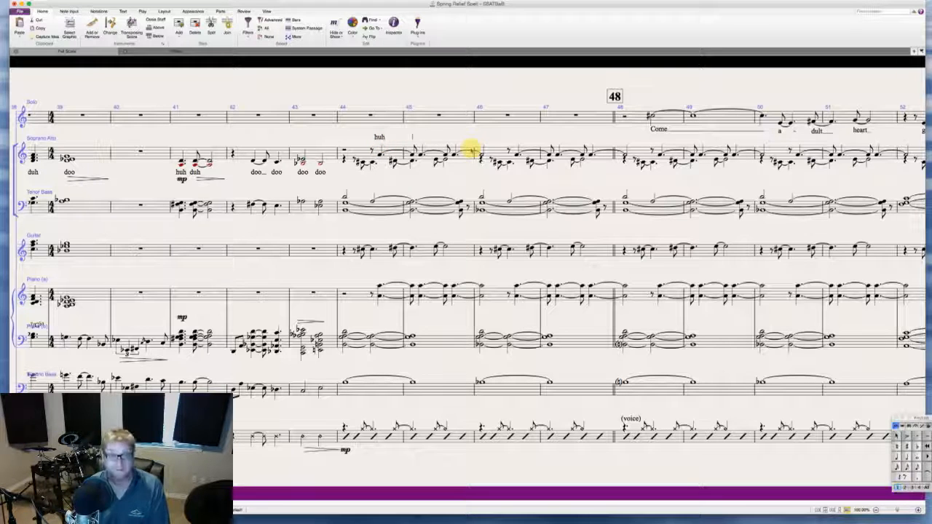
# - Continue the "huh" lyrics above the upper Soprano/Alto voice through bars 45 to 47
pyautogui.press('space')
pyautogui.press('space')
pyautogui.write('huh  huh')
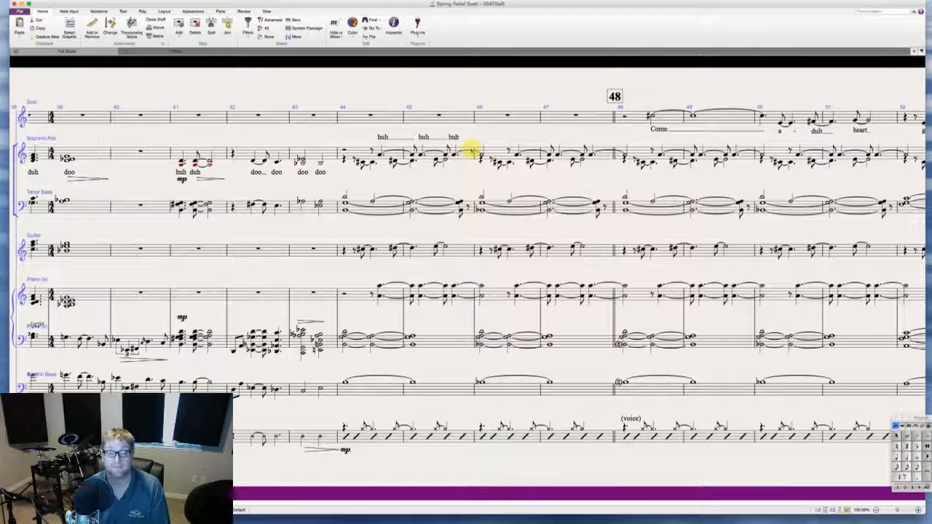
pyautogui.press('BackSpace')
pyautogui.write('huh')
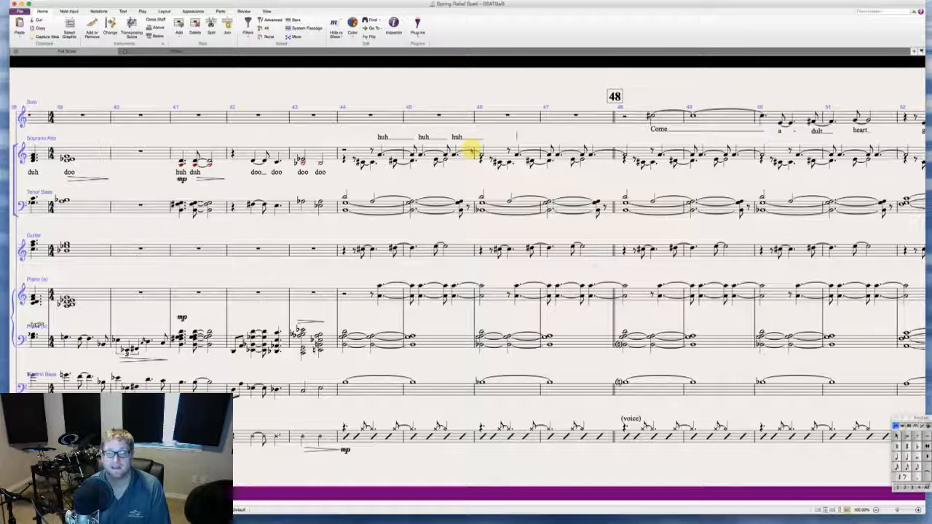
pyautogui.write(' huh  hu')
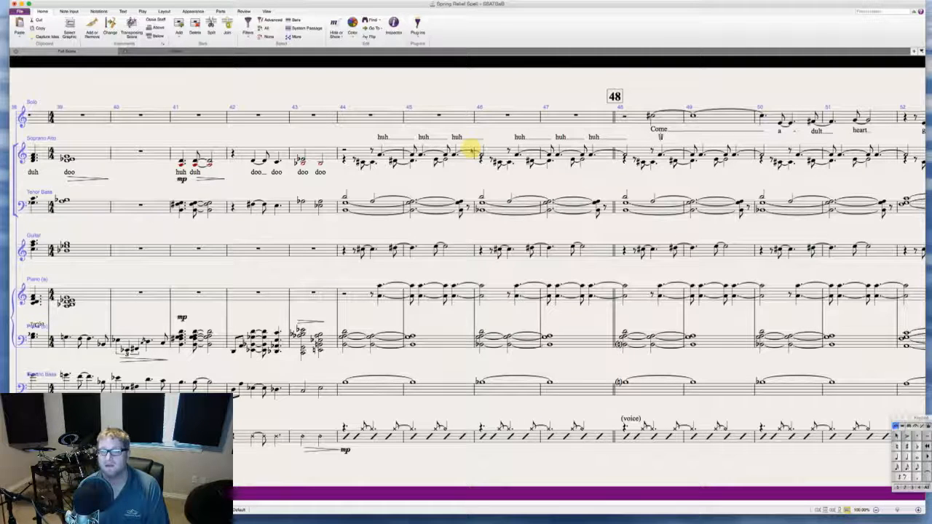
# - Enter "huh" lyrics above the upper Soprano/Alto voice on the entrances in bars 48 to 51
pyautogui.write(' huhuh')
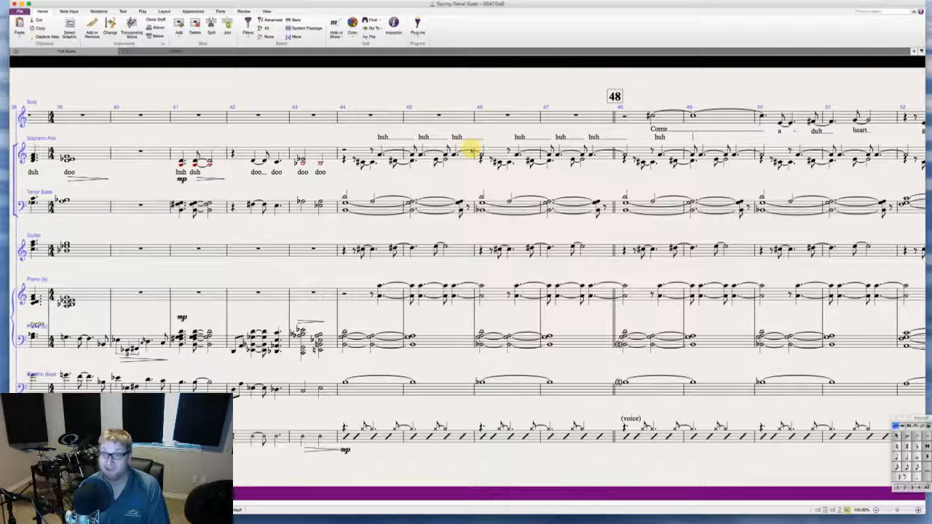
pyautogui.write(' huh huh')
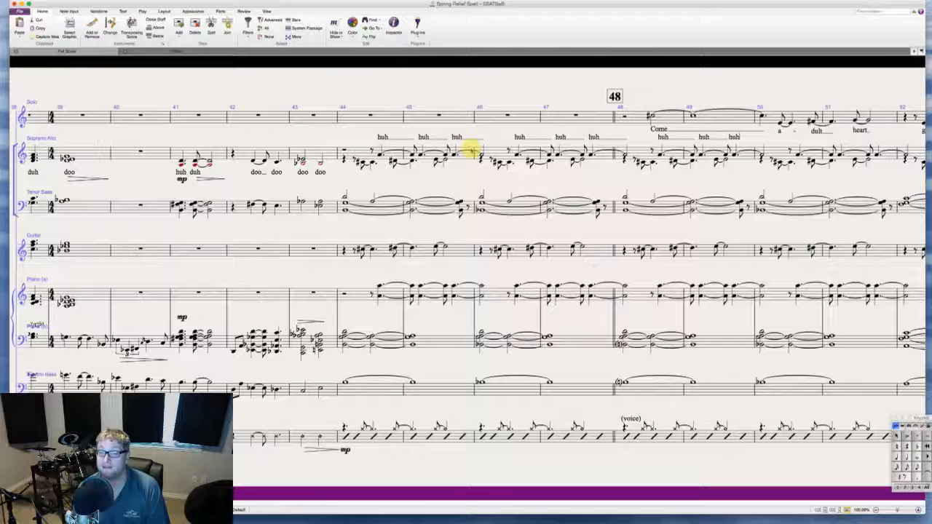
pyautogui.write(' huh huh')
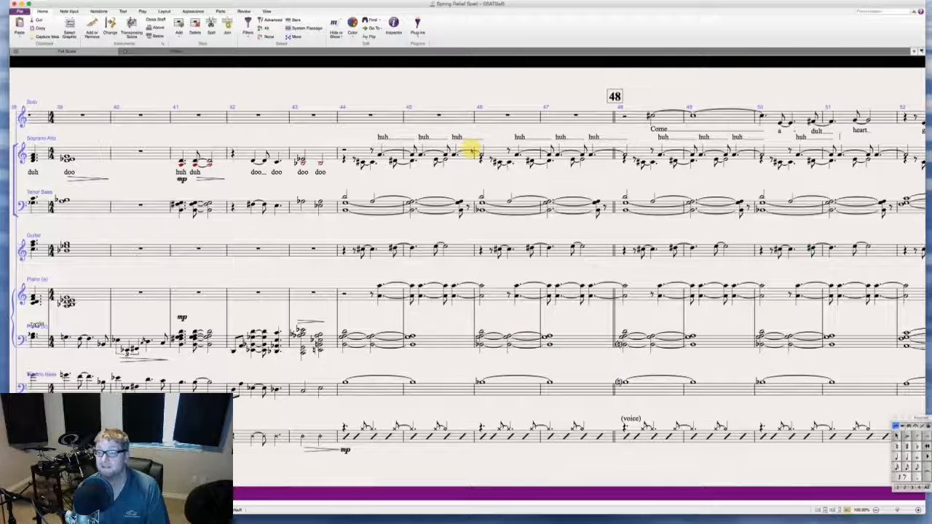
pyautogui.write(' huh huh ')
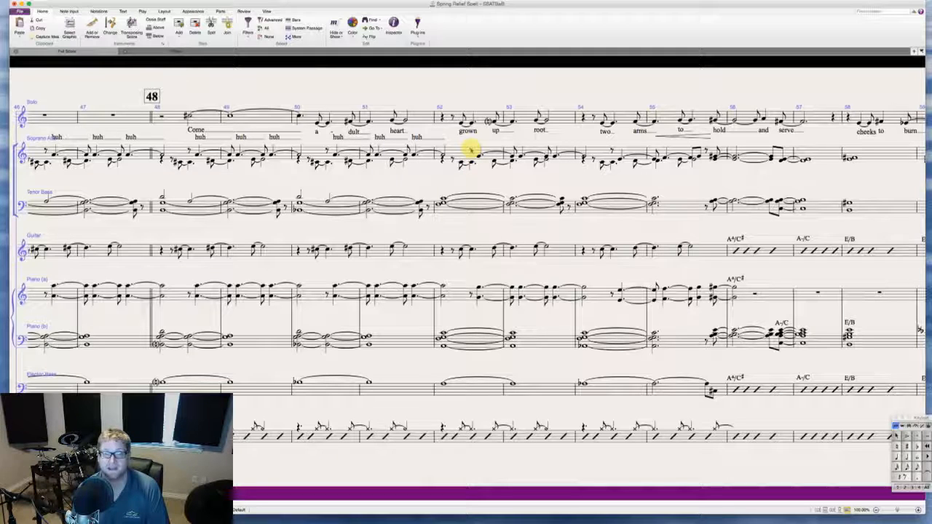
# - Enter "huh" lyrics above the upper Soprano/Alto voice from bar 52 to the first entrance in bar 55
pyautogui.write('huh huh')
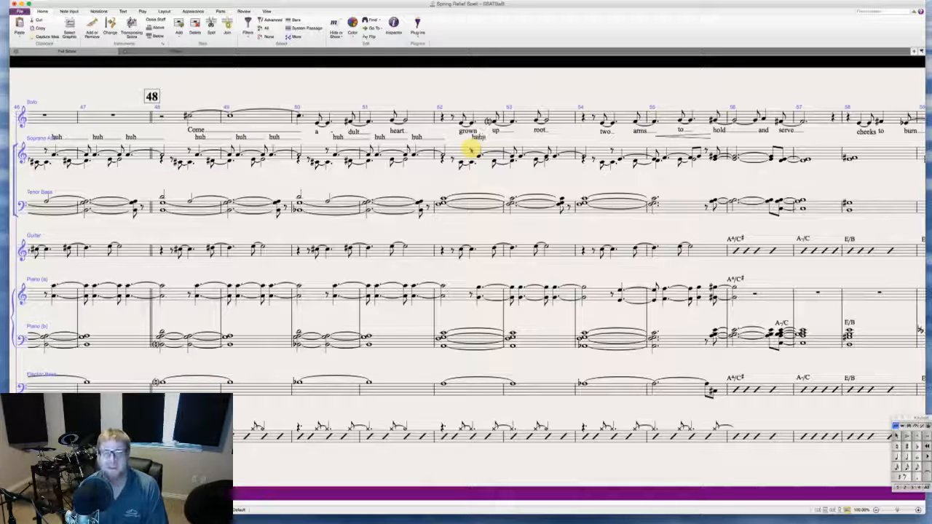
pyautogui.write(' huh ')
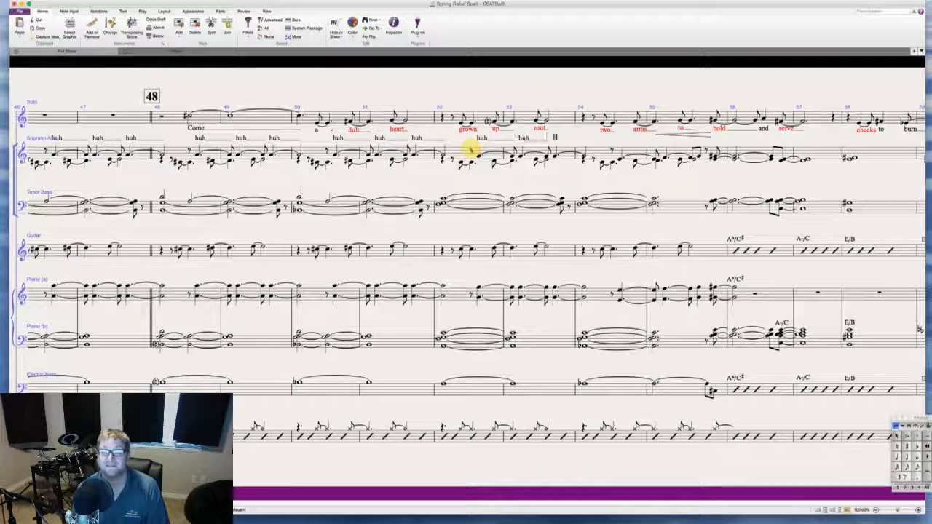
pyautogui.write(' huh huh ')
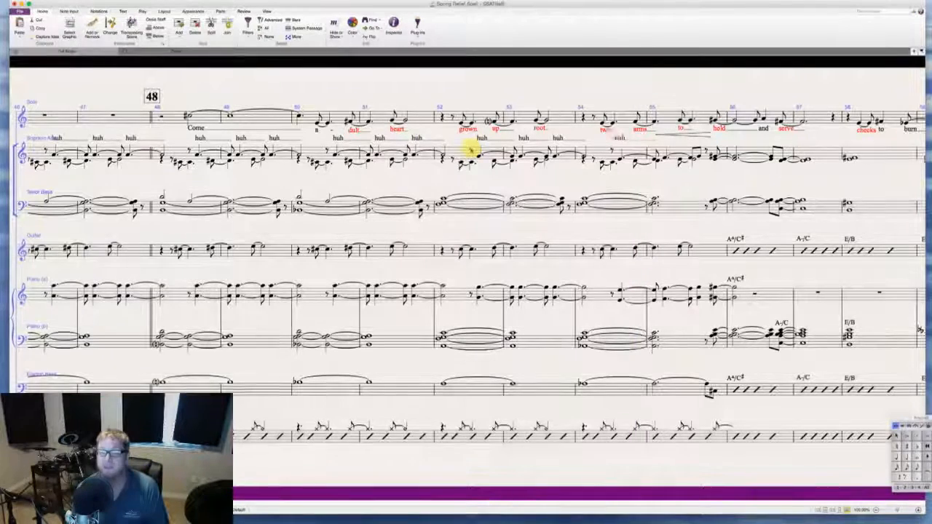
pyautogui.write('huh')
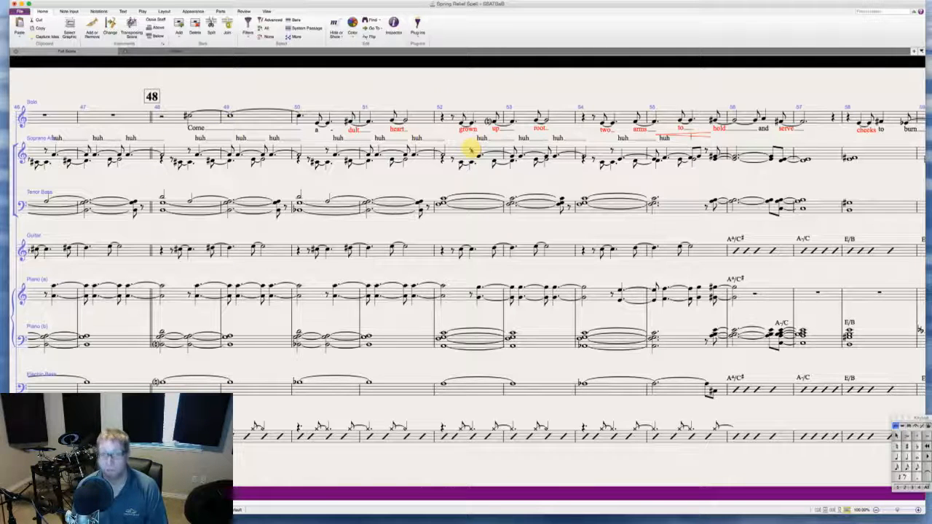
pyautogui.write('dah')
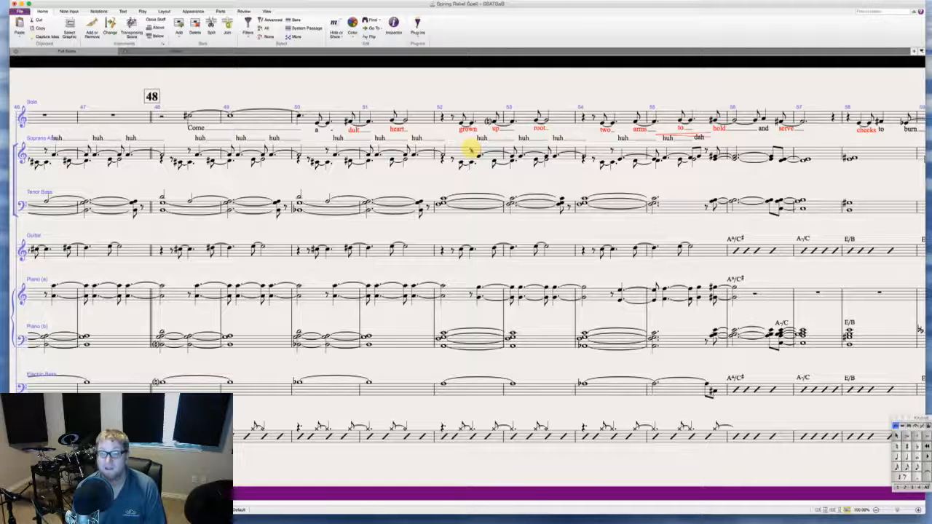
pyautogui.write('t')
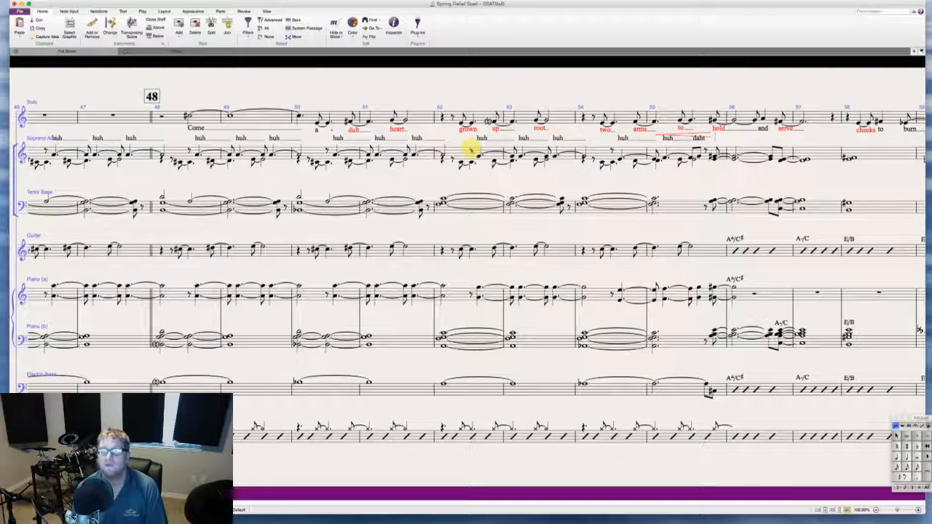
pyautogui.press('BackSpace')
pyautogui.press('BackSpace')
pyautogui.press('BackSpace')
pyautogui.press('BackSpace')
pyautogui.press('BackSpace')
pyautogui.press('BackSpace')
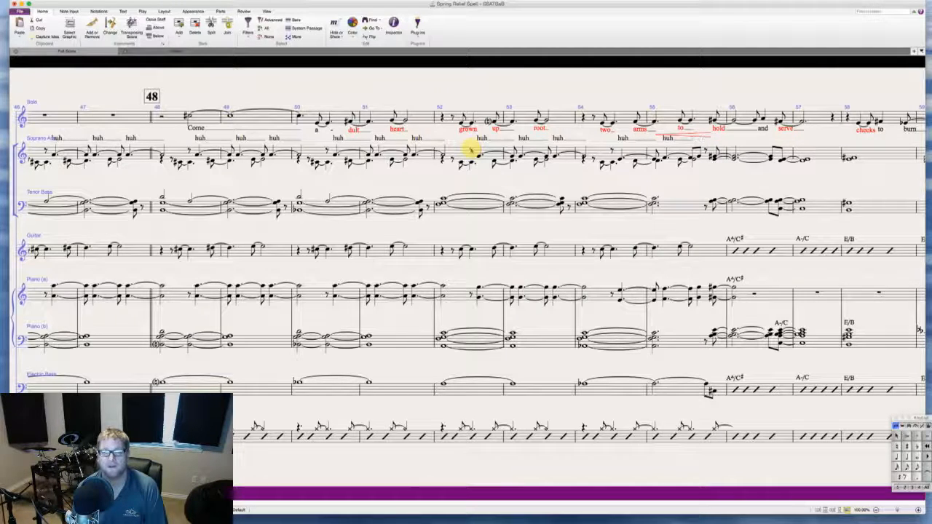
pyautogui.press('BackSpace')
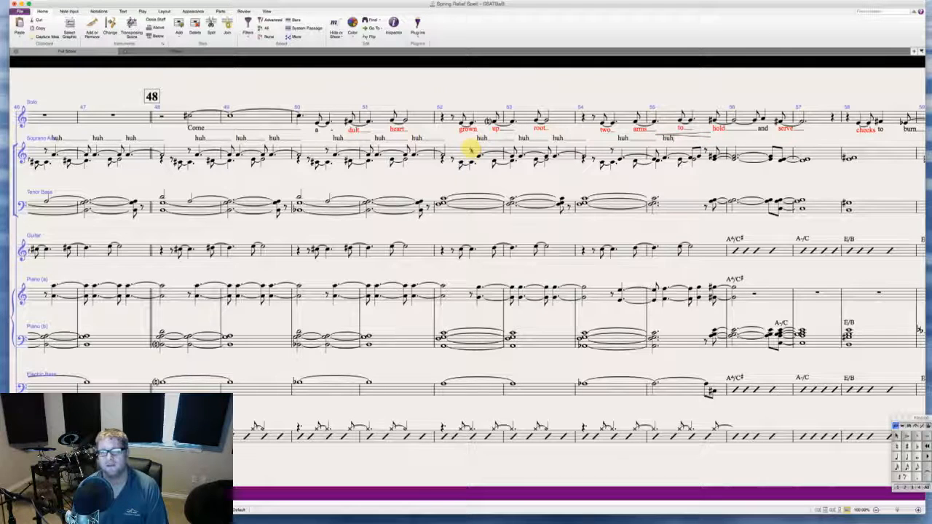
# - Add the lyric "uh" above the second beamed eighth note of the upper Soprano/Alto voice in bar 55
pyautogui.press('space')
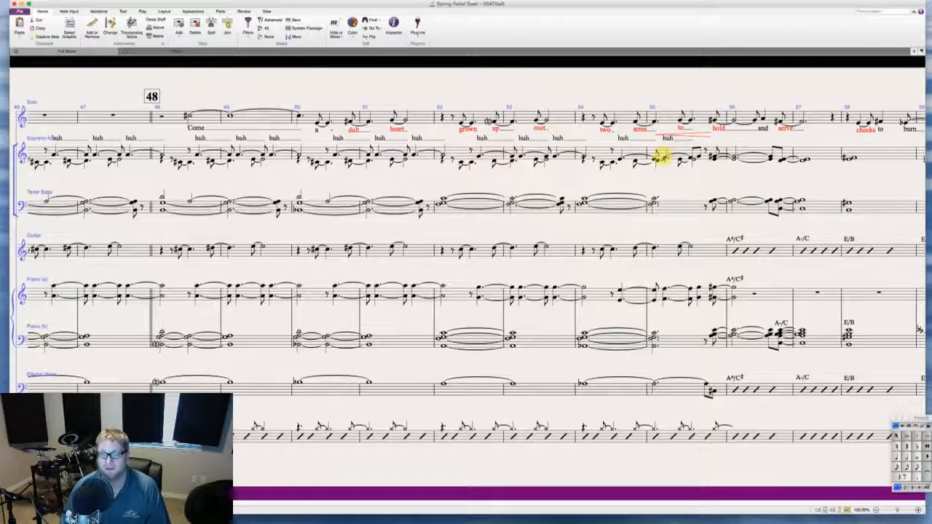
pyautogui.click(663, 158)
pyautogui.click(699, 156)
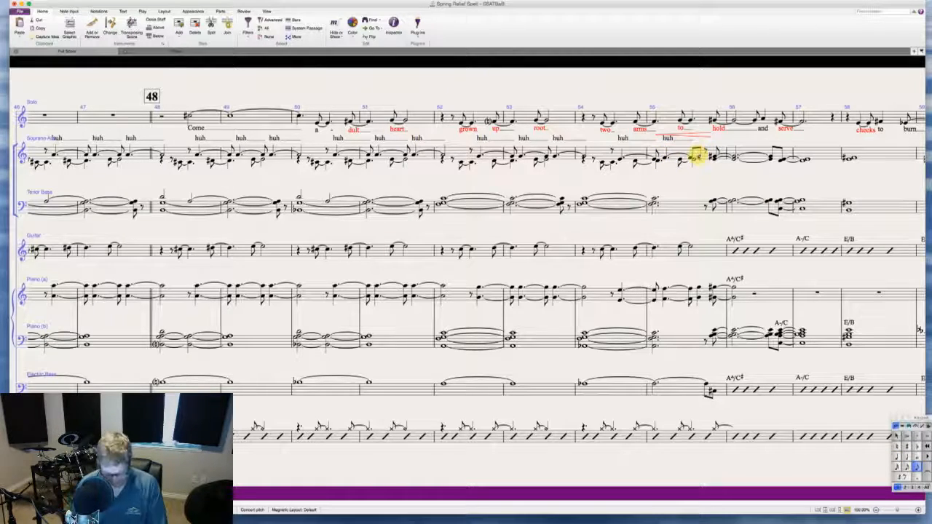
pyautogui.press('Escape')
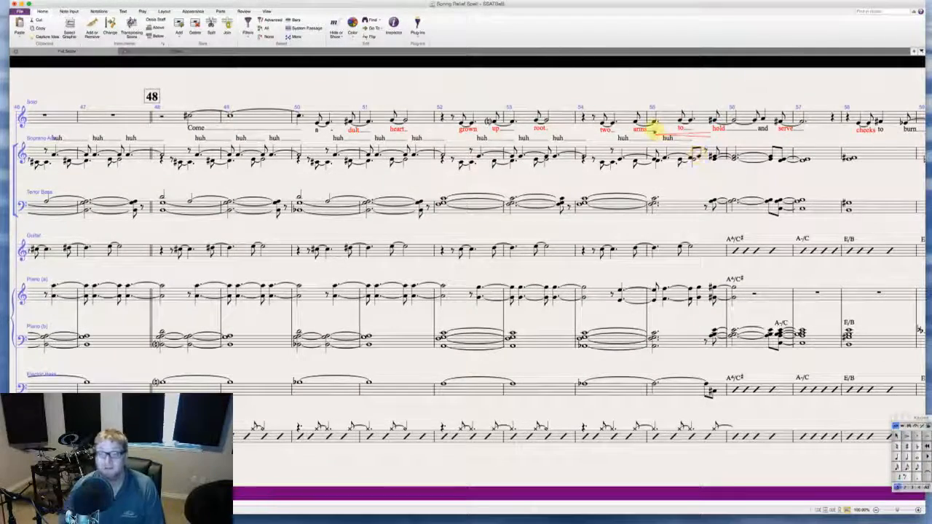
pyautogui.click(702, 151)
pyautogui.press('super+l')
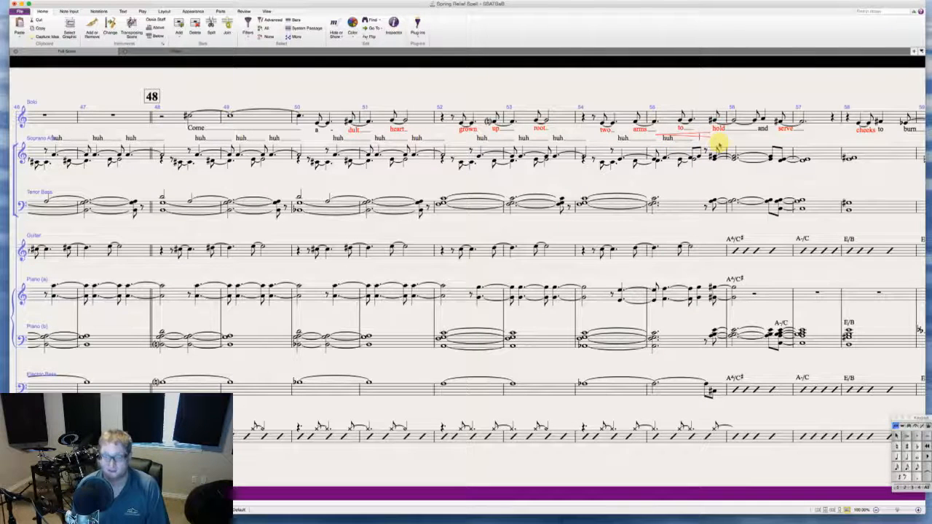
pyautogui.write('h')
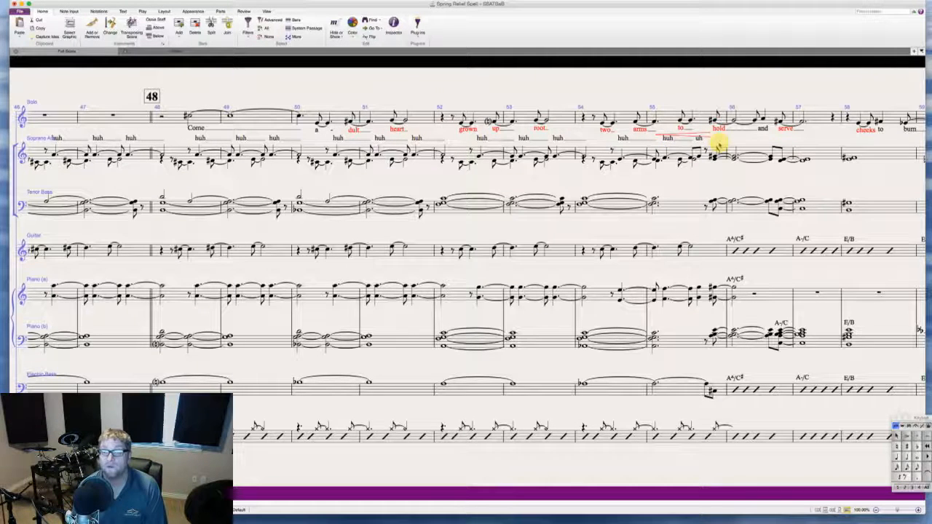
pyautogui.click(715, 157)
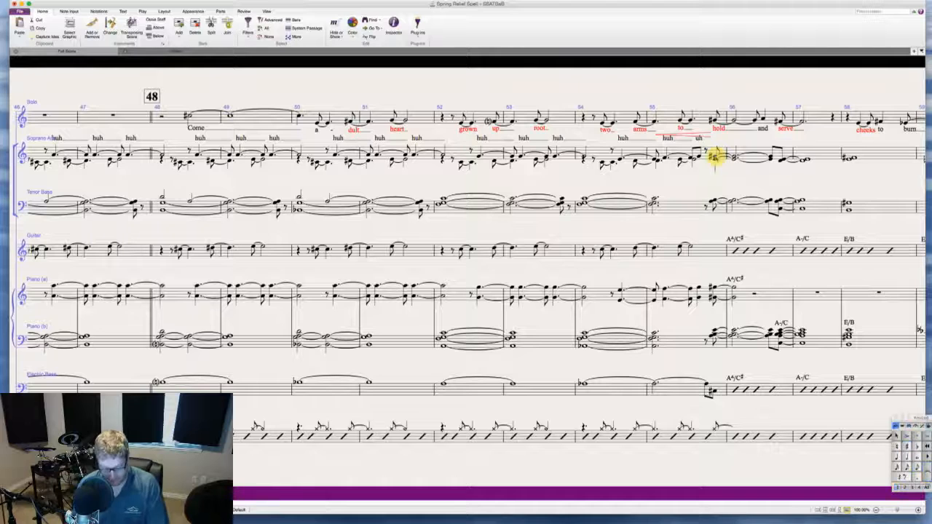
pyautogui.press('super+l')
pyautogui.write('doo')
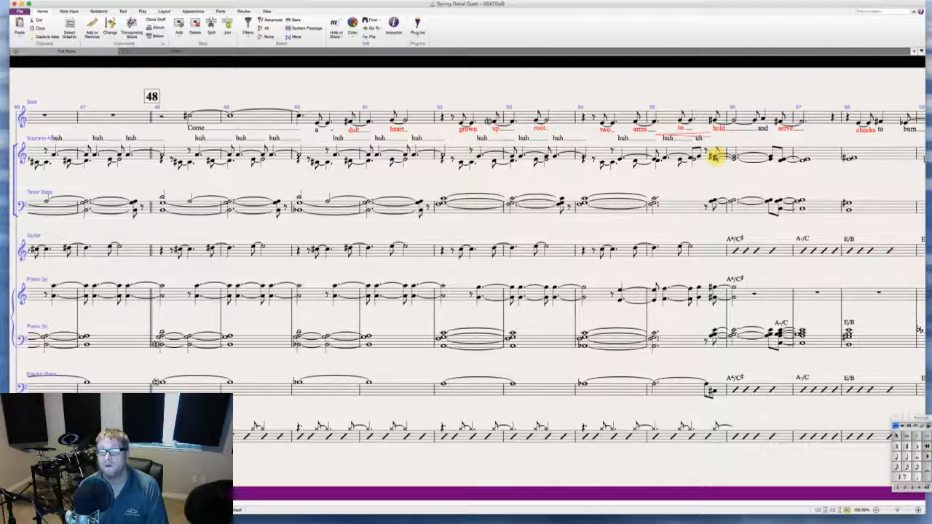
# - Enter the lyrics "huh oo oo uh" below the Soprano/Alto staff from the last chord of bar 55 to bar 59
pyautogui.click(716, 156)
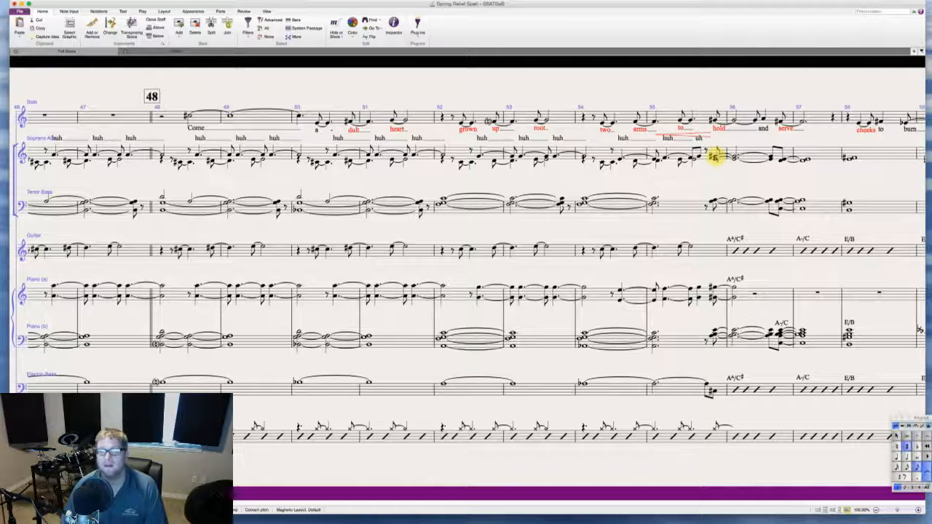
pyautogui.press('super+l')
pyautogui.write('huh')
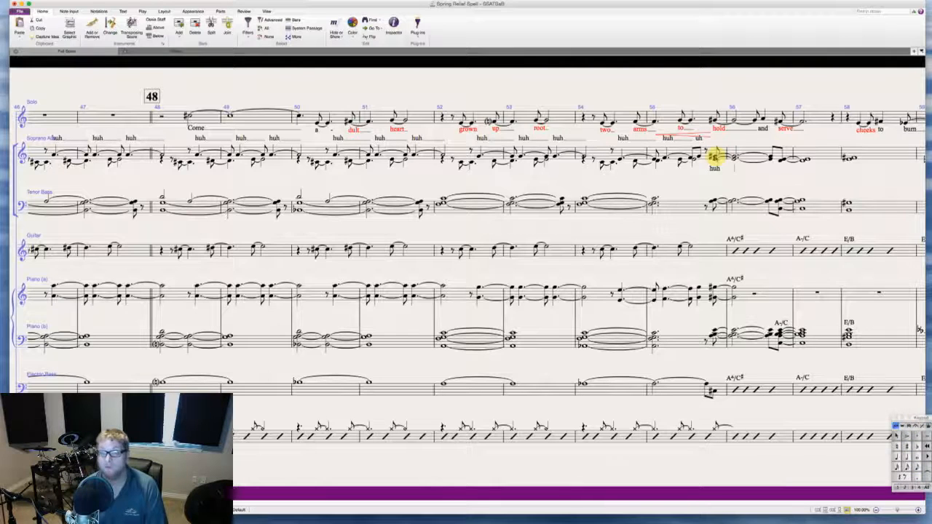
pyautogui.write('  oo')
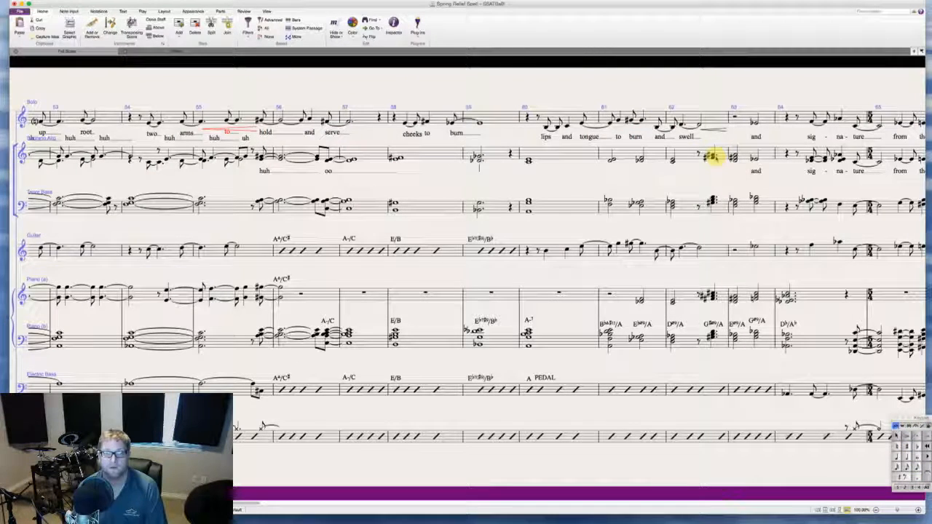
pyautogui.press('super+z')
pyautogui.write('oo oo ')
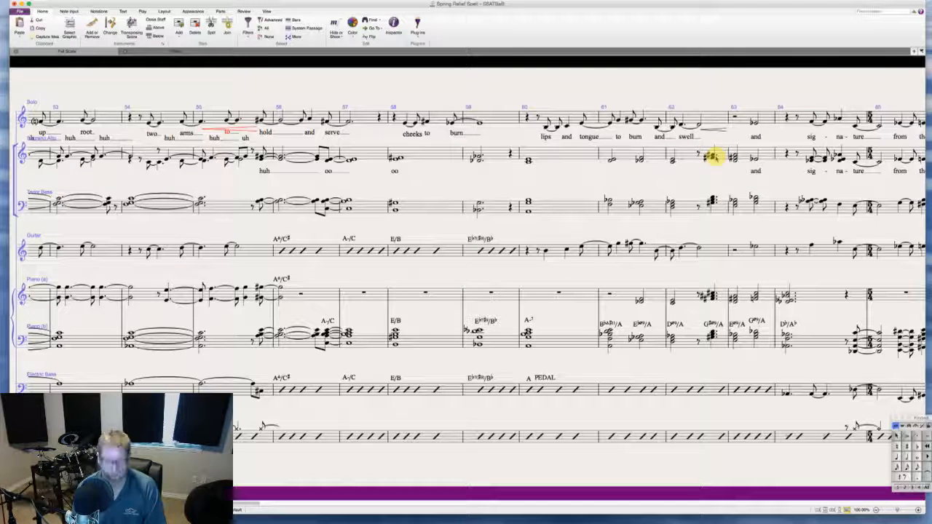
pyautogui.write('uh')
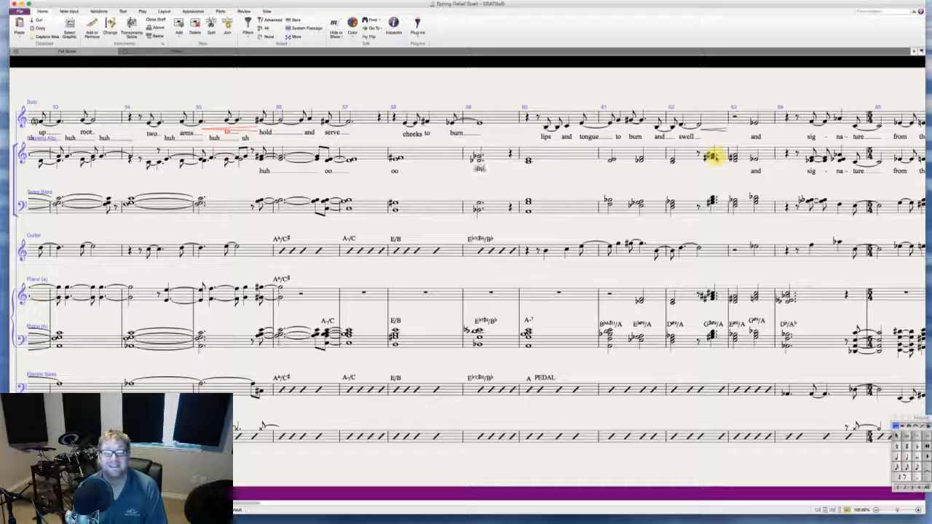
pyautogui.press('Escape')
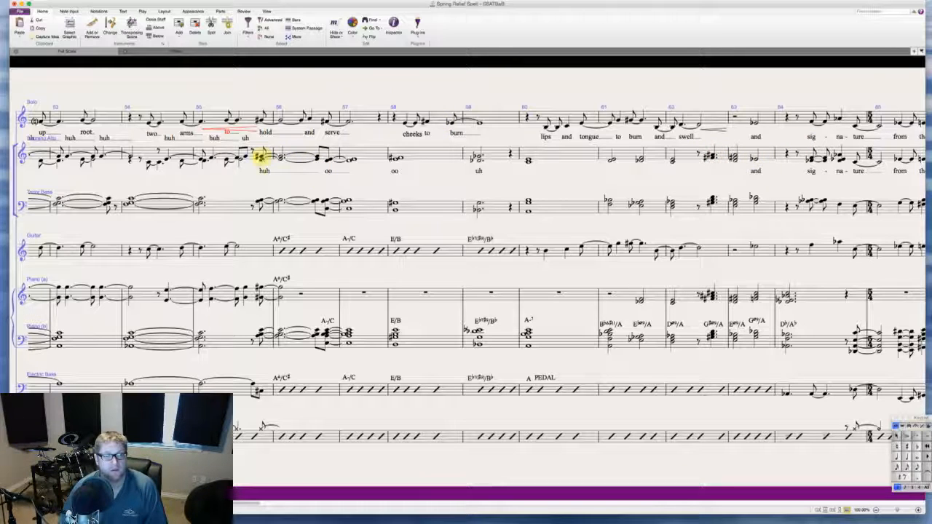
# - Enter the lyrics "doo (doo)" below the Tenor/Bass staff in bar 44, extending the second syllable through bar 45
pyautogui.hscroll(-10, 433, 167)
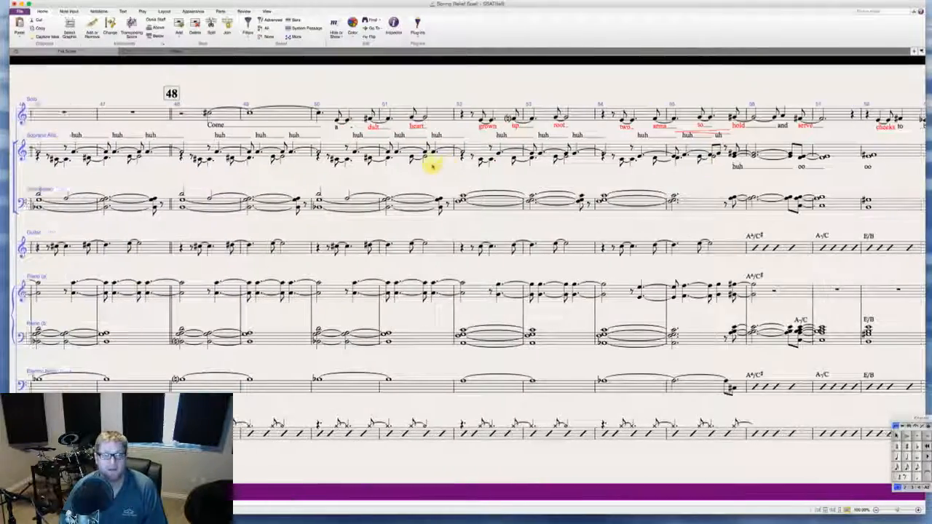
pyautogui.hscroll(-9, 392, 166)
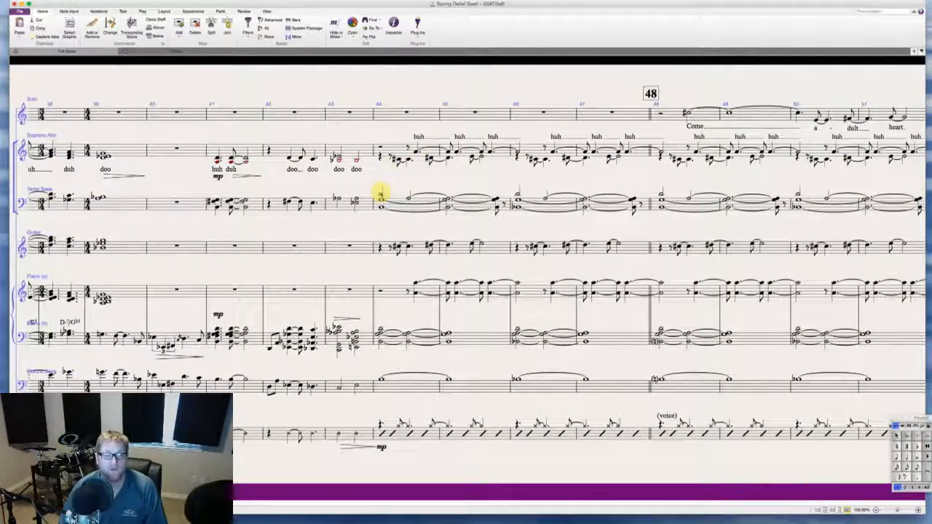
pyautogui.click(381, 194)
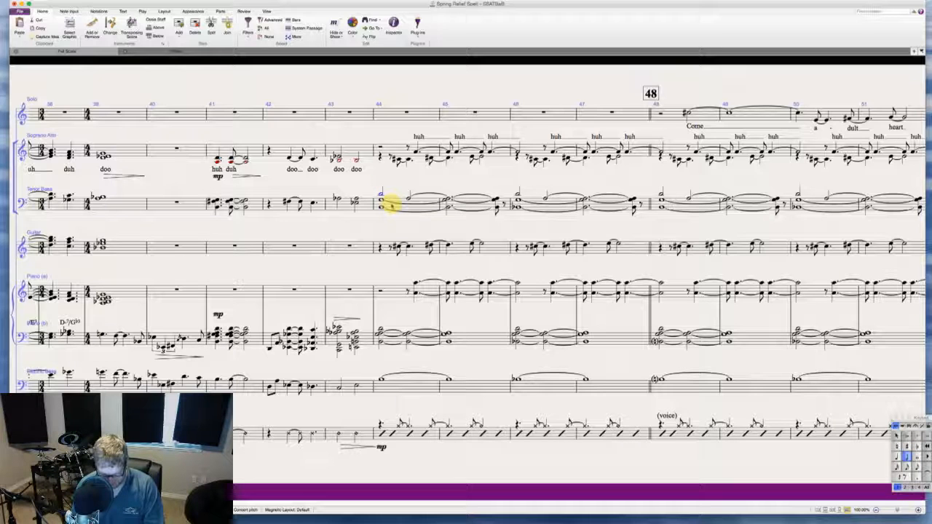
pyautogui.press('Escape')
pyautogui.write('doo')
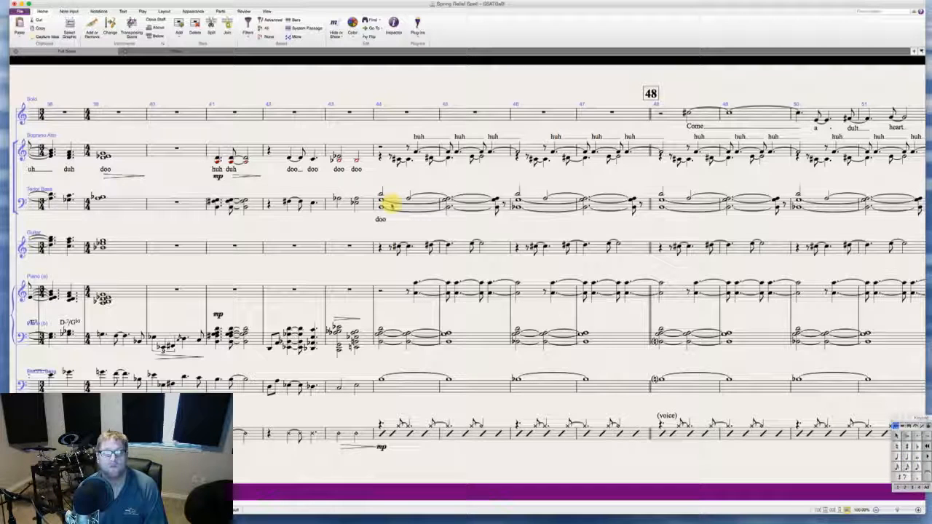
pyautogui.write('oo')
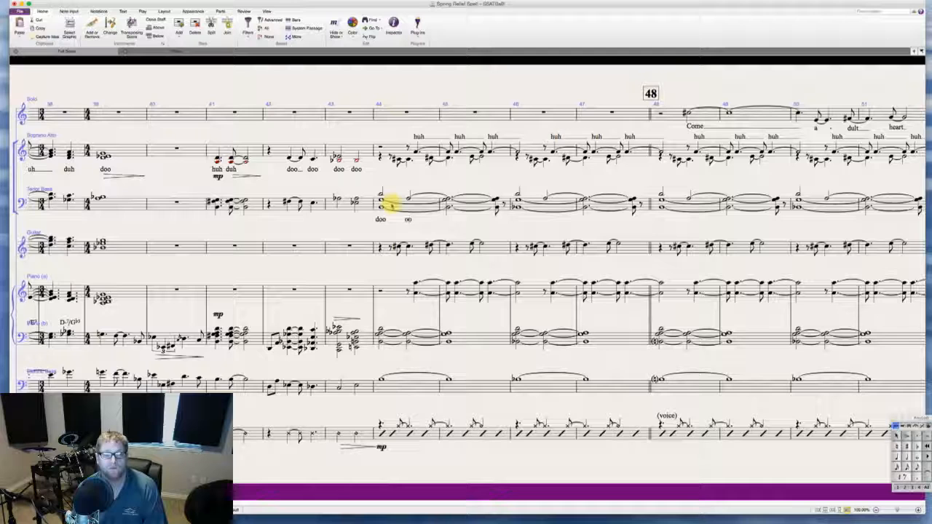
pyautogui.write('(doo)')
pyautogui.press('space')
pyautogui.press('space')
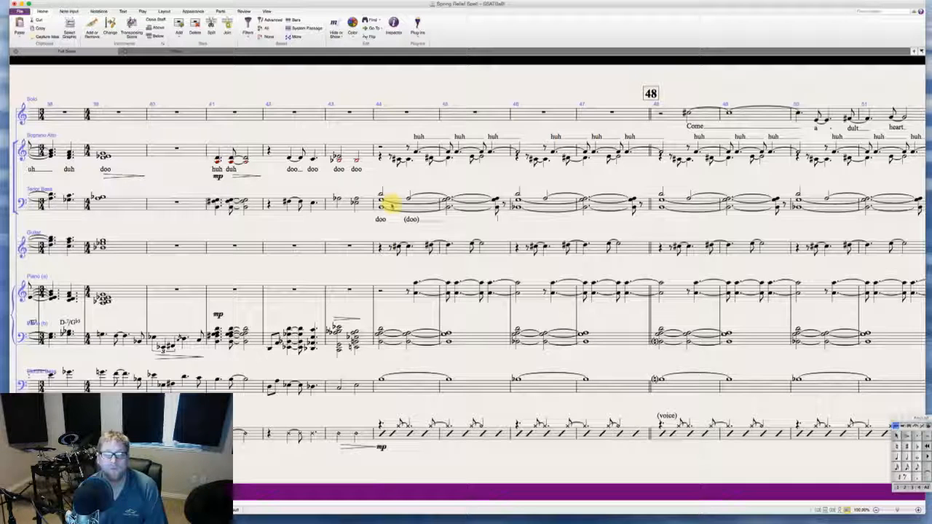
pyautogui.press('space')
pyautogui.press('space')
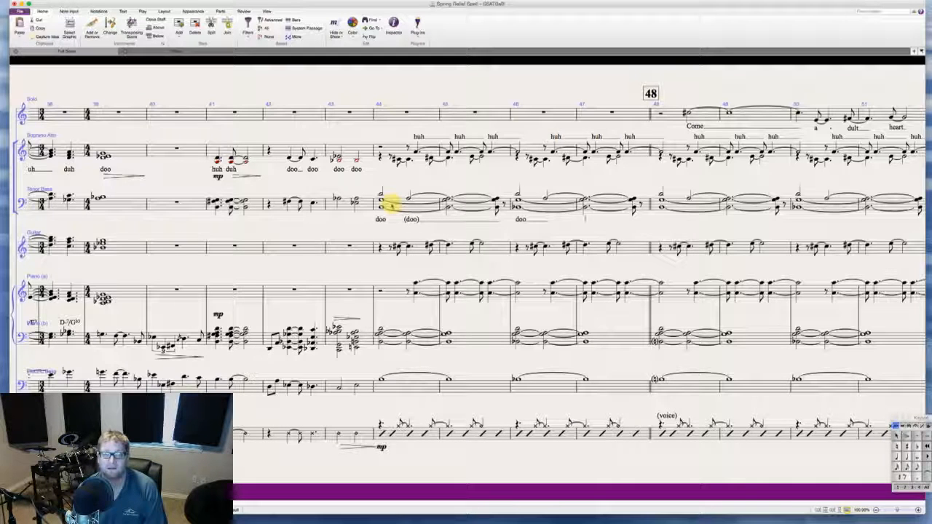
# - Enter the lyrics "doo (doo)" below the Tenor/Bass staff in bar 46, extending the second syllable through bar 47
pyautogui.write('doo')
pyautogui.press('space')
pyautogui.write('(doo)')
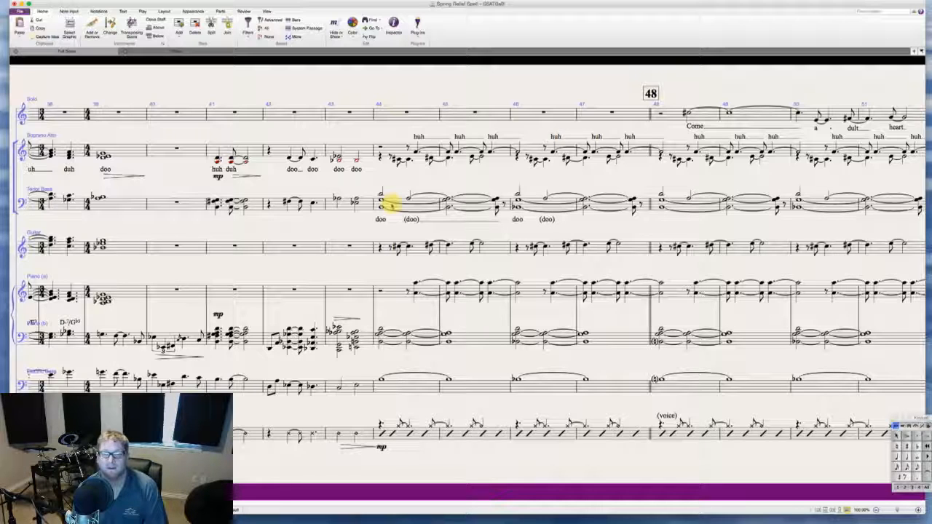
pyautogui.press('space')
pyautogui.press('space')
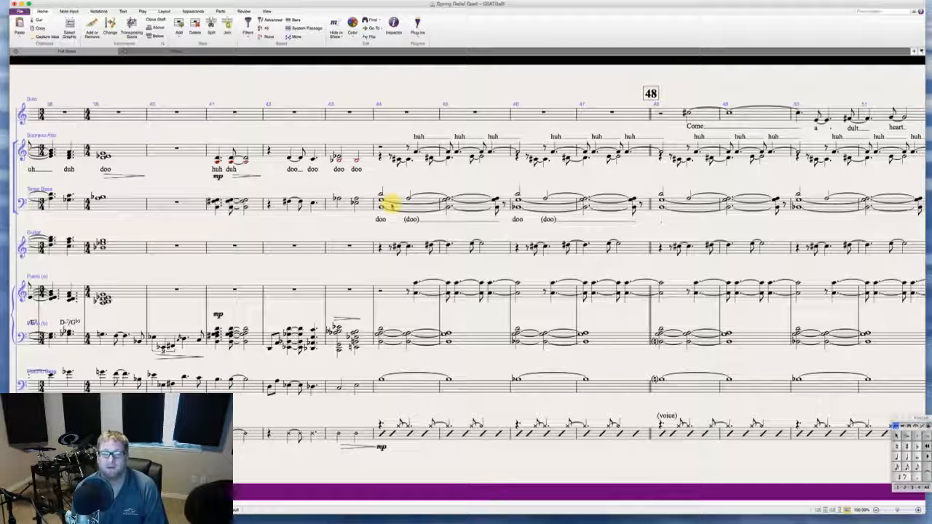
# - Enter the lyrics "doo (doo)" below the Tenor/Bass staff in bars 48 and 50, each held through the following bar
pyautogui.write('doo')
pyautogui.press('space')
pyautogui.write('(doo')
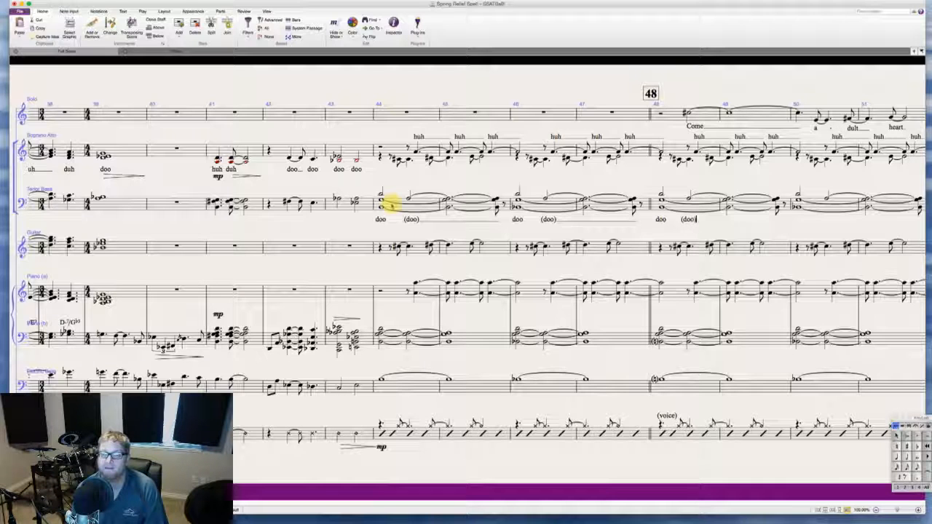
pyautogui.write(')')
pyautogui.press('space')
pyautogui.press('space')
pyautogui.write('doo')
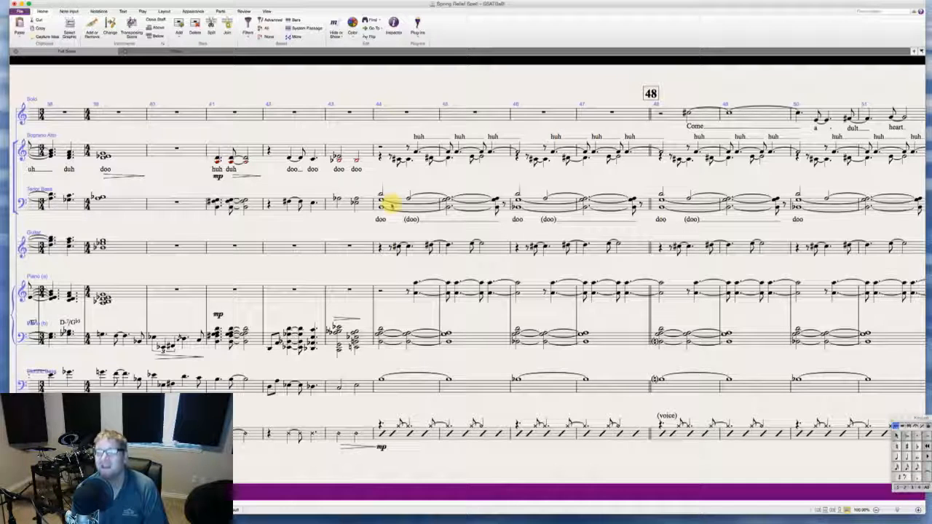
pyautogui.press('space')
pyautogui.write('(doo)')
pyautogui.press('space')
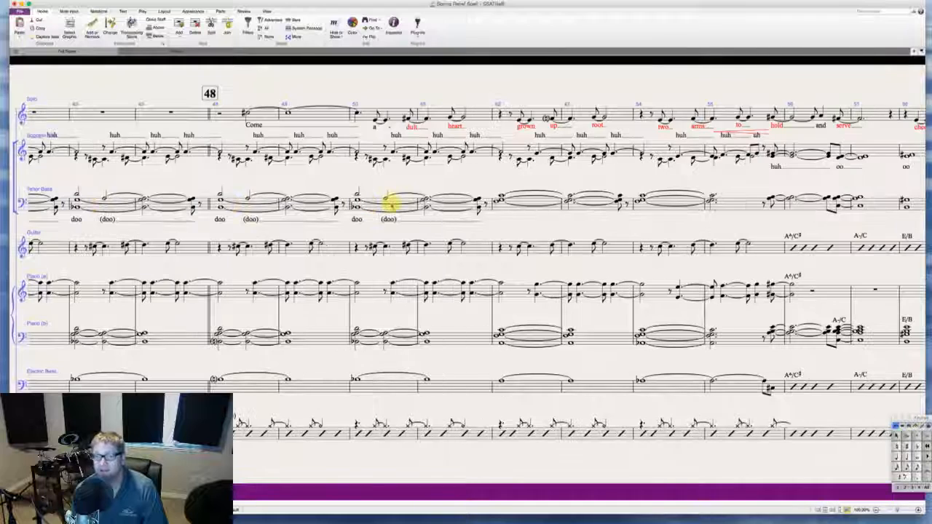
# - Enter a held "doo" lyric below the Tenor/Bass staff in bars 52 and 54, each extended through the following bar
pyautogui.write('doo')
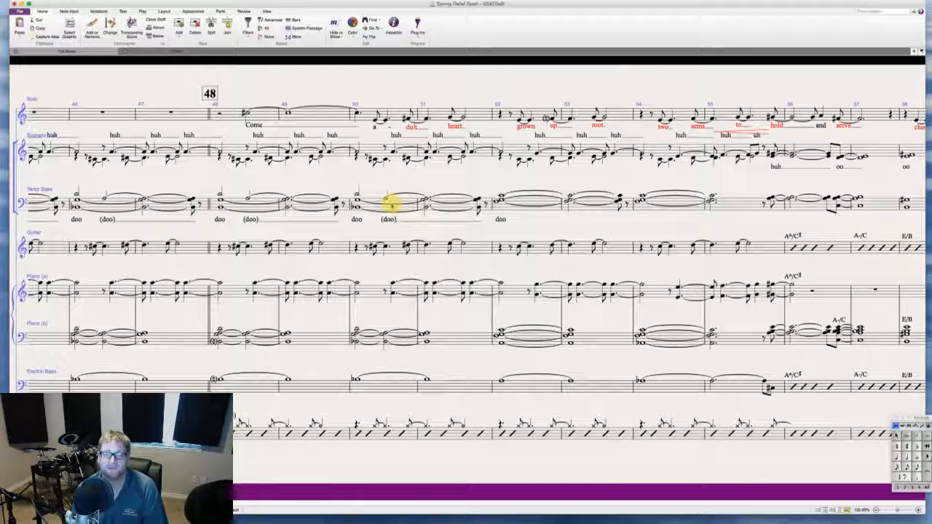
pyautogui.press('space')
pyautogui.press('space')
pyautogui.write('doo')
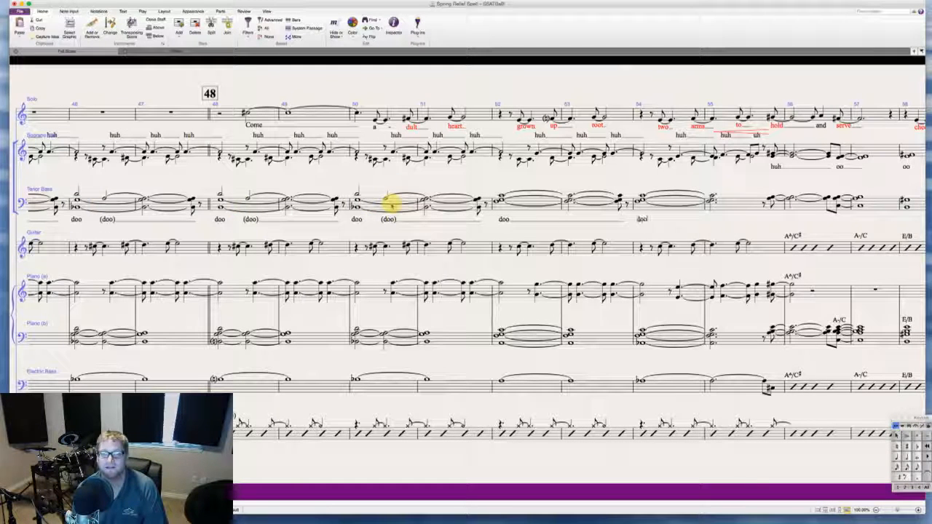
pyautogui.press('space')
pyautogui.press('space')
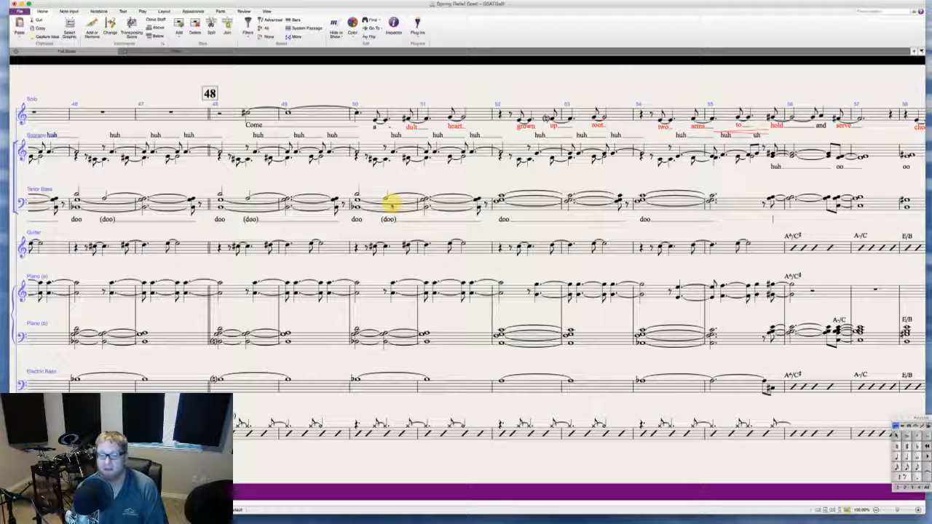
pyautogui.press('Escape')
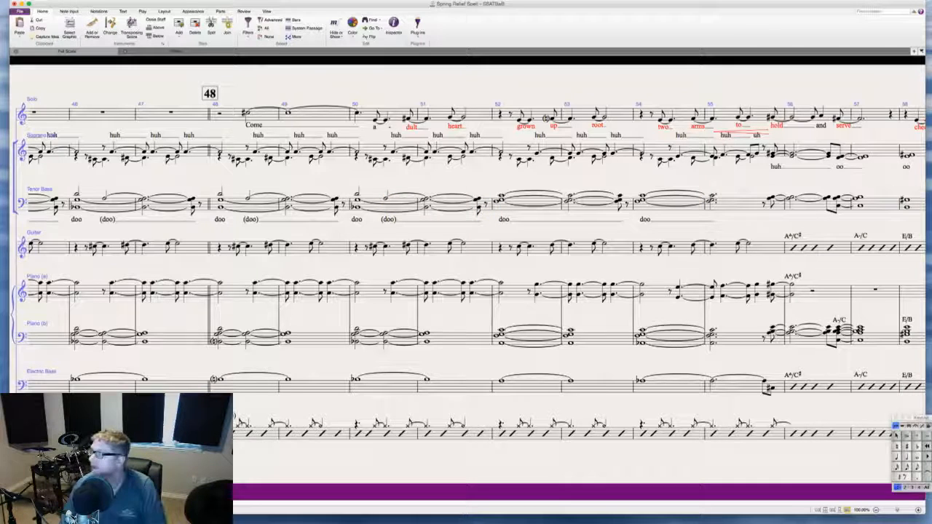
pyautogui.press('super+Tab')
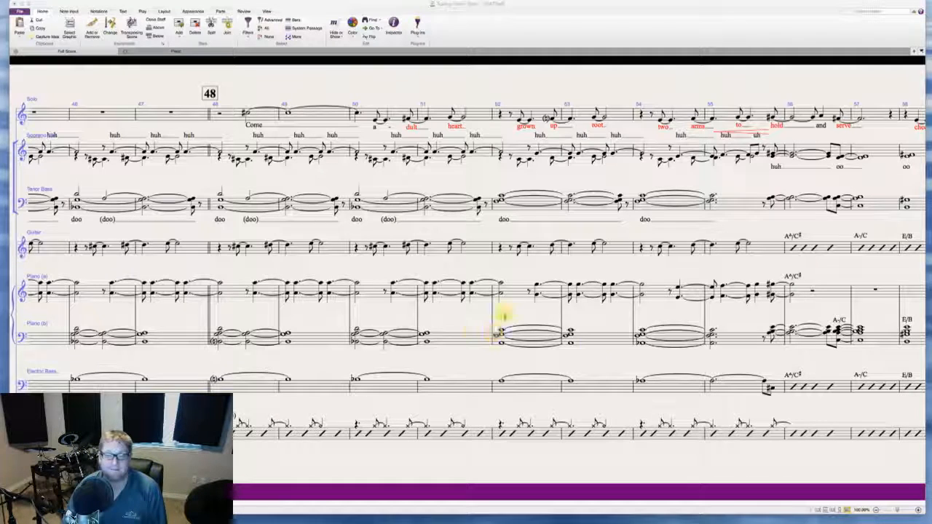
pyautogui.click(471, 316)
pyautogui.hscroll(-1, 455, 321)
pyautogui.scroll(1, 455, 321)
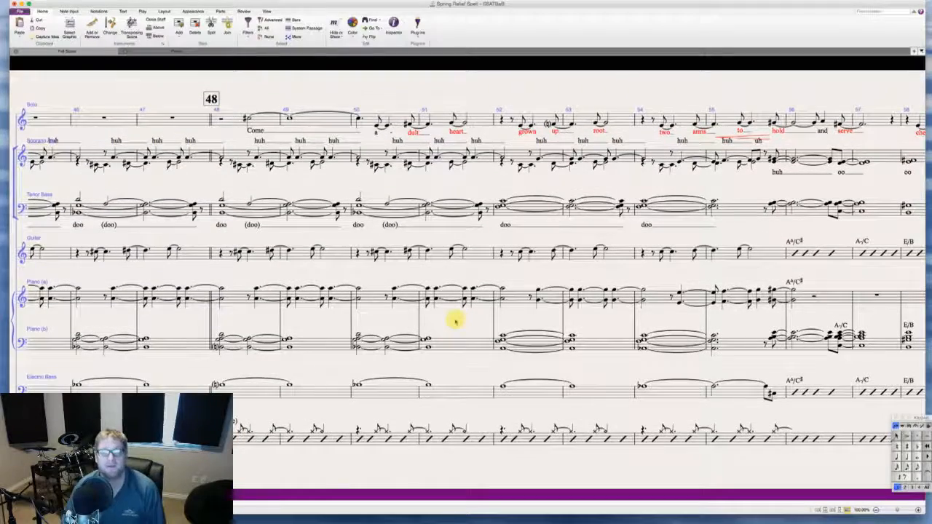
# - Enter "doo" lyrics below the lower Soprano/Alto voice on each entrance in bars 44 to 47
pyautogui.hscroll(-5, 455, 321)
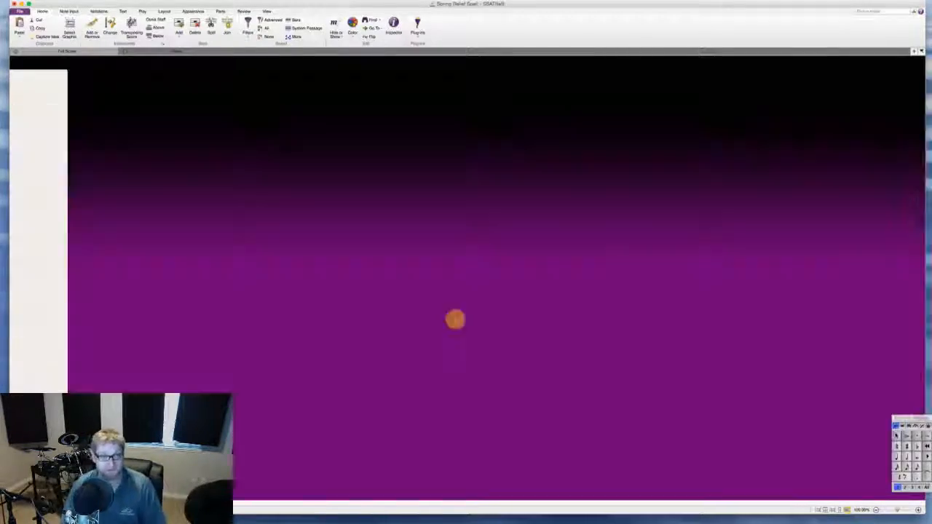
pyautogui.hscroll(-4, 455, 321)
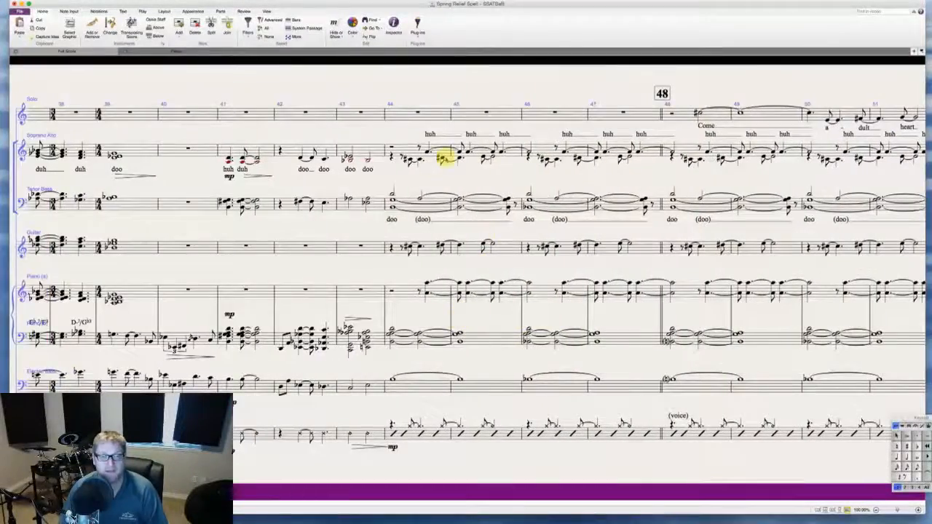
pyautogui.click(410, 161)
pyautogui.press('super+l')
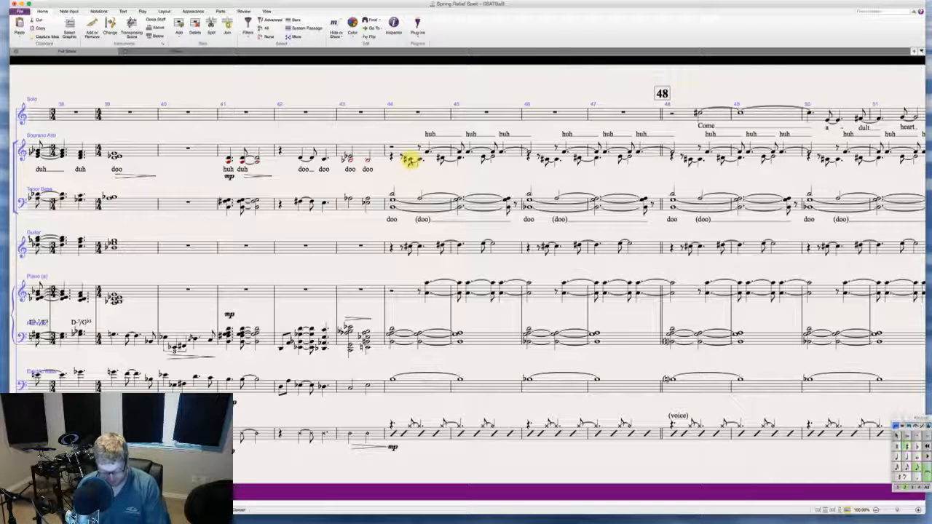
pyautogui.write('doo')
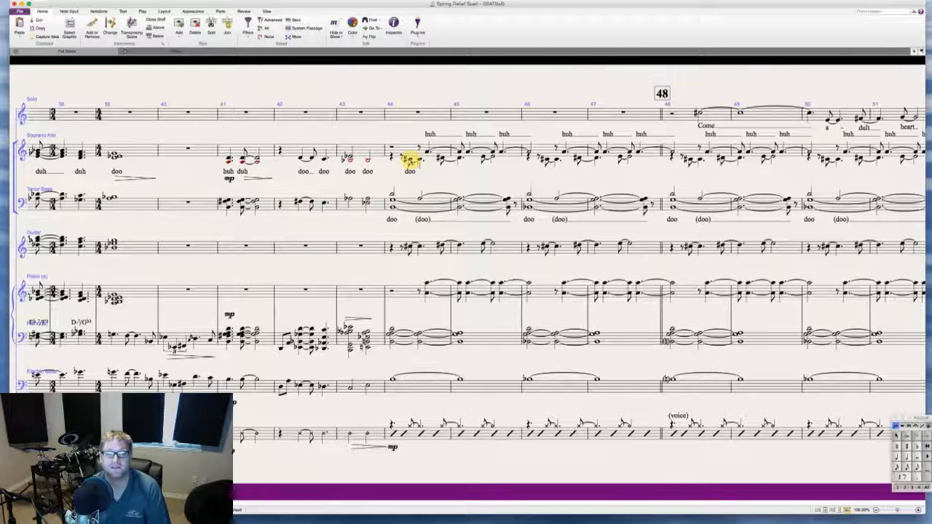
pyautogui.write(' doo doo')
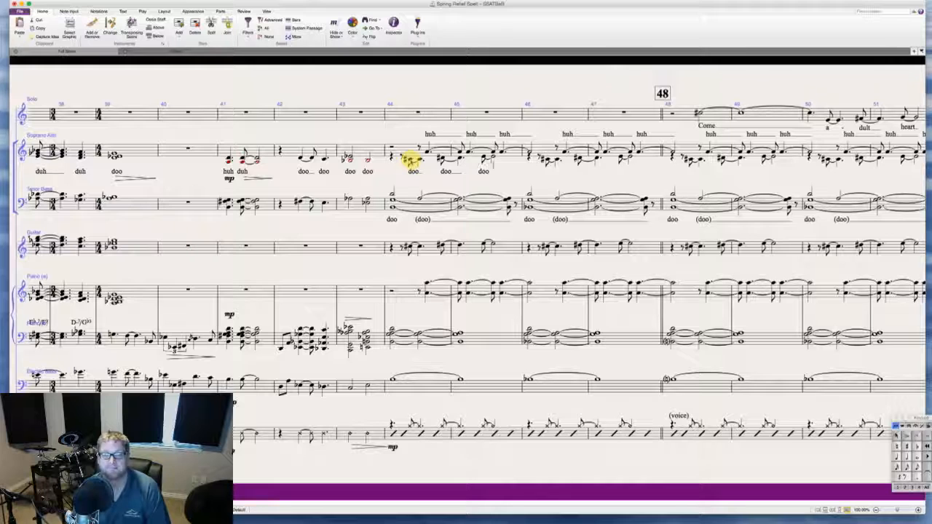
pyautogui.write(' doo doo doo doo')
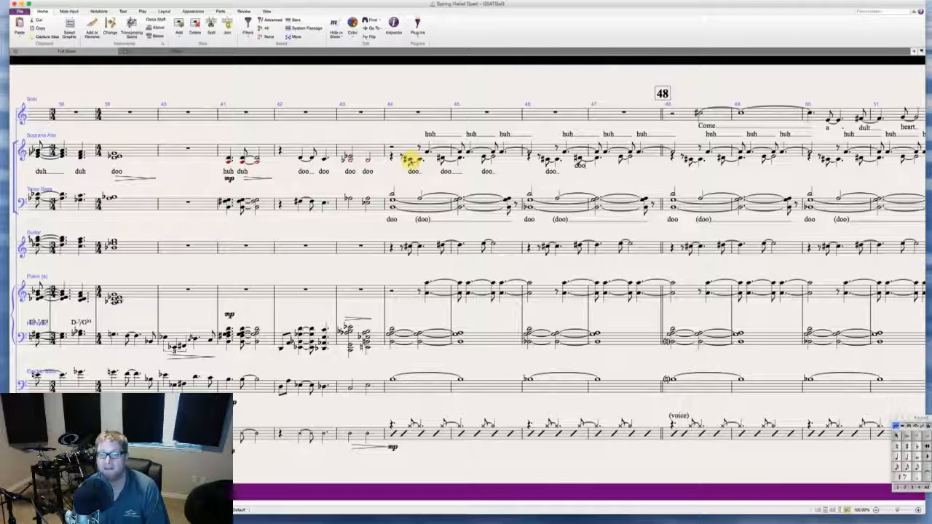
pyautogui.write(' doo')
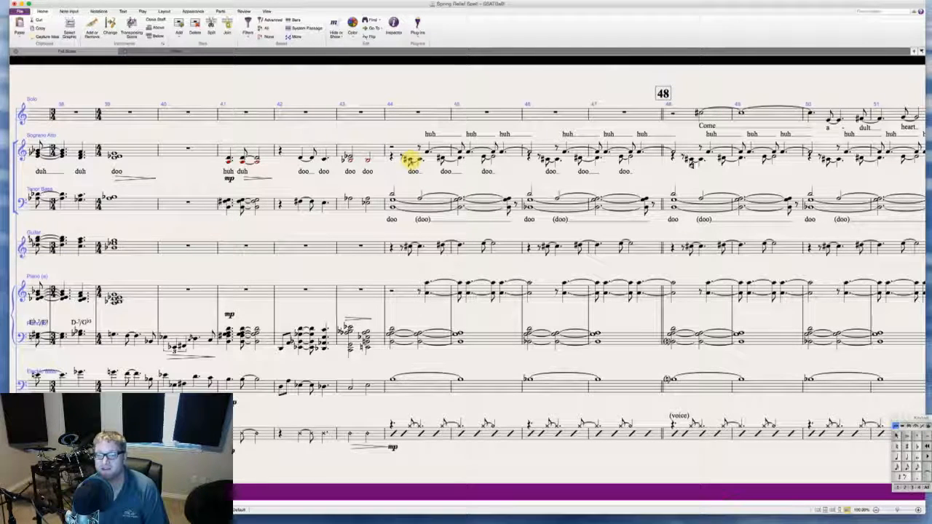
# - Continue the "doo" lyrics below the lower Soprano/Alto voice on each entrance from bar 48 to bar 55
pyautogui.write(' doo doo doo doo doo')
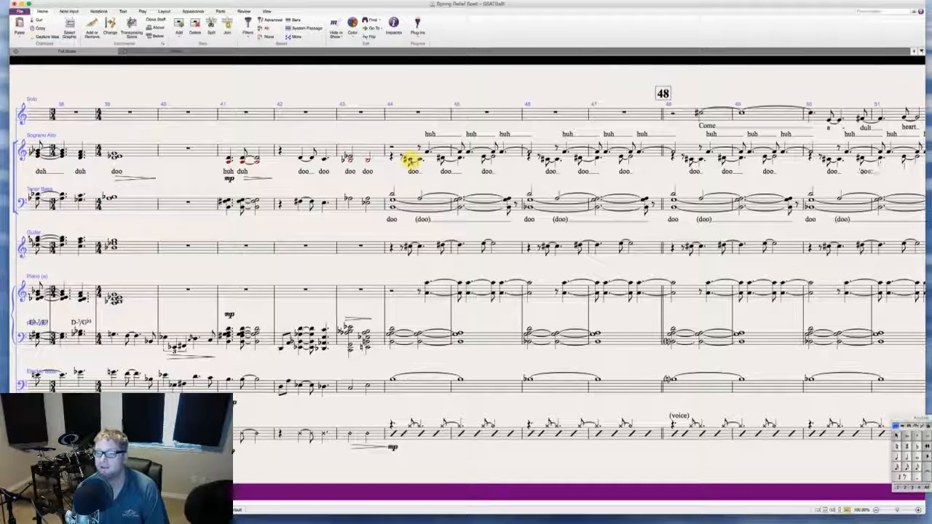
pyautogui.hscroll(5, 411, 160)
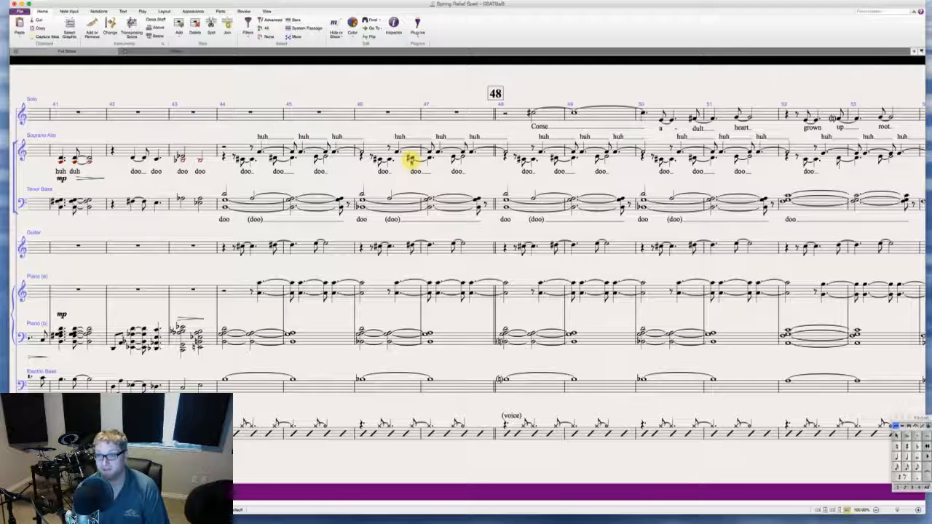
pyautogui.hscroll(10, 412, 160)
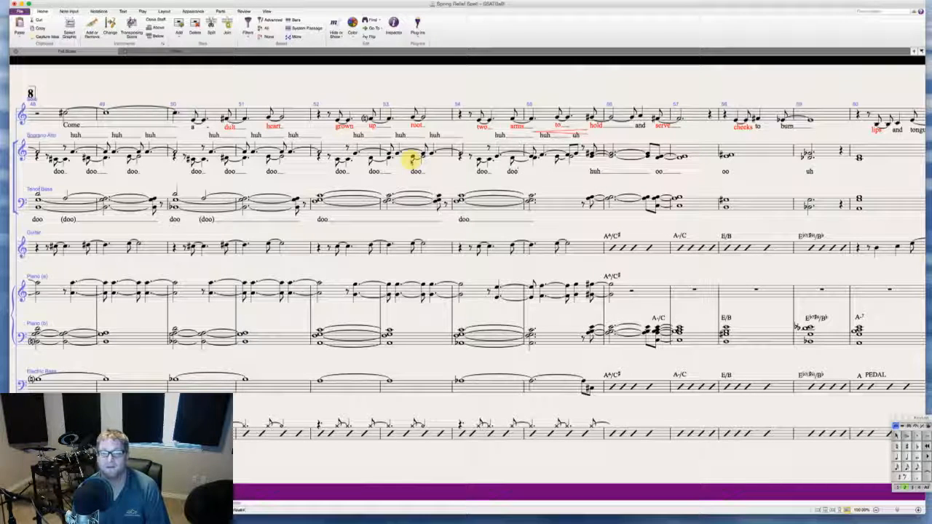
pyautogui.press('space')
pyautogui.press('space')
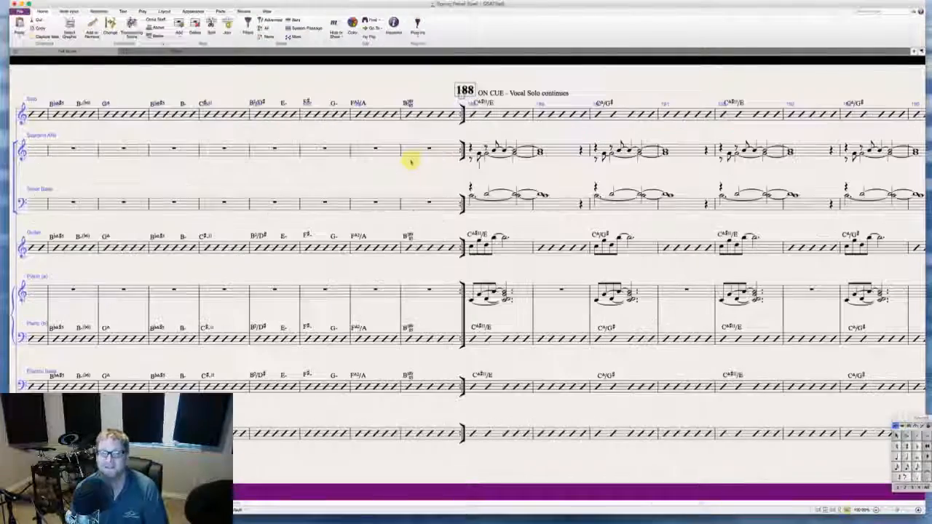
# - Return to bar 44 and check the choir lyrics from there through bar 66
pyautogui.hscroll(-20, 418, 166)
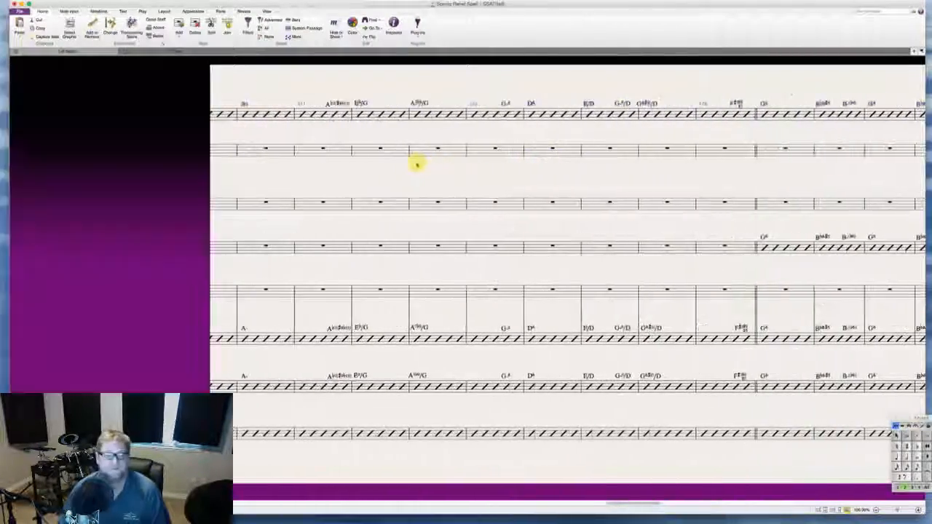
pyautogui.hscroll(-20, 417, 165)
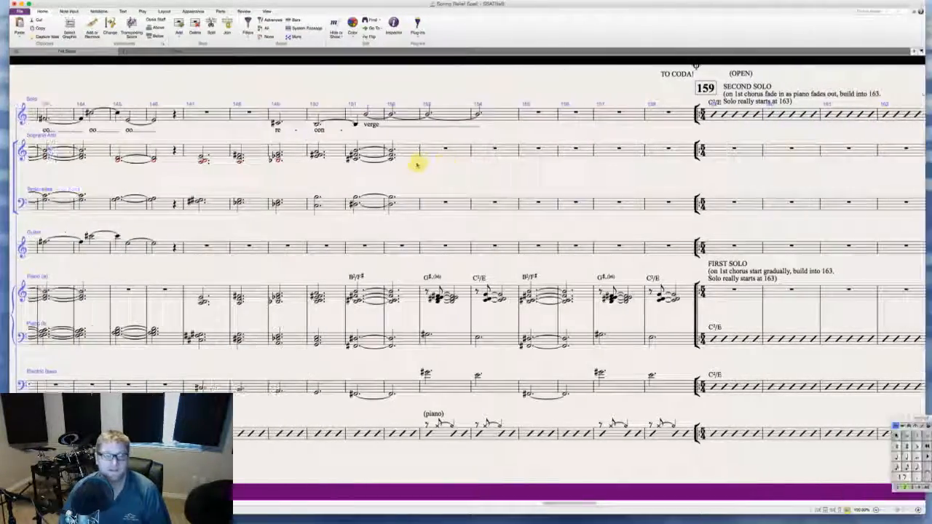
pyautogui.hscroll(-20, 417, 166)
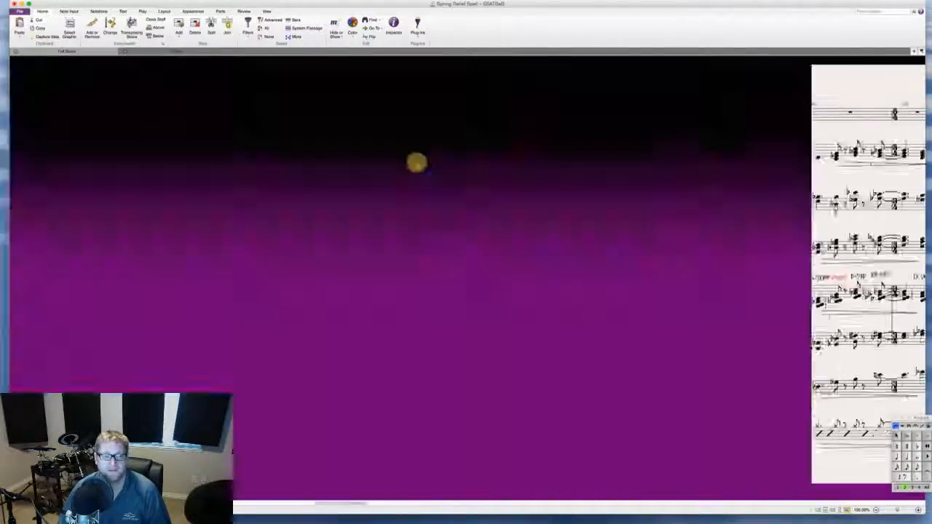
pyautogui.hscroll(-20, 417, 165)
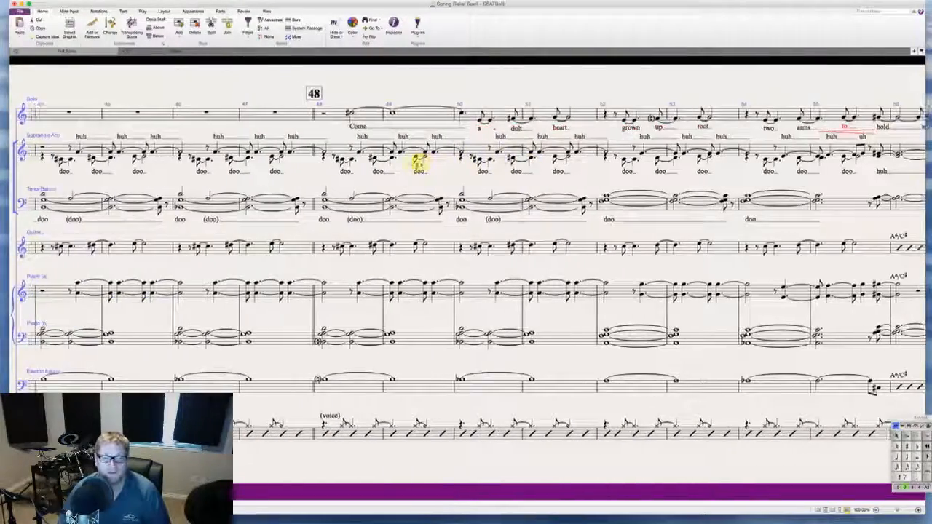
pyautogui.hscroll(10, 412, 163)
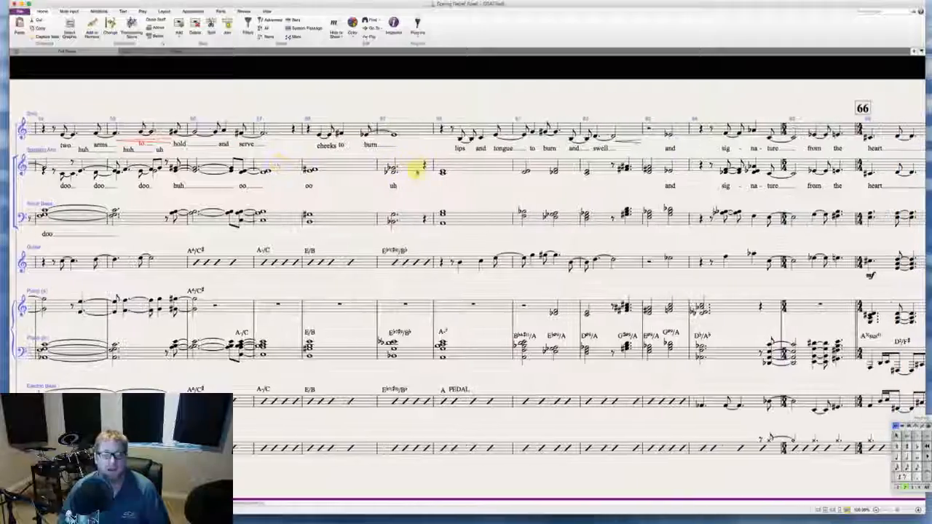
pyautogui.hscroll(3, 451, 197)
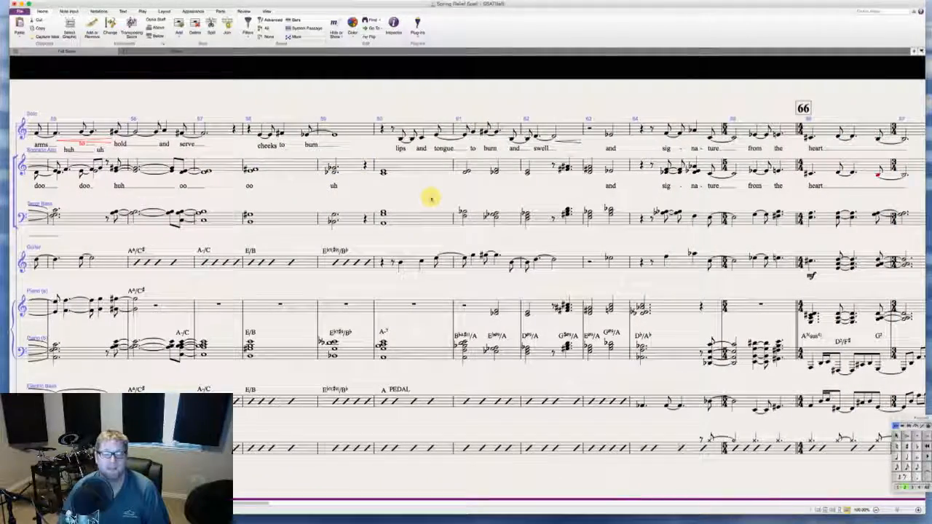
# - Play back the score from bar 32 to bar 58 to check the choir parts
pyautogui.hscroll(-20, 431, 197)
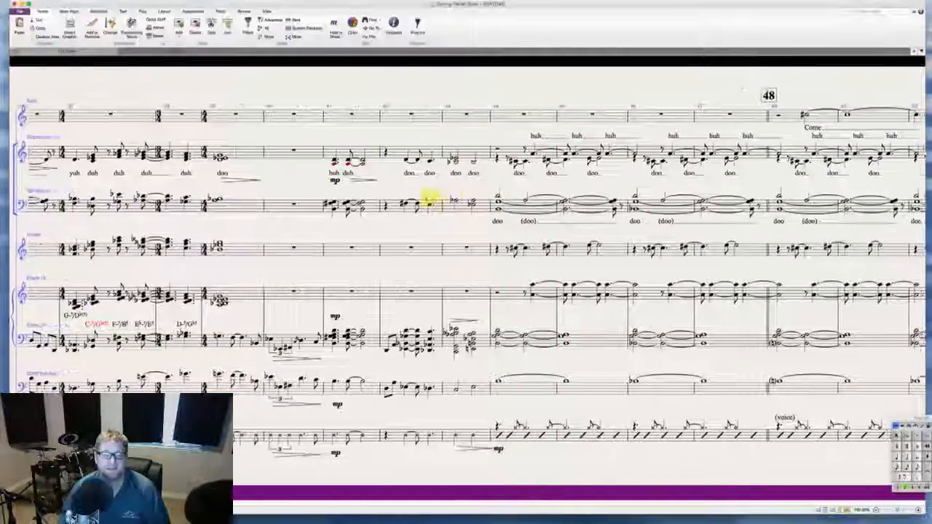
pyautogui.hscroll(-15, 431, 197)
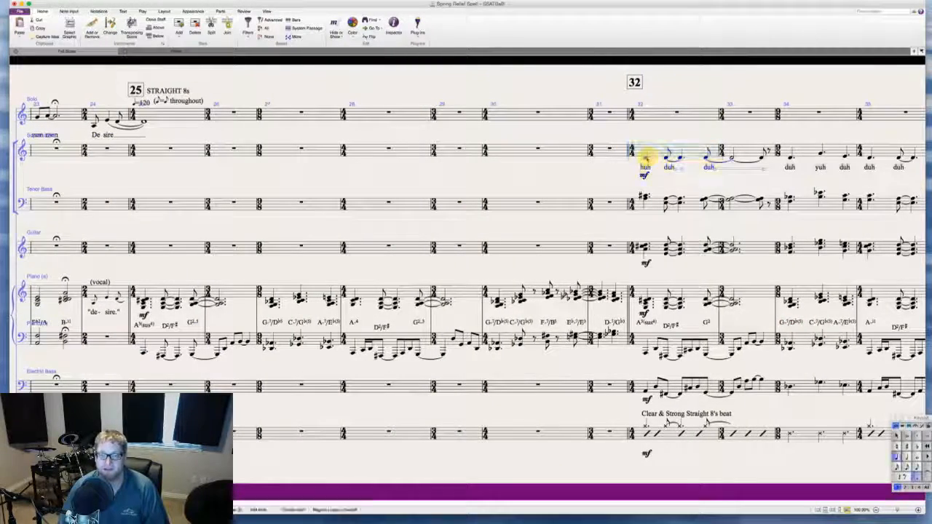
pyautogui.press('space')
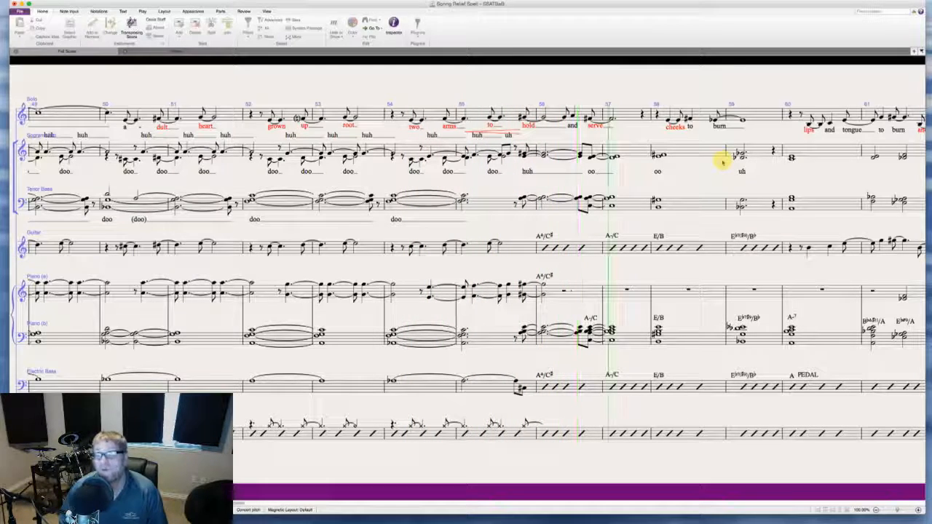
pyautogui.press('space')
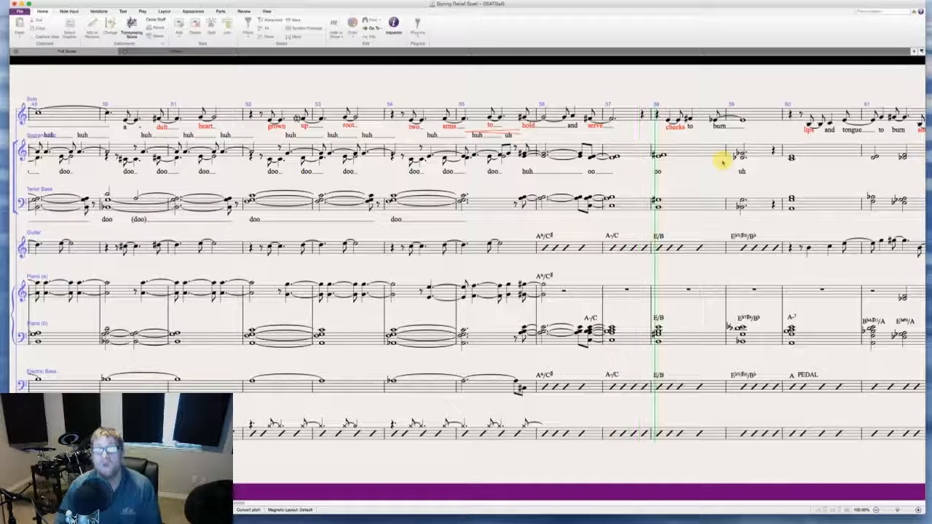
# - Shorten the whole-note chords in bar 57 of the Soprano/Alto and Tenor/Bass staves to dotted halves followed by a quarter rest
pyautogui.click(633, 154)
pyautogui.keyDown('shift'); pyautogui.click(631, 201); pyautogui.keyUp('shift')
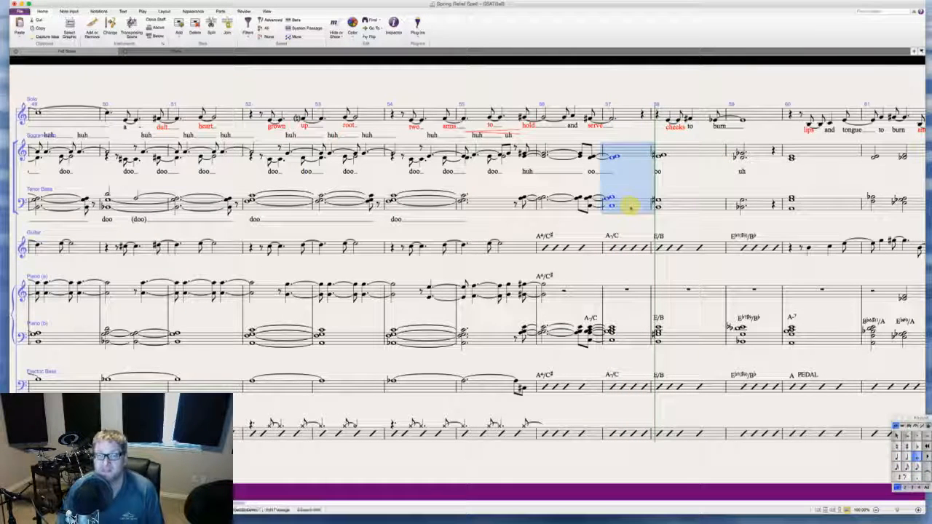
pyautogui.press('KP_Enter')
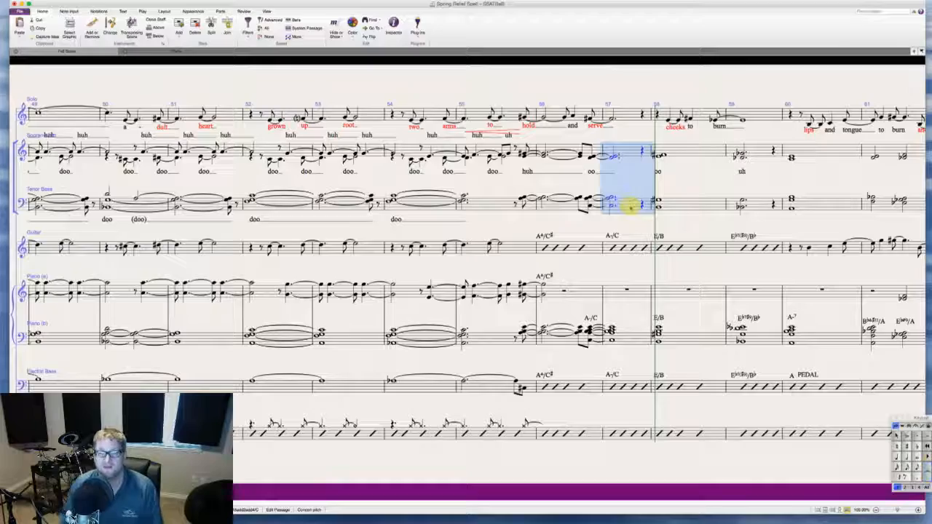
pyautogui.press('Escape')
# - Play back the passage from bar 58 into bar 62 to hear the choir chords behind the solo
pyautogui.hscroll(5, 677, 181)
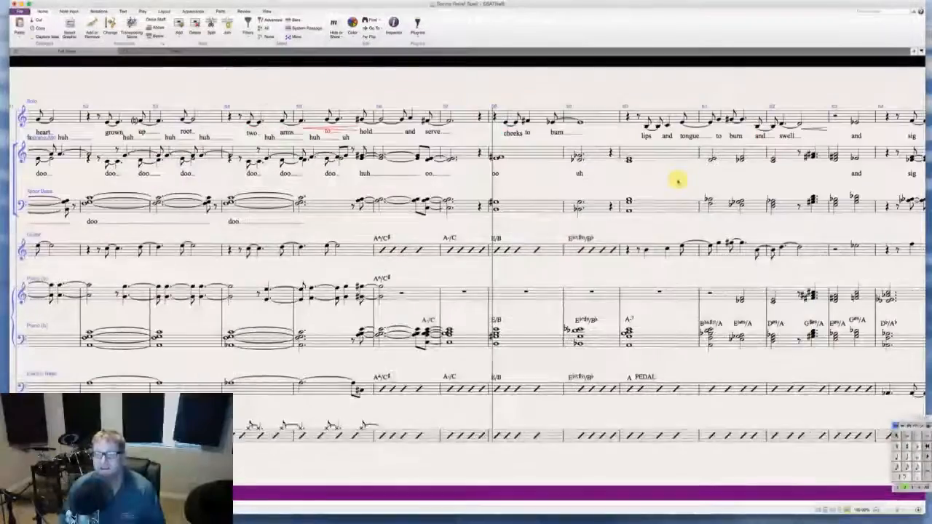
pyautogui.hscroll(2, 634, 181)
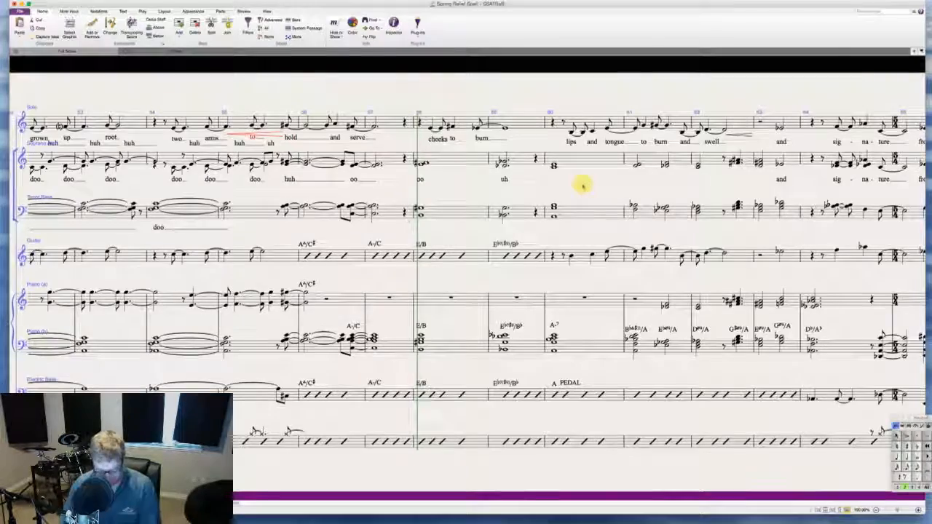
pyautogui.press('super+[')
pyautogui.hscroll(20, 582, 185)
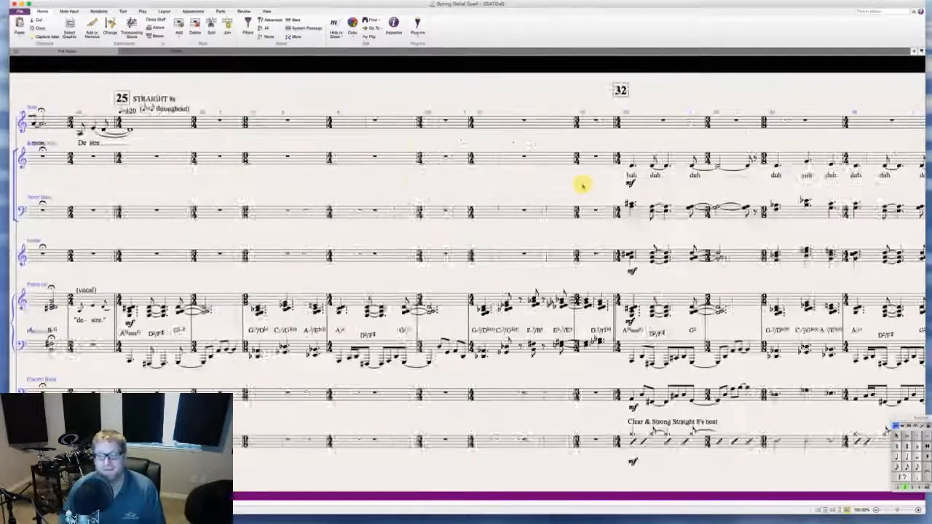
pyautogui.hscroll(15, 582, 186)
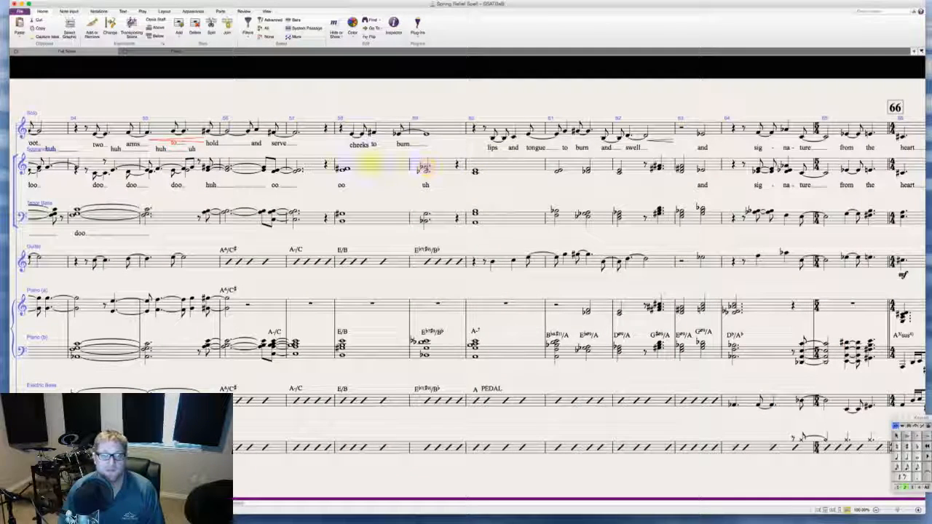
pyautogui.click(345, 169)
pyautogui.press('space')
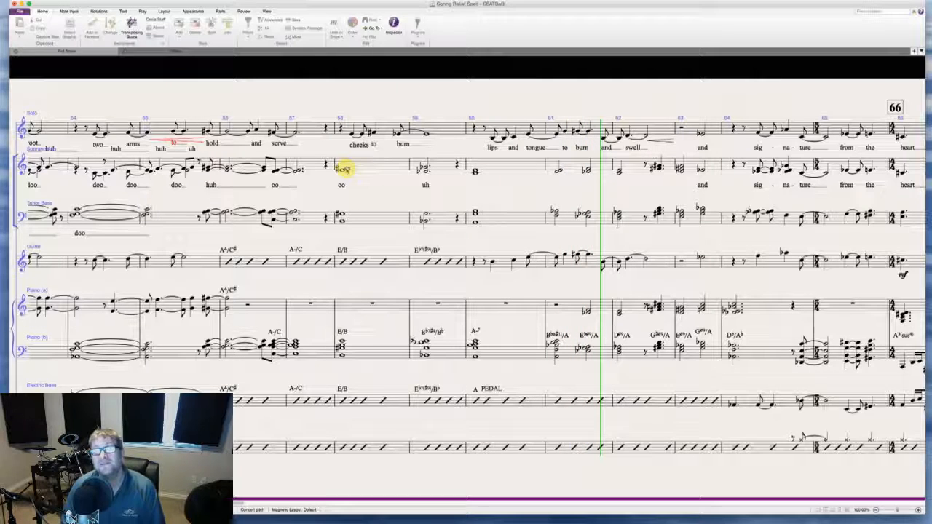
pyautogui.press('space')
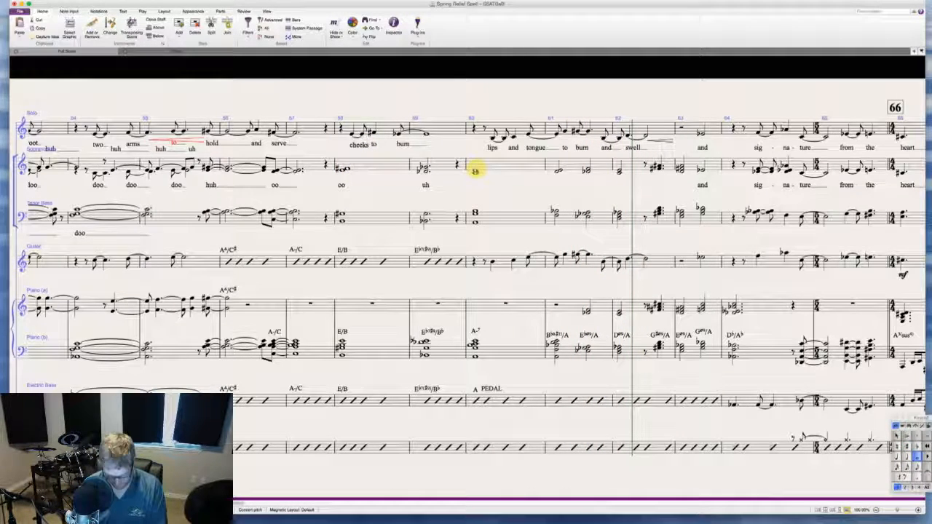
# - Enter the lyrics "oo oh oh ah hah oo" below the Soprano/Alto staff from bar 60 into bar 63
pyautogui.press('alt+shift+super+l')
pyautogui.write('oo')
pyautogui.press('BackSpace')
pyautogui.press('BackSpace')
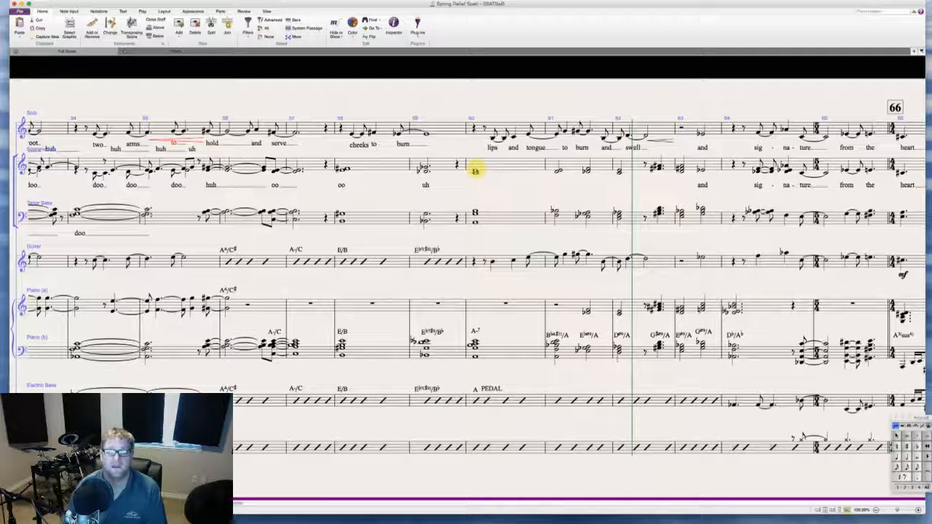
pyautogui.write('oo')
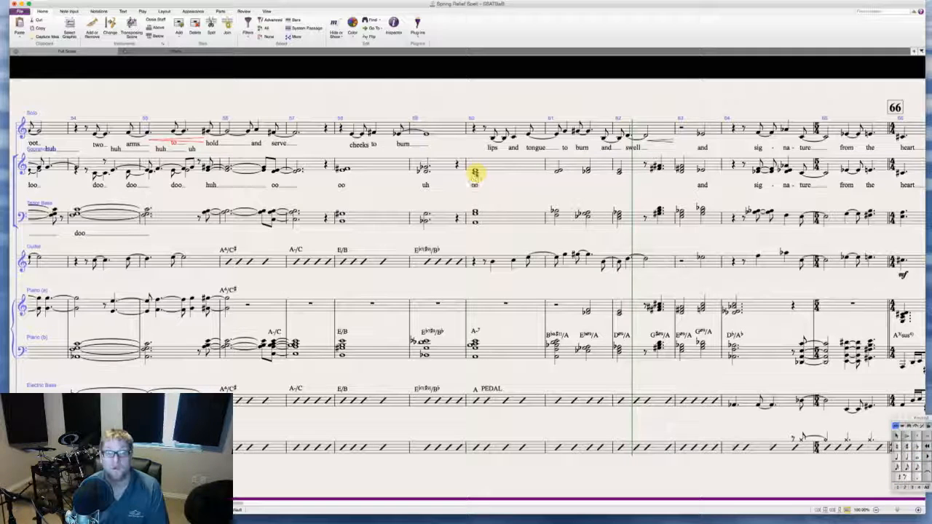
pyautogui.press('space')
pyautogui.write('oh oh ah hah')
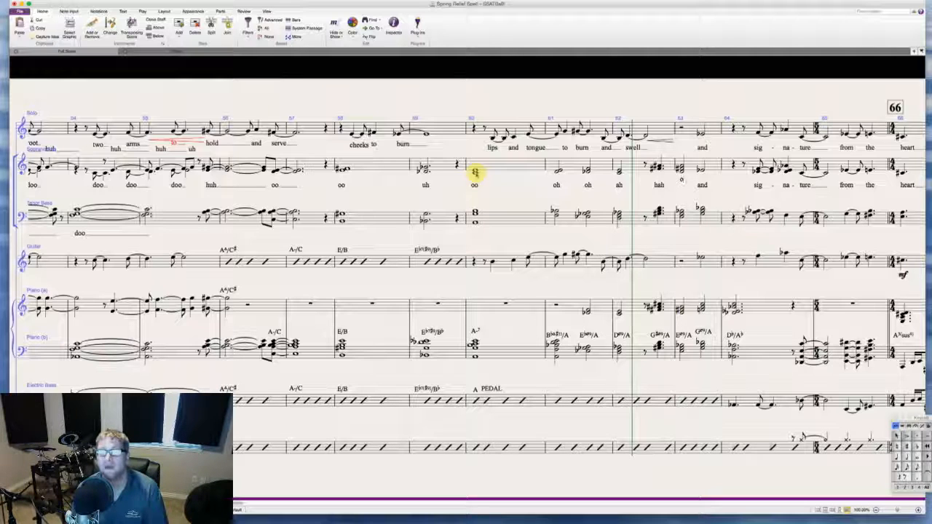
pyautogui.write('oo')
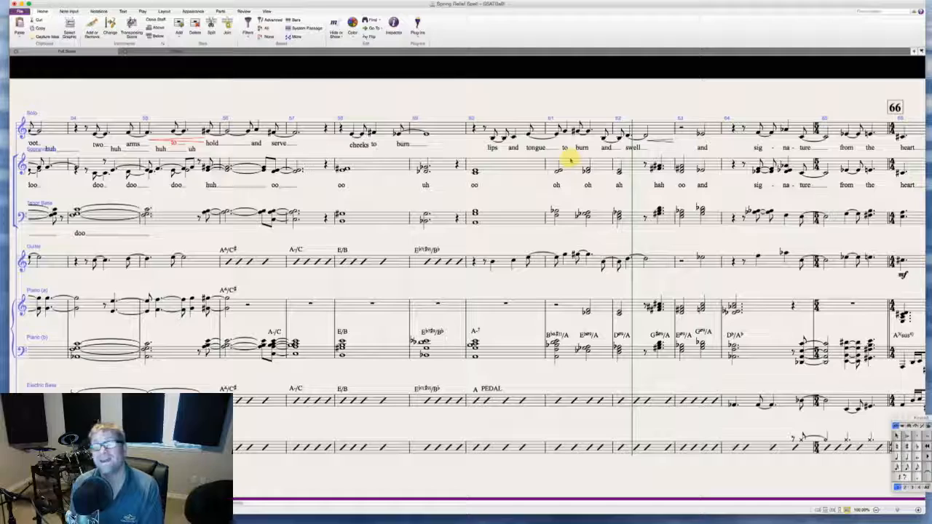
# - Add a slur over the "heart" phrase in the Soprano/Alto staff, from the first note of bar 66 to bar 67
pyautogui.hscroll(5, 570, 160)
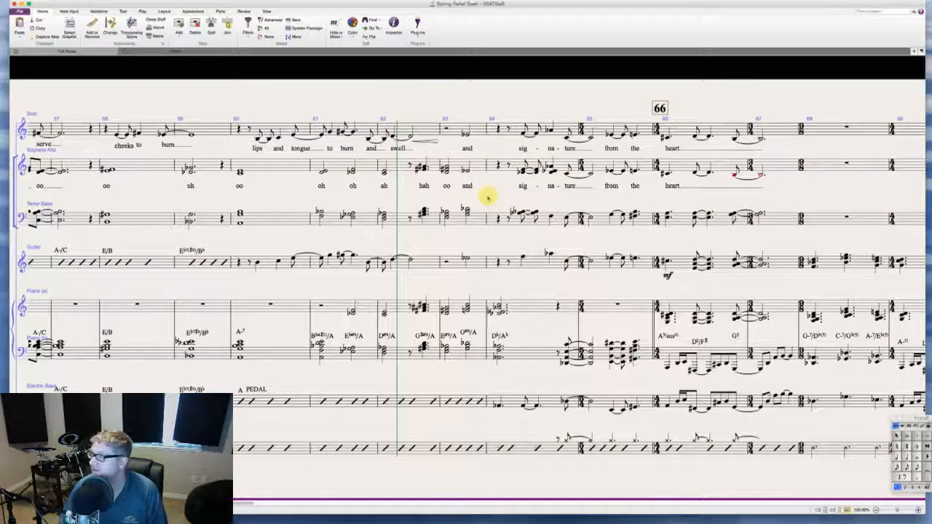
pyautogui.hscroll(1, 487, 197)
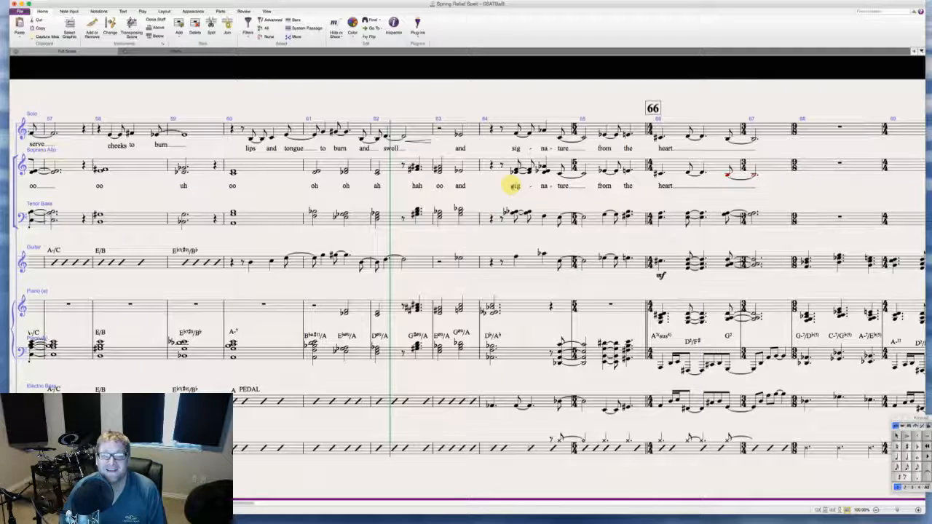
pyautogui.hscroll(6, 489, 200)
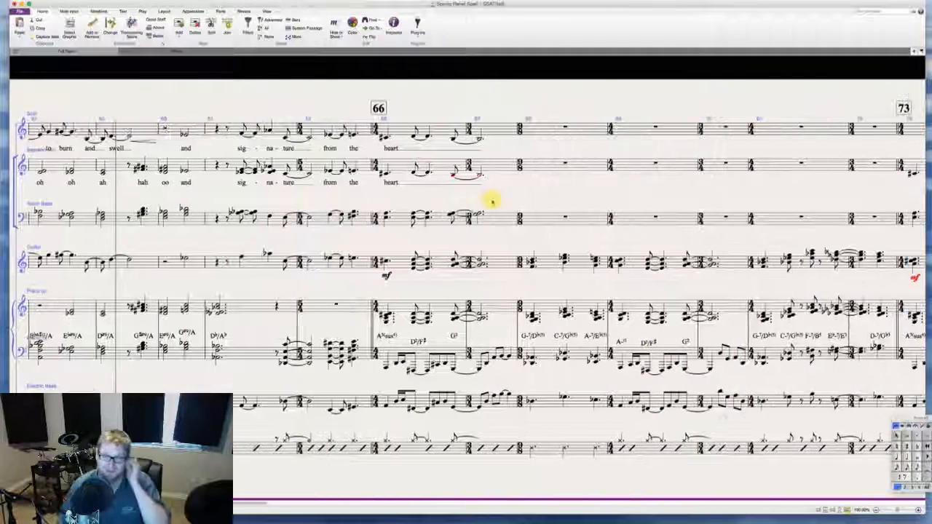
pyautogui.click(379, 174)
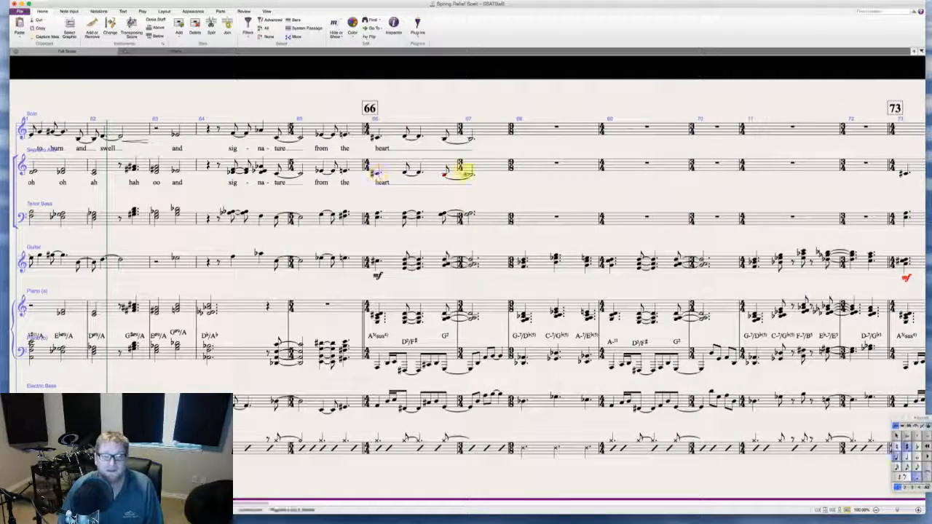
pyautogui.keyDown('shift'); pyautogui.click(472, 178); pyautogui.keyUp('shift')
pyautogui.press('s')
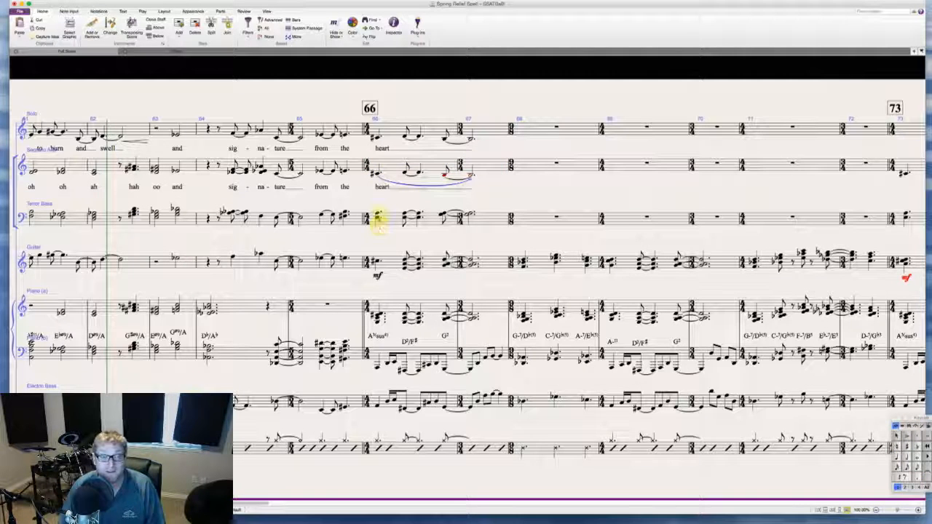
# - Slur the Tenor/Bass phrase from bar 66 to bar 67 and add a diminuendo hairpin below the Soprano/Alto staff in bar 67
pyautogui.click(376, 214)
pyautogui.keyDown('shift'); pyautogui.click(469, 214); pyautogui.keyUp('shift')
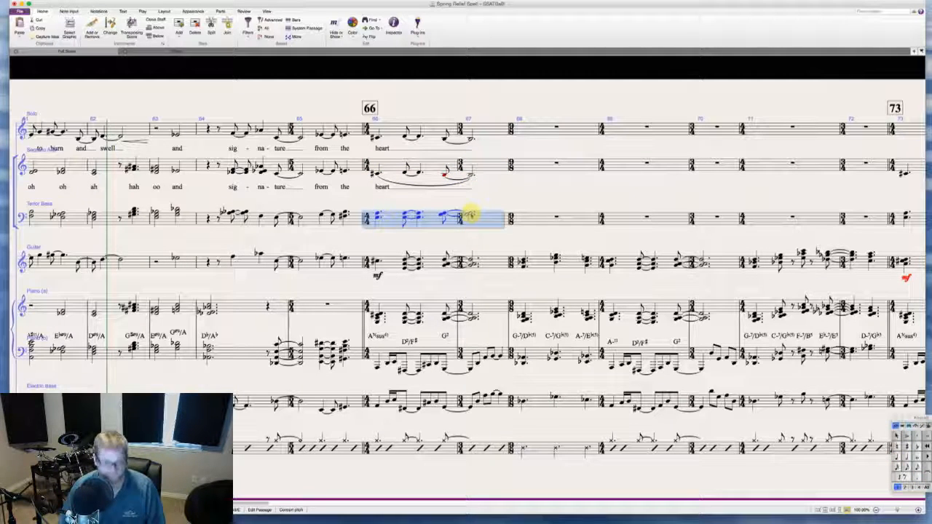
pyautogui.press('s')
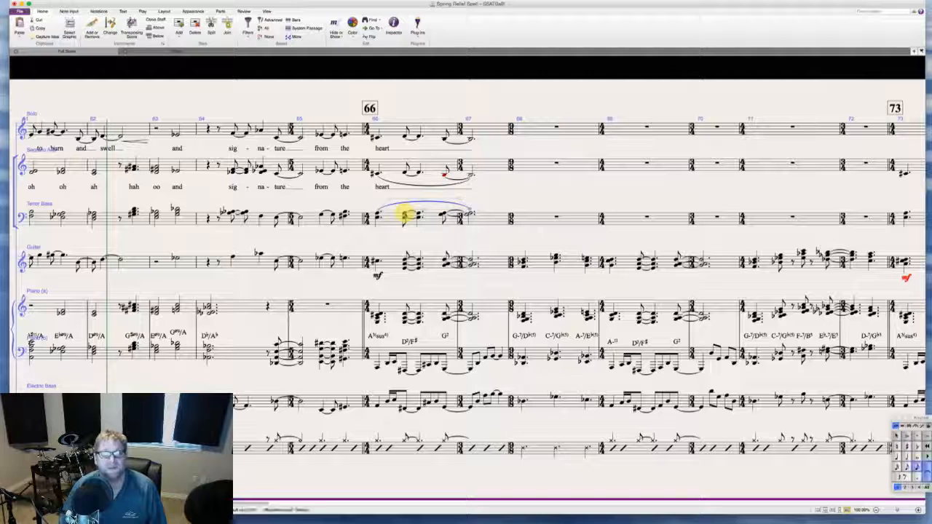
pyautogui.press('Escape')
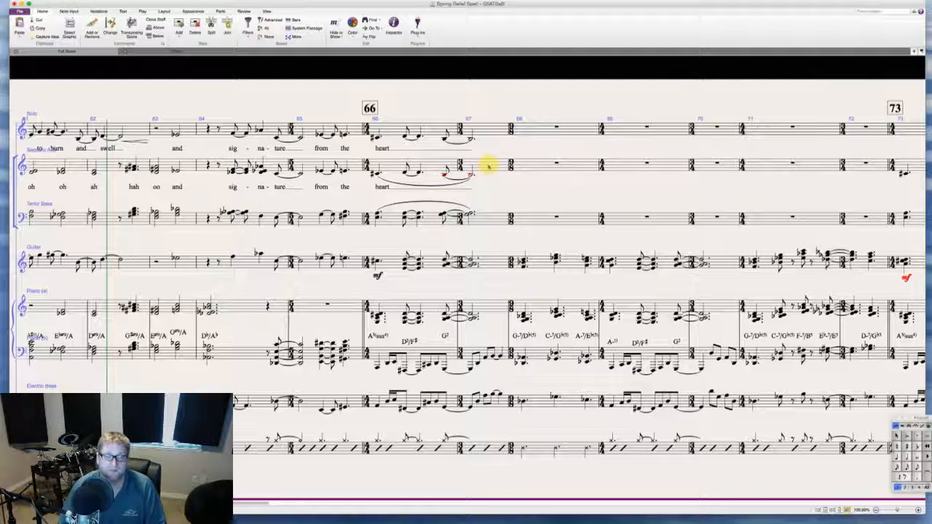
pyautogui.click(488, 166)
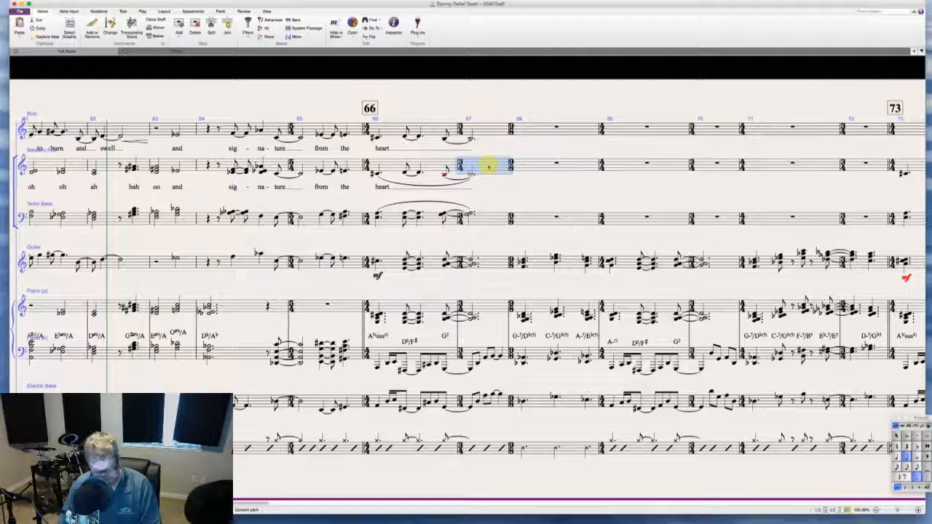
pyautogui.hotkey('shift', 'h')
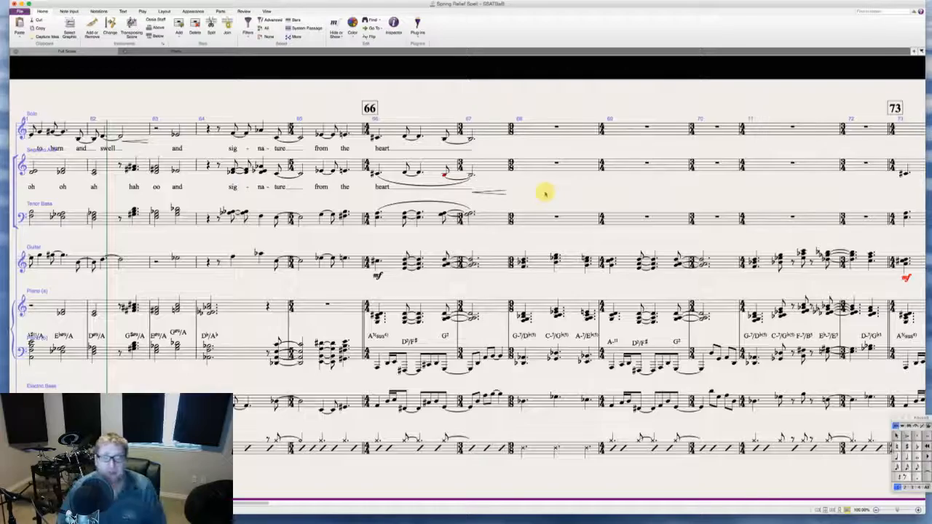
# - Review the choir's lyrics, dynamics and hairpins from bar 32 through bar 47
pyautogui.hscroll(-15, 545, 192)
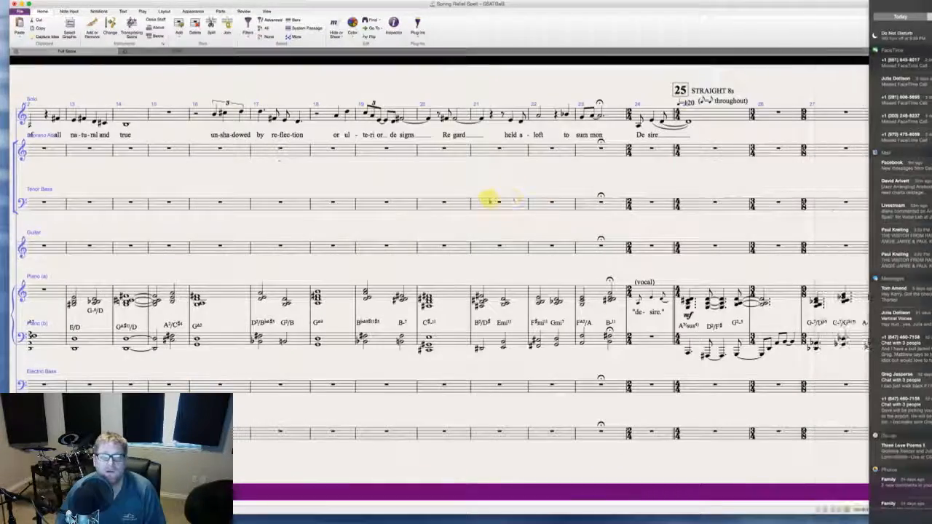
pyautogui.hscroll(15, 508, 183)
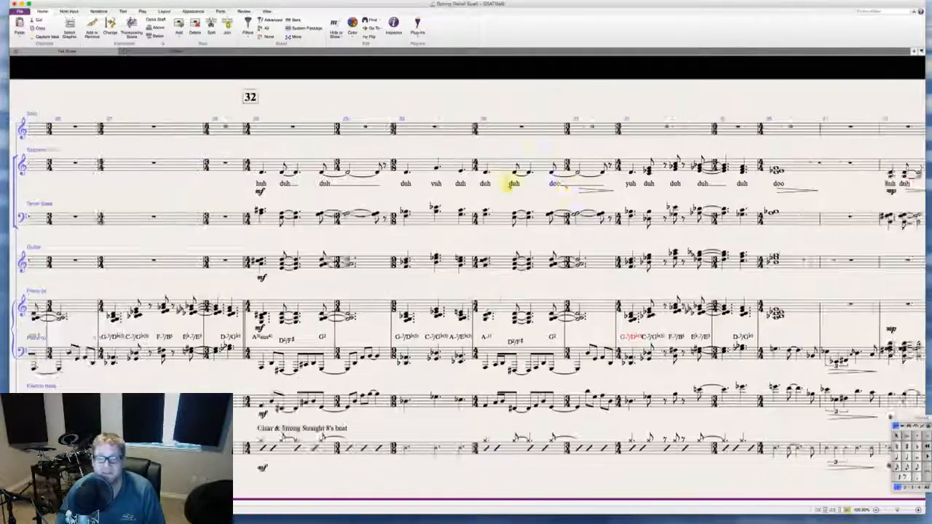
pyautogui.hscroll(3, 514, 182)
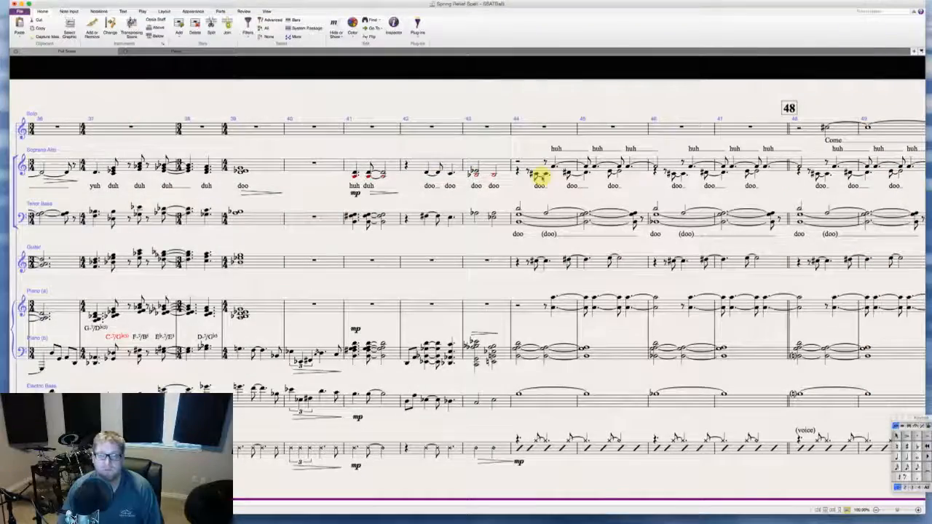
pyautogui.hscroll(-10, 475, 203)
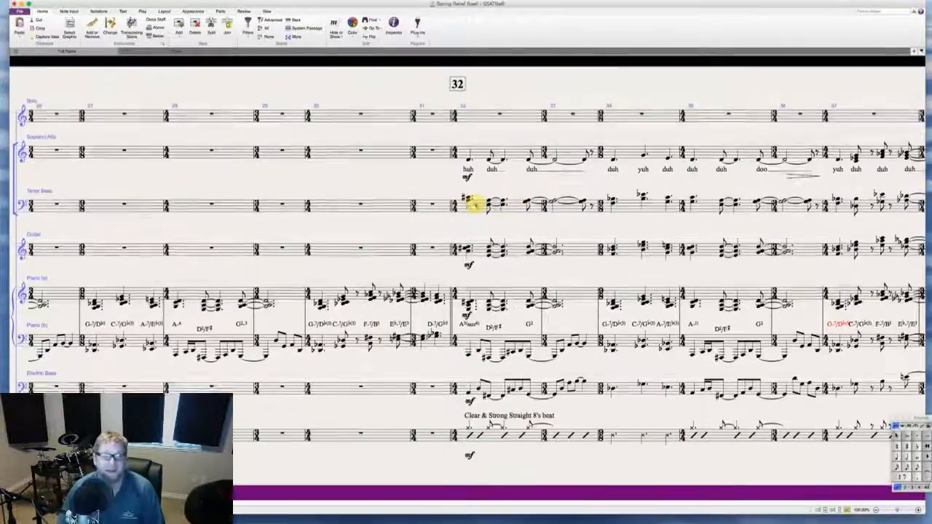
pyautogui.hscroll(-4, 475, 204)
pyautogui.hscroll(8, 476, 205)
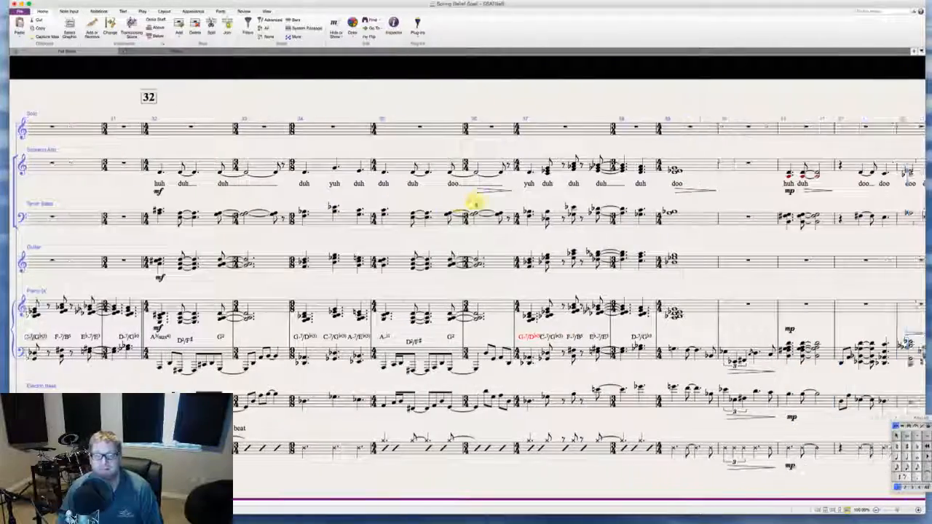
pyautogui.hscroll(3, 473, 204)
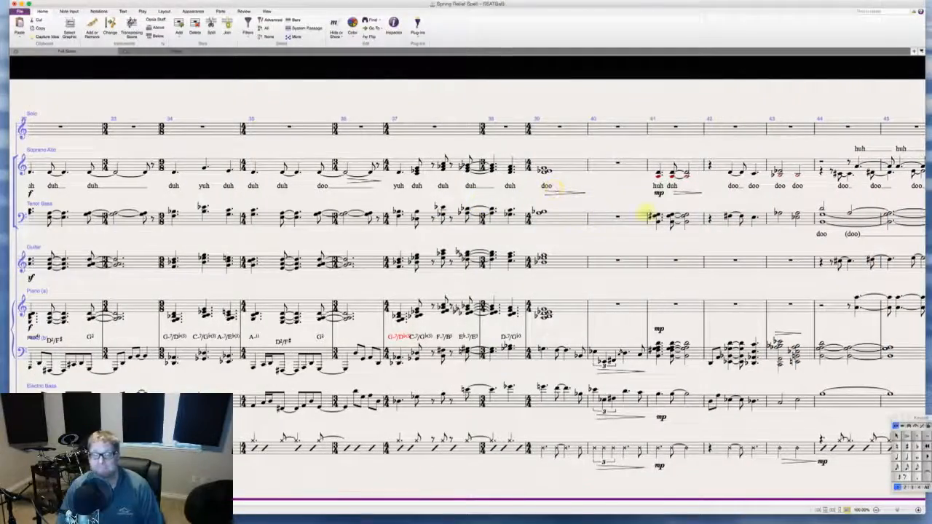
pyautogui.hscroll(4, 645, 213)
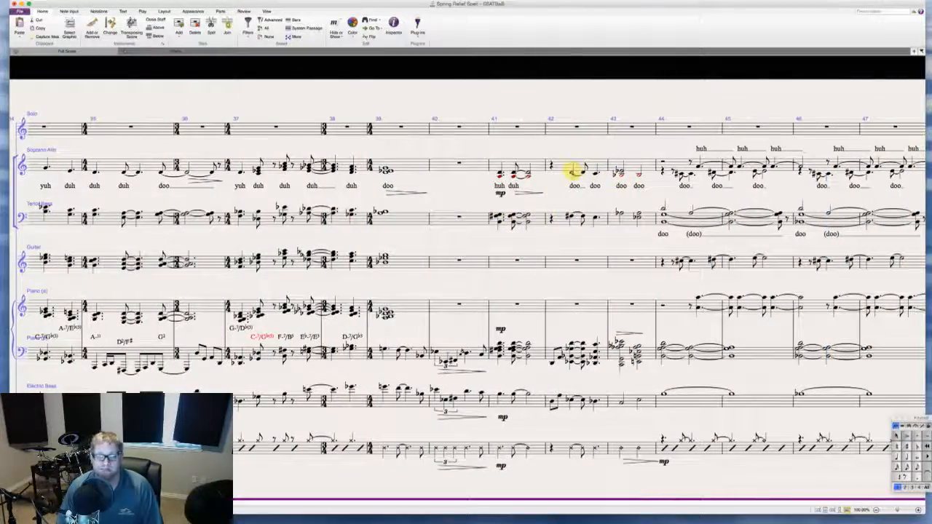
# - Add a p dynamic below the Soprano/Alto staff at the first note of bar 42
pyautogui.click(573, 172)
pyautogui.press('Escape')
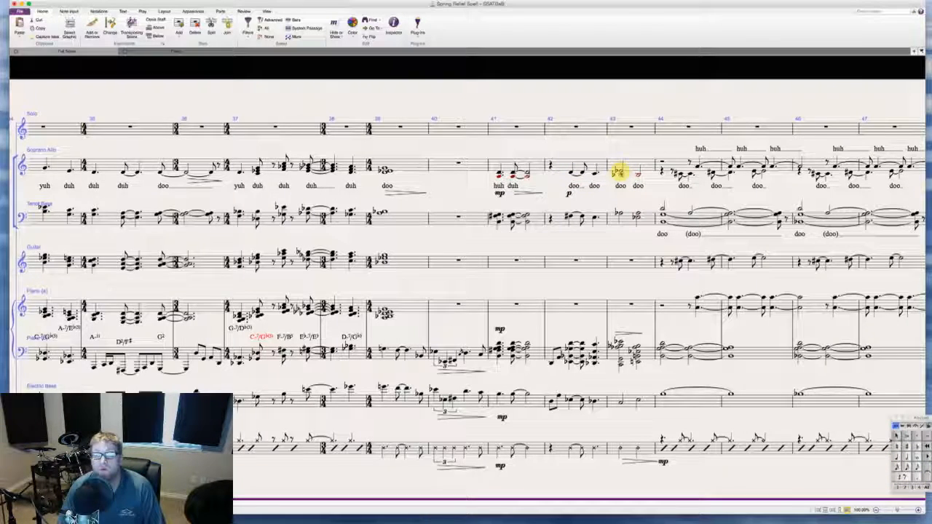
pyautogui.hscroll(3, 618, 172)
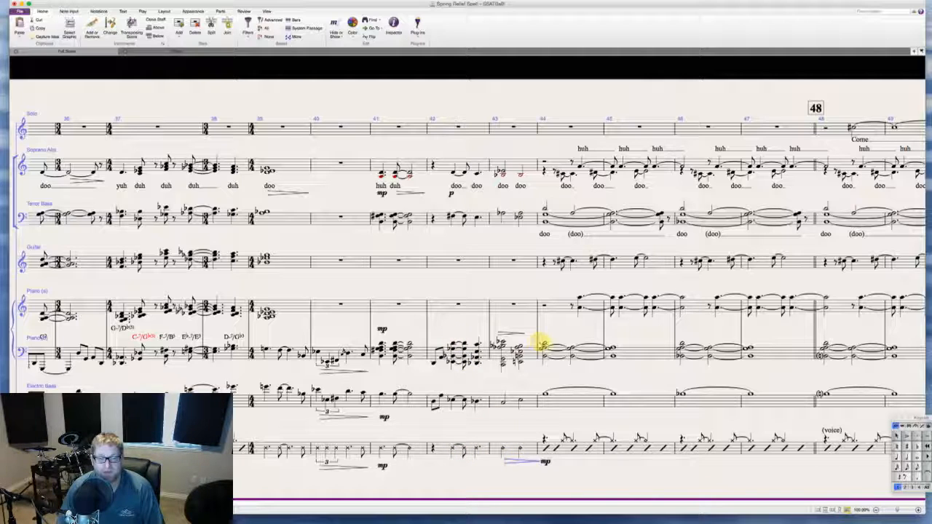
# - Add a p dynamic between the piano staves at bar 44, and give the electric bass a matching p with a diminuendo hairpin in bar 43
pyautogui.click(543, 343)
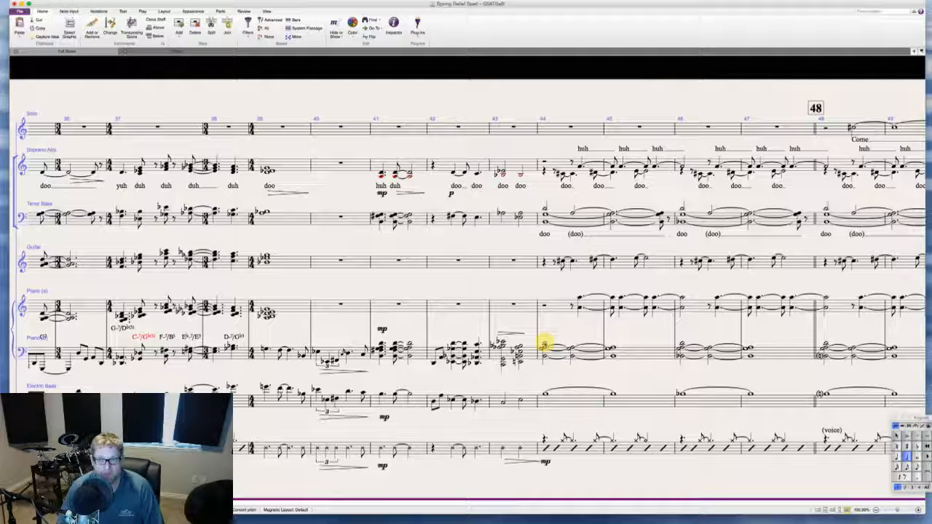
pyautogui.press('super+e')
pyautogui.press('super+p')
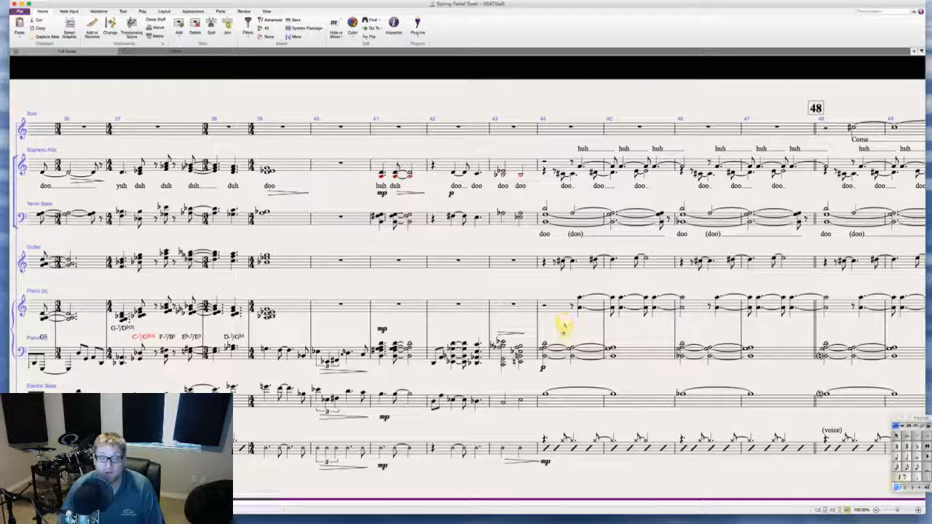
pyautogui.press('Escape')
pyautogui.moveTo(542, 370); pyautogui.dragTo(544, 333)
pyautogui.keyDown('alt'); pyautogui.click(546, 415); pyautogui.keyUp('alt')
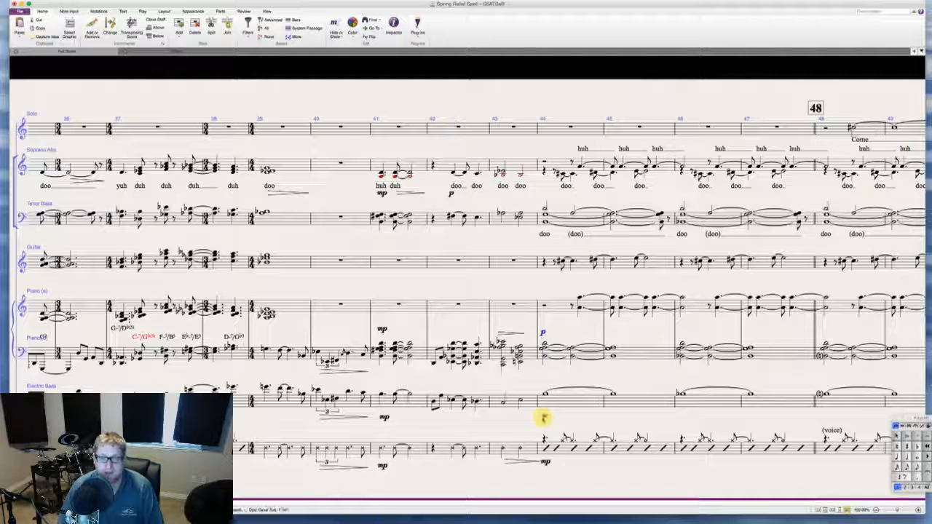
pyautogui.keyDown('alt'); pyautogui.click(502, 415); pyautogui.keyUp('alt')
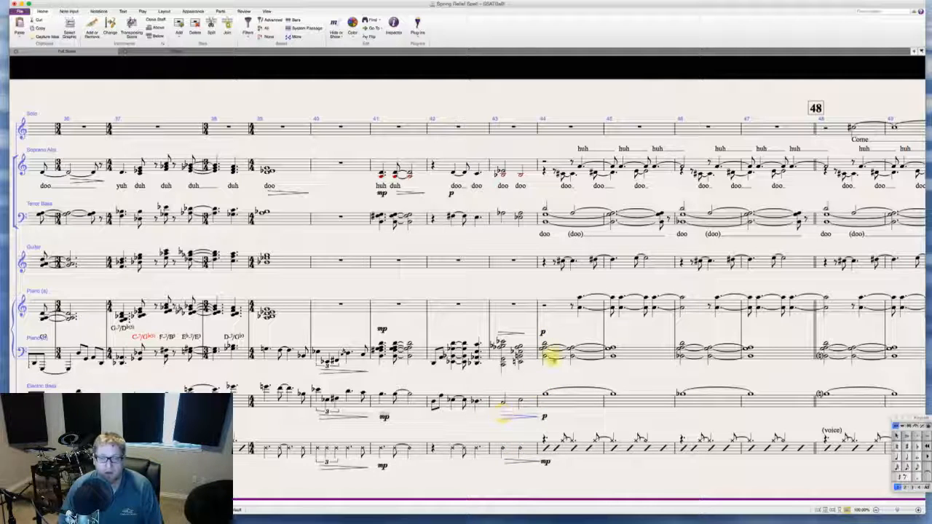
# - Add an mp dynamic to the Solo staff in bar 48, just before the lyric "Come"
pyautogui.moveTo(577, 365); pyautogui.dragTo(489, 339)
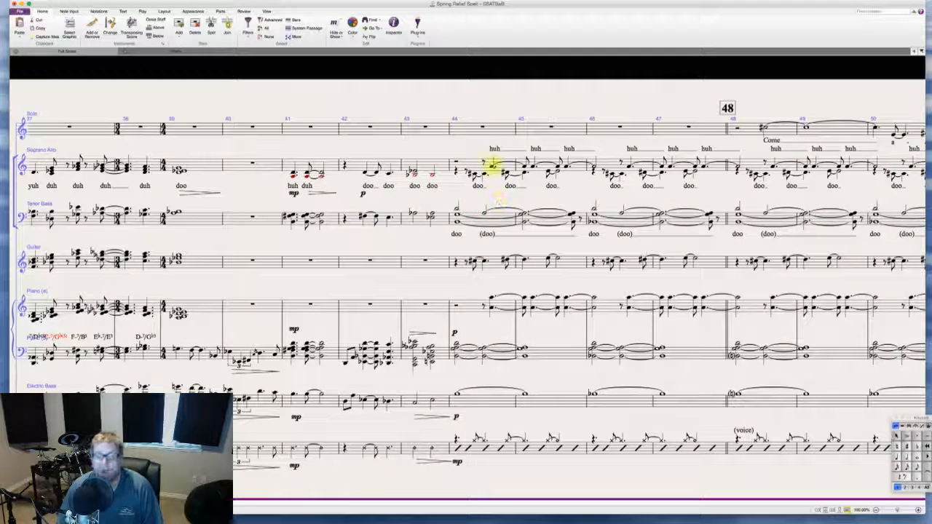
pyautogui.hscroll(20, 504, 209)
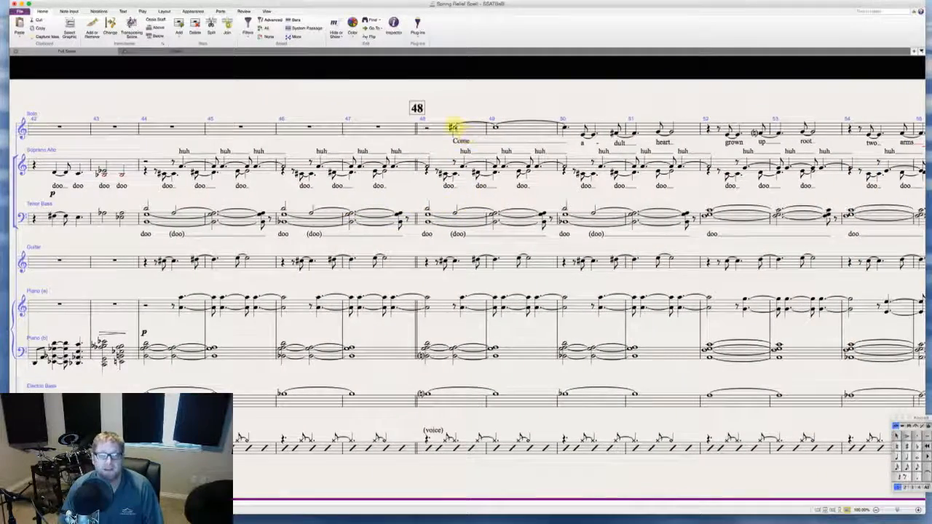
pyautogui.click(453, 128)
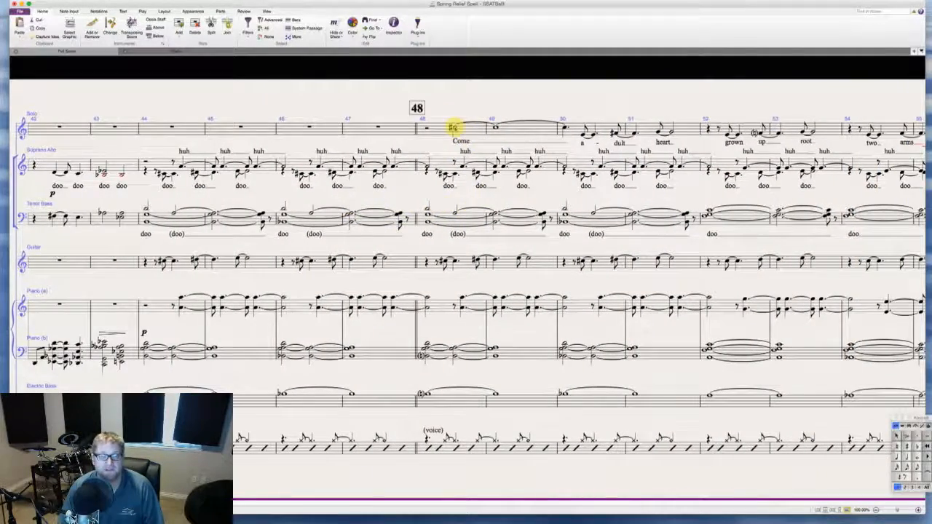
pyautogui.press('super+e')
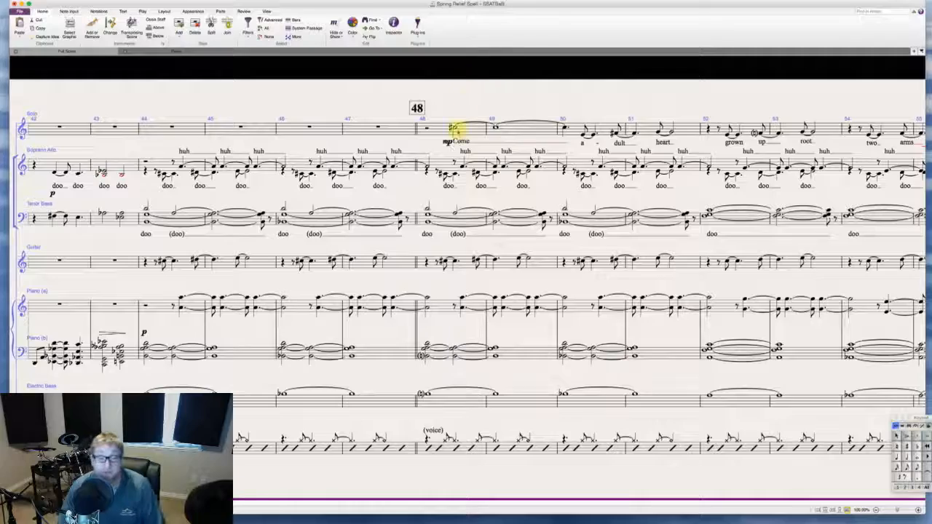
pyautogui.write('mp')
pyautogui.press('Escape')
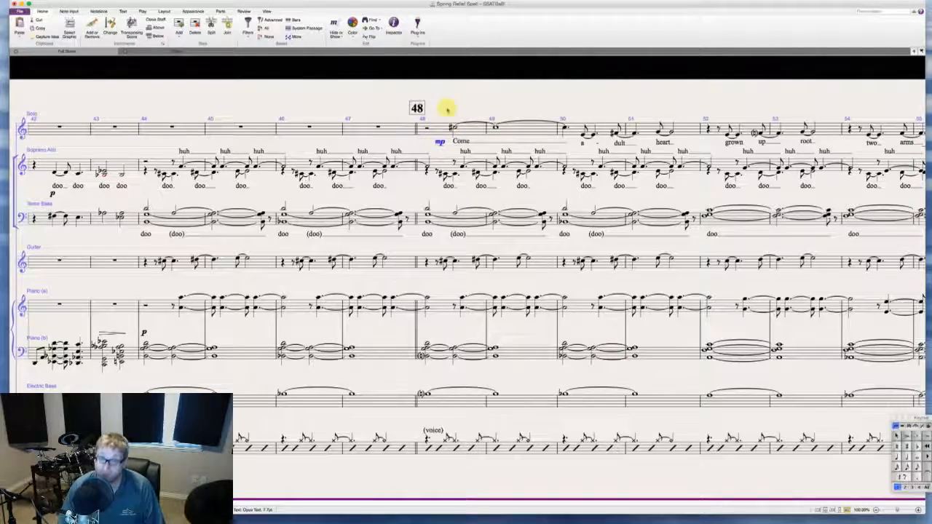
pyautogui.click(447, 110)
# - Move the bar 55 crescendo hairpin from the Solo lyrics to below the Soprano/Alto lyrics
pyautogui.hscroll(2, 447, 110)
pyautogui.hscroll(10, 447, 110)
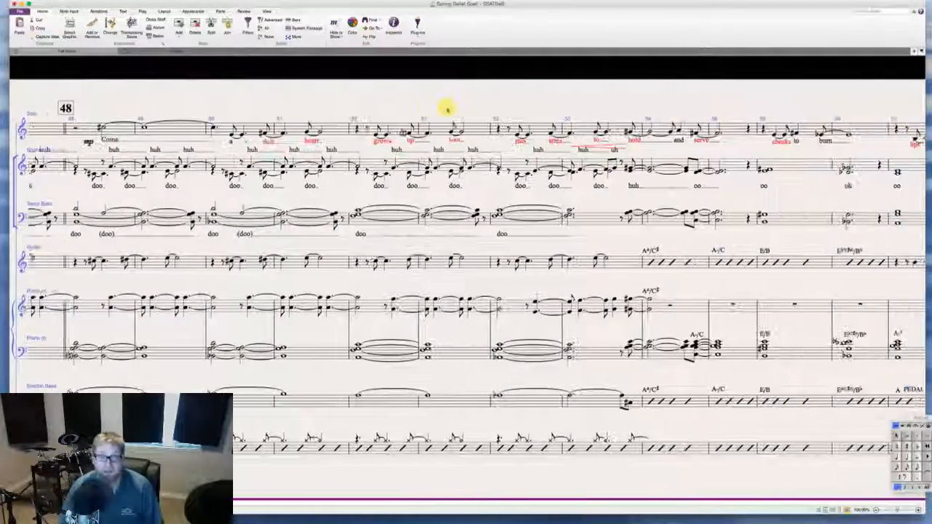
pyautogui.click(353, 160)
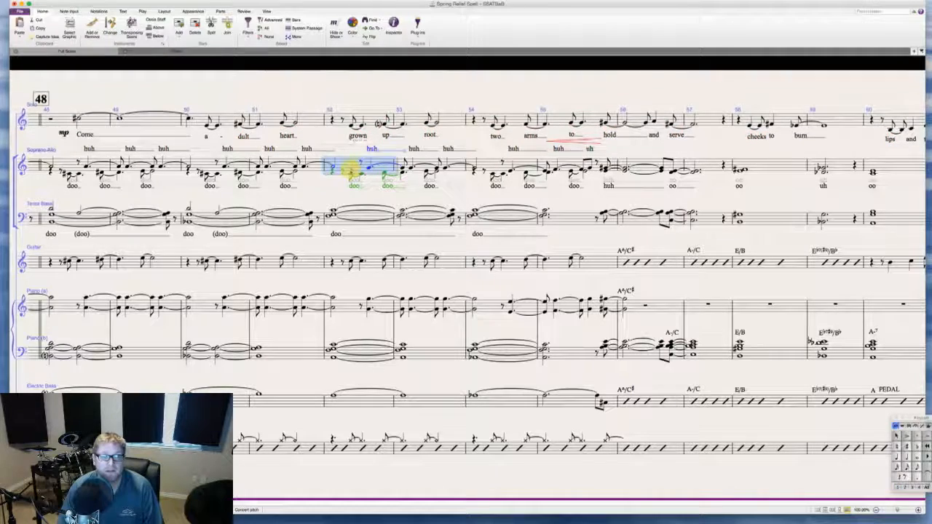
pyautogui.click(358, 100)
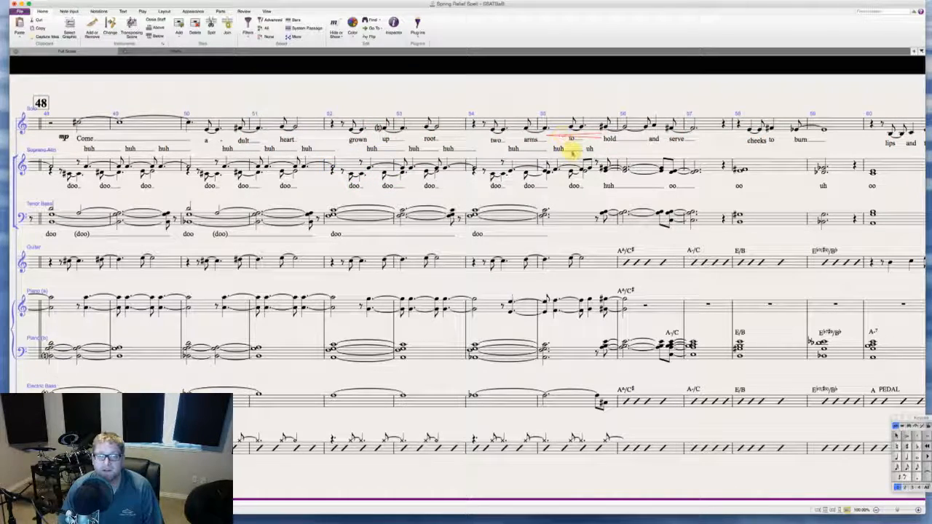
pyautogui.moveTo(593, 135)
pyautogui.mouseDown()
pyautogui.moveTo(593, 182)
pyautogui.moveTo(592, 134)
pyautogui.mouseUp()
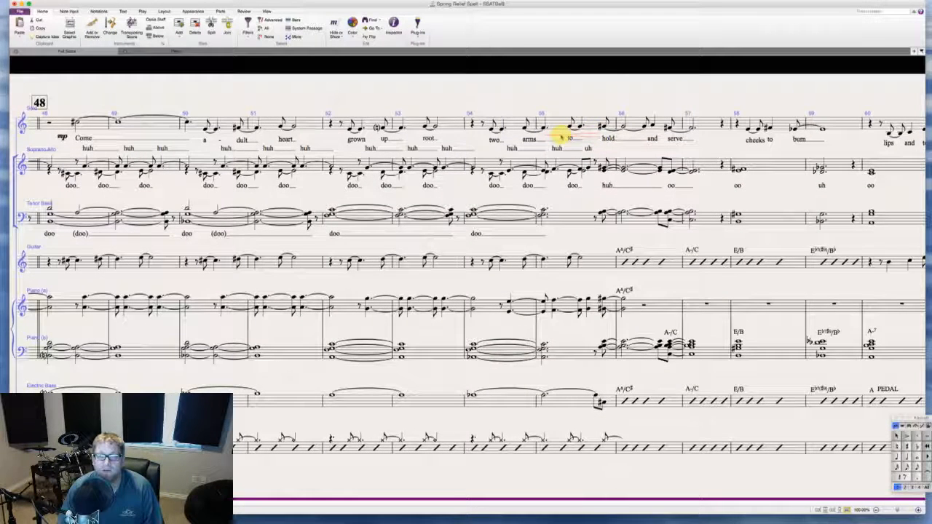
pyautogui.press('super+z')
pyautogui.moveTo(564, 211); pyautogui.dragTo(553, 190)
# - Add an mp dynamic below the Soprano/Alto "huh" at the end of bar 55 and copy the crescendo hairpin above the Solo staff
pyautogui.click(603, 169)
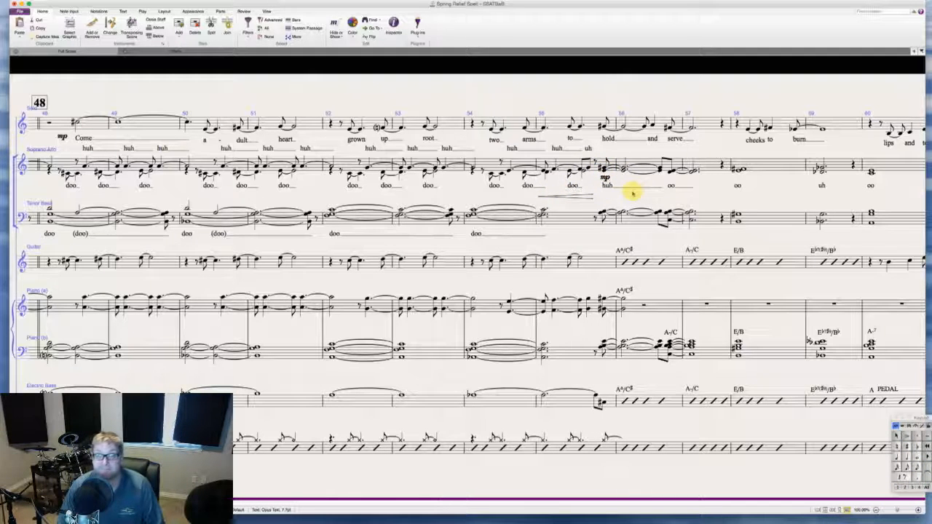
pyautogui.moveTo(606, 179); pyautogui.dragTo(605, 206)
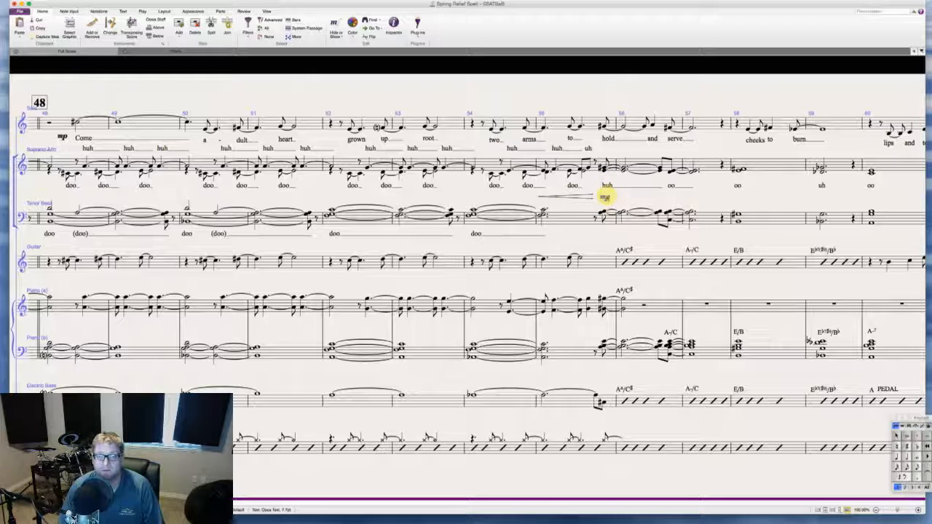
pyautogui.click(566, 197)
pyautogui.keyDown('alt'); pyautogui.click(543, 115); pyautogui.keyUp('alt')
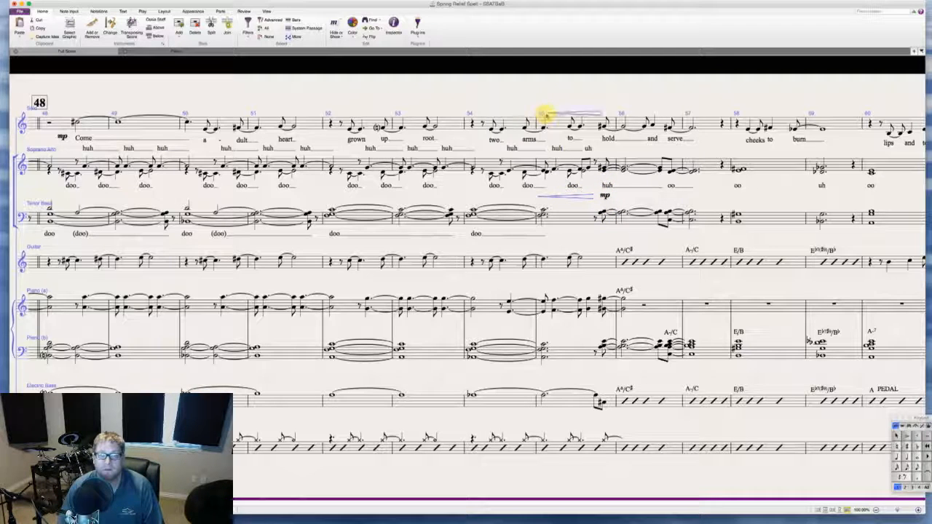
# - Copy the Soprano/Alto mp dynamic to the piano, electric bass and drum staves at the end of bar 55
pyautogui.click(605, 195)
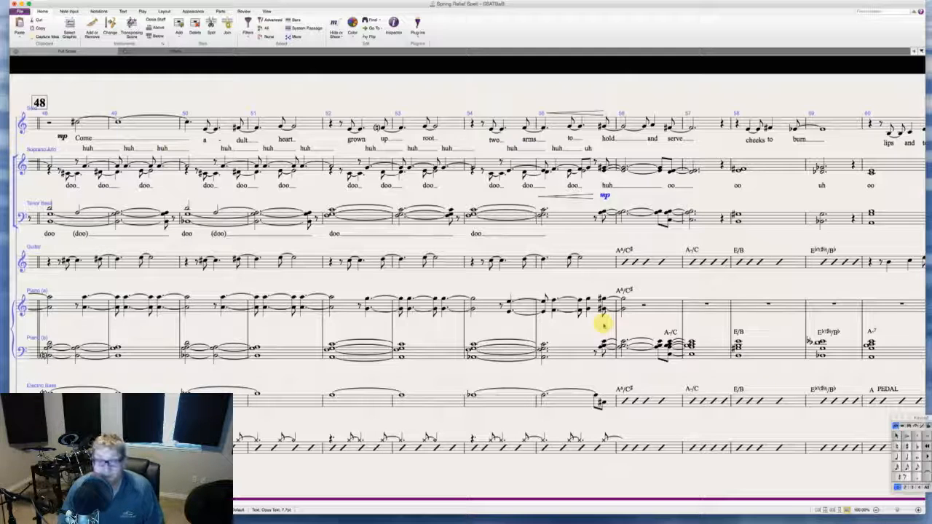
pyautogui.keyDown('alt'); pyautogui.click(602, 325); pyautogui.keyUp('alt')
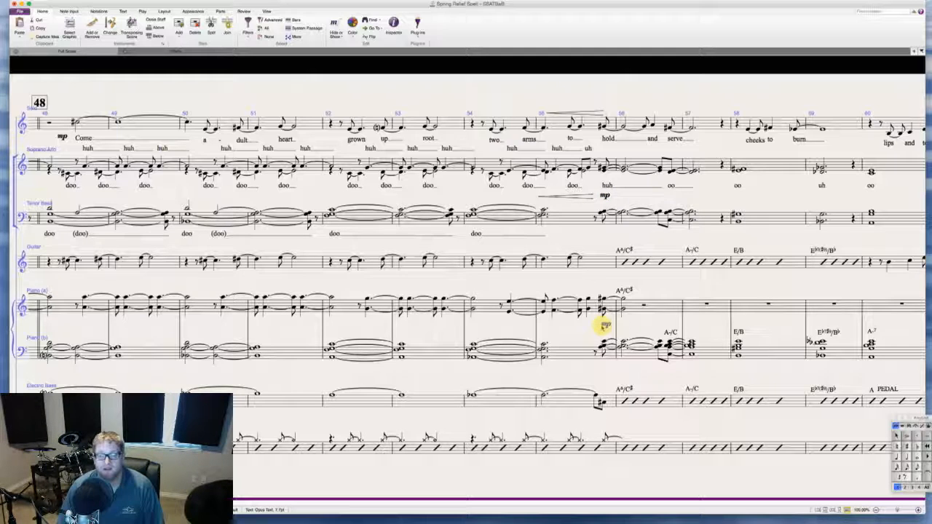
pyautogui.keyDown('alt'); pyautogui.click(603, 414); pyautogui.keyUp('alt')
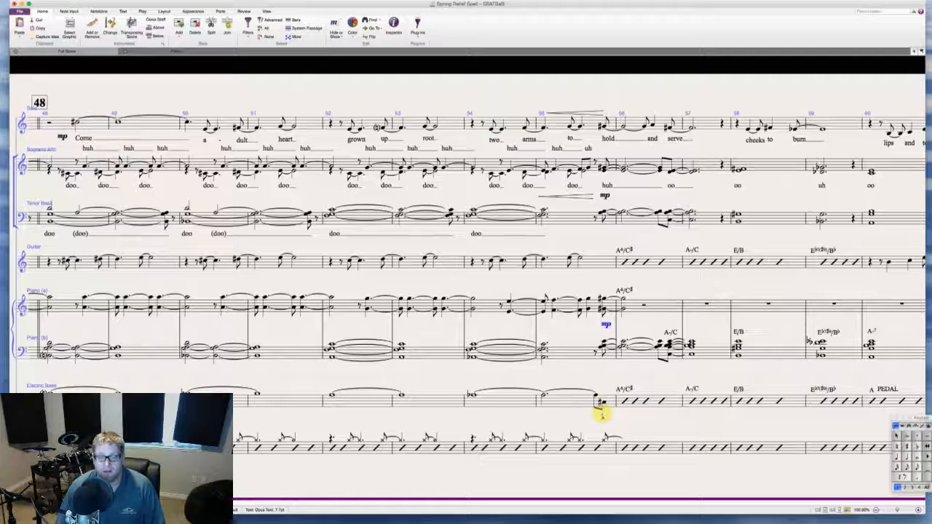
pyautogui.keyDown('alt'); pyautogui.click(603, 462); pyautogui.keyUp('alt')
# - Add crescendo hairpins leading to the mp in bar 55 of the drum, electric bass and upper piano staves
pyautogui.click(552, 447)
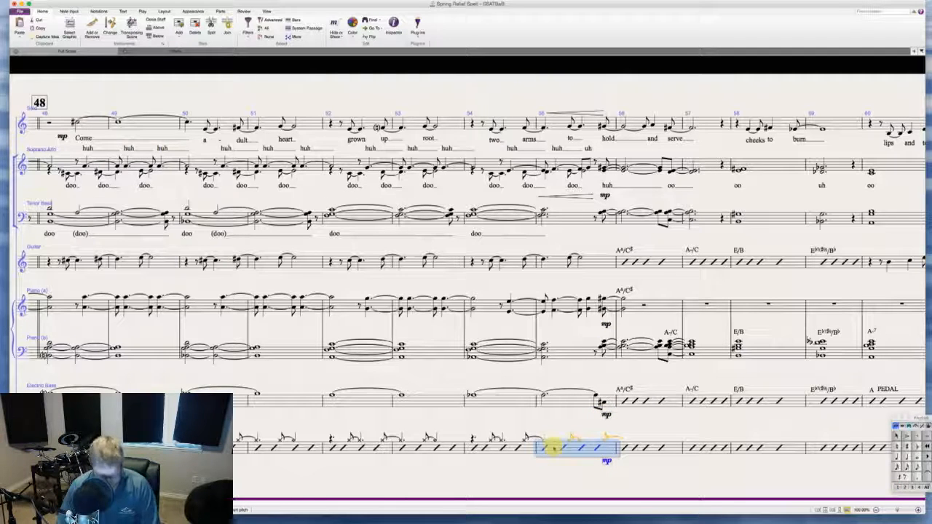
pyautogui.press('h')
pyautogui.click(558, 401)
pyautogui.press('h')
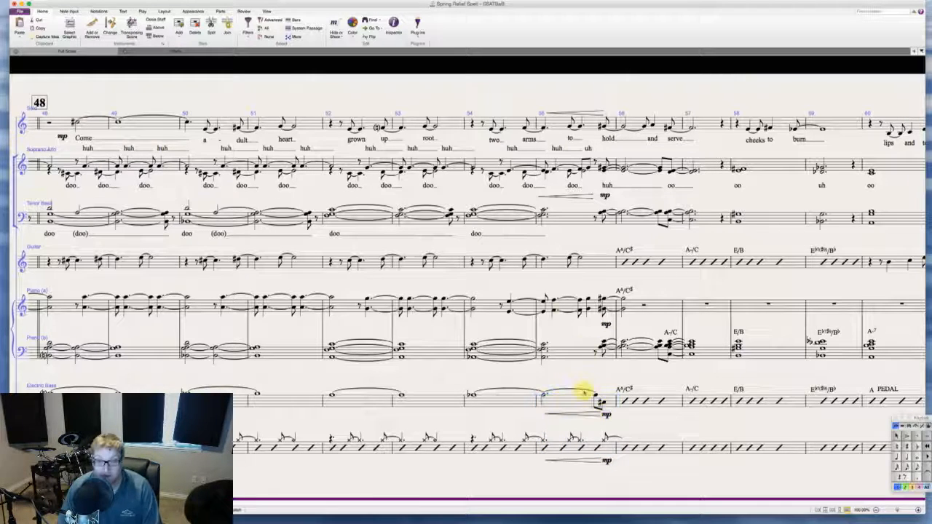
pyautogui.click(567, 307)
pyautogui.press('h')
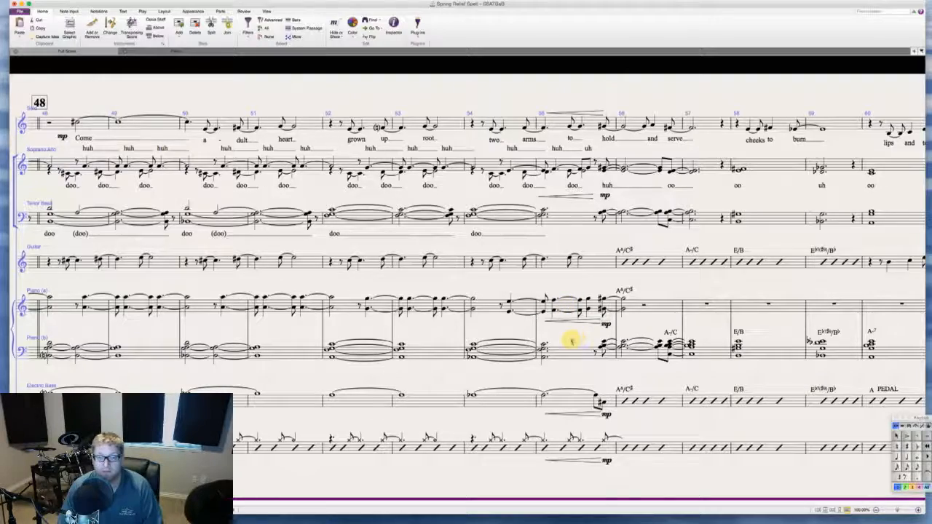
# - Add a short hairpin below the Soprano/Alto staff in bar 59
pyautogui.hscroll(2, 570, 340)
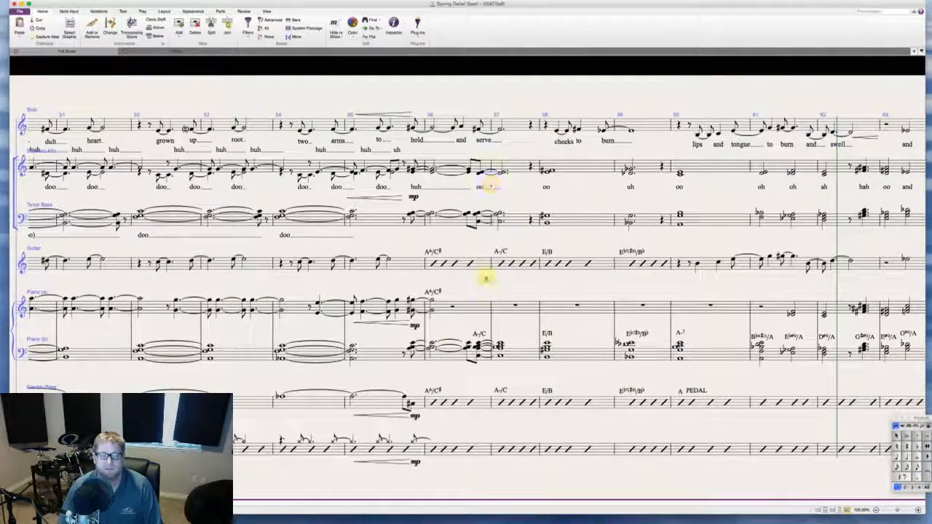
pyautogui.hscroll(2, 485, 295)
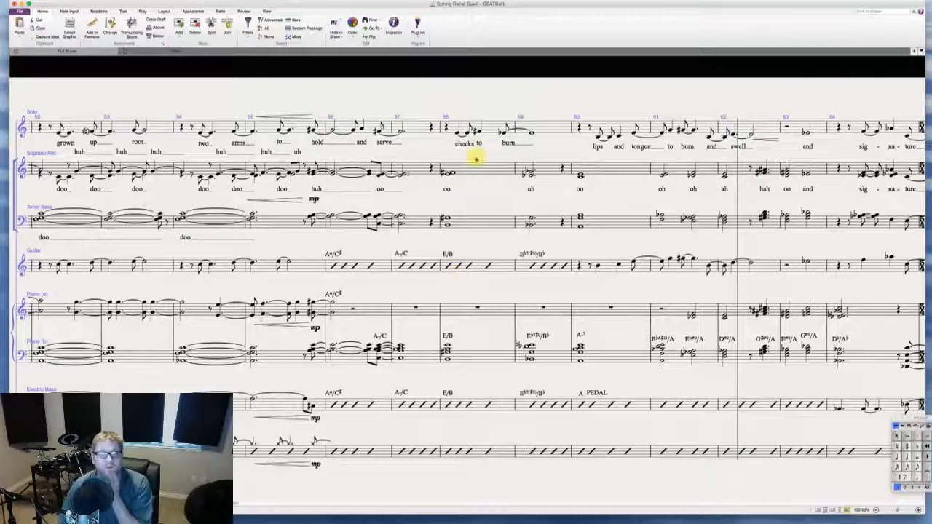
pyautogui.hscroll(2, 474, 152)
pyautogui.hscroll(1, 474, 159)
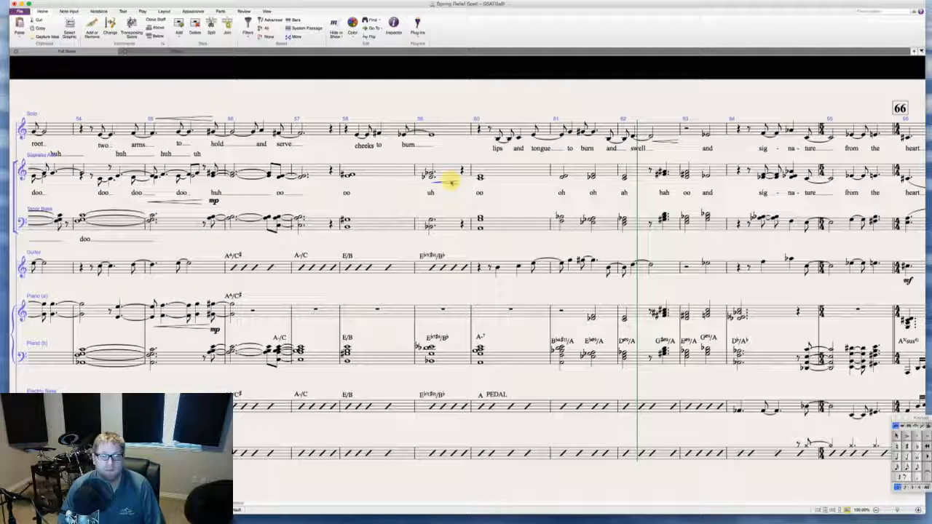
pyautogui.hscroll(5, 452, 205)
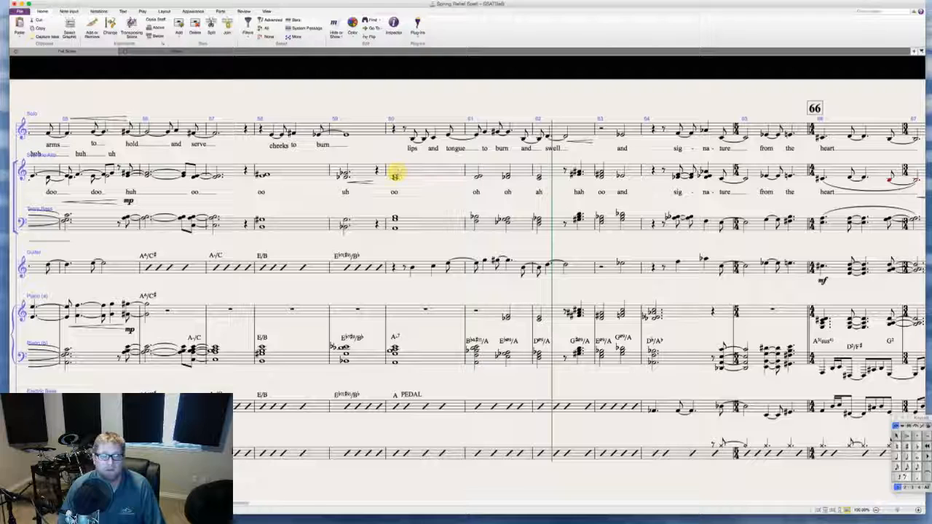
# - Add an mp dynamic to the Soprano/Alto chord in bar 60 and place it below the "oo" lyric
pyautogui.click(394, 177)
pyautogui.press('super+e')
pyautogui.press('super+m')
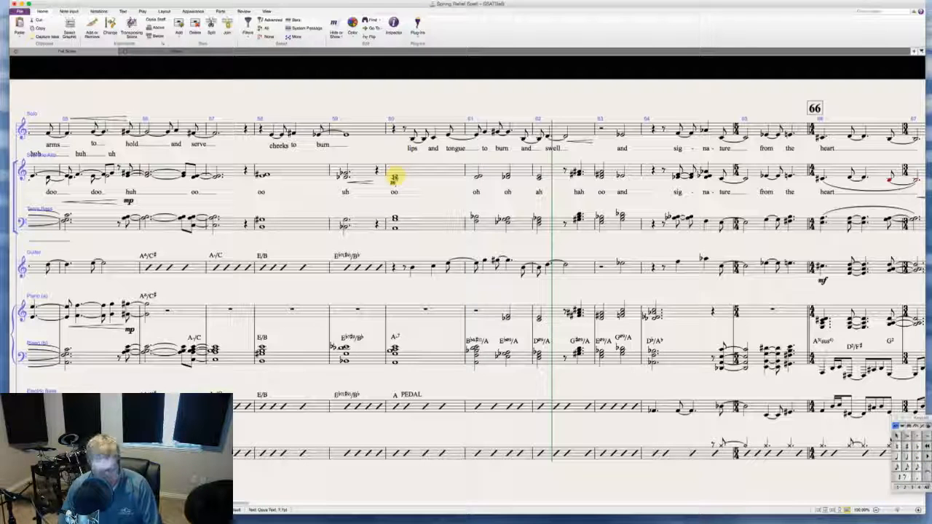
pyautogui.press('super+p')
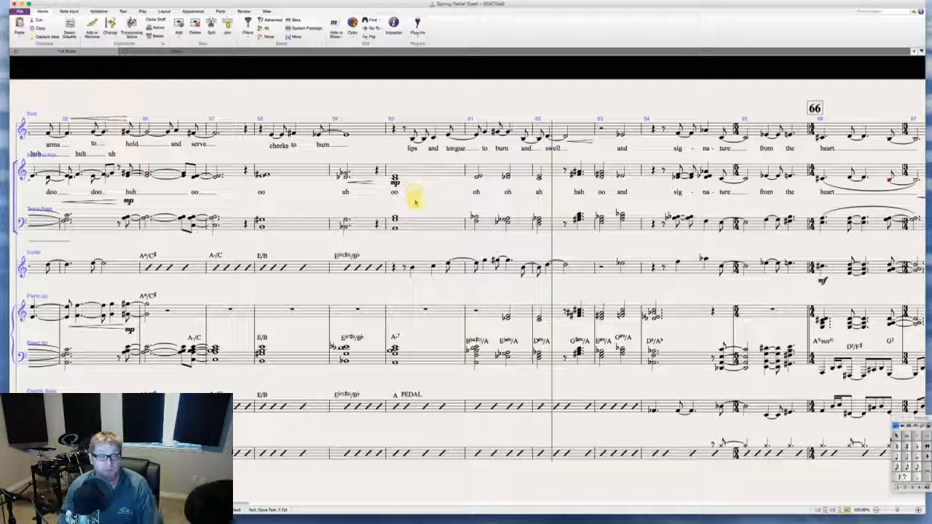
pyautogui.press('Escape')
pyautogui.moveTo(394, 184); pyautogui.dragTo(394, 203)
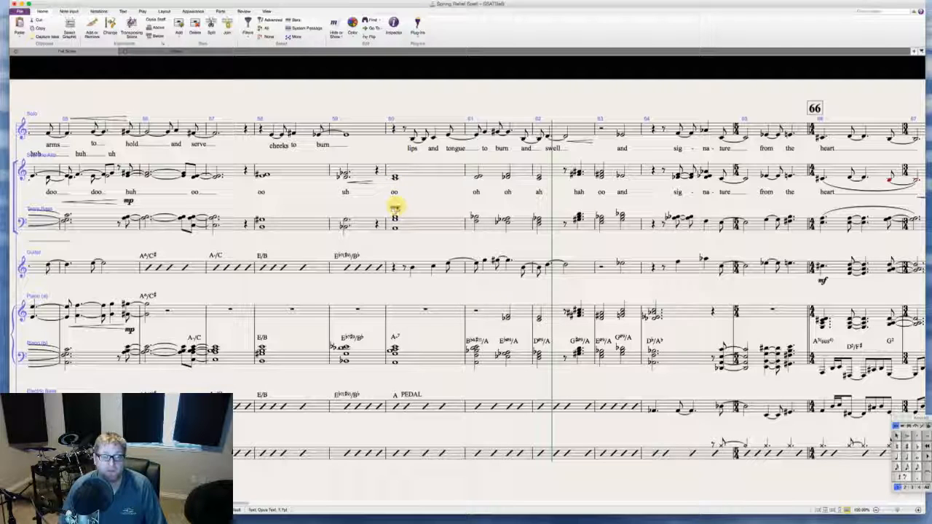
# - Add a crescendo hairpin in bar 61 and an mf dynamic at the start of bar 62, both below the Soprano/Alto lyrics
pyautogui.click(483, 172)
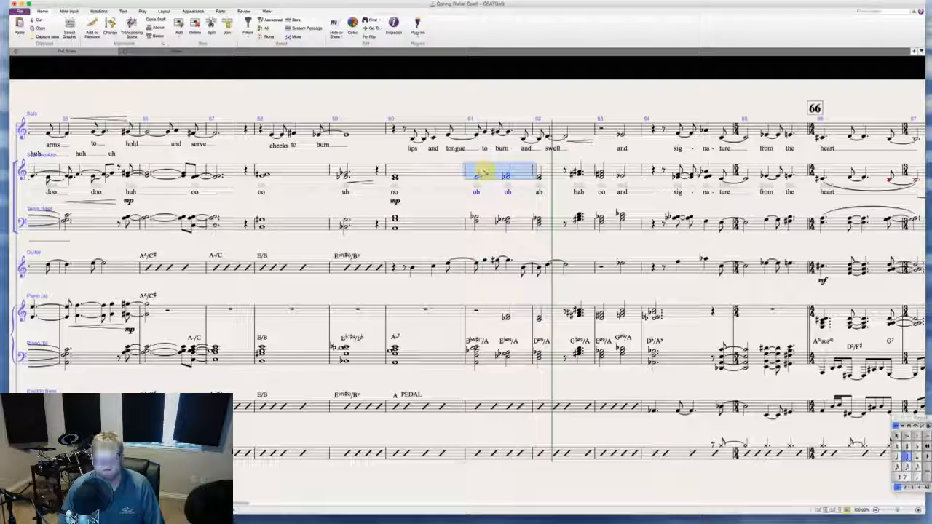
pyautogui.press('h')
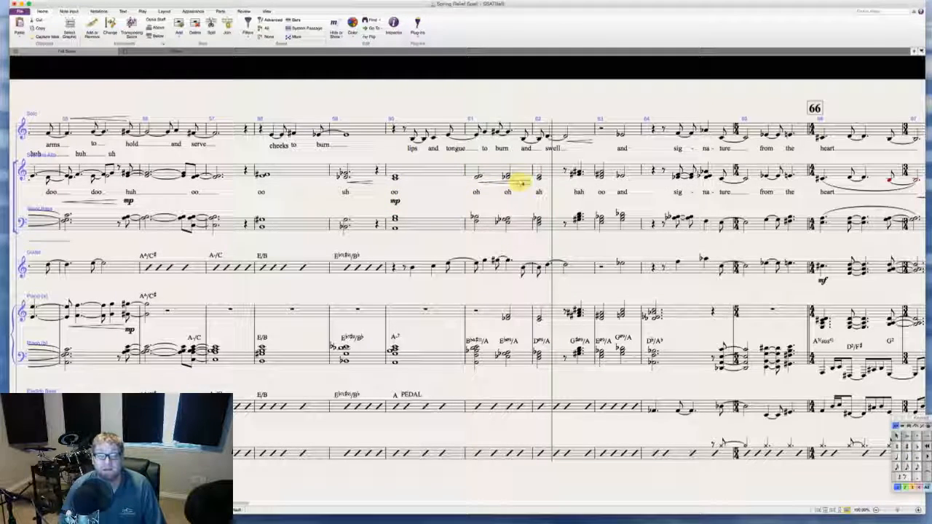
pyautogui.moveTo(521, 182); pyautogui.dragTo(539, 178)
pyautogui.click(539, 178)
pyautogui.press('super+e')
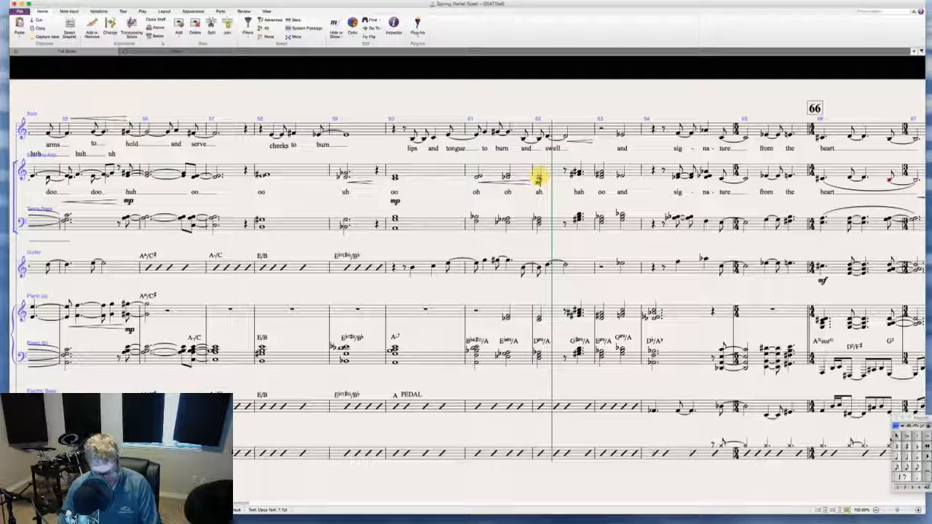
pyautogui.press('super+m')
pyautogui.press('super+f')
pyautogui.press('Escape')
pyautogui.press('Escape')
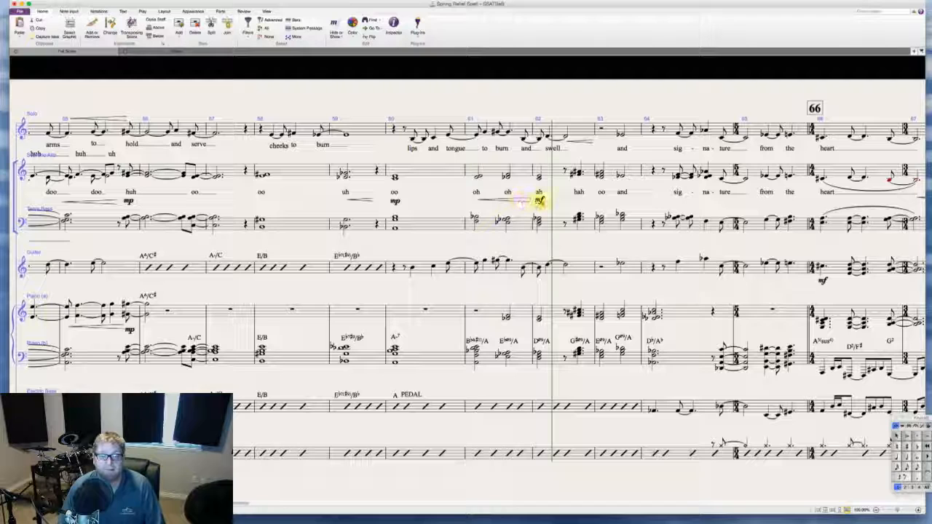
# - Copy the Soprano/Alto crescendo hairpin and mf of bars 61–62 to the upper piano, electric bass and drum staves
pyautogui.click(510, 199)
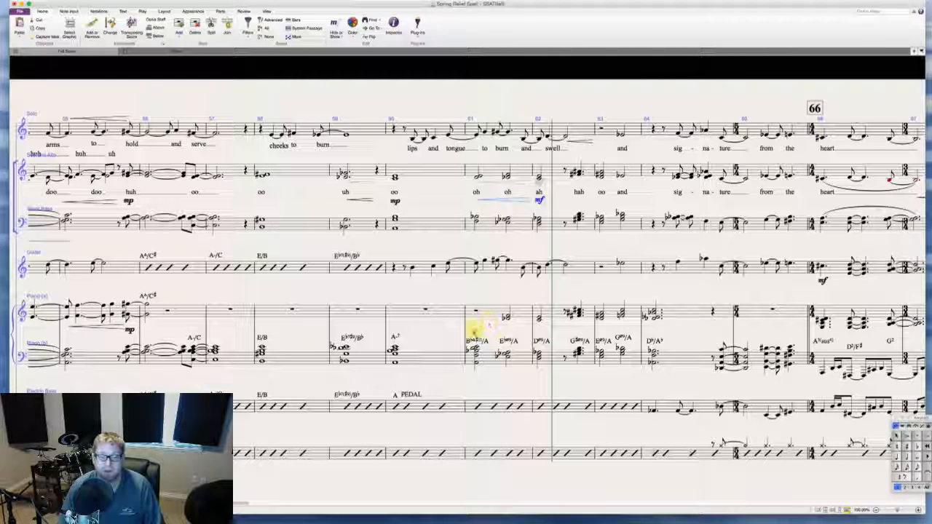
pyautogui.keyDown('alt'); pyautogui.click(473, 328); pyautogui.keyUp('alt')
pyautogui.keyDown('alt'); pyautogui.click(472, 415); pyautogui.keyUp('alt')
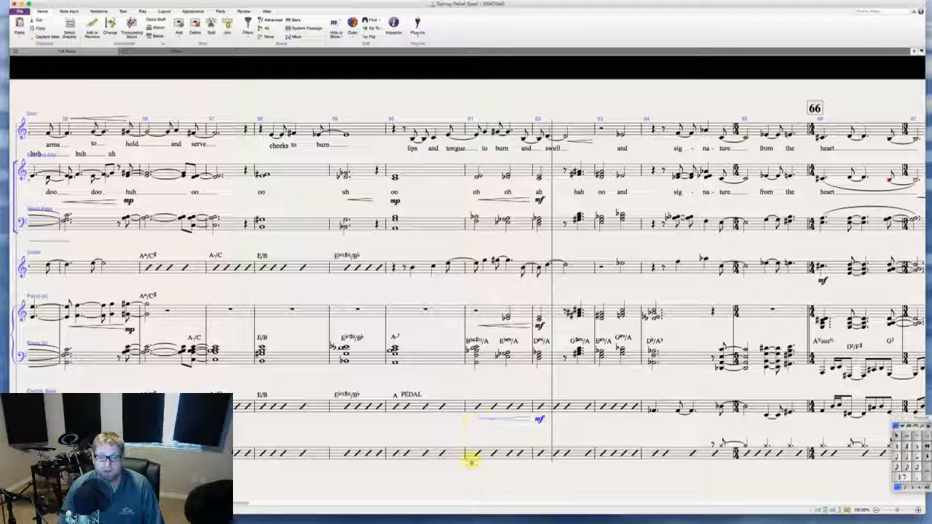
pyautogui.keyDown('alt'); pyautogui.click(471, 460); pyautogui.keyUp('alt')
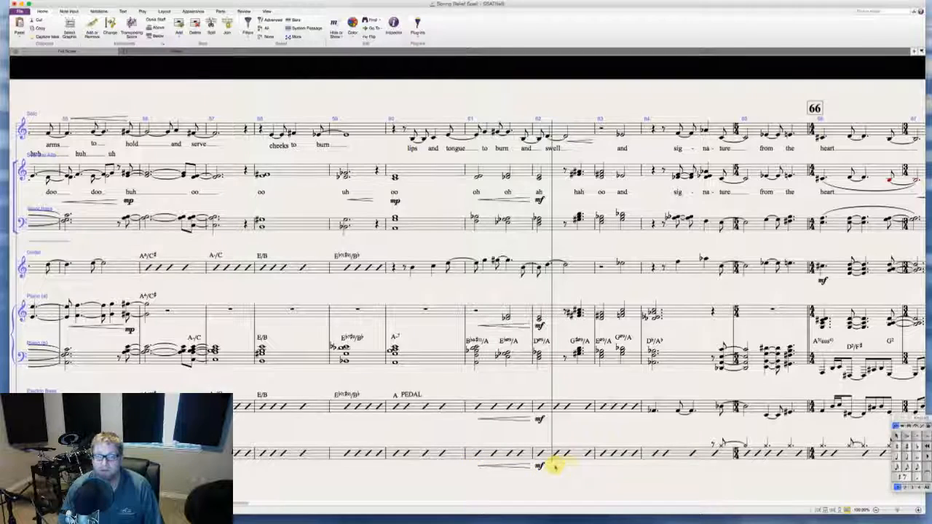
# - Copy the guitar's mf at rehearsal mark 73 to the Soprano/Alto, upper piano, electric bass and drum staves in the same bar
pyautogui.hscroll(5, 554, 466)
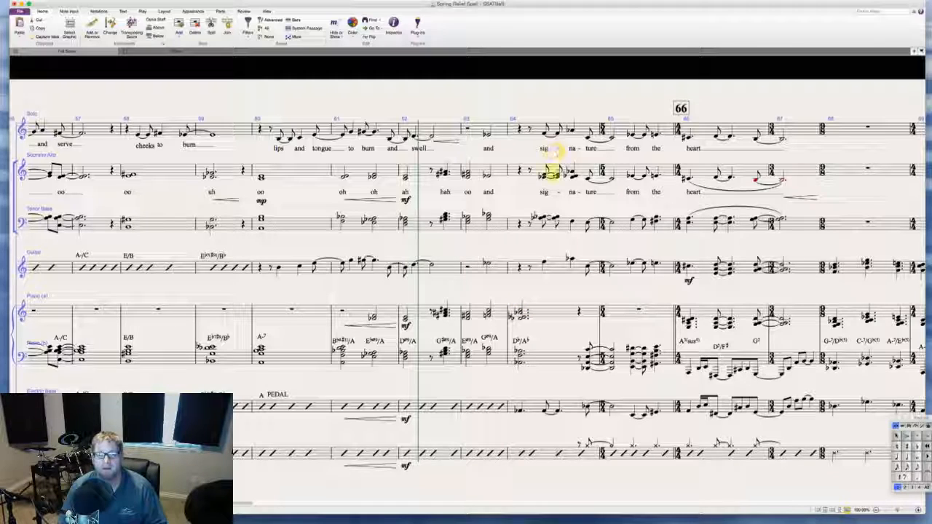
pyautogui.hscroll(5, 562, 206)
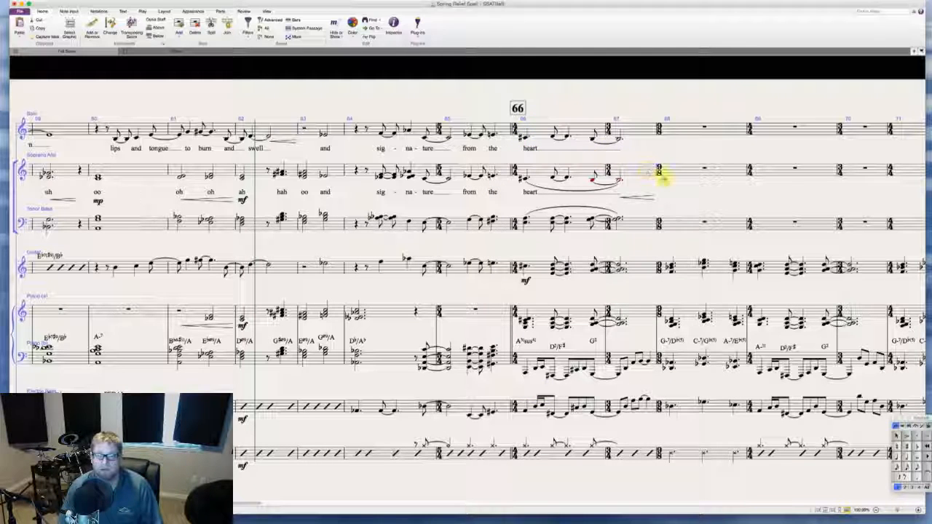
pyautogui.hscroll(5, 671, 265)
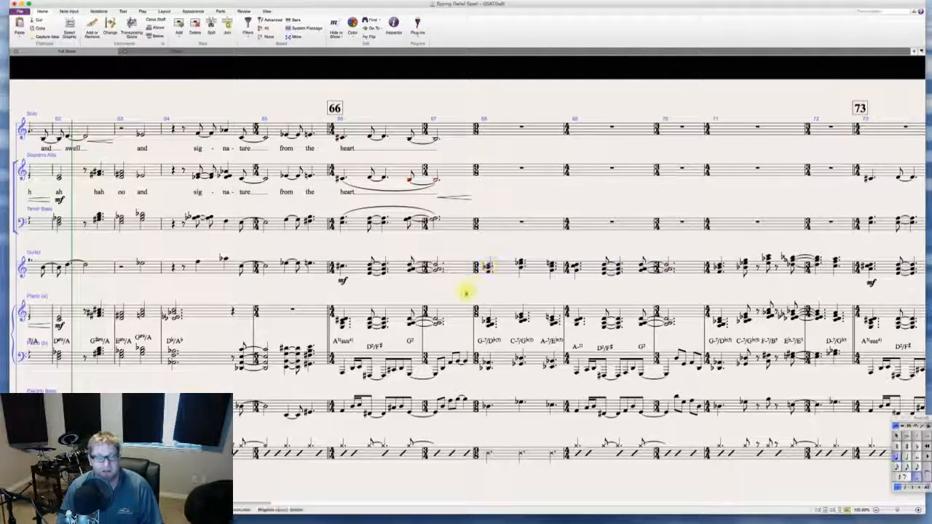
pyautogui.hscroll(2, 465, 292)
pyautogui.hscroll(6, 465, 293)
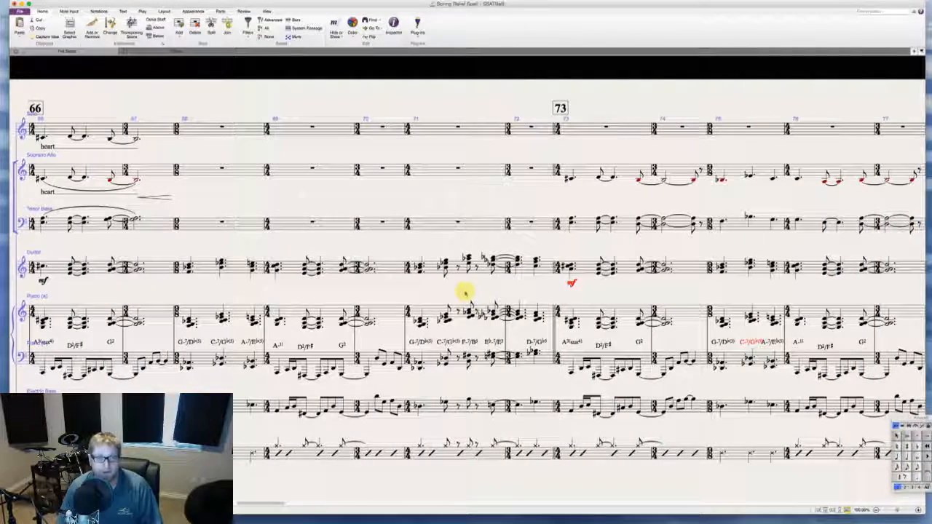
pyautogui.hscroll(3, 463, 291)
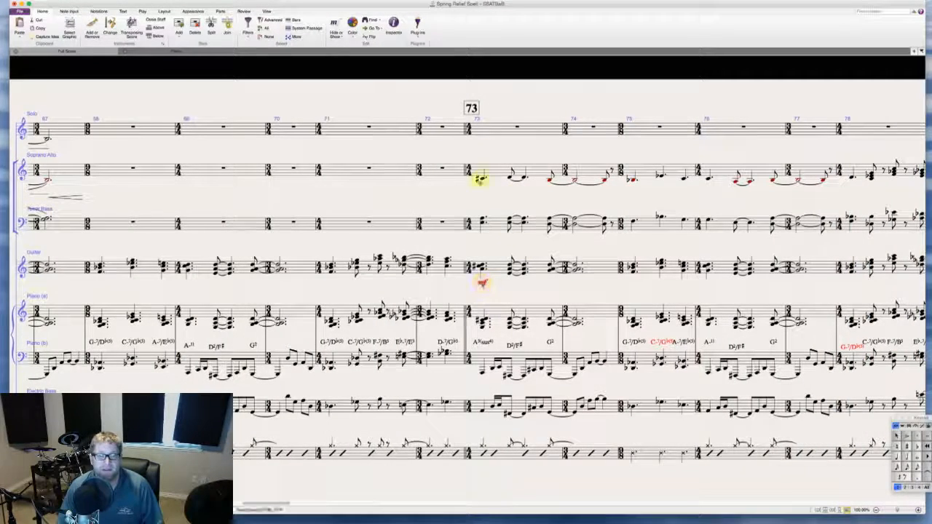
pyautogui.keyDown('alt'); pyautogui.click(478, 201); pyautogui.keyUp('alt')
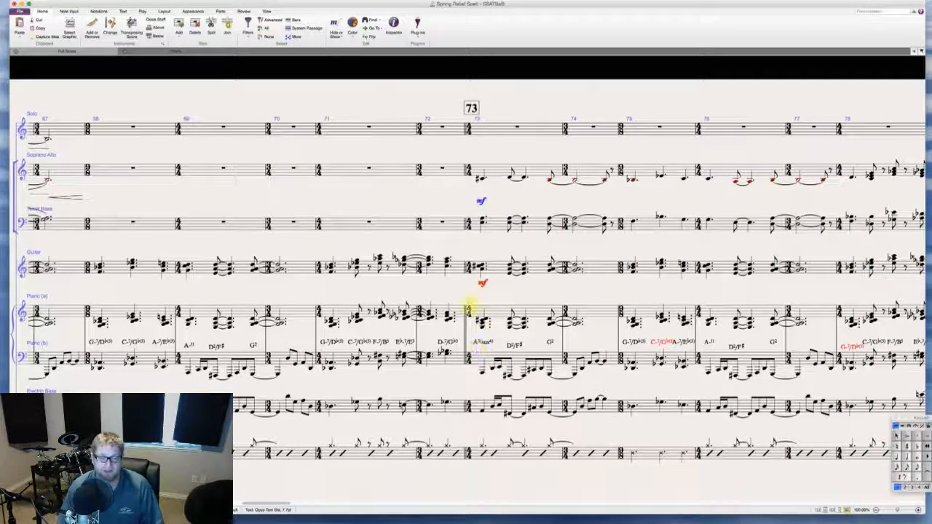
pyautogui.keyDown('alt'); pyautogui.click(477, 338); pyautogui.keyUp('alt')
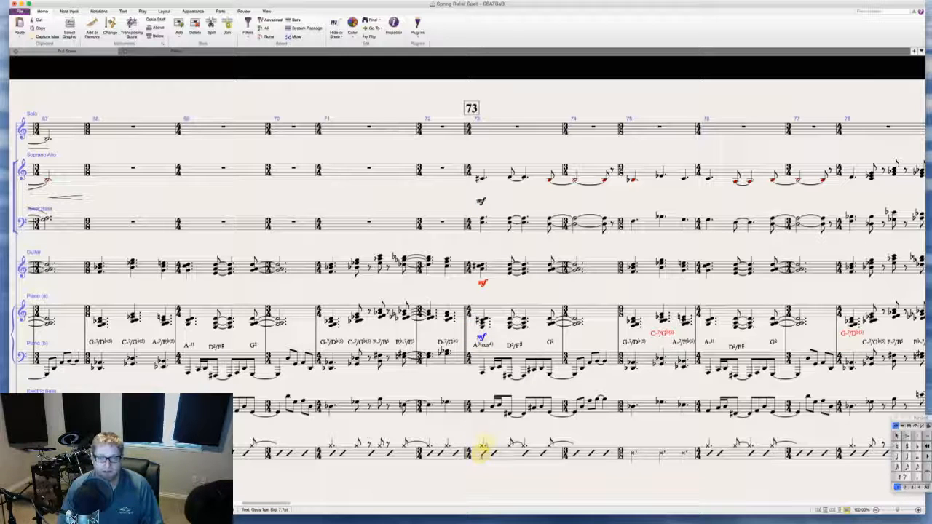
pyautogui.keyDown('alt'); pyautogui.click(480, 416); pyautogui.keyUp('alt')
pyautogui.keyDown('alt'); pyautogui.click(480, 466); pyautogui.keyUp('alt')
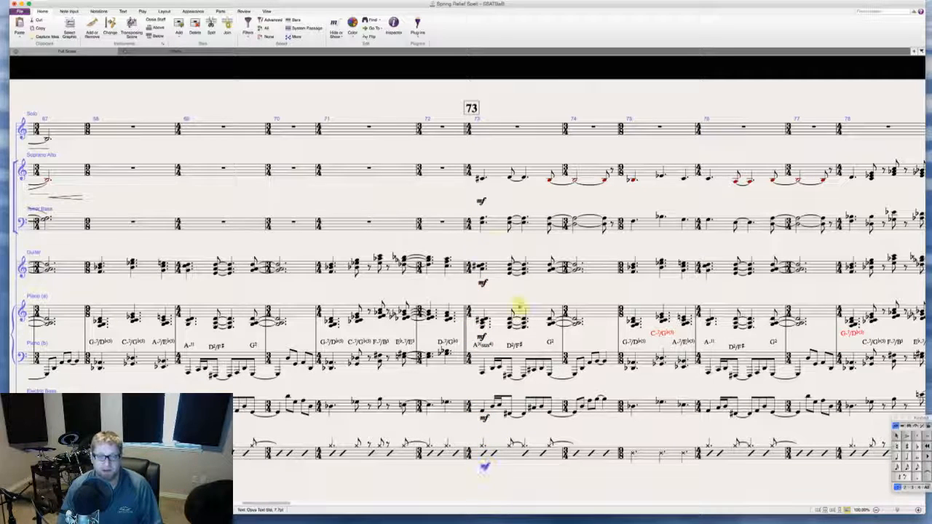
pyautogui.press('Escape')
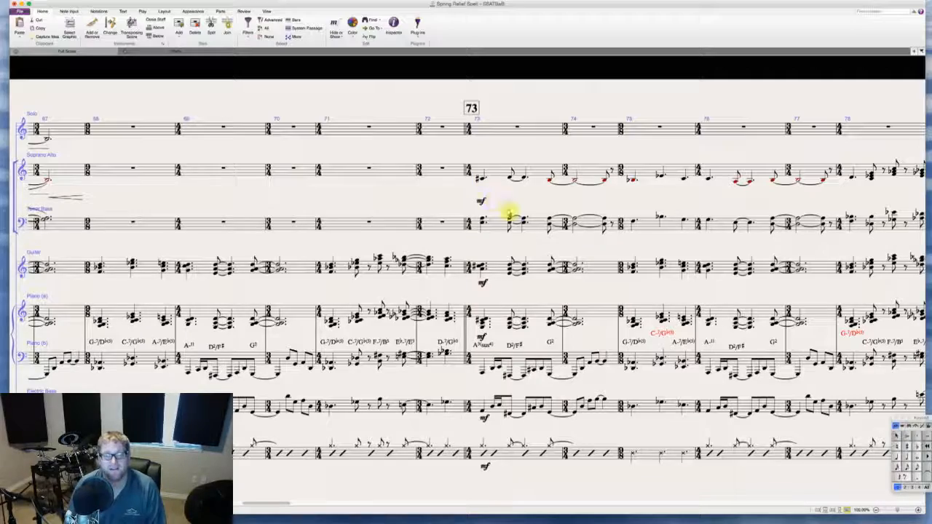
# - Copy the Soprano/Alto lyrics from bars 32–38, starting with "huh", to the Soprano/Alto staff starting at bar 73
pyautogui.hscroll(-20, 517, 199)
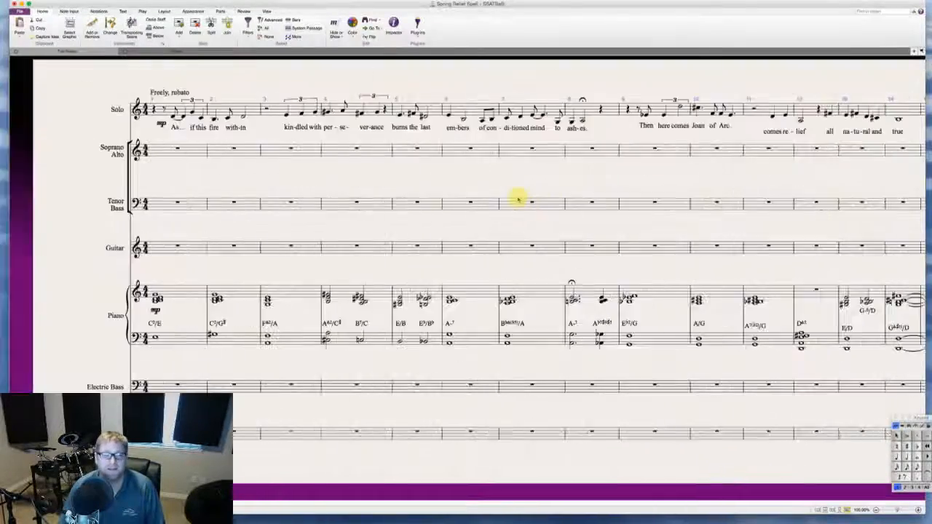
pyautogui.hscroll(12, 517, 200)
pyautogui.hscroll(15, 516, 198)
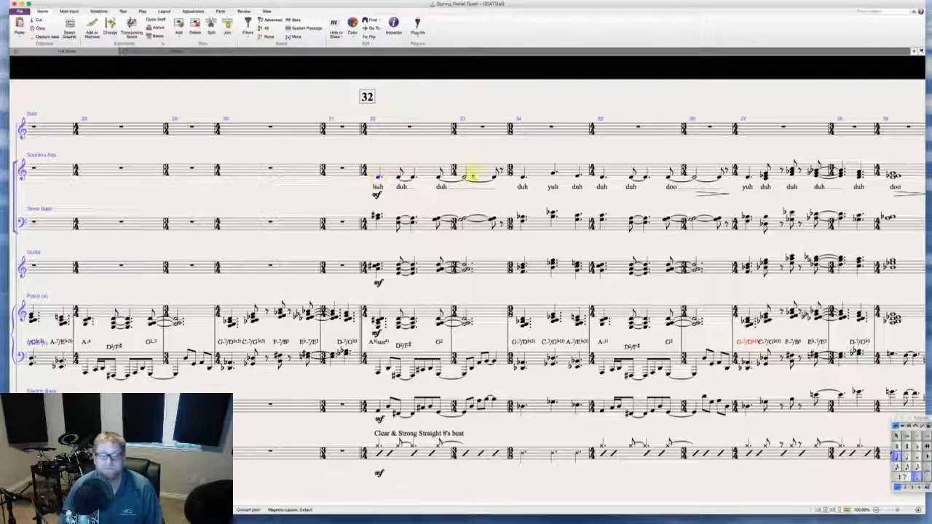
pyautogui.keyDown('shift'); pyautogui.click(673, 173); pyautogui.keyUp('shift')
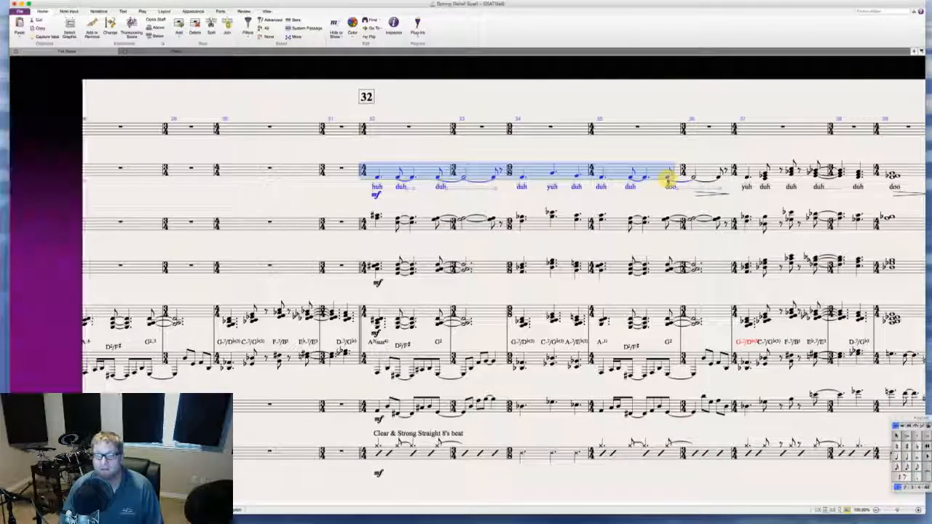
pyautogui.hscroll(4, 728, 175)
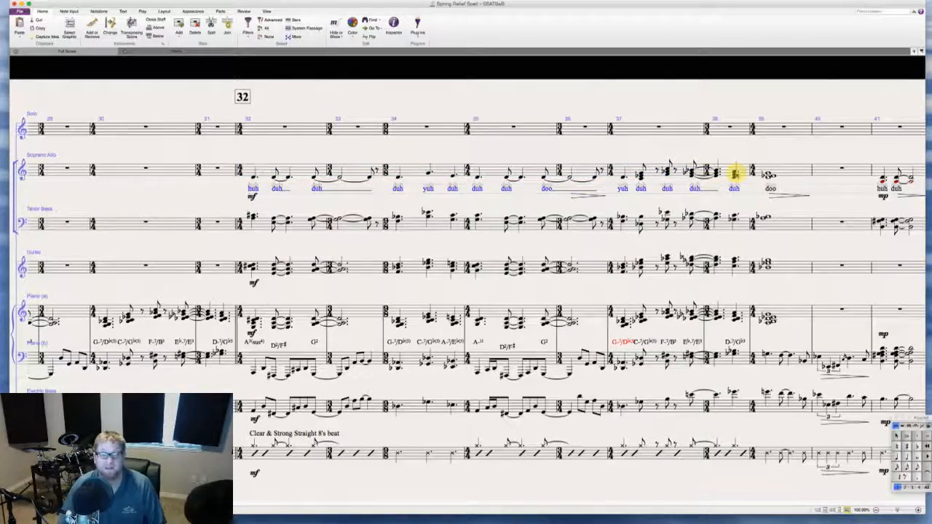
pyautogui.hscroll(12, 735, 173)
pyautogui.hscroll(15, 735, 173)
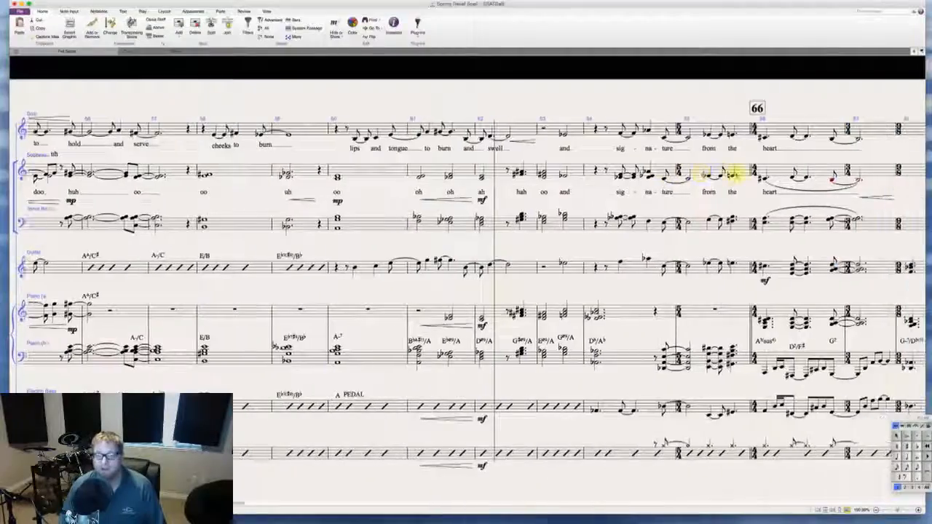
pyautogui.hscroll(6, 590, 187)
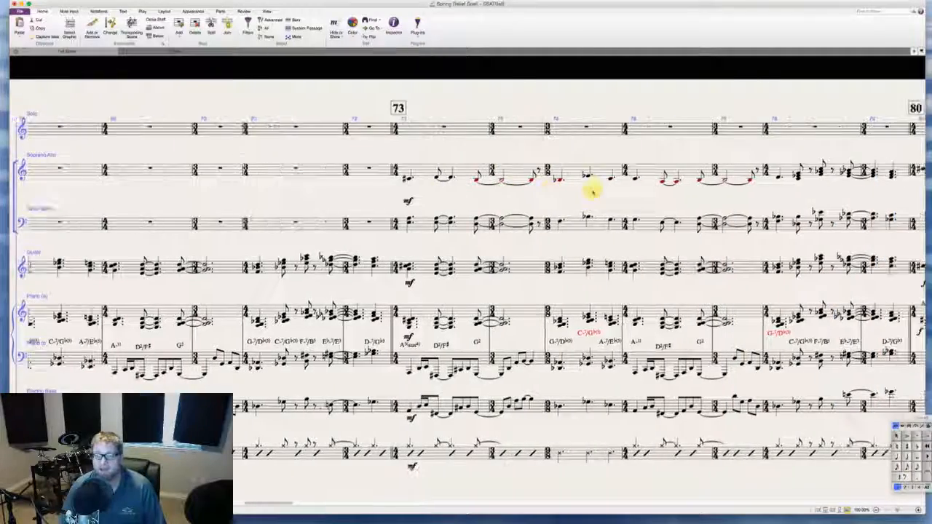
pyautogui.click(371, 178)
pyautogui.hotkey('ctrl', 'v')
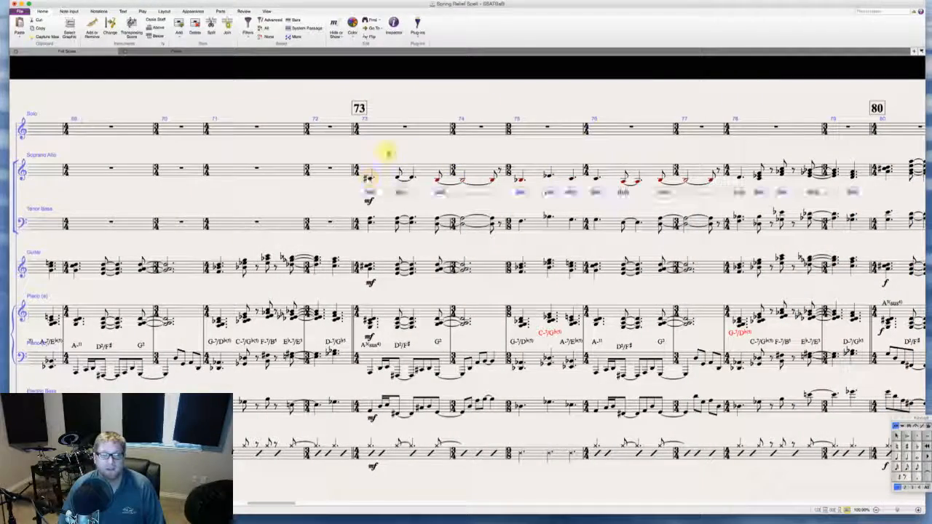
pyautogui.press('Escape')
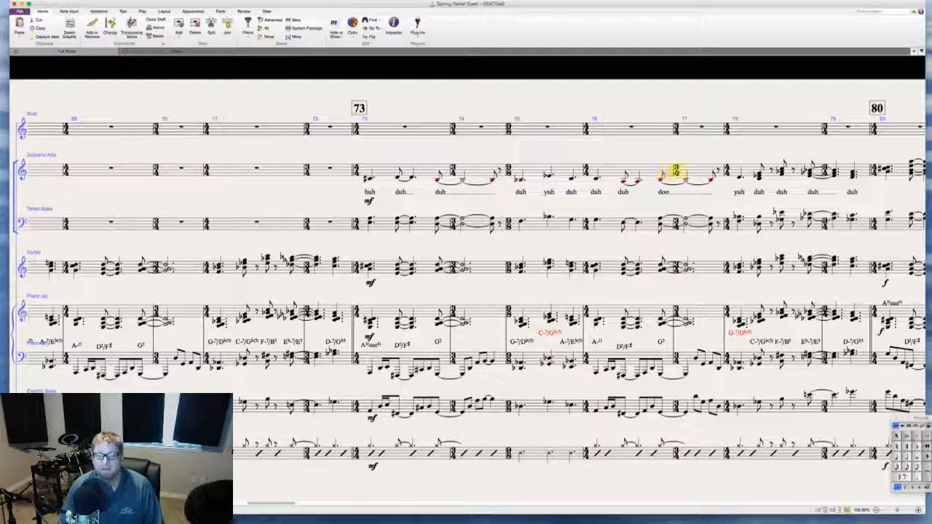
# - Add a diminuendo hairpin to the Soprano/Alto notes in bar 77 and copy the mf from bar 73 below "yuh" in bar 78
pyautogui.click(711, 179)
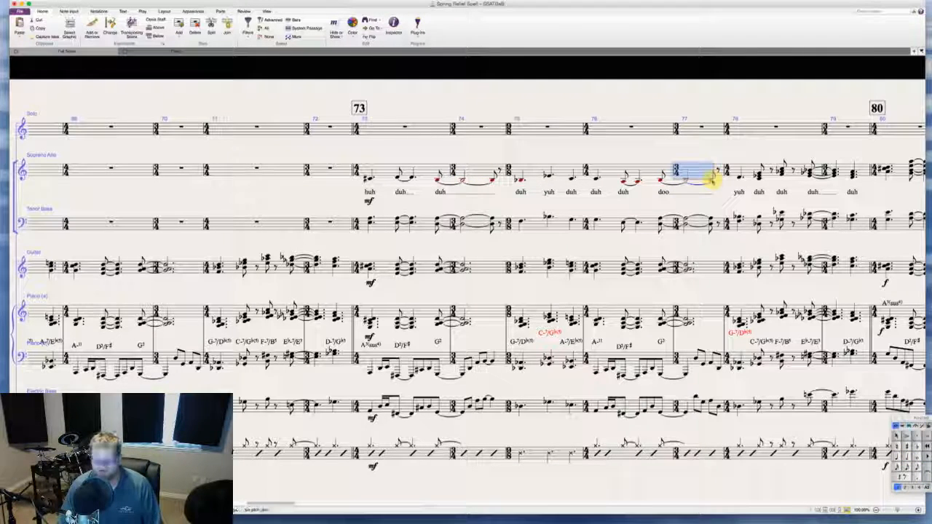
pyautogui.press('Escape')
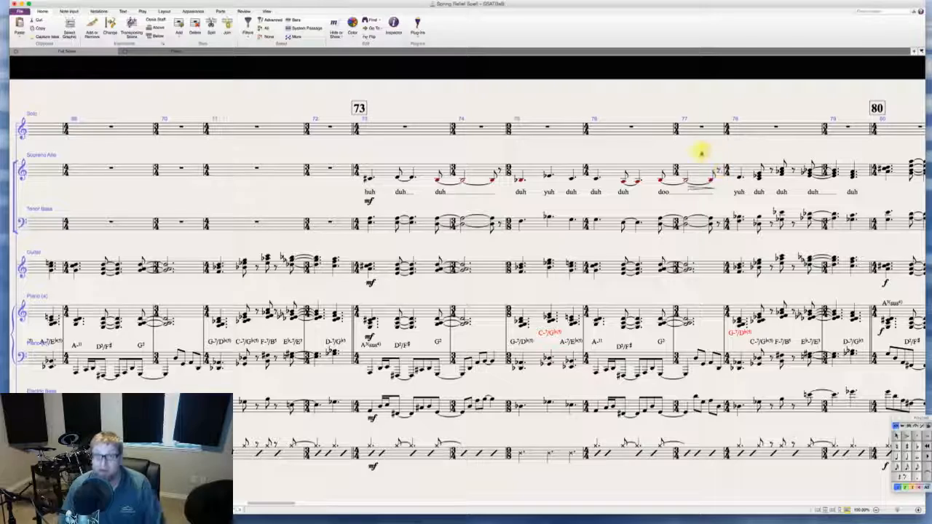
pyautogui.hscroll(5, 686, 159)
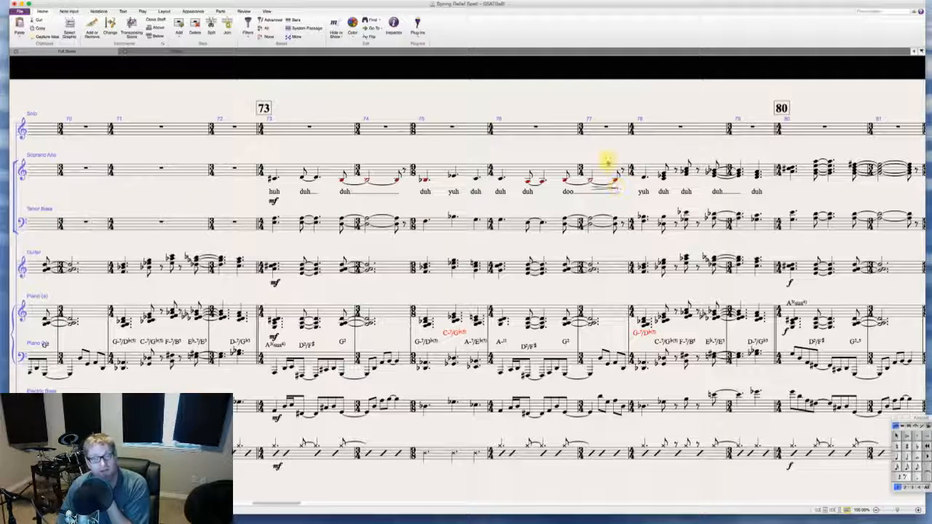
pyautogui.hscroll(3, 603, 160)
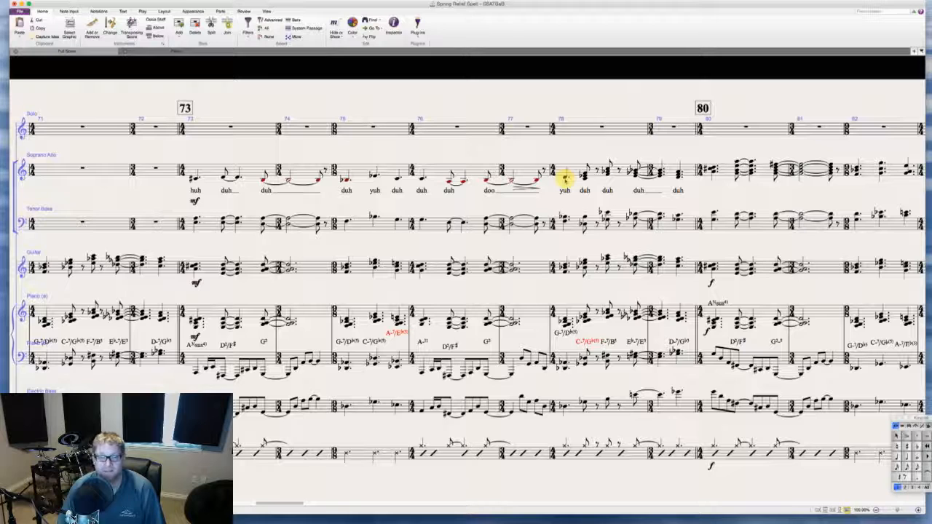
pyautogui.click(194, 202)
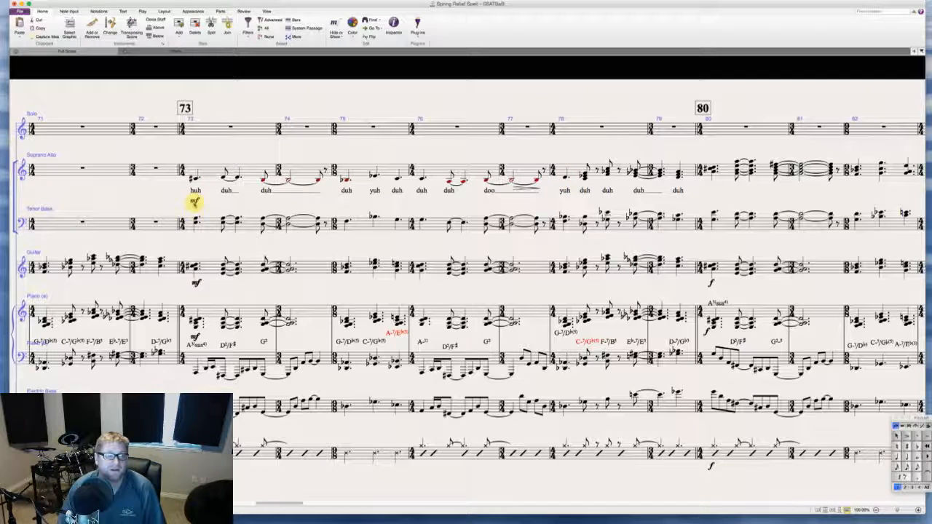
pyautogui.keyDown('alt'); pyautogui.click(564, 198); pyautogui.keyUp('alt')
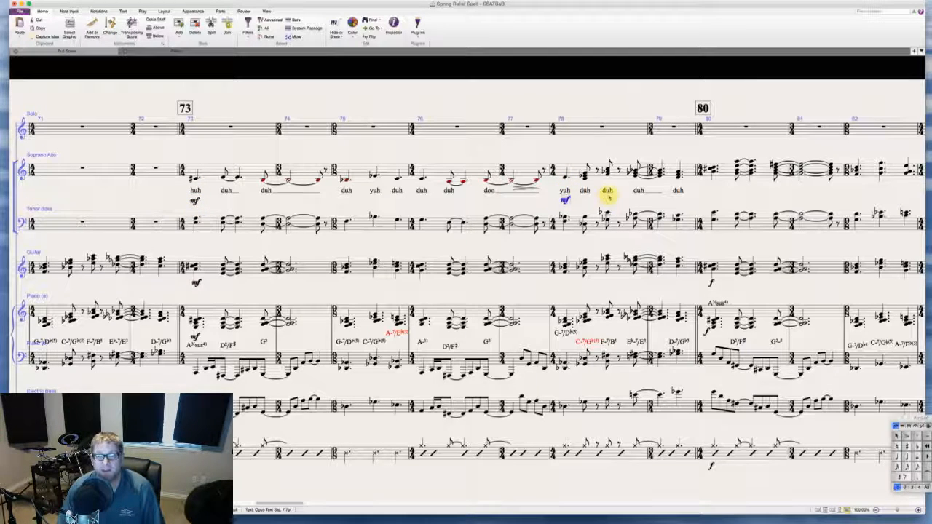
# - Select the Soprano/Alto passage from the first "duh" in bar 78 through the last chord of bar 79
pyautogui.hscroll(3, 603, 202)
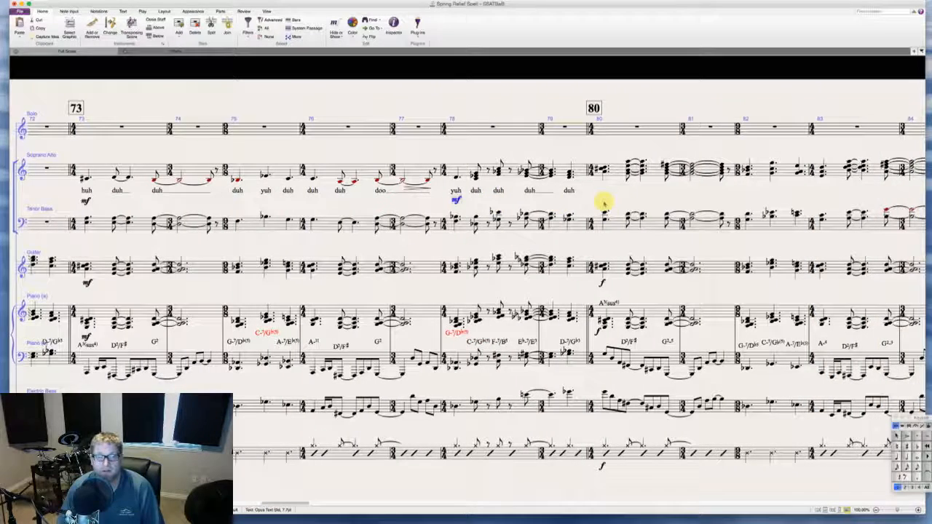
pyautogui.click(474, 175)
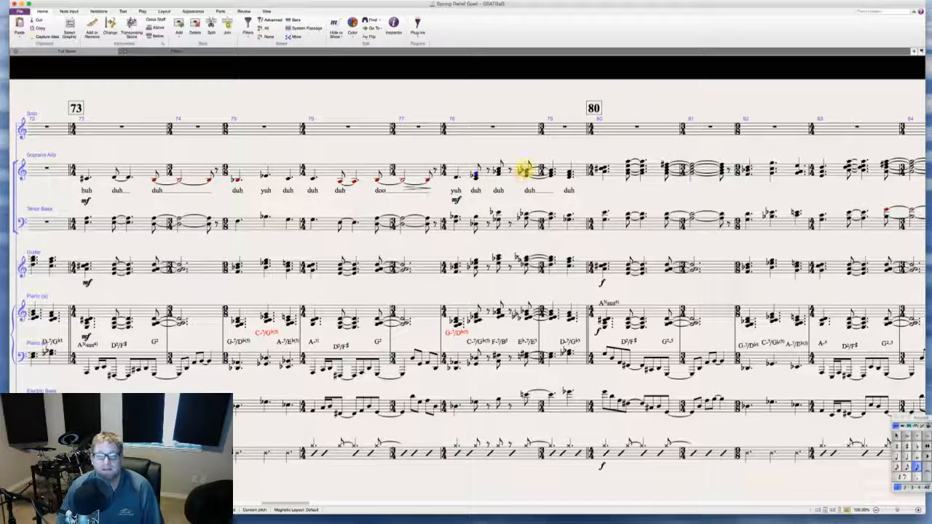
pyautogui.keyDown('shift'); pyautogui.click(526, 170); pyautogui.keyUp('shift')
pyautogui.keyDown('shift'); pyautogui.click(571, 173); pyautogui.keyUp('shift')
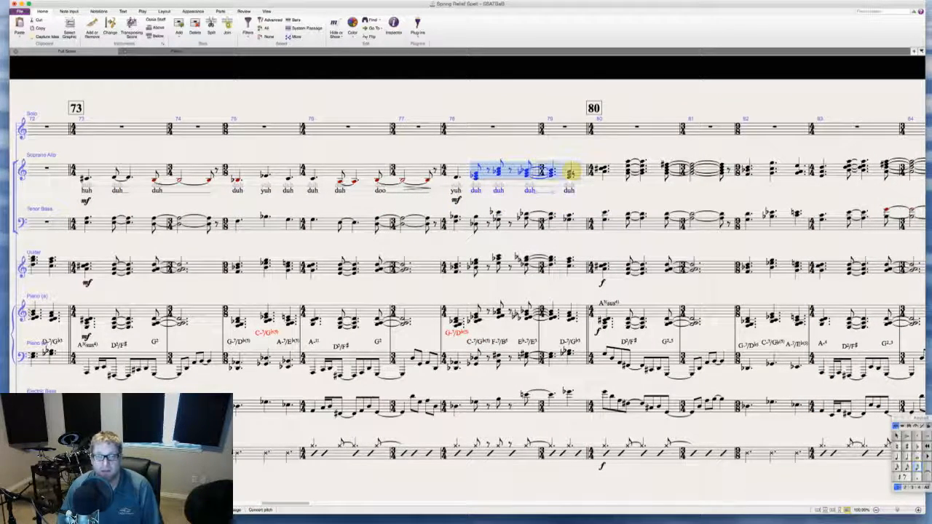
# - Enter the lyrics "dah dah dah" under the Soprano Alto staff from the start of bar 80
pyautogui.press('Escape')
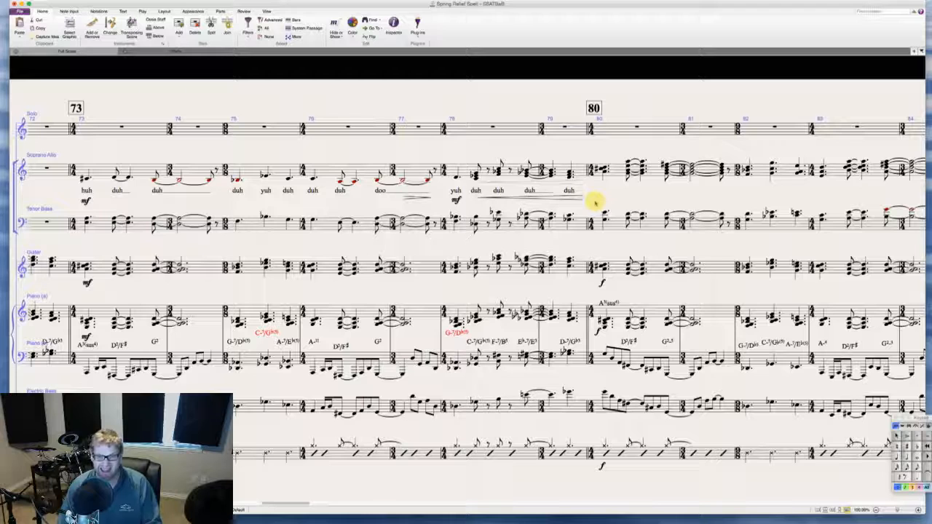
pyautogui.click(601, 169)
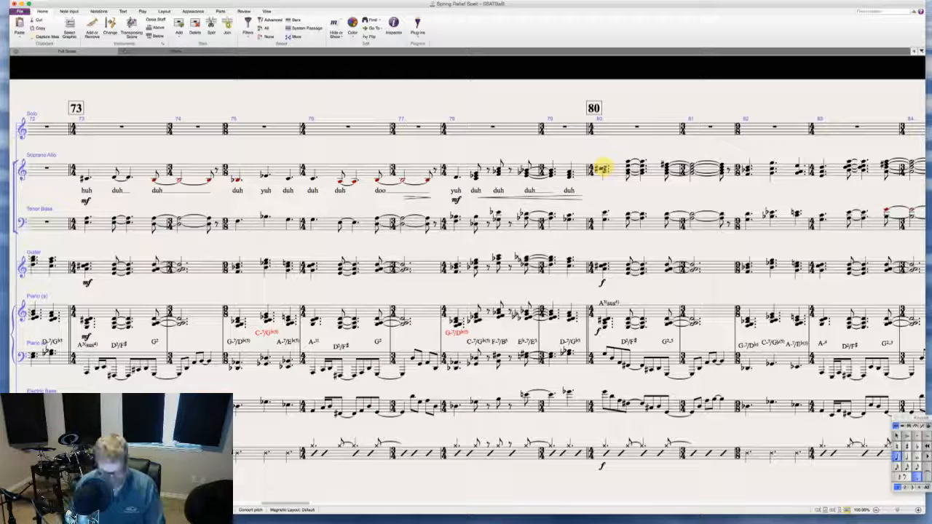
pyautogui.hotkey('ctrl', 'l')
pyautogui.write('duh ')
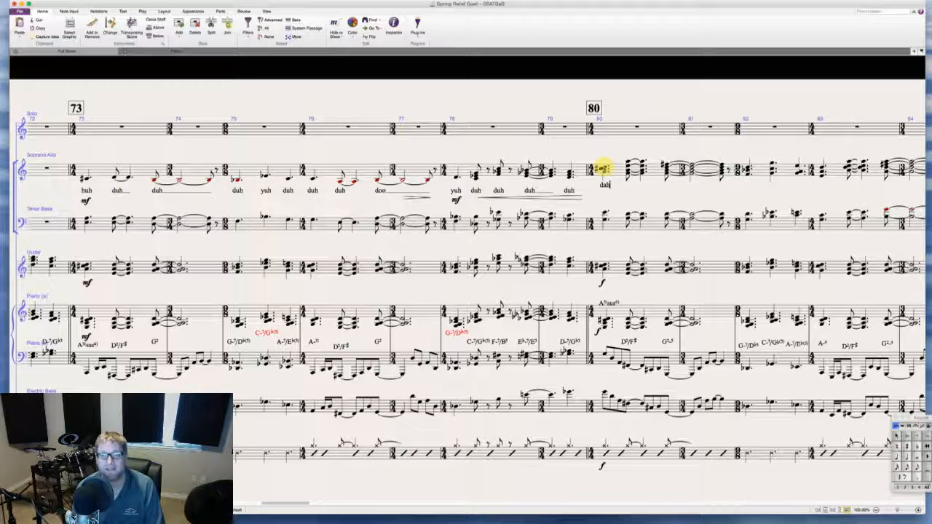
pyautogui.write('dah dah')
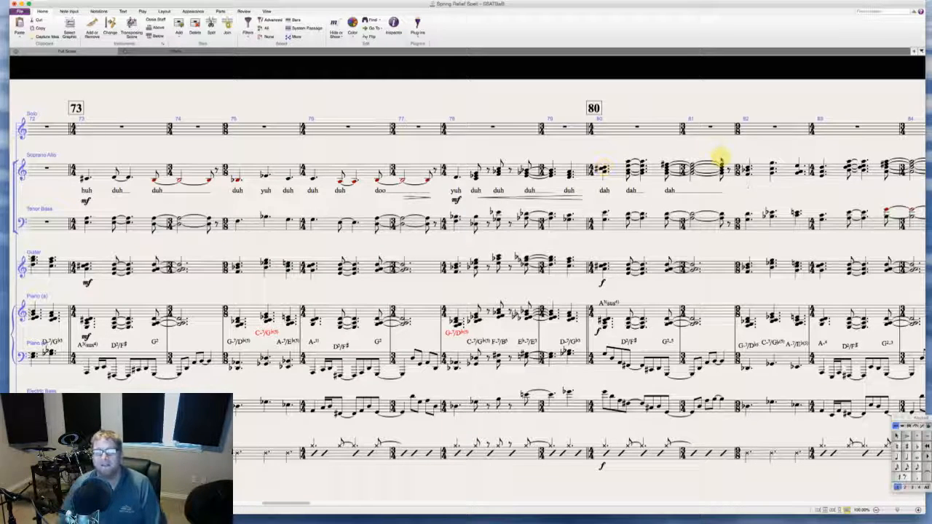
# - Untie and delete the final eighth-note chords of bar 81 in the Soprano Alto and Tenor Bass staves, and add a crescendo hairpin under Soprano Alto
pyautogui.click(690, 167)
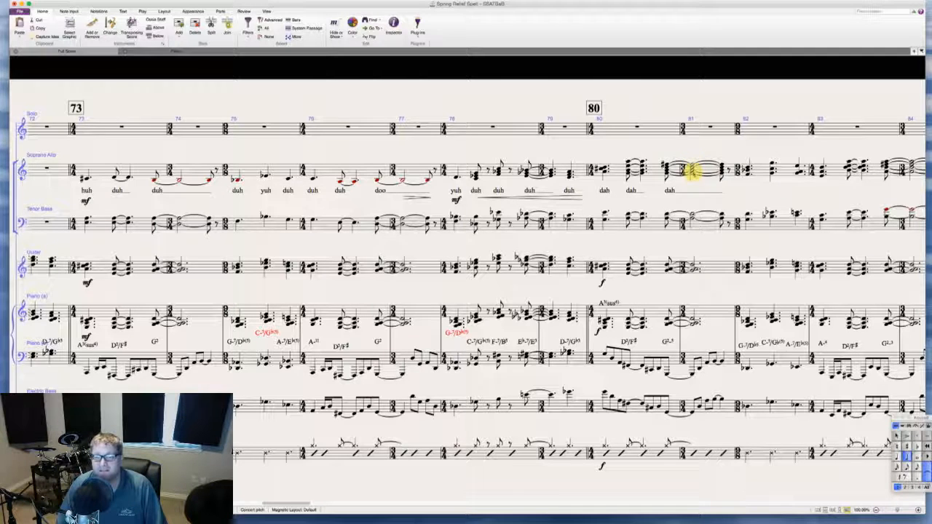
pyautogui.click(691, 170)
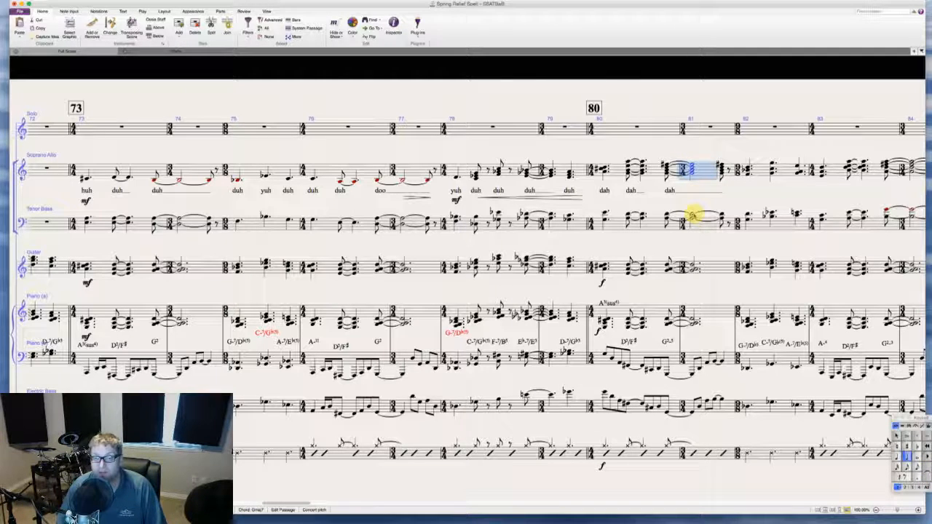
pyautogui.click(692, 217)
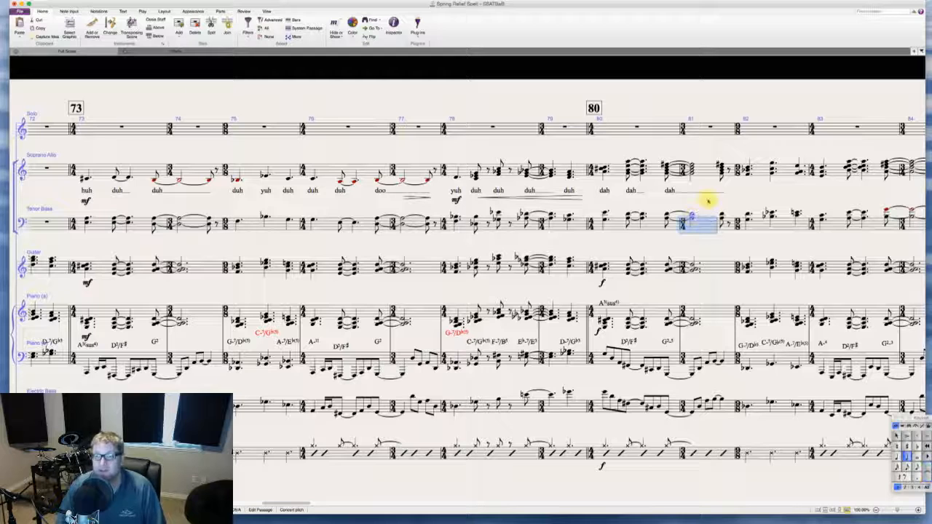
pyautogui.click(719, 168)
pyautogui.keyDown('shift'); pyautogui.click(720, 222); pyautogui.keyUp('shift')
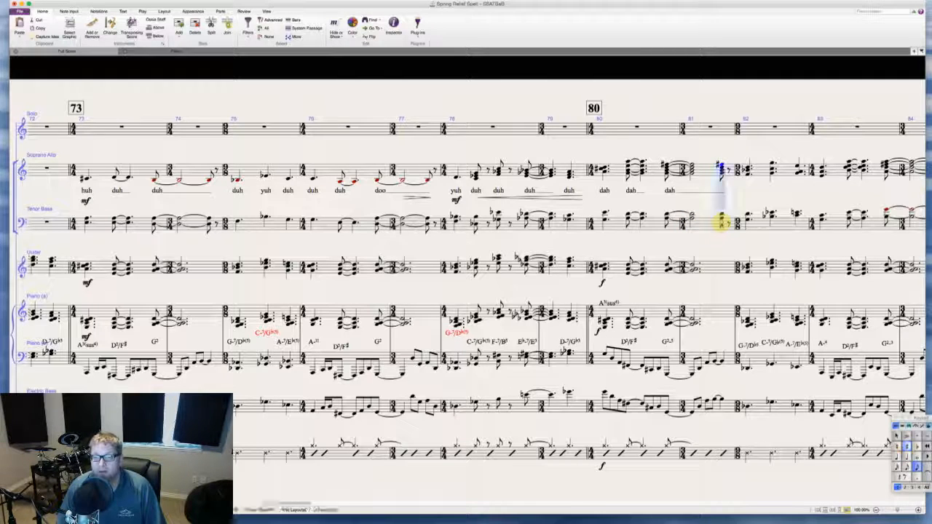
pyautogui.press('Delete')
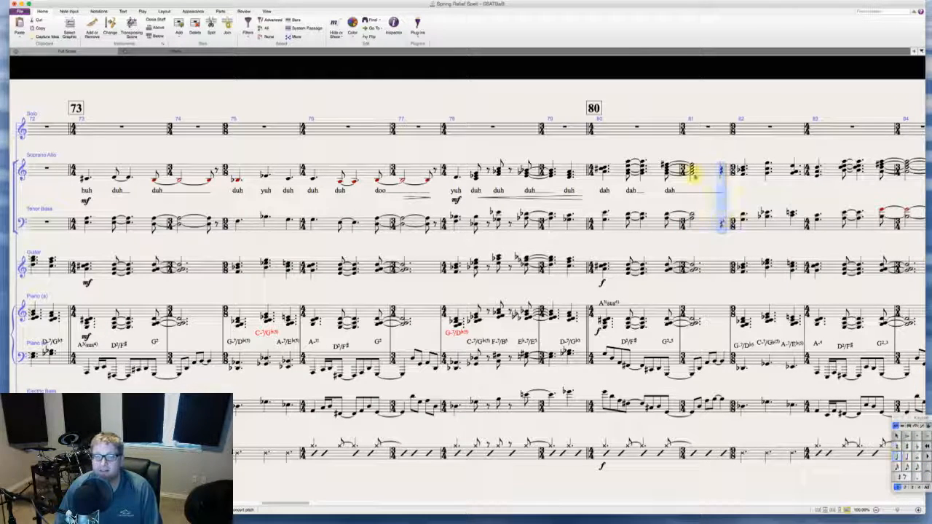
pyautogui.press('Escape')
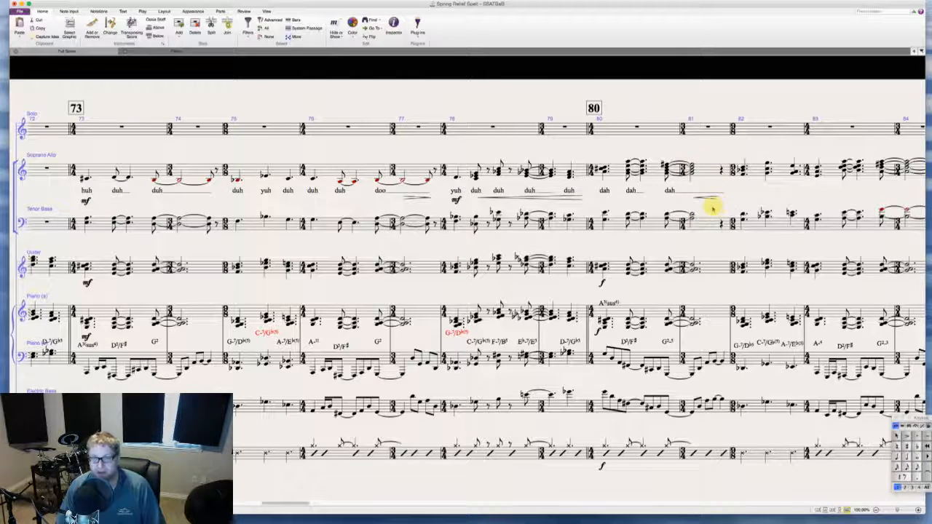
# - Copy the guitar's forte dynamic at bar 80 to below the Soprano Alto staff in the same bar
pyautogui.hscroll(4, 713, 209)
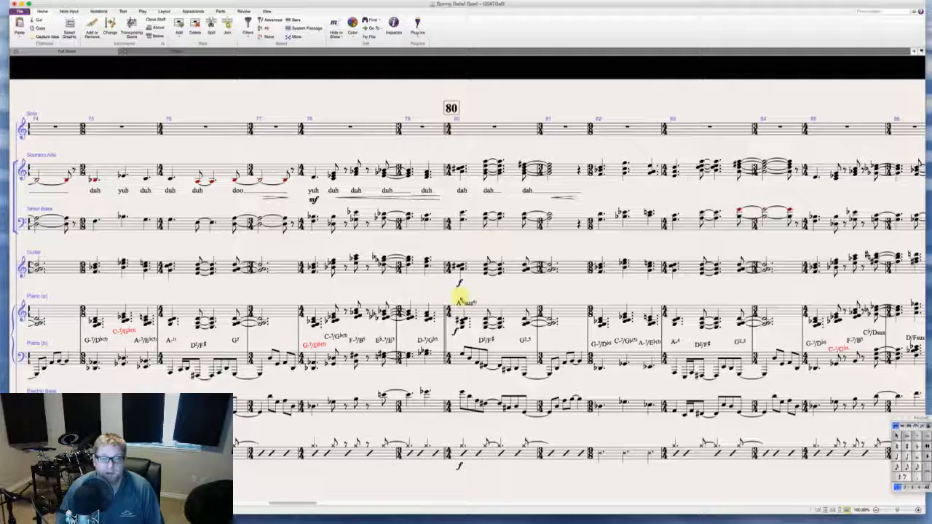
pyautogui.click(459, 284)
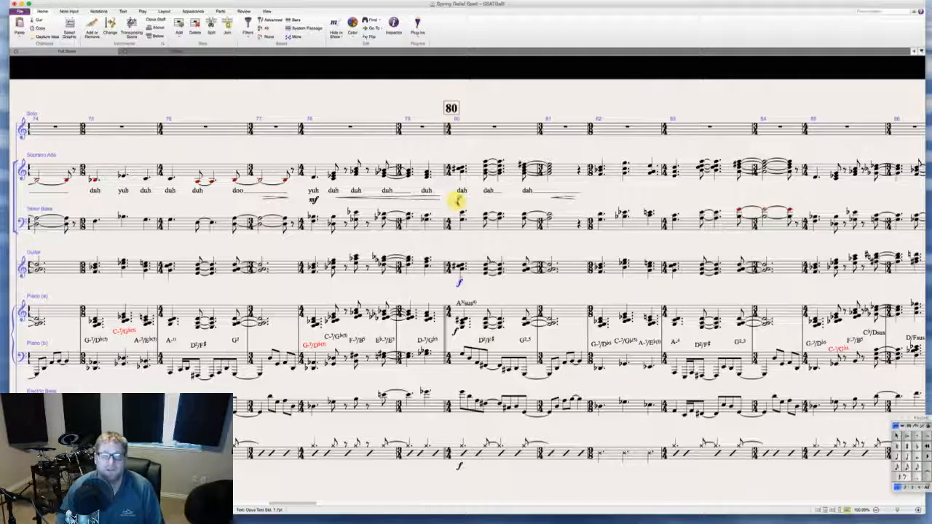
pyautogui.keyDown('alt'); pyautogui.click(456, 201); pyautogui.keyUp('alt')
# - Remove the ties from the half-note chords in bar 84 of the Soprano Alto and Tenor Bass staves
pyautogui.hscroll(1, 610, 195)
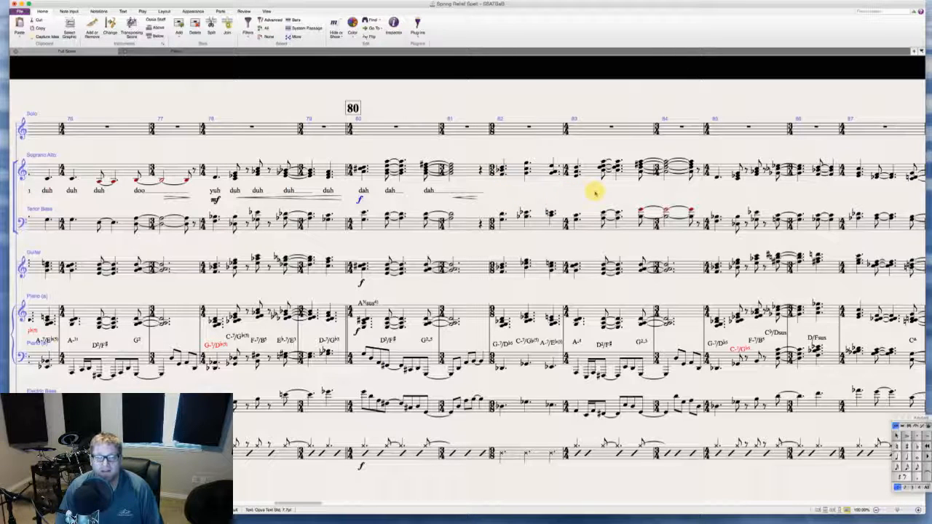
pyautogui.hscroll(3, 639, 178)
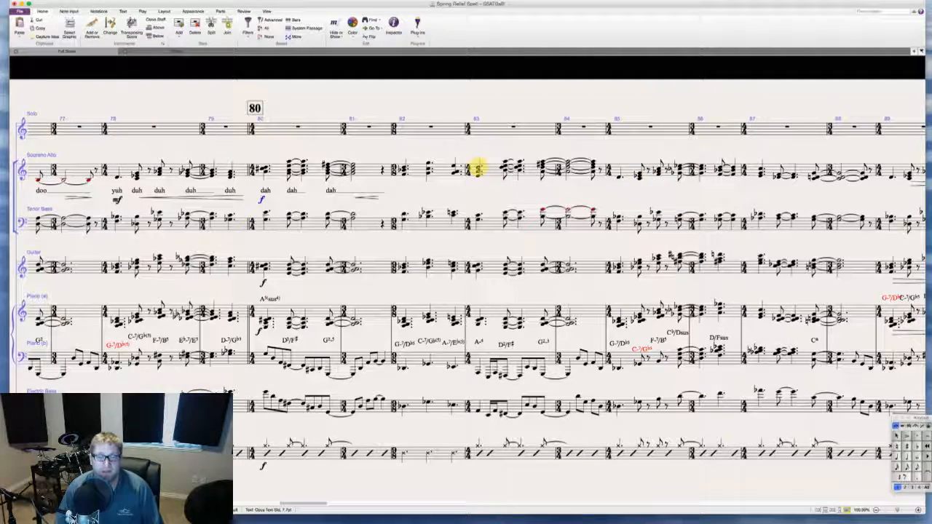
pyautogui.hscroll(4, 506, 207)
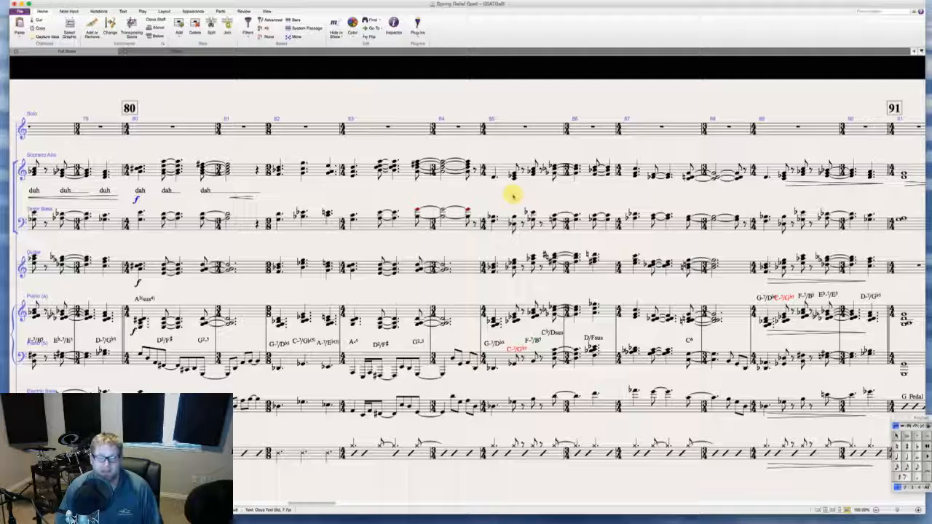
pyautogui.hscroll(4, 512, 195)
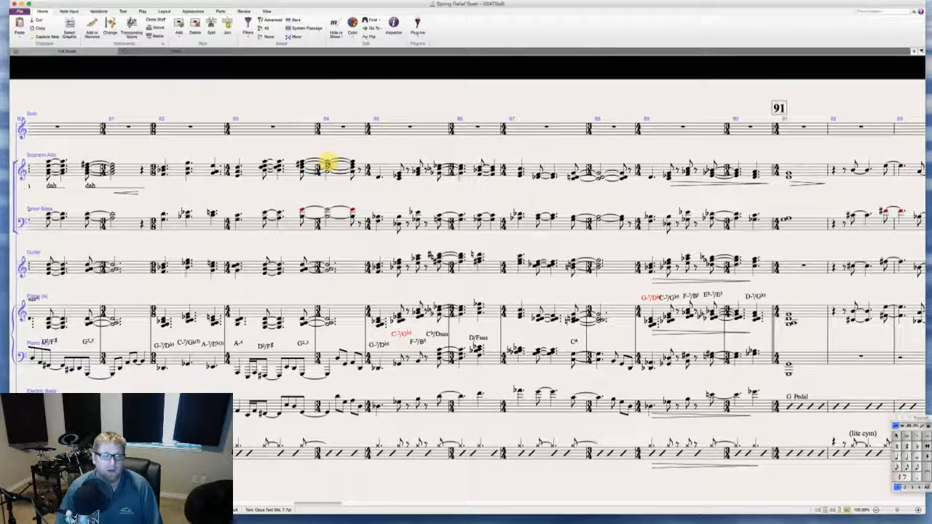
pyautogui.click(328, 164)
pyautogui.keyDown('shift'); pyautogui.click(327, 219); pyautogui.keyUp('shift')
pyautogui.press('KP_Enter')
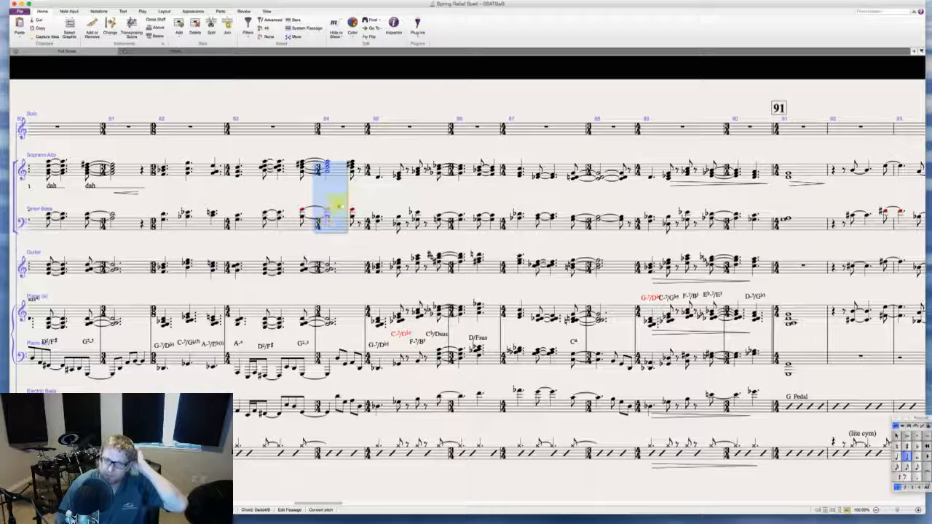
pyautogui.press('Escape')
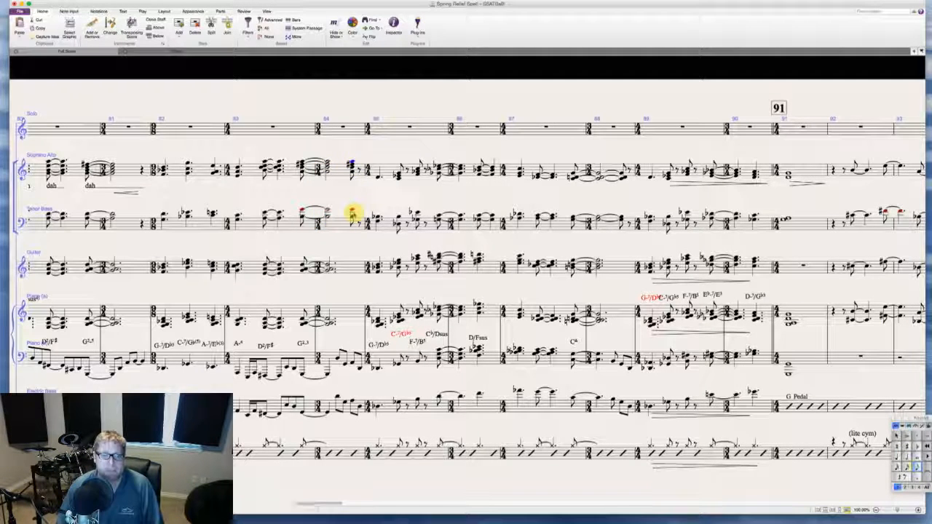
# - Delete the final eighth-note chords of bar 84 in the Soprano Alto and Tenor Bass staves, and add a crescendo hairpin under Soprano Alto
pyautogui.click(350, 165)
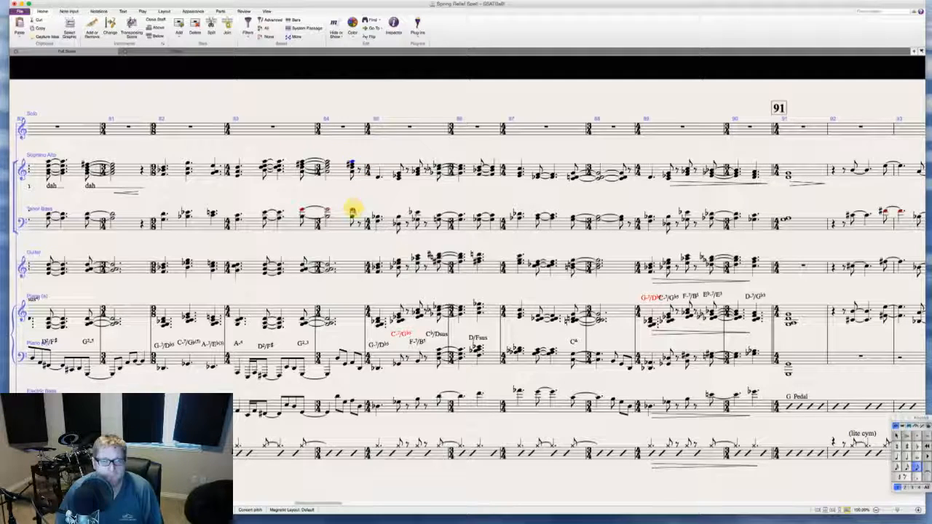
pyautogui.keyDown('shift'); pyautogui.click(353, 210); pyautogui.keyUp('shift')
pyautogui.press('Delete')
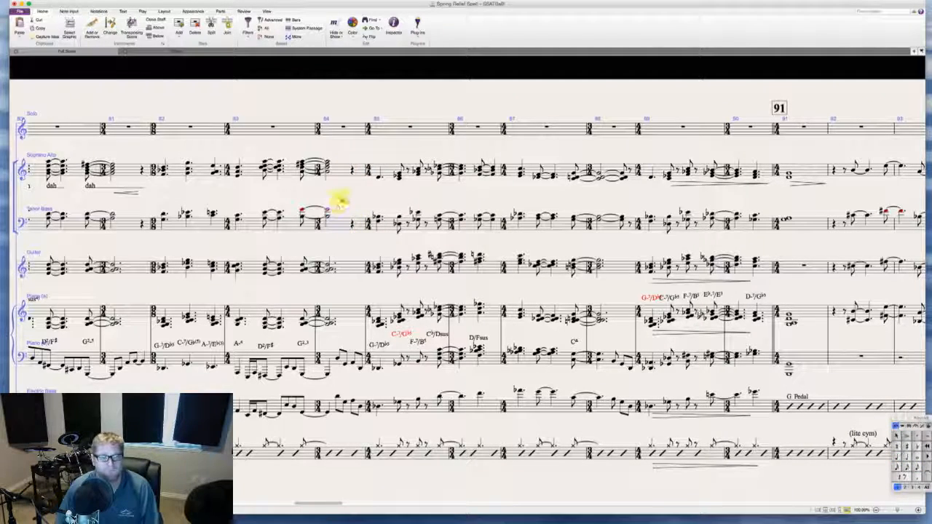
pyautogui.click(327, 161)
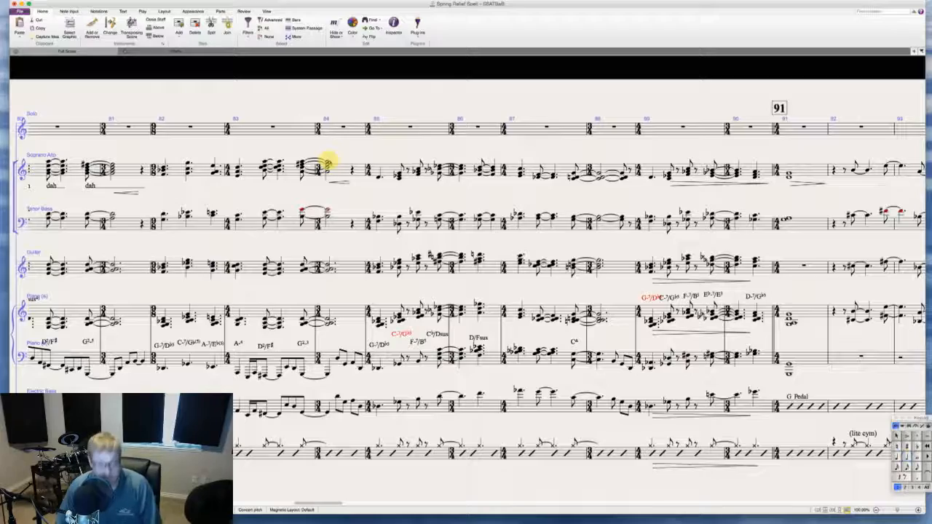
pyautogui.moveTo(328, 158); pyautogui.dragTo(335, 199)
# - Copy only the lyrics of Soprano Alto bars 75–79 and paste them under the same staff starting at bar 82
pyautogui.hscroll(-5, 335, 200)
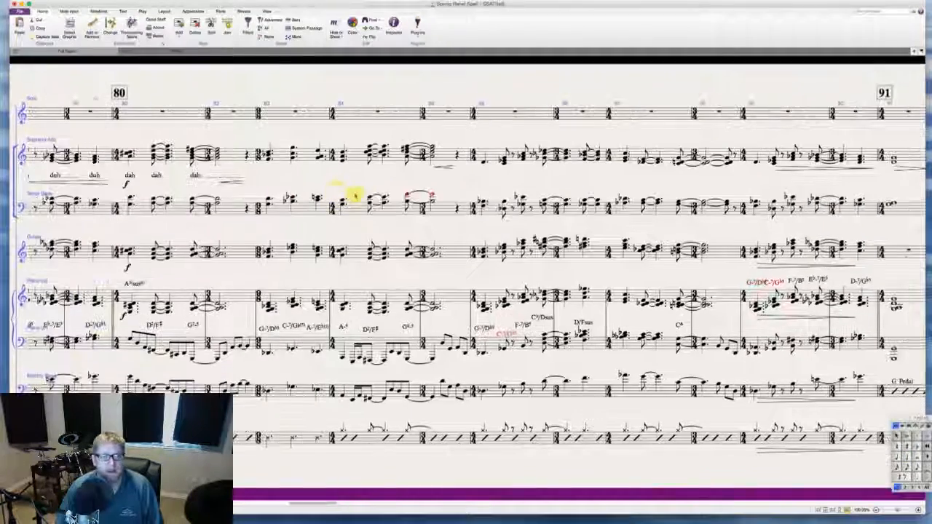
pyautogui.hscroll(-5, 281, 174)
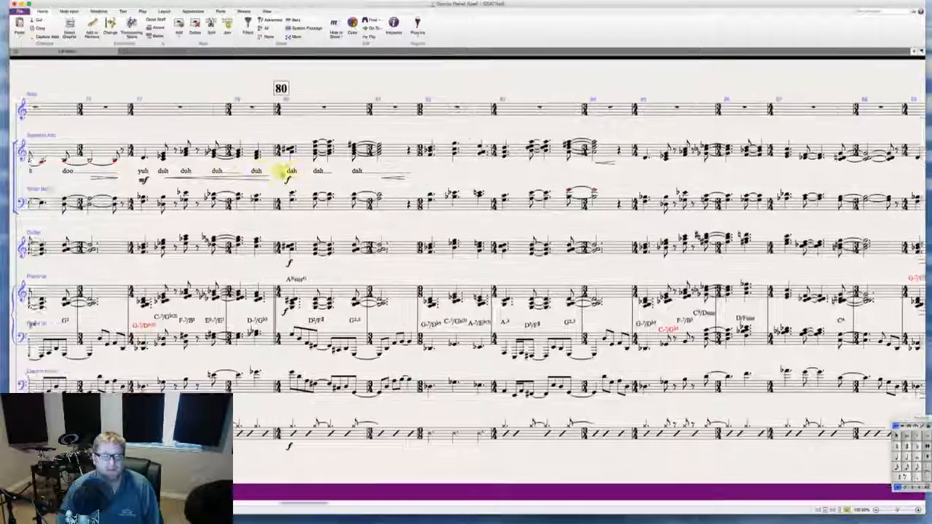
pyautogui.hscroll(-1, 283, 171)
pyautogui.hscroll(2, 283, 172)
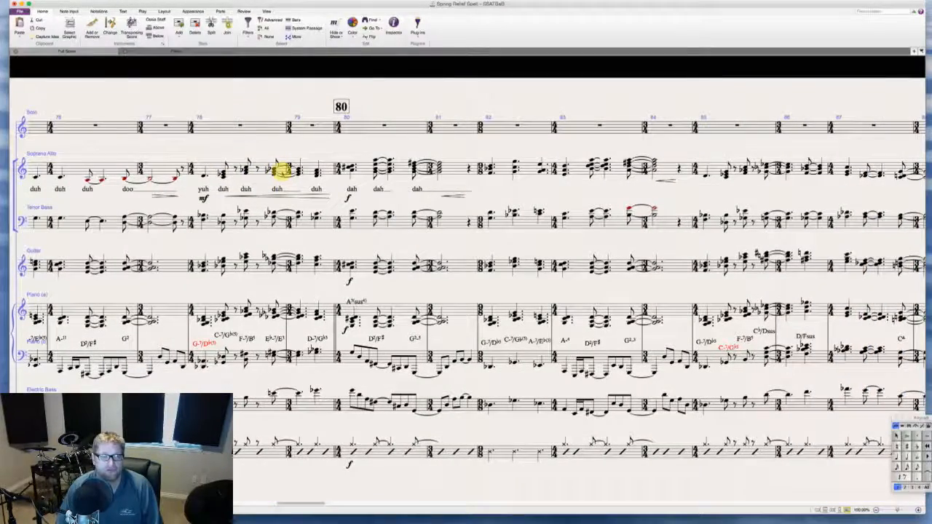
pyautogui.hscroll(-5, 283, 172)
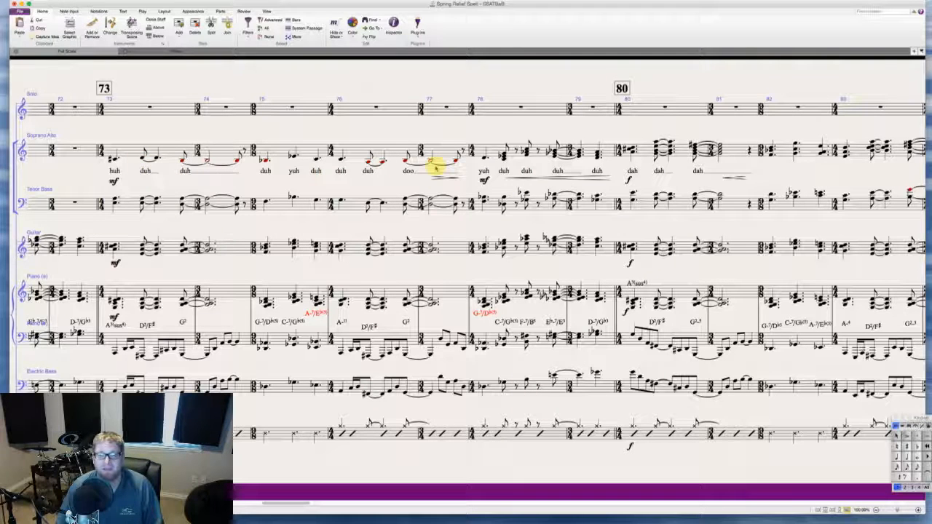
pyautogui.click(272, 150)
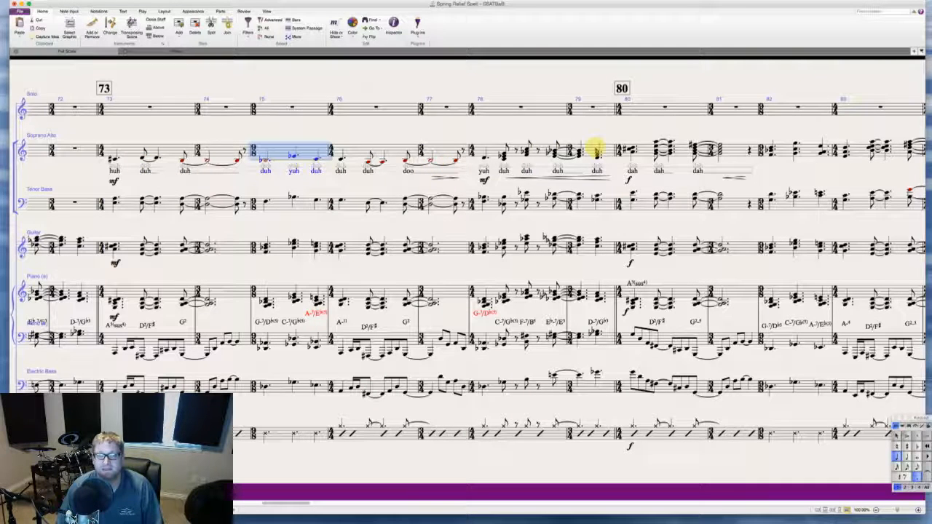
pyautogui.keyDown('shift'); pyautogui.click(594, 150); pyautogui.keyUp('shift')
pyautogui.press('Escape')
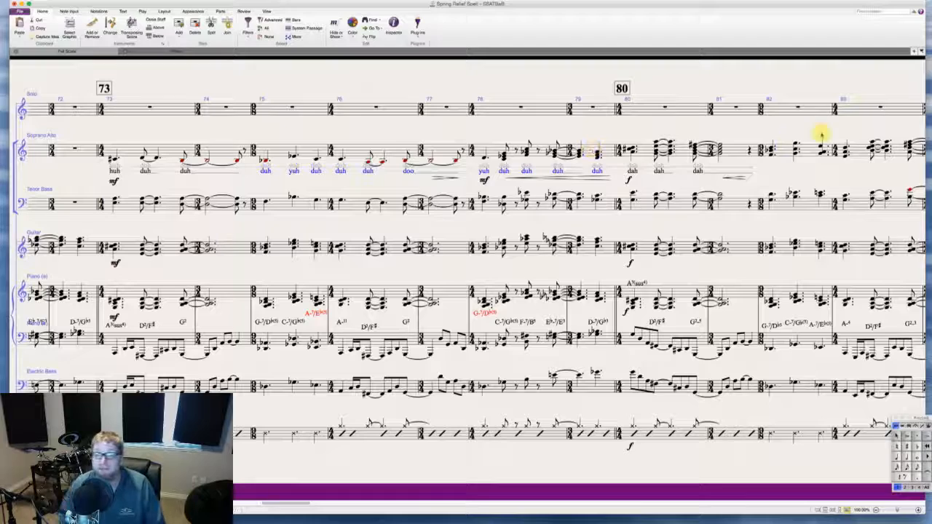
pyautogui.hscroll(5, 765, 145)
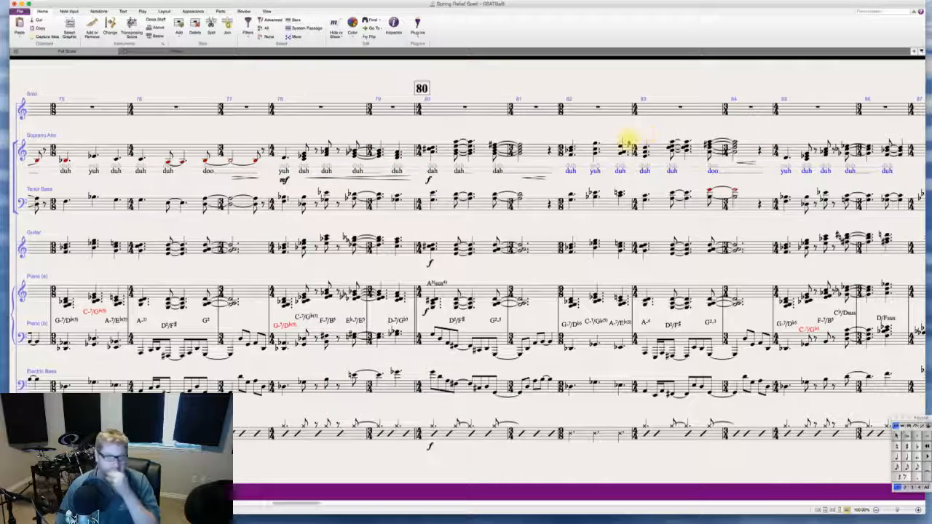
pyautogui.click(627, 144)
pyautogui.hscroll(3, 648, 129)
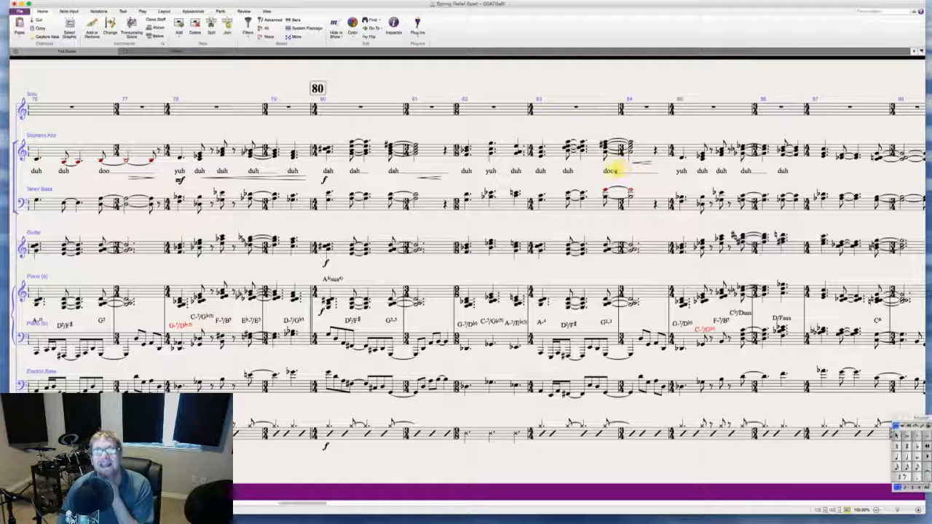
# - Change the pasted Soprano Alto lyric "doo" at the end of bar 83 to "yah"
pyautogui.click(609, 173)
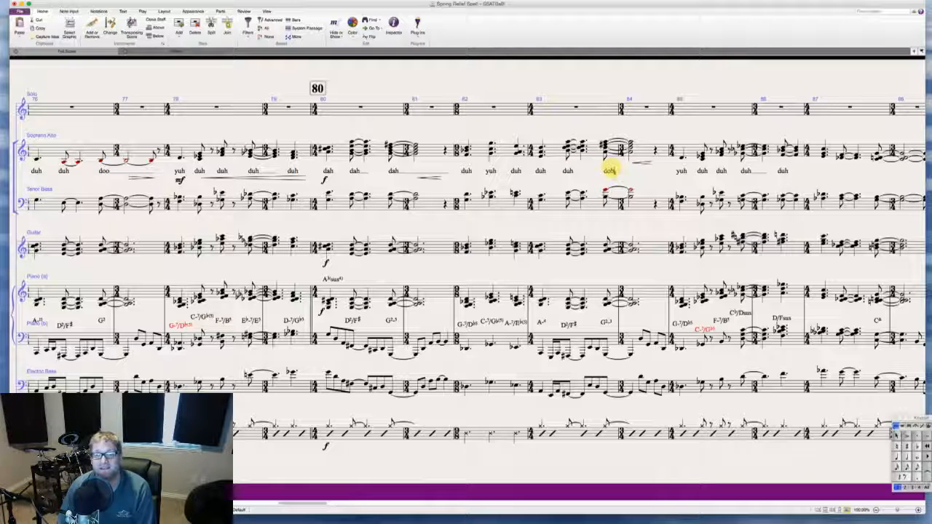
pyautogui.press('BackSpace')
pyautogui.press('BackSpace')
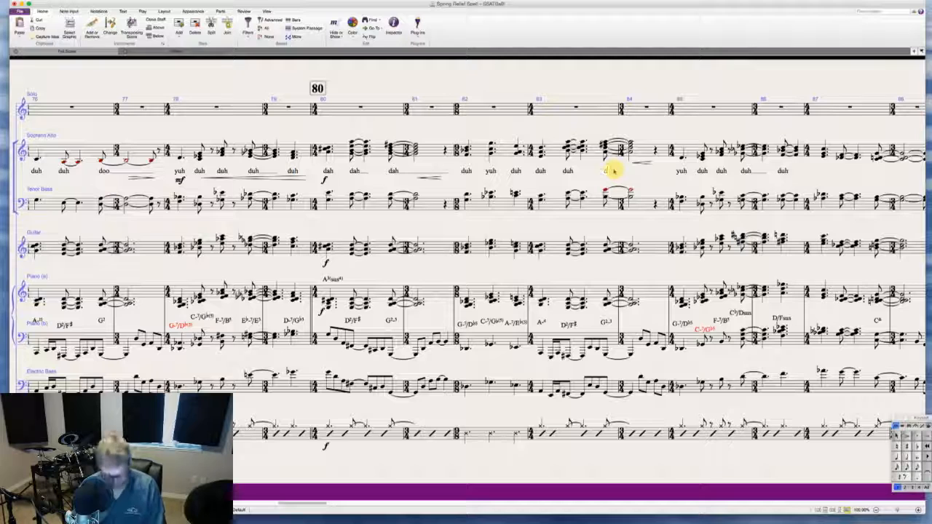
pyautogui.press('Escape')
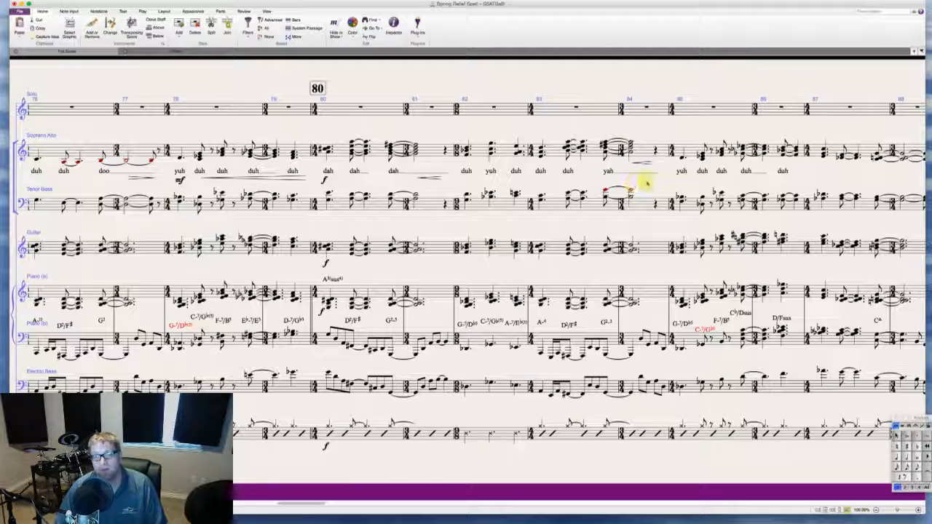
pyautogui.hscroll(3, 634, 190)
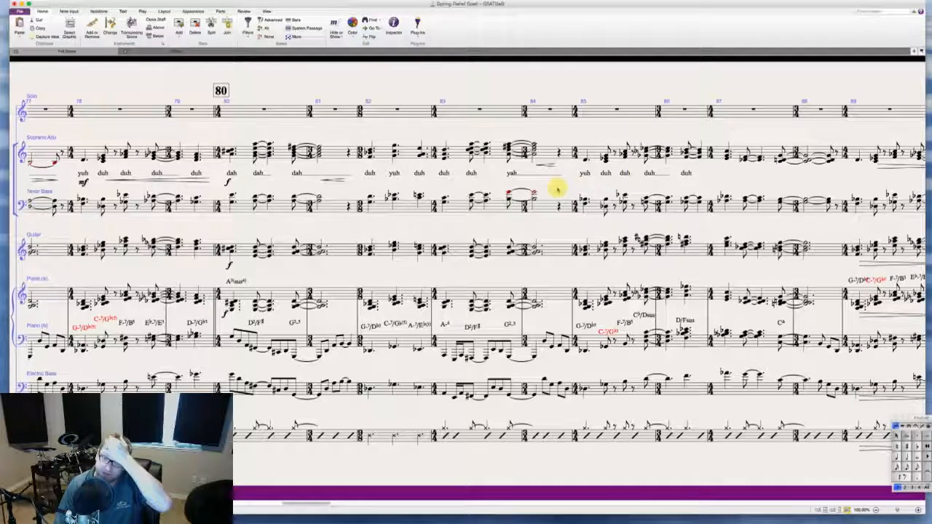
pyautogui.hscroll(4, 558, 189)
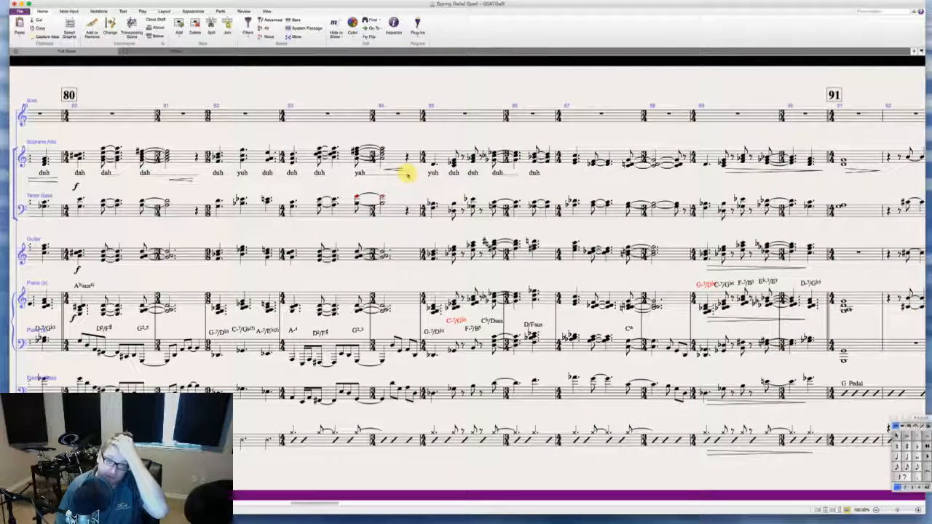
pyautogui.click(397, 177)
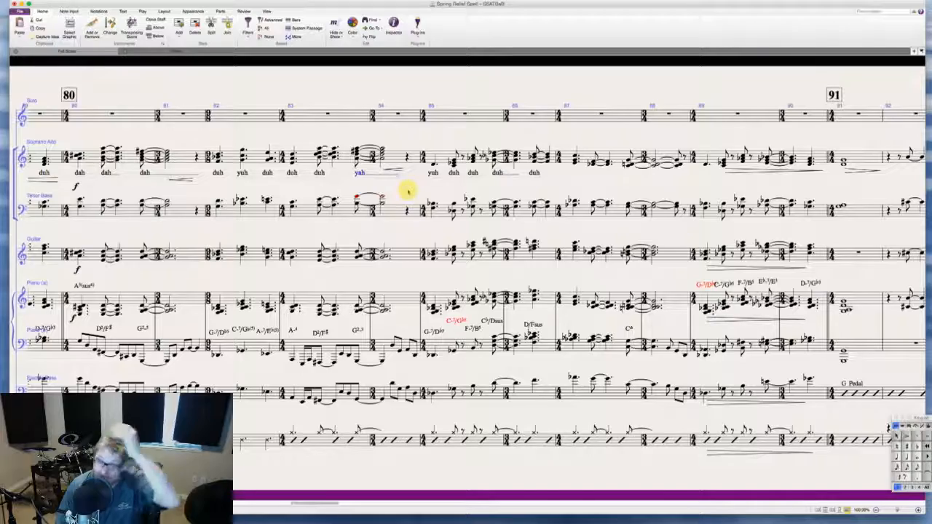
pyautogui.hscroll(6, 408, 191)
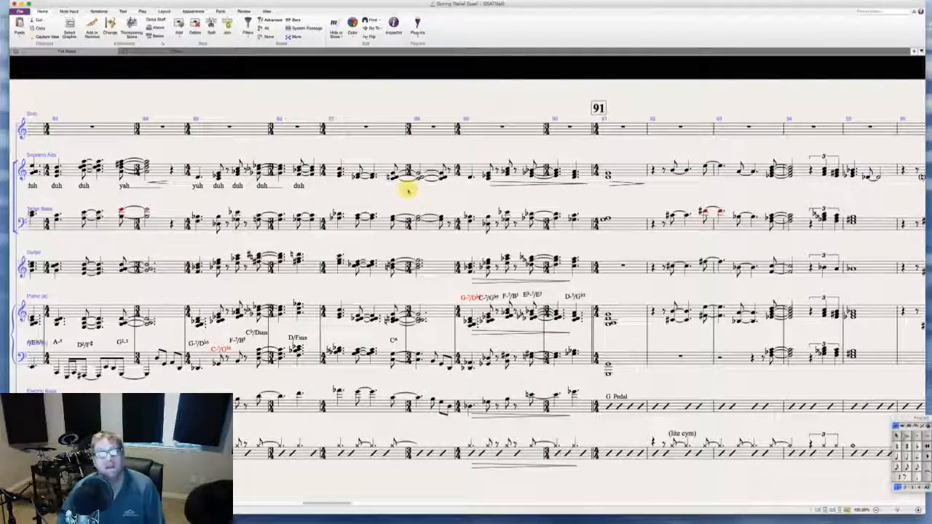
pyautogui.hscroll(-6, 408, 191)
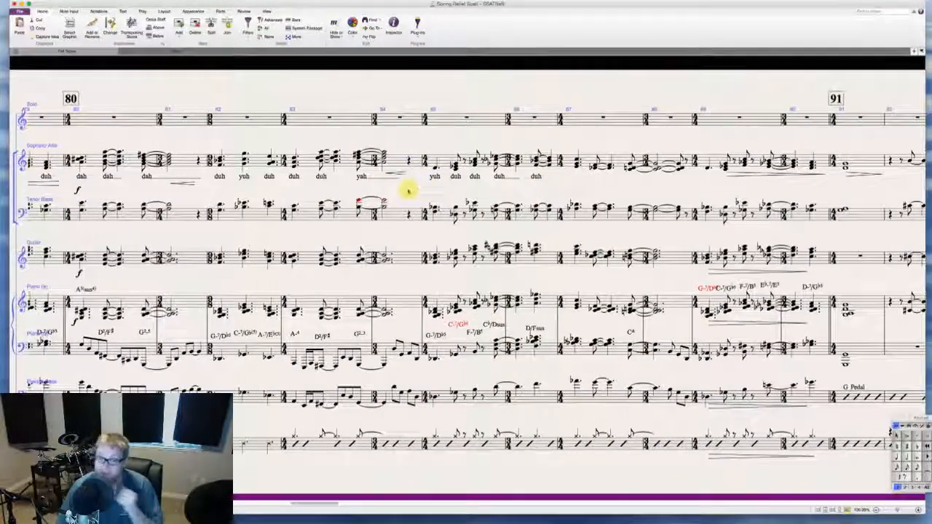
pyautogui.hscroll(3, 408, 191)
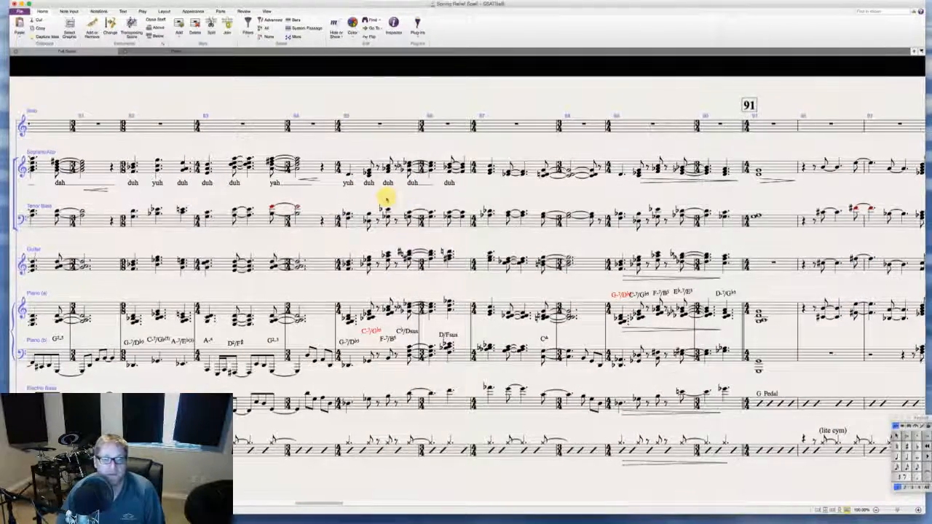
# - Copy the Soprano Alto lyrics of bars 85–86 and paste them under the same staff starting at bar 89
pyautogui.hscroll(4, 386, 197)
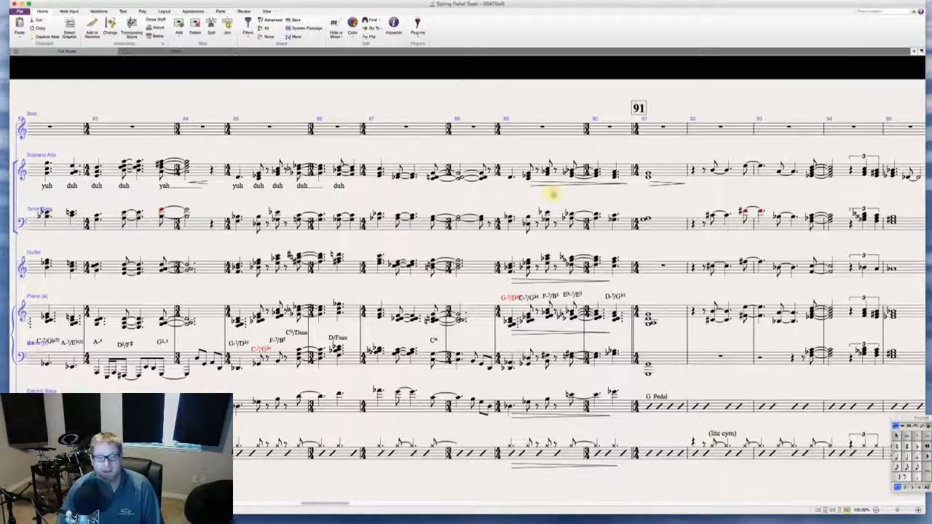
pyautogui.moveTo(547, 185); pyautogui.dragTo(538, 161)
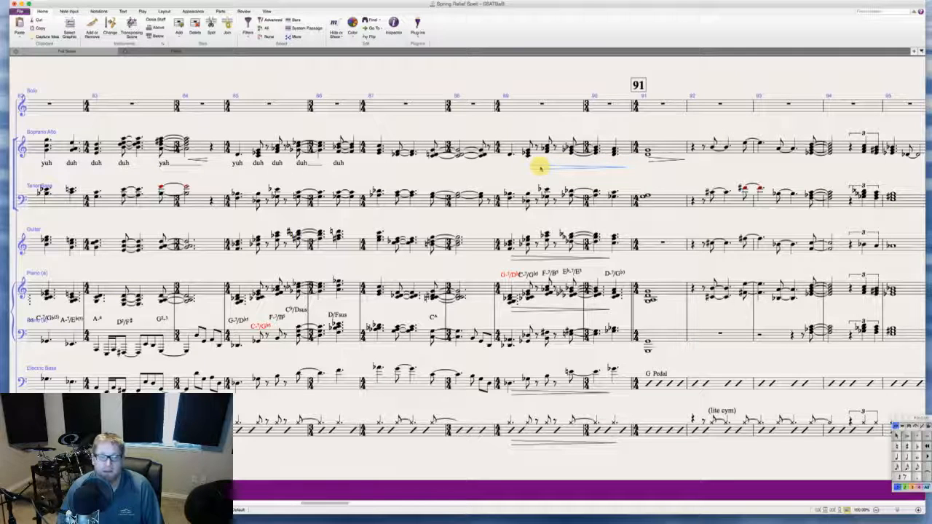
pyautogui.click(238, 152)
pyautogui.keyDown('shift'); pyautogui.click(337, 146); pyautogui.keyUp('shift')
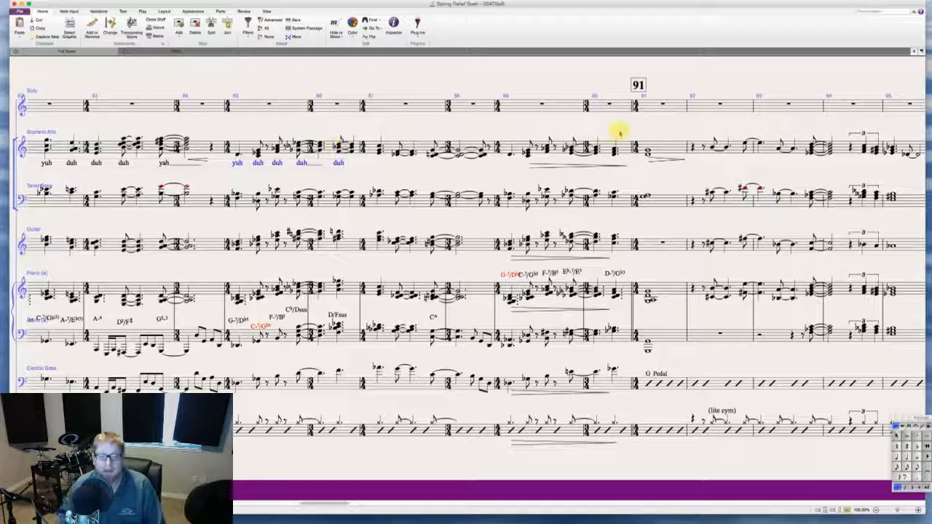
pyautogui.keyDown('alt'); pyautogui.click(510, 153); pyautogui.keyUp('alt')
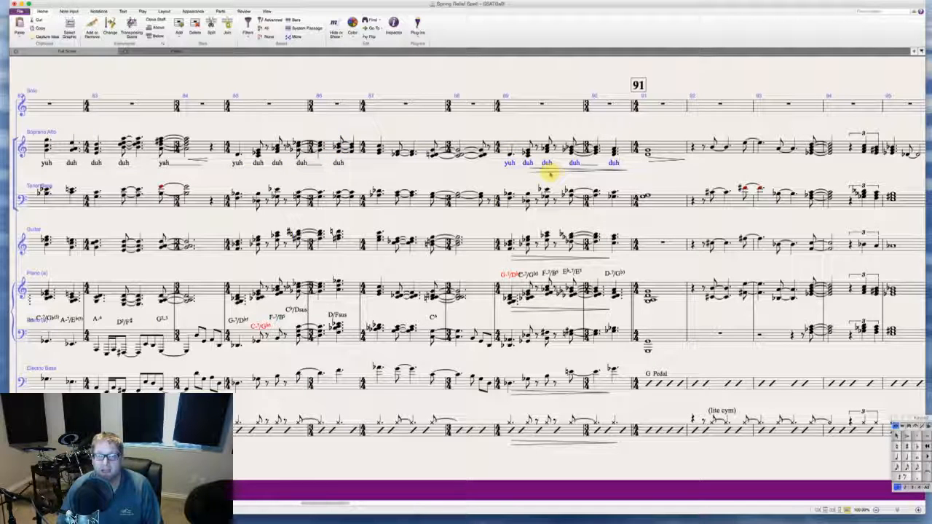
# - Move the Soprano Alto crescendo hairpin of bars 89–90 slightly lower so it sits clear of the lyrics
pyautogui.click(553, 172)
pyautogui.press('Down')
pyautogui.press('Down')
pyautogui.press('Down')
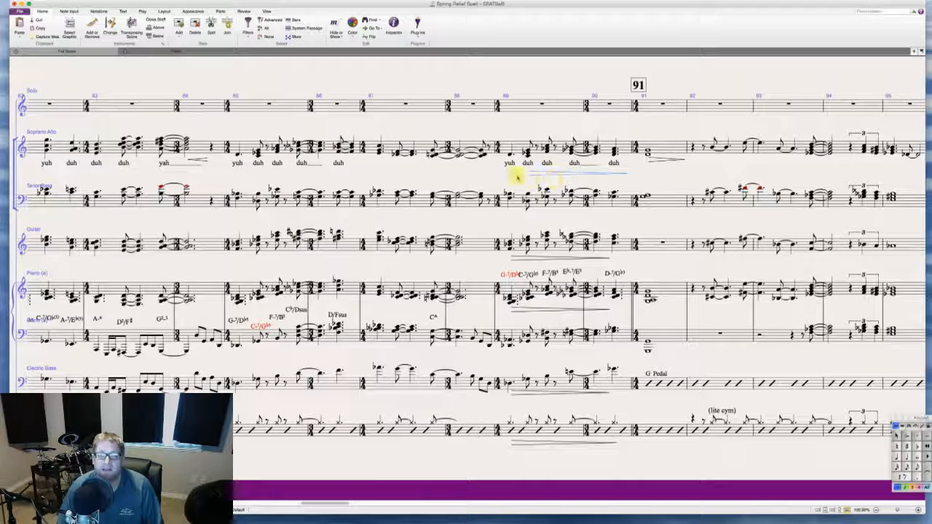
pyautogui.click(518, 176)
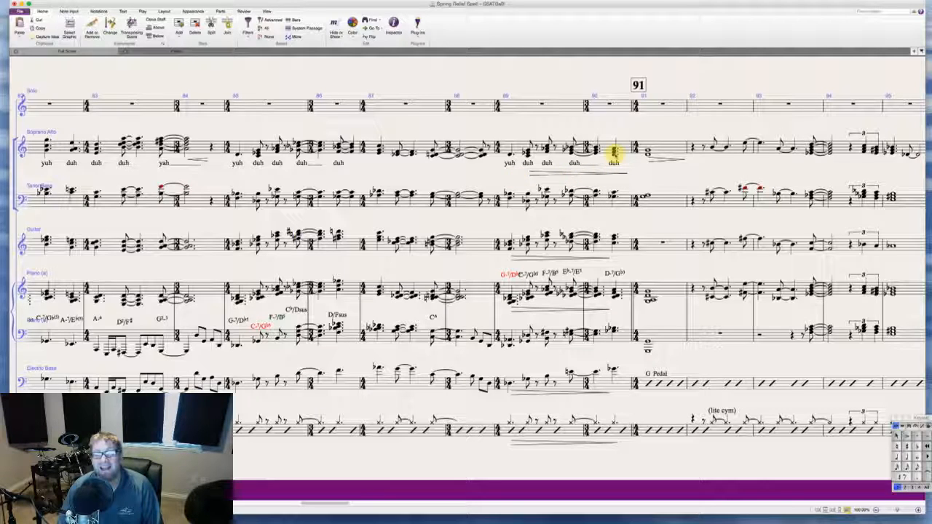
# - Add the lyric "oo" to the Soprano Alto whole-note chord in bar 91
pyautogui.click(647, 151)
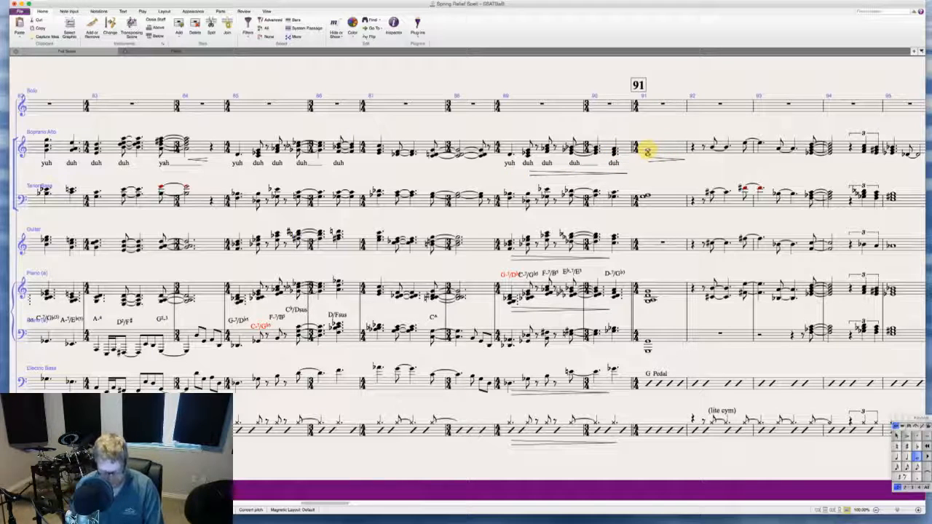
pyautogui.press('super+l')
pyautogui.write('oo')
pyautogui.press('Escape')
pyautogui.press('Escape')
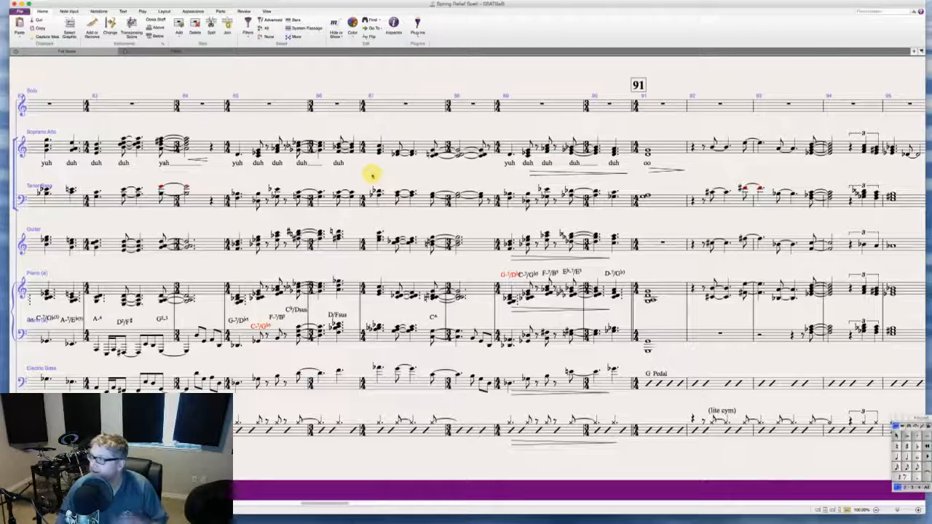
# - Change the three Soprano Alto lyrics in bar 82 to "dah", "yah" and "dah"
pyautogui.hscroll(-1, 371, 176)
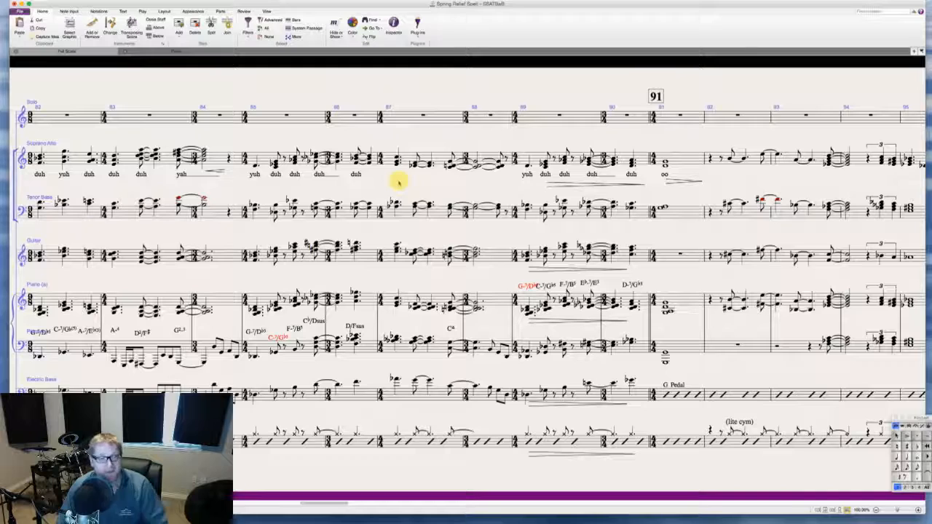
pyautogui.click(131, 160)
pyautogui.hscroll(-5, 157, 164)
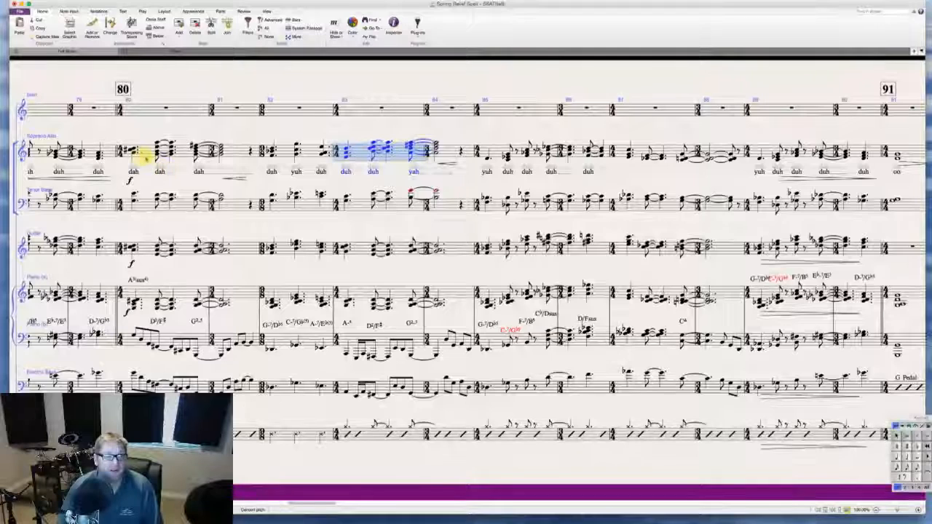
pyautogui.click(146, 159)
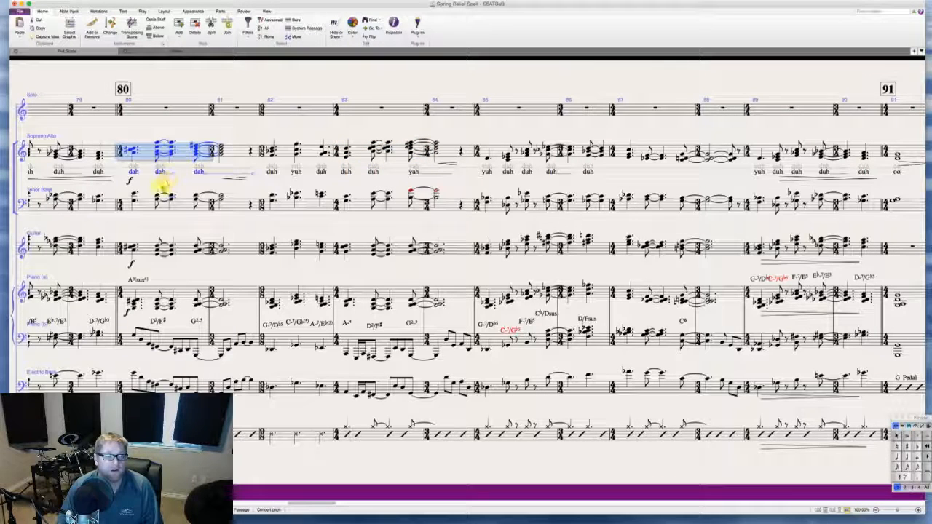
pyautogui.press('Escape')
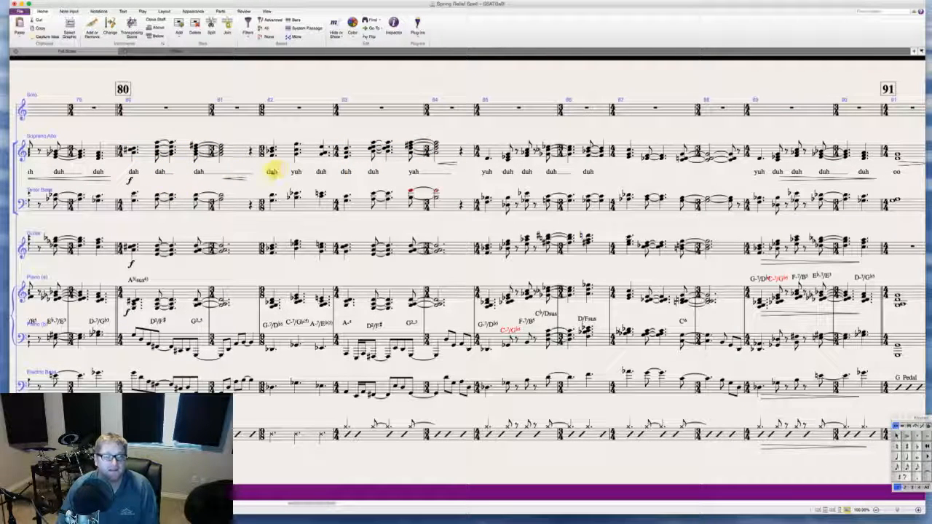
pyautogui.press('BackSpace')
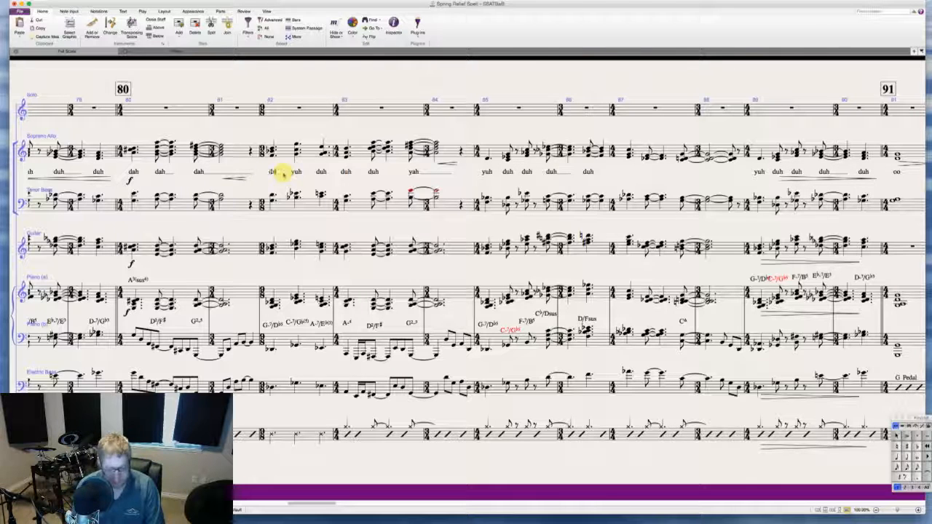
pyautogui.write('ah')
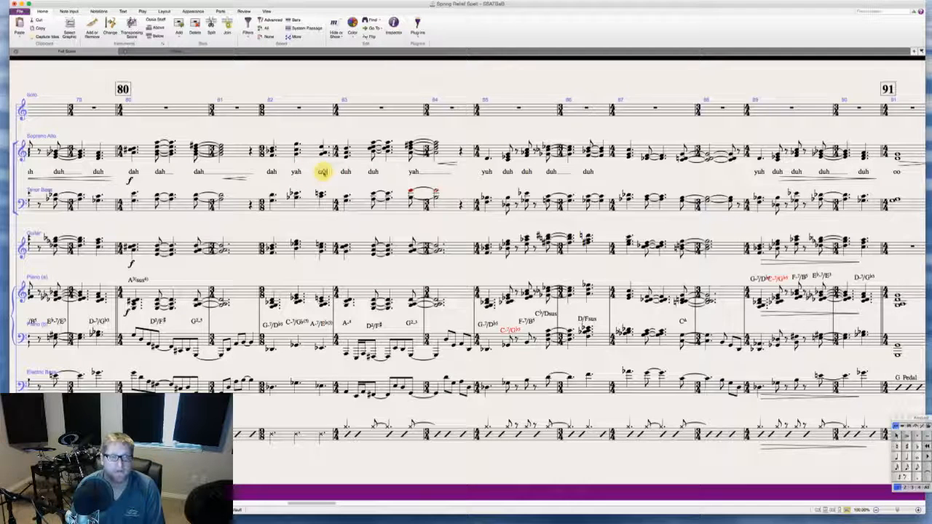
pyautogui.press('BackSpace')
pyautogui.press('BackSpace')
pyautogui.write('ah')
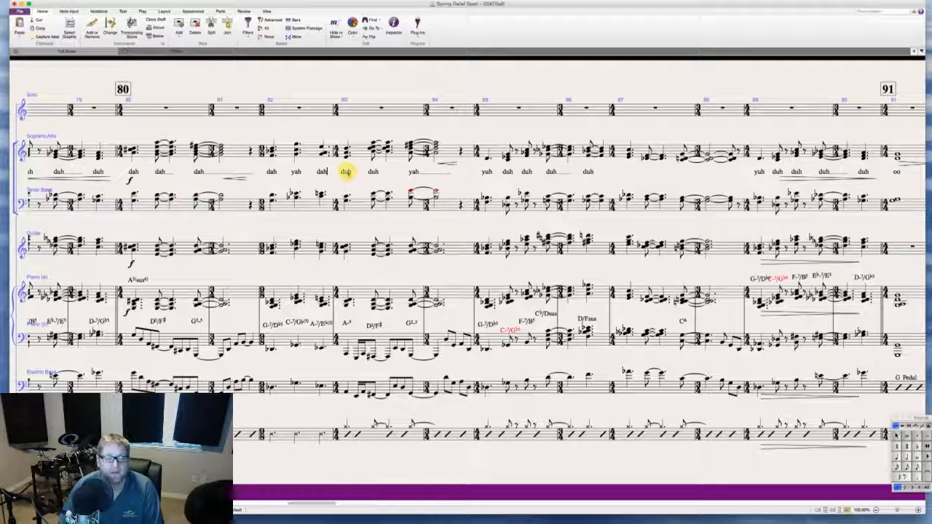
# - Change the first two Soprano Alto lyrics in bar 83 from "duh" to "dah"
pyautogui.click(346, 171)
pyautogui.press('BackSpace')
pyautogui.press('BackSpace')
pyautogui.write('ah')
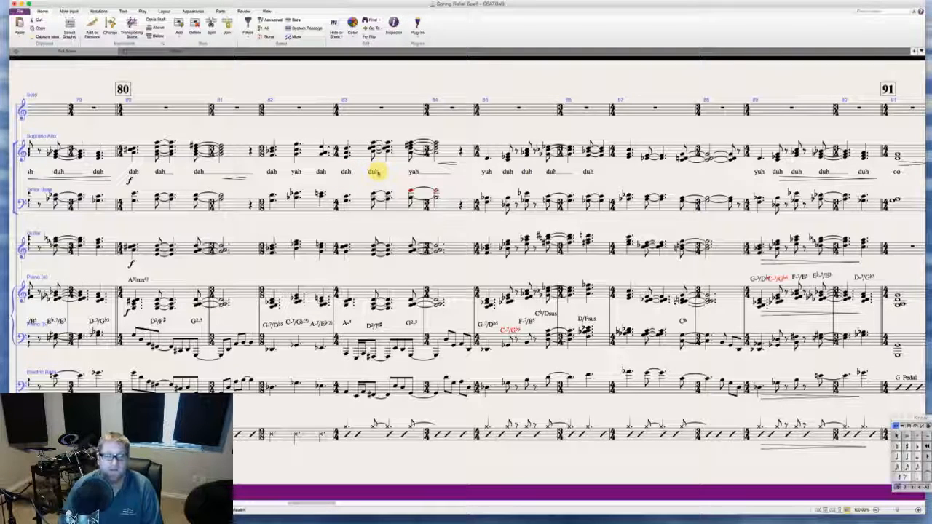
pyautogui.click(374, 171)
pyautogui.press('BackSpace')
pyautogui.press('BackSpace')
pyautogui.write('ah')
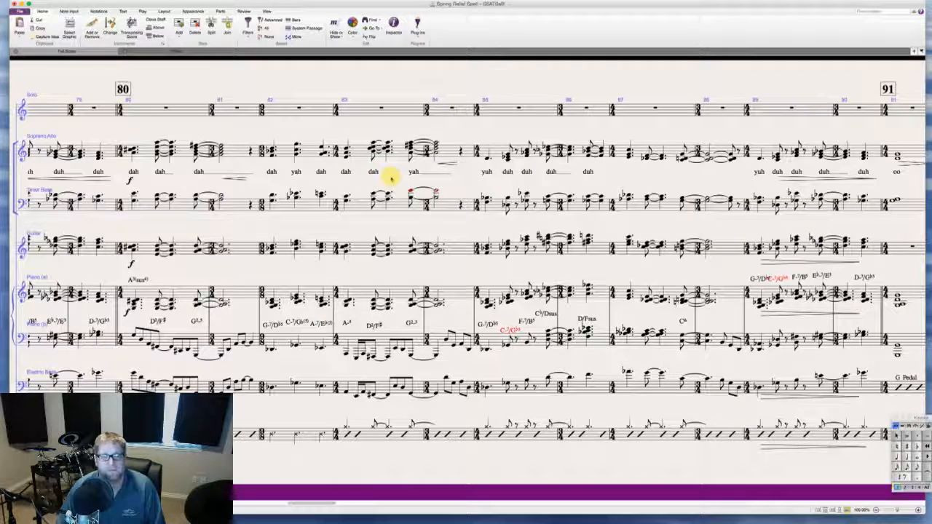
# - Enter the Soprano Alto lyrics "yuh duh doo" from bar 87, extending "duh" and "doo" over their tied notes
pyautogui.hscroll(3, 391, 178)
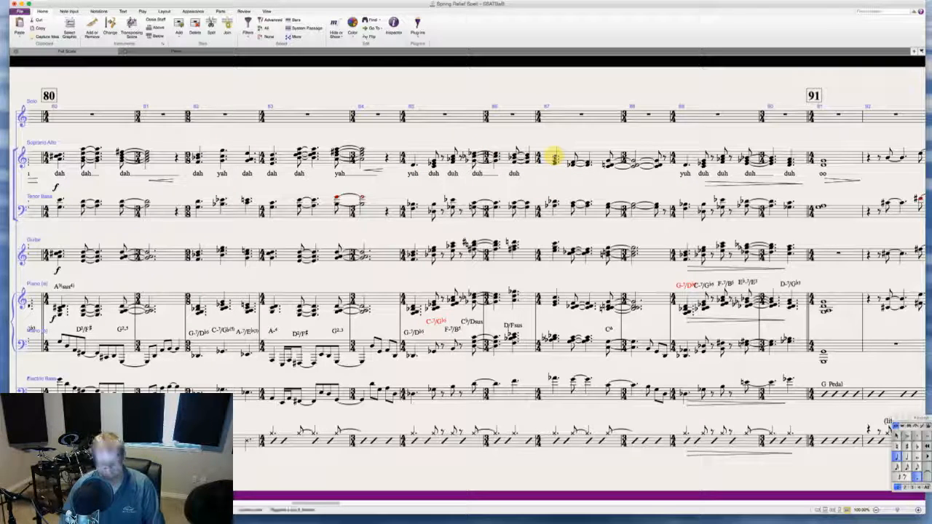
pyautogui.write('yuh duh ')
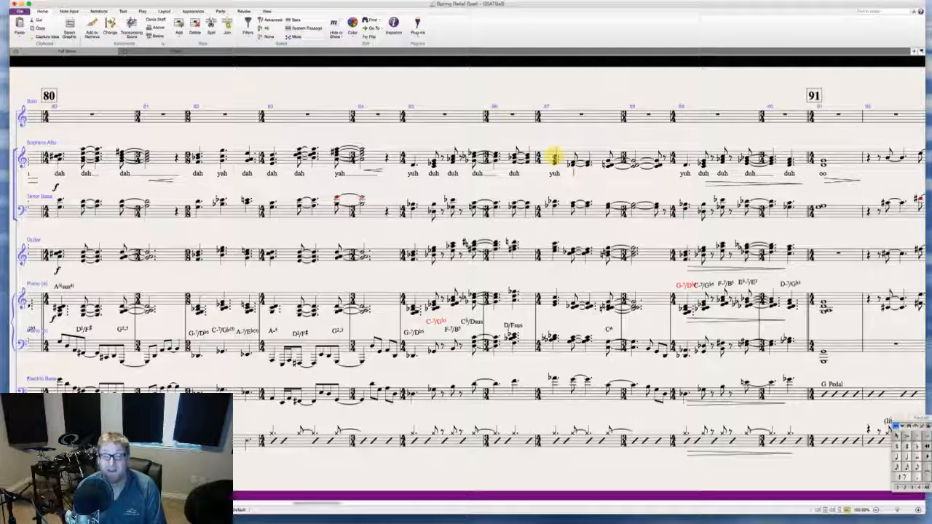
pyautogui.write('_')
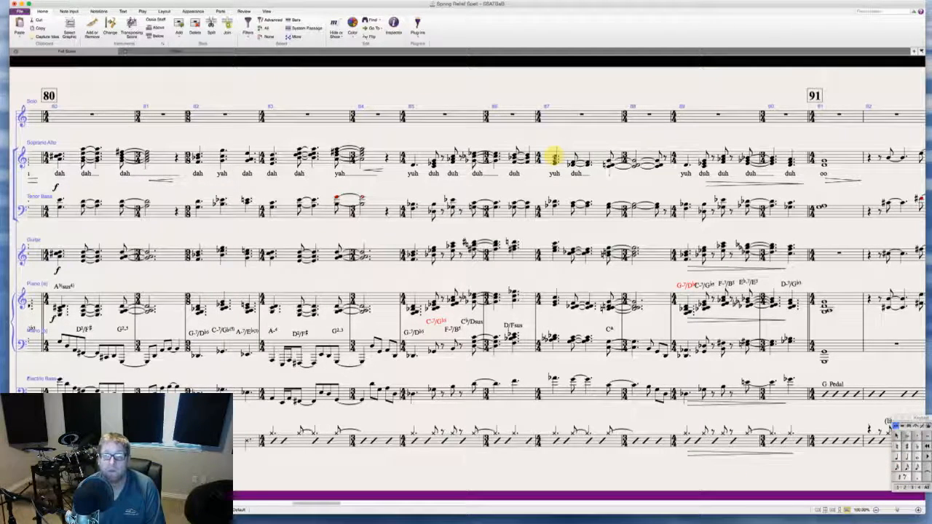
pyautogui.write('doo ')
pyautogui.write('_')
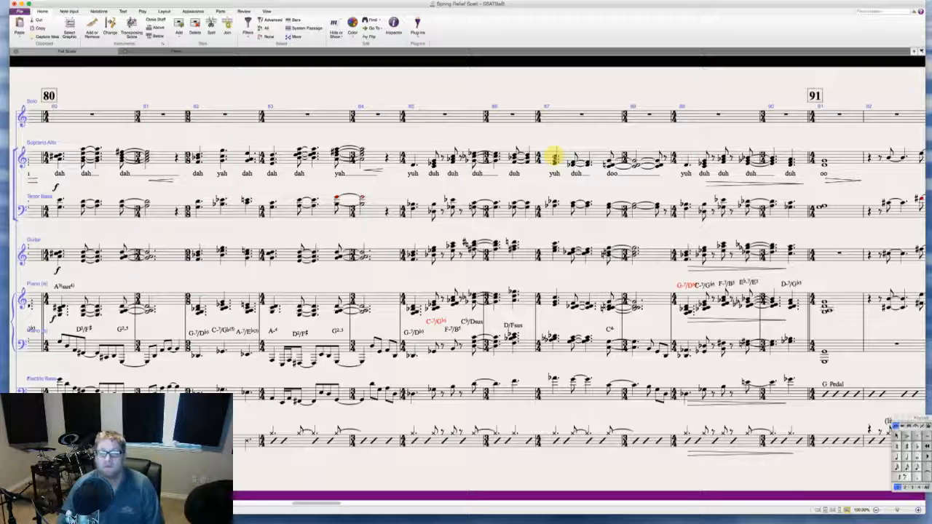
# - Add a diminuendo hairpin under the Soprano Alto notes of bar 88
pyautogui.click(636, 161)
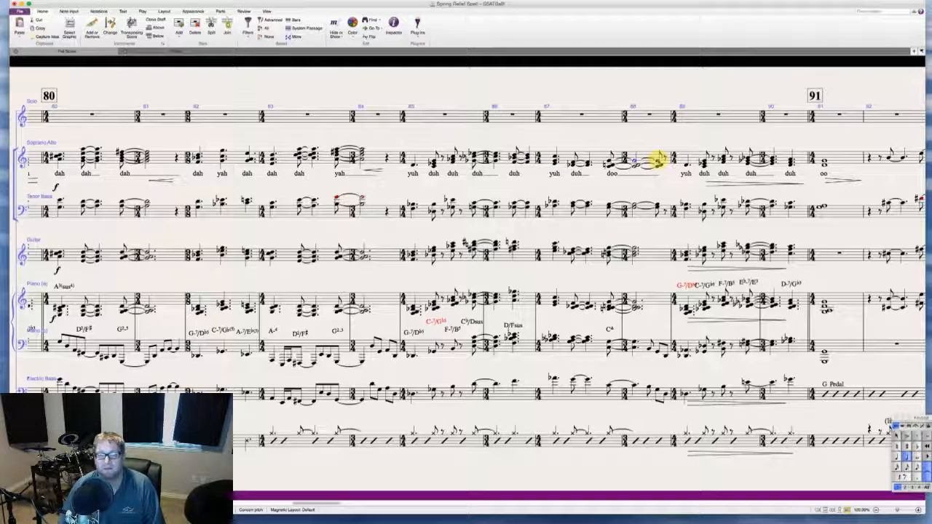
pyautogui.keyDown('shift'); pyautogui.click(656, 159); pyautogui.keyUp('shift')
pyautogui.press('Escape')
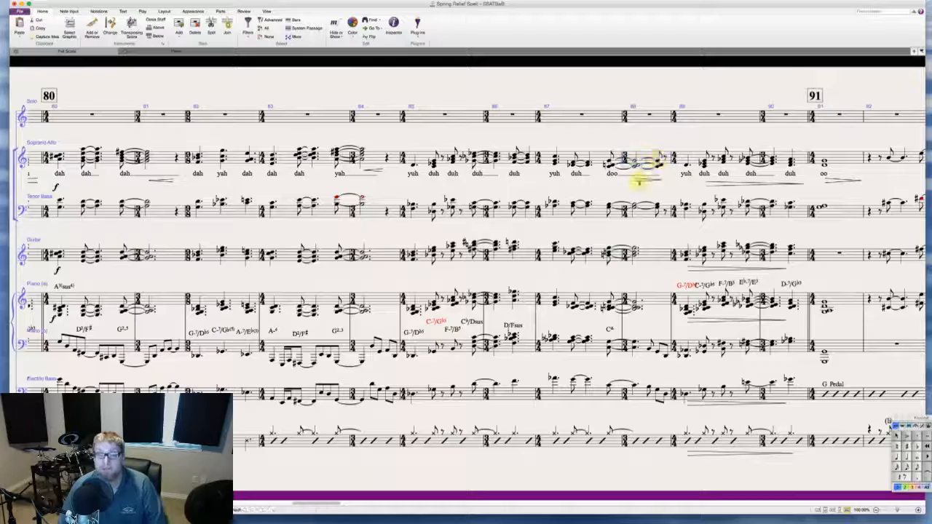
# - Add an mp dynamic below the Soprano Alto lyrics at the start of bar 89, and copy it to the upper Piano staff
pyautogui.hscroll(3, 645, 189)
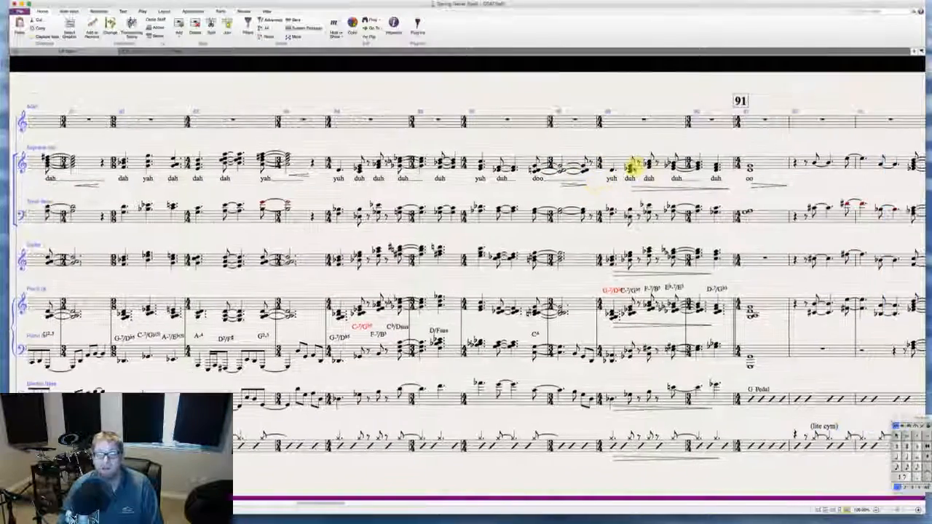
pyautogui.click(612, 170)
pyautogui.press('super+e')
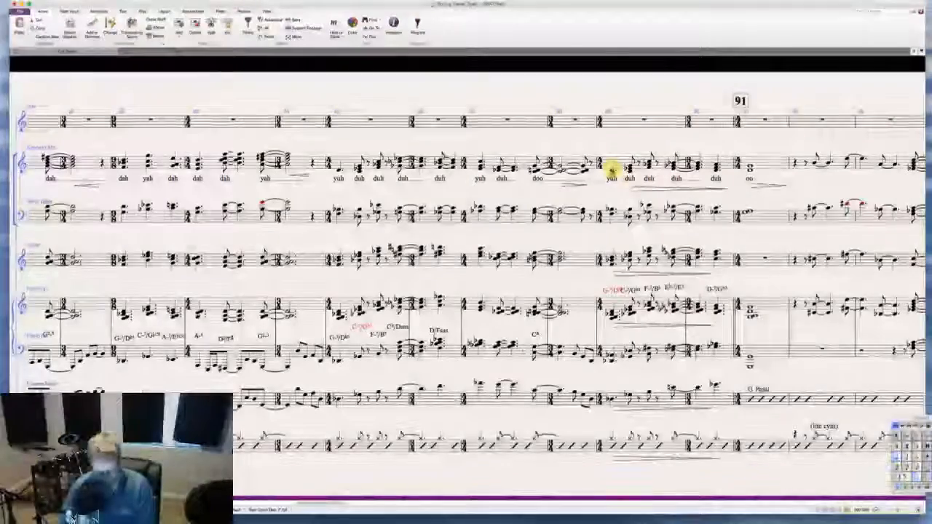
pyautogui.press('super+m')
pyautogui.press('super+p')
pyautogui.press('Escape')
pyautogui.moveTo(613, 176); pyautogui.dragTo(613, 185)
pyautogui.click(612, 186)
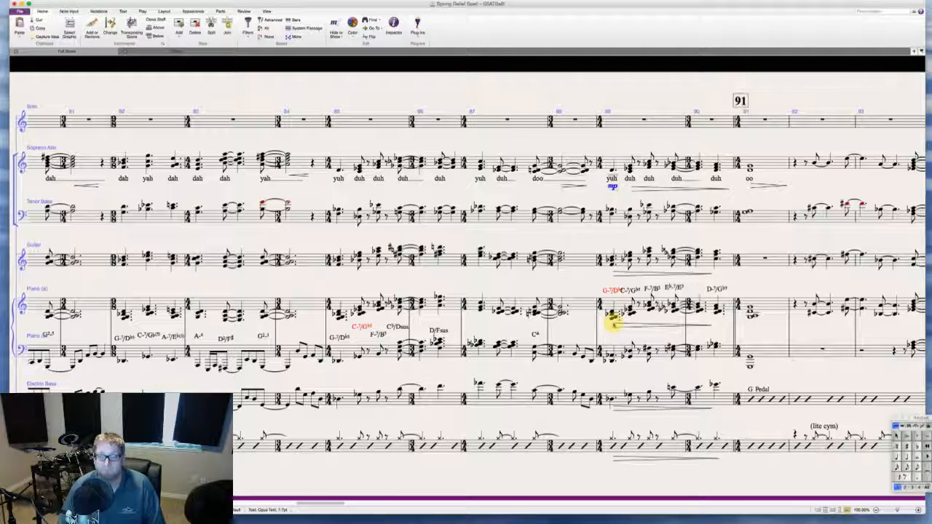
pyautogui.keyDown('alt'); pyautogui.click(610, 327); pyautogui.keyUp('alt')
pyautogui.press('Escape')
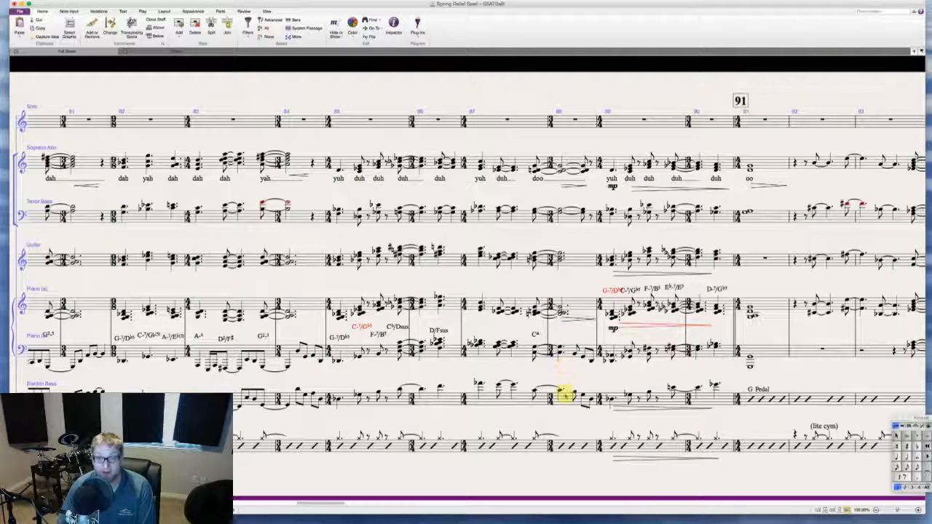
# - Add diminuendo hairpins in bar 88 under the upper Piano, Electric Bass and drum staves
pyautogui.click(566, 399)
pyautogui.hotkey('shift', 'h')
pyautogui.click(566, 445)
pyautogui.hotkey('shift', 'h')
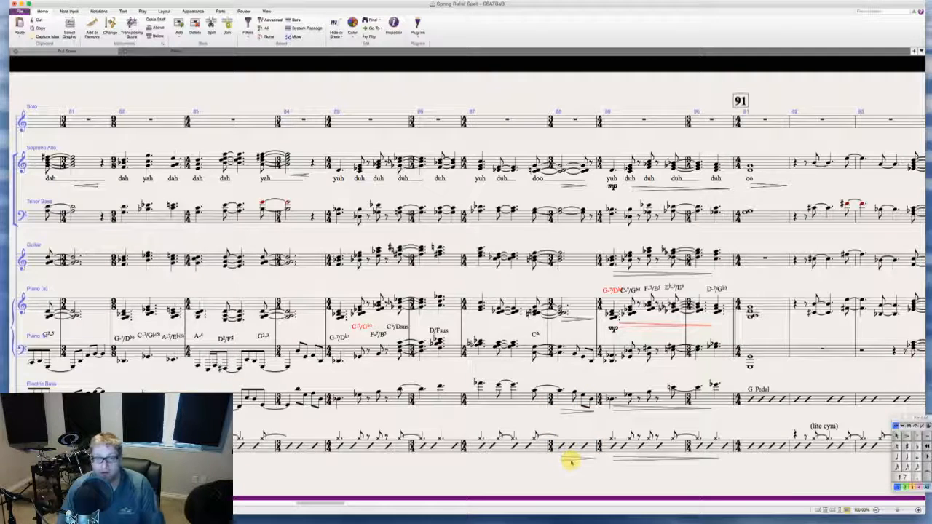
# - Copy the Soprano Alto mp dynamic to the Electric Bass and drum staves at the start of bar 89
pyautogui.moveTo(608, 461); pyautogui.dragTo(487, 486)
pyautogui.press('Escape')
pyautogui.click(453, 196)
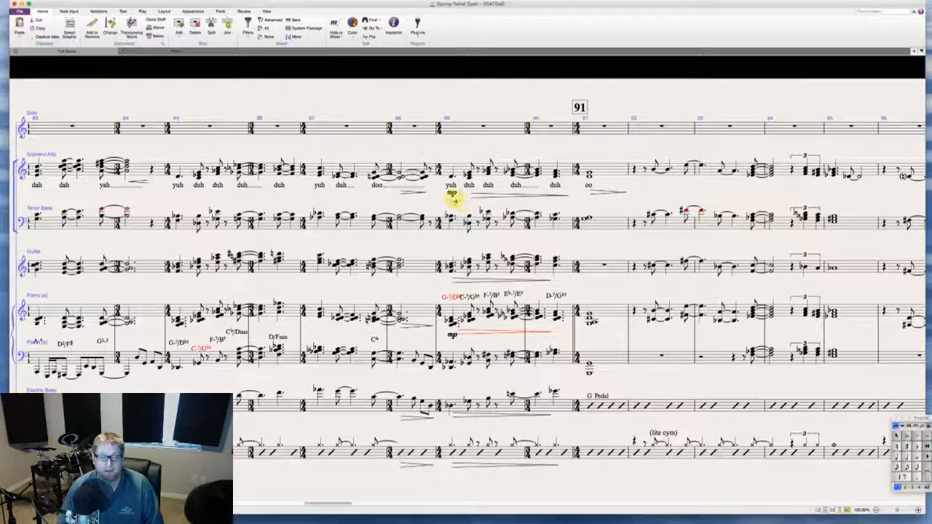
pyautogui.keyDown('alt'); pyautogui.click(450, 422); pyautogui.keyUp('alt')
pyautogui.keyDown('alt'); pyautogui.click(449, 462); pyautogui.keyUp('alt')
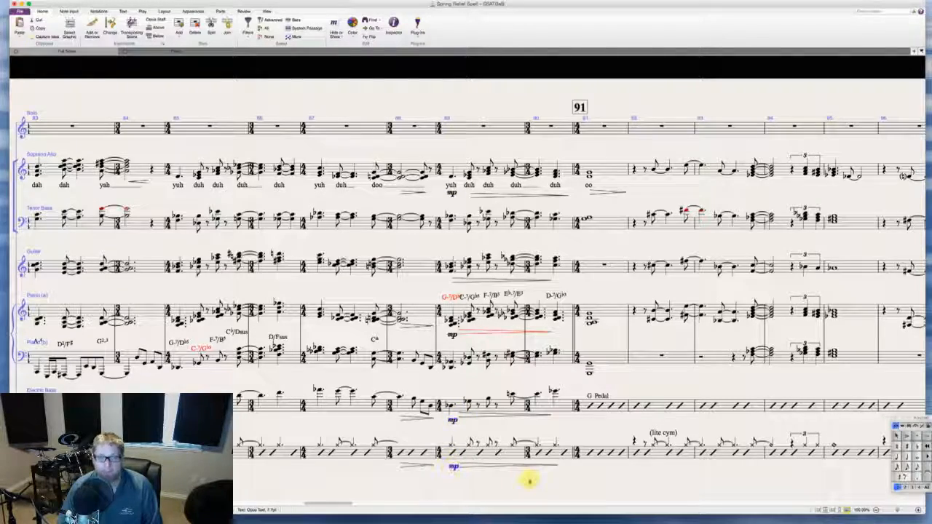
# - Add a p dynamic below the drum staff at bar 91, and copy it to the Electric Bass and upper Piano staves
pyautogui.hscroll(5, 529, 481)
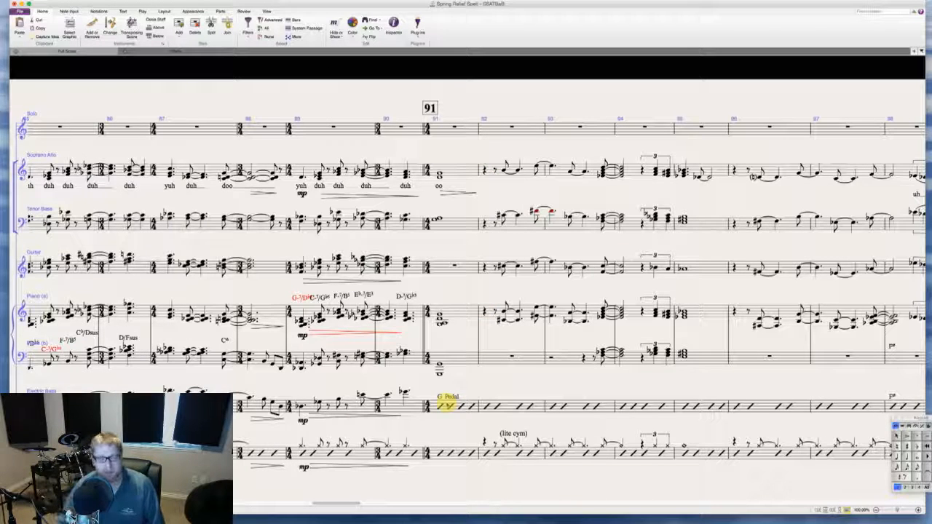
pyautogui.click(441, 453)
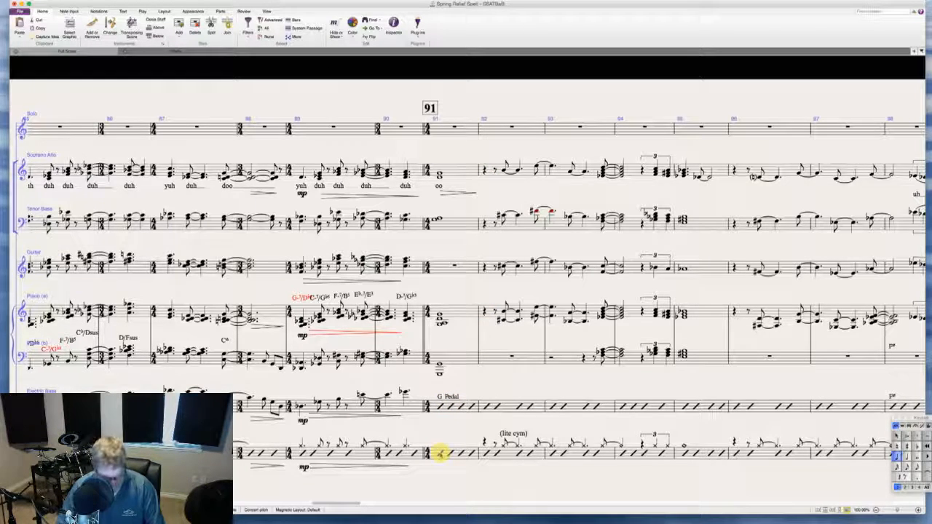
pyautogui.press('super+e')
pyautogui.press('super+p')
pyautogui.click(451, 492)
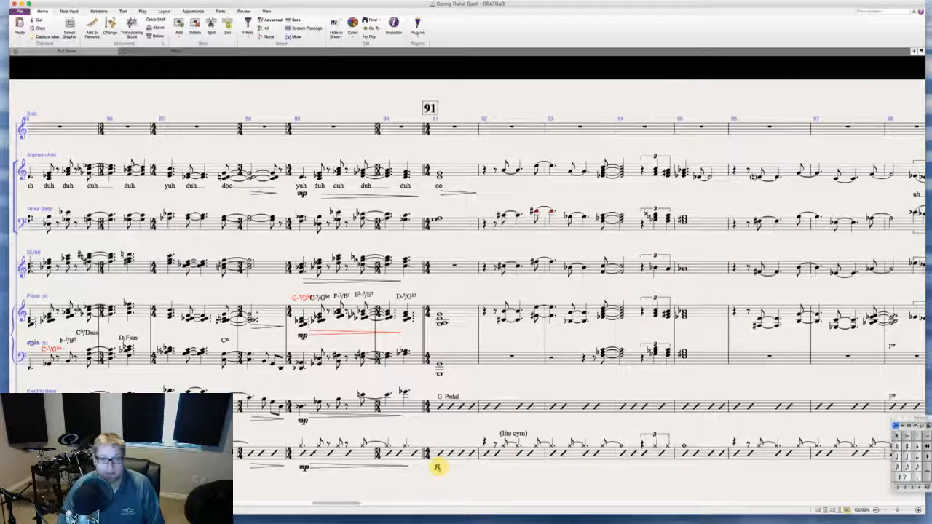
pyautogui.click(437, 467)
pyautogui.keyDown('alt'); pyautogui.click(436, 421); pyautogui.keyUp('alt')
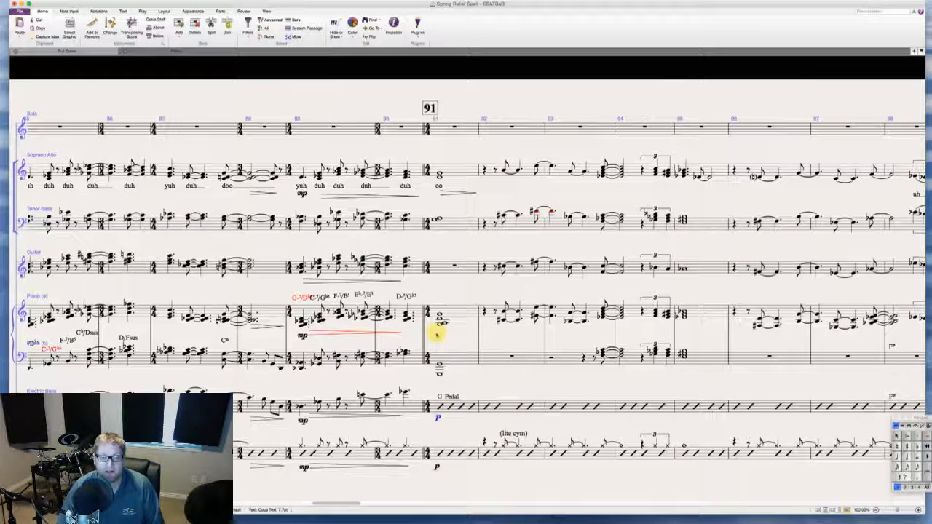
pyautogui.keyDown('alt'); pyautogui.click(437, 335); pyautogui.keyUp('alt')
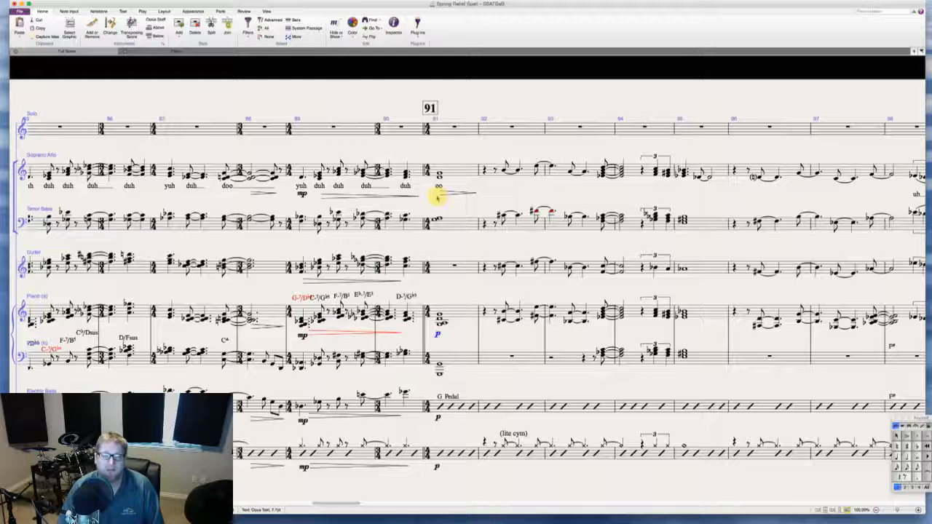
# - Copy the p dynamic below the Soprano Alto and Guitar staves at their entrance in bar 92
pyautogui.click(491, 196)
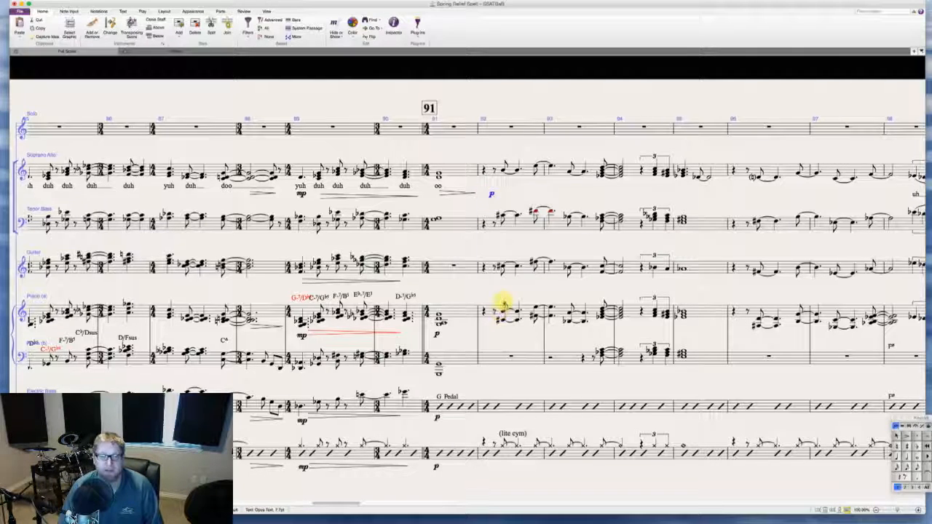
pyautogui.hscroll(2, 481, 298)
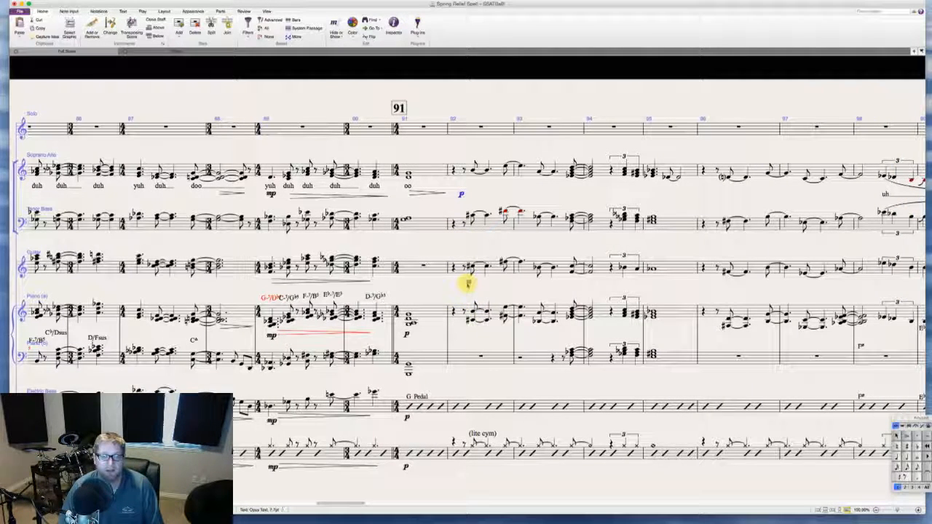
pyautogui.click(467, 282)
pyautogui.hscroll(3, 447, 252)
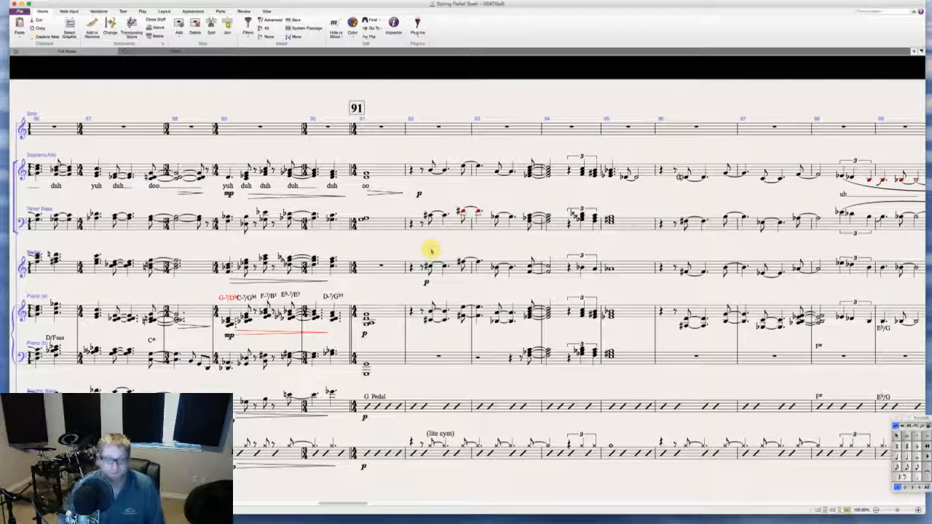
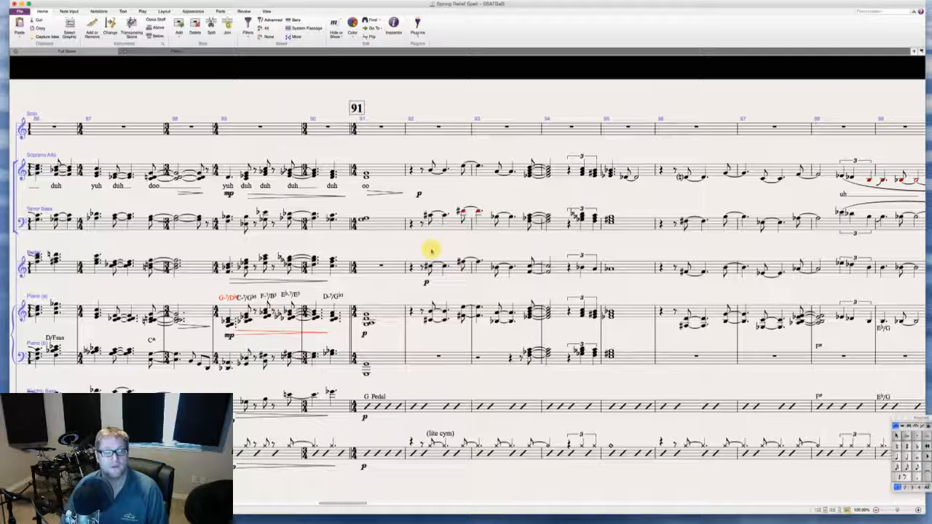
# - Enter the Soprano Alto lyrics "oo oo oo woah" from bar 92, extending each syllable over its tied notes
pyautogui.click(431, 170)
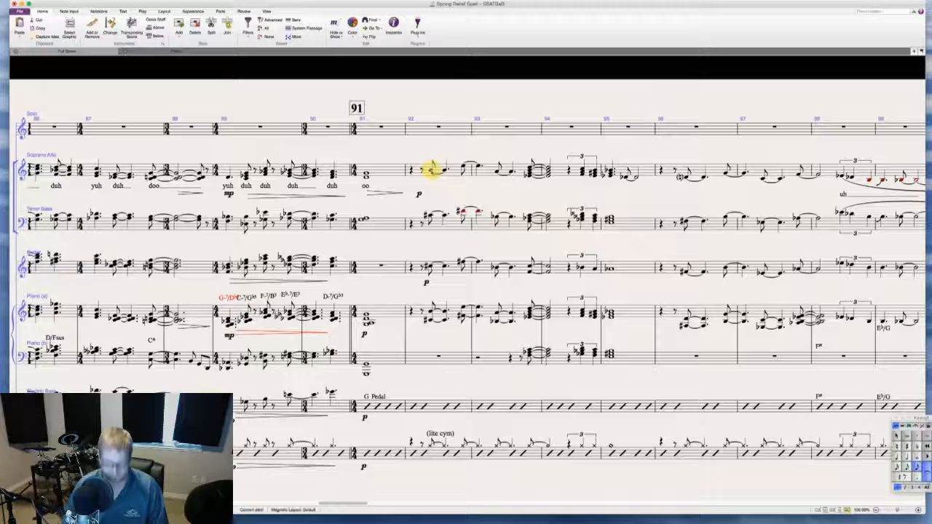
pyautogui.press('super+l')
pyautogui.write('oo')
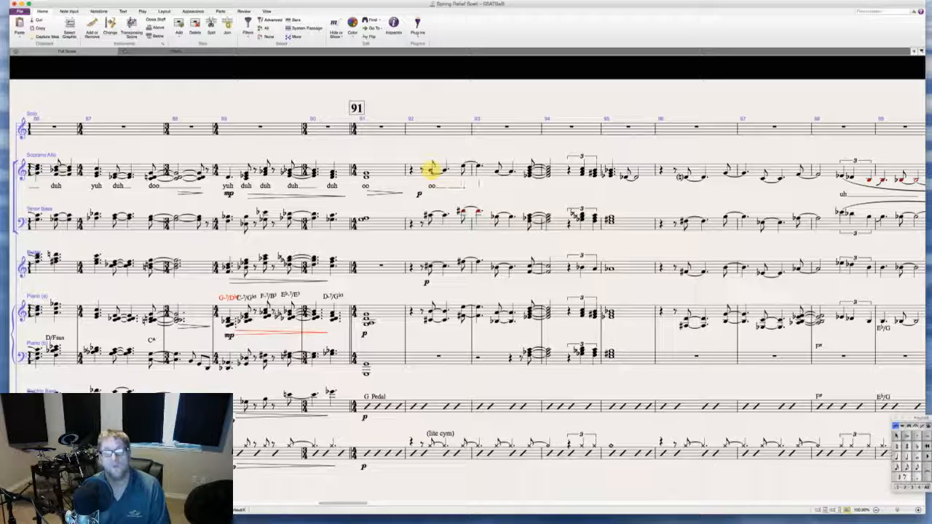
pyautogui.press('BackSpace')
pyautogui.press('BackSpace')
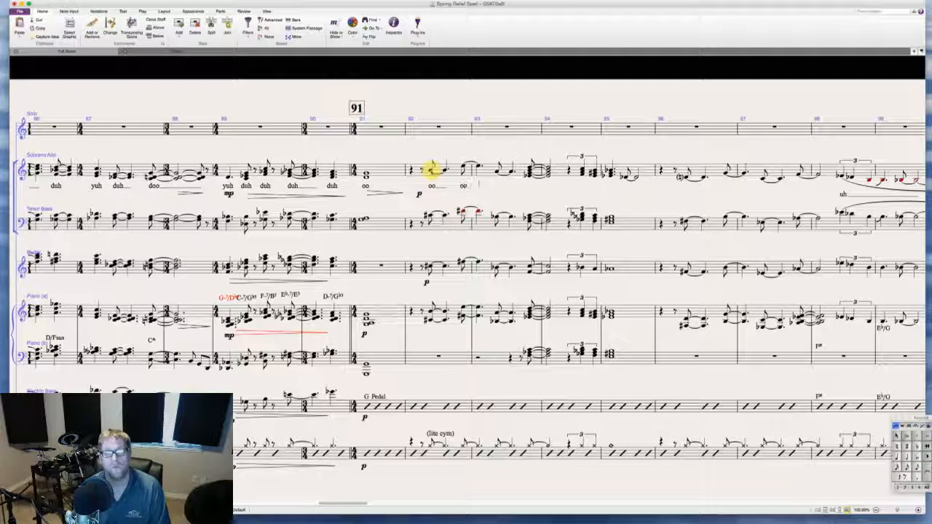
pyautogui.write('o ')
pyautogui.write('woah')
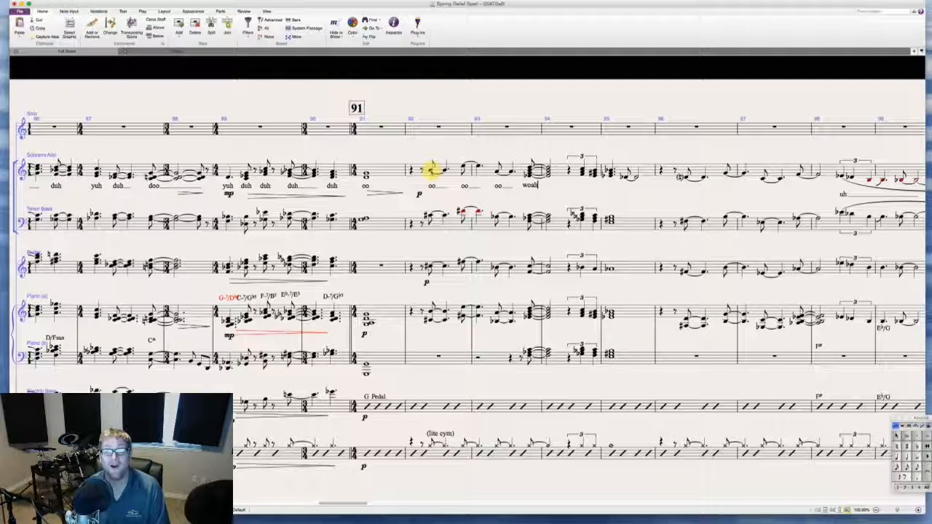
pyautogui.press('Escape')
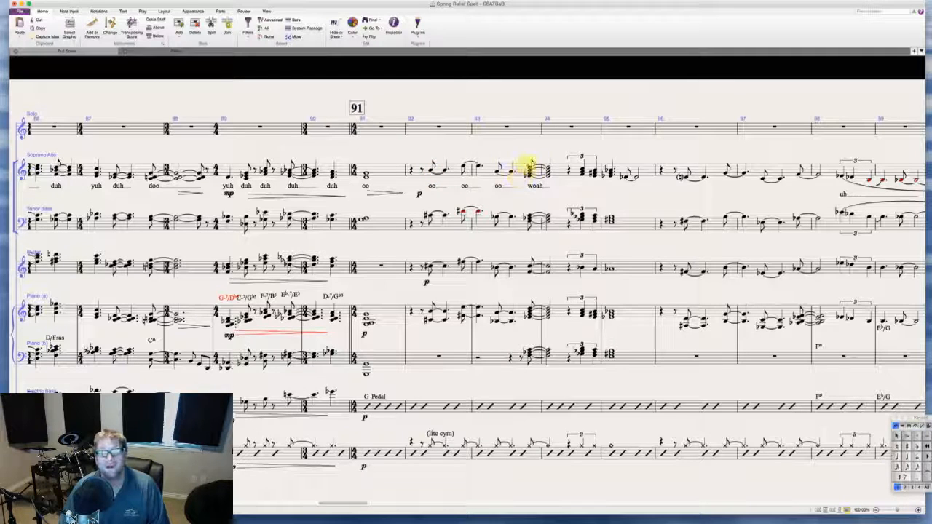
# - Add a short crescendo hairpin leading into the Soprano Alto "woah" in bar 93 and a diminuendo hairpin after it in bar 94
pyautogui.click(511, 173)
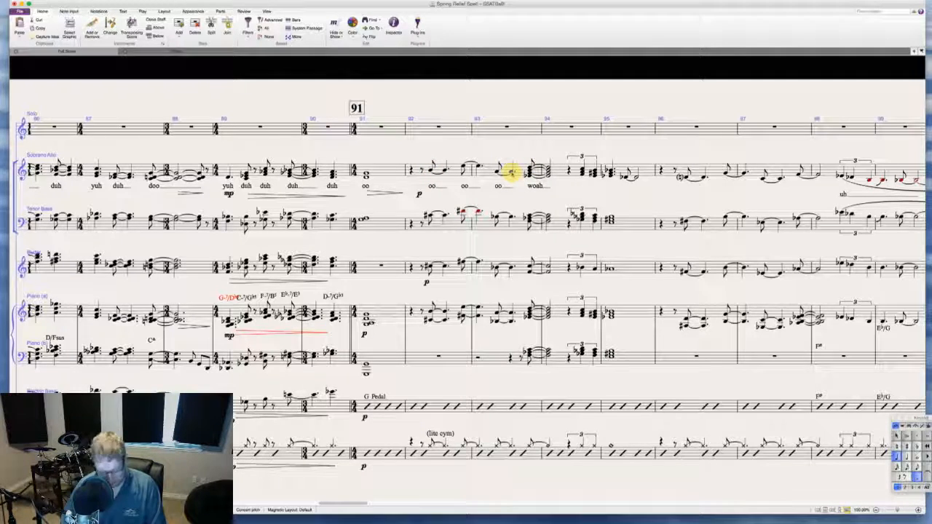
pyautogui.press('Escape')
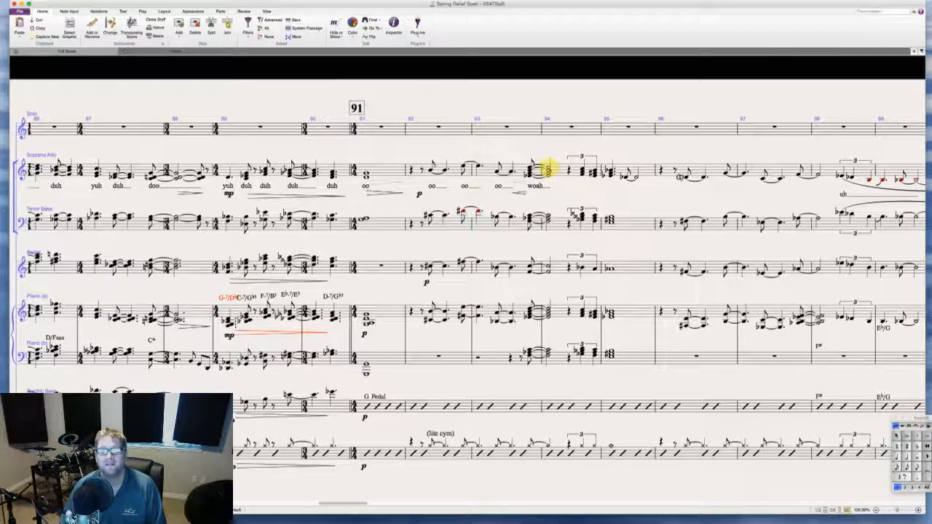
pyautogui.click(547, 169)
pyautogui.hotkey('shift', 'h')
pyautogui.press('Escape')
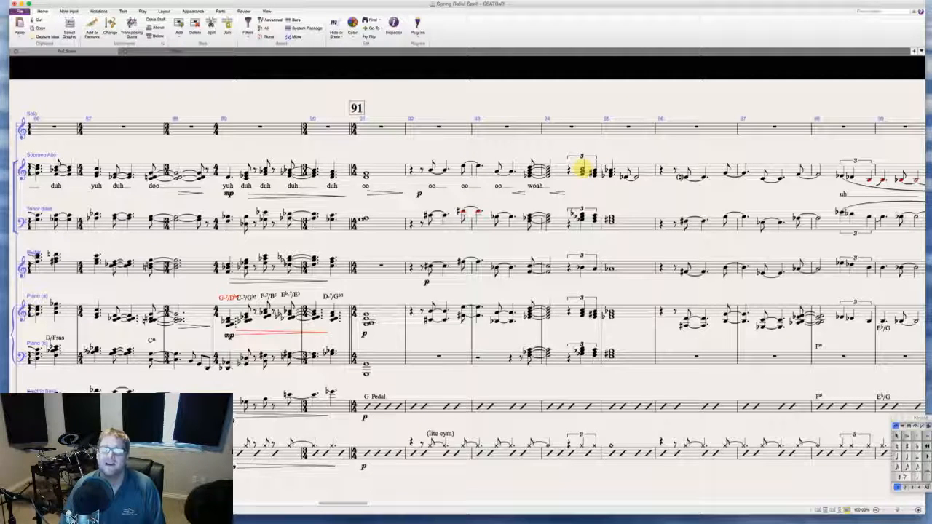
# - Enter the Soprano Alto lyrics "yuh duh duh oo" from the triplet in bar 94 into bar 95
pyautogui.click(581, 170)
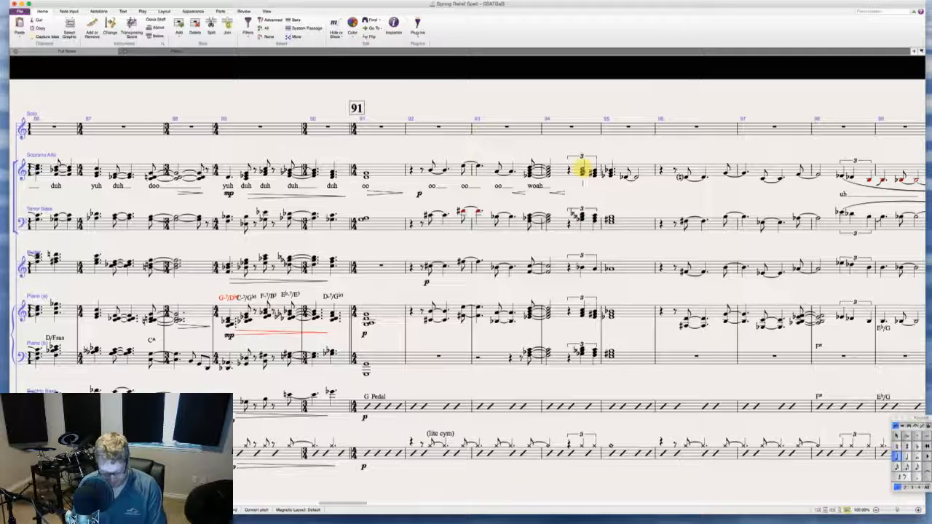
pyautogui.write('yuh')
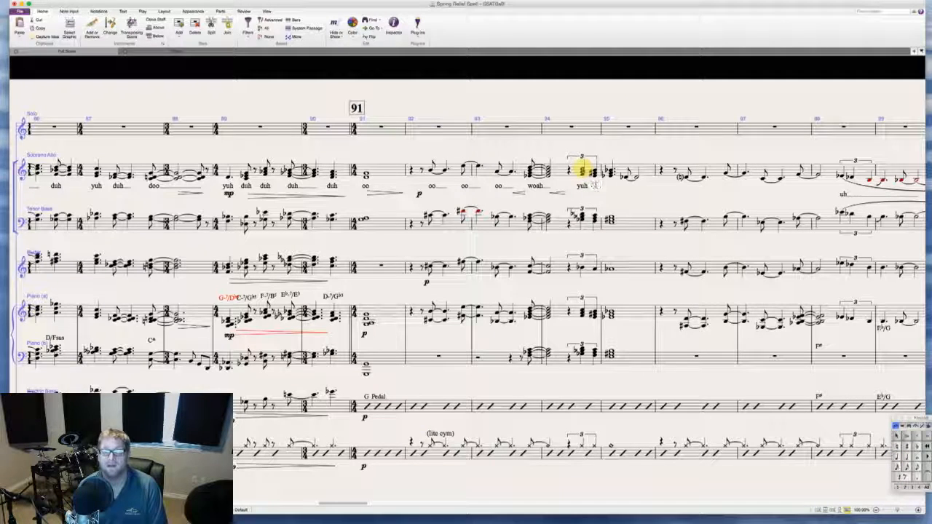
pyautogui.write(' tyuh')
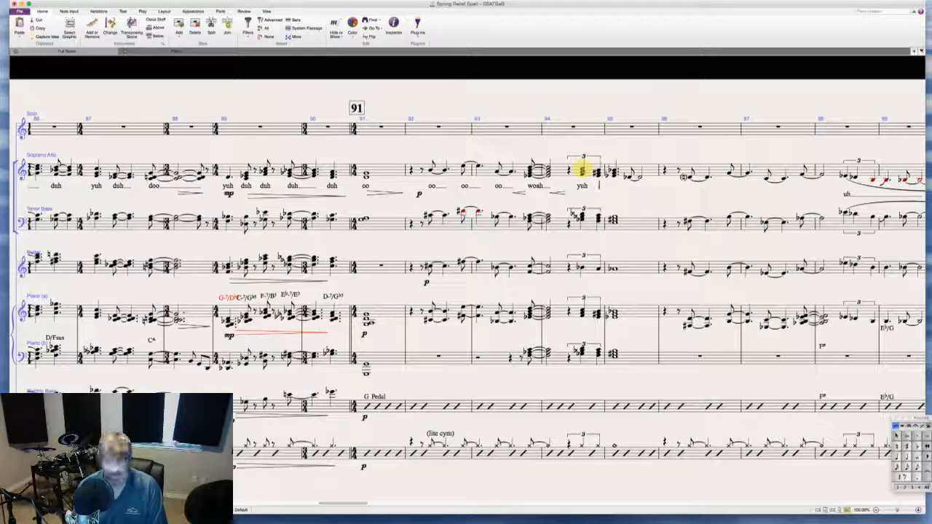
pyautogui.write('duh dah')
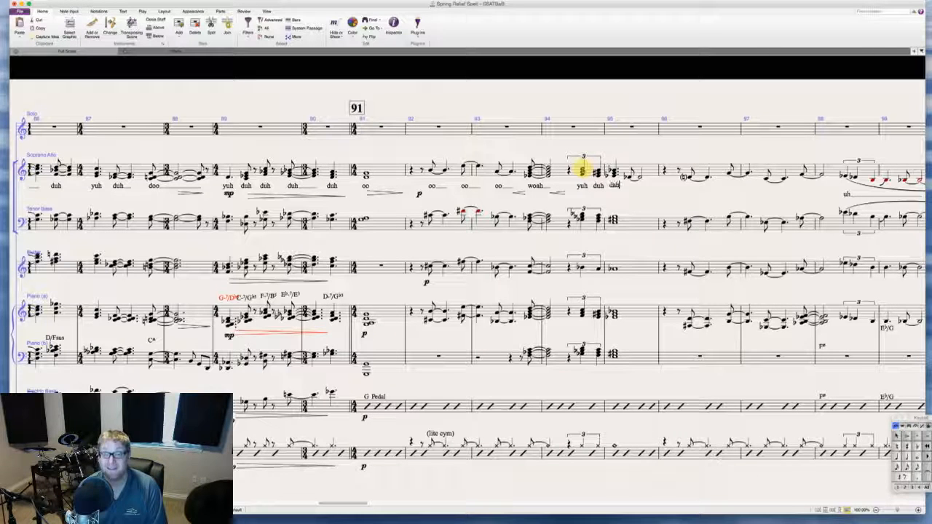
pyautogui.press('BackSpace')
pyautogui.press('BackSpace')
pyautogui.press('BackSpace')
pyautogui.write('duh')
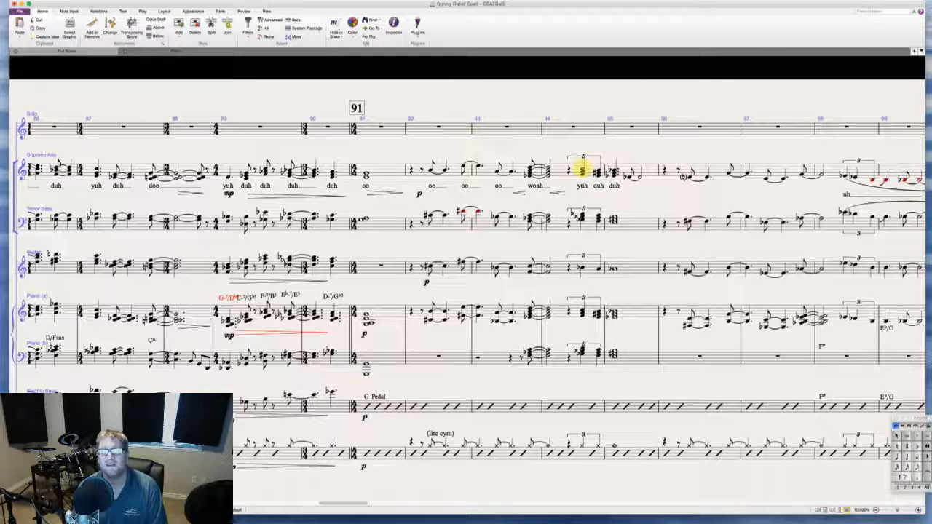
pyautogui.write(' oo')
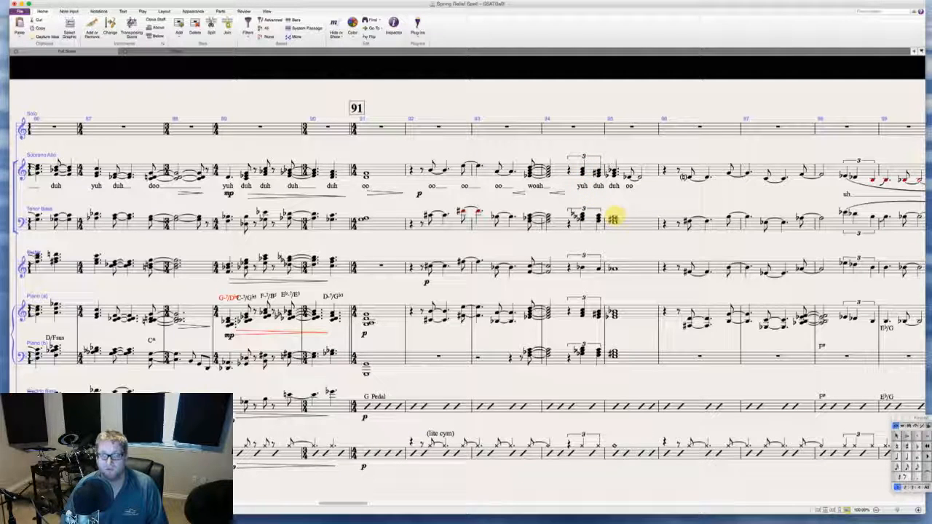
# - Enter the Tenor Bass lyrics "yuh duh doo" from the triplet in bar 94 into bar 95
pyautogui.click(580, 214)
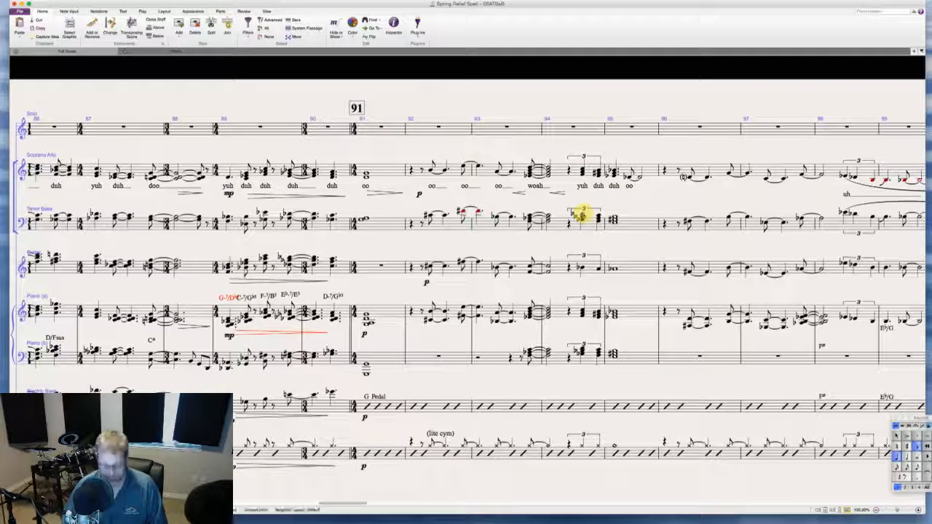
pyautogui.hotkey('ctrl', 'l')
pyautogui.write('yuh d')
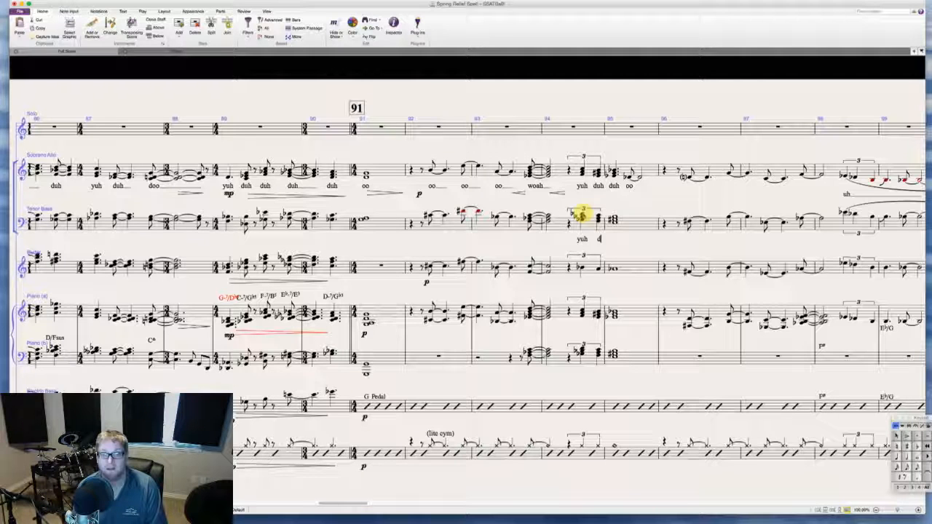
pyautogui.write('uh')
pyautogui.press('space')
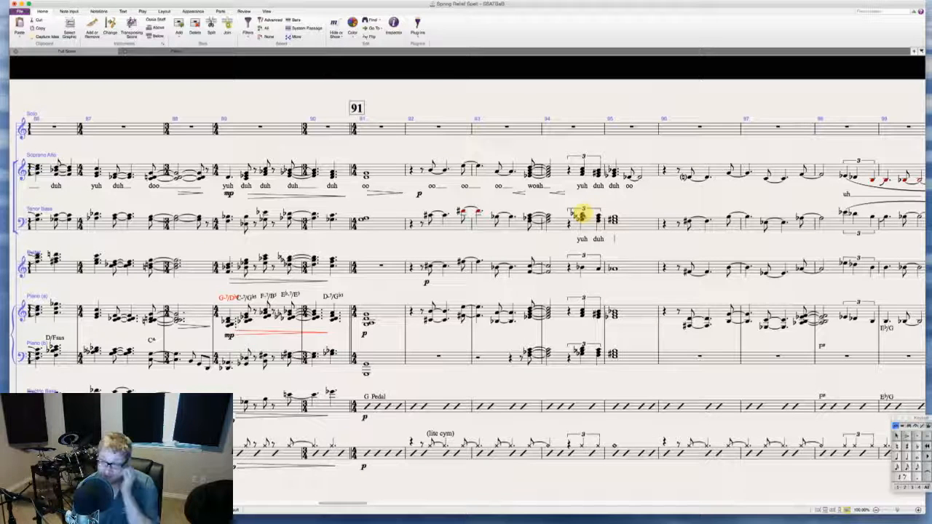
pyautogui.press('Escape')
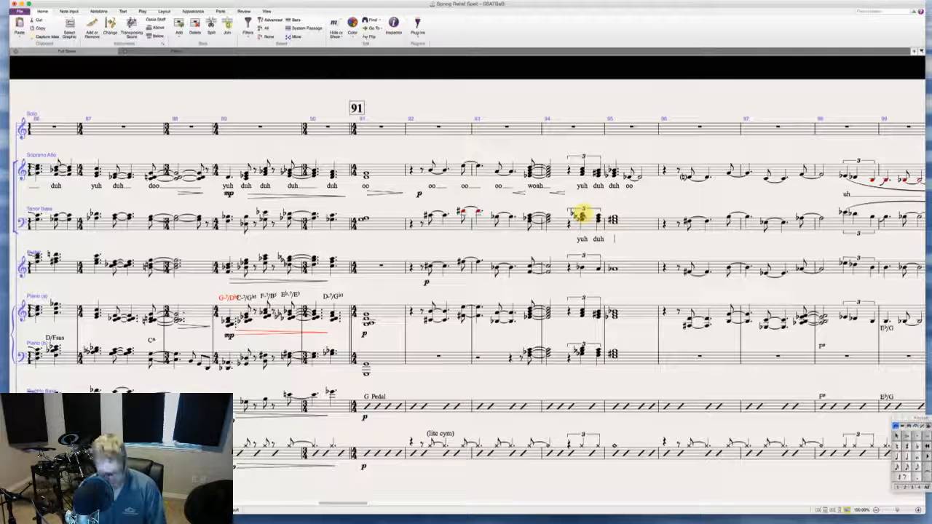
pyautogui.write('doo')
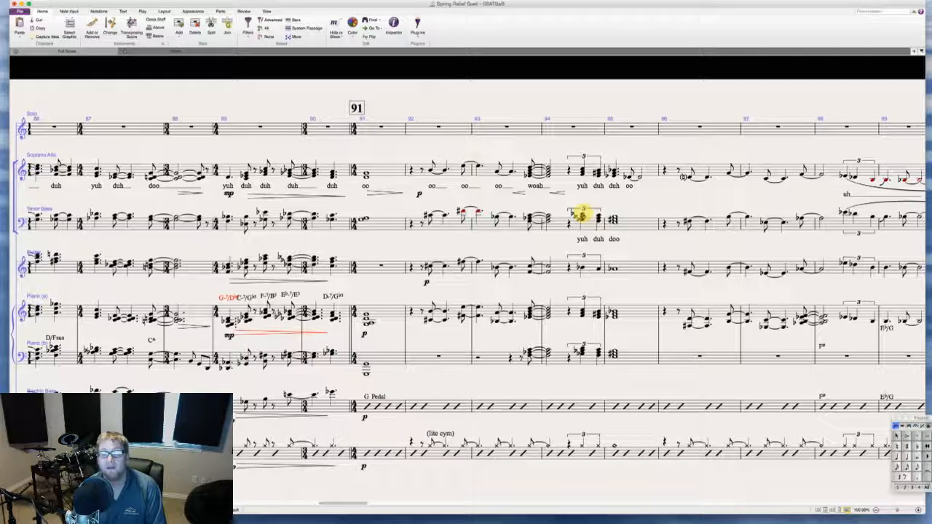
pyautogui.press('super+z')
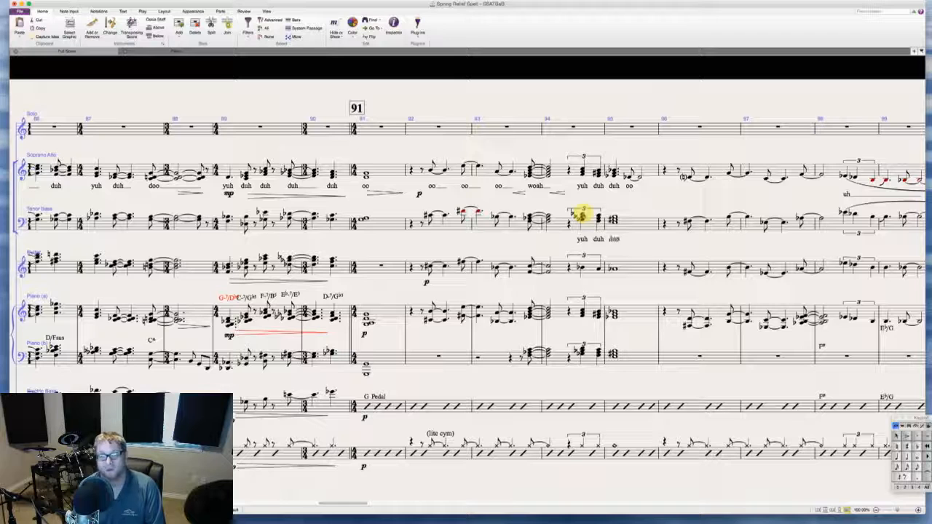
pyautogui.press('Escape')
pyautogui.press('Escape')
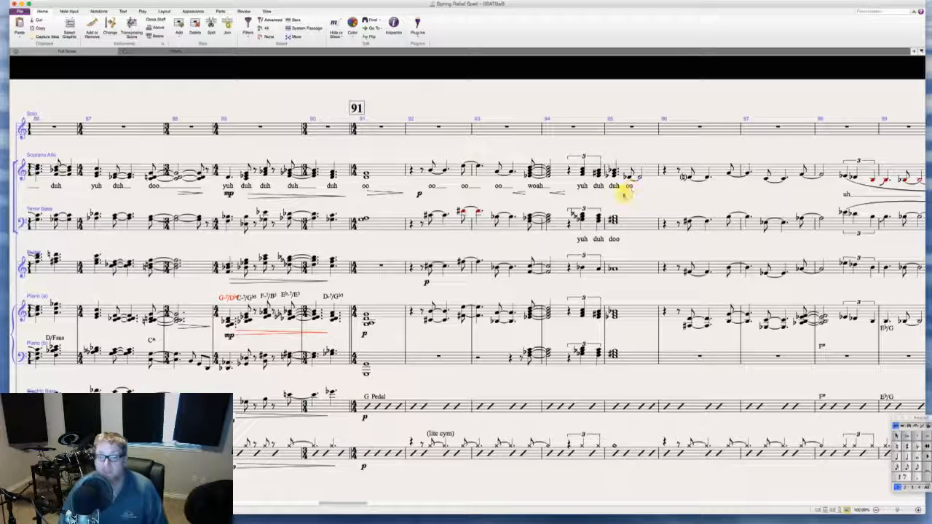
# - Enter the Soprano Alto lyrics "woah oh oh oh" from bar 96 into bar 98, extending each syllable over its tied notes
pyautogui.moveTo(626, 197); pyautogui.dragTo(576, 192)
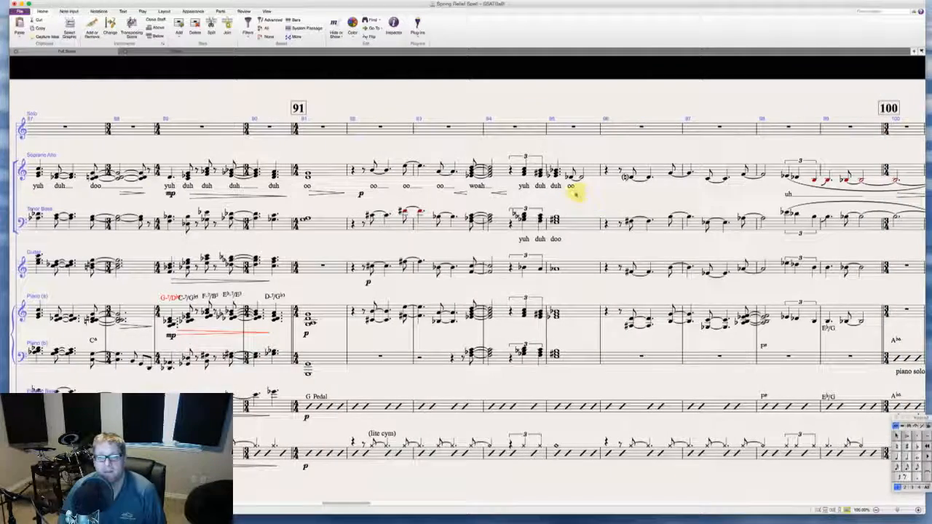
pyautogui.hscroll(4, 576, 193)
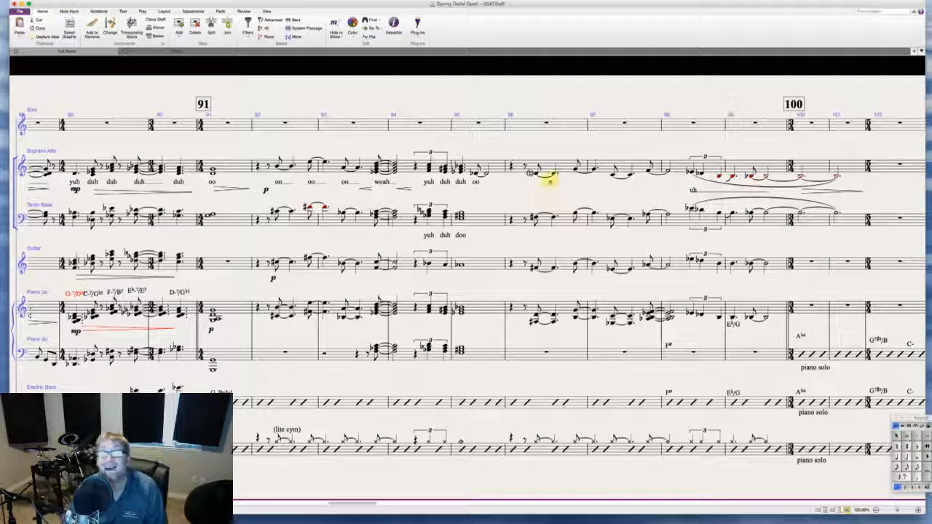
pyautogui.click(535, 172)
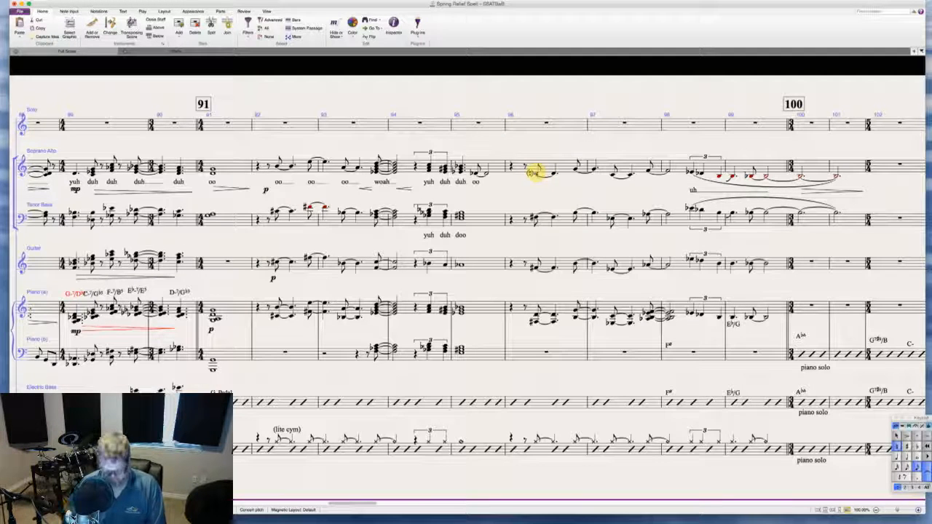
pyautogui.press('super+l')
pyautogui.write('woah')
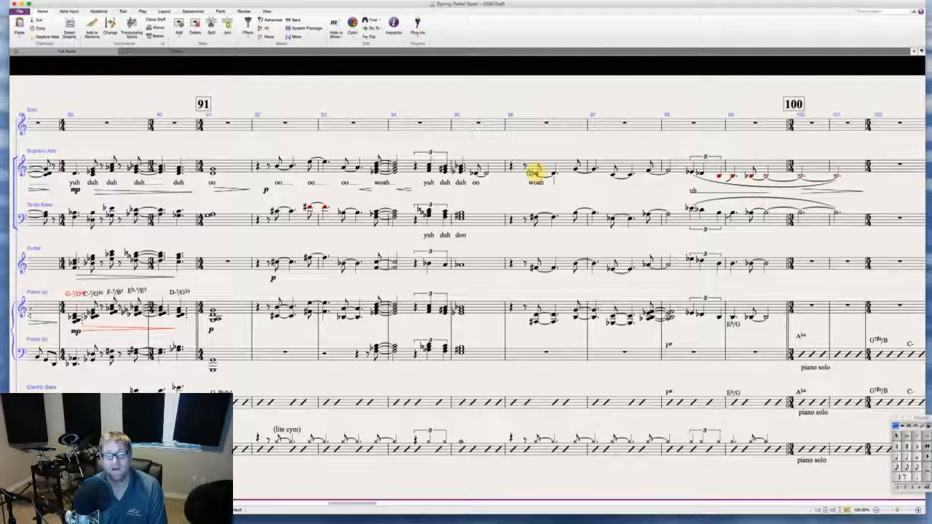
pyautogui.press('space')
pyautogui.press('space')
pyautogui.write('oh')
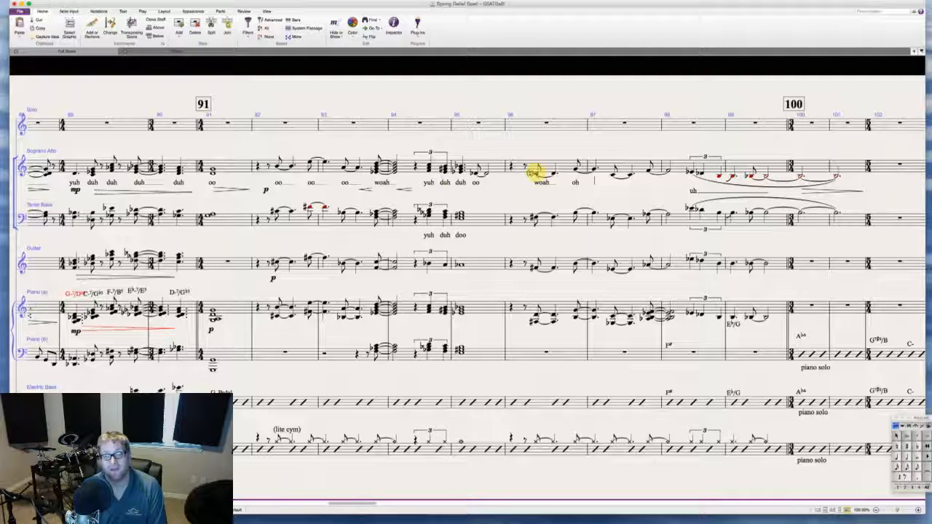
pyautogui.press('space')
pyautogui.write('uh')
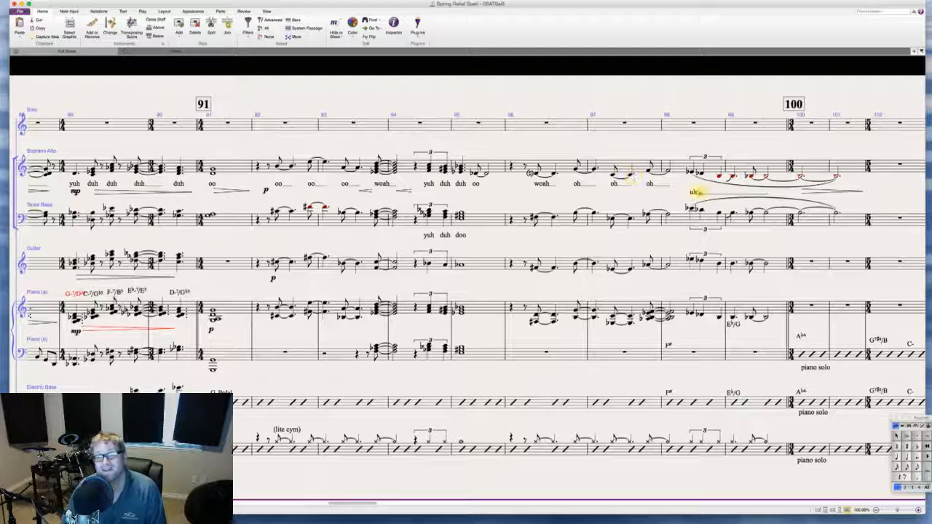
# - Replace the Soprano Alto lyric "uh" at the start of the bar 98 triplet with "yuh", extended to the next note
pyautogui.click(693, 193)
pyautogui.press('Delete')
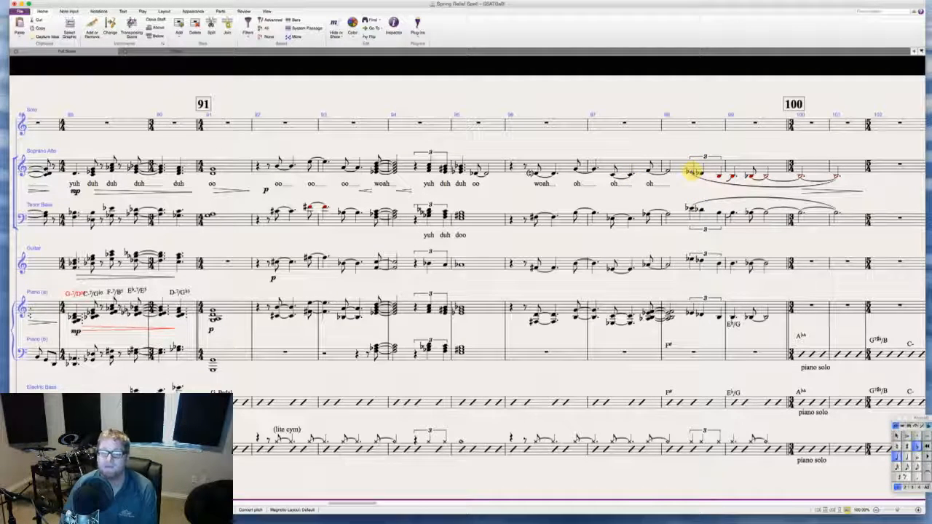
pyautogui.press('Escape')
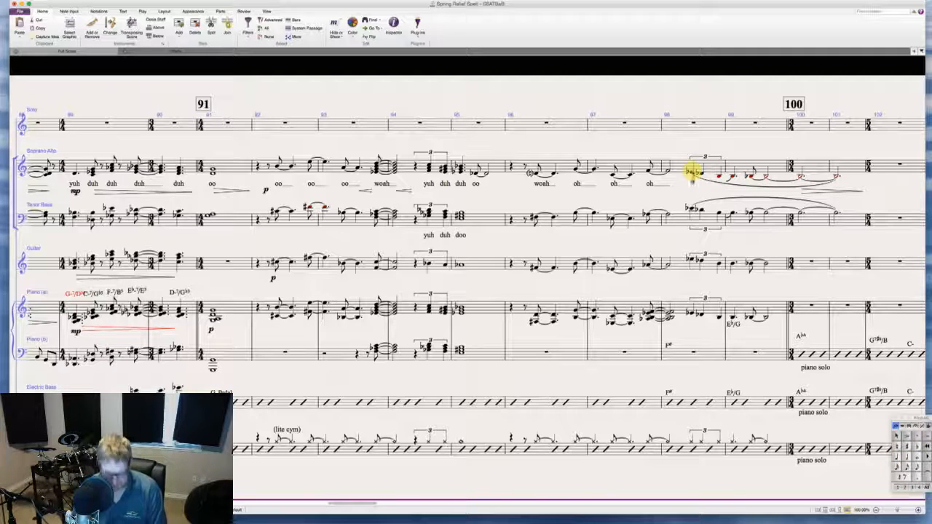
pyautogui.write('yuh')
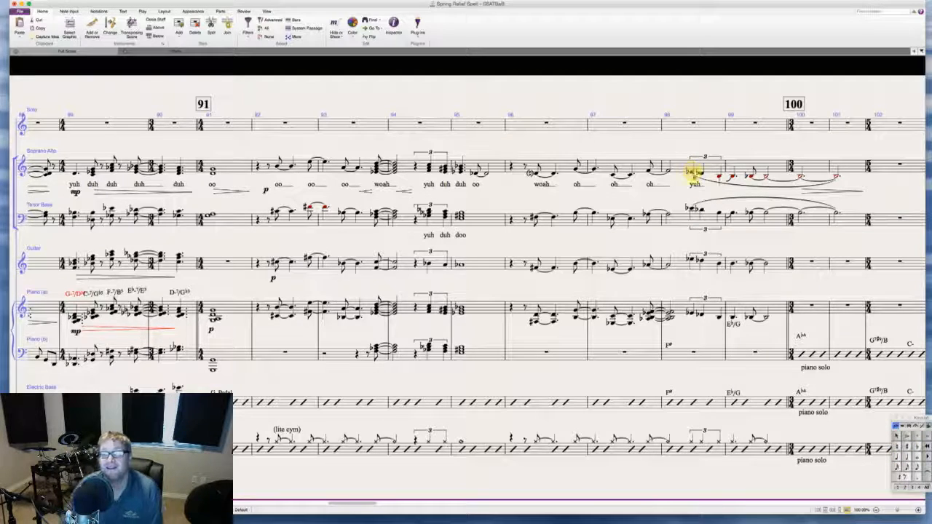
# - Replace the long slurs from bar 98 in Soprano Alto and Tenor Bass with short slurs joining the triplet's first two notes
pyautogui.click(726, 185)
pyautogui.press('Delete')
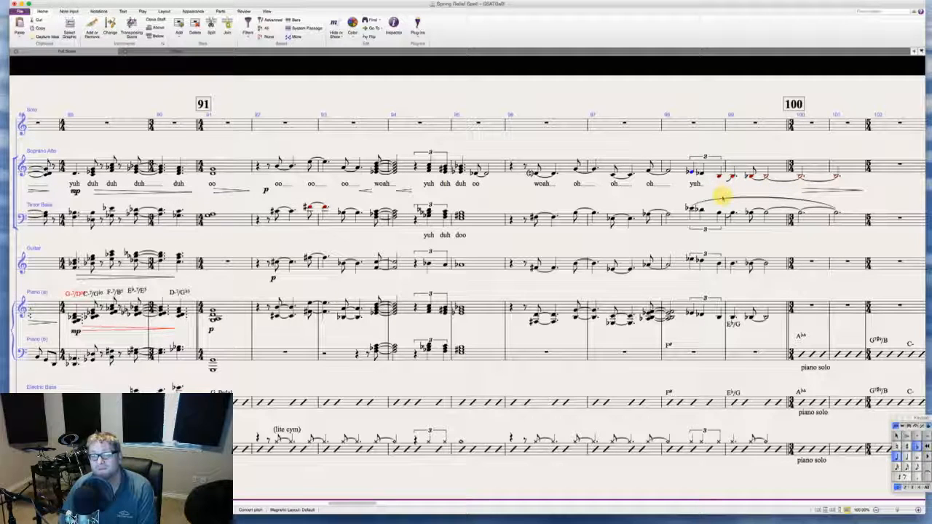
pyautogui.click(722, 202)
pyautogui.press('Delete')
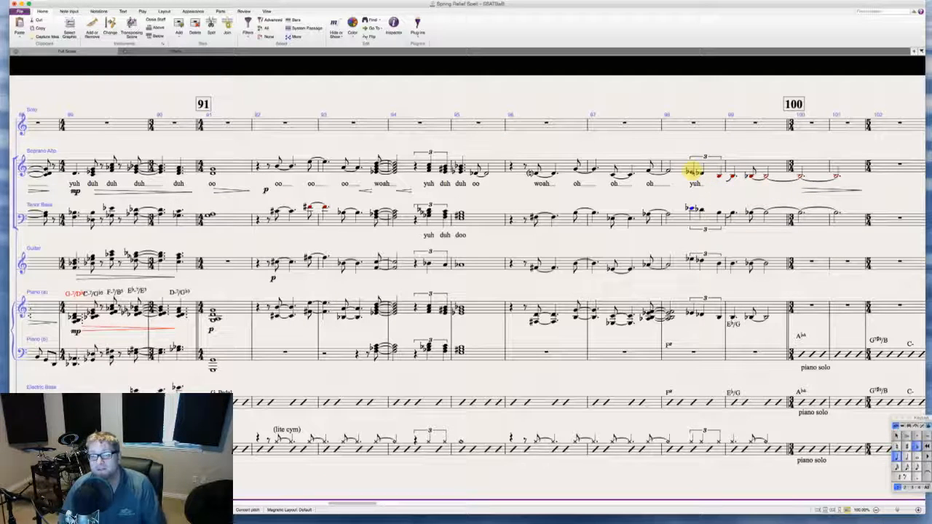
pyautogui.click(691, 209)
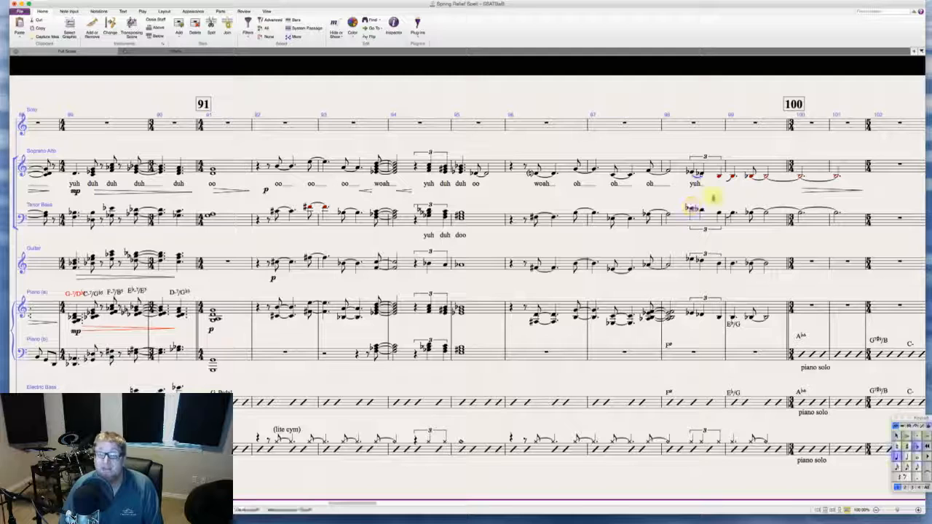
pyautogui.press('s')
pyautogui.click(719, 176)
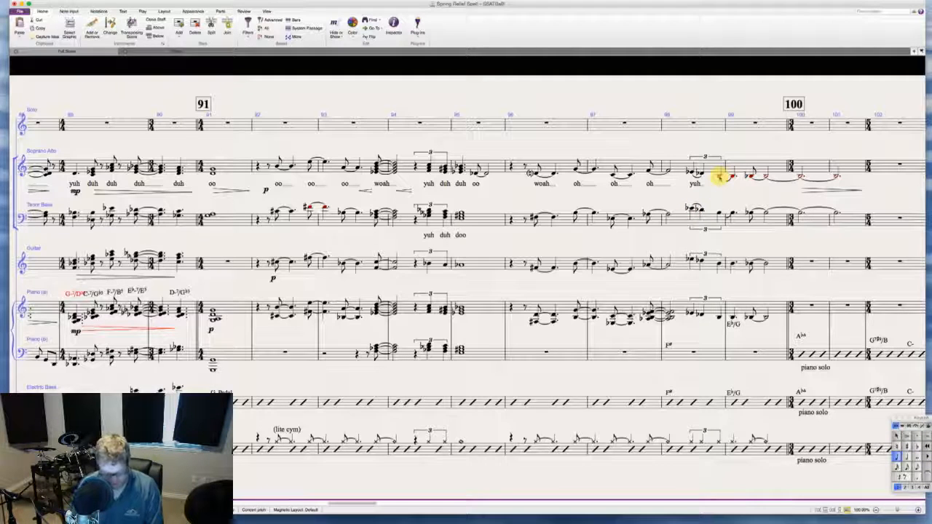
# - Enter the Soprano Alto lyrics "duh duh uh" from the last triplet note of bar 98, extending "uh" over the tied notes
pyautogui.press('super+l')
pyautogui.write('duh')
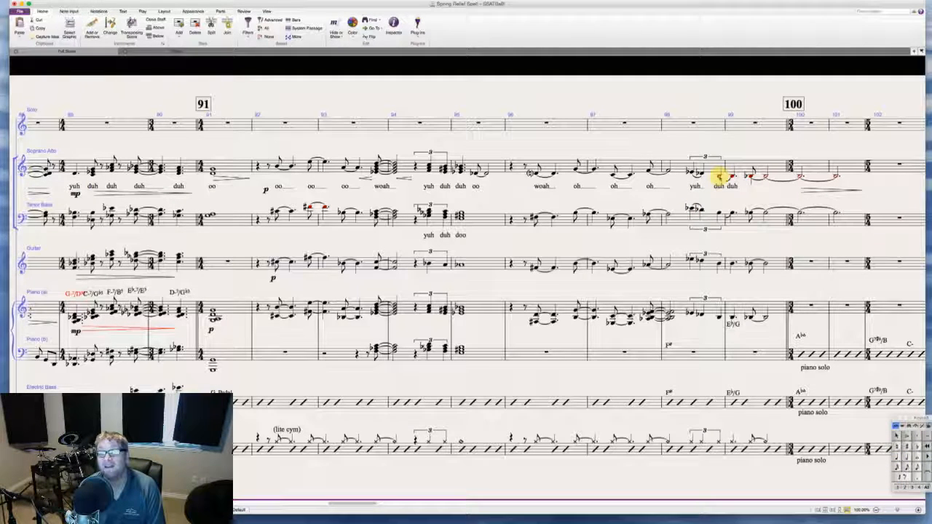
pyautogui.write(' dooduh')
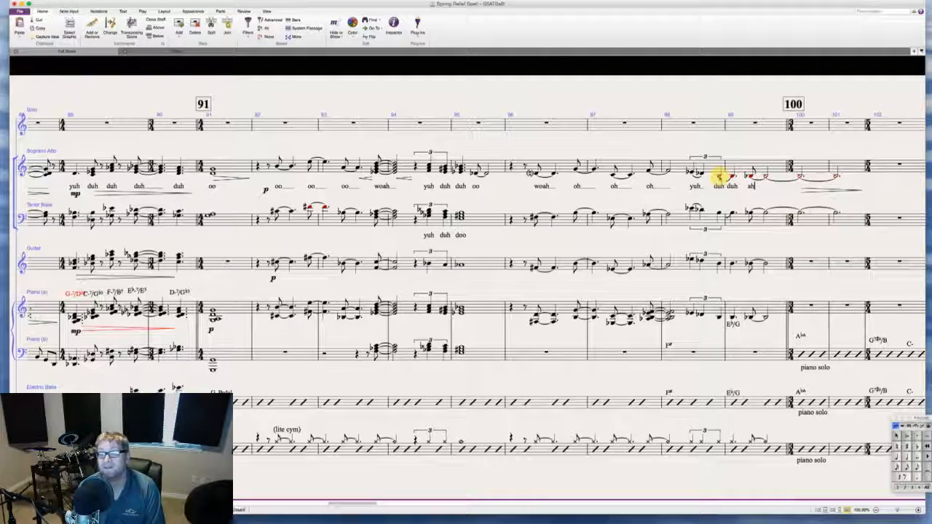
pyautogui.write('_')
pyautogui.press('Escape')
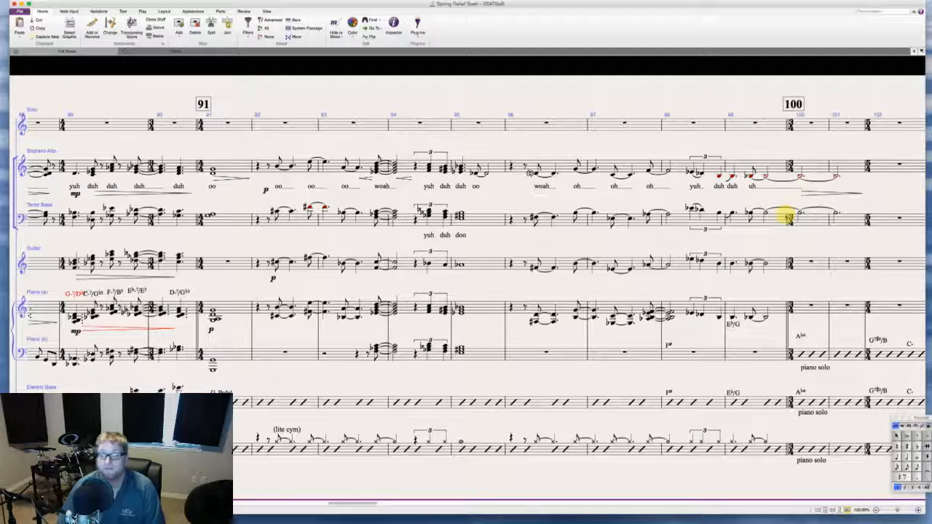
# - Enter the Soprano Alto lyric "oh" in bar 108, extending it under the whole slurred phrase to bar 110
pyautogui.hscroll(5, 769, 195)
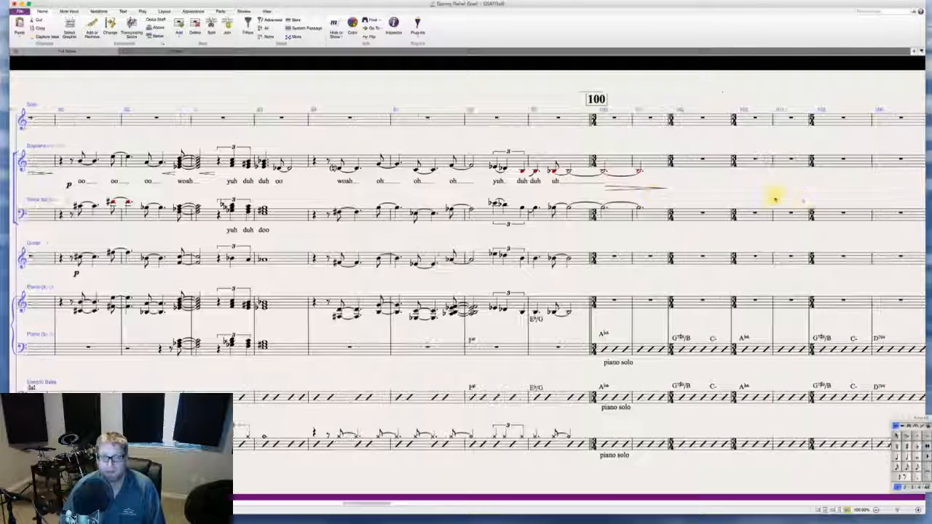
pyautogui.hscroll(4, 771, 187)
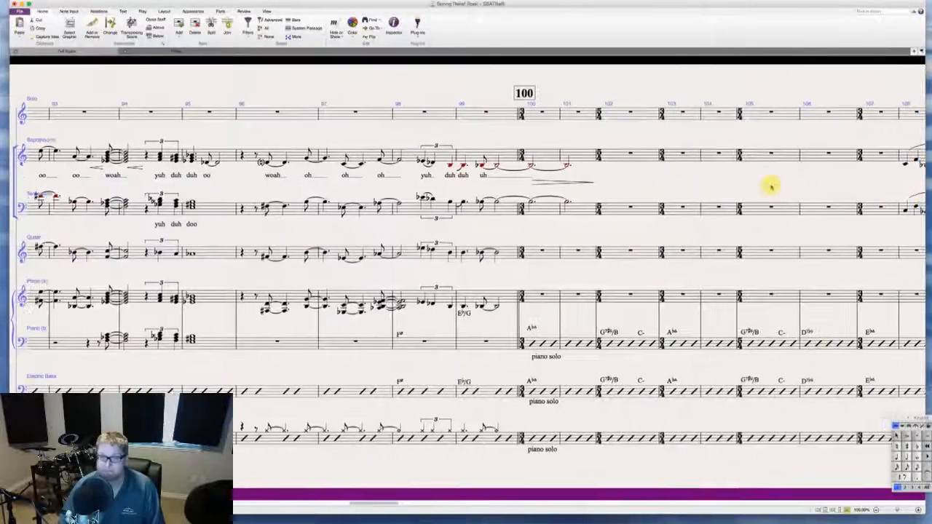
pyautogui.hscroll(7, 707, 175)
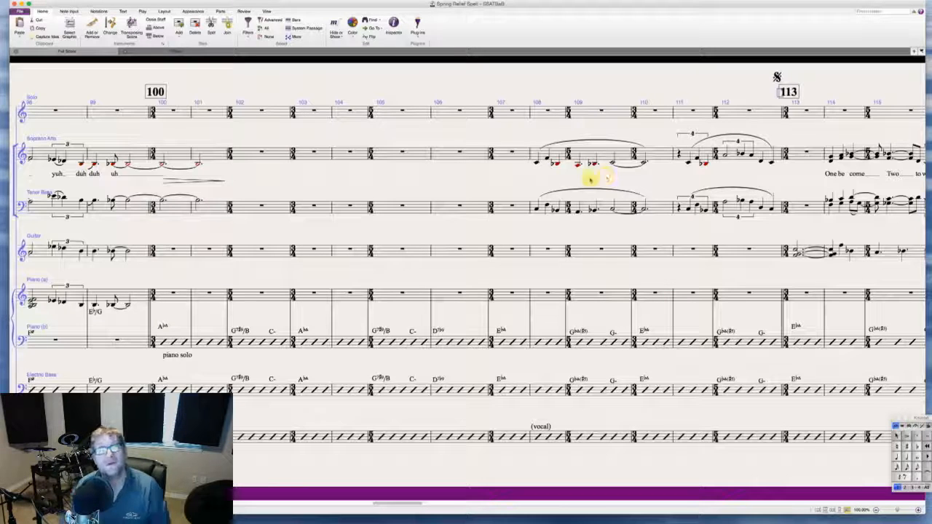
pyautogui.click(536, 164)
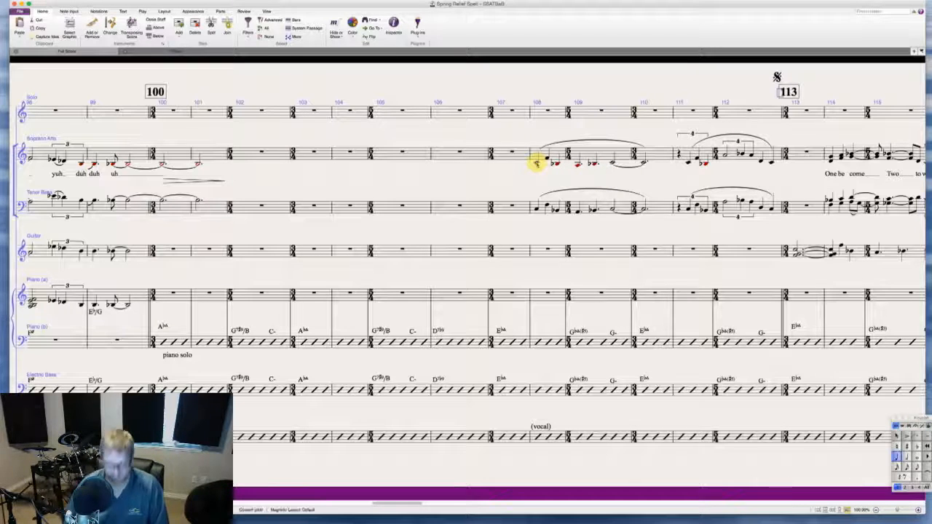
pyautogui.press('super+l')
pyautogui.write('oh')
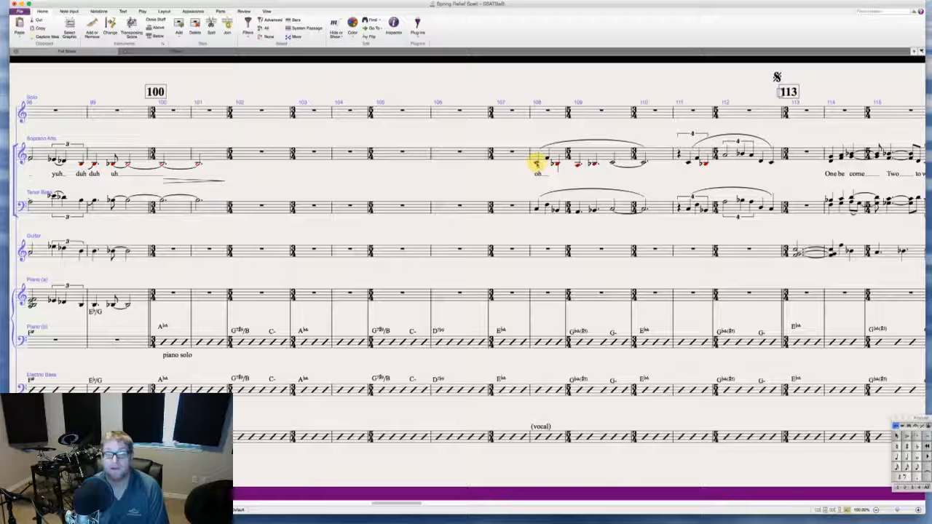
pyautogui.press('space')
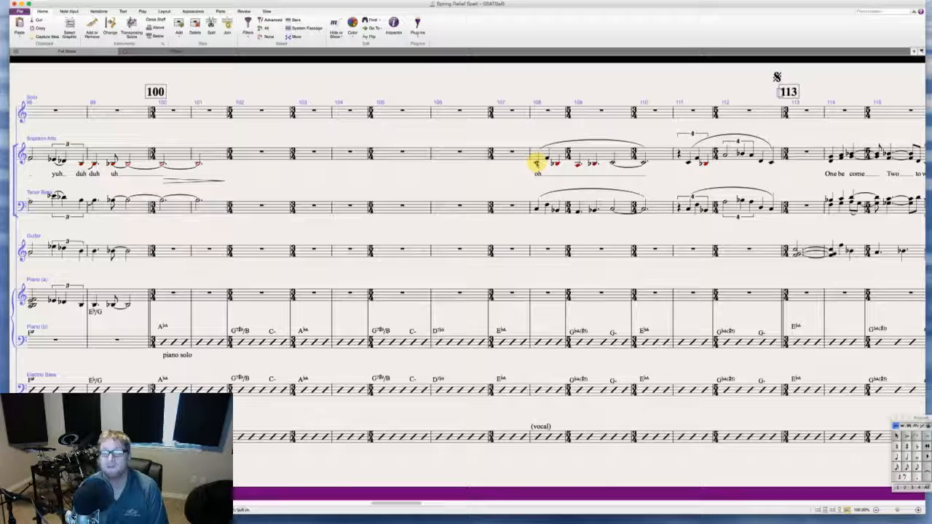
pyautogui.press('Escape')
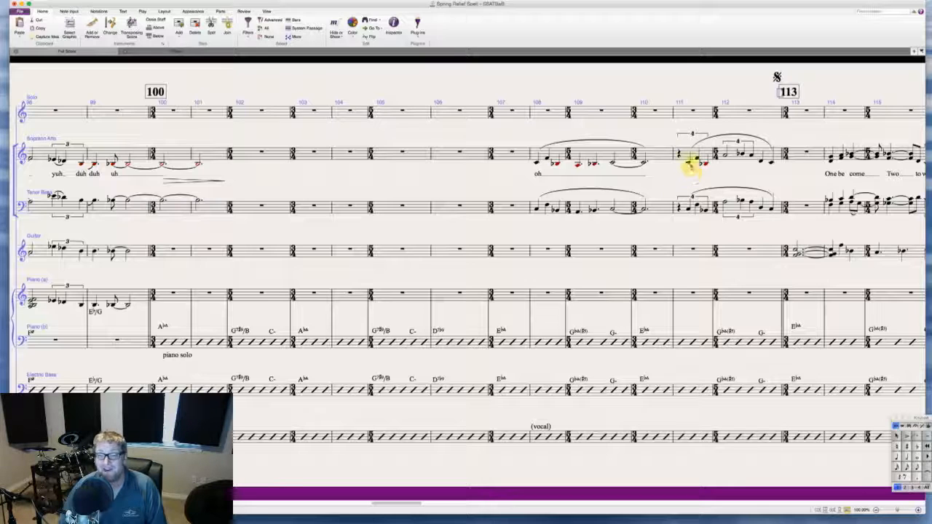
# - Delete the long slurs over bars 111 and 112 in the Soprano Alto and Tenor Bass staves
pyautogui.click(711, 137)
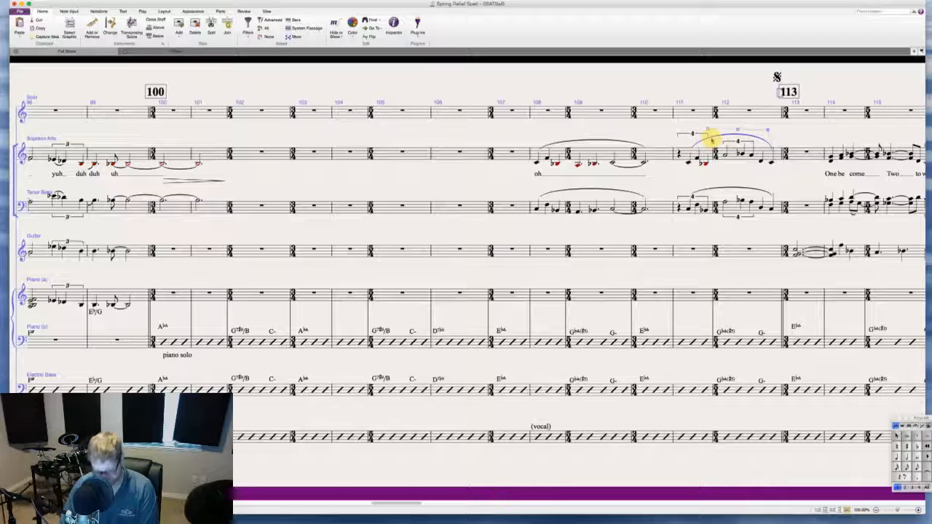
pyautogui.press('Delete')
pyautogui.click(709, 190)
pyautogui.press('Delete')
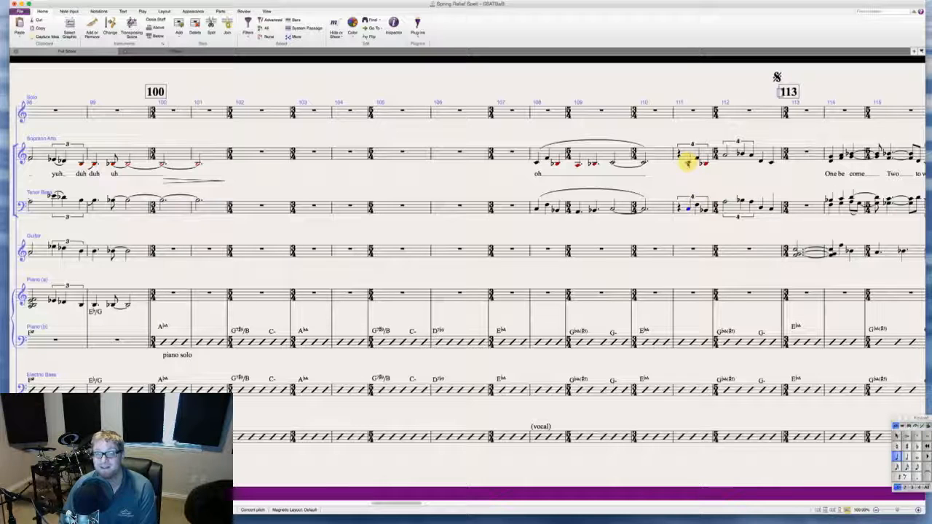
# - Enter the Soprano Alto lyrics "oh oo woah oo oh" in bars 111 and 112, extending "oh", "woah" and the final "oh"
pyautogui.press('super+l')
pyautogui.write('oh')
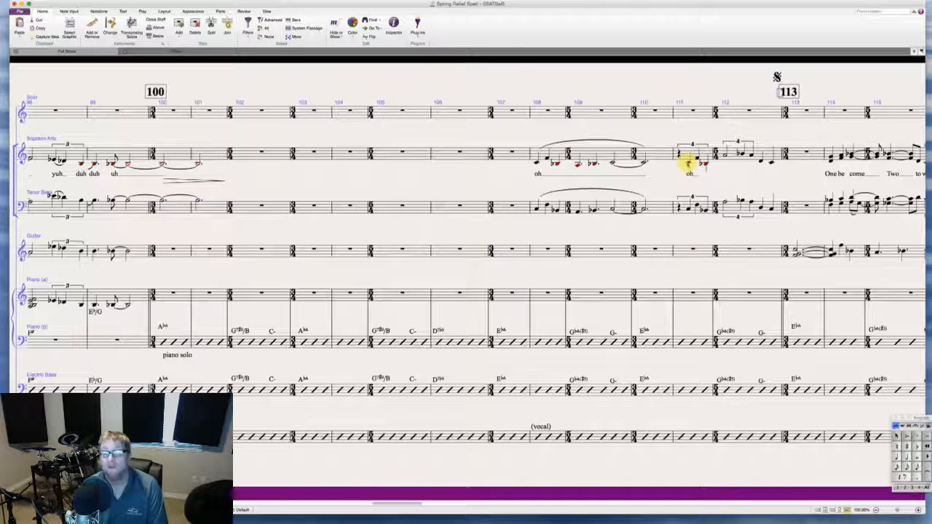
pyautogui.write('__oo woah__')
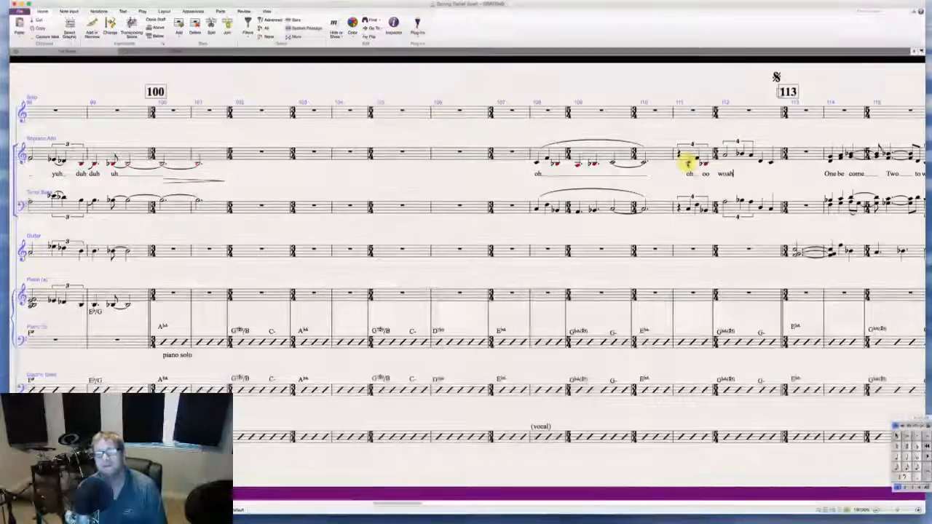
pyautogui.write('oo oh__')
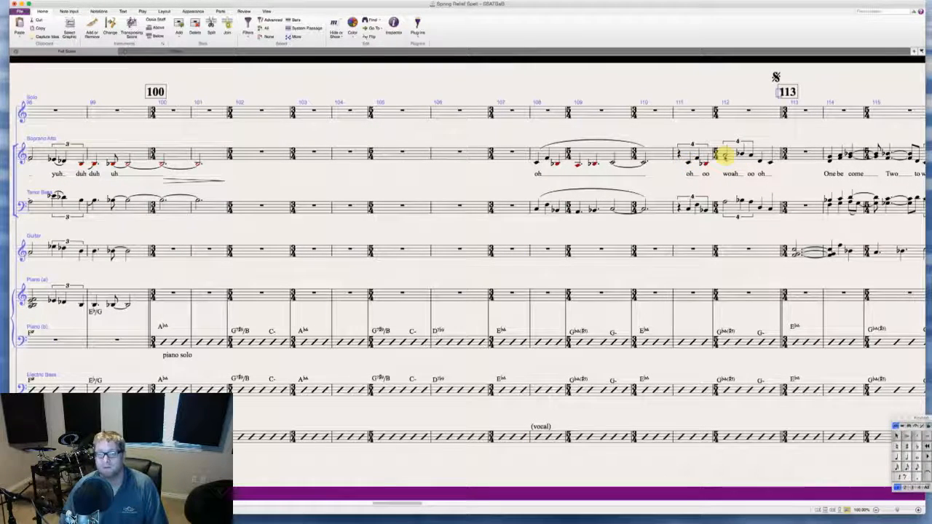
# - Slur the first two notes of bars 111 and 112 in both the Soprano Alto and Tenor Bass staves
pyautogui.click(724, 157)
pyautogui.press('s')
pyautogui.click(687, 164)
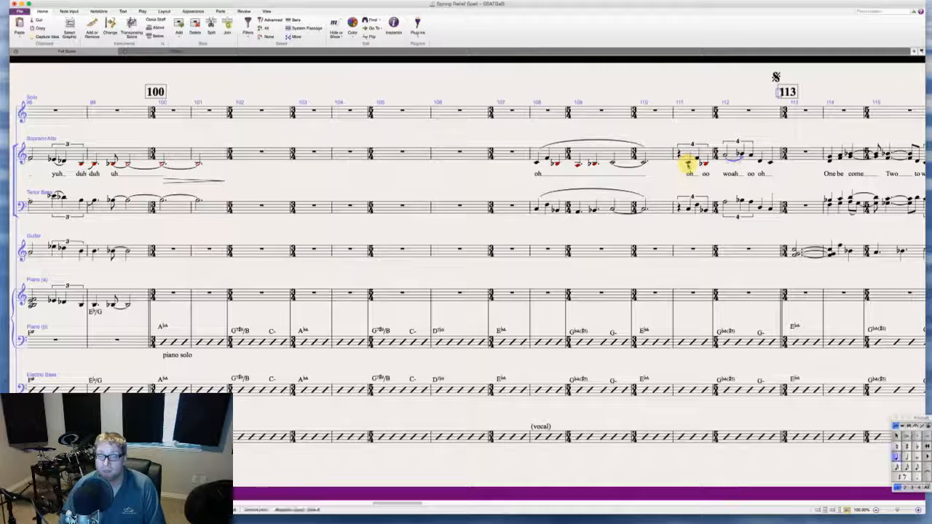
pyautogui.click(684, 207)
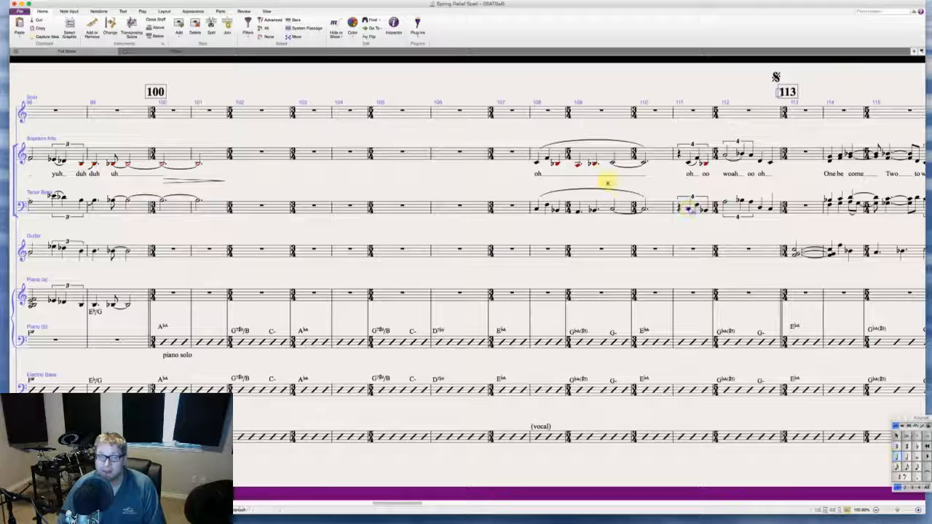
pyautogui.click(719, 208)
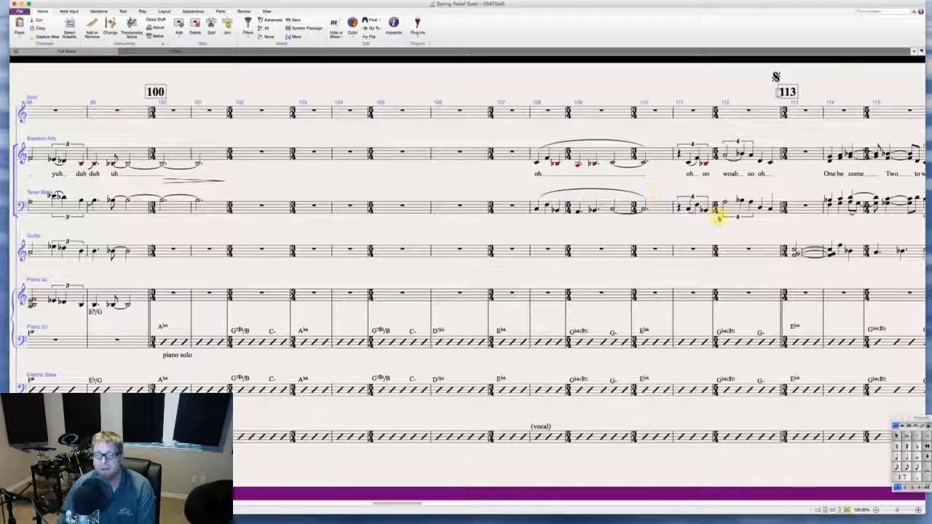
pyautogui.click(724, 205)
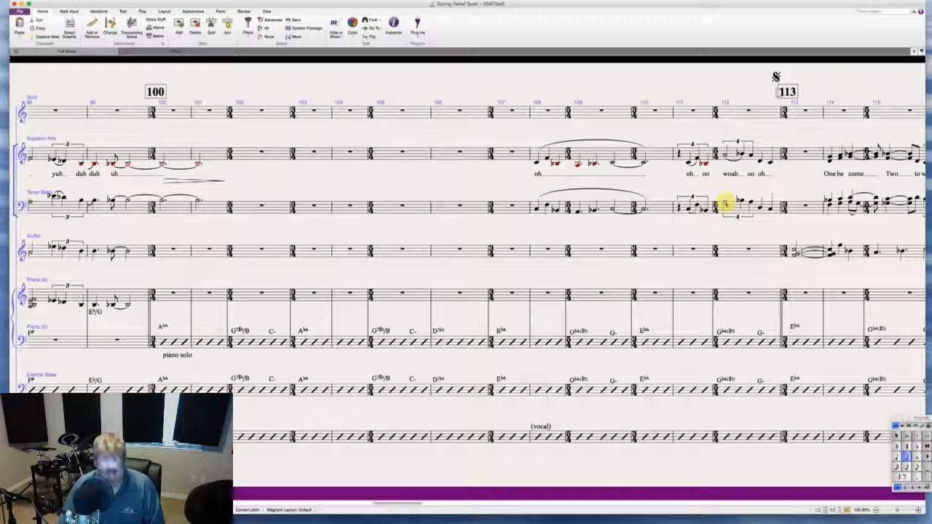
pyautogui.press('s')
# - Slur the last two notes of bar 112 in the Tenor Bass and Soprano Alto staves
pyautogui.click(762, 209)
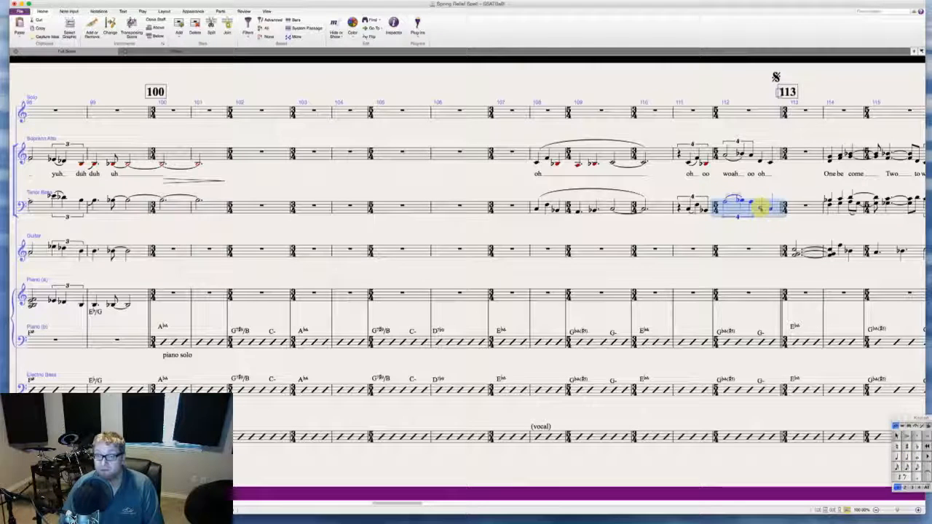
pyautogui.click(761, 208)
pyautogui.press('s')
pyautogui.click(761, 160)
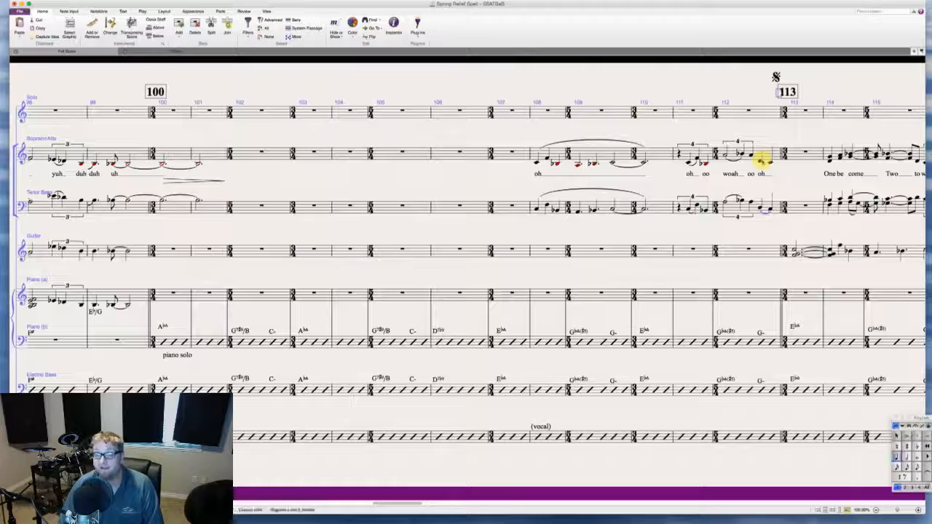
pyautogui.press('s')
pyautogui.moveTo(771, 134); pyautogui.dragTo(767, 134)
pyautogui.hscroll(5, 766, 134)
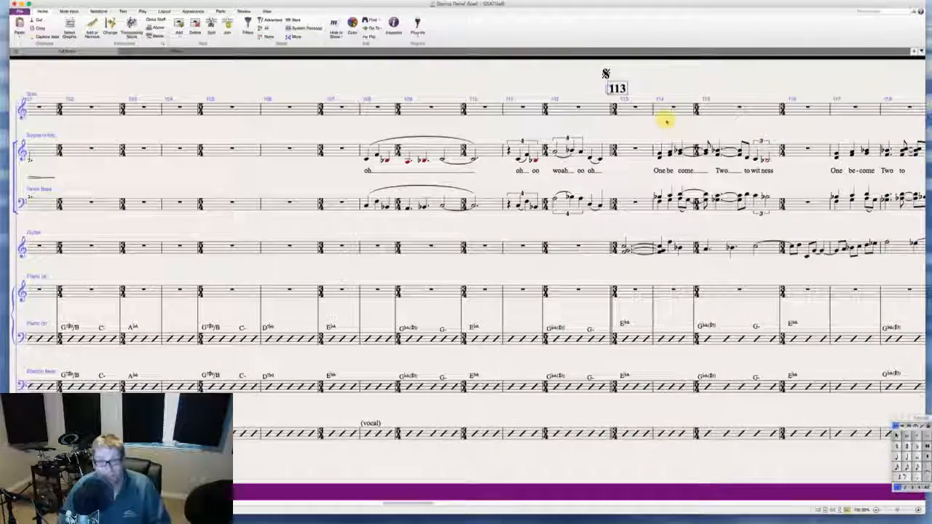
# - Play back the score from bar 114 to bar 129, and review the Soprano Alto scat syllables from bar 32 to bar 48
pyautogui.hscroll(3, 664, 122)
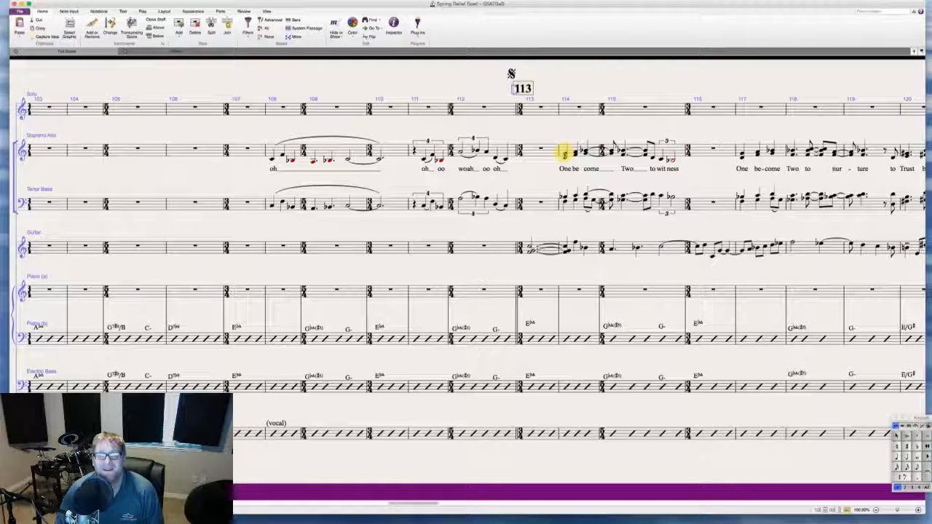
pyautogui.press('space')
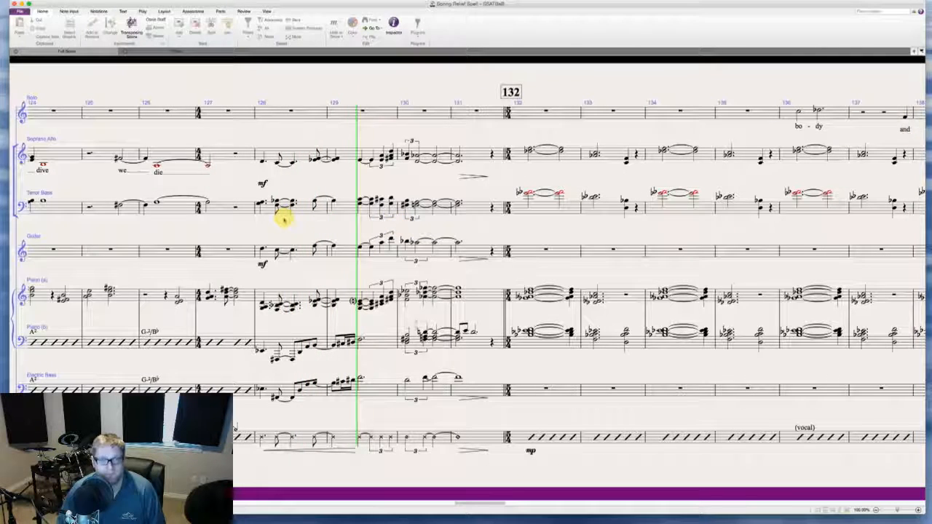
pyautogui.press('space')
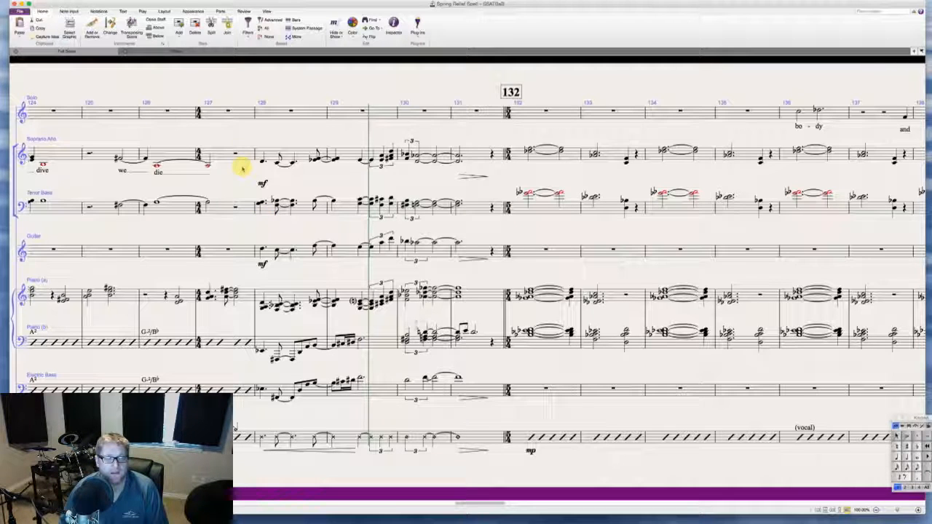
pyautogui.hscroll(-20, 242, 168)
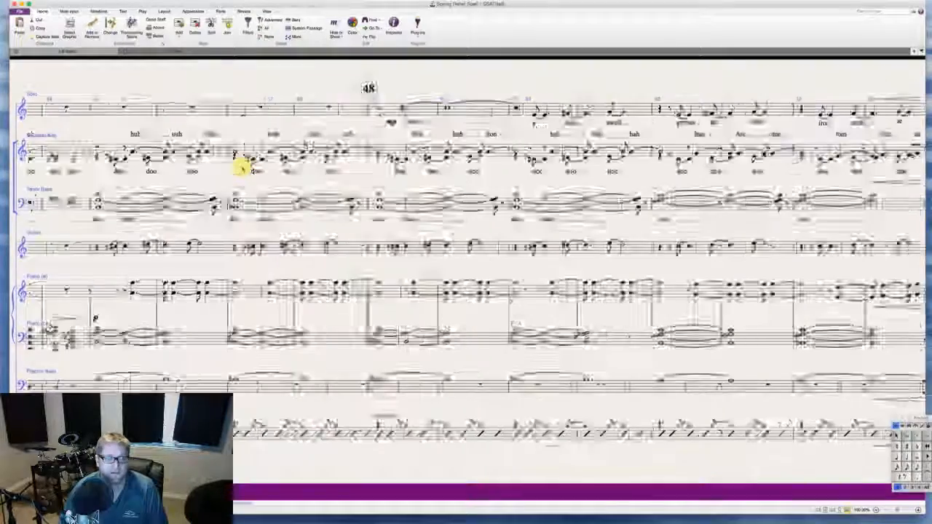
pyautogui.hscroll(20, 242, 169)
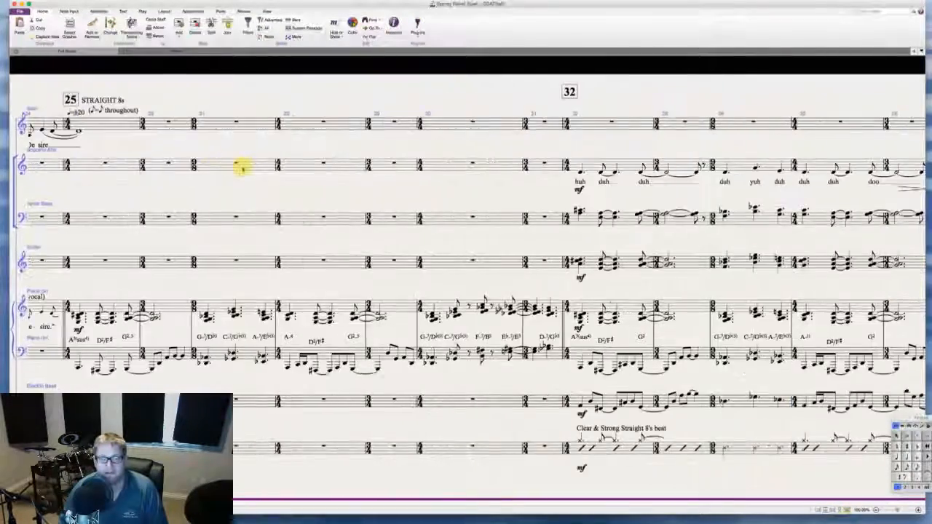
pyautogui.hscroll(15, 242, 168)
pyautogui.hscroll(-5, 242, 168)
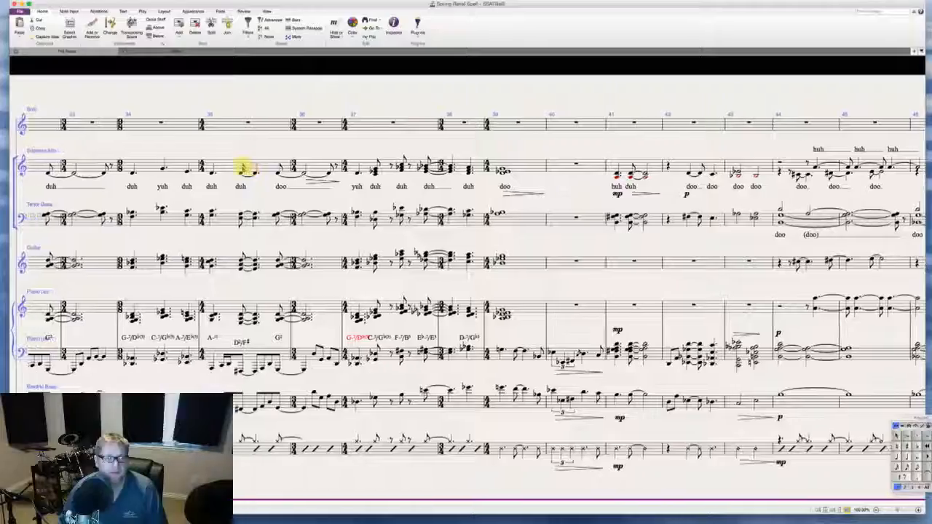
pyautogui.hscroll(-10, 242, 169)
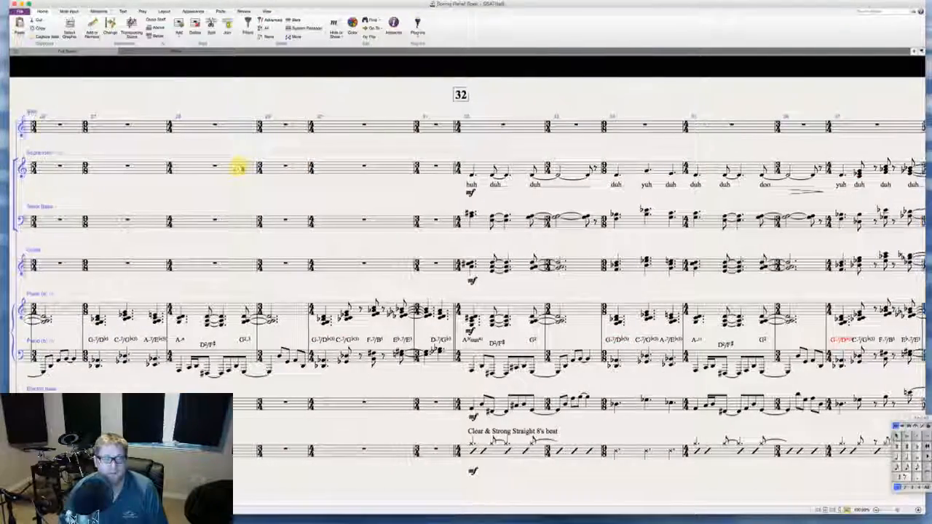
pyautogui.hscroll(20, 242, 168)
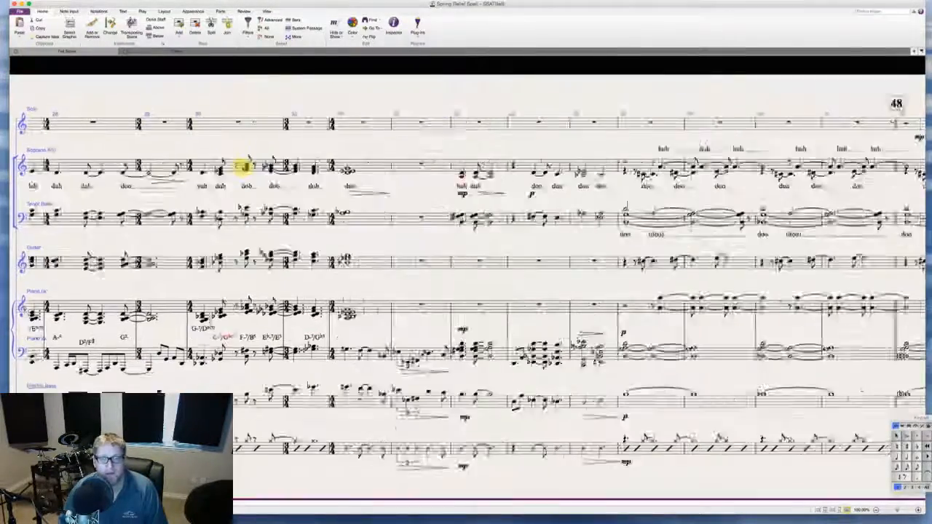
pyautogui.hscroll(20, 242, 168)
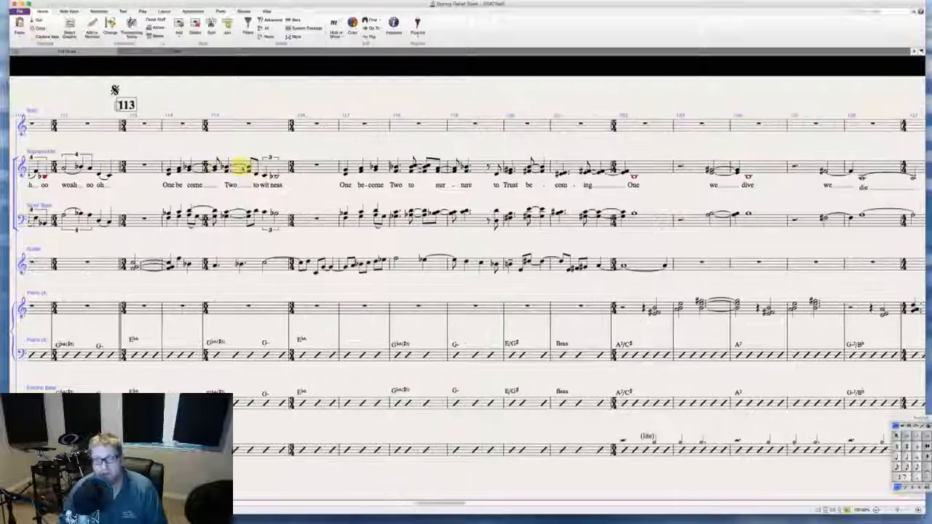
# - Enter the Soprano Alto lyrics "huh duh duh yah" in bars 128 and 129, extending each "duh"
pyautogui.hscroll(2, 242, 168)
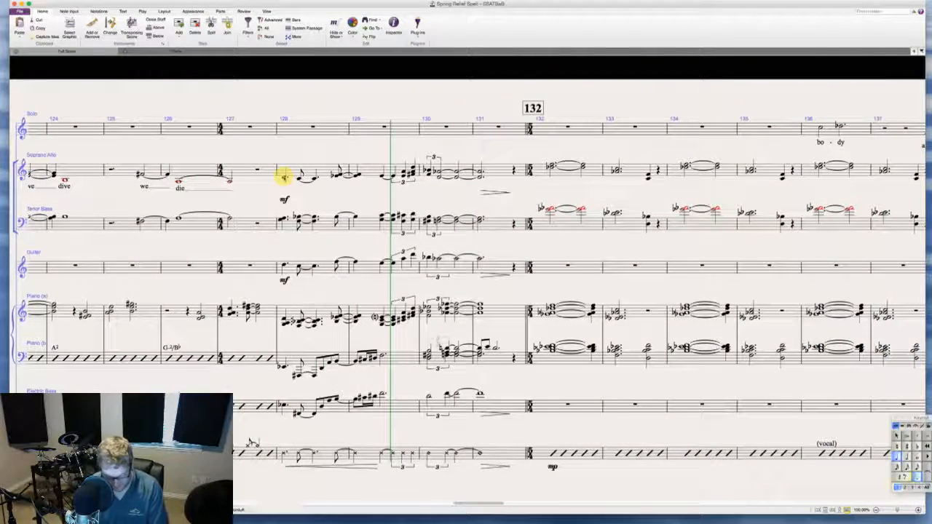
pyautogui.write('duh')
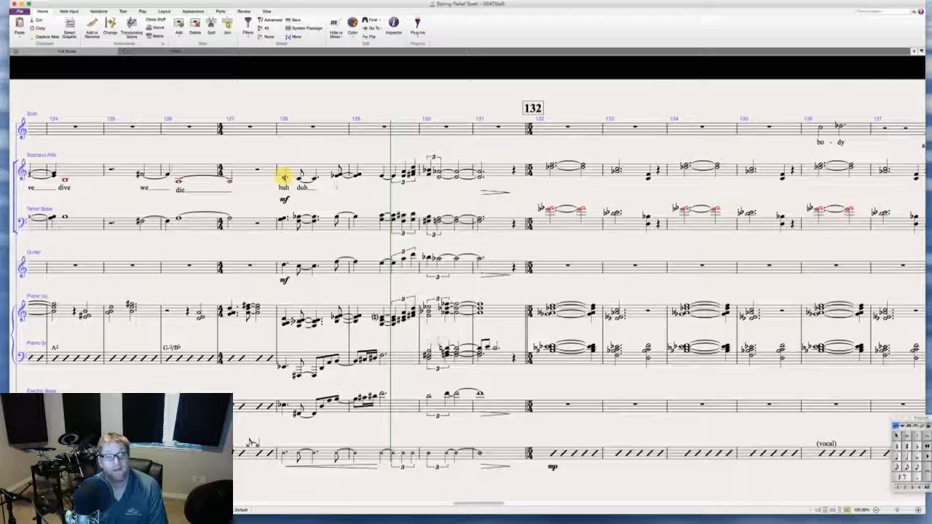
pyautogui.write('duh yo')
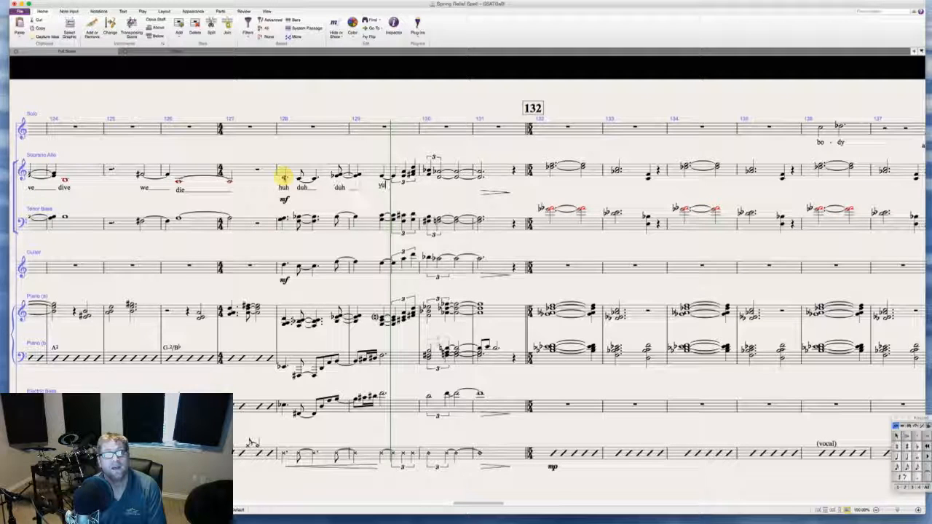
pyautogui.write('h')
pyautogui.press('Escape')
pyautogui.press('Escape')
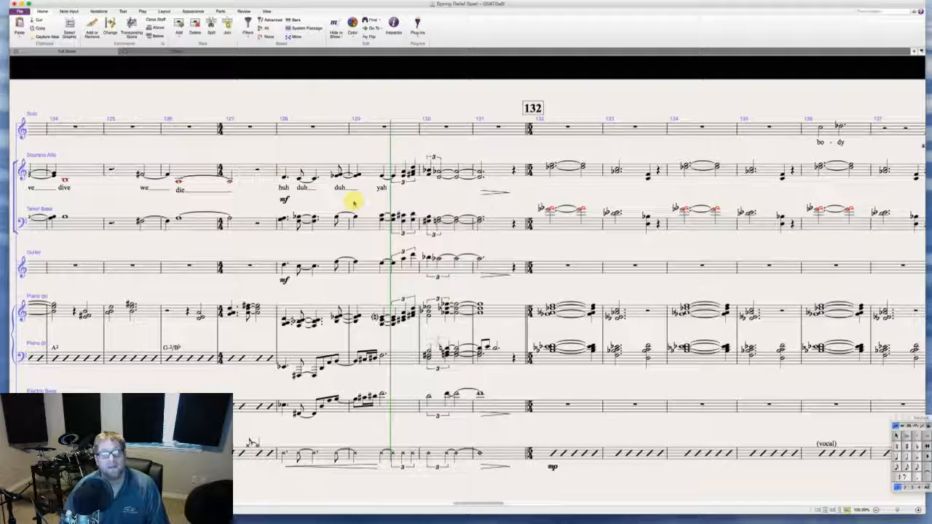
# - Remove the ties following the "yah" notes in bar 129 of the Soprano Alto and Tenor Bass staves
pyautogui.hscroll(3, 354, 203)
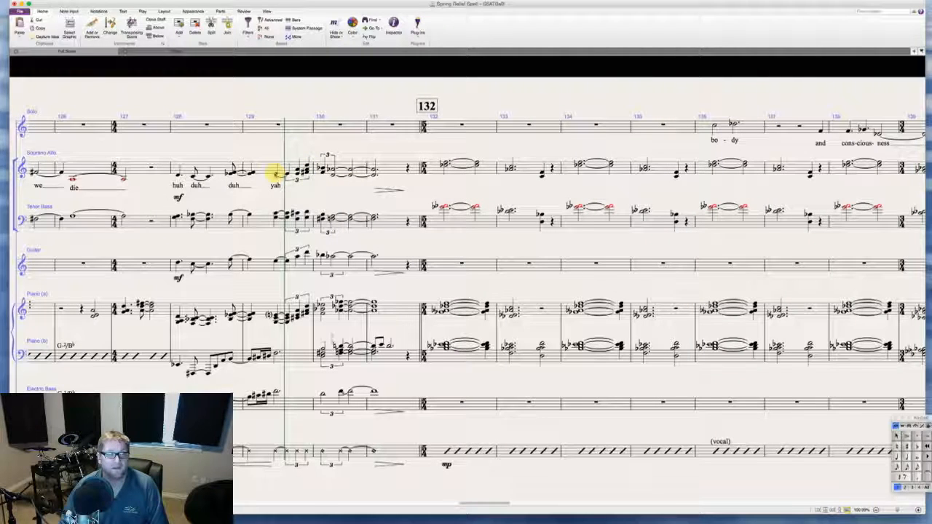
pyautogui.click(275, 174)
pyautogui.keyDown('shift'); pyautogui.click(277, 215); pyautogui.keyUp('shift')
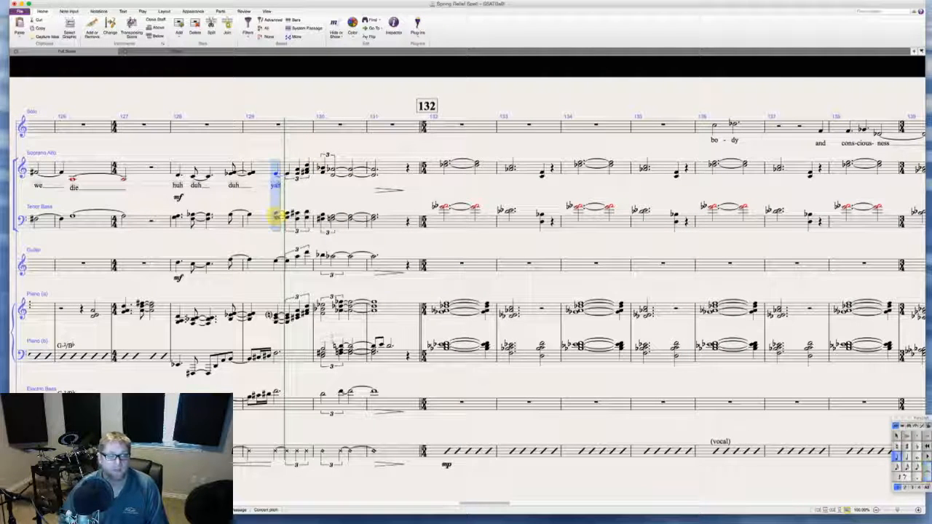
pyautogui.press('Escape')
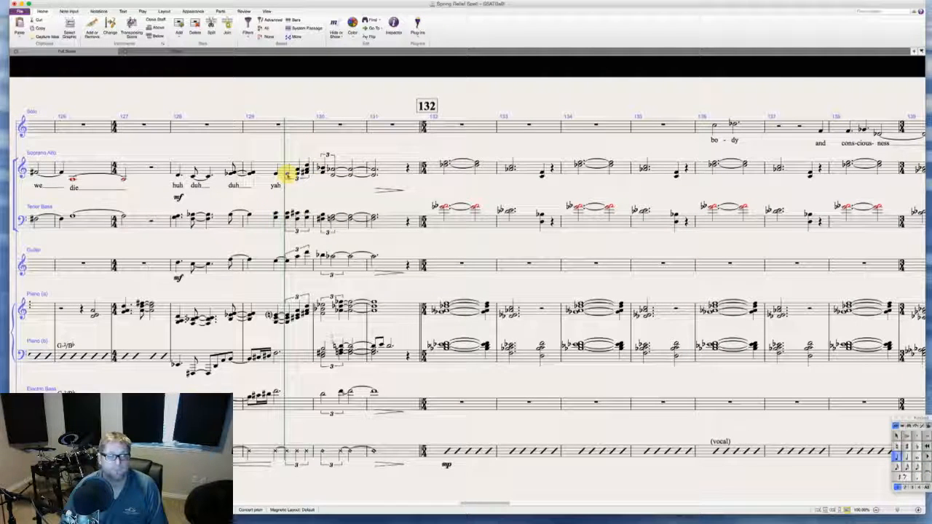
# - Replace the first triplet note of bar 129 with a rest in both the Soprano Alto and Tenor Bass staves
pyautogui.click(286, 173)
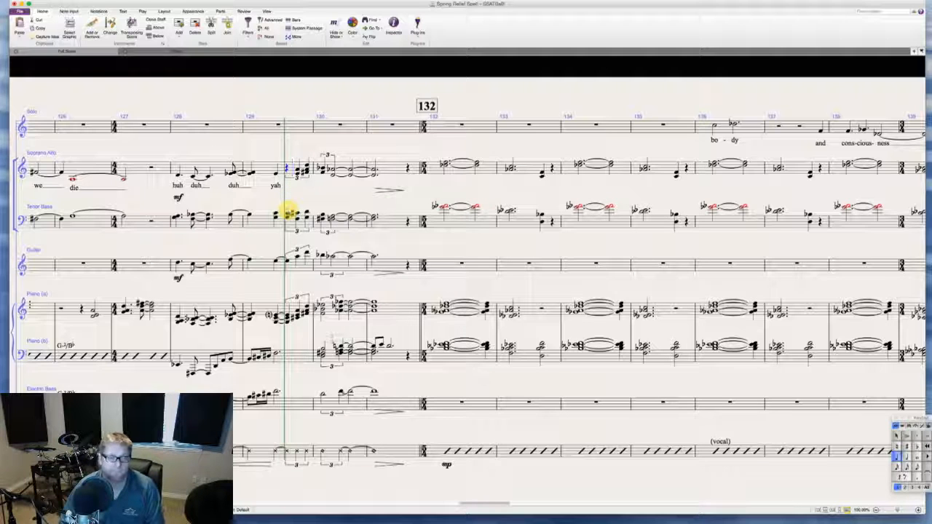
pyautogui.click(287, 214)
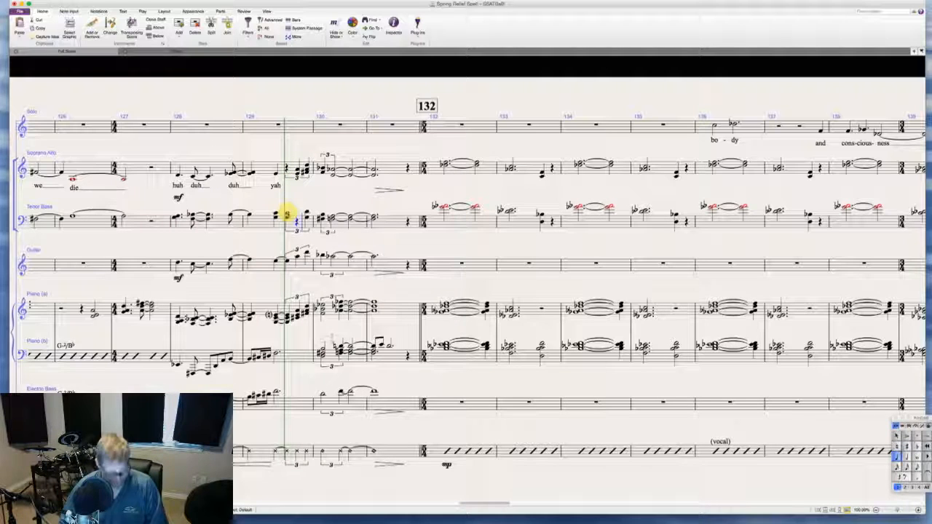
pyautogui.press('super+z')
pyautogui.click(289, 213)
pyautogui.press('Delete')
pyautogui.press('Delete')
pyautogui.press('Escape')
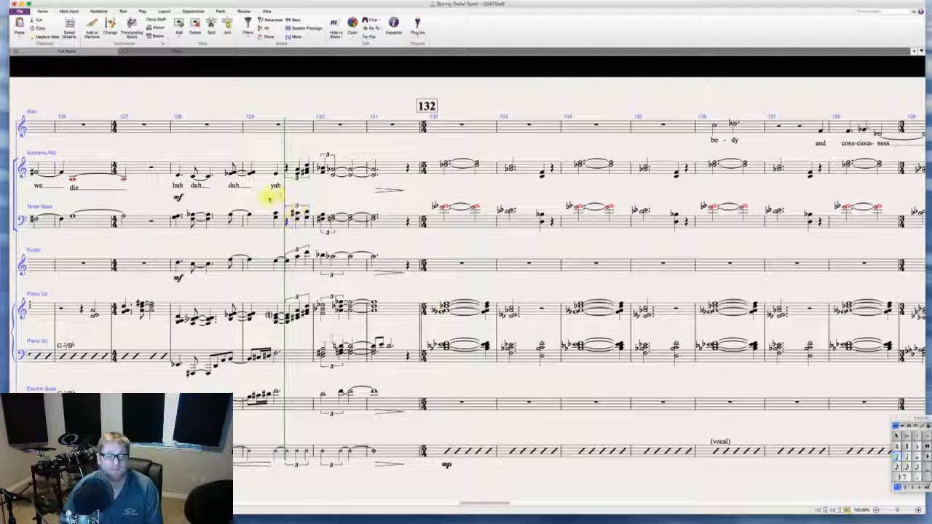
pyautogui.press('Escape')
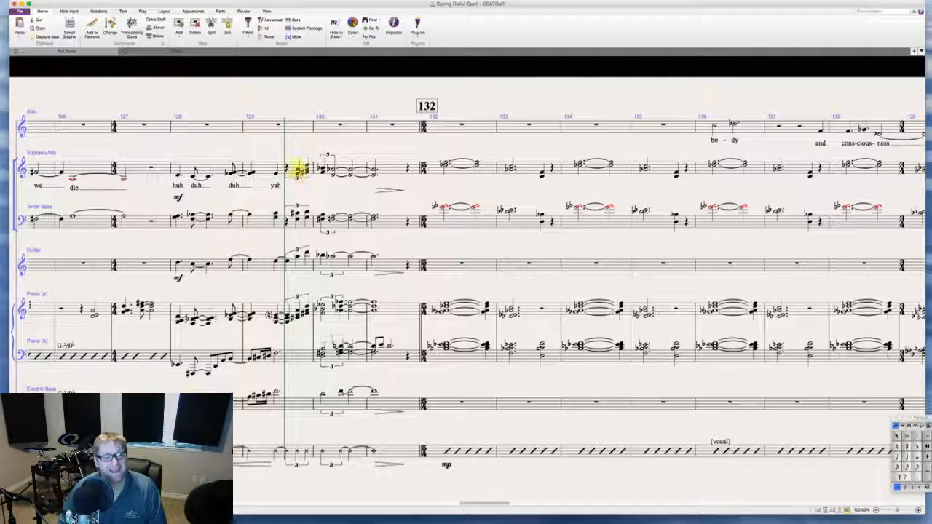
# - Enter the Soprano Alto lyrics "luh day yah dah" from the bar 129 triplet, extending "dah" into bar 131
pyautogui.click(299, 169)
pyautogui.hotkey('ctrl', 'l')
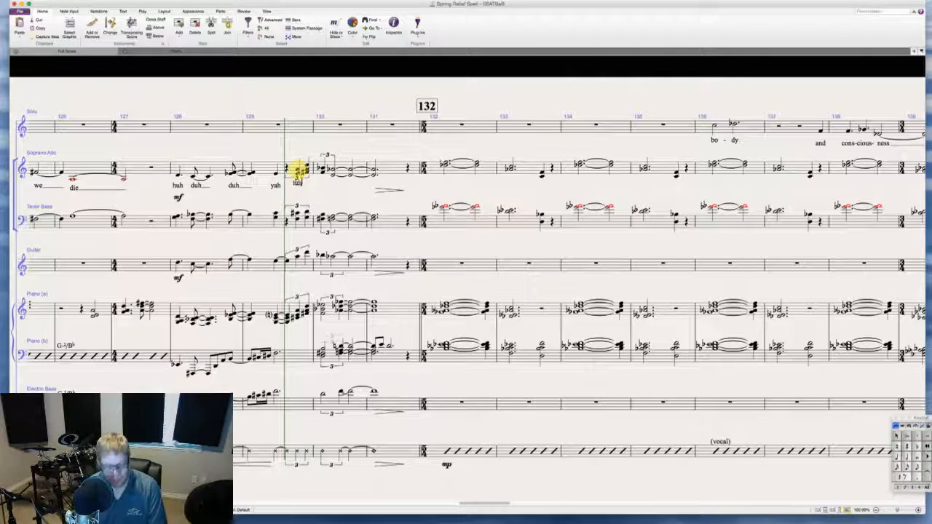
pyautogui.write('luh day yah')
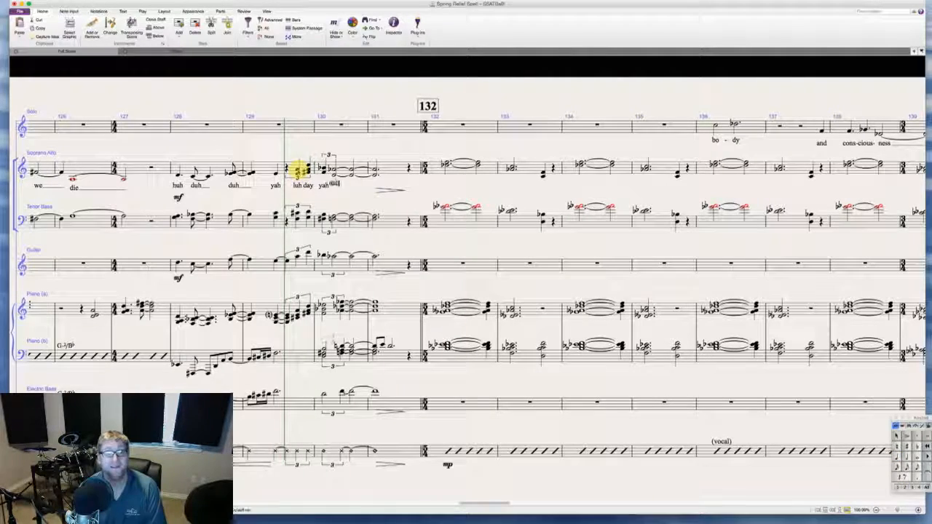
pyautogui.write(' dah')
pyautogui.press('Return')
pyautogui.press('BackSpace')
pyautogui.press('BackSpace')
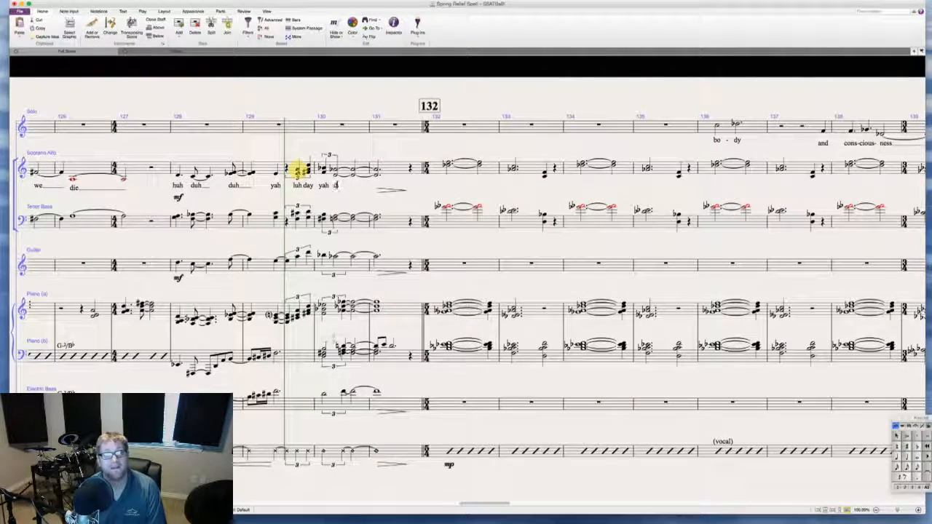
pyautogui.write('ah')
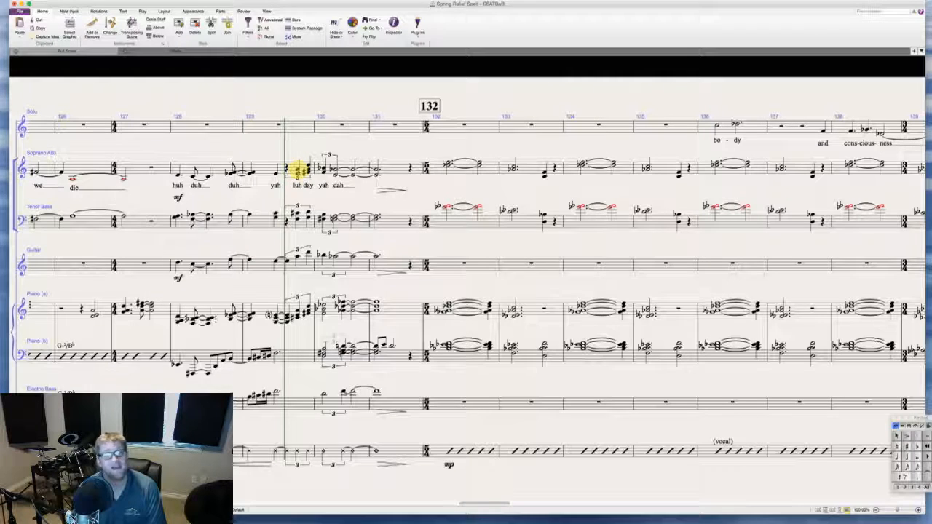
pyautogui.write('__')
pyautogui.press('Escape')
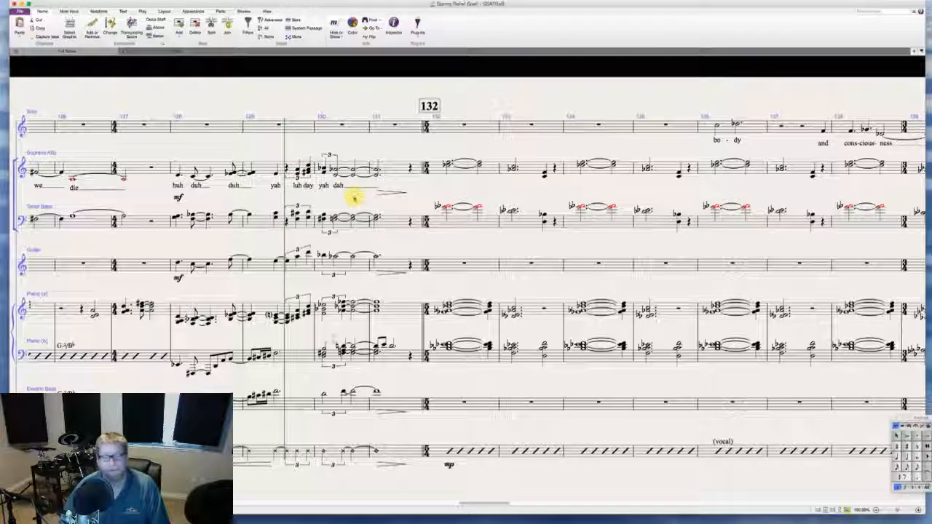
# - Slur the notes across bars 132 and 133 in both the Soprano Alto and Tenor Bass staves
pyautogui.hscroll(3, 364, 196)
pyautogui.hscroll(2, 354, 200)
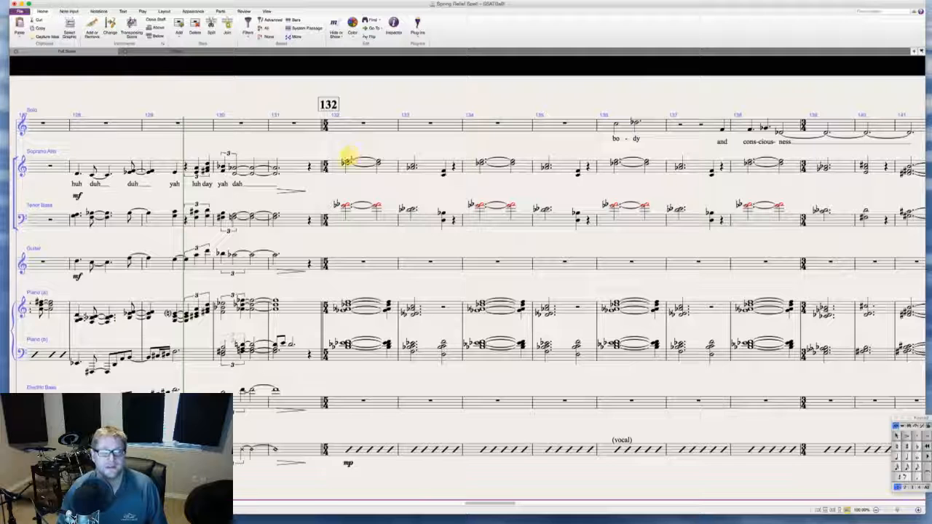
pyautogui.click(348, 160)
pyautogui.keyDown('shift'); pyautogui.click(442, 170); pyautogui.keyUp('shift')
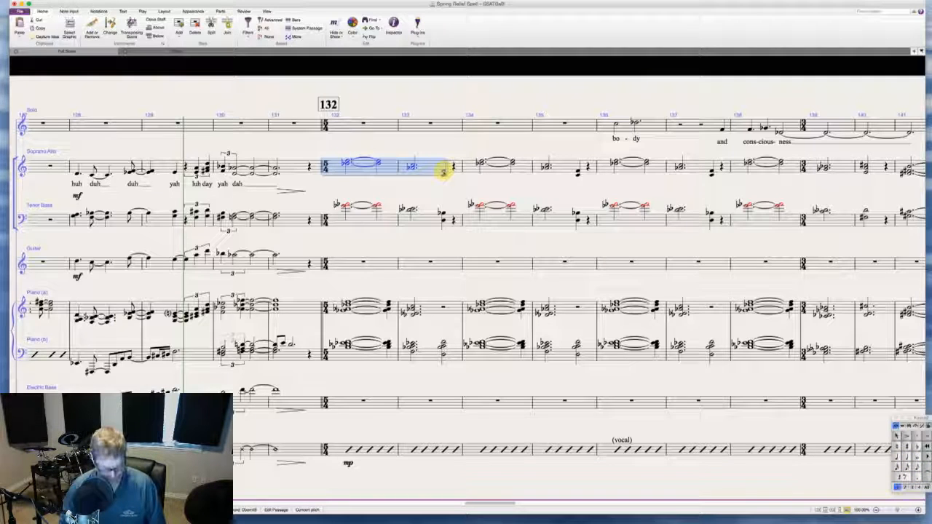
pyautogui.press('s')
pyautogui.press('Escape')
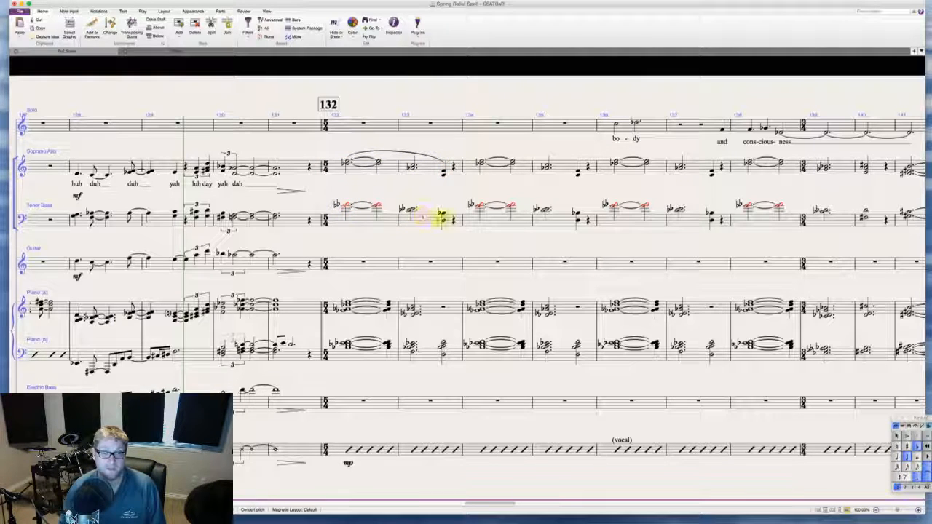
pyautogui.keyDown('shift'); pyautogui.click(441, 216); pyautogui.keyUp('shift')
pyautogui.press('s')
pyautogui.press('Escape')
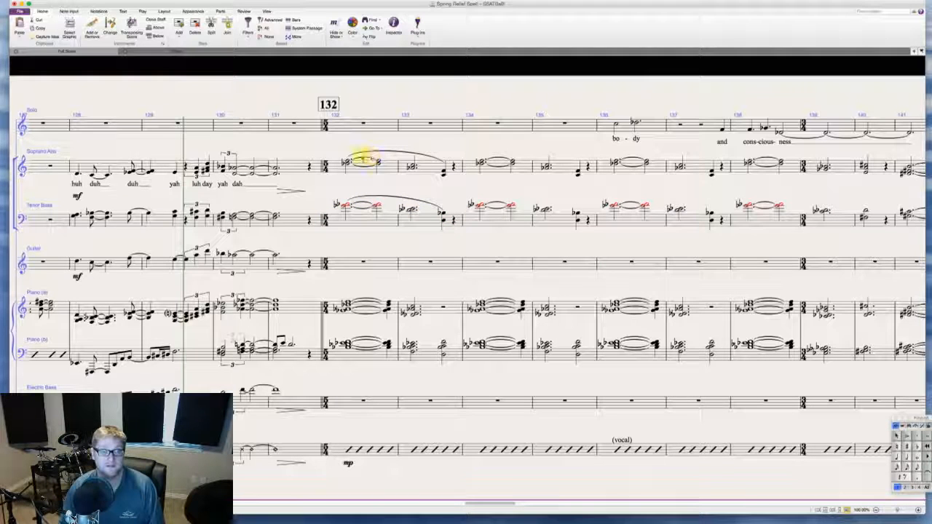
# - Enter the Soprano Alto lyric "huh" at the start of bar 132 and extend it to the last note of bar 133
pyautogui.click(347, 161)
pyautogui.hotkey('ctrl', 'l')
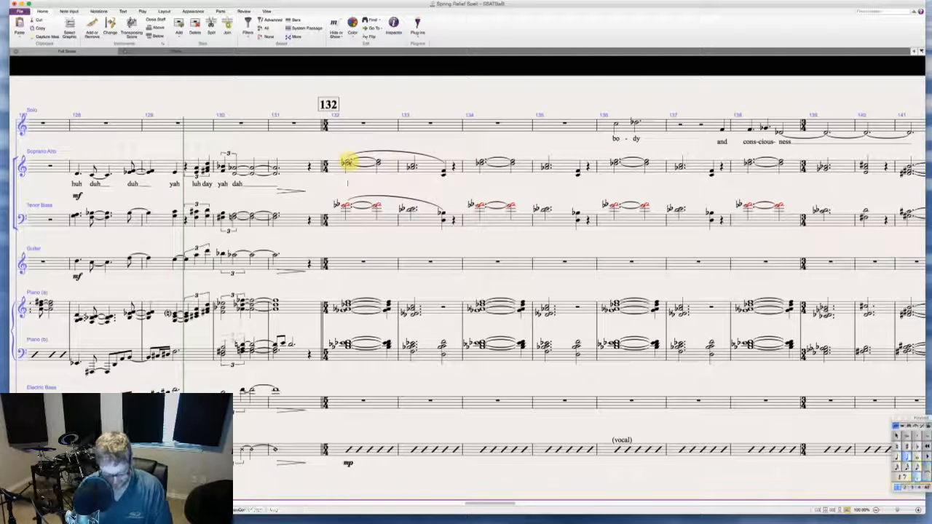
pyautogui.write('huh')
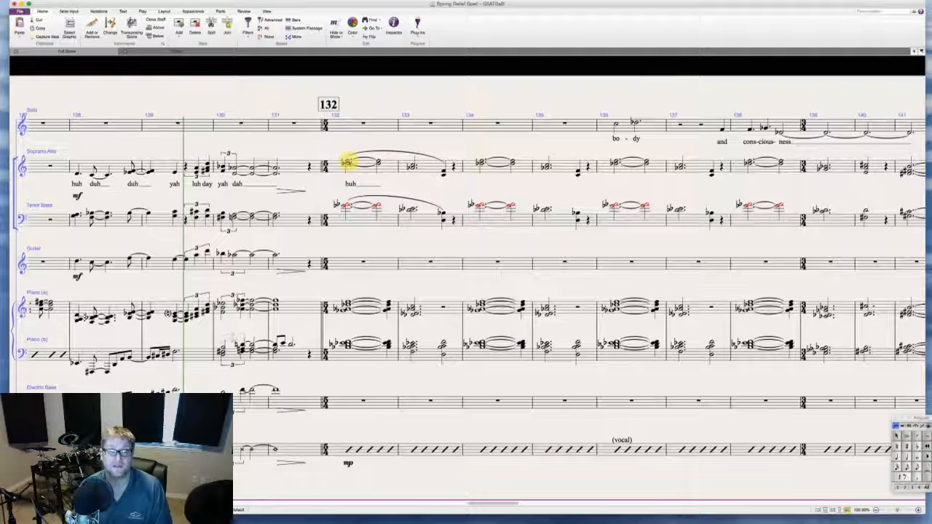
pyautogui.press('space')
pyautogui.press('space')
pyautogui.press('space')
pyautogui.press('Escape')
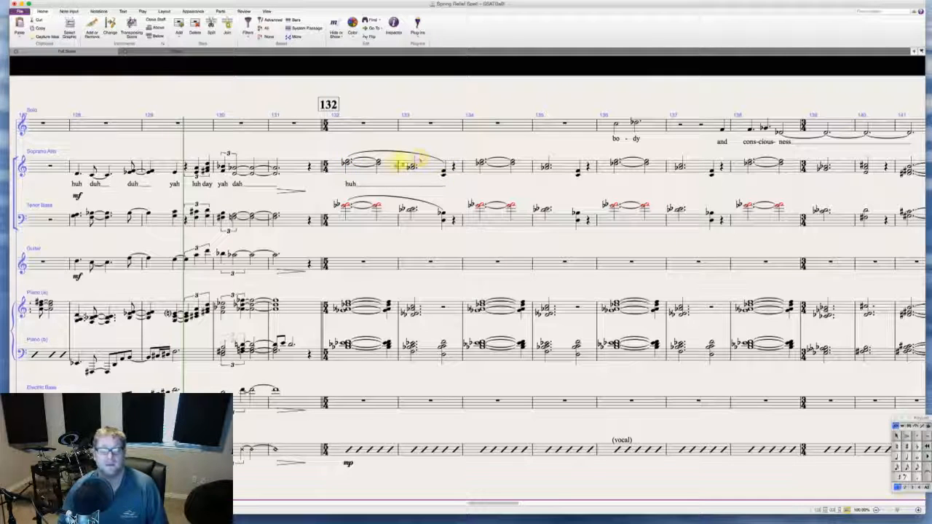
# - Copy bars 132 and 133 of the Soprano Alto and Tenor Bass staves, with slurs and lyric, onto bars 134 and 135
pyautogui.click(393, 163)
pyautogui.keyDown('shift'); pyautogui.click(454, 217); pyautogui.keyUp('shift')
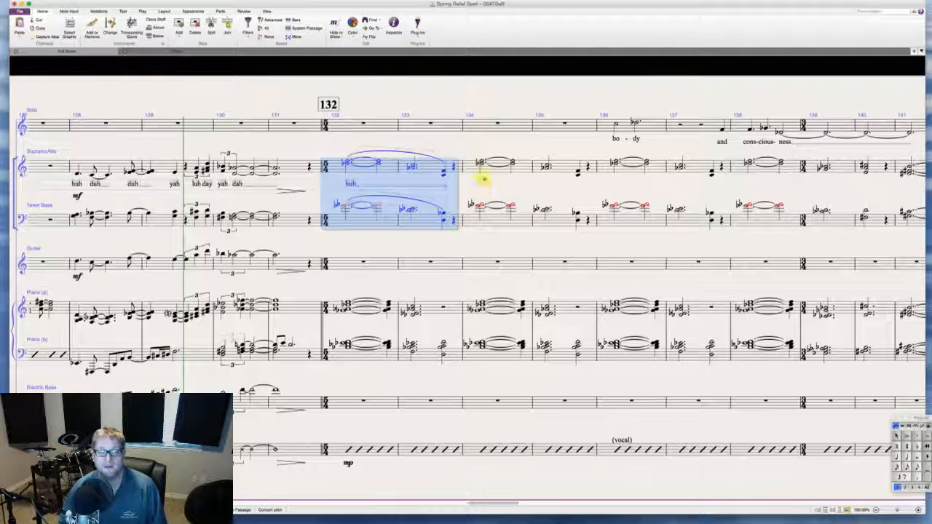
pyautogui.keyDown('alt'); pyautogui.click(470, 168); pyautogui.keyUp('alt')
pyautogui.click(522, 140)
# - Enter the Soprano Alto lyrics "oo" in bar 136 and "uh" in bar 137, extending each through its bar
pyautogui.hscroll(5, 521, 140)
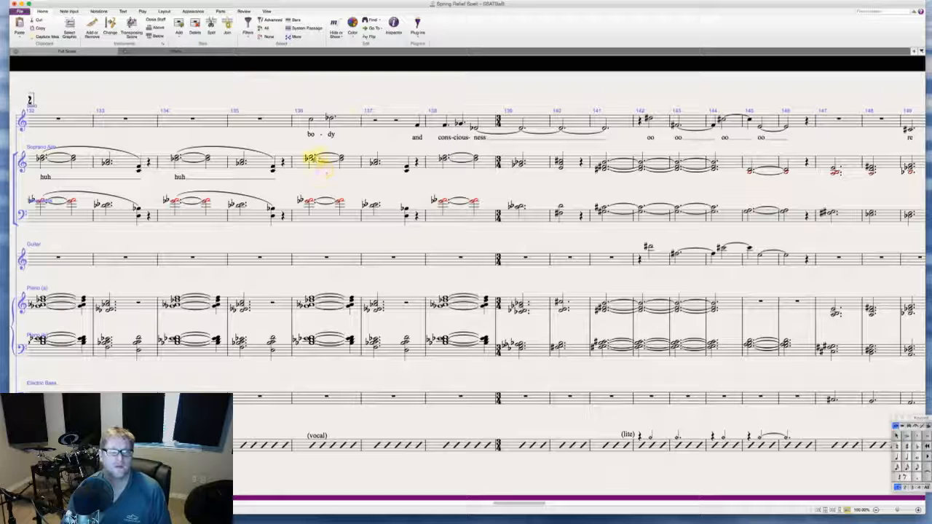
pyautogui.click(310, 158)
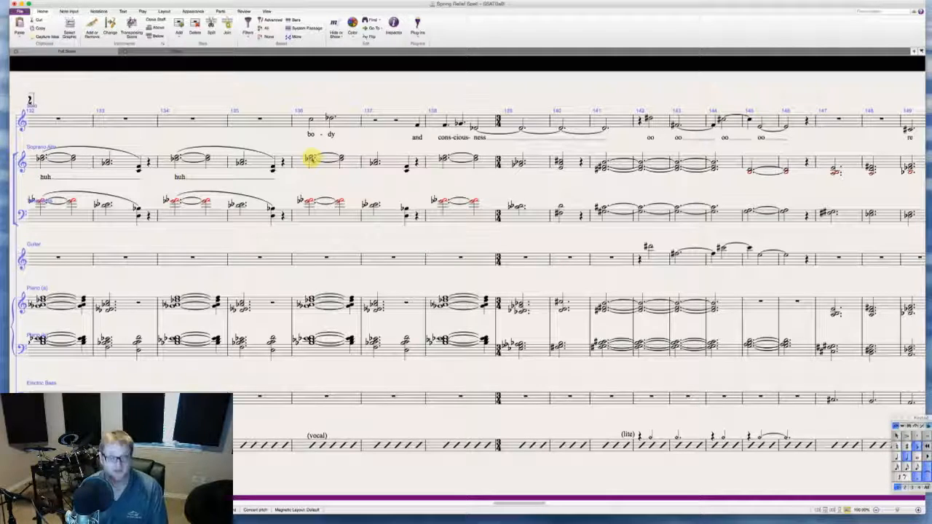
pyautogui.press('super+l')
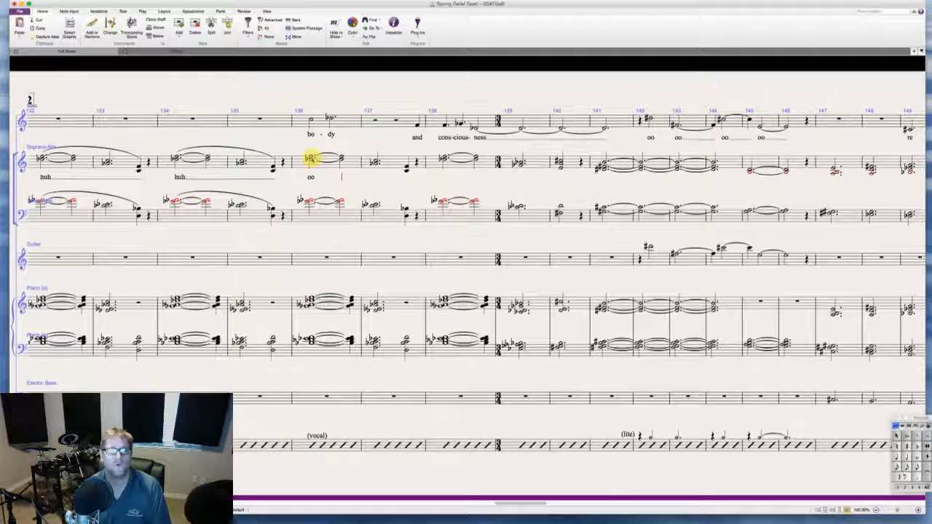
pyautogui.write('oo')
pyautogui.press('space')
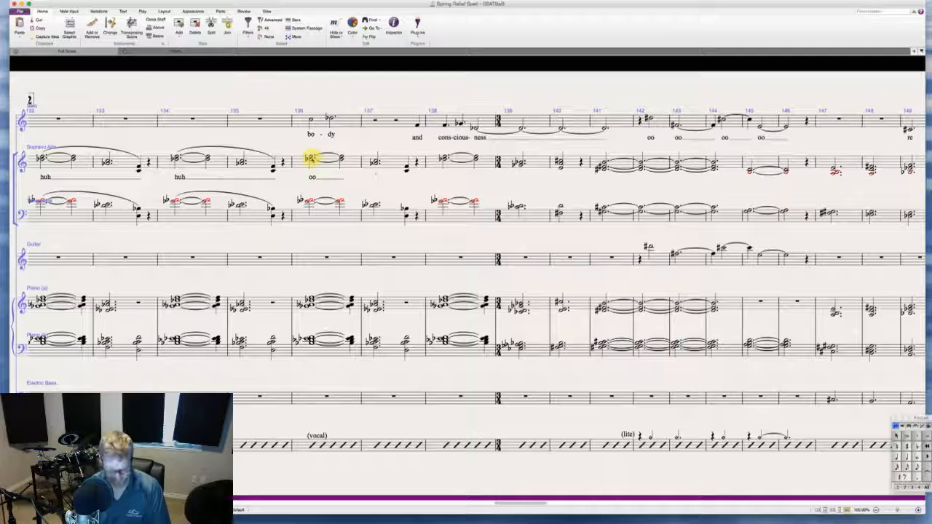
pyautogui.write('uh')
pyautogui.press('space')
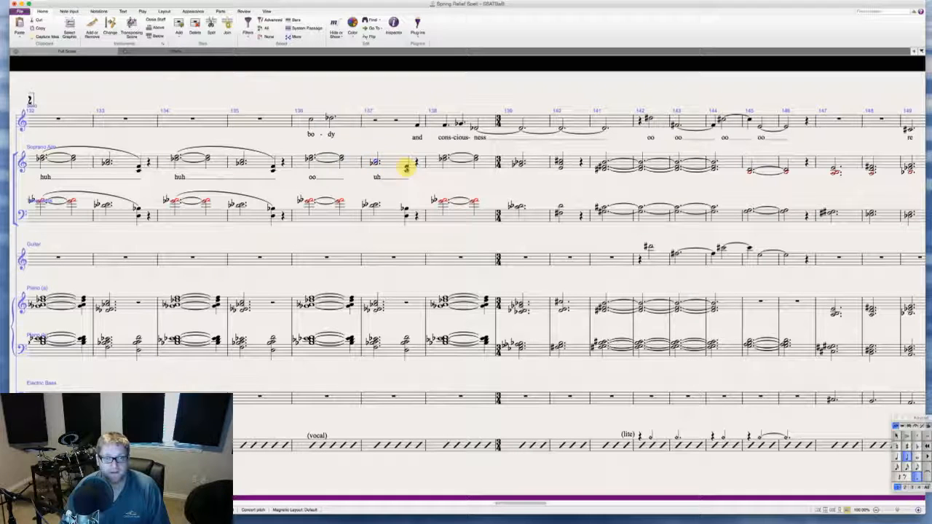
# - Slur the two chords of bar 137 in both the Soprano Alto and Tenor Bass staves
pyautogui.click(406, 168)
pyautogui.press('Escape')
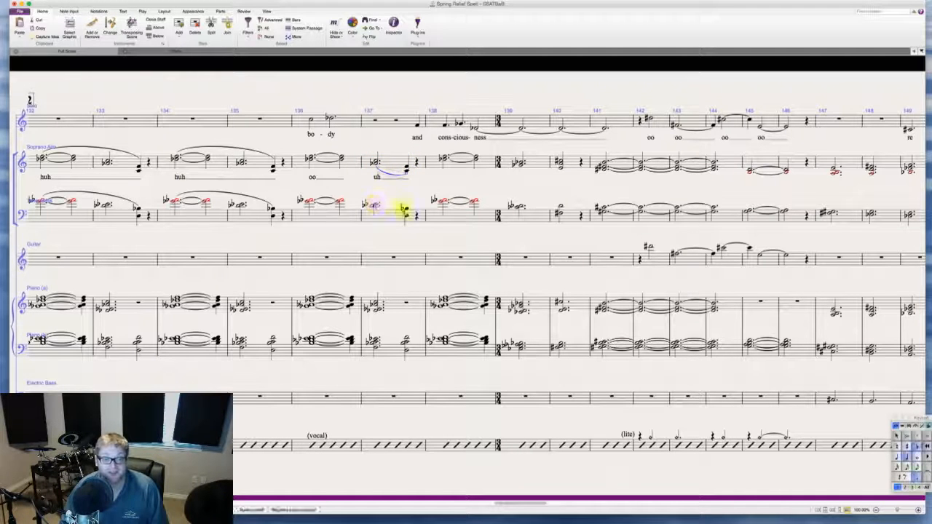
pyautogui.click(404, 210)
pyautogui.press('Escape')
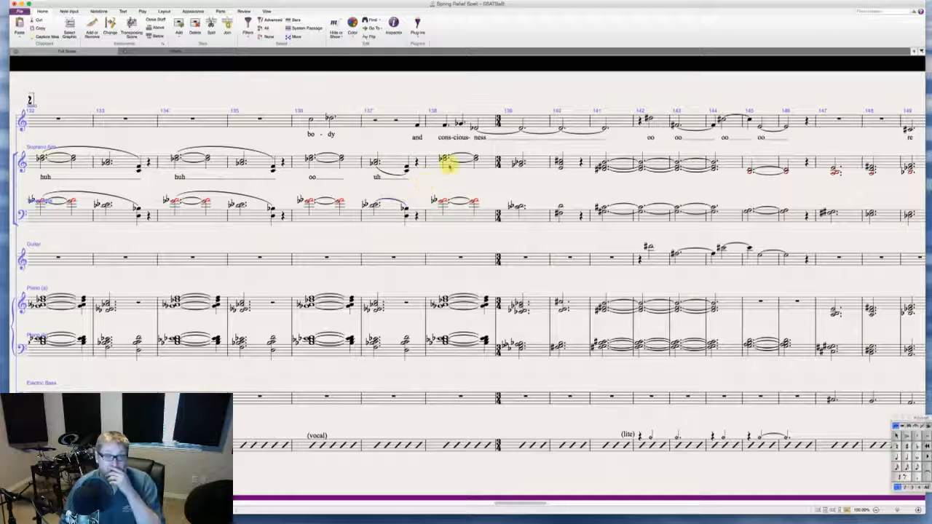
# - Enter the Soprano Alto lyric "oo" in bar 138, extending it to the tied chord
pyautogui.click(445, 159)
pyautogui.press('super+l')
pyautogui.write('oo')
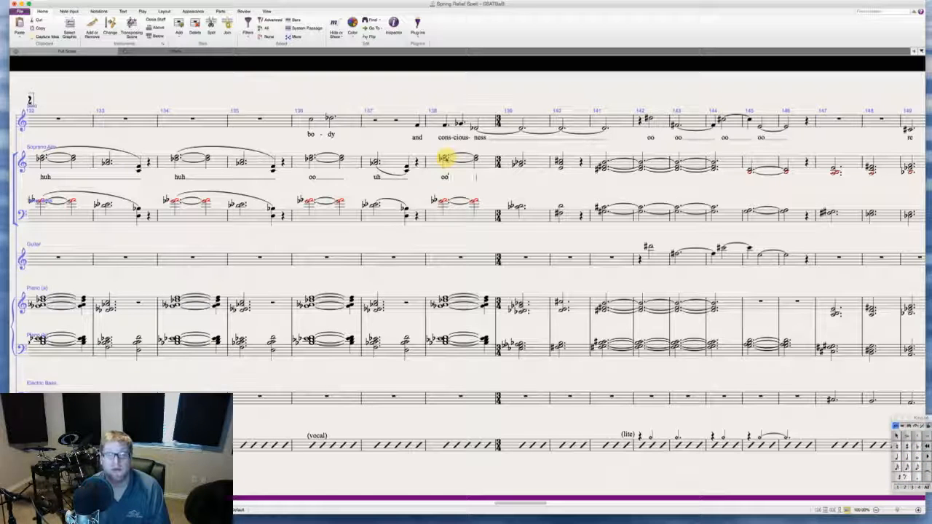
pyautogui.press('space')
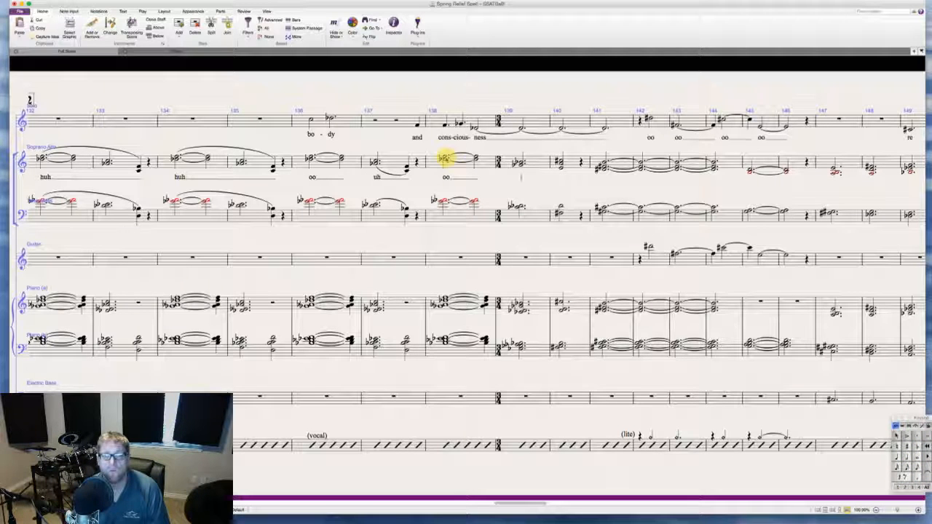
pyautogui.write('oo')
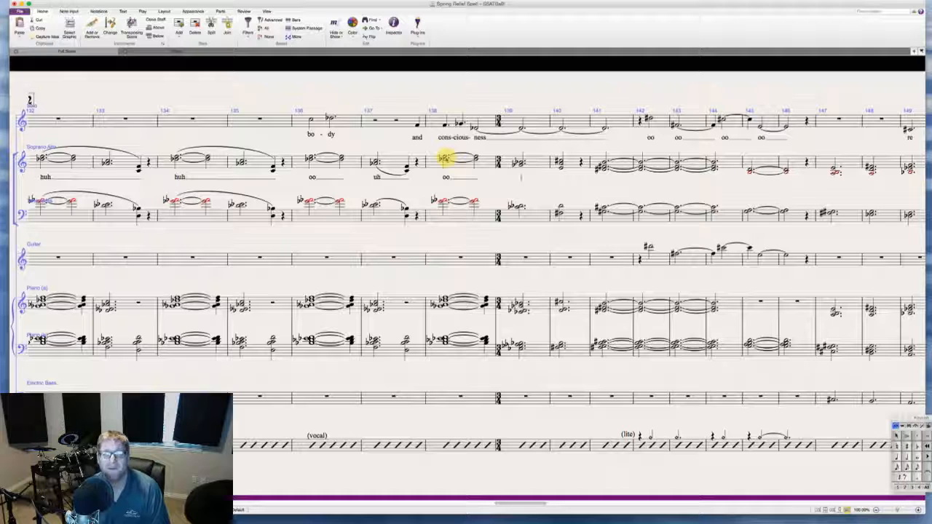
pyautogui.press('BackSpace')
pyautogui.press('BackSpace')
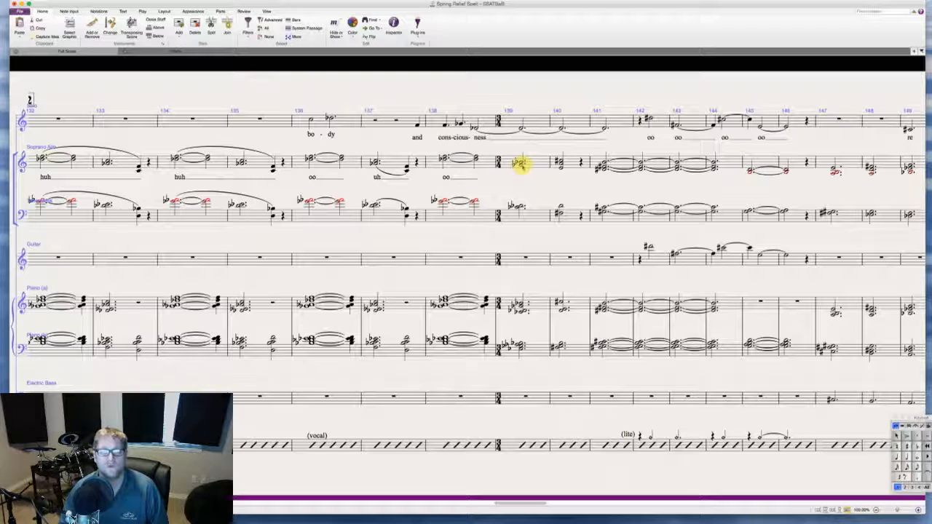
# - Enter the Soprano Alto lyric "oh" at bar 139 and extend it into bar 140
pyautogui.click(519, 163)
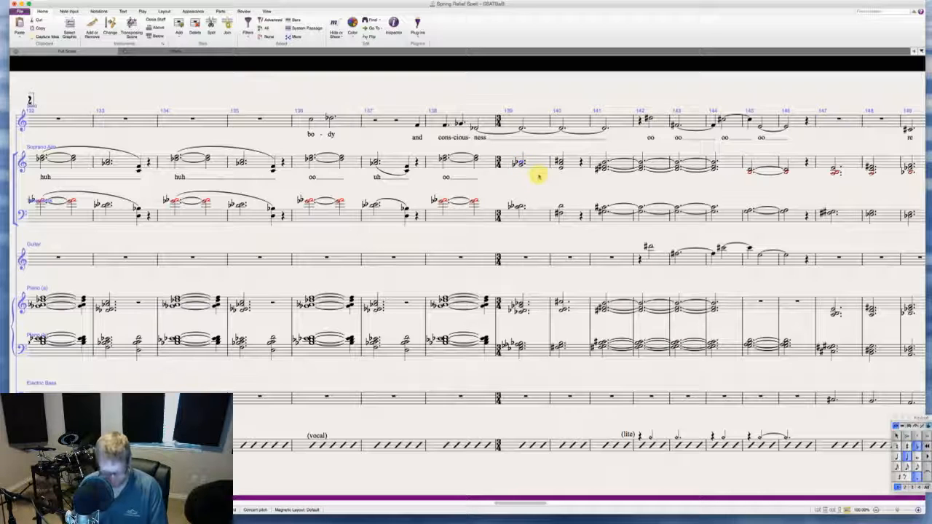
pyautogui.press('Escape')
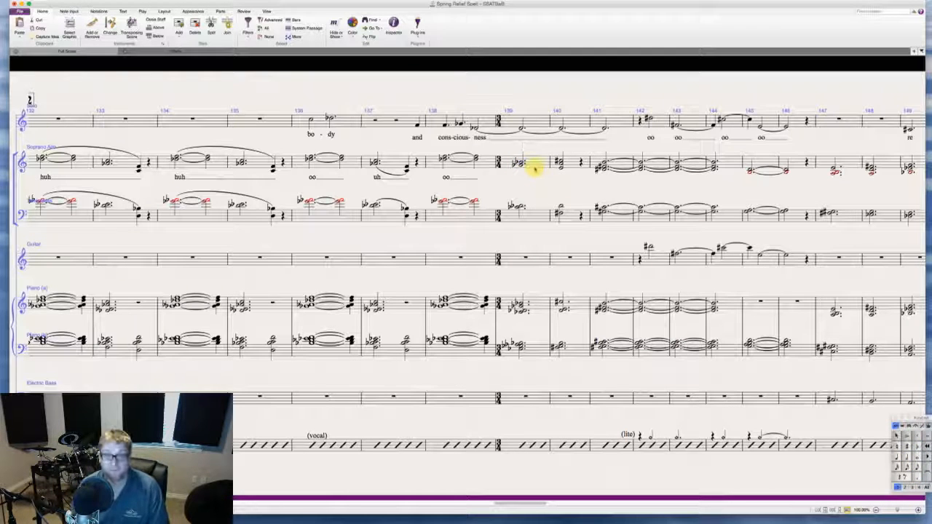
pyautogui.click(518, 162)
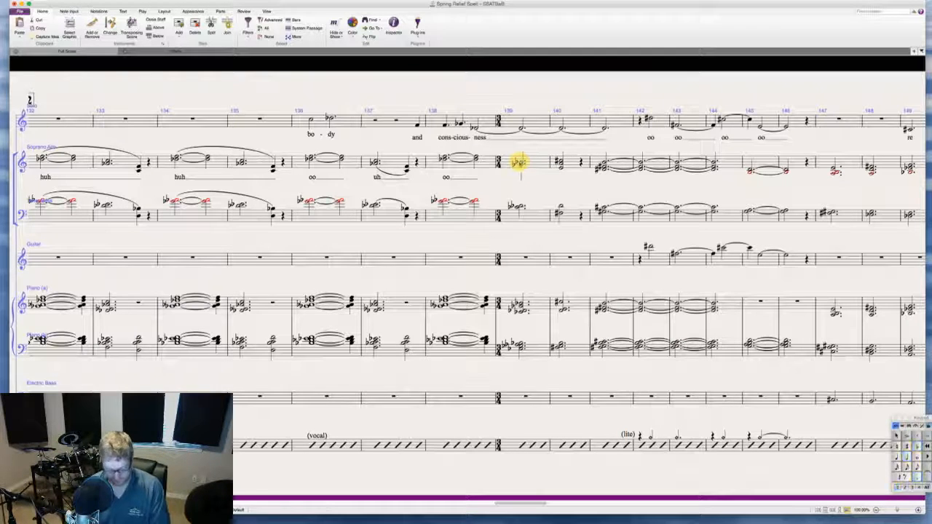
pyautogui.write('oh')
pyautogui.press('space')
pyautogui.press('space')
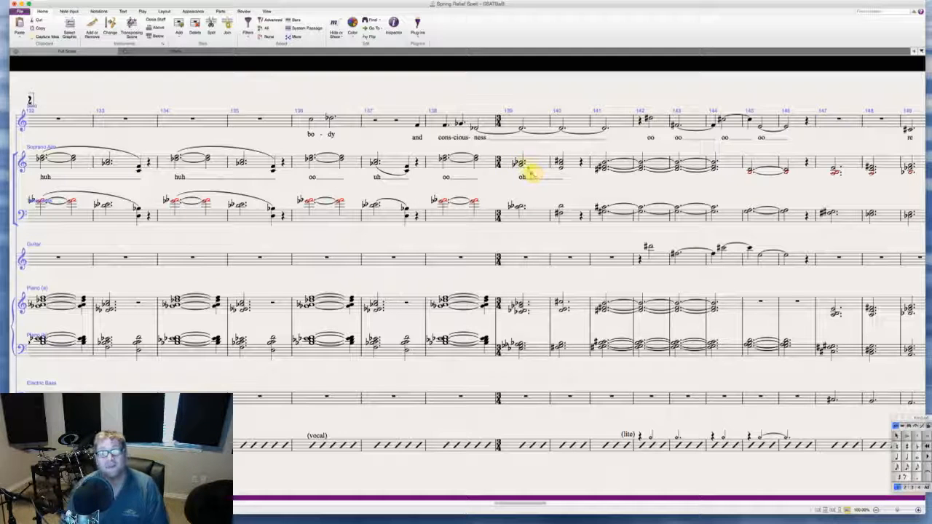
# - Slur bar 139 to bar 140 in both the Soprano Alto and Tenor Bass staves
pyautogui.click(520, 161)
pyautogui.press('s')
pyautogui.click(518, 206)
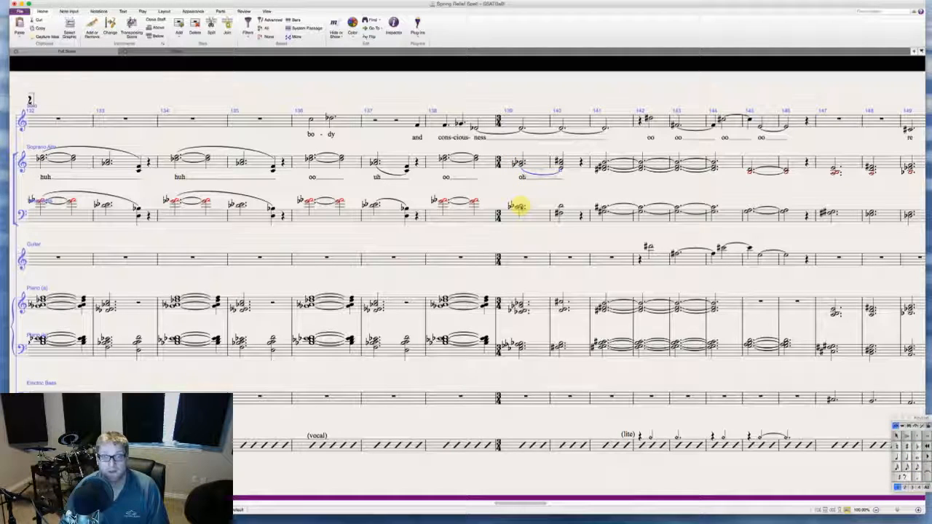
pyautogui.press('s')
# - Enter the Soprano Alto lyrics "huh" extended from bar 141 through 144 and "oo" extended from bar 145 to 146
pyautogui.hscroll(3, 583, 197)
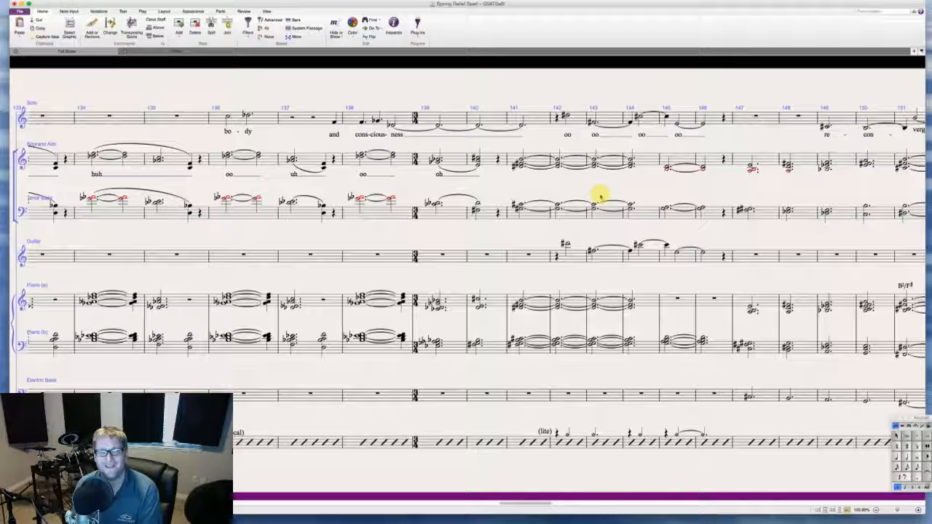
pyautogui.click(518, 160)
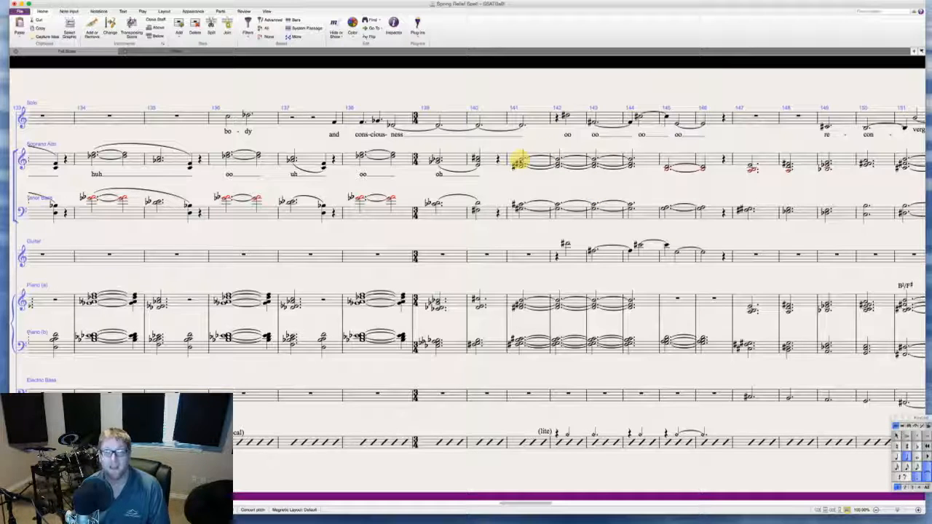
pyautogui.click(521, 180)
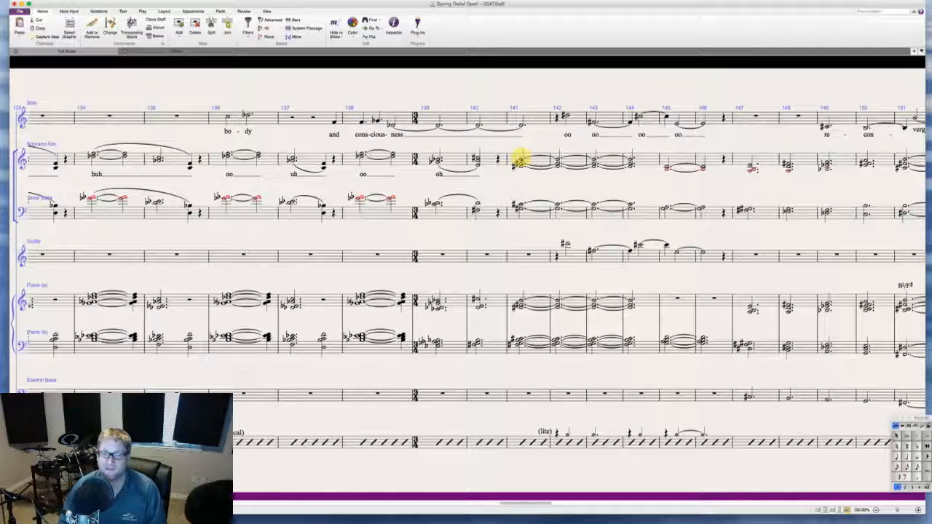
pyautogui.click(519, 160)
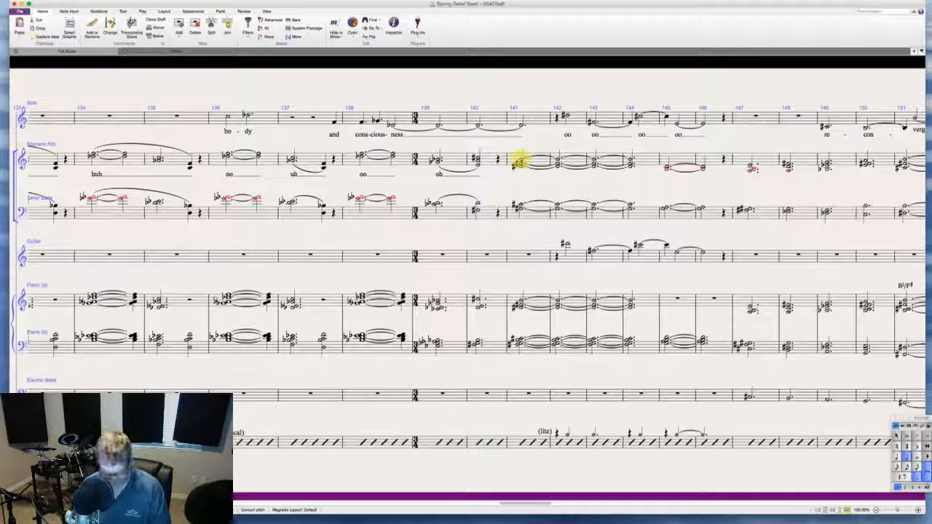
pyautogui.hotkey('ctrl', 'l')
pyautogui.write('huh')
pyautogui.press('space')
pyautogui.press('space')
pyautogui.press('space')
pyautogui.press('space')
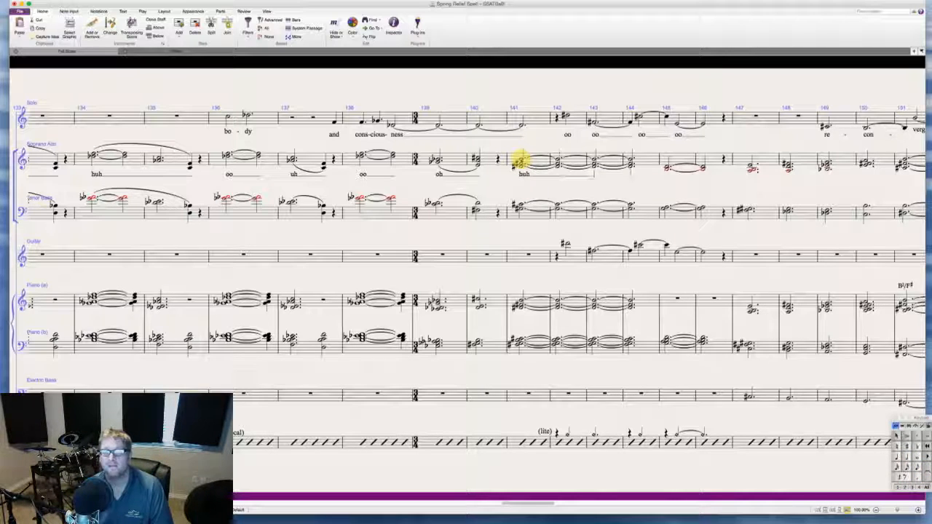
pyautogui.write('oo')
pyautogui.press('space')
pyautogui.press('space')
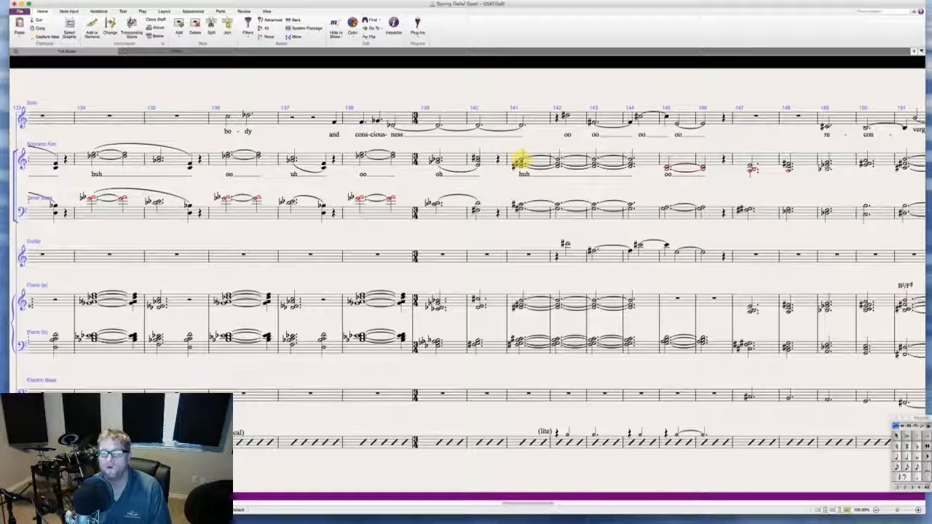
pyautogui.press('Escape')
# - Slur bars 147 through 150 in both the Soprano Alto and Tenor Bass staves
pyautogui.hscroll(5, 549, 190)
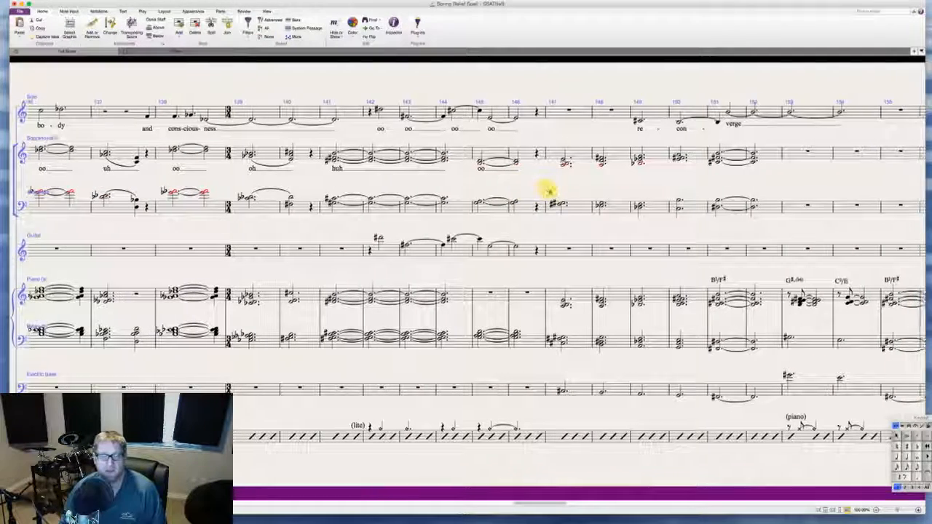
pyautogui.hscroll(8, 545, 190)
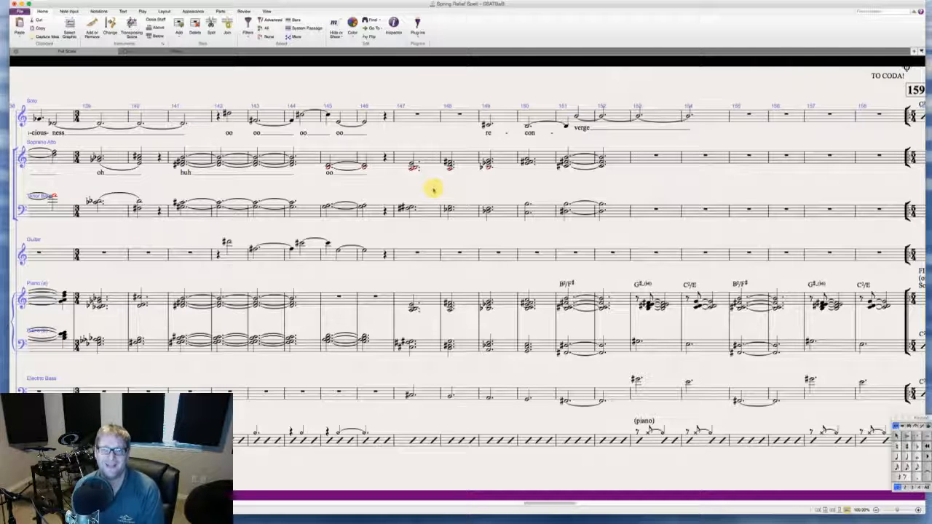
pyautogui.click(419, 152)
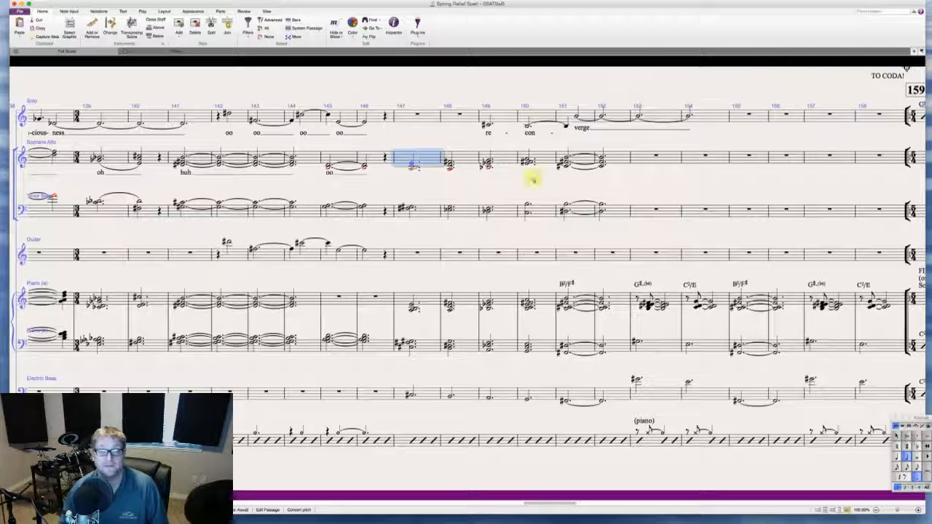
pyautogui.keyDown('shift'); pyautogui.click(544, 156); pyautogui.keyUp('shift')
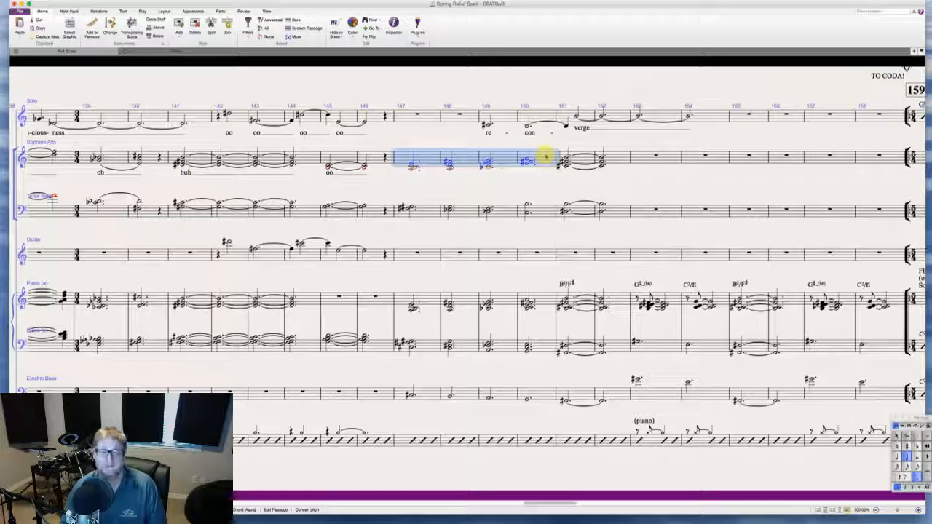
pyautogui.press('s')
pyautogui.click(421, 208)
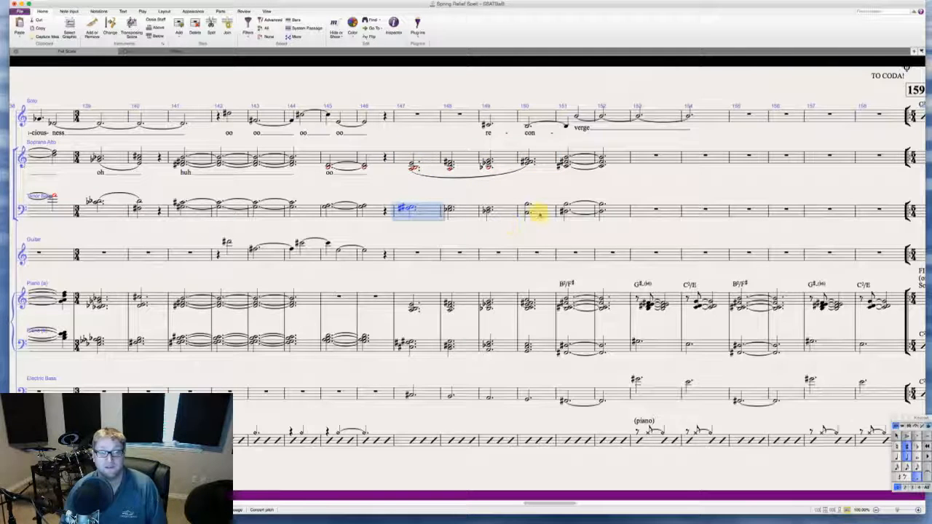
pyautogui.keyDown('shift'); pyautogui.click(539, 212); pyautogui.keyUp('shift')
pyautogui.press('s')
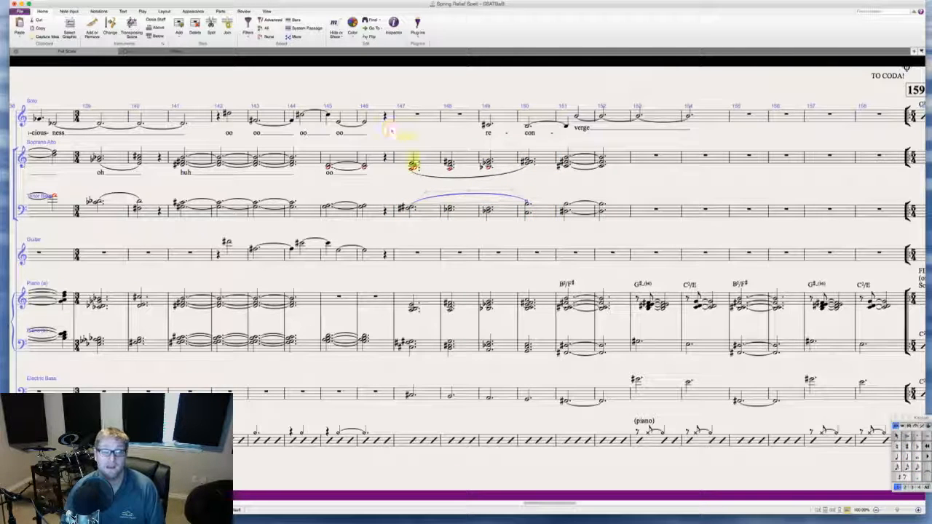
pyautogui.press('Escape')
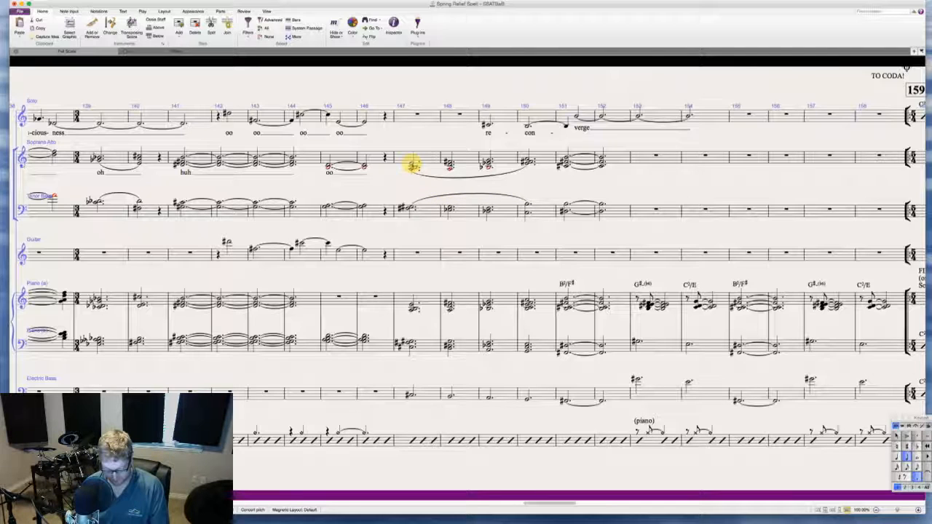
# - Enter the Soprano Alto lyrics "oh" extended from bar 147 to 150 and "ah" extended from bar 151 to 152
pyautogui.press('super+l')
pyautogui.write('oh    ')
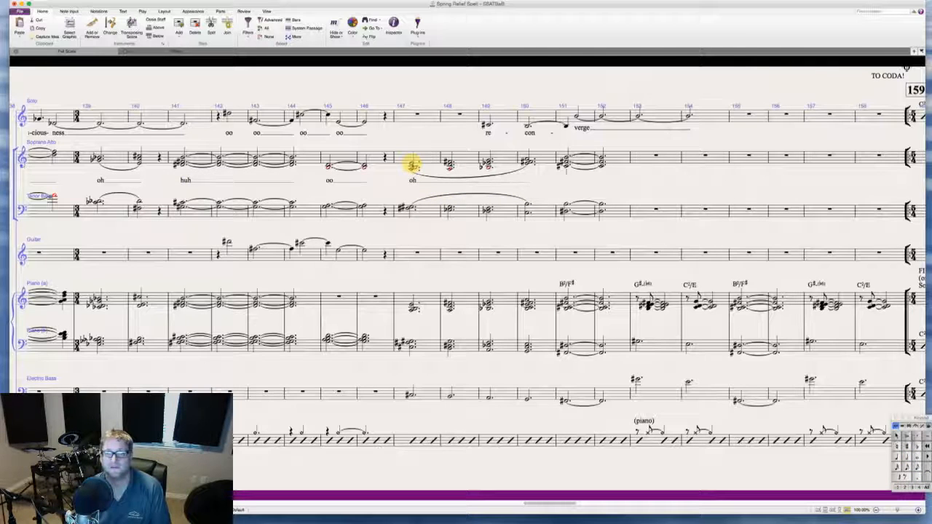
pyautogui.write('ah')
pyautogui.press('BackSpace')
pyautogui.press('BackSpace')
pyautogui.write('u')
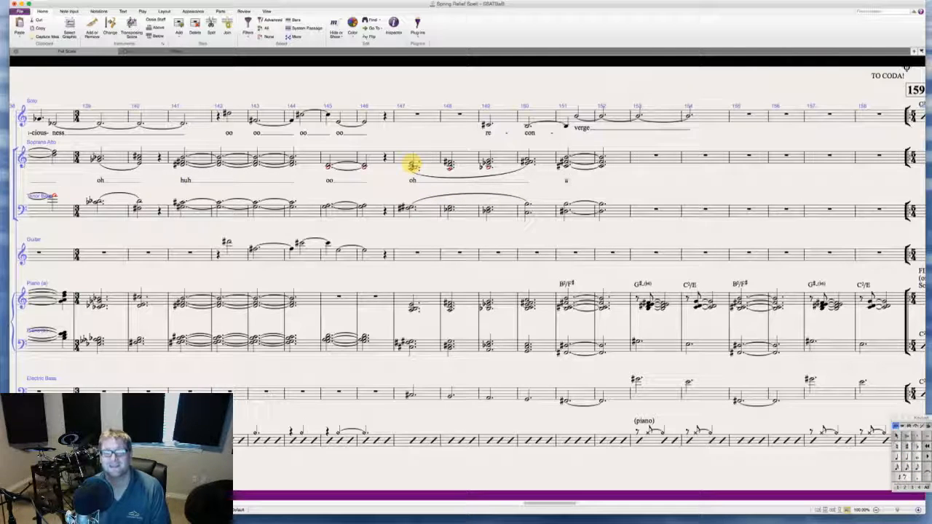
# - Add a diminuendo hairpin under the Soprano Alto "ah" across bars 151 and 152
pyautogui.hscroll(20, 412, 166)
pyautogui.hscroll(-5, 411, 166)
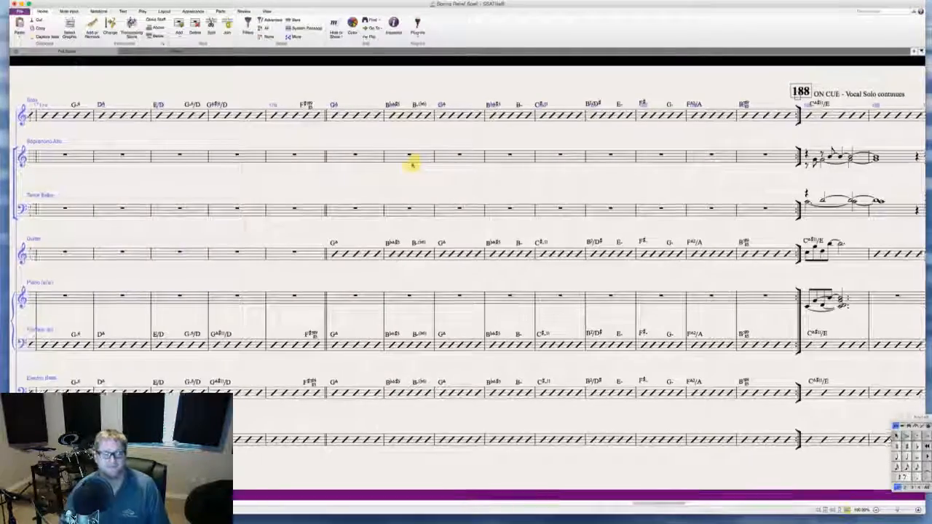
pyautogui.hscroll(-15, 411, 166)
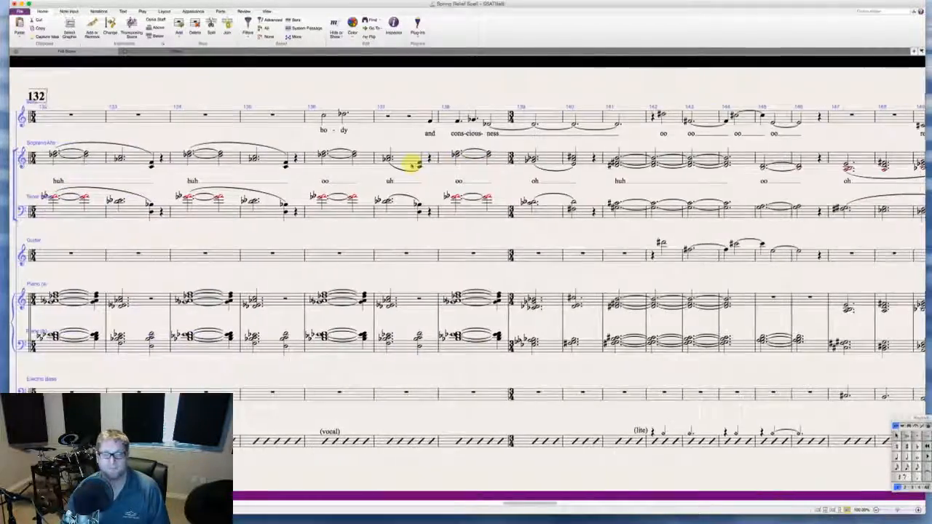
pyautogui.hscroll(3, 408, 163)
pyautogui.hscroll(3, 408, 164)
pyautogui.click(397, 164)
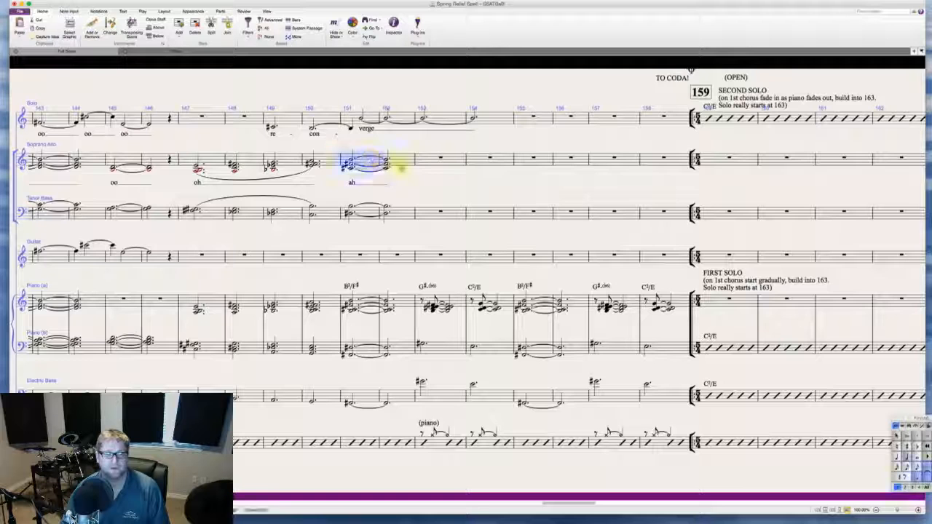
pyautogui.keyDown('shift'); pyautogui.click(402, 166); pyautogui.keyUp('shift')
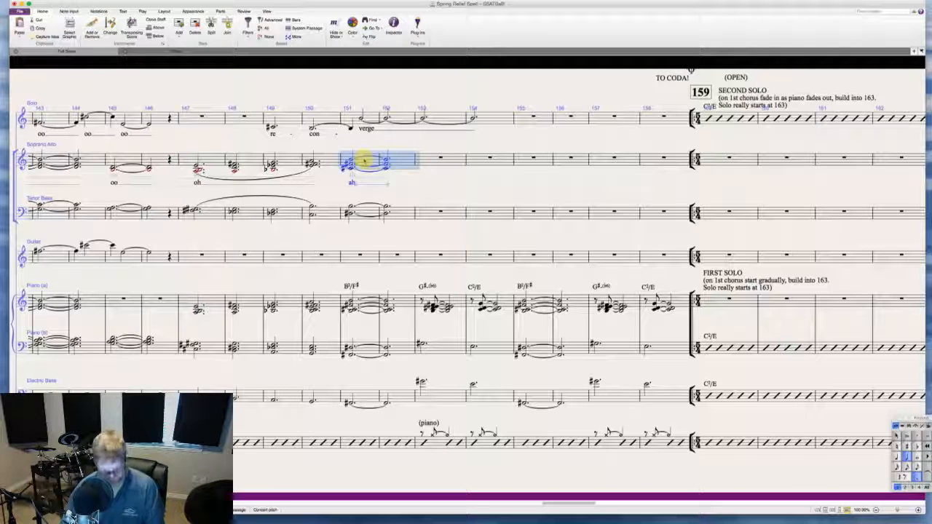
pyautogui.press('Escape')
# - Examine the vocal staves from bar 151 through the solo section to bar 188, and back toward bar 100, for missing markings
pyautogui.hscroll(10, 415, 182)
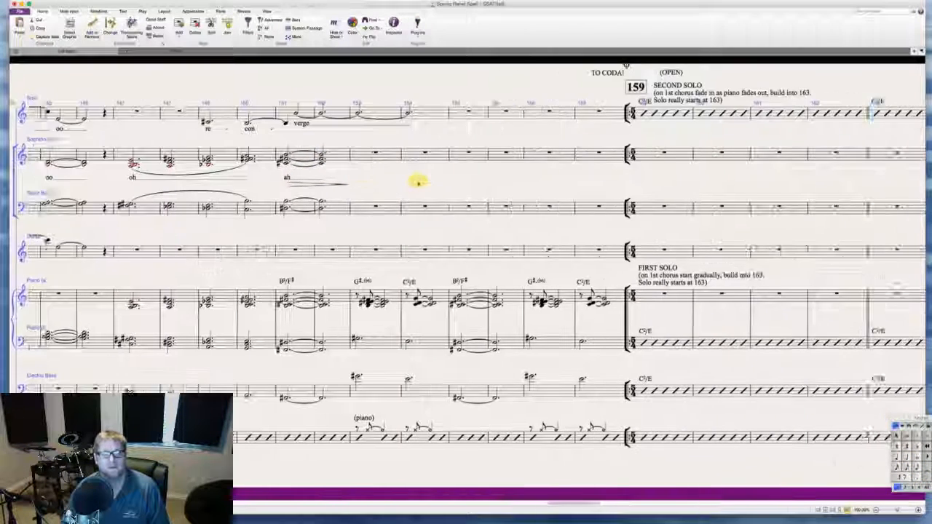
pyautogui.hscroll(5, 419, 183)
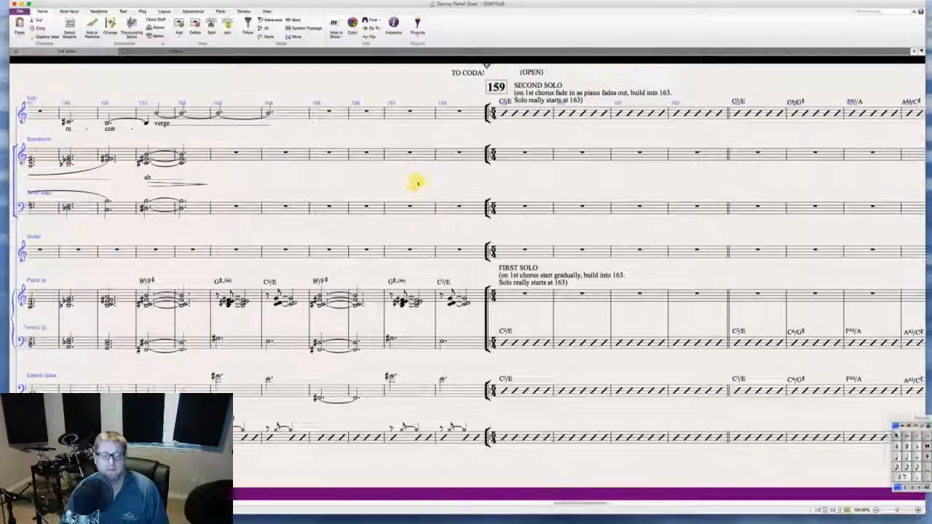
pyautogui.hscroll(20, 418, 183)
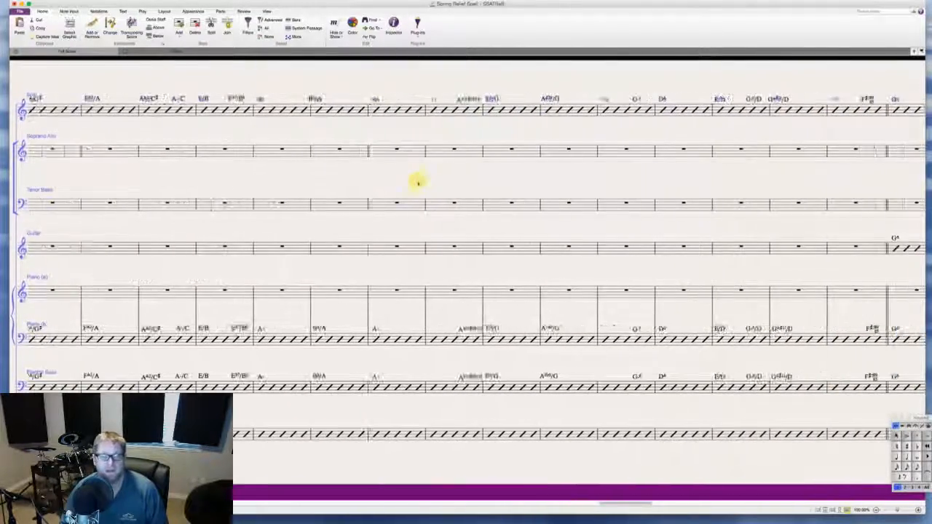
pyautogui.hscroll(20, 419, 183)
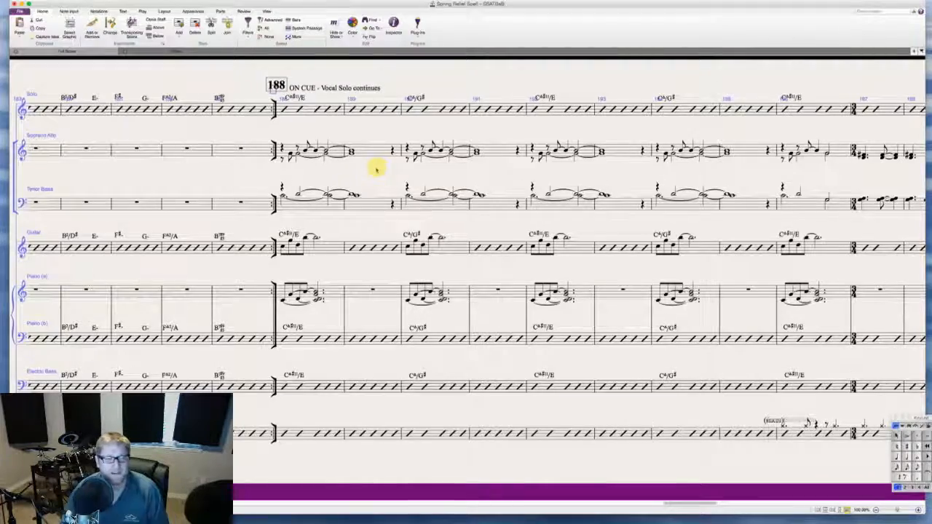
pyautogui.hscroll(-20, 376, 169)
pyautogui.hscroll(15, 376, 168)
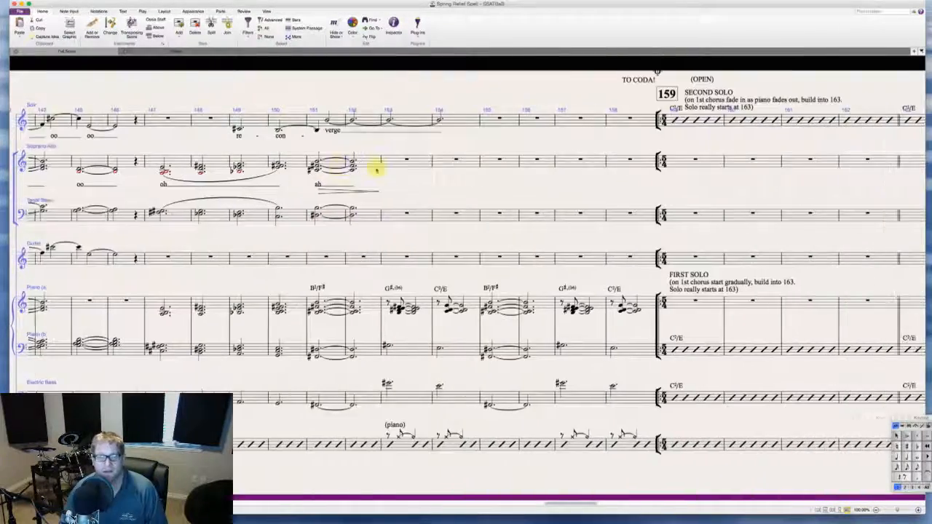
pyautogui.hscroll(-18, 376, 168)
pyautogui.hscroll(-15, 376, 169)
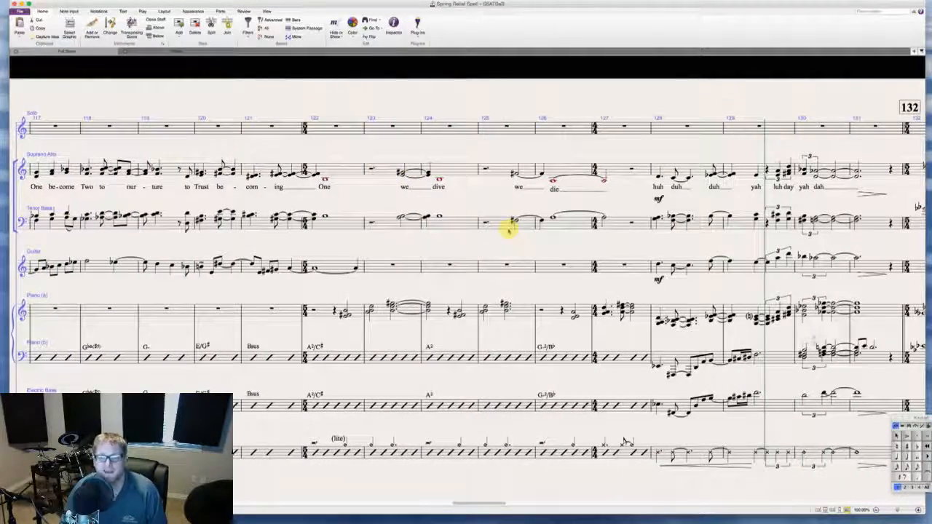
pyautogui.hscroll(-20, 509, 229)
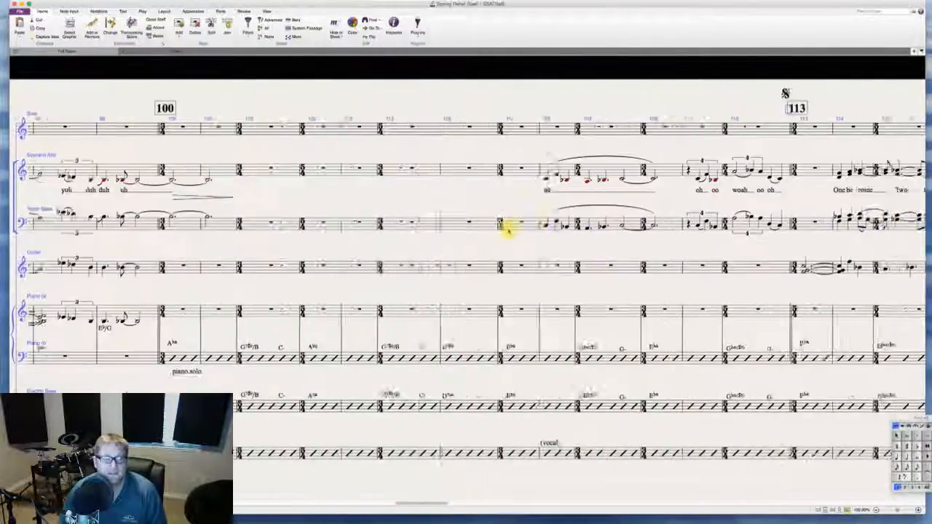
# - Examine the dynamics and hairpins in all staves from bar 91 through the piano solo to bar 113
pyautogui.hscroll(-10, 508, 229)
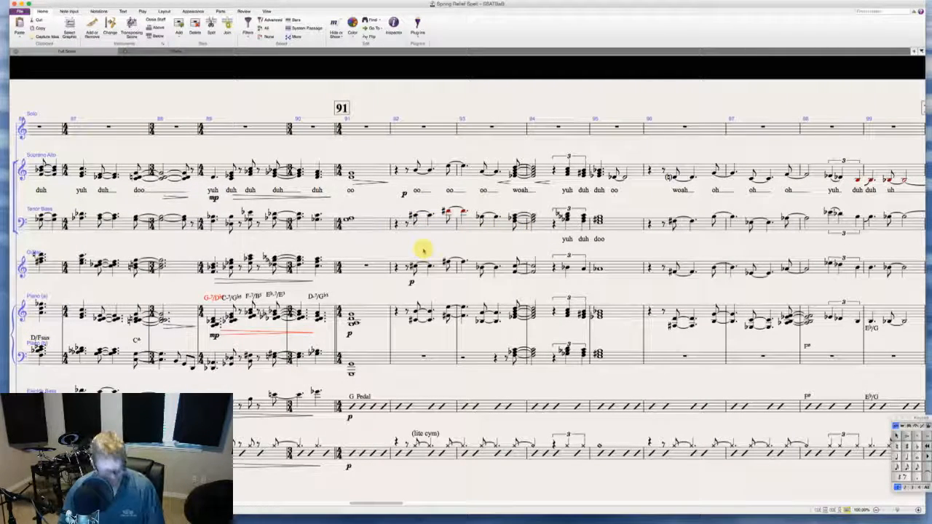
pyautogui.hscroll(5, 429, 248)
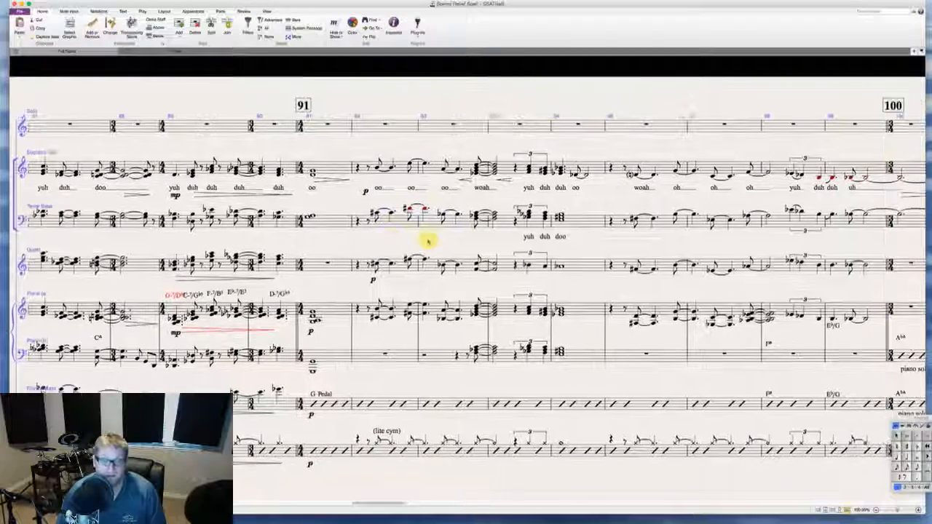
pyautogui.hscroll(12, 427, 241)
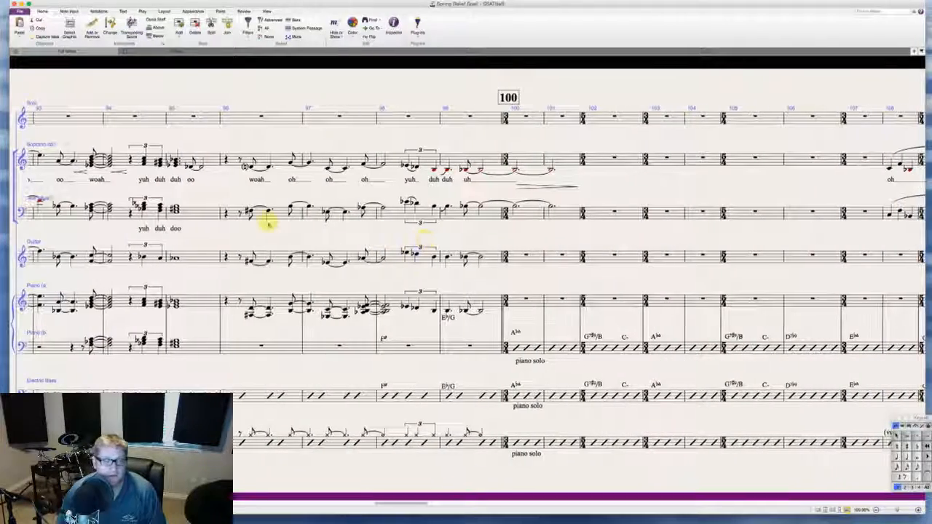
pyautogui.hscroll(3, 232, 227)
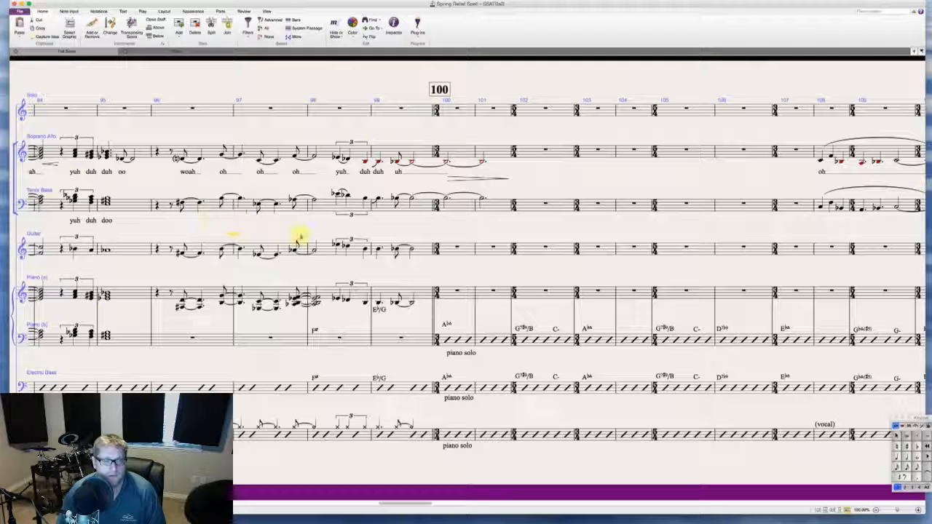
pyautogui.hscroll(4, 299, 235)
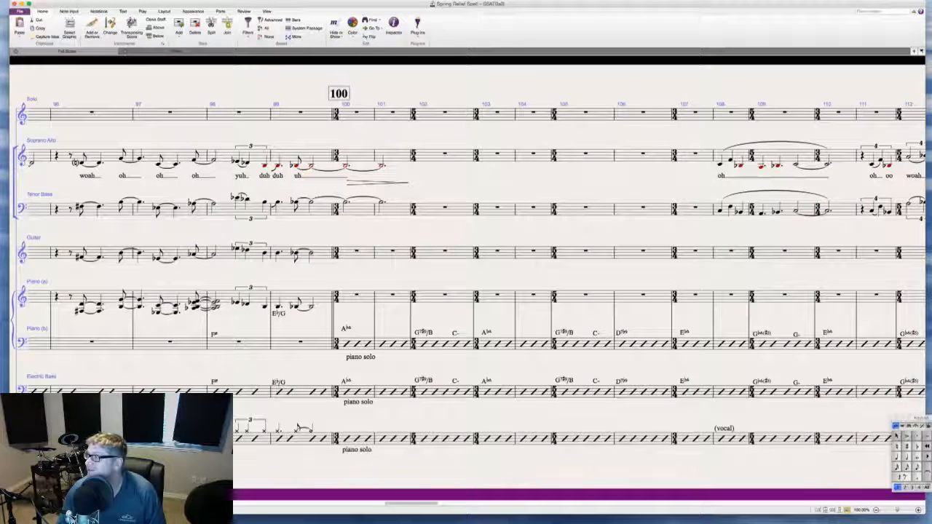
pyautogui.press('super+Tab')
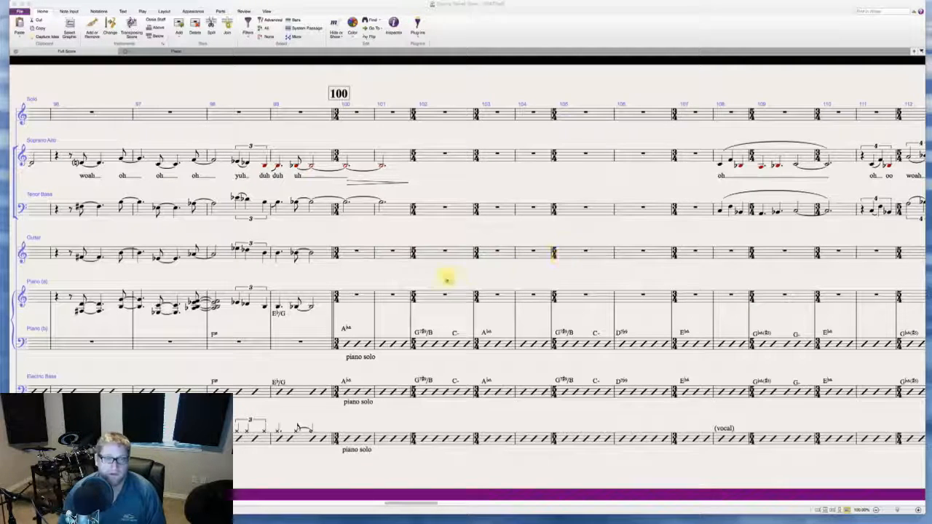
pyautogui.click(446, 278)
pyautogui.hscroll(15, 446, 278)
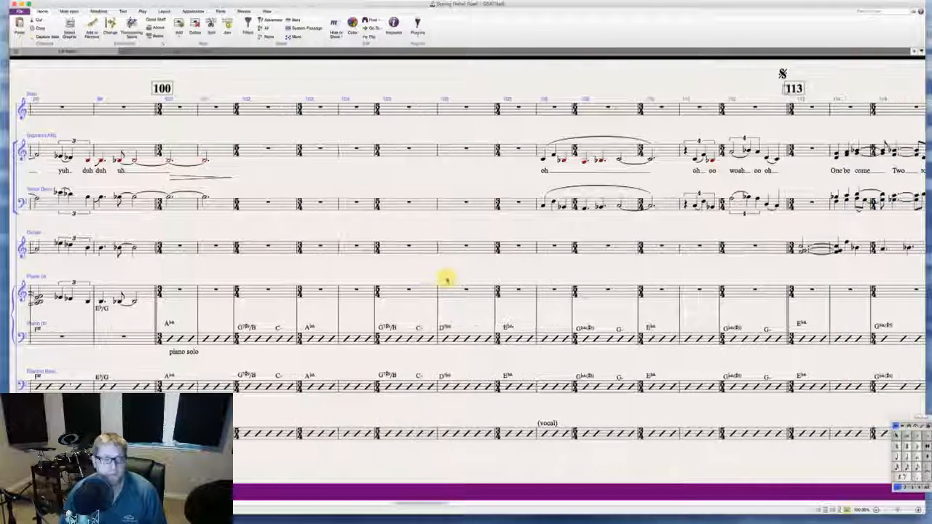
pyautogui.hscroll(5, 446, 278)
pyautogui.hscroll(-10, 446, 278)
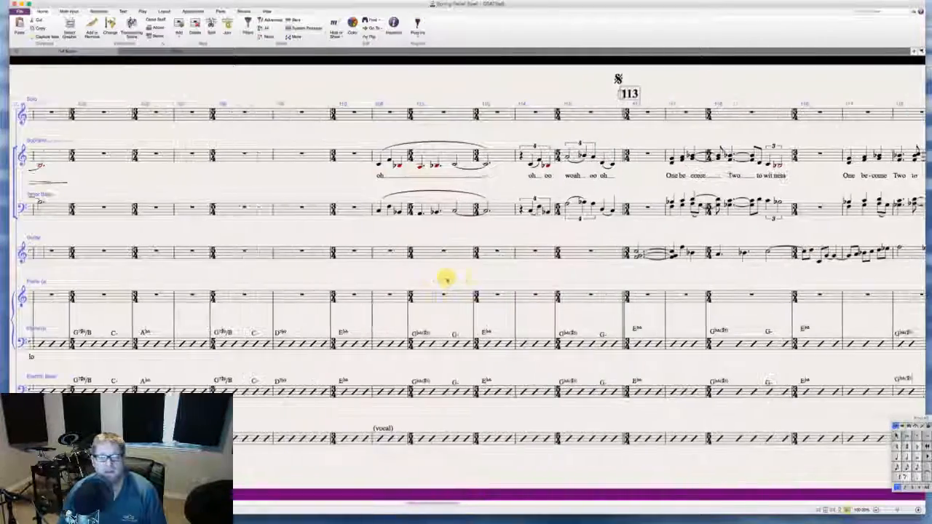
pyautogui.hscroll(-8, 446, 278)
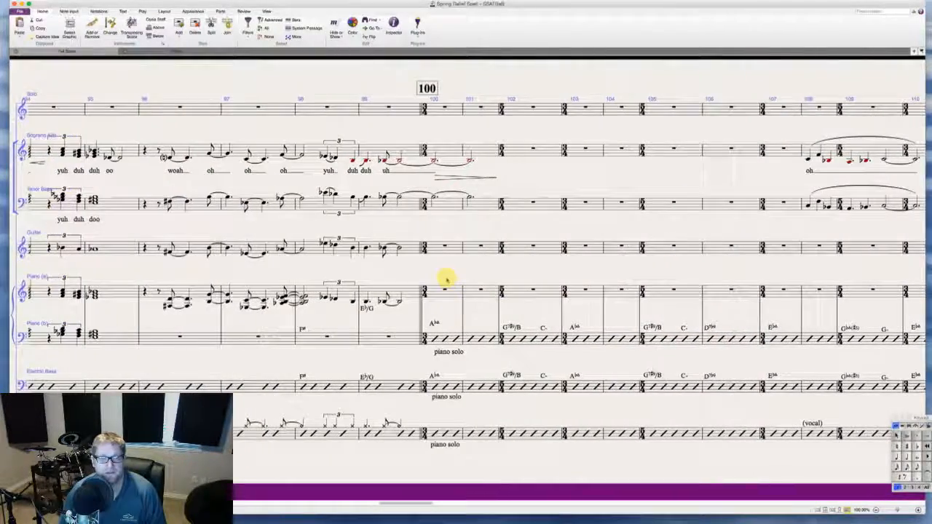
pyautogui.hscroll(5, 446, 278)
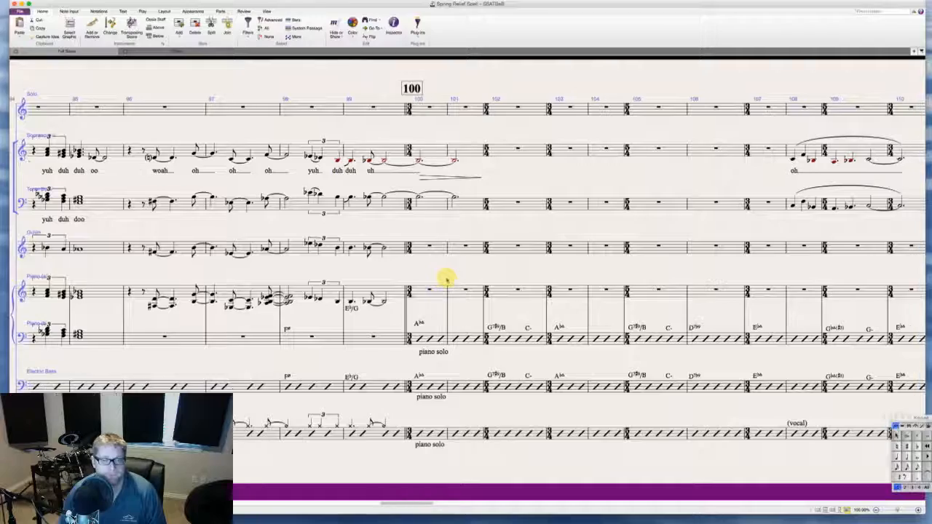
pyautogui.hscroll(1, 446, 278)
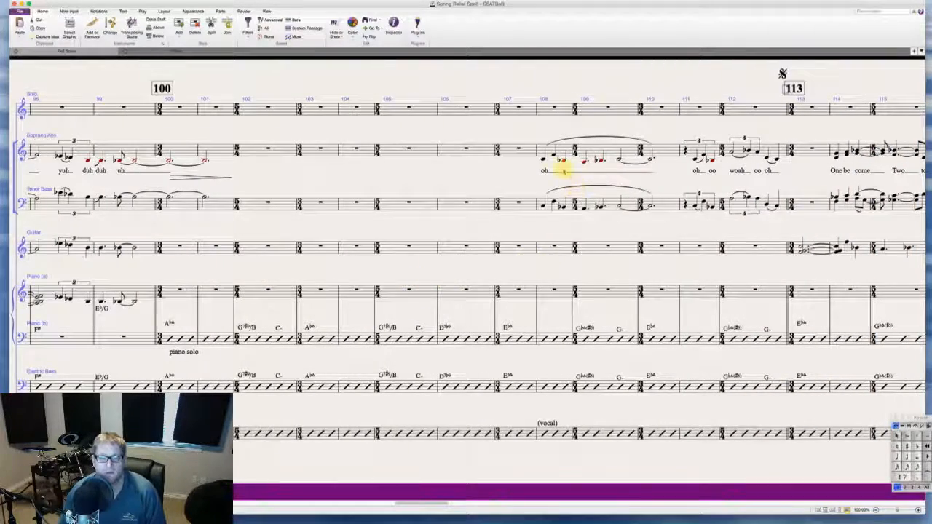
pyautogui.hscroll(-10, 283, 202)
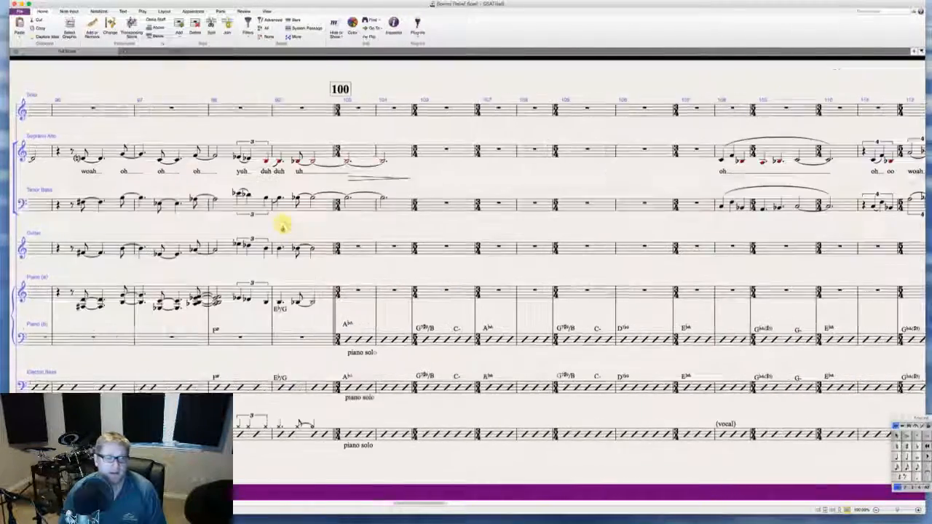
pyautogui.hscroll(5, 332, 295)
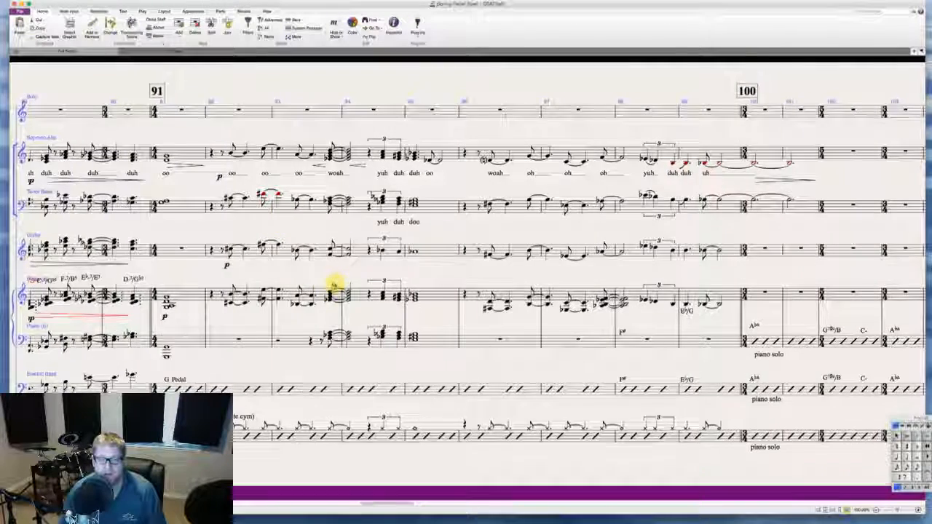
# - Add a crescendo hairpin under bar 99 of the drum staff and an mf at bar 100, placed below the "piano solo" text
pyautogui.click(507, 434)
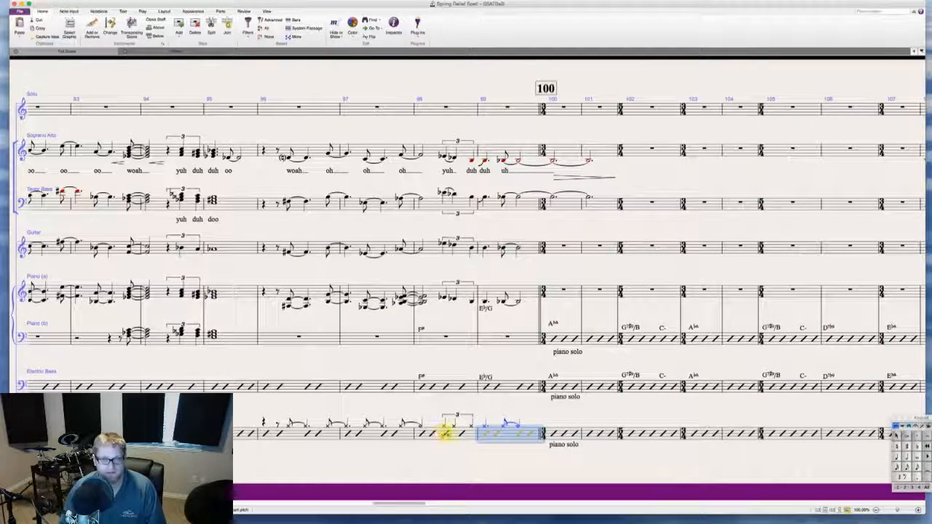
pyautogui.press('h')
pyautogui.press('Escape')
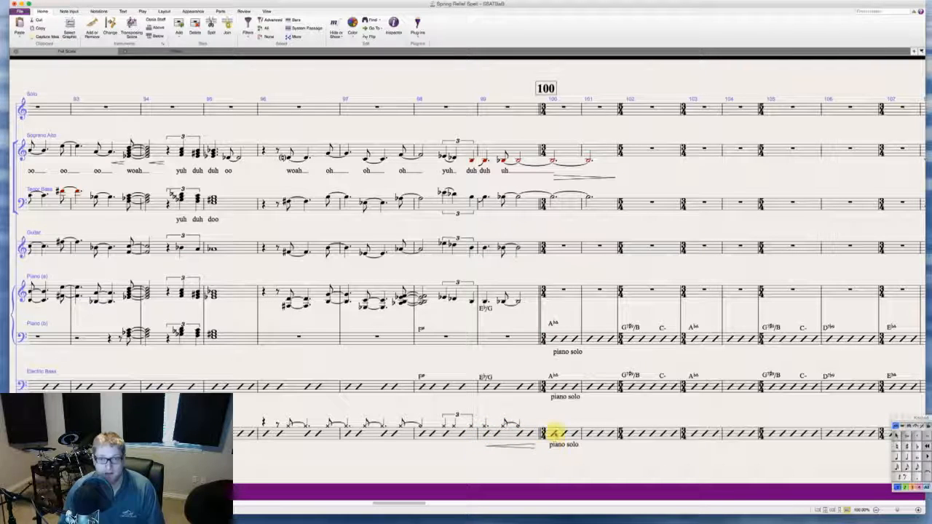
pyautogui.click(551, 445)
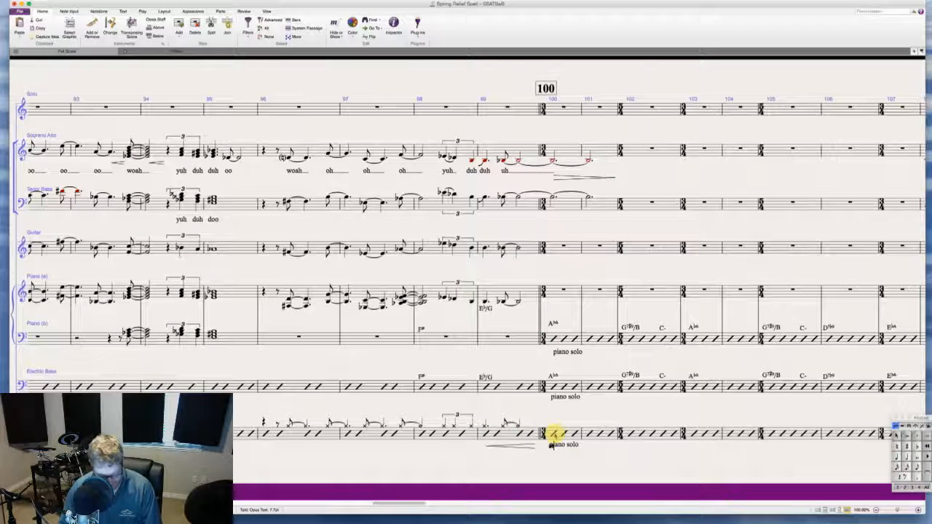
pyautogui.click(589, 470)
pyautogui.click(553, 447)
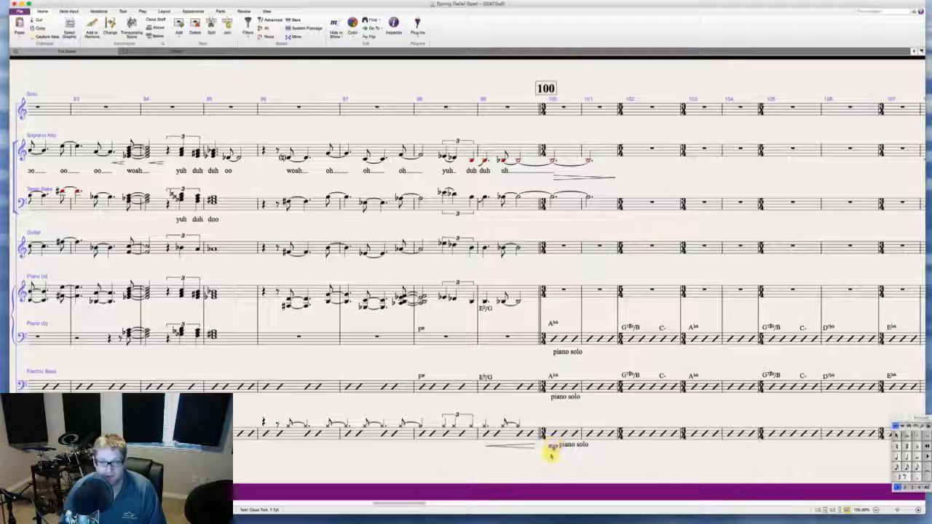
pyautogui.moveTo(552, 447); pyautogui.dragTo(554, 455)
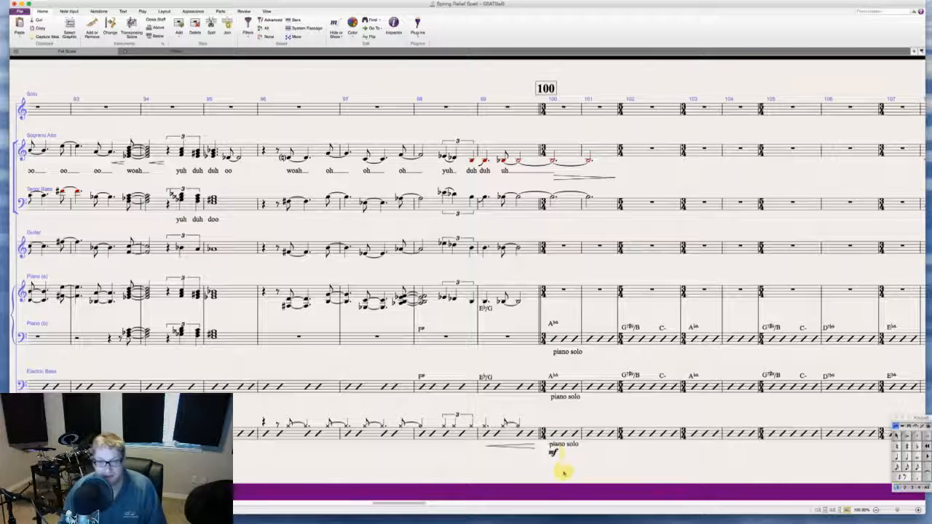
# - Copy the drum staff's bar 99 crescendo hairpin and bar 100 mf to the same bars of the Electric Bass staff
pyautogui.moveTo(521, 447); pyautogui.dragTo(498, 403)
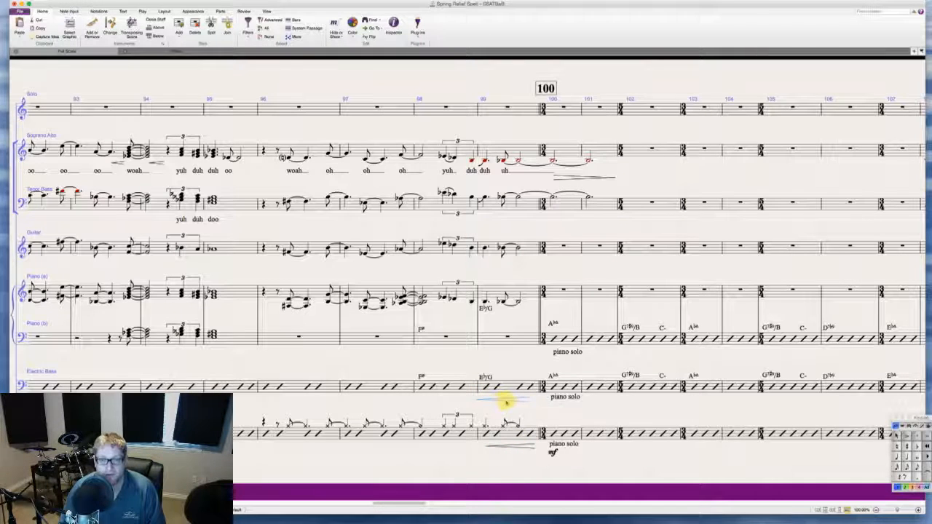
pyautogui.click(552, 451)
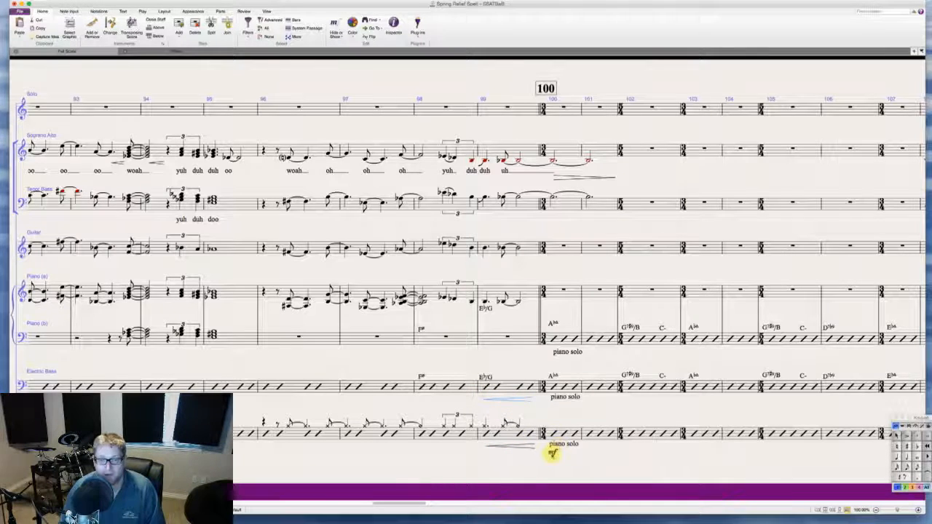
pyautogui.keyDown('alt'); pyautogui.click(550, 405); pyautogui.keyUp('alt')
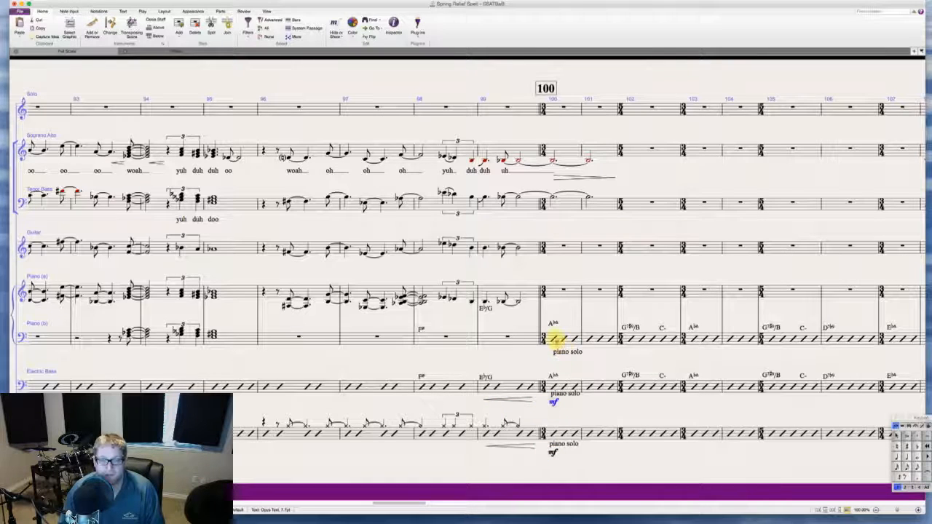
# - Copy the Electric Bass crescendo hairpin to bar 99 of the upper piano staff and the mf to bar 100 of the lower piano staff
pyautogui.click(516, 398)
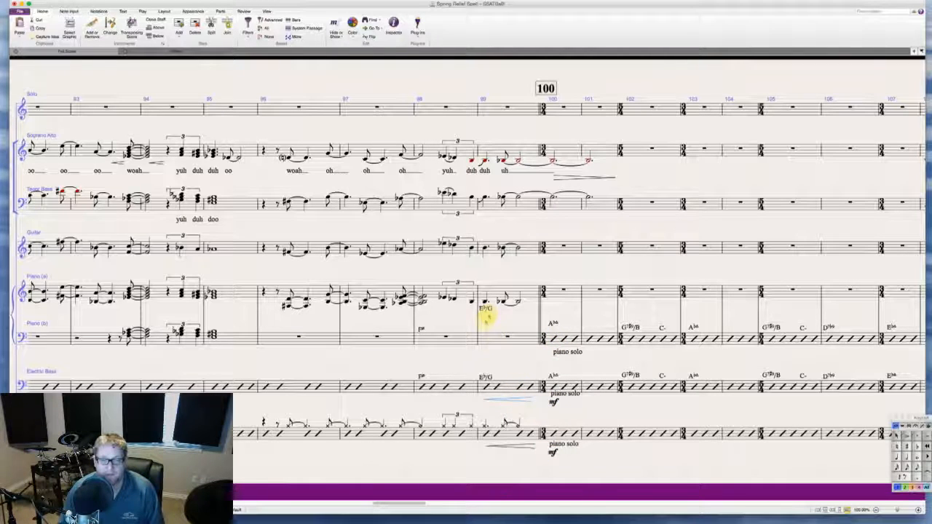
pyautogui.keyDown('alt'); pyautogui.click(484, 321); pyautogui.keyUp('alt')
pyautogui.click(553, 401)
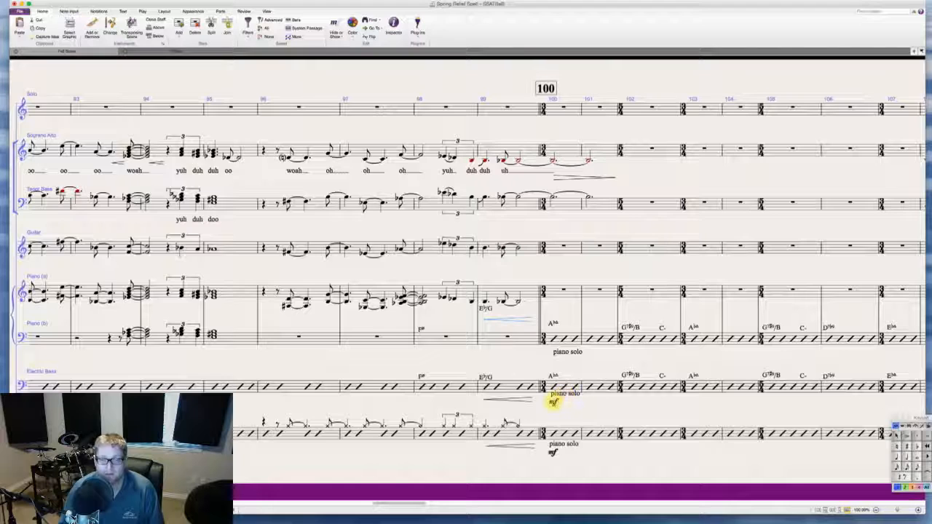
pyautogui.keyDown('alt'); pyautogui.click(553, 351); pyautogui.keyUp('alt')
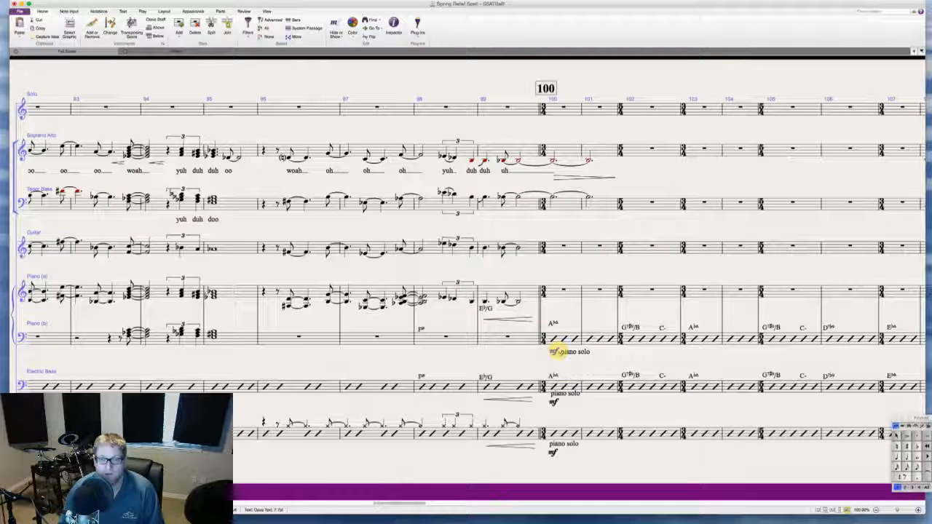
# - Move the mf at bar 100 of the lower piano staff to just before the "piano solo" text
pyautogui.moveTo(554, 351)
pyautogui.mouseDown()
pyautogui.moveTo(556, 309)
pyautogui.moveTo(546, 354)
pyautogui.mouseUp()
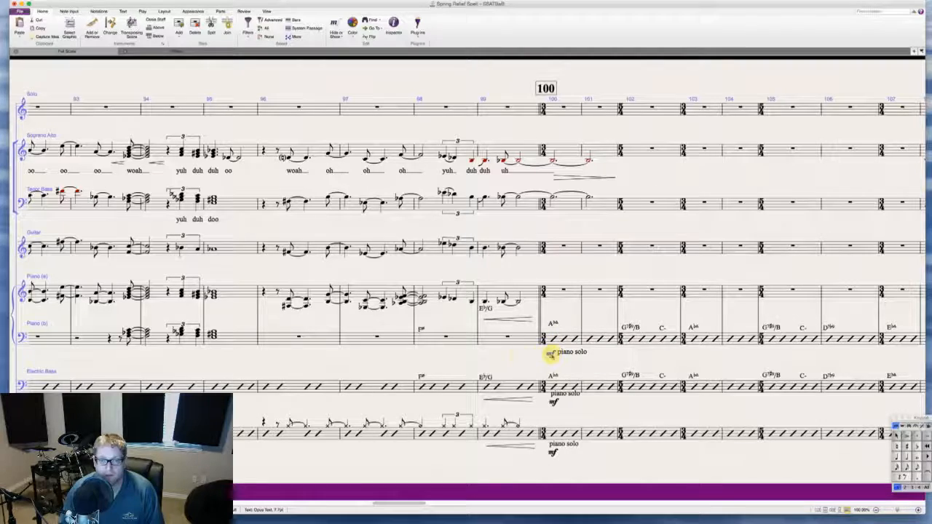
# - Add an mp dynamic beneath the "oh" lyric at bar 108 of the Soprano Alto staff
pyautogui.hscroll(5, 519, 356)
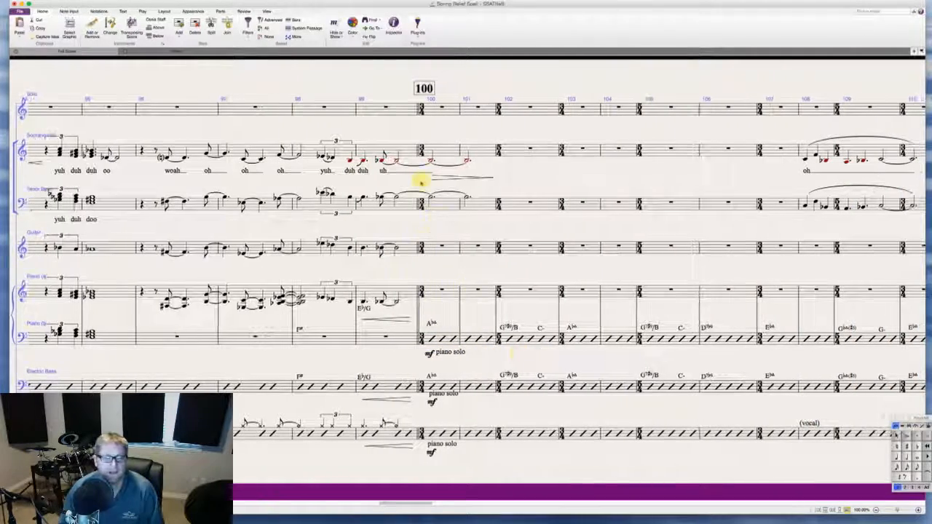
pyautogui.hscroll(15, 420, 180)
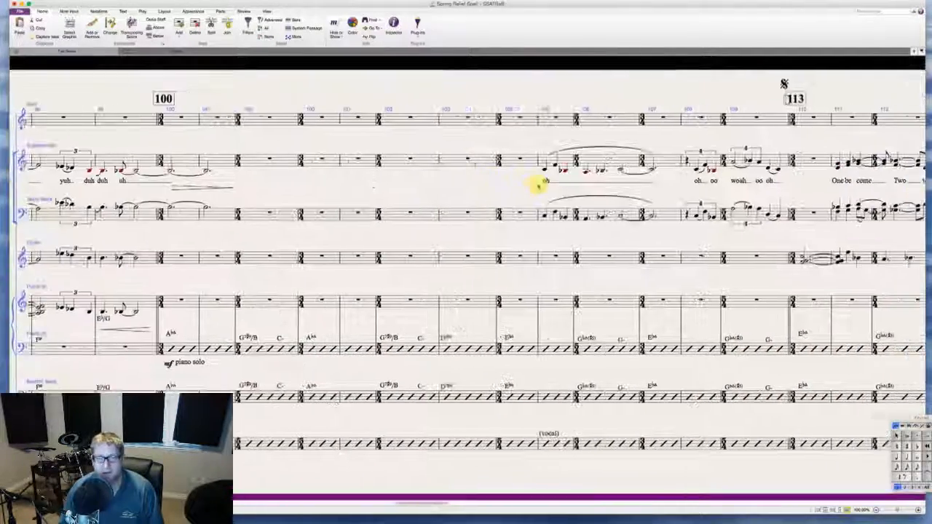
pyautogui.click(396, 172)
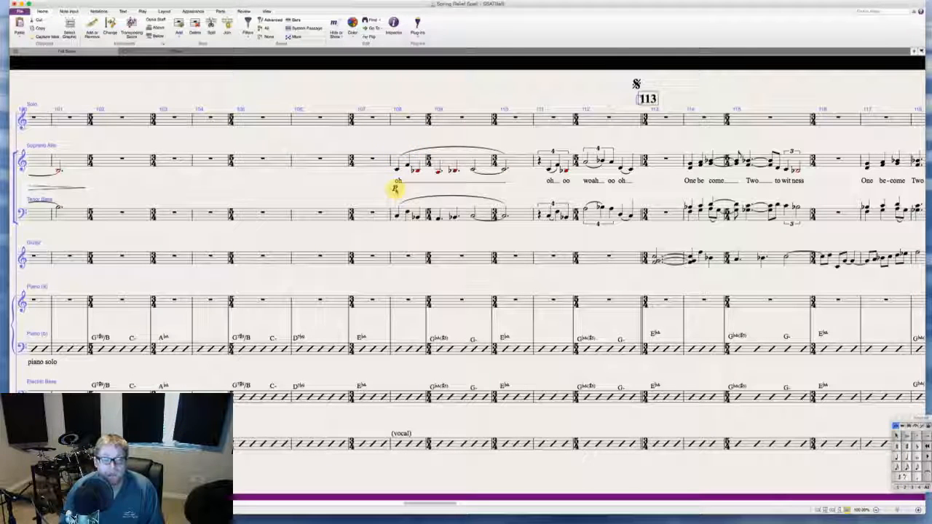
pyautogui.hscroll(5, 457, 191)
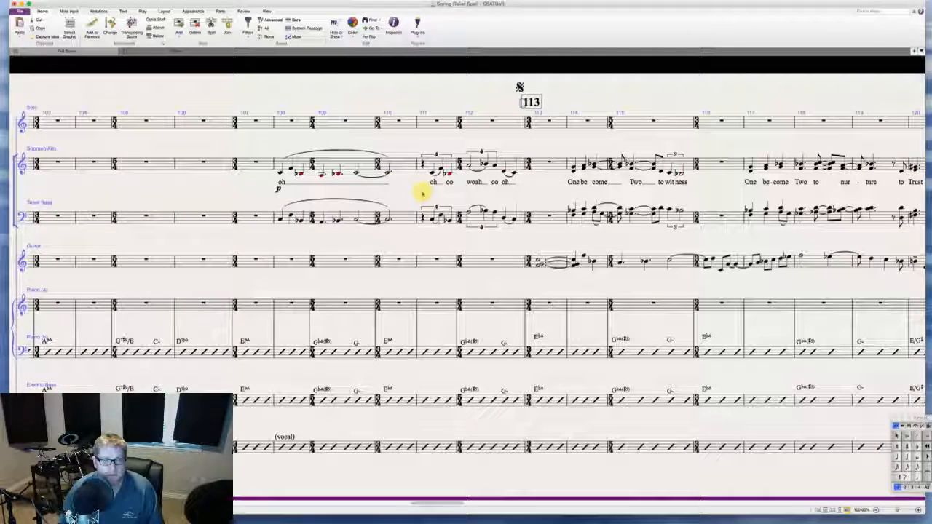
pyautogui.hscroll(1, 422, 193)
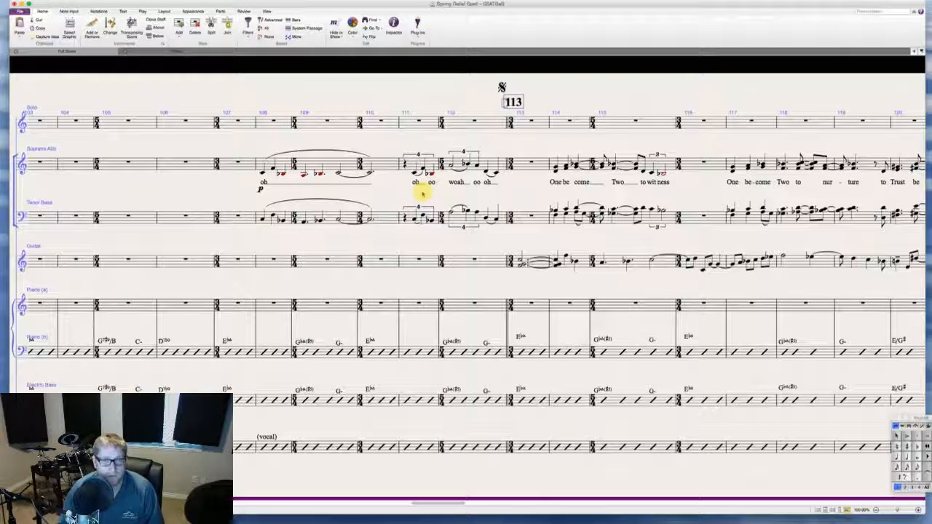
pyautogui.hscroll(4, 422, 192)
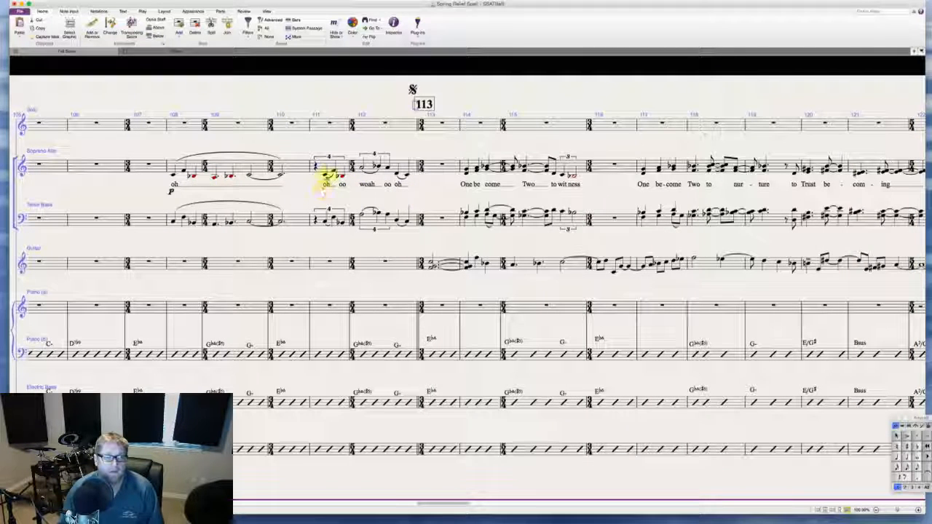
pyautogui.click(173, 189)
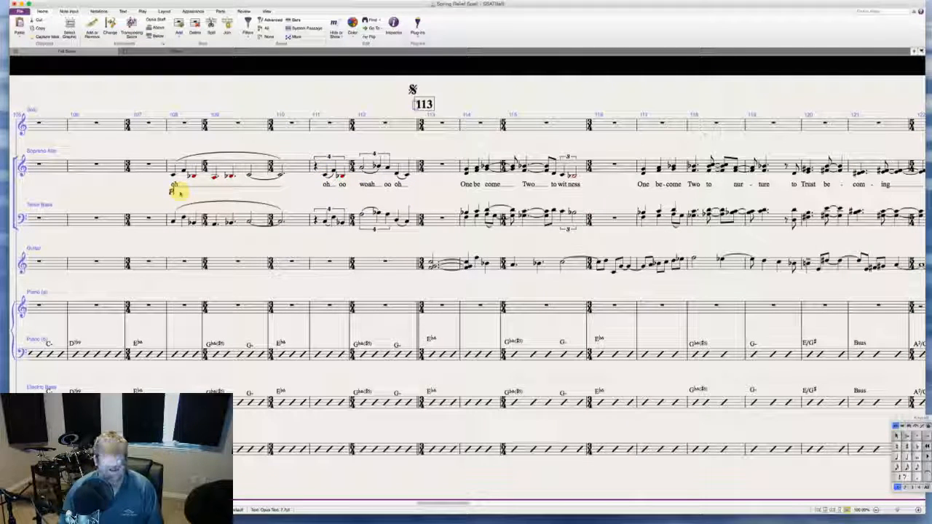
pyautogui.press('super+p')
pyautogui.press('Escape')
pyautogui.press('Escape')
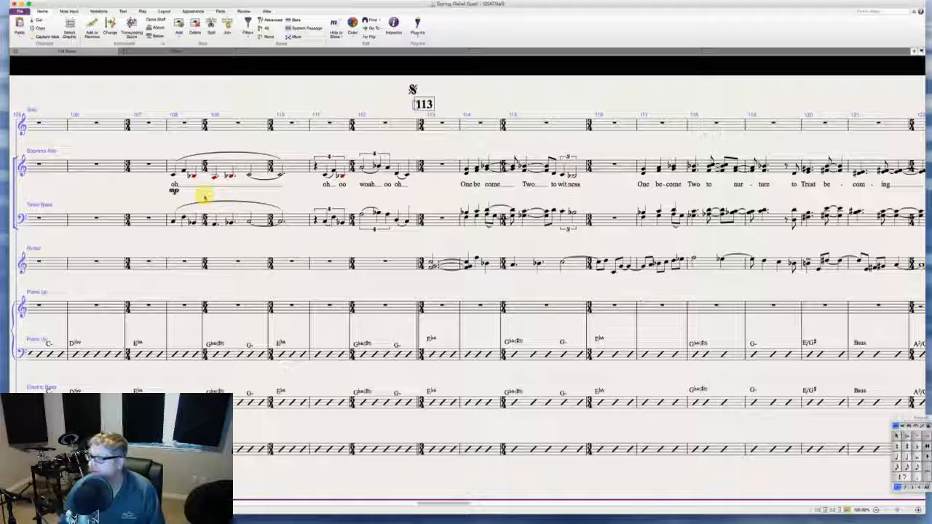
# - Add a crescendo hairpin beneath bar 112 of the lower piano staff, leading into rehearsal mark 113
pyautogui.hscroll(3, 205, 197)
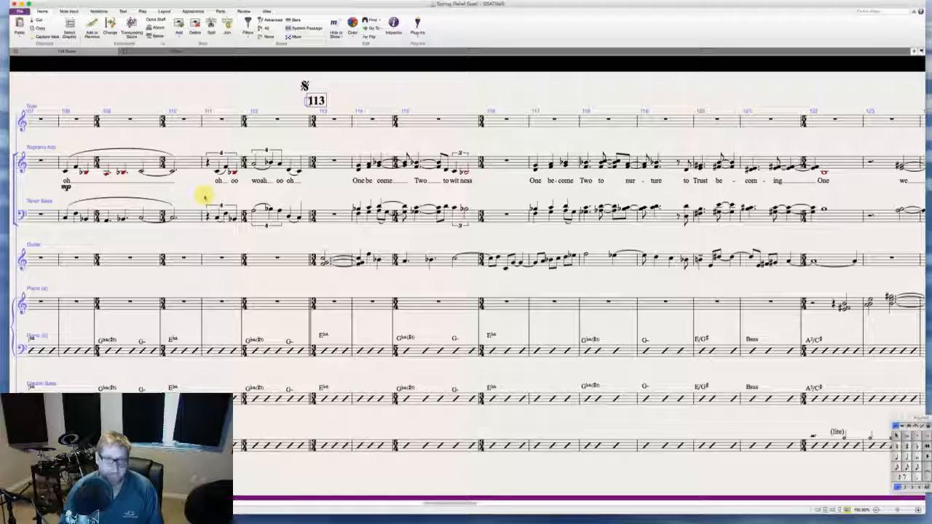
pyautogui.hscroll(2, 205, 194)
pyautogui.hscroll(2, 204, 198)
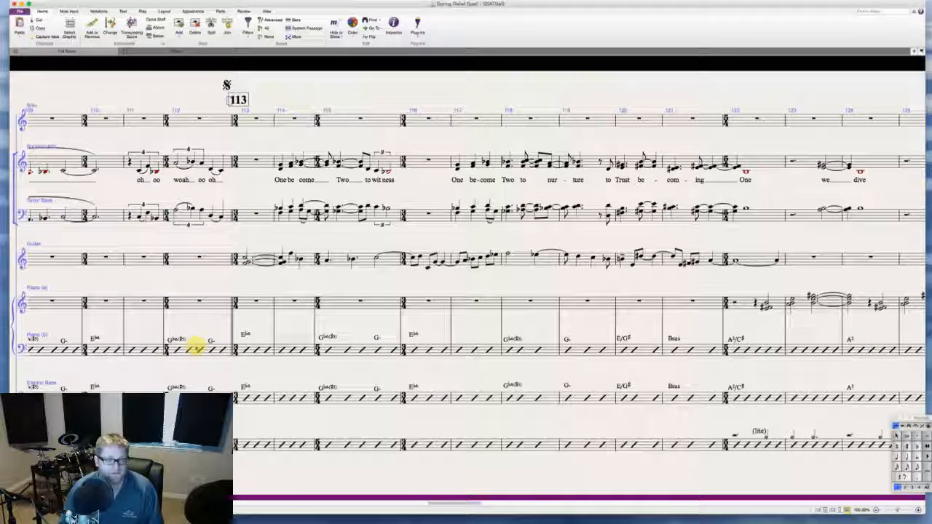
pyautogui.click(196, 348)
pyautogui.press('h')
pyautogui.click(211, 364)
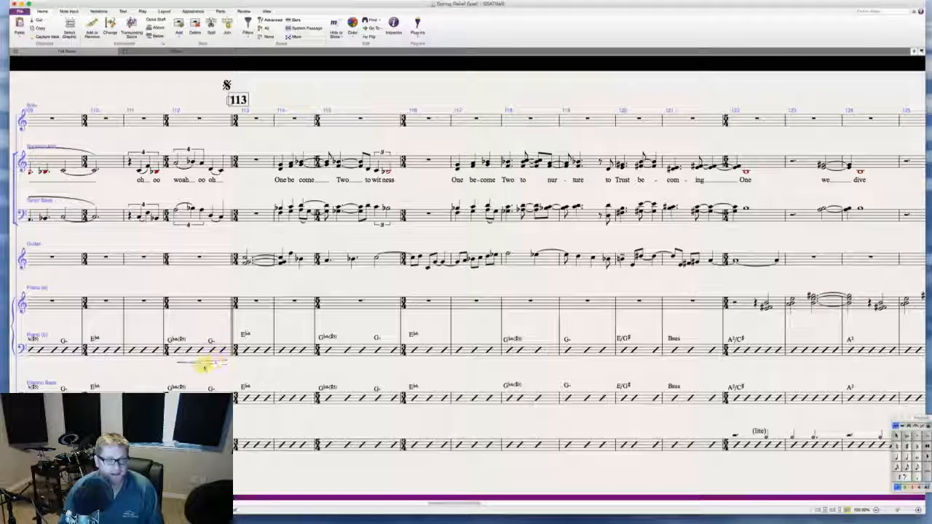
pyautogui.click(204, 365)
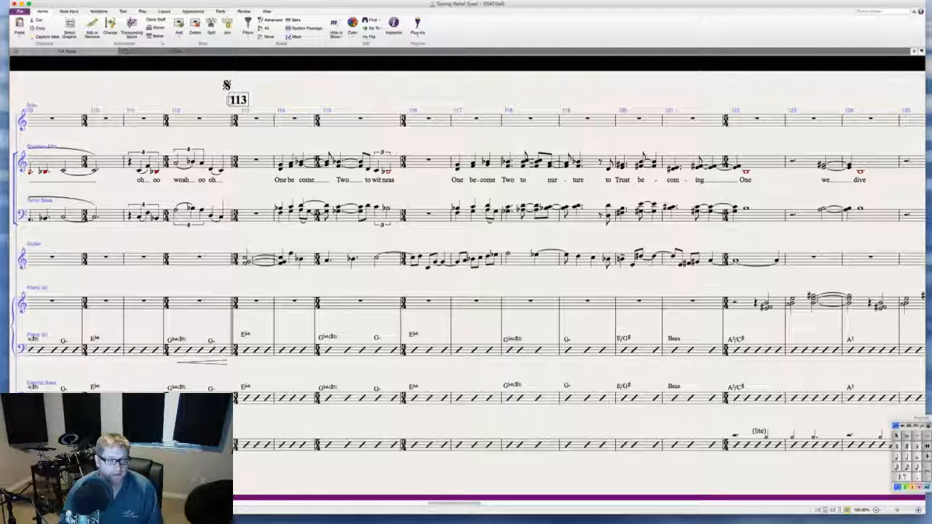
# - Add the text "end solo" at bar 113 of the lower piano staff and place it below the staff
pyautogui.hscroll(-10, 467, 284)
pyautogui.hscroll(13, 297, 350)
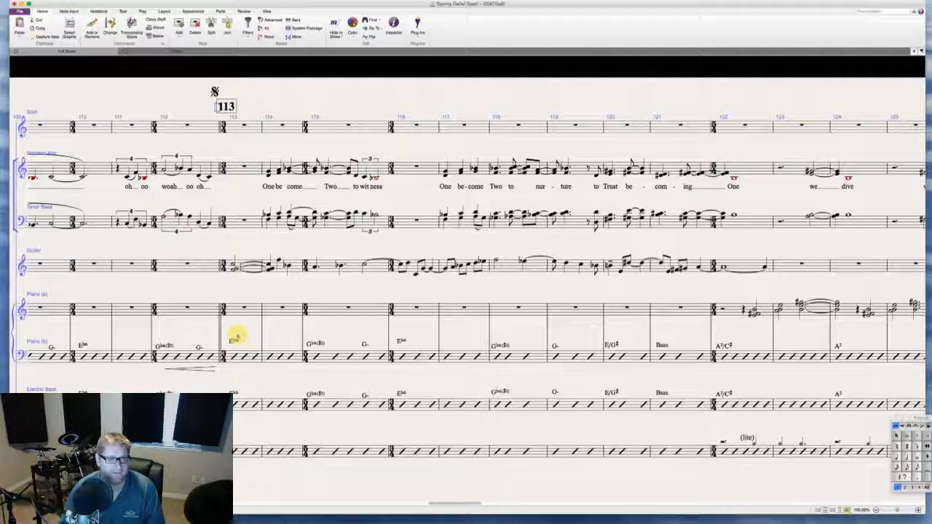
pyautogui.doubleClick(238, 334)
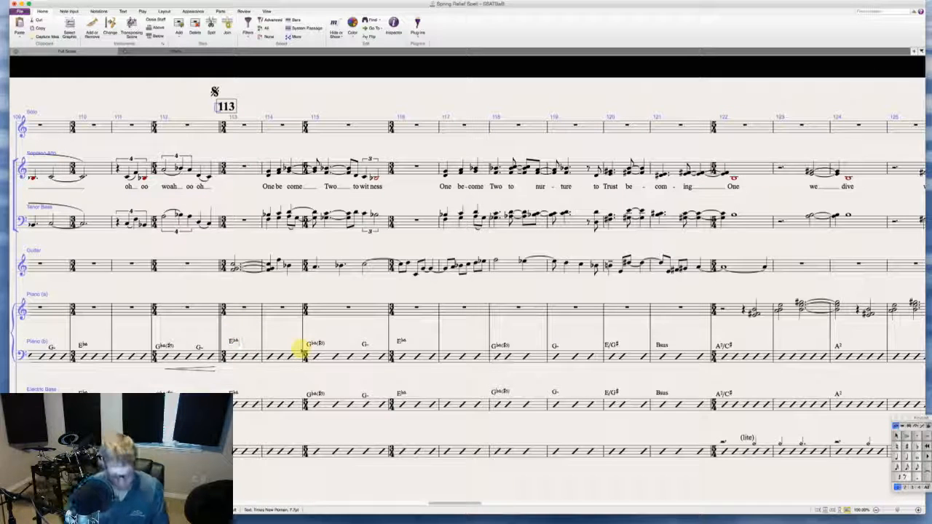
pyautogui.write('end so')
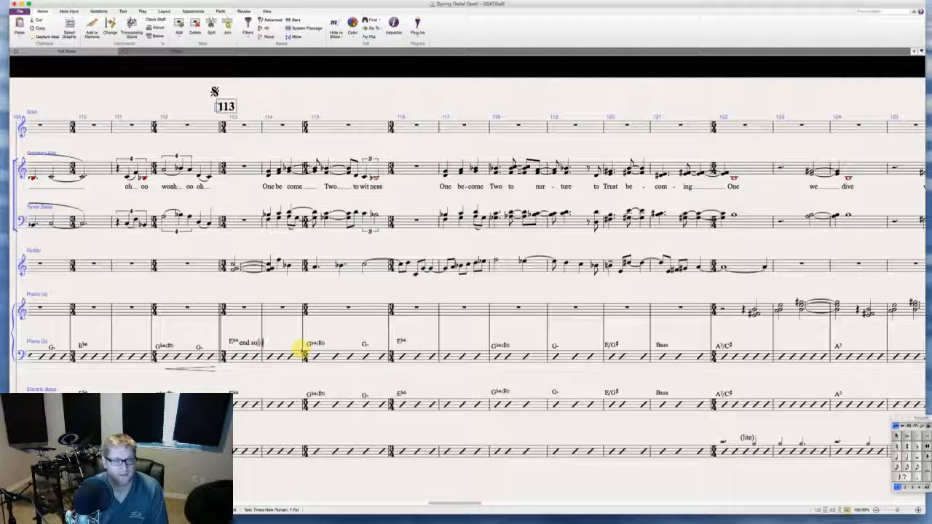
pyautogui.write('lo')
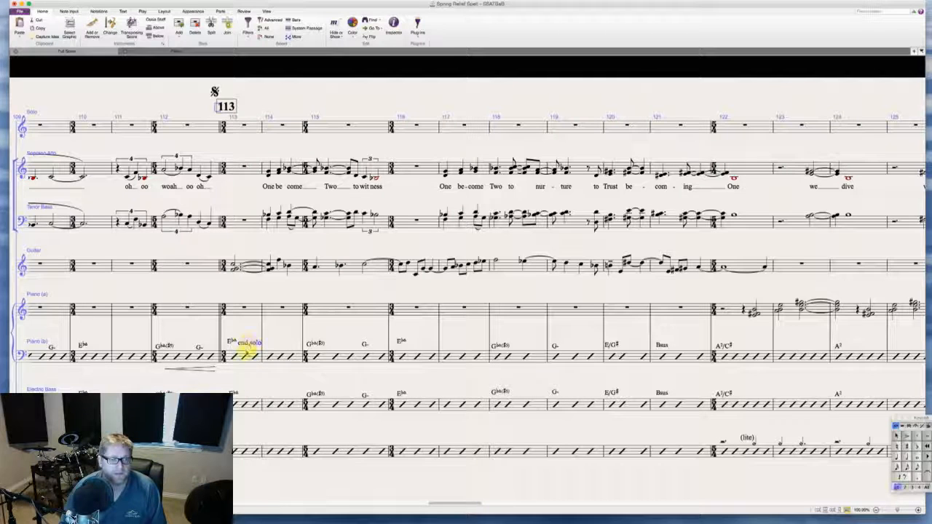
pyautogui.press('Escape')
pyautogui.moveTo(246, 348); pyautogui.dragTo(235, 368)
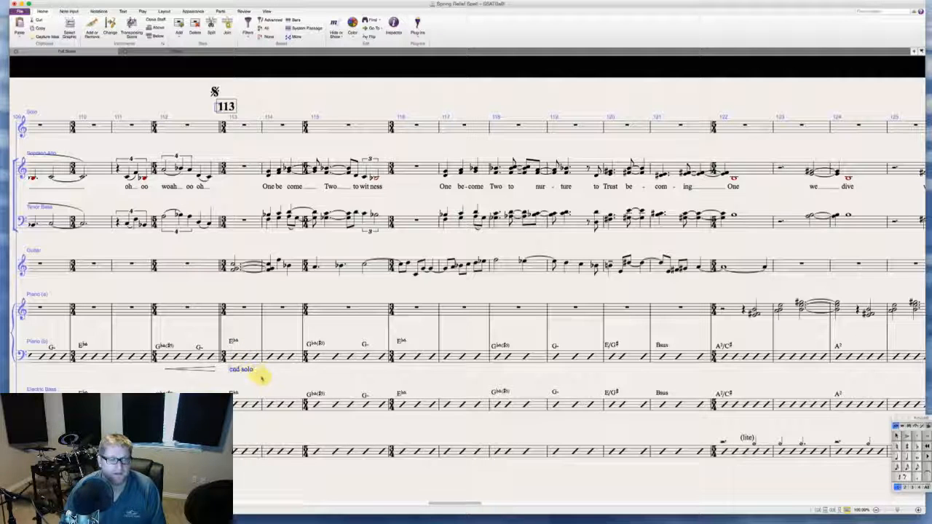
# - Add an mf at bar 113 of the Electric Bass staff and copy it to the lower piano, drum and guitar staves
pyautogui.click(237, 404)
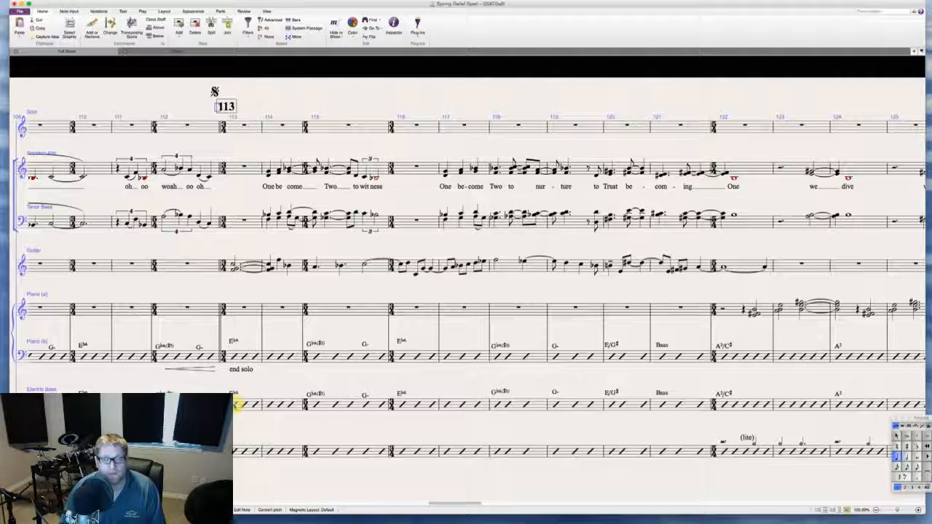
pyautogui.press('super+t')
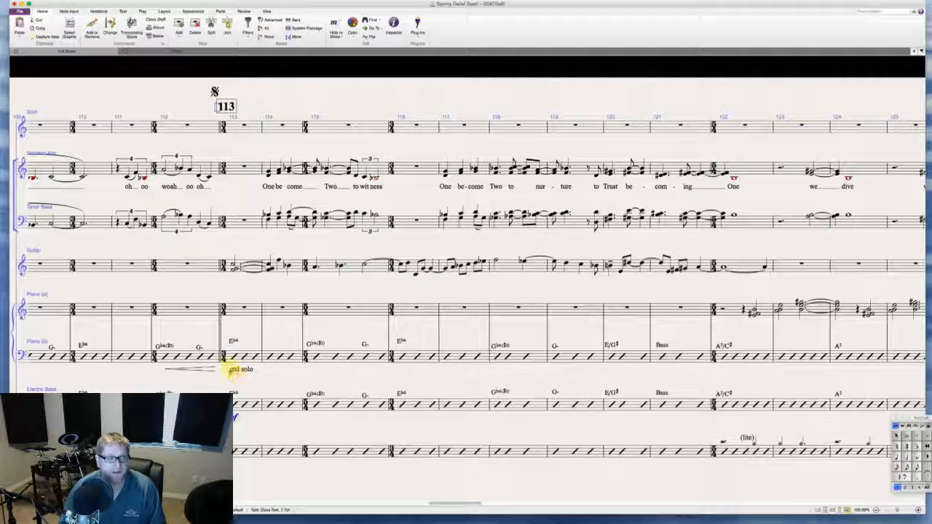
pyautogui.keyDown('alt'); pyautogui.click(232, 370); pyautogui.keyUp('alt')
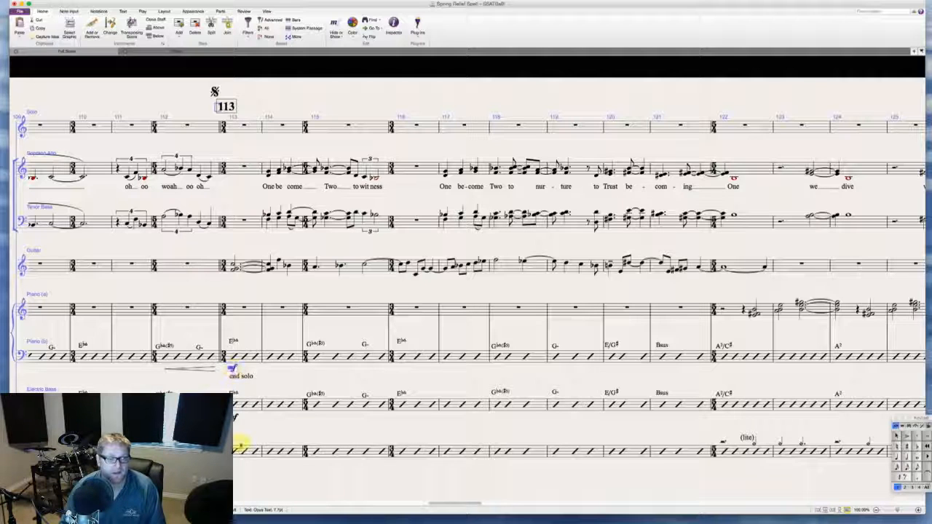
pyautogui.click(234, 461)
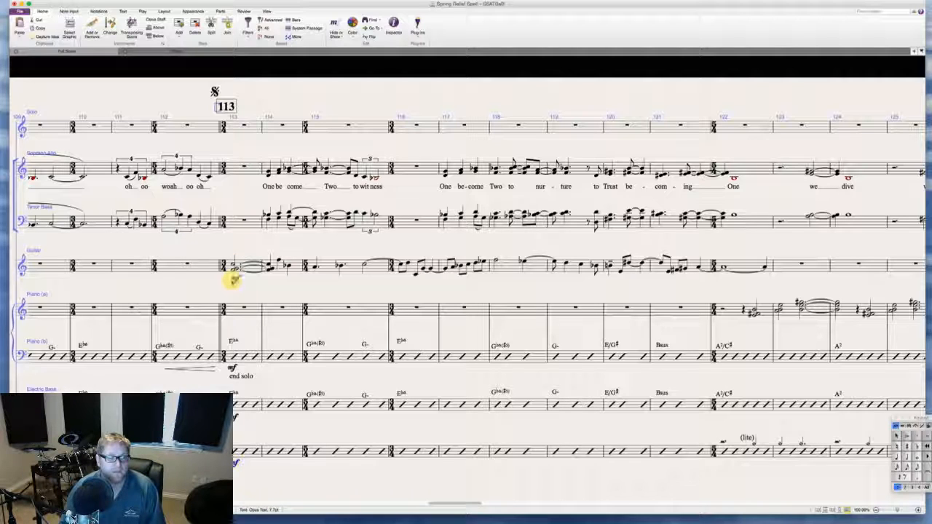
pyautogui.click(234, 279)
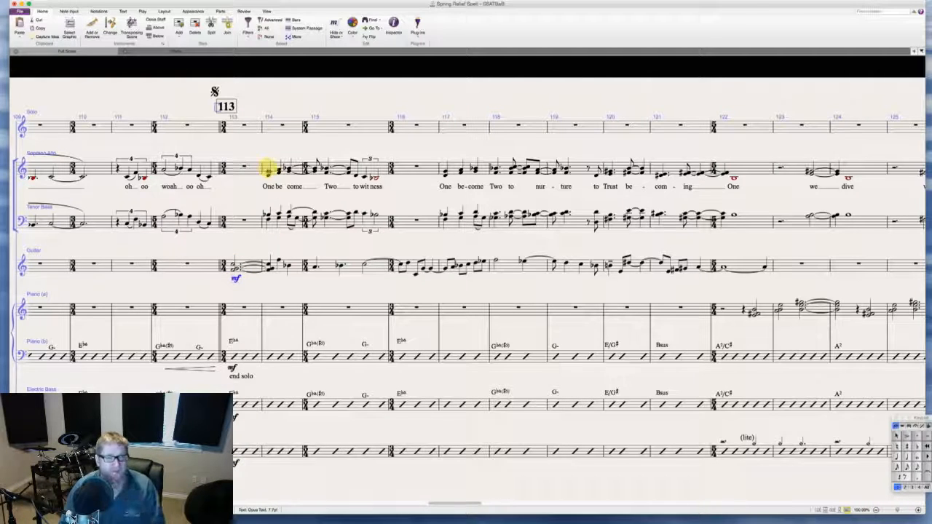
# - Add an mf at the vocal entrance in bar 114 of the Soprano Alto staff, placed below the lyrics
pyautogui.click(268, 171)
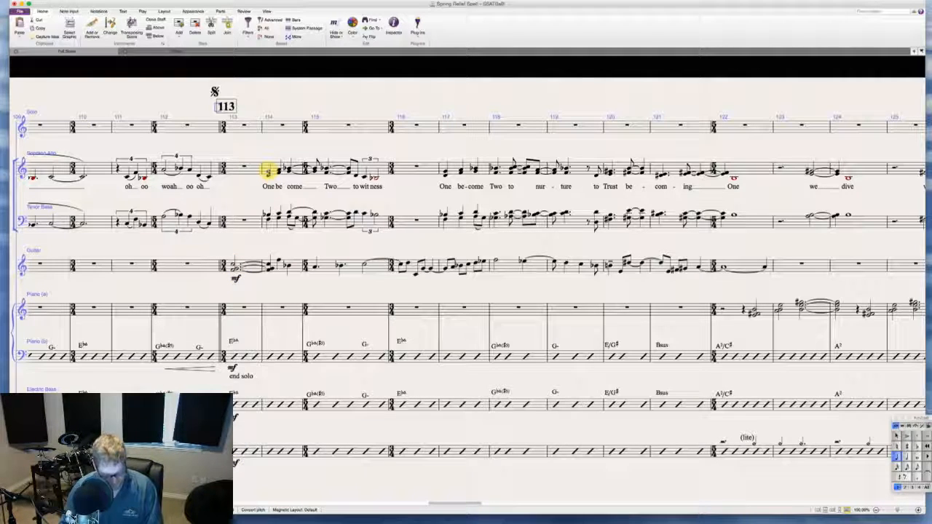
pyautogui.write('mf')
pyautogui.moveTo(269, 180); pyautogui.dragTo(270, 189)
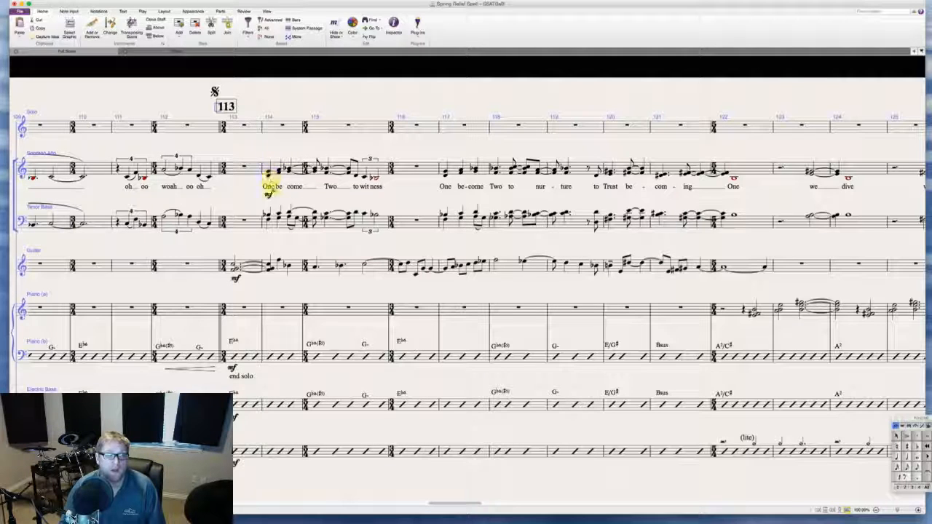
pyautogui.click(427, 152)
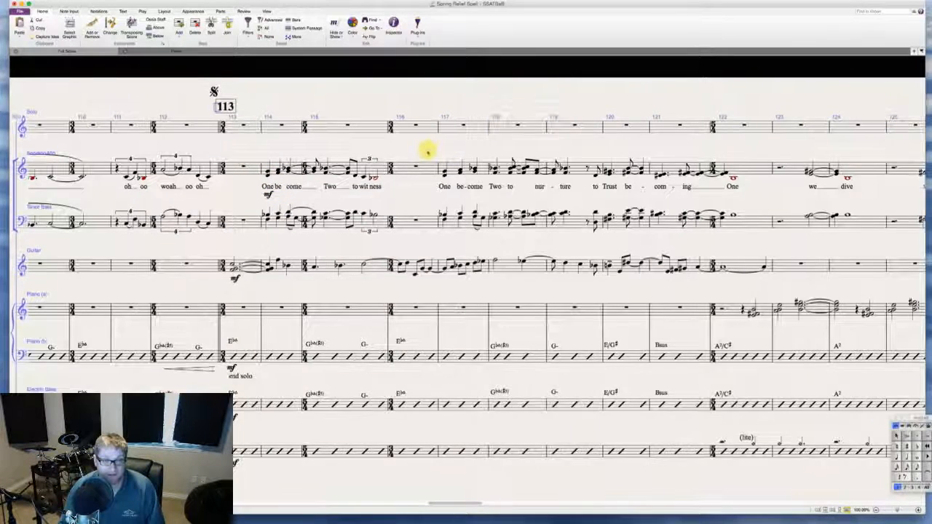
# - Add a diminuendo hairpin to the held "One" in bar 122 of the Soprano Alto staff, placed below the lyric
pyautogui.hscroll(10, 427, 152)
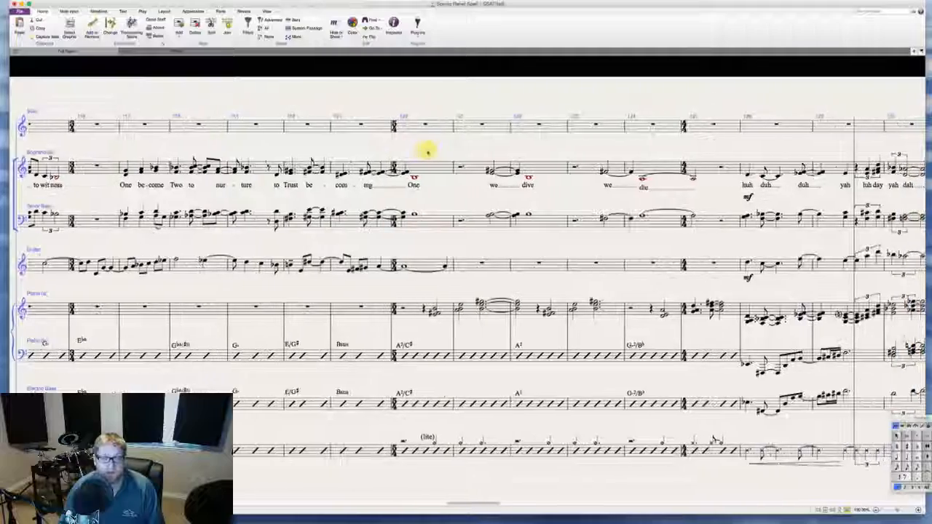
pyautogui.hscroll(5, 428, 152)
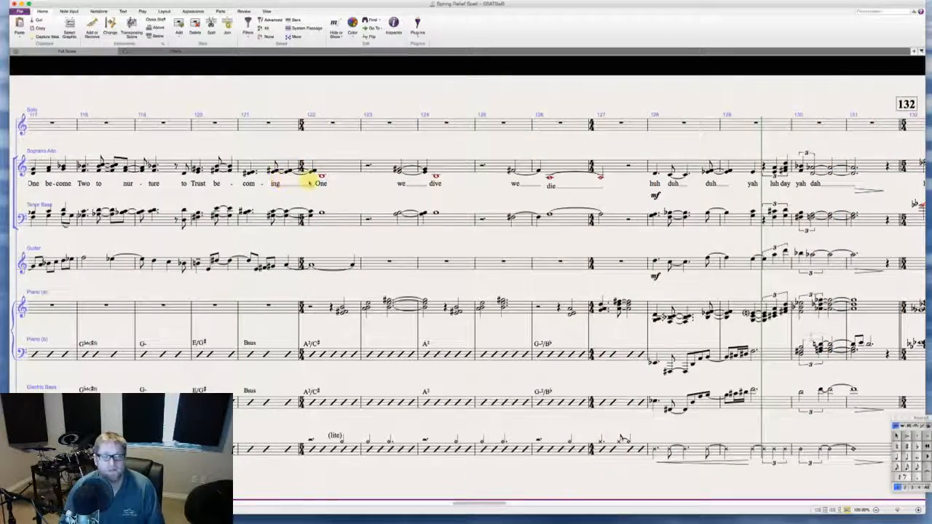
pyautogui.hscroll(3, 364, 202)
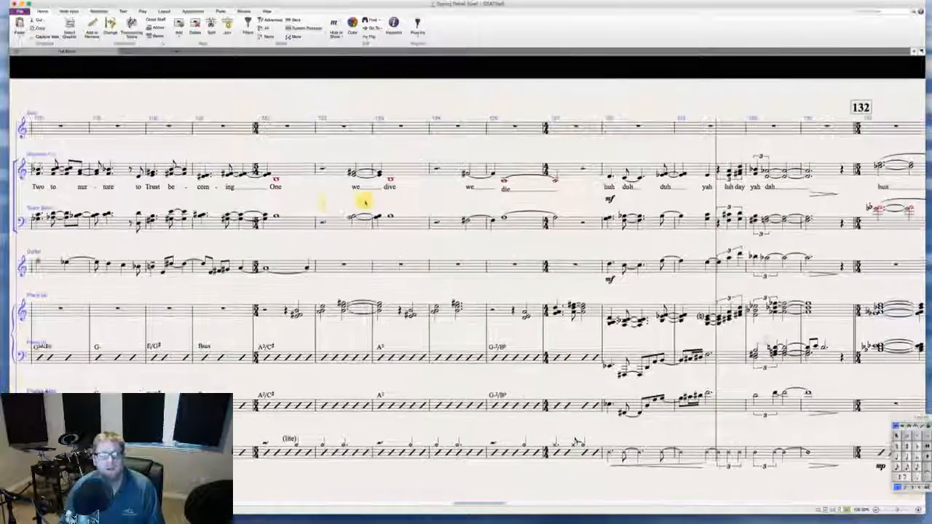
pyautogui.hscroll(4, 364, 203)
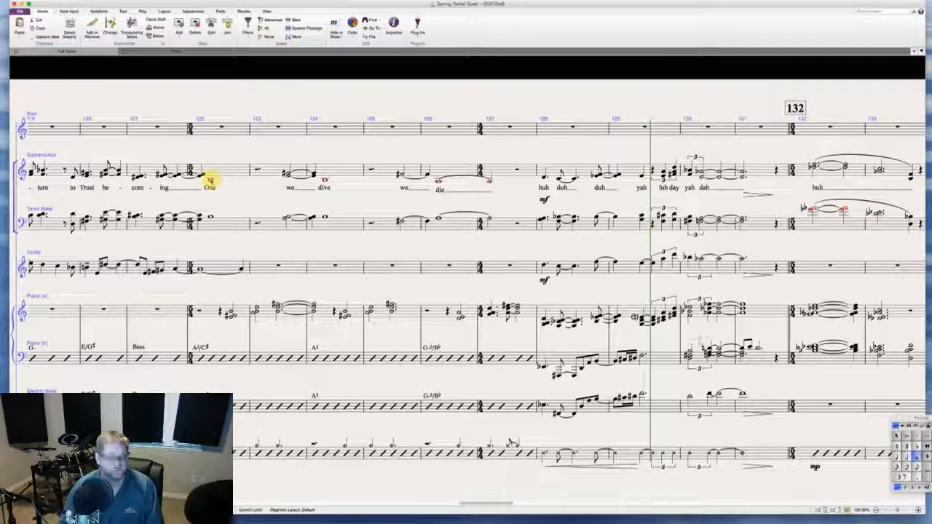
pyautogui.hotkey('shift', 'h')
pyautogui.moveTo(224, 179); pyautogui.dragTo(224, 193)
# - Add an mp under "we" in bar 123 of the Soprano Alto staff and a diminuendo hairpin under "dive" in bar 124
pyautogui.click(289, 174)
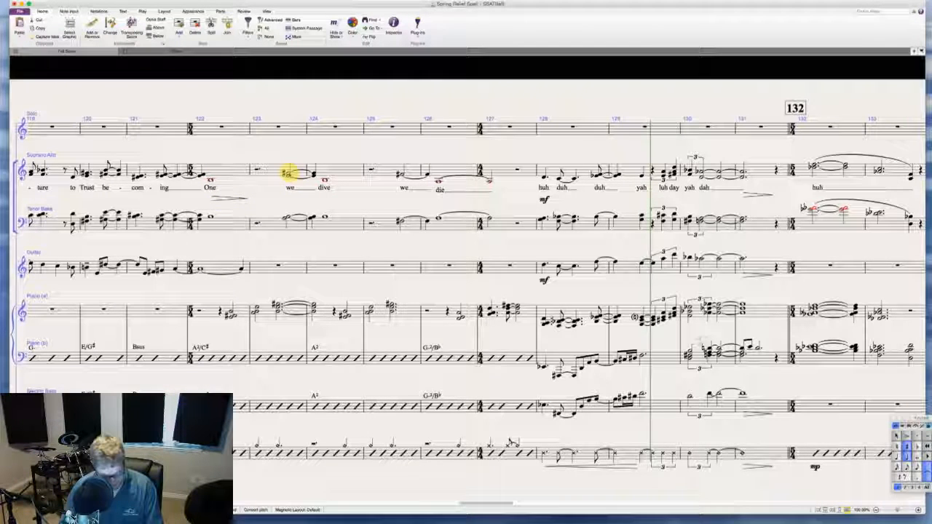
pyautogui.press('super+e')
pyautogui.press('super+m')
pyautogui.press('super+p')
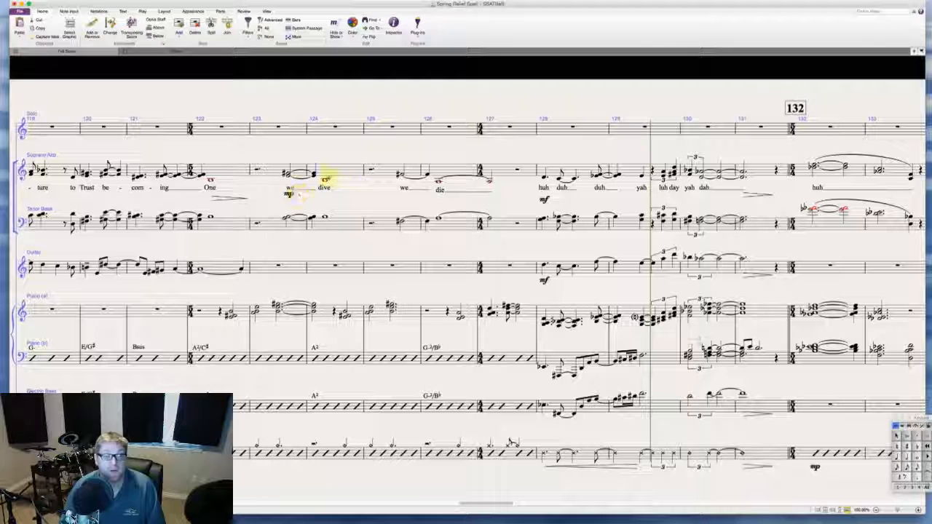
pyautogui.click(326, 179)
pyautogui.hotkey('shift', 'h')
pyautogui.moveTo(332, 180); pyautogui.dragTo(334, 194)
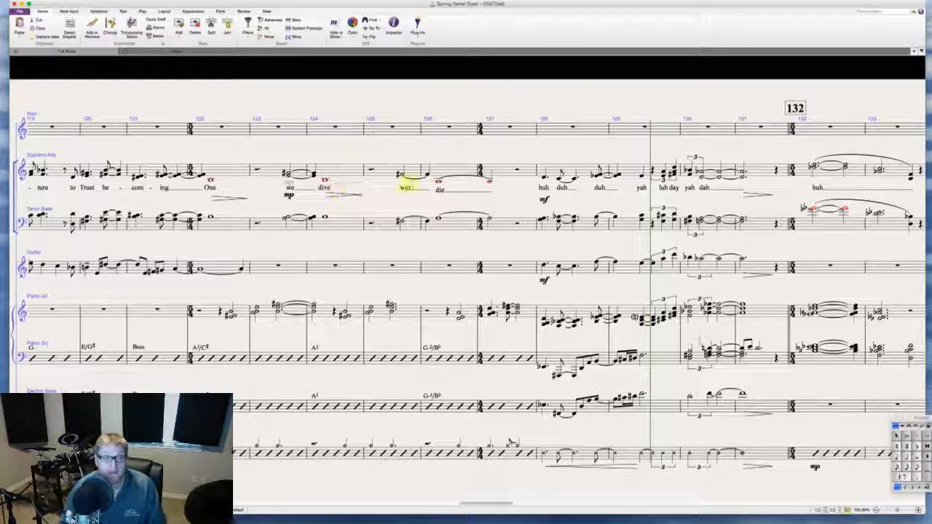
# - Add a diminuendo hairpin to the tied note ending "die" in bar 127 of the Soprano Alto staff
pyautogui.click(490, 181)
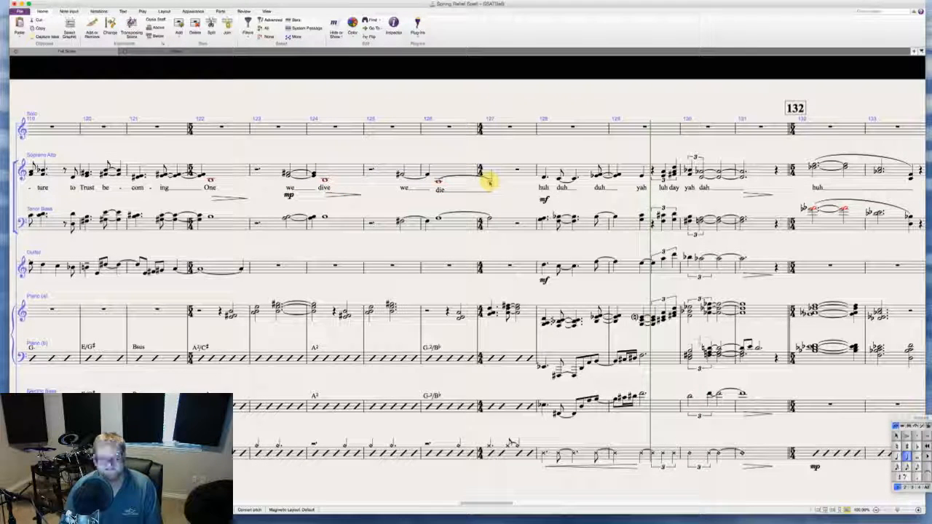
pyautogui.hotkey('shift', 'h')
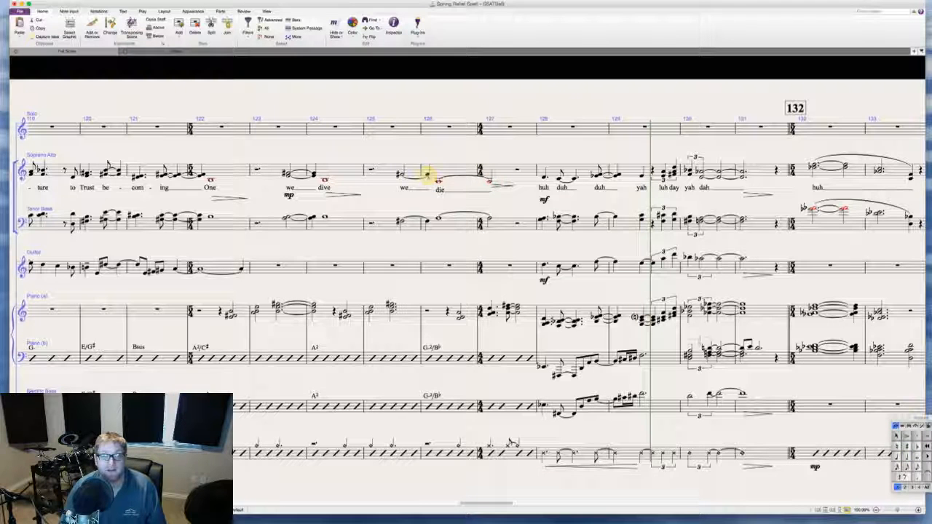
# - Copy the mp from bar 123 to "we" in bar 125 of the Soprano Alto staff and to bar 122 of the upper piano staff
pyautogui.click(289, 194)
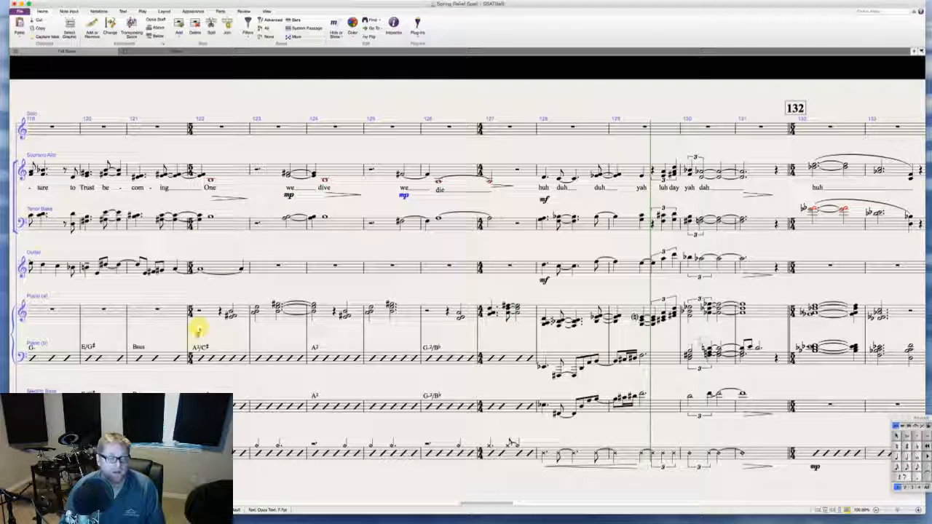
pyautogui.keyDown('alt'); pyautogui.click(200, 328); pyautogui.keyUp('alt')
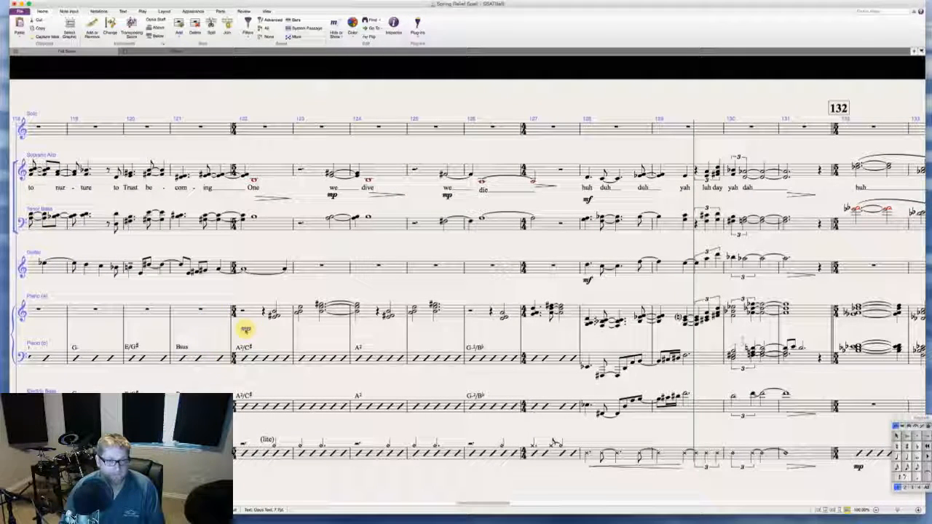
# - Add a diminuendo hairpin in bar 121 of the lower piano staff and copy the piano's mp to the Electric Bass and drum staves in bar 122
pyautogui.click(206, 357)
pyautogui.hotkey('shift', 'h')
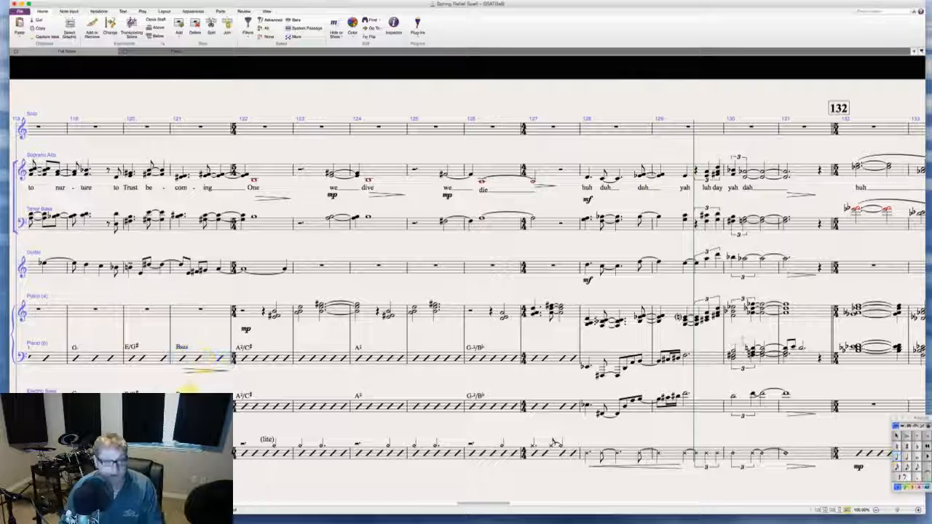
pyautogui.click(196, 405)
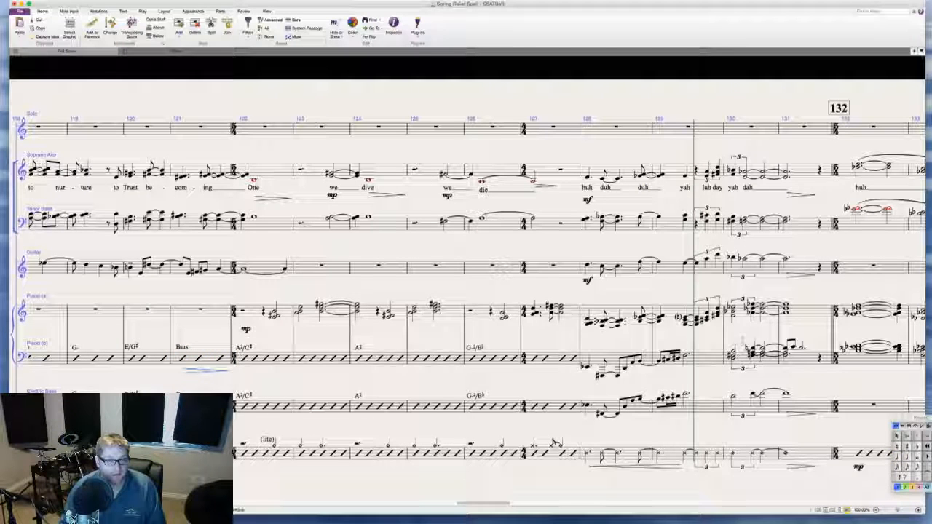
pyautogui.click(246, 329)
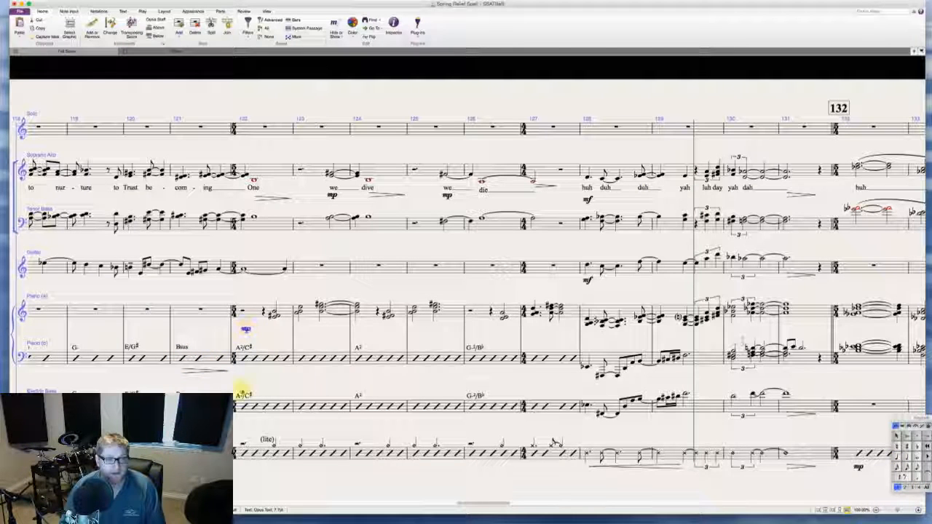
pyautogui.keyDown('alt'); pyautogui.click(241, 415); pyautogui.keyUp('alt')
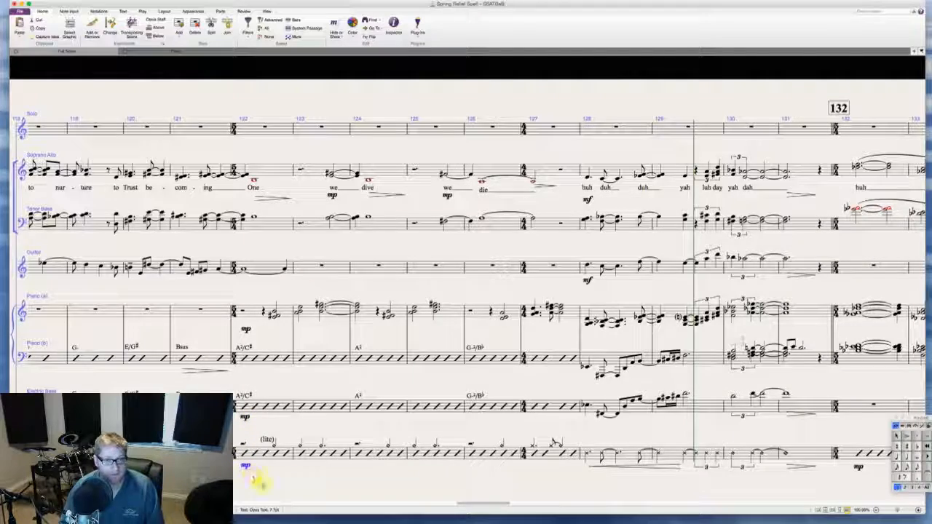
# - Copy the mf in bar 128 of the Soprano Alto staff to the upper piano, Electric Bass and drum staves
pyautogui.hscroll(3, 262, 484)
pyautogui.hscroll(5, 263, 485)
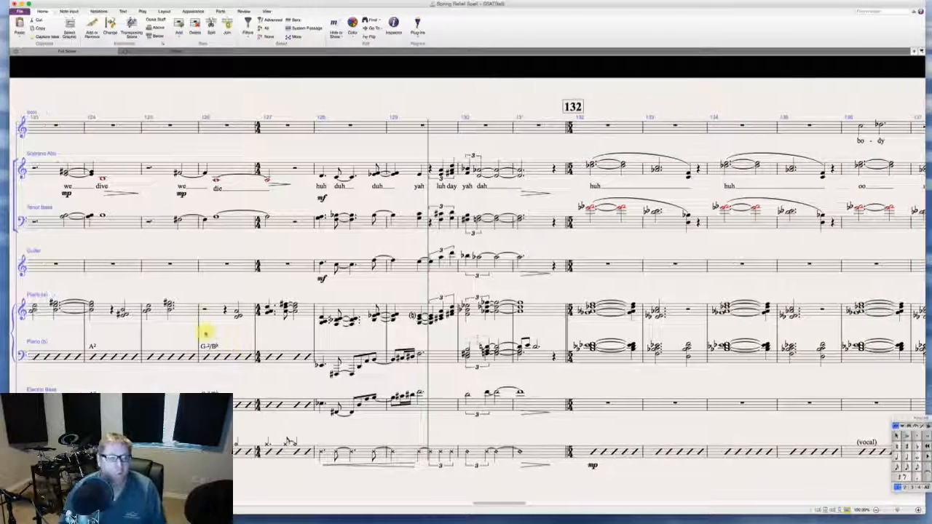
pyautogui.hscroll(-2, 208, 333)
pyautogui.hscroll(2, 342, 198)
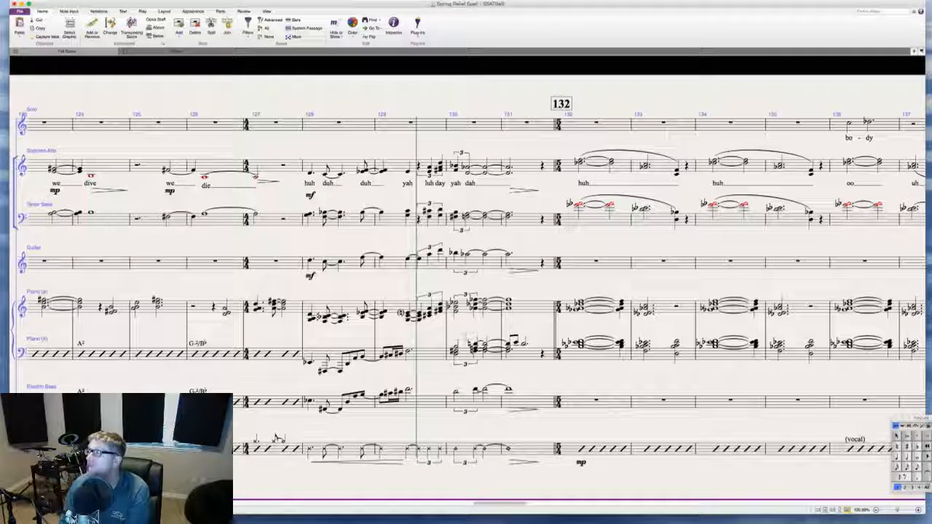
pyautogui.press('super+Tab')
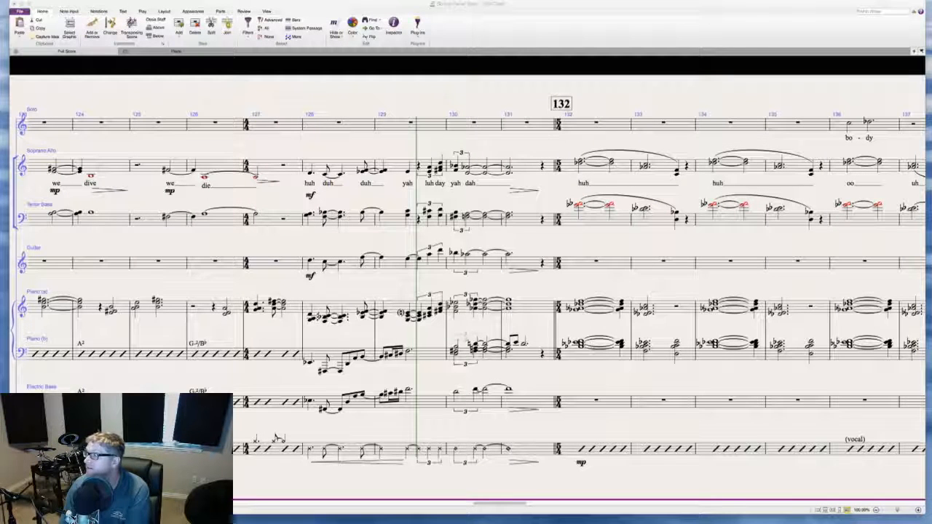
pyautogui.click(310, 195)
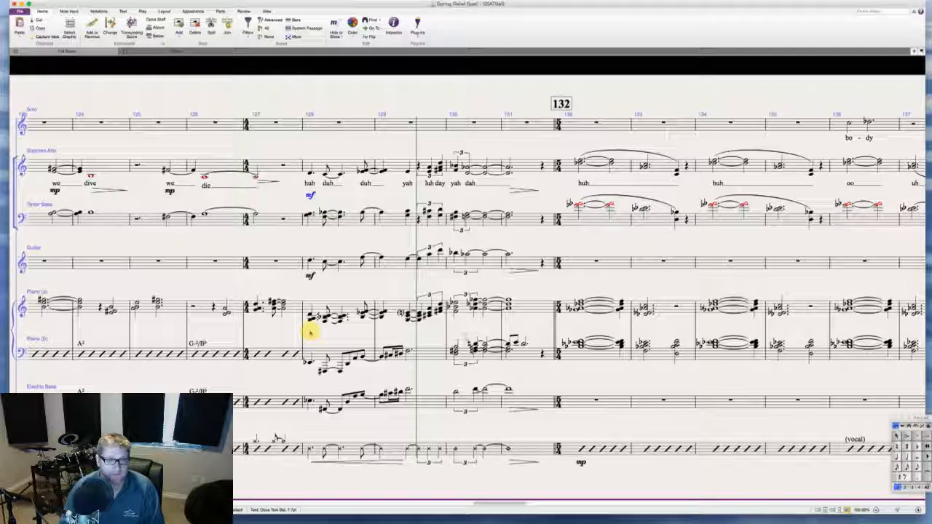
pyautogui.keyDown('alt'); pyautogui.click(309, 332); pyautogui.keyUp('alt')
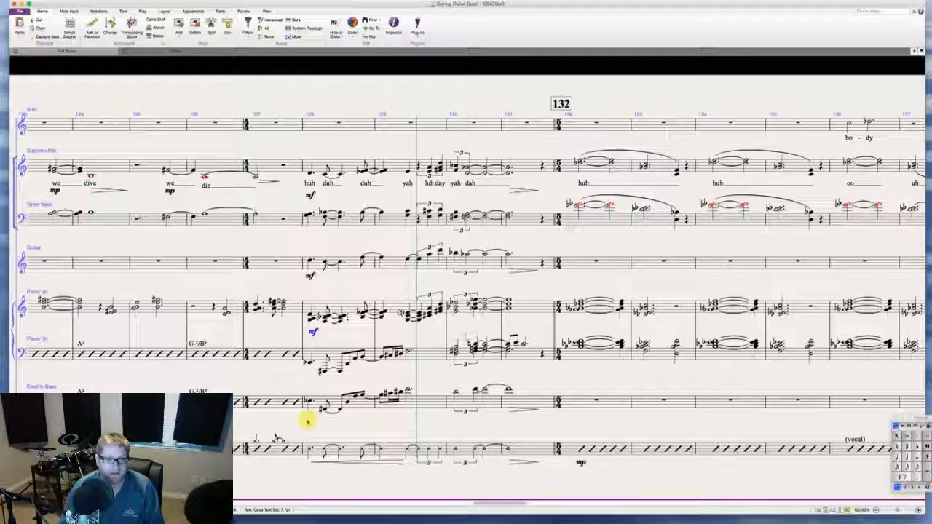
pyautogui.keyDown('alt'); pyautogui.click(309, 467); pyautogui.keyUp('alt')
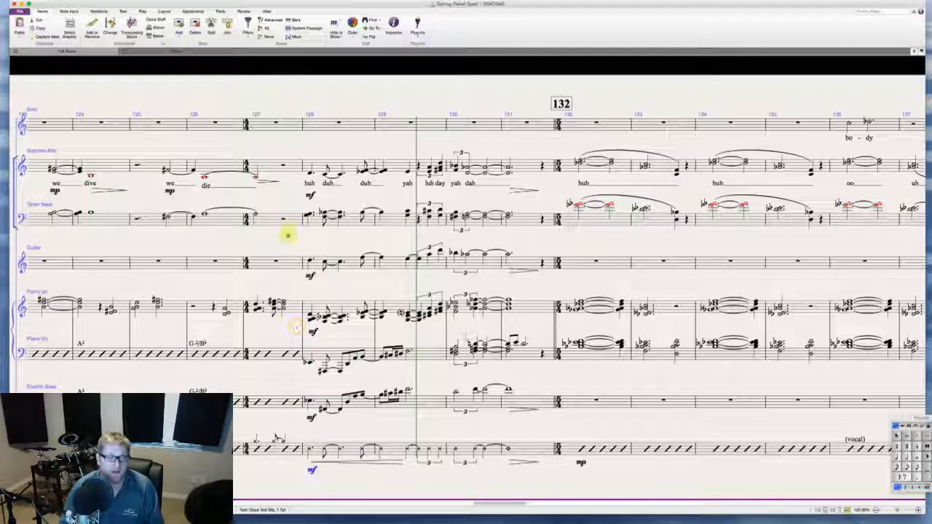
# - Add crescendo hairpins across bar 127 in the upper piano, Electric Bass and drum staves
pyautogui.click(269, 306)
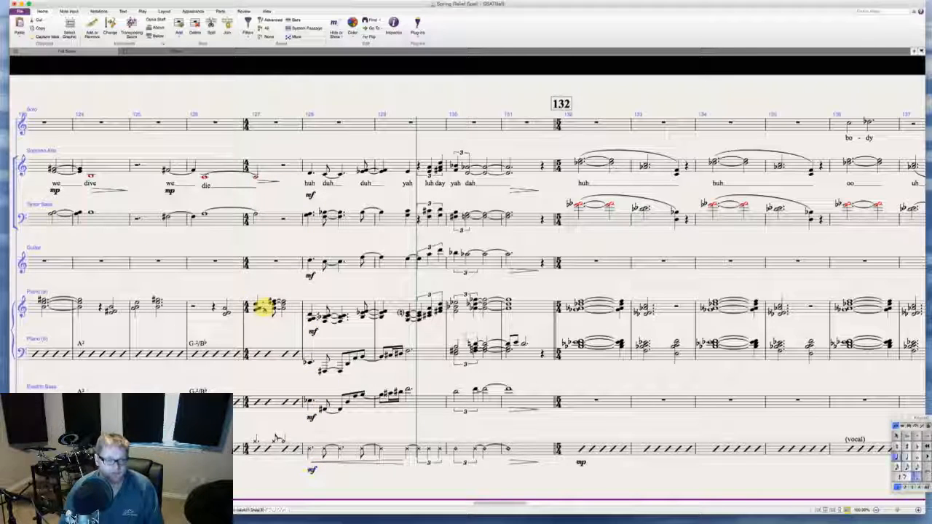
pyautogui.click(288, 312)
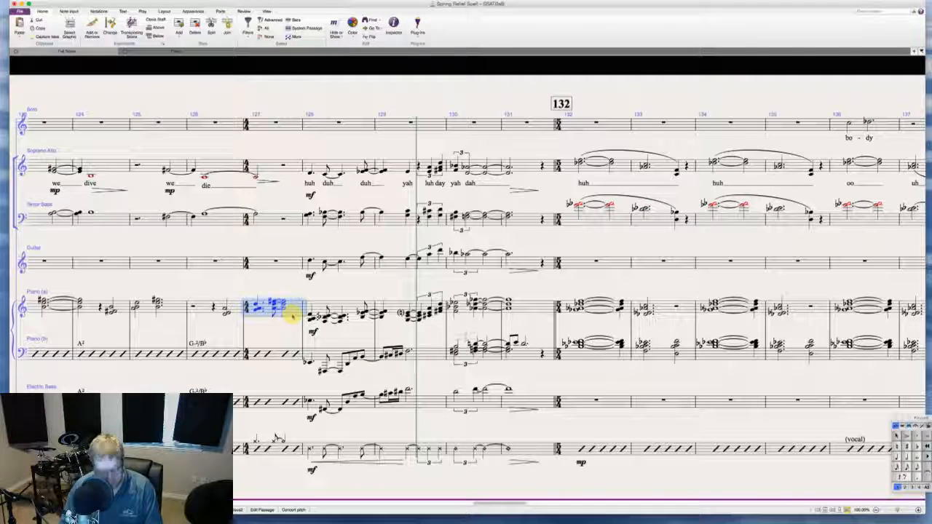
pyautogui.click(282, 318)
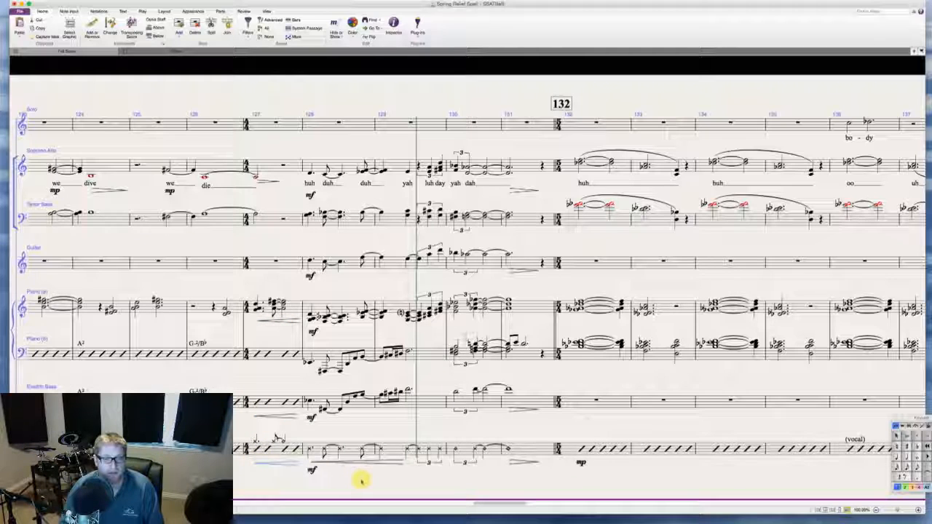
# - Play back the score from bar 128 into rehearsal mark 132 to check the dynamics
pyautogui.hscroll(2, 359, 481)
pyautogui.hscroll(3, 359, 481)
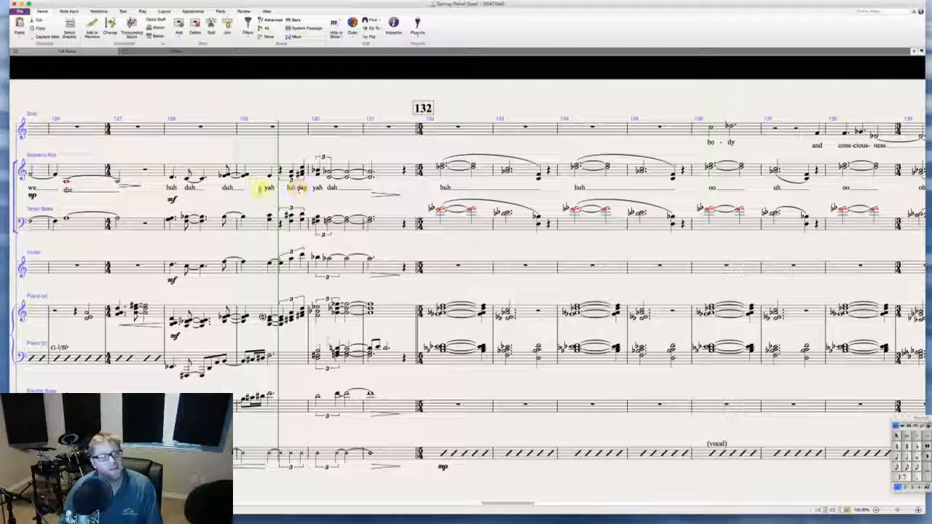
pyautogui.hscroll(5, 208, 313)
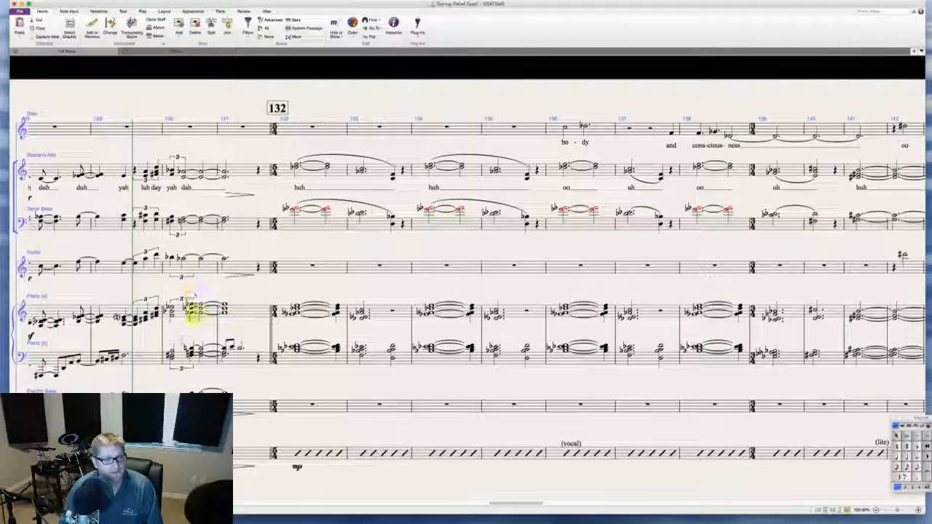
pyautogui.hscroll(1, 204, 314)
pyautogui.hscroll(-4, 192, 314)
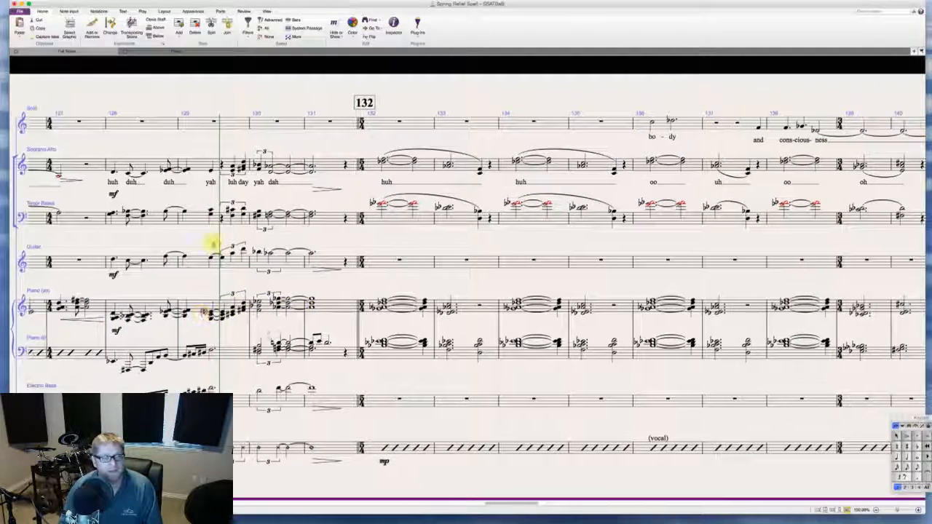
pyautogui.click(129, 173)
pyautogui.press('p')
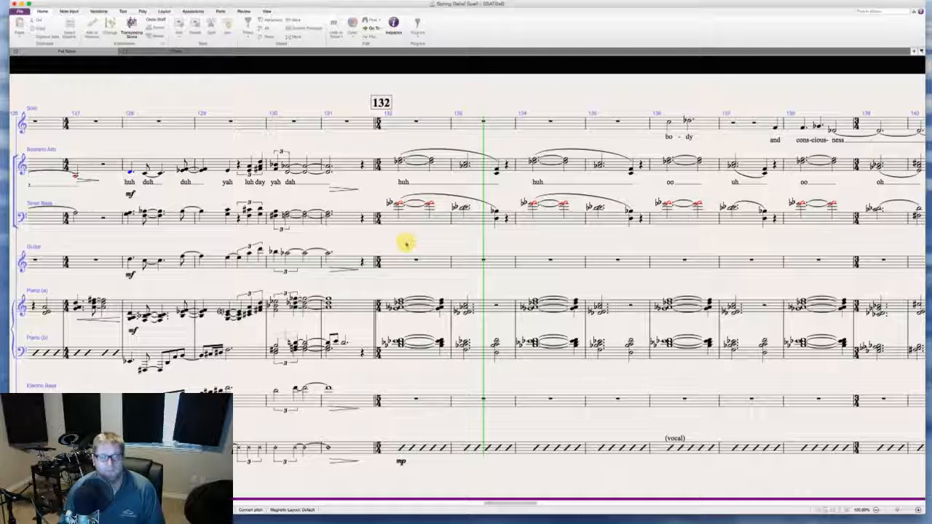
pyautogui.press('space')
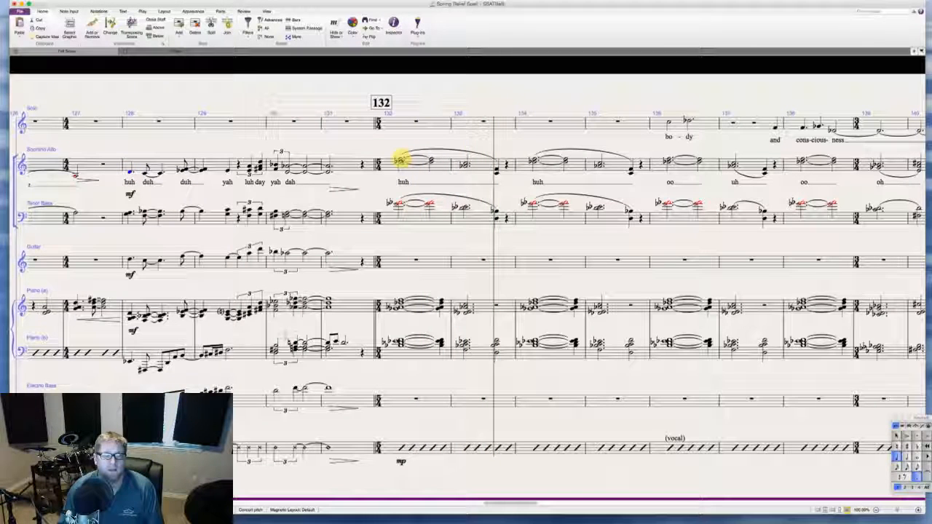
# - Add a p under "huh" in bar 132 of the Soprano Alto staff and copy it to the upper piano and drums, replacing the drums' mp
pyautogui.click(401, 159)
pyautogui.press('super+e')
pyautogui.press('super+p')
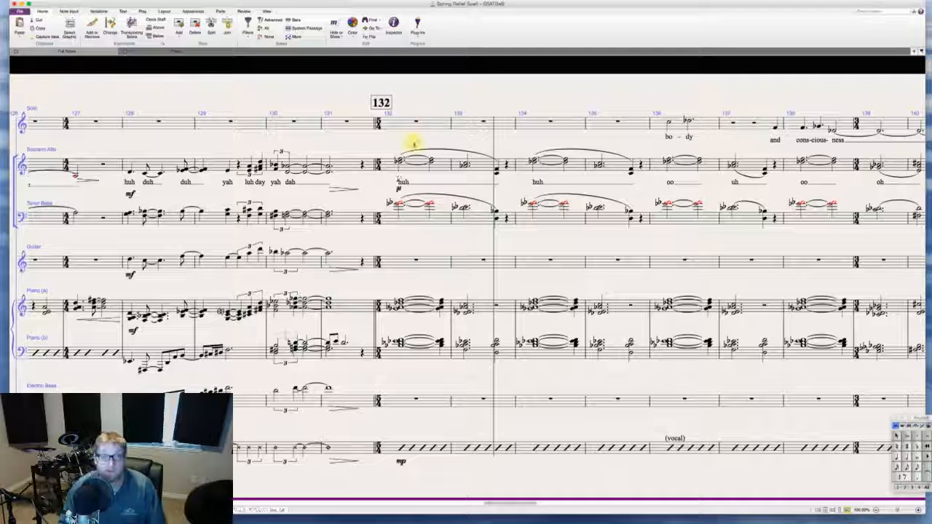
pyautogui.click(398, 190)
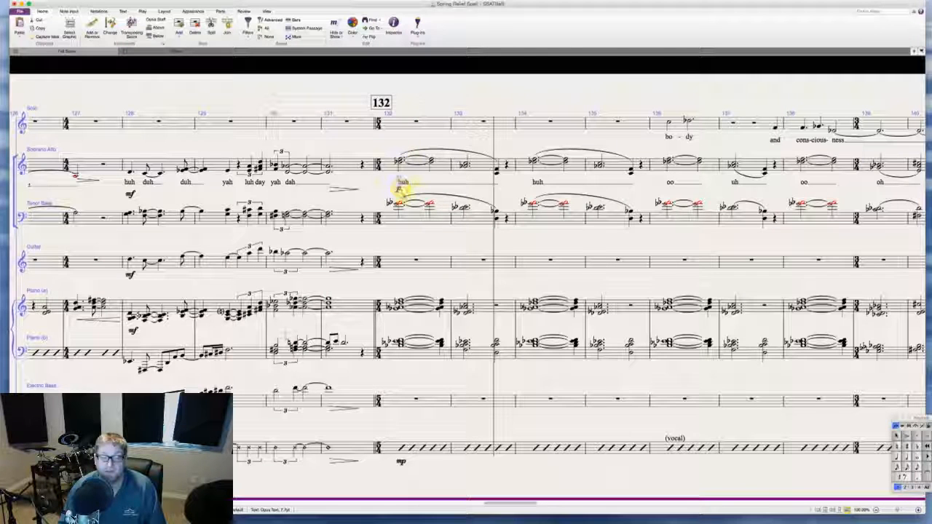
pyautogui.keyDown('alt'); pyautogui.click(398, 320); pyautogui.keyUp('alt')
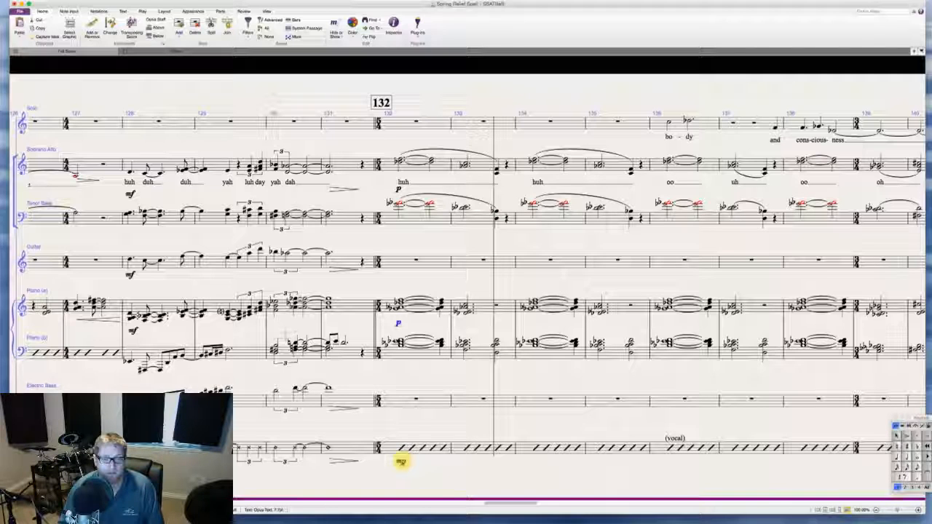
pyautogui.keyDown('alt'); pyautogui.click(401, 461); pyautogui.keyUp('alt')
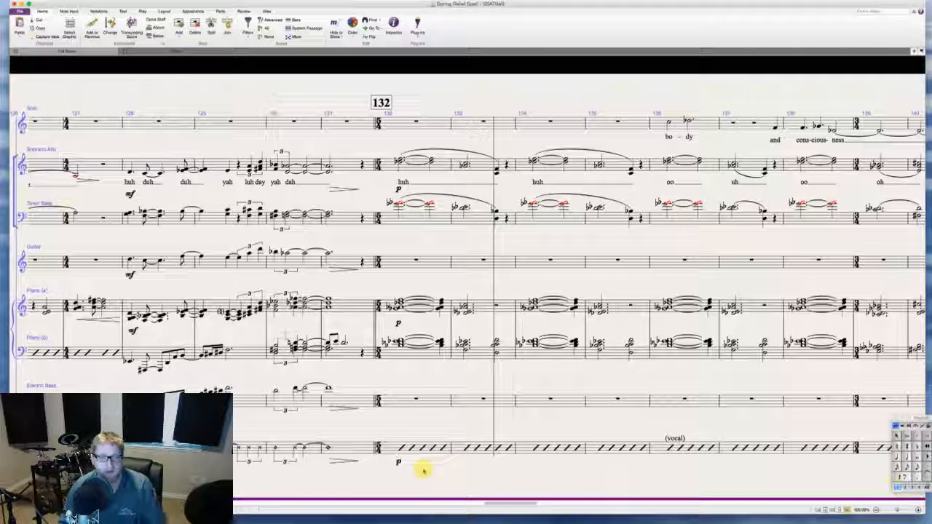
pyautogui.click(400, 184)
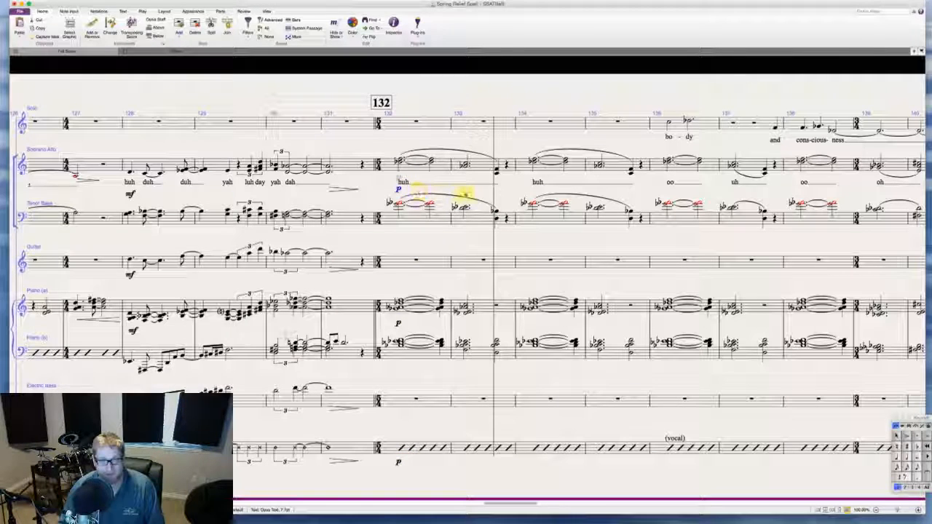
# - Add an mp under "oh" in bar 139 of the Soprano Alto staff
pyautogui.hscroll(3, 465, 194)
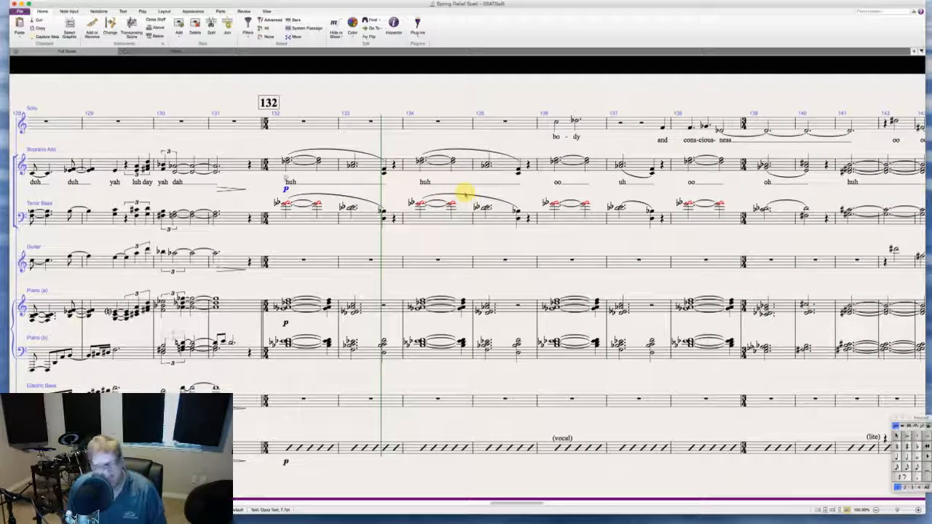
pyautogui.hscroll(3, 465, 194)
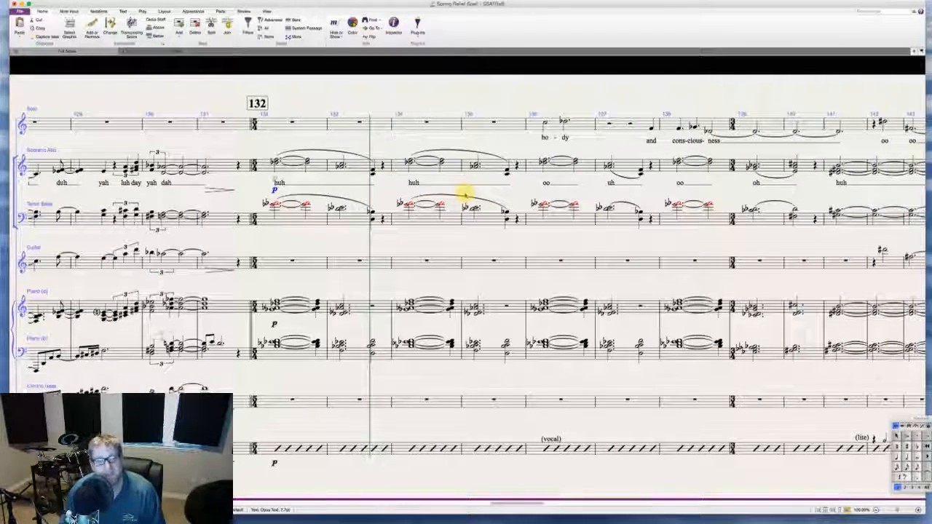
pyautogui.click(451, 129)
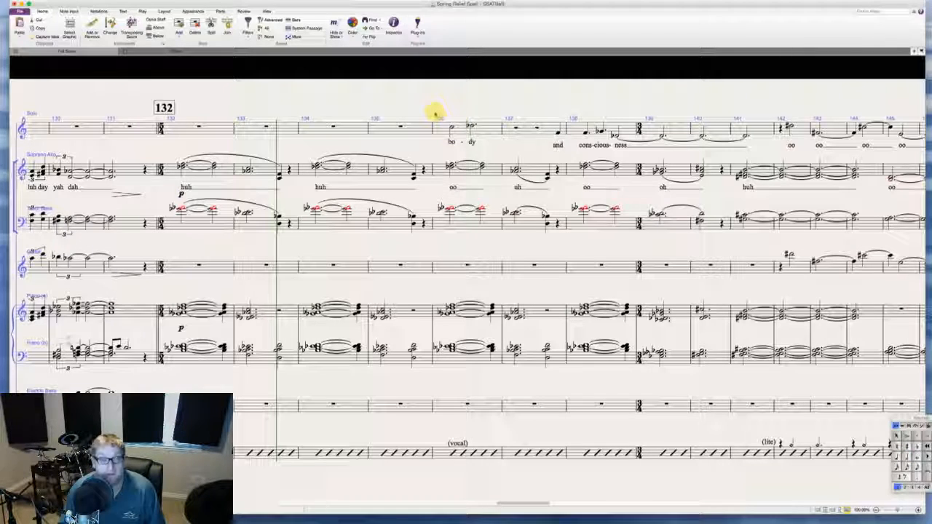
pyautogui.hscroll(4, 432, 109)
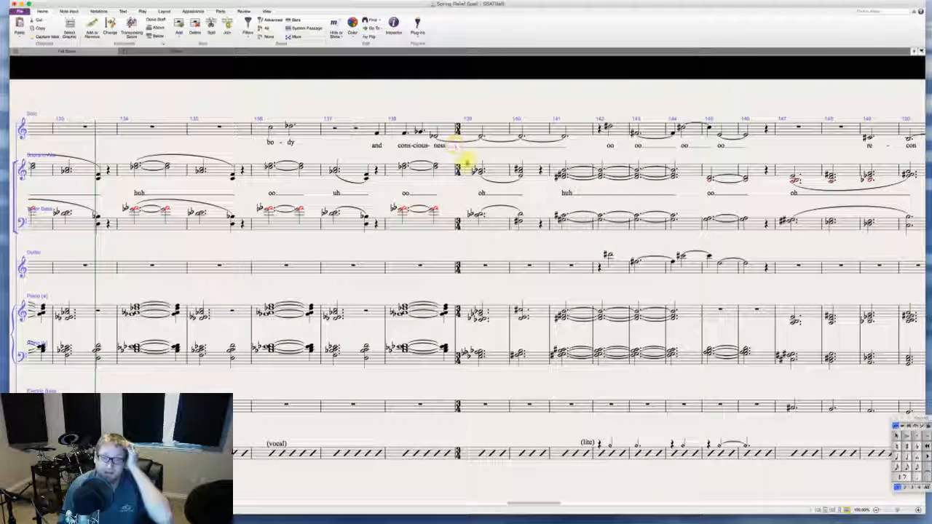
pyautogui.click(479, 170)
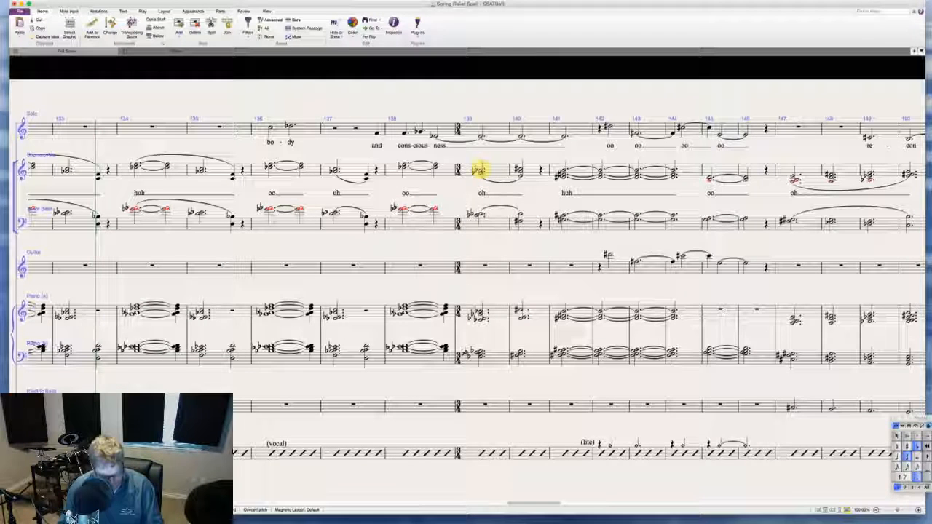
pyautogui.hotkey('ctrl', 'e')
pyautogui.write('mp')
pyautogui.click(493, 91)
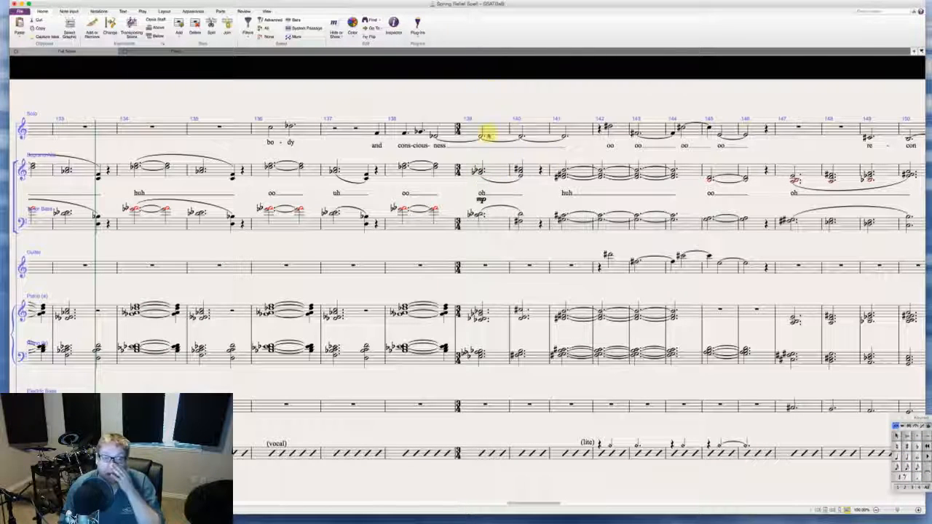
# - Copy the mp in bar 139 of the Soprano Alto staff to the upper piano and drum staves
pyautogui.click(480, 198)
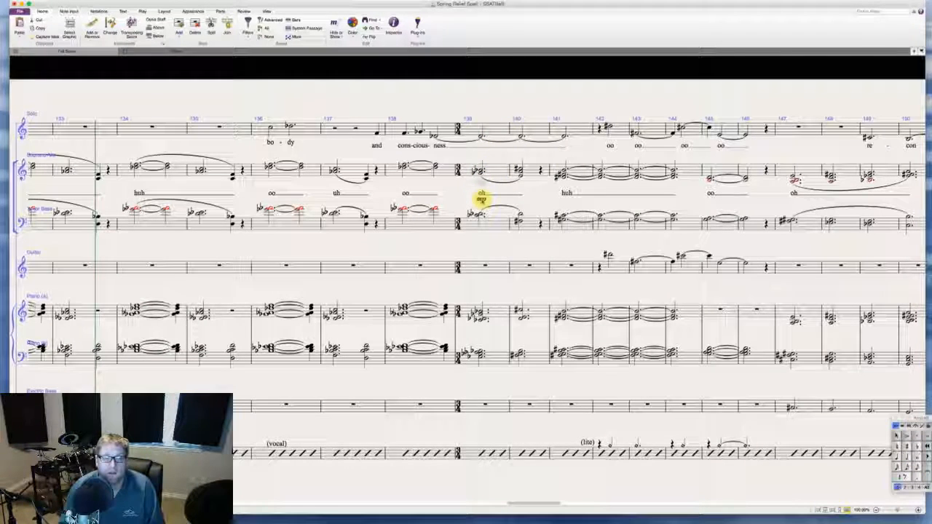
pyautogui.keyDown('alt'); pyautogui.click(474, 342); pyautogui.keyUp('alt')
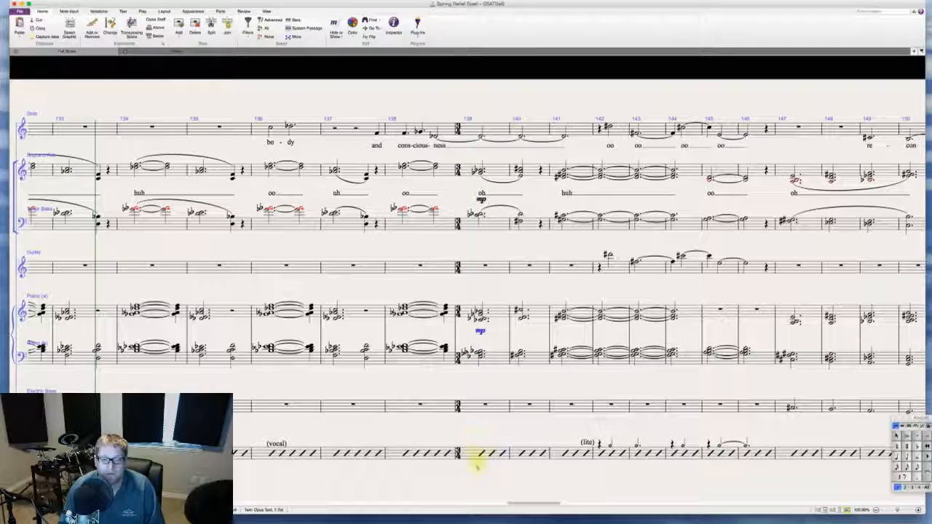
pyautogui.hscroll(10, 565, 475)
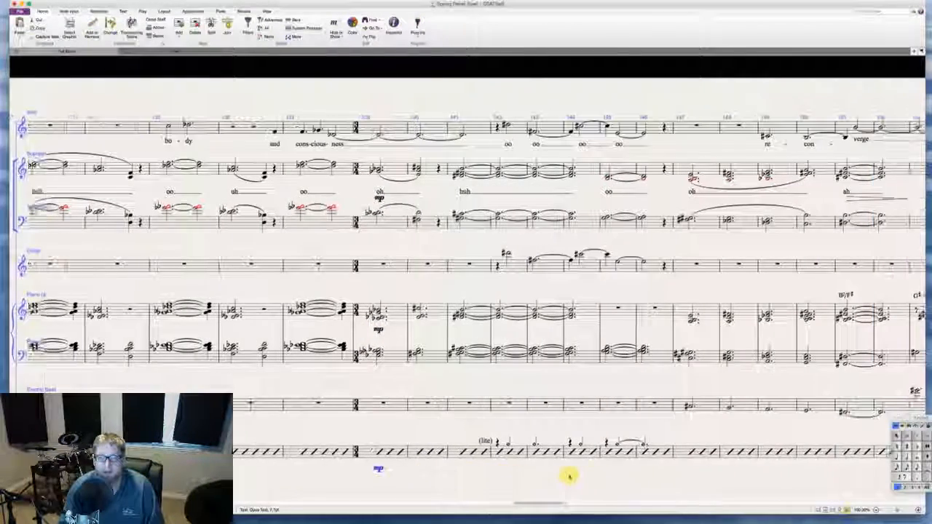
pyautogui.hscroll(1, 570, 477)
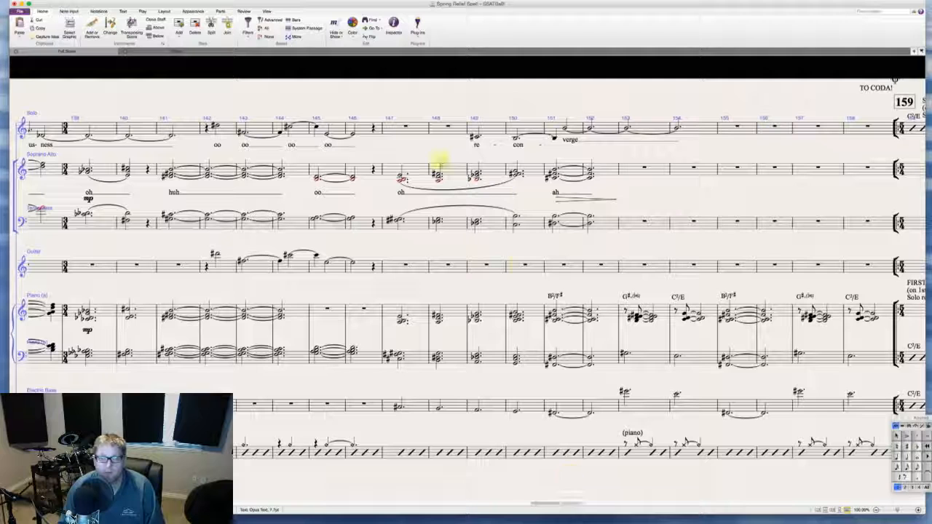
# - Add a crescendo hairpin over bars 147–150 of the Soprano Alto staff and copy it to the upper piano, Electric Bass and drum staves
pyautogui.click(400, 177)
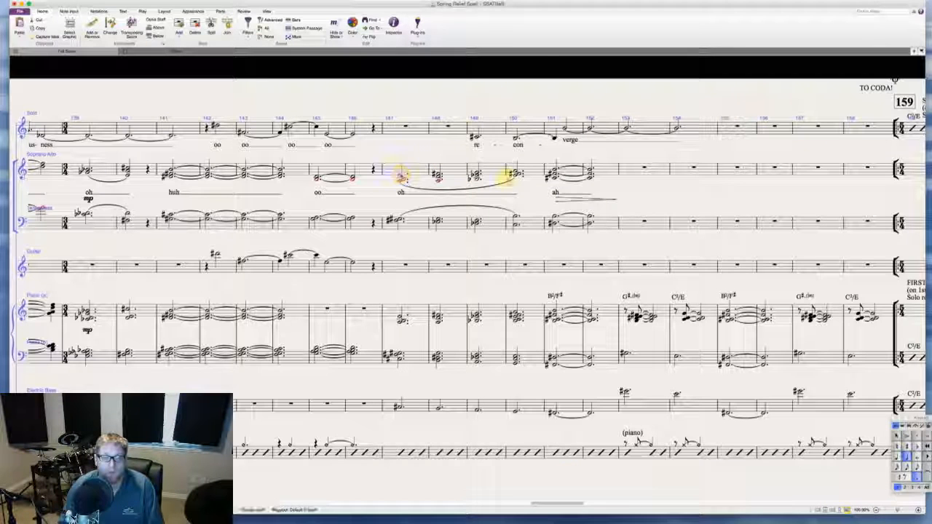
pyautogui.keyDown('shift'); pyautogui.click(515, 172); pyautogui.keyUp('shift')
pyautogui.press('Escape')
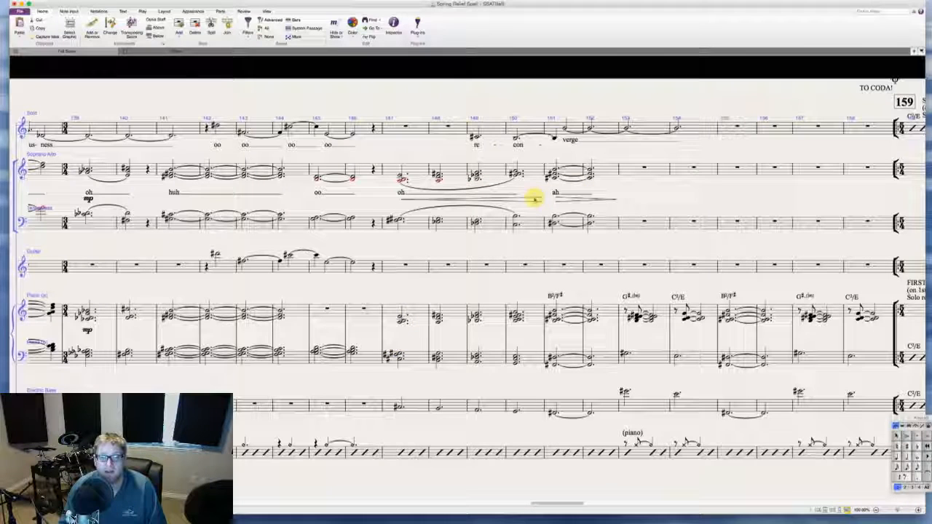
pyautogui.click(498, 200)
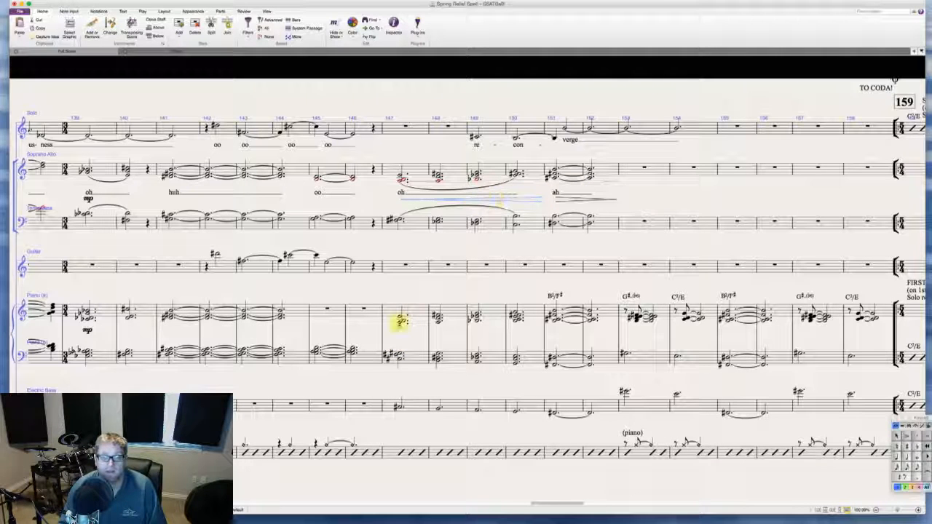
pyautogui.keyDown('alt'); pyautogui.click(395, 336); pyautogui.keyUp('alt')
pyautogui.keyDown('alt'); pyautogui.click(397, 419); pyautogui.keyUp('alt')
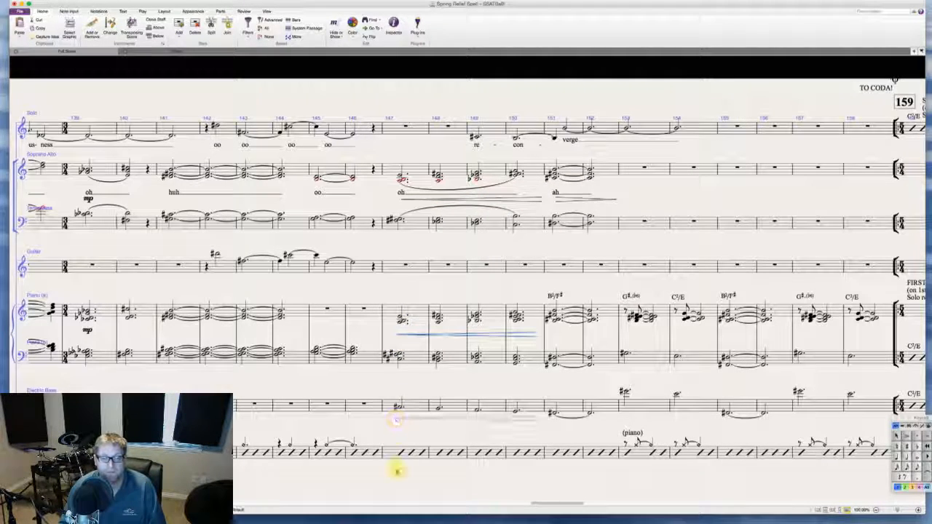
pyautogui.keyDown('alt'); pyautogui.click(397, 470); pyautogui.keyUp('alt')
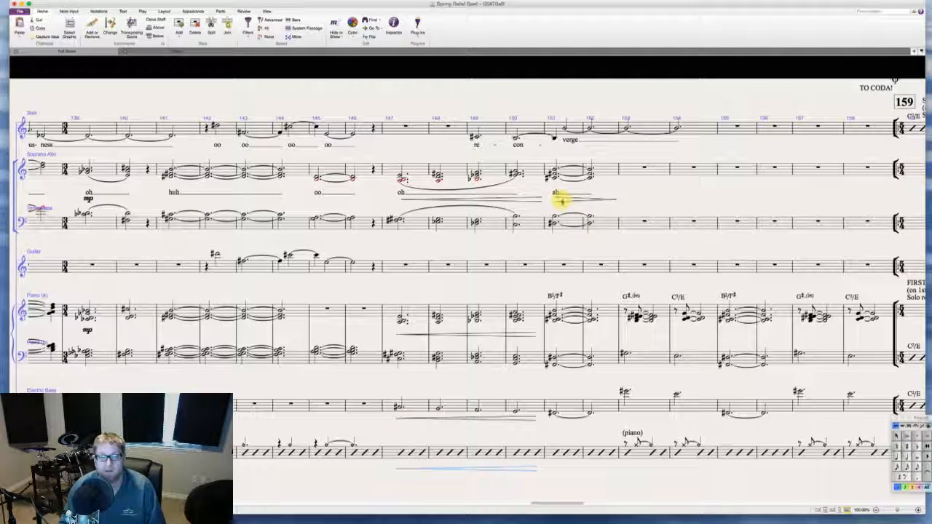
pyautogui.press('Escape')
# - Copy the Soprano Alto diminuendo hairpin in bars 151–152 to the upper piano, Electric Bass and drum staves
pyautogui.click(587, 200)
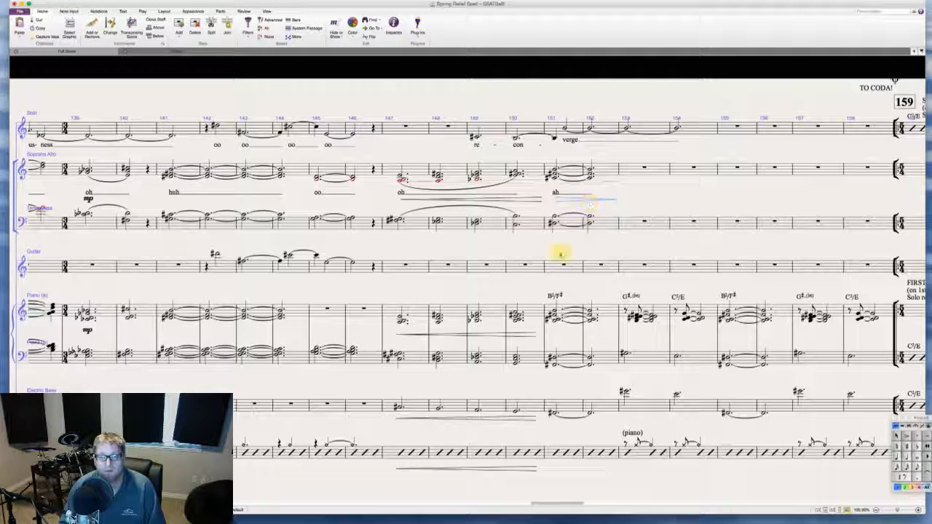
pyautogui.keyDown('alt'); pyautogui.click(553, 337); pyautogui.keyUp('alt')
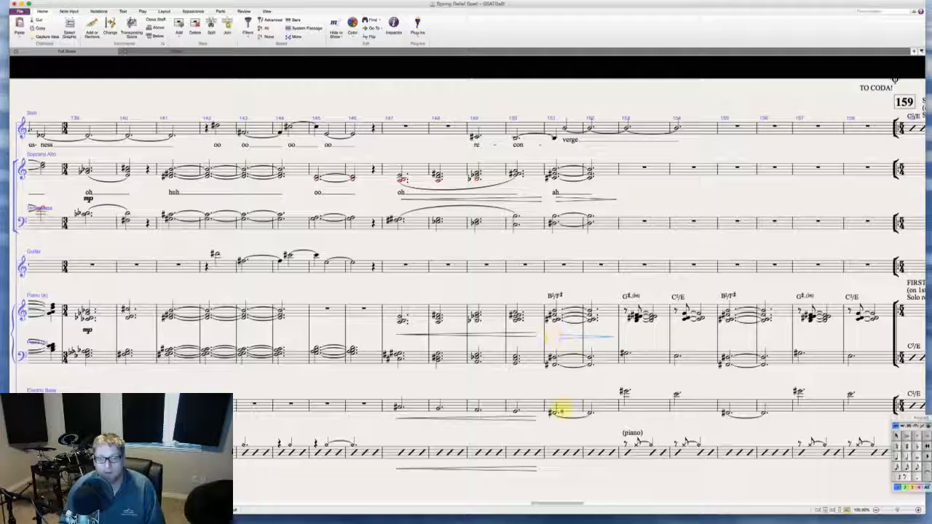
pyautogui.keyDown('alt'); pyautogui.click(553, 420); pyautogui.keyUp('alt')
pyautogui.keyDown('alt'); pyautogui.click(551, 468); pyautogui.keyUp('alt')
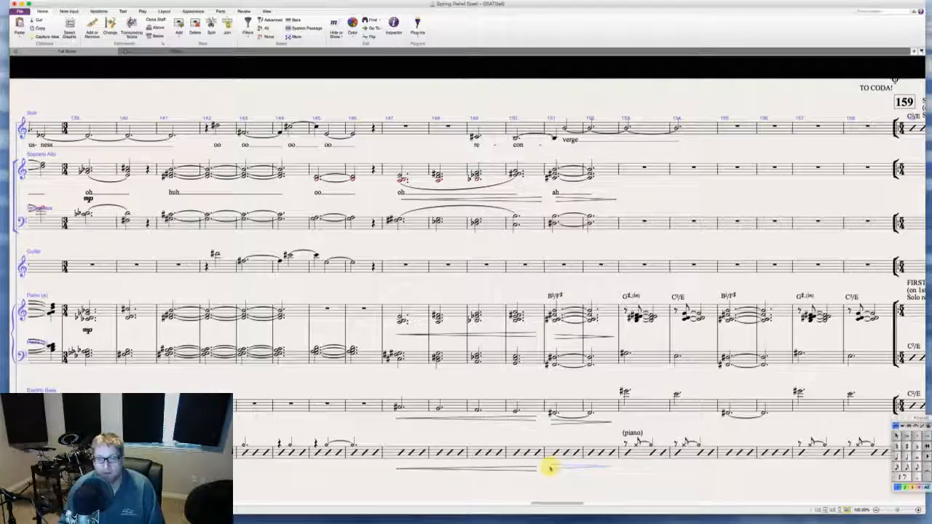
pyautogui.press('Escape')
# - Add an f at bar 151 to the upper piano, Electric Bass and drum staves, moving the piano hairpin clear of it
pyautogui.hscroll(3, 538, 436)
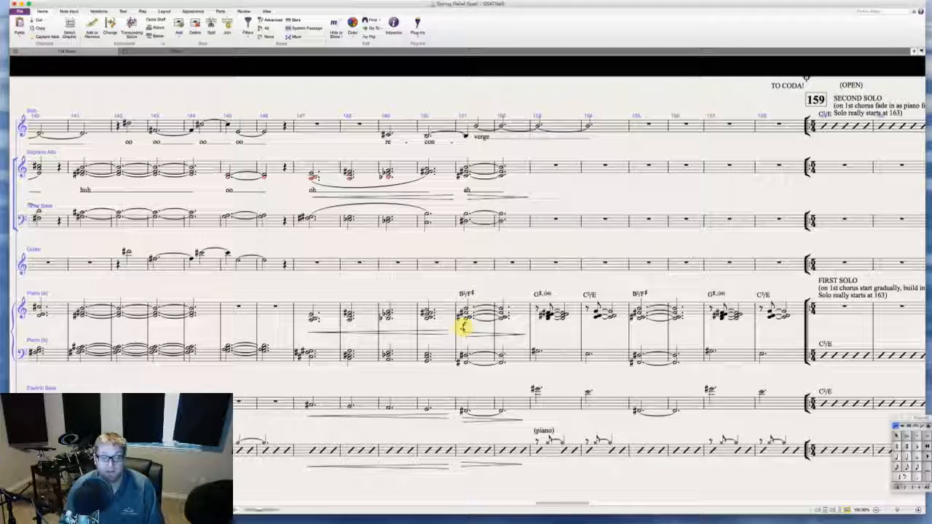
pyautogui.moveTo(462, 328); pyautogui.dragTo(484, 333)
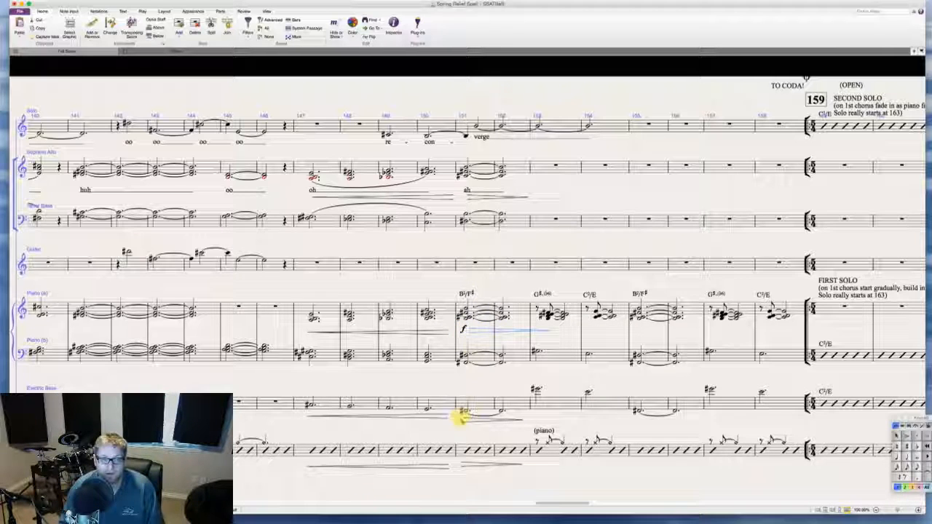
pyautogui.click(465, 417)
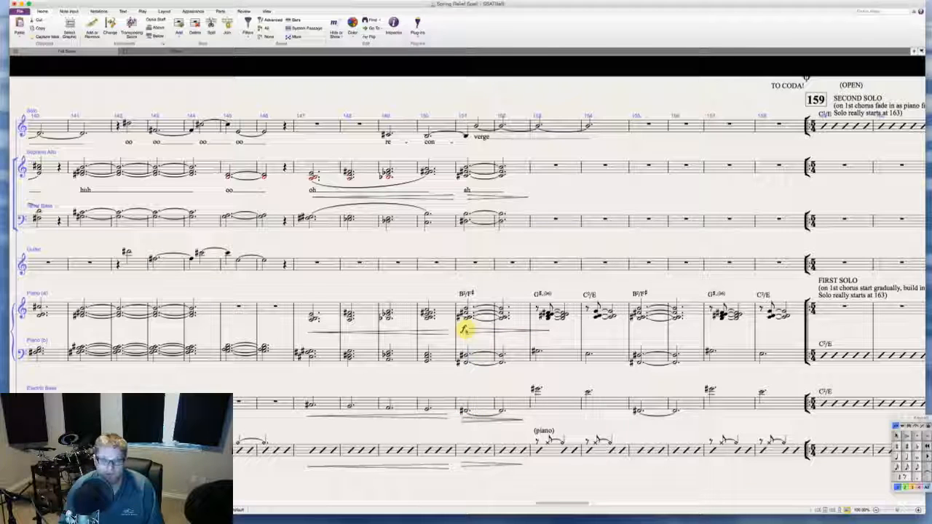
pyautogui.click(463, 330)
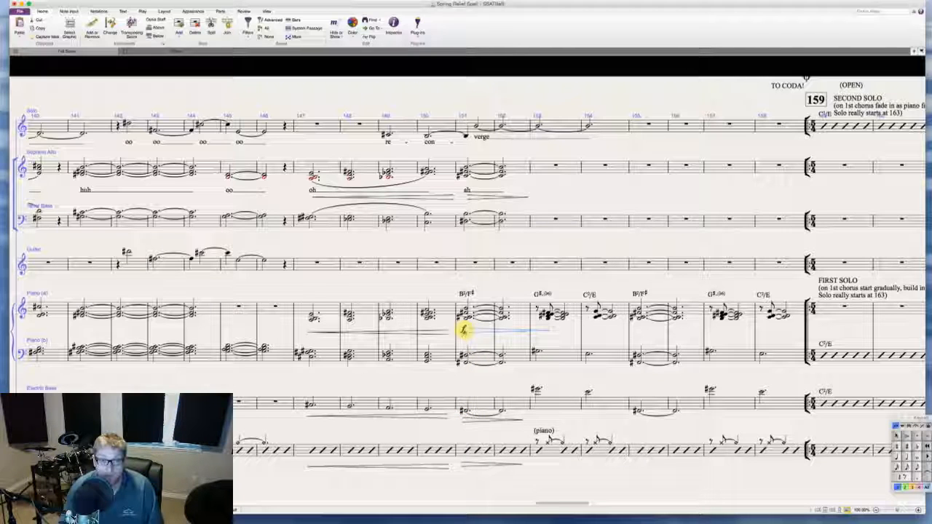
pyautogui.keyDown('alt'); pyautogui.click(464, 421); pyautogui.keyUp('alt')
pyautogui.keyDown('alt'); pyautogui.click(461, 464); pyautogui.keyUp('alt')
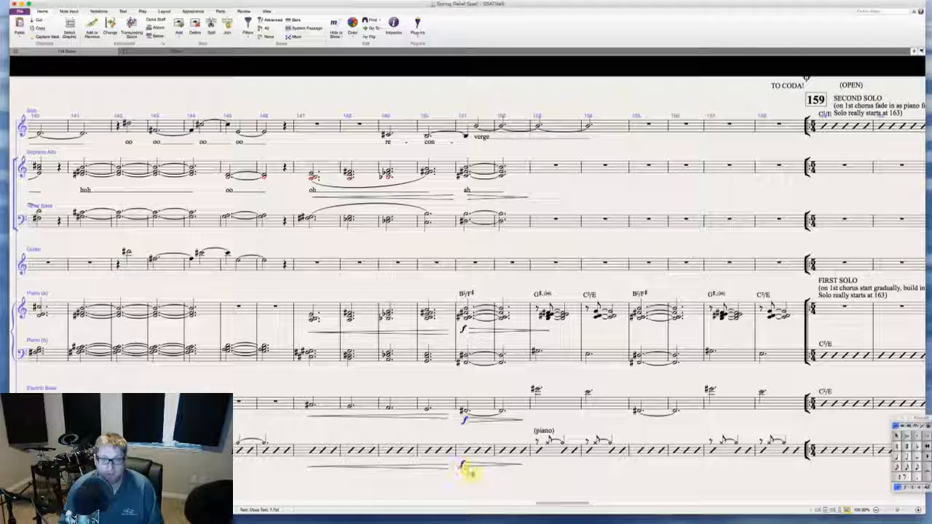
# - Add a crescendo hairpin over bars 149–150 and a diminuendo hairpin over bars 152–154 in the Solo staff
pyautogui.hscroll(3, 489, 474)
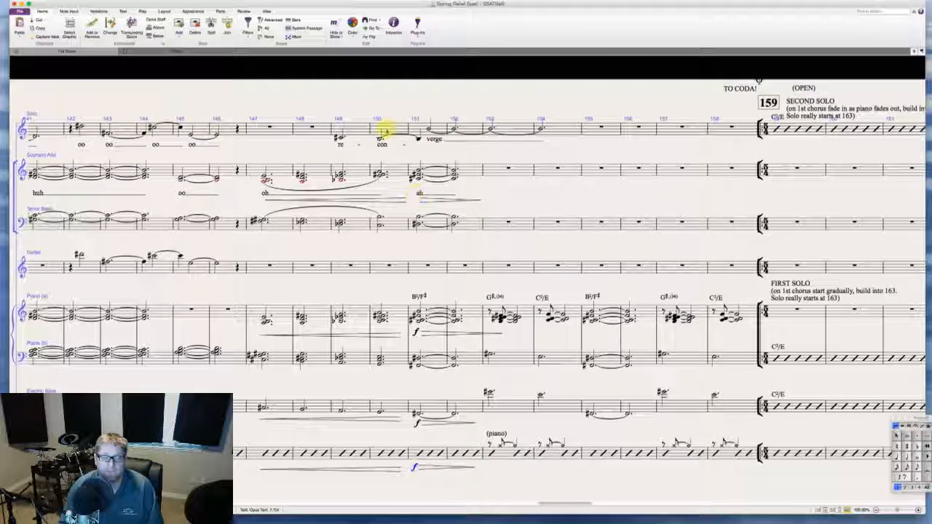
pyautogui.click(339, 133)
pyautogui.keyDown('shift'); pyautogui.click(380, 135); pyautogui.keyUp('shift')
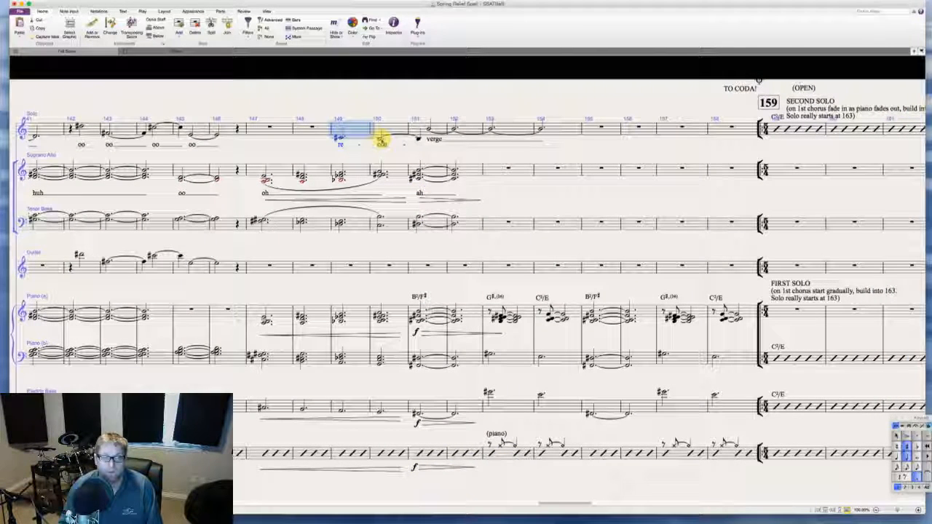
pyautogui.press('h')
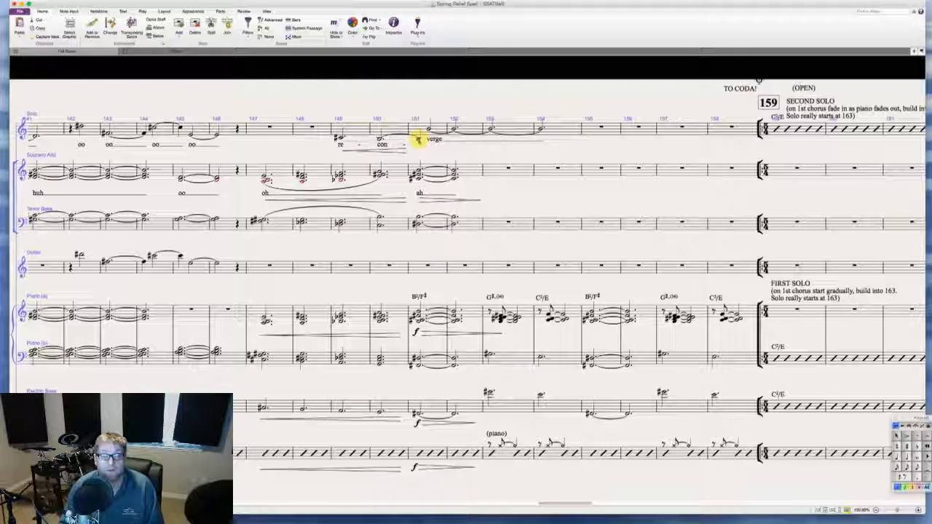
pyautogui.click(454, 128)
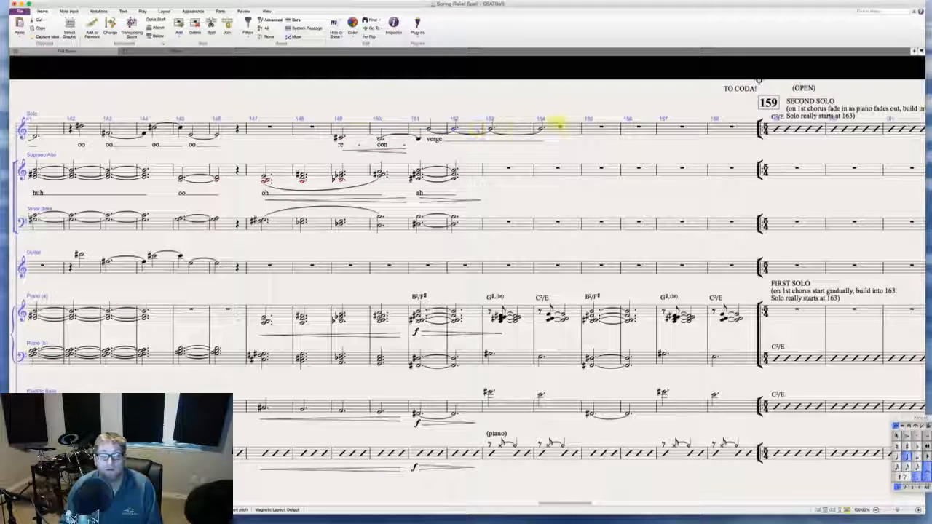
pyautogui.keyDown('shift'); pyautogui.click(559, 126); pyautogui.keyUp('shift')
pyautogui.press('h')
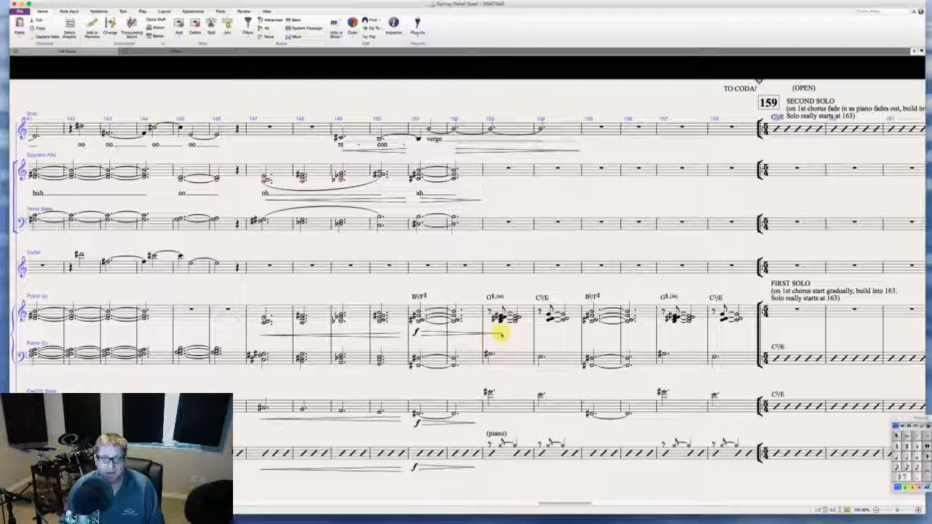
# - Shorten the piano diminuendo to end before bar 153 and add a p at bar 153 in the piano, Electric Bass and drums
pyautogui.click(490, 355)
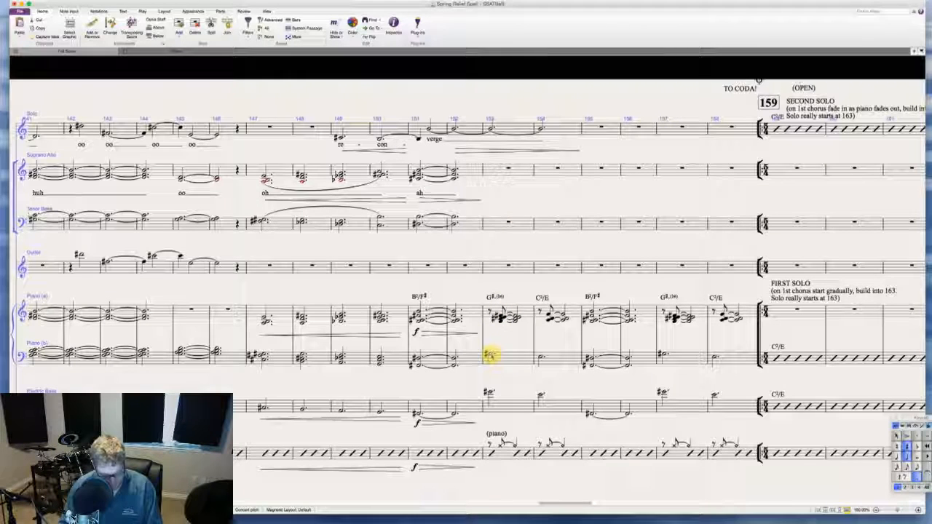
pyautogui.hotkey('ctrl', 'e')
pyautogui.write('p')
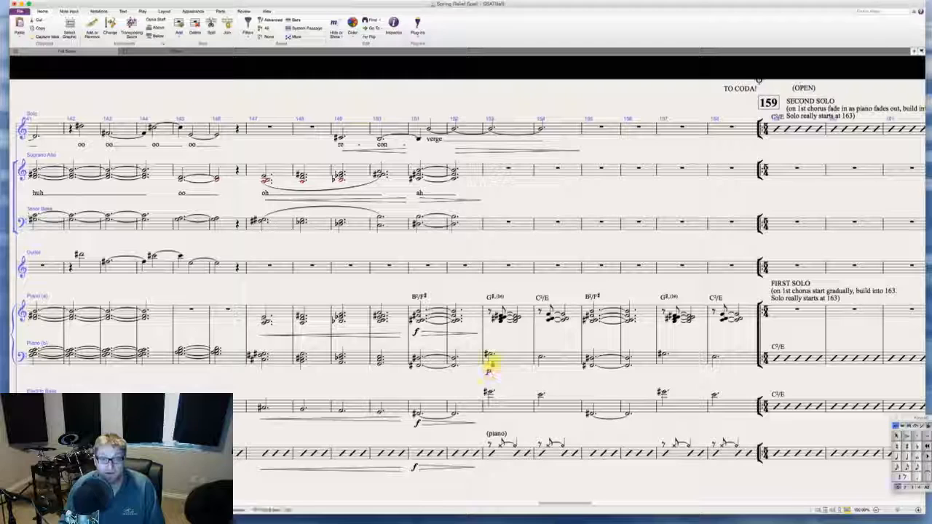
pyautogui.moveTo(490, 368); pyautogui.dragTo(489, 334)
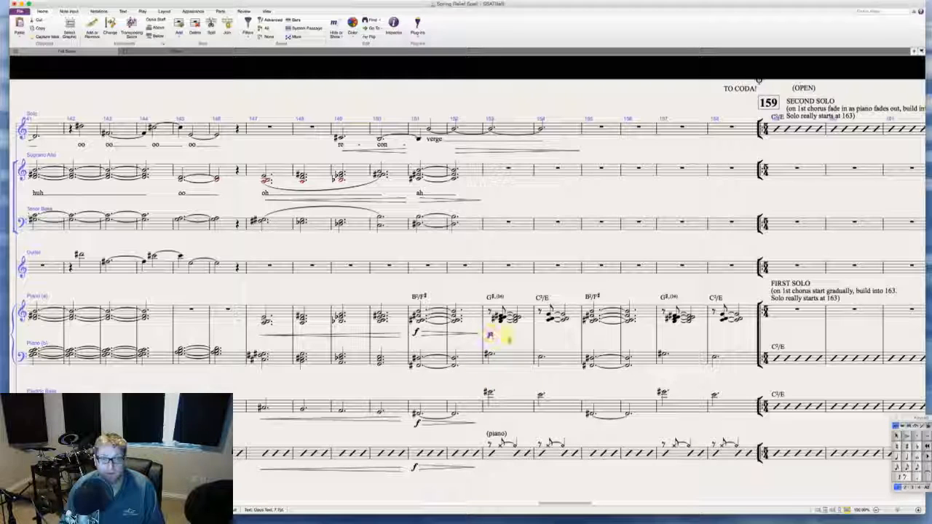
pyautogui.keyDown('alt'); pyautogui.click(490, 420); pyautogui.keyUp('alt')
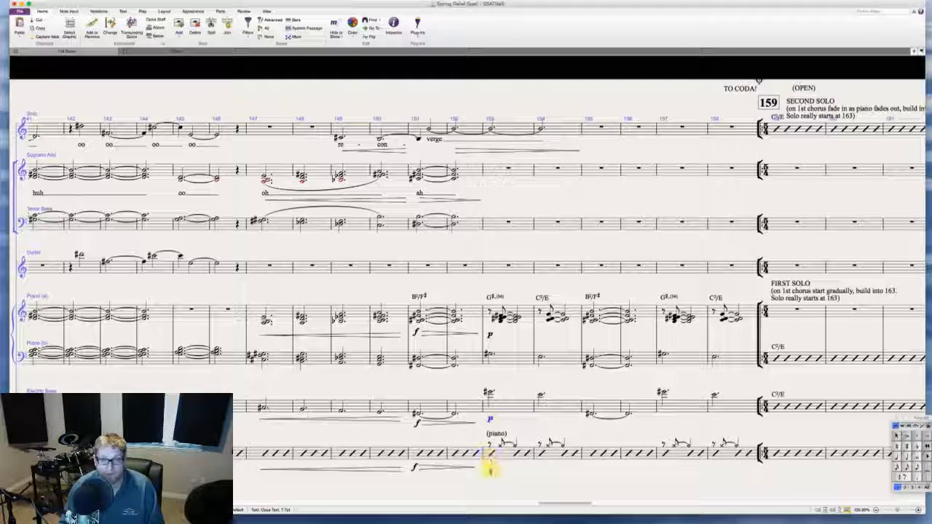
pyautogui.keyDown('alt'); pyautogui.click(491, 457); pyautogui.keyUp('alt')
# - Look through the open solo section from rehearsal mark 159 and play back the opening of rehearsal mark 188
pyautogui.hscroll(5, 536, 473)
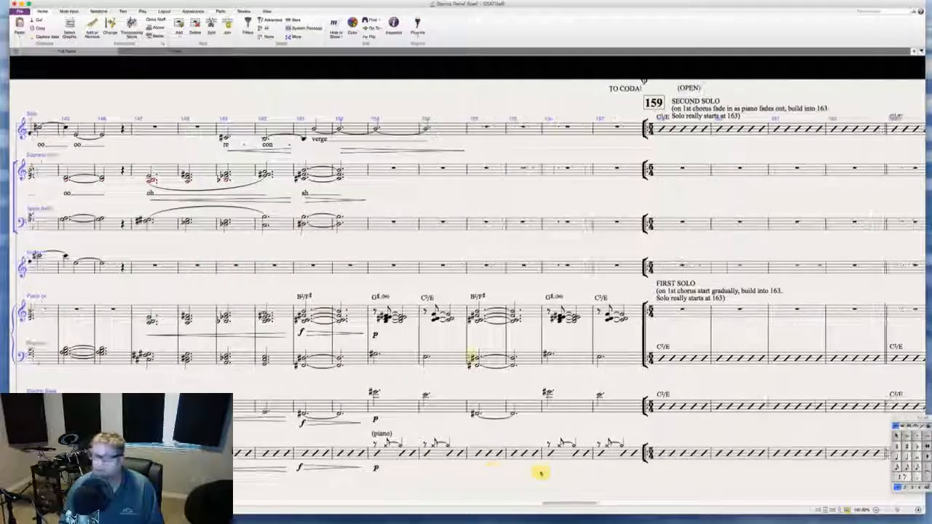
pyautogui.hscroll(8, 393, 366)
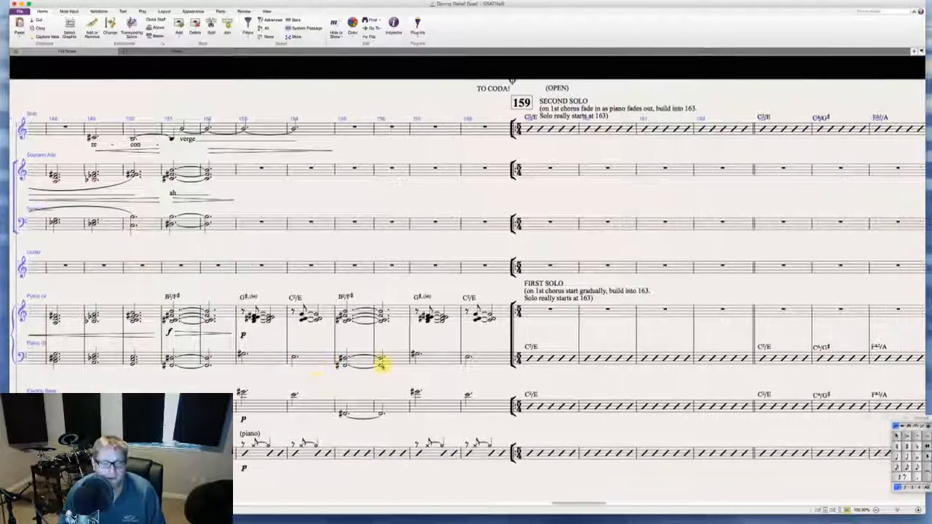
pyautogui.hscroll(1, 356, 366)
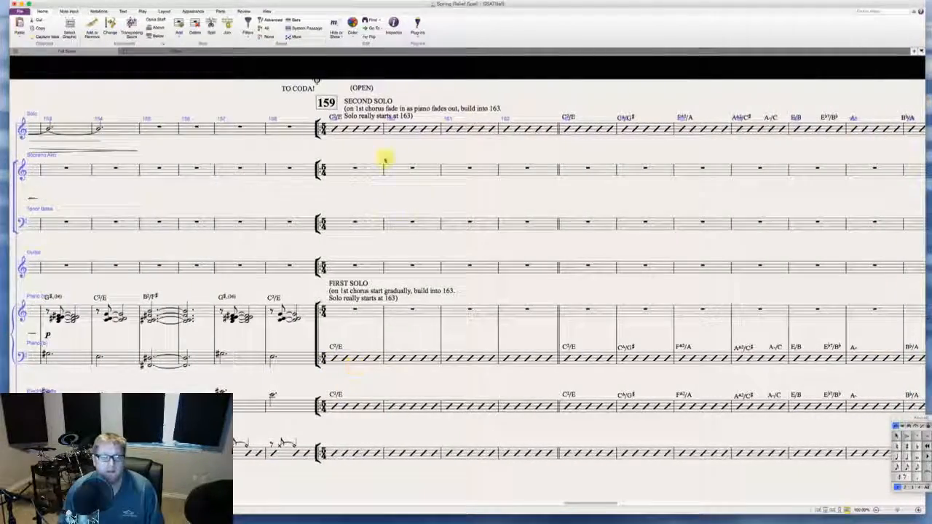
pyautogui.hscroll(10, 378, 211)
pyautogui.hscroll(15, 393, 215)
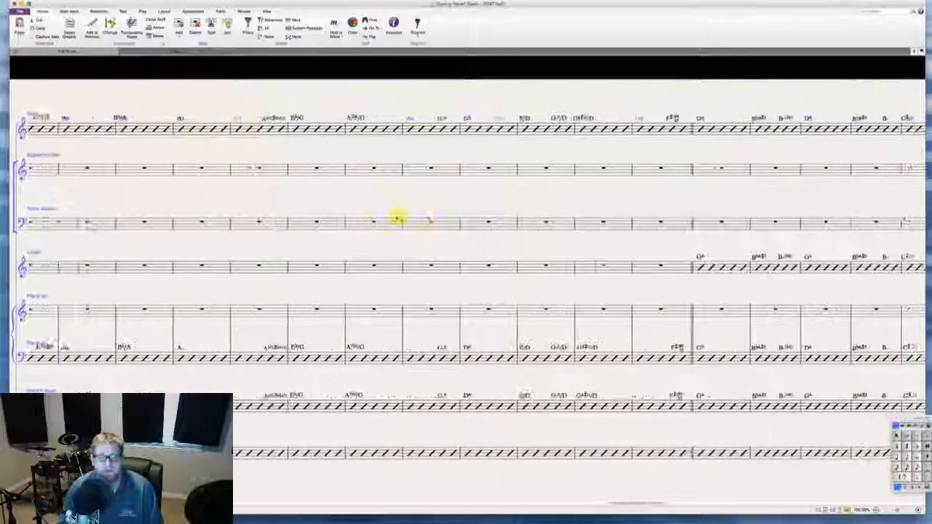
pyautogui.hscroll(15, 394, 216)
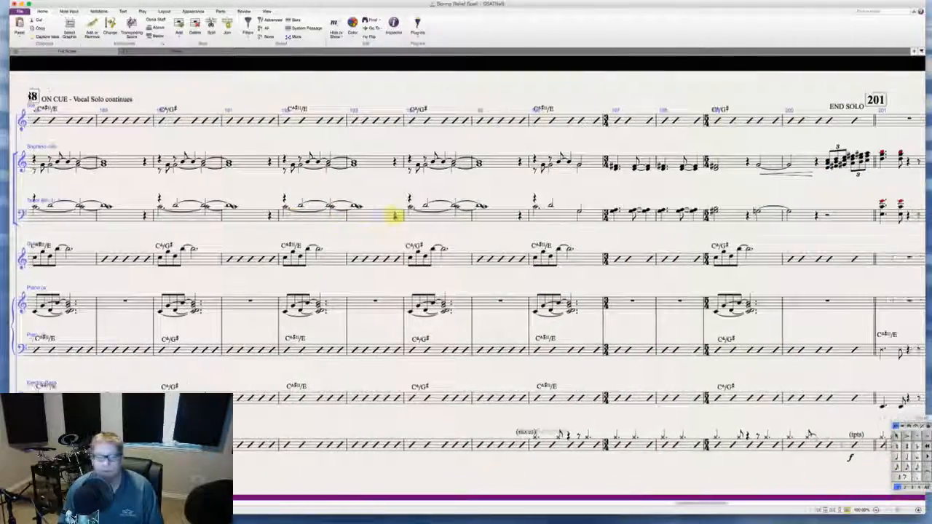
pyautogui.hscroll(-5, 395, 214)
pyautogui.hscroll(-3, 291, 197)
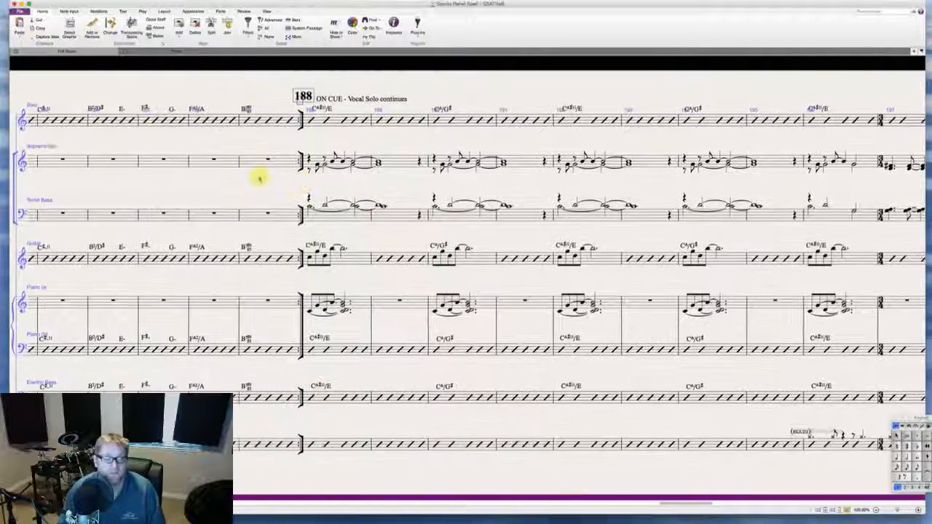
pyautogui.click(307, 211)
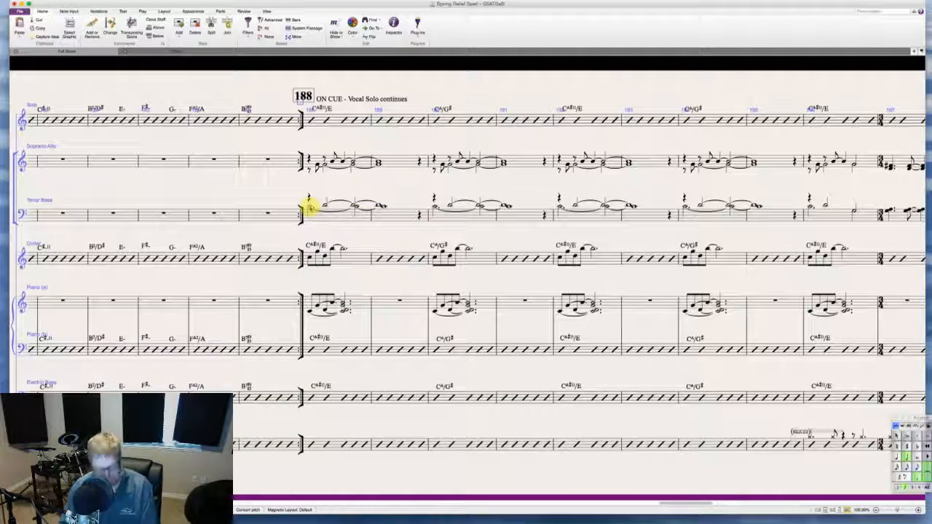
pyautogui.press('p')
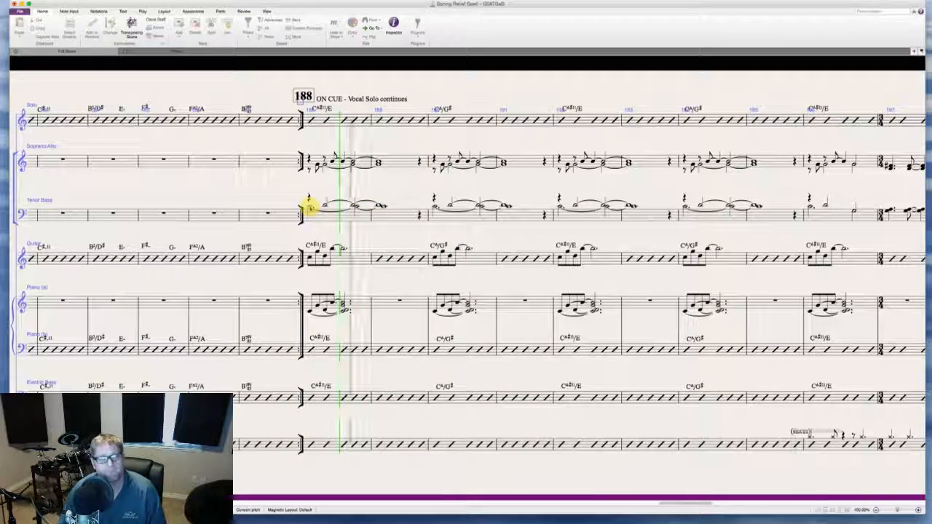
pyautogui.press('p')
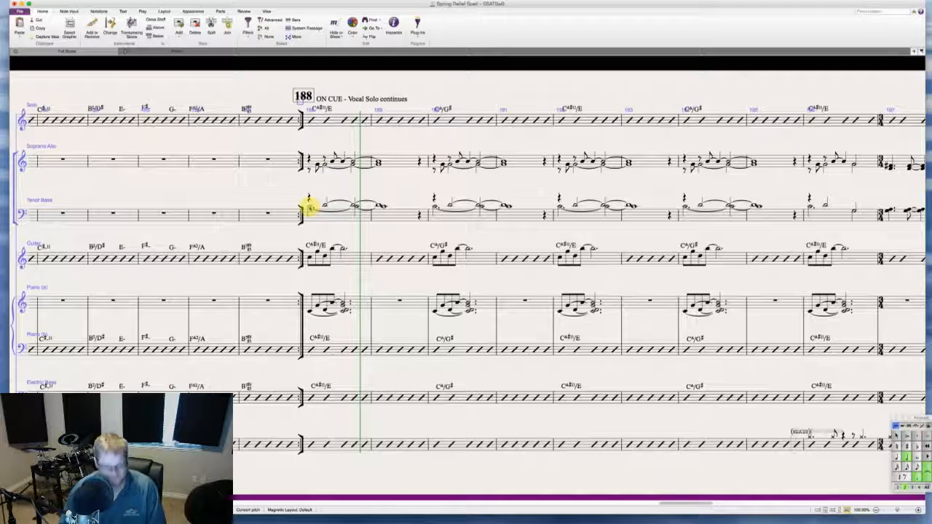
pyautogui.press('super+l')
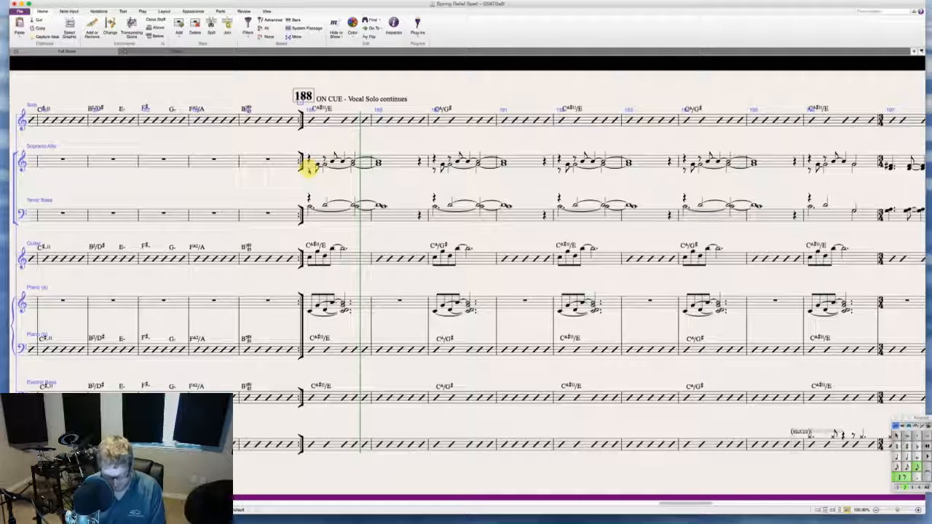
pyautogui.click(310, 170)
pyautogui.press('Escape')
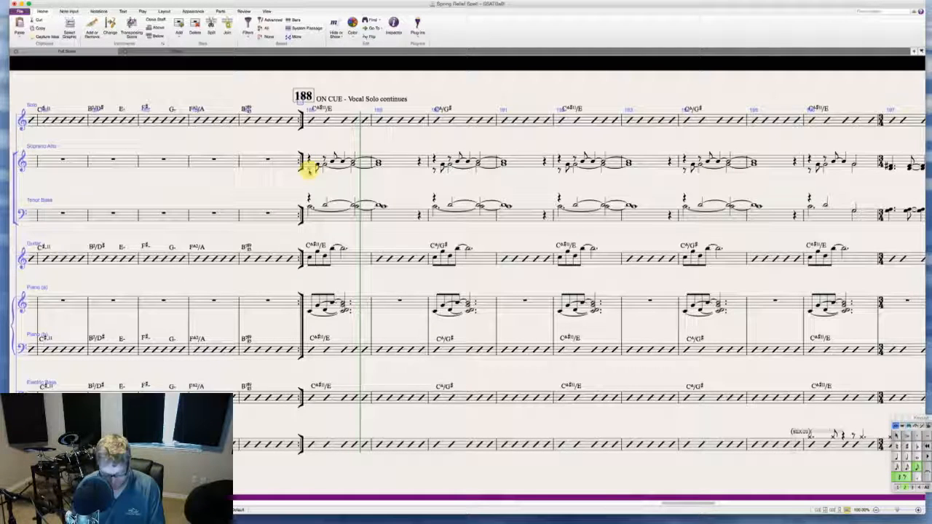
pyautogui.press('Escape')
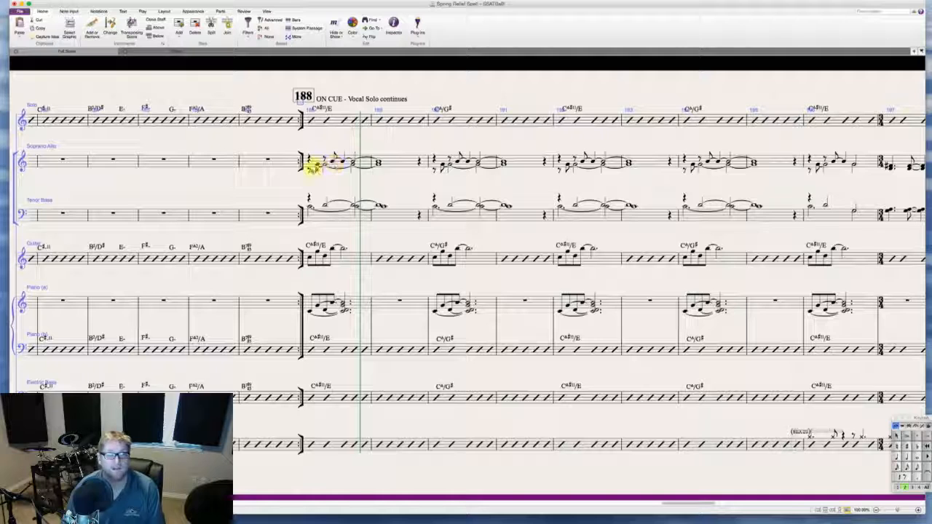
pyautogui.click(309, 169)
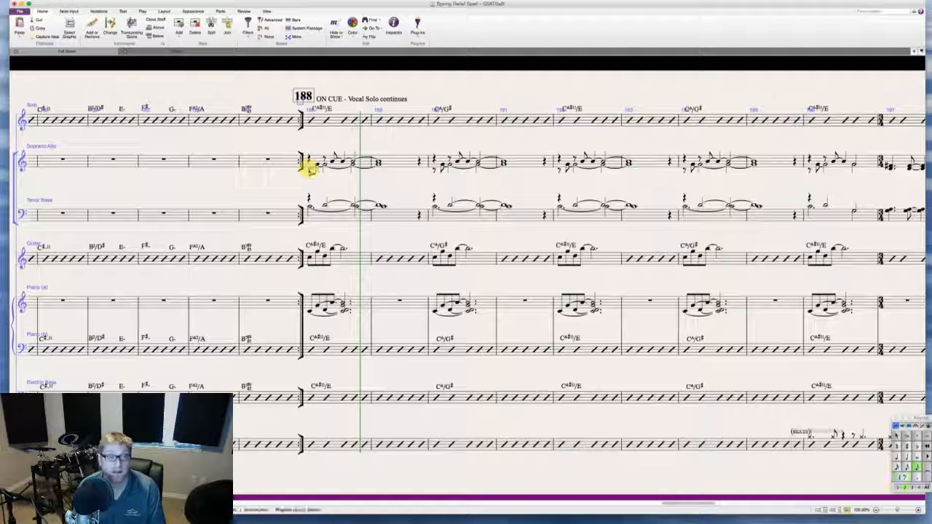
pyautogui.press('Escape')
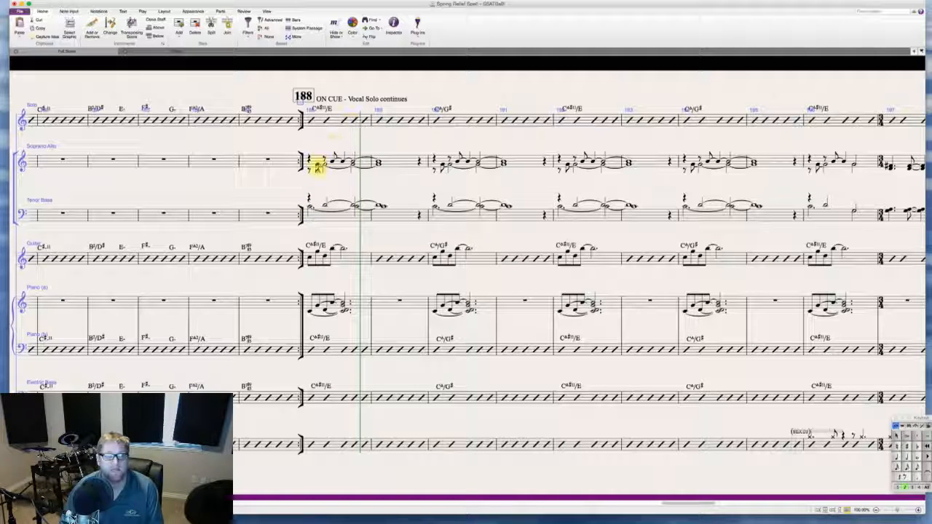
# - Add the lyrics "doo (etc.)" under the first alto notes of bar 188 in the Soprano Alto staff, correcting stray characters
pyautogui.click(316, 166)
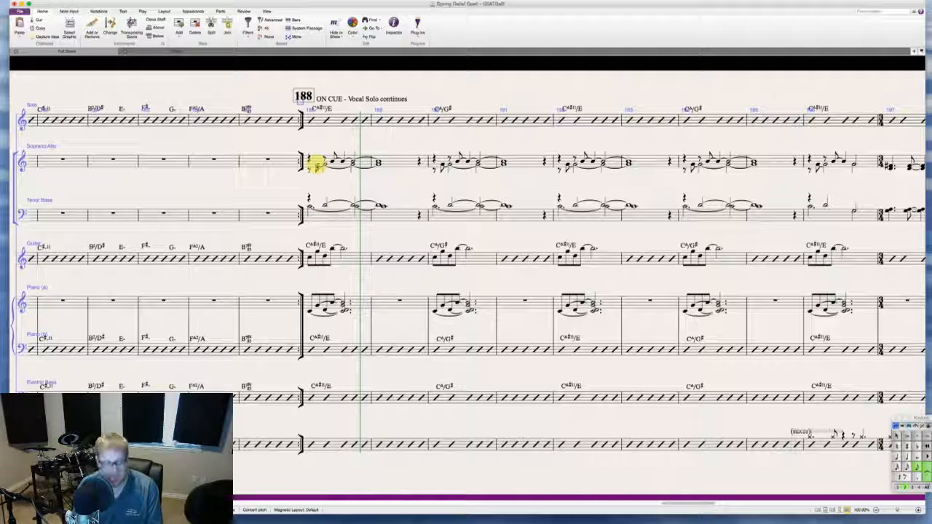
pyautogui.press('super+l')
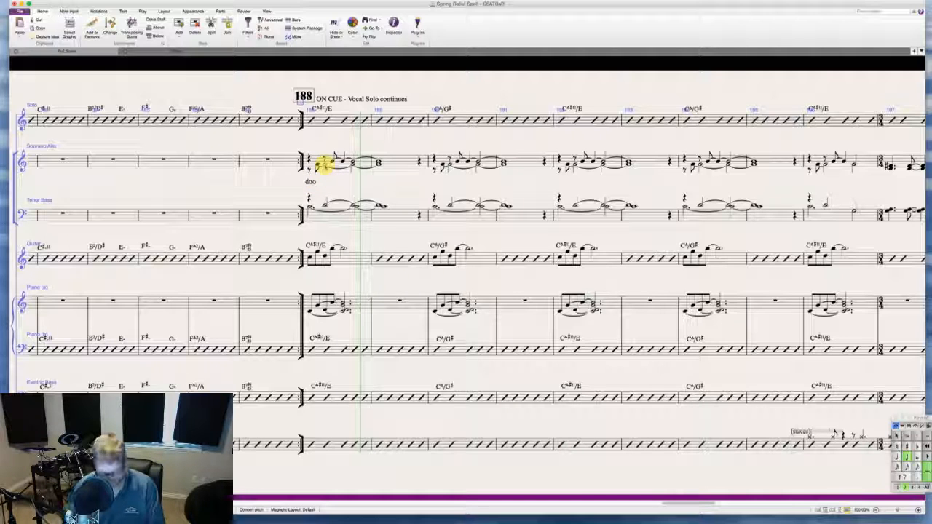
pyautogui.press('super+l')
pyautogui.write('g')
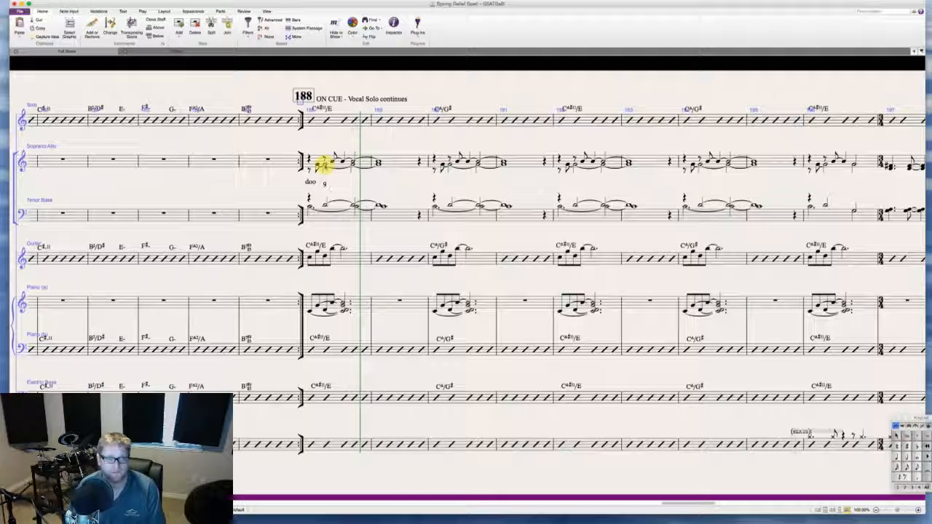
pyautogui.write('(etc.)n')
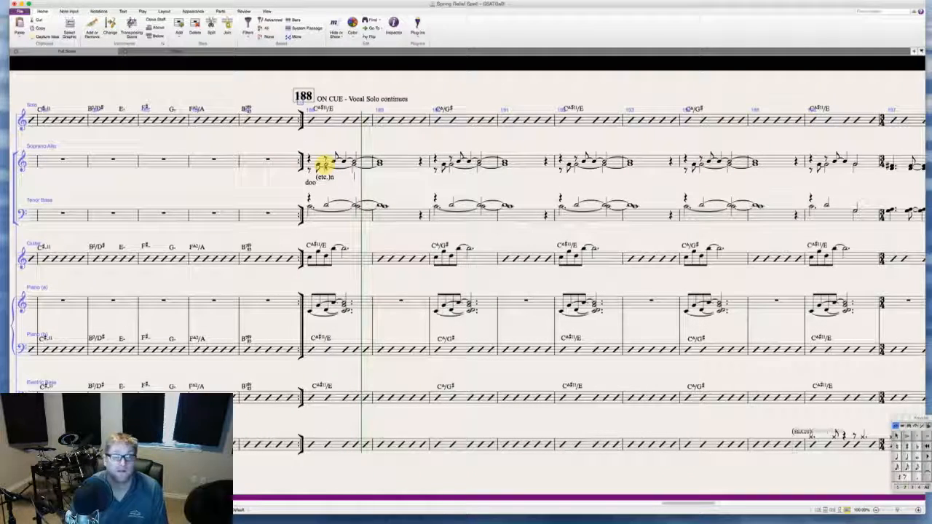
pyautogui.press('Escape')
pyautogui.press('Delete')
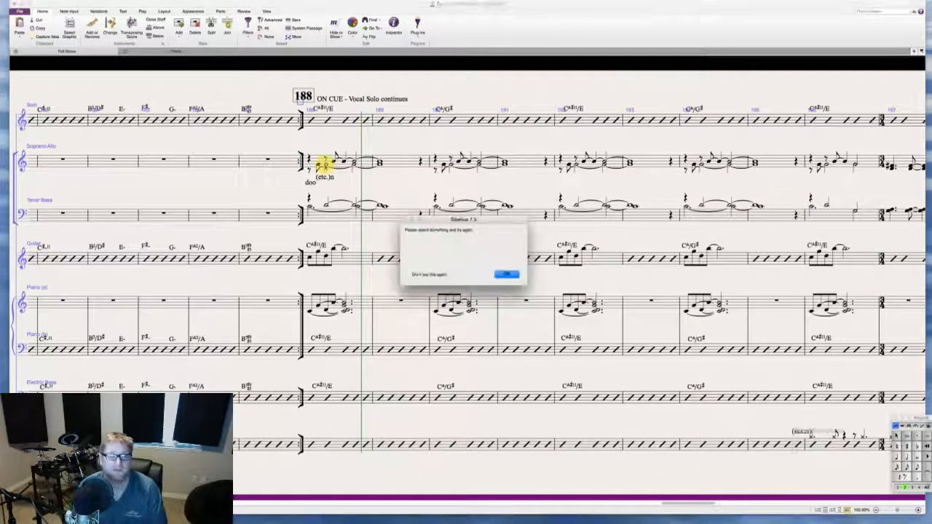
pyautogui.click(508, 274)
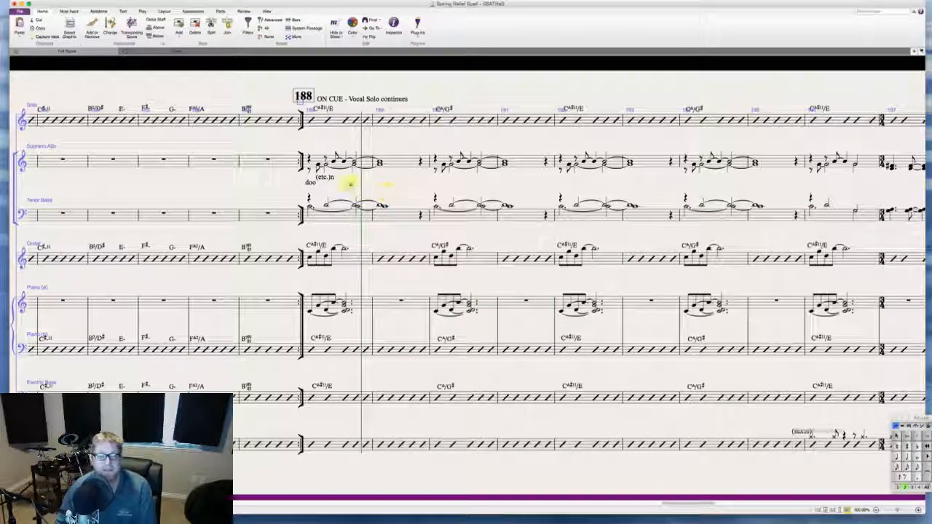
pyautogui.click(331, 179)
pyautogui.press('Delete')
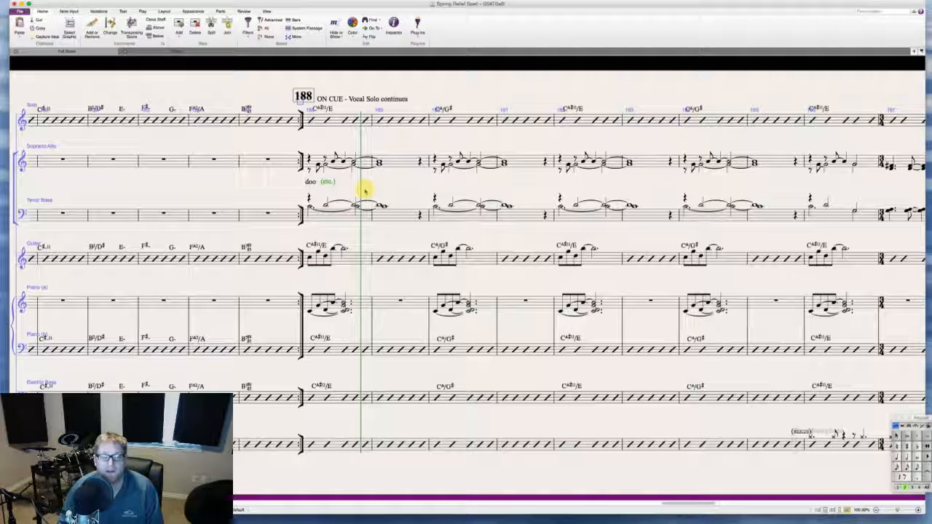
# - Add an mp at the start of bar 188 in the Soprano Alto, Guitar and upper piano staves
pyautogui.hscroll(2, 327, 171)
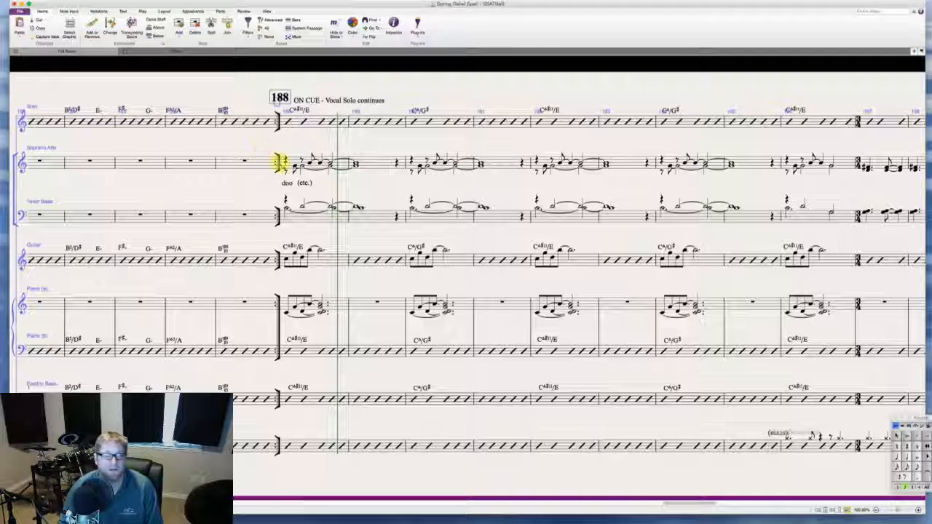
pyautogui.click(286, 162)
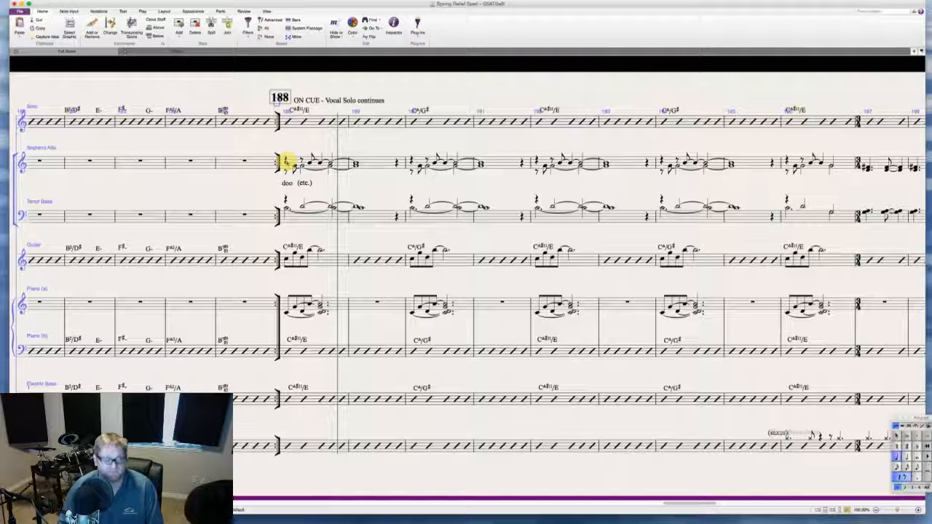
pyautogui.press('Escape')
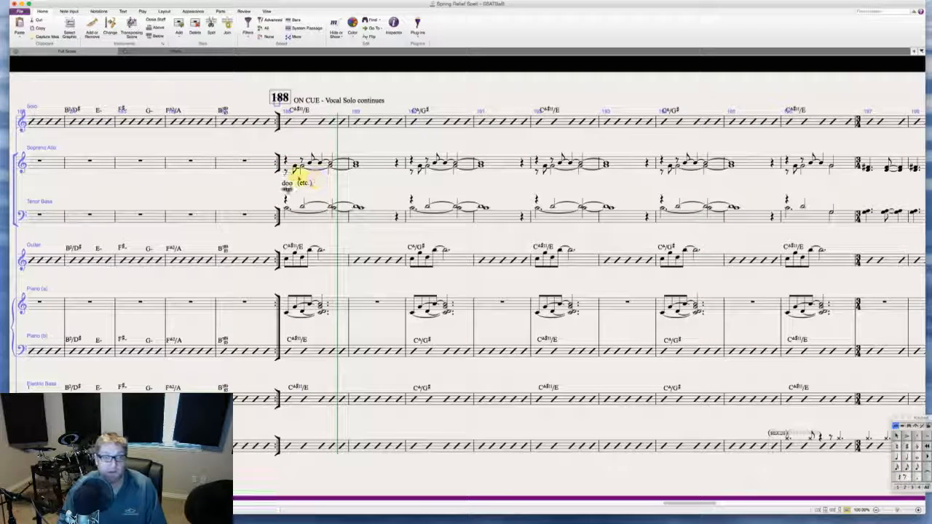
pyautogui.click(286, 189)
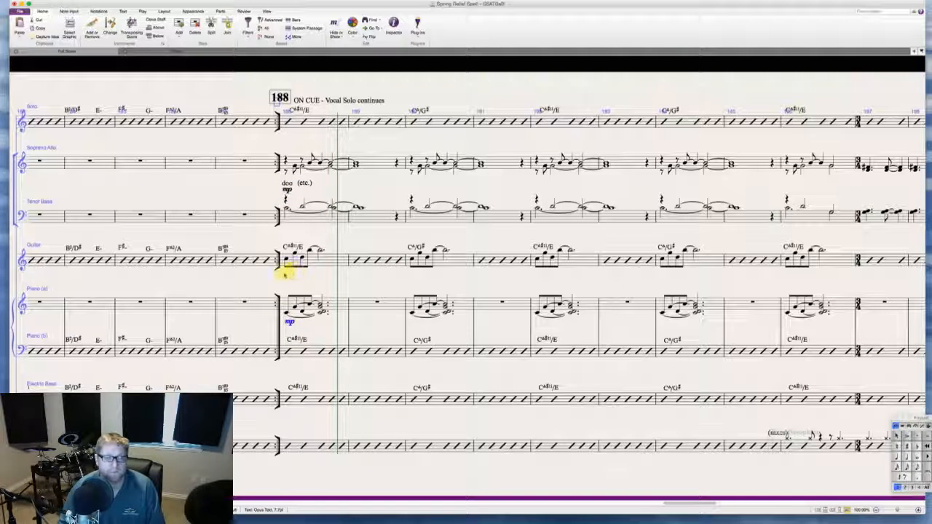
pyautogui.keyDown('alt'); pyautogui.click(285, 272); pyautogui.keyUp('alt')
# - Add an mf at the start of bar 188 in the Electric Bass and drum staves
pyautogui.keyDown('alt'); pyautogui.click(287, 413); pyautogui.keyUp('alt')
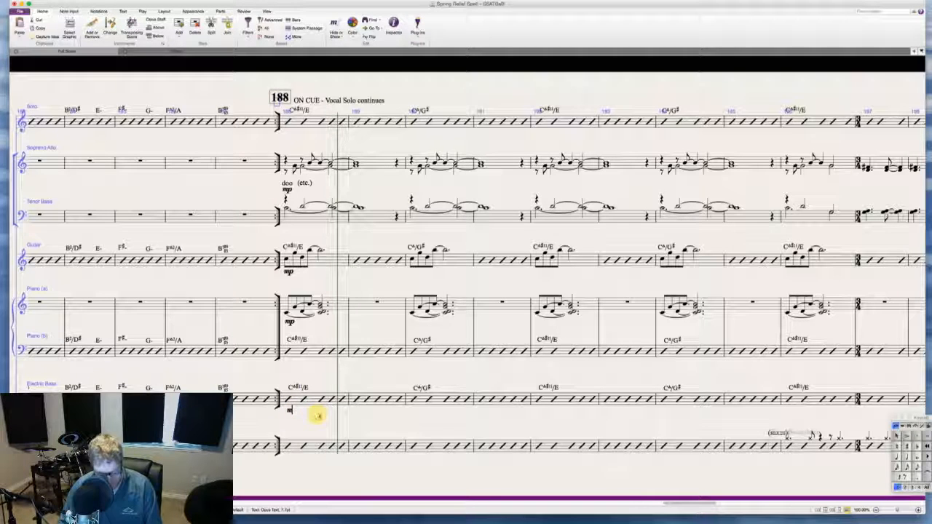
pyautogui.click(291, 410)
pyautogui.keyDown('alt'); pyautogui.click(290, 461); pyautogui.keyUp('alt')
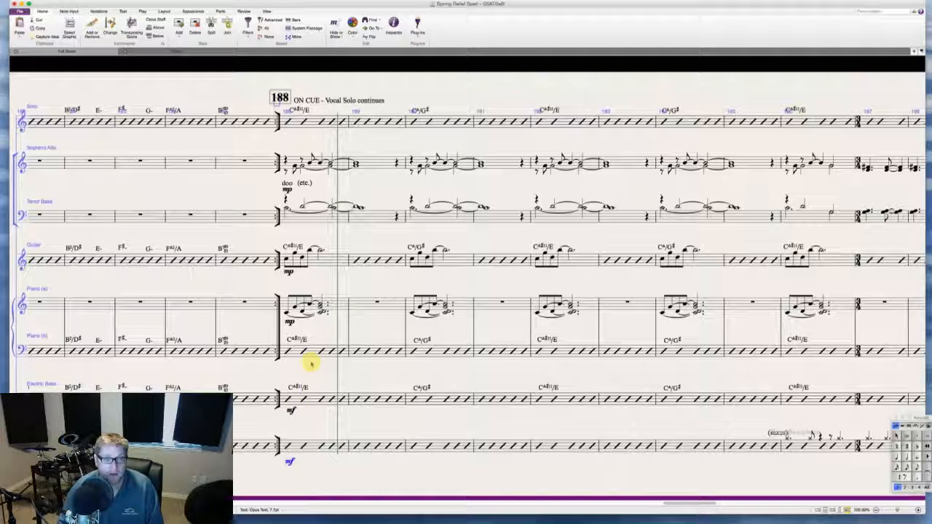
# - Change the piano dynamic at bar 188 to mf and move it slightly lower, clear of the notes
pyautogui.click(289, 322)
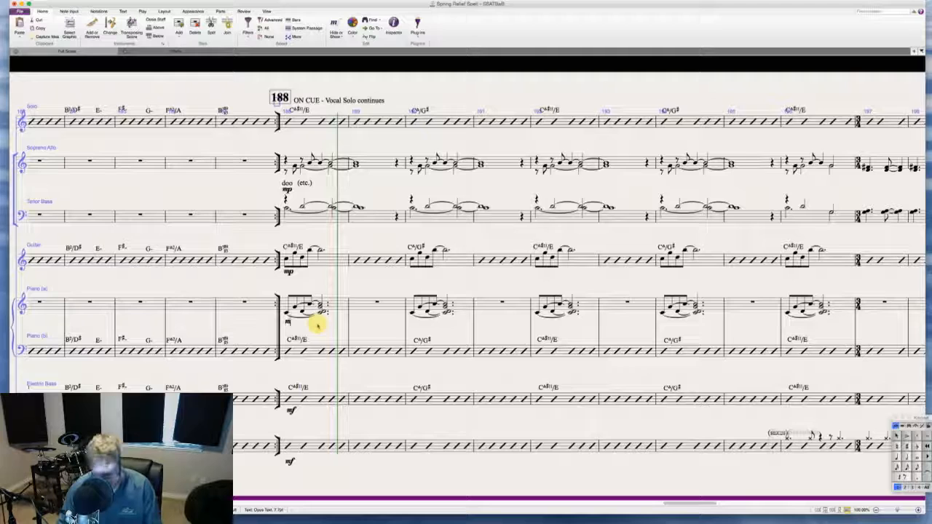
pyautogui.keyDown('alt'); pyautogui.click(292, 269); pyautogui.keyUp('alt')
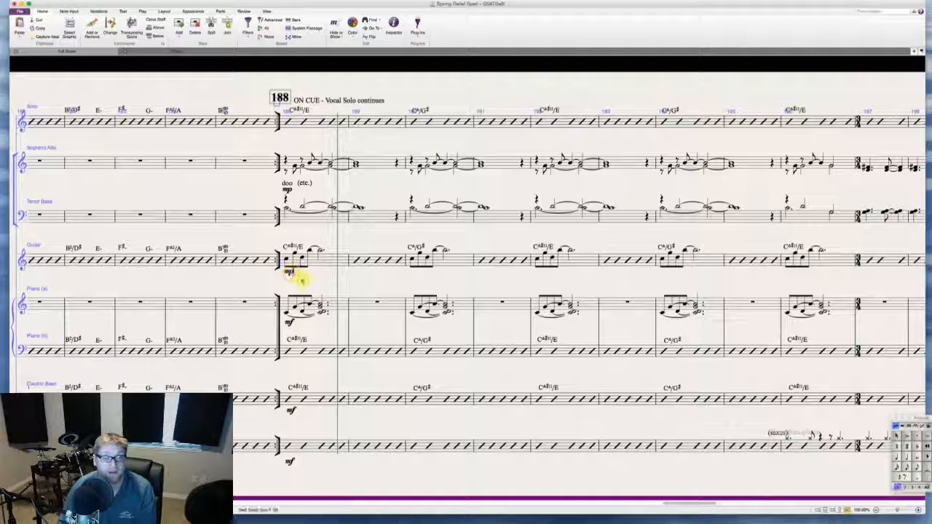
pyautogui.click(317, 283)
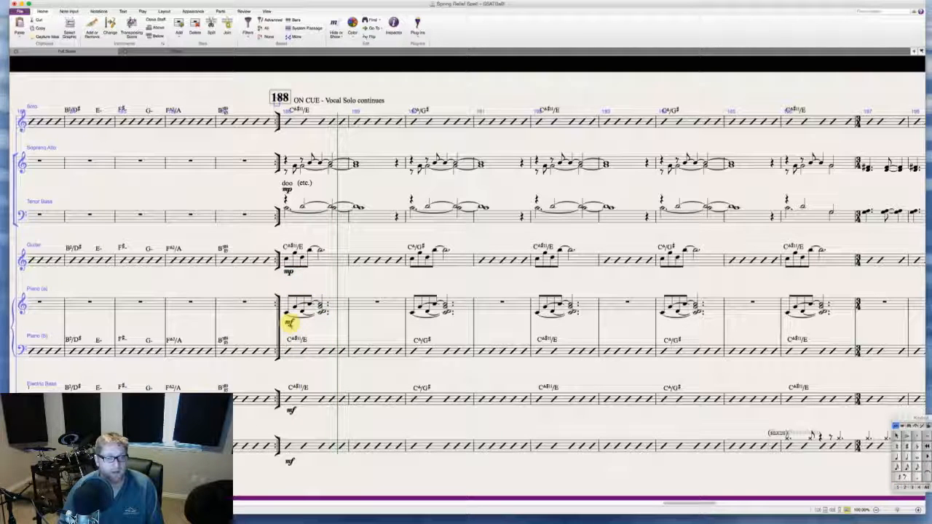
pyautogui.click(289, 323)
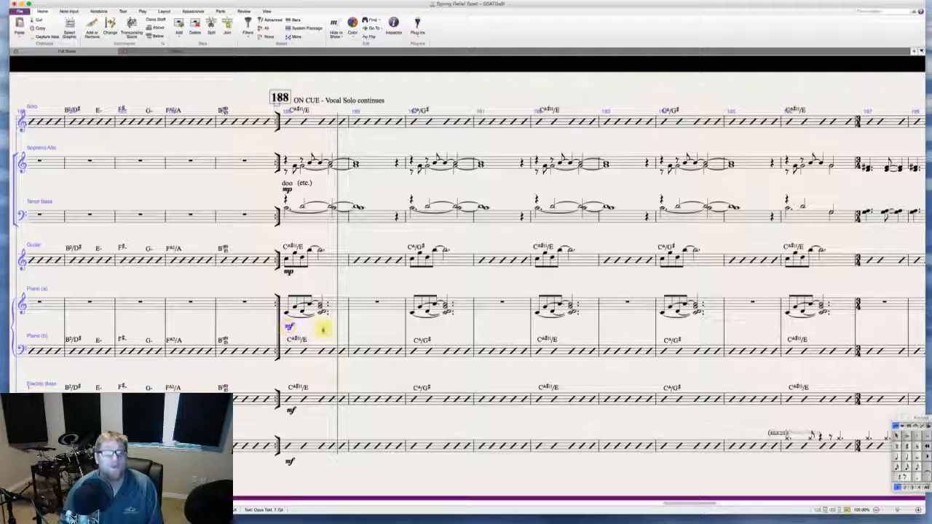
# - Return to the start of the open solo section at rehearsal mark 159
pyautogui.hscroll(-15, 322, 330)
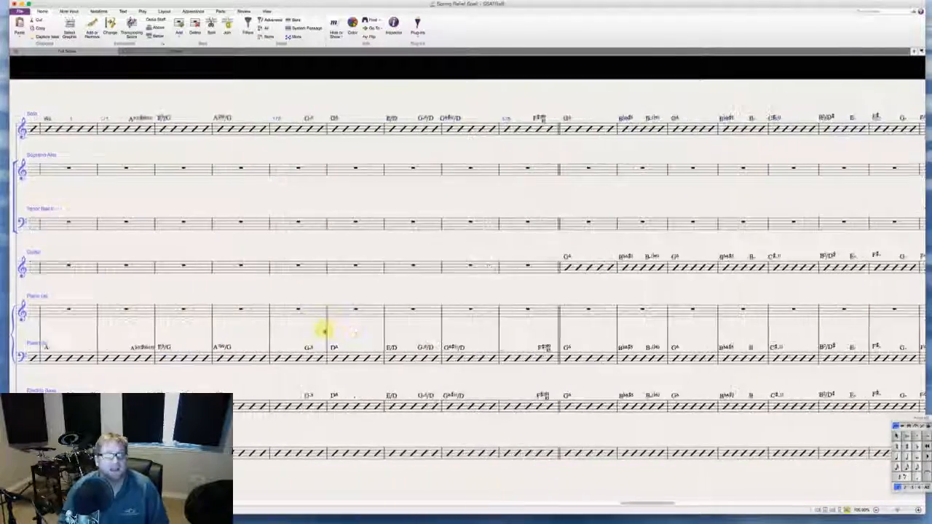
pyautogui.hscroll(-15, 322, 330)
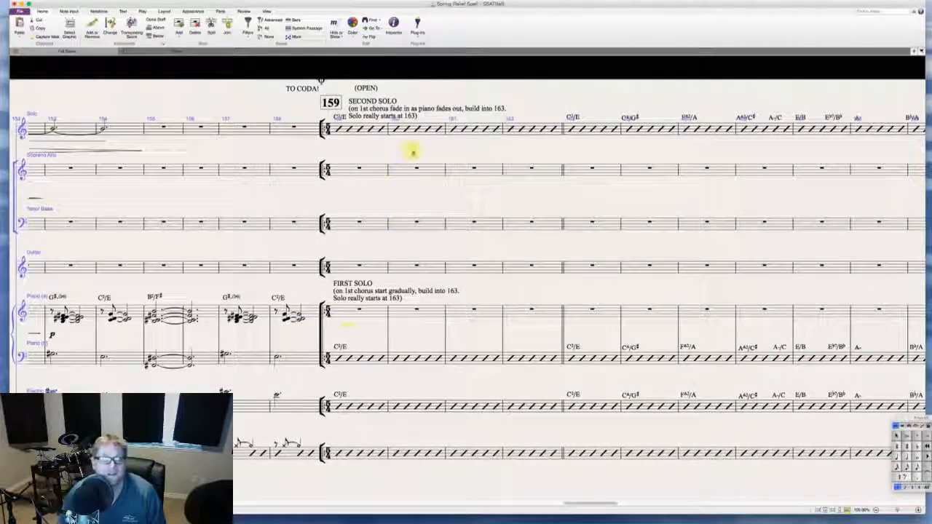
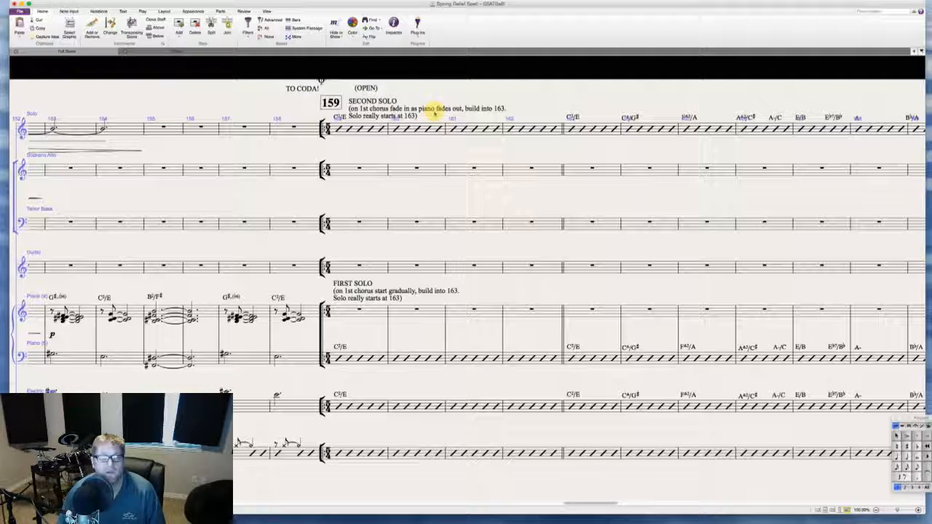
# - Examine the open repeated solo section between rehearsal marks 159 and 188, including the first and second solo instructions
pyautogui.hscroll(15, 467, 144)
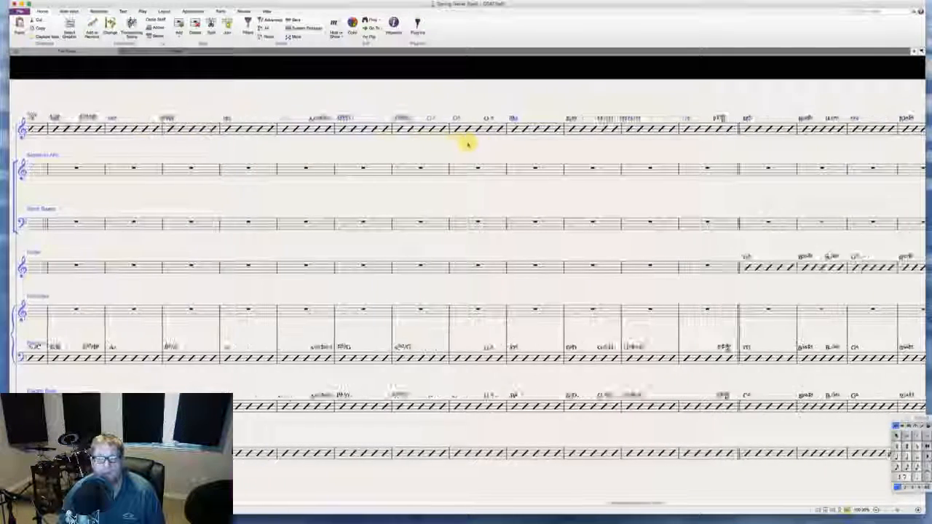
pyautogui.hscroll(15, 467, 144)
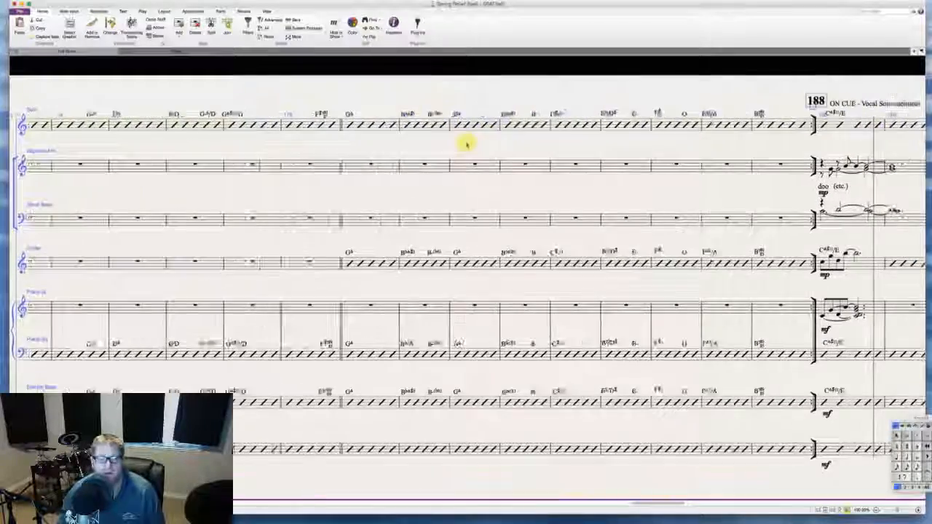
pyautogui.hscroll(-10, 467, 144)
pyautogui.hscroll(3, 473, 145)
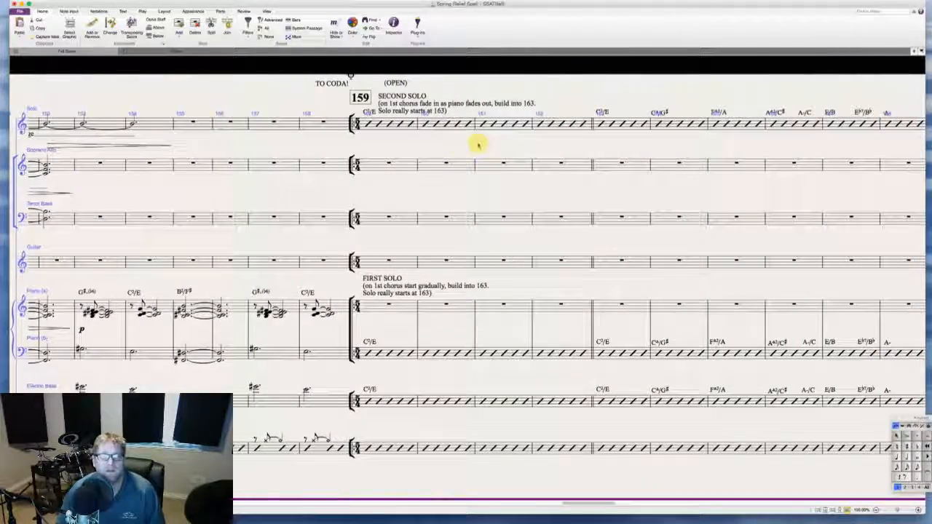
pyautogui.hscroll(1, 478, 144)
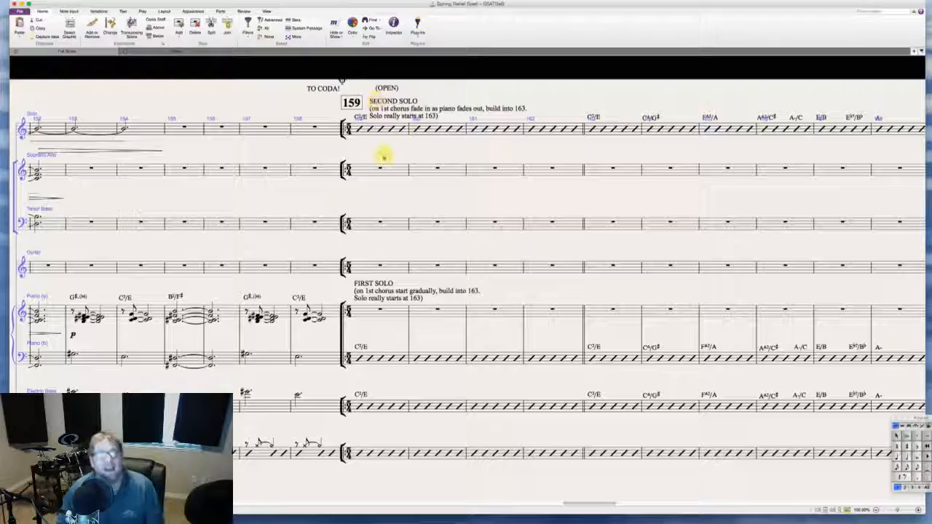
pyautogui.hscroll(15, 383, 158)
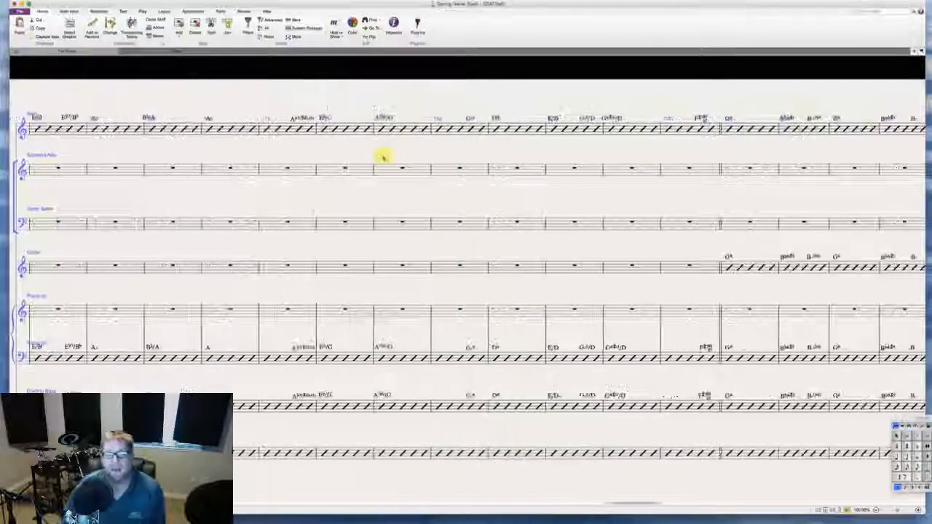
pyautogui.hscroll(-15, 382, 158)
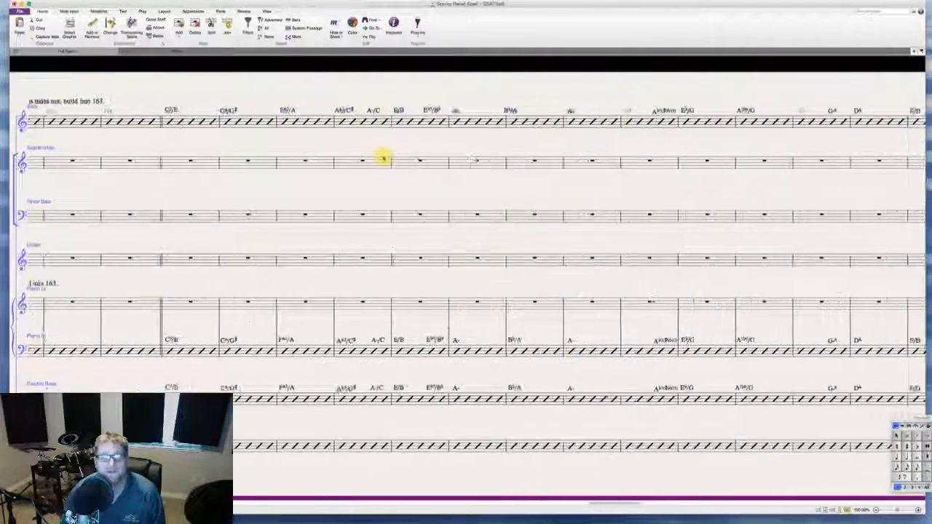
pyautogui.hscroll(-12, 383, 158)
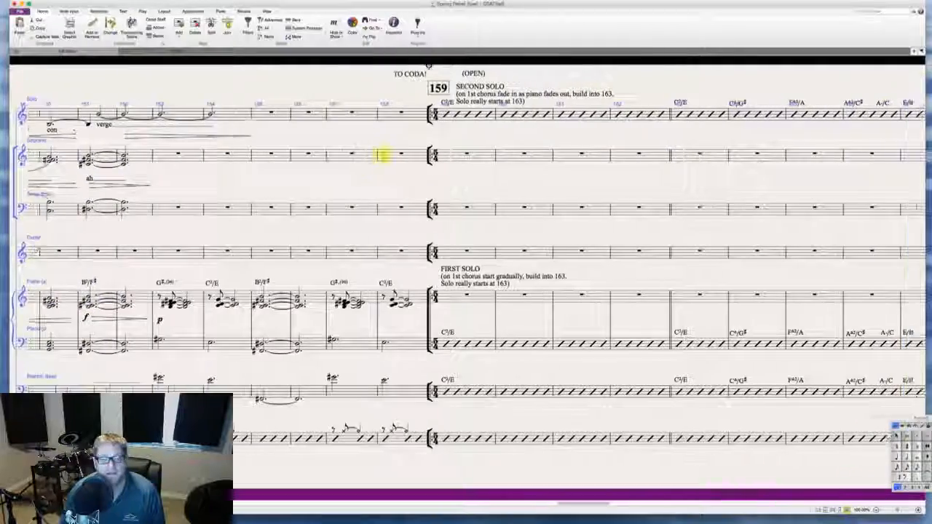
# - Adjust the play-on-pass setting of the end-repeat barline just before rehearsal mark 188
pyautogui.hscroll(15, 383, 157)
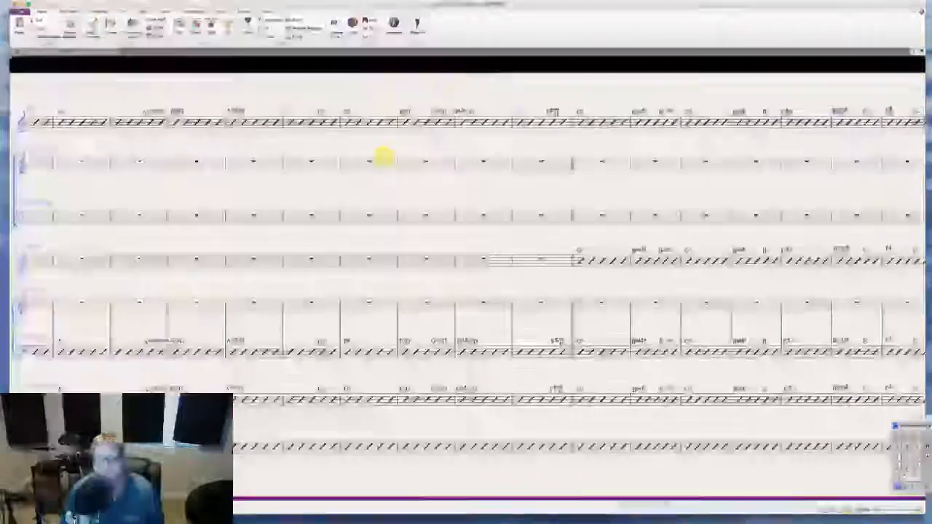
pyautogui.hscroll(5, 383, 158)
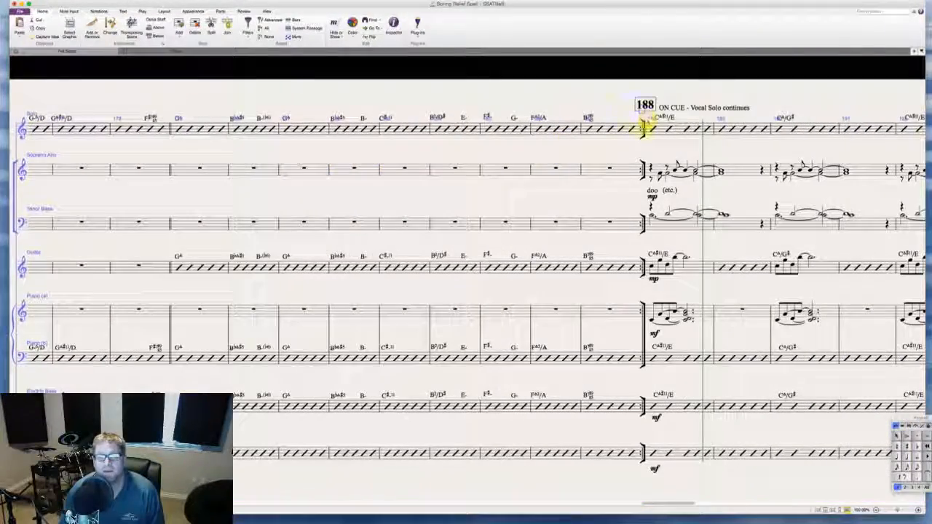
pyautogui.click(642, 130)
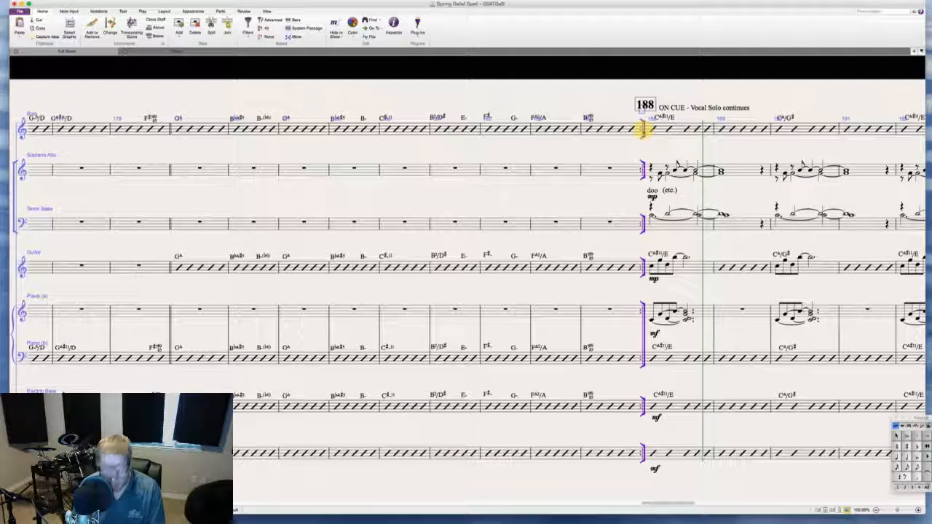
pyautogui.press('shift+super+i')
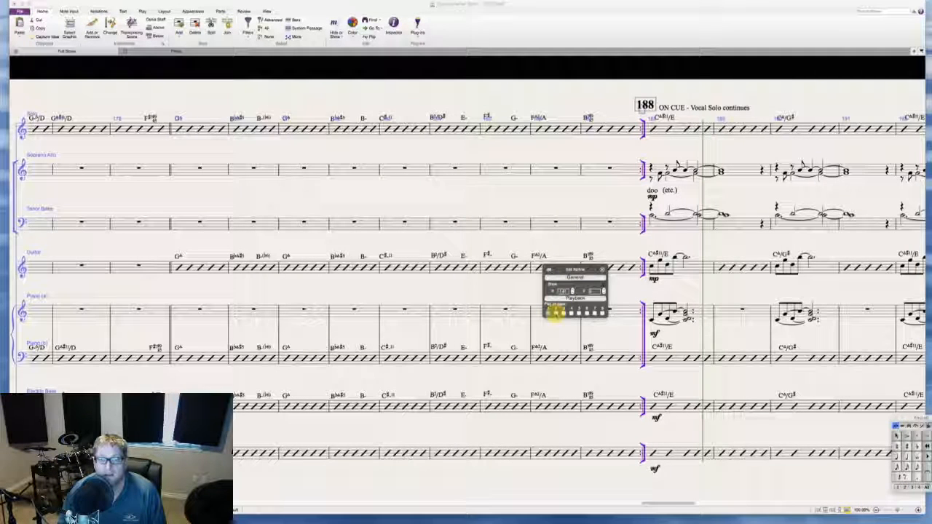
pyautogui.click(565, 313)
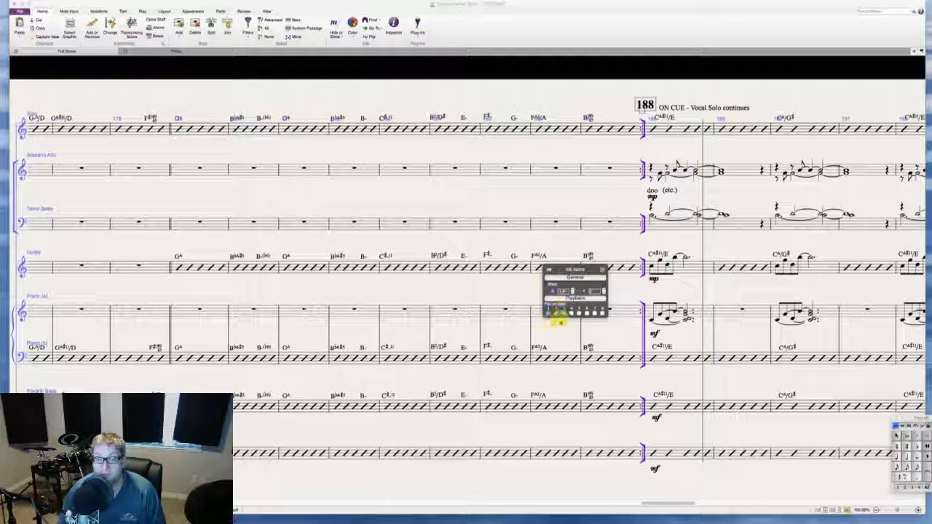
pyautogui.click(603, 269)
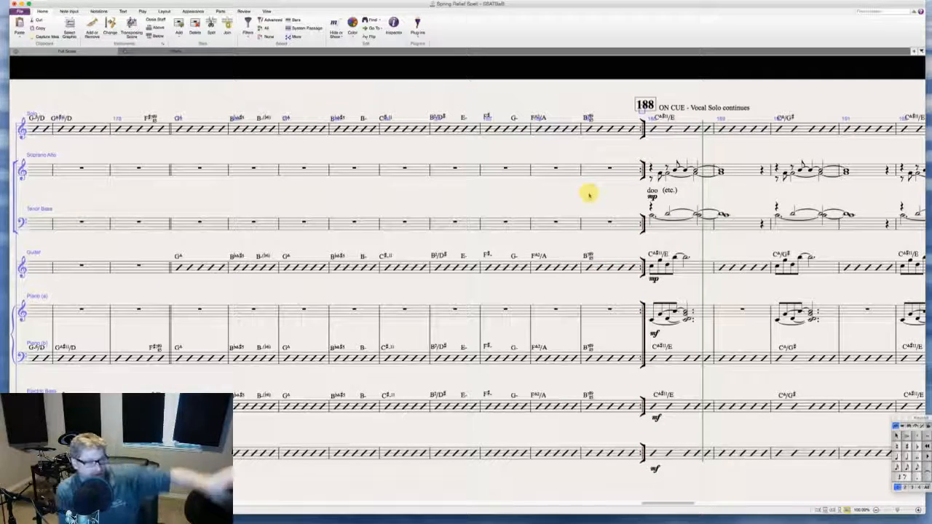
# - Review the full score from the opening vocal solo through rehearsal marks 25, 32, 48 and 73 up to 91
pyautogui.hscroll(-2, 587, 195)
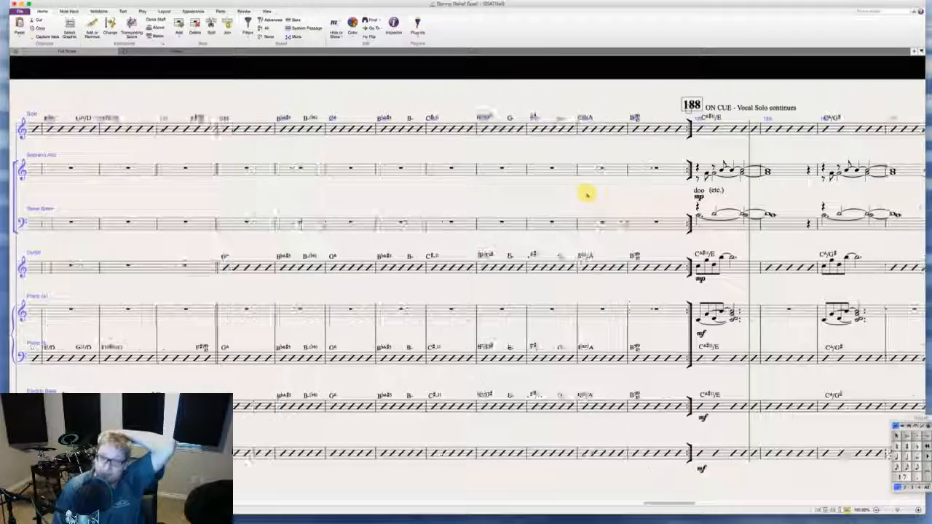
pyautogui.hscroll(-15, 587, 194)
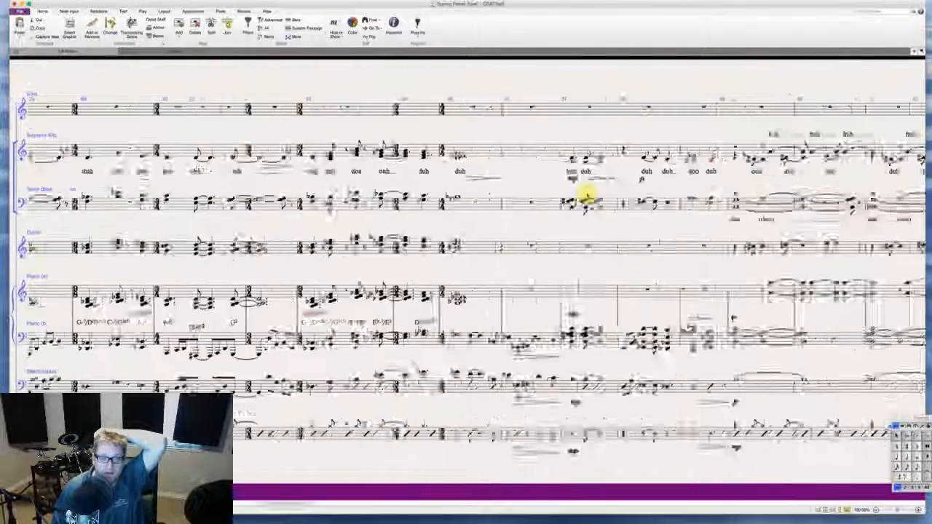
pyautogui.hscroll(-10, 586, 195)
pyautogui.hscroll(10, 586, 194)
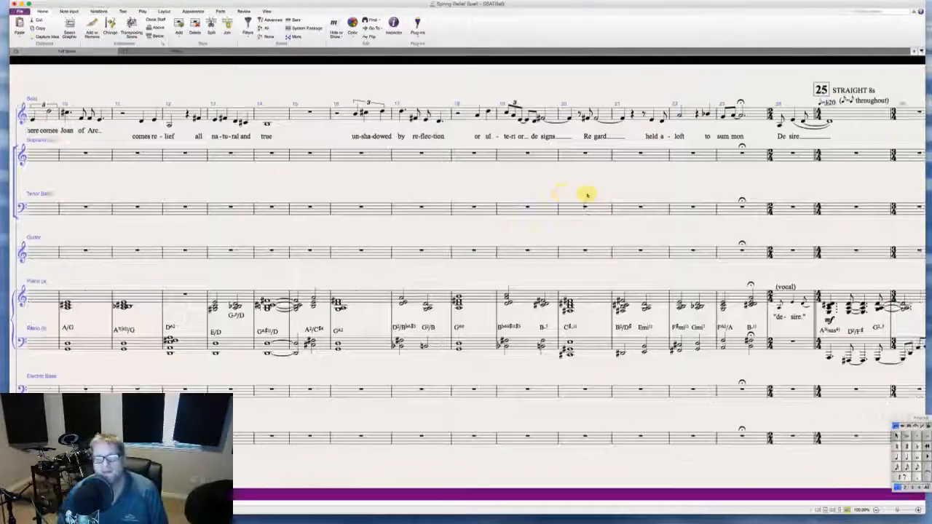
pyautogui.hscroll(10, 587, 195)
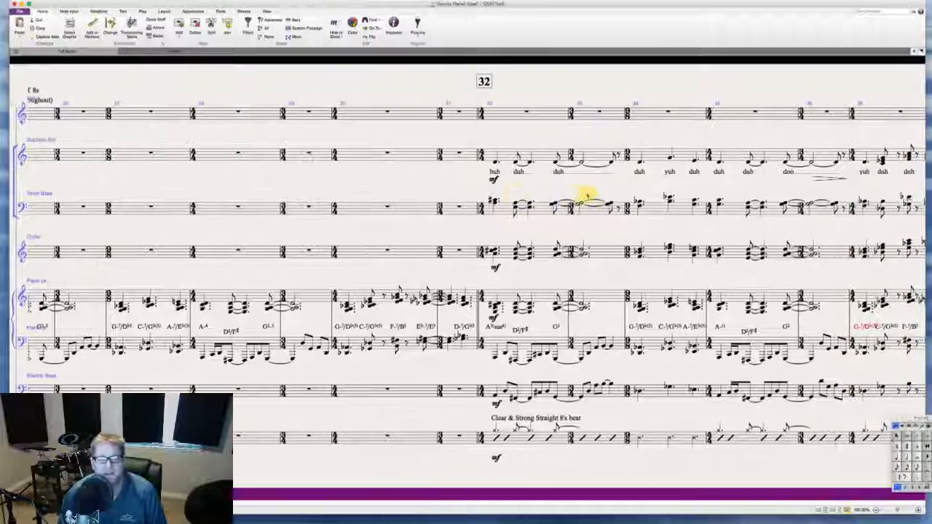
pyautogui.hscroll(10, 586, 194)
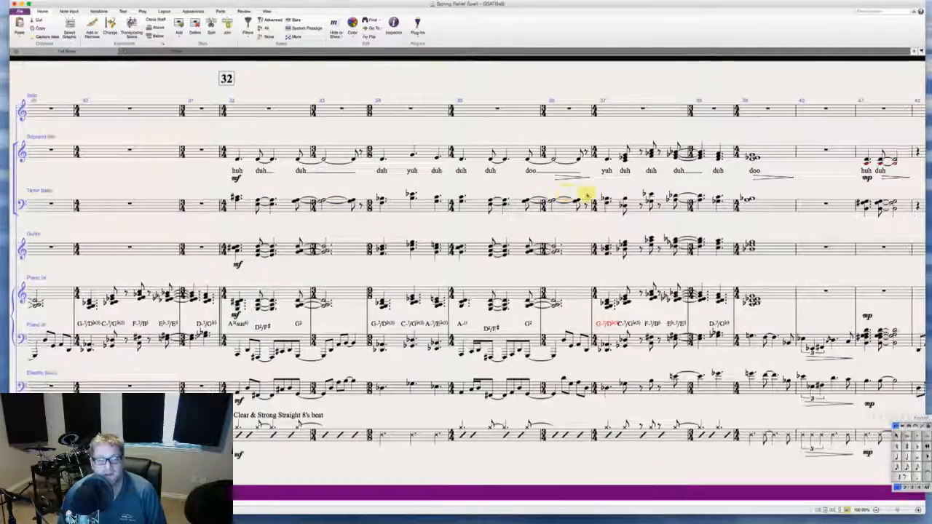
pyautogui.hscroll(3, 587, 194)
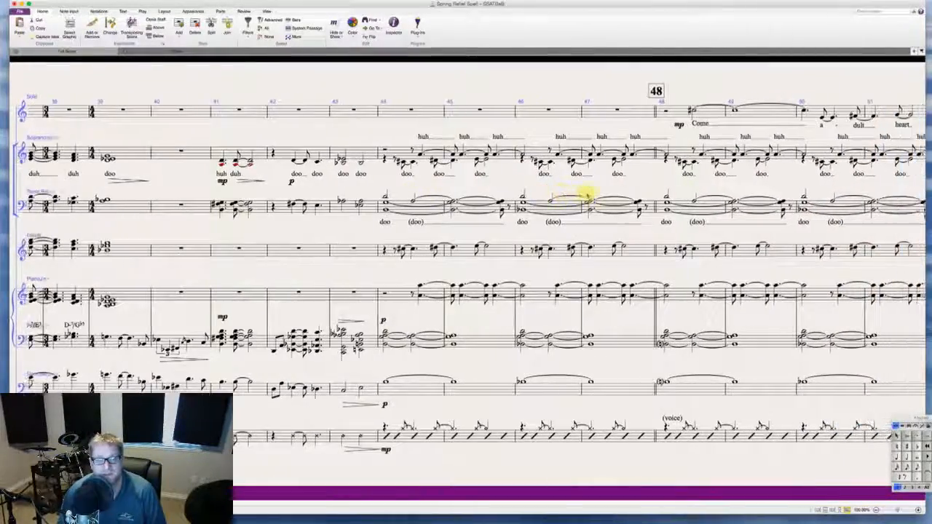
pyautogui.hscroll(15, 587, 194)
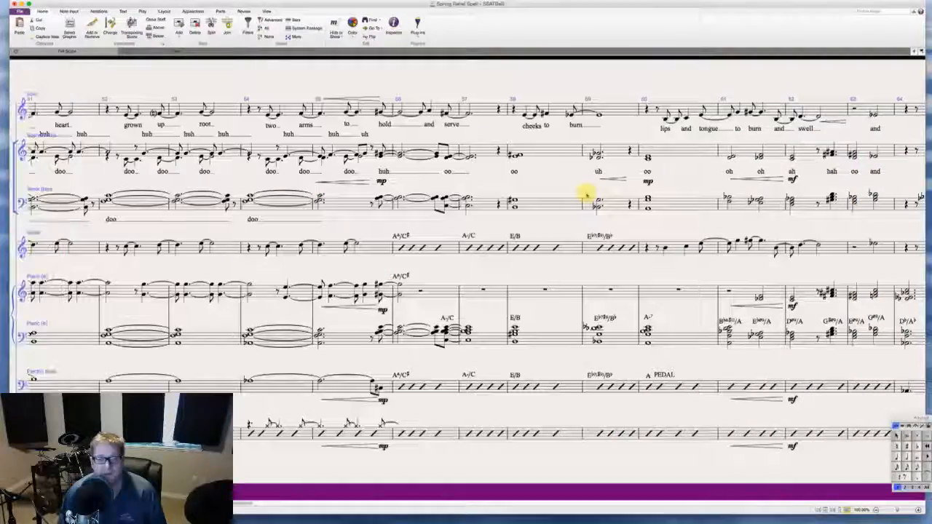
pyautogui.hscroll(15, 587, 195)
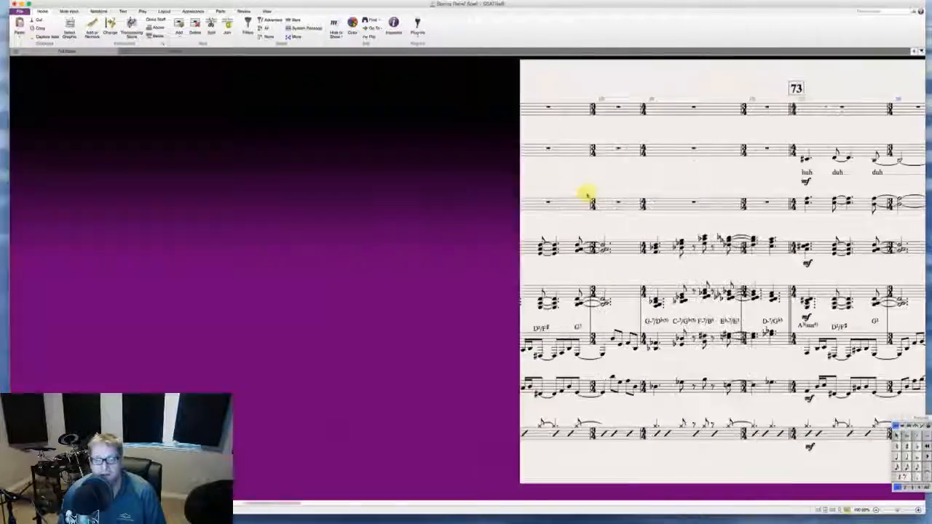
pyautogui.hscroll(5, 587, 194)
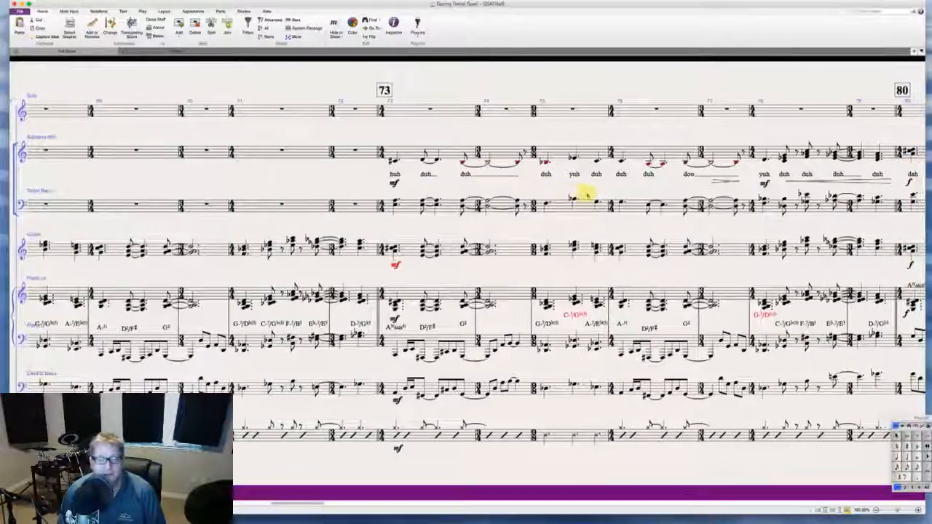
pyautogui.hscroll(15, 586, 194)
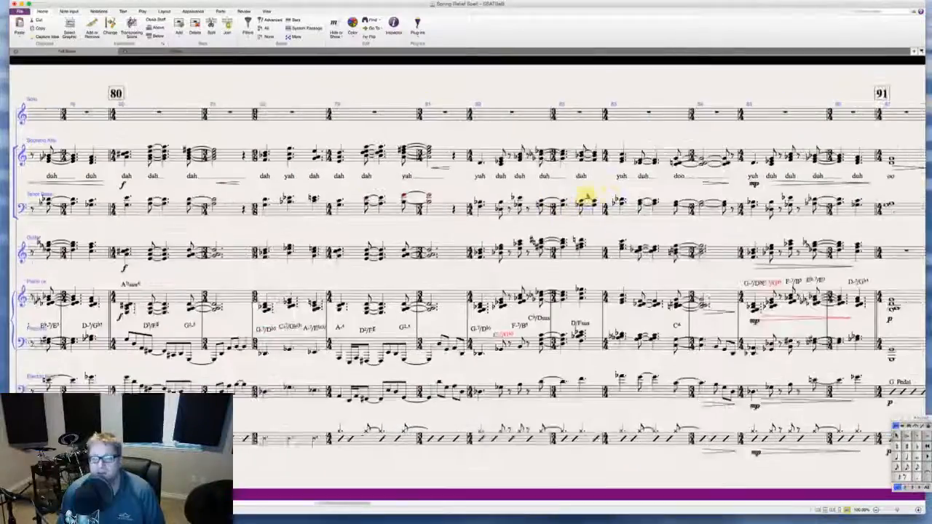
# - Review the score from the passage before rehearsal mark 100 through the solo section at 159 to the vocal solo cue at 188
pyautogui.hscroll(15, 587, 194)
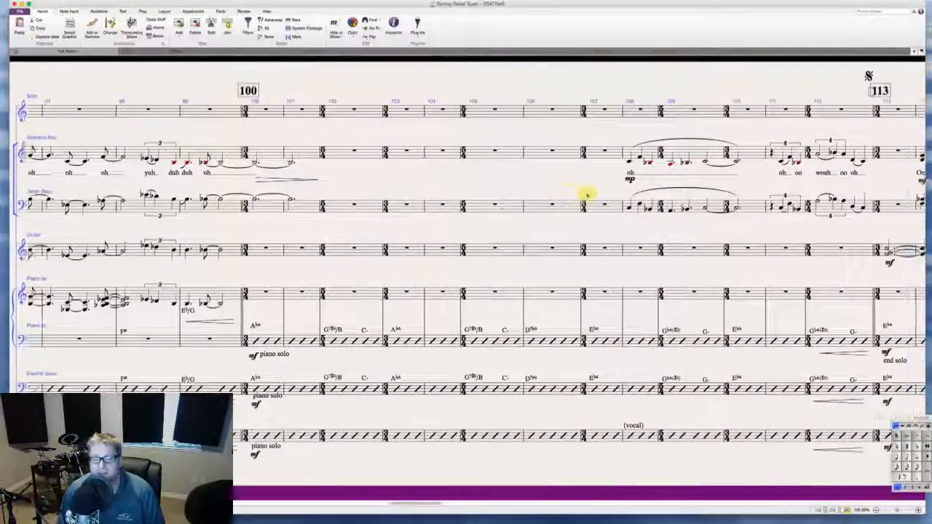
pyautogui.hscroll(15, 587, 194)
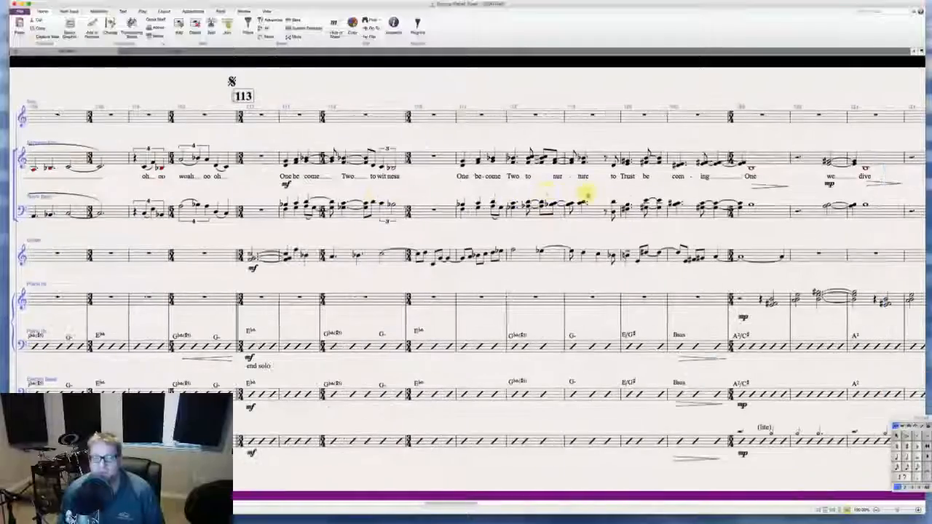
pyautogui.hscroll(15, 586, 195)
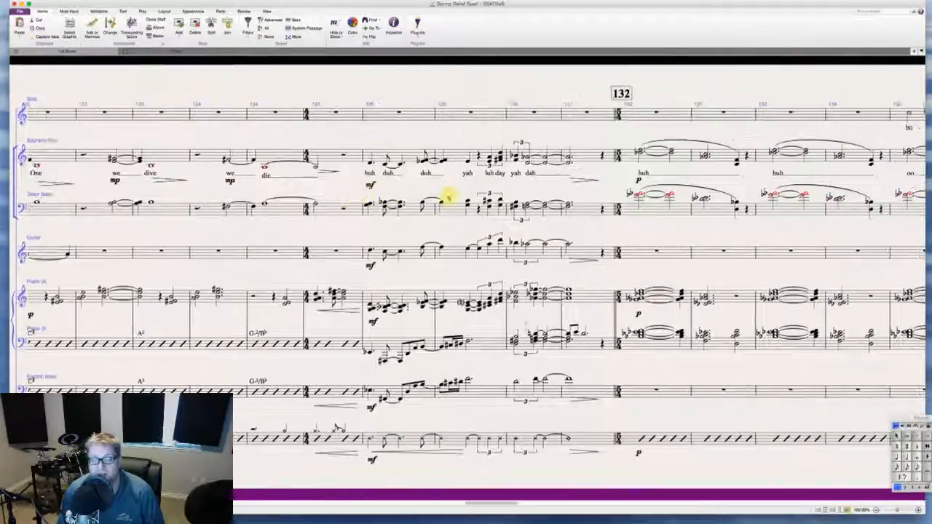
pyautogui.hscroll(10, 447, 198)
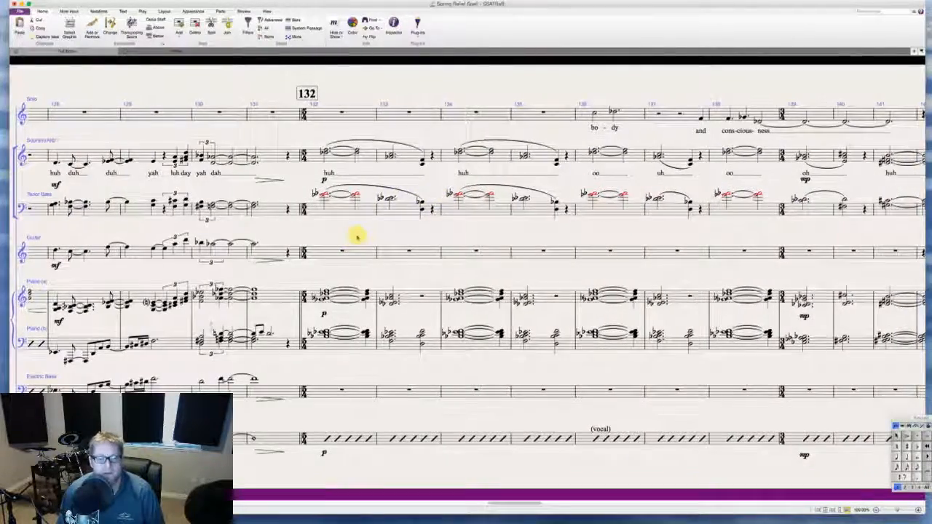
pyautogui.hscroll(7, 357, 236)
pyautogui.hscroll(10, 357, 237)
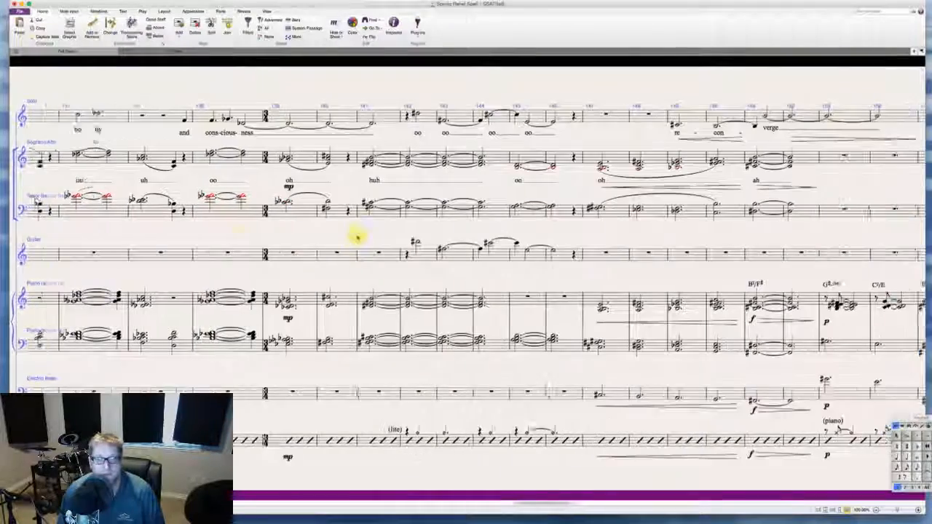
pyautogui.hscroll(15, 339, 231)
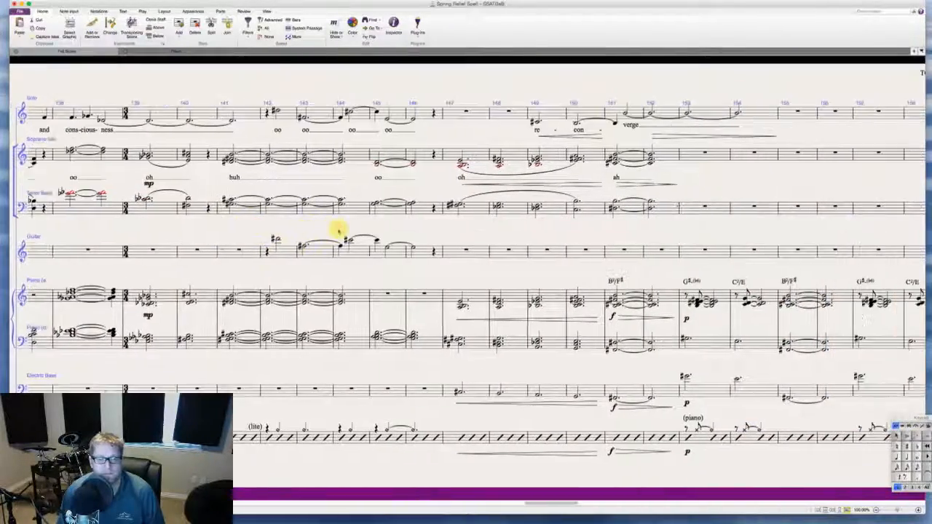
pyautogui.hscroll(1, 338, 232)
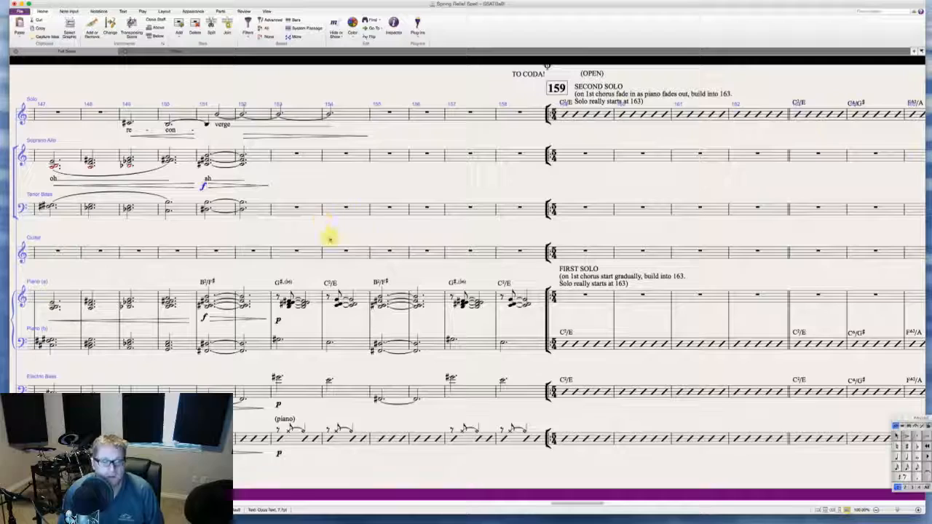
pyautogui.hscroll(6, 370, 236)
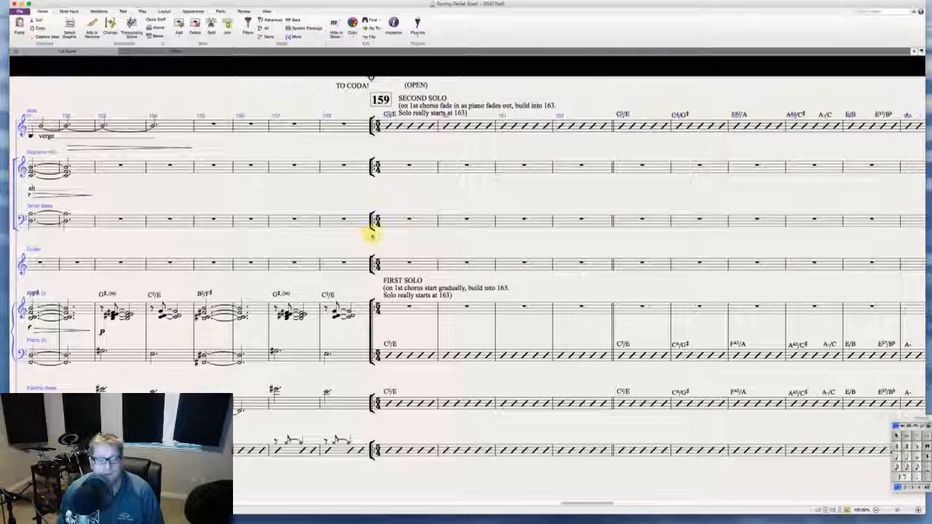
pyautogui.hscroll(4, 369, 235)
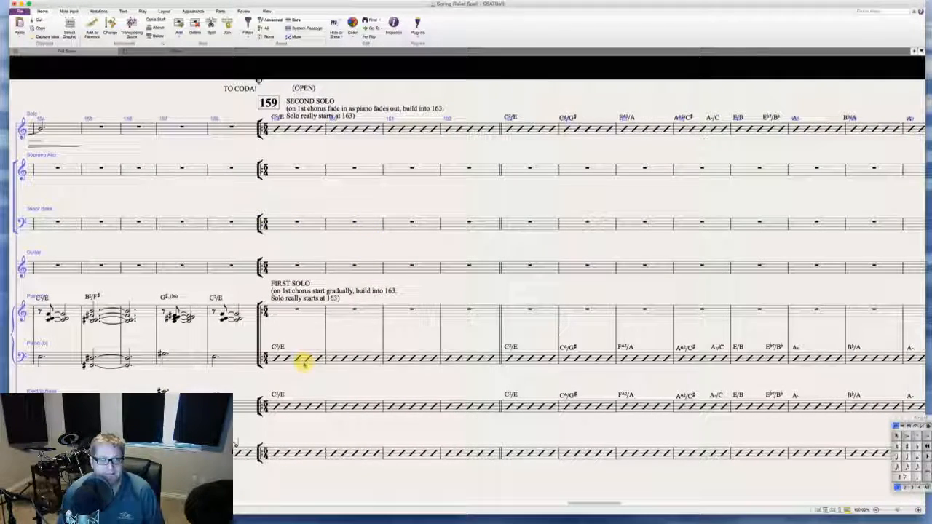
pyautogui.hscroll(15, 389, 354)
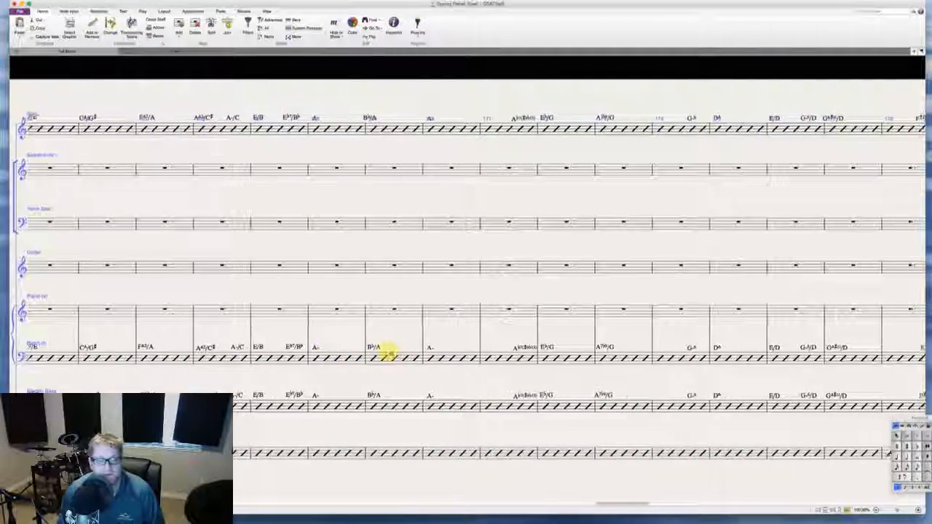
pyautogui.hscroll(20, 388, 354)
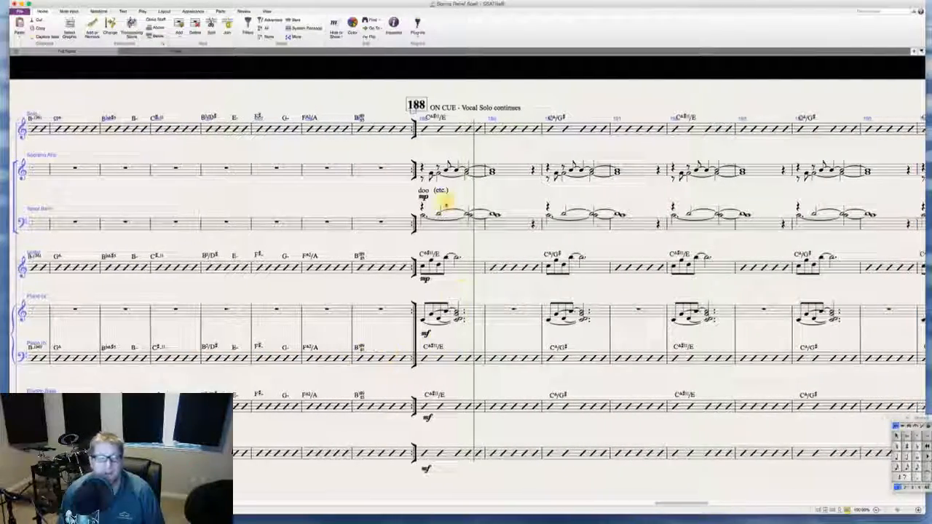
# - Change the guitar dynamic at rehearsal mark 188 to mf and copy it below the Solo staff at the same bar
pyautogui.click(423, 192)
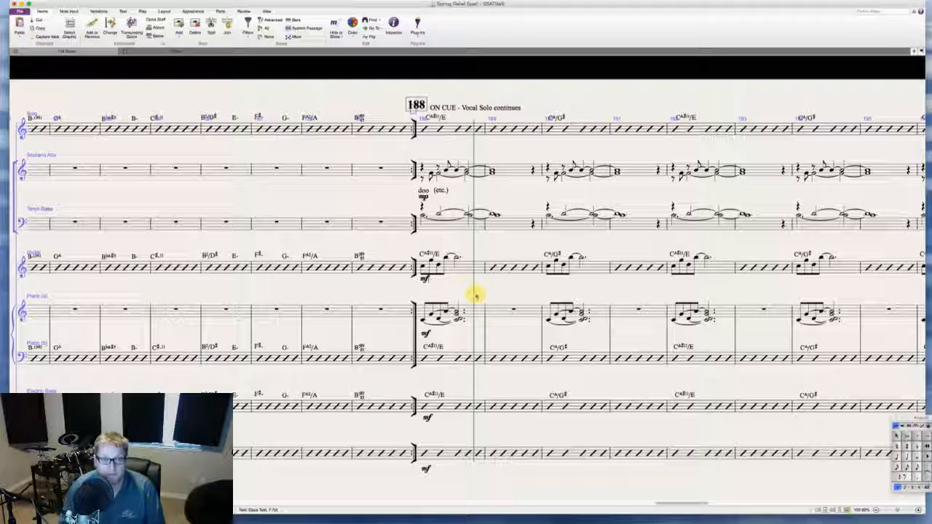
pyautogui.hscroll(3, 460, 290)
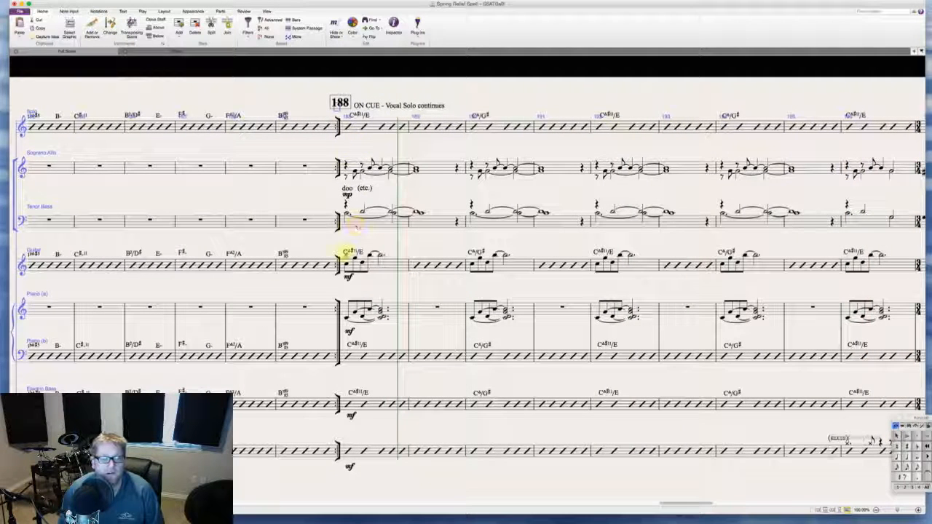
pyautogui.click(348, 276)
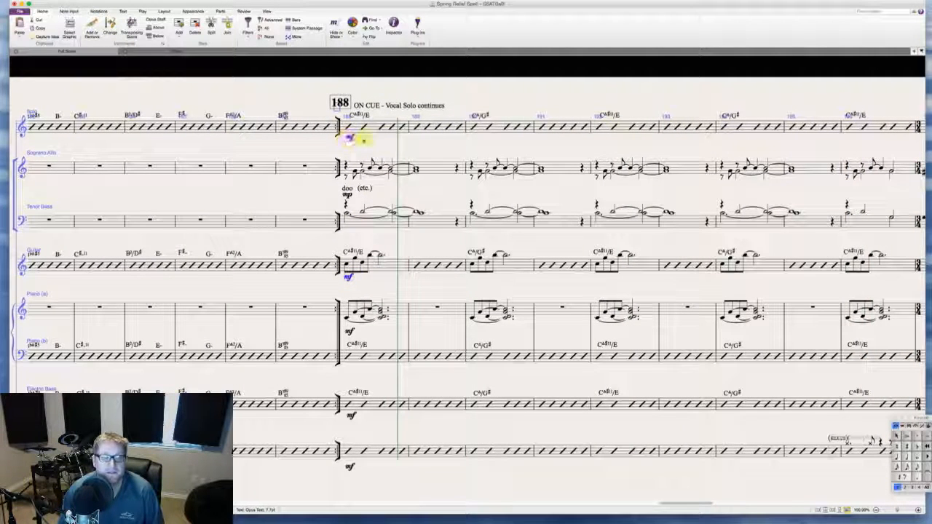
pyautogui.keyDown('alt'); pyautogui.click(349, 137); pyautogui.keyUp('alt')
# - Examine the passage from the vocal solo cue at rehearsal mark 188 to the end of the solo at 201
pyautogui.hscroll(5, 387, 142)
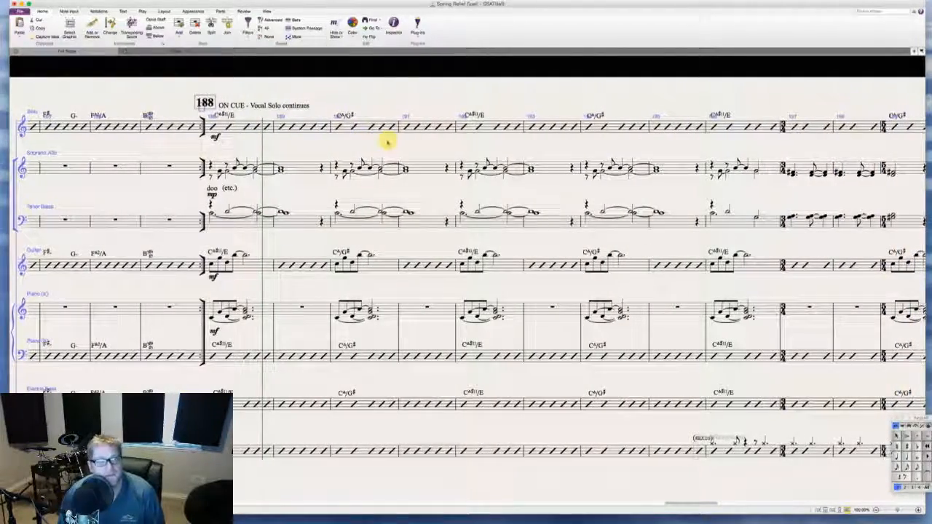
pyautogui.hscroll(-1, 387, 142)
pyautogui.hscroll(2, 387, 142)
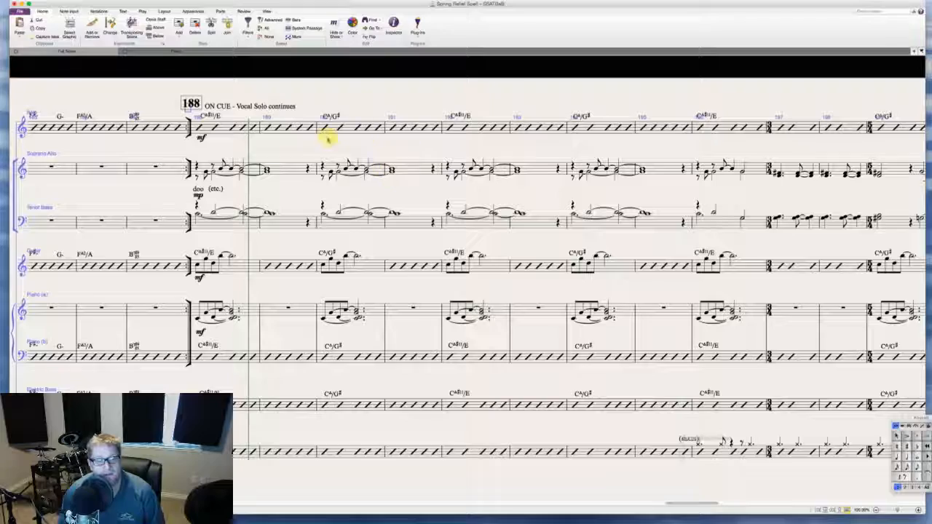
pyautogui.hscroll(10, 311, 147)
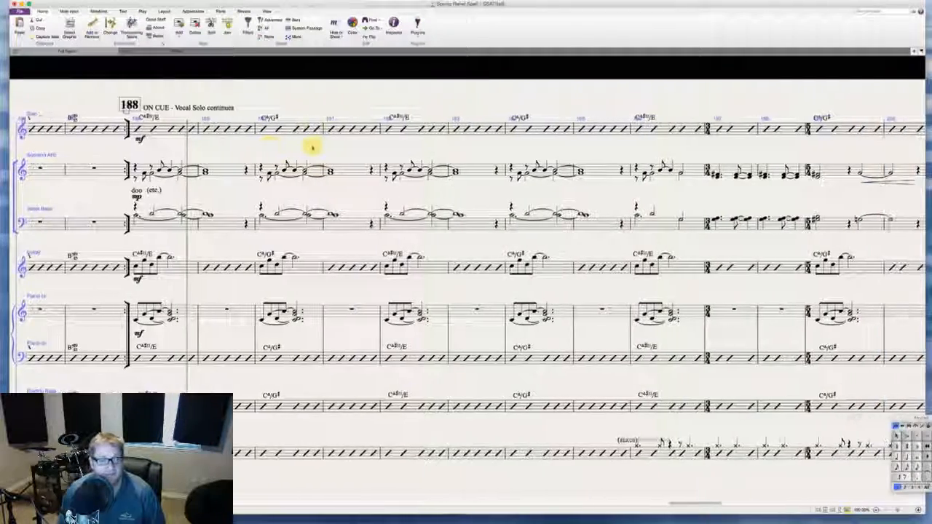
pyautogui.hscroll(5, 311, 147)
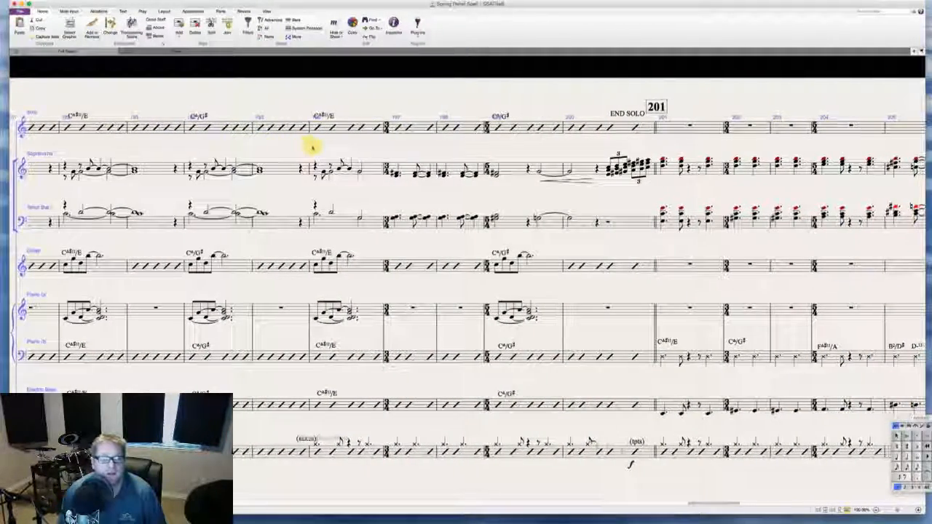
pyautogui.hscroll(-10, 311, 147)
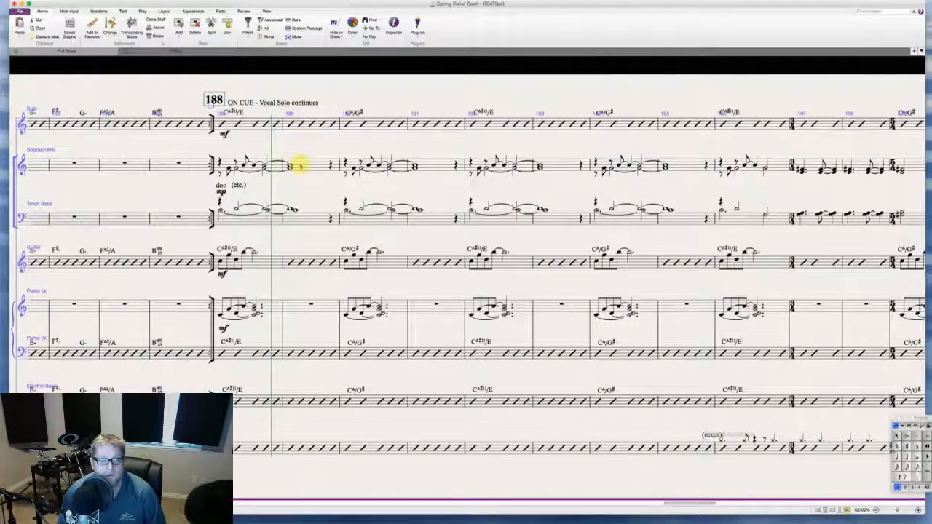
pyautogui.hscroll(8, 299, 163)
pyautogui.hscroll(4, 300, 163)
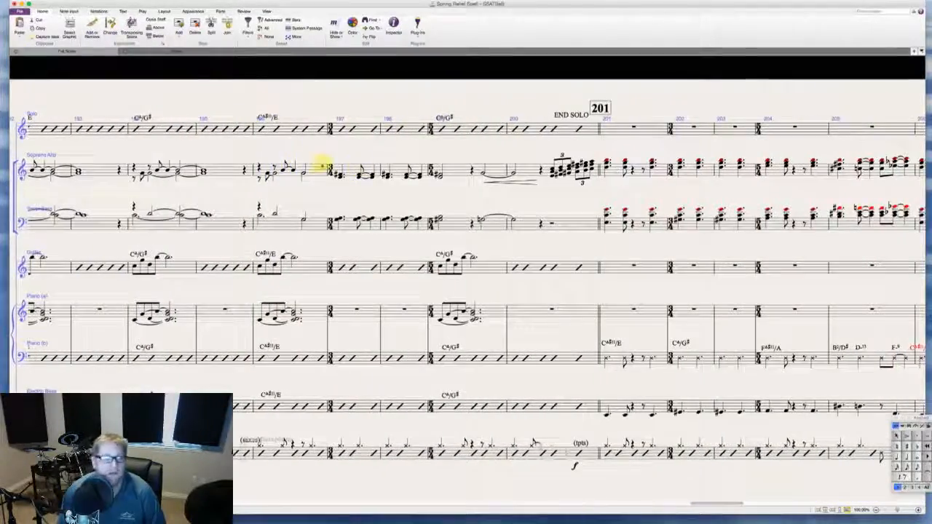
pyautogui.hscroll(-6, 322, 163)
pyautogui.hscroll(2, 323, 163)
pyautogui.hscroll(4, 320, 167)
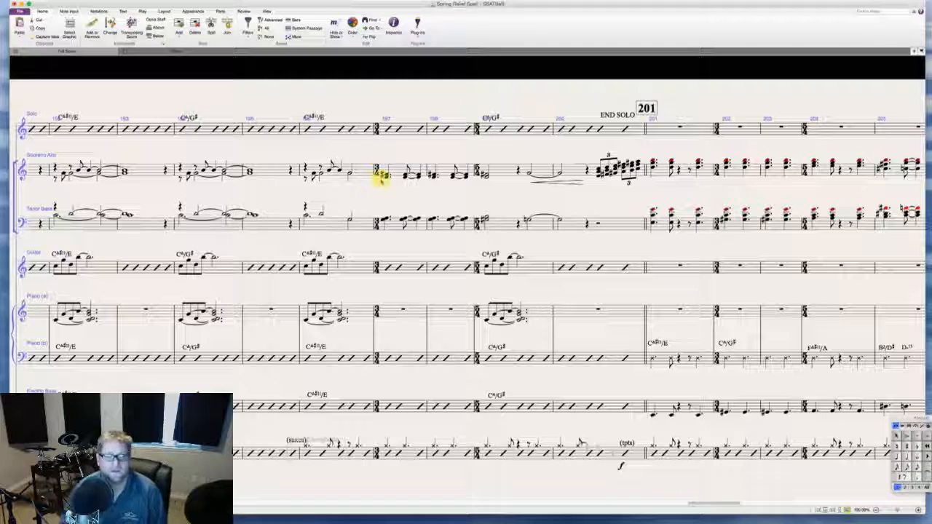
# - Add the Soprano Alto lyrics "doo doo doo doo uh hah" in bars 197 to 199, extending the syllables over the tied notes
pyautogui.click(386, 175)
pyautogui.press('super+l')
pyautogui.write('do')
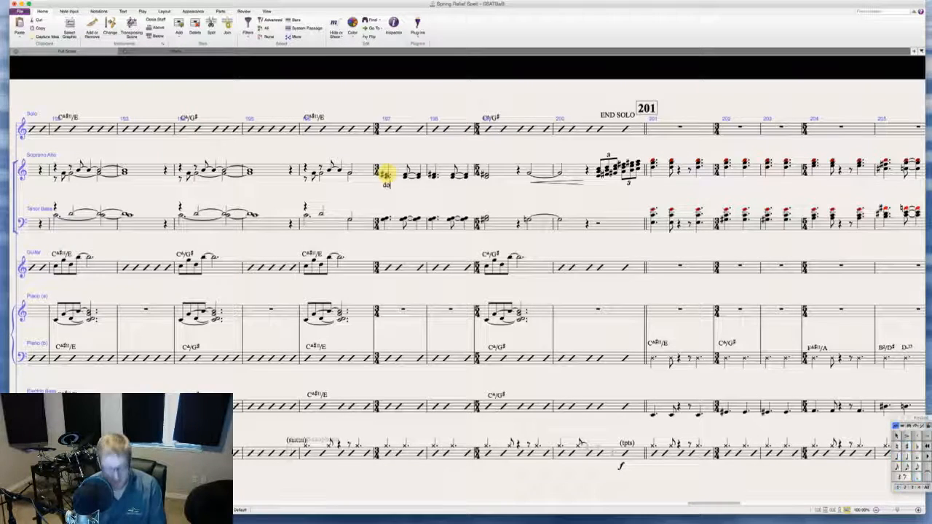
pyautogui.write('o doo doo doo')
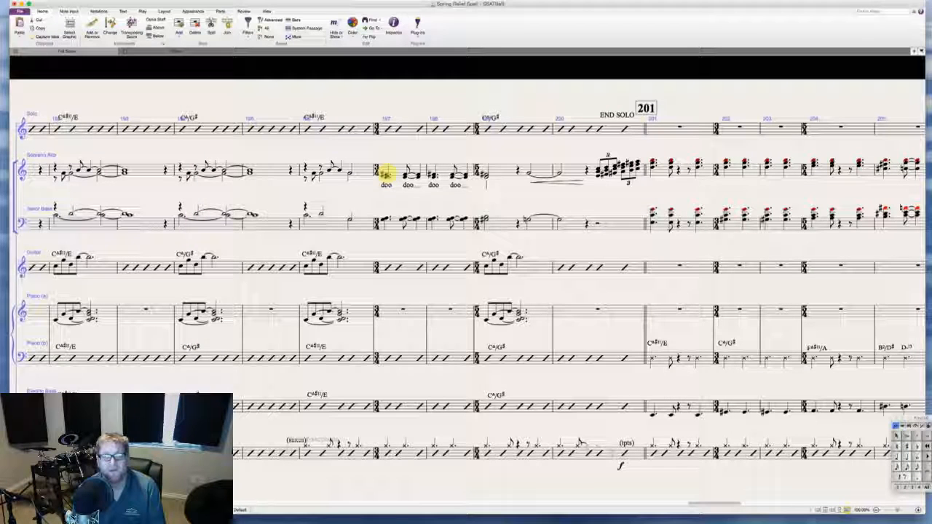
pyautogui.write(' uh')
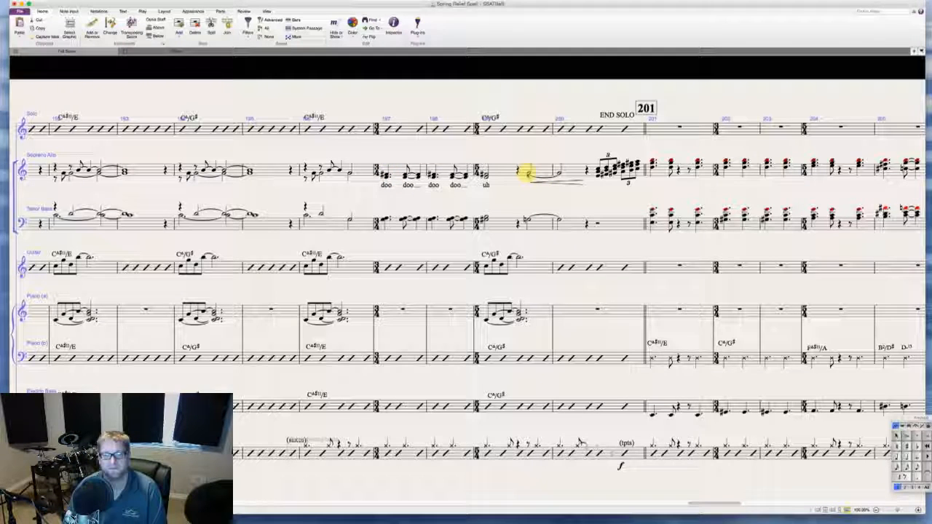
pyautogui.click(529, 173)
pyautogui.hotkey('ctrl', 'l')
pyautogui.write('hah')
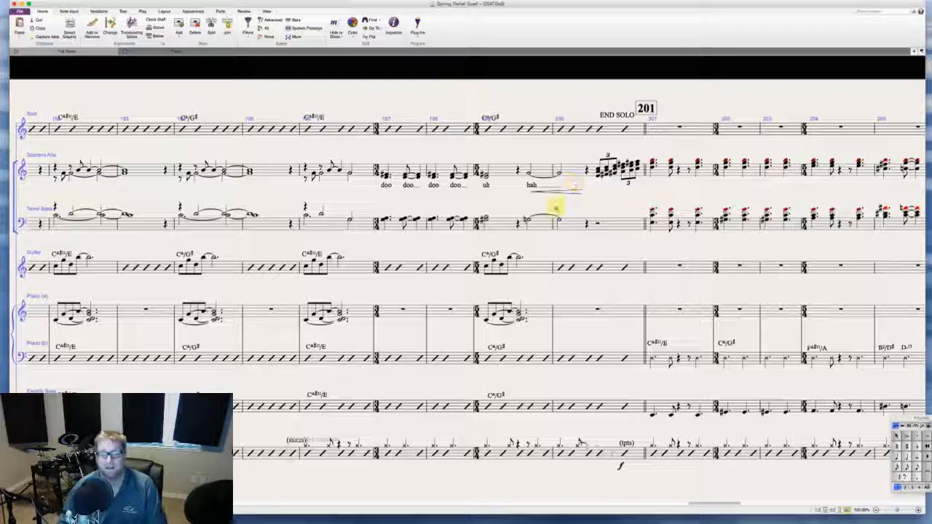
# - Add the Soprano Alto lyrics "duh vuh duh duh vuh duh" under the two triplets in bar 200
pyautogui.hscroll(2, 558, 208)
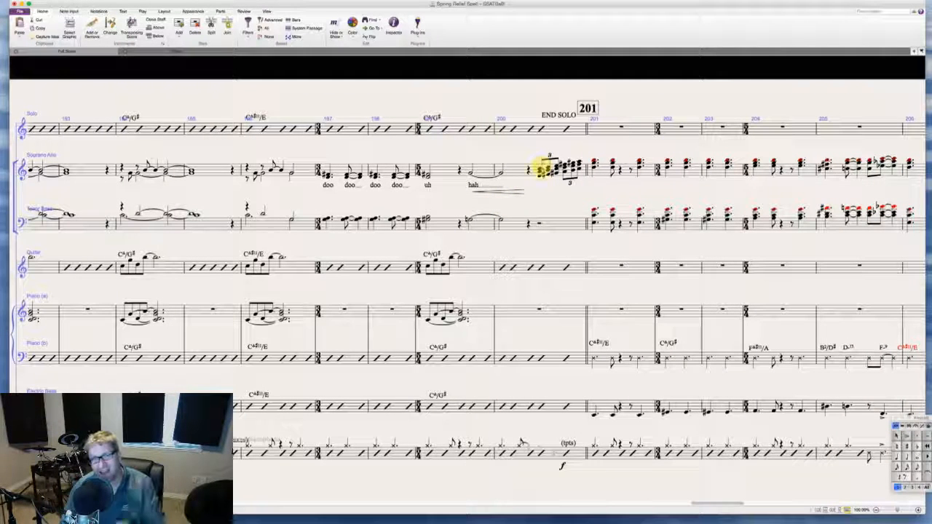
pyautogui.hotkey('ctrl', 'l')
pyautogui.write('duh')
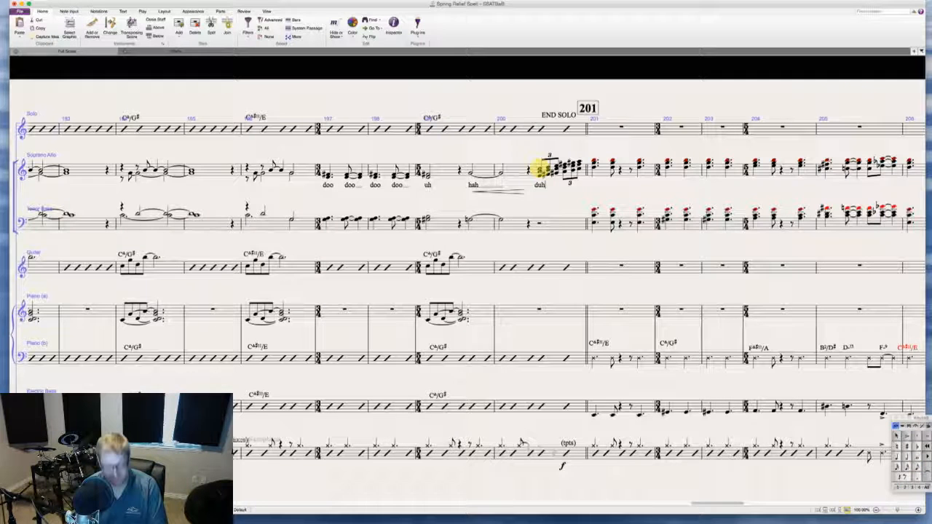
pyautogui.write(' duh')
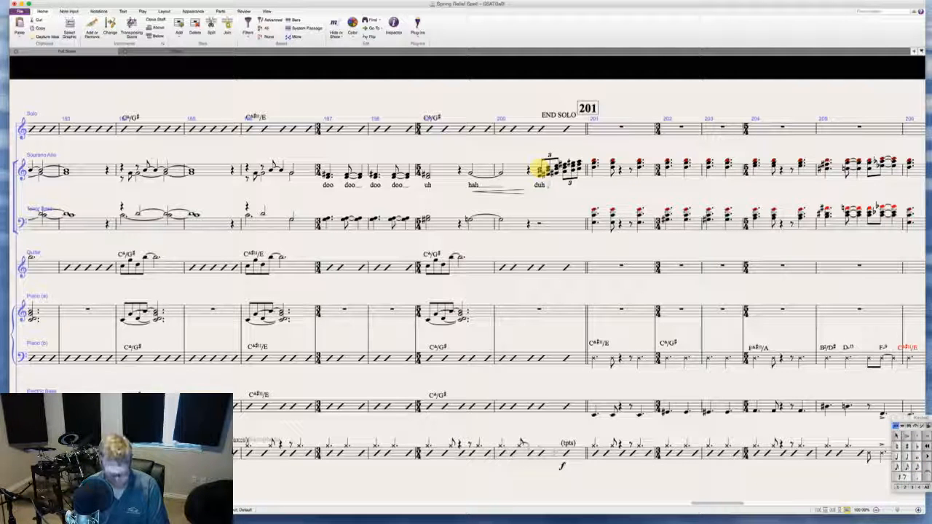
pyautogui.write(' duh duh')
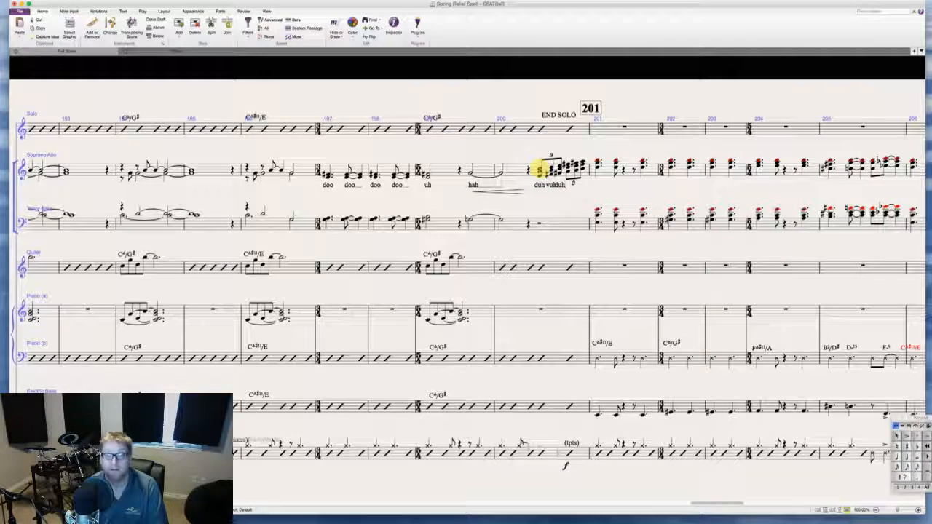
pyautogui.write(' vuh duh duh vuh duh')
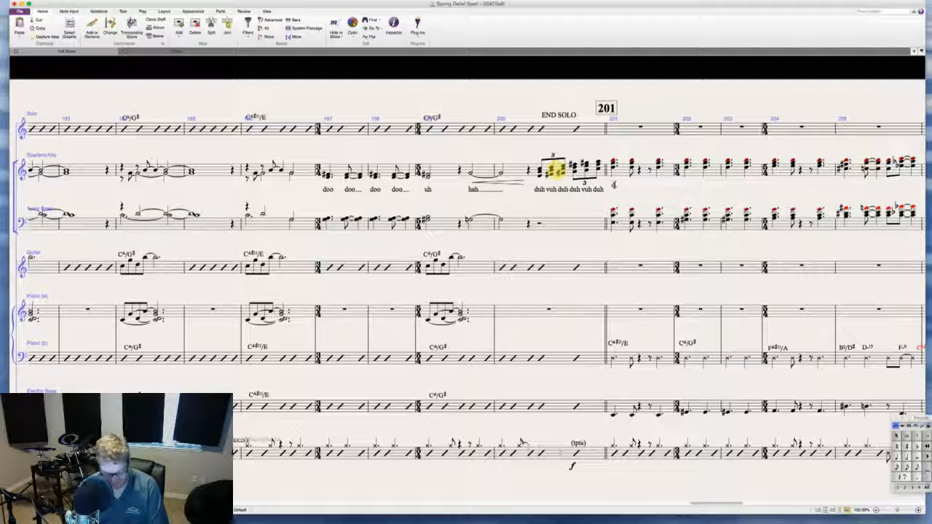
# - Enter the Soprano Alto lyrics "dah daht dah" in bar 201, "yah dah dah dah" in bars 202–203 and "yah daht dah" in bar 204
pyautogui.write(' dah dah!')
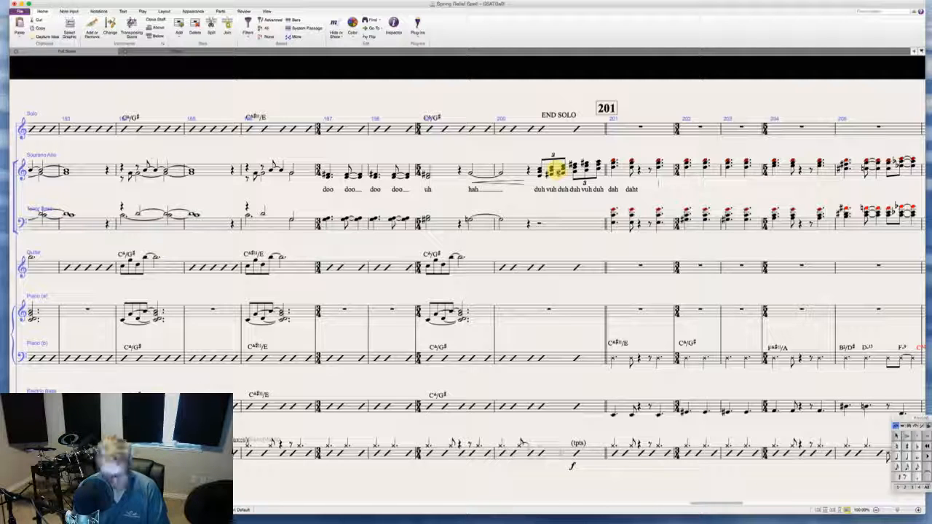
pyautogui.write('dah')
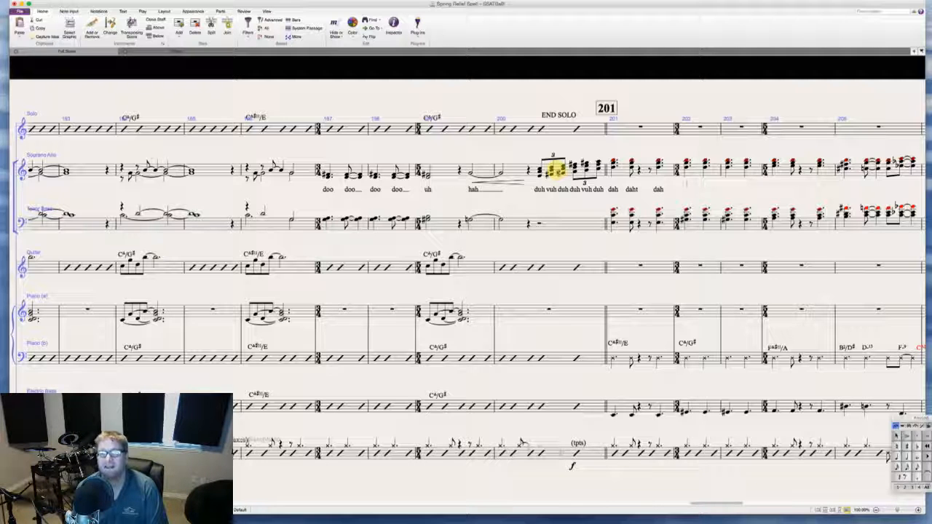
pyautogui.write(' yah dah dah dah dah')
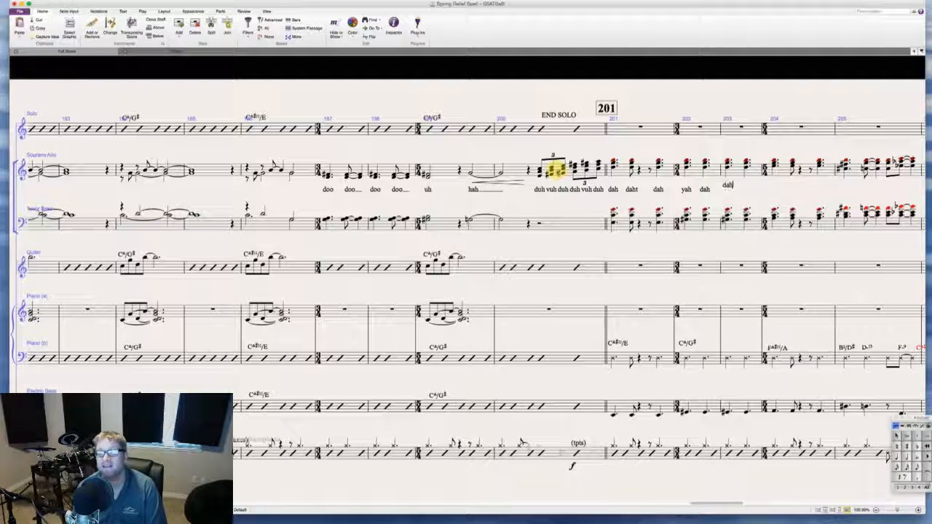
pyautogui.write(' dah yah')
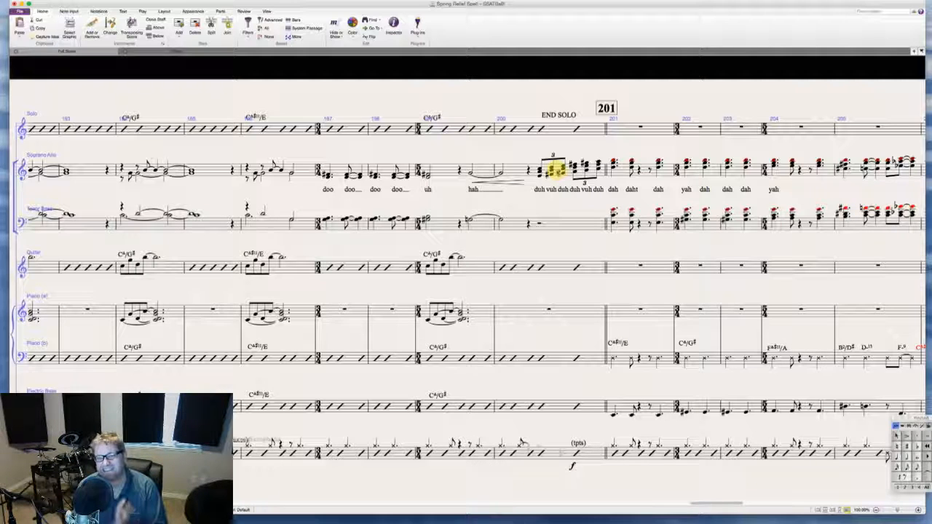
pyautogui.write('dah ')
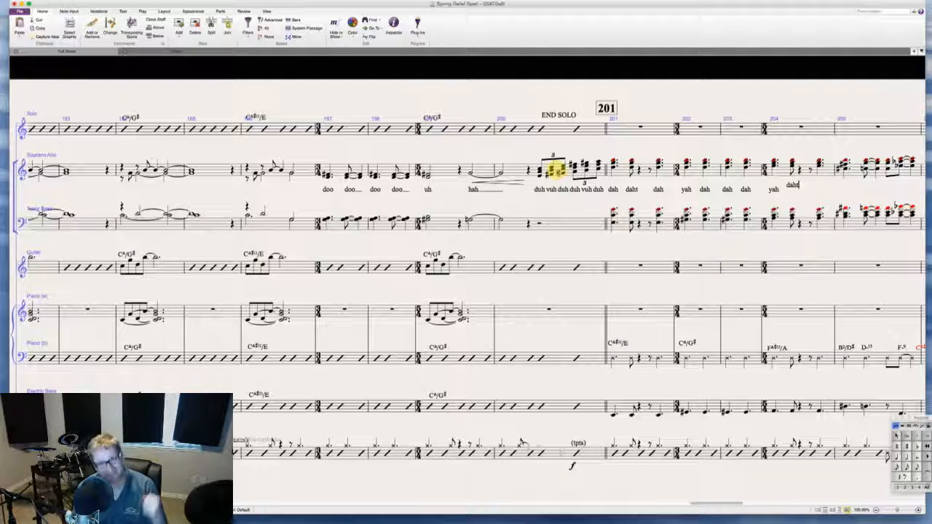
pyautogui.write('dah')
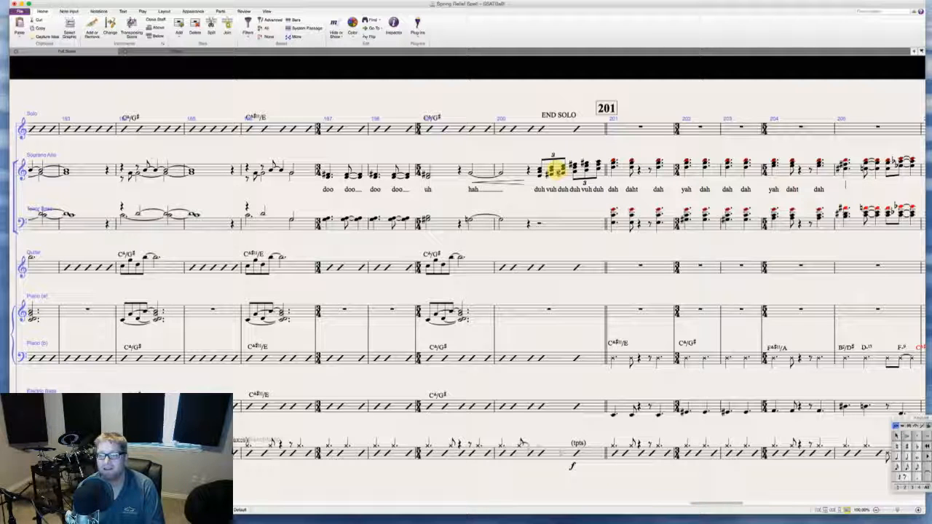
# - Enter the Soprano Alto lyrics "yah dah day yah" in bar 205, extending dah and the last yah, and "dah dah dah" in bar 206
pyautogui.write(' yah dah...')
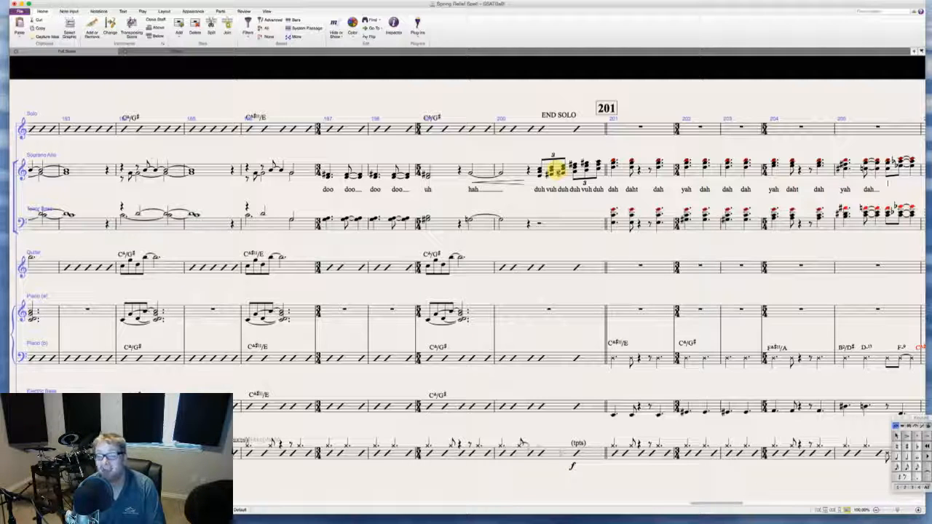
pyautogui.write('y yah')
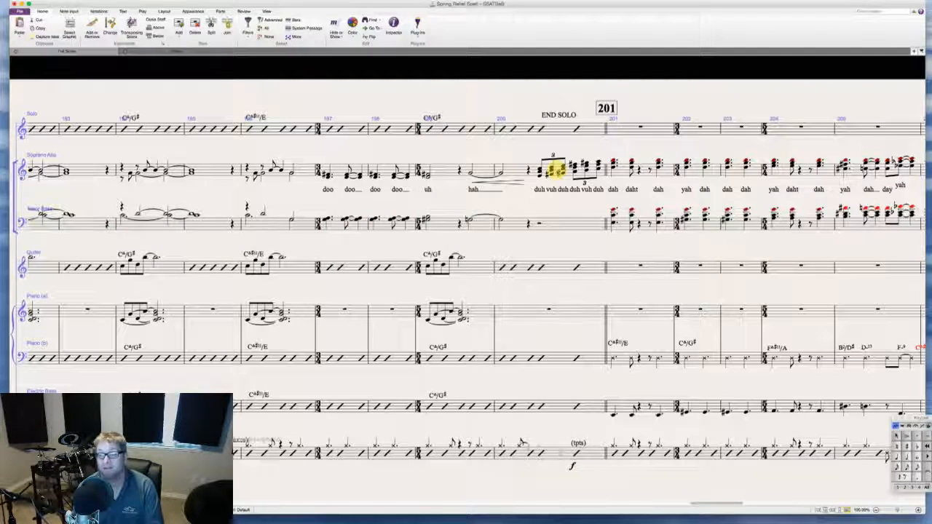
pyautogui.write('_')
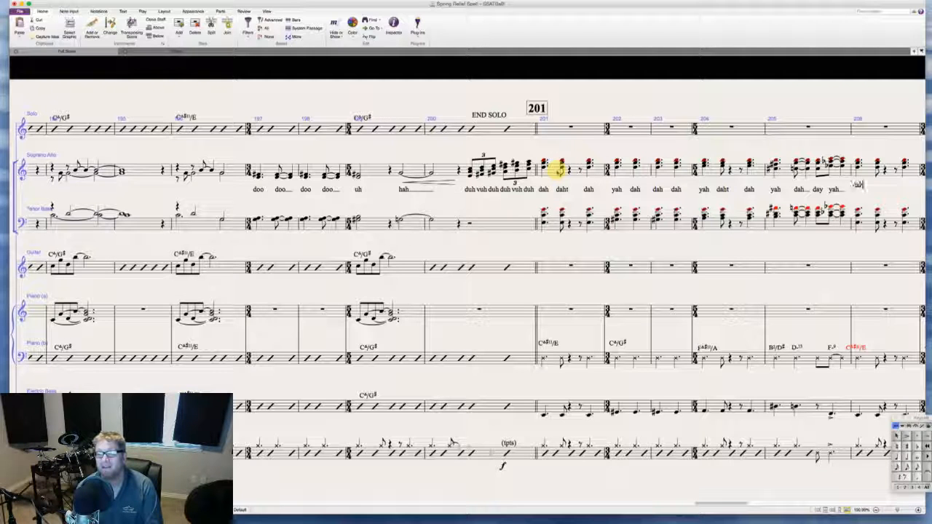
pyautogui.write('dah')
pyautogui.press('space')
pyautogui.write('dah')
pyautogui.press('space')
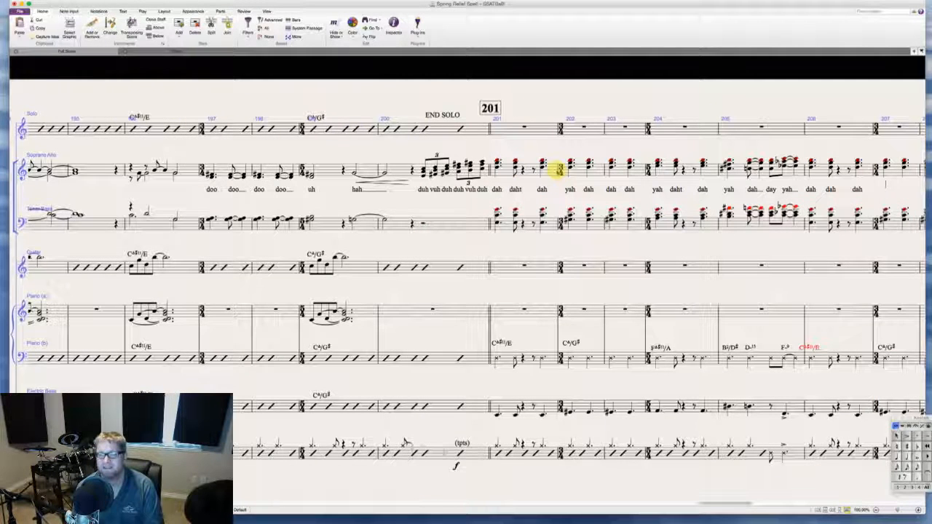
# - Enter the Soprano Alto lyrics "yah dah" in bar 207 and "dah day" under the first two chords of bar 208
pyautogui.write('dah')
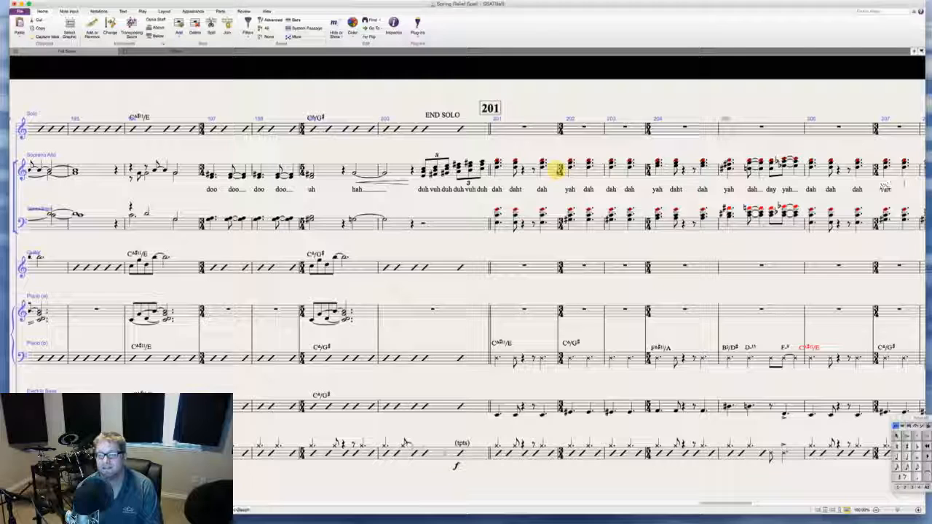
pyautogui.write('dah')
pyautogui.press('space')
pyautogui.press('Escape')
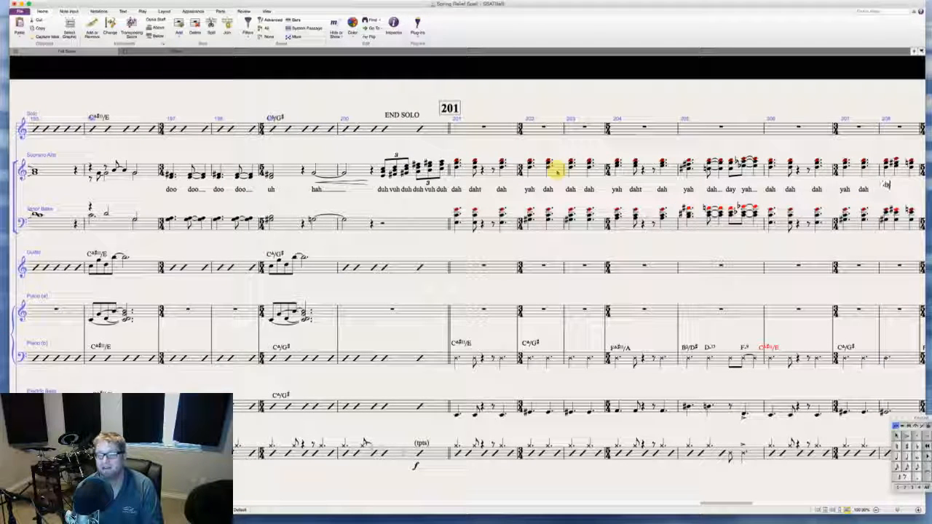
pyautogui.write('daht dah yah ')
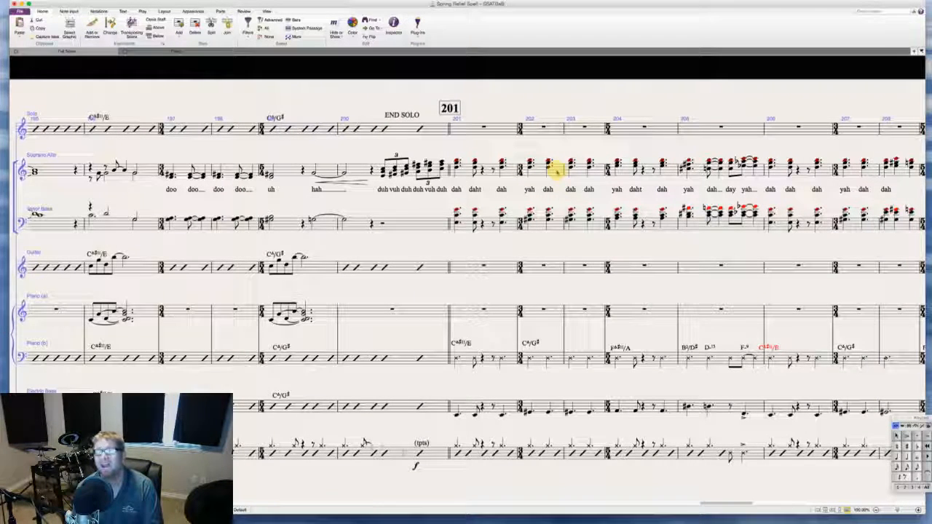
pyautogui.write('dah day')
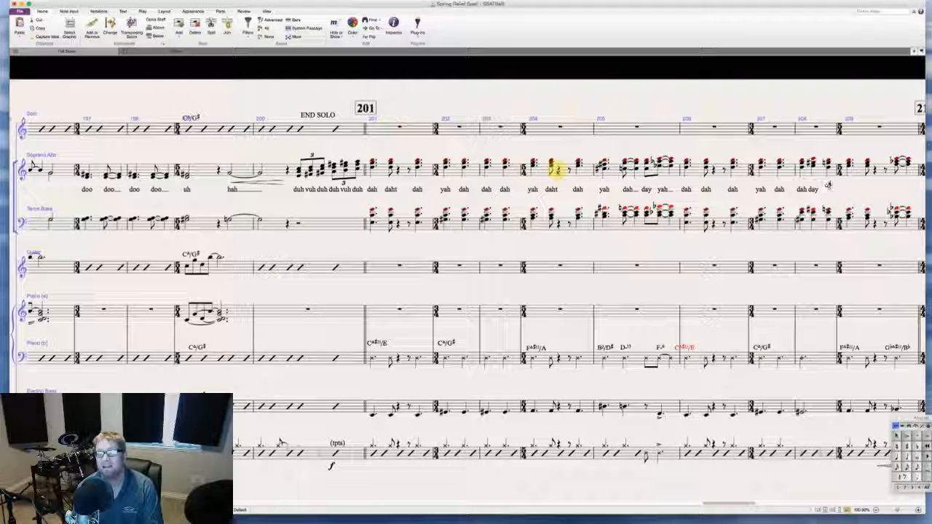
# - Enter the Soprano Alto lyrics "yah" ending bar 208, "dah daht dah" in bar 209 and "yah dah" in bar 210, extending each bar's last dah
pyautogui.write(' yah dah dah ')
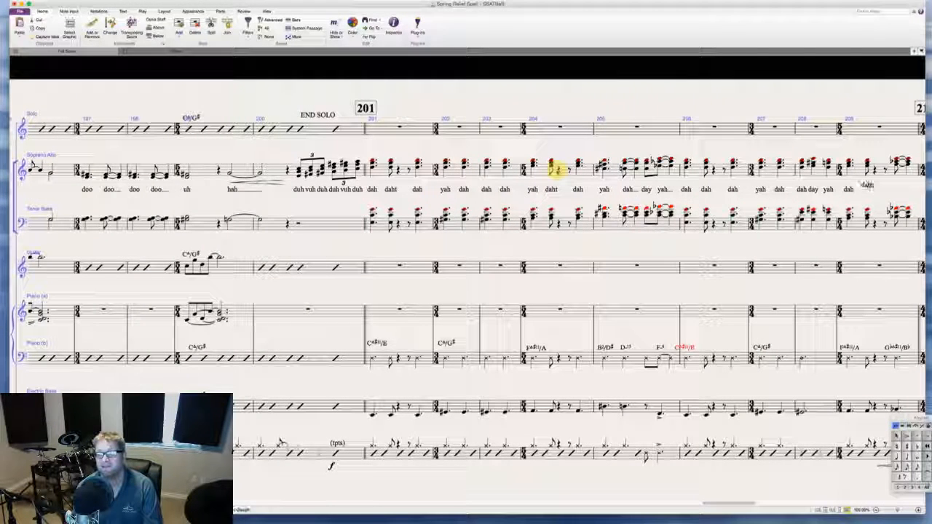
pyautogui.write('dah yah')
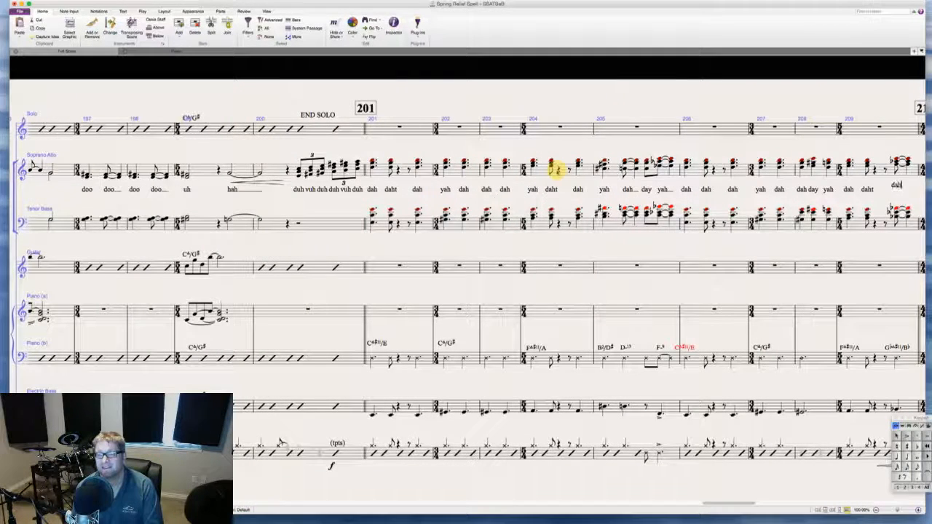
pyautogui.write(' dah dah day yah dah daht')
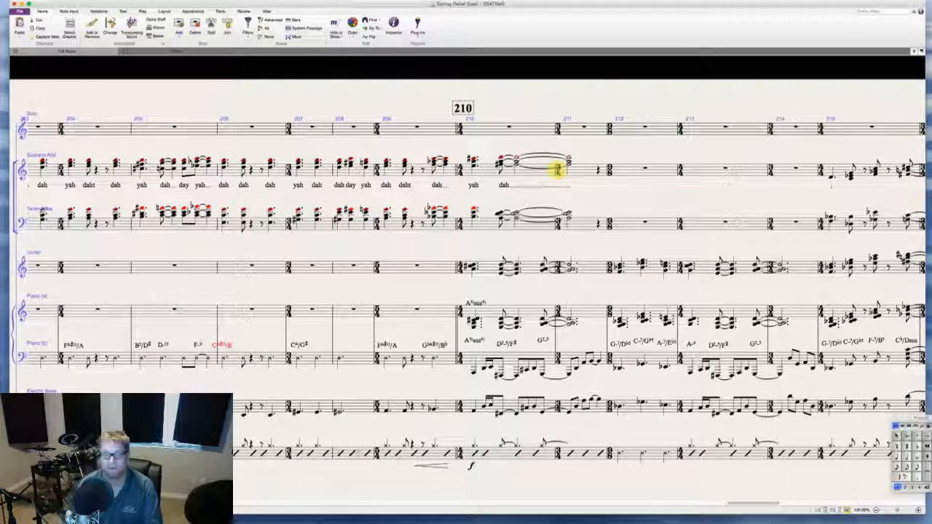
# - Add an ff dynamic to the Soprano Alto at the first triplet in bar 200, placing it and the preceding hairpin below the lyrics
pyautogui.hscroll(3, 597, 188)
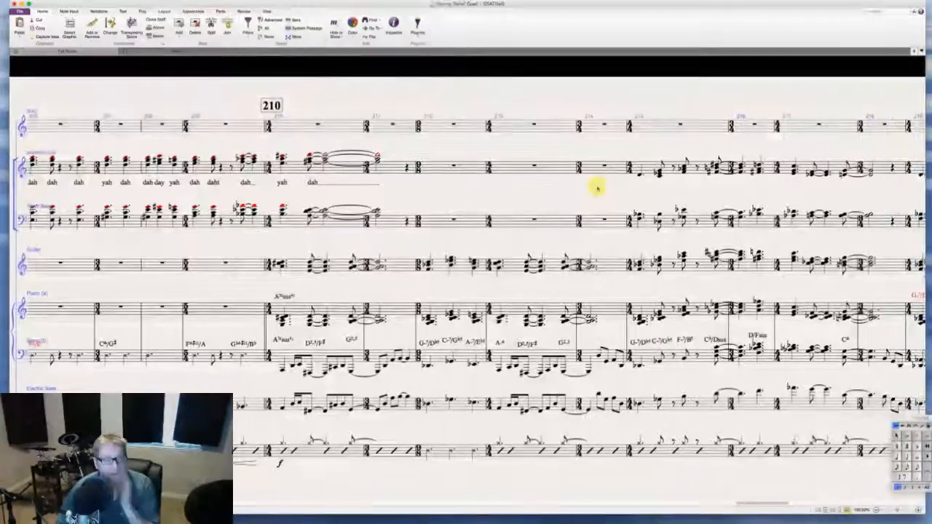
pyautogui.hscroll(-12, 597, 188)
pyautogui.click(575, 169)
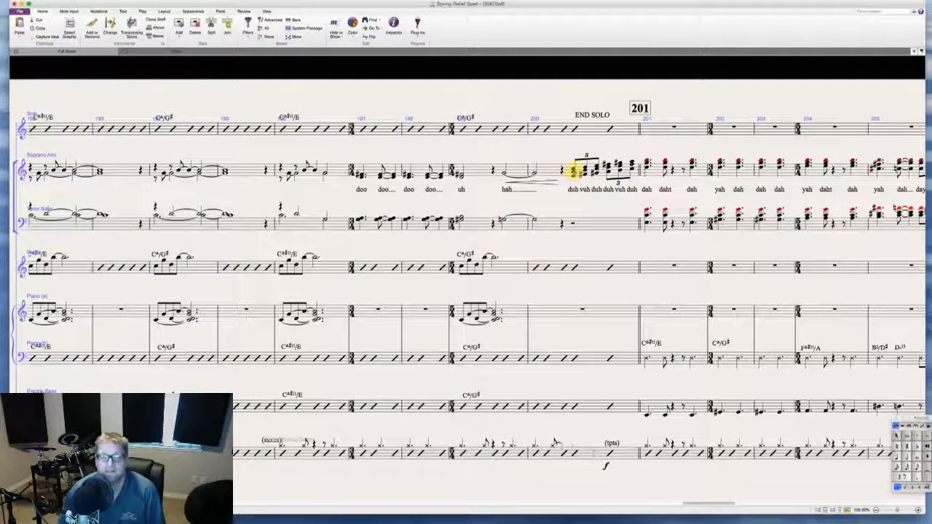
pyautogui.press('super+e')
pyautogui.press('super+f')
pyautogui.press('super+f')
pyautogui.press('super+f')
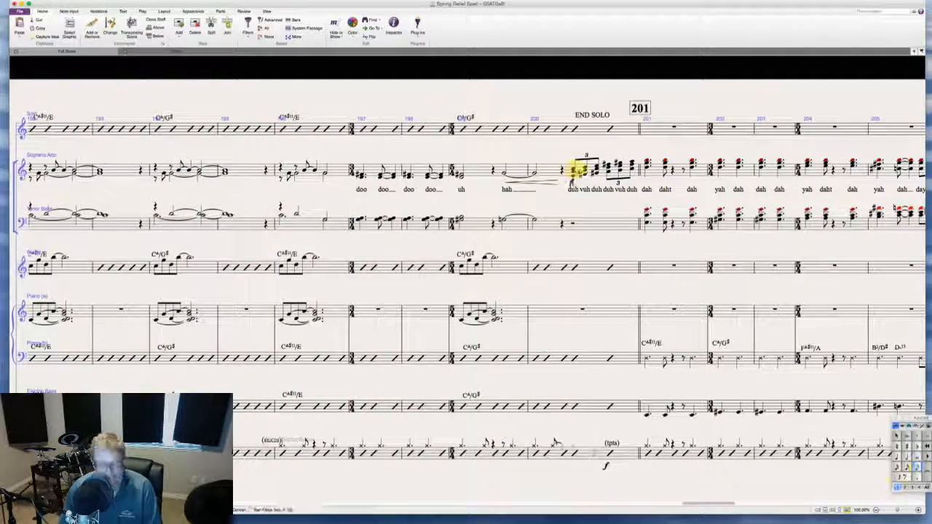
pyautogui.press('BackSpace')
pyautogui.press('Escape')
pyautogui.press('Escape')
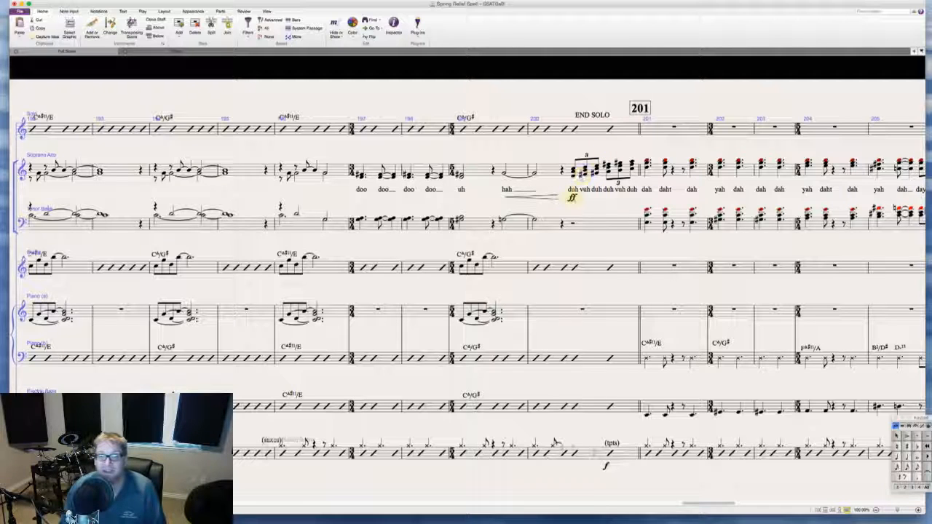
pyautogui.click(572, 198)
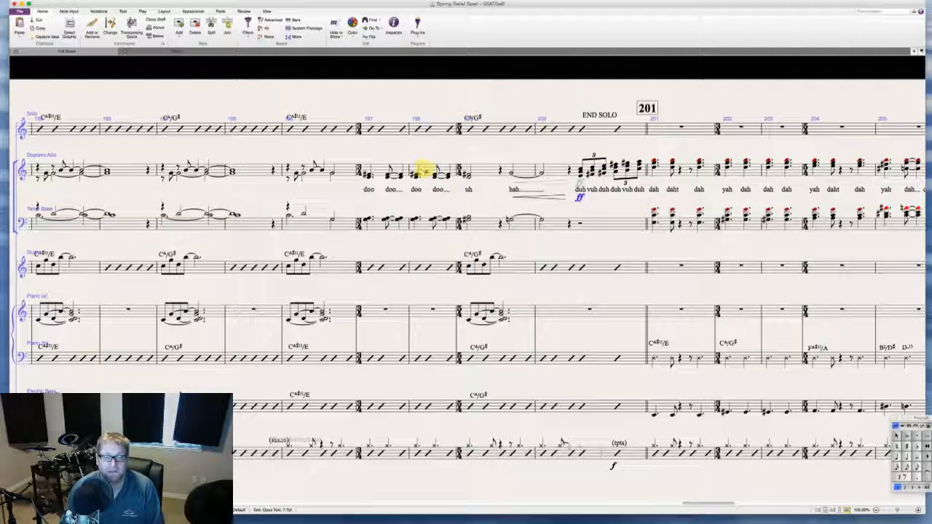
# - Add a crescendo hairpin below the Soprano Alto lyrics across bars 197–198 and copy it to the guitar, piano, electric bass and drum staves
pyautogui.moveTo(422, 166); pyautogui.dragTo(380, 170)
pyautogui.press('h')
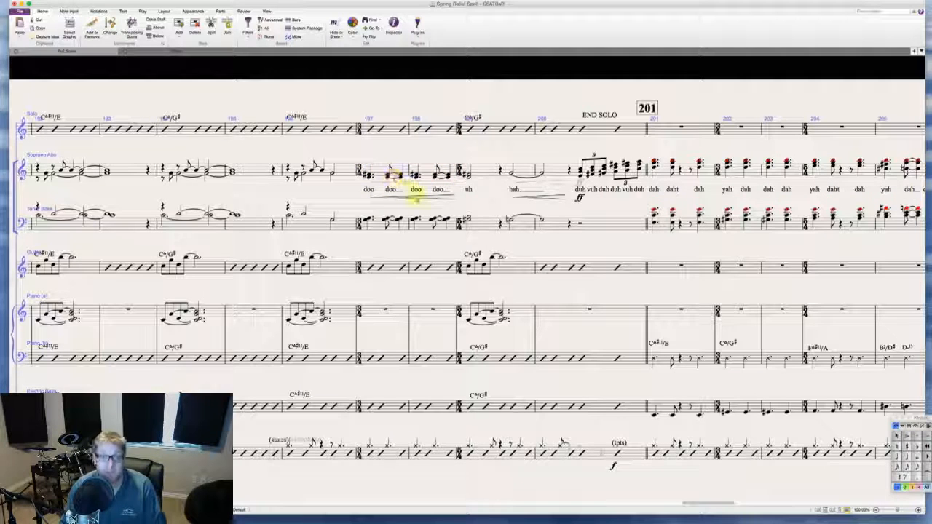
pyautogui.keyDown('alt'); pyautogui.click(366, 278); pyautogui.keyUp('alt')
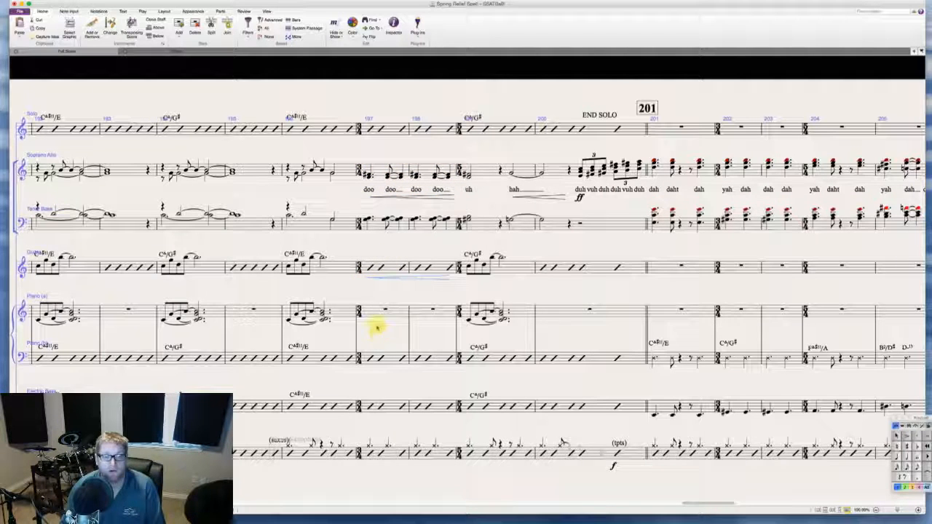
pyautogui.keyDown('alt'); pyautogui.click(368, 372); pyautogui.keyUp('alt')
pyautogui.keyDown('alt'); pyautogui.click(366, 418); pyautogui.keyUp('alt')
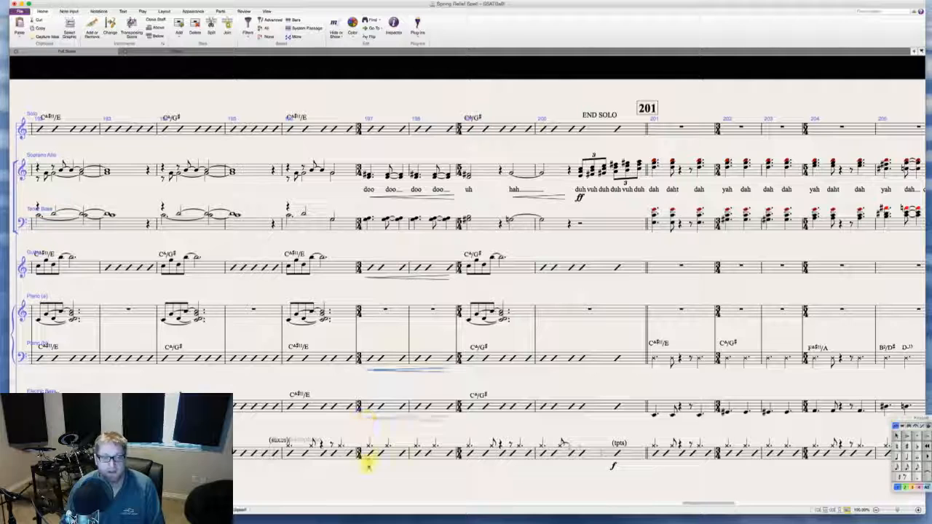
pyautogui.press('Escape')
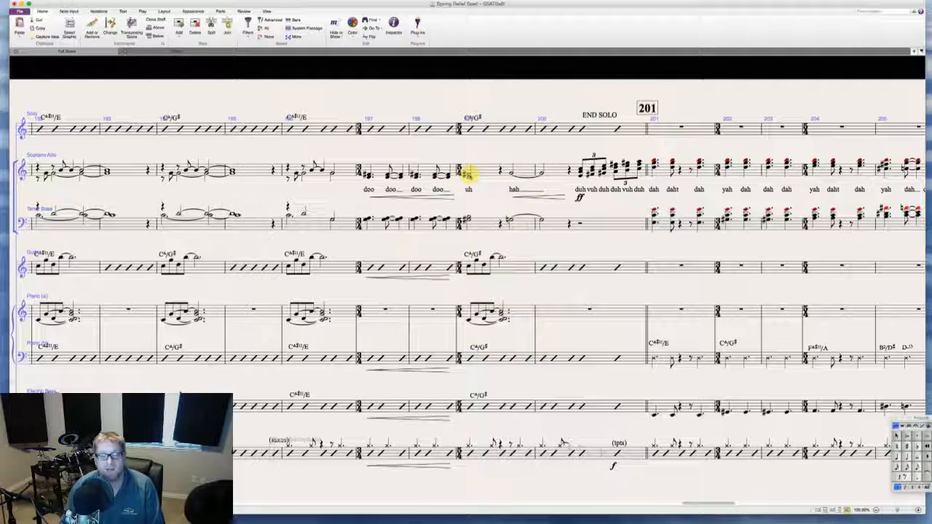
# - Add an f dynamic below the Soprano Alto lyrics at the start of bar 199 and copy it to the guitar, piano, electric bass and drums
pyautogui.click(469, 175)
pyautogui.press('super+e')
pyautogui.press('super+f')
pyautogui.press('Escape')
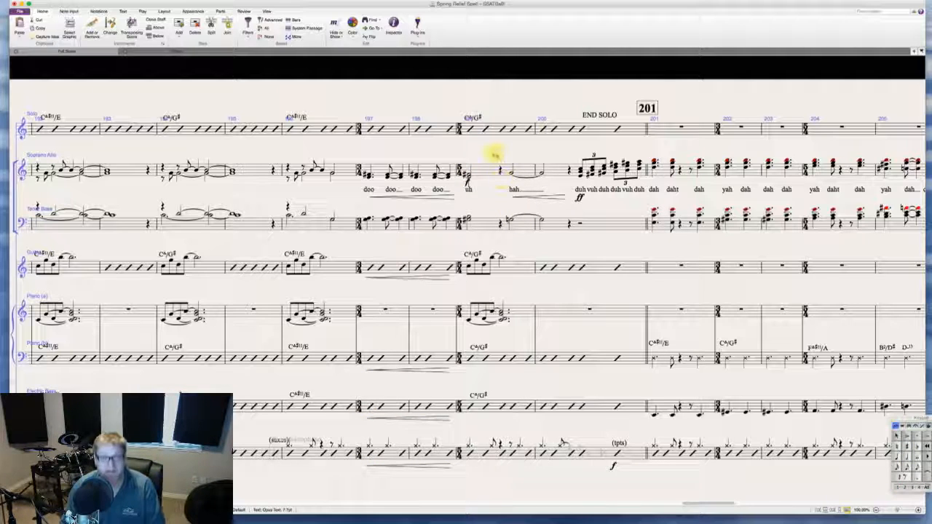
pyautogui.press('Escape')
pyautogui.click(466, 197)
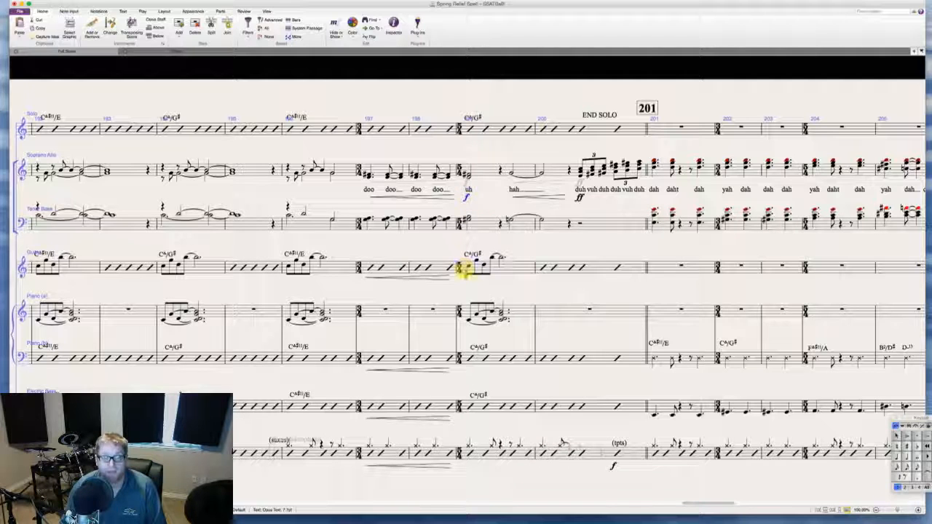
pyautogui.keyDown('alt'); pyautogui.click(467, 279); pyautogui.keyUp('alt')
pyautogui.keyDown('alt'); pyautogui.click(468, 369); pyautogui.keyUp('alt')
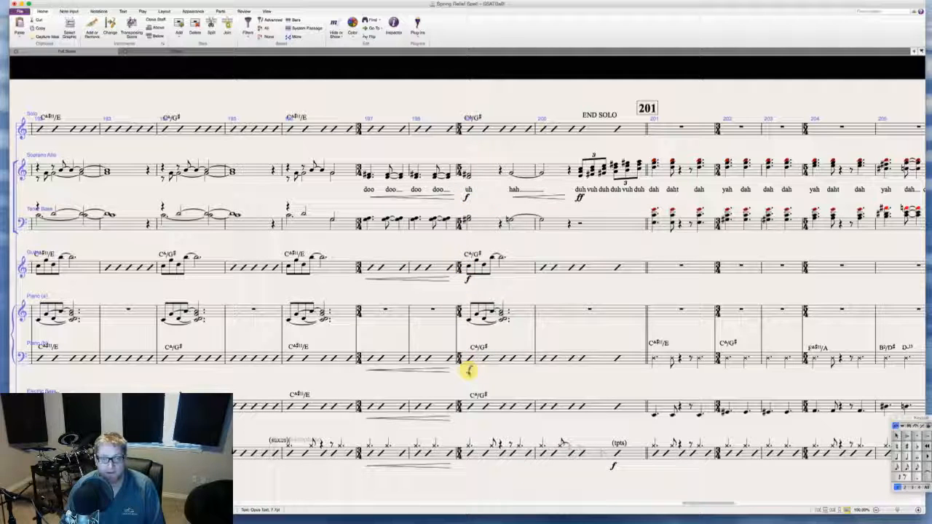
pyautogui.keyDown('alt'); pyautogui.click(469, 419); pyautogui.keyUp('alt')
pyautogui.keyDown('alt'); pyautogui.click(468, 446); pyautogui.keyUp('alt')
# - Change the drum part's dynamic in bar 200 to ff and move it to the start of bar 201
pyautogui.hscroll(3, 531, 481)
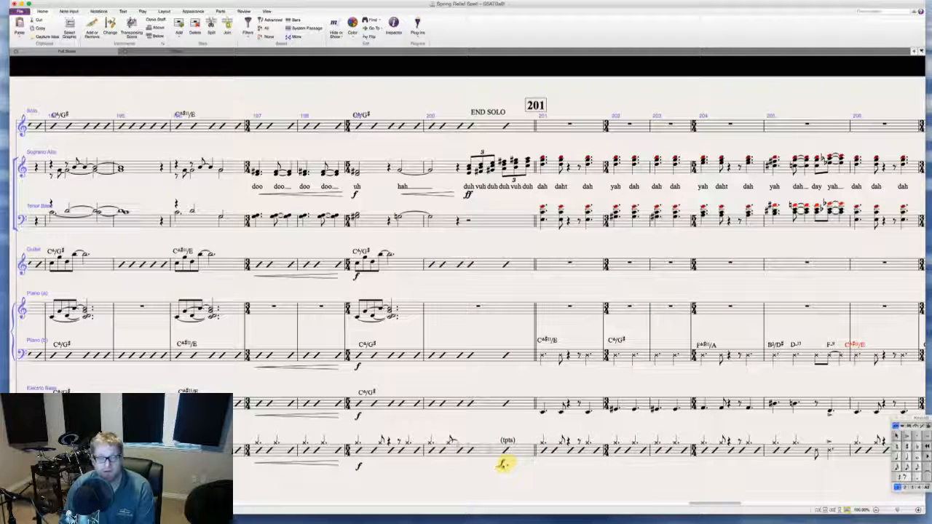
pyautogui.click(502, 464)
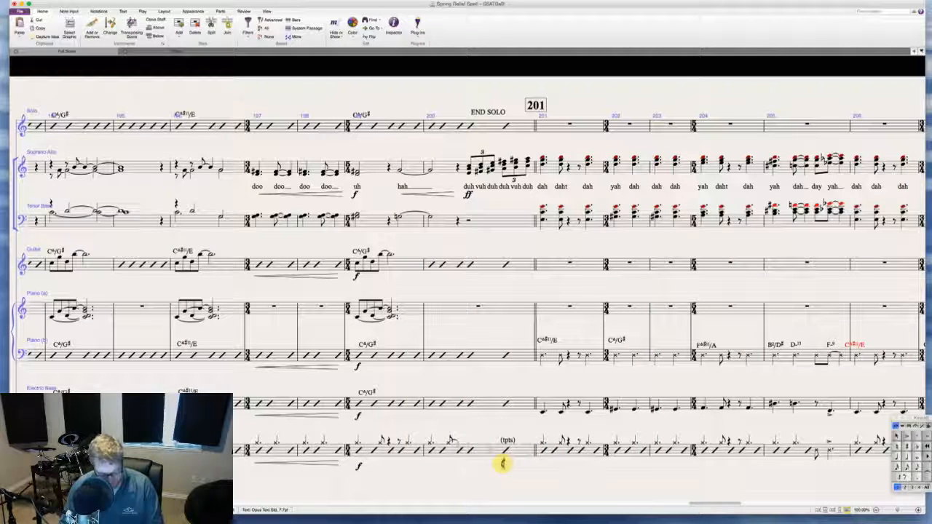
pyautogui.press('super+f')
pyautogui.press('super+f')
pyautogui.press('Escape')
pyautogui.press('Escape')
pyautogui.doubleClick(506, 464)
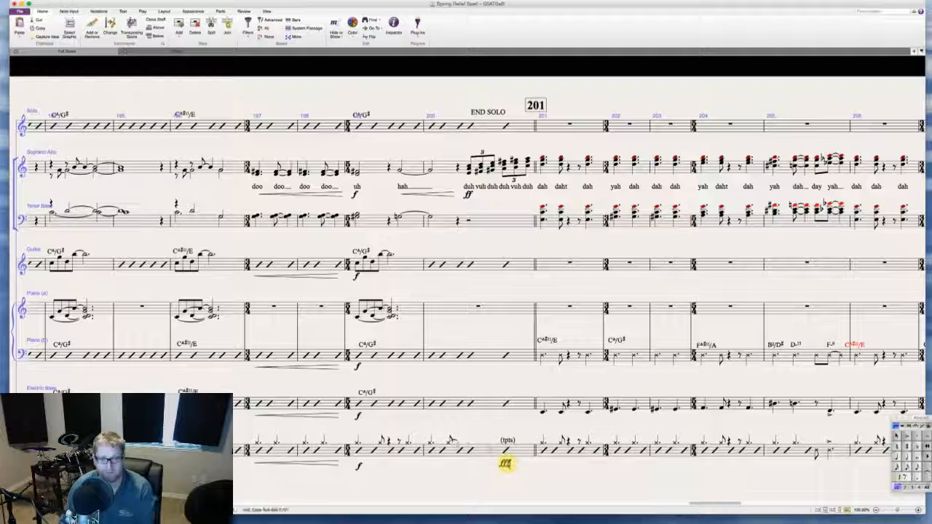
pyautogui.press('BackSpace')
pyautogui.press('Escape')
pyautogui.moveTo(511, 465); pyautogui.dragTo(543, 468)
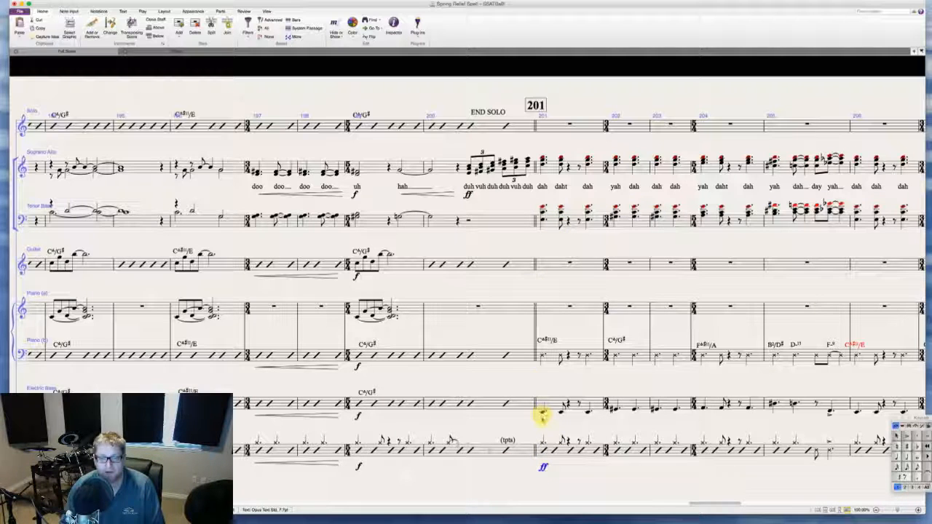
# - Copy the bar 201 ff to the electric bass and piano, and add crescendo hairpins through bar 200 in the piano, bass and drums
pyautogui.keyDown('alt'); pyautogui.click(542, 415); pyautogui.keyUp('alt')
pyautogui.keyDown('alt'); pyautogui.click(542, 372); pyautogui.keyUp('alt')
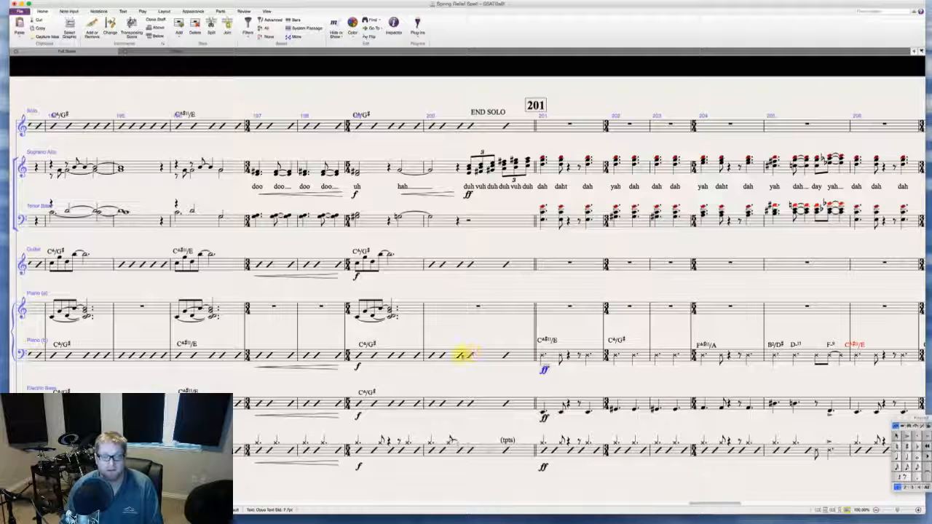
pyautogui.click(454, 355)
pyautogui.press('h')
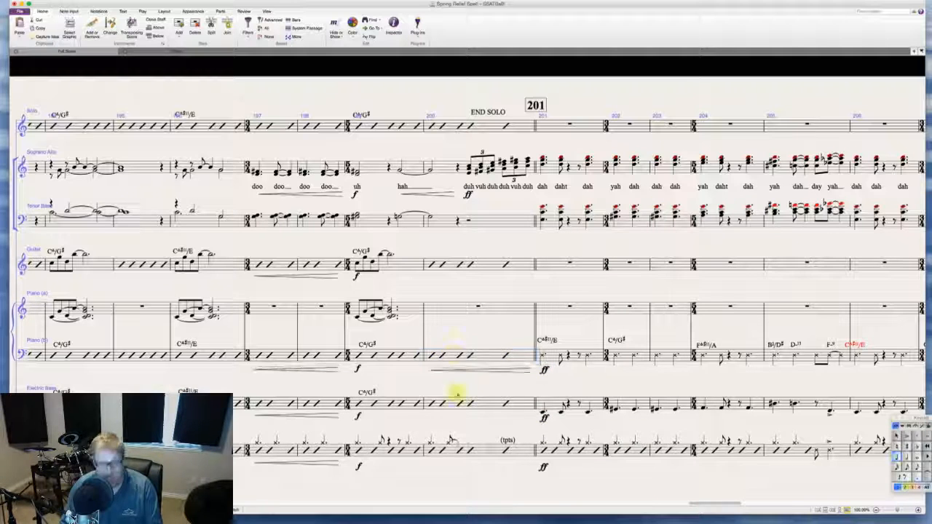
pyautogui.click(486, 409)
pyautogui.press('h')
pyautogui.click(482, 448)
pyautogui.press('h')
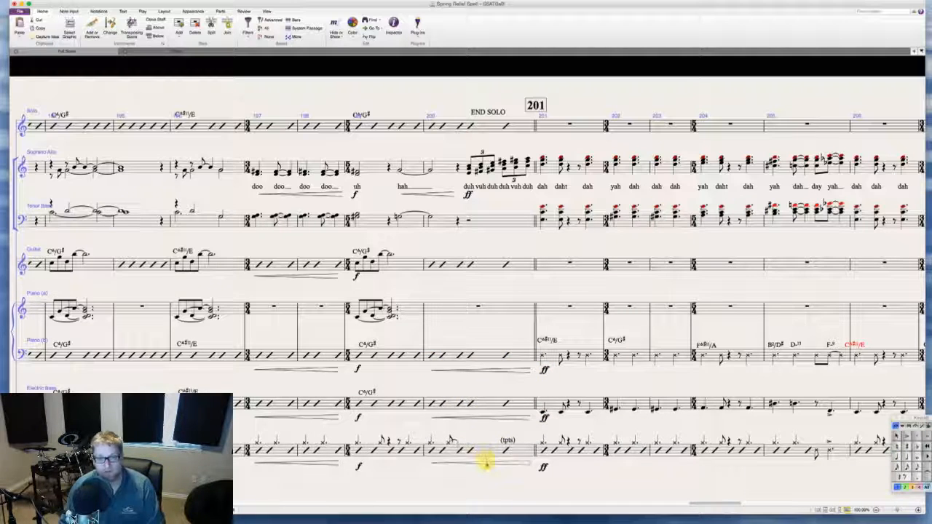
# - Add an fff dynamic below the Soprano Alto lyrics at the start of bar 210
pyautogui.hscroll(2, 487, 465)
pyautogui.hscroll(5, 486, 466)
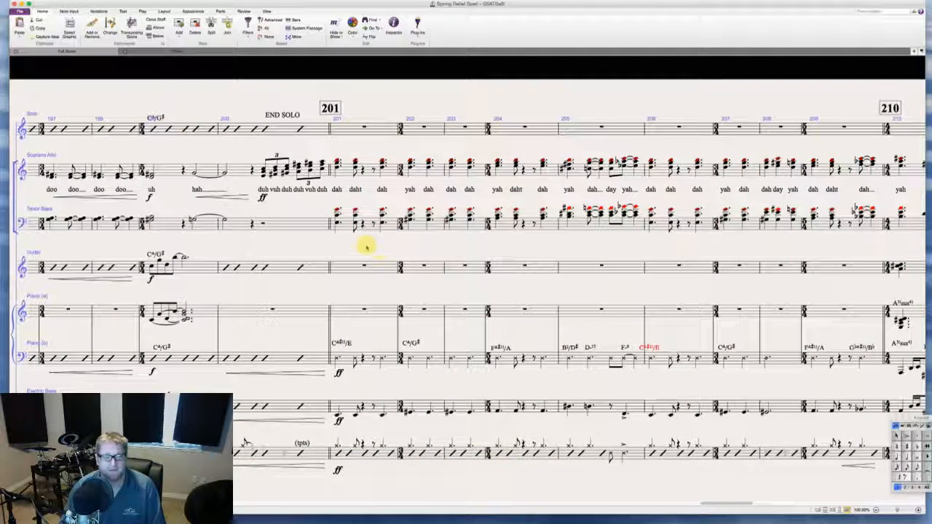
pyautogui.hscroll(4, 361, 246)
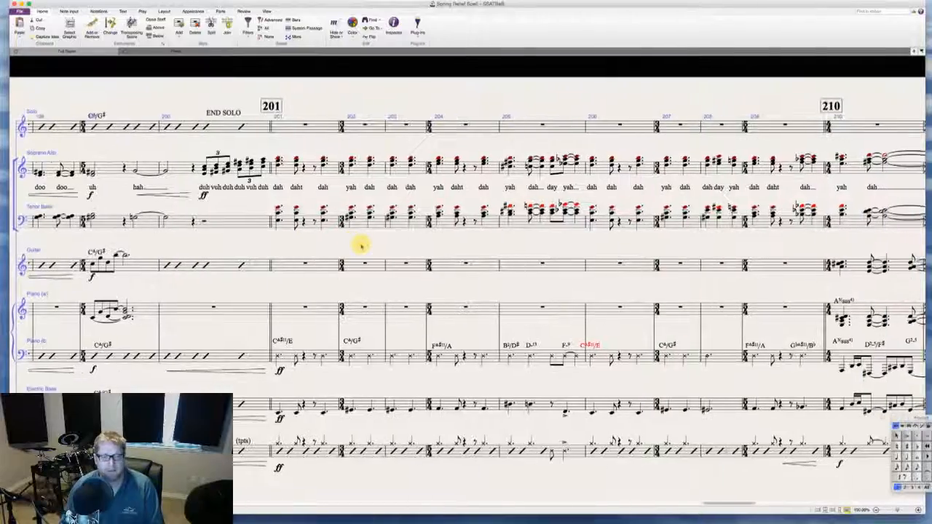
pyautogui.hscroll(8, 361, 246)
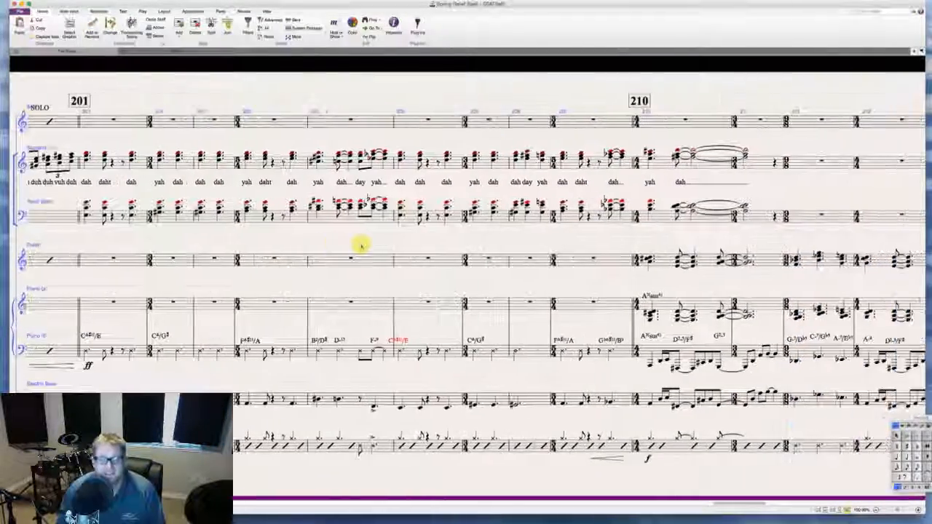
pyautogui.hscroll(6, 361, 246)
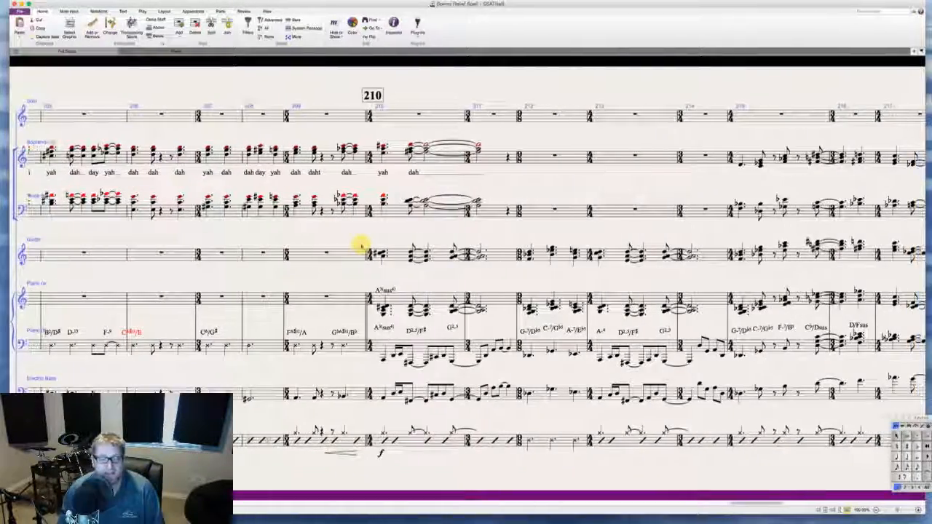
pyautogui.hscroll(2, 361, 246)
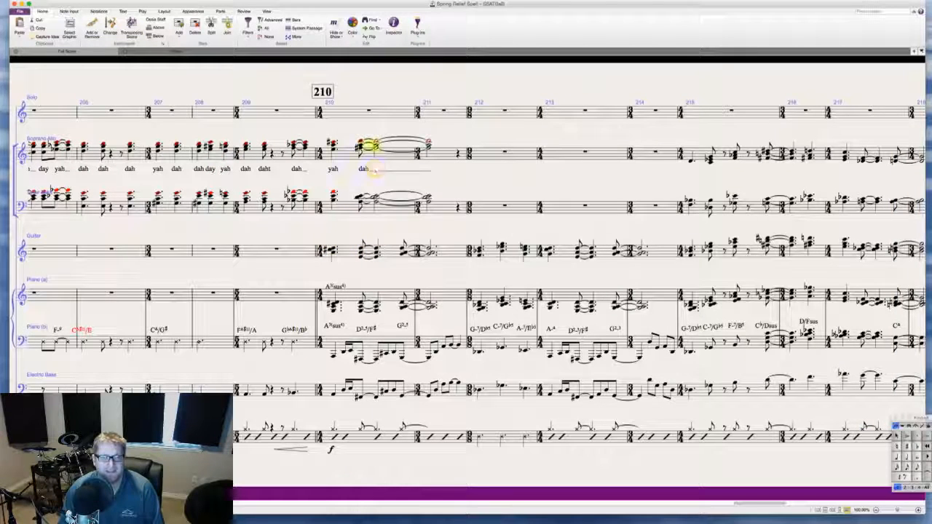
pyautogui.click(333, 144)
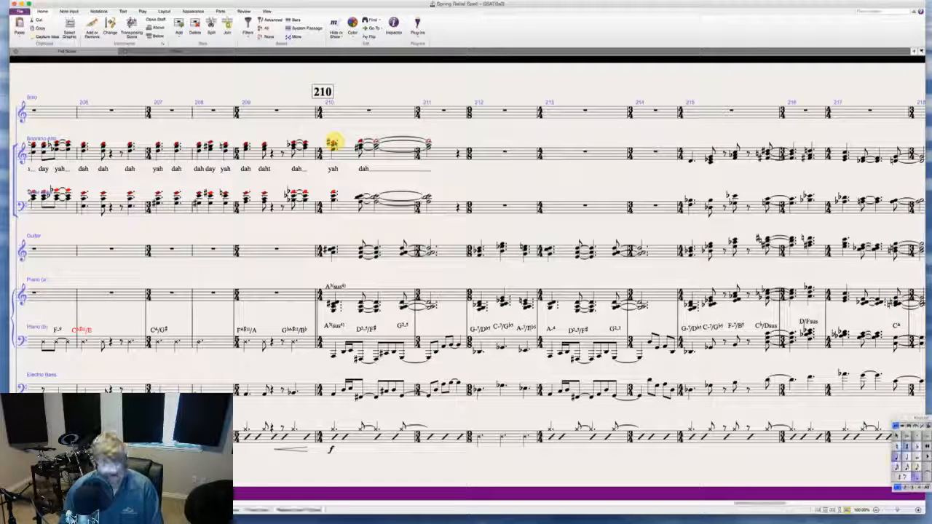
pyautogui.press('super+f')
pyautogui.press('super+f')
pyautogui.press('Escape')
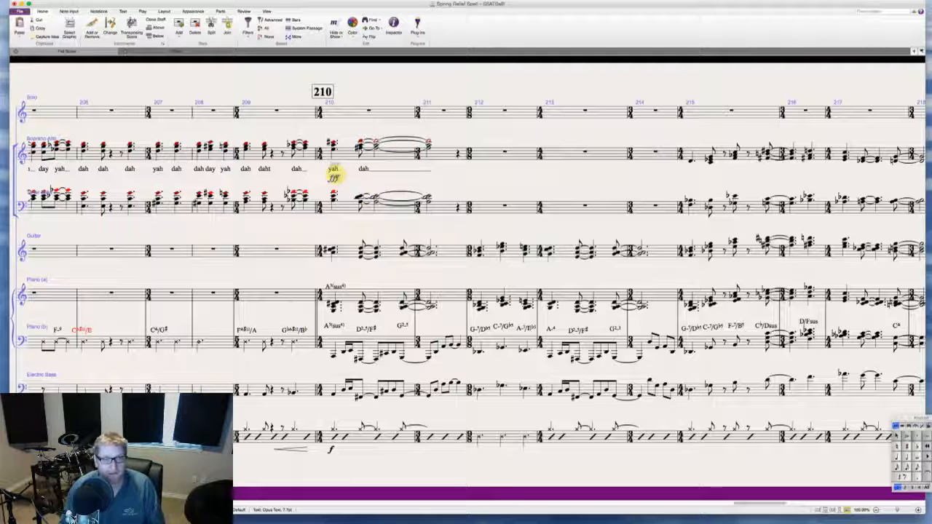
# - Copy the bar 210 fff to the guitar, piano and electric bass, and replace the drum part's dynamic there with it
pyautogui.keyDown('alt'); pyautogui.click(329, 263); pyautogui.keyUp('alt')
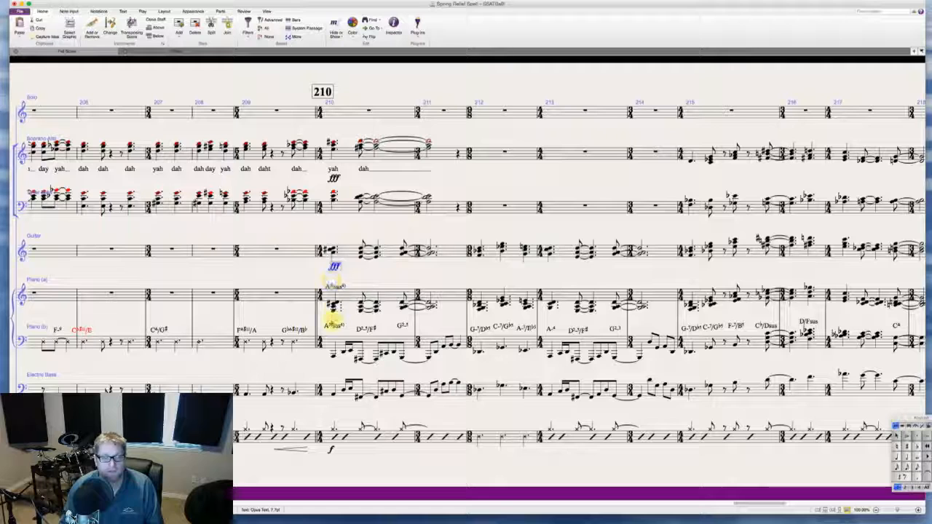
pyautogui.keyDown('alt'); pyautogui.click(331, 317); pyautogui.keyUp('alt')
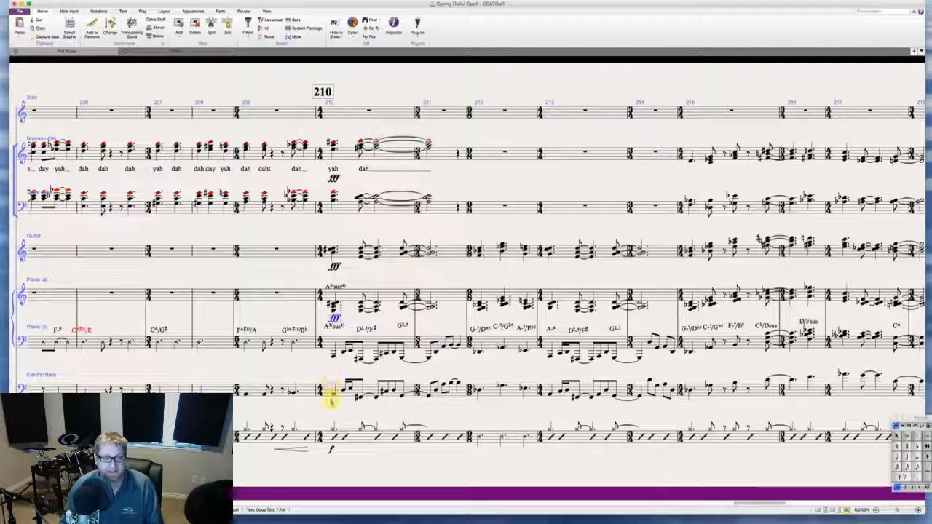
pyautogui.keyDown('alt'); pyautogui.click(332, 401); pyautogui.keyUp('alt')
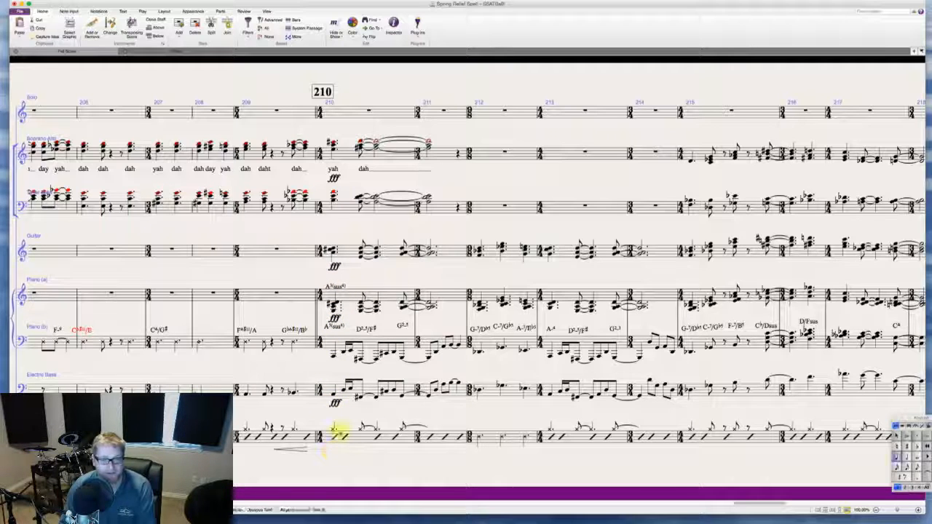
pyautogui.keyDown('alt'); pyautogui.click(332, 451); pyautogui.keyUp('alt')
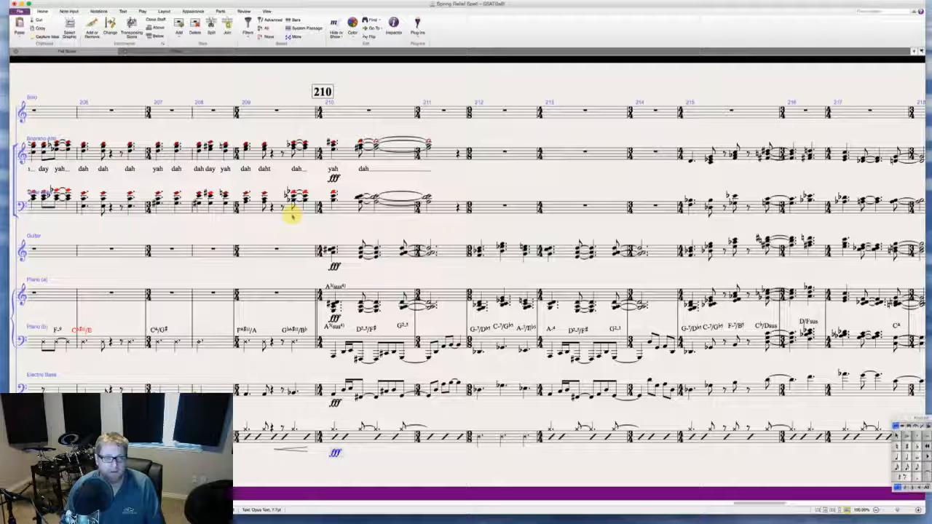
# - Add a crescendo hairpin through bar 209 in the electric bass, extend the drum hairpin back to the bar's start, and copy it to the piano
pyautogui.click(305, 391)
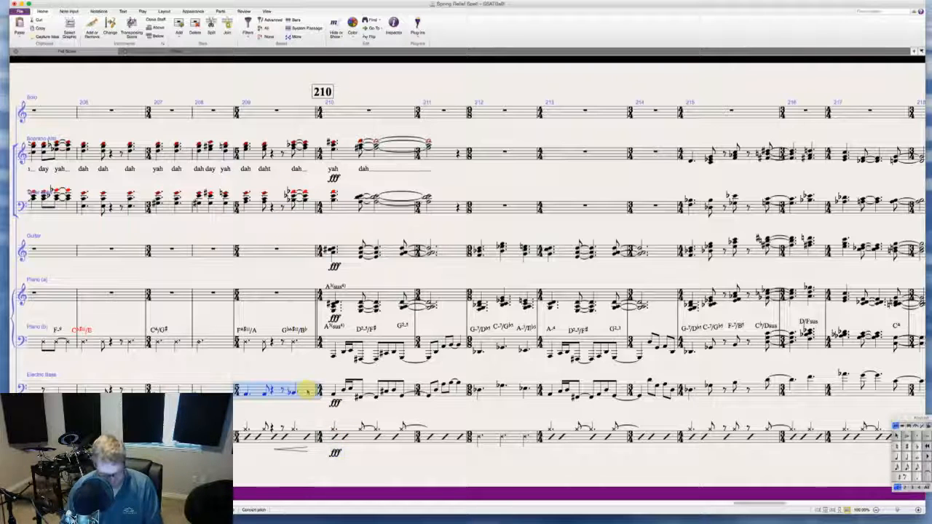
pyautogui.press('h')
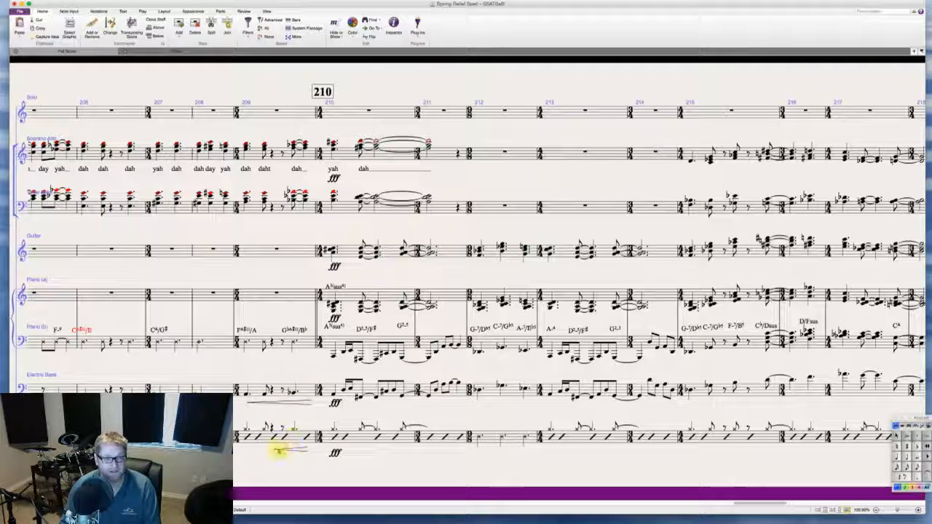
pyautogui.moveTo(276, 450); pyautogui.dragTo(247, 449)
pyautogui.press('Escape')
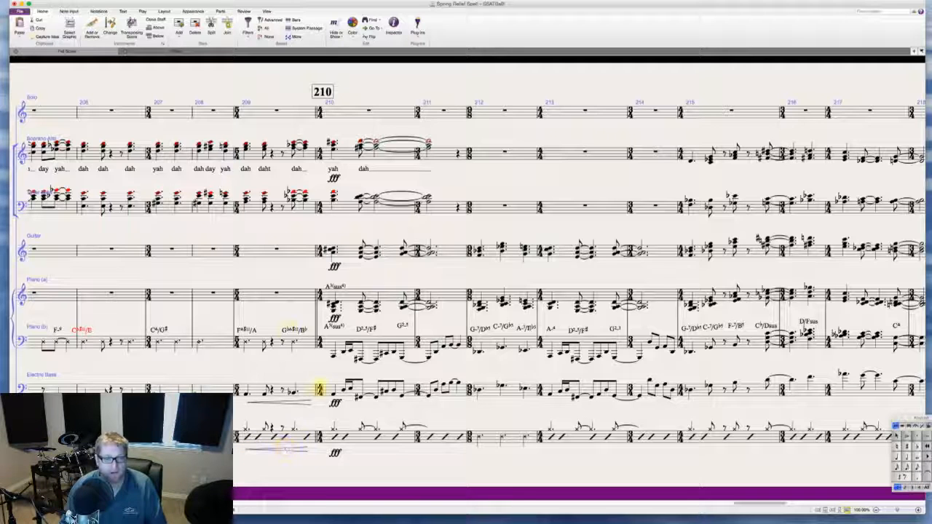
pyautogui.keyDown('alt'); pyautogui.click(245, 356); pyautogui.keyUp('alt')
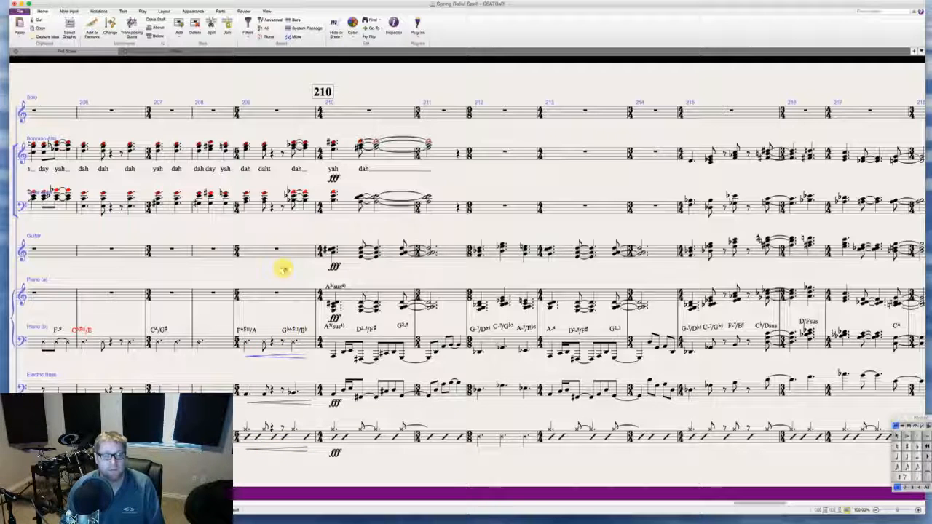
# - Add an ff dynamic below the guitar at the start of bar 212 and copy it to the piano, electric bass and drums
pyautogui.hscroll(5, 283, 261)
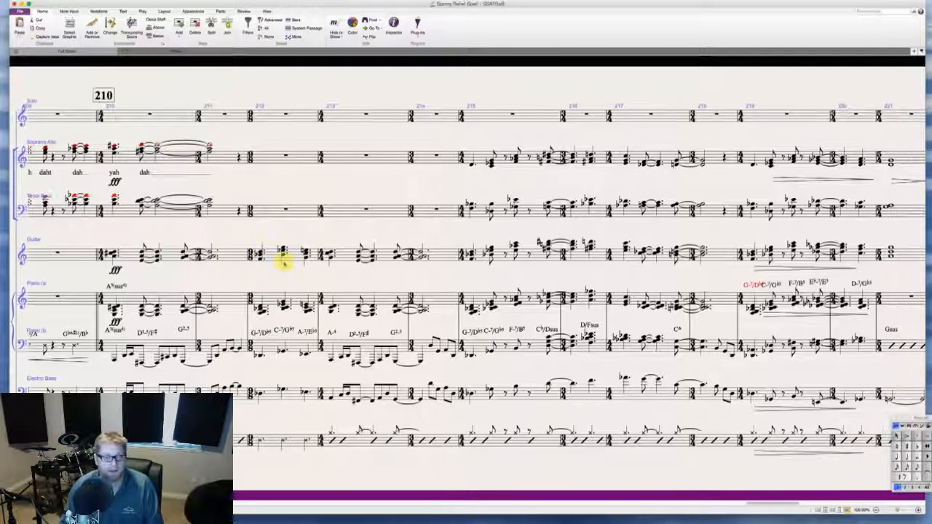
pyautogui.click(260, 253)
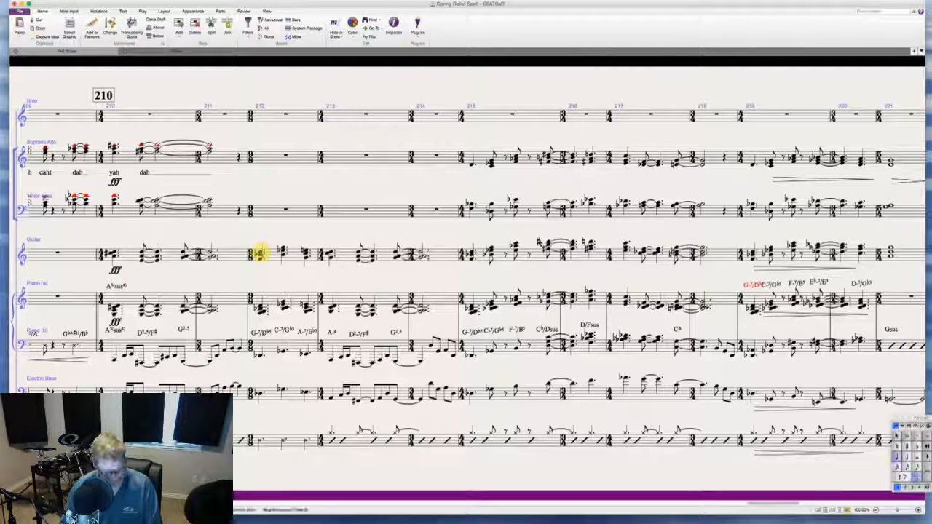
pyautogui.press('super+e')
pyautogui.press('super+f')
pyautogui.click(273, 232)
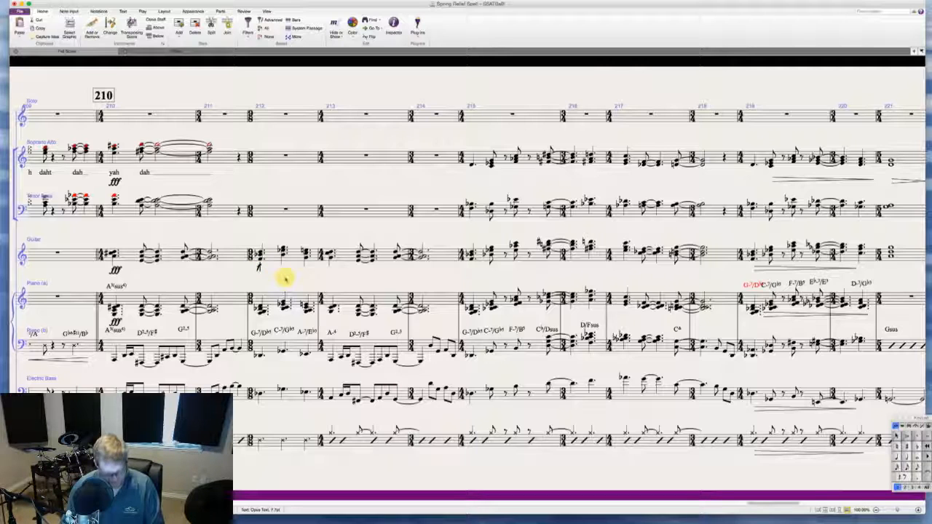
pyautogui.click(259, 268)
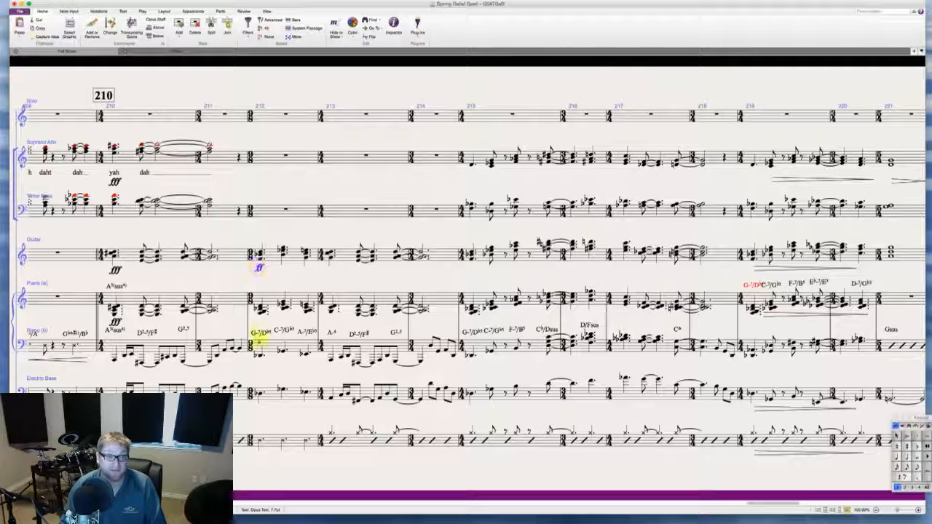
pyautogui.keyDown('alt'); pyautogui.click(260, 318); pyautogui.keyUp('alt')
pyautogui.keyDown('alt'); pyautogui.click(260, 407); pyautogui.keyUp('alt')
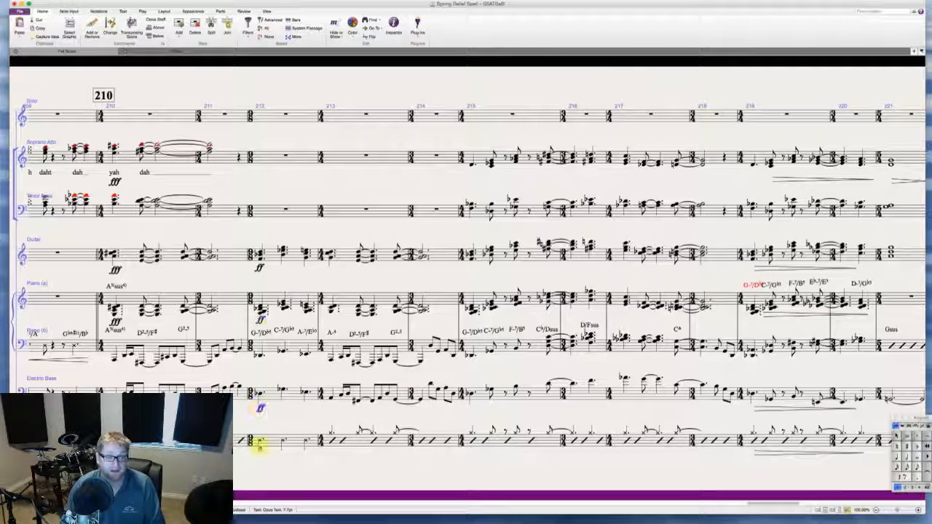
pyautogui.keyDown('alt'); pyautogui.click(260, 462); pyautogui.keyUp('alt')
# - Add an f dynamic below the Soprano Alto staff at the start of bar 215 and copy it to the guitar, piano, electric bass and drums
pyautogui.hscroll(3, 308, 466)
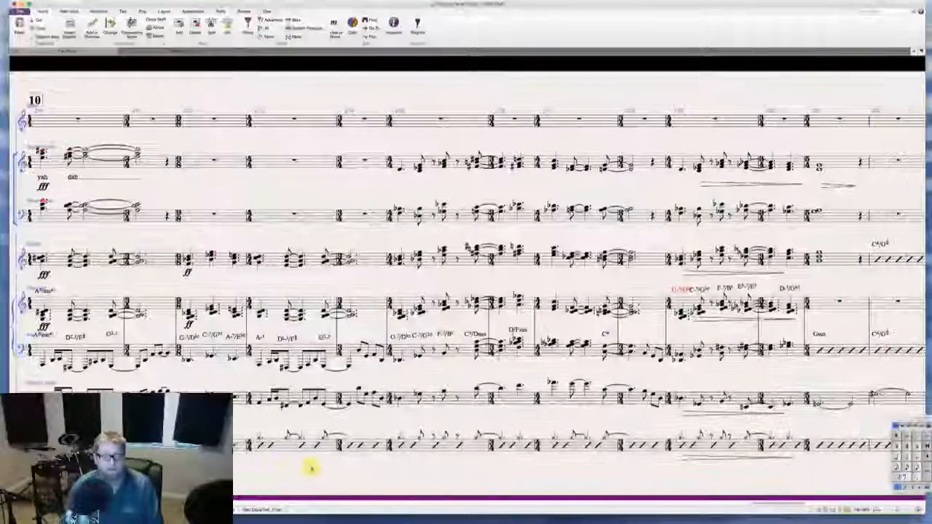
pyautogui.hscroll(3, 343, 437)
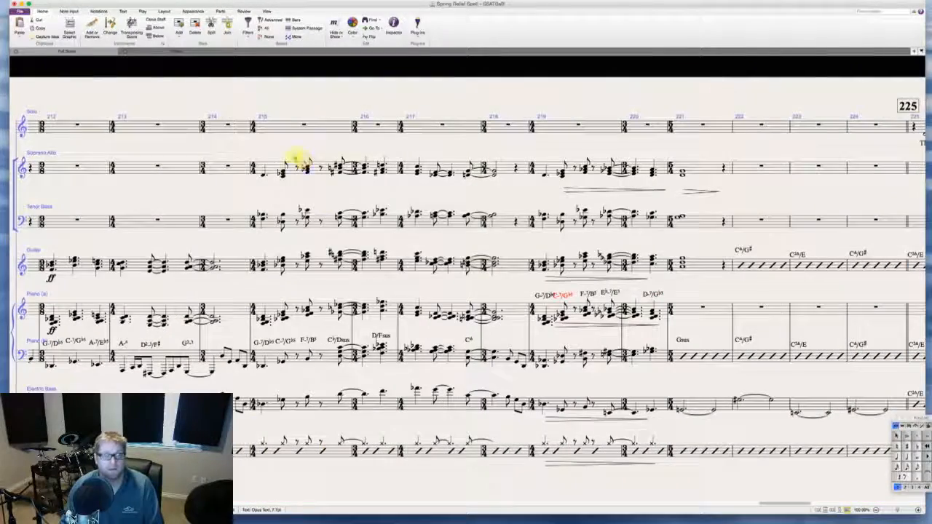
pyautogui.press('Escape')
pyautogui.press('super+e')
pyautogui.press('super+f')
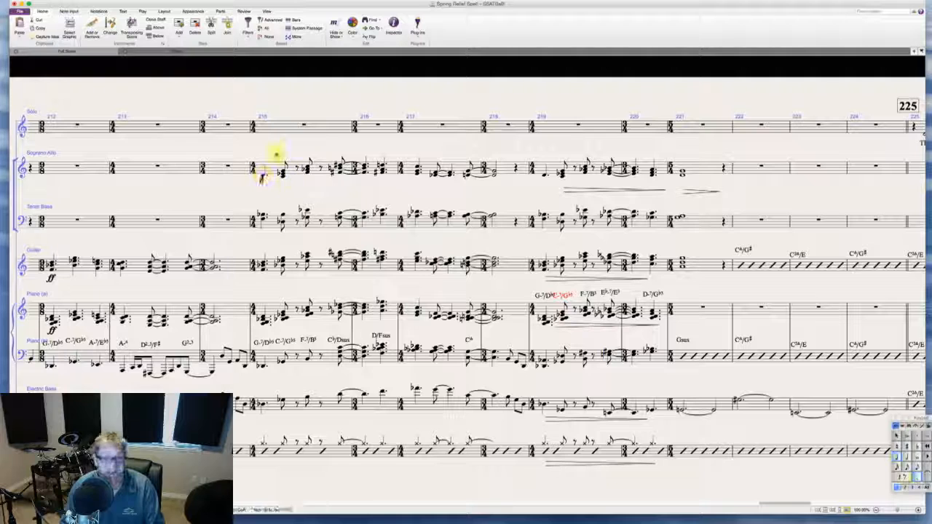
pyautogui.moveTo(261, 183); pyautogui.dragTo(260, 191)
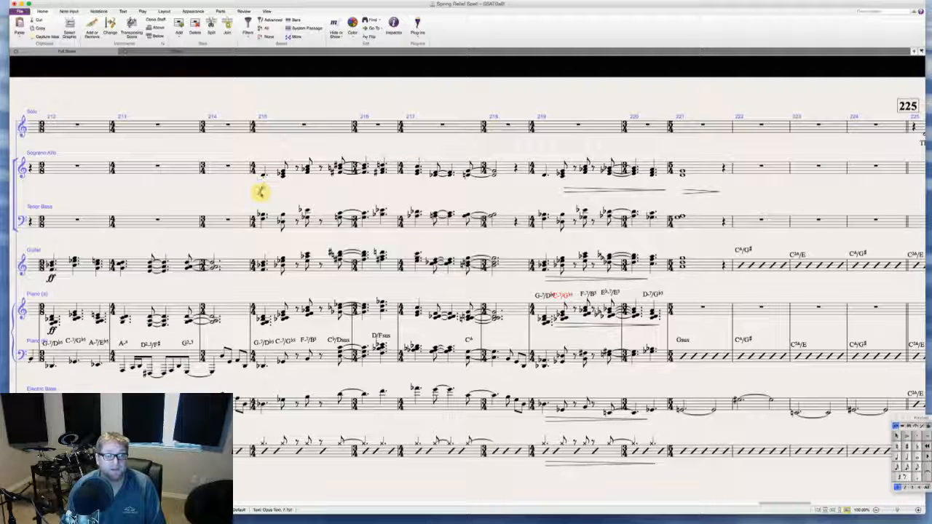
pyautogui.keyDown('alt'); pyautogui.click(261, 285); pyautogui.keyUp('alt')
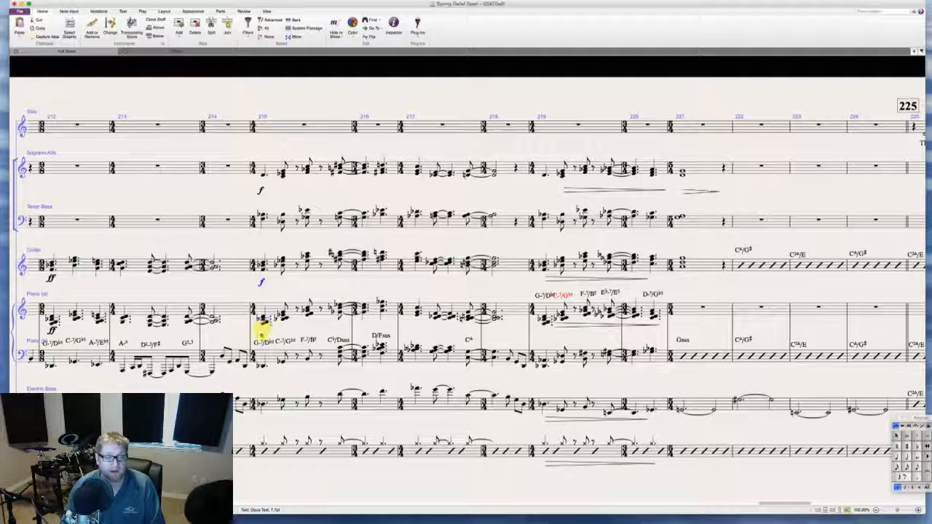
pyautogui.keyDown('alt'); pyautogui.click(263, 418); pyautogui.keyUp('alt')
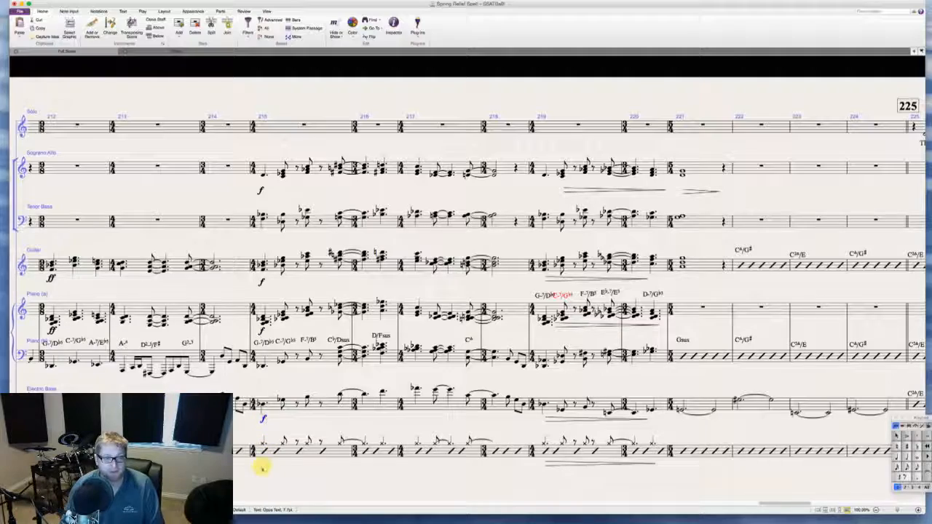
pyautogui.click(311, 474)
# - Look up the Soprano Alto scat lyrics and dynamics in the earlier parallel passage around bars 86 to 91
pyautogui.hscroll(-5, 311, 474)
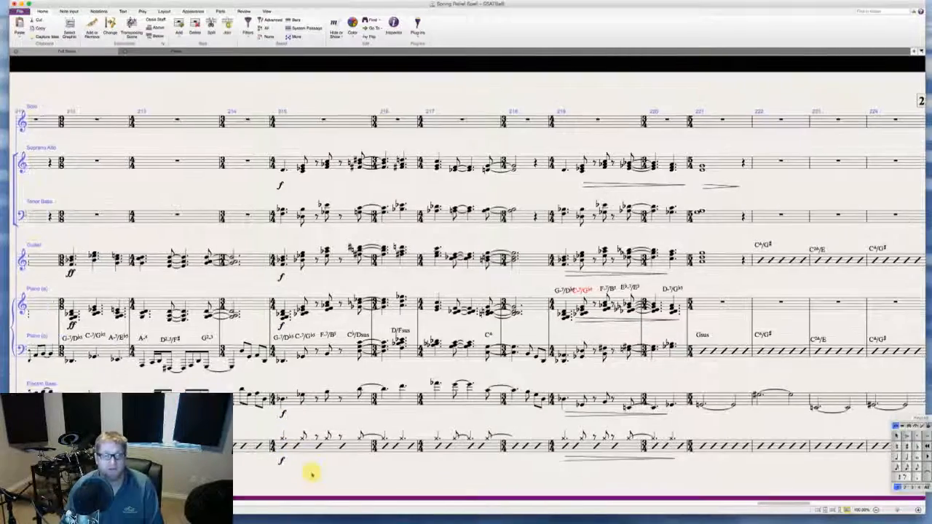
pyautogui.hscroll(-10, 311, 474)
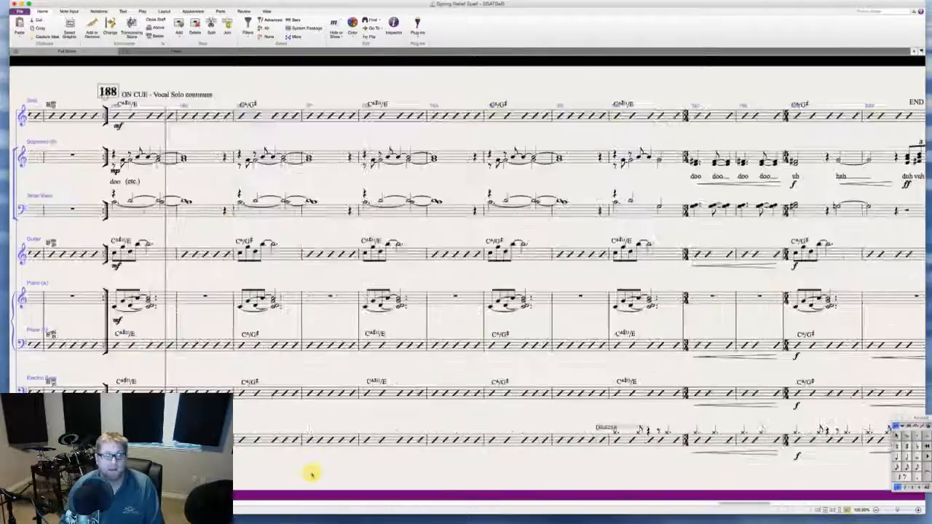
pyautogui.hscroll(-15, 311, 473)
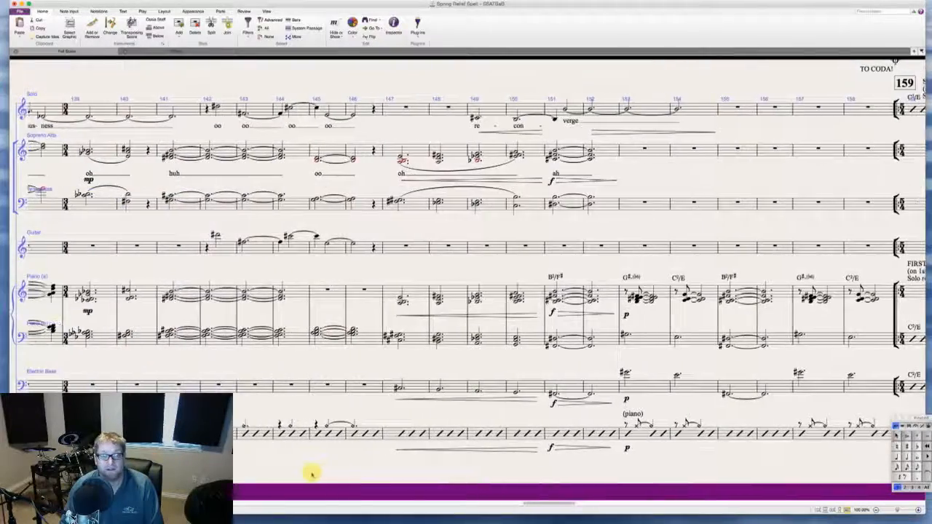
pyautogui.hscroll(-15, 311, 473)
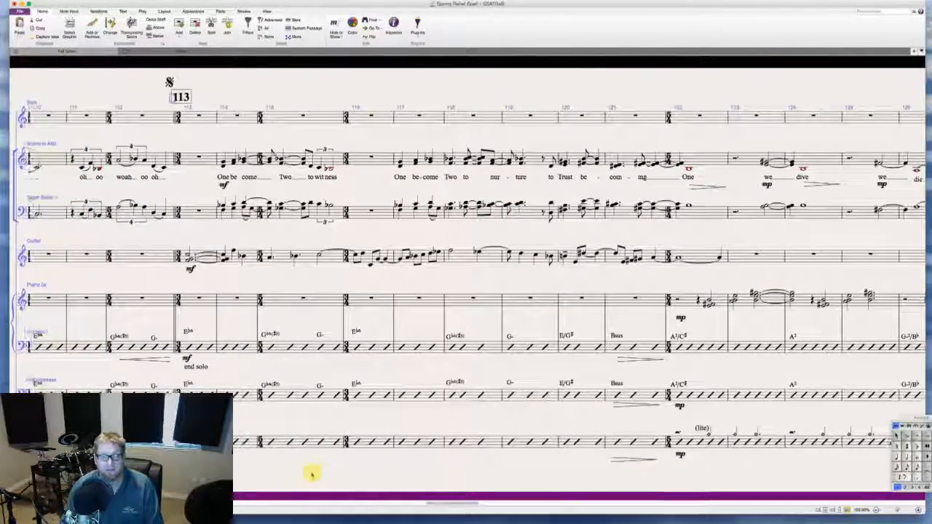
pyautogui.hscroll(-15, 312, 474)
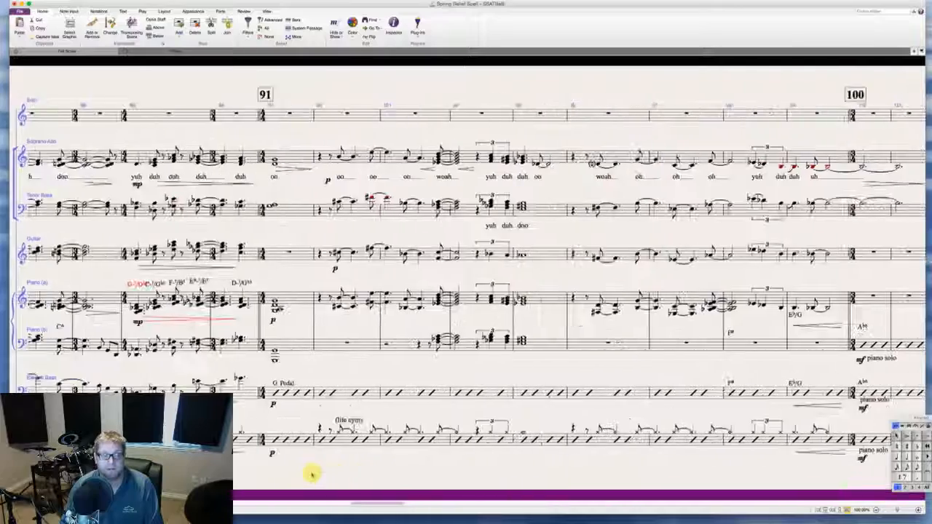
pyautogui.hscroll(-5, 311, 474)
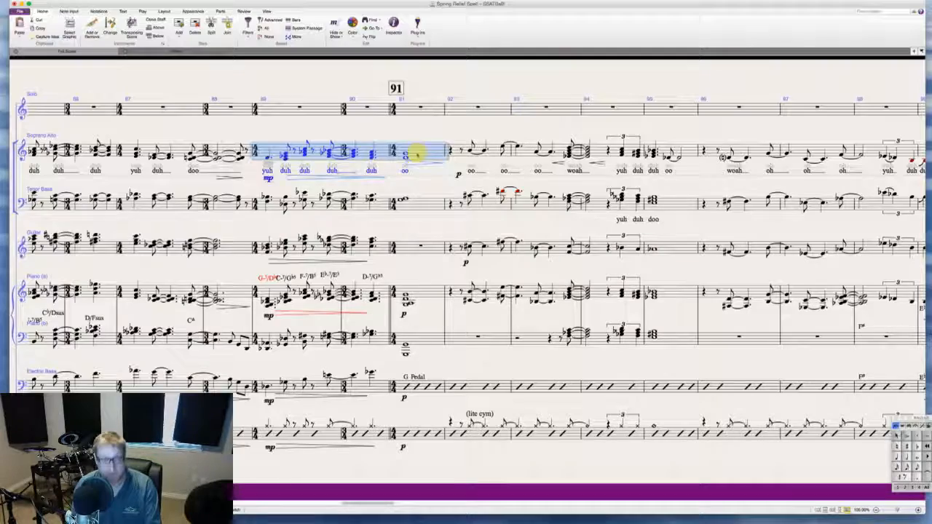
pyautogui.hscroll(20, 417, 153)
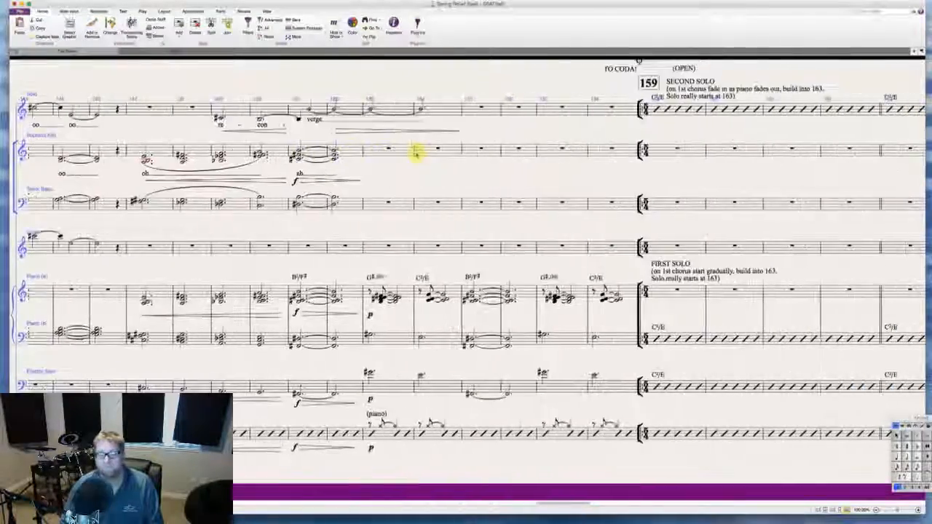
pyautogui.hscroll(20, 417, 153)
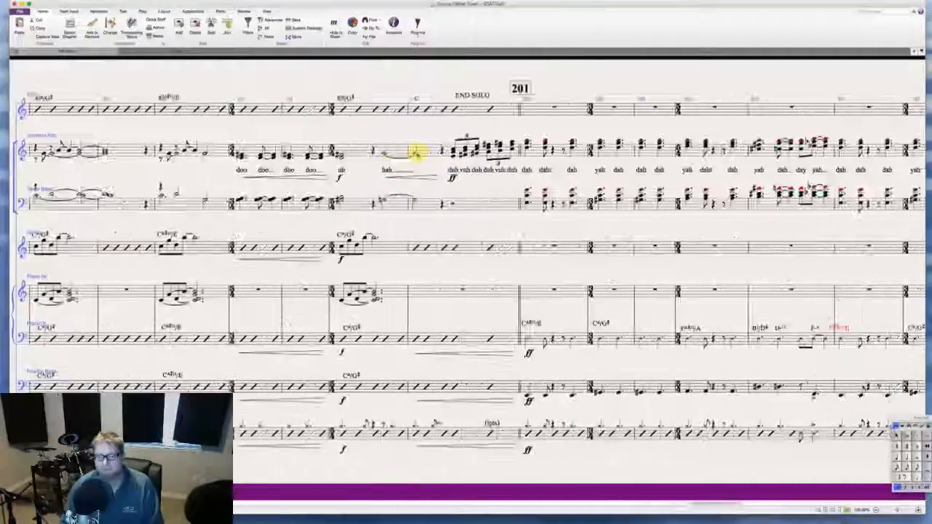
pyautogui.hscroll(20, 417, 152)
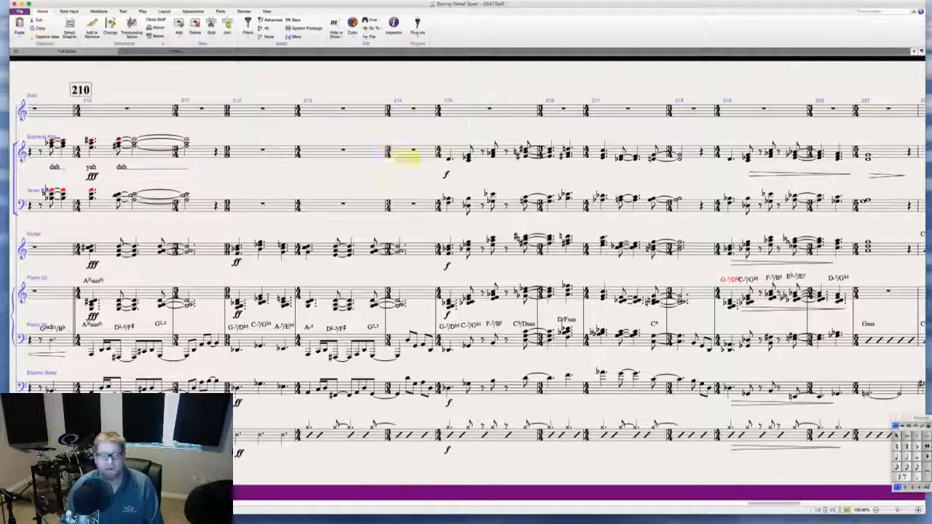
# - Enter the Soprano Alto lyrics "yuh duh duh duh duh" in bars 215 to 216 and "yah dah doo" from bar 217
pyautogui.click(449, 160)
pyautogui.write('yuh duh duh duh duh oo')
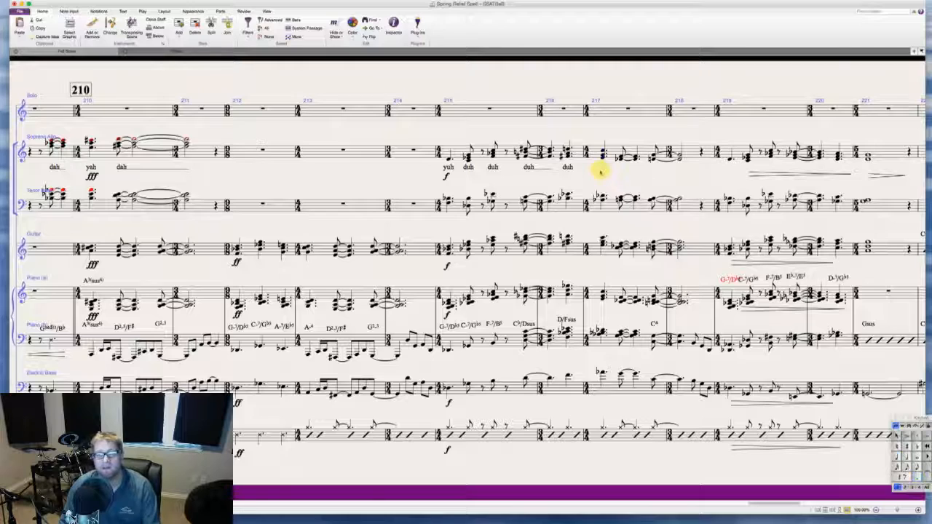
pyautogui.hscroll(5, 597, 170)
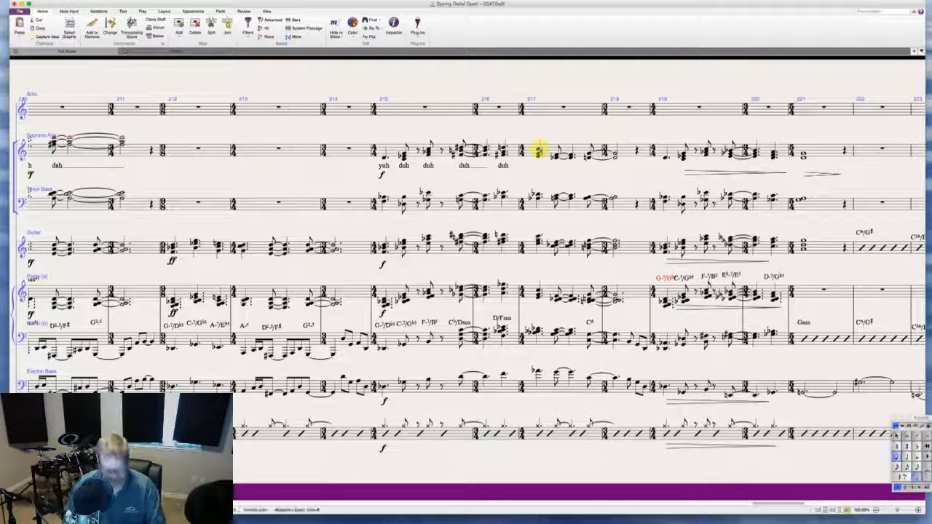
pyautogui.write('yah da')
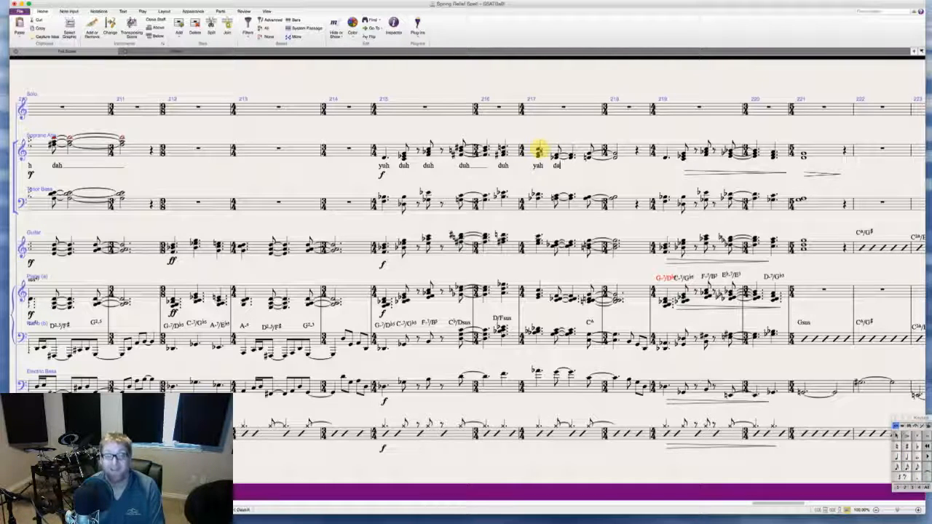
pyautogui.write('h doo_')
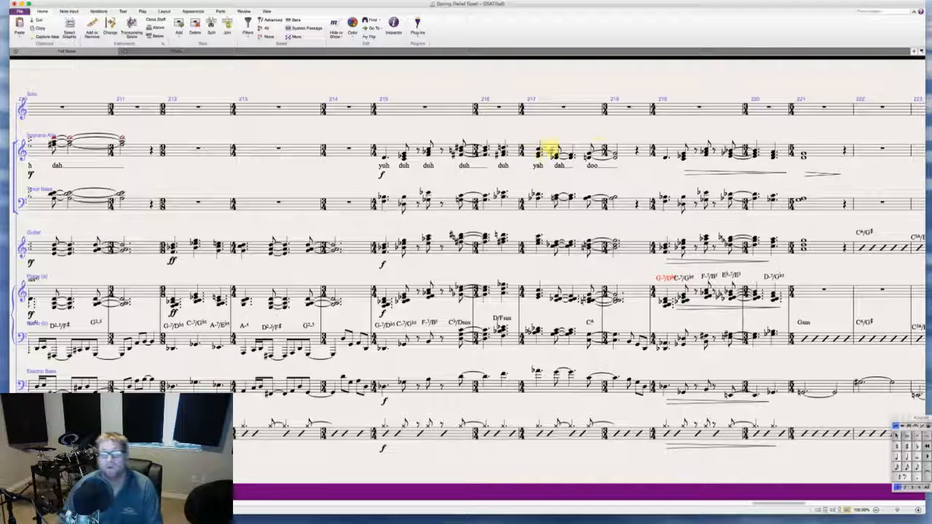
# - Add a short diminuendo hairpin below the Soprano Alto note at the start of bar 218
pyautogui.click(616, 153)
pyautogui.hotkey('shift', 'h')
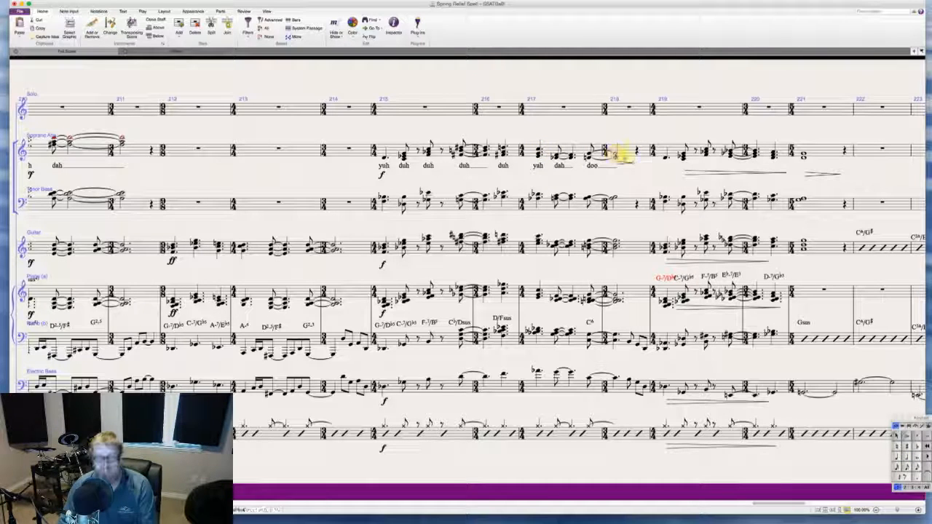
pyautogui.click(624, 136)
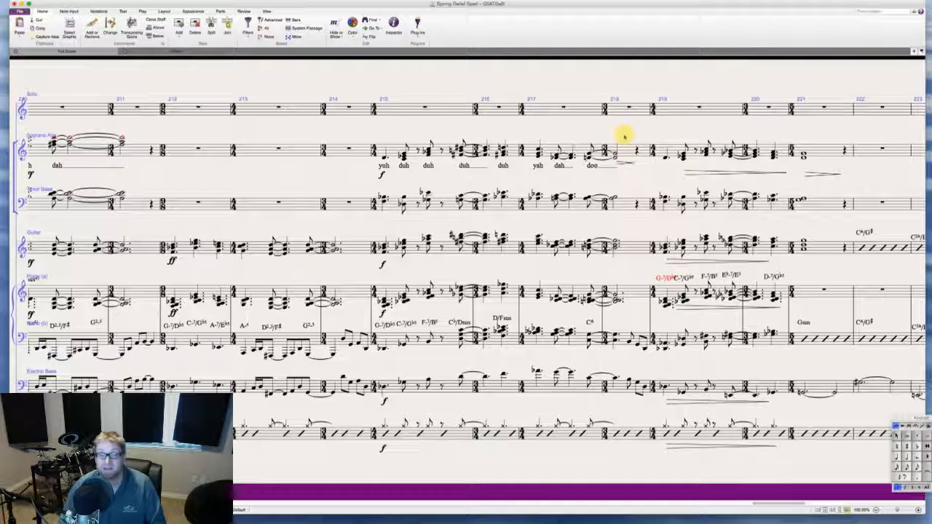
# - Add an mf dynamic below the Soprano Alto at the start of bar 219 and copy it to the guitar, piano, electric bass and drums
pyautogui.click(665, 158)
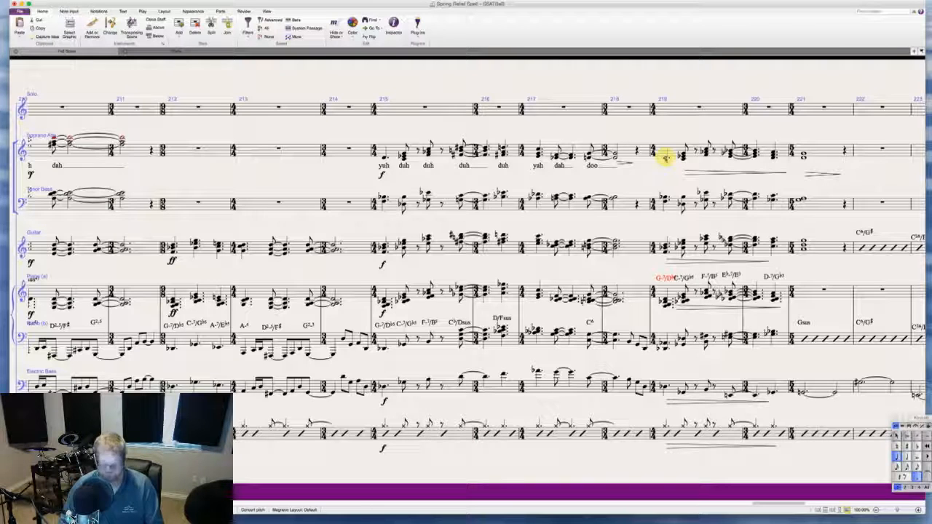
pyautogui.press('super+e')
pyautogui.press('super+m')
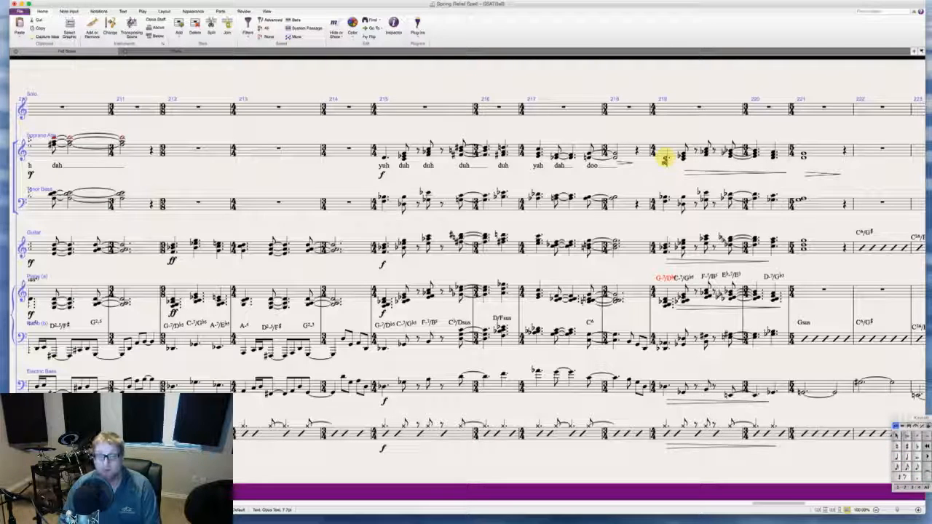
pyautogui.press('Escape')
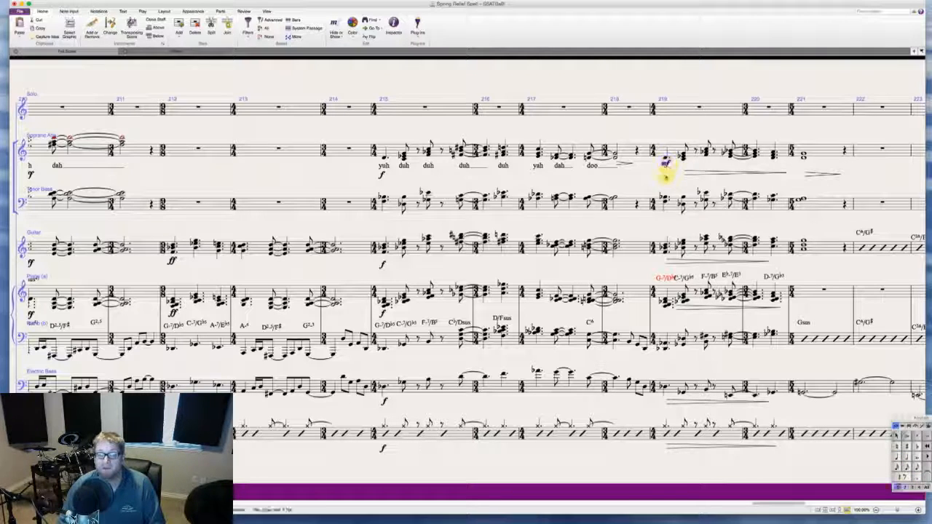
pyautogui.keyDown('alt'); pyautogui.click(662, 260); pyautogui.keyUp('alt')
pyautogui.keyDown('alt'); pyautogui.click(661, 312); pyautogui.keyUp('alt')
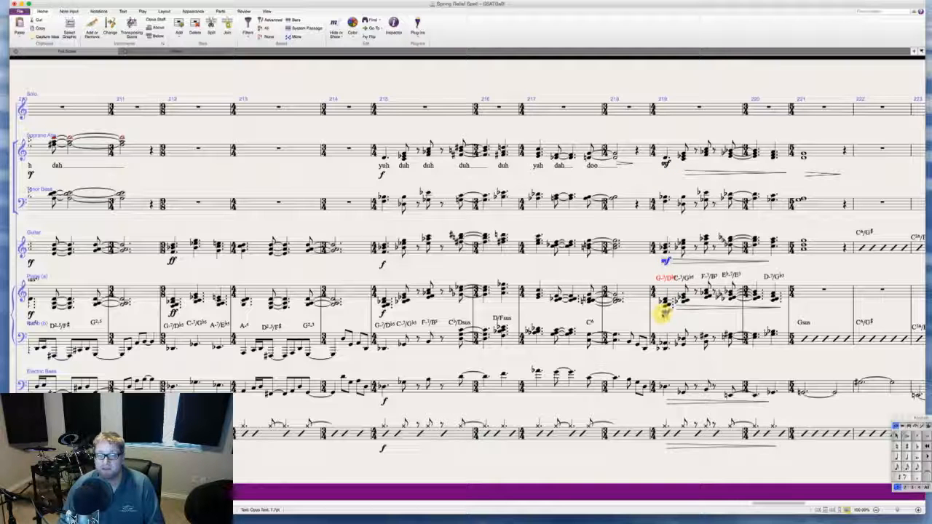
pyautogui.keyDown('alt'); pyautogui.click(661, 400); pyautogui.keyUp('alt')
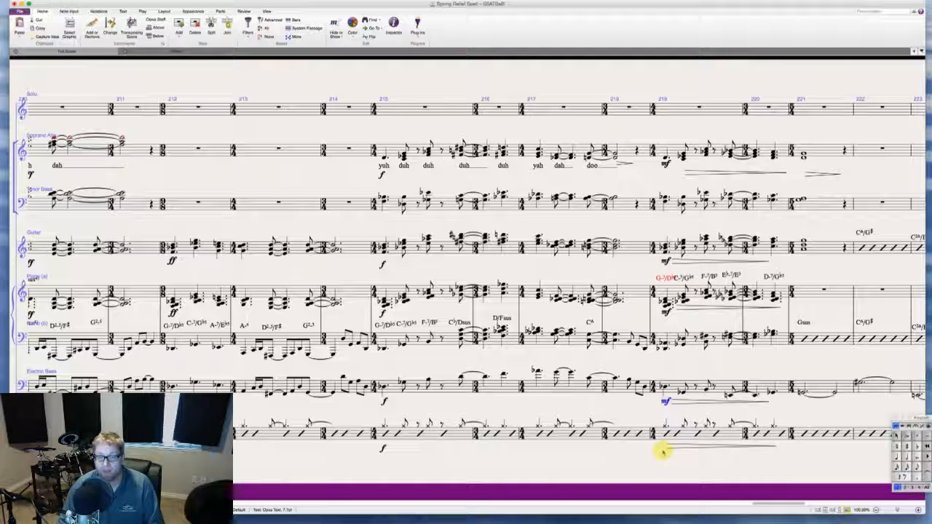
pyautogui.keyDown('alt'); pyautogui.click(660, 449); pyautogui.keyUp('alt')
# - Add a p dynamic below the Soprano Alto at the start of bar 221 and copy it to the guitar, piano, electric bass and drums
pyautogui.hscroll(5, 684, 266)
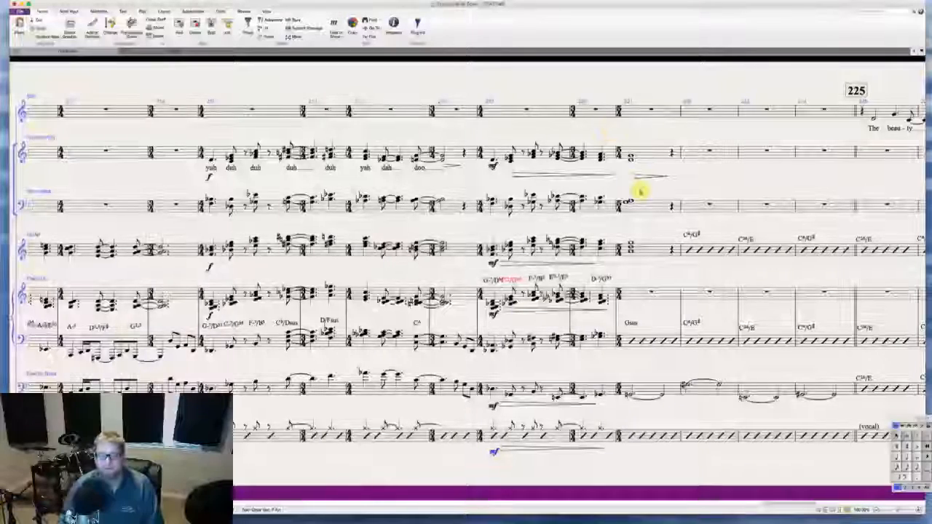
pyautogui.press('Escape')
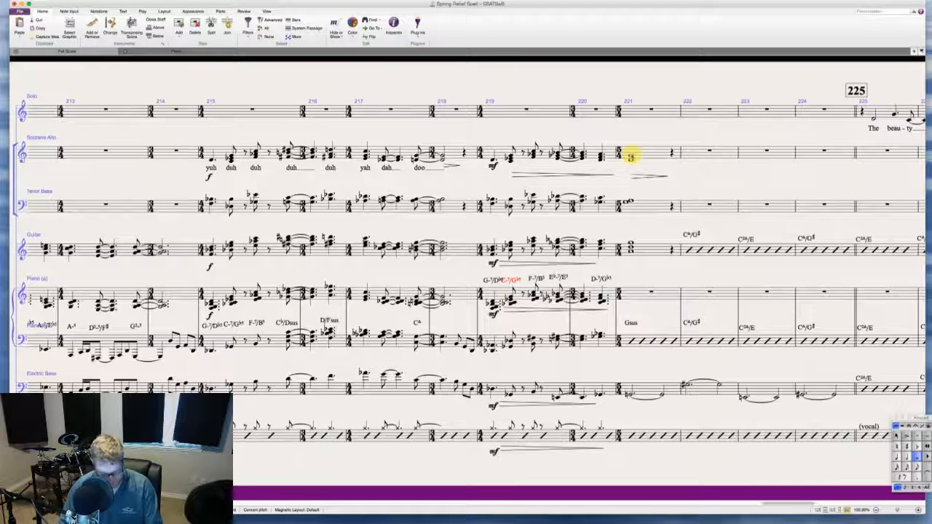
pyautogui.click(630, 156)
pyautogui.hotkey('ctrl', 'e')
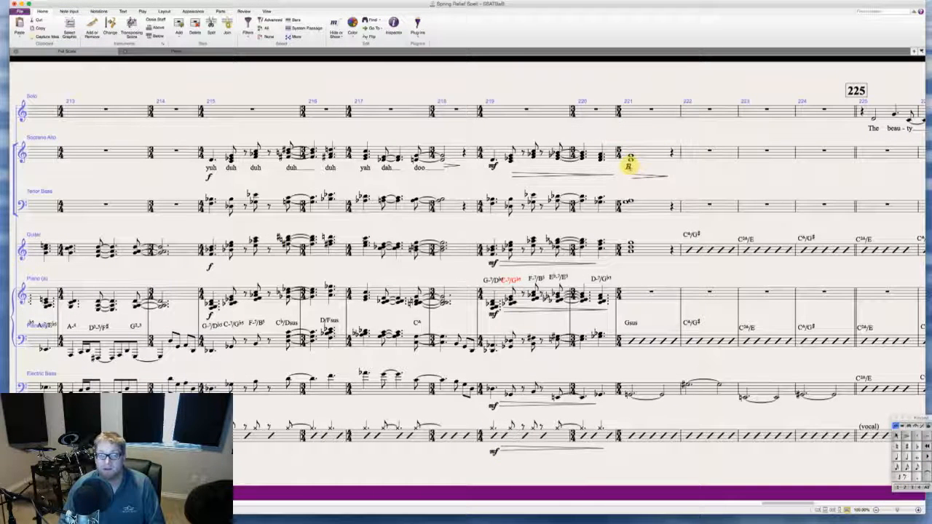
pyautogui.click(628, 168)
pyautogui.keyDown('alt'); pyautogui.click(628, 249); pyautogui.keyUp('alt')
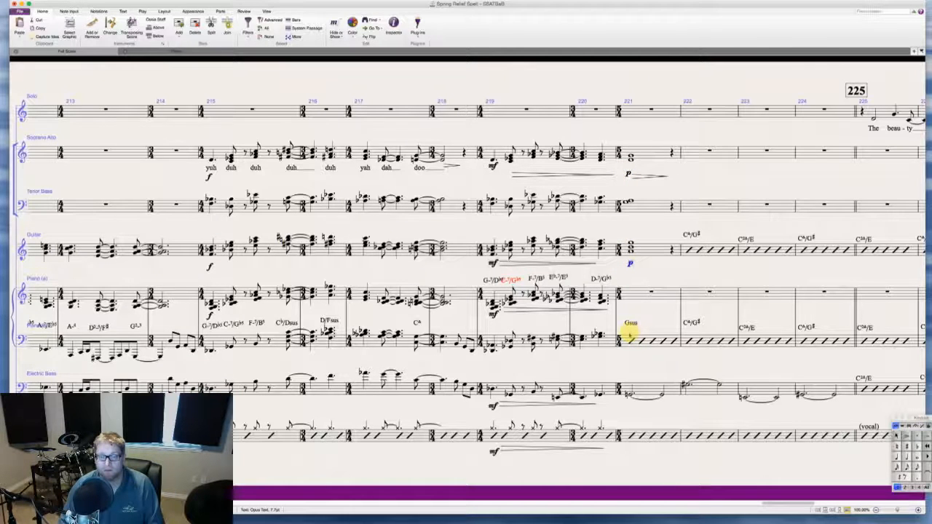
pyautogui.click(630, 333)
pyautogui.moveTo(631, 324); pyautogui.dragTo(631, 312)
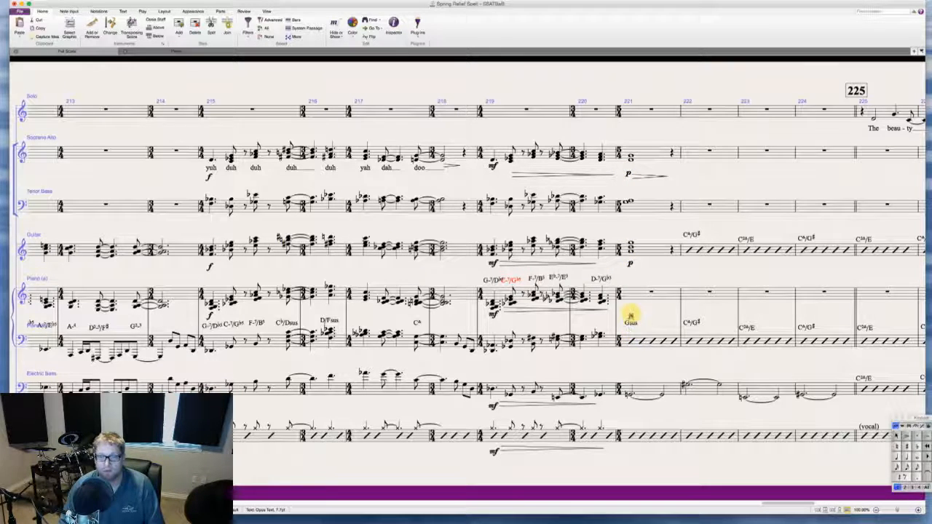
pyautogui.keyDown('alt'); pyautogui.click(627, 393); pyautogui.keyUp('alt')
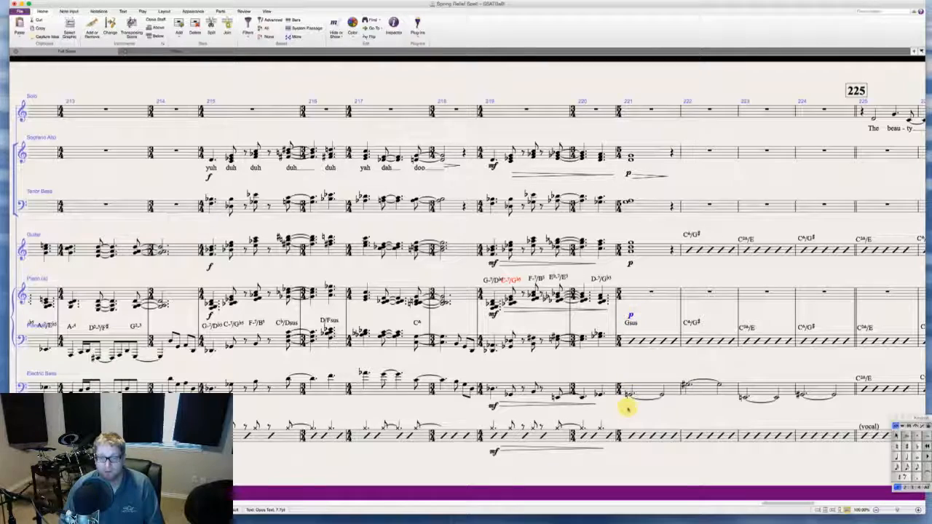
pyautogui.keyDown('alt'); pyautogui.click(630, 445); pyautogui.keyUp('alt')
# - Add a crescendo hairpin below the guitar from mid-bar 223 through bar 224 and copy it to the piano, electric bass and drums
pyautogui.hscroll(5, 630, 448)
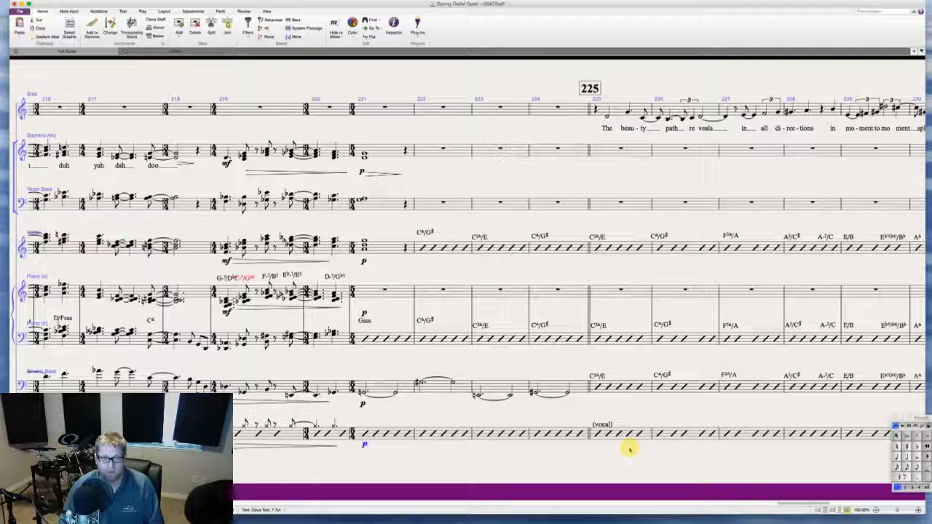
pyautogui.hscroll(3, 630, 449)
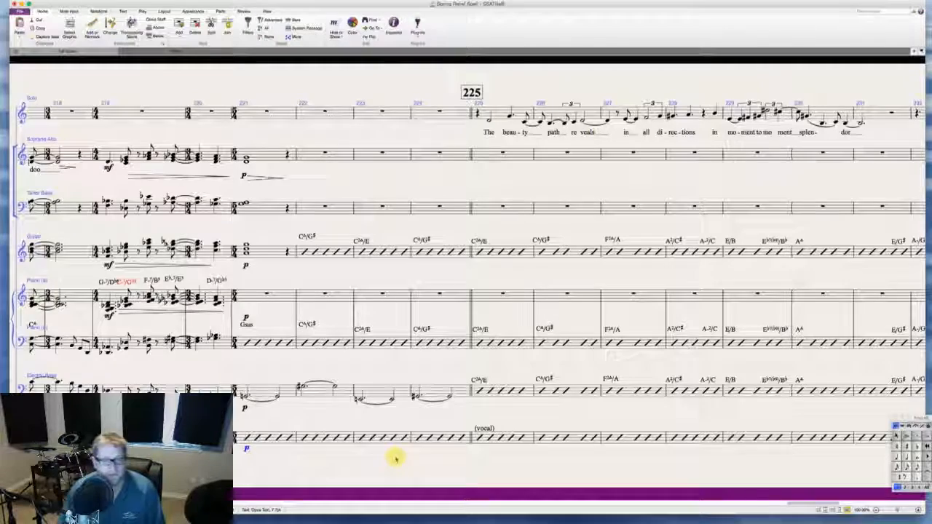
pyautogui.hscroll(3, 395, 458)
pyautogui.hscroll(1, 395, 459)
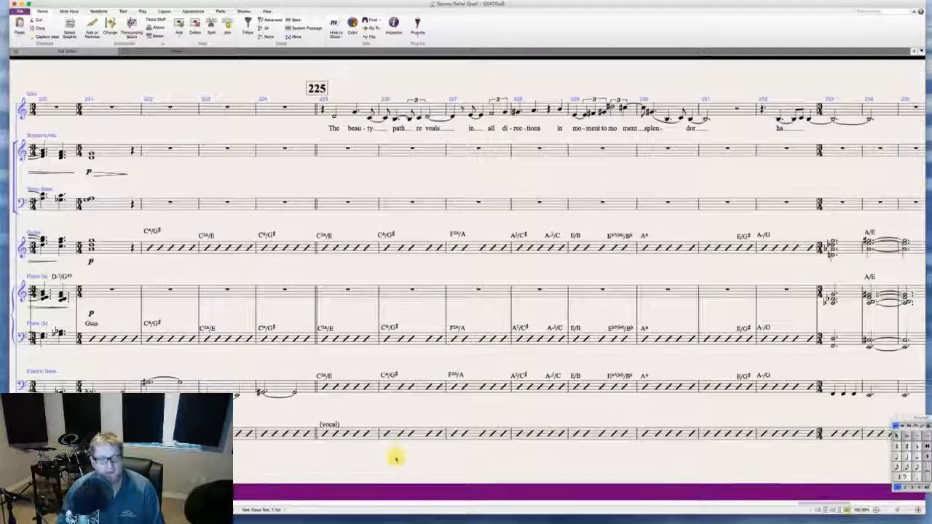
pyautogui.hscroll(1, 393, 458)
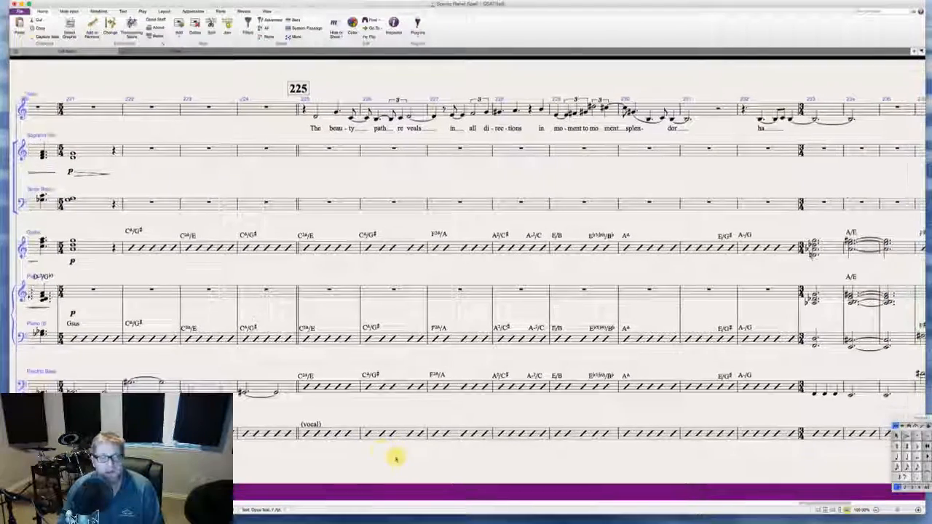
pyautogui.hscroll(-2, 388, 458)
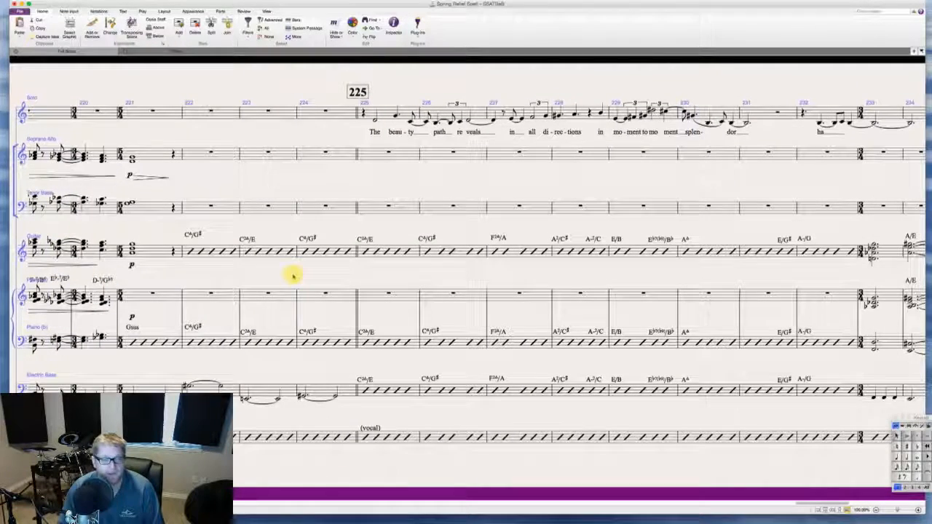
pyautogui.hscroll(1, 293, 275)
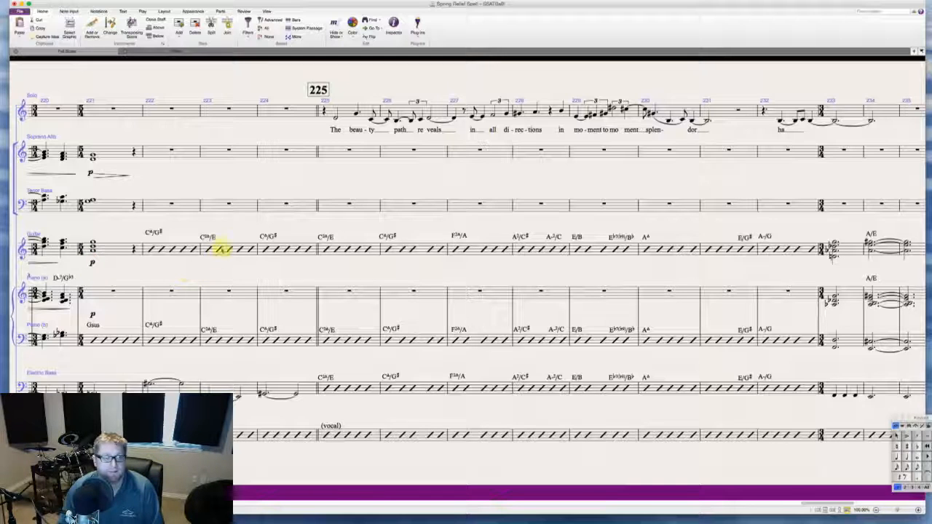
pyautogui.moveTo(224, 248); pyautogui.dragTo(309, 249)
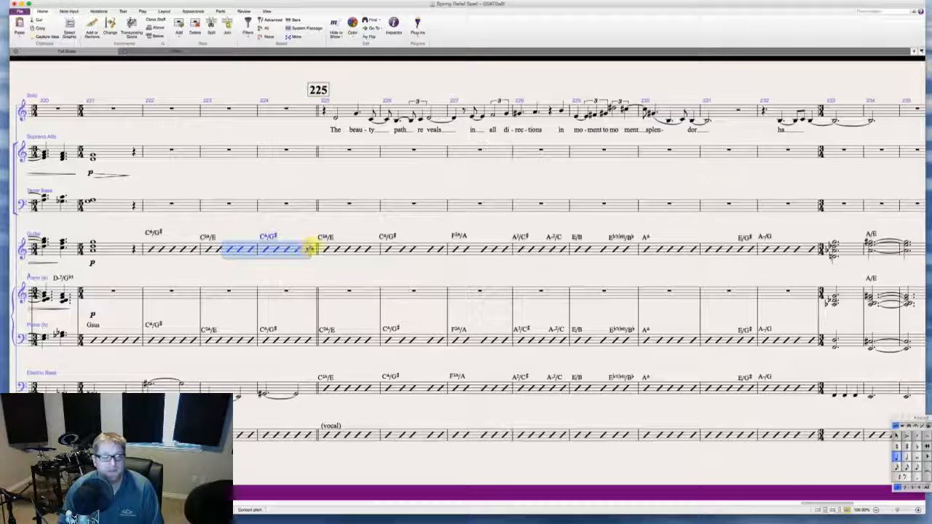
pyautogui.press('h')
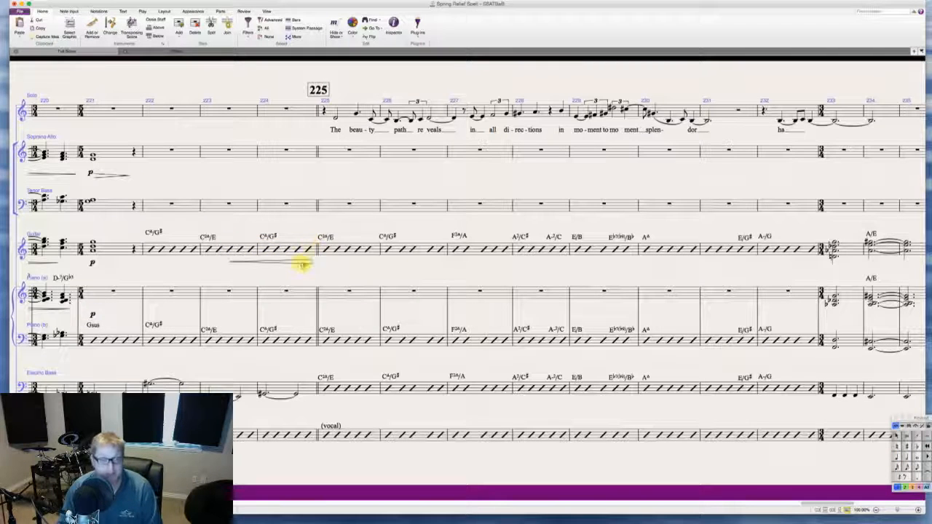
pyautogui.keyDown('alt'); pyautogui.click(232, 354); pyautogui.keyUp('alt')
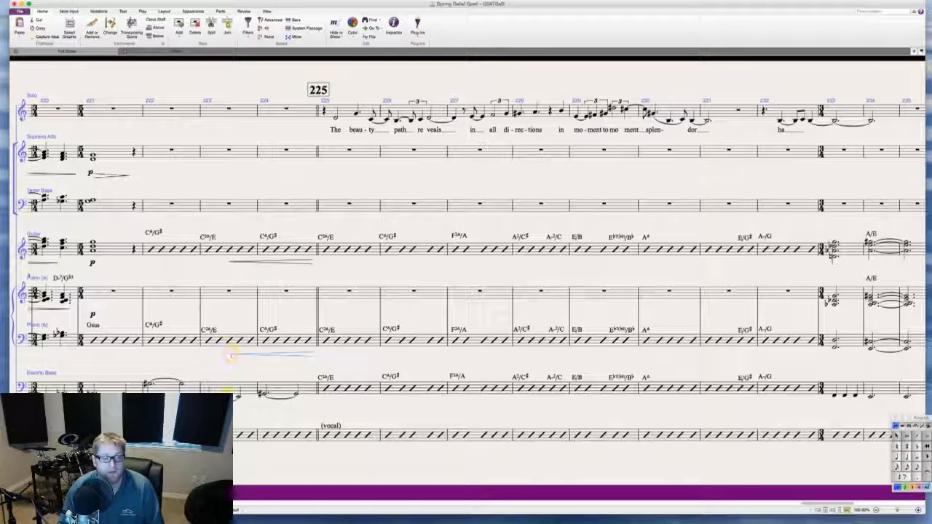
pyautogui.keyDown('alt'); pyautogui.click(235, 400); pyautogui.keyUp('alt')
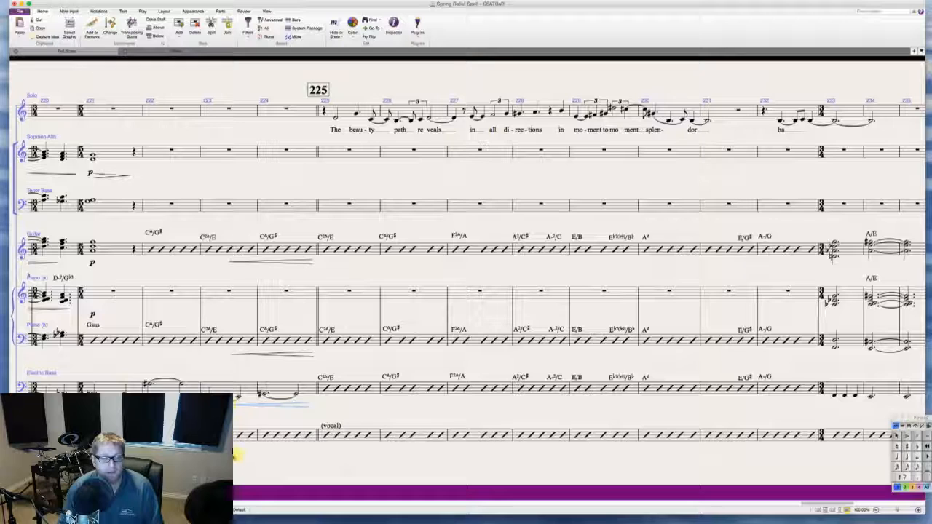
pyautogui.keyDown('alt'); pyautogui.click(235, 448); pyautogui.keyUp('alt')
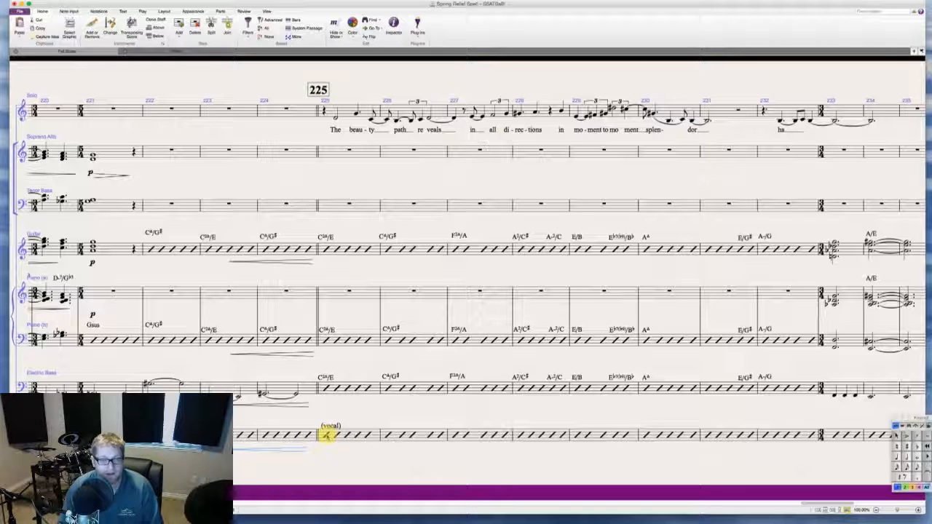
# - Add an mp dynamic below the drums at bar 225 and copy it to the electric bass, piano, guitar and Solo staves
pyautogui.click(326, 434)
pyautogui.press('super+e')
pyautogui.press('super+m')
pyautogui.press('super+p')
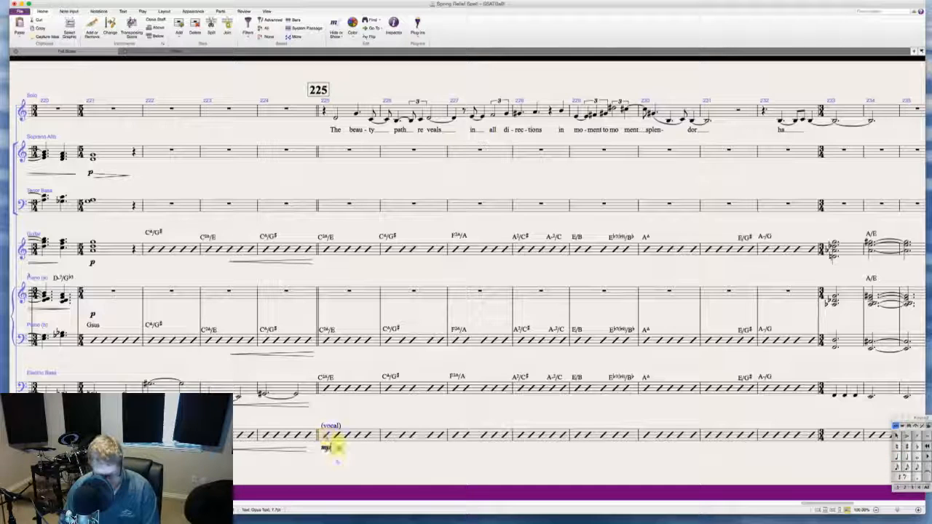
pyautogui.press('Escape')
pyautogui.press('Escape')
pyautogui.click(326, 448)
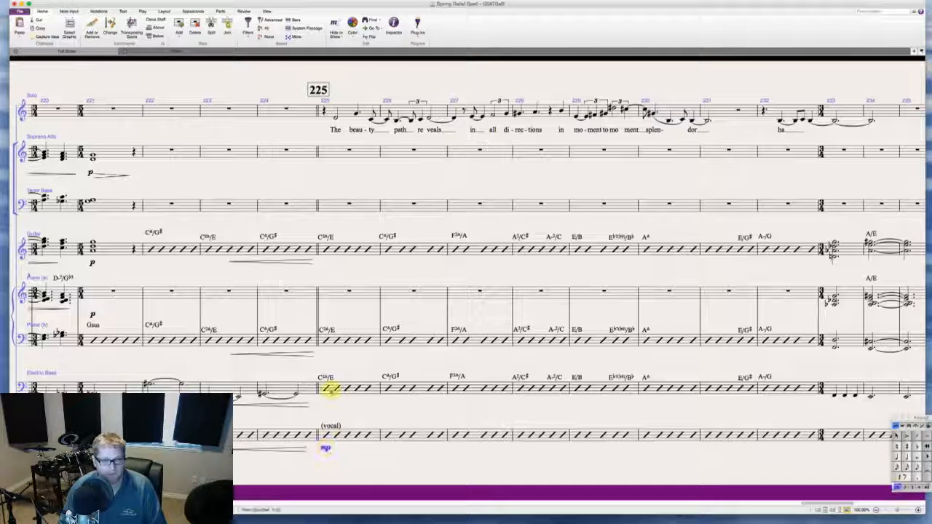
pyautogui.keyDown('alt'); pyautogui.click(320, 401); pyautogui.keyUp('alt')
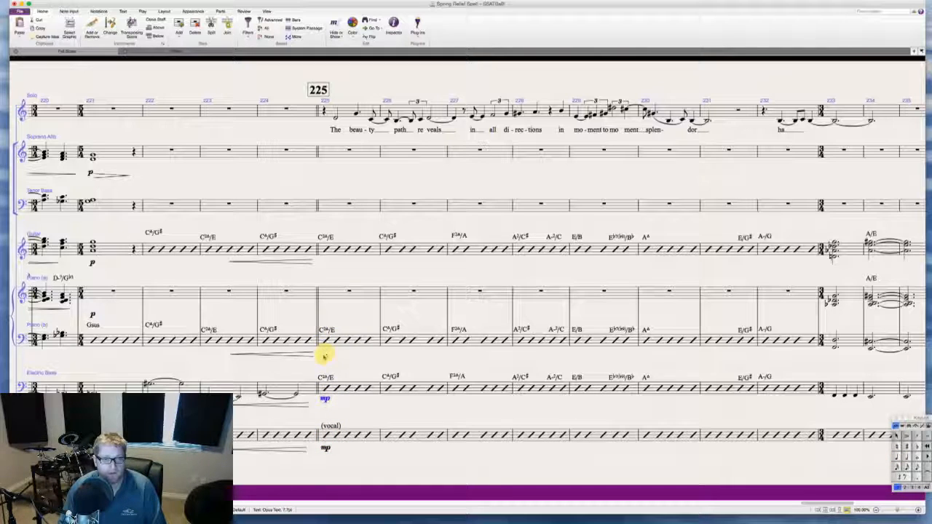
pyautogui.keyDown('alt'); pyautogui.click(323, 355); pyautogui.keyUp('alt')
pyautogui.keyDown('alt'); pyautogui.click(322, 263); pyautogui.keyUp('alt')
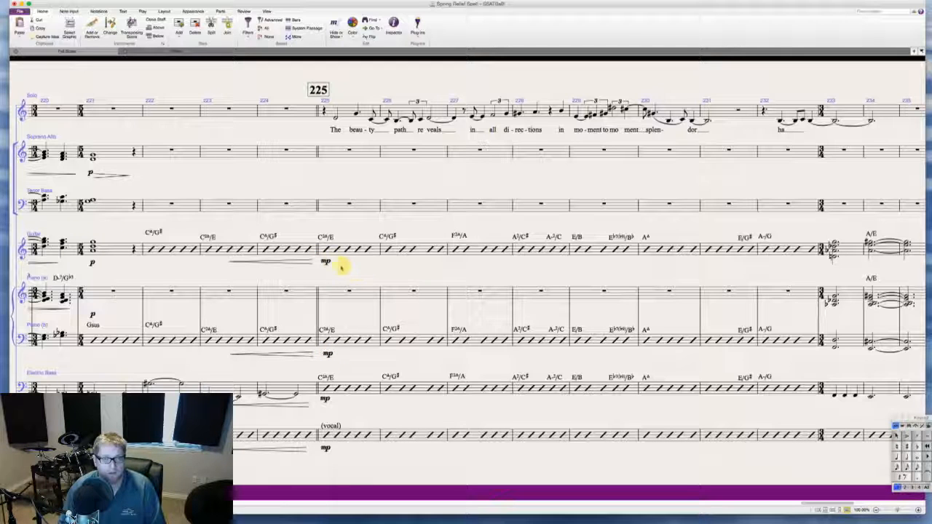
pyautogui.keyDown('alt'); pyautogui.click(319, 125); pyautogui.keyUp('alt')
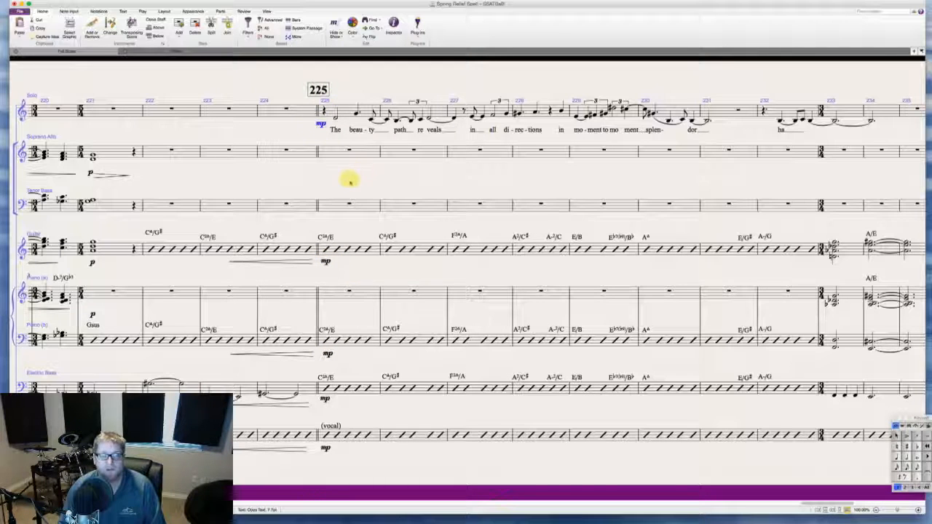
pyautogui.hscroll(4, 348, 183)
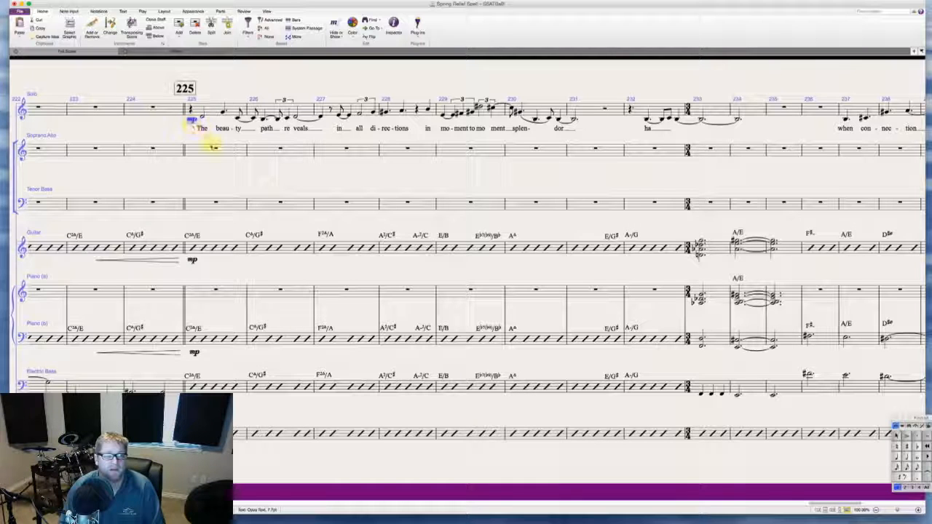
pyautogui.click(213, 184)
# - Shorten the Solo note on "tions" in bar 228 to an eighth note and follow it with an eighth-note A
pyautogui.hscroll(4, 214, 184)
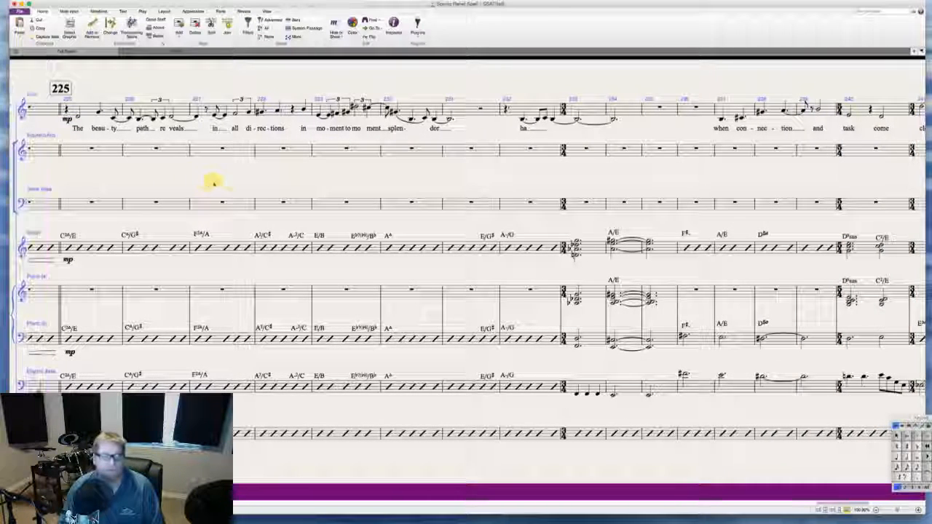
pyautogui.hscroll(1, 230, 184)
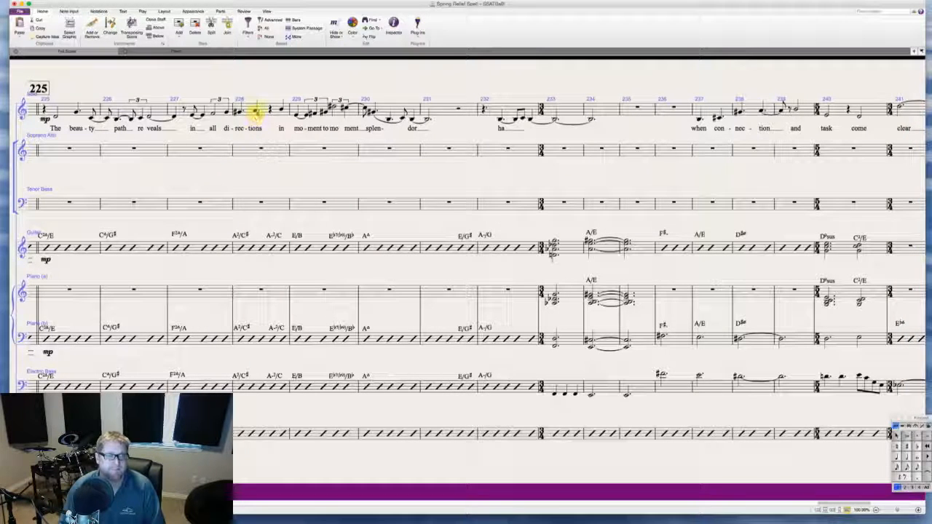
pyautogui.click(256, 113)
pyautogui.press('3')
pyautogui.press('Right')
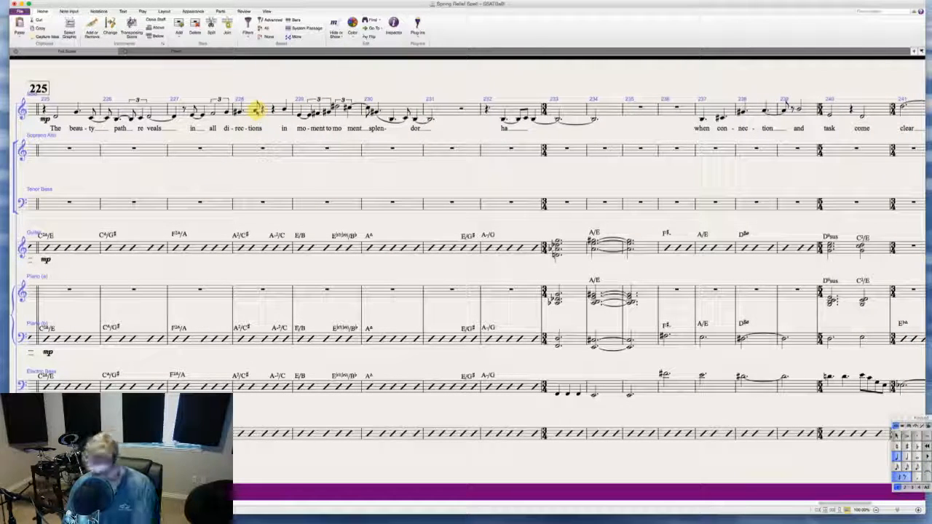
pyautogui.press('a')
pyautogui.press('Escape')
pyautogui.press('Escape')
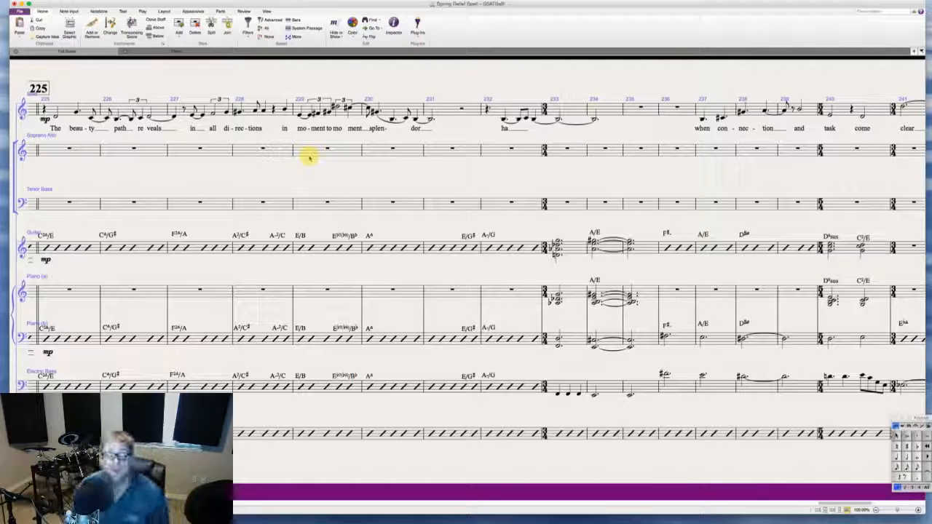
# - Remove the extender line after "ment" and the hyphen after "splen" in the Solo lyrics of bars 229 to 230
pyautogui.hscroll(1, 310, 158)
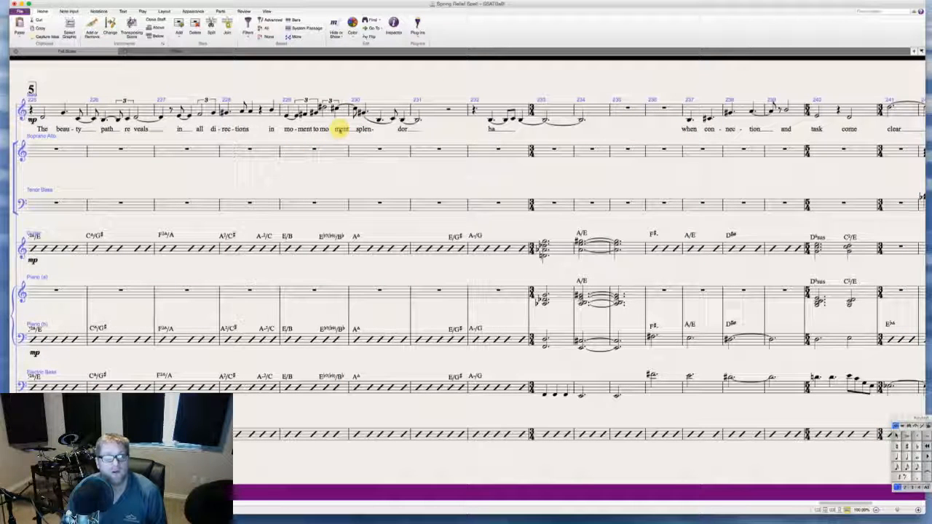
pyautogui.moveTo(339, 130); pyautogui.dragTo(340, 128)
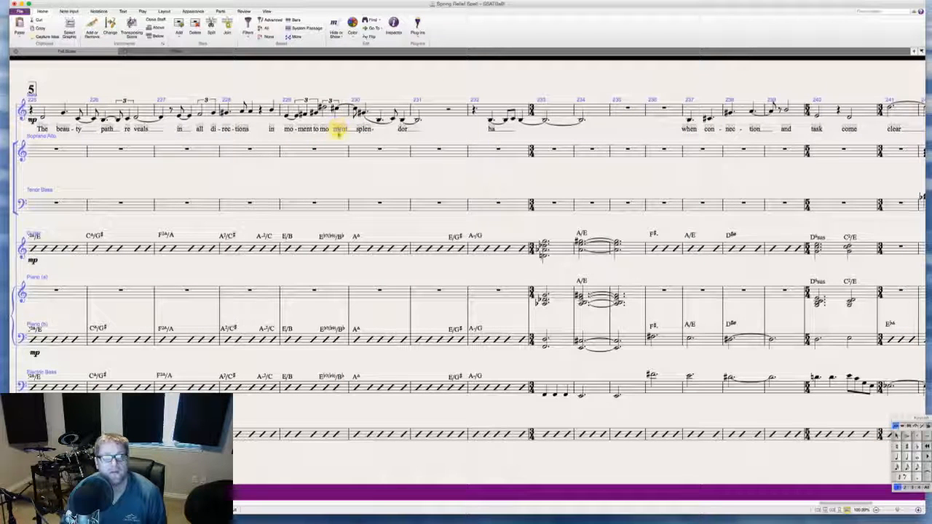
pyautogui.click(324, 182)
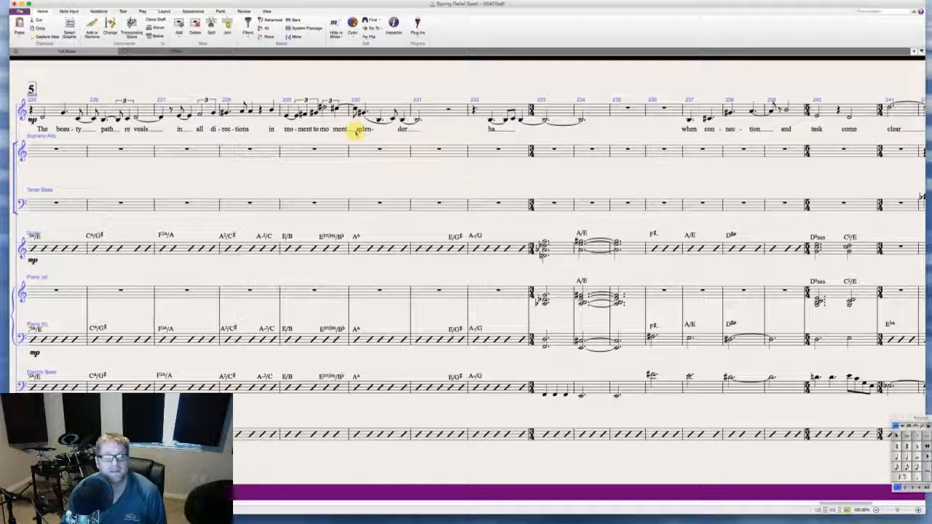
pyautogui.click(355, 130)
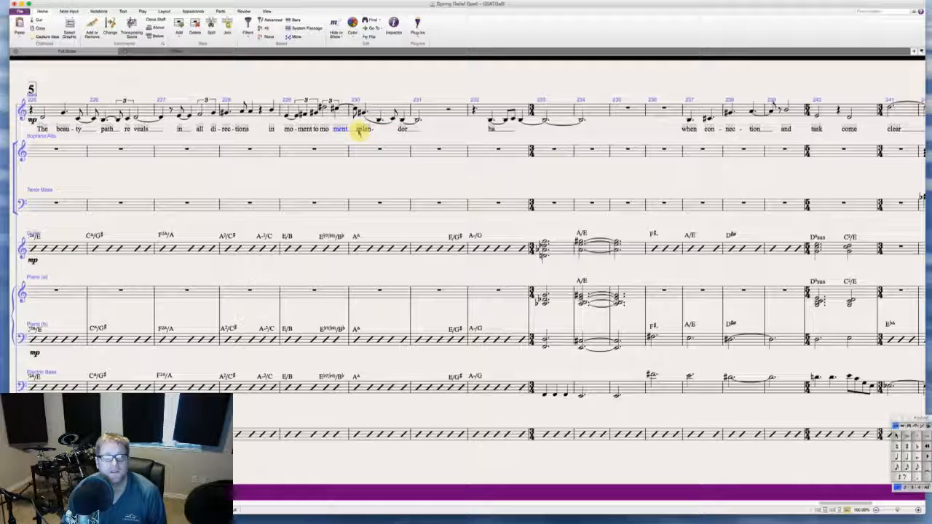
pyautogui.click(345, 155)
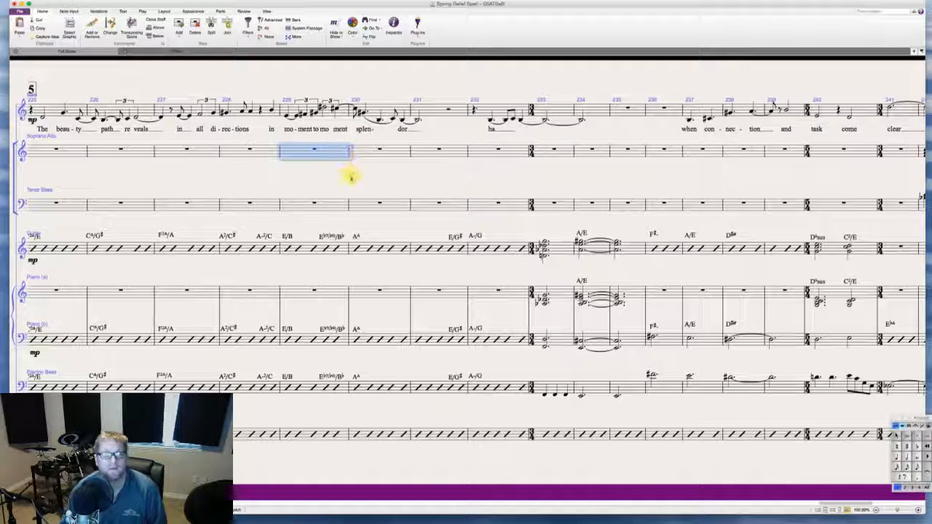
pyautogui.click(351, 178)
pyautogui.hscroll(1, 351, 179)
pyautogui.hscroll(1, 351, 177)
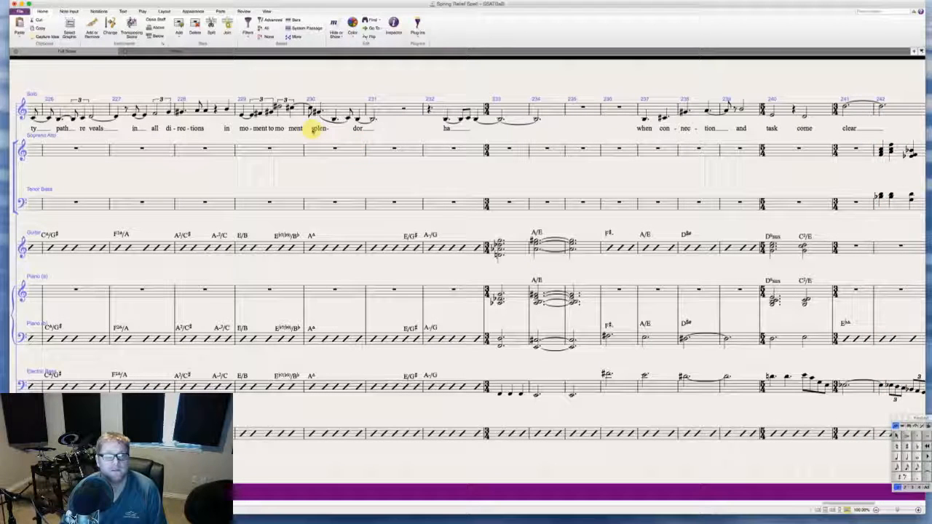
pyautogui.click(319, 131)
pyautogui.click(328, 173)
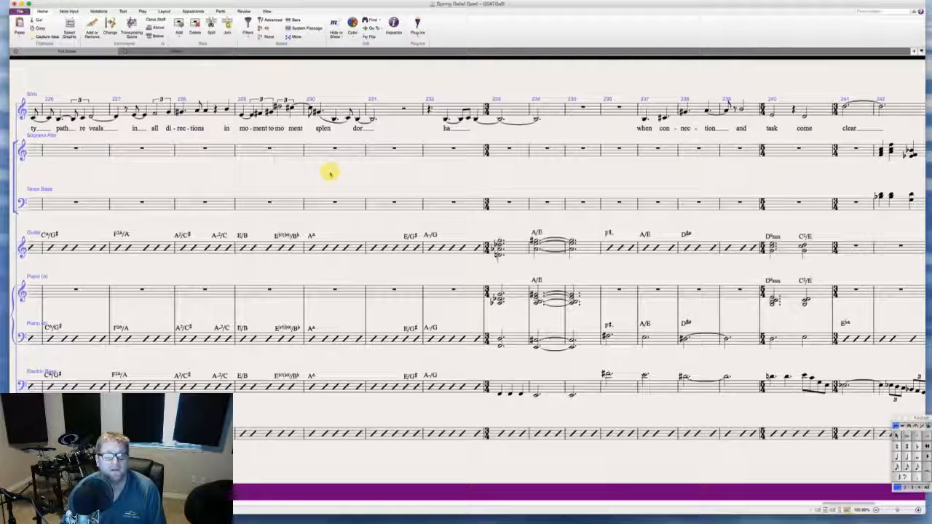
# - Slur the Solo notes on "ha" from bar 232 through bar 234
pyautogui.hscroll(7, 329, 172)
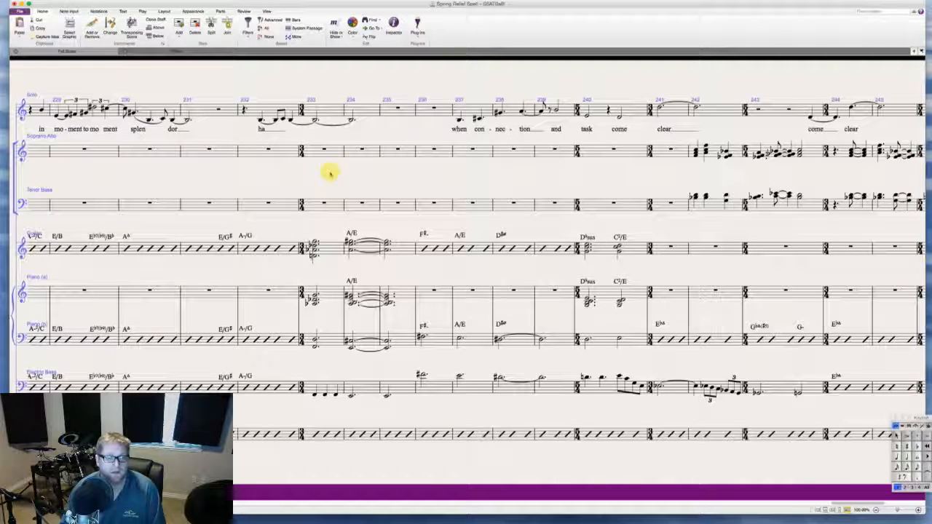
pyautogui.hscroll(-1, 329, 173)
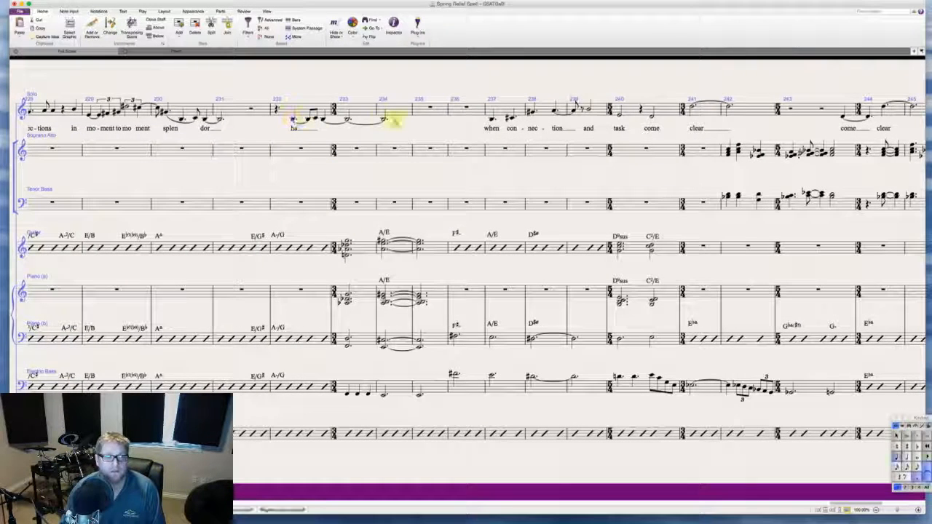
pyautogui.keyDown('shift'); pyautogui.click(381, 119); pyautogui.keyUp('shift')
pyautogui.press('s')
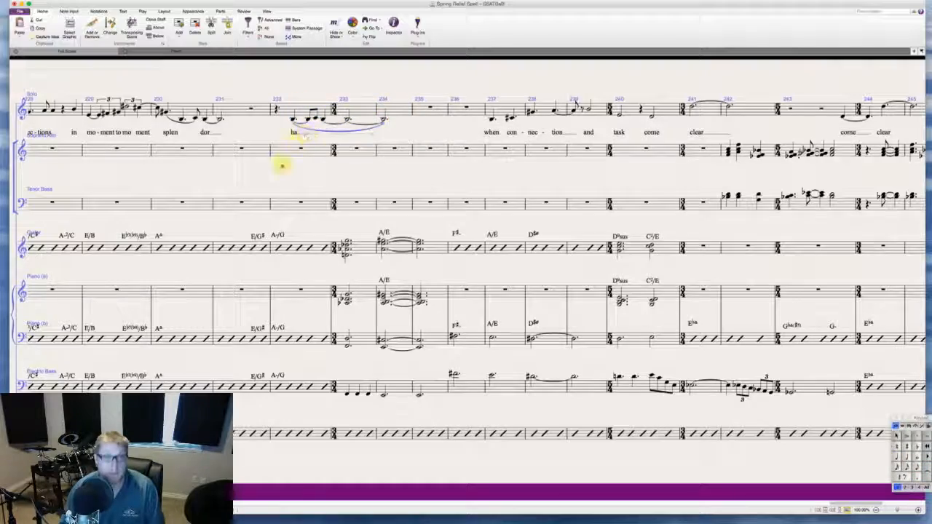
pyautogui.click(273, 179)
# - Play the score back from the guitar chord in bar 233 and stop at the end of bar 239
pyautogui.hscroll(-2, 274, 180)
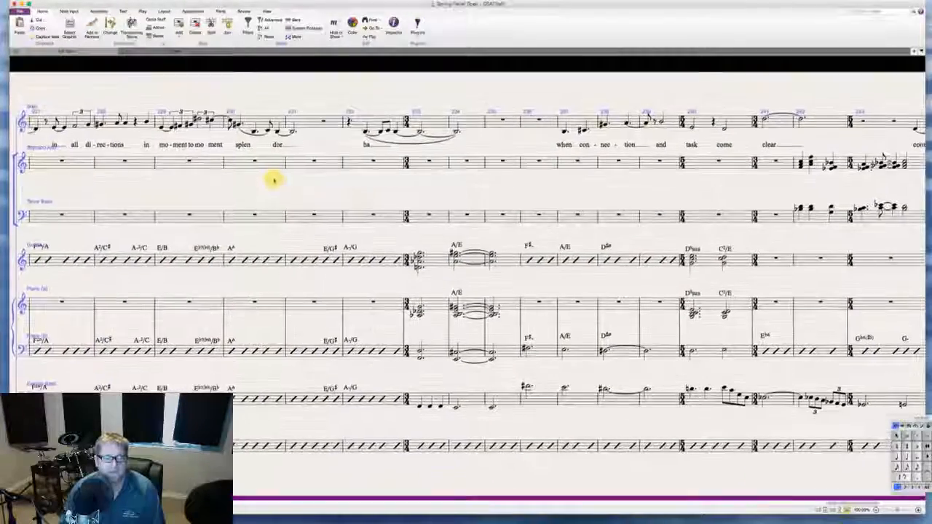
pyautogui.hscroll(4, 273, 179)
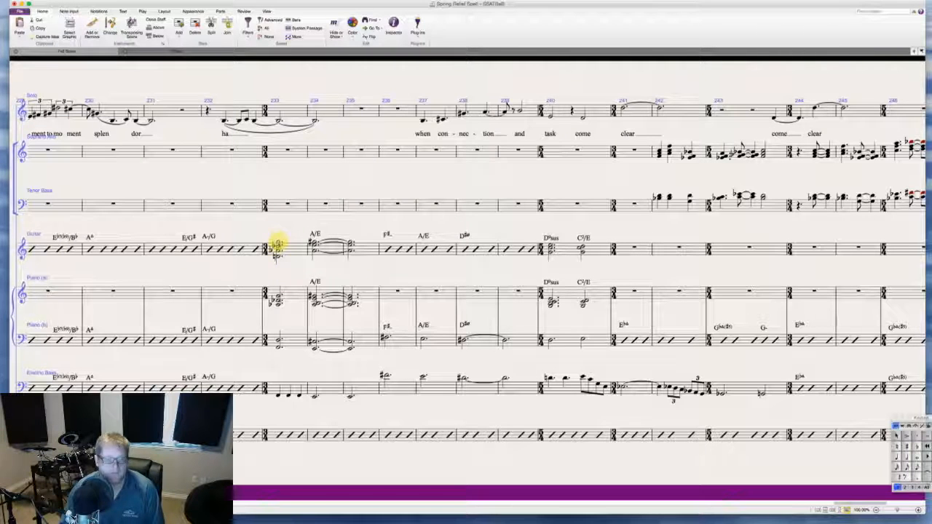
pyautogui.press('p')
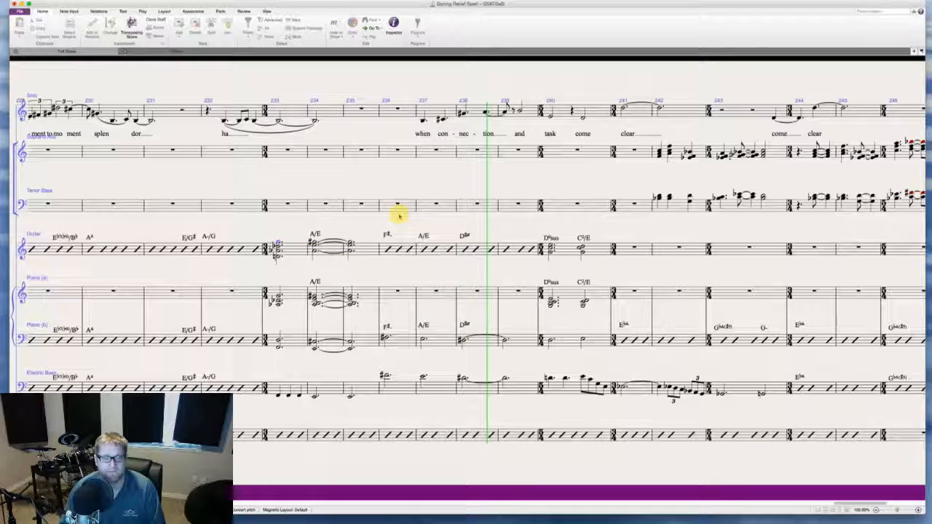
pyautogui.press('space')
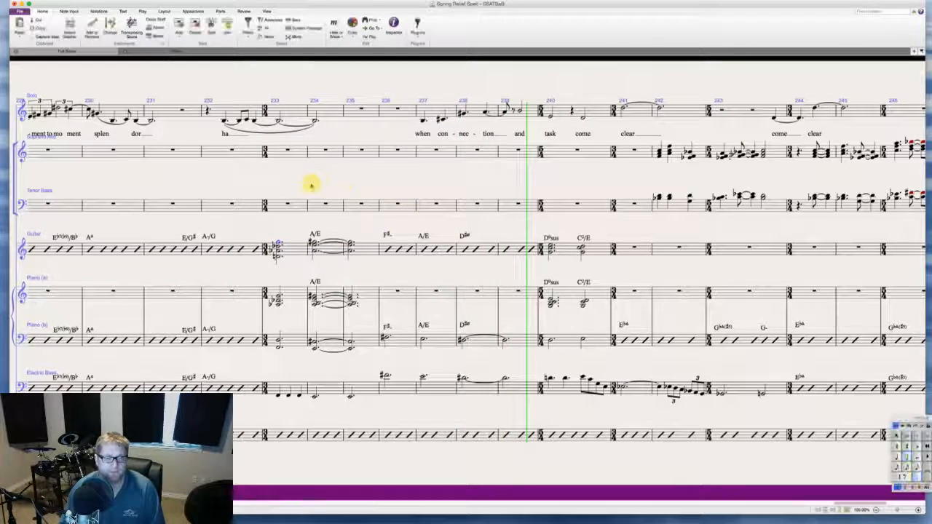
# - Add crescendo hairpins through bar 240 under the Guitar, Piano, Electric Bass and drum staves
pyautogui.hscroll(6, 310, 186)
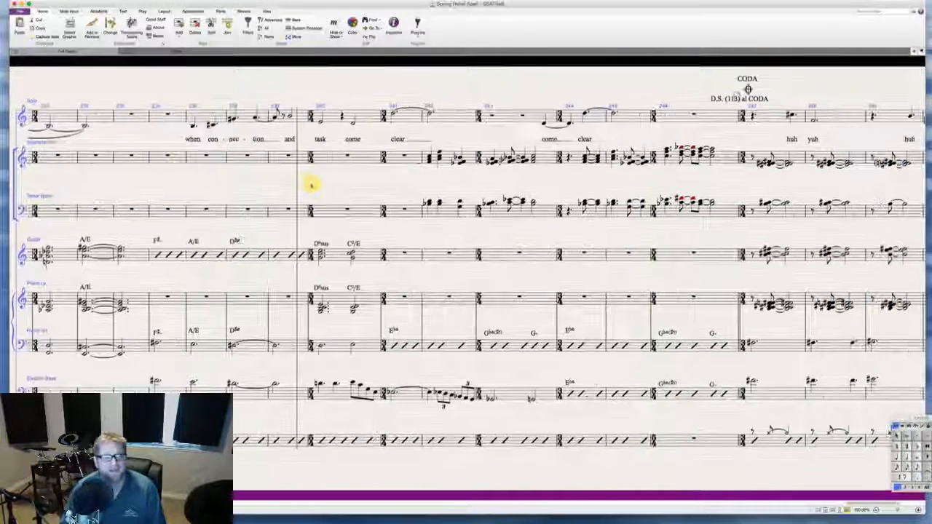
pyautogui.hscroll(2, 311, 186)
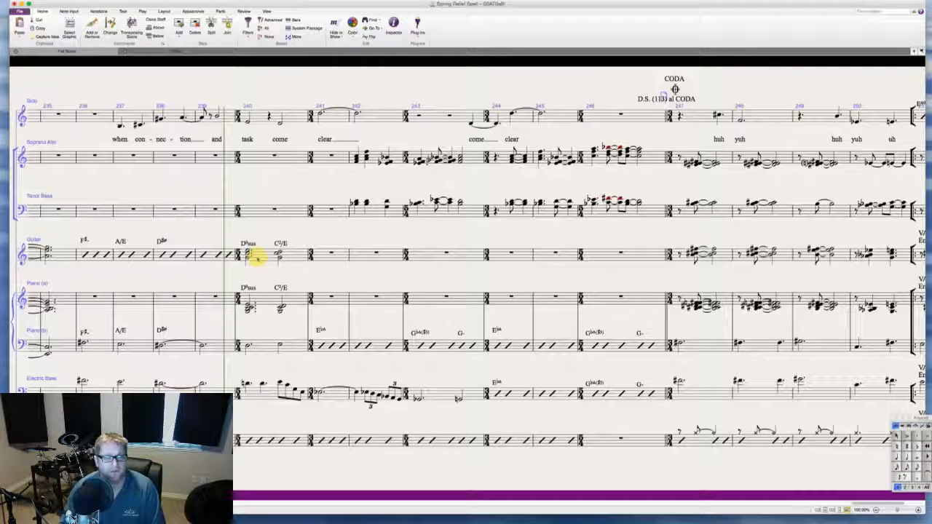
pyautogui.click(257, 259)
pyautogui.press('h')
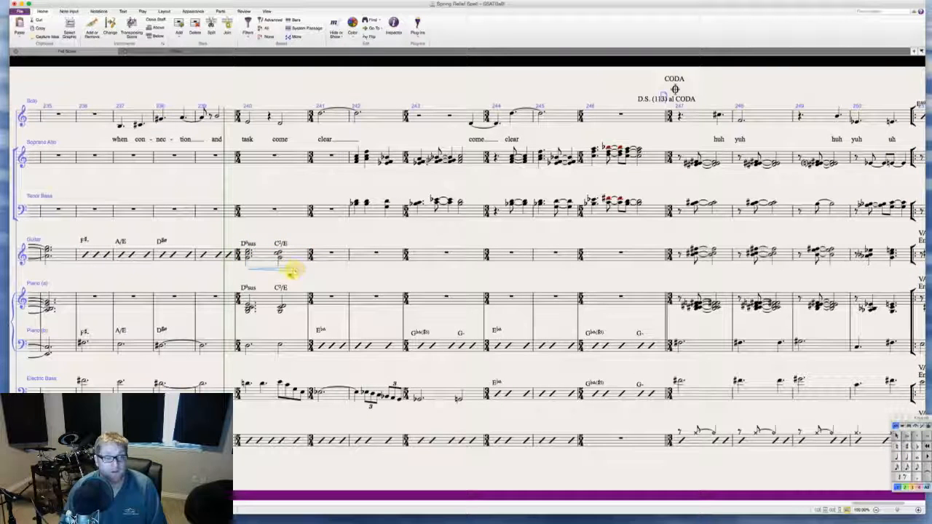
pyautogui.click(248, 310)
pyautogui.press('h')
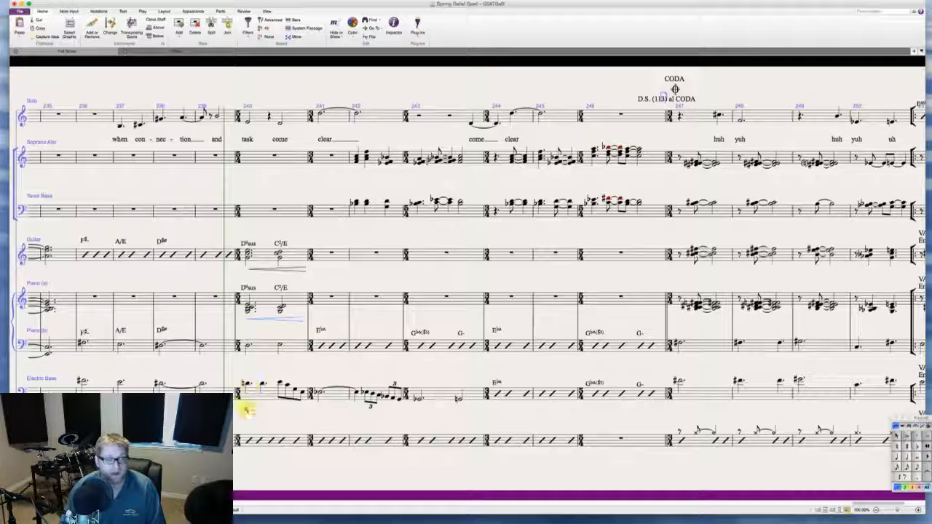
pyautogui.keyDown('alt'); pyautogui.click(245, 409); pyautogui.keyUp('alt')
pyautogui.keyDown('alt'); pyautogui.click(248, 458); pyautogui.keyUp('alt')
# - Mark the drum, Electric Bass and Piano staves forte (f) at the start of bar 241
pyautogui.click(321, 441)
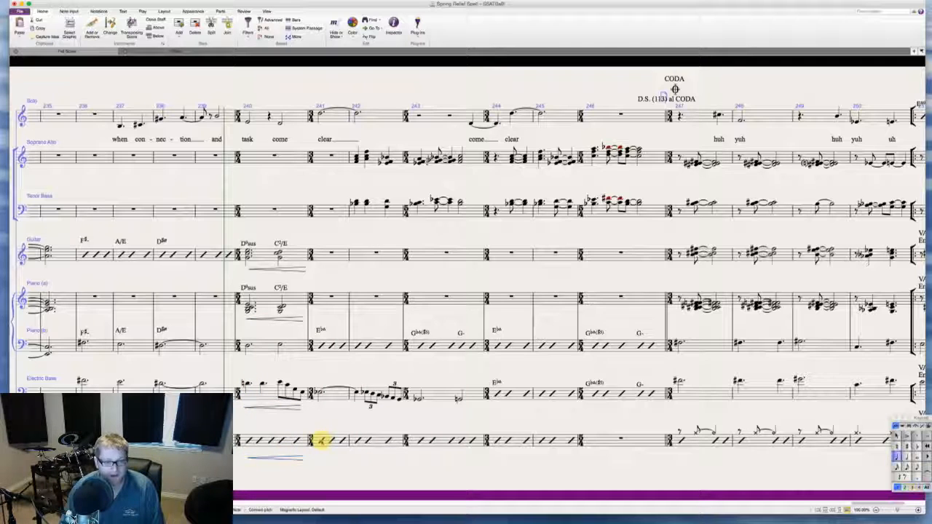
pyautogui.press('super+e')
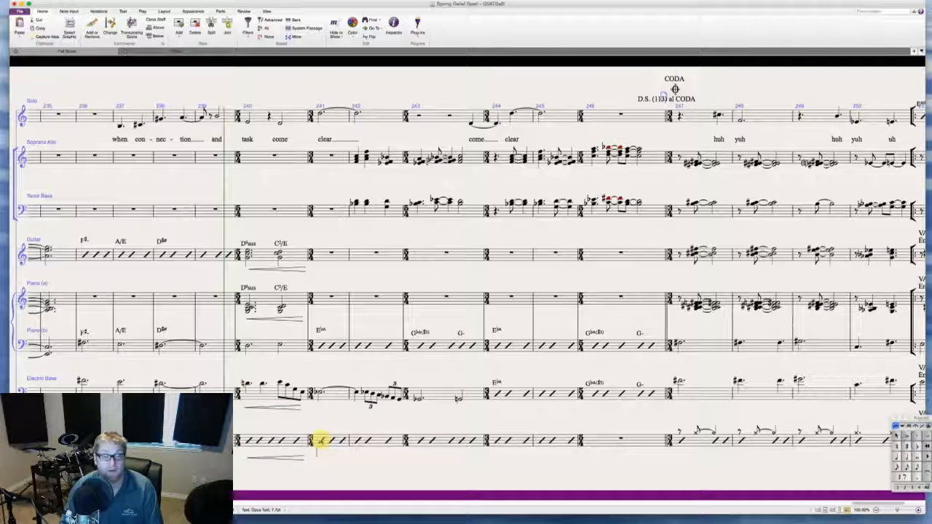
pyautogui.write('f')
pyautogui.press('Escape')
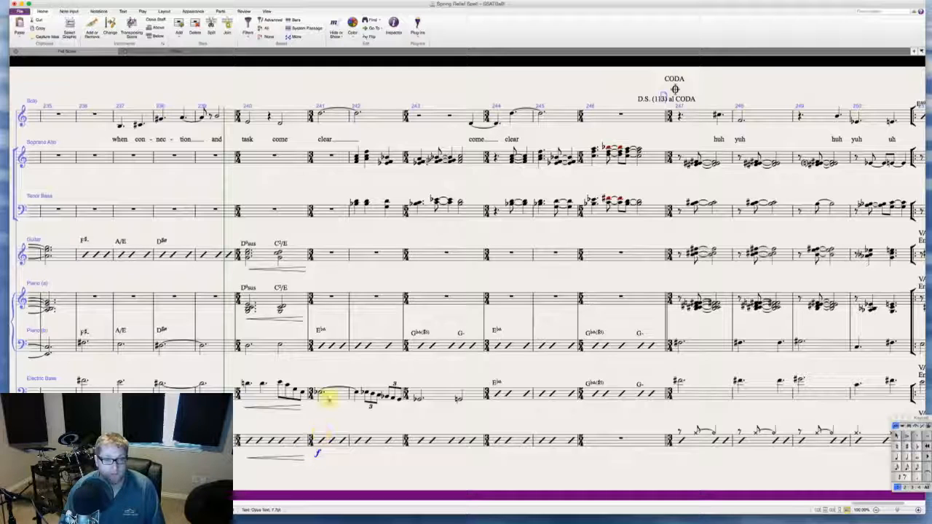
pyautogui.keyDown('alt'); pyautogui.click(318, 405); pyautogui.keyUp('alt')
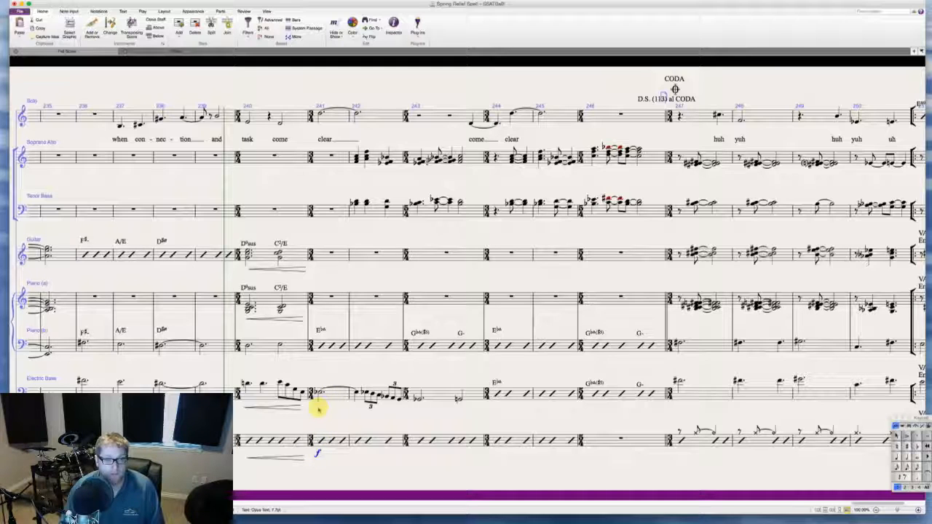
pyautogui.keyDown('alt'); pyautogui.click(318, 325); pyautogui.keyUp('alt')
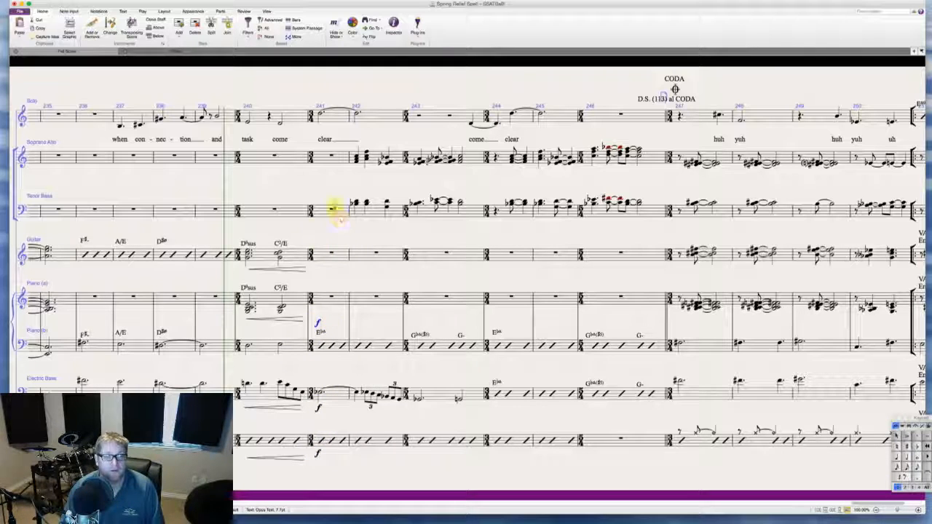
# - Copy the f dynamic to the end of the Guitar hairpin, the Solo's bar 241 and the Soprano Alto entrance in bar 242
pyautogui.keyDown('alt'); pyautogui.click(299, 270); pyautogui.keyUp('alt')
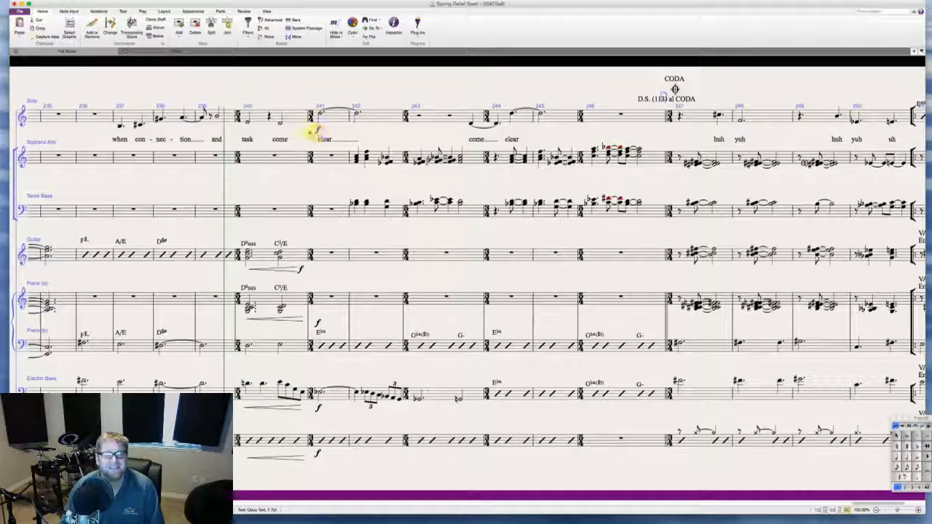
pyautogui.keyDown('alt'); pyautogui.click(317, 130); pyautogui.keyUp('alt')
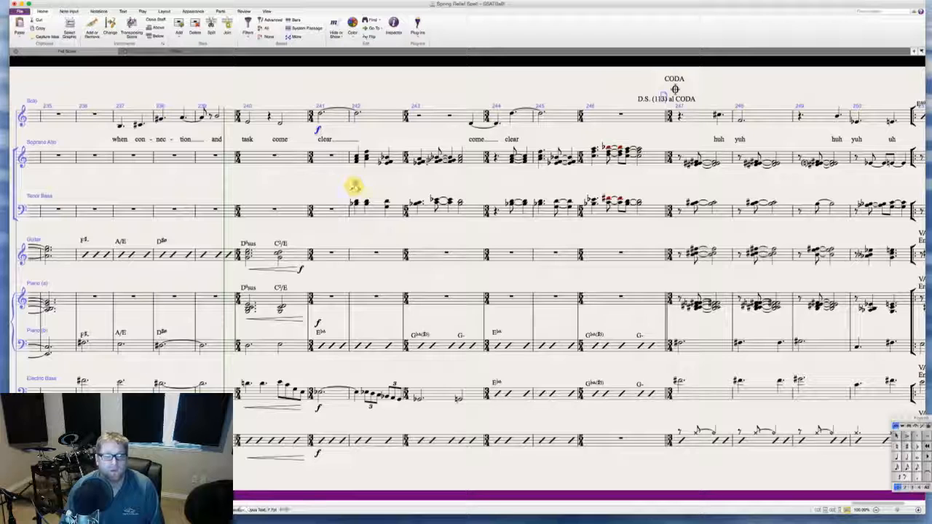
pyautogui.keyDown('alt'); pyautogui.click(355, 184); pyautogui.keyUp('alt')
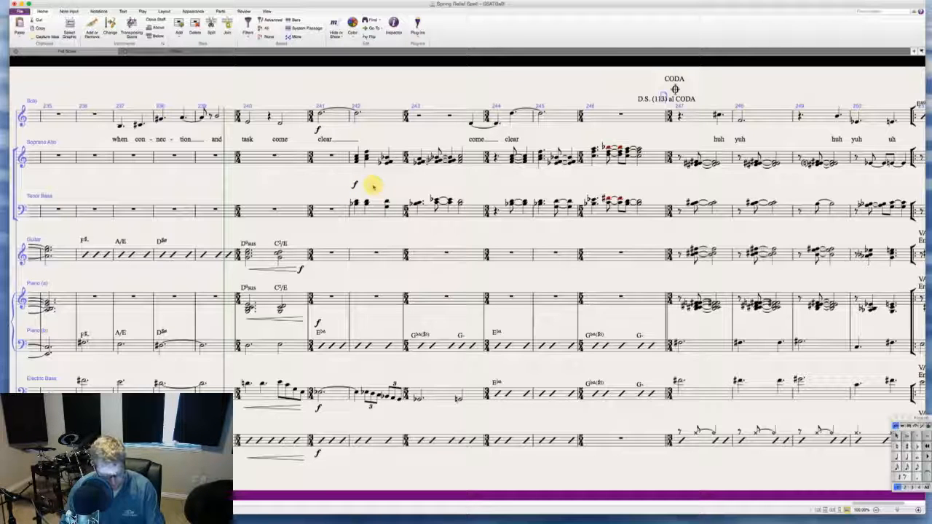
# - Review the score from the opening through bar 240, examining the ensemble syllables and dynamics in each section
pyautogui.hscroll(2, 360, 185)
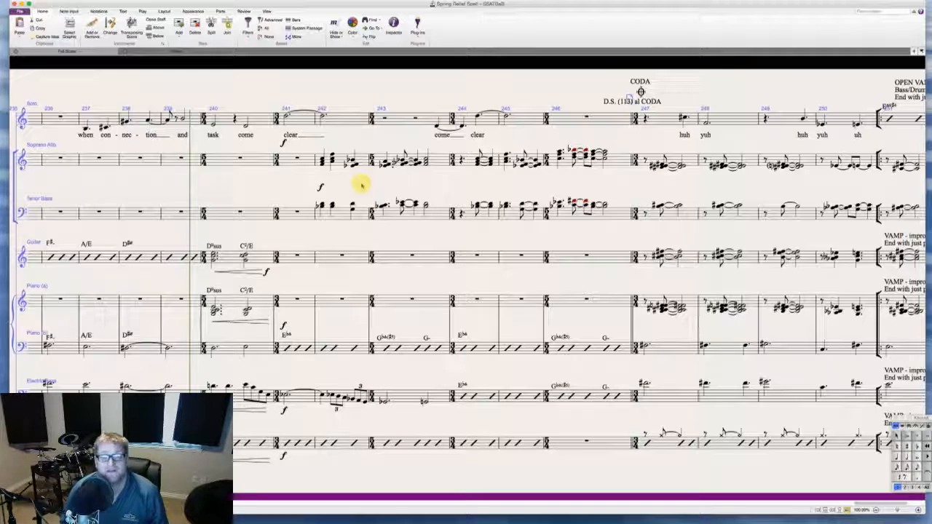
pyautogui.hscroll(-20, 361, 185)
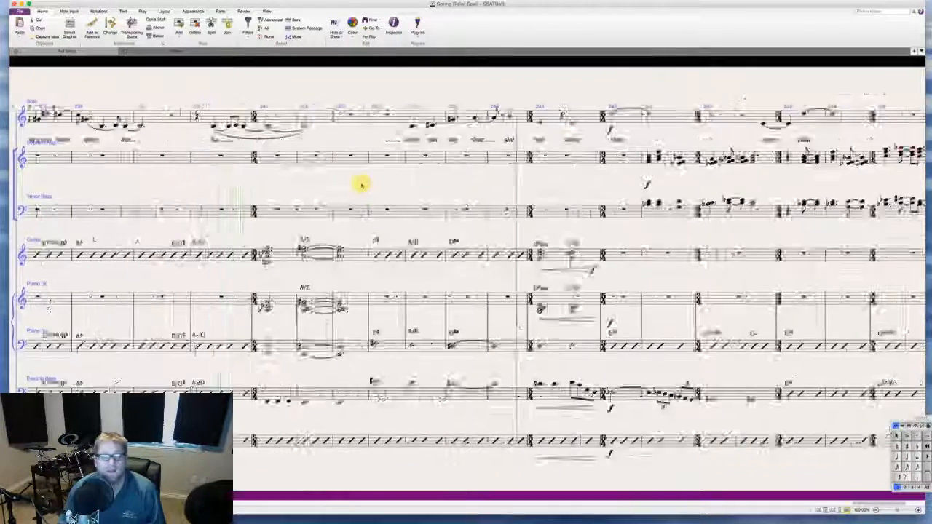
pyautogui.hscroll(-20, 361, 185)
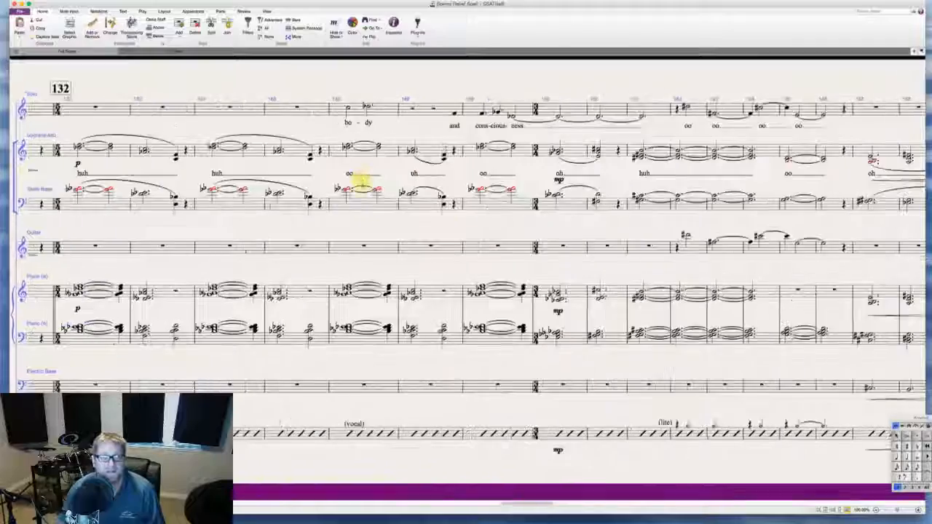
pyautogui.hscroll(-20, 361, 184)
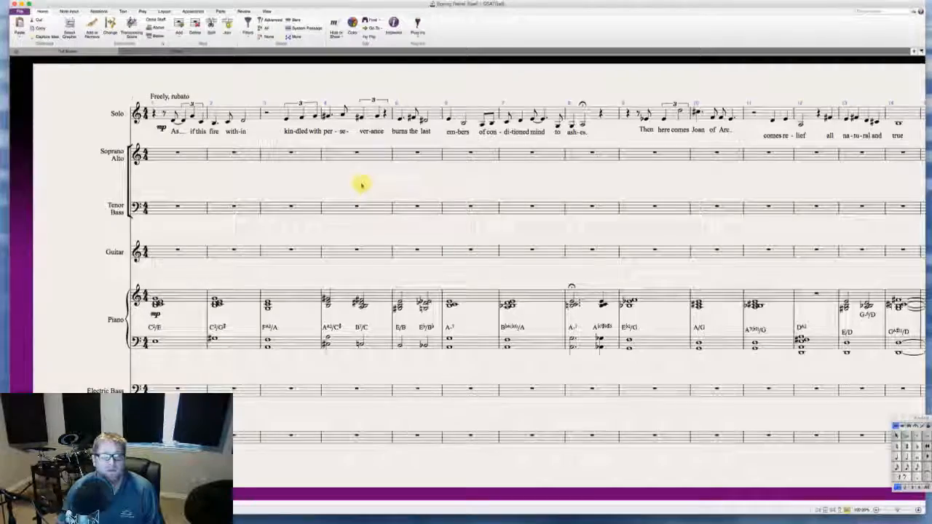
pyautogui.hscroll(10, 361, 185)
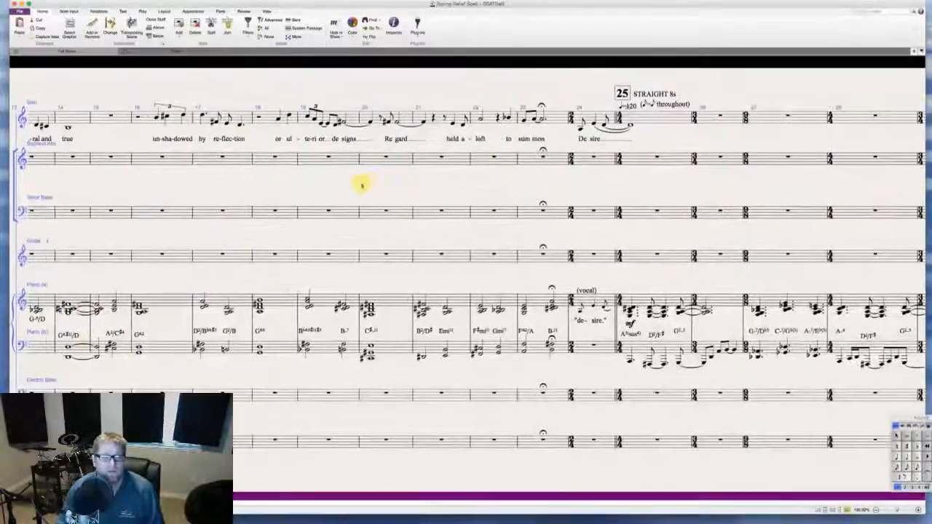
pyautogui.hscroll(15, 361, 185)
pyautogui.hscroll(12, 361, 185)
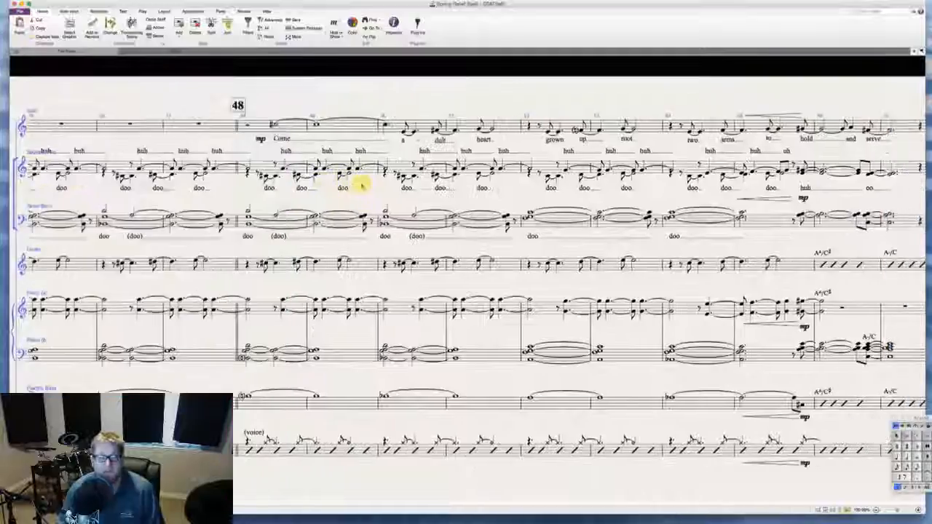
pyautogui.hscroll(12, 361, 185)
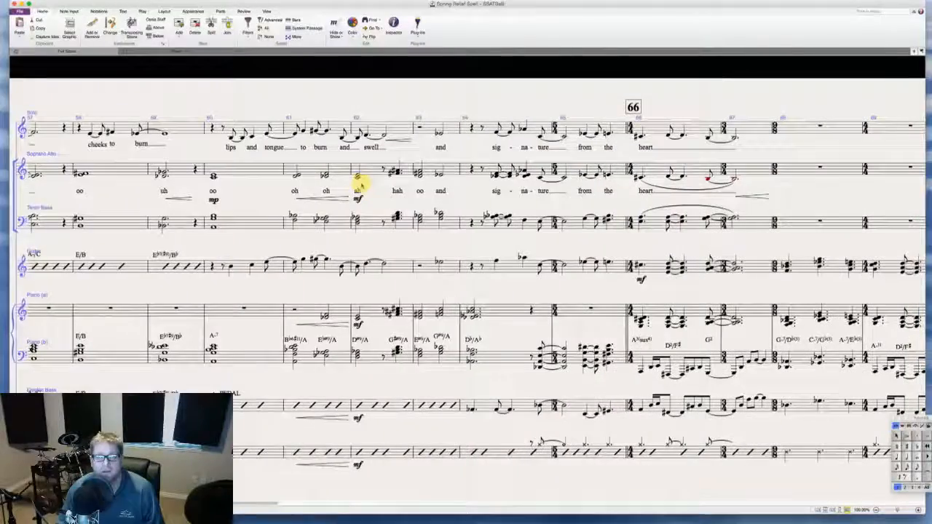
pyautogui.hscroll(5, 361, 184)
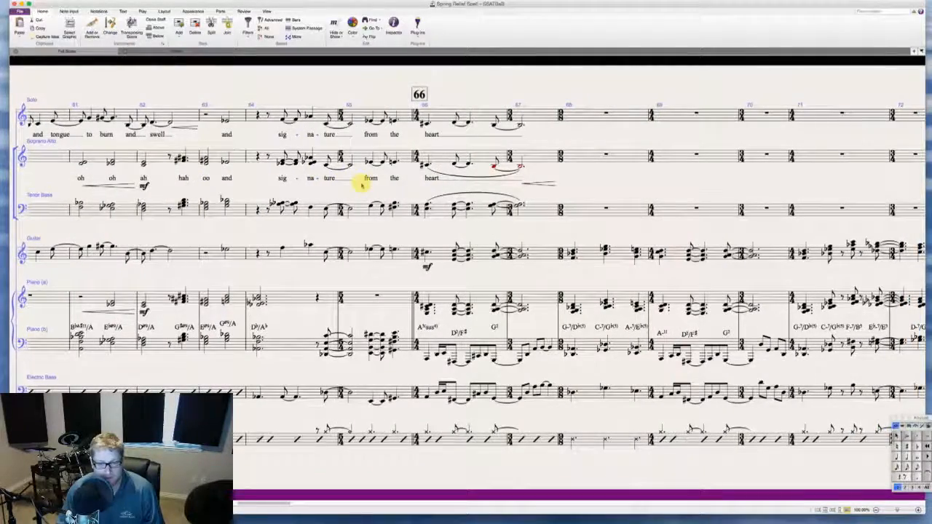
pyautogui.hscroll(3, 361, 185)
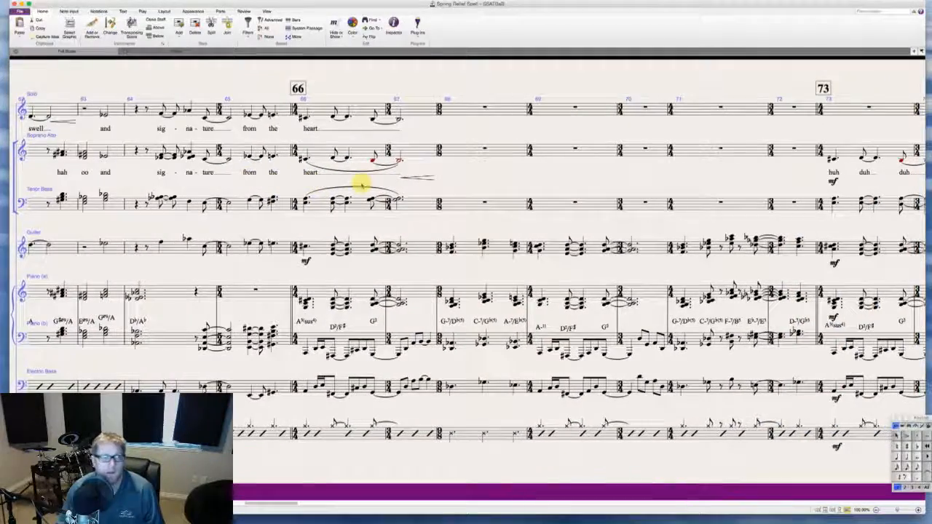
pyautogui.hscroll(4, 361, 185)
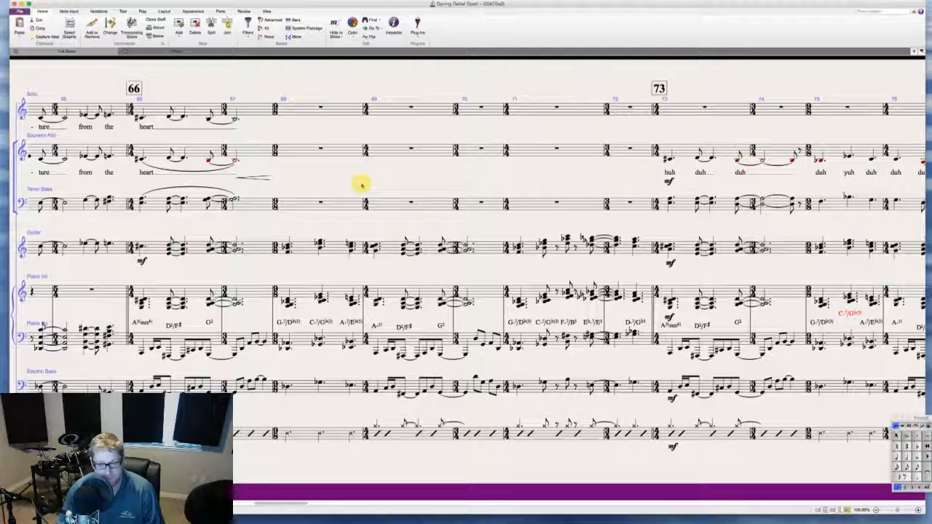
pyautogui.hscroll(2, 361, 184)
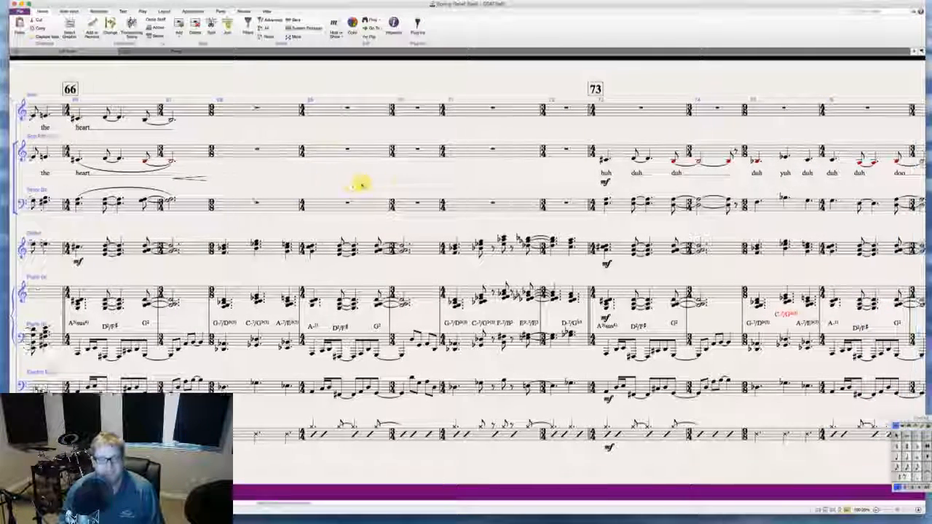
pyautogui.hscroll(-3, 361, 185)
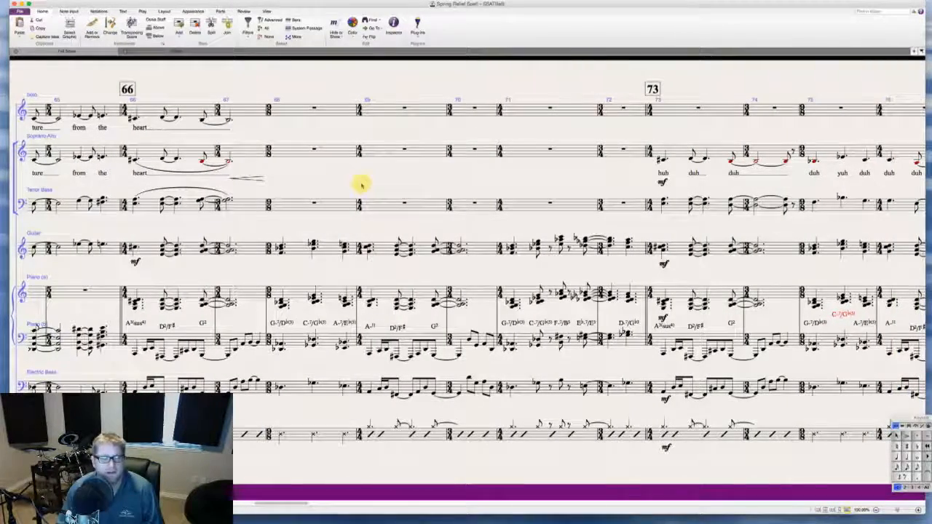
pyautogui.hscroll(10, 361, 185)
pyautogui.hscroll(15, 361, 185)
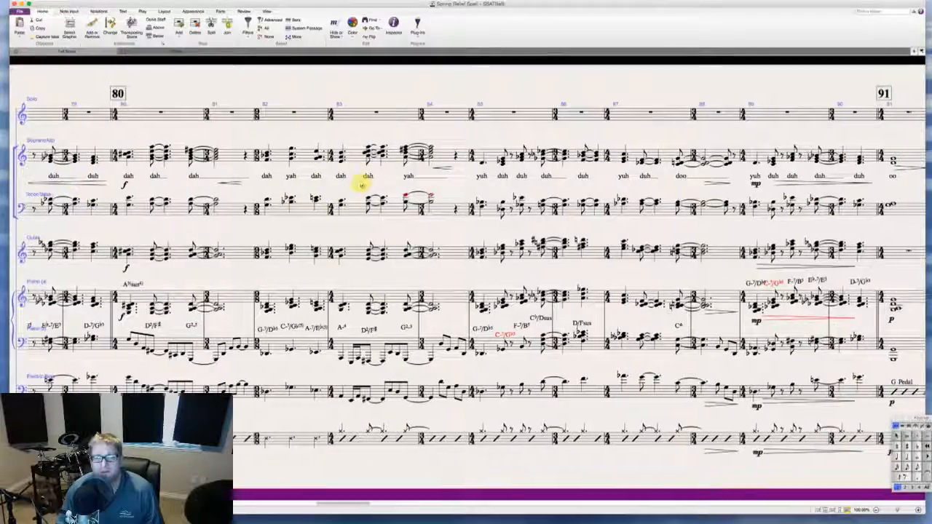
pyautogui.hscroll(15, 361, 185)
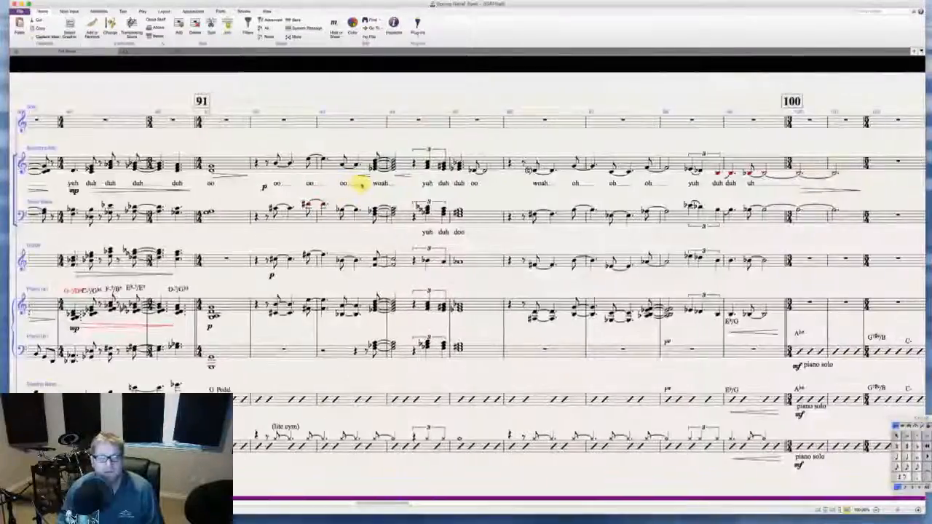
pyautogui.hscroll(15, 361, 185)
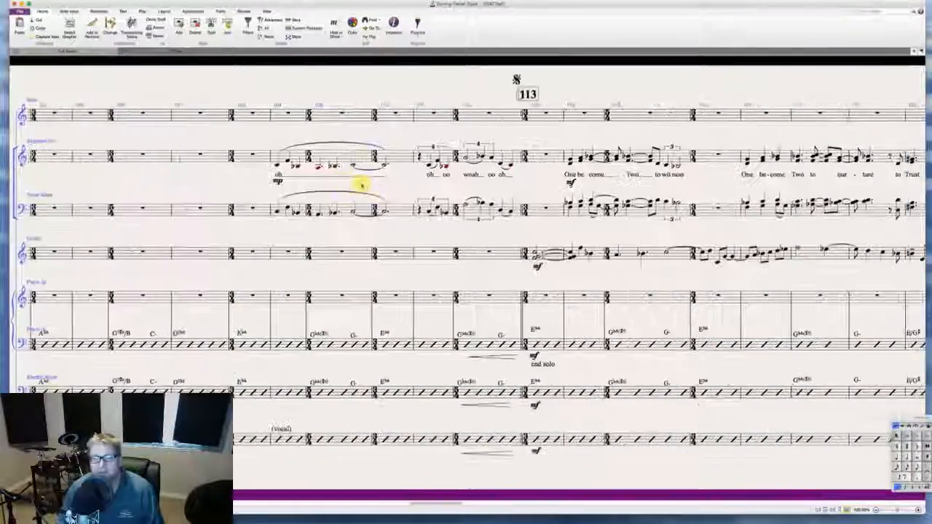
pyautogui.hscroll(10, 361, 185)
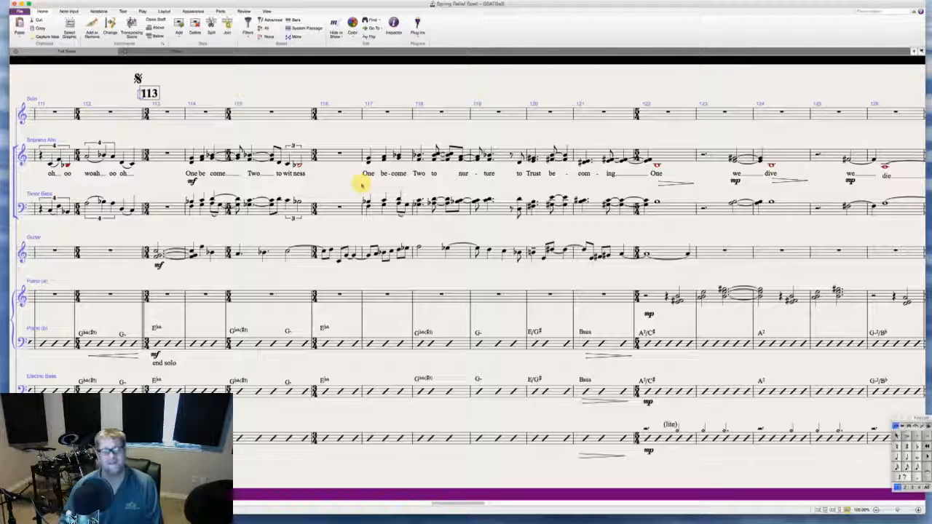
pyautogui.hscroll(15, 361, 185)
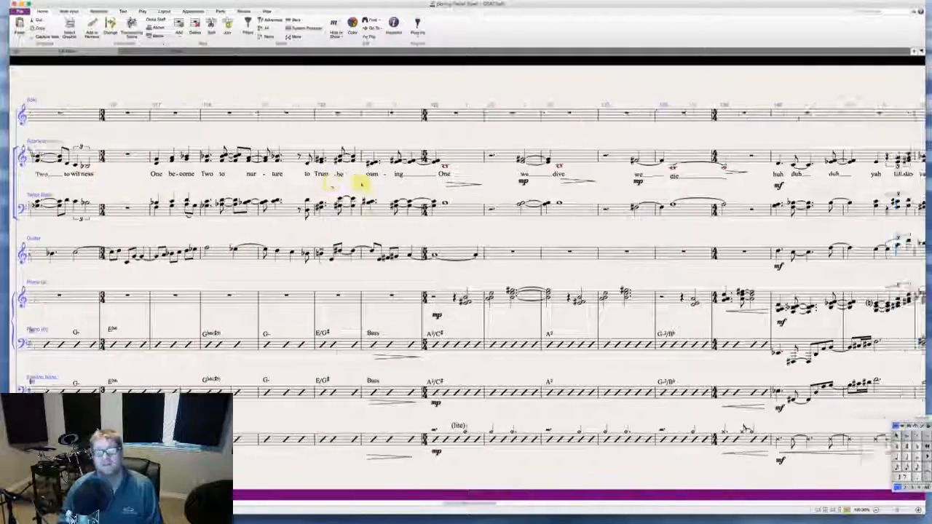
pyautogui.hscroll(15, 361, 185)
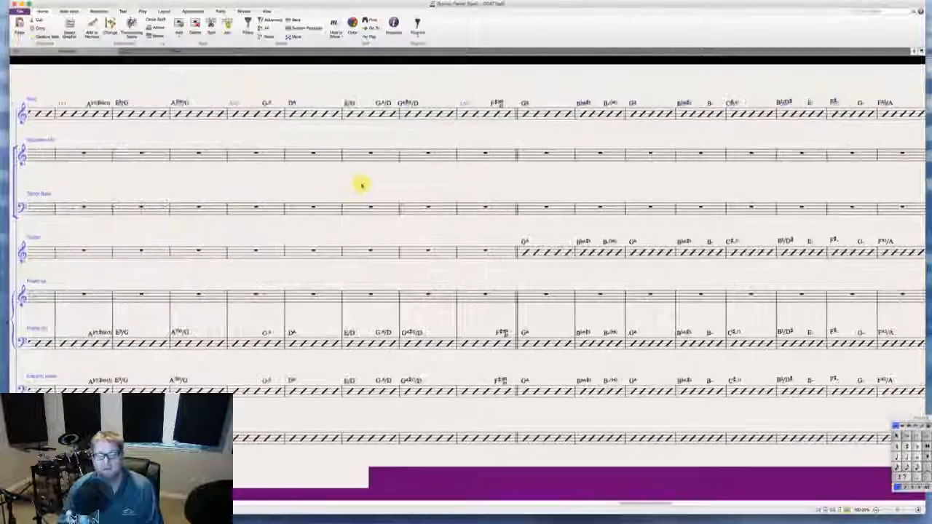
pyautogui.hscroll(15, 361, 184)
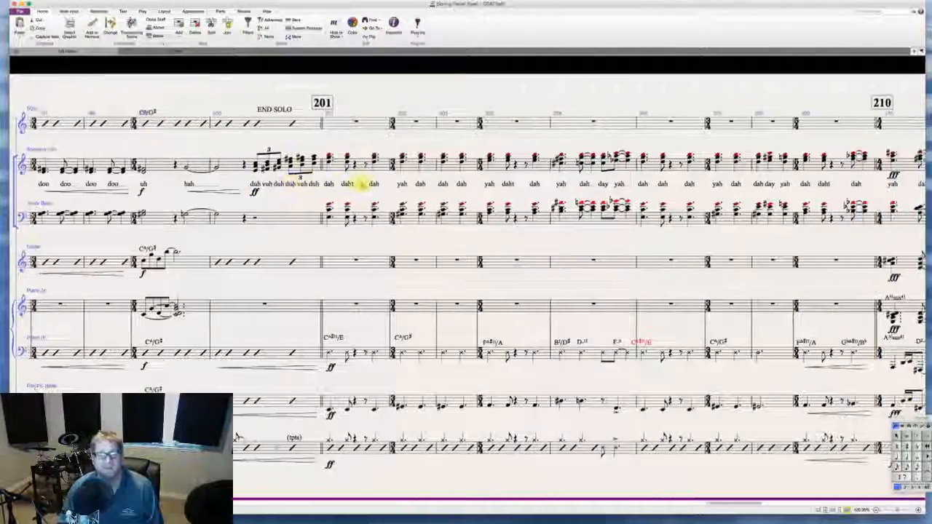
pyautogui.hscroll(15, 361, 185)
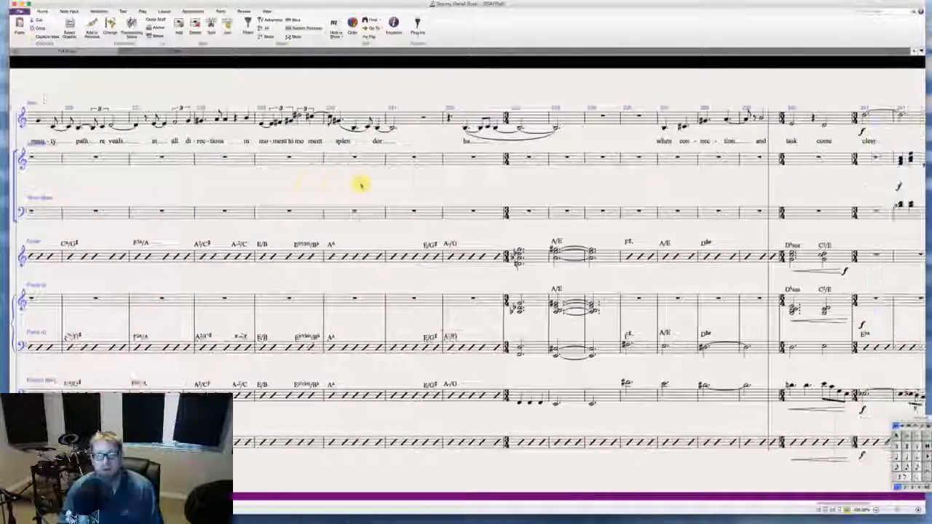
# - Enter the lyrics "yah dah yah" under the Soprano Alto notes in bar 242
pyautogui.hscroll(-2, 361, 185)
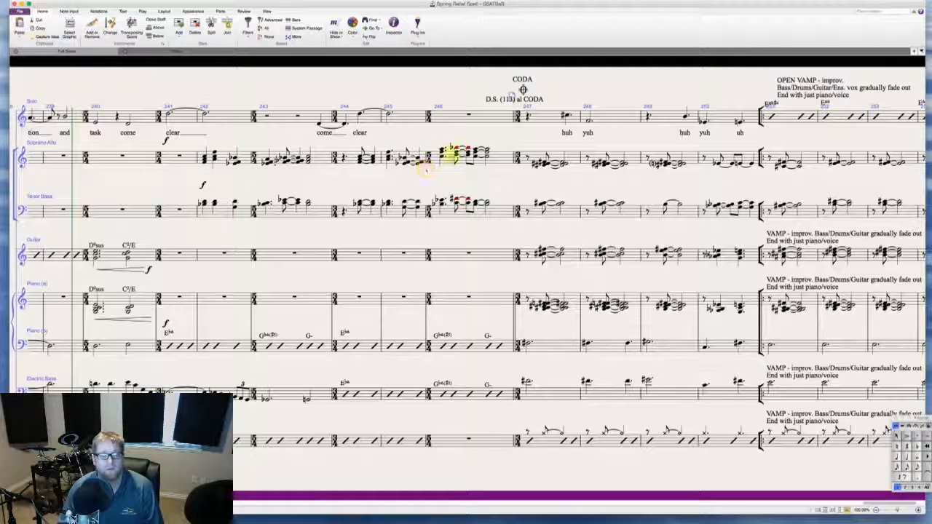
pyautogui.click(205, 157)
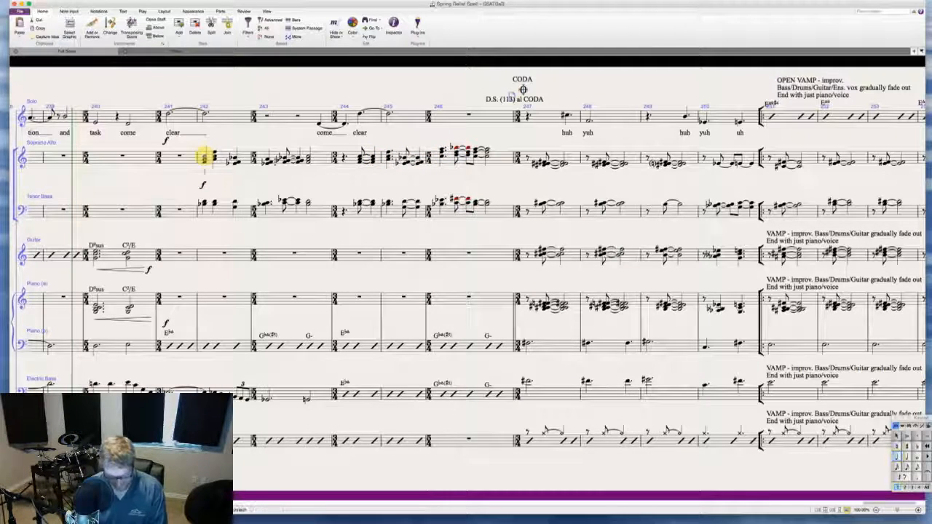
pyautogui.press('super+l')
pyautogui.write('yah ')
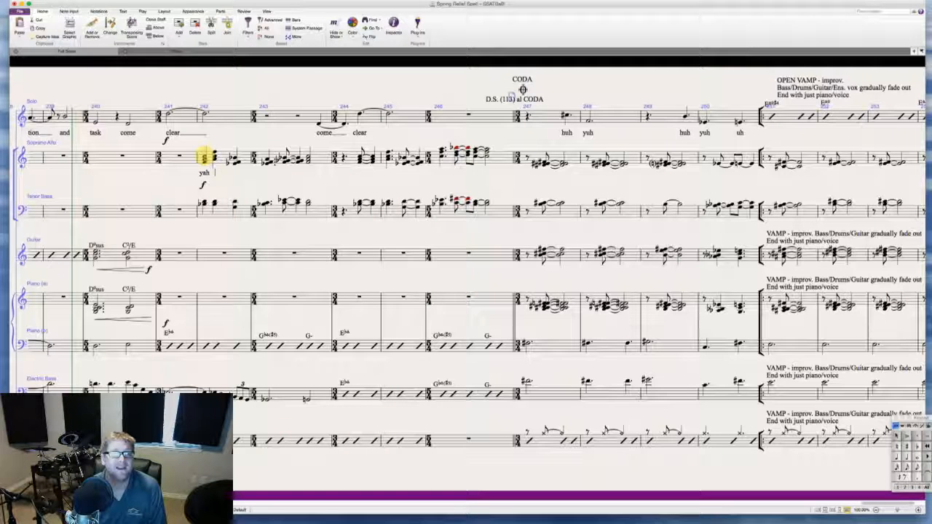
pyautogui.write('dah')
pyautogui.press('space')
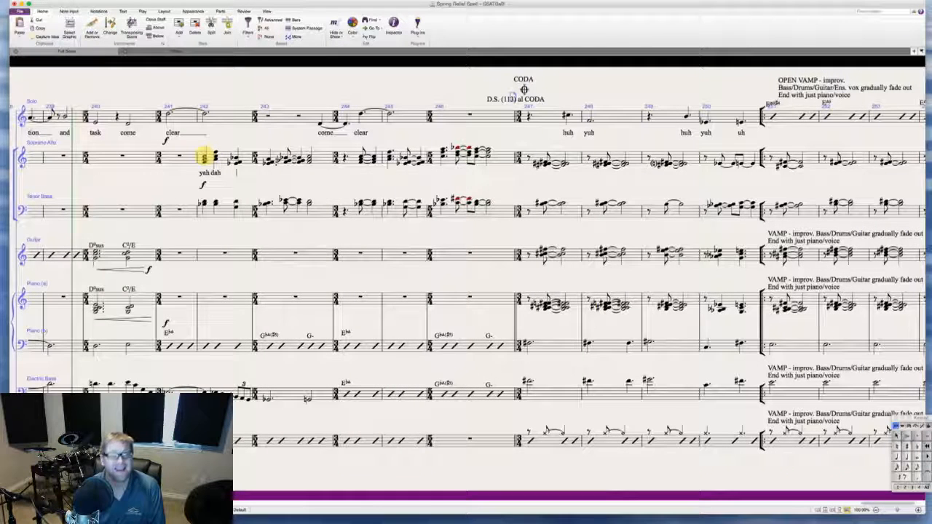
pyautogui.write('yah')
pyautogui.press('space')
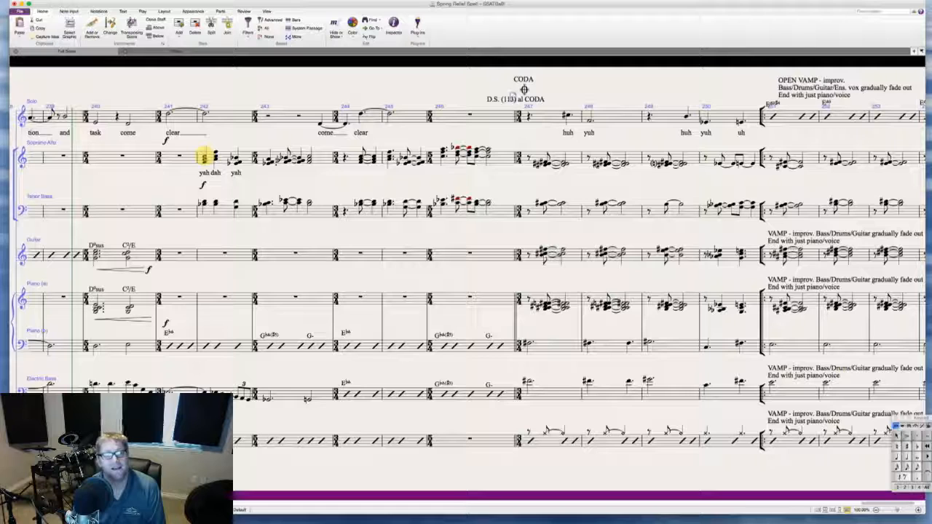
# - Continue the Soprano Alto lyrics with "dah day yah" in bar 243 and add a crescendo hairpin from that bar's last note
pyautogui.write('dah')
pyautogui.press('space')
pyautogui.write('dah da')
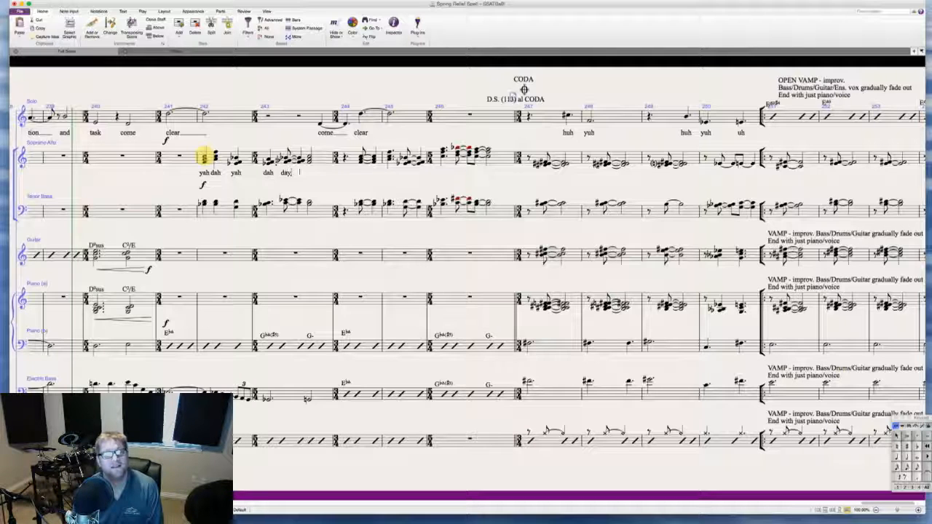
pyautogui.write('yah')
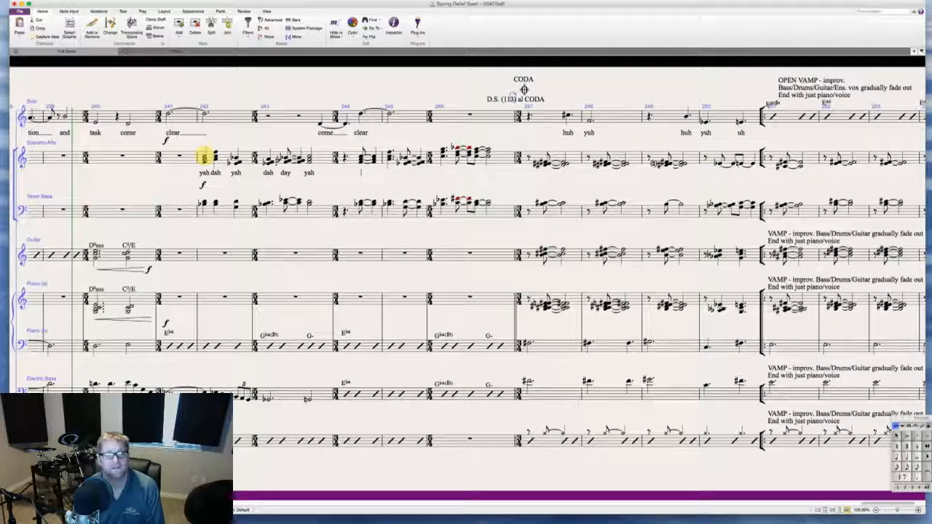
pyautogui.click(309, 157)
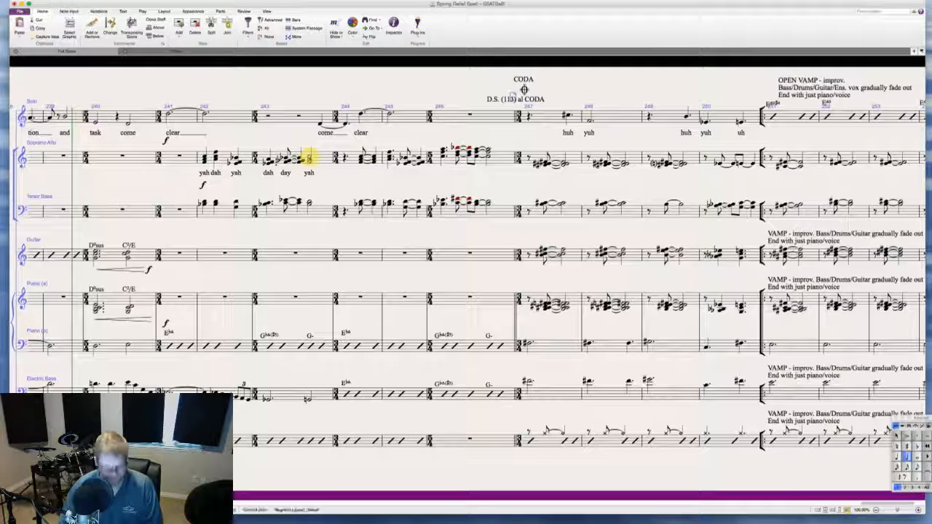
pyautogui.press('h')
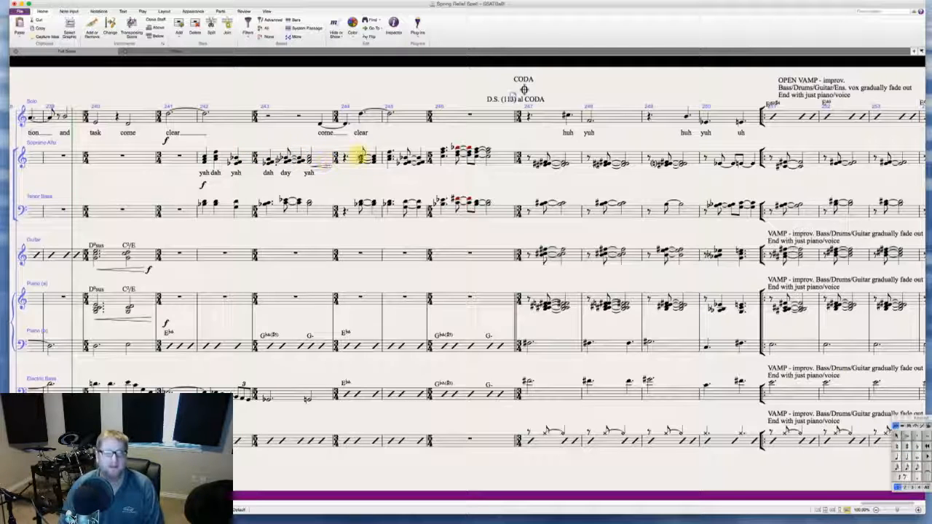
# - Enter the lyrics "yah day yah" under the Soprano Alto notes in bars 244 and 245, extending the tied syllables
pyautogui.click(362, 154)
pyautogui.click(361, 156)
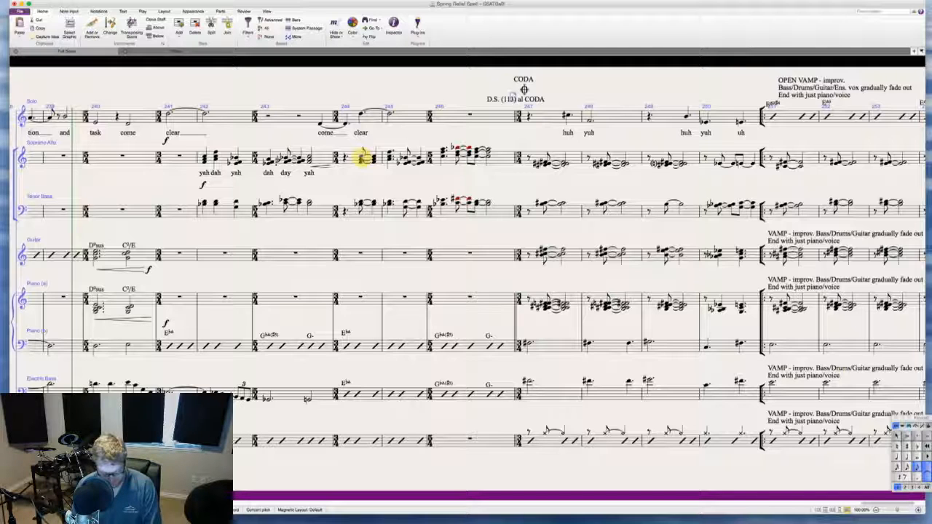
pyautogui.hotkey('ctrl', 'l')
pyautogui.write('yah')
pyautogui.press('space')
pyautogui.write('day')
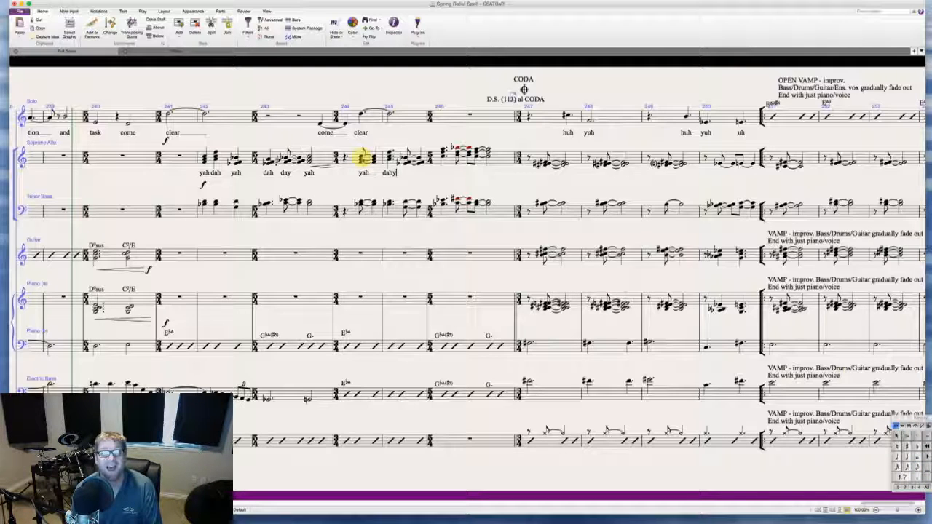
pyautogui.press('space')
pyautogui.write('yah')
pyautogui.press('space')
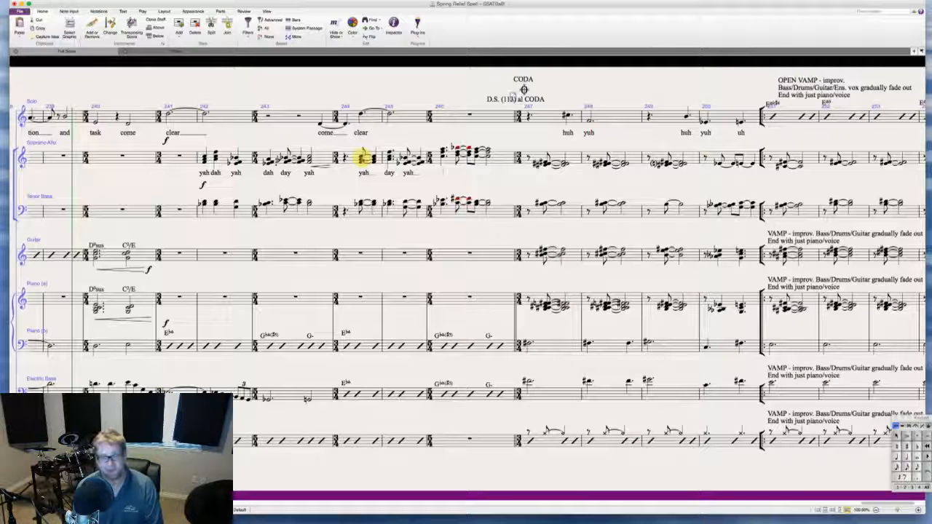
# - Continue the Soprano Alto lyrics with "dah day yah" in bar 246
pyautogui.write('dah')
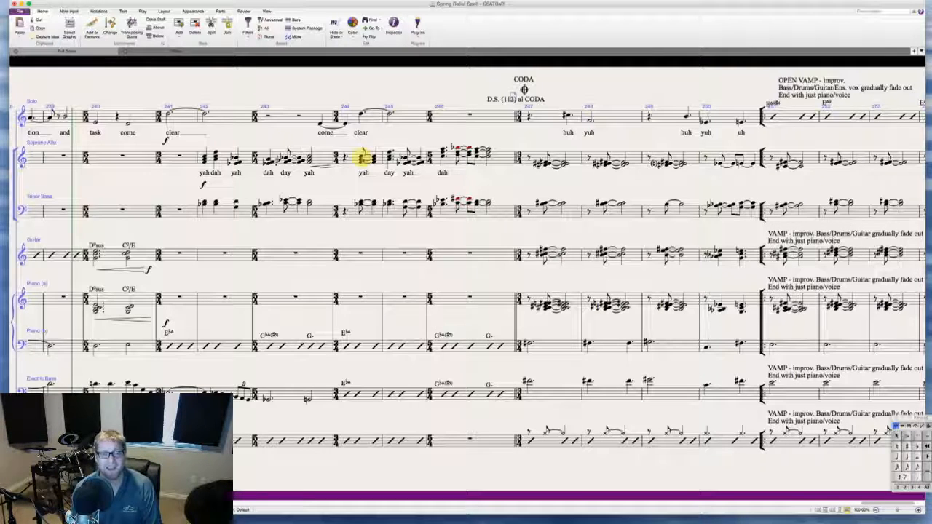
pyautogui.write(' day')
pyautogui.press('space')
pyautogui.write('yah')
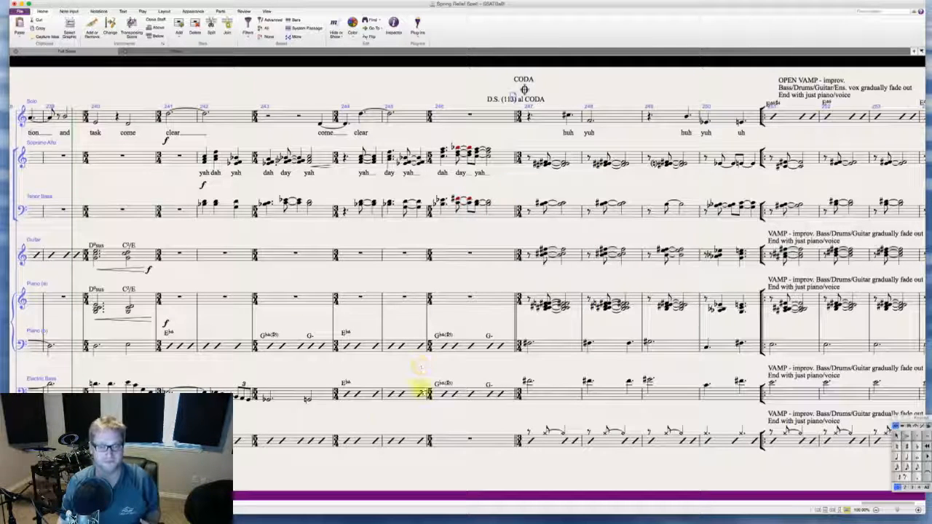
# - Copy the drum slashes from bar 243 into the empty drum bar 246
pyautogui.click(297, 439)
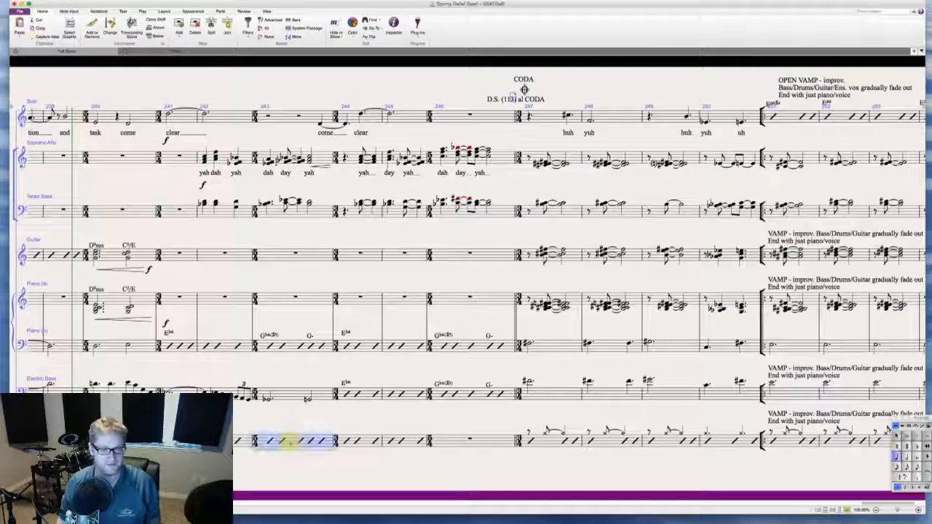
pyautogui.keyDown('alt'); pyautogui.click(439, 442); pyautogui.keyUp('alt')
pyautogui.click(418, 455)
# - Enter "huh" under each Soprano Alto entrance from bar 247 to 250, ending bar 250 with "uh"
pyautogui.hscroll(4, 417, 457)
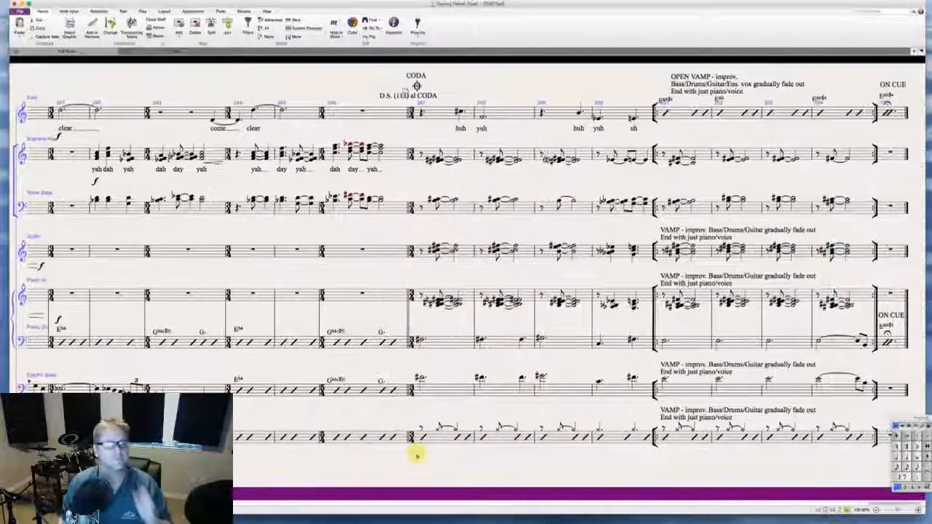
pyautogui.hscroll(2, 417, 455)
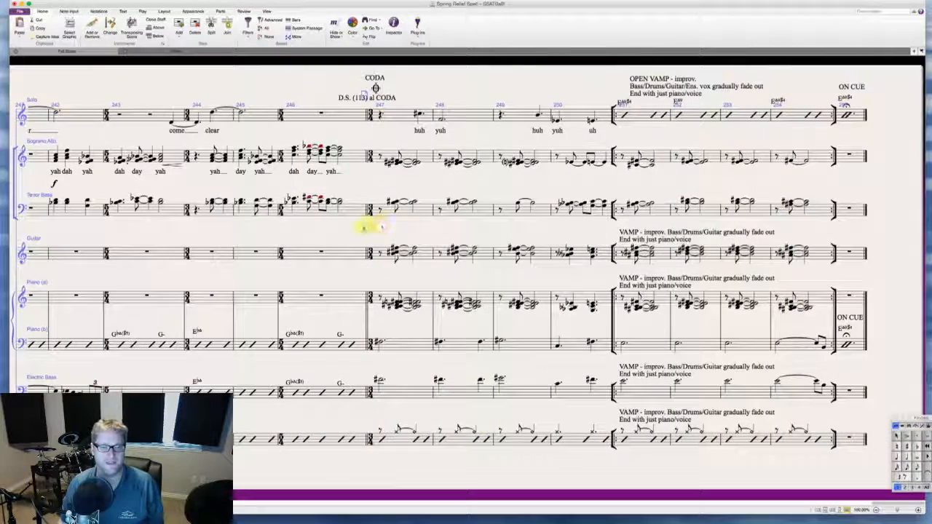
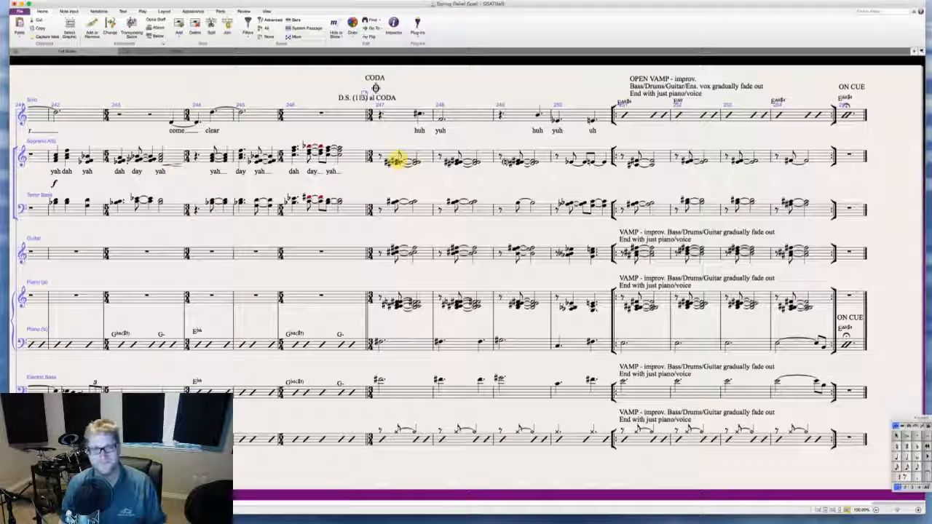
pyautogui.click(396, 160)
pyautogui.press('super+l')
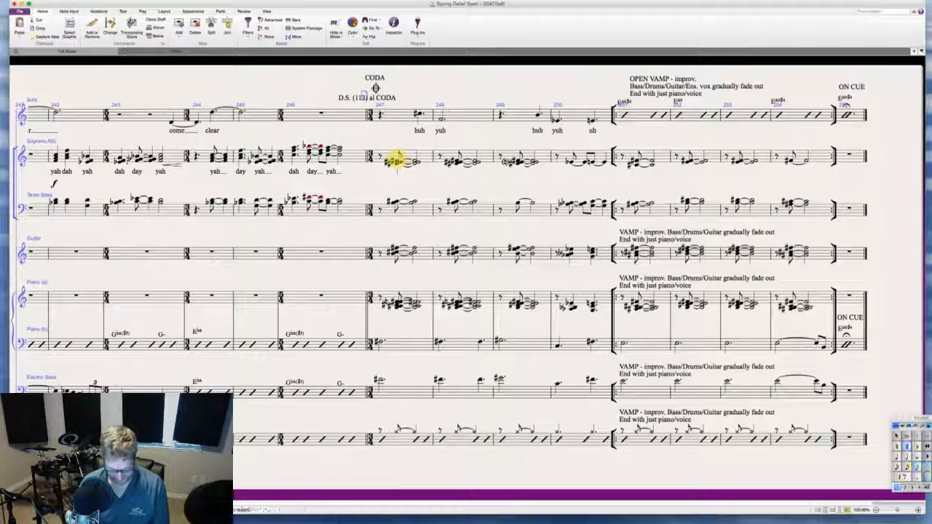
pyautogui.write('huh huh')
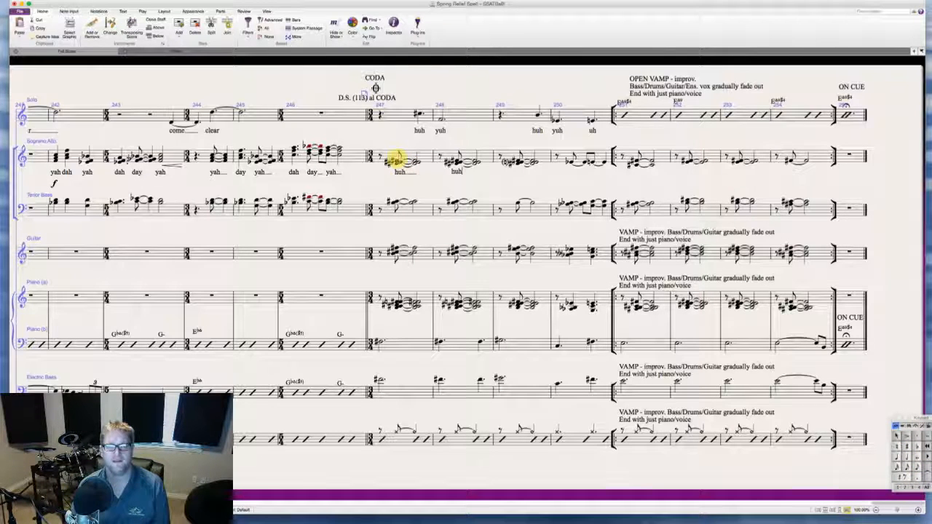
pyautogui.write(' huh  ')
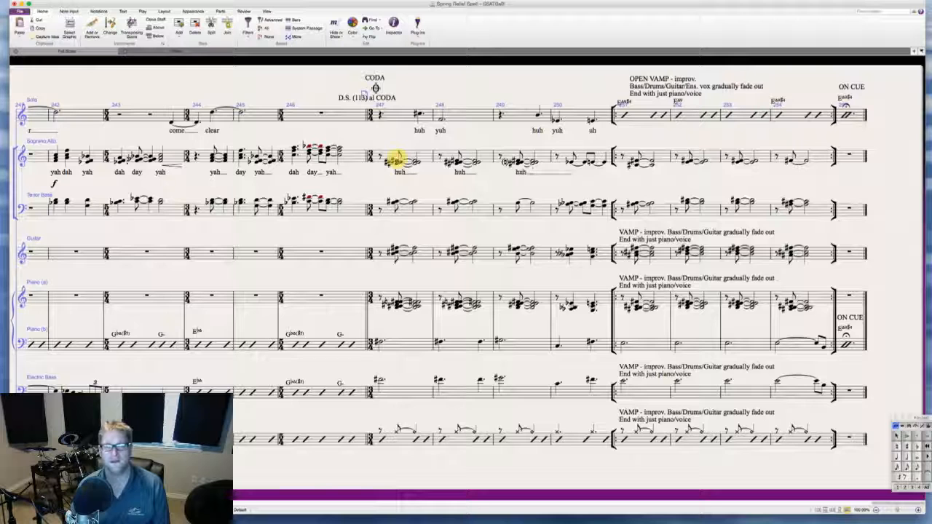
pyautogui.write('huh ')
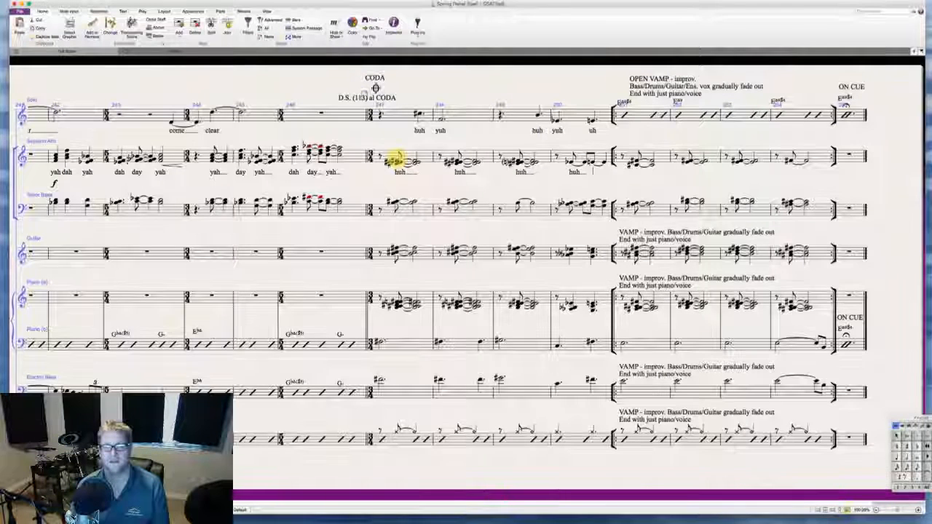
pyautogui.write('uh')
# - Enter "doo" under the Soprano Alto entrance in each open vamp bar, 251 through 254
pyautogui.write(' doo')
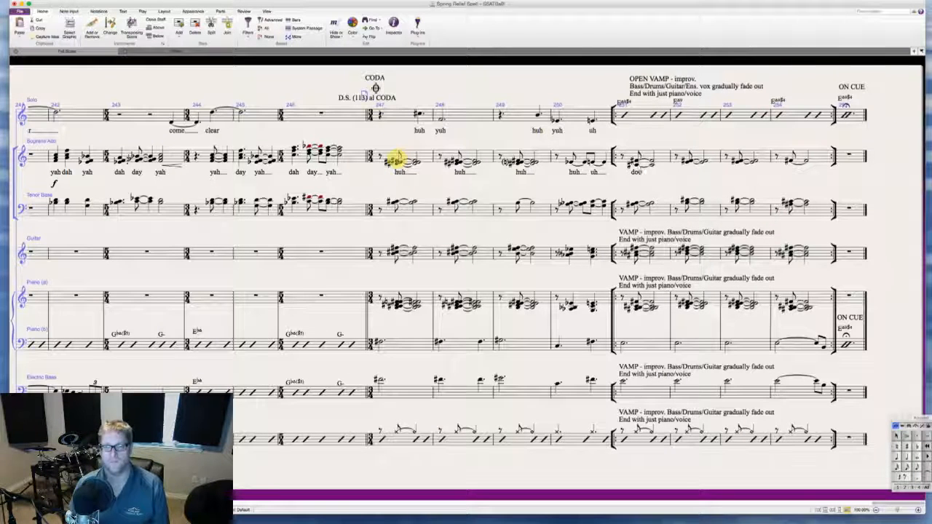
pyautogui.write('  doo doo do')
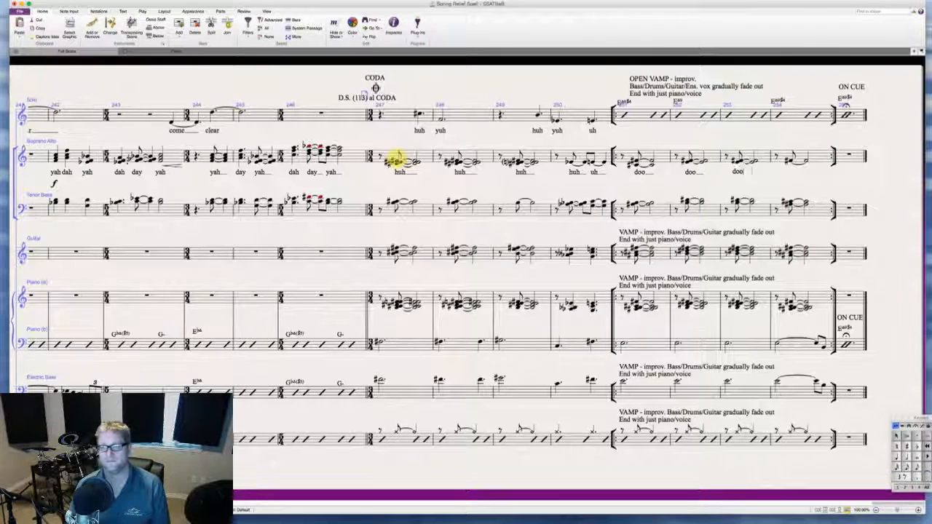
pyautogui.write('o')
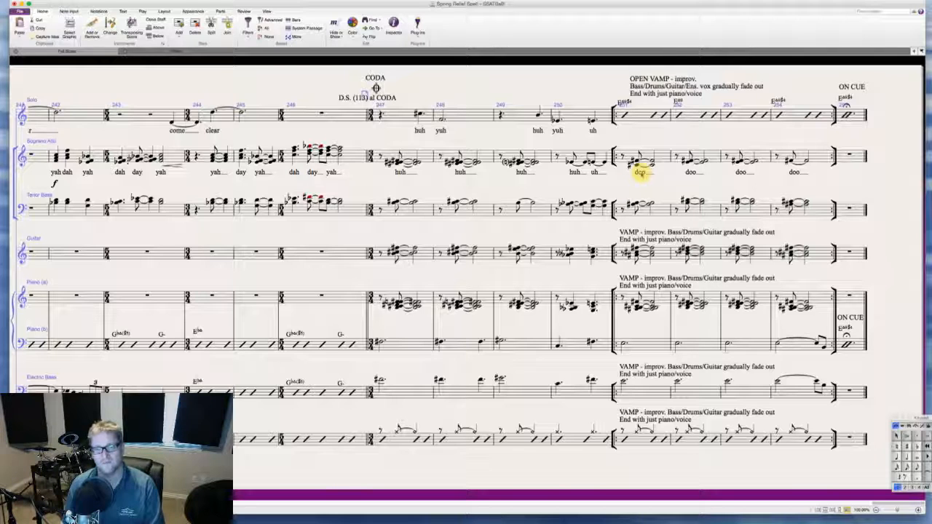
pyautogui.scroll(1, 659, 183)
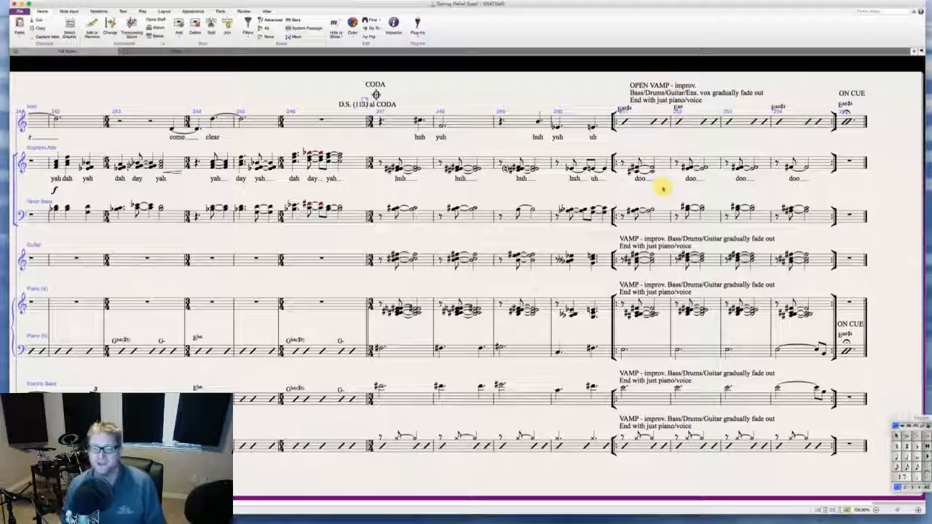
pyautogui.hscroll(-6, 663, 189)
pyautogui.hscroll(6, 663, 189)
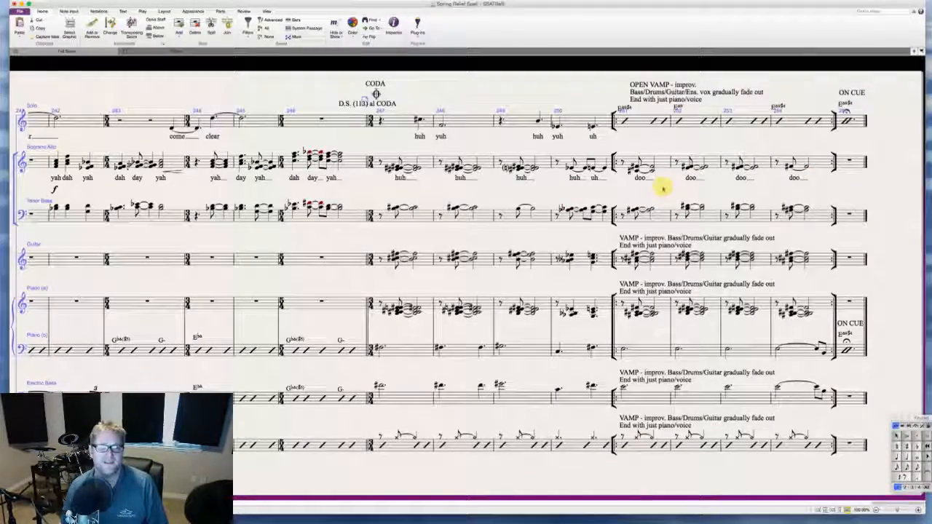
pyautogui.scroll(1, 441, 193)
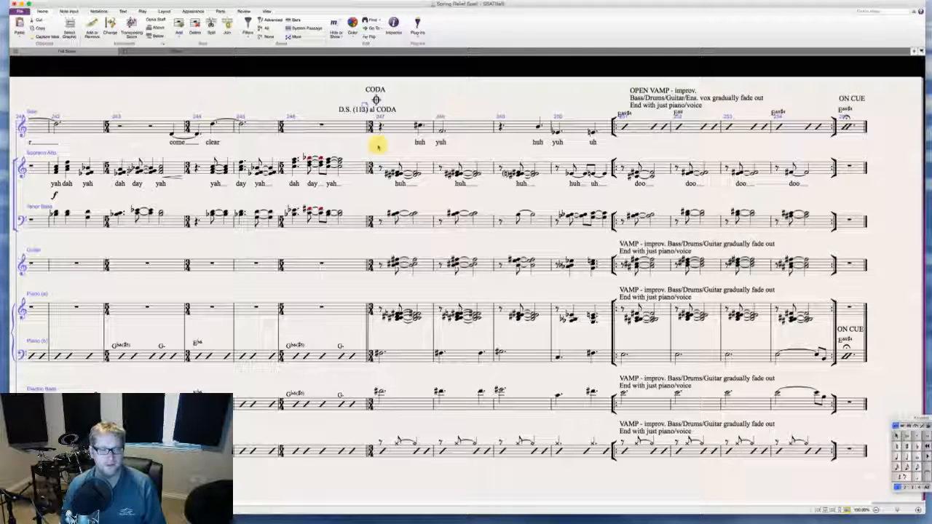
# - Select bars 113 through 158 across all staves as one system passage, from the segno to the To Coda bar
pyautogui.hscroll(-20, 377, 148)
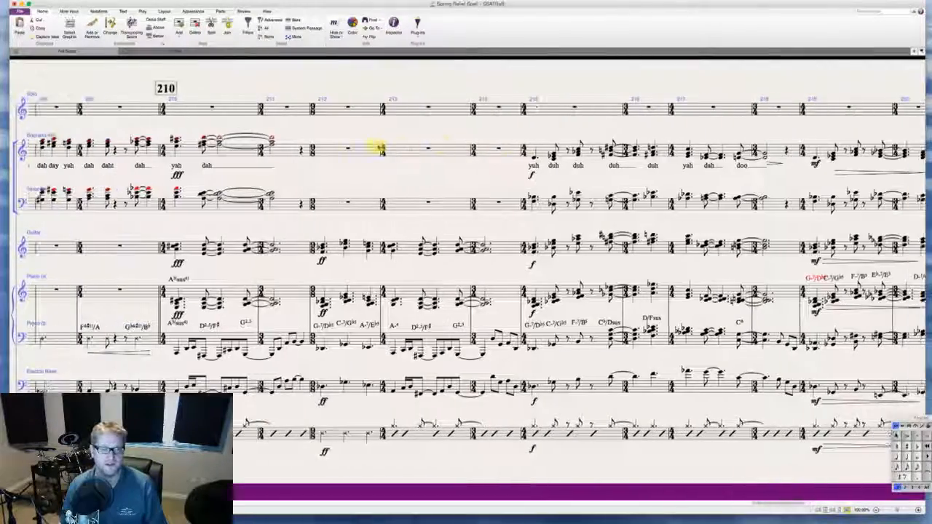
pyautogui.hscroll(-15, 377, 148)
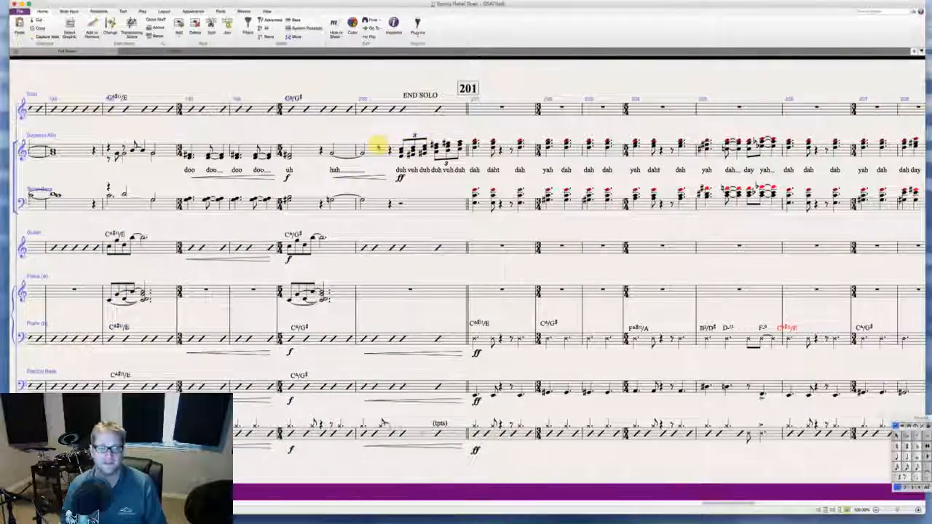
pyautogui.hscroll(-20, 378, 148)
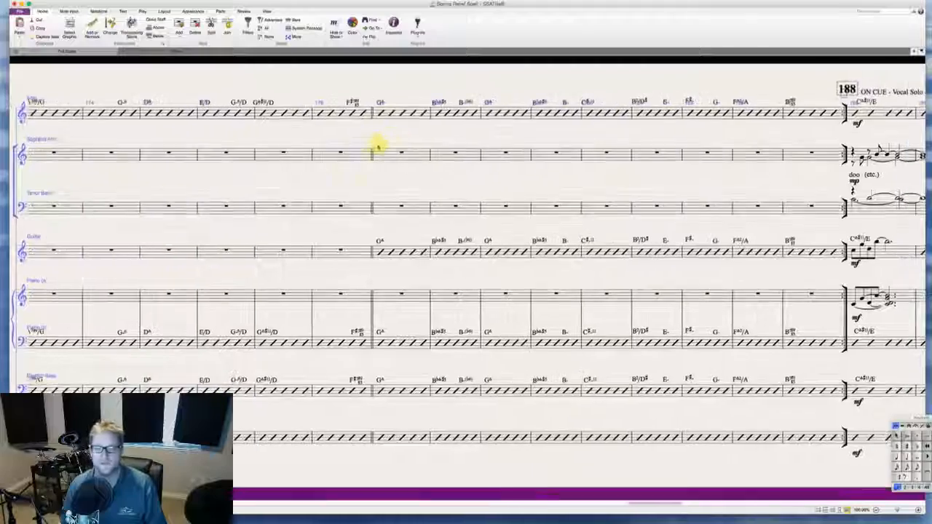
pyautogui.hscroll(-20, 378, 148)
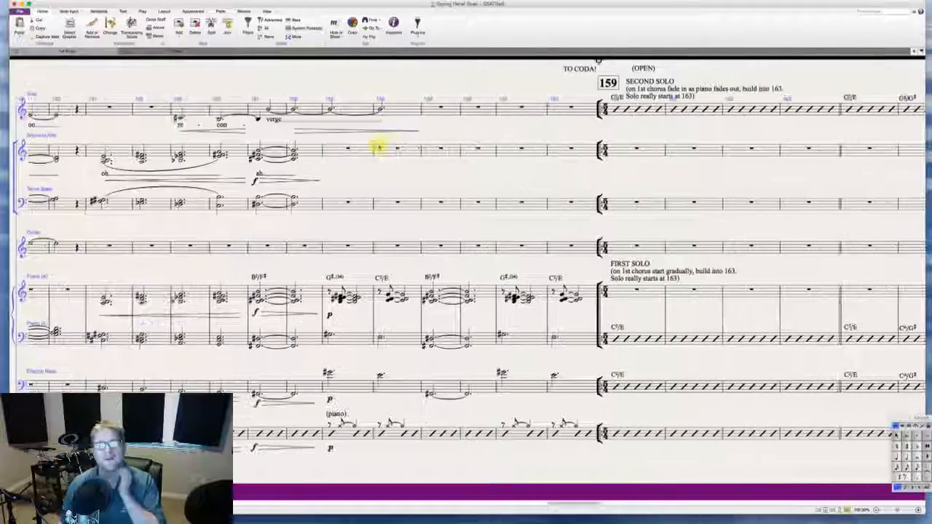
pyautogui.hscroll(-2, 377, 148)
pyautogui.click(596, 433)
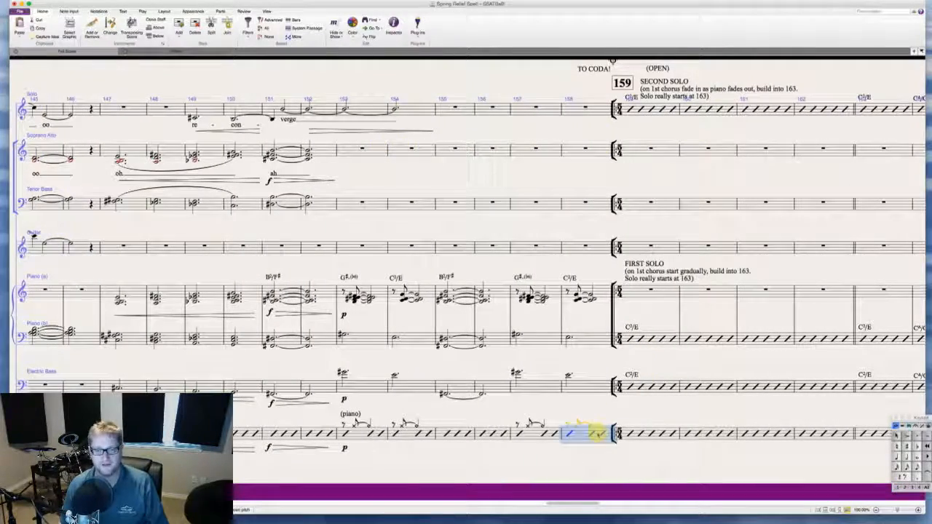
pyautogui.click(599, 418)
pyautogui.click(599, 431)
pyautogui.click(596, 433)
pyautogui.press('Escape')
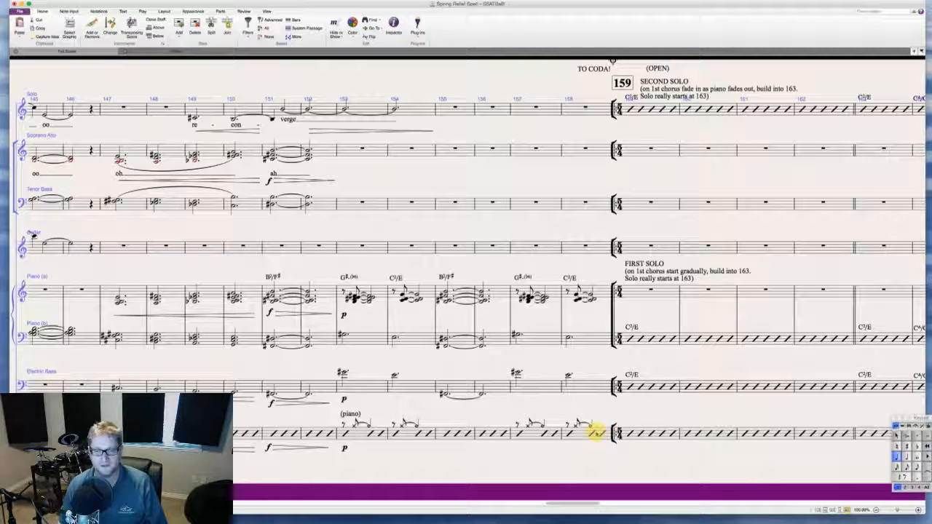
pyautogui.click(603, 420)
pyautogui.keyDown('super'); pyautogui.click(585, 431); pyautogui.keyUp('super')
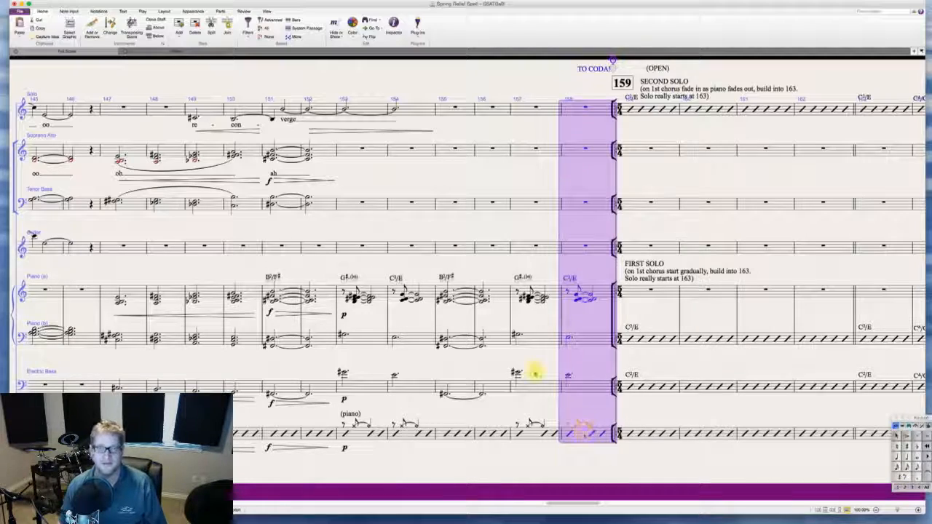
pyautogui.hscroll(-10, 536, 371)
pyautogui.hscroll(-10, 535, 370)
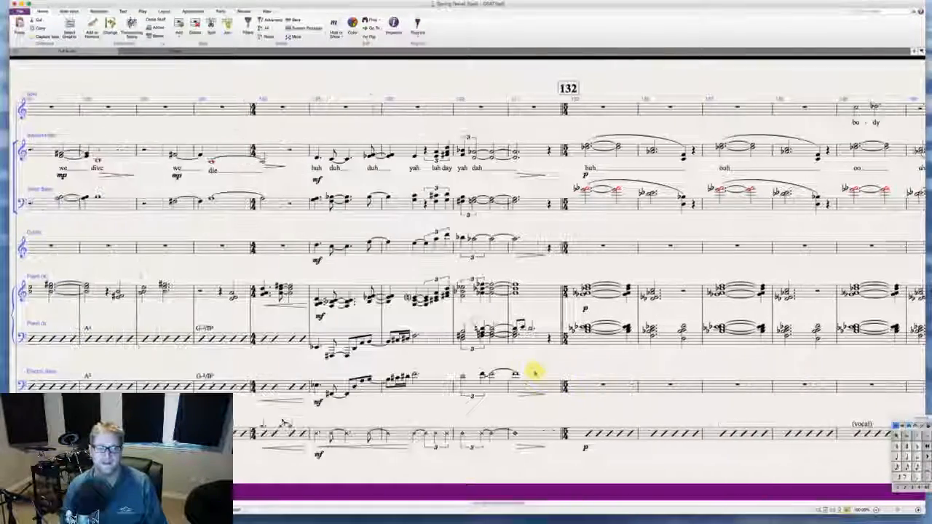
pyautogui.hscroll(-1, 536, 370)
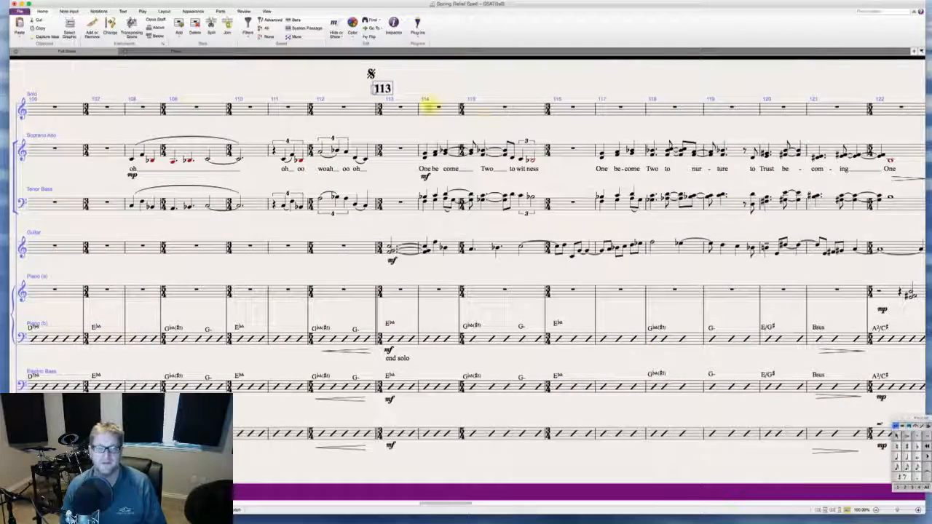
pyautogui.keyDown('shift'); pyautogui.click(402, 111); pyautogui.keyUp('shift')
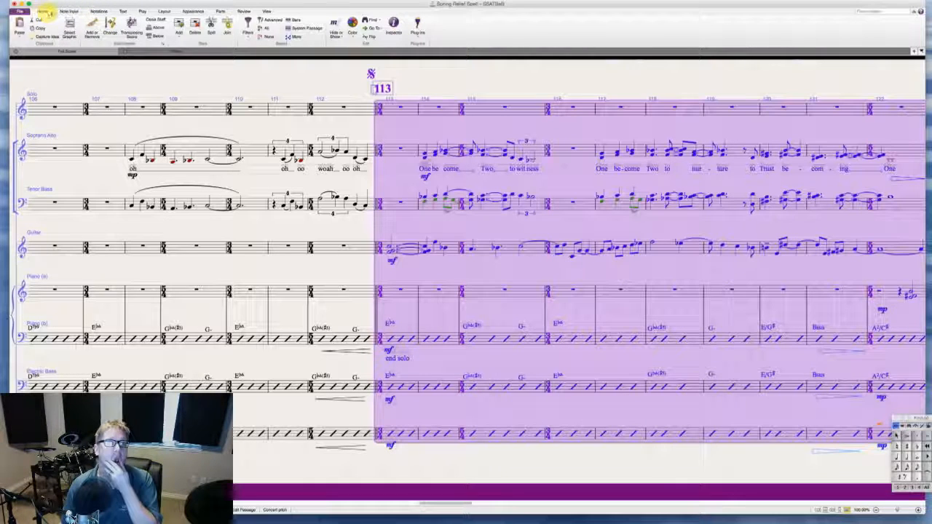
# - Search the available commands for "insert" and clear the search
pyautogui.click(870, 13)
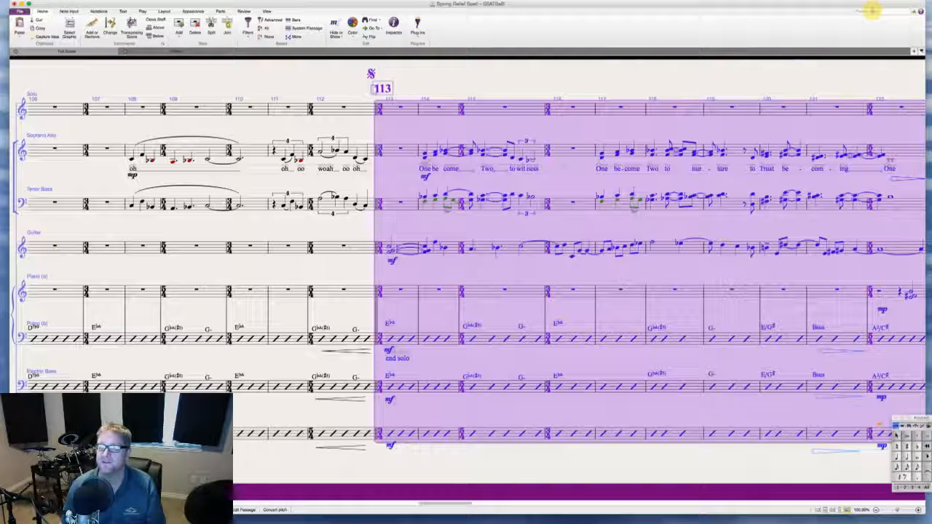
pyautogui.write('insert')
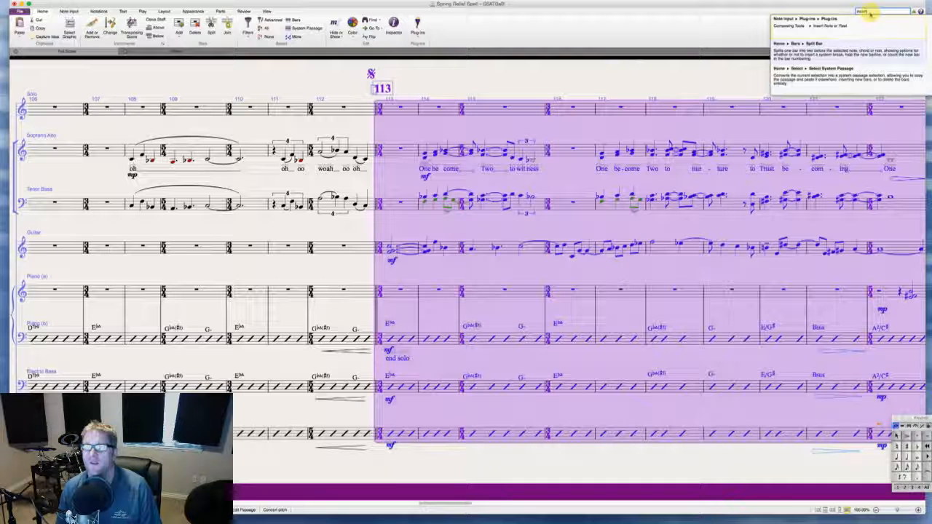
pyautogui.click(869, 12)
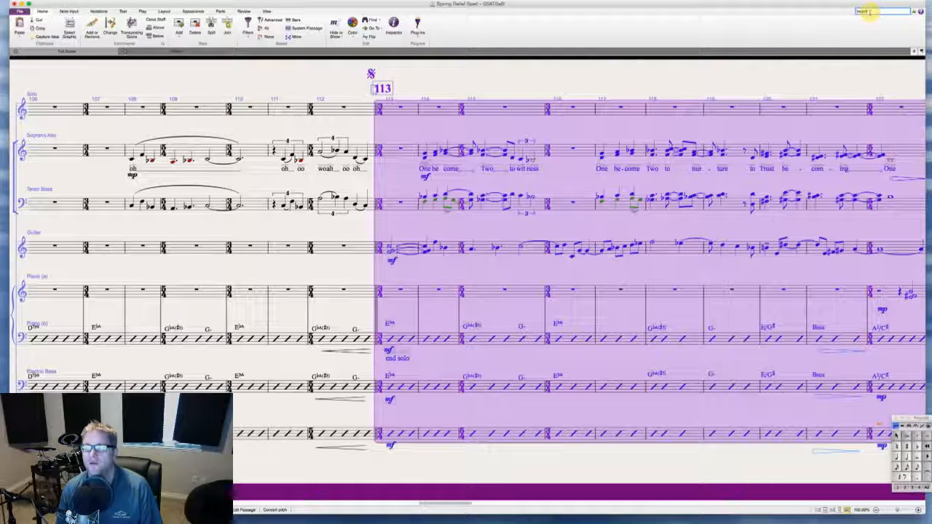
pyautogui.moveTo(872, 12); pyautogui.dragTo(831, 8)
pyautogui.press('BackSpace')
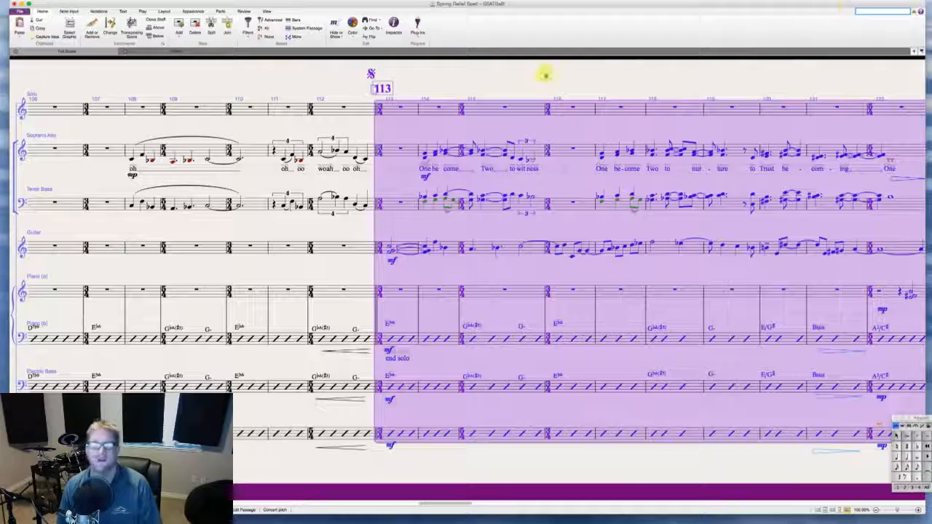
# - Insert a copy of the selected passage from bars 113 to 158 at bar 247, directly before the coda
pyautogui.hscroll(15, 517, 70)
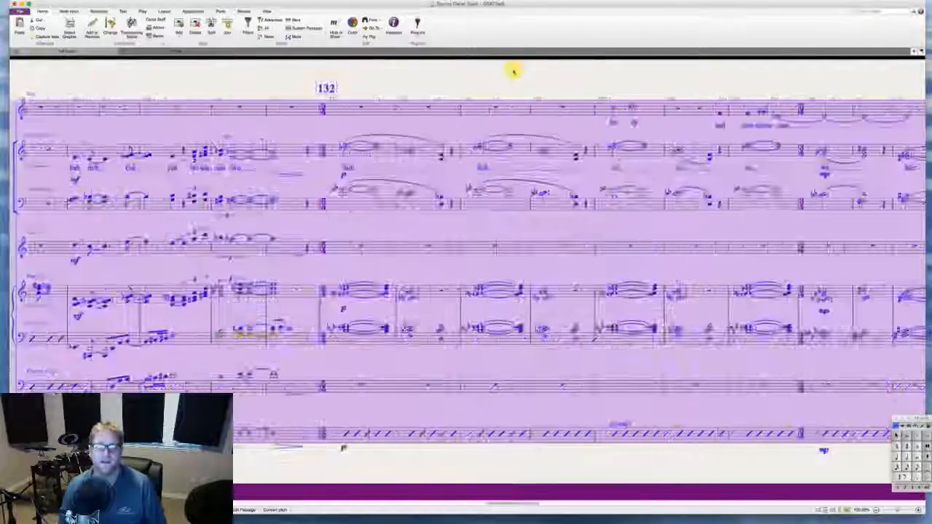
pyautogui.hscroll(12, 513, 71)
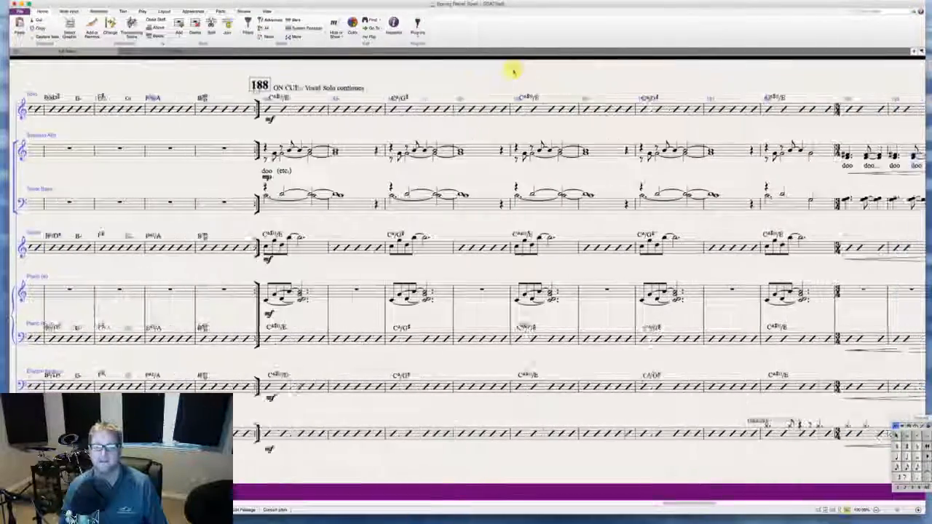
pyautogui.hscroll(8, 513, 71)
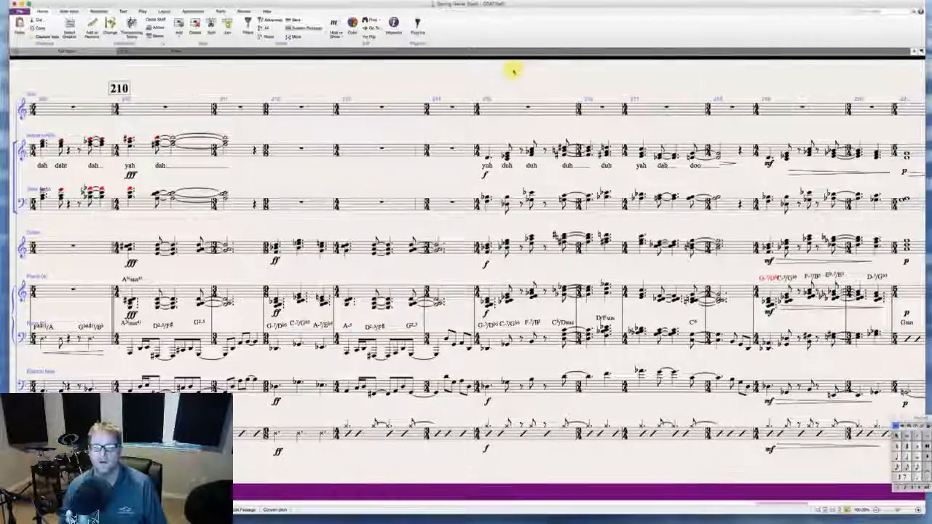
pyautogui.hscroll(4, 513, 71)
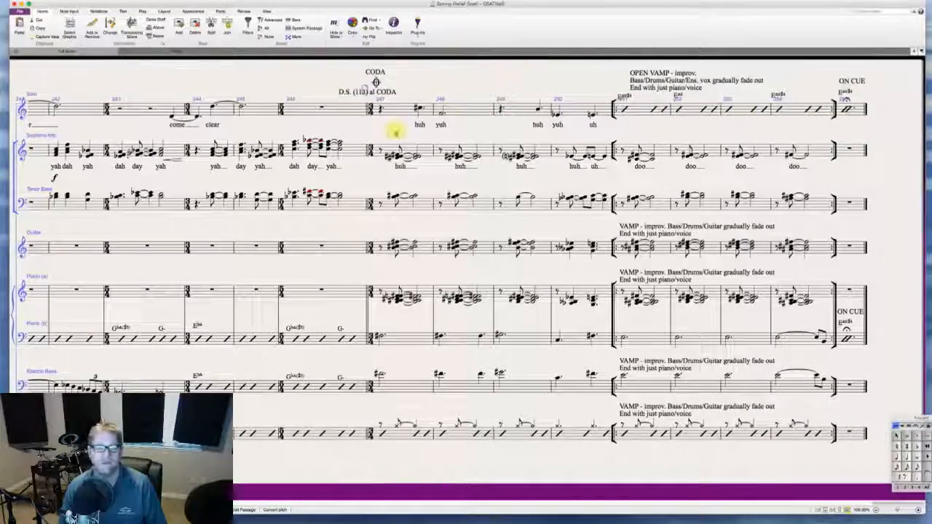
pyautogui.press('super+a')
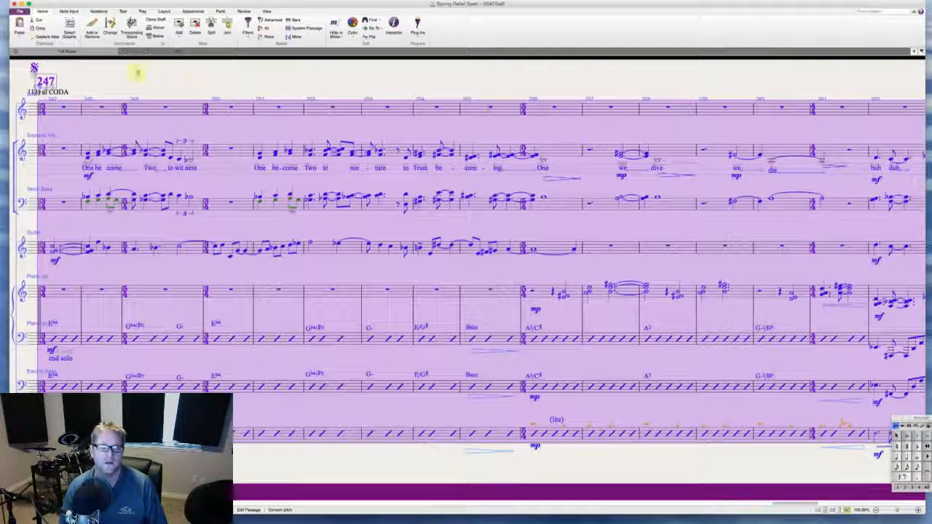
# - Delete the "D.S. (113) al CODA" text and the segno sign at bar 247
pyautogui.hscroll(-8, 189, 76)
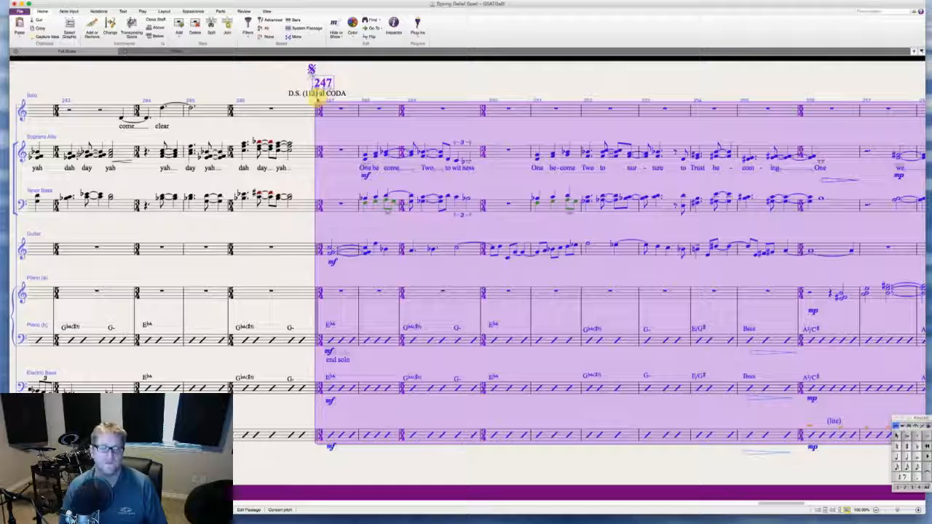
pyautogui.hscroll(-3, 252, 362)
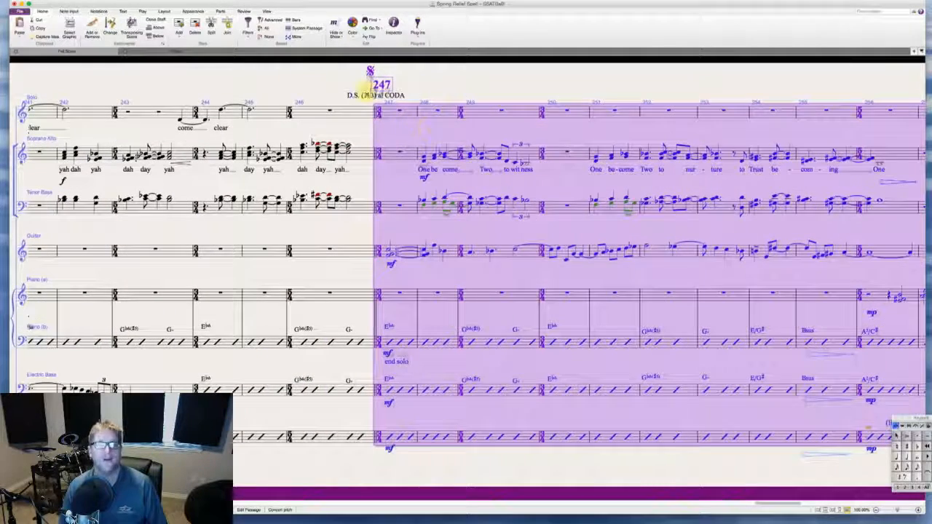
pyautogui.press('Escape')
pyautogui.click(357, 96)
pyautogui.press('Delete')
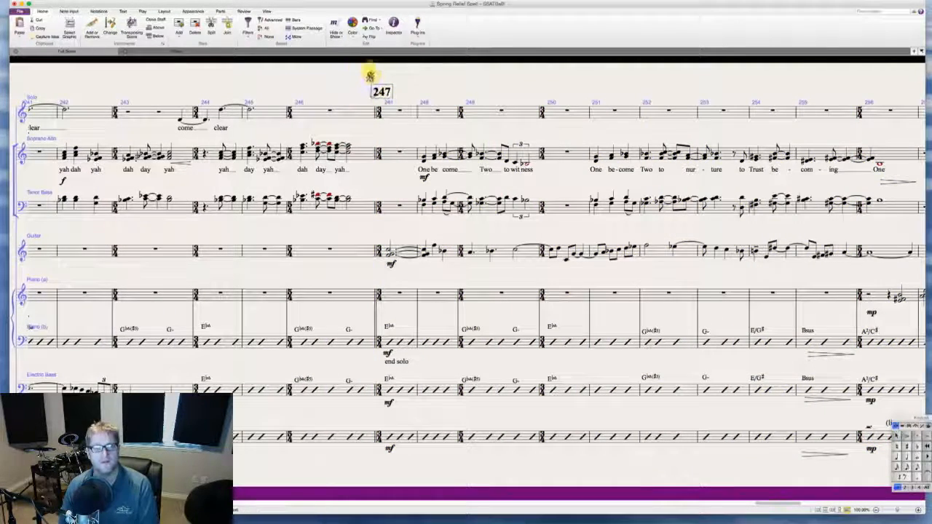
pyautogui.click(370, 76)
pyautogui.press('Delete')
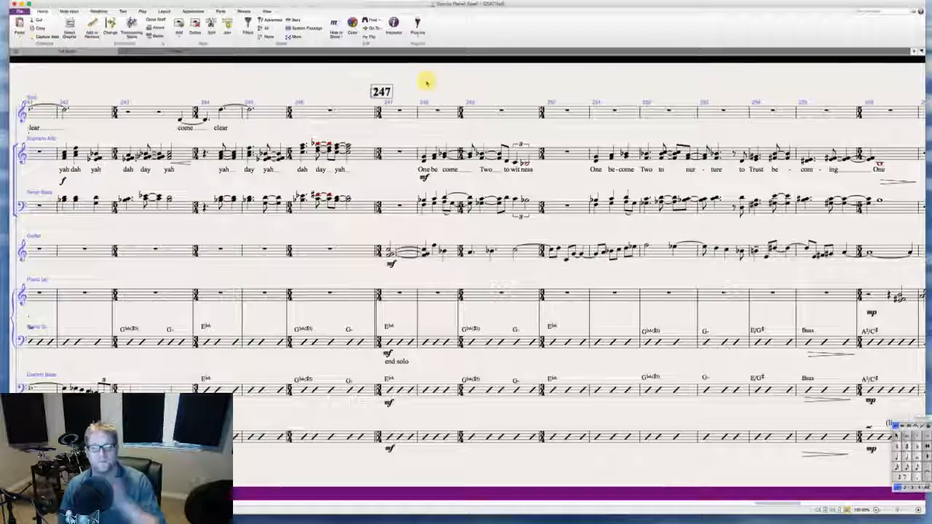
# - Delete the "TO CODA!" text, the "CODA" text and the coda sign beneath it around the start of bar 293
pyautogui.hscroll(15, 426, 82)
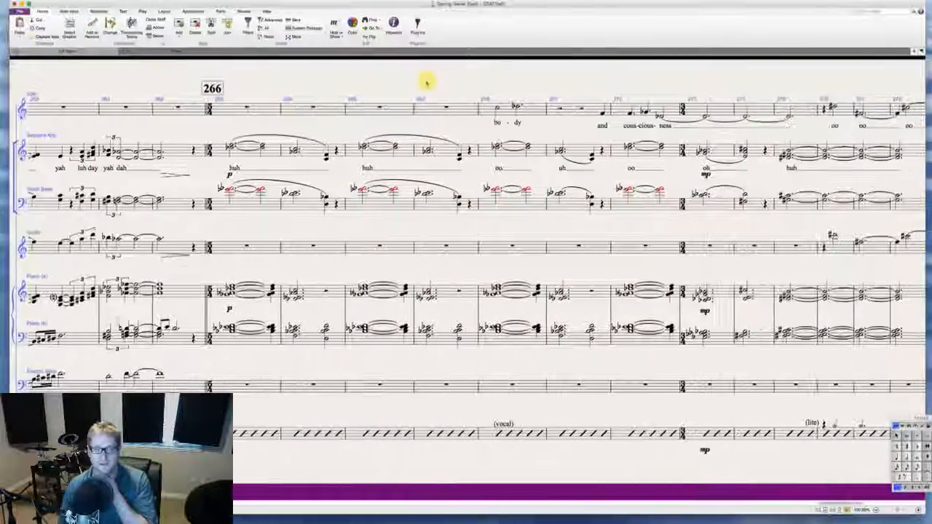
pyautogui.hscroll(20, 427, 82)
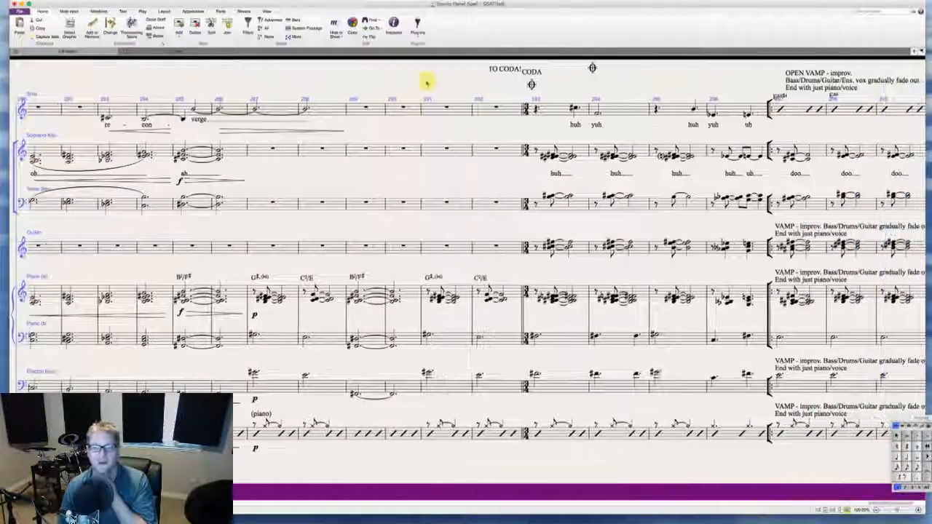
pyautogui.click(508, 70)
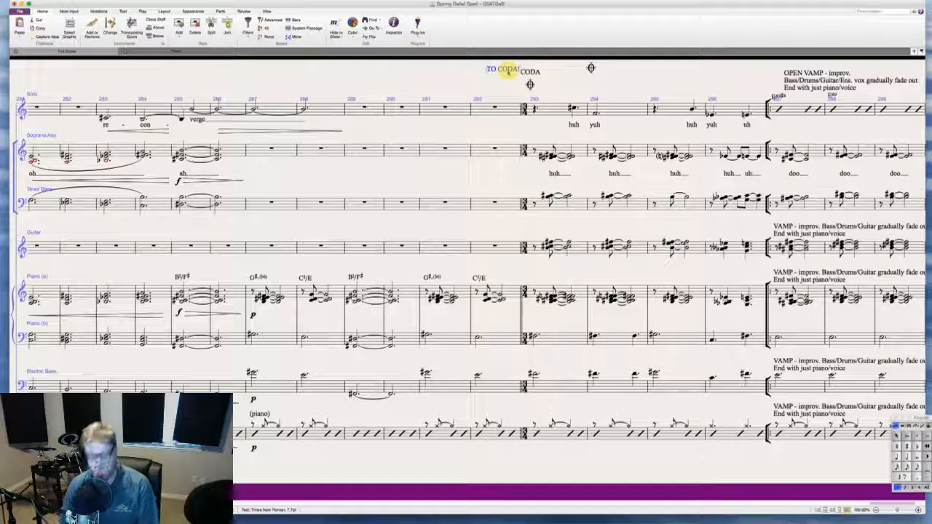
pyautogui.press('Delete')
pyautogui.click(530, 72)
pyautogui.press('Delete')
pyautogui.click(530, 85)
pyautogui.press('Delete')
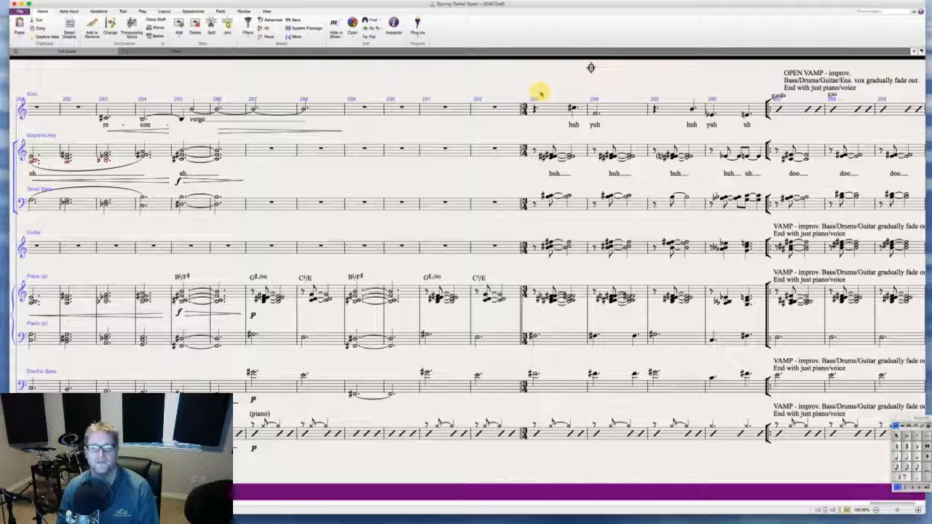
# - Copy the piano's p dynamic from bar 287 to the Soprano Alto and Solo entrances in bar 293
pyautogui.hscroll(-2, 541, 94)
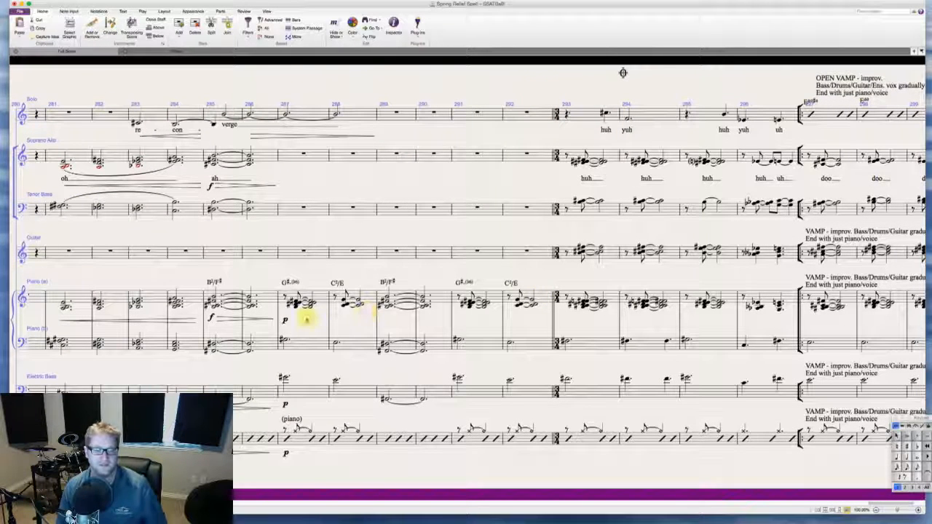
pyautogui.click(285, 319)
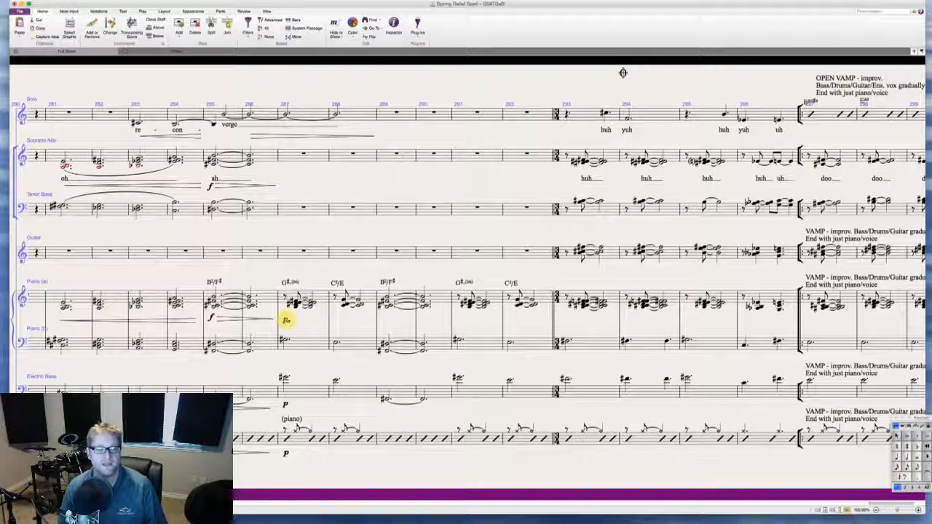
pyautogui.keyDown('alt'); pyautogui.click(571, 176); pyautogui.keyUp('alt')
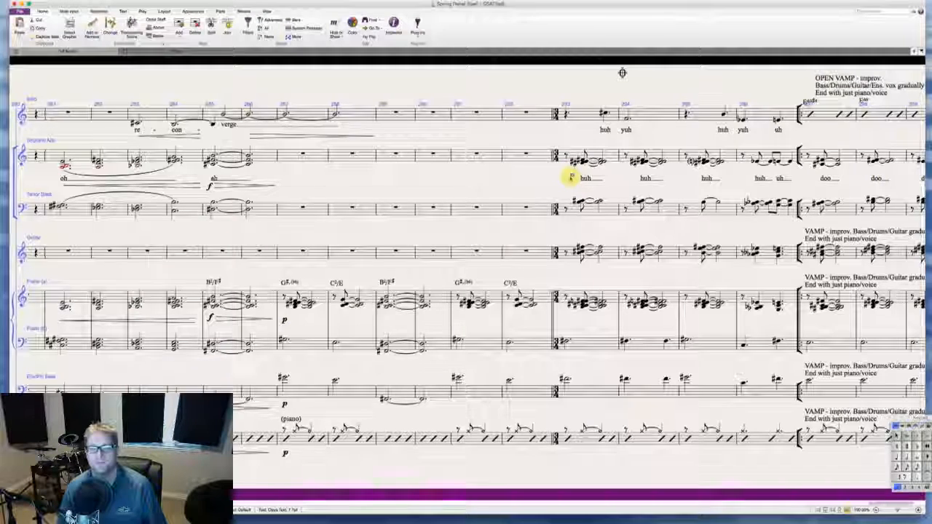
pyautogui.hscroll(4, 570, 176)
pyautogui.keyDown('alt'); pyautogui.click(525, 134); pyautogui.keyUp('alt')
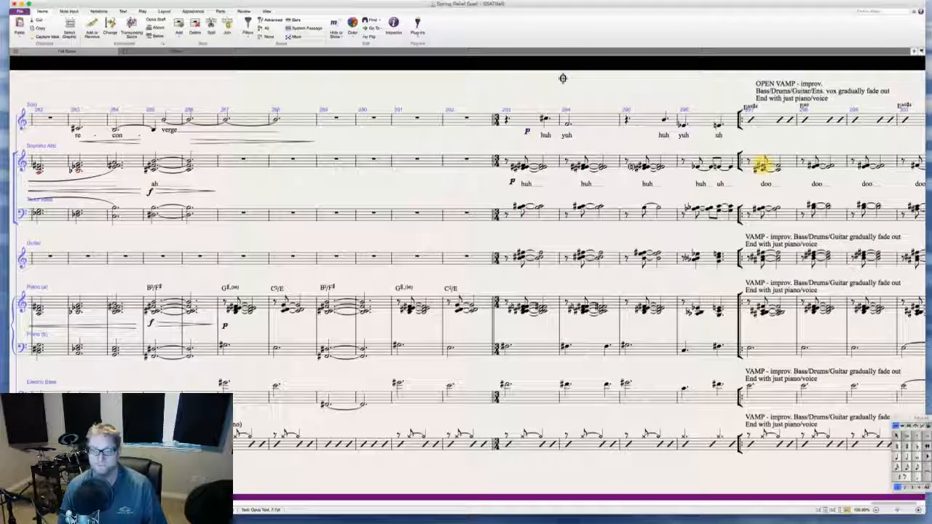
# - Add a pp dynamic to the Soprano Alto in open vamp bar 297, placed just before the "doo" lyric
pyautogui.keyDown('alt'); pyautogui.click(761, 171); pyautogui.keyUp('alt')
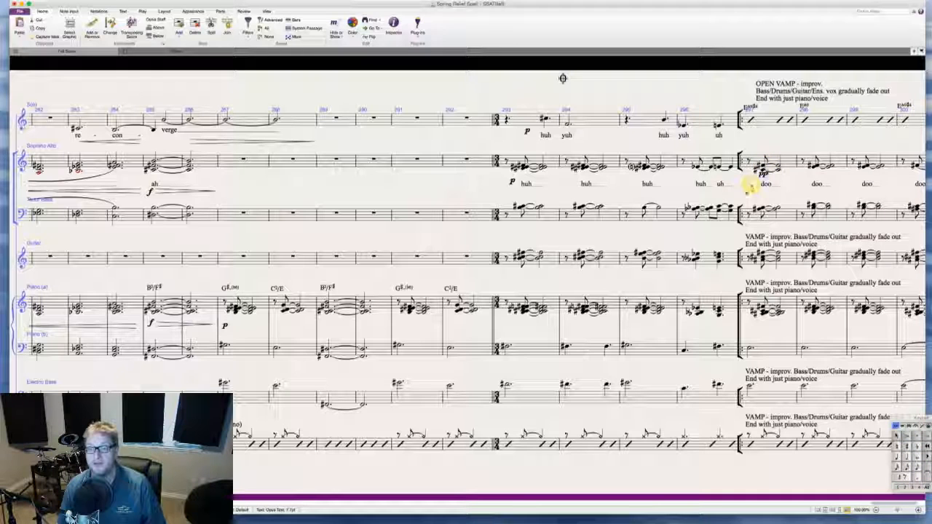
pyautogui.click(751, 186)
pyautogui.moveTo(763, 176); pyautogui.dragTo(691, 172)
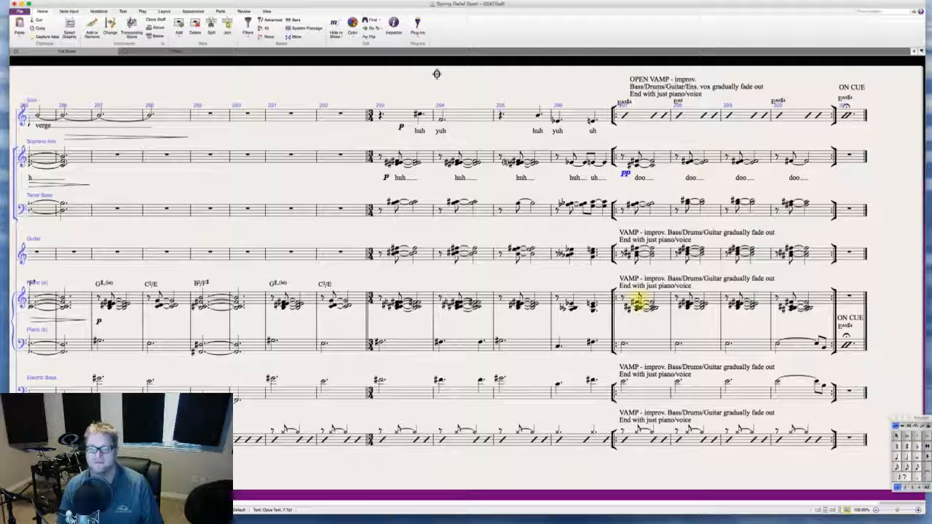
# - Copy the pp dynamic to the guitar, piano, electric bass and drum staves at the start of bar 297
pyautogui.keyDown('alt'); pyautogui.click(624, 268); pyautogui.keyUp('alt')
pyautogui.keyDown('alt'); pyautogui.click(628, 314); pyautogui.keyUp('alt')
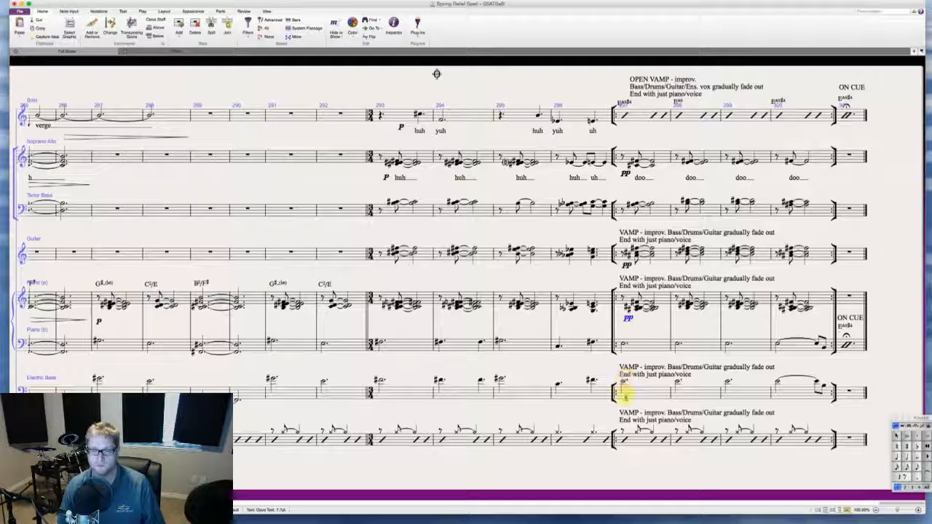
pyautogui.keyDown('alt'); pyautogui.click(622, 403); pyautogui.keyUp('alt')
pyautogui.keyDown('alt'); pyautogui.click(623, 456); pyautogui.keyUp('alt')
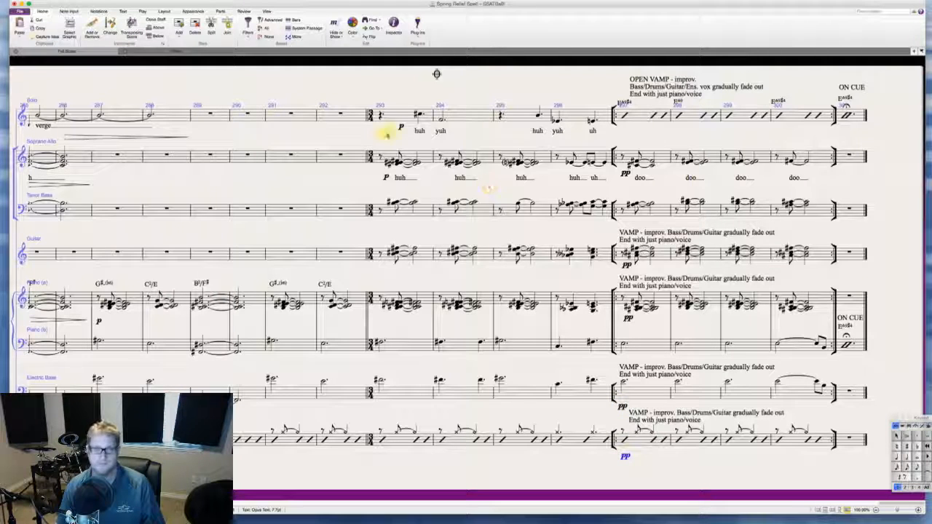
# - Copy the p dynamic from the Solo staff to the guitar staff at the start of bar 293
pyautogui.click(401, 127)
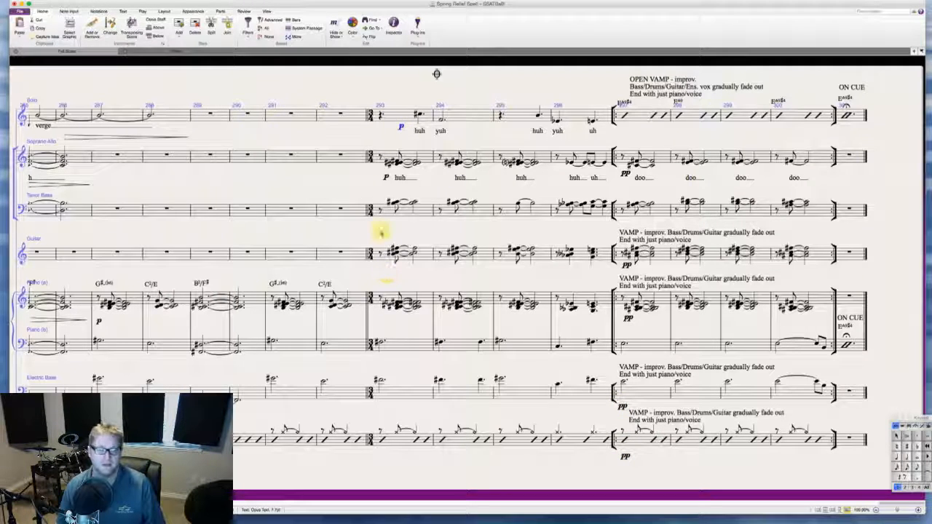
pyautogui.keyDown('alt'); pyautogui.click(387, 271); pyautogui.keyUp('alt')
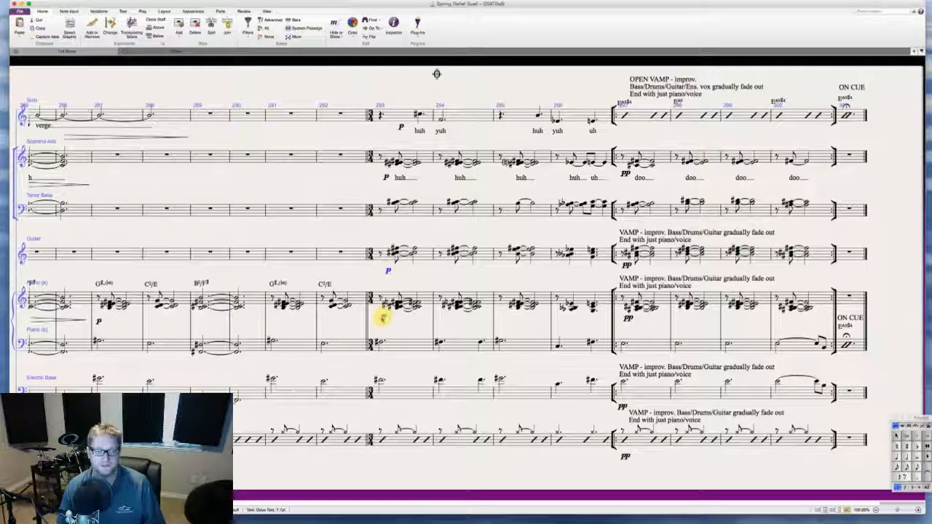
pyautogui.keyDown('alt'); pyautogui.click(382, 317); pyautogui.keyUp('alt')
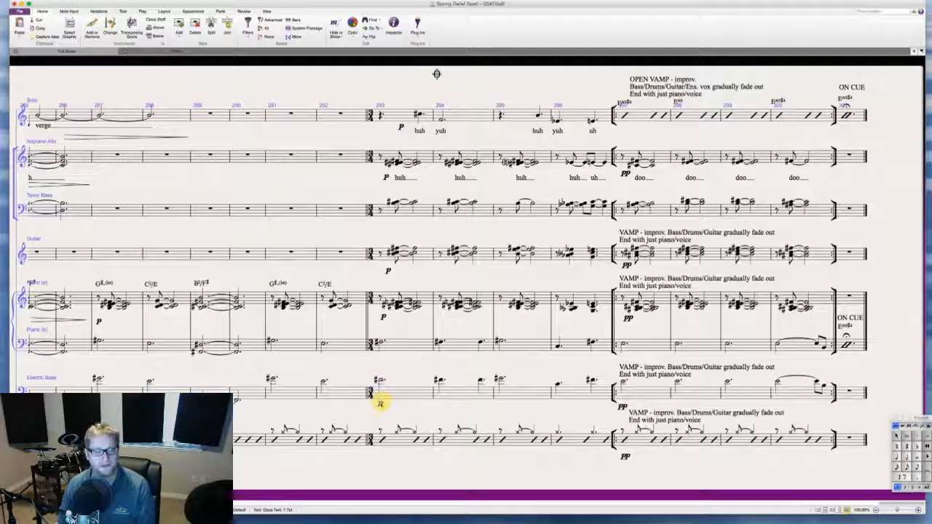
pyautogui.press('Delete')
pyautogui.click(383, 318)
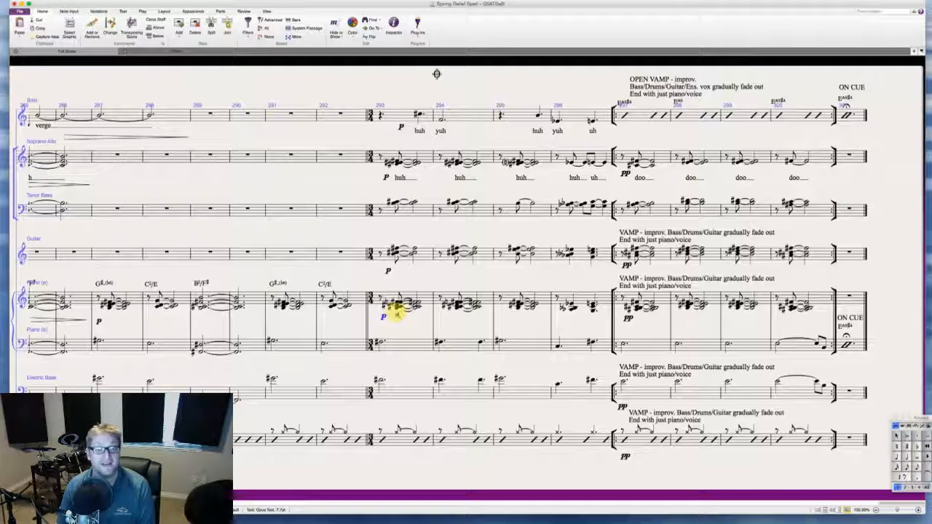
pyautogui.press('Delete')
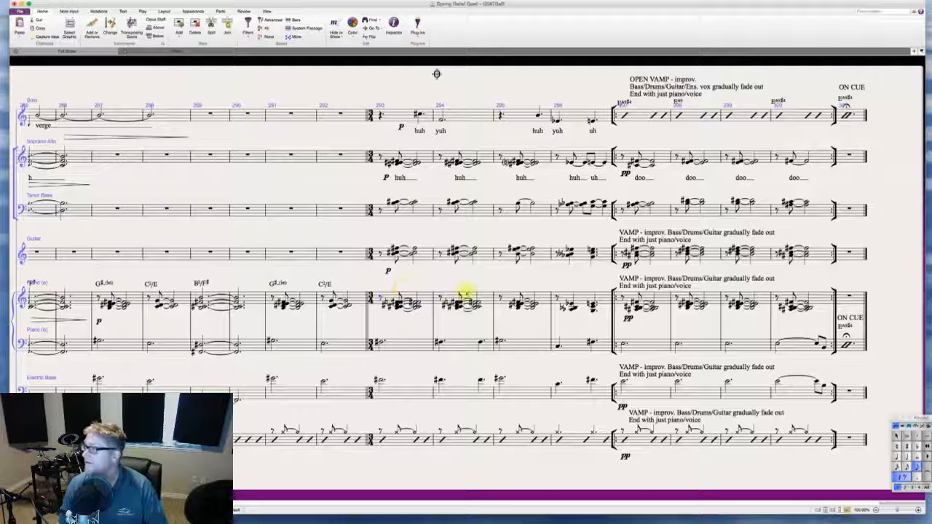
# - Delete the segno sign above rehearsal mark 113
pyautogui.scroll(1, 477, 296)
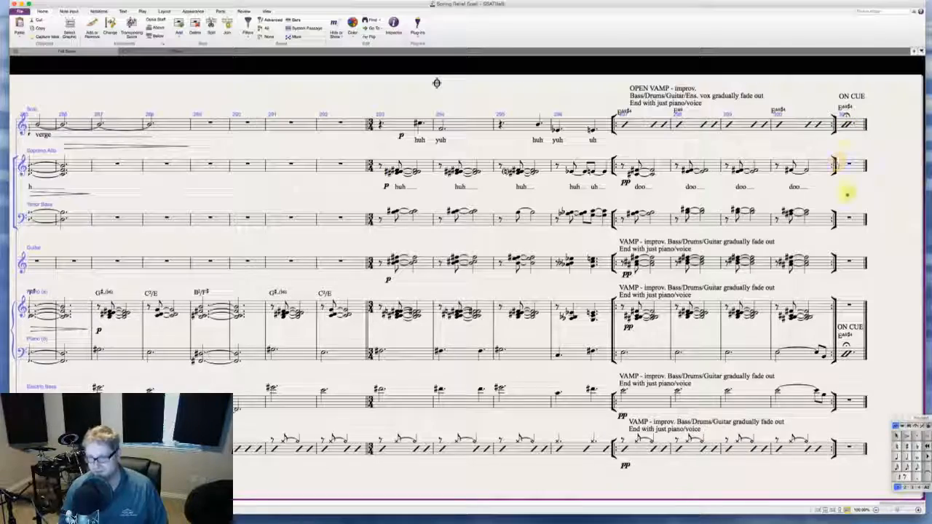
pyautogui.hscroll(-15, 859, 248)
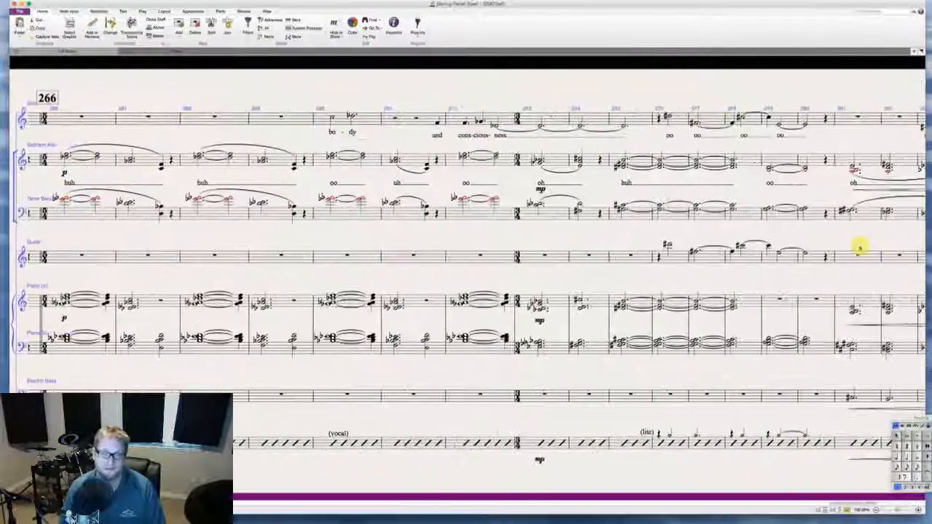
pyautogui.hscroll(-15, 859, 247)
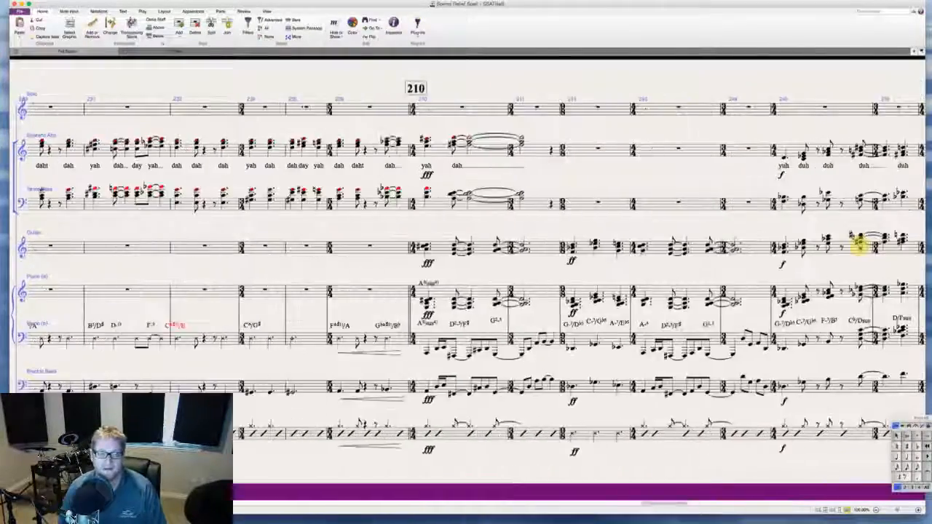
pyautogui.hscroll(-20, 859, 247)
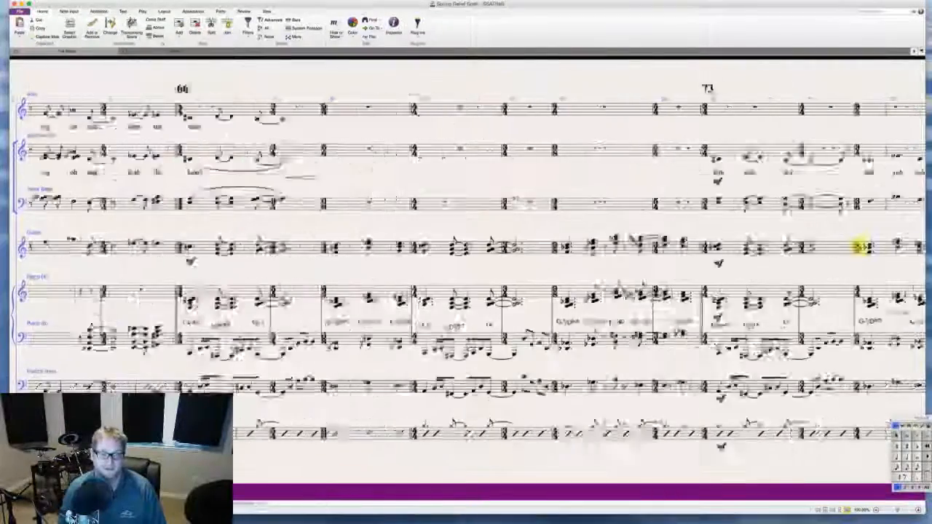
pyautogui.hscroll(-15, 861, 248)
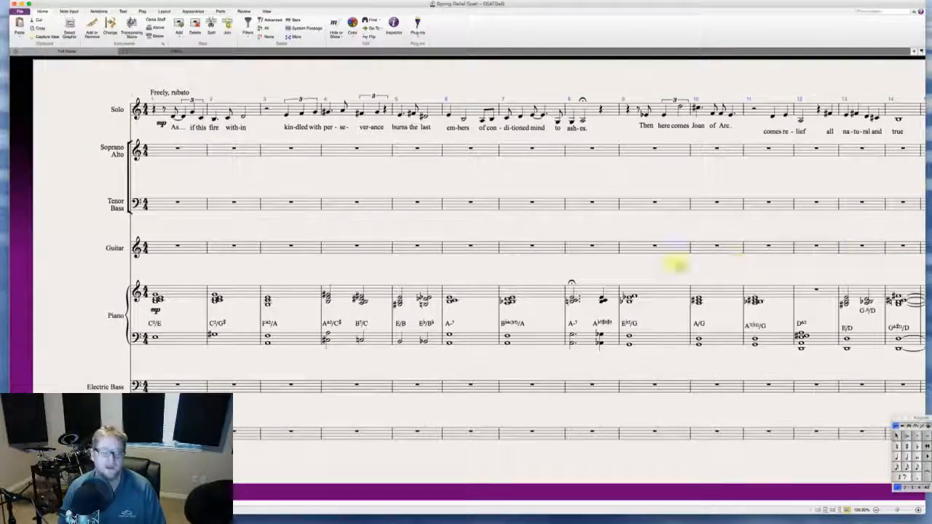
pyautogui.hscroll(10, 631, 254)
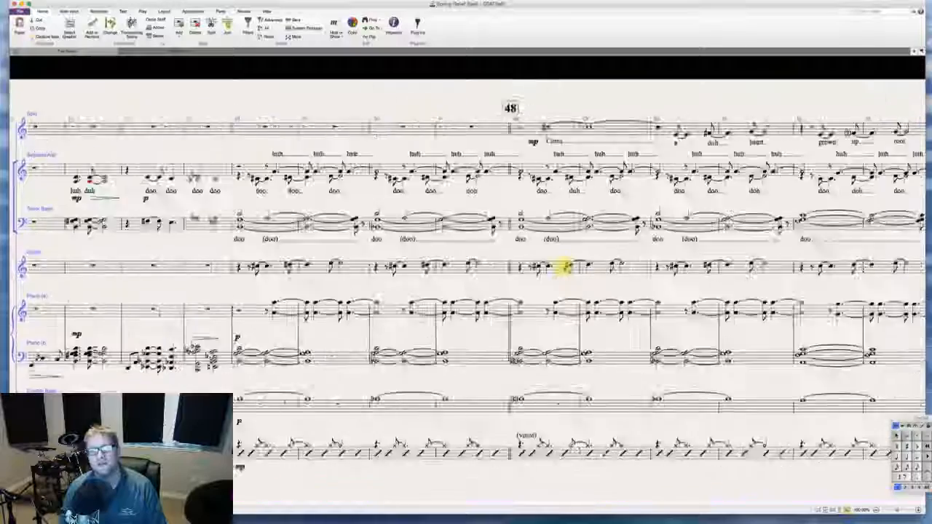
pyautogui.hscroll(8, 566, 267)
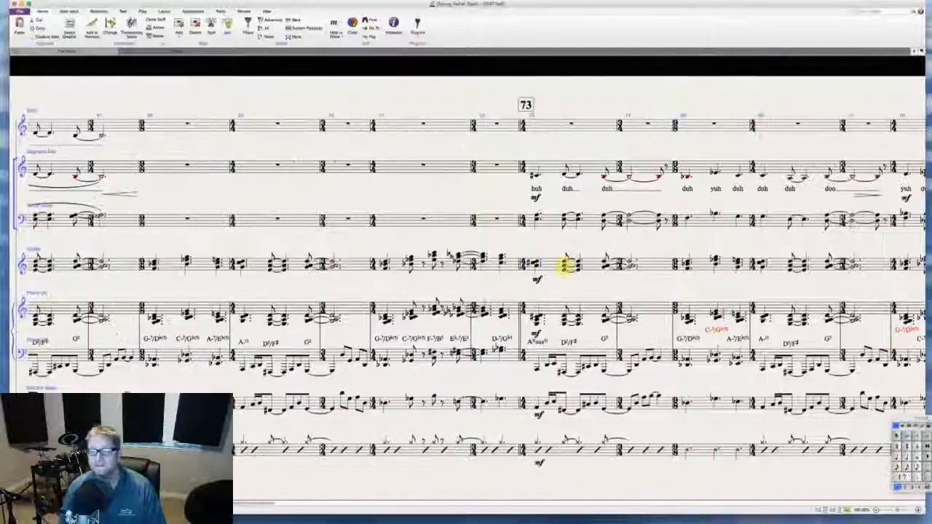
pyautogui.hscroll(6, 566, 267)
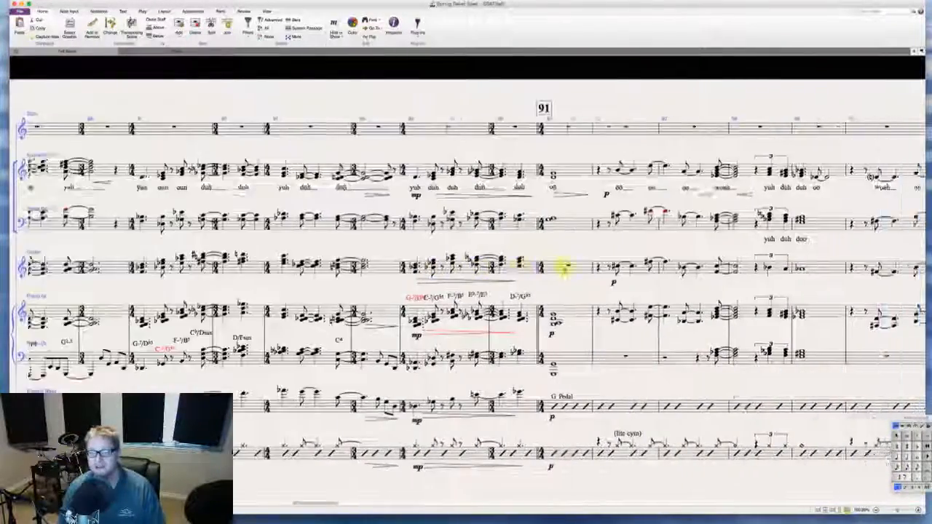
pyautogui.hscroll(10, 565, 267)
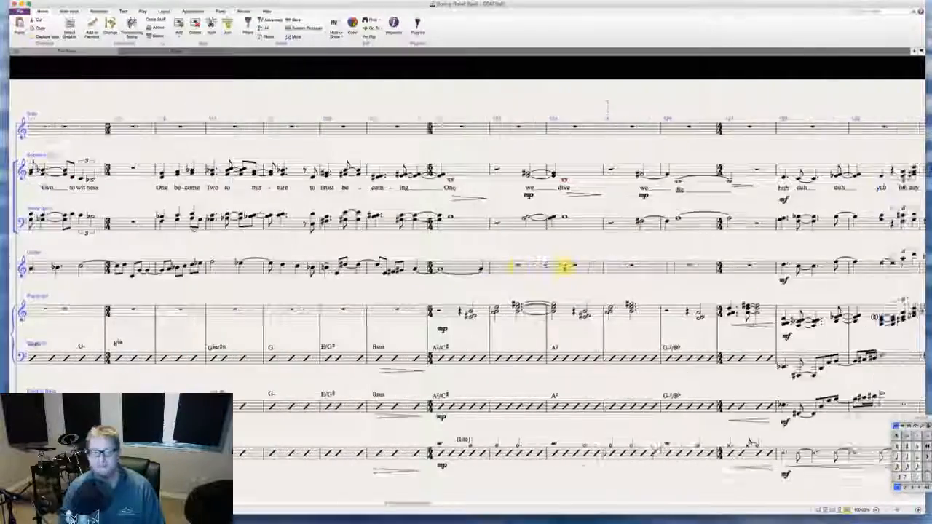
pyautogui.hscroll(-8, 565, 268)
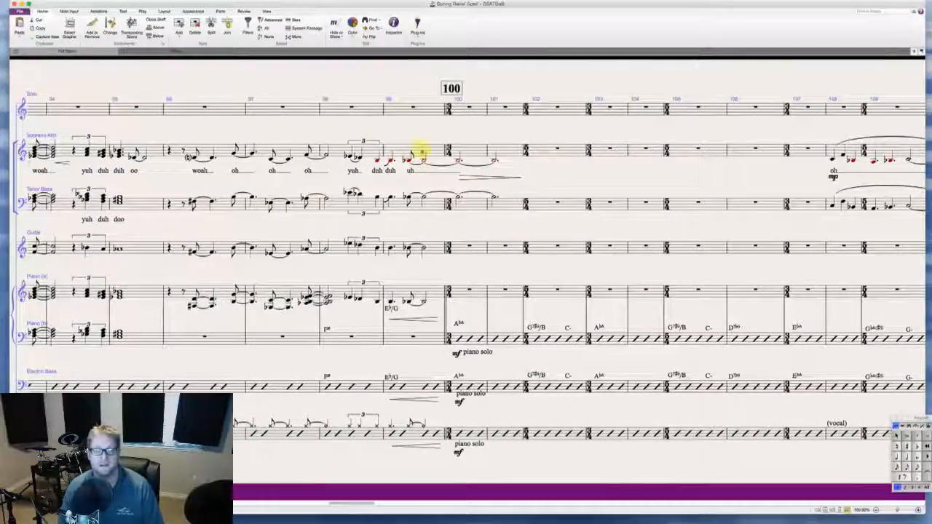
pyautogui.hscroll(-3, 421, 151)
pyautogui.scroll(1, 421, 150)
pyautogui.hscroll(6, 421, 151)
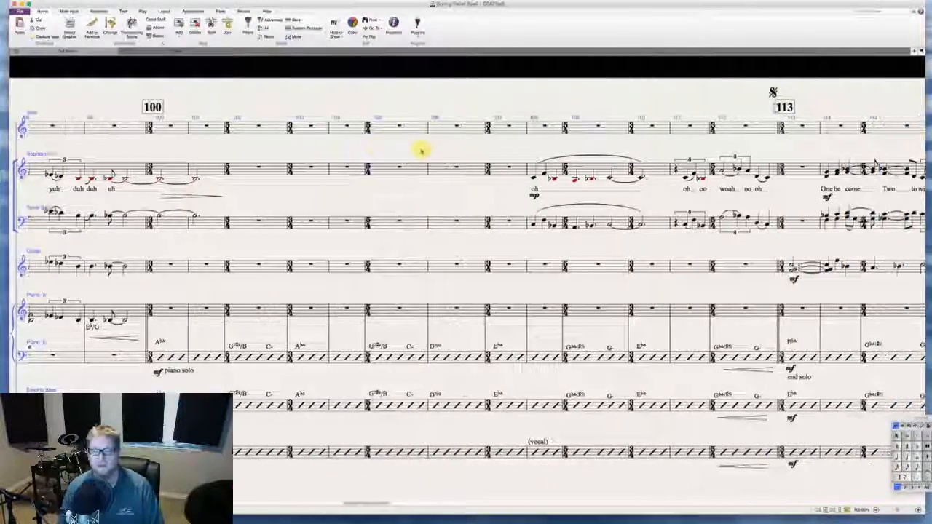
pyautogui.hscroll(1, 796, 102)
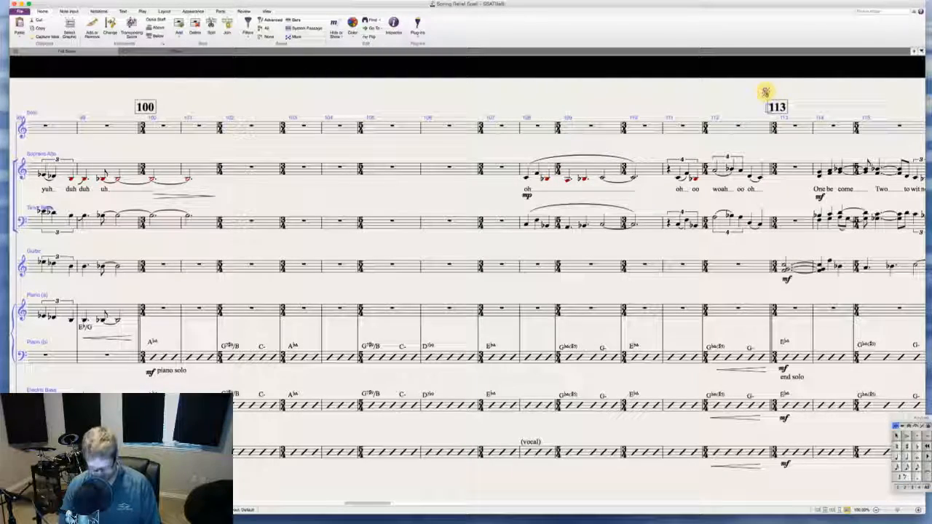
# - Delete the "TO CODA!" text and the coda sign above the start of bar 159
pyautogui.hscroll(10, 718, 94)
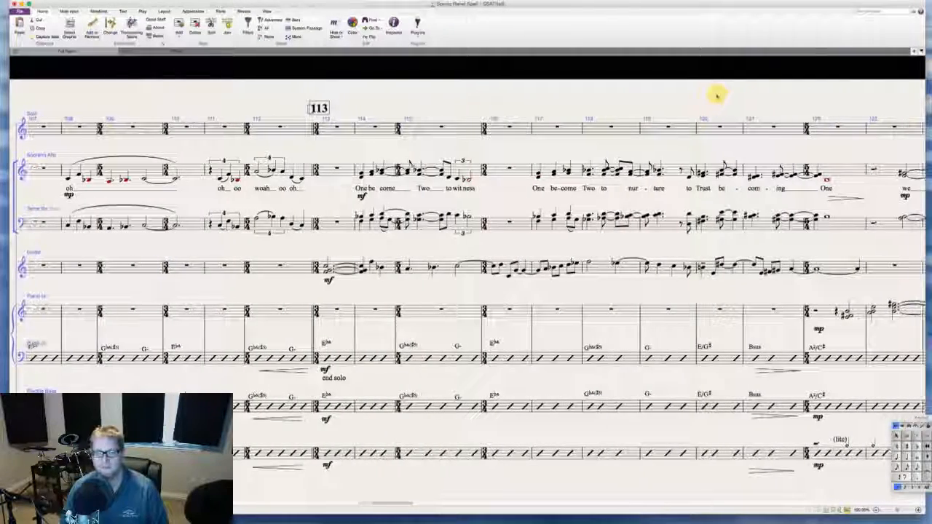
pyautogui.hscroll(5, 645, 107)
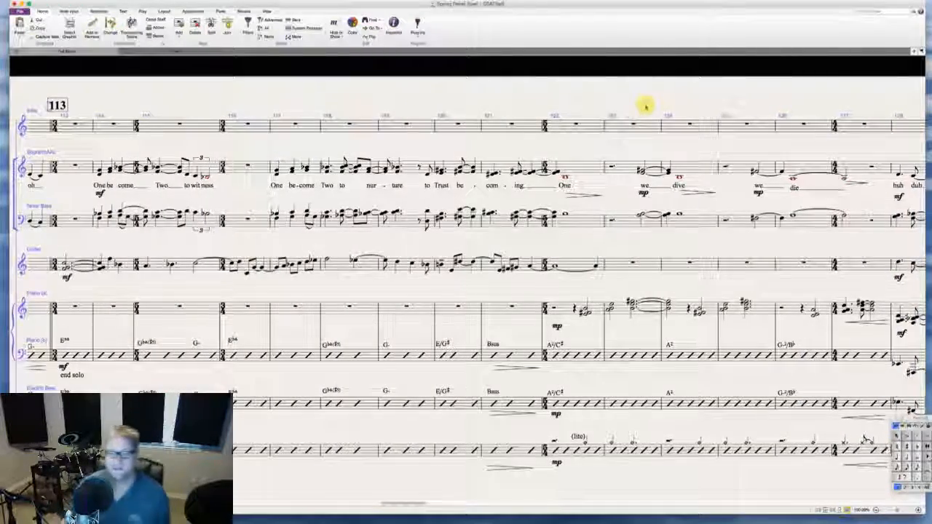
pyautogui.hscroll(6, 645, 106)
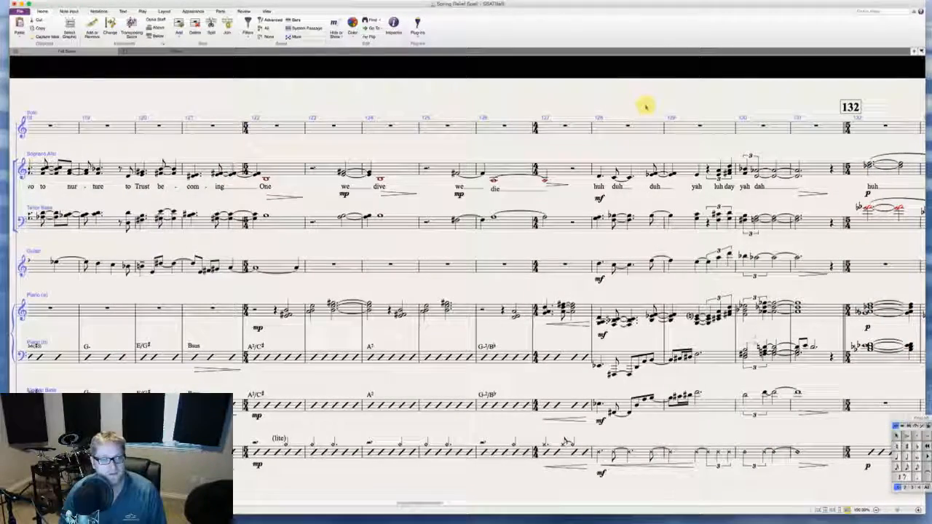
pyautogui.hscroll(9, 645, 106)
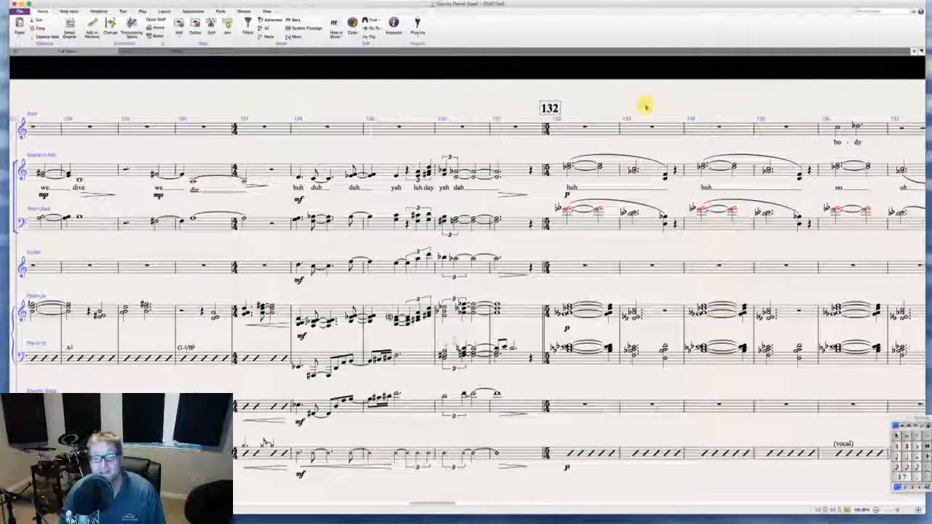
pyautogui.hscroll(6, 645, 107)
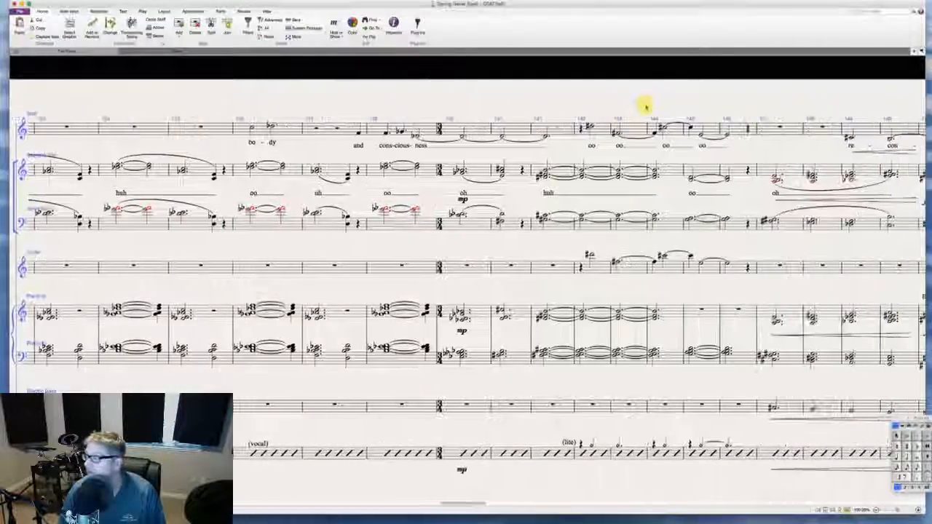
pyautogui.hscroll(1, 645, 106)
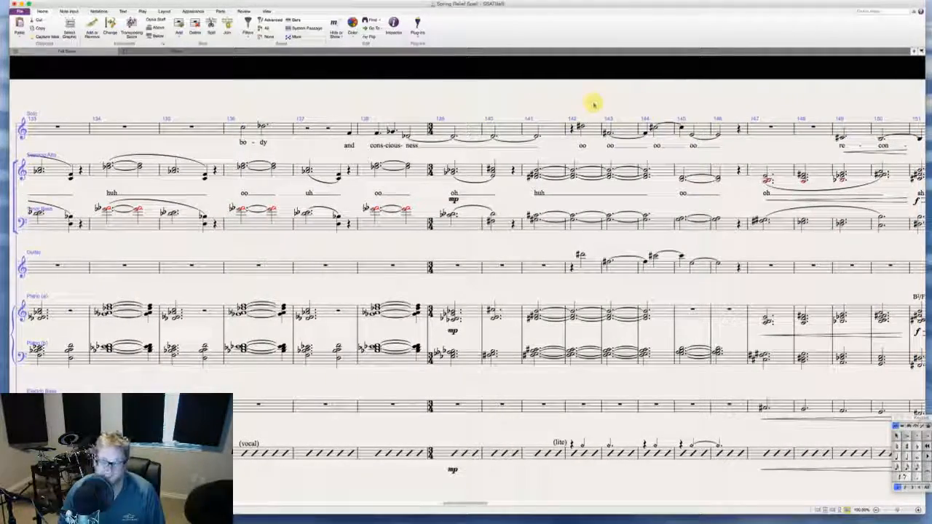
pyautogui.hscroll(7, 593, 104)
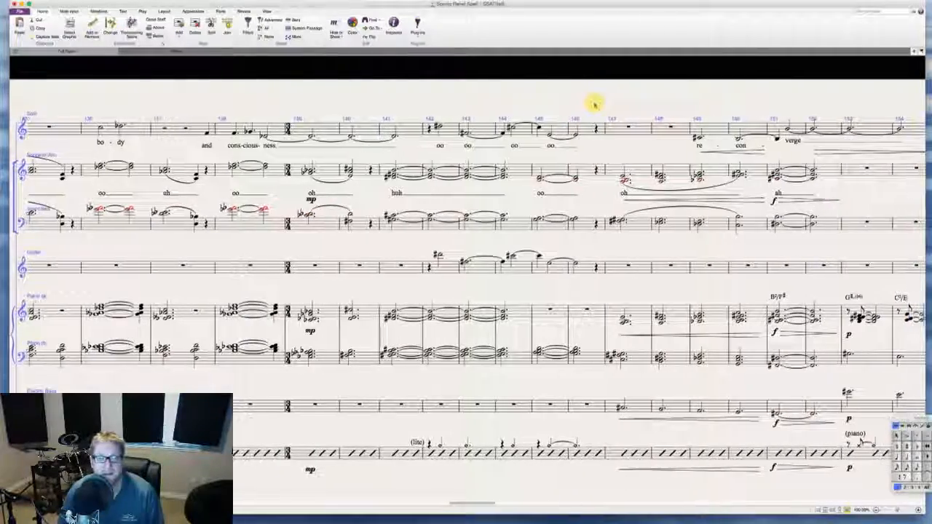
pyautogui.hscroll(8, 593, 104)
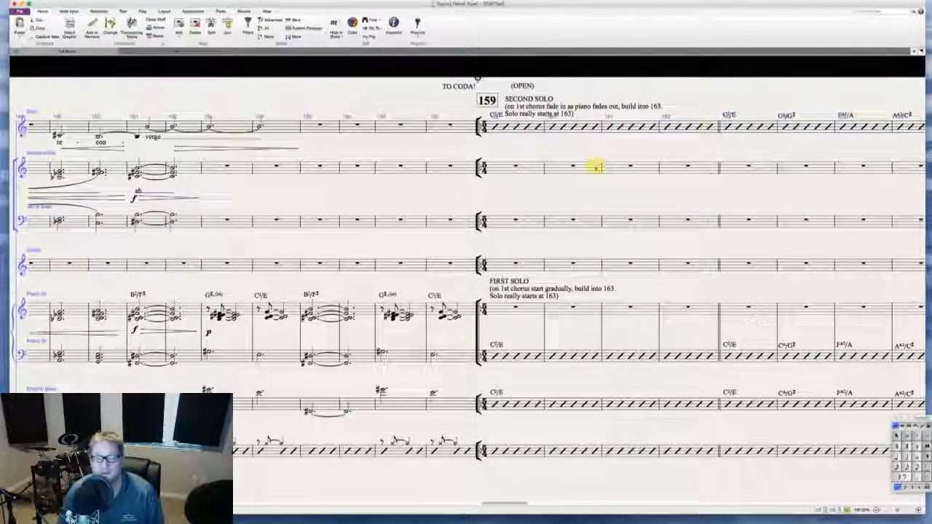
pyautogui.hscroll(-1, 596, 168)
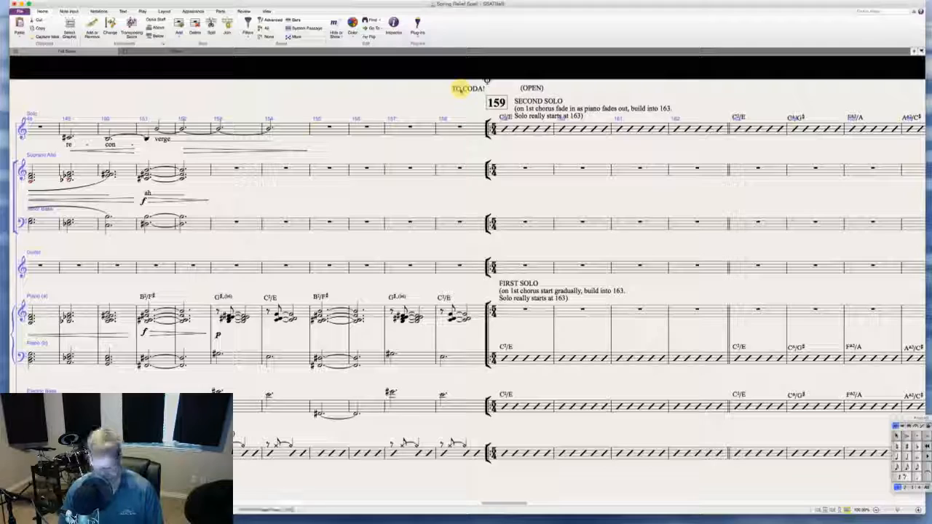
pyautogui.press('Delete')
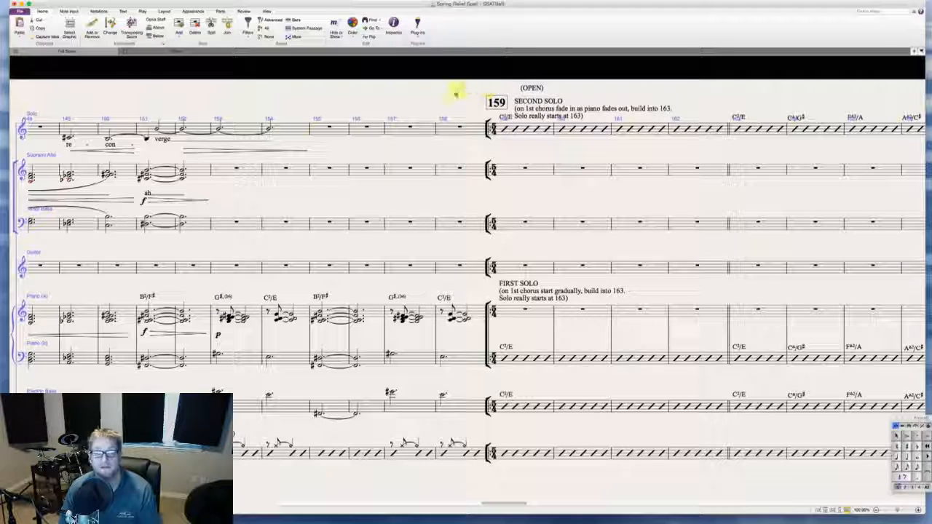
# - Inspect the playback pass settings of the end repeat barline just before bar 188
pyautogui.hscroll(20, 466, 100)
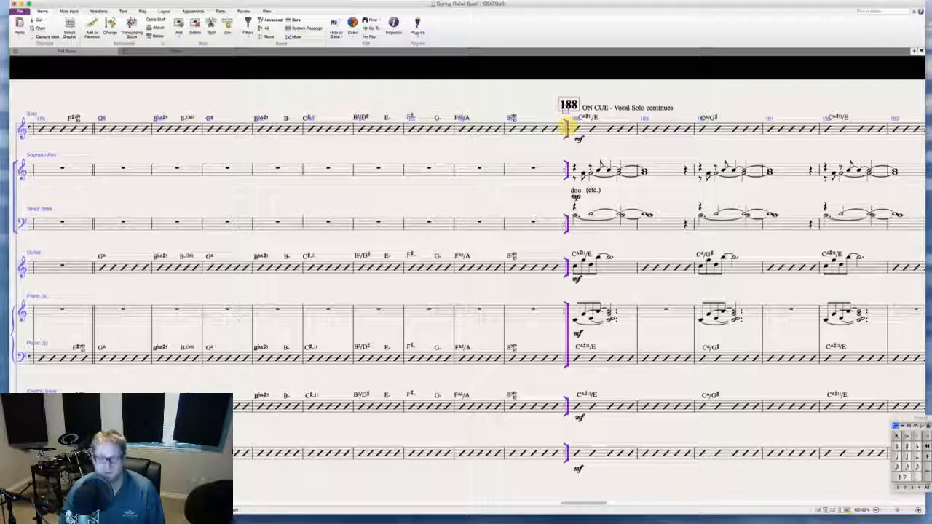
pyautogui.press('shift+super+p')
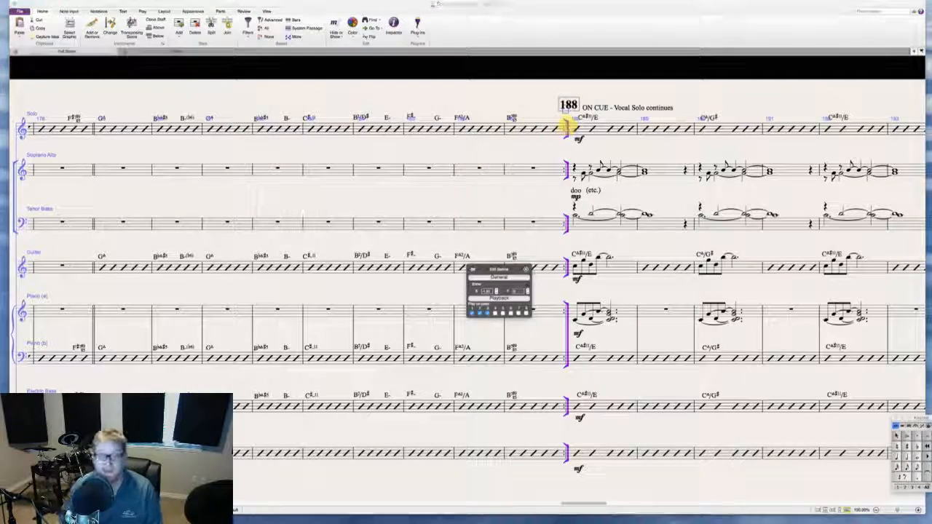
pyautogui.click(676, 179)
# - Review the written-out score from bar 188 through rehearsal marks 201, 210, 247 and 266
pyautogui.hscroll(15, 676, 179)
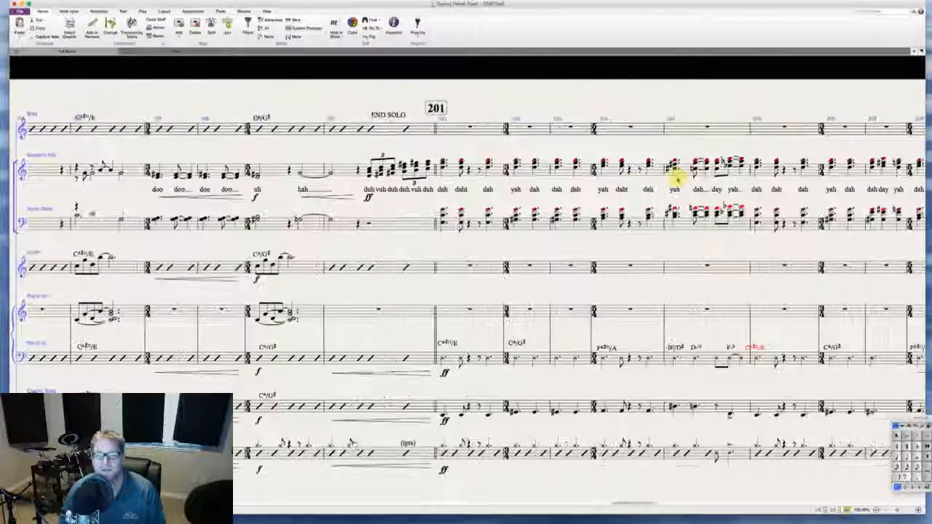
pyautogui.hscroll(8, 676, 179)
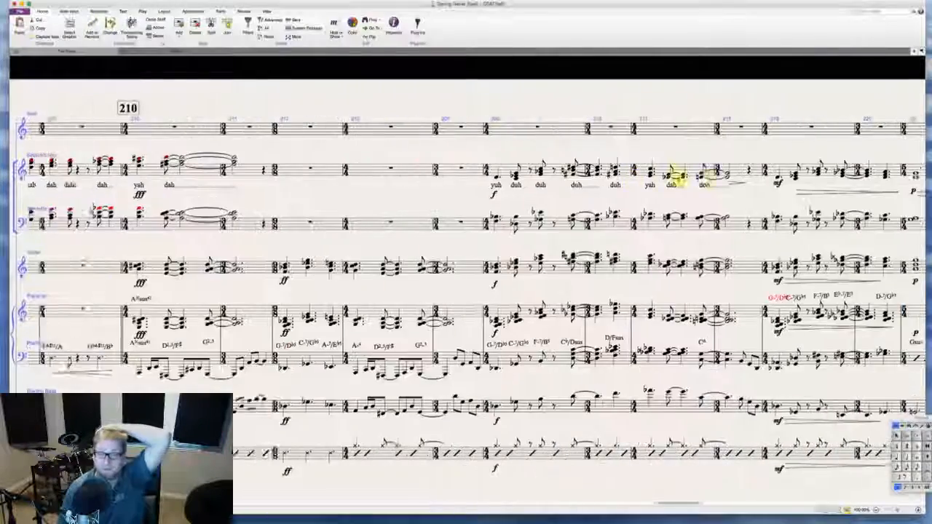
pyautogui.hscroll(15, 676, 179)
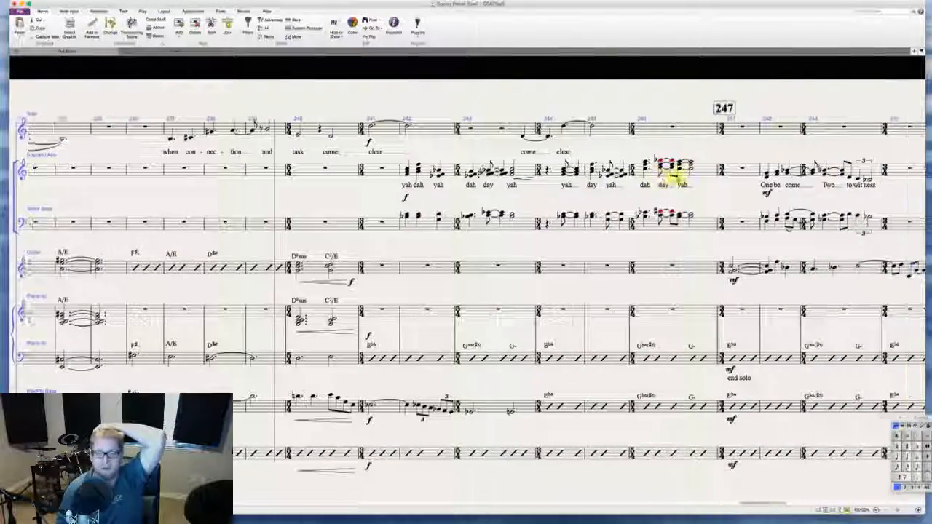
pyautogui.hscroll(6, 676, 177)
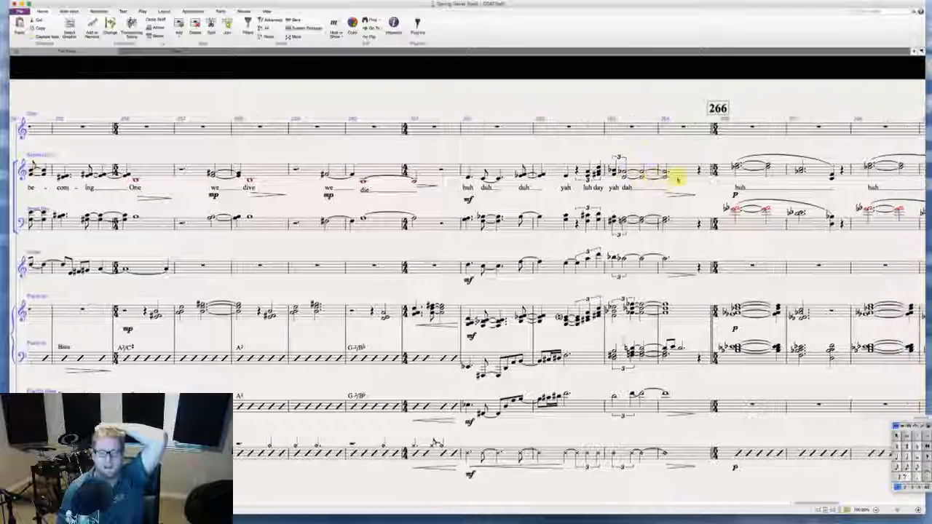
pyautogui.hscroll(8, 676, 179)
pyautogui.hscroll(-3, 676, 179)
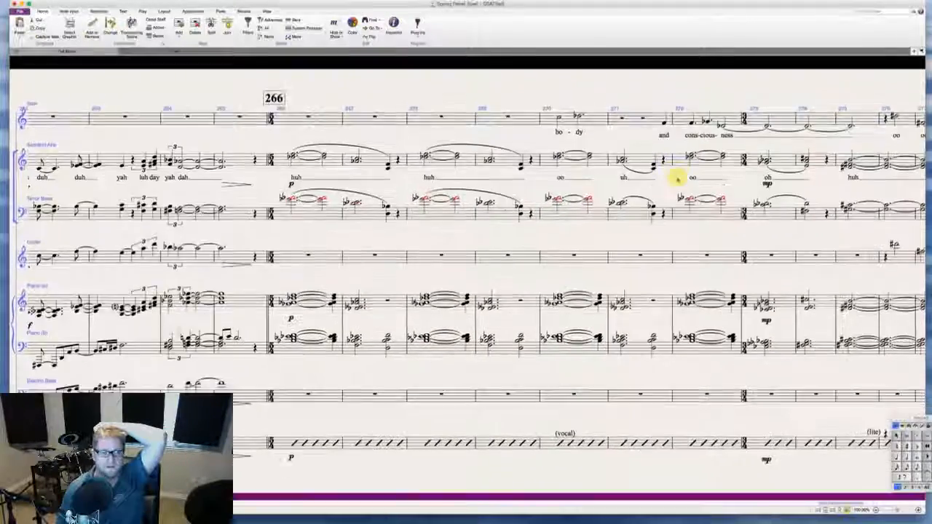
pyautogui.hscroll(-4, 676, 179)
pyautogui.hscroll(10, 677, 179)
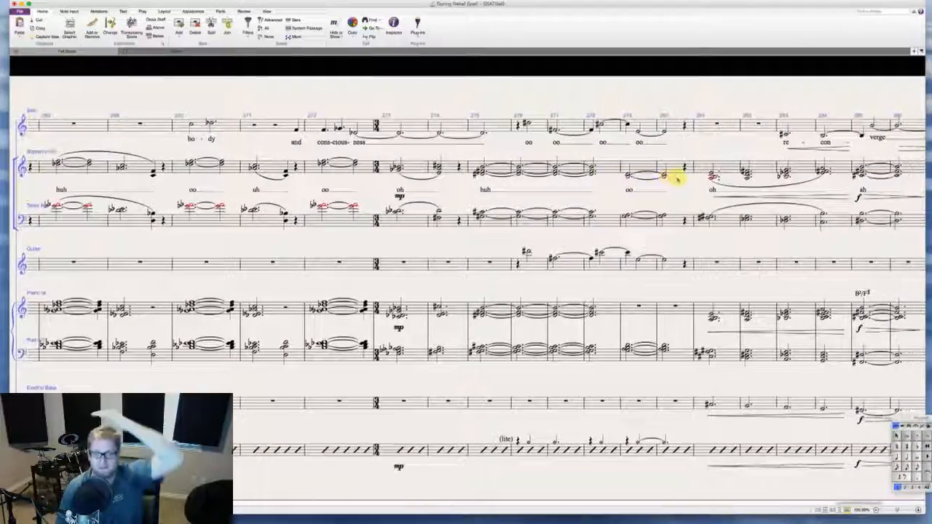
# - Delete the time signature at the start of bar 293 in all staves
pyautogui.hscroll(12, 676, 180)
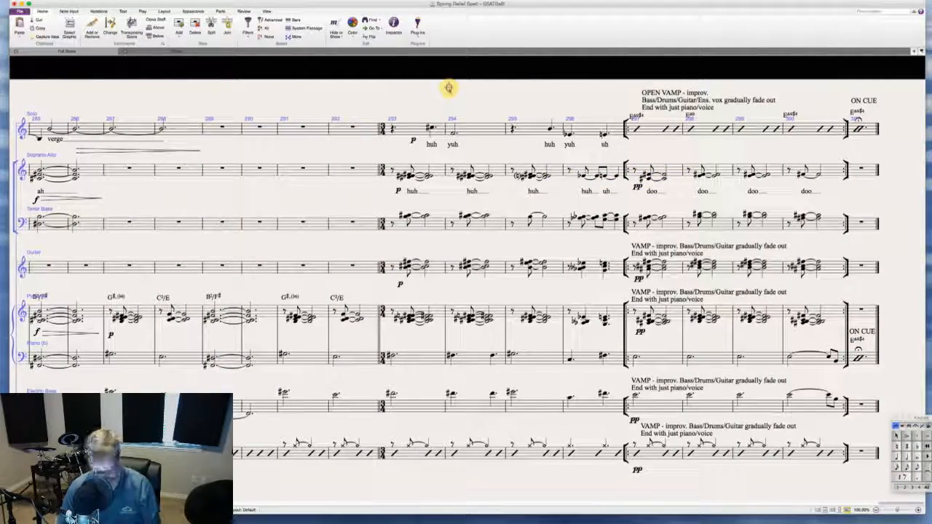
pyautogui.hscroll(1, 462, 95)
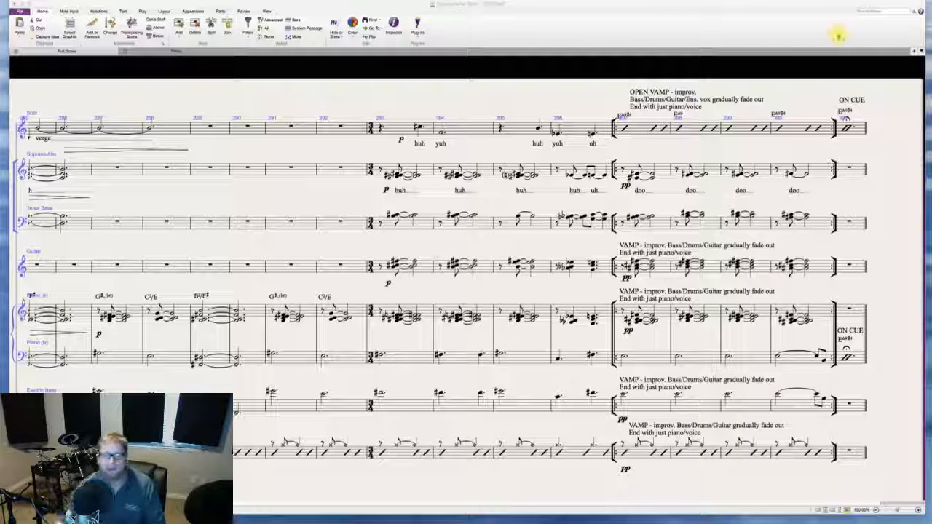
pyautogui.click(369, 128)
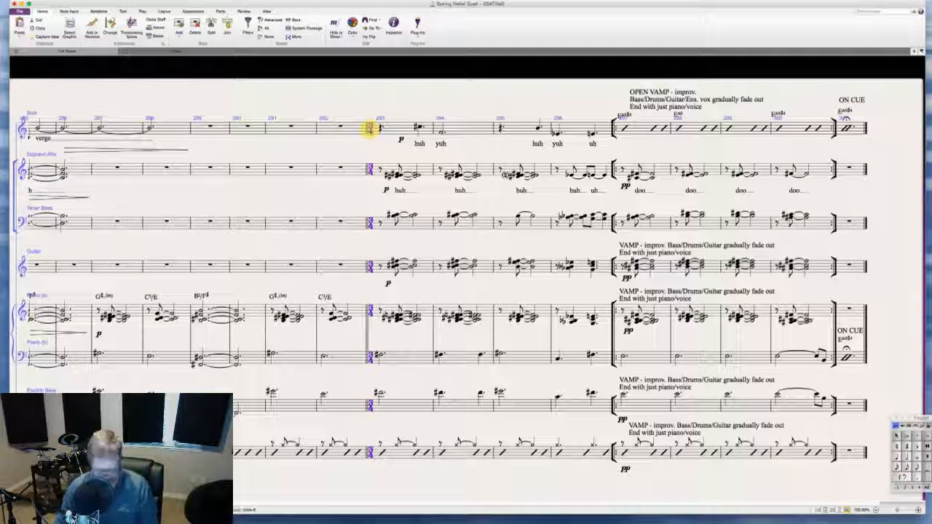
pyautogui.press('Delete')
pyautogui.click(523, 267)
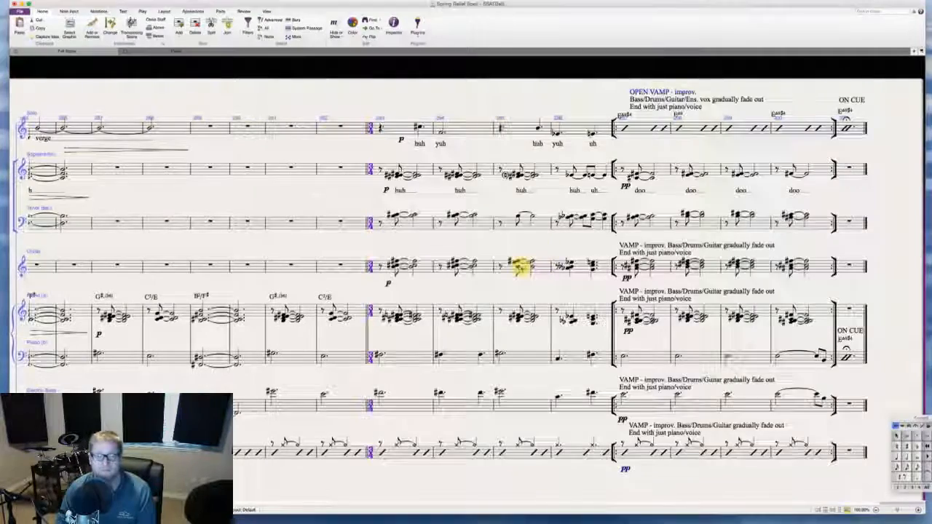
pyautogui.click(423, 108)
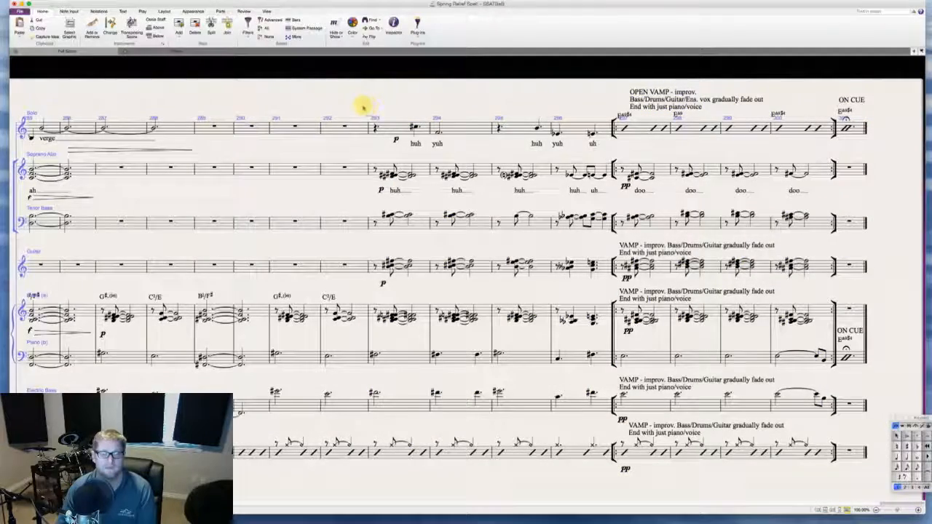
# - Add a double barline and a rehearsal mark at the start of bar 293
pyautogui.rightClick(364, 106)
pyautogui.moveTo(415, 115)
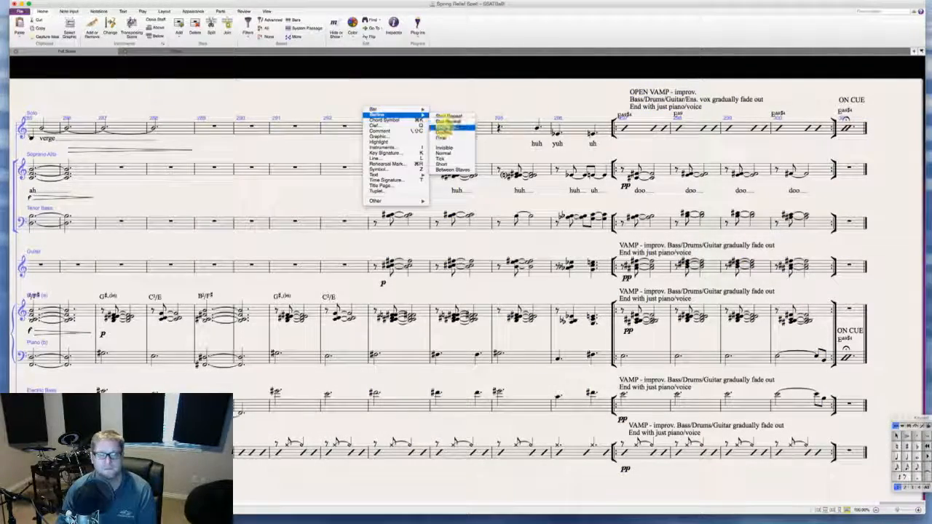
pyautogui.click(445, 129)
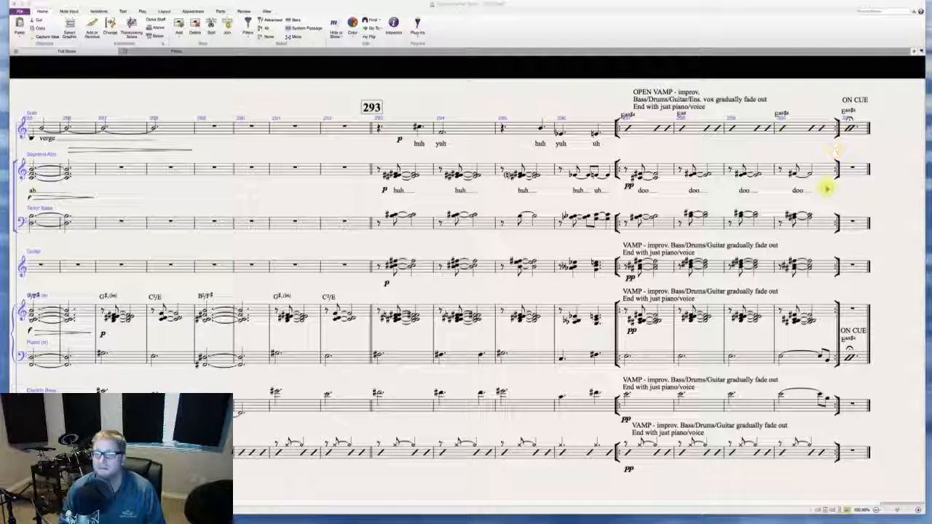
# - Replace "OPEN" with "4X" in the vamp text above the Solo staff at bar 297
pyautogui.click(830, 191)
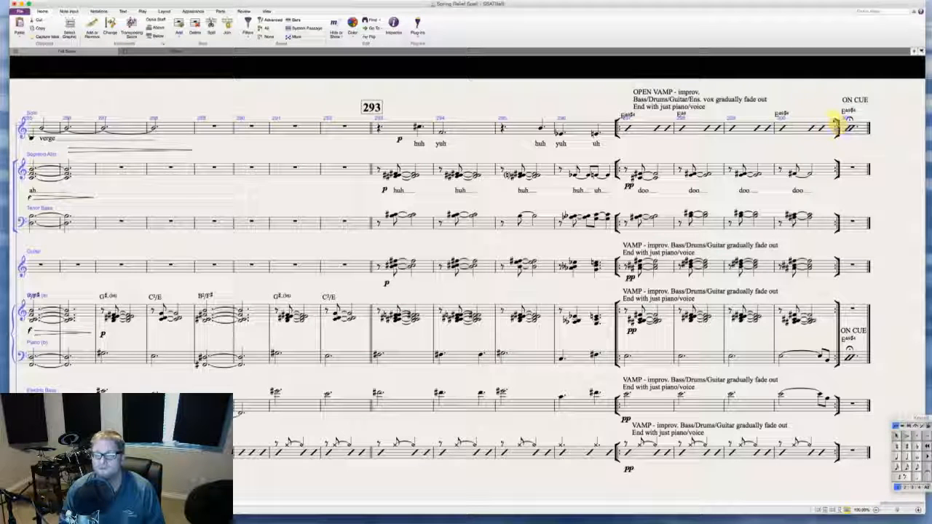
pyautogui.doubleClick(651, 92)
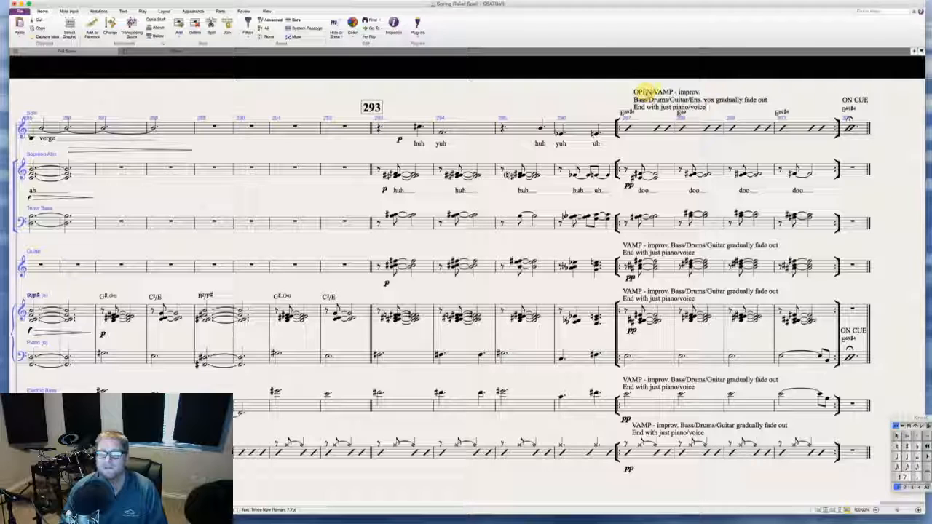
pyautogui.doubleClick(644, 91)
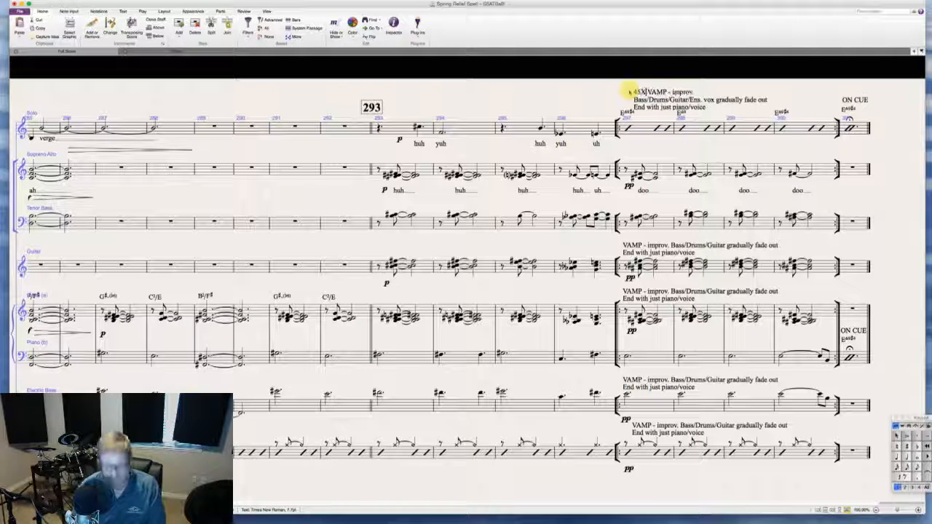
pyautogui.press('BackSpace')
pyautogui.write('4X')
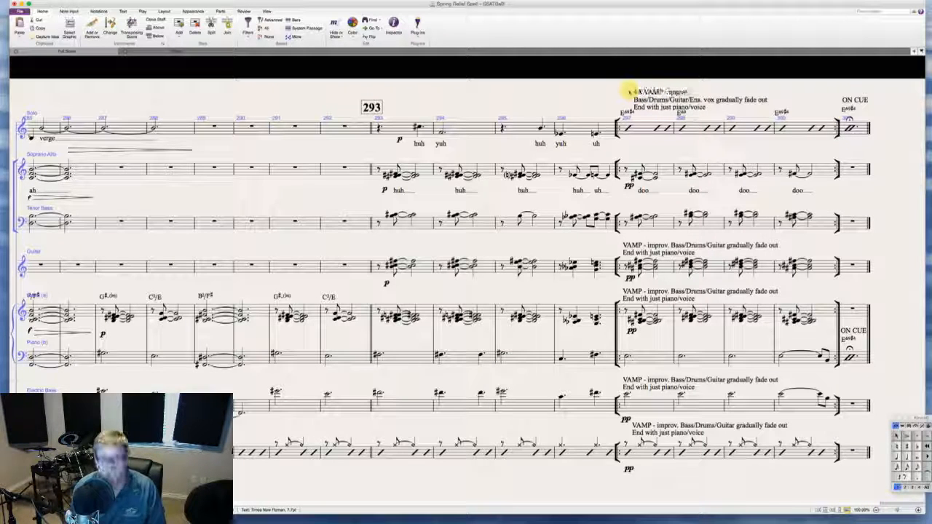
pyautogui.press('Escape')
# - Prefix the vamp texts at bar 297 with "4X" for the piano and electric bass and with "4" for the drums
pyautogui.click(627, 291)
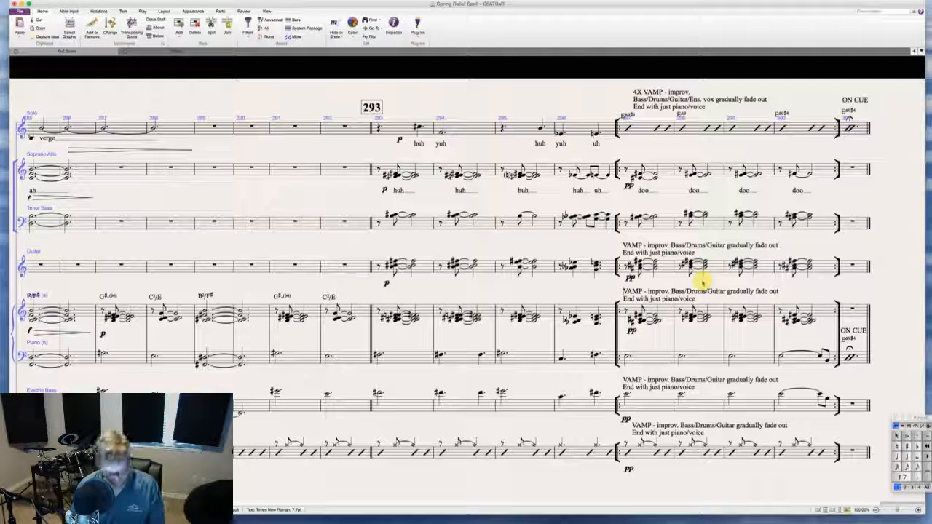
pyautogui.write('4X')
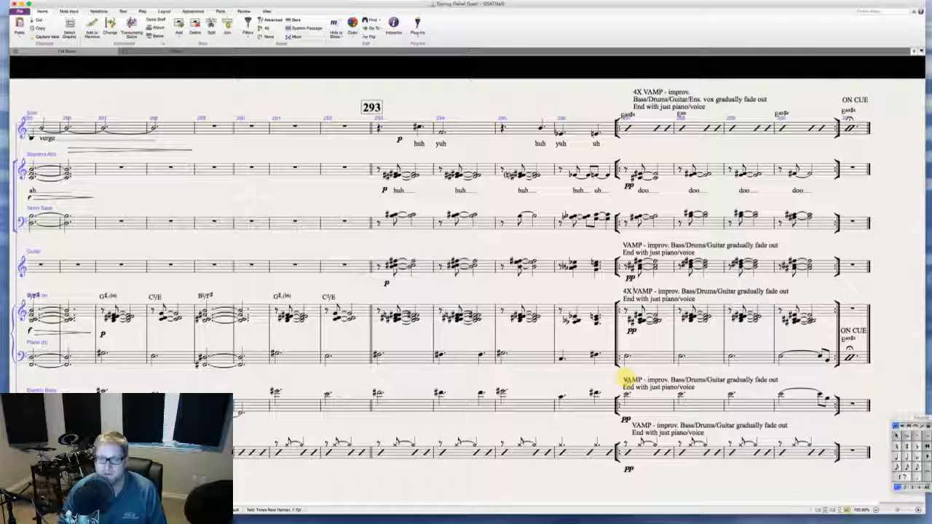
pyautogui.doubleClick(626, 379)
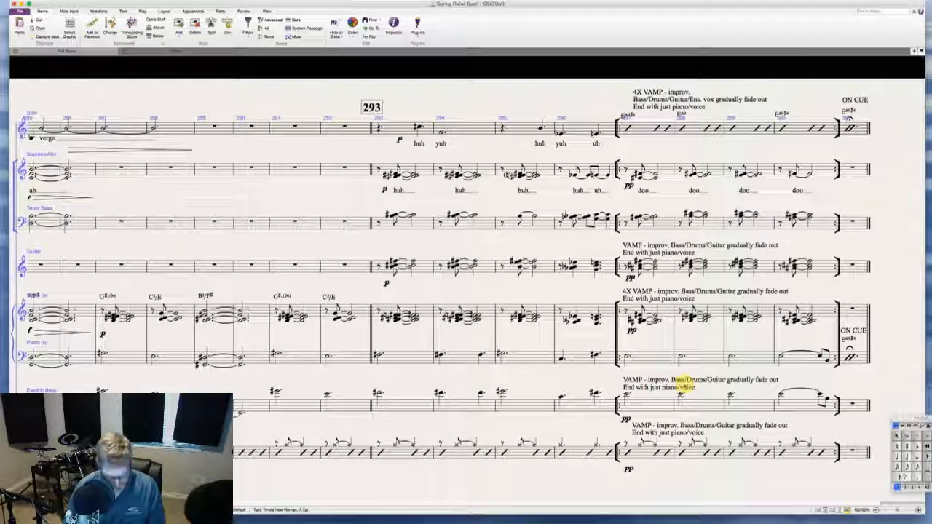
pyautogui.write('4X')
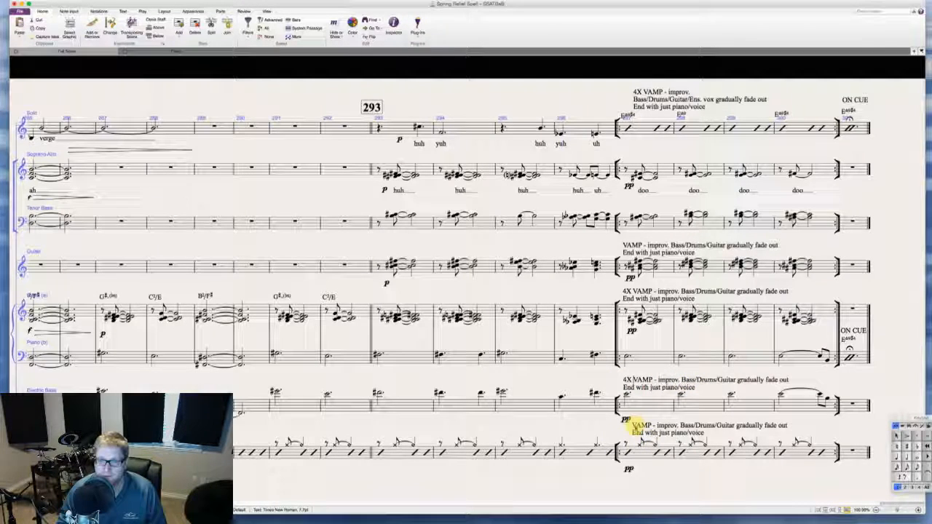
pyautogui.doubleClick(628, 427)
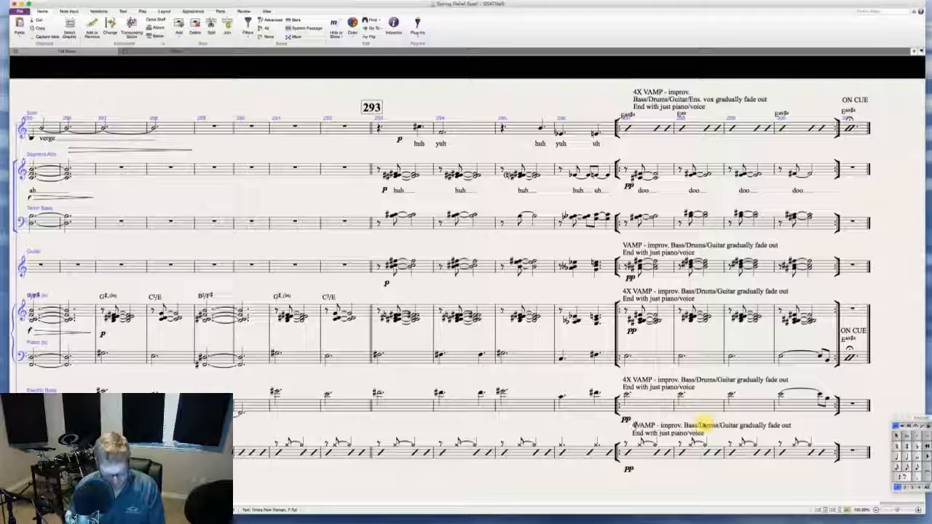
pyautogui.write('4X')
pyautogui.press('Escape')
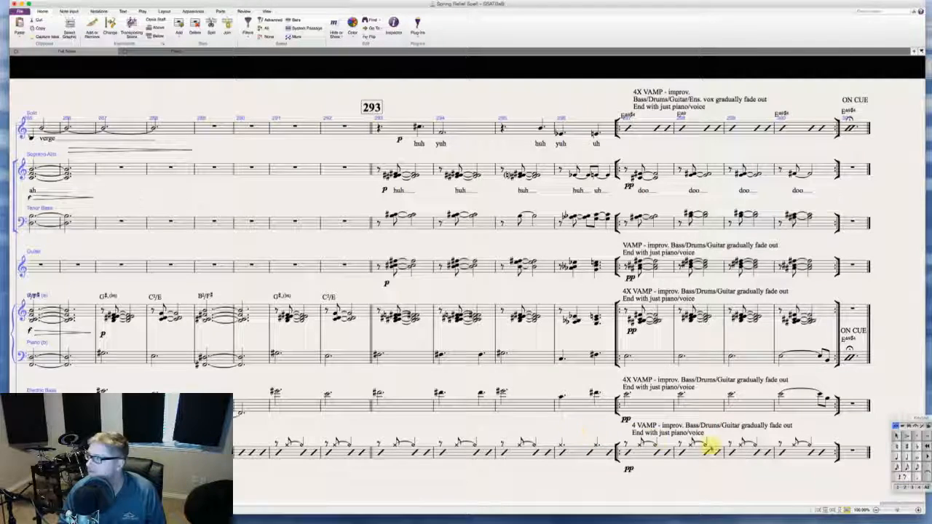
# - Inspect the playback pass settings of the end repeat barline after bar 300
pyautogui.moveTo(726, 405); pyautogui.dragTo(723, 406)
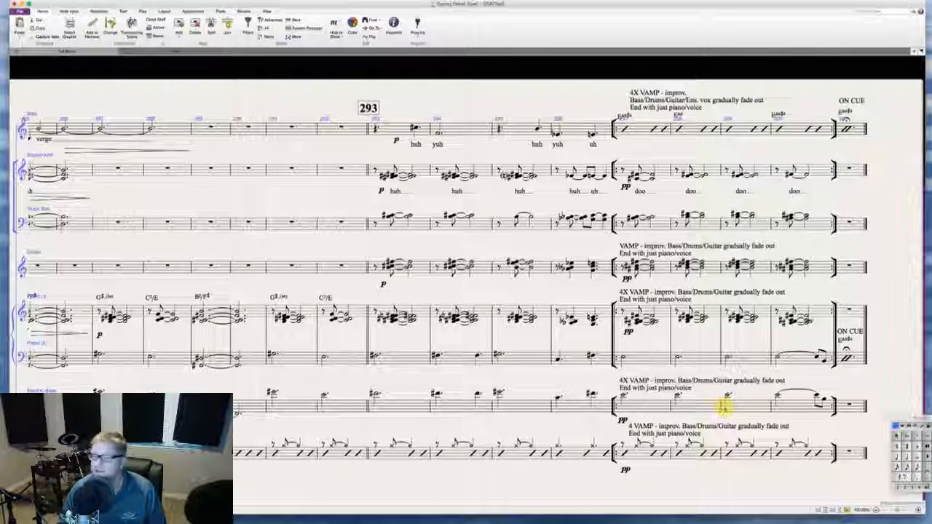
pyautogui.click(832, 132)
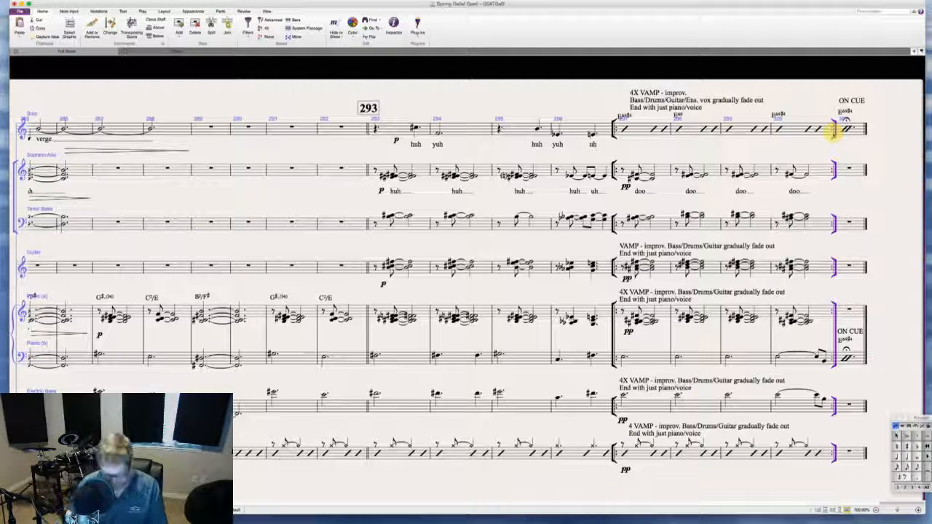
pyautogui.press('super+shift+i')
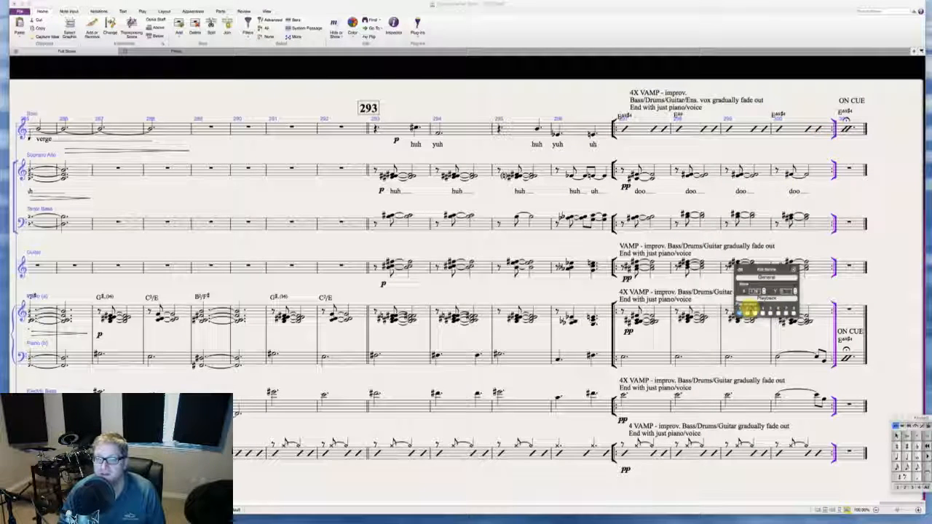
pyautogui.click(793, 269)
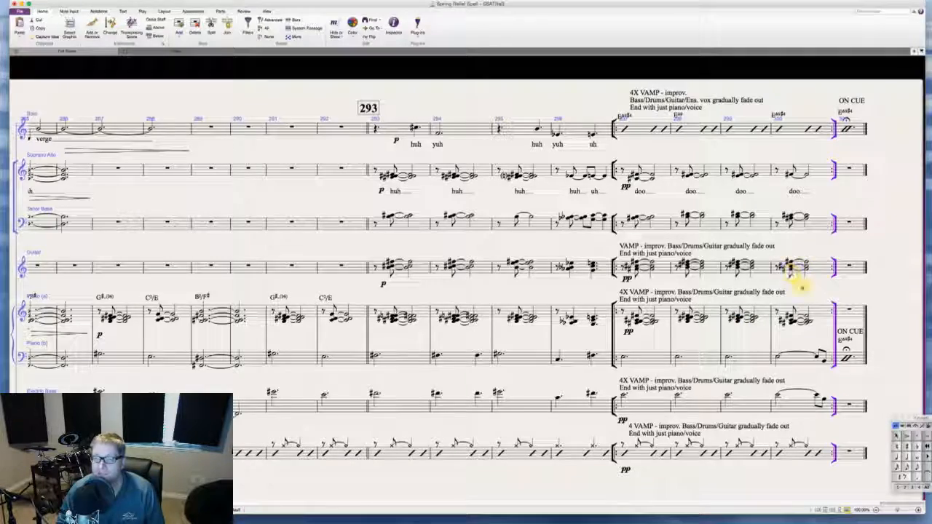
pyautogui.click(801, 287)
# - Review the score's opening from bar 1 to rehearsal mark 32, checking the piano left hand at 25 and the electric bass entry at 32
pyautogui.hscroll(-20, 802, 287)
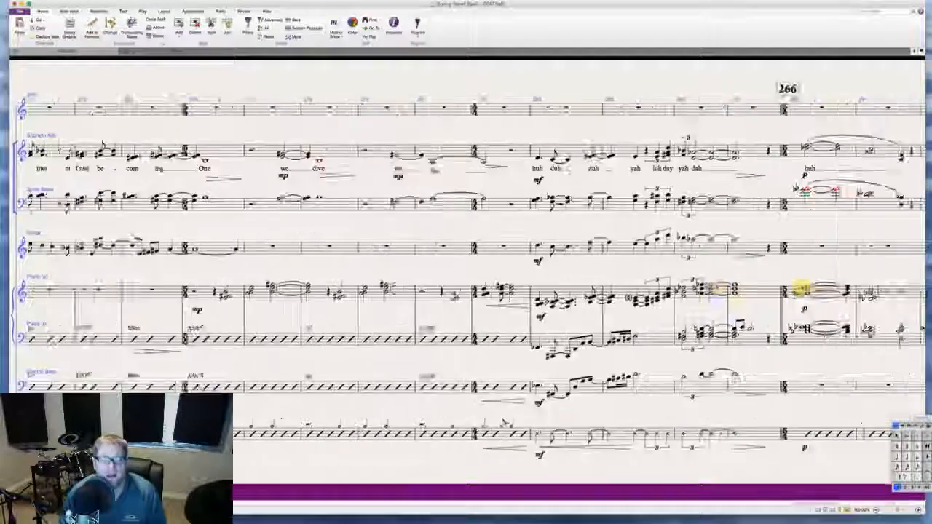
pyautogui.hscroll(-20, 801, 288)
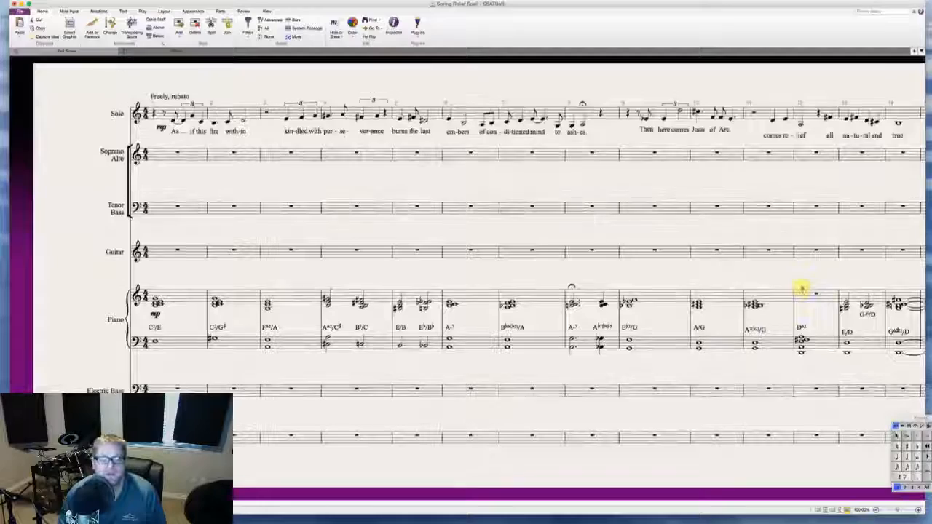
pyautogui.hscroll(-5, 801, 287)
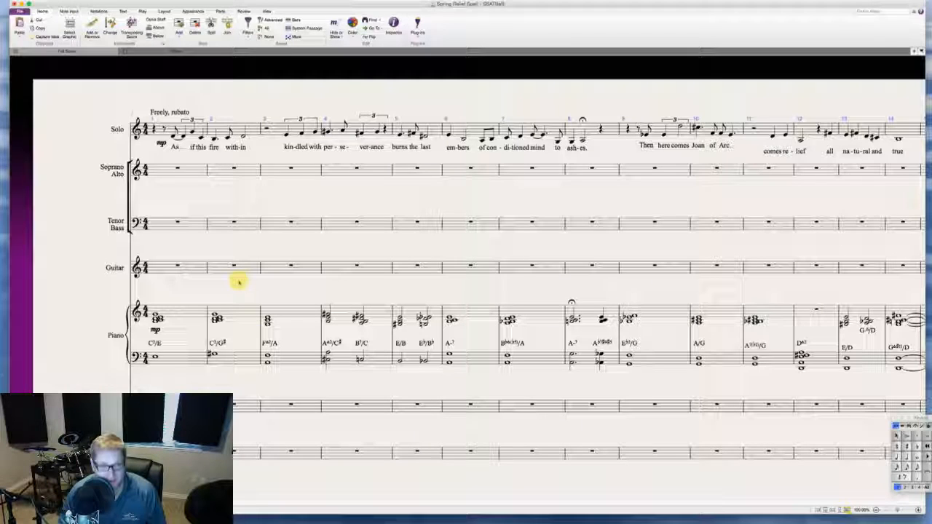
pyautogui.hscroll(2, 239, 282)
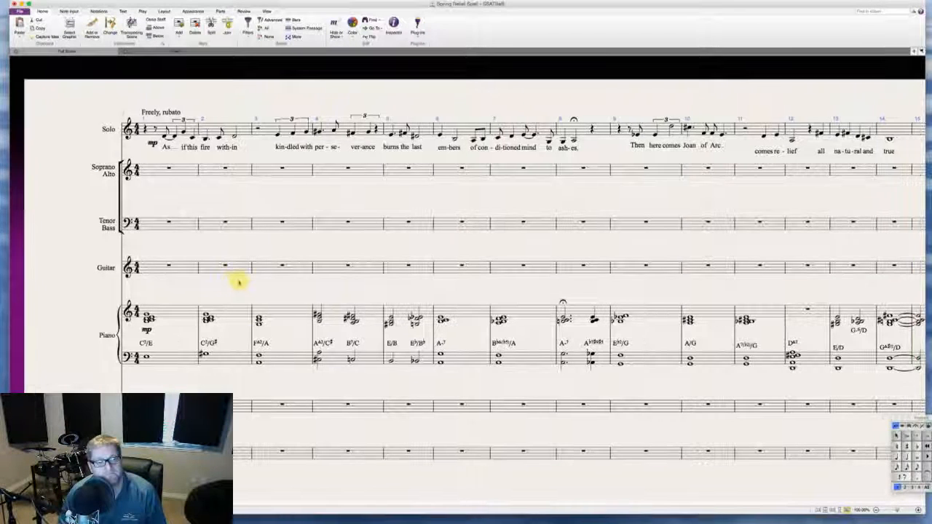
pyautogui.hscroll(-2, 219, 290)
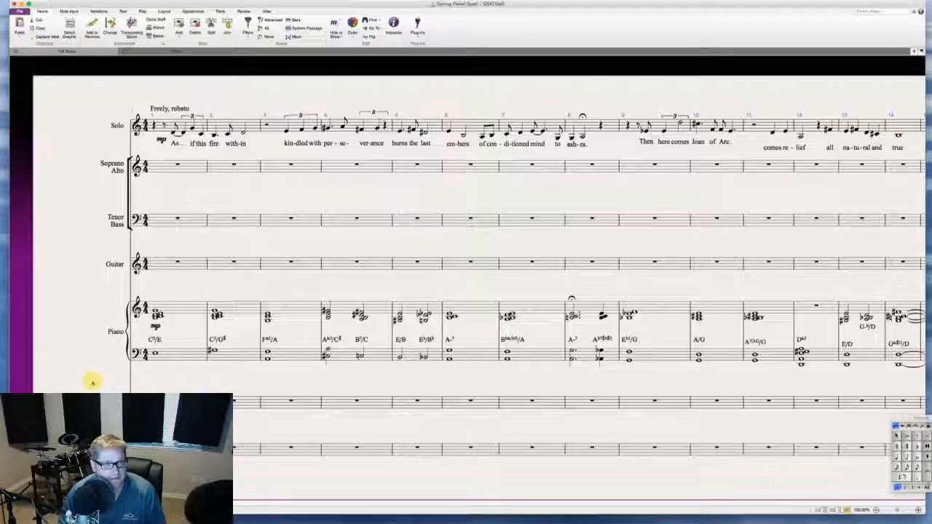
pyautogui.hscroll(20, 92, 382)
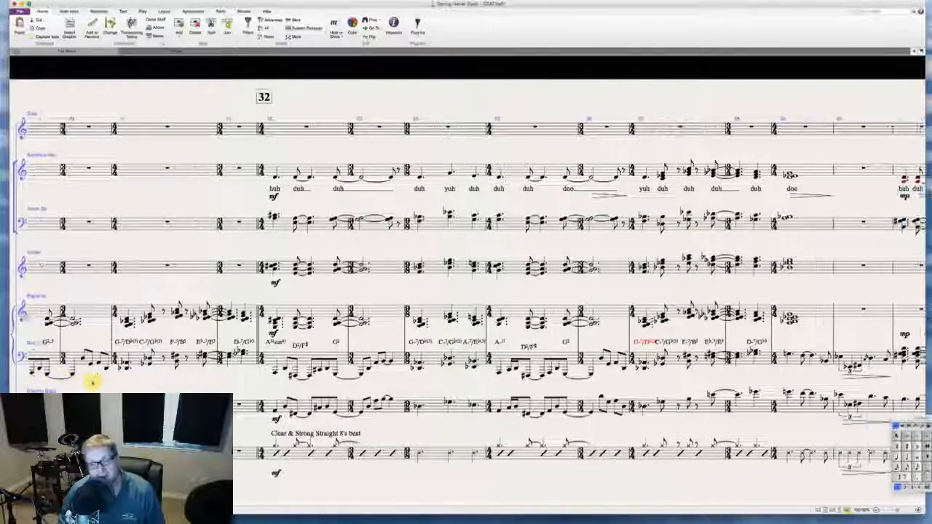
pyautogui.hscroll(-20, 93, 382)
pyautogui.hscroll(12, 92, 382)
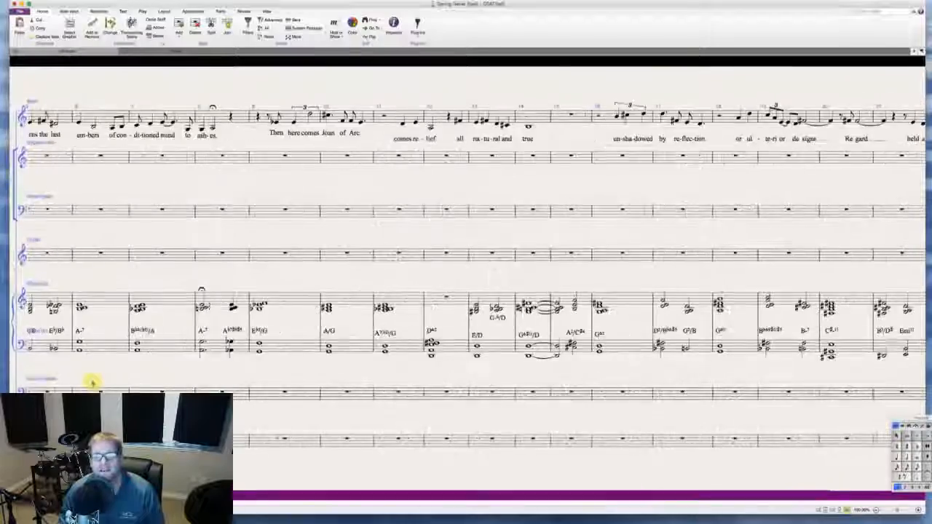
pyautogui.hscroll(3, 92, 382)
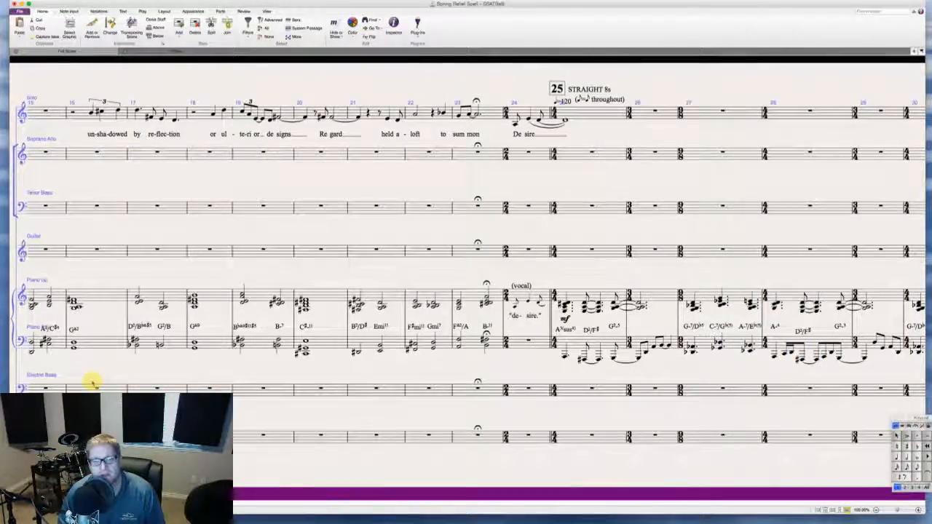
pyautogui.hscroll(12, 93, 382)
pyautogui.hscroll(-3, 147, 377)
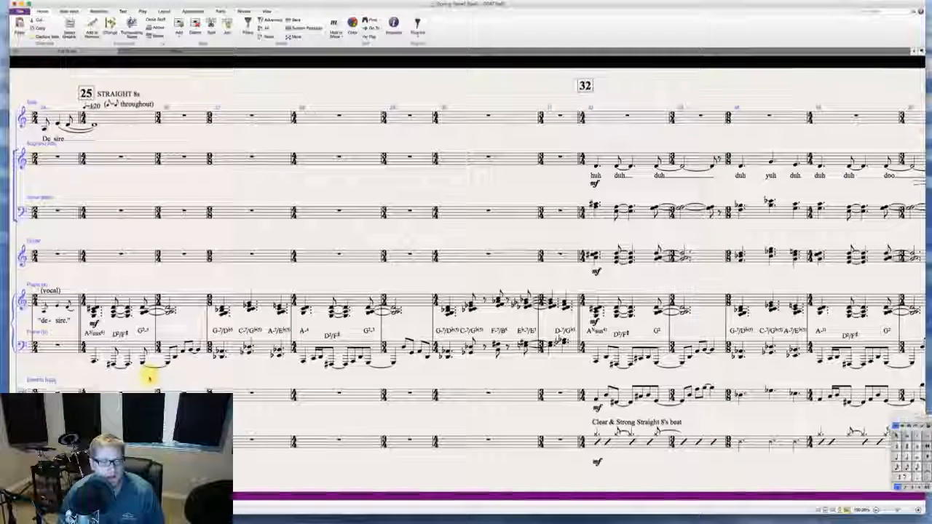
pyautogui.click(209, 358)
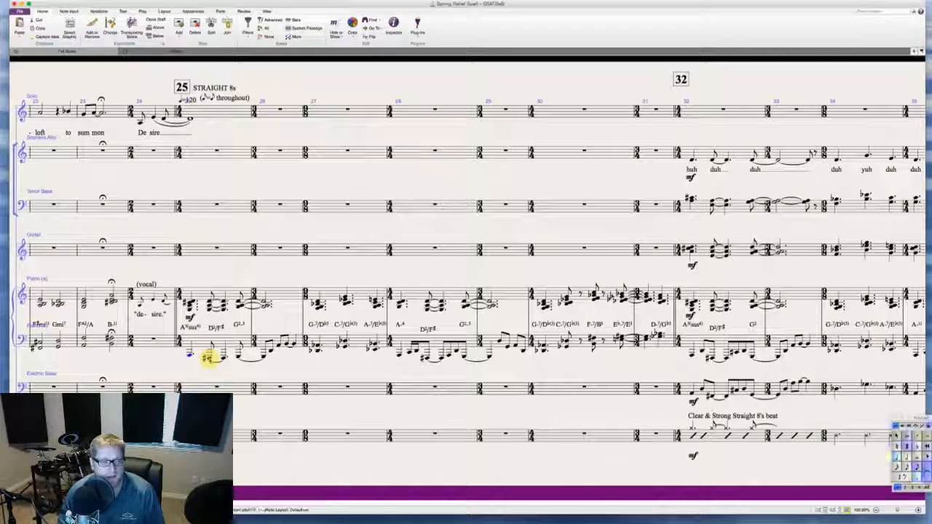
pyautogui.click(695, 390)
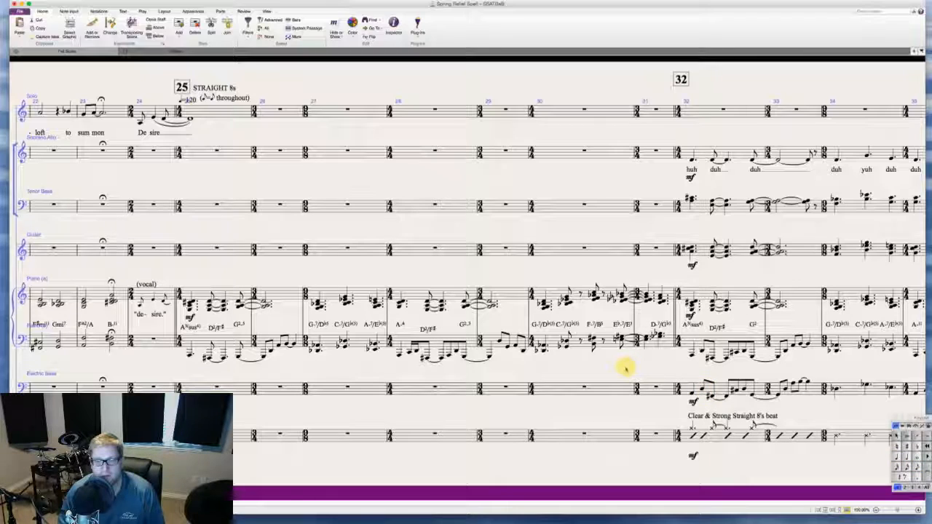
pyautogui.hscroll(-6, 624, 368)
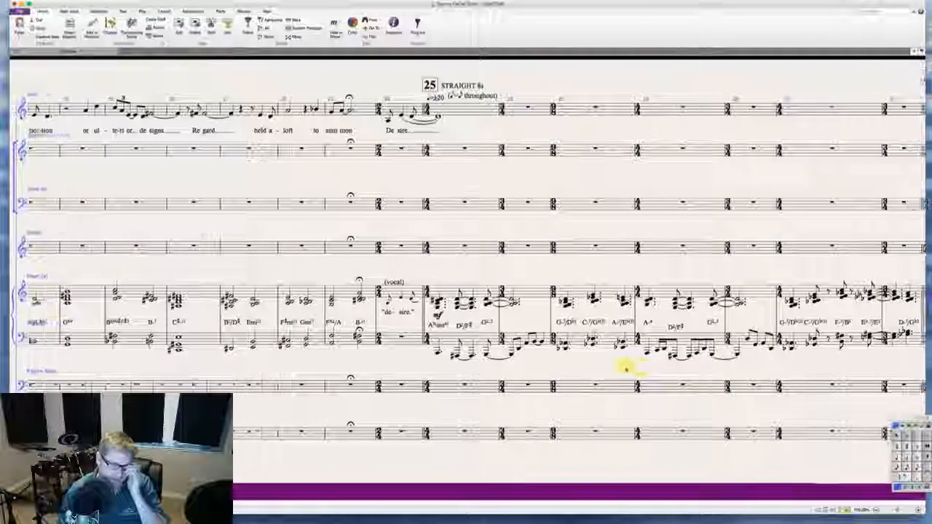
pyautogui.hscroll(-2, 625, 368)
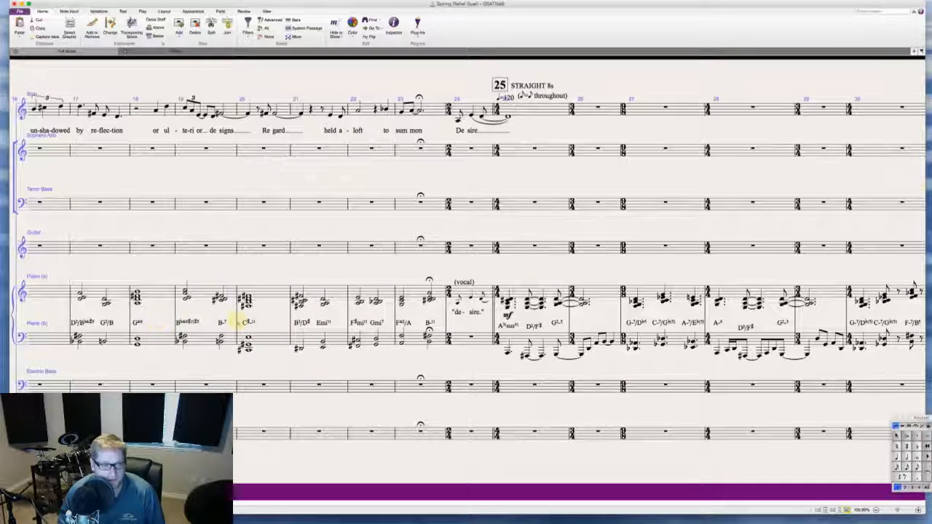
pyautogui.hscroll(-6, 218, 322)
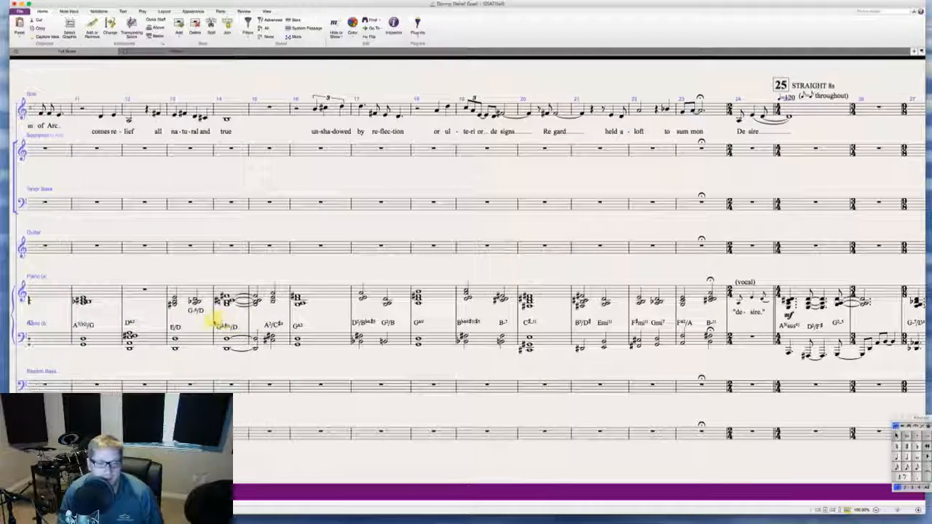
# - Review the whole score from bar 1 through rehearsal marks 32, 80, 201 and 247 to the closing vamp at bar 297
pyautogui.hscroll(-10, 213, 320)
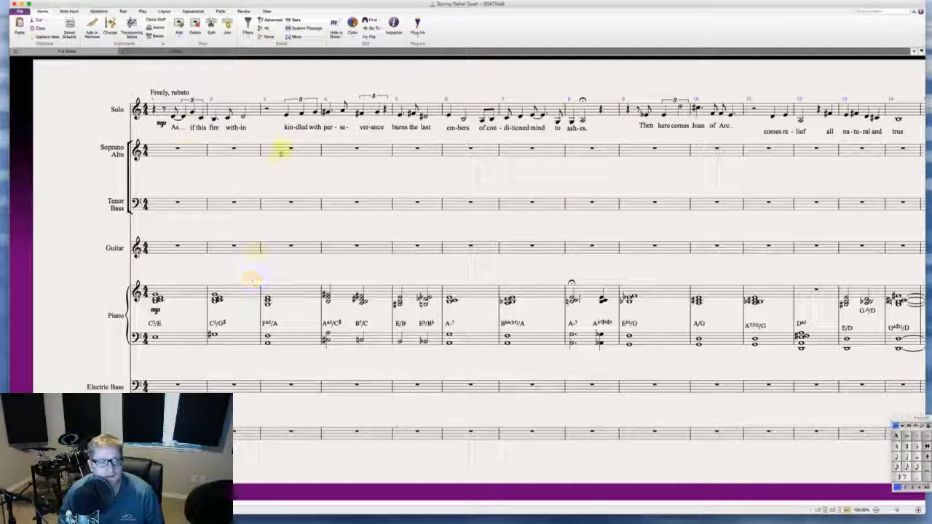
pyautogui.hscroll(15, 291, 153)
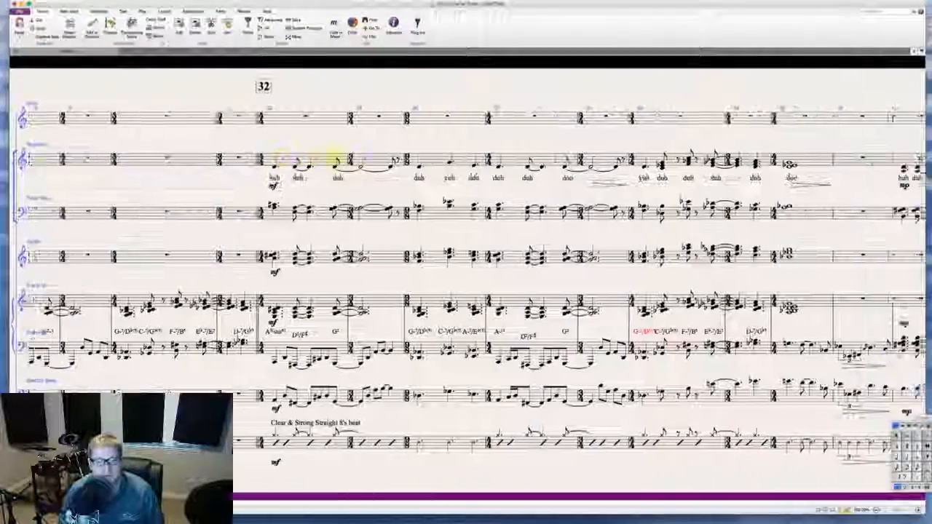
pyautogui.hscroll(20, 334, 158)
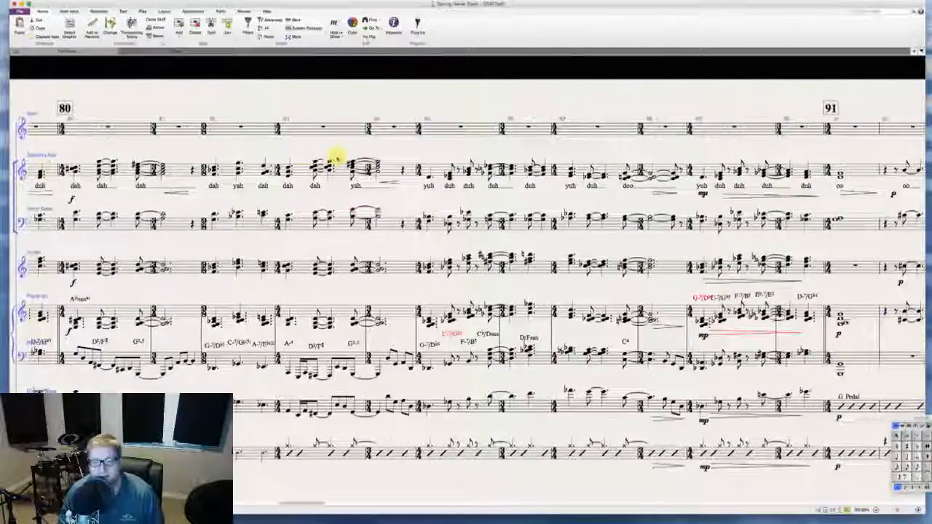
pyautogui.hscroll(20, 337, 157)
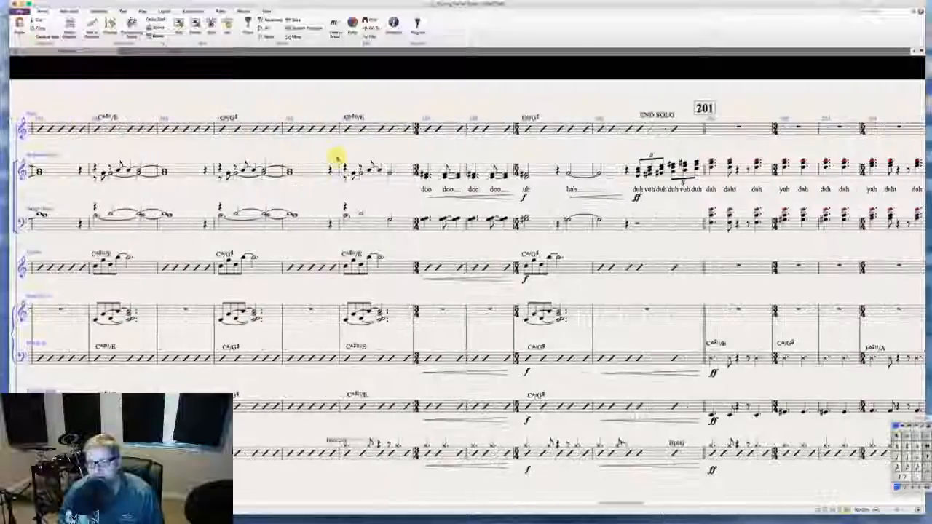
pyautogui.hscroll(20, 337, 157)
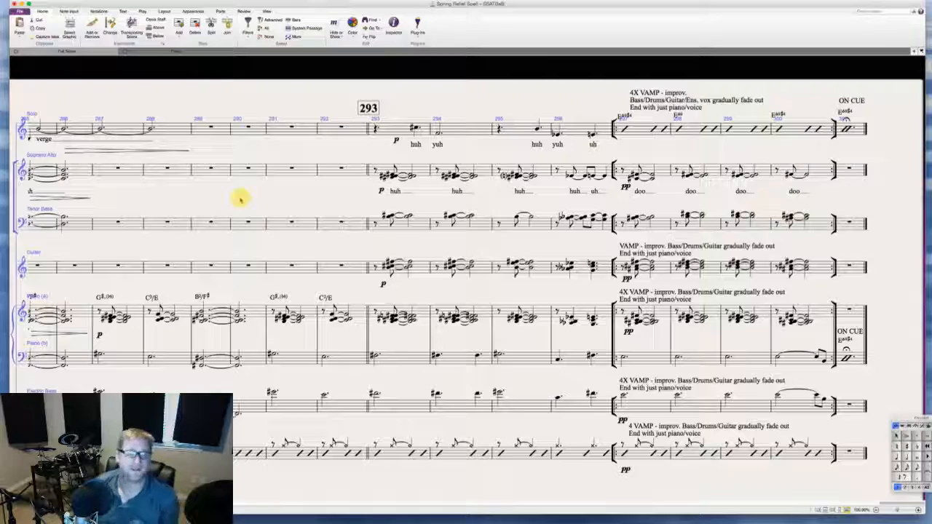
pyautogui.hscroll(-20, 240, 199)
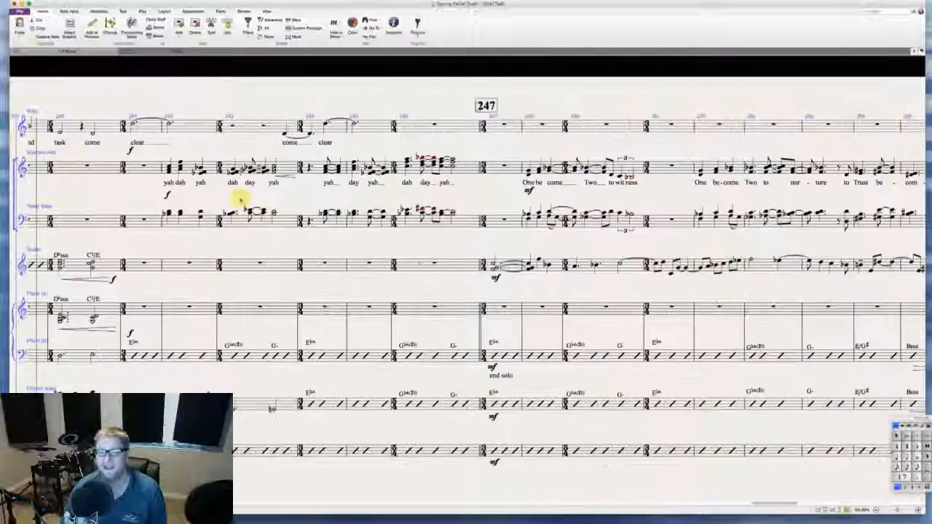
pyautogui.scroll(1, 240, 199)
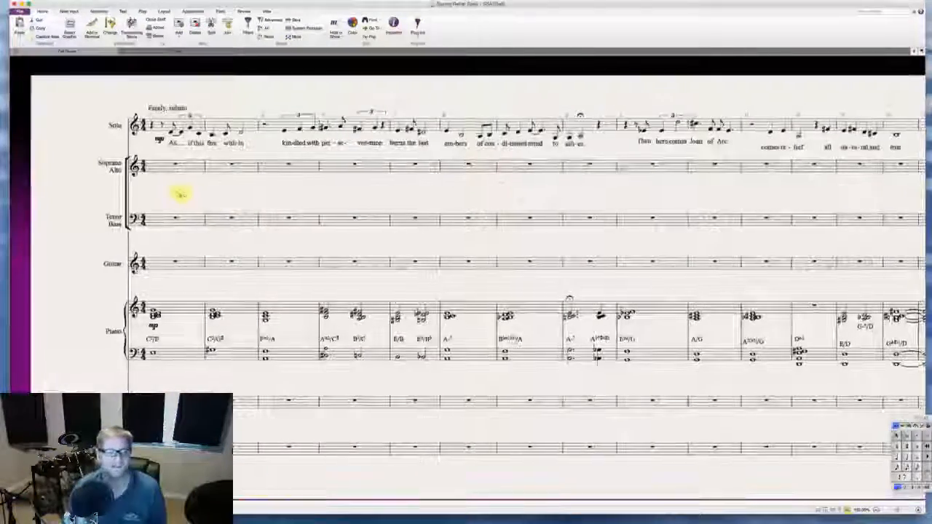
pyautogui.hscroll(20, 186, 195)
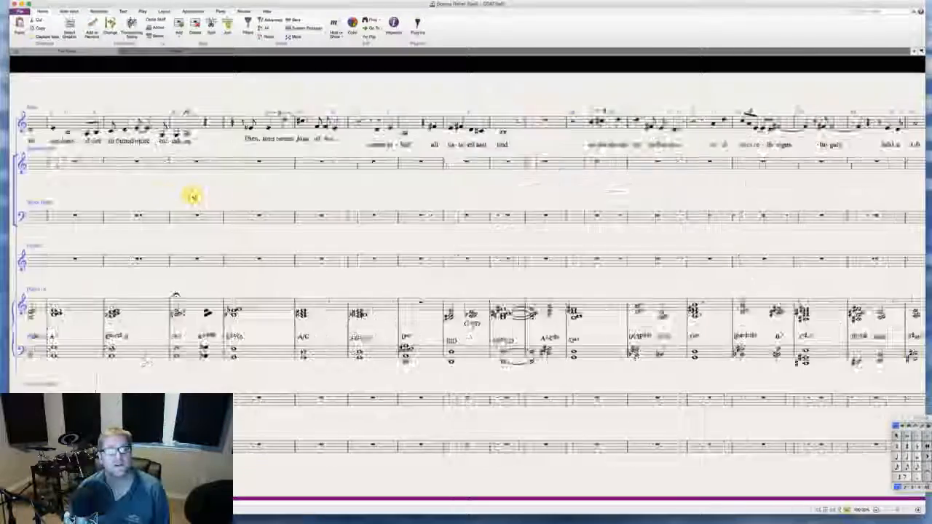
pyautogui.hscroll(20, 194, 196)
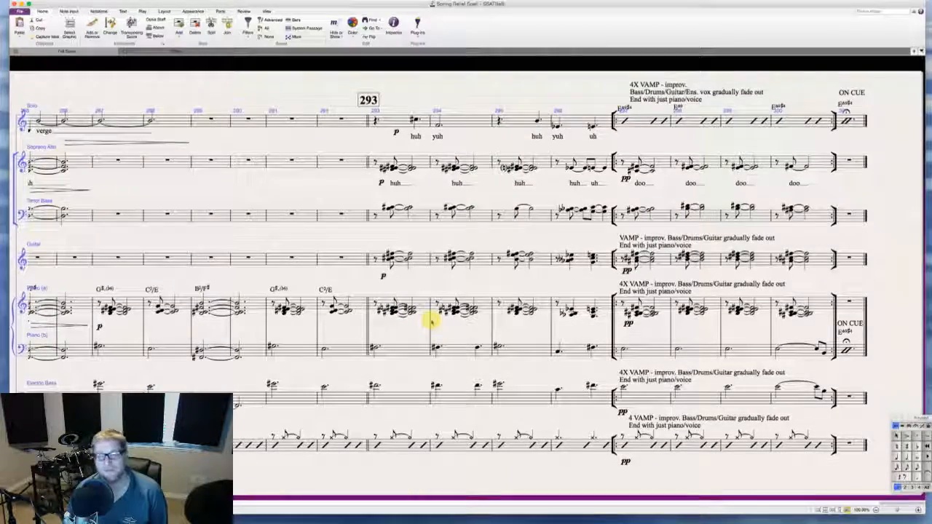
# - Move the Tenor Bass staff slightly closer to the Soprano Alto staff at bar 6 in the opening, and clear the selection
pyautogui.hscroll(-2, 431, 321)
pyautogui.hscroll(2, 431, 321)
pyautogui.hscroll(-10, 431, 321)
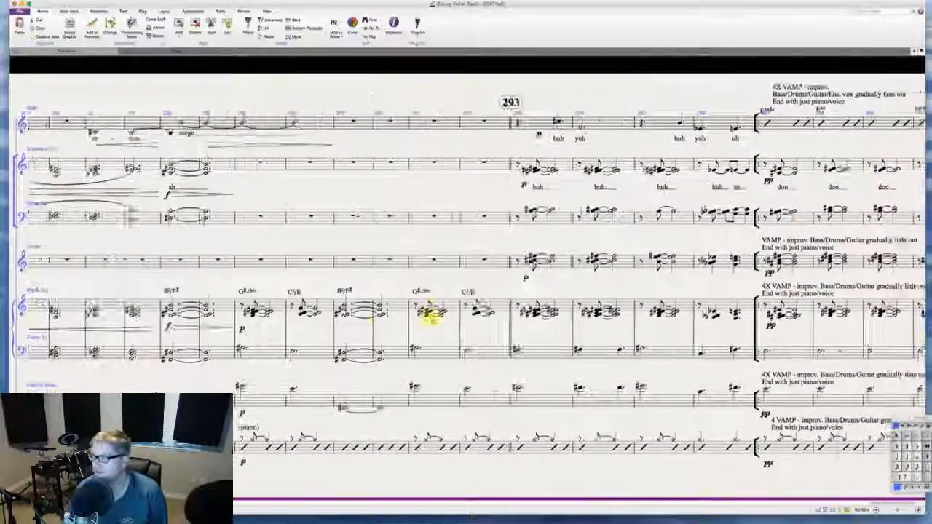
pyautogui.hscroll(-20, 431, 320)
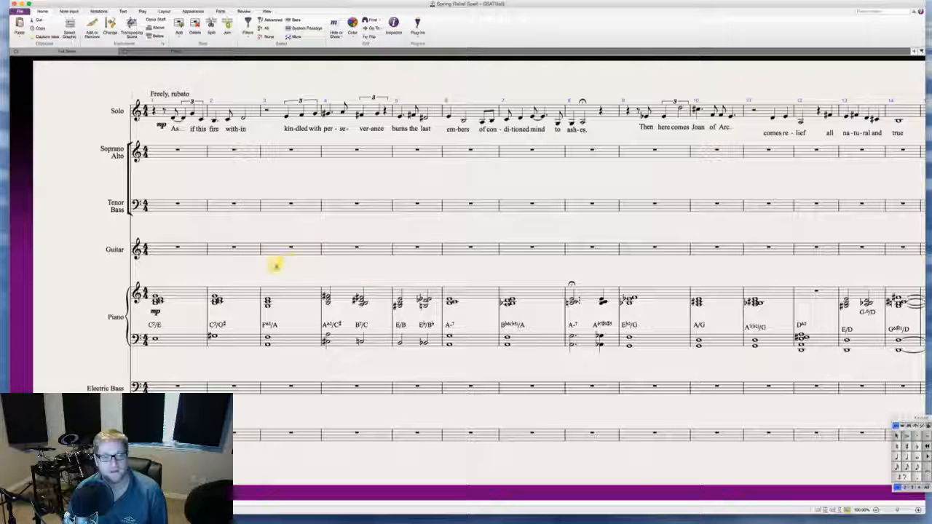
pyautogui.scroll(2, 276, 265)
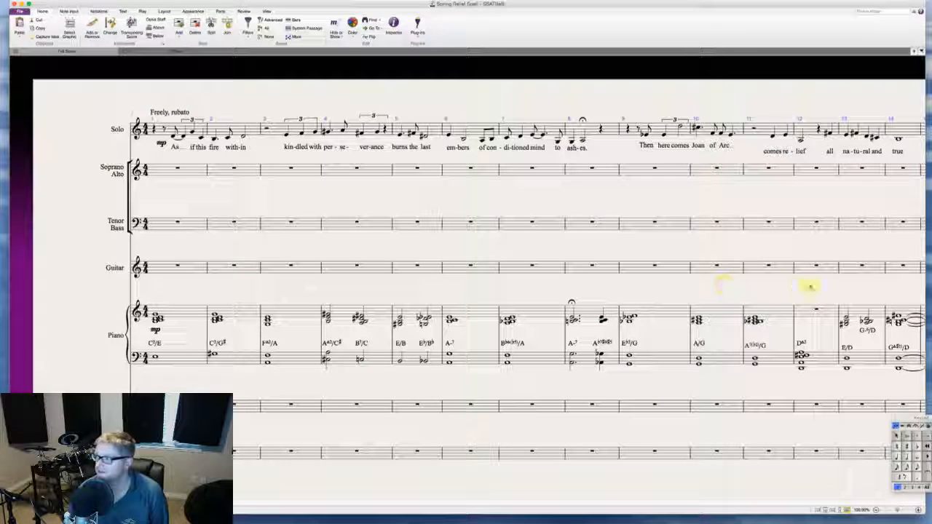
pyautogui.scroll(-1, 565, 287)
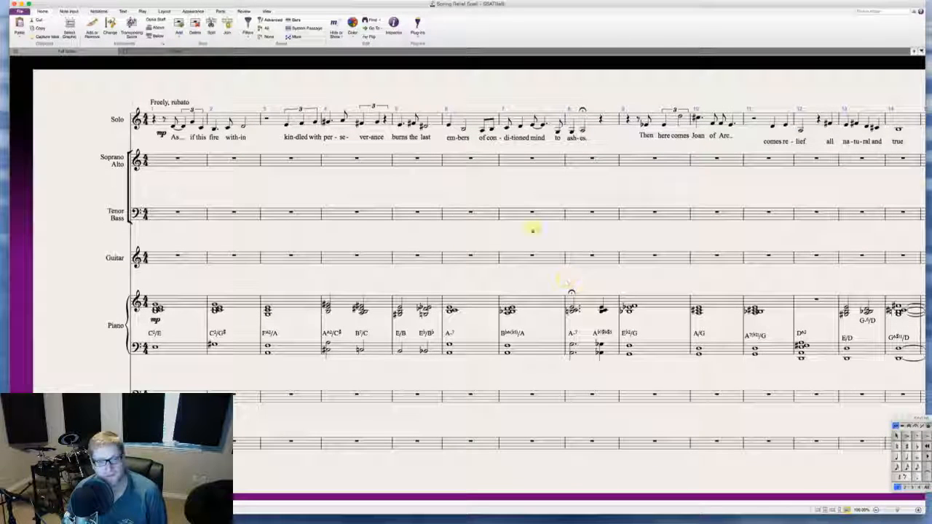
pyautogui.click(486, 210)
pyautogui.moveTo(488, 208); pyautogui.dragTo(486, 209)
pyautogui.click(463, 241)
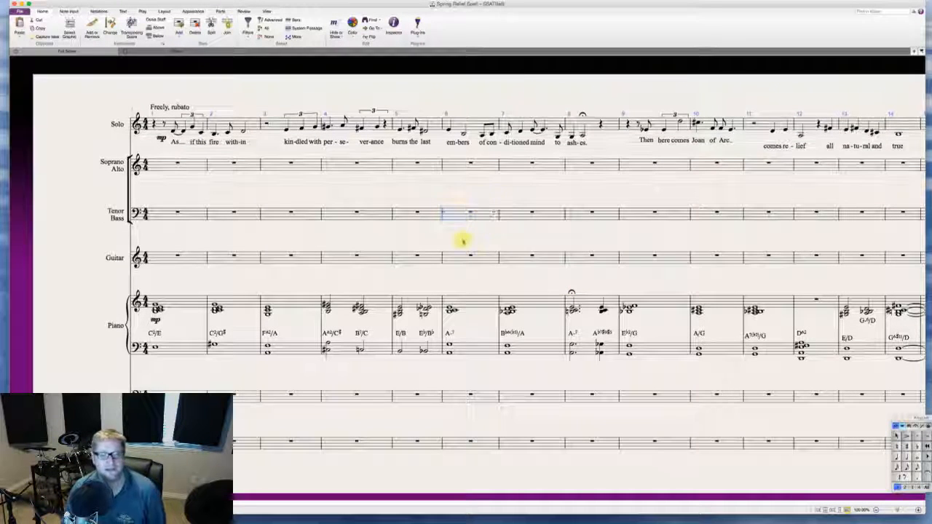